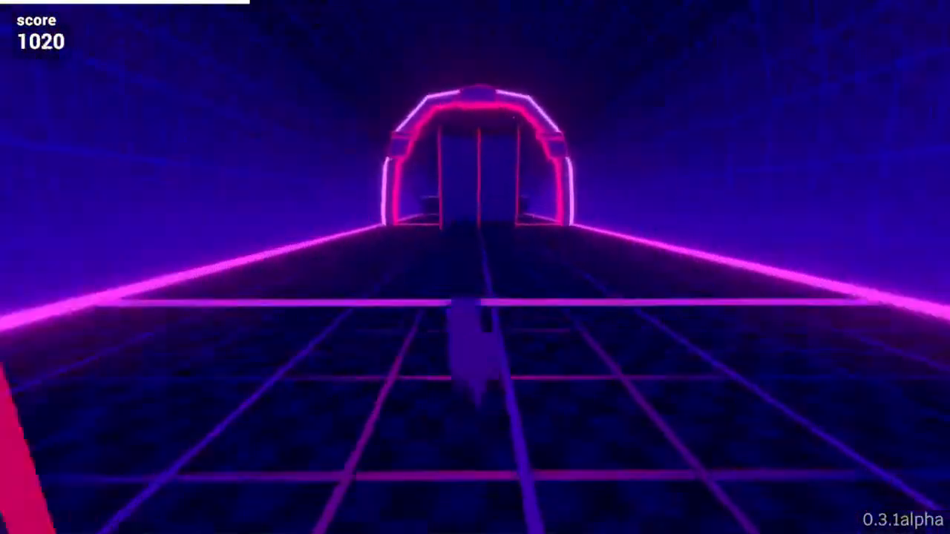
key(Left)
key(space)
key(Right)
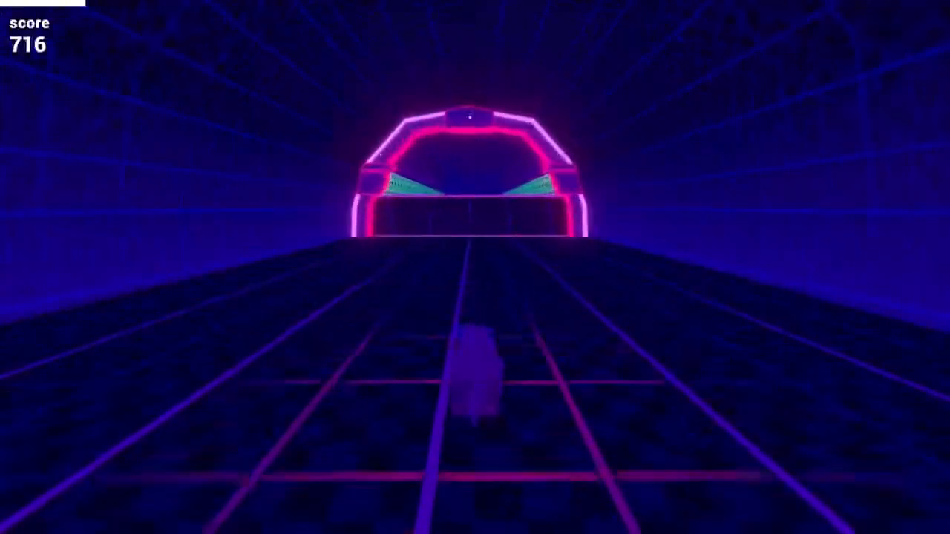
key(Left)
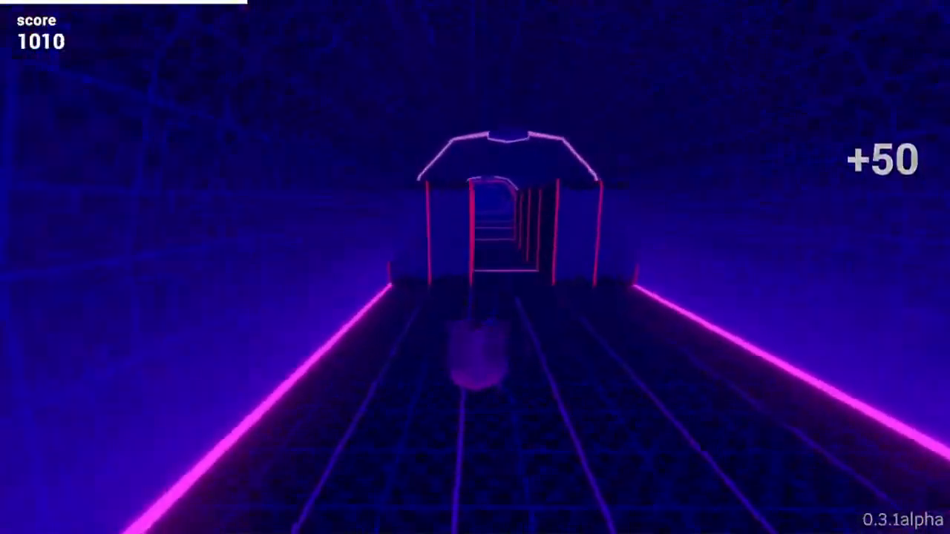
key(a)
key(d)
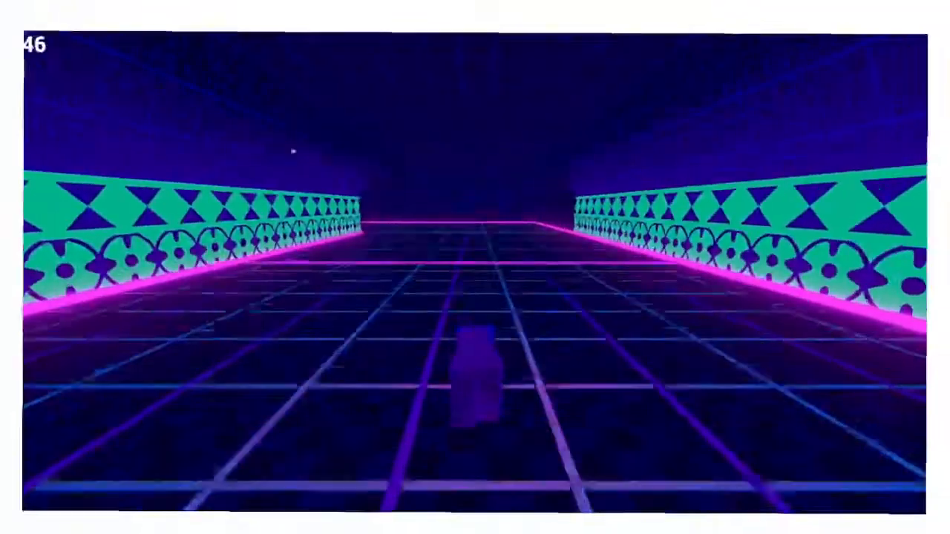
key(a)
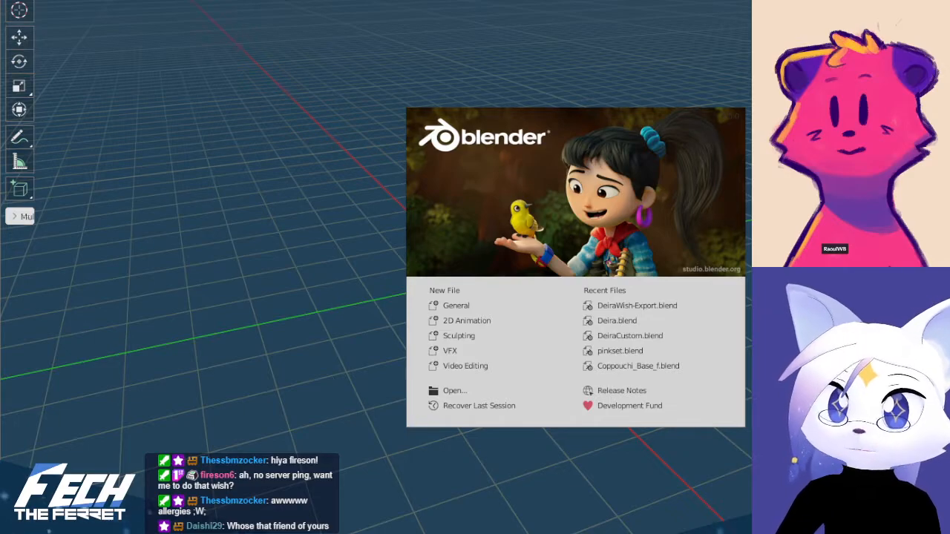
Dismiss the splash screen and return to the empty scene in Blender after checking the Krita window
key(Escape)
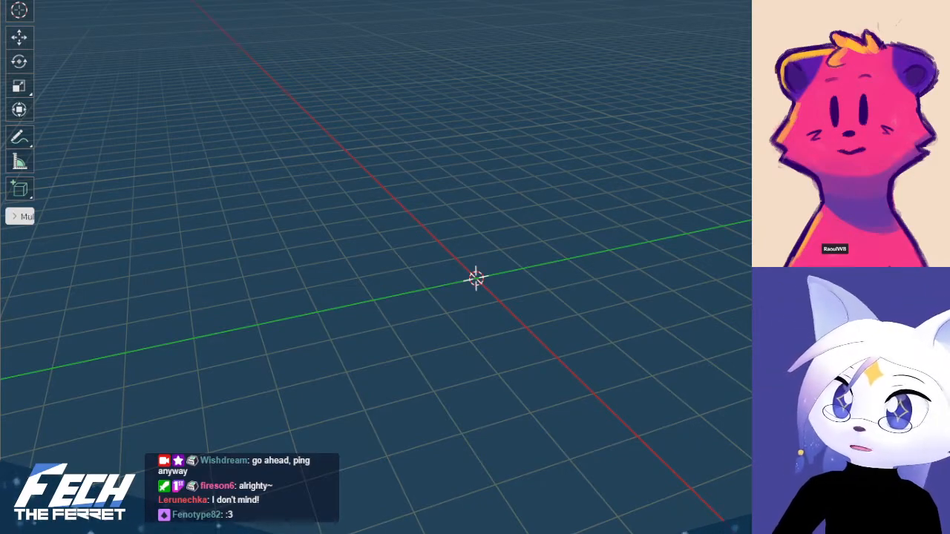
key(alt+Tab)
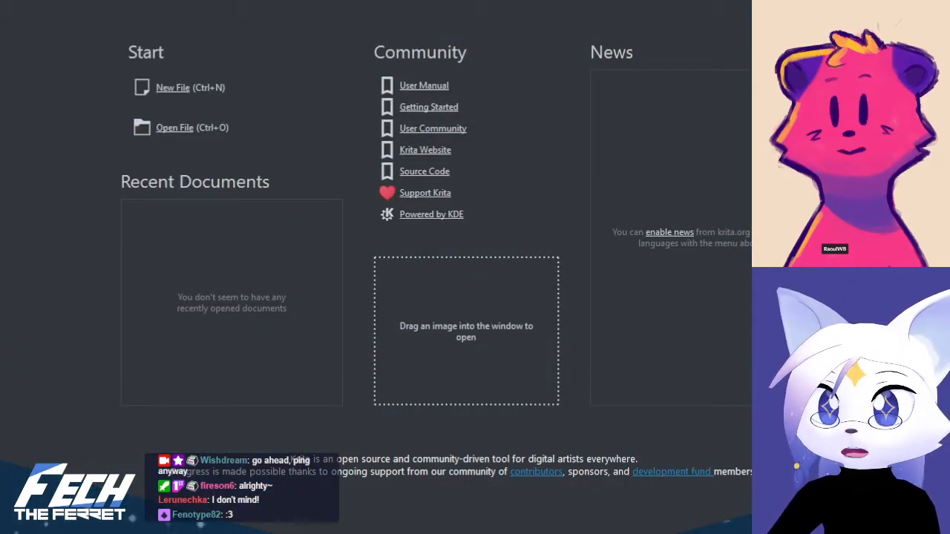
key(alt+Tab)
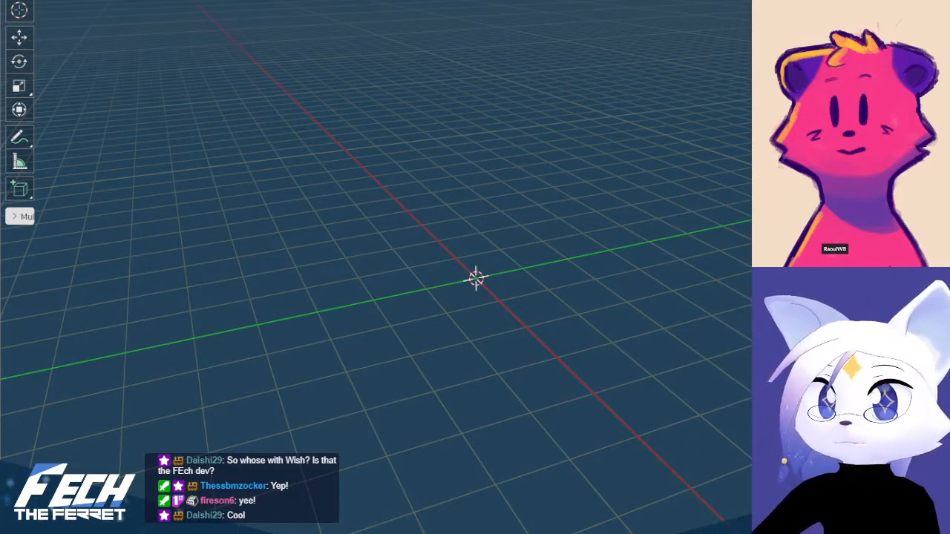
Split the 3D viewport into two side-by-side areas and set the new one to the Image Editor
drag(2, 2, 450, 3)
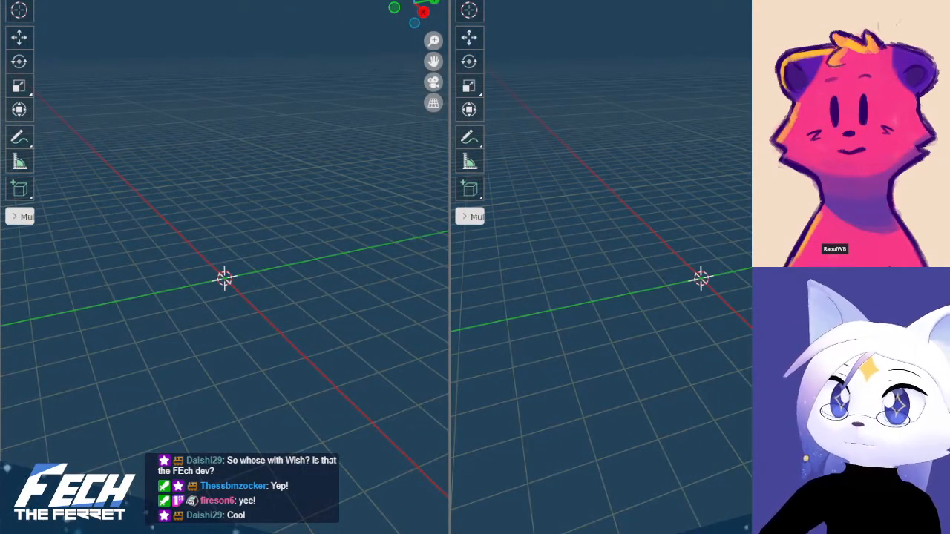
click(17, 1)
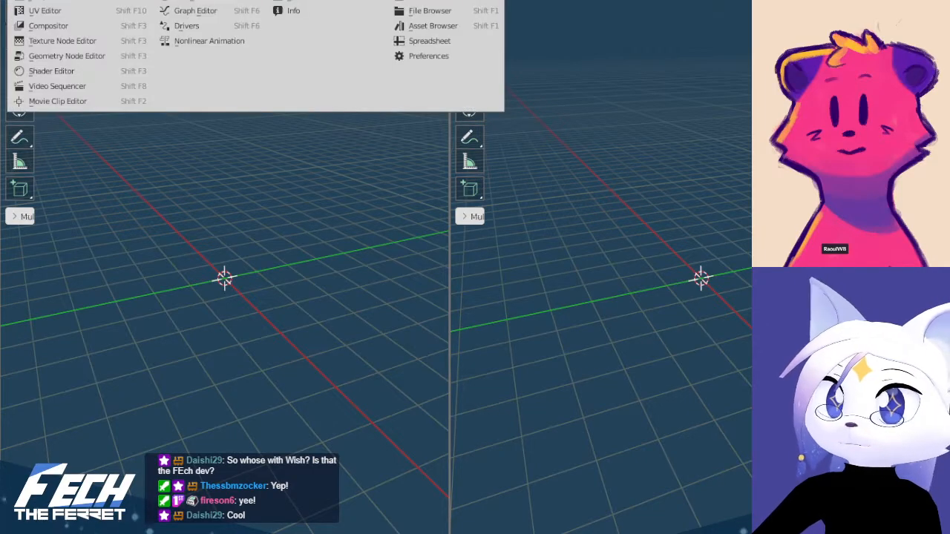
click(82, 3)
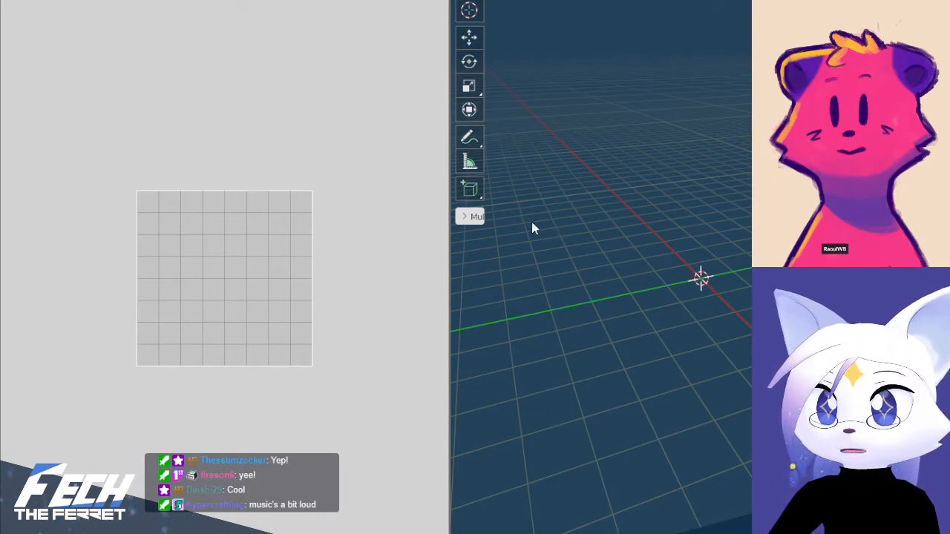
Load the balloon and weather station concept art into the Image Editor and widen that area
double_click(559, 273)
drag(452, 260, 499, 260)
key(t)
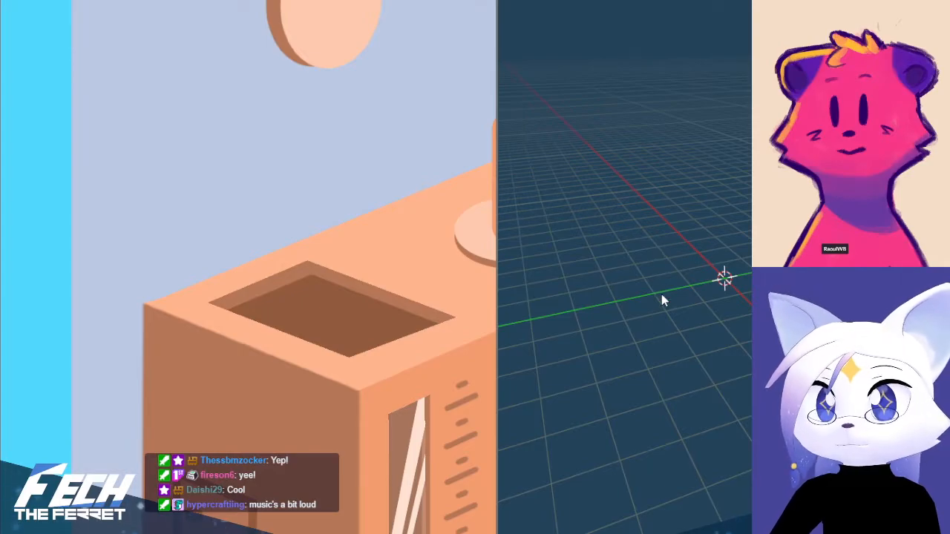
Examine the concept art of the striped balloon, its rope and hooks, the anchor block and the weather station
scroll(293, 252, down, 5)
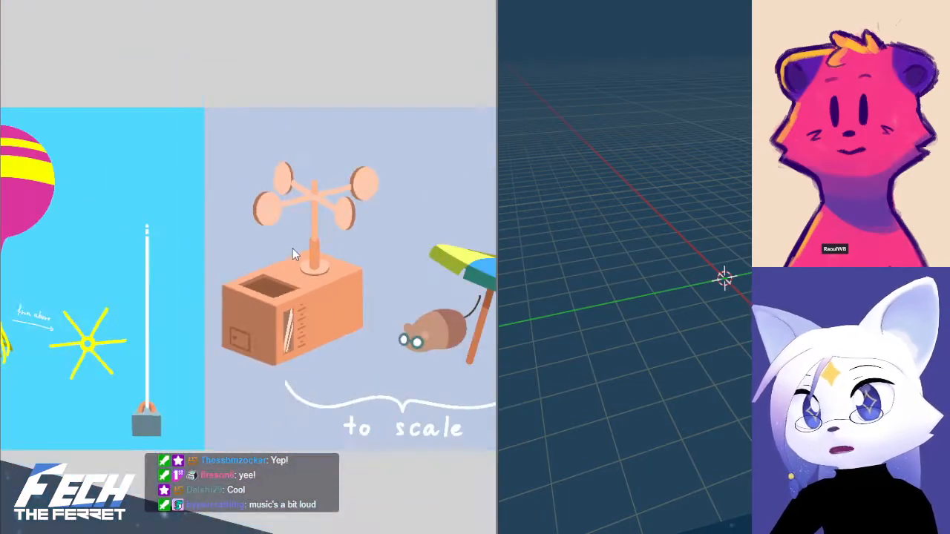
scroll(284, 247, down, 1)
middle_drag(258, 233, 284, 246)
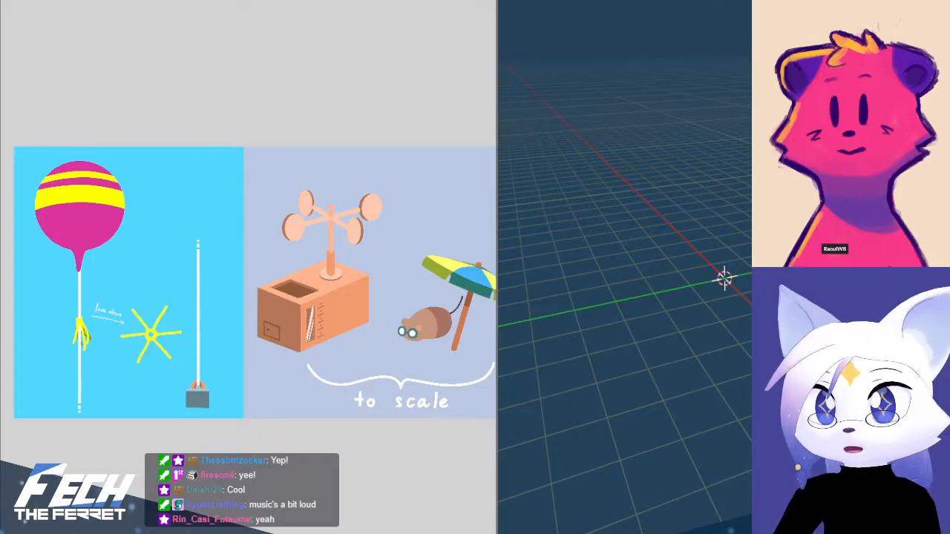
scroll(247, 325, up, 5)
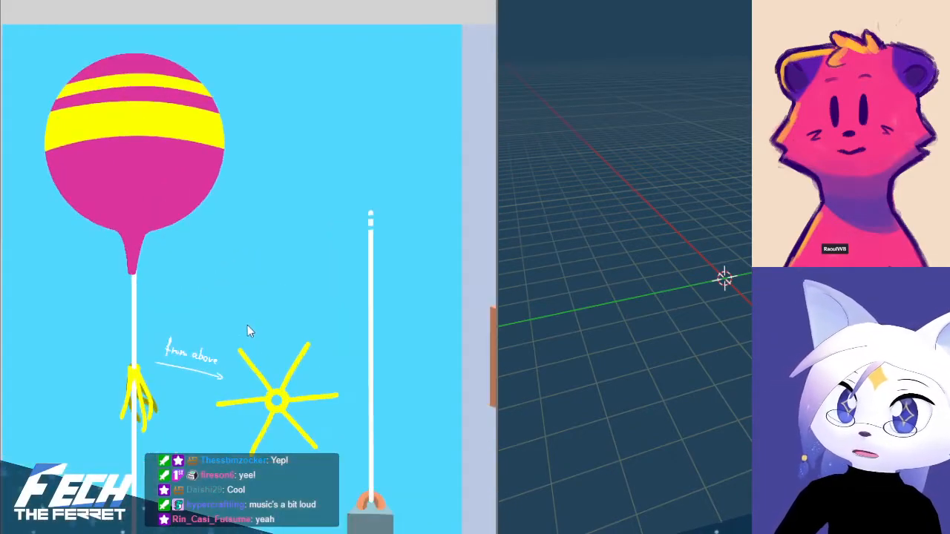
middle_drag(346, 280, 266, 240)
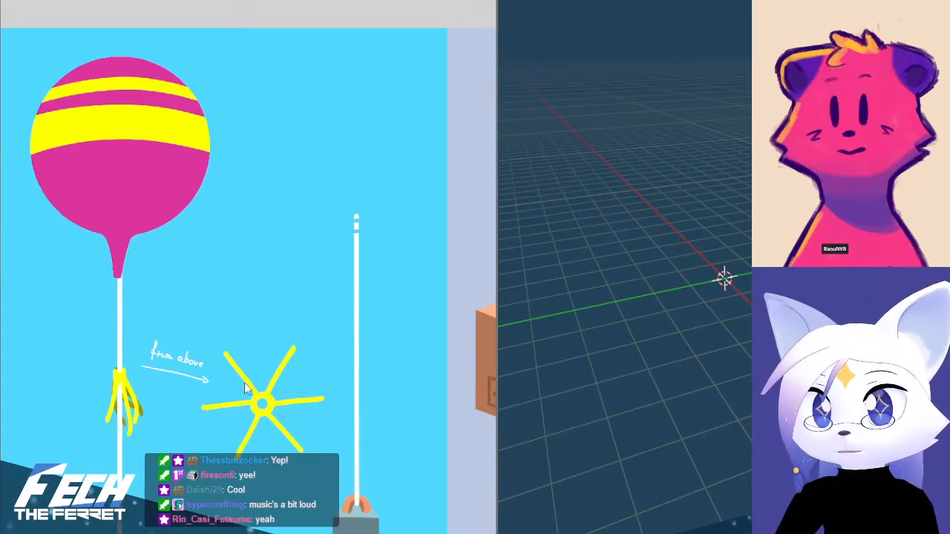
scroll(245, 395, down, 2)
middle_drag(253, 322, 52, 326)
mouse_move(286, 321)
middle_down()
mouse_move(137, 290)
mouse_move(462, 294)
middle_up()
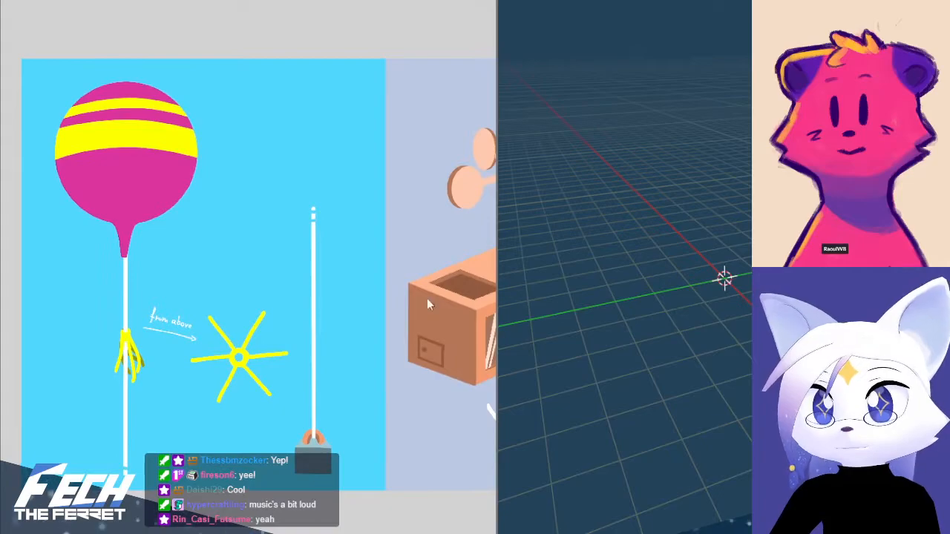
scroll(303, 291, down, 1)
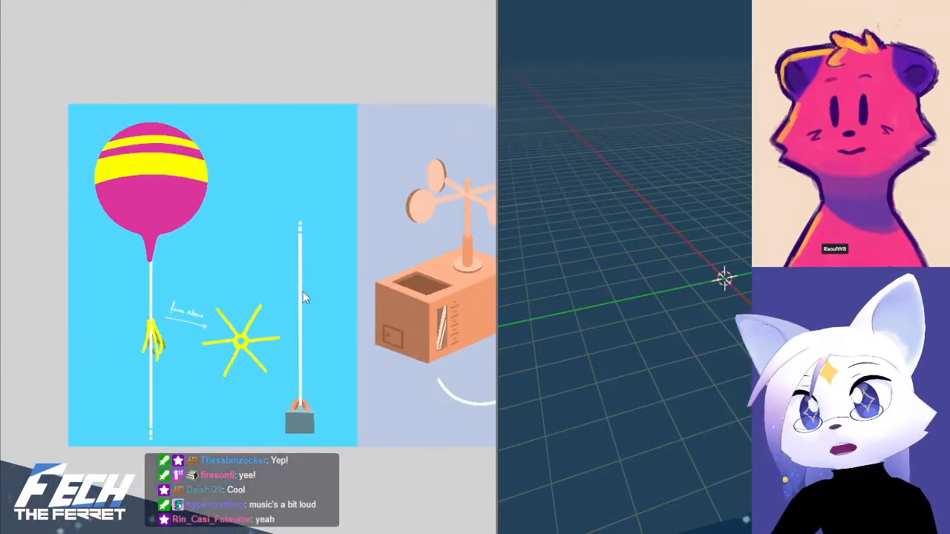
scroll(302, 293, up, 1)
middle_drag(287, 275, 303, 283)
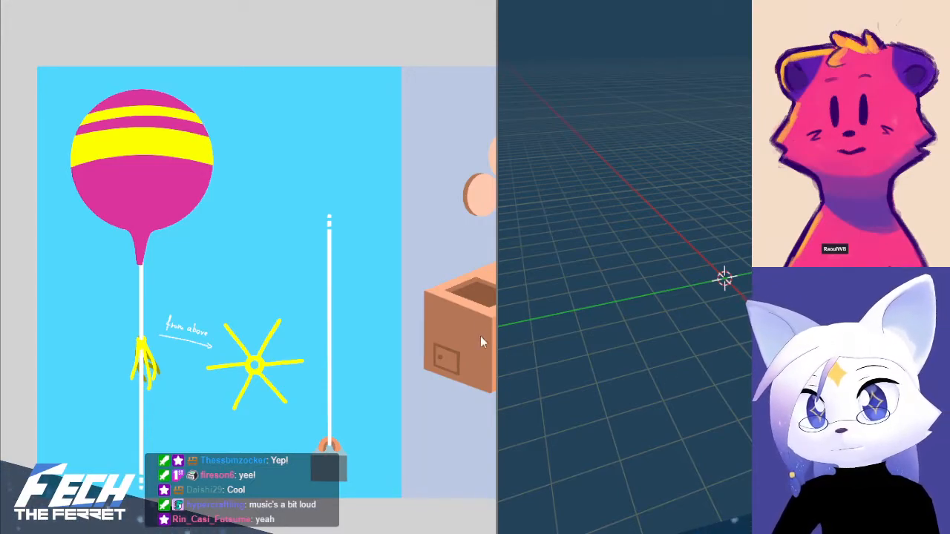
Narrow the reference image area and try to close the untitled scene without saving it
drag(496, 304, 353, 298)
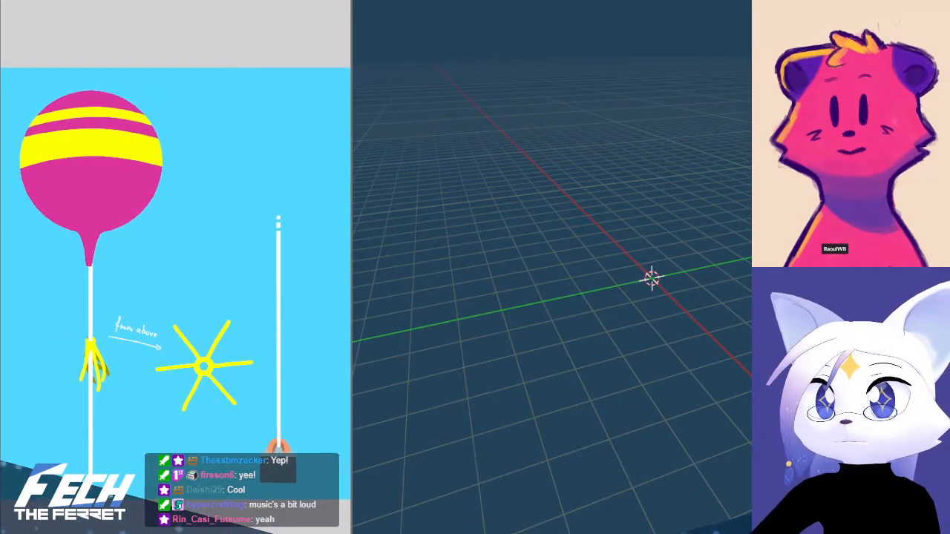
click(30, 0)
key(ctrl+q)
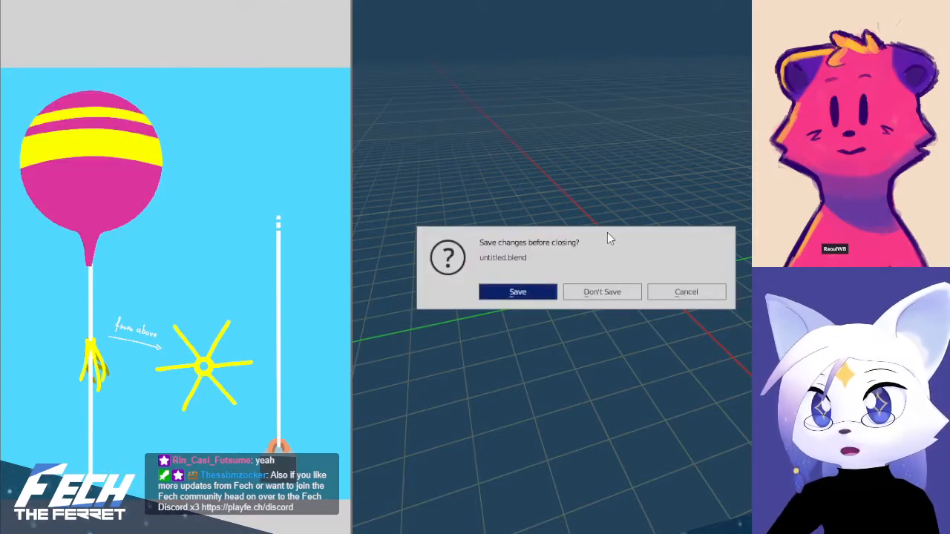
click(588, 290)
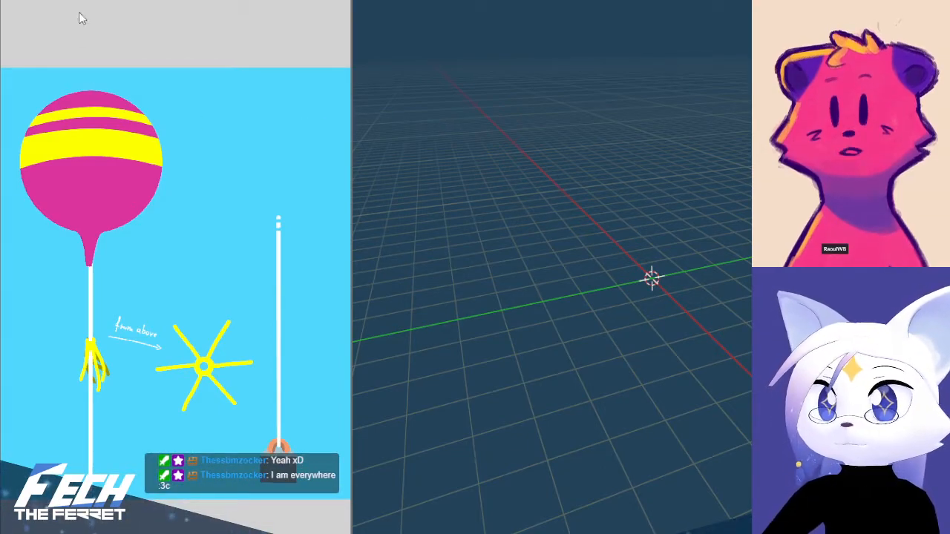
Discard the unsaved changes to the untitled scene and bring up the finished weather station model
click(29, 0)
click(56, 0)
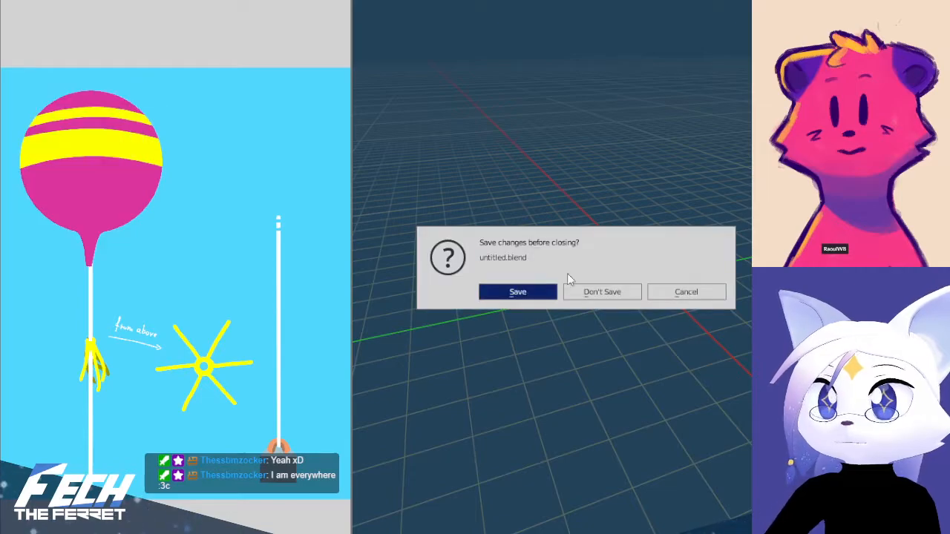
click(631, 293)
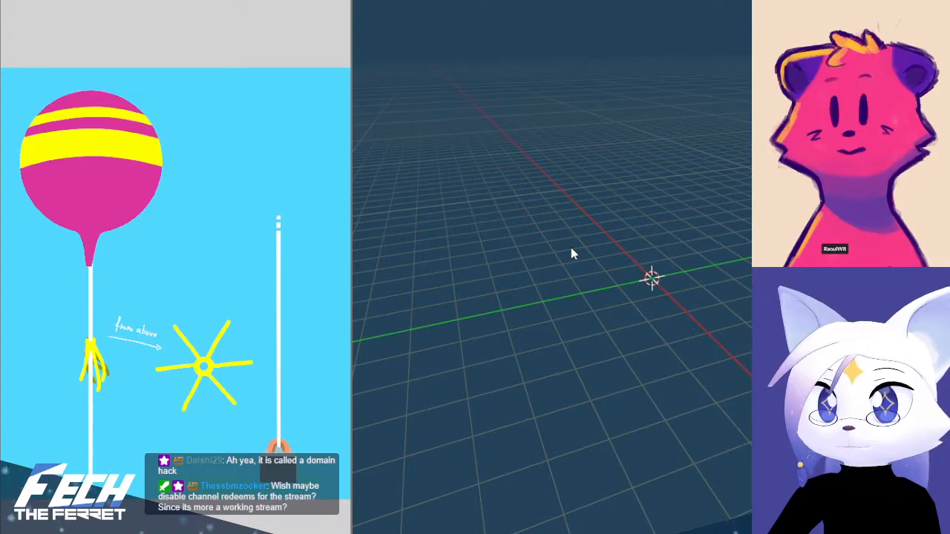
key(alt+Tab)
scroll(684, 286, down, 1)
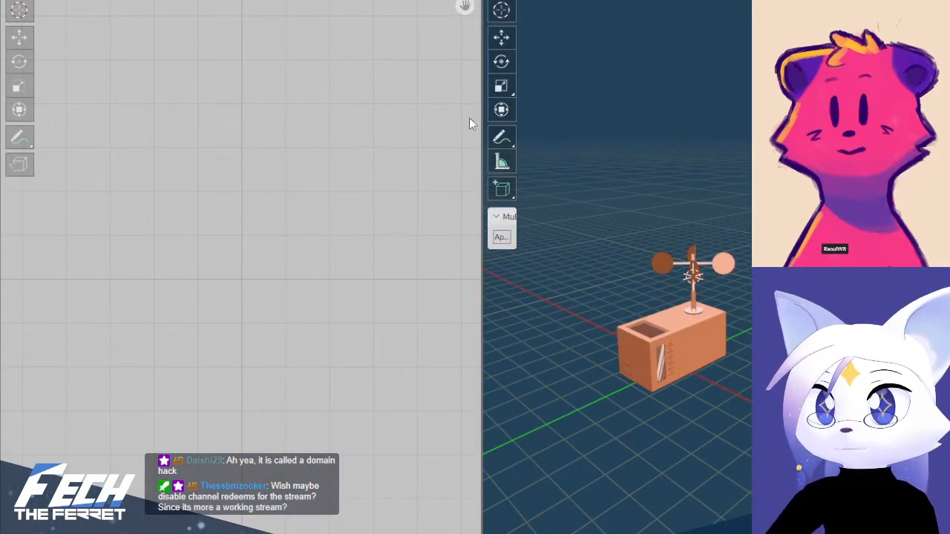
Narrow the empty UV area to enlarge the 3D viewport around the weather station
drag(481, 47, 339, 47)
scroll(641, 347, up, 3)
shift+middle_drag(669, 359, 746, 341)
scroll(712, 276, down, 1)
scroll(711, 278, up, 1)
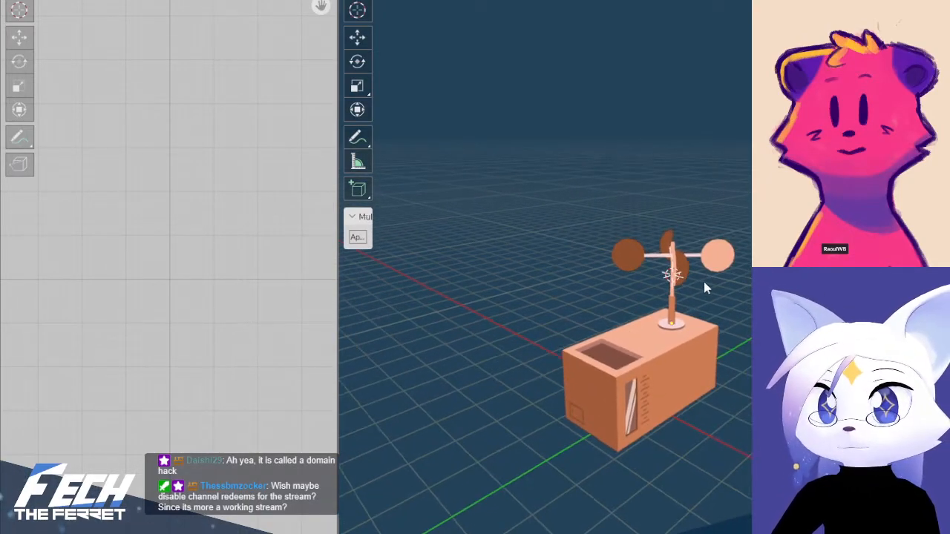
Switch to the workspace with the asset browser and join that area into the 3D viewport
click(586, 2)
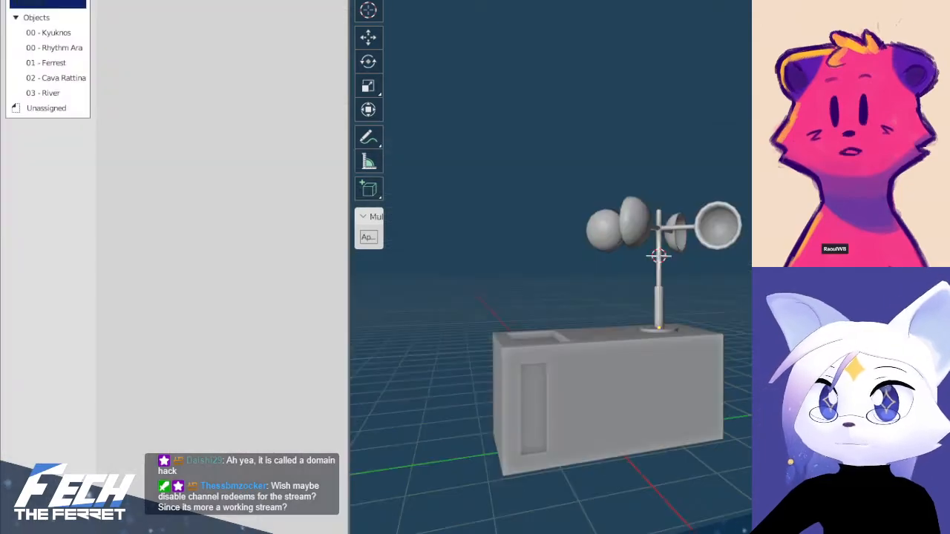
middle_drag(661, 357, 539, 346)
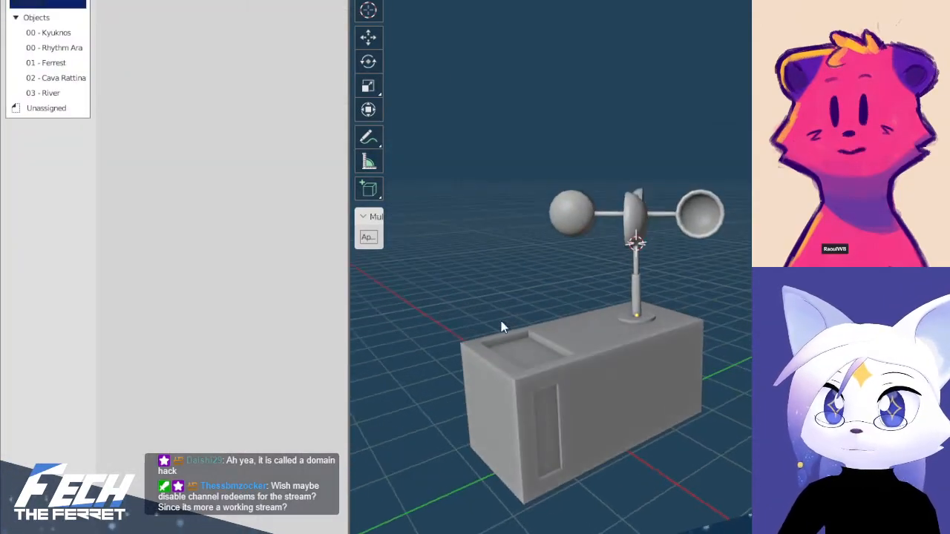
right_click(348, 196)
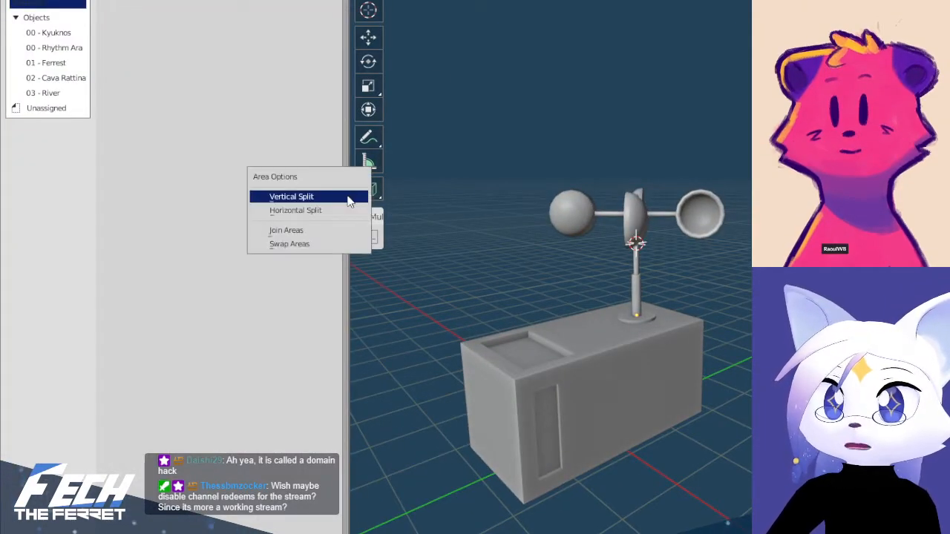
click(315, 230)
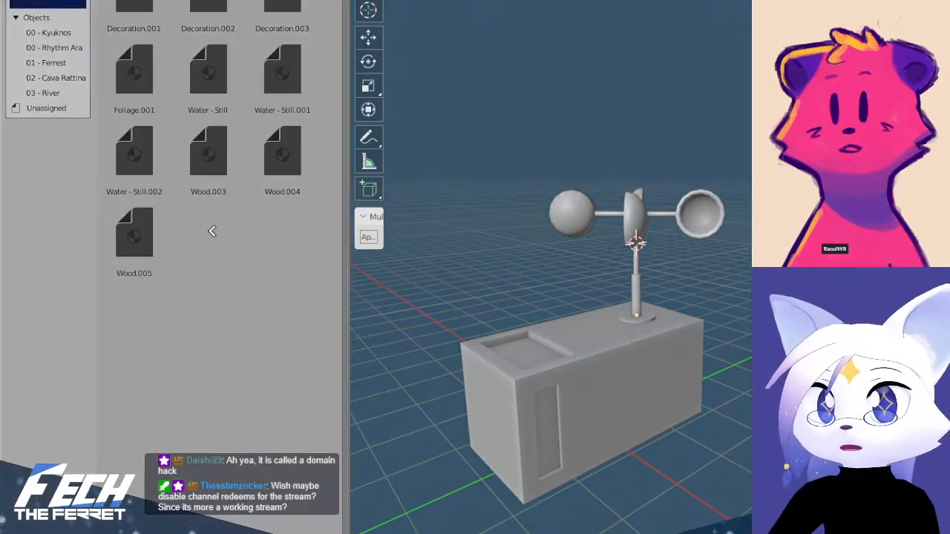
click(151, 238)
middle_drag(227, 247, 736, 86)
shift+middle_drag(709, 166, 670, 132)
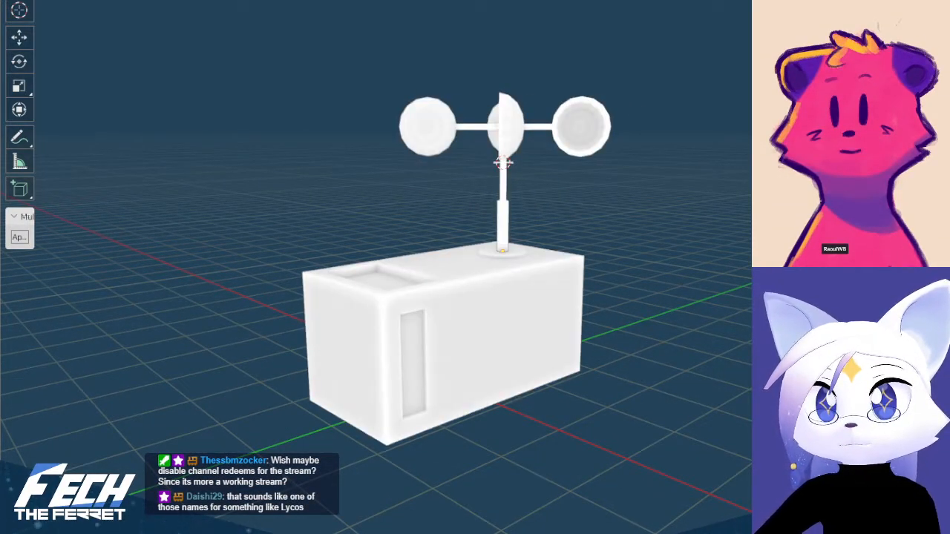
Examine the weather station's box in Edit Mode and Object Mode, including its glass gauge, scale markings and recessed opening
click(473, 356)
scroll(487, 359, up, 2)
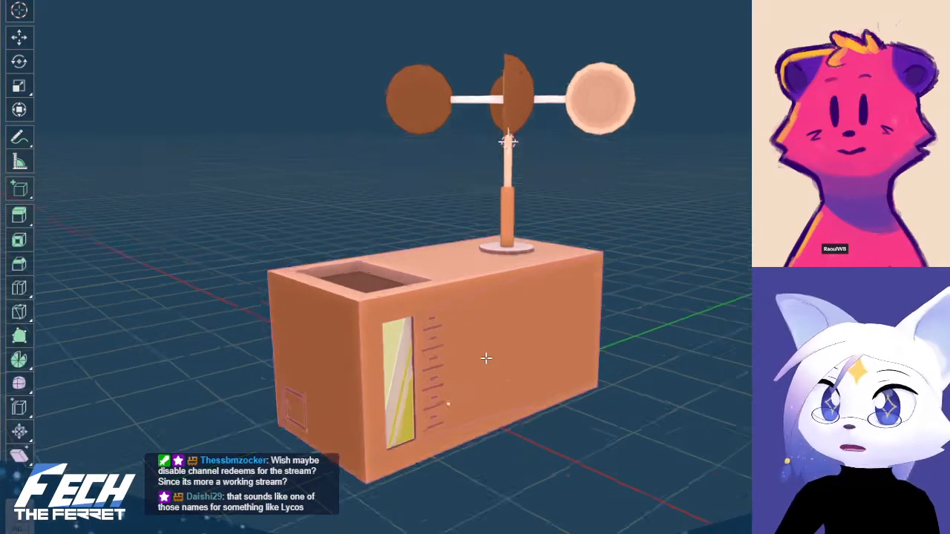
scroll(486, 358, up, 6)
shift+middle_drag(544, 172, 551, 268)
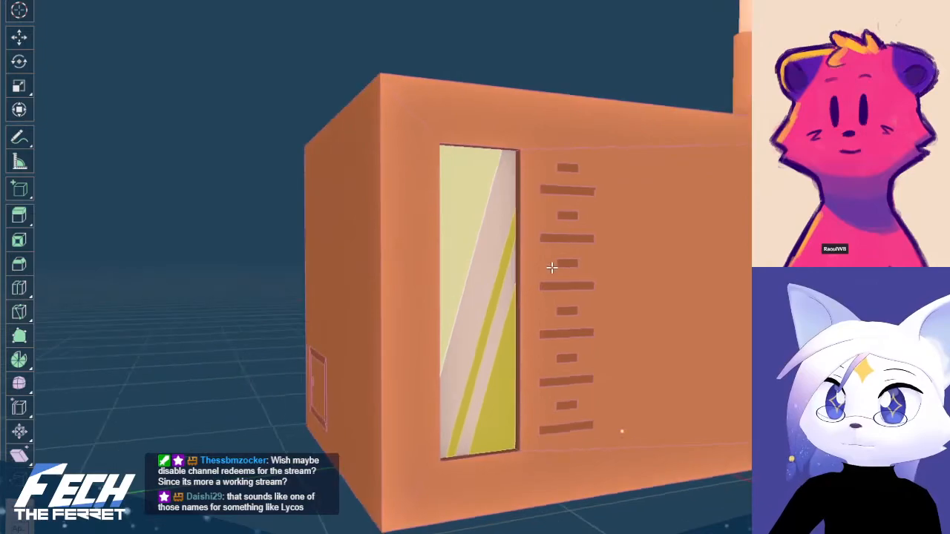
middle_drag(500, 349, 541, 424)
scroll(538, 352, down, 4)
shift+middle_drag(582, 288, 548, 347)
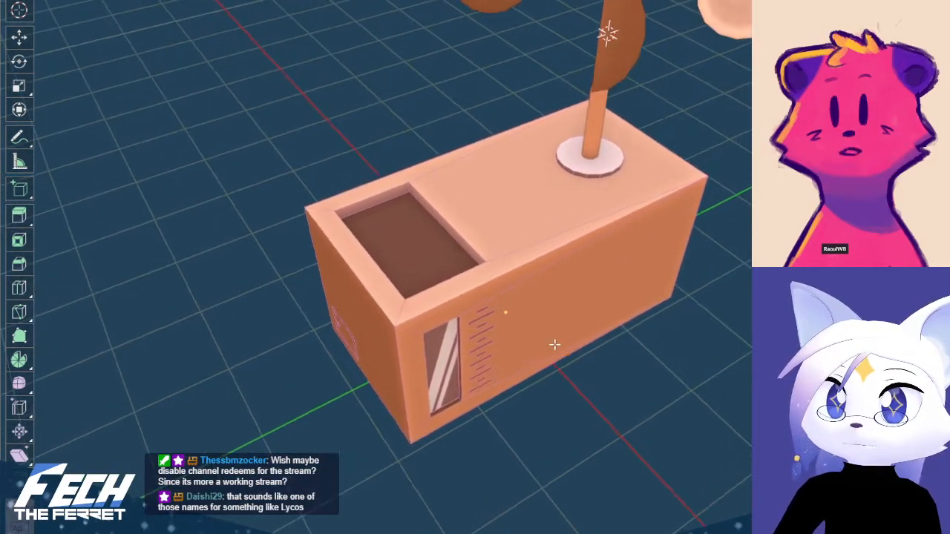
click(547, 348)
scroll(652, 349, down, 3)
middle_drag(651, 359, 554, 288)
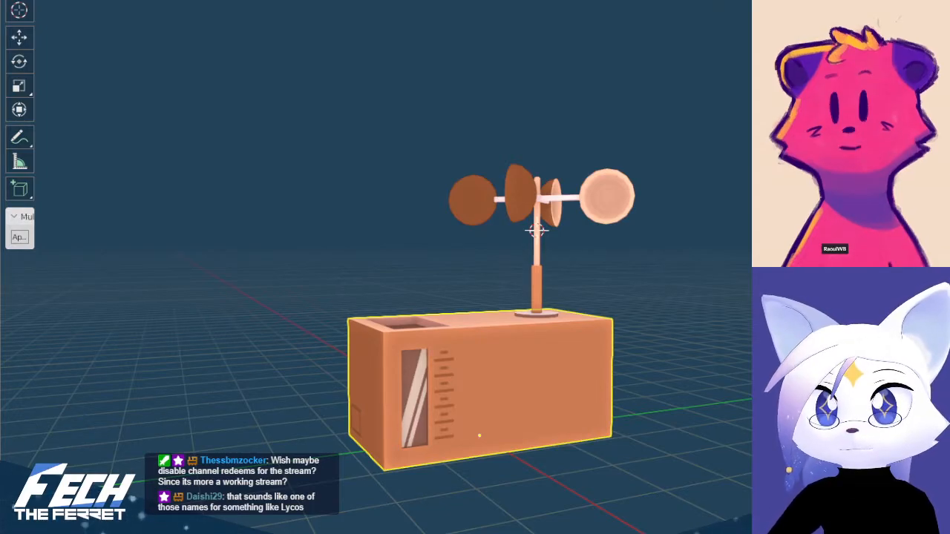
click(711, 369)
middle_drag(710, 369, 665, 225)
Split the 3D viewport beside the weather station and set the new area to the Image Editor
drag(2, 0, 308, 0)
click(18, 0)
click(59, 9)
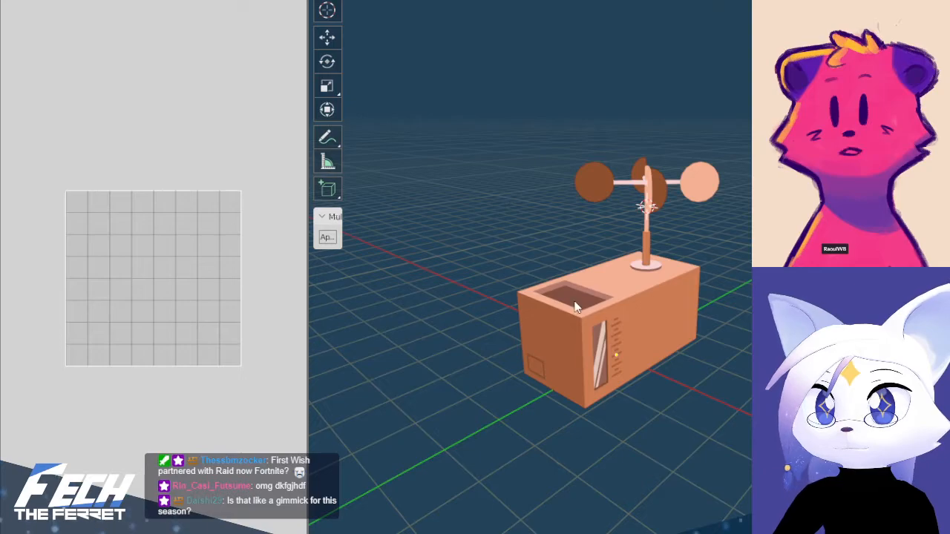
Show the balloon and weight concept art in the Image Editor and widen that area so the whole drawing fits beside the viewport
key(F12)
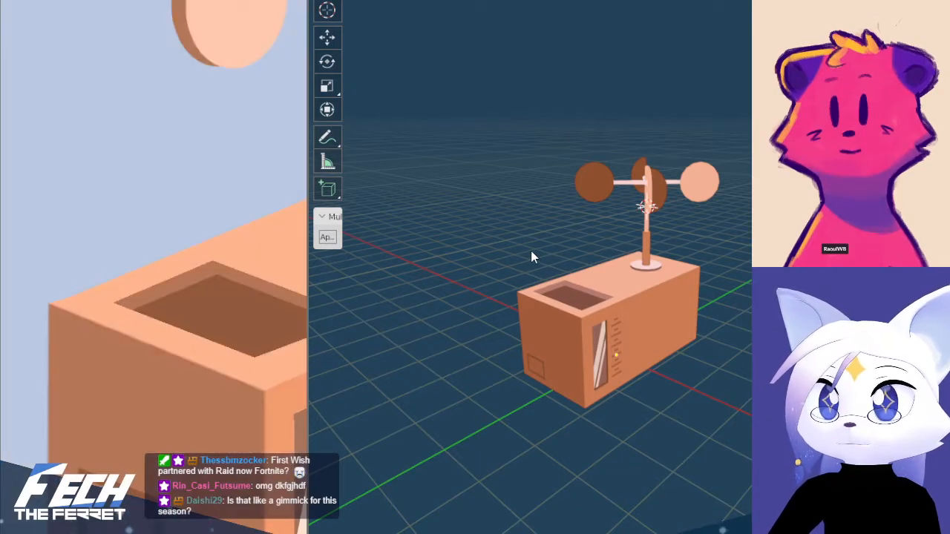
scroll(163, 264, down, 5)
mouse_move(166, 264)
middle_down()
mouse_move(253, 265)
mouse_move(95, 271)
middle_up()
scroll(141, 272, up, 3)
mouse_move(181, 288)
middle_down()
mouse_move(121, 233)
mouse_move(91, 222)
middle_up()
scroll(90, 222, down, 1)
middle_drag(158, 202, 134, 203)
scroll(138, 205, down, 1)
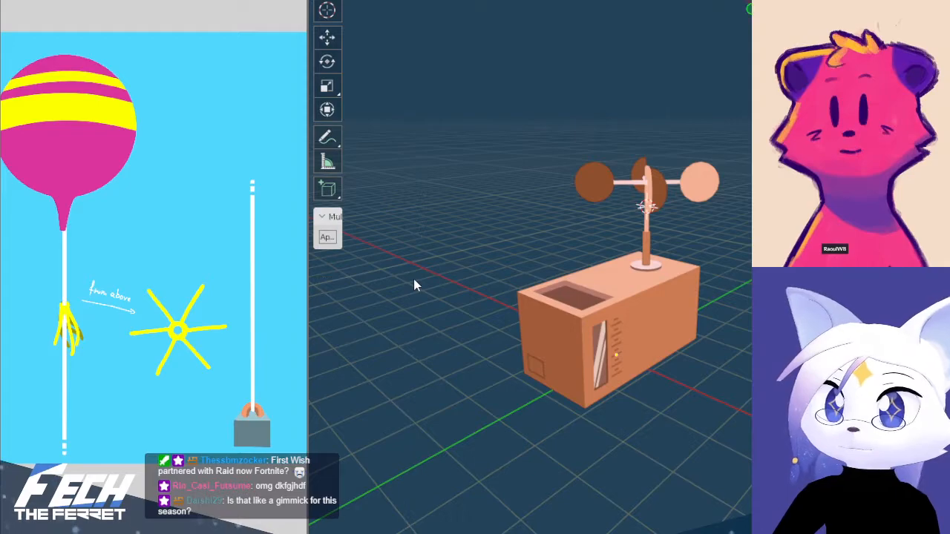
drag(308, 271, 410, 279)
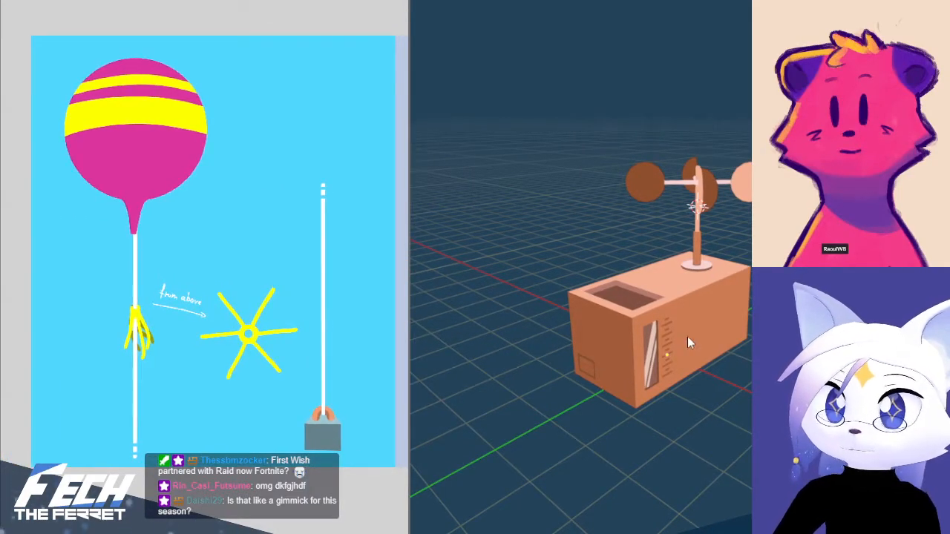
Check the weather station in front and top views and snap the 3D cursor to the world origin
shift+middle_drag(531, 354, 534, 377)
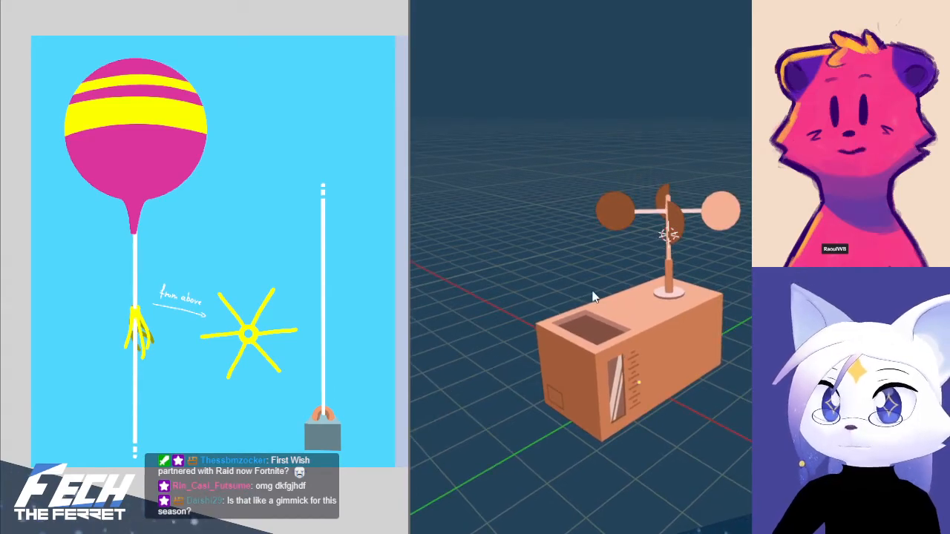
middle_drag(594, 297, 748, 346)
key(KP_1)
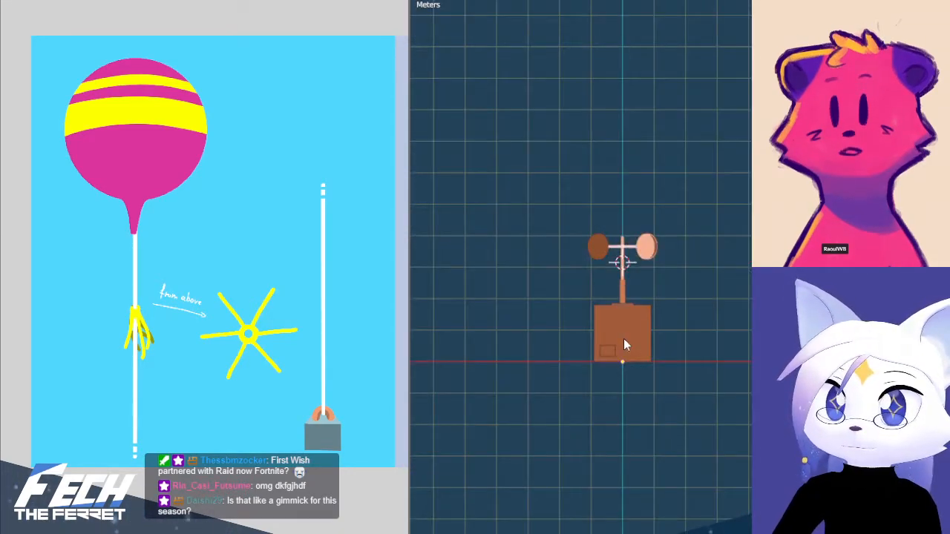
key(KP_7)
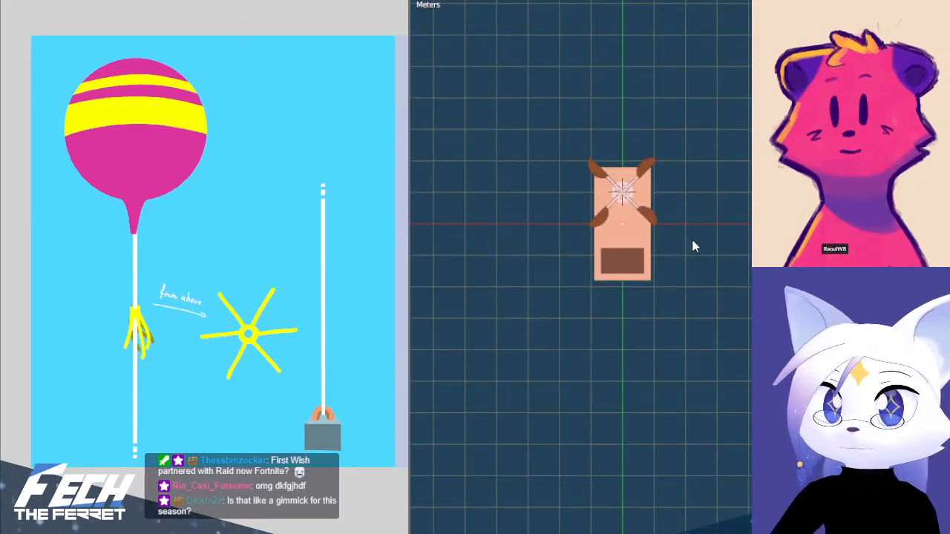
shift+middle_drag(693, 246, 746, 404)
shift+middle_drag(785, 355, 770, 313)
scroll(698, 264, up, 2)
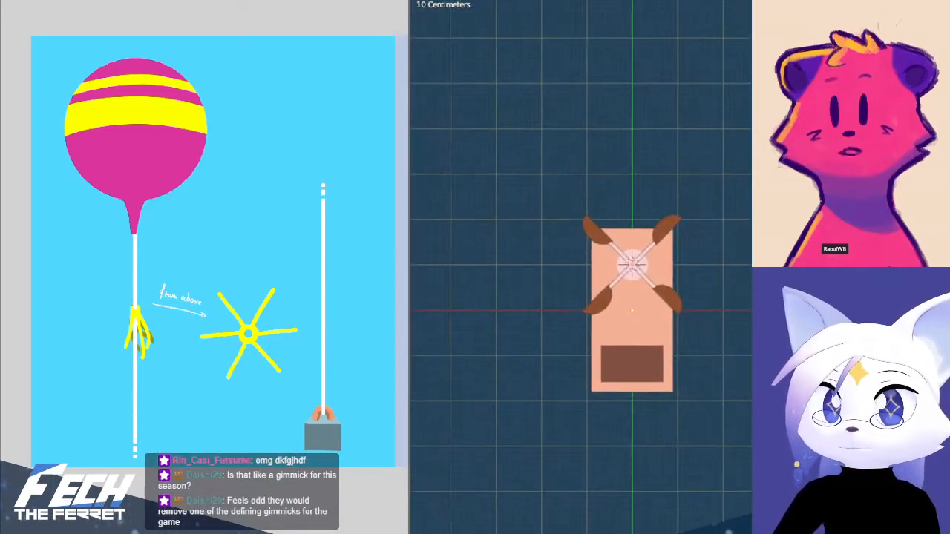
key(shift+s)
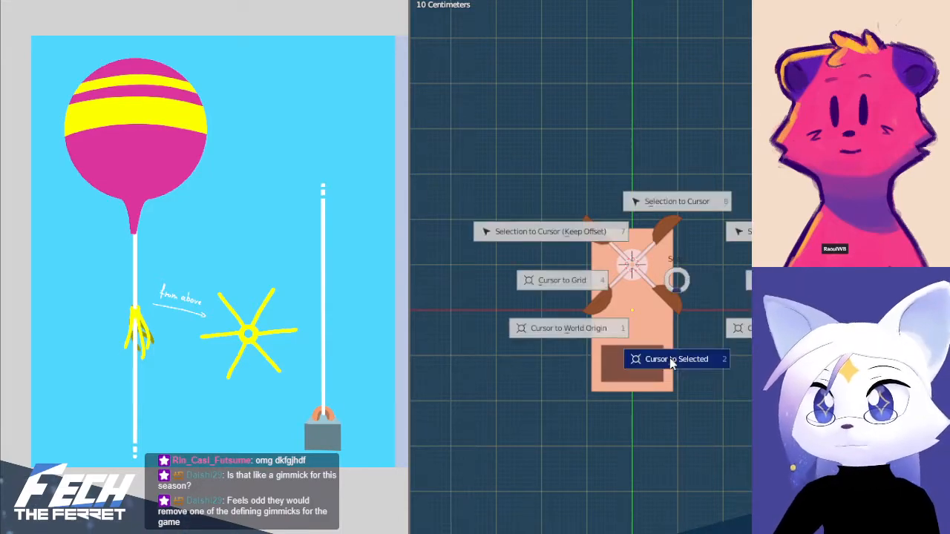
click(562, 339)
Examine the weather station in front, side and top orthographic views beside the balloon concept art
key(shift+a)
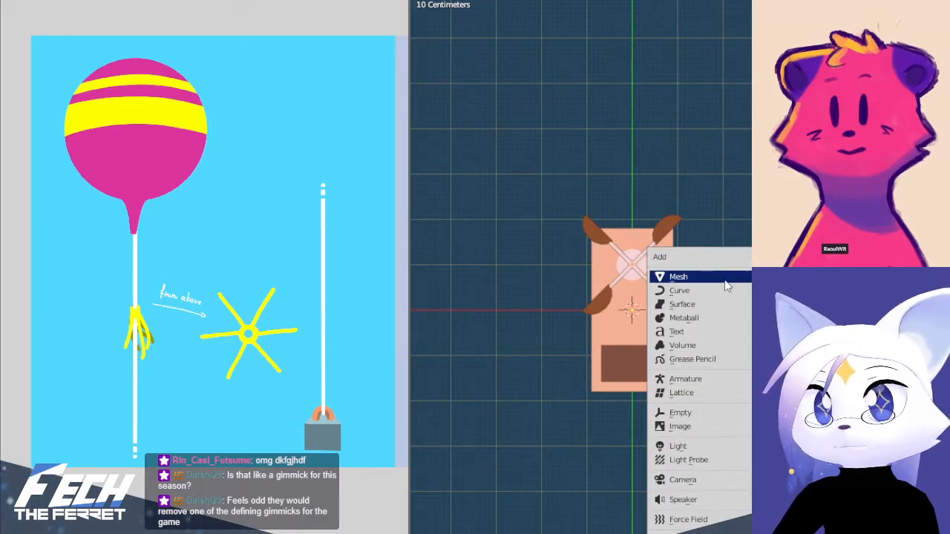
scroll(747, 164, down, 5)
key(KP_1)
shift+middle_drag(746, 301, 766, 400)
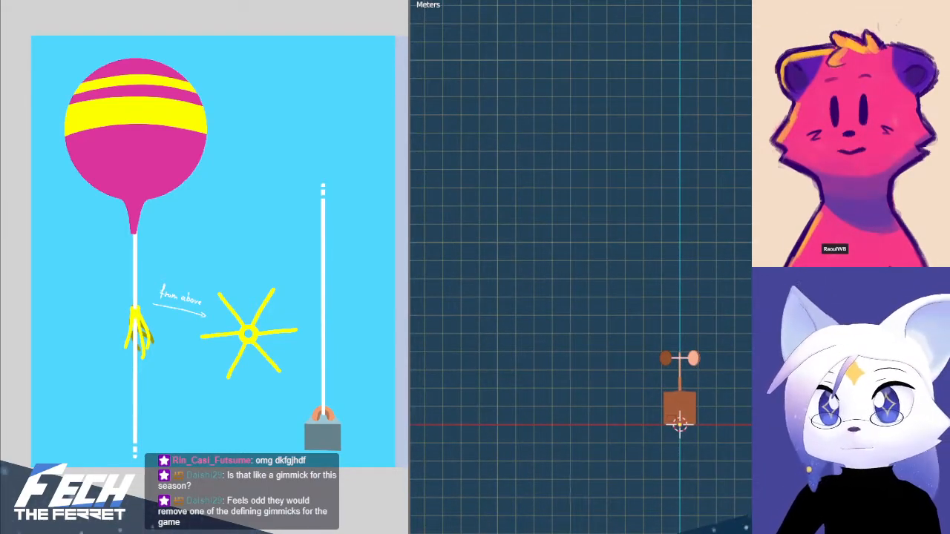
click(29, 0)
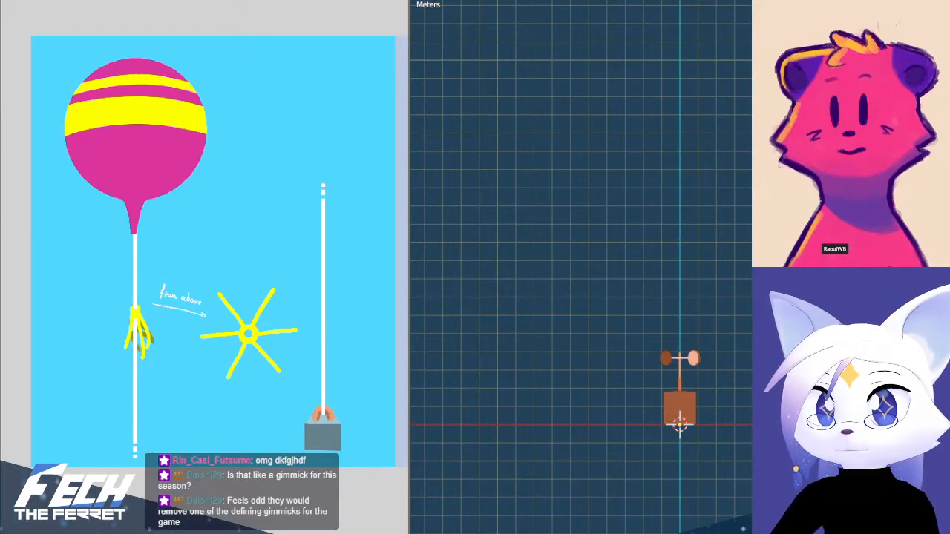
shift+middle_drag(686, 280, 654, 161)
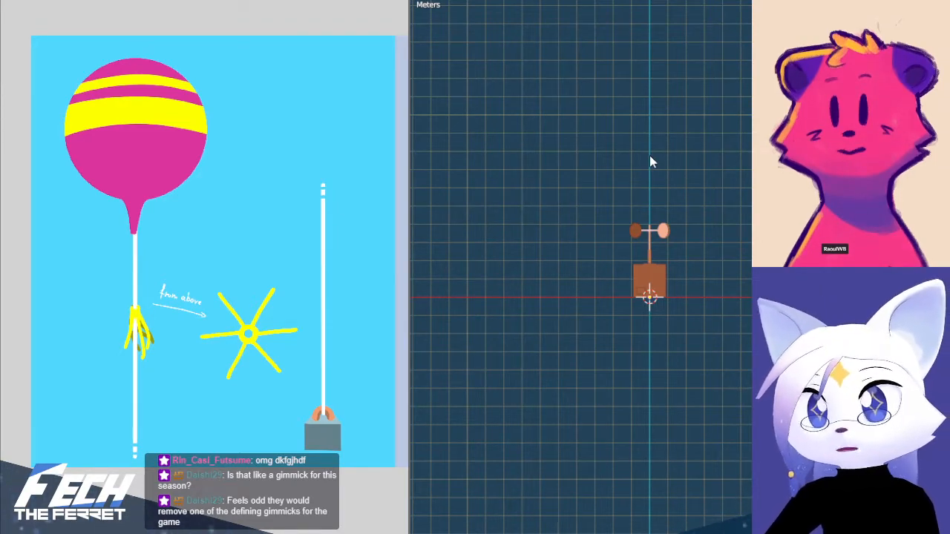
middle_drag(650, 158, 763, 176)
key(KP_1)
scroll(720, 227, up, 4)
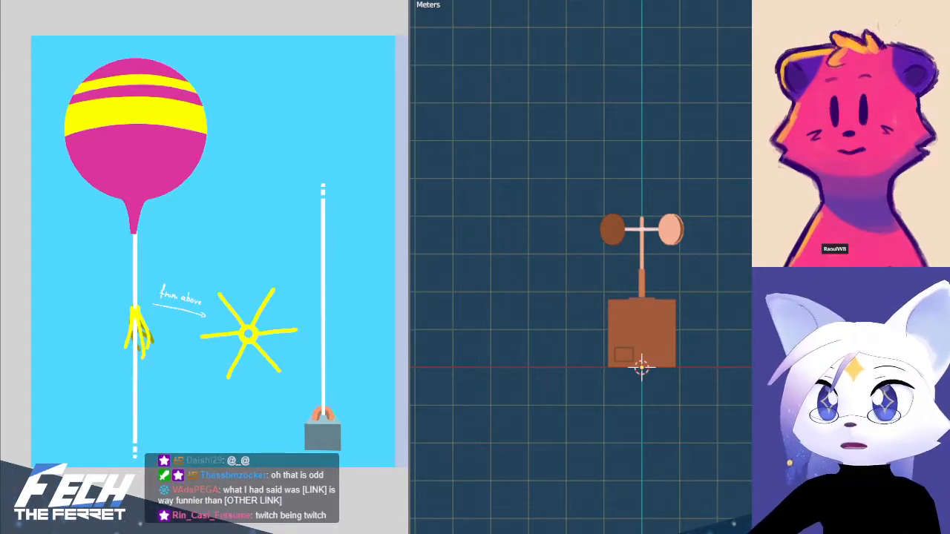
mouse_move(757, 313)
shift+middle_down()
mouse_move(761, 321)
mouse_move(755, 292)
mouse_move(744, 296)
mouse_move(742, 323)
shift+middle_up()
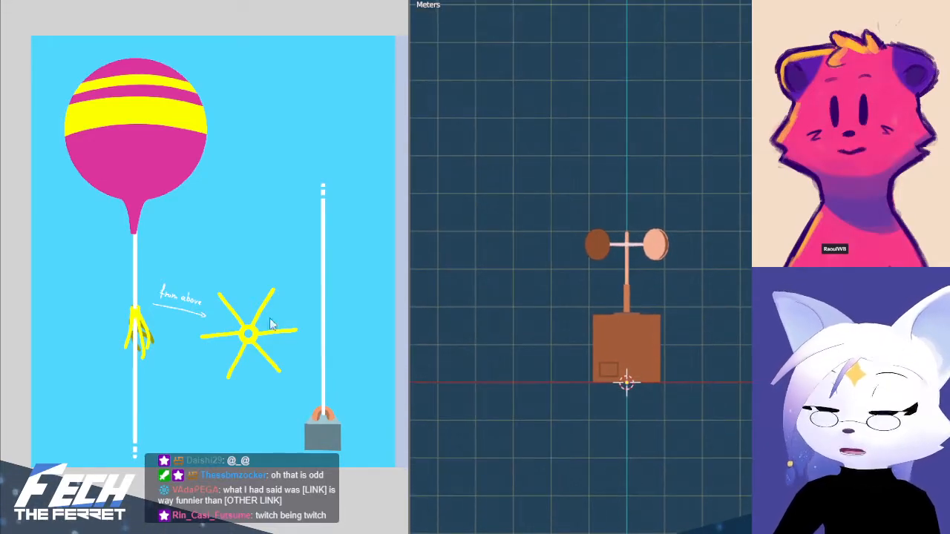
shift+middle_drag(625, 239, 731, 330)
key(KP_7)
key(KP_1)
scroll(686, 332, down, 1)
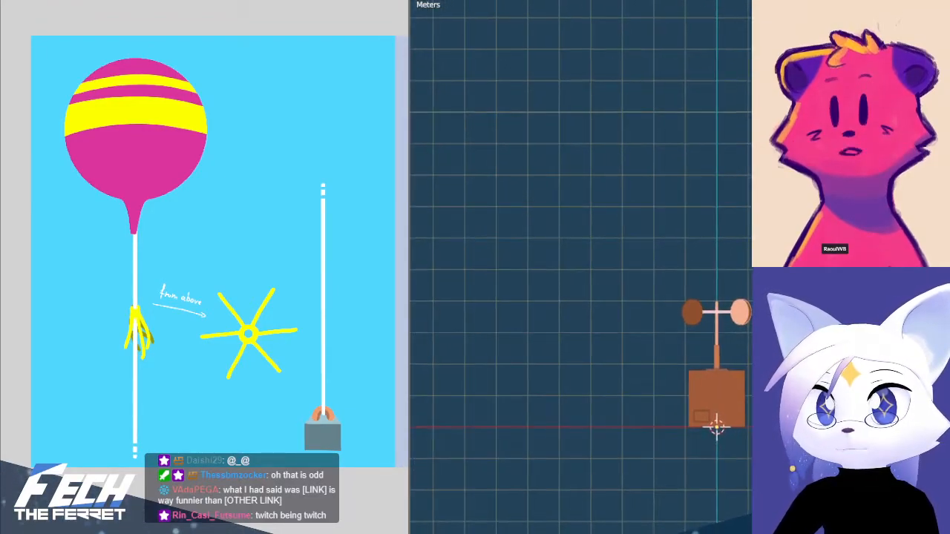
shift+middle_drag(793, 327, 756, 339)
shift+middle_drag(708, 368, 696, 360)
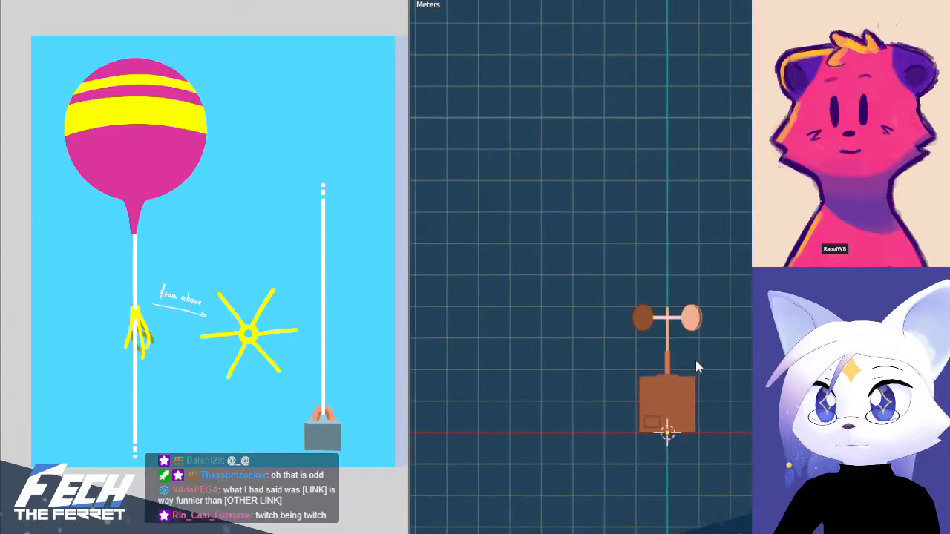
shift+middle_drag(656, 401, 691, 382)
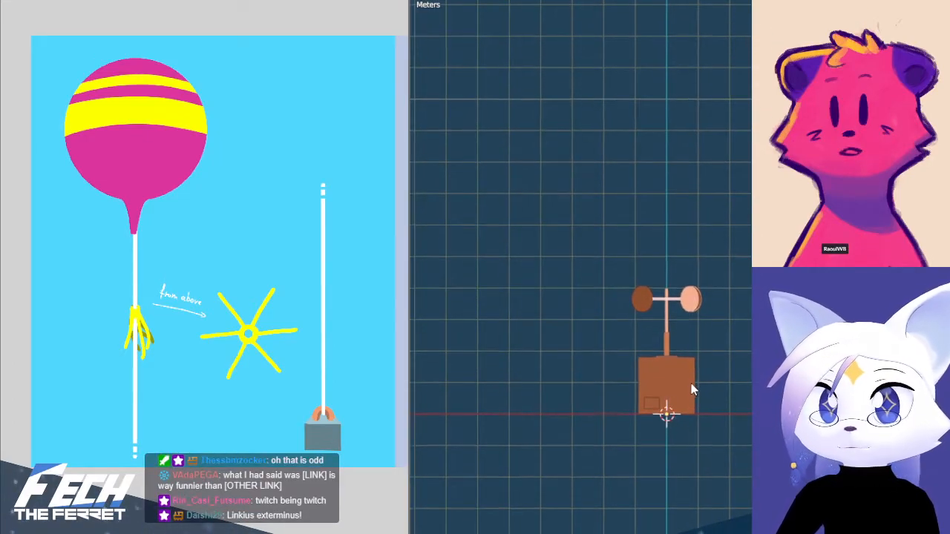
key(KP_3)
key(KP_7)
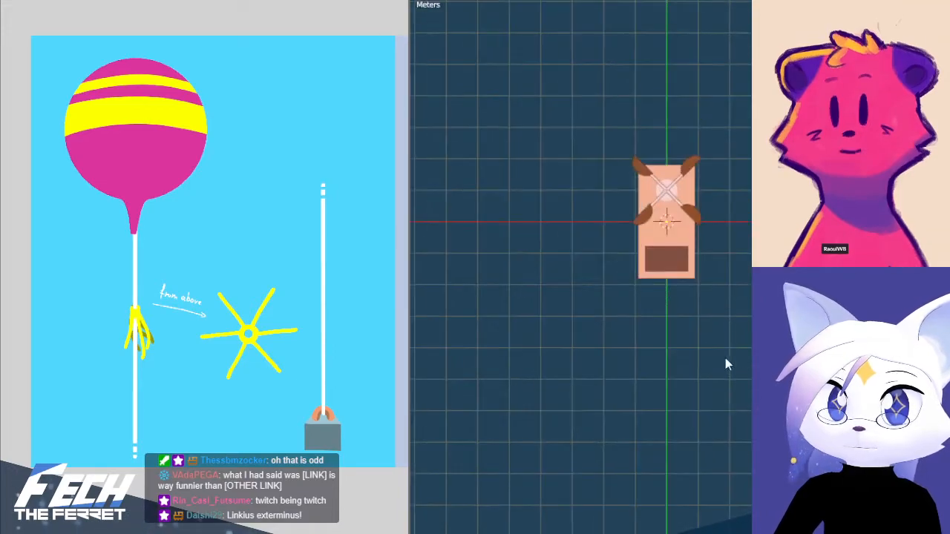
shift+middle_drag(690, 262, 705, 389)
scroll(705, 388, up, 4)
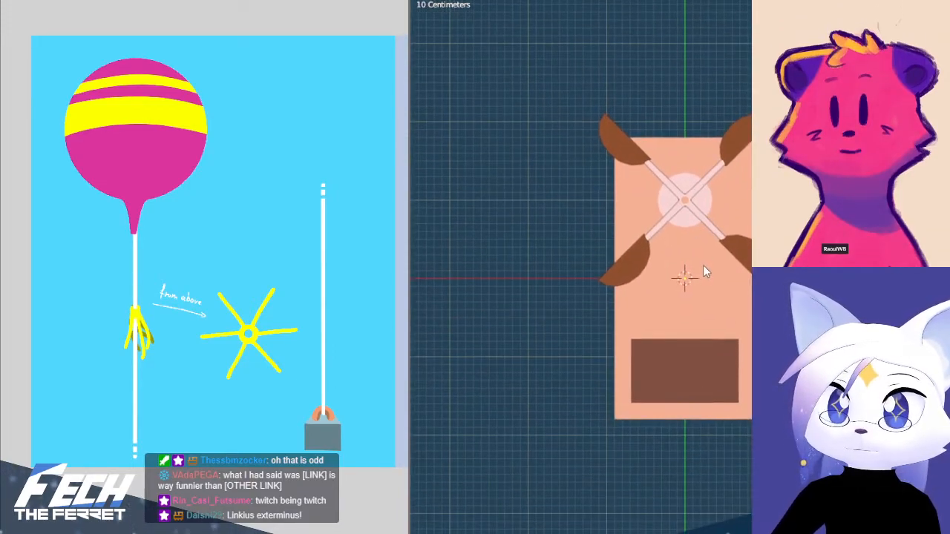
Narrow the concept art area to enlarge the 3D viewport and shrink the drawing to fit the reduced space
drag(410, 176, 216, 170)
scroll(129, 178, down, 4)
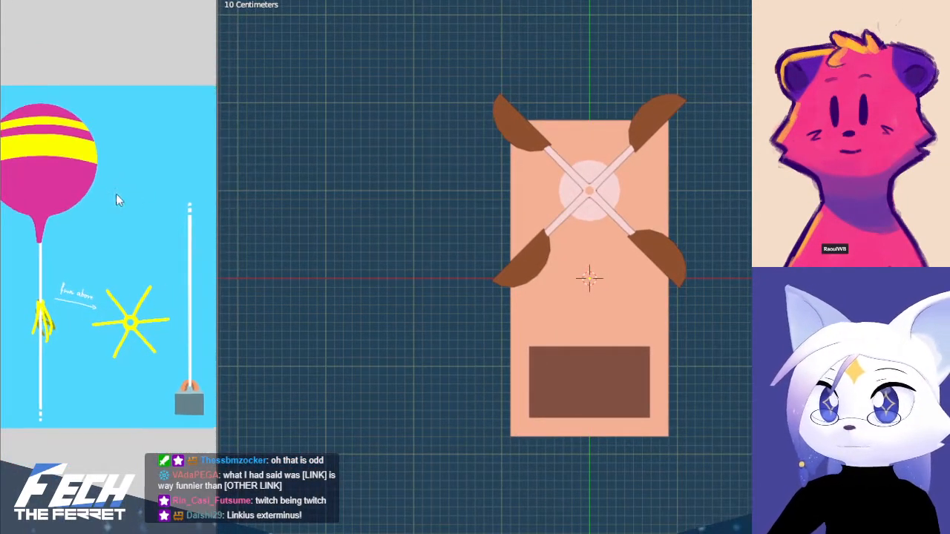
scroll(130, 189, down, 1)
drag(219, 176, 201, 176)
shift+middle_drag(446, 223, 446, 279)
scroll(577, 279, down, 3)
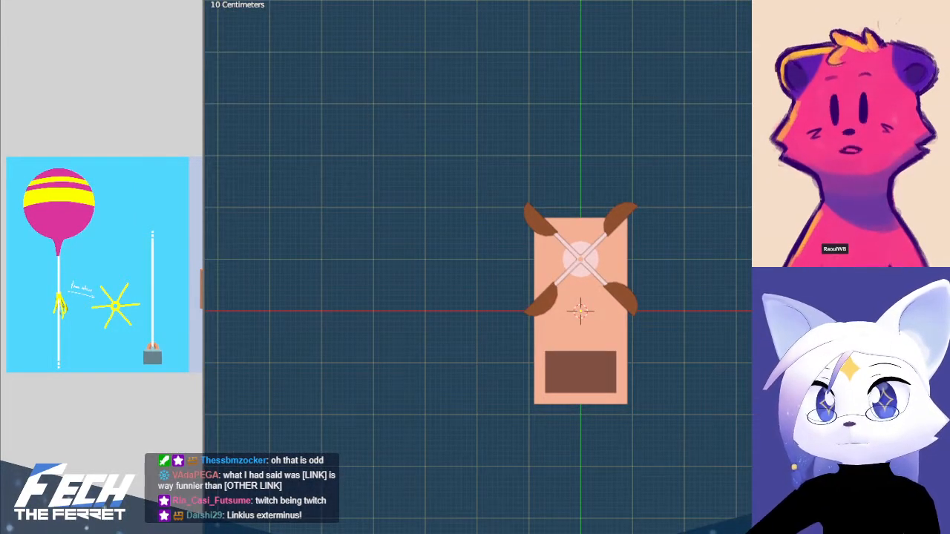
Add a cube at the world origin and move it -3 m along X, beside the weather station
key(shift+a)
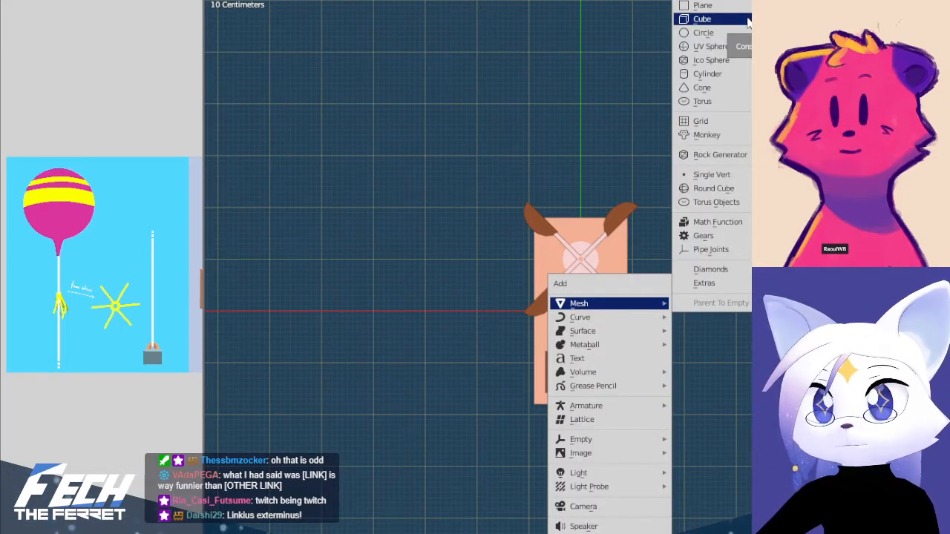
click(743, 20)
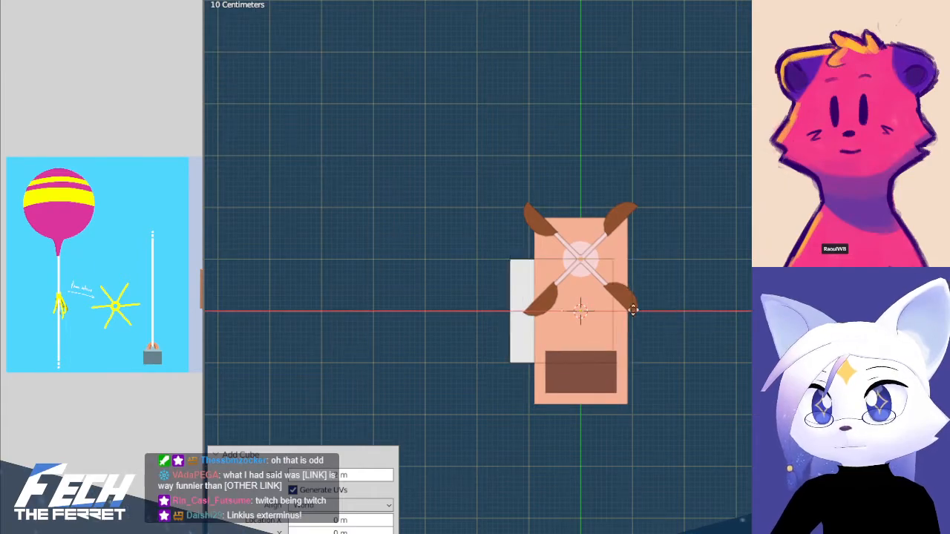
key(g)
click(526, 311)
shift+middle_drag(454, 265, 658, 215)
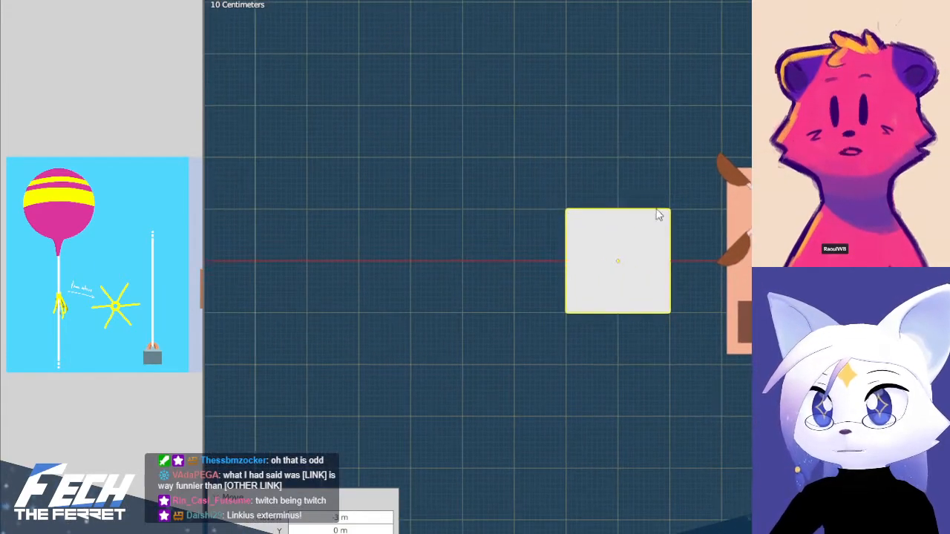
Scale the new cube uniformly to 0.2 and lengthen it along the Y axis
scroll(659, 215, up, 4)
shift+middle_drag(786, 134, 746, 176)
key(s)
key(x)
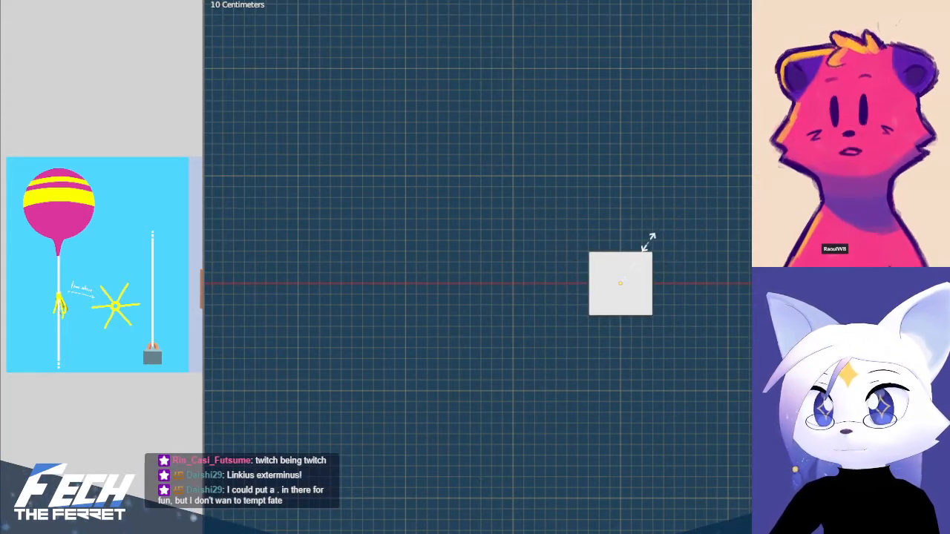
click(644, 255)
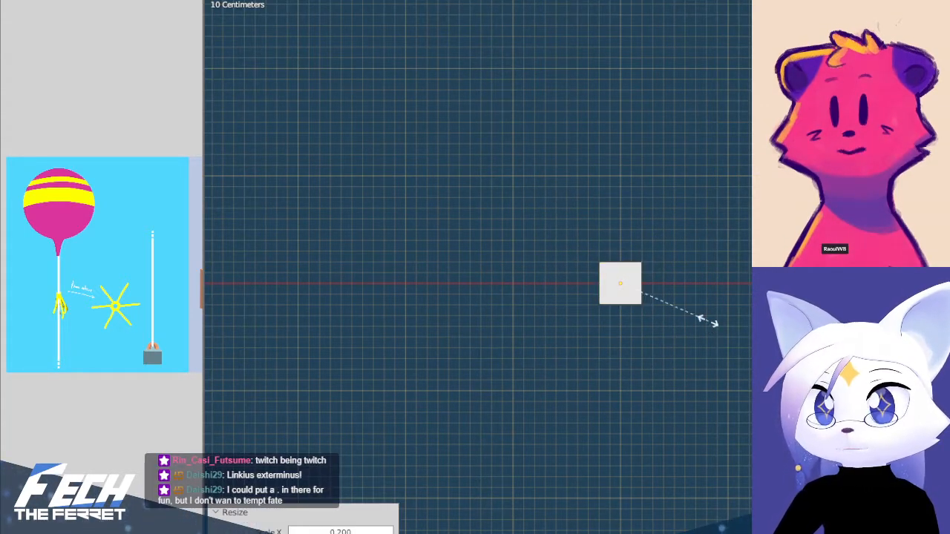
key(y)
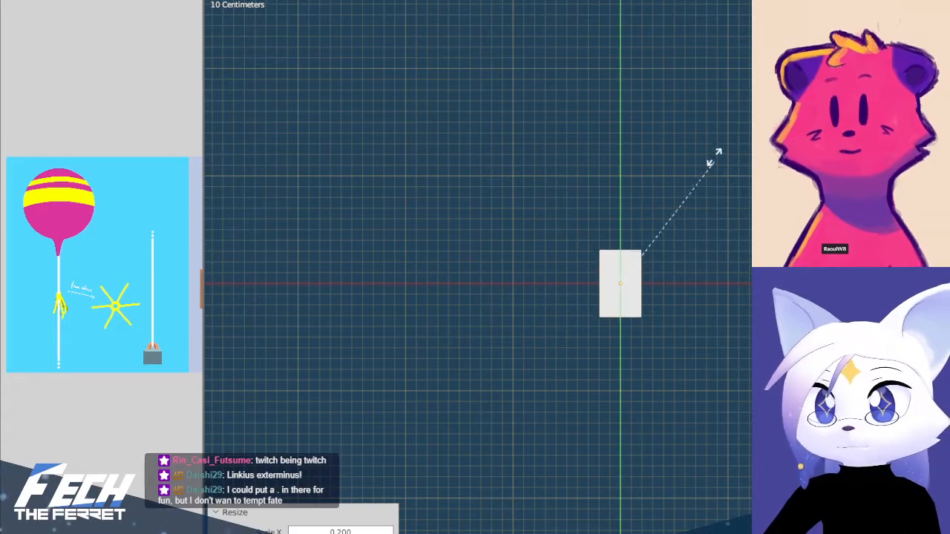
click(711, 119)
Raise the small cube along Z in front view so its bottom face rests on the ground line
middle_drag(711, 119, 673, 258)
key(KP_1)
scroll(719, 290, down, 3)
key(g)
click(678, 259)
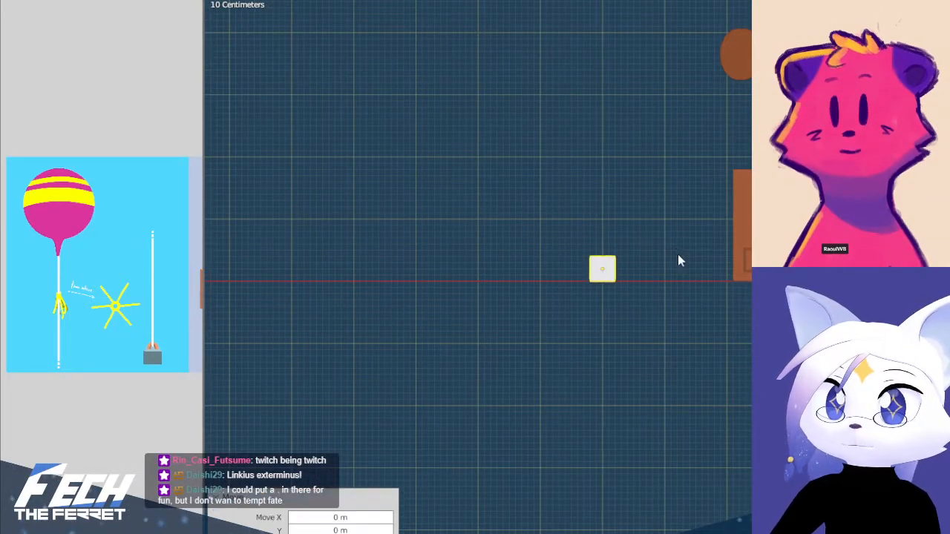
scroll(660, 232, up, 3)
middle_drag(660, 232, 765, 182)
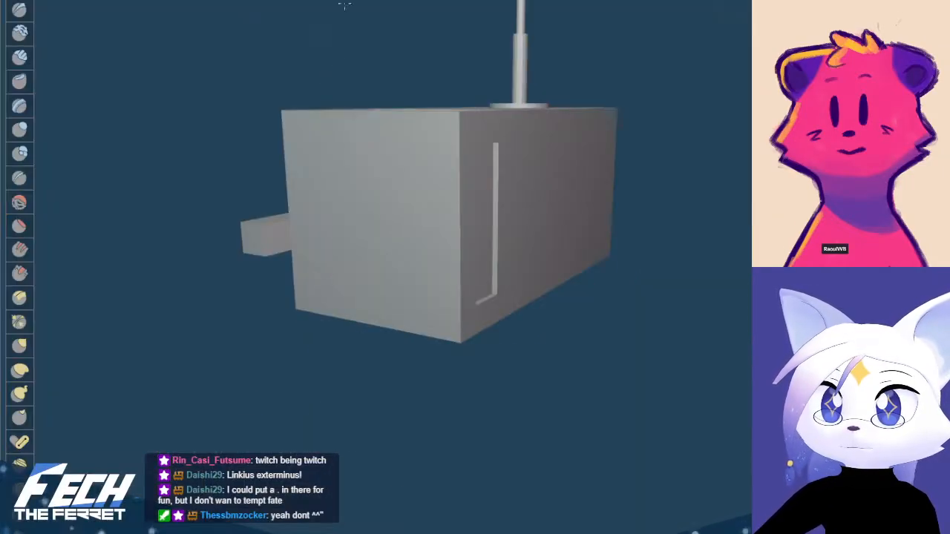
Switch to the UV Editing workspace and frame the small cube's UV layout
scroll(371, 223, up, 2)
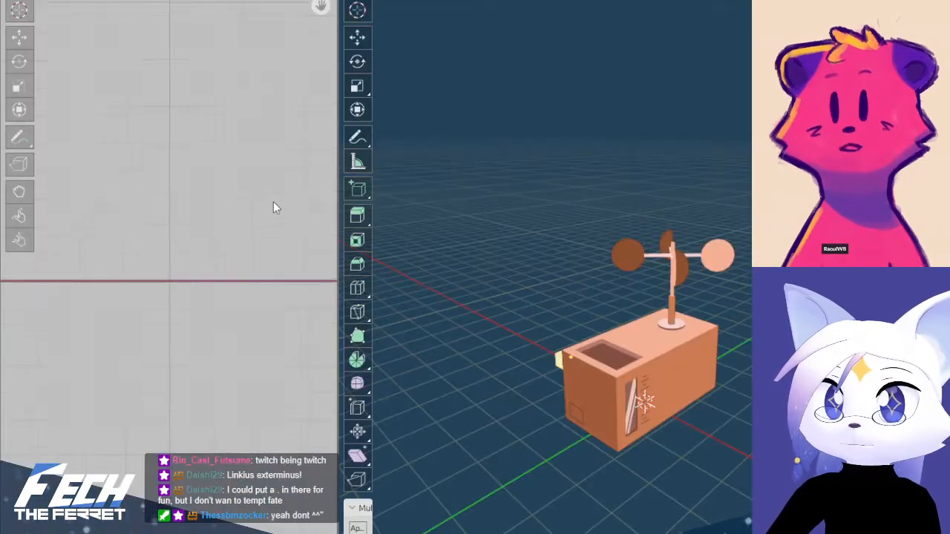
scroll(170, 127, down, 2)
scroll(170, 127, down, 3)
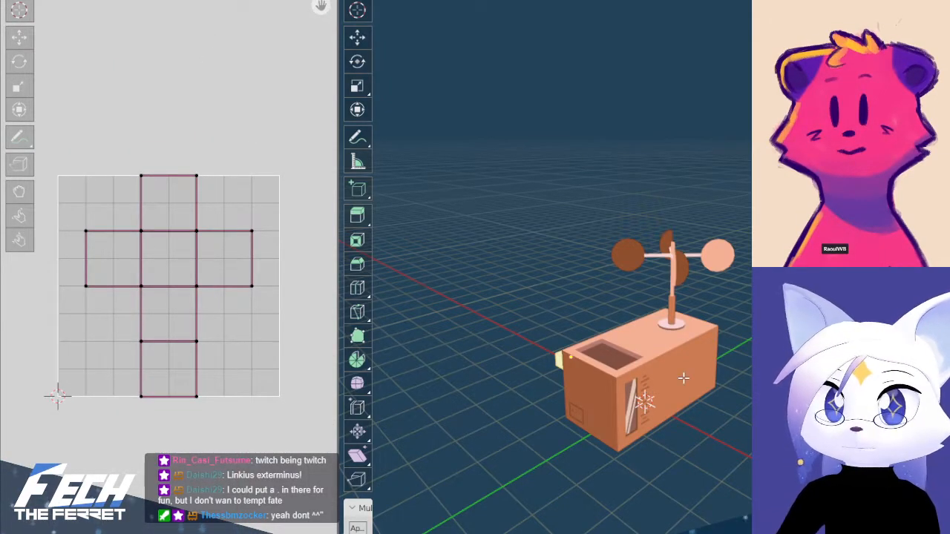
Return to Object Mode, select the weather station's box and display the Rat Housing.png palette in the UV editor
key(alt+a)
key(ctrl+Tab)
click(539, 362)
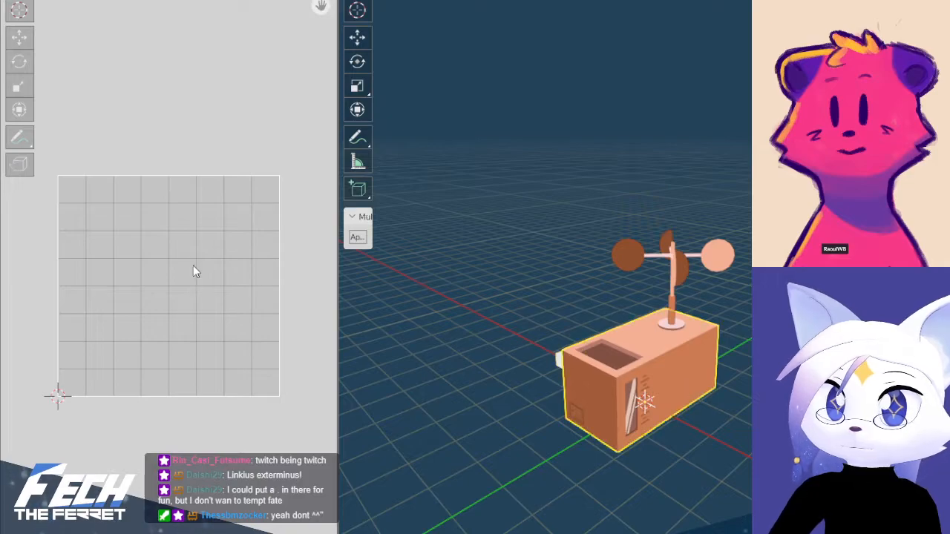
click(113, 1)
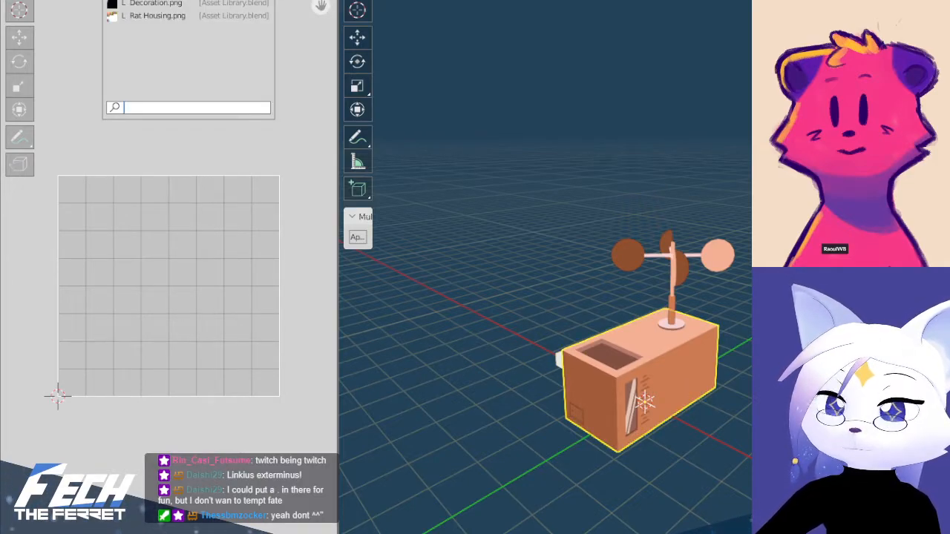
click(153, 16)
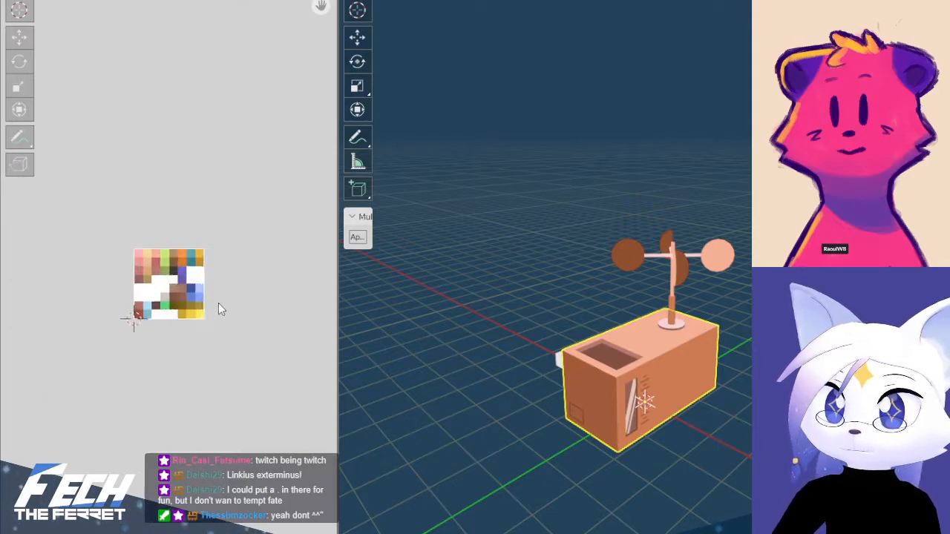
scroll(225, 297, up, 5)
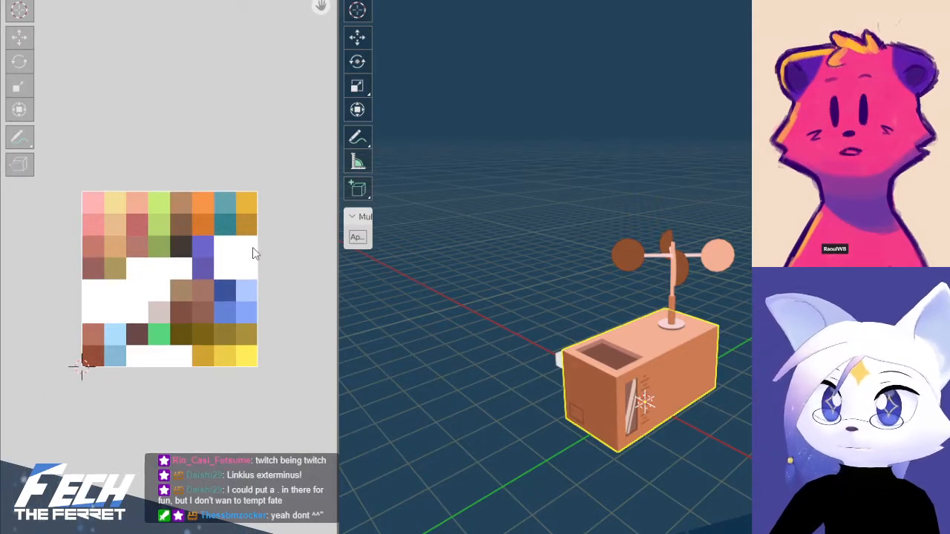
Select the small cube and return to the modelling workspace that shows the balloon concept art
middle_drag(549, 334, 629, 348)
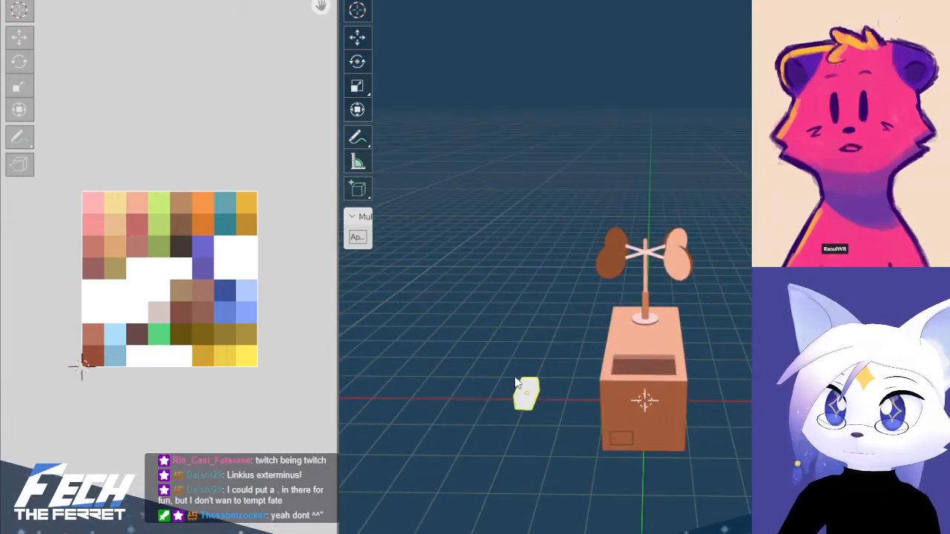
click(327, 1)
middle_drag(492, 208, 467, 261)
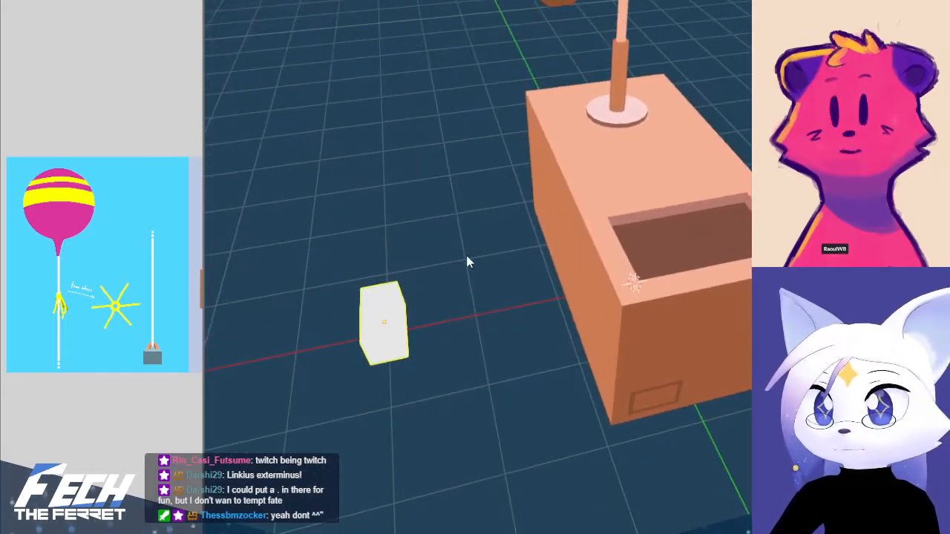
key(KP_7)
key(KP_1)
key(KP_Divide)
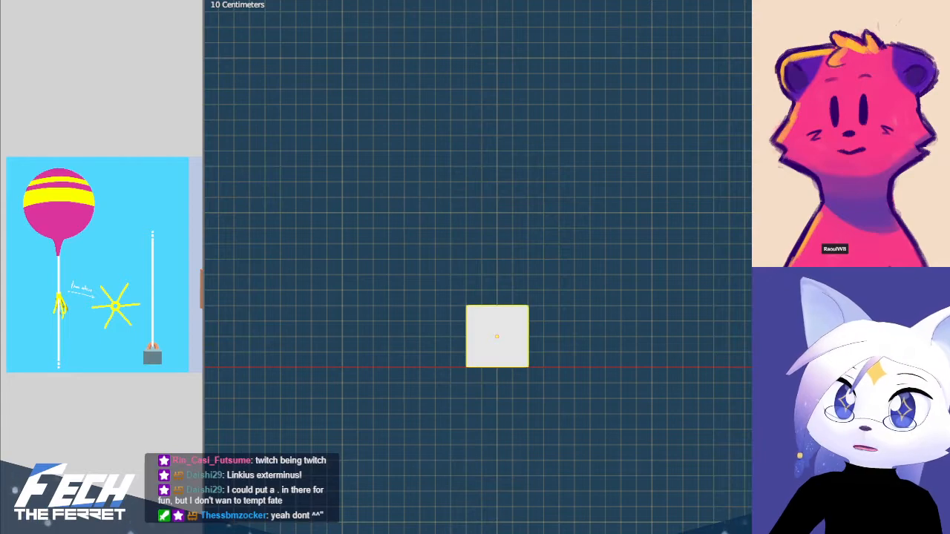
Shorten the small cube along the Y axis to about 1.6 times its width
middle_drag(571, 288, 533, 365)
key(KP_7)
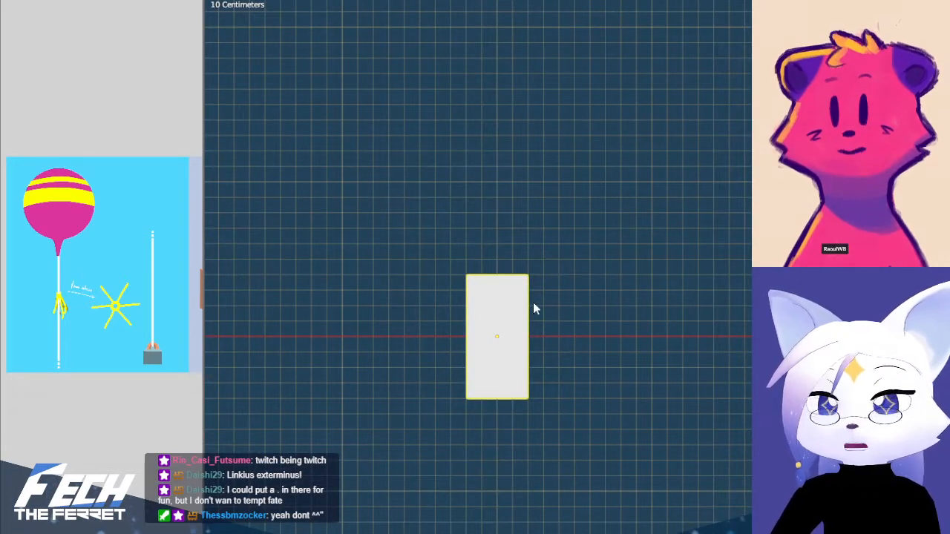
key(s)
key(y)
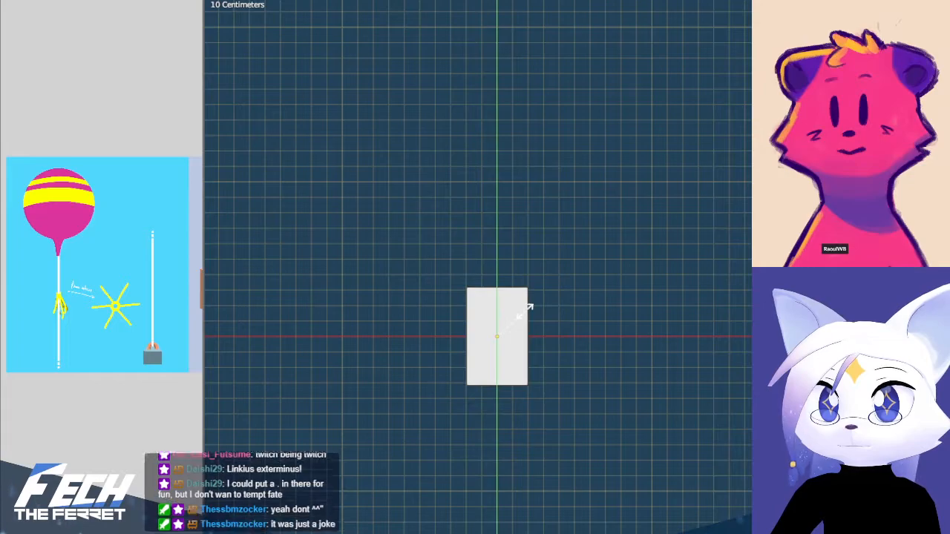
click(525, 312)
key(KP_1)
shift+middle_drag(518, 352, 636, 276)
key(KP_1)
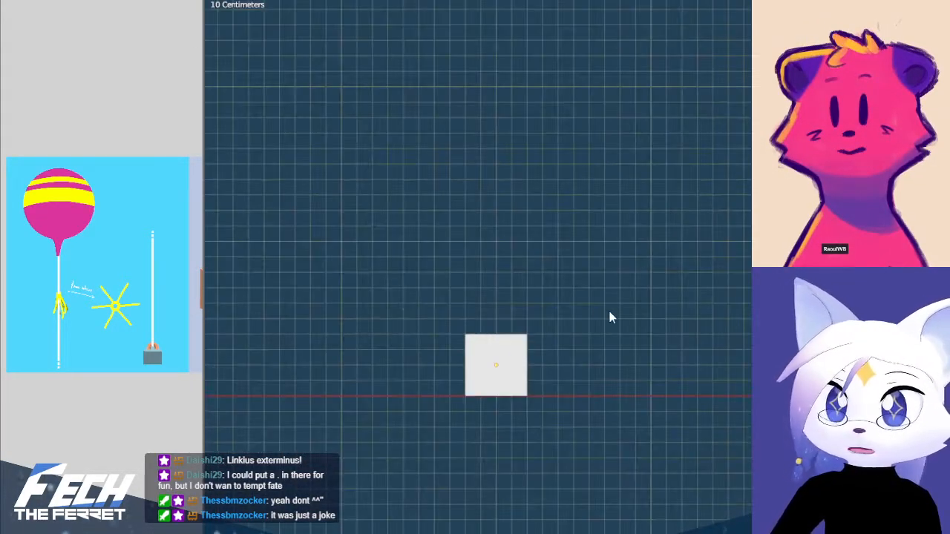
Add a torus mesh at the 3D cursor for the weight block's handle
shift+middle_drag(537, 317, 432, 308)
scroll(586, 276, down, 1)
scroll(586, 283, down, 3)
shift+middle_drag(744, 377, 593, 386)
scroll(698, 379, up, 4)
key(shift+a)
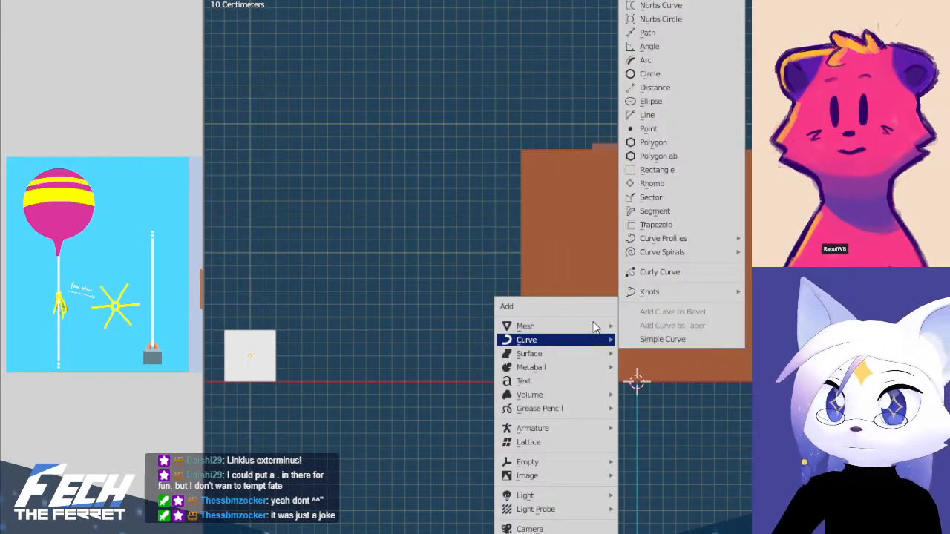
mouse_move(539, 327)
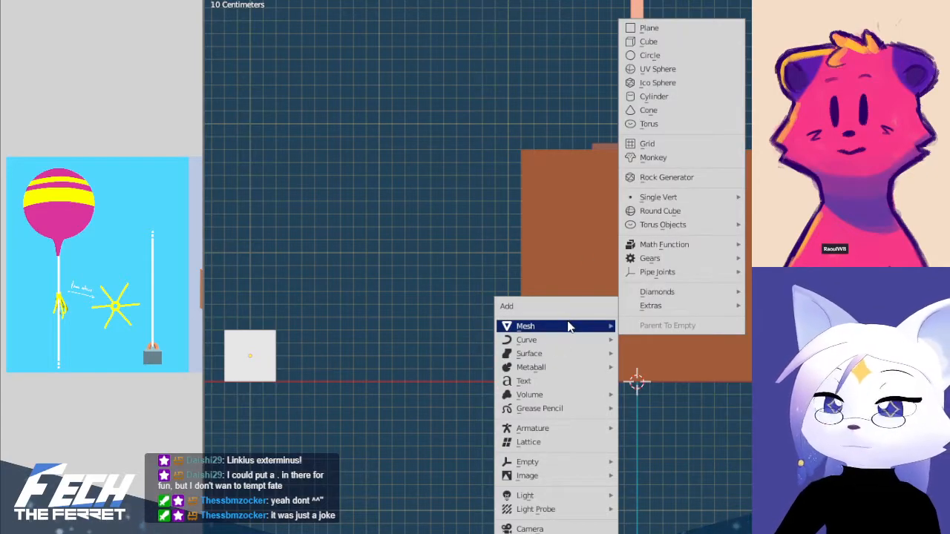
click(649, 124)
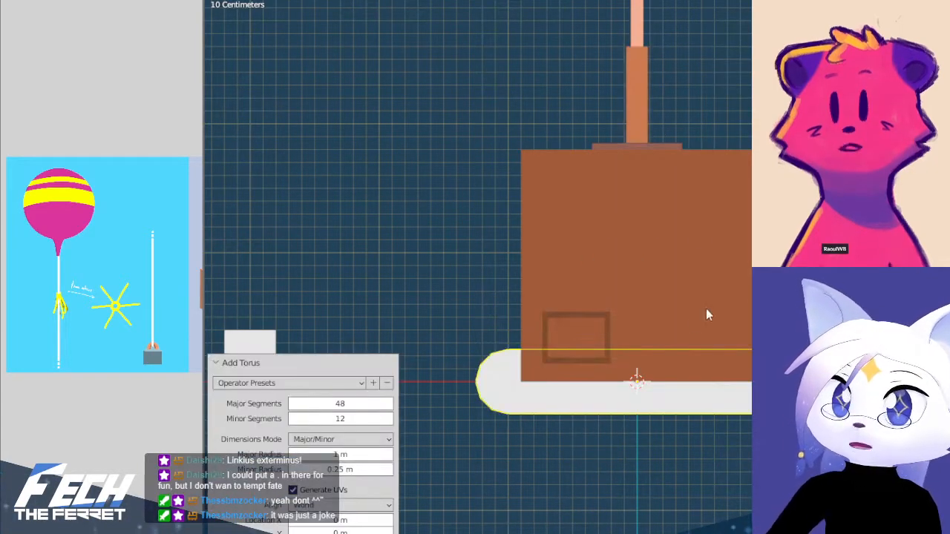
Reduce the new torus to 16 major segments and 6 minor segments
middle_drag(622, 338, 623, 403)
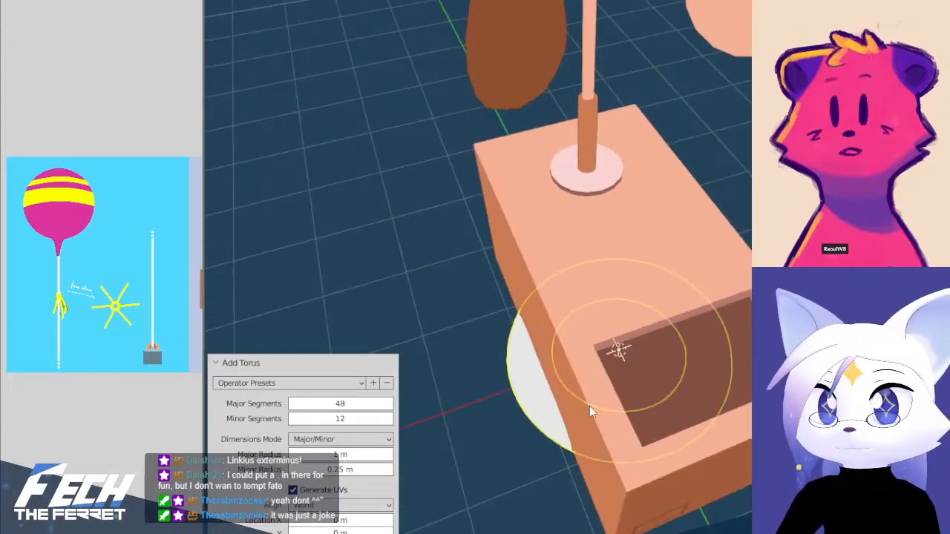
click(347, 401)
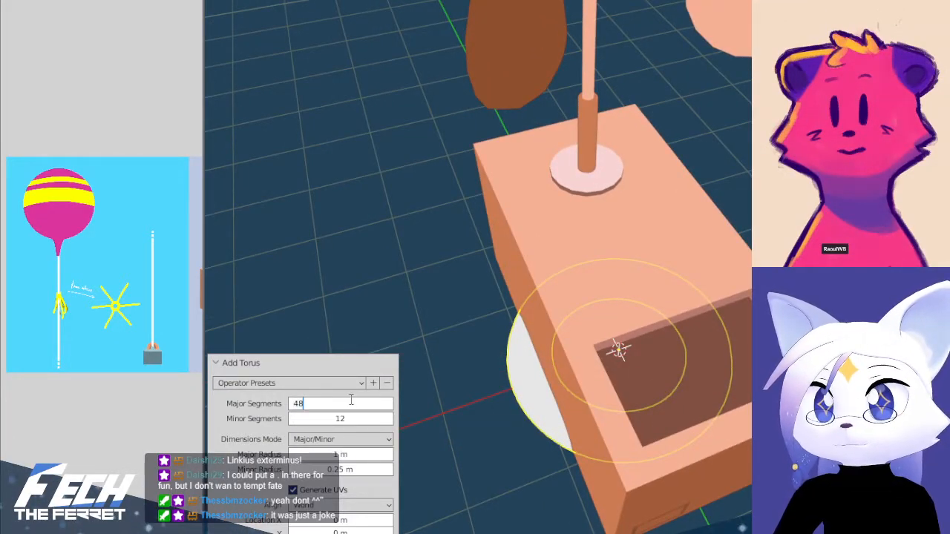
key(Return)
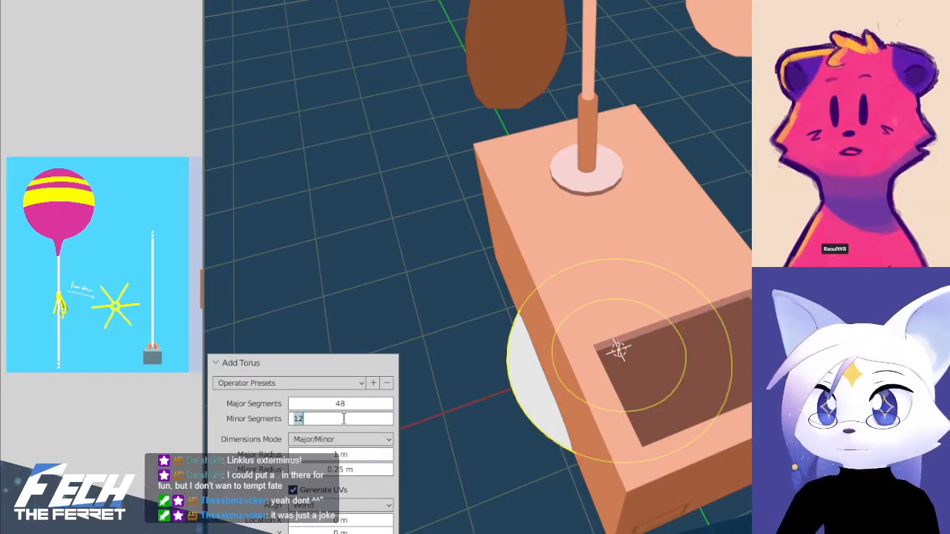
click(318, 405)
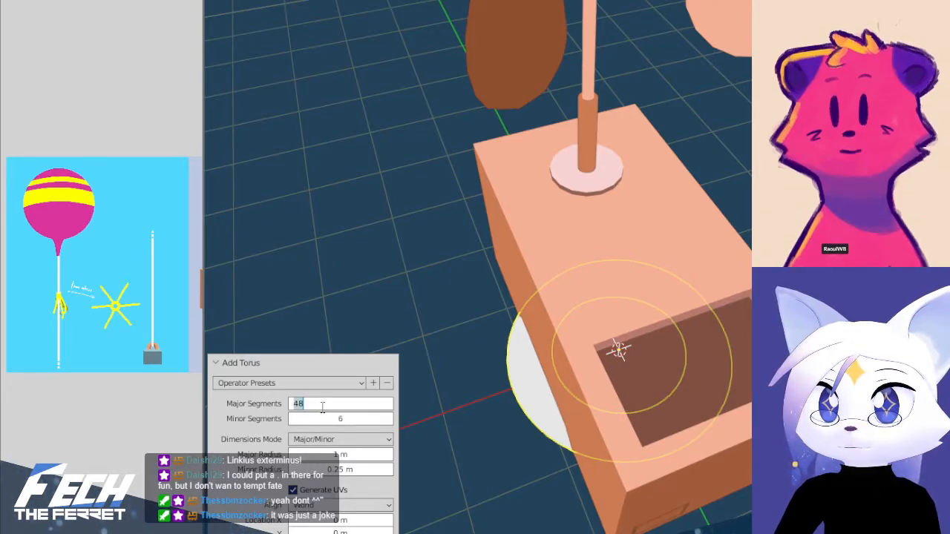
click(504, 373)
middle_drag(545, 329, 519, 346)
click(529, 371)
Rotate the torus upright in side view so that its ring faces the front
key(KP_3)
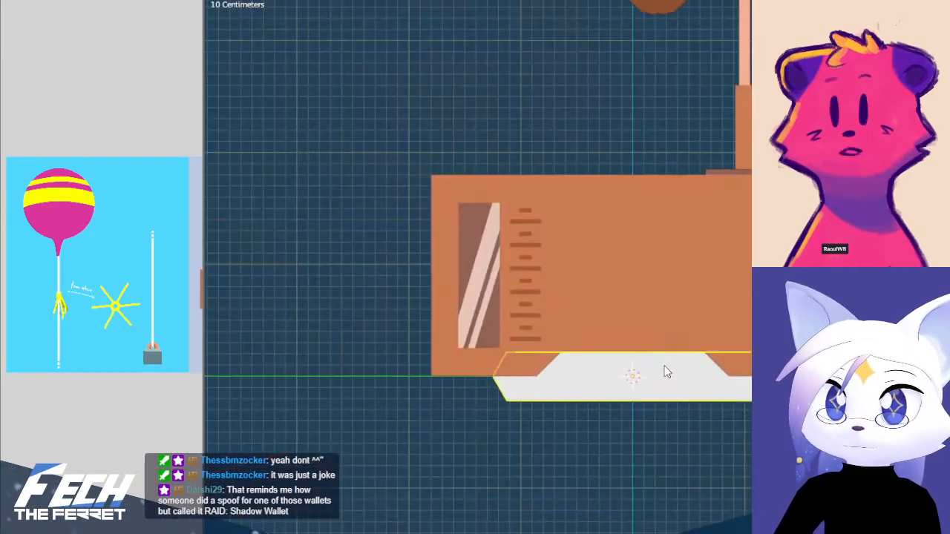
click(606, 270)
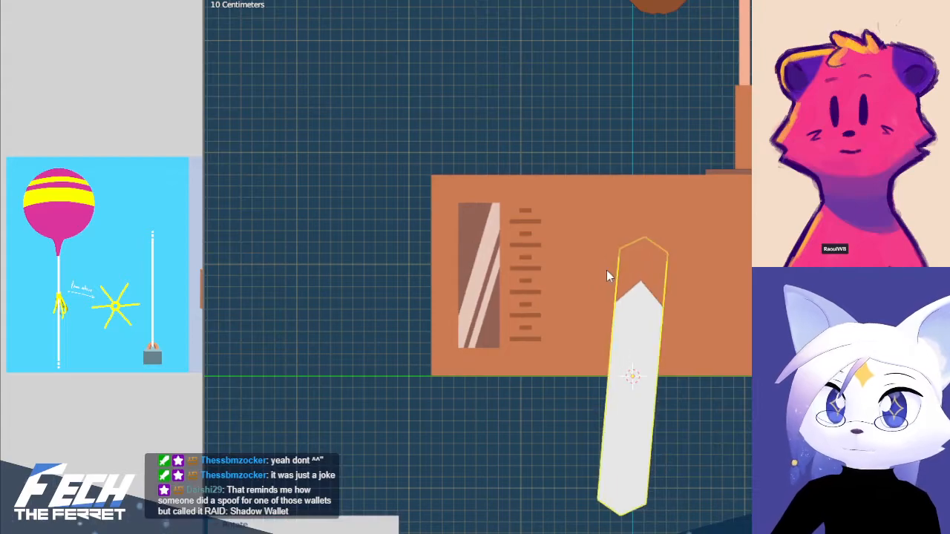
key(r)
click(721, 253)
key(KP_1)
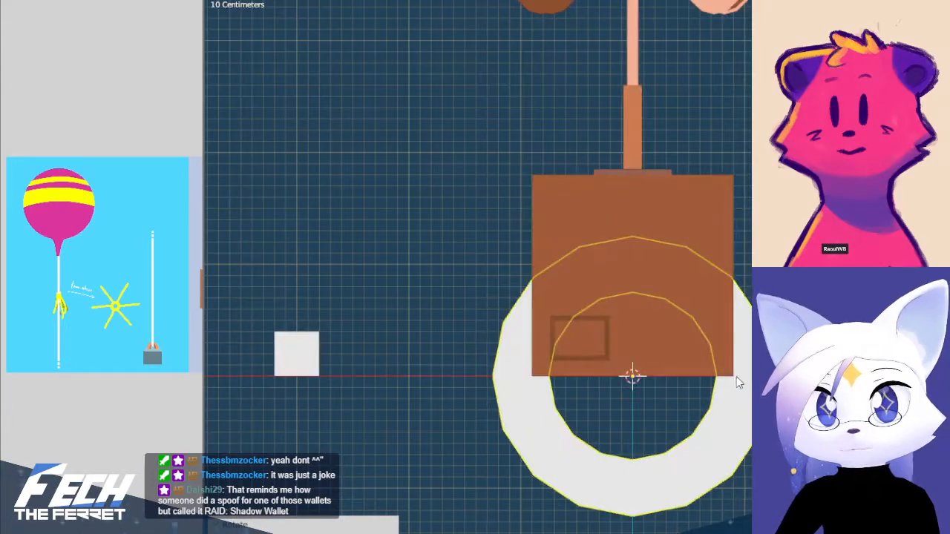
Move the ring -3 m along X to the small block and scale it to 0.2
key(g)
click(424, 386)
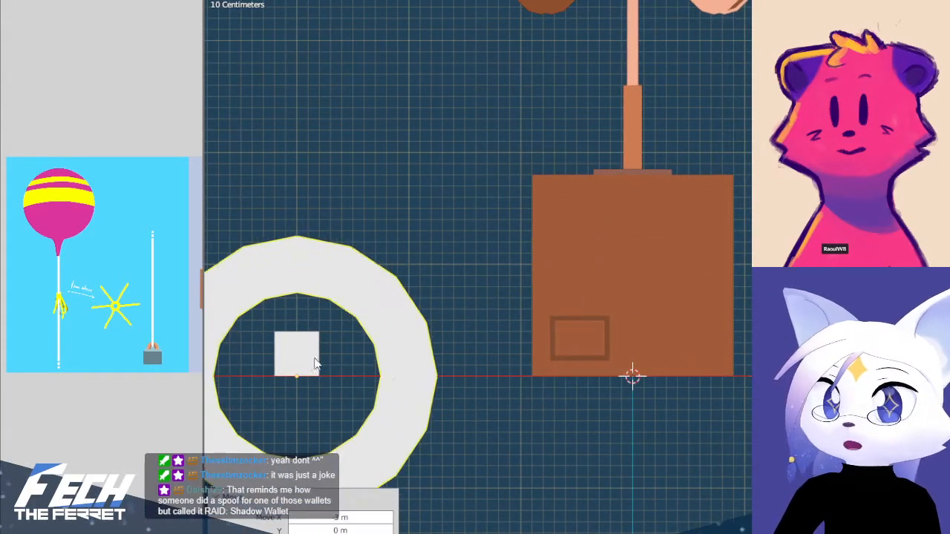
key(KP_Decimal)
key(s)
click(532, 306)
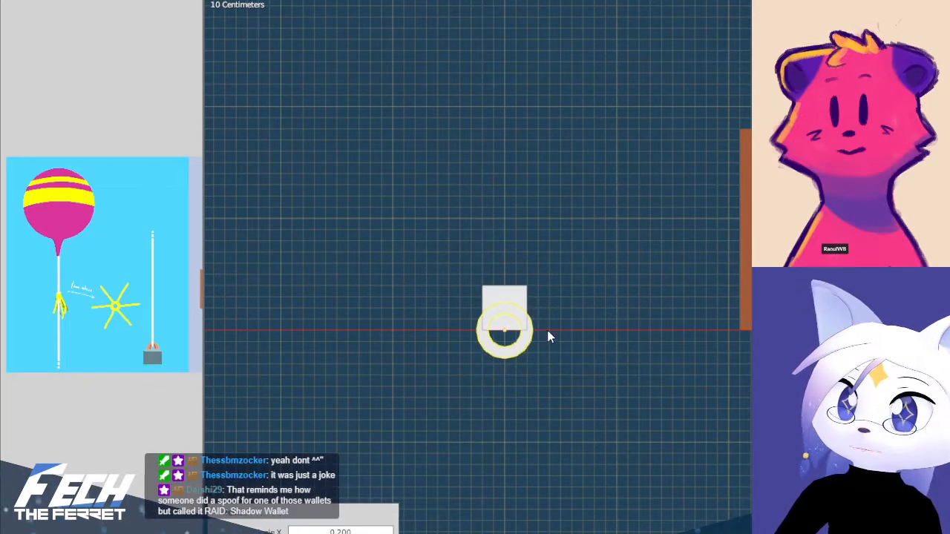
Thin the ring's tube slightly in Edit Mode and scale the ring's mesh to 0.4
scroll(547, 331, up, 5)
scroll(683, 296, up, 3)
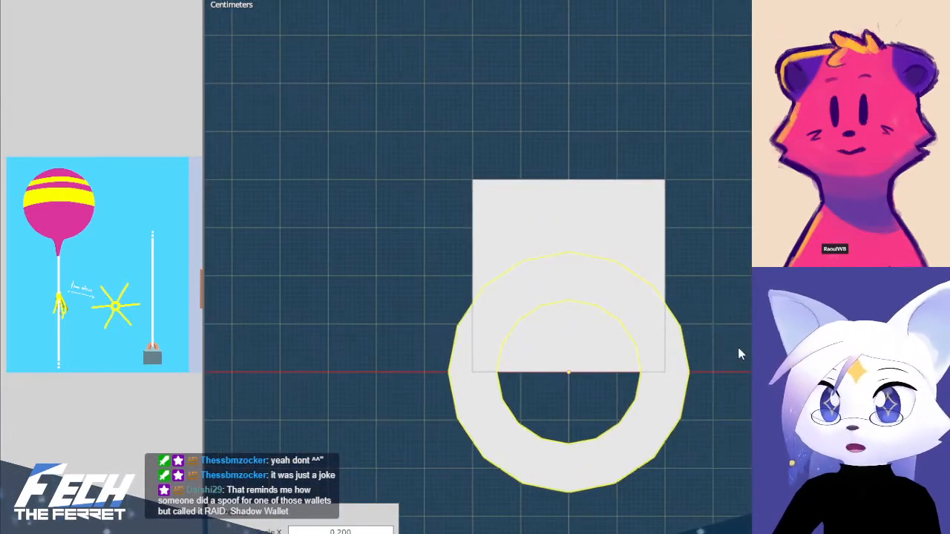
key(Tab)
key(alt+s)
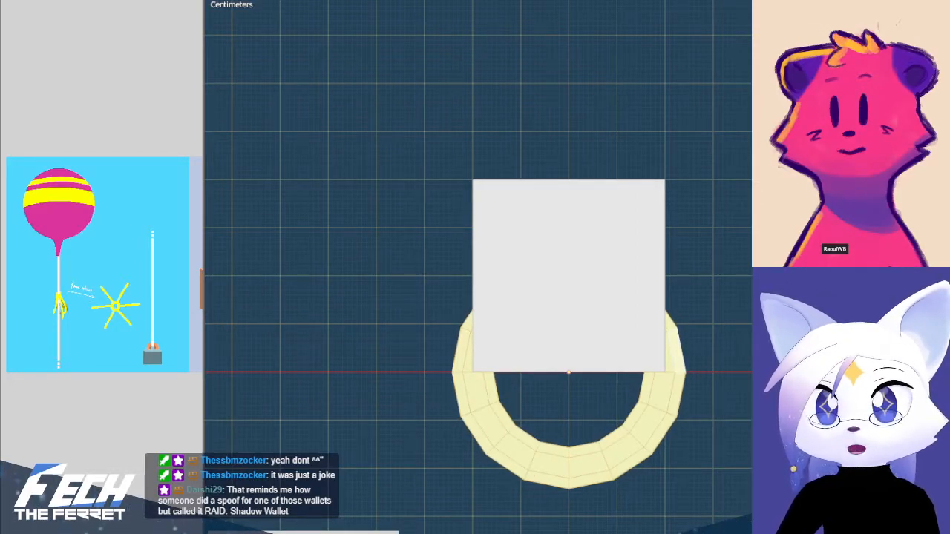
key(s)
click(633, 400)
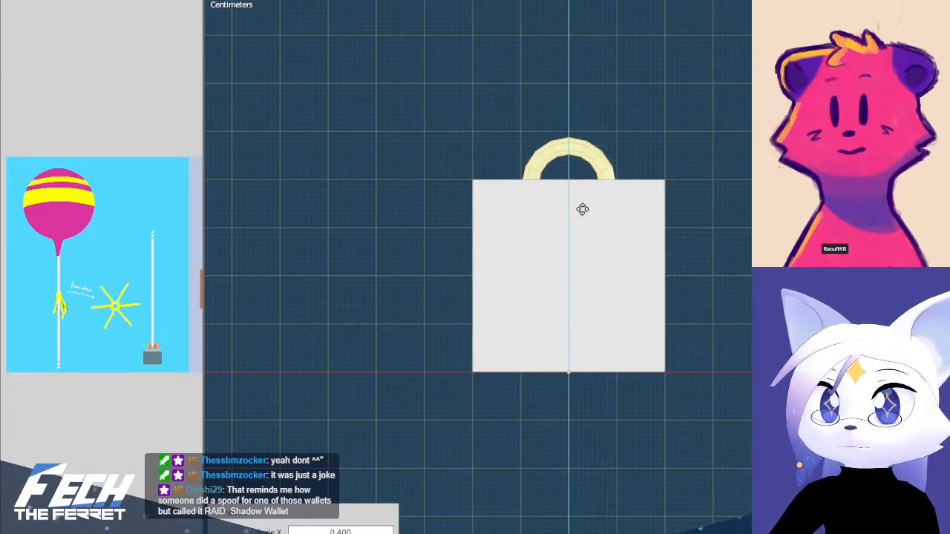
Raise the ring along Z until its centre lies level with the block's top face
click(581, 206)
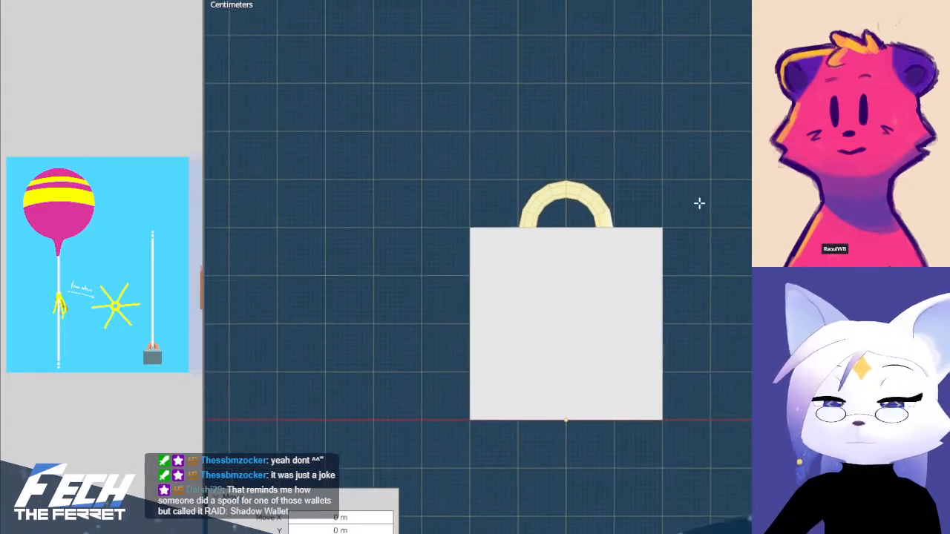
middle_drag(626, 227, 620, 241)
key(KP_1)
scroll(632, 232, up, 4)
scroll(642, 245, down, 6)
scroll(652, 256, down, 4)
Turn on X-ray display and delete the lower half of the ring inside the block, leaving an arched handle
shift+middle_drag(738, 285, 683, 399)
scroll(631, 400, up, 4)
shift+middle_drag(541, 398, 628, 243)
scroll(603, 337, up, 6)
shift+middle_drag(615, 399, 674, 262)
key(ctrl+Tab)
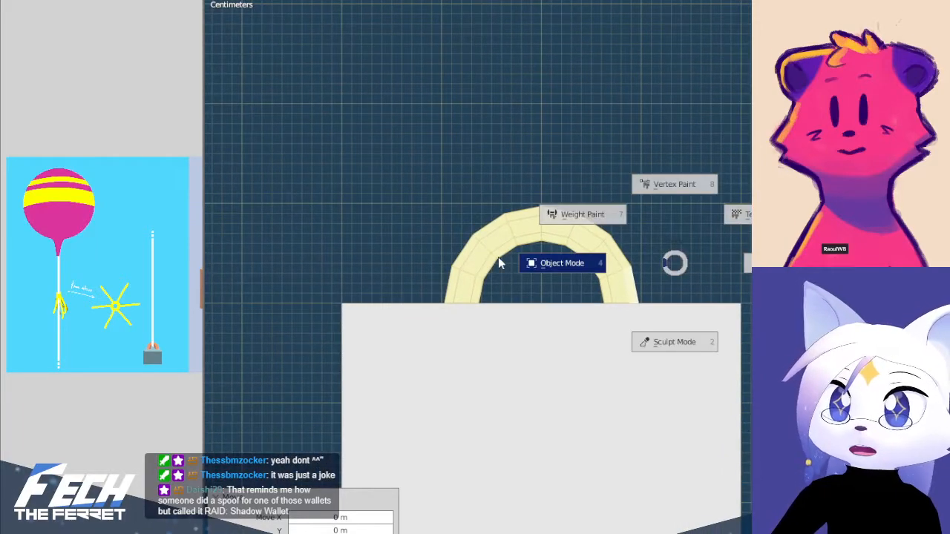
key(alt+z)
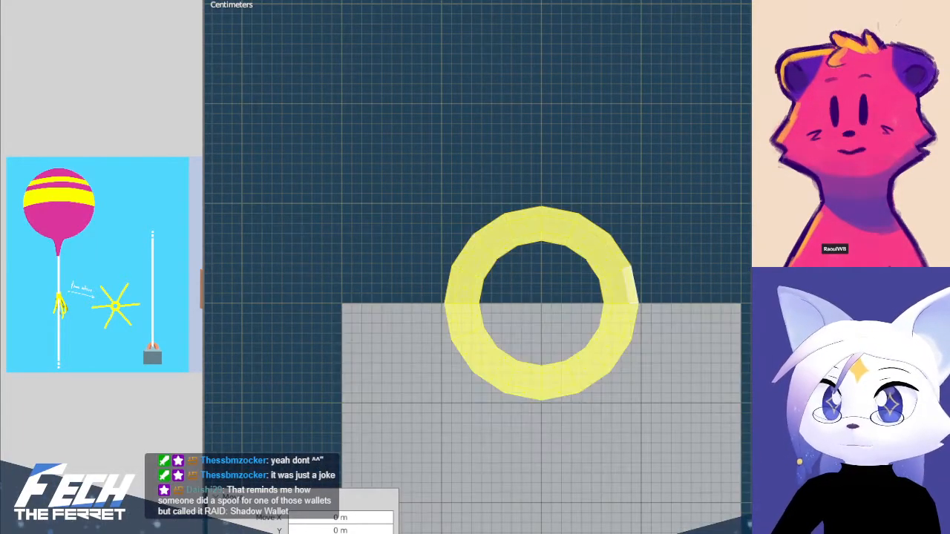
shift+middle_drag(674, 263, 674, 200)
key(alt+a)
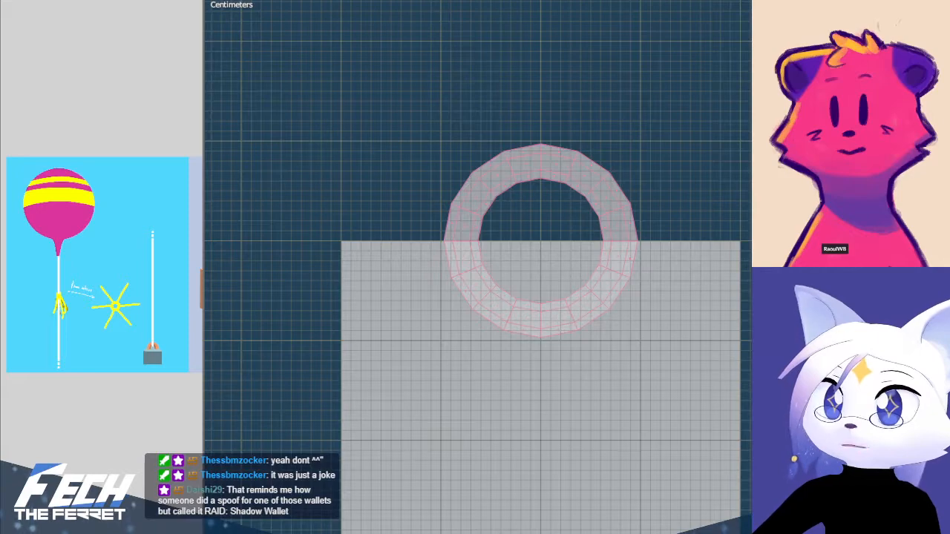
drag(391, 260, 653, 353)
key(x)
click(713, 269)
Return to Object Mode and examine the arched handle on the block from the front and from above
scroll(666, 208, down, 4)
middle_drag(725, 165, 623, 234)
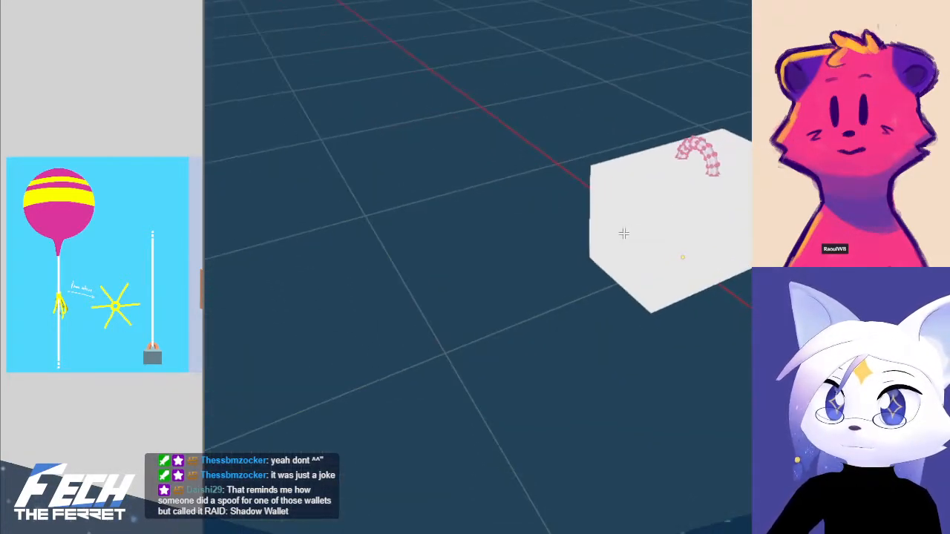
key(KP_1)
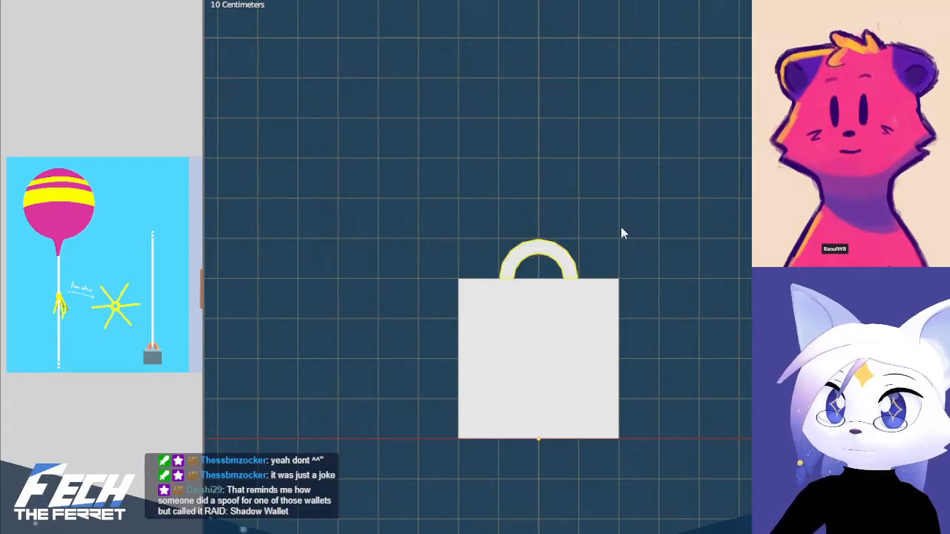
scroll(621, 229, down, 7)
shift+middle_drag(626, 227, 725, 453)
key(KP_7)
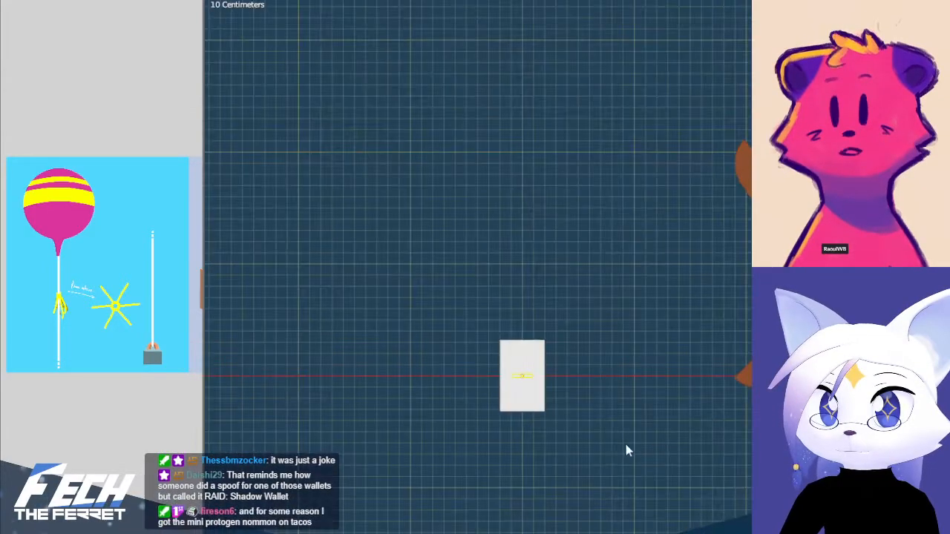
scroll(632, 444, up, 4)
shift+middle_drag(533, 472, 618, 319)
Thicken the whole handle mesh in Edit Mode and scale it up by 1.4
scroll(581, 265, up, 2)
key(a)
key(KP_1)
scroll(636, 314, up, 3)
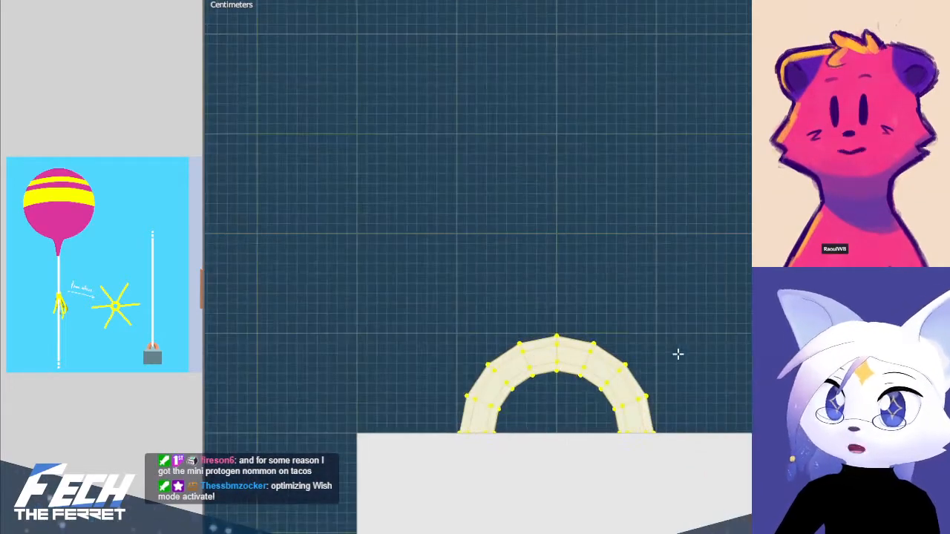
scroll(676, 354, up, 4)
middle_drag(680, 331, 668, 439)
key(KP_1)
scroll(723, 401, down, 3)
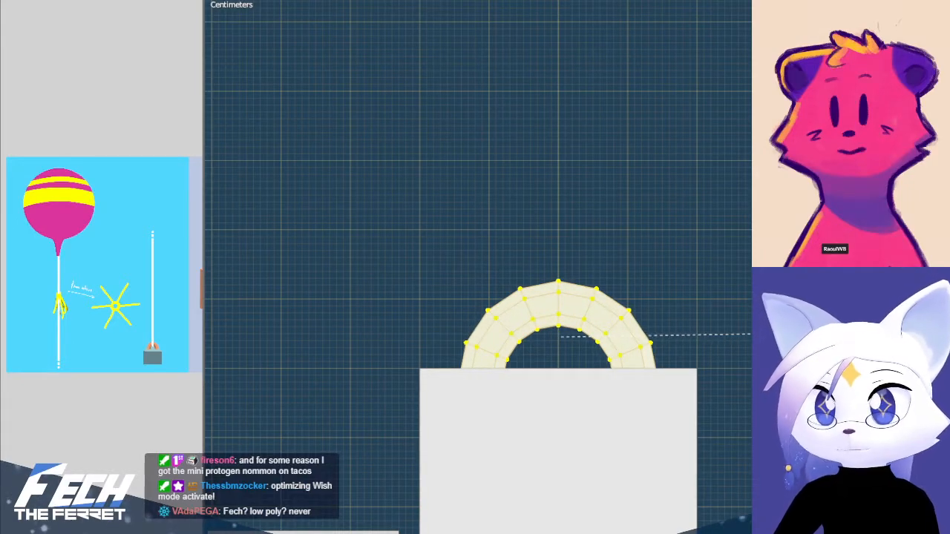
click(753, 334)
Raise the handle mesh along Z so its ends sit just inside the block's top face, and leave Edit Mode
middle_drag(735, 357, 597, 322)
scroll(697, 428, down, 4)
key(KP_3)
key(KP_1)
scroll(643, 317, up, 2)
scroll(671, 347, up, 2)
scroll(677, 348, up, 2)
shift+middle_drag(677, 347, 686, 200)
key(g)
key(z)
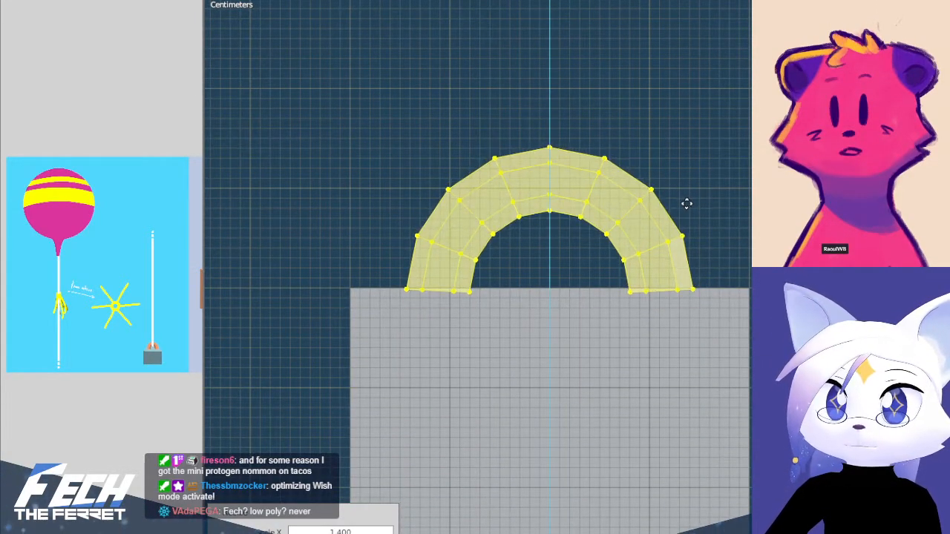
key(Tab)
Deselect the handle, turn off X-ray display and examine the finished weight from above and the front
scroll(740, 201, down, 1)
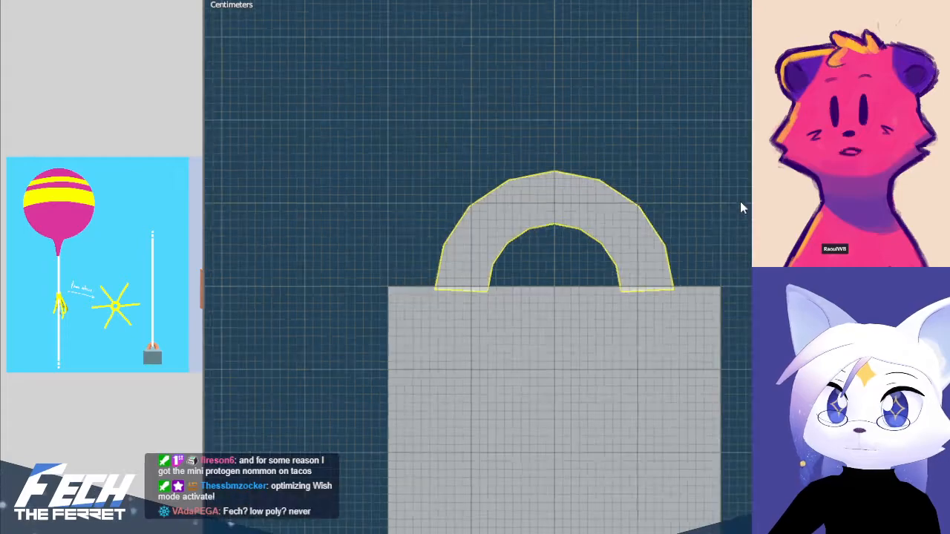
key(alt+a)
middle_drag(637, 230, 679, 251)
key(KP_1)
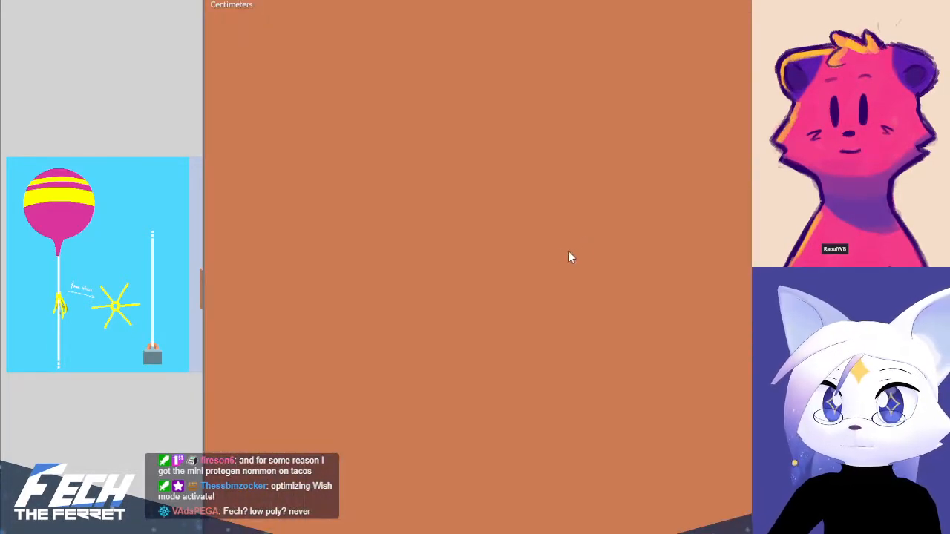
scroll(615, 276, down, 5)
middle_drag(615, 275, 640, 219)
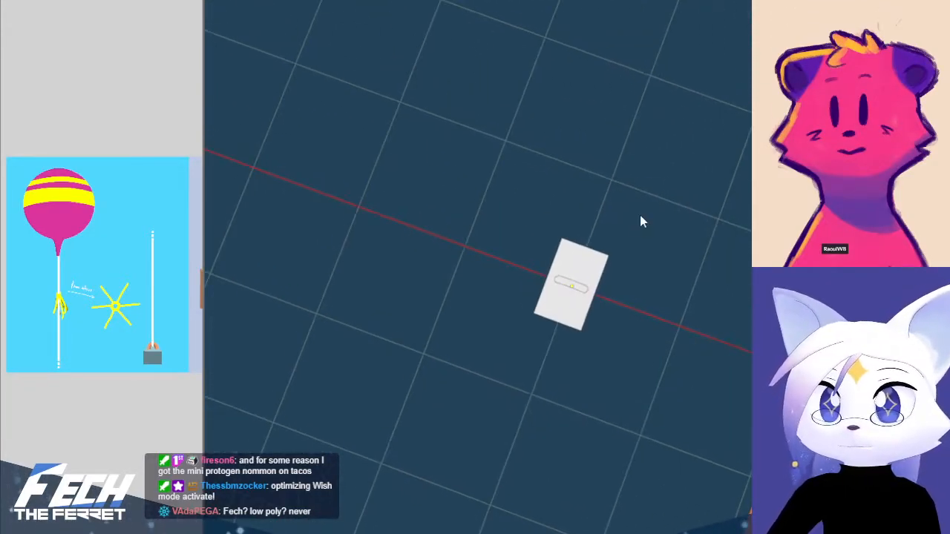
key(KP_1)
scroll(580, 378, up, 2)
Snap the 3D cursor to the selected handle's origin and add a torus with 16 major and 6 minor segments there
click(599, 334)
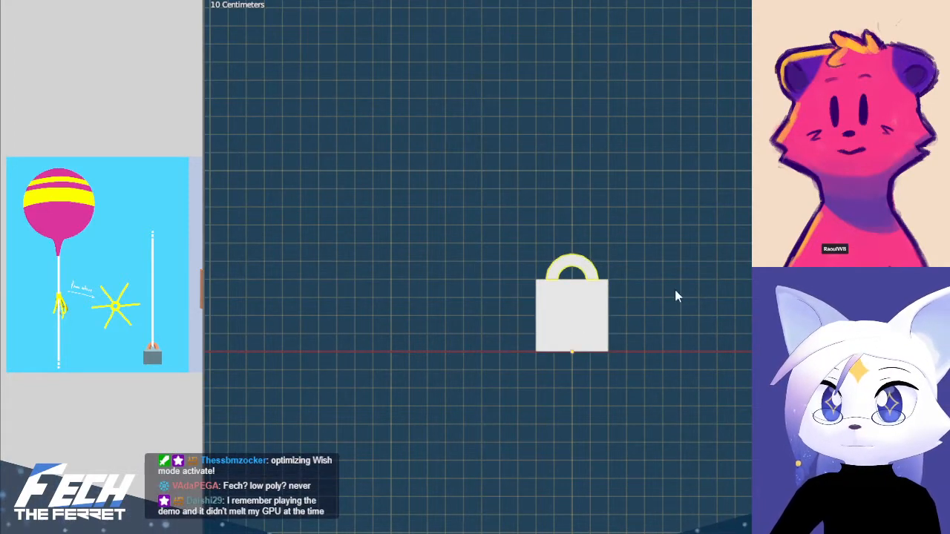
key(shift+s)
click(680, 399)
key(shift+a)
mouse_move(654, 197)
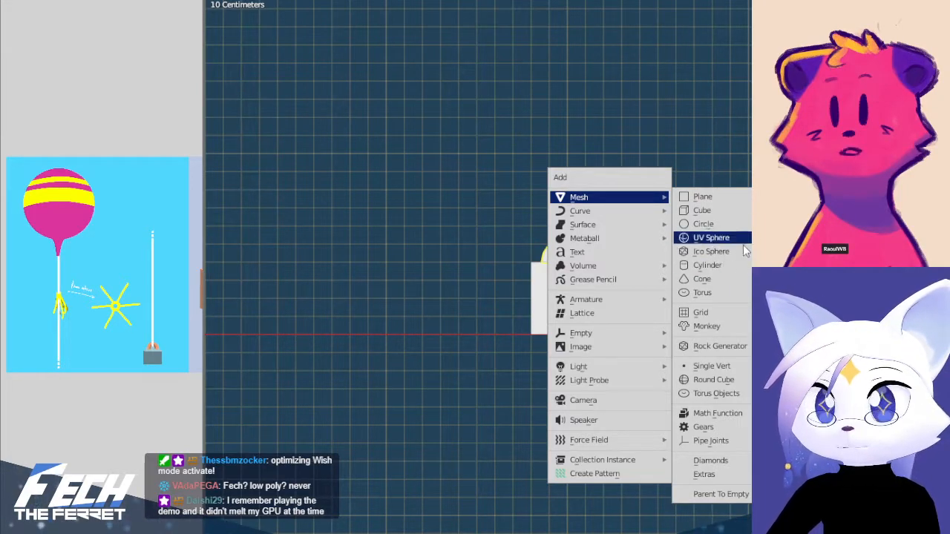
click(726, 297)
middle_drag(751, 324, 748, 420)
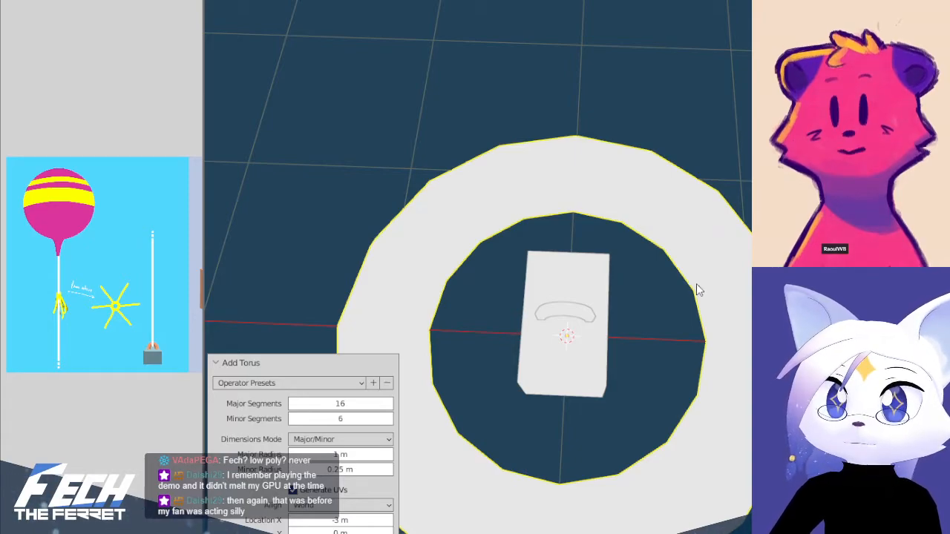
Scale the torus to 0.2 in the front view, and undo both the scaling and the torus
key(KP_1)
key(s)
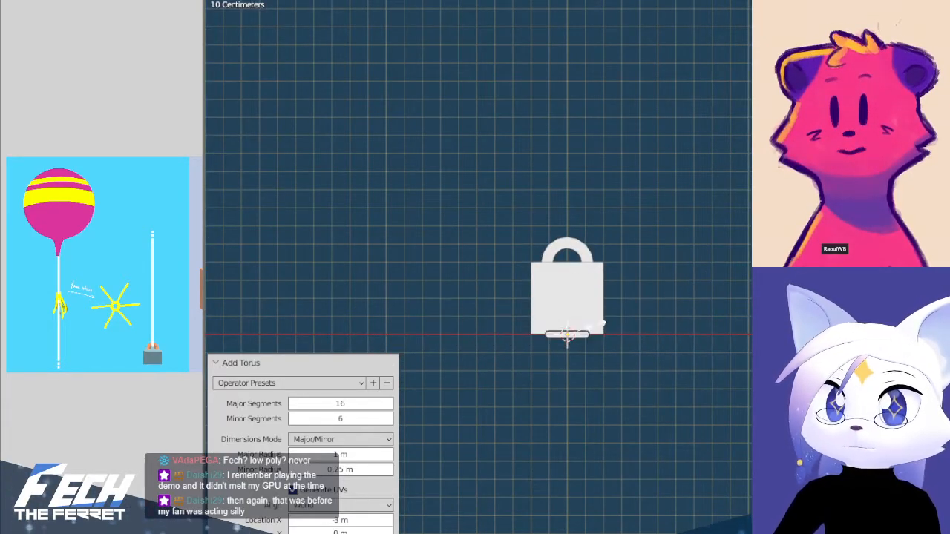
click(612, 323)
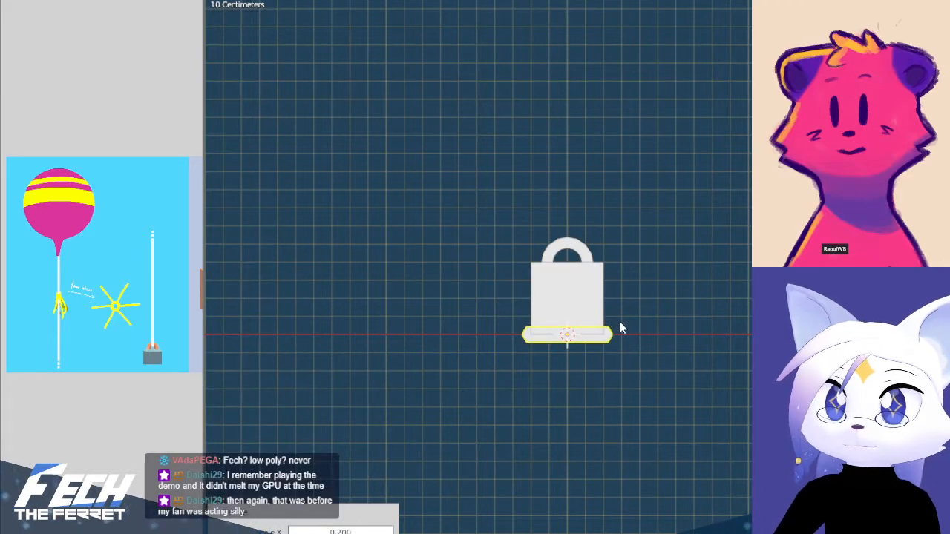
key(ctrl+z)
key(ctrl+z)
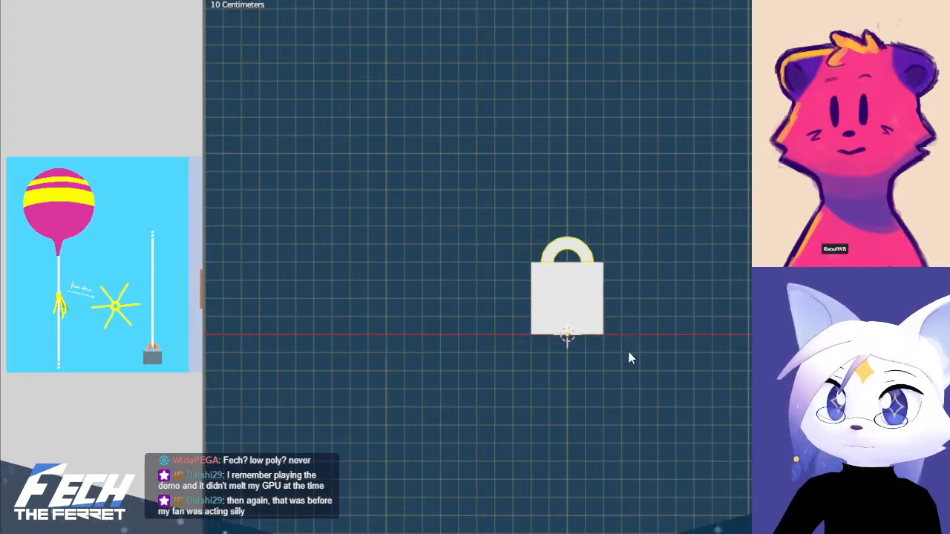
key(shift+a)
key(Escape)
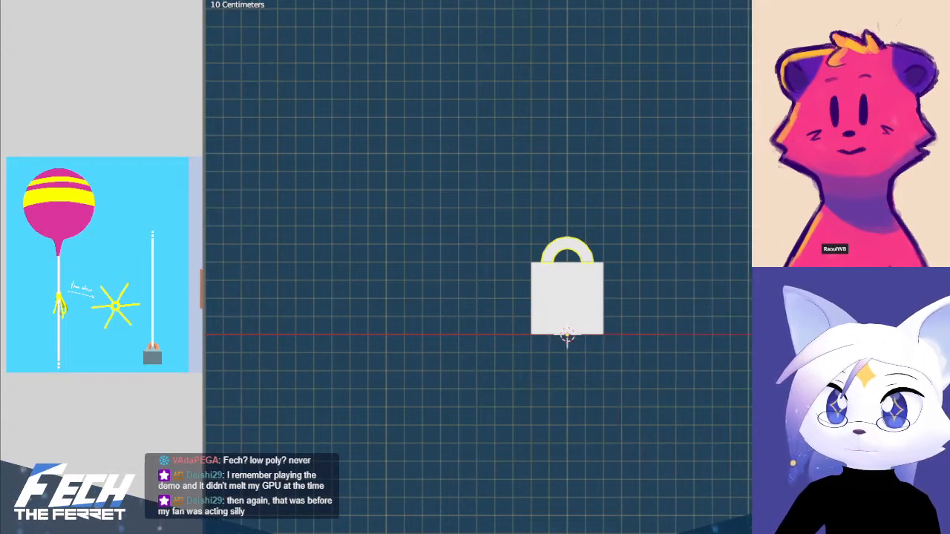
Snap the 3D cursor to the edge loop at the top middle of the handle and return to Object Mode
key(Tab)
scroll(651, 272, up, 4)
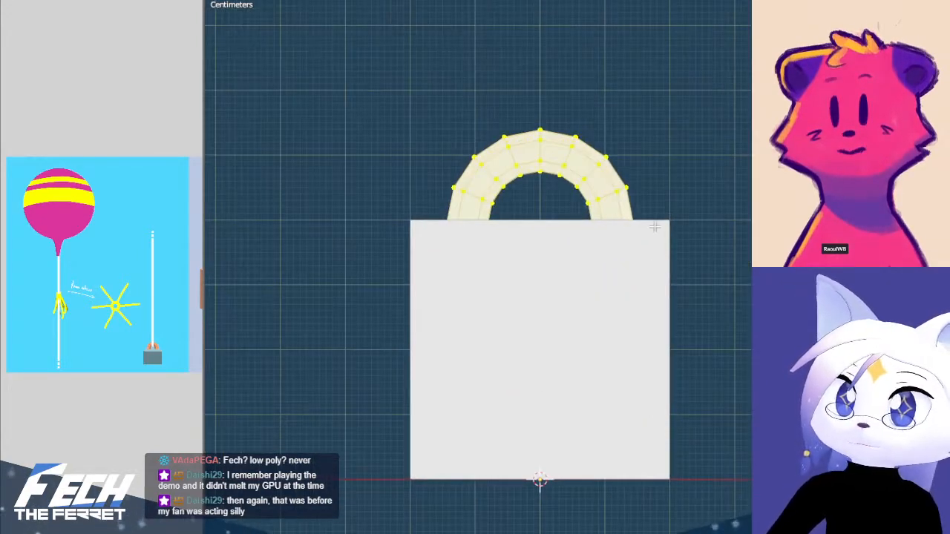
click(553, 232)
key(shift+s)
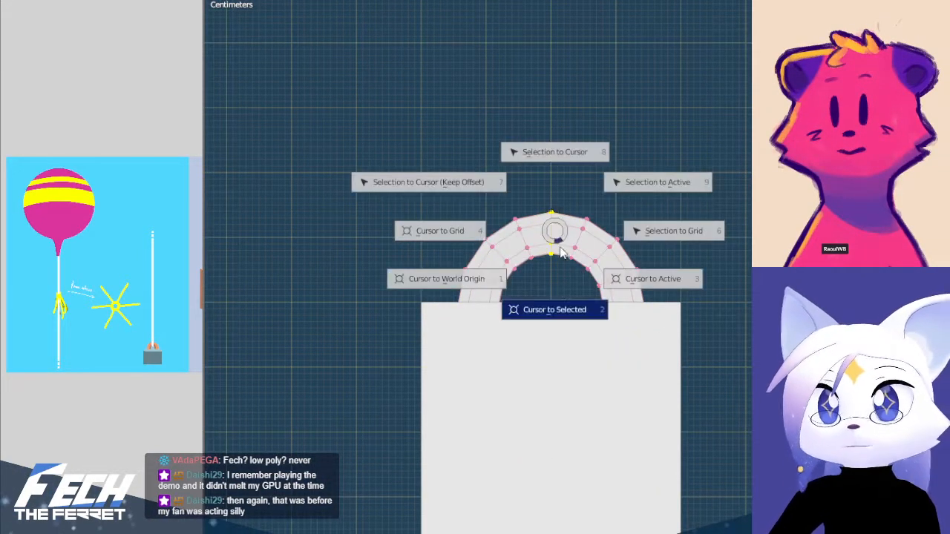
click(568, 300)
key(Tab)
Add a torus at the 3D cursor and scale it to 0.1
key(shift+a)
mouse_move(633, 155)
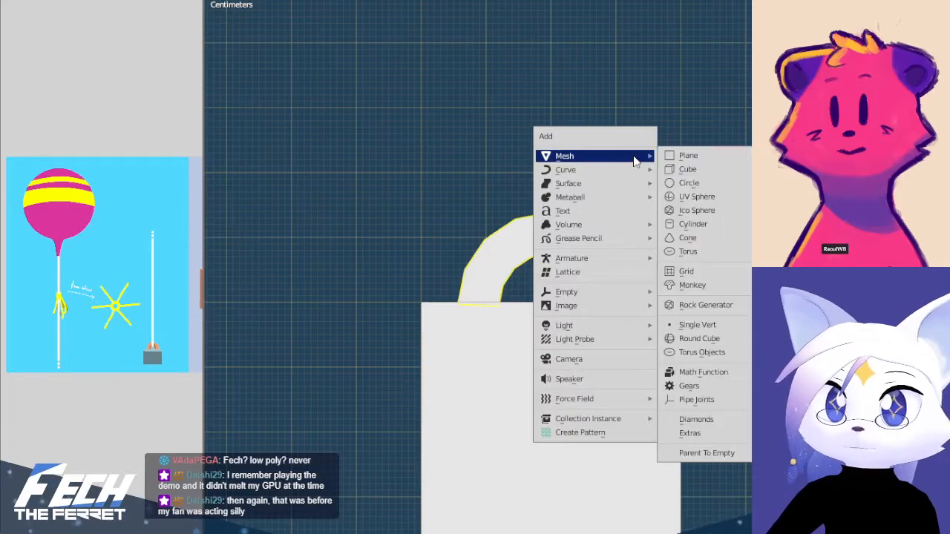
click(713, 250)
scroll(694, 278, down, 8)
middle_drag(689, 282, 691, 337)
key(KP_1)
key(s)
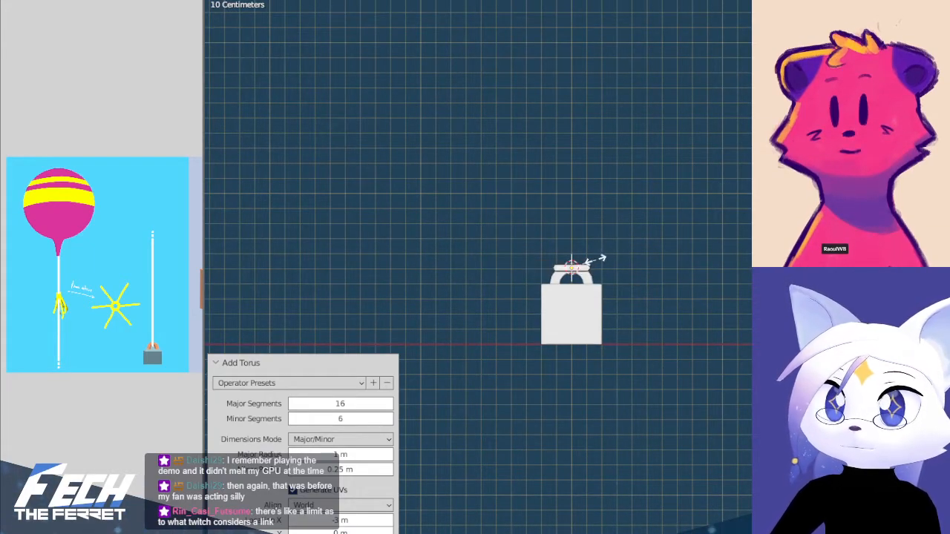
click(607, 273)
Rotate the torus upright through the handle, check it from the side and delete it
scroll(613, 281, up, 1)
scroll(614, 281, up, 8)
key(r)
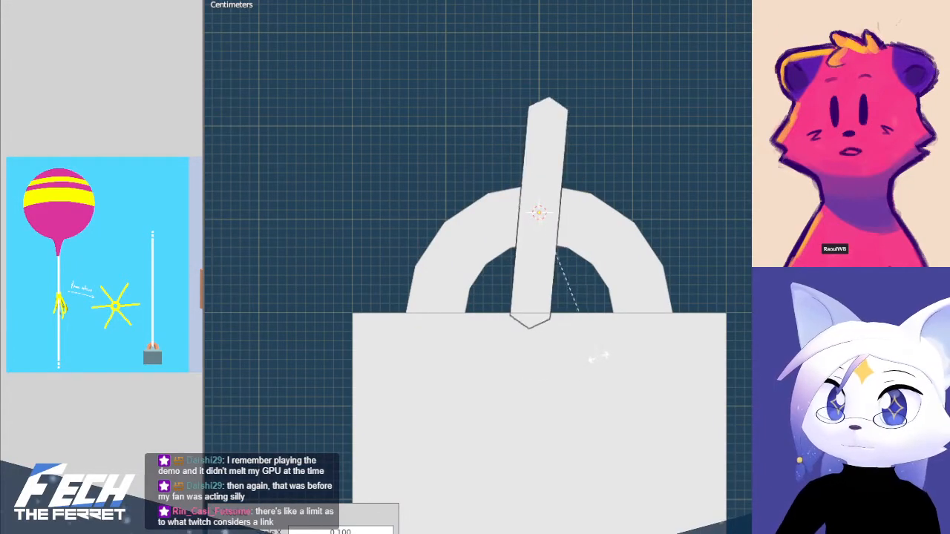
click(607, 358)
middle_drag(566, 286, 618, 272)
key(KP_3)
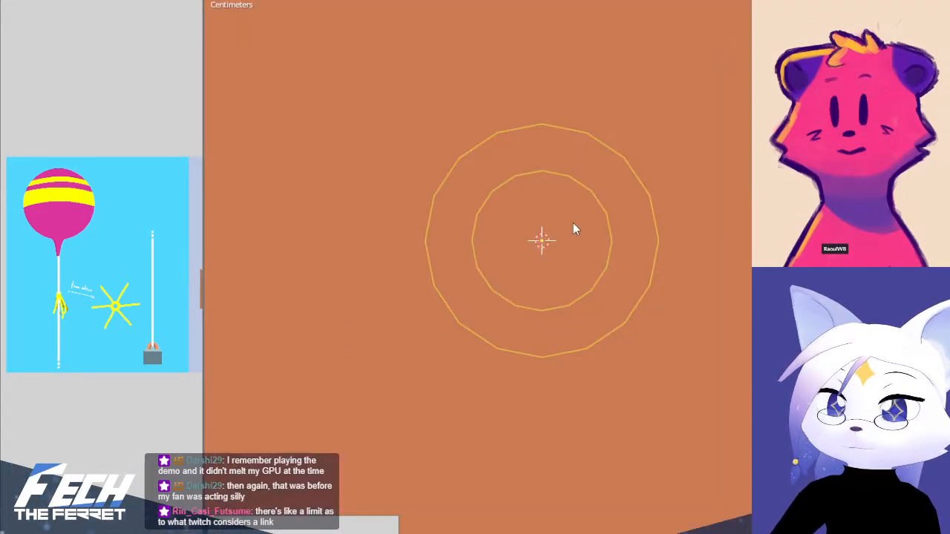
key(KP_1)
key(Delete)
Add a new torus at the 3D cursor using the Exterior/Interior dimensions mode with an interior radius of 0.03 m
key(shift+a)
mouse_move(573, 223)
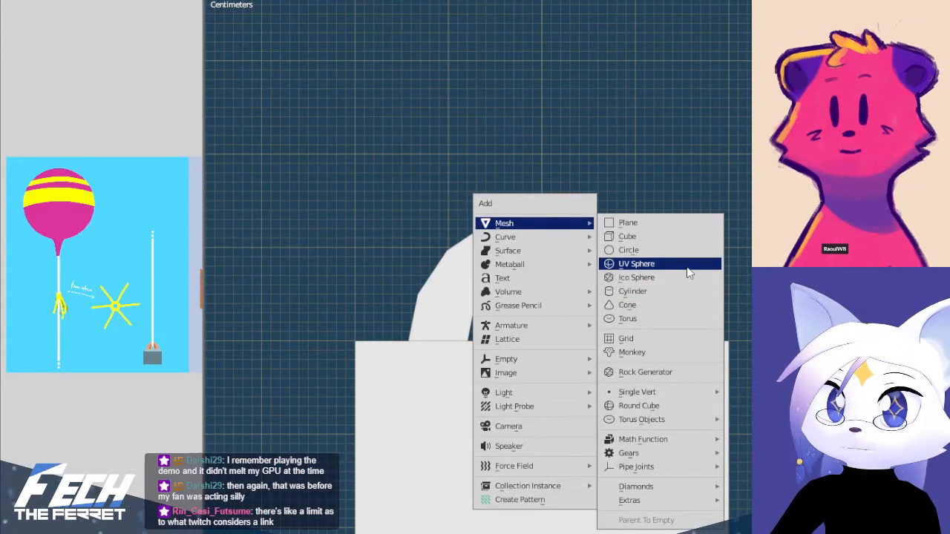
click(668, 318)
scroll(668, 297, down, 4)
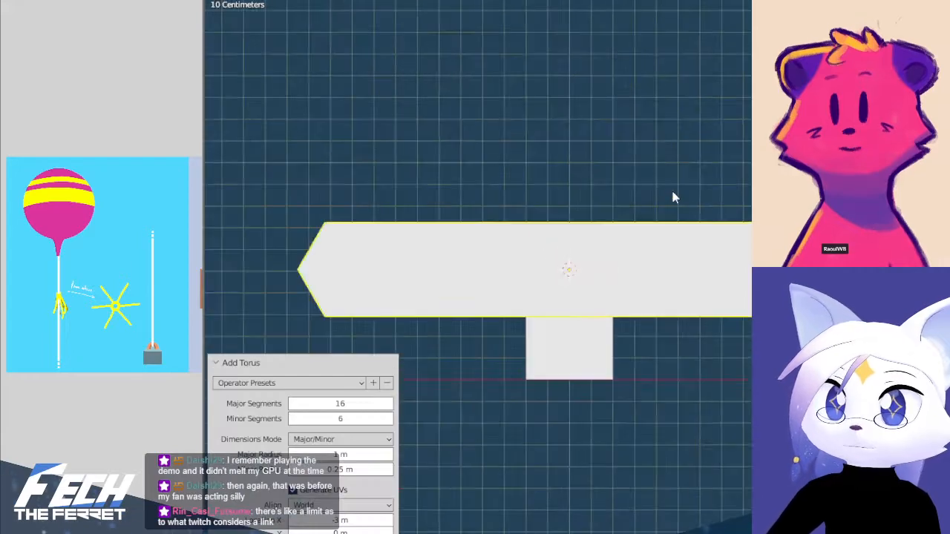
middle_drag(601, 171, 623, 315)
scroll(504, 369, up, 3)
drag(351, 455, 306, 456)
drag(360, 472, 336, 470)
click(352, 444)
click(348, 468)
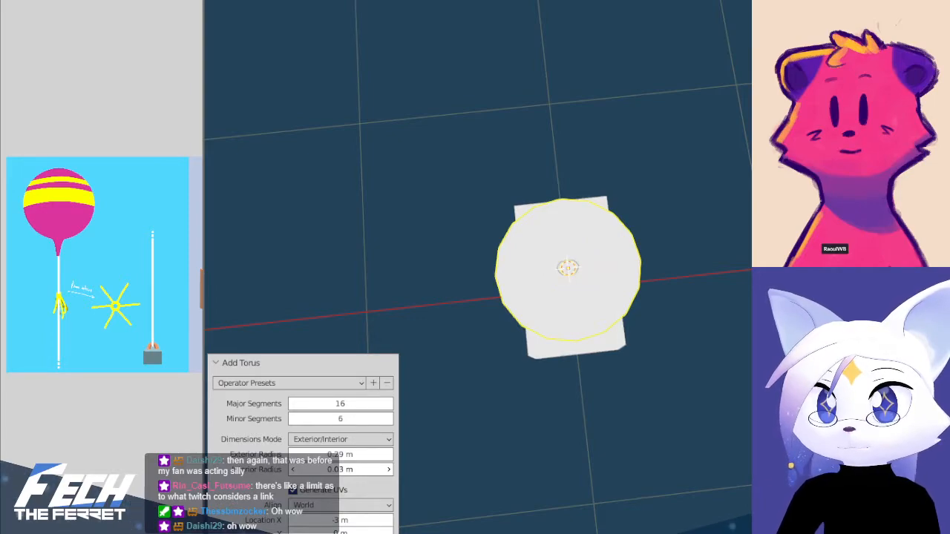
scroll(592, 364, up, 5)
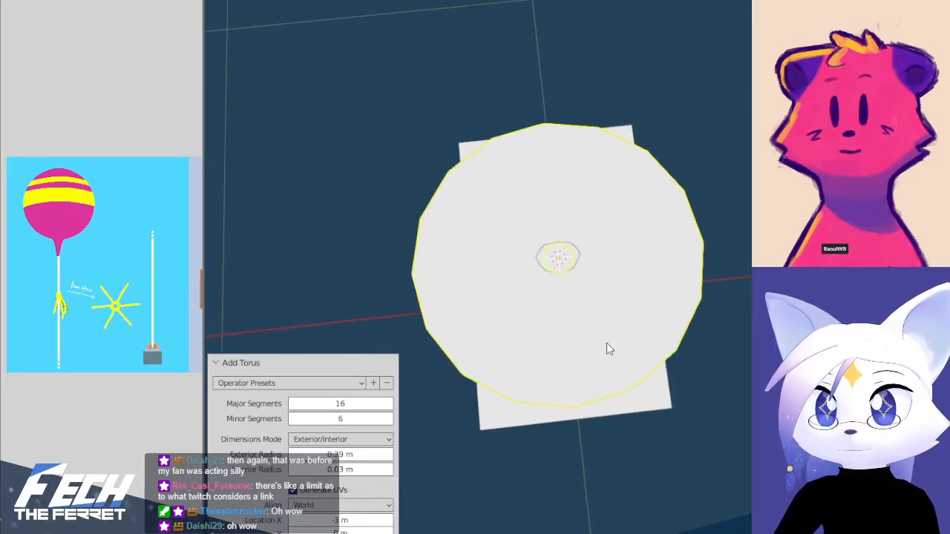
Set the torus's exterior radius to 0.08 m, checking its size against the handle from above and the front
key(KP_7)
drag(349, 454, 310, 453)
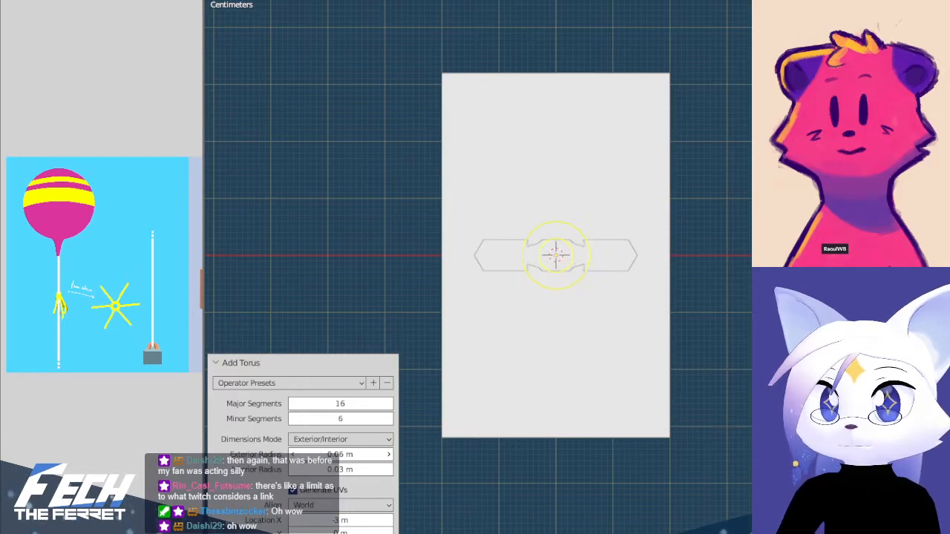
middle_drag(597, 279, 587, 178)
key(KP_3)
key(KP_1)
scroll(618, 211, up, 4)
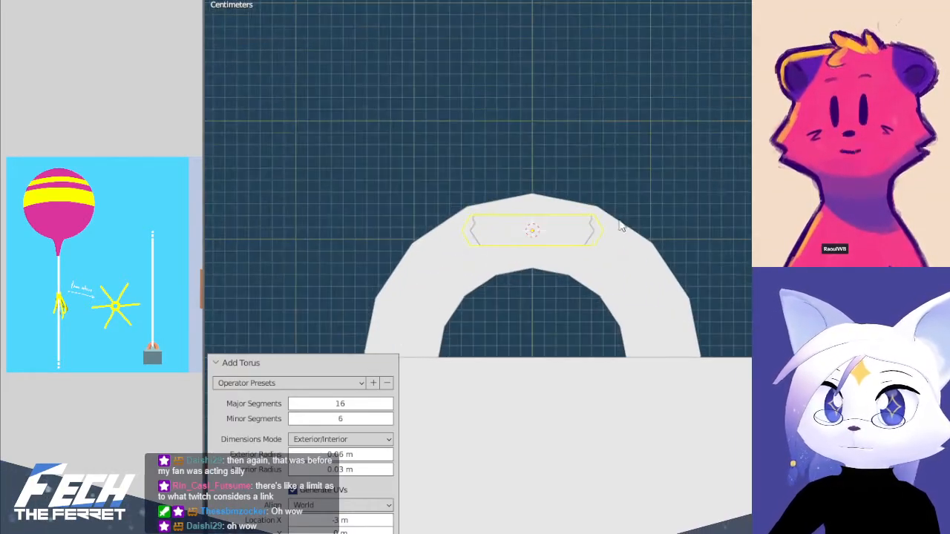
click(343, 454)
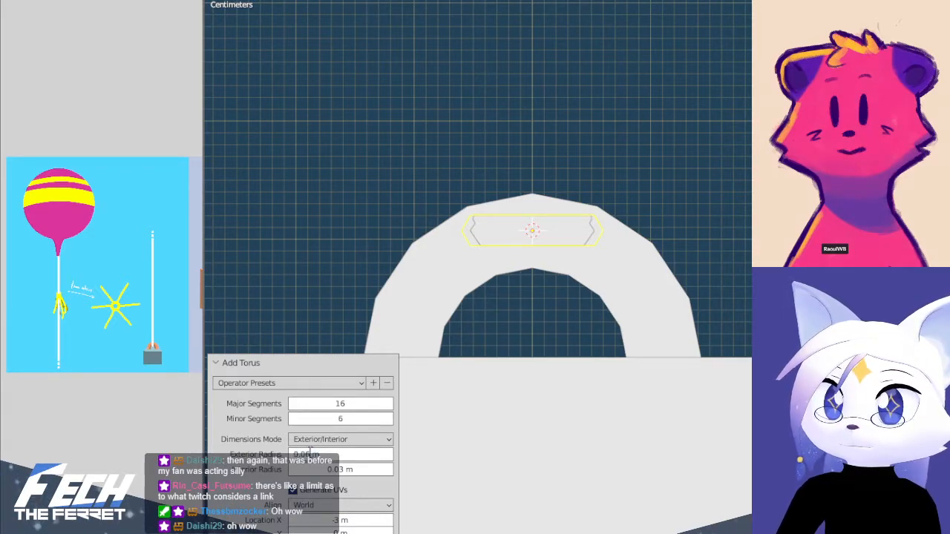
key(Return)
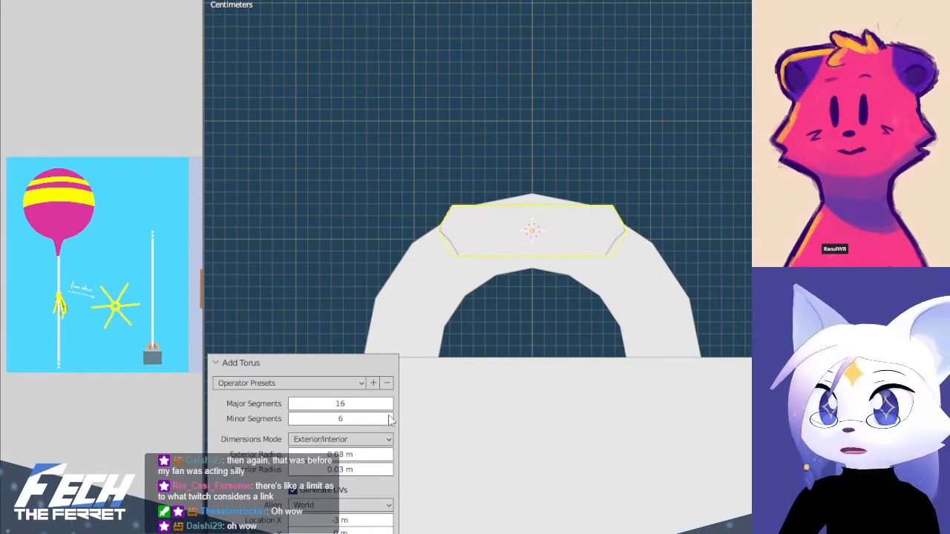
Select the torus and rotate it upright in the front view so it wraps around the top of the handle
click(586, 223)
click(590, 204)
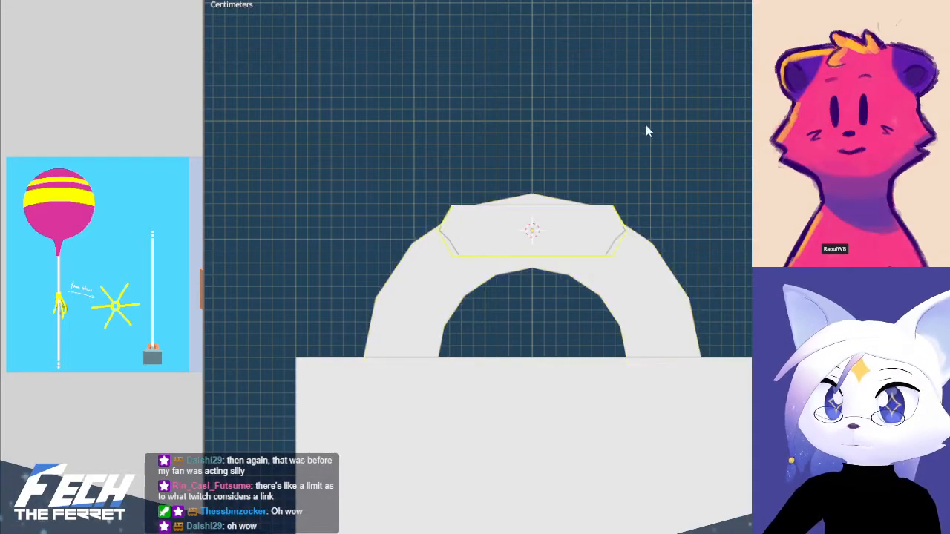
key(r)
ctrl+click(657, 363)
middle_drag(657, 363, 550, 256)
key(KP_1)
Widen the whole ring mesh along X to about 1.5 times in Edit Mode and return to Object Mode
scroll(658, 196, down, 10)
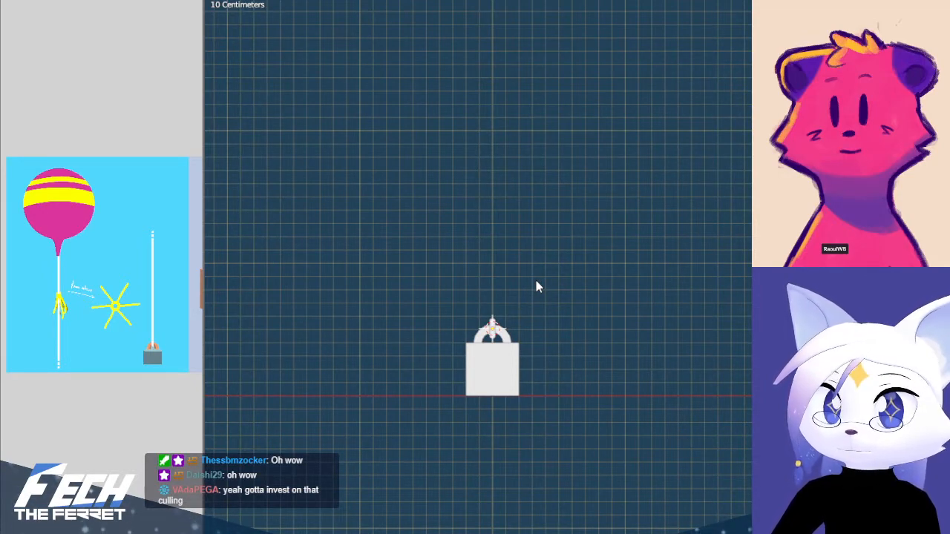
scroll(536, 280, up, 5)
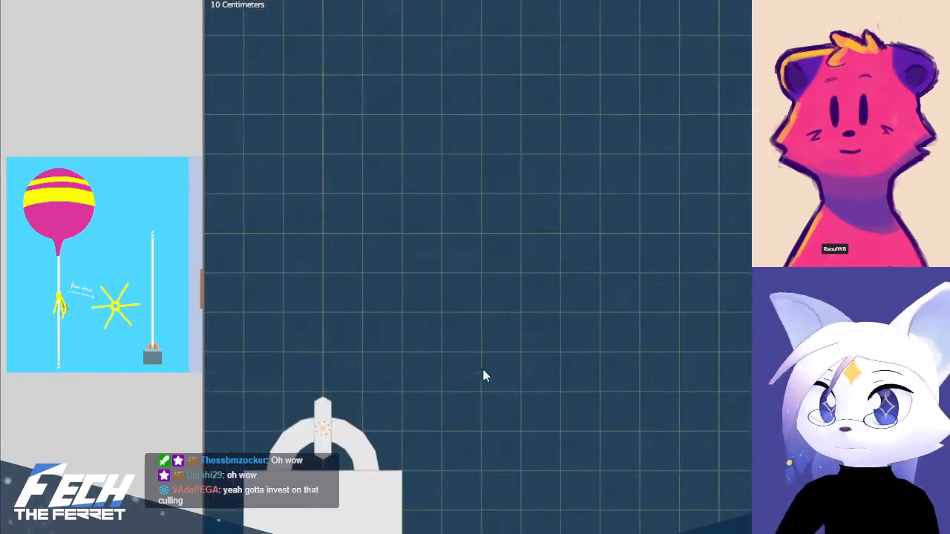
shift+middle_drag(412, 444, 664, 305)
click(578, 267)
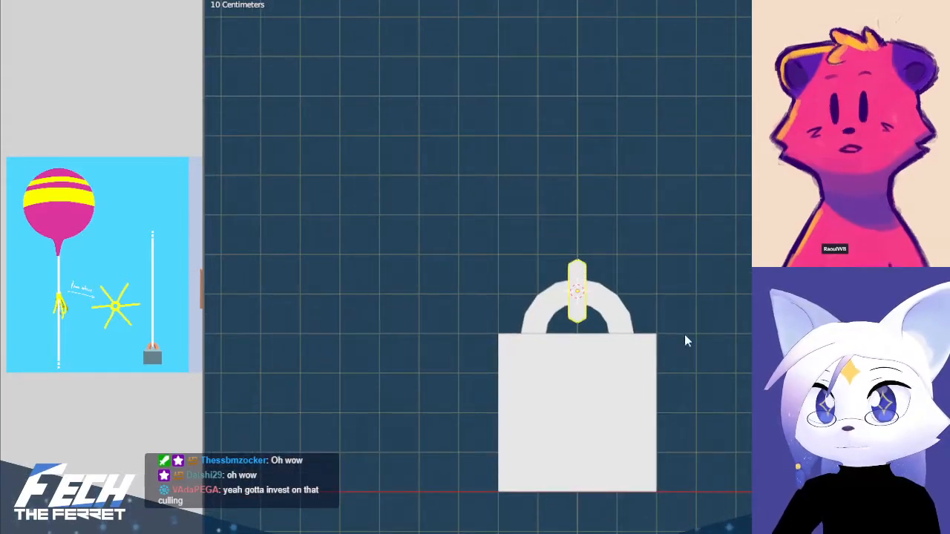
scroll(598, 288, up, 7)
key(Tab)
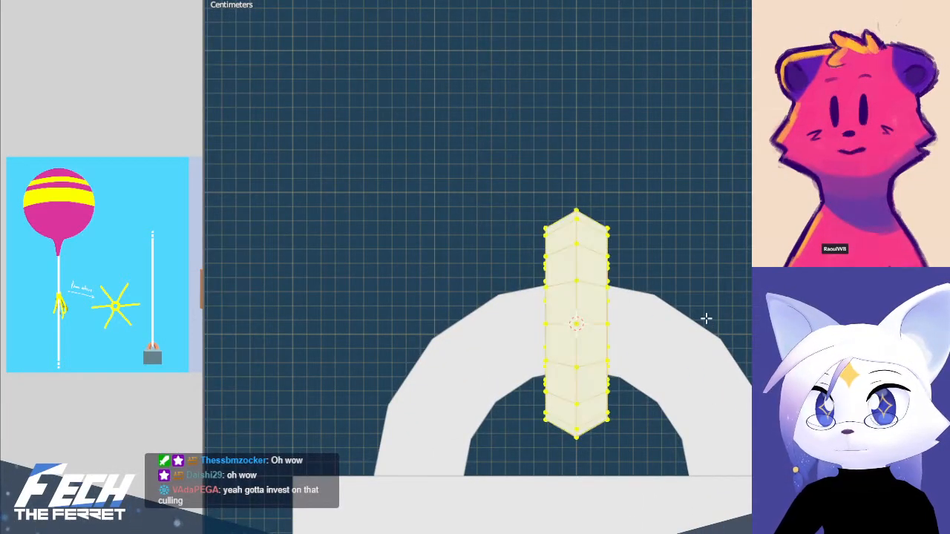
key(x)
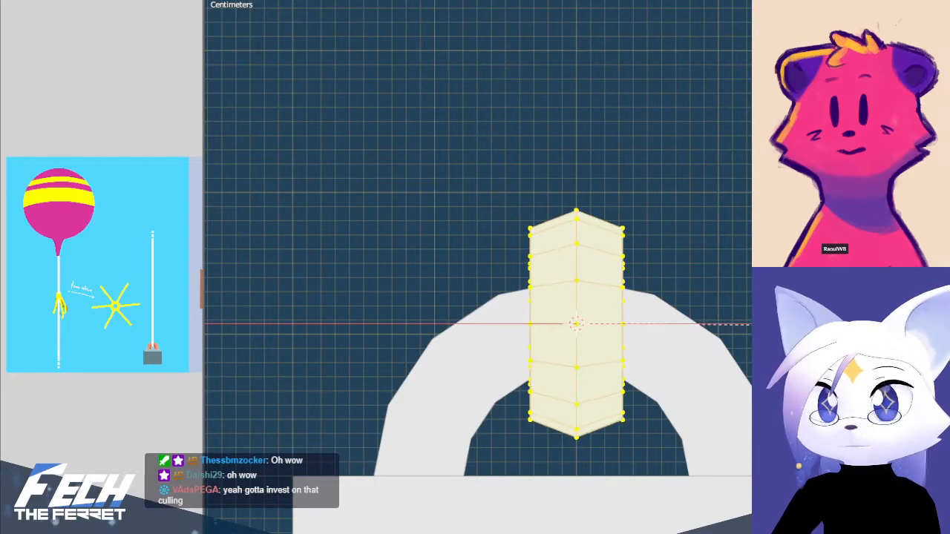
click(764, 325)
scroll(765, 325, down, 6)
key(Tab)
Examine the widened ring on the handle from several angles and from the front, and select the ring
scroll(720, 275, down, 8)
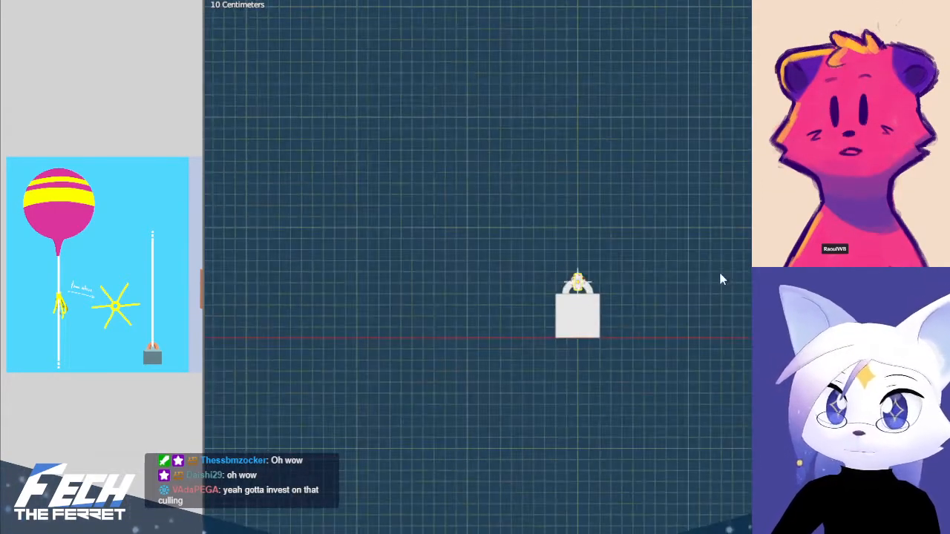
shift+middle_drag(721, 275, 645, 315)
shift+middle_drag(604, 286, 596, 327)
middle_drag(578, 296, 645, 354)
key(KP_1)
scroll(548, 413, up, 4)
shift+middle_drag(549, 419, 590, 263)
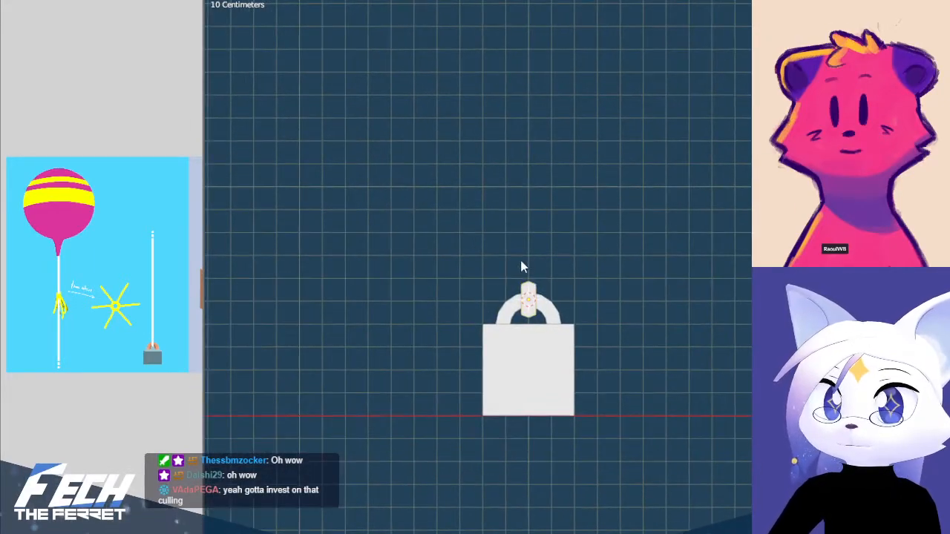
click(528, 291)
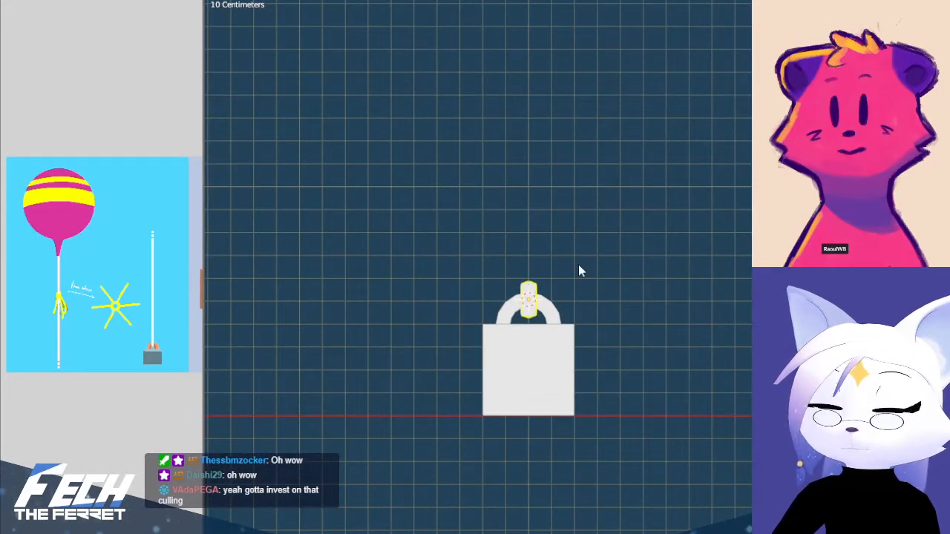
Add a cylinder at the 3D cursor and set its vertices to 6
scroll(564, 281, up, 6)
key(shift+a)
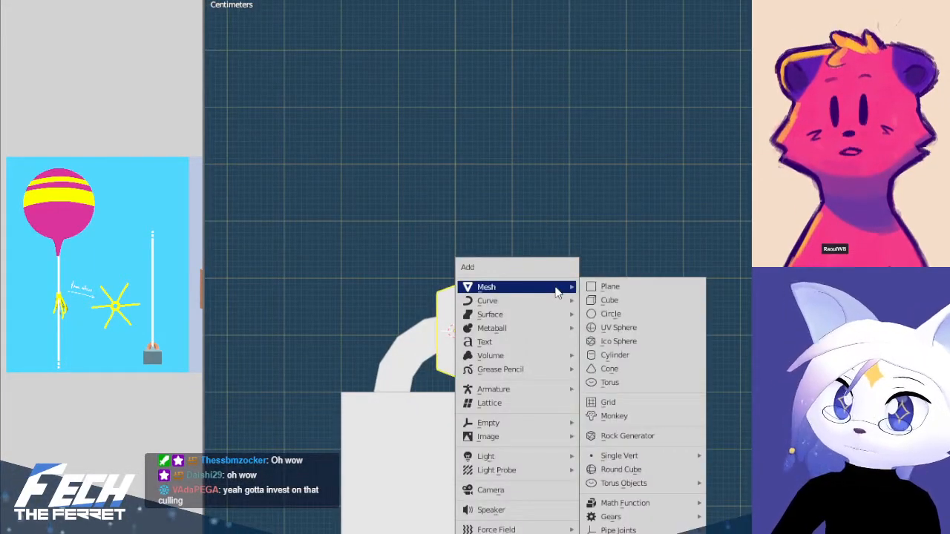
click(657, 355)
click(341, 430)
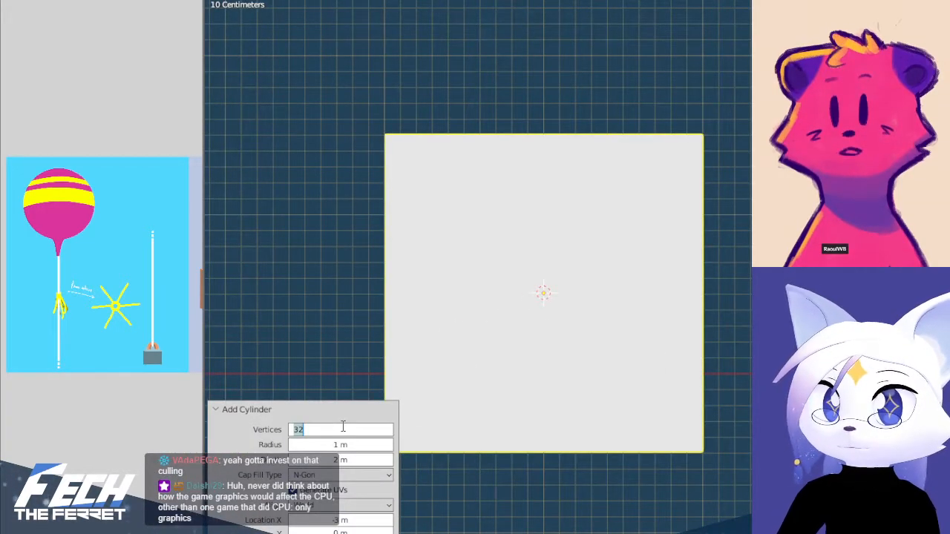
text(6)
key(Return)
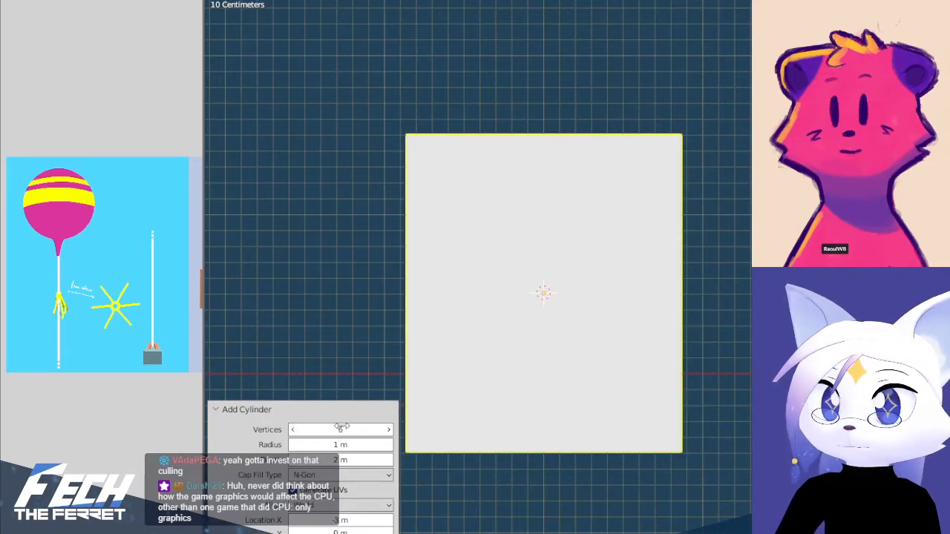
Check the hexagonal cylinder from above and scale it to 0.2 in the front view
key(Tab)
key(KP_7)
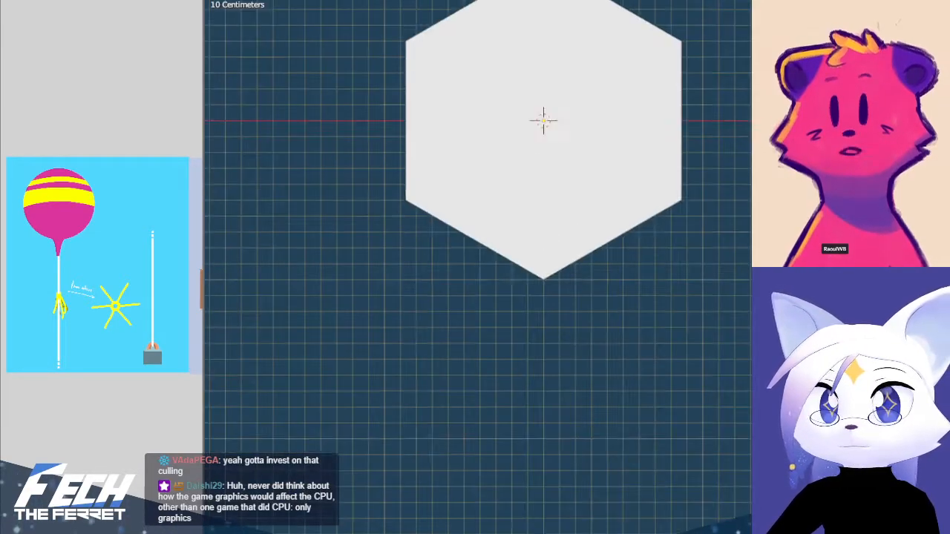
key(Tab)
scroll(713, 97, down, 6)
key(KP_1)
scroll(588, 368, up, 2)
shift+middle_drag(587, 299, 578, 140)
key(s)
click(555, 177)
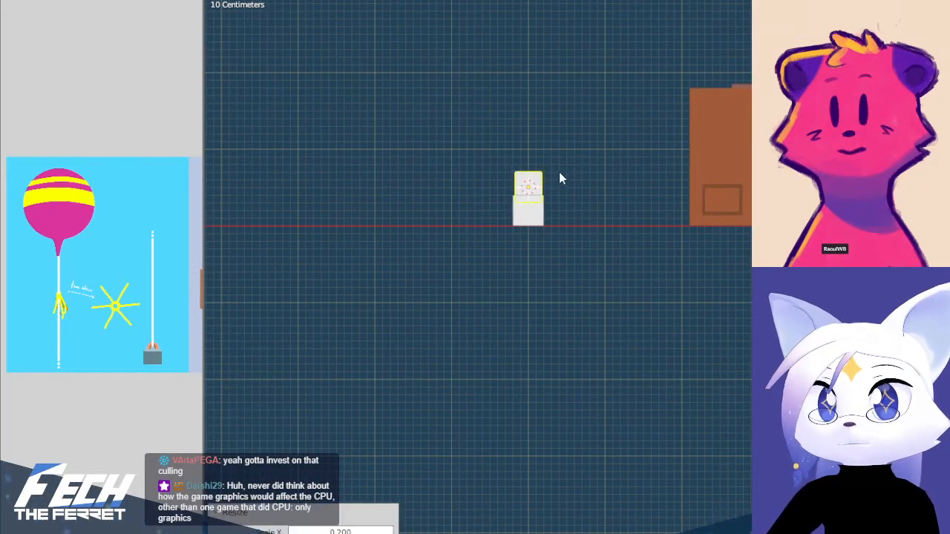
Scale the hexagonal cylinder down to the ring's width, place it at the top of the ring, and scale it by 0.9
scroll(568, 141, up, 8)
shift+middle_drag(512, 83, 644, 459)
key(s)
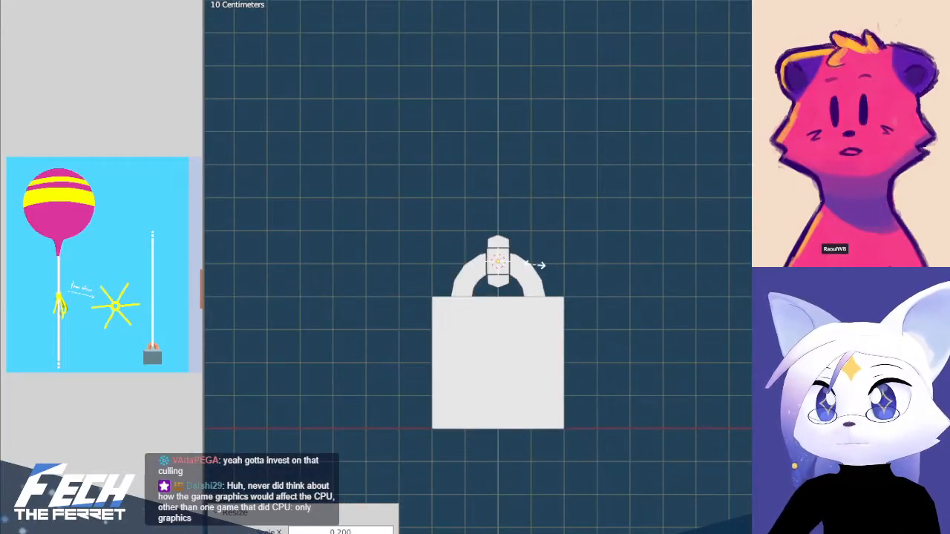
click(535, 265)
scroll(529, 257, up, 5)
key(e)
click(519, 181)
key(s)
click(505, 163)
scroll(611, 195, up, 5)
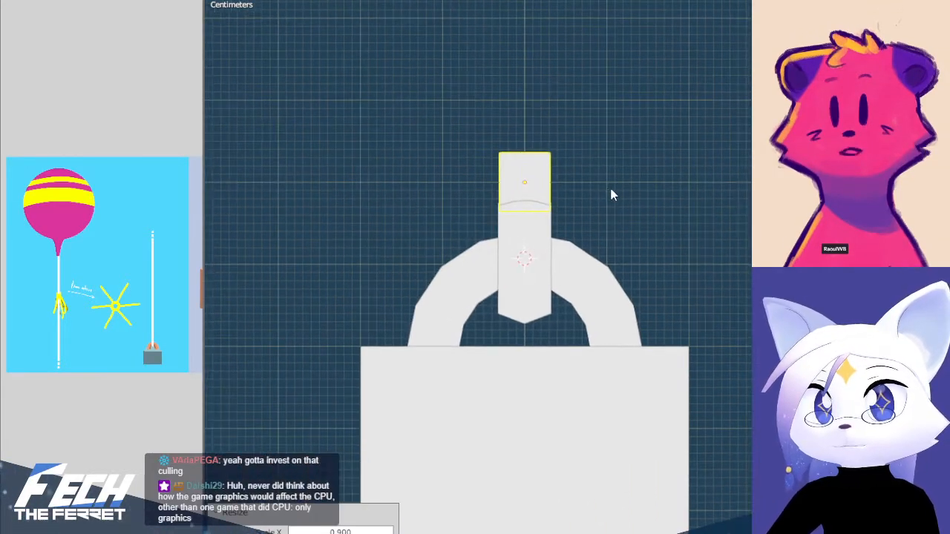
Delete the small cylinder's bottom cap face in Edit Mode with X-ray on
key(Tab)
key(alt+z)
drag(341, 190, 749, 257)
key(x)
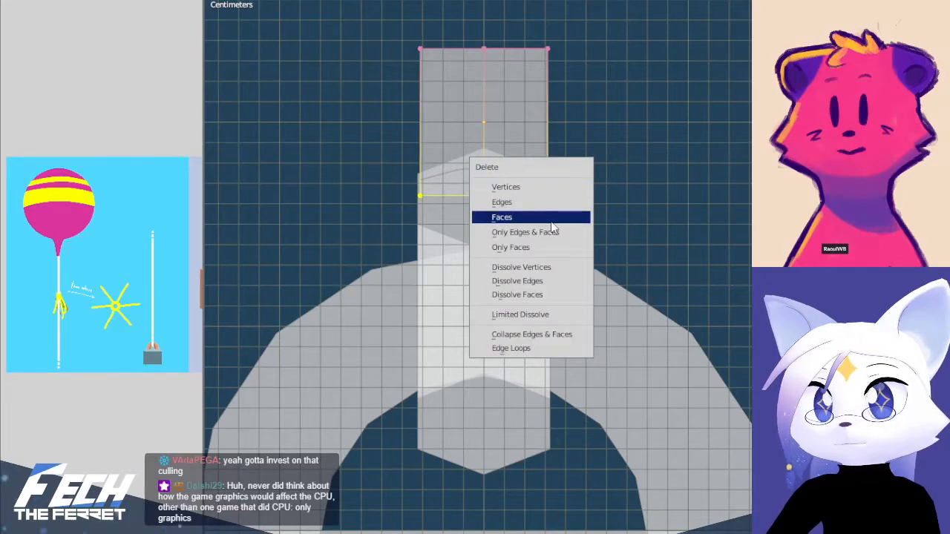
click(512, 214)
Raise the cylinder's top vertices far up along Z to form a tall, thin string, and return to Object Mode
scroll(625, 182, down, 2)
drag(391, 98, 732, 144)
scroll(690, 216, down, 8)
shift+middle_drag(650, 259, 619, 493)
scroll(569, 338, down, 9)
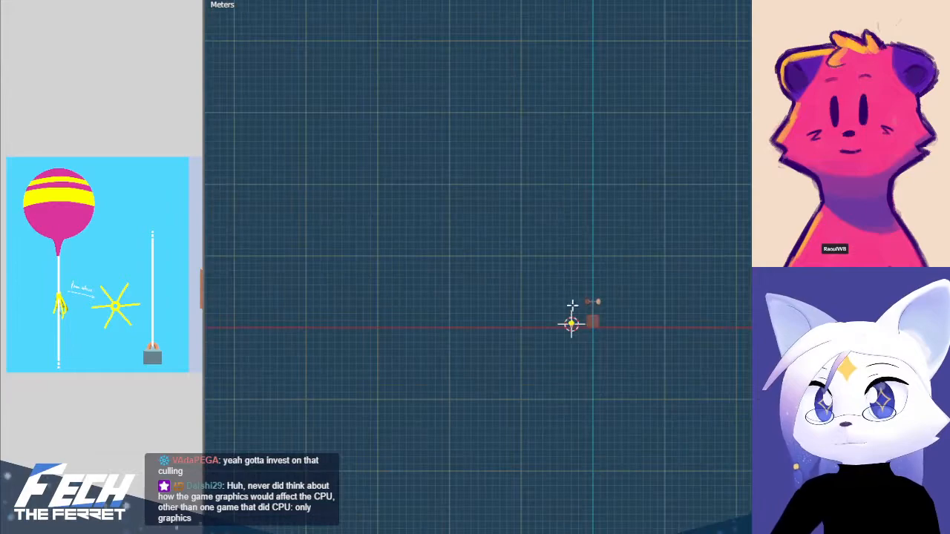
shift+middle_drag(607, 220, 575, 389)
key(g)
key(z)
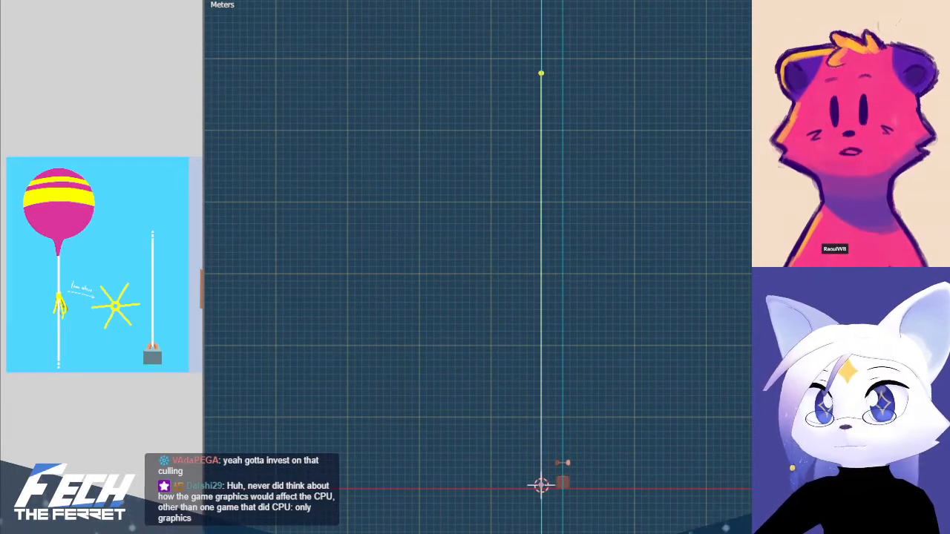
click(568, 35)
scroll(583, 147, up, 2)
key(Tab)
Examine the tall string from an angle and from the front, comparing its size with the anemometer prop
scroll(594, 290, down, 3)
middle_drag(587, 319, 547, 426)
scroll(546, 429, up, 2)
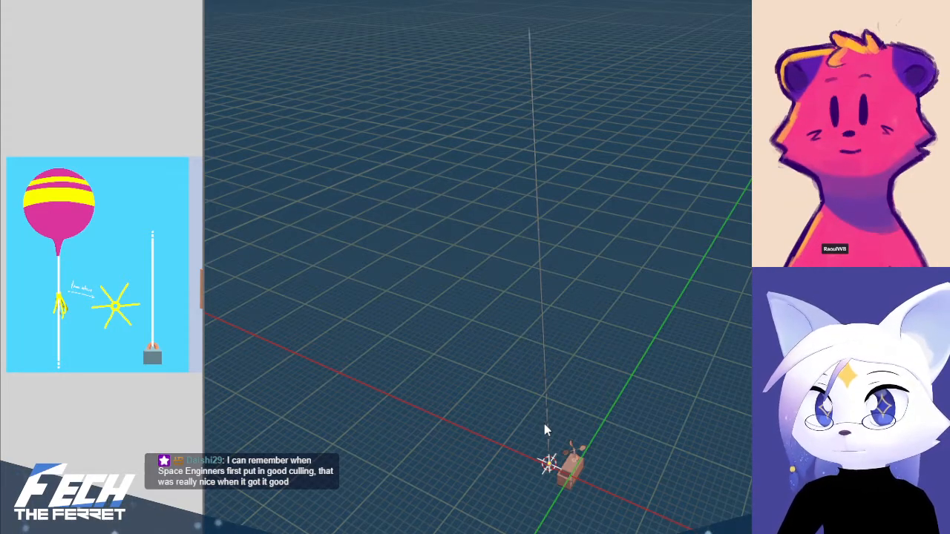
key(KP_1)
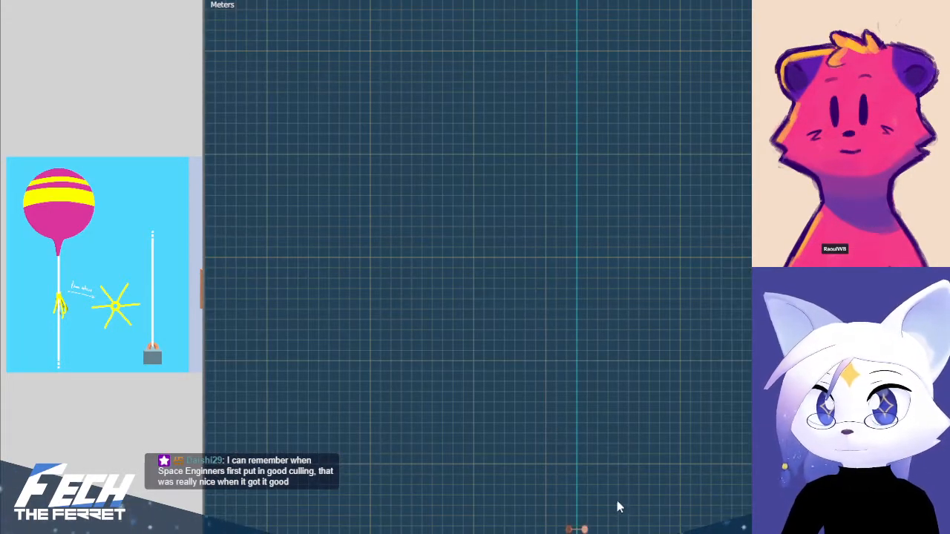
key(KP_Decimal)
scroll(592, 231, up, 2)
shift+middle_drag(584, 209, 651, 416)
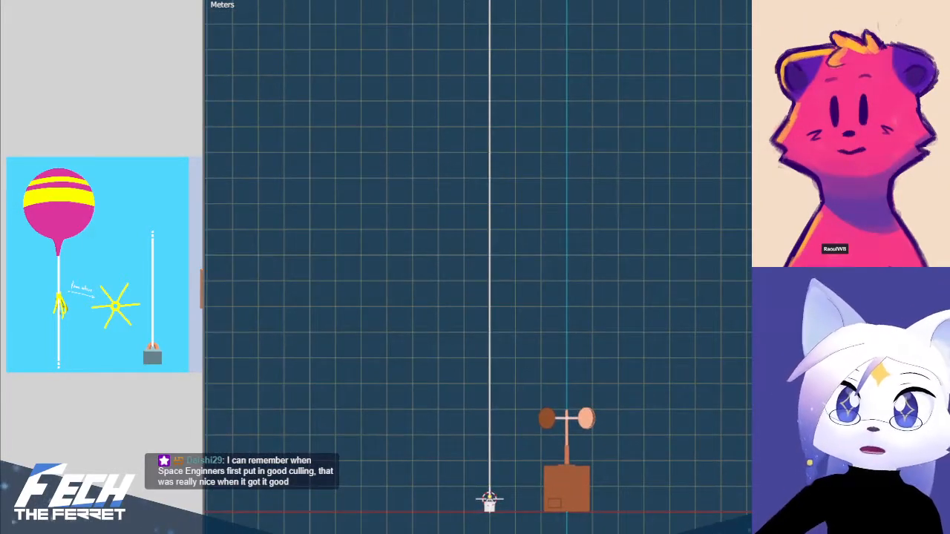
click(566, 503)
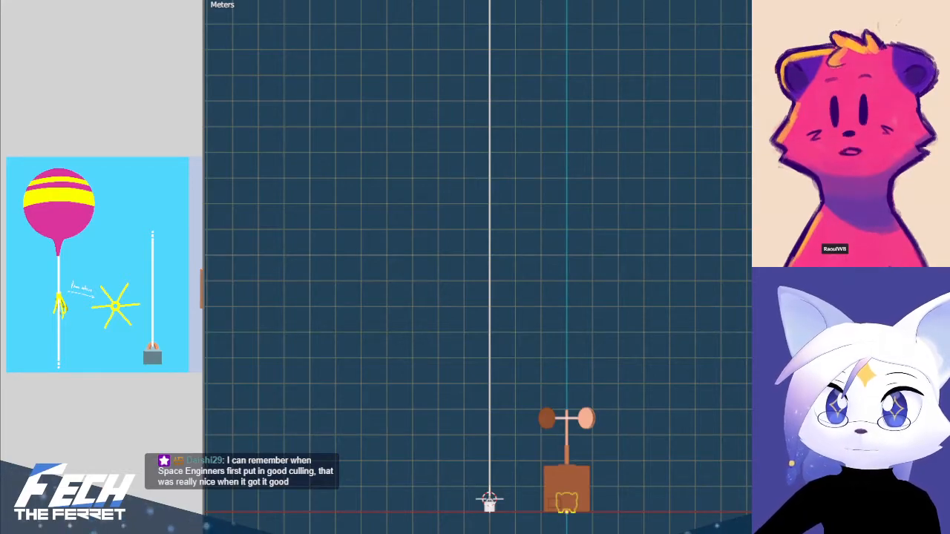
Select the string together with the weight, handle and ring, and scale them up by 1.5
shift+middle_drag(485, 418, 542, 297)
scroll(540, 312, up, 6)
shift+middle_drag(526, 369, 555, 346)
click(524, 400)
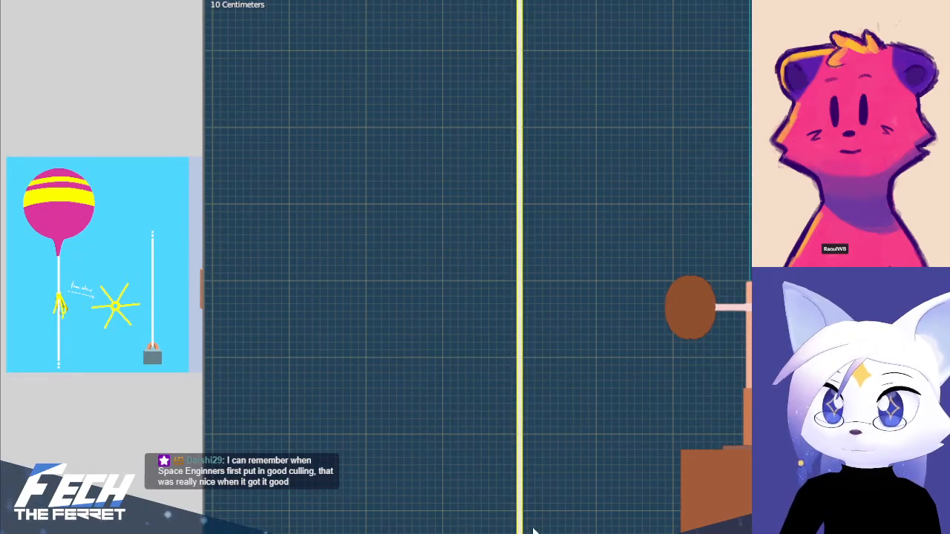
key(b)
drag(458, 506, 580, 533)
scroll(564, 425, down, 2)
key(s)
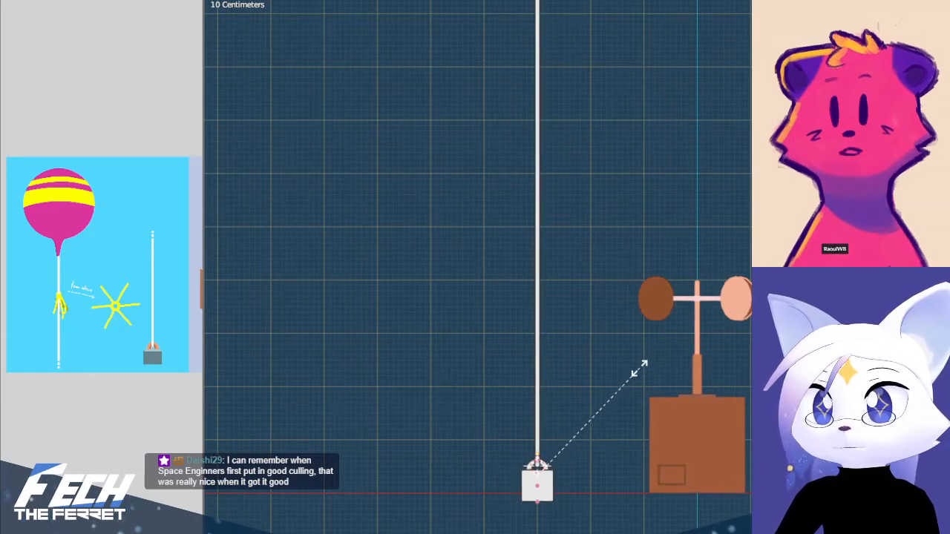
click(637, 366)
Move the enlarged weight, handle, ring and string along Z until the weight's base rests on the ground line
key(z)
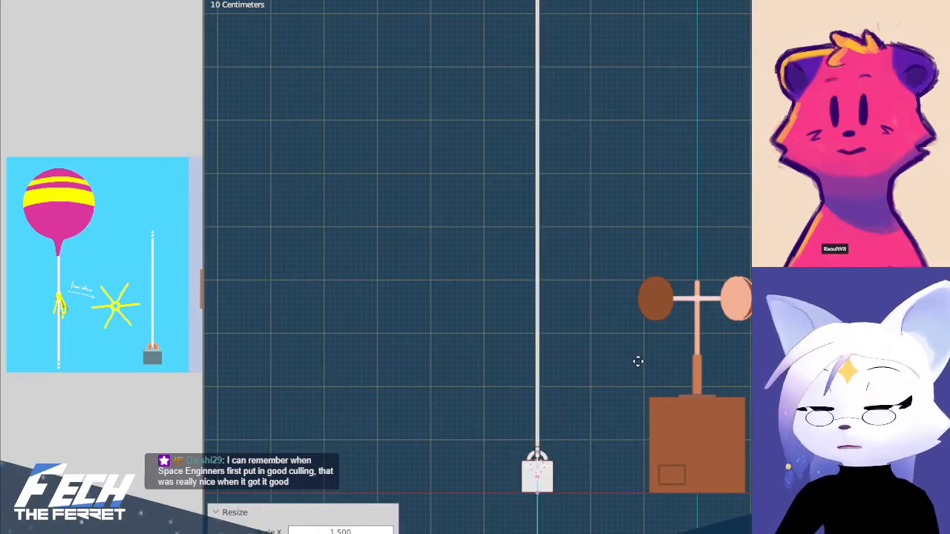
click(638, 361)
shift+middle_drag(601, 406, 631, 200)
scroll(630, 200, up, 7)
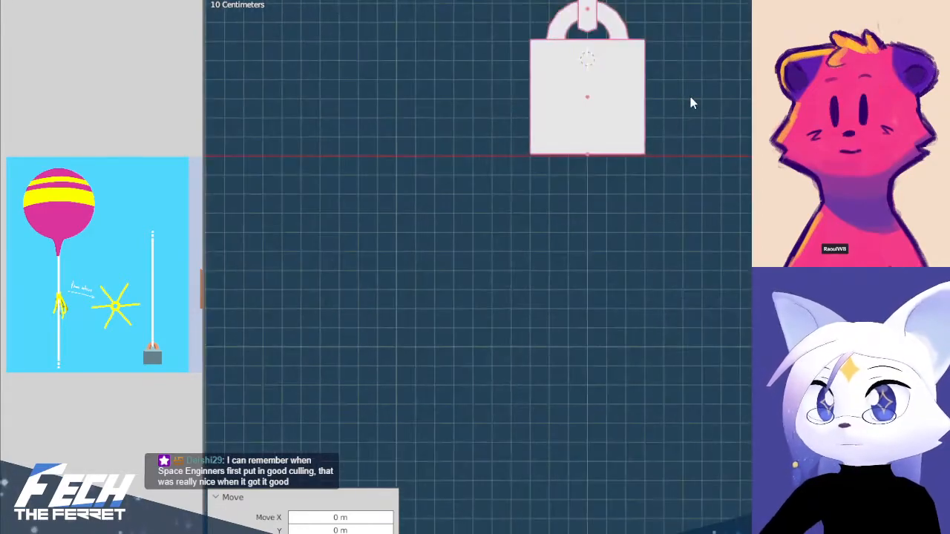
shift+middle_drag(690, 96, 643, 327)
scroll(643, 329, up, 2)
scroll(642, 329, up, 1)
key(g)
key(z)
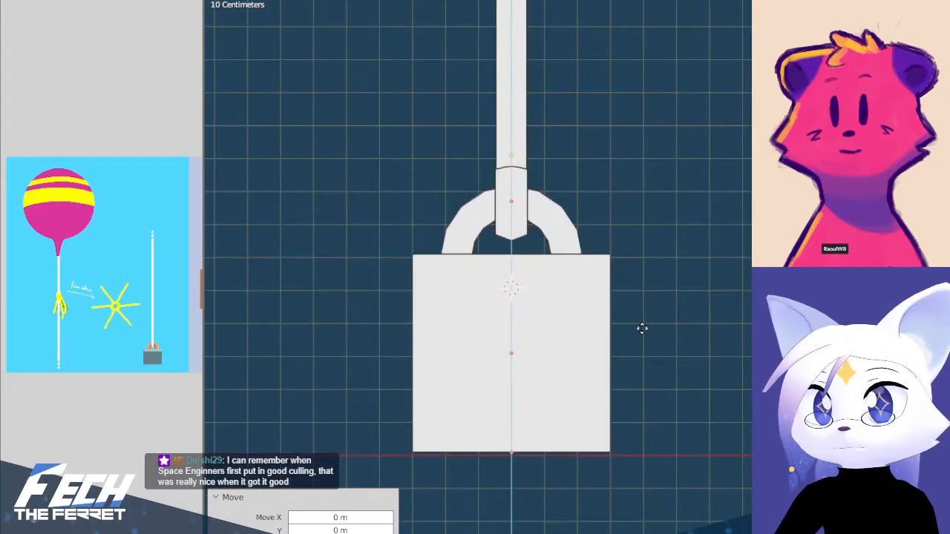
click(642, 333)
Select the string and examine its full height from the front and from an angle
scroll(659, 257, down, 5)
scroll(635, 152, down, 3)
shift+middle_drag(634, 152, 617, 425)
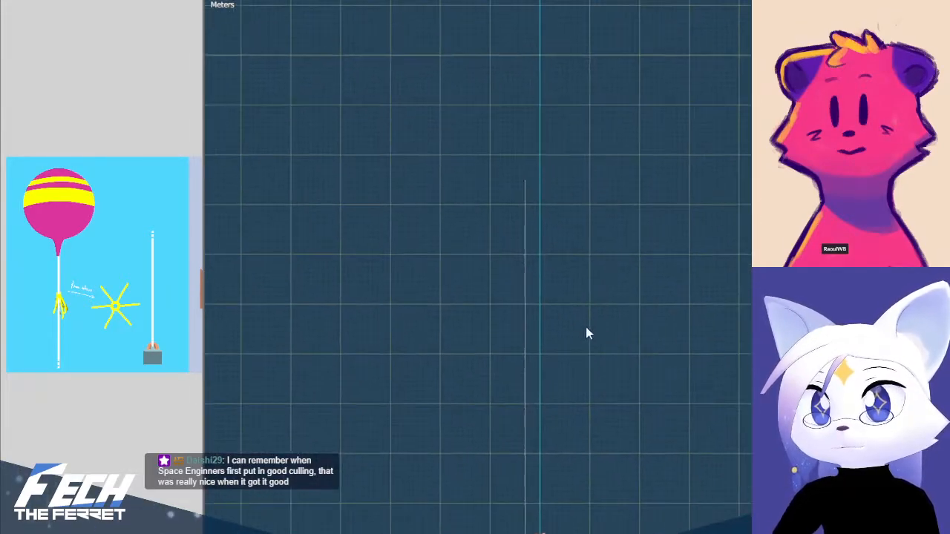
click(526, 273)
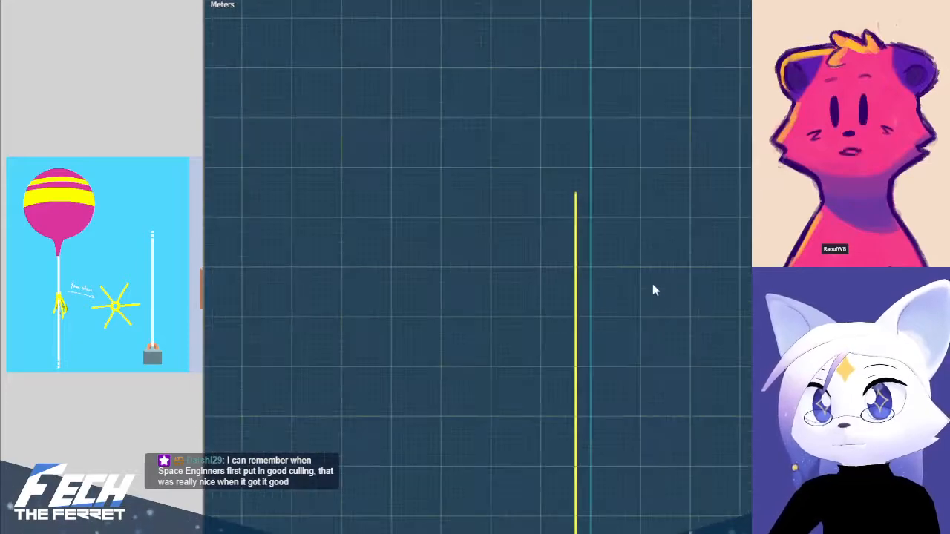
middle_drag(671, 310, 568, 360)
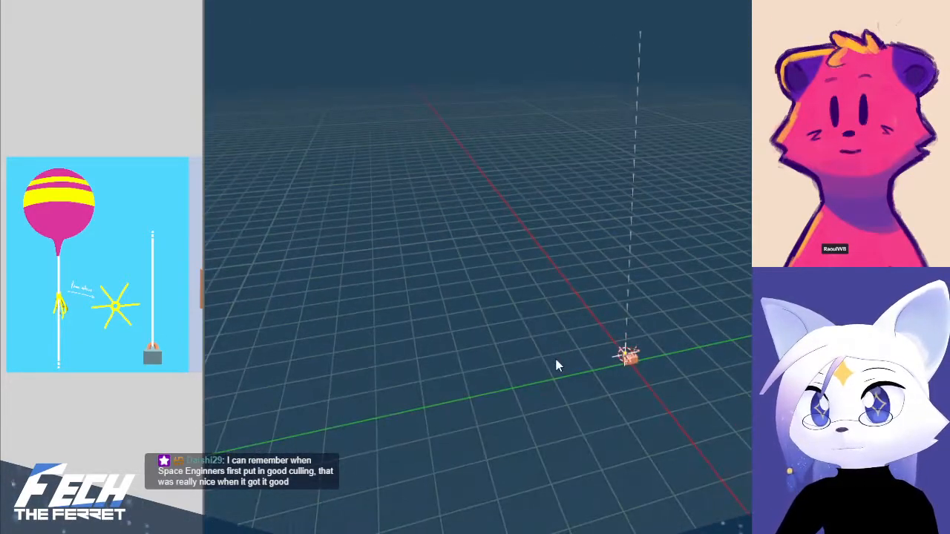
click(567, 244)
shift+middle_drag(631, 193, 625, 247)
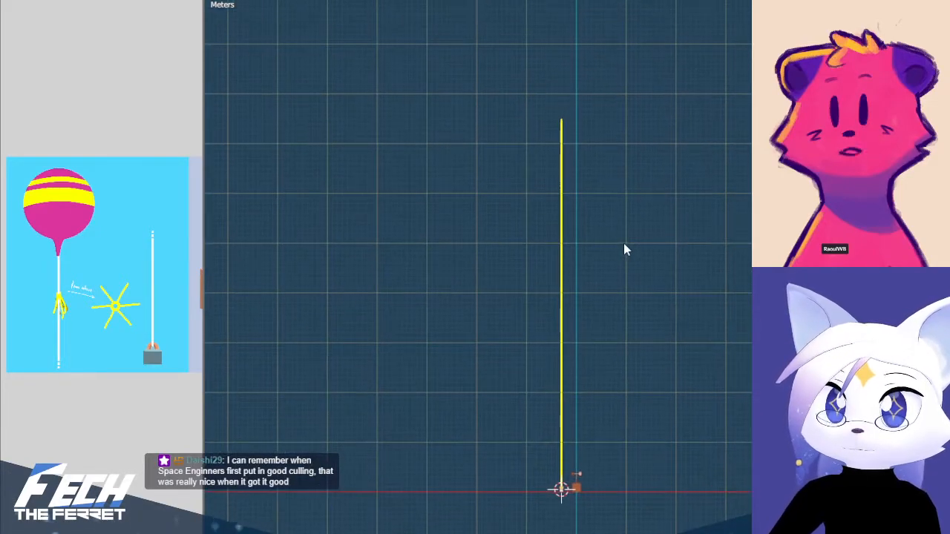
Shorten the string by lowering its top vertices along Z in Edit Mode, and return to Object Mode
key(Tab)
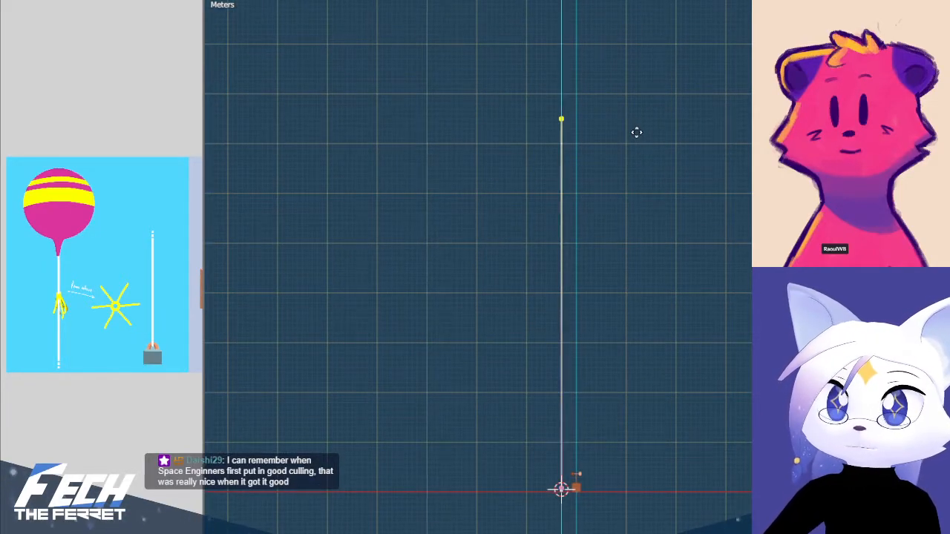
click(648, 216)
shift+middle_drag(648, 228, 653, 193)
scroll(628, 311, up, 3)
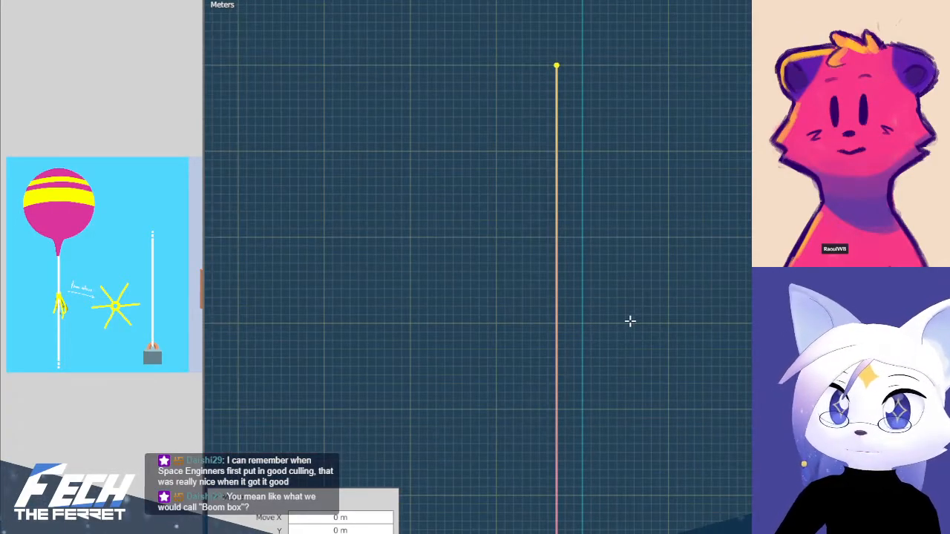
shift+middle_drag(630, 320, 646, 292)
click(682, 409)
shift+middle_drag(629, 365, 625, 379)
key(Tab)
Snap the 3D cursor to the string's selected top vertices
shift+middle_drag(643, 184, 584, 137)
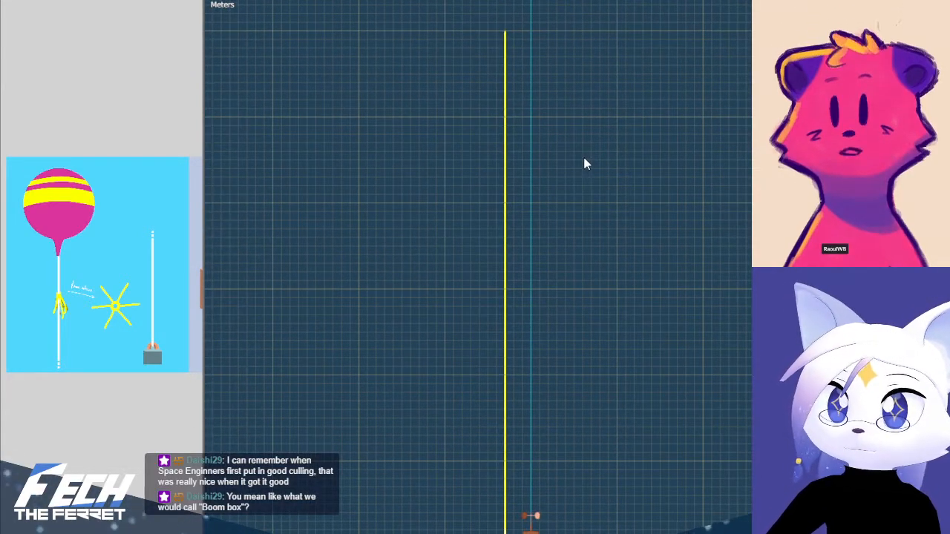
middle_drag(564, 221, 604, 263)
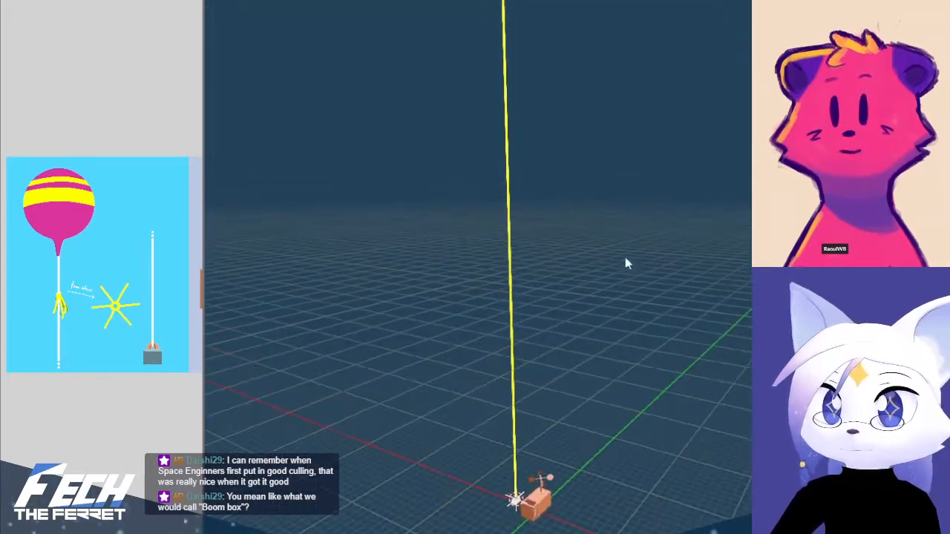
key(KP_1)
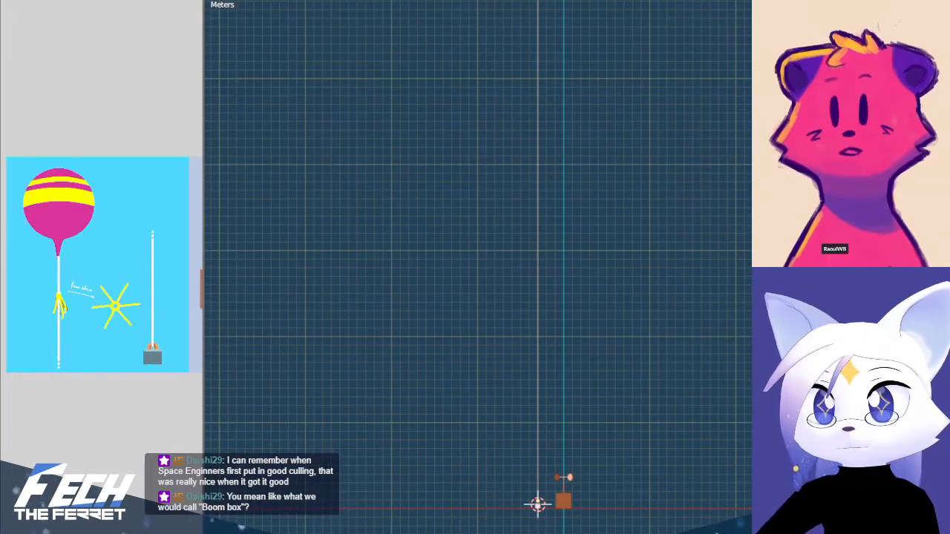
click(539, 2)
shift+middle_drag(560, 2, 571, 277)
scroll(575, 278, up, 10)
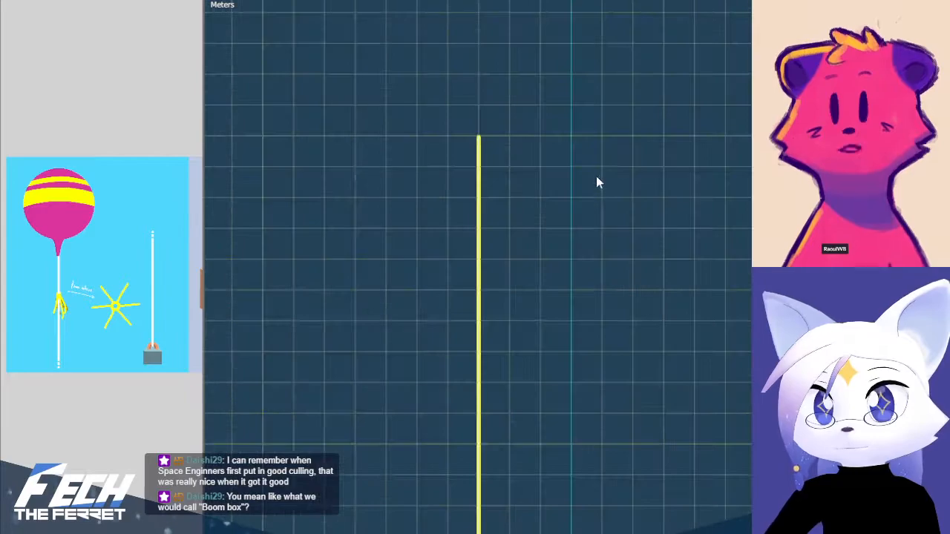
key(Tab)
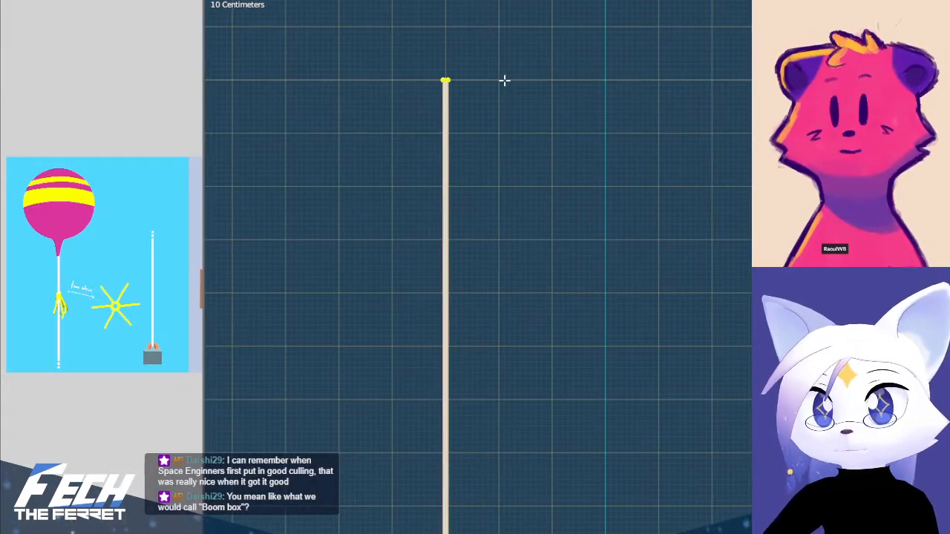
key(shift+s)
click(509, 159)
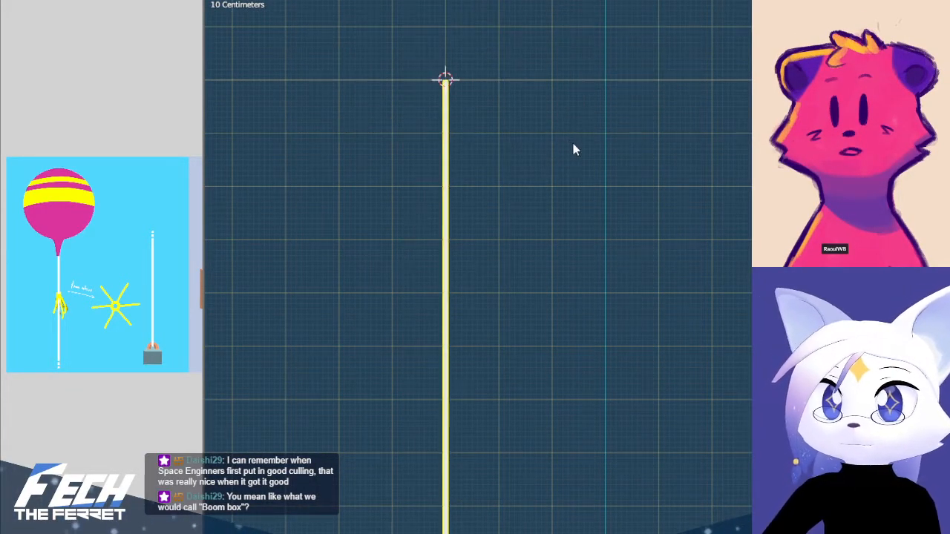
Examine the whole string's height against the anemometer in the front view and clear the selection
scroll(640, 150, down, 7)
shift+middle_drag(661, 287, 606, 54)
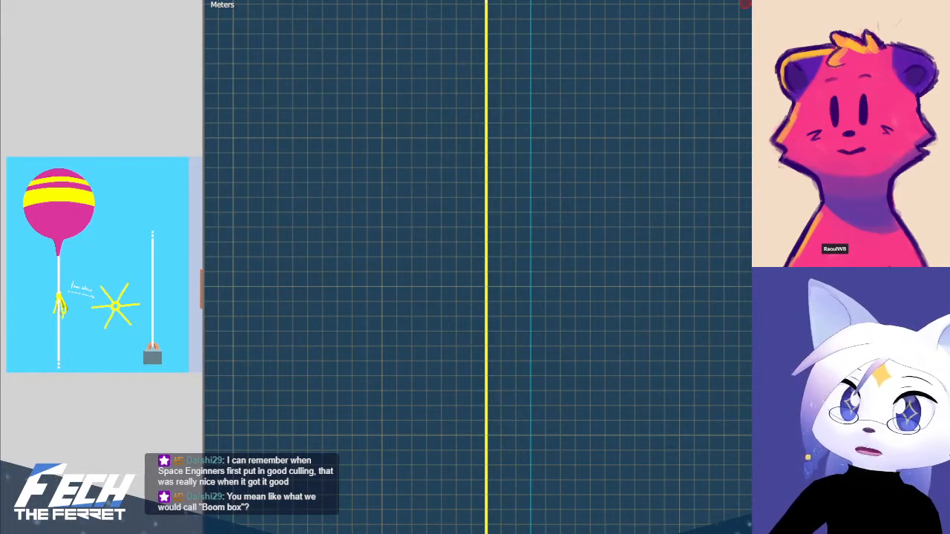
scroll(619, 253, down, 2)
shift+middle_drag(619, 252, 567, 153)
scroll(569, 156, down, 2)
shift+middle_drag(597, 213, 577, 216)
click(577, 217)
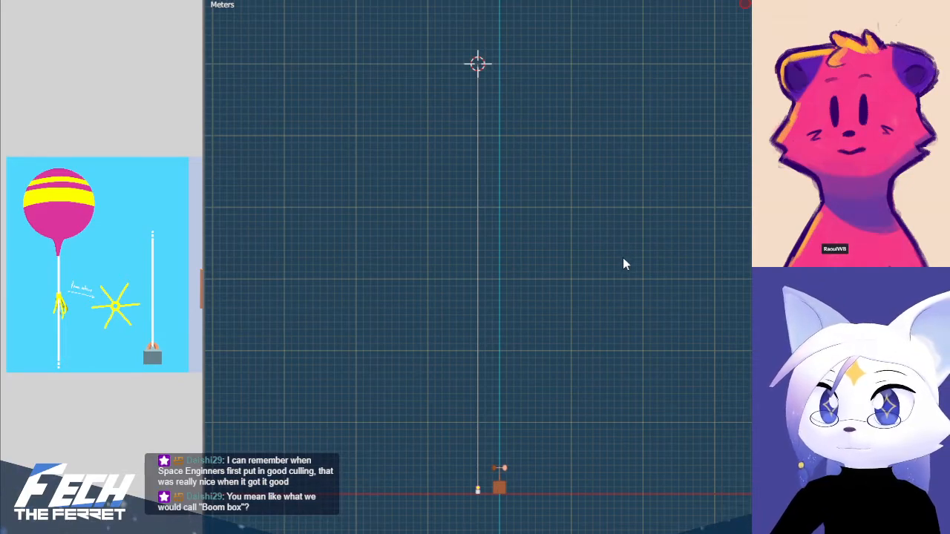
Try to lower the string's top vertices along Z in Edit Mode, and undo the attempt
scroll(621, 257, up, 2)
shift+middle_drag(528, 112, 698, 329)
shift+middle_drag(667, 204, 661, 202)
scroll(661, 202, up, 1)
scroll(662, 202, down, 2)
key(Tab)
scroll(661, 204, up, 4)
key(alt+a)
key(b)
drag(477, 69, 668, 120)
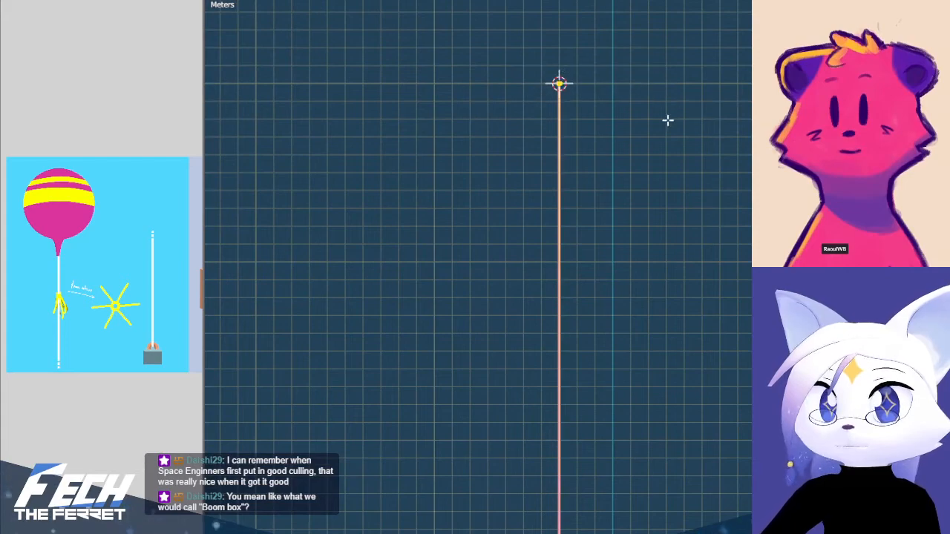
click(679, 299)
key(Tab)
key(ctrl+z)
key(ctrl+z)
Select all of the string's top vertices and lower them along Z by one major grid square
key(a)
key(alt+a)
key(b)
drag(477, 56, 697, 155)
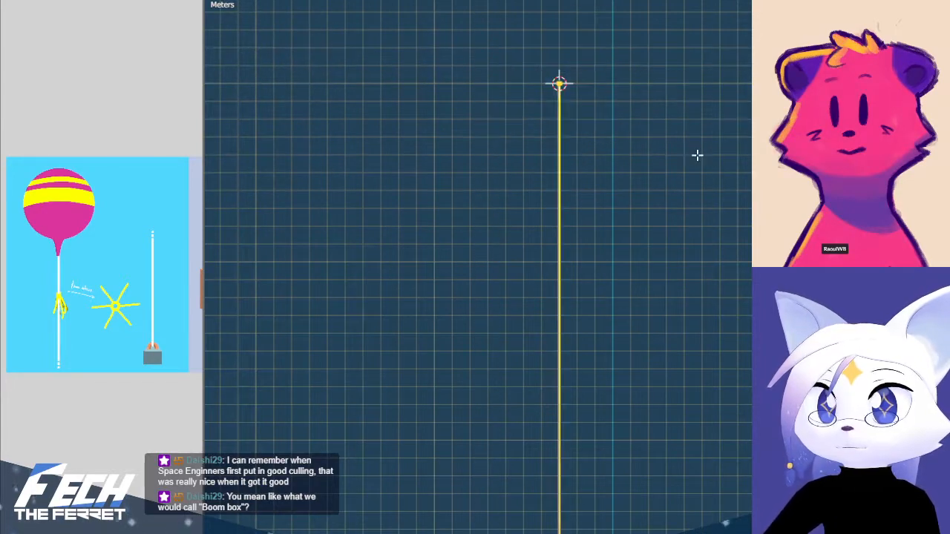
click(694, 336)
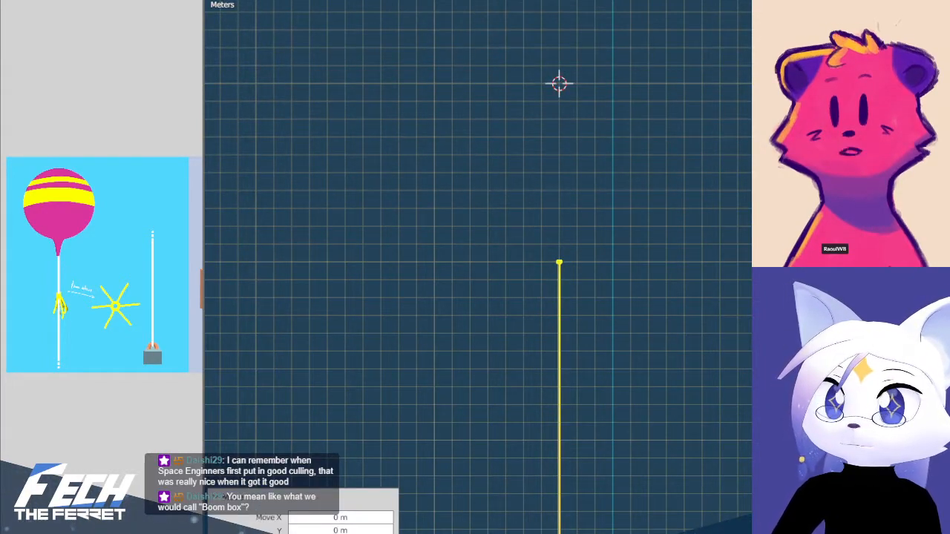
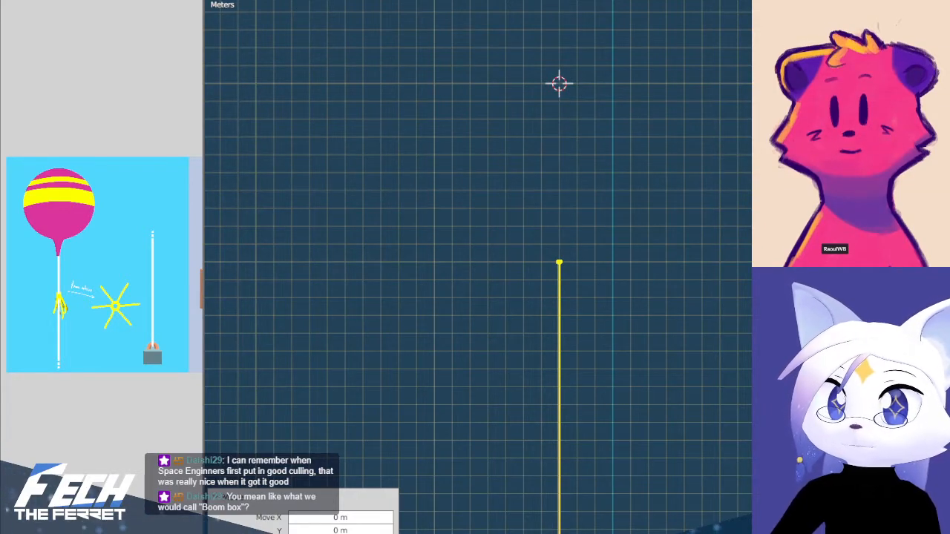
Leave Edit Mode and examine the string's top end and its full height against the anemometer in the front view
key(Tab)
scroll(654, 233, down, 2)
shift+middle_drag(652, 252, 640, 47)
scroll(679, 172, up, 2)
shift+middle_drag(582, 100, 583, 236)
scroll(583, 237, up, 2)
shift+middle_drag(518, 107, 540, 263)
scroll(541, 265, up, 2)
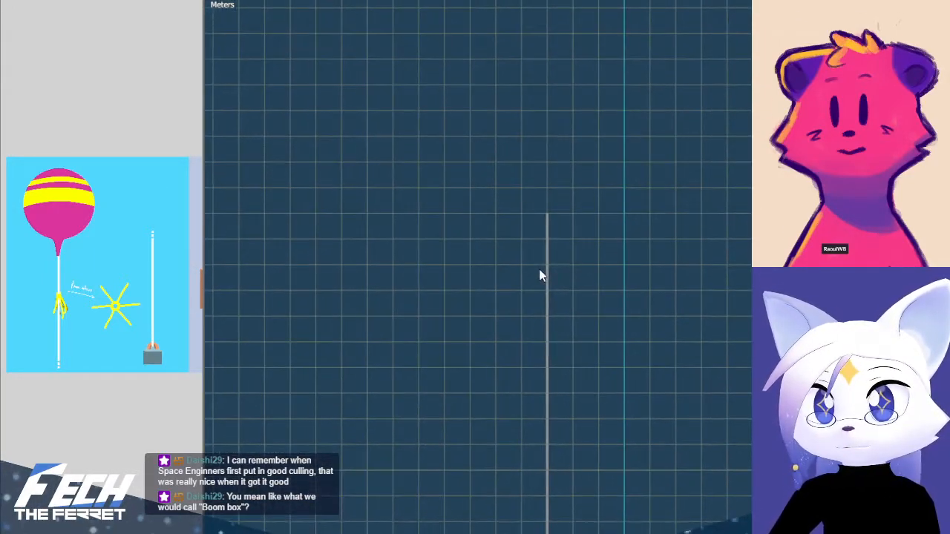
click(550, 258)
scroll(588, 201, up, 2)
shift+middle_drag(587, 201, 656, 190)
scroll(656, 185, down, 14)
shift+middle_drag(596, 393, 548, 266)
scroll(553, 219, up, 3)
click(643, 274)
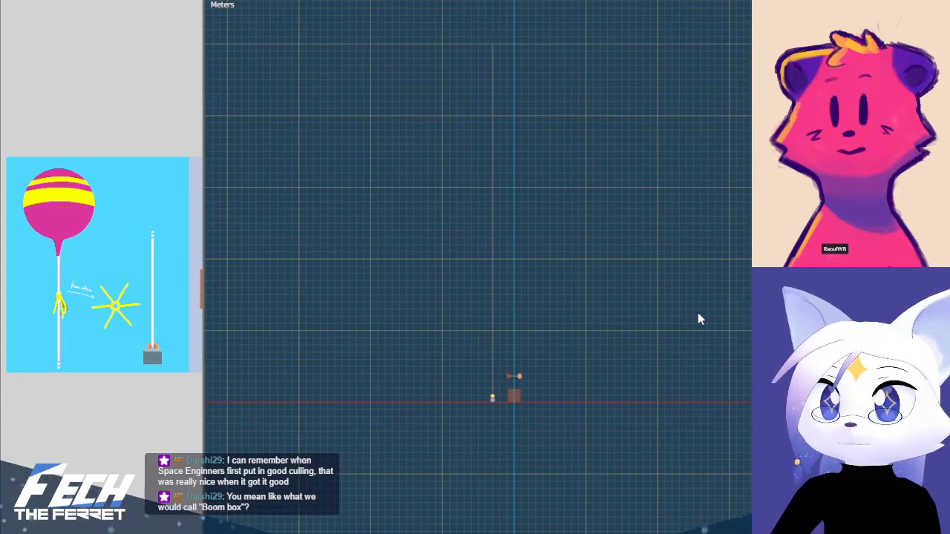
scroll(539, 213, up, 6)
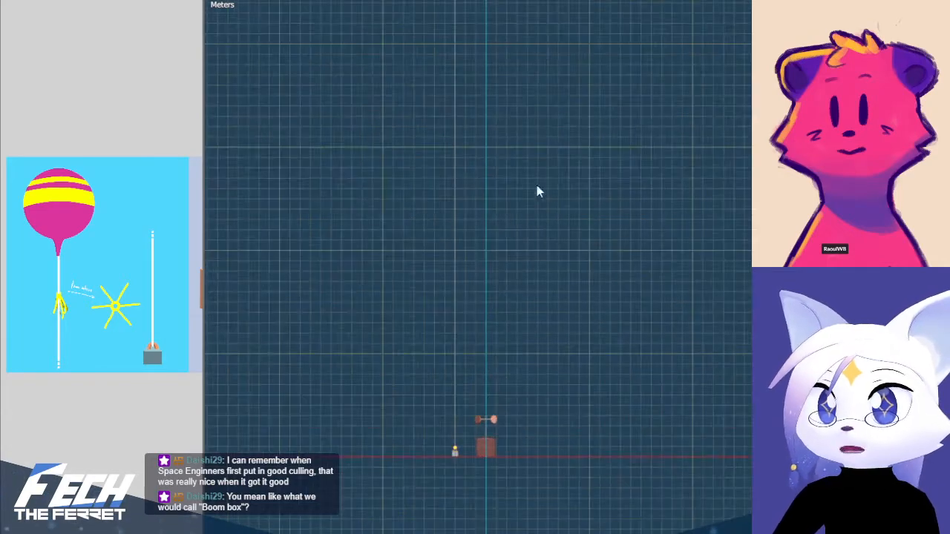
shift+middle_drag(625, 215, 591, 297)
scroll(591, 297, up, 4)
shift+middle_drag(577, 249, 578, 114)
scroll(636, 347, up, 2)
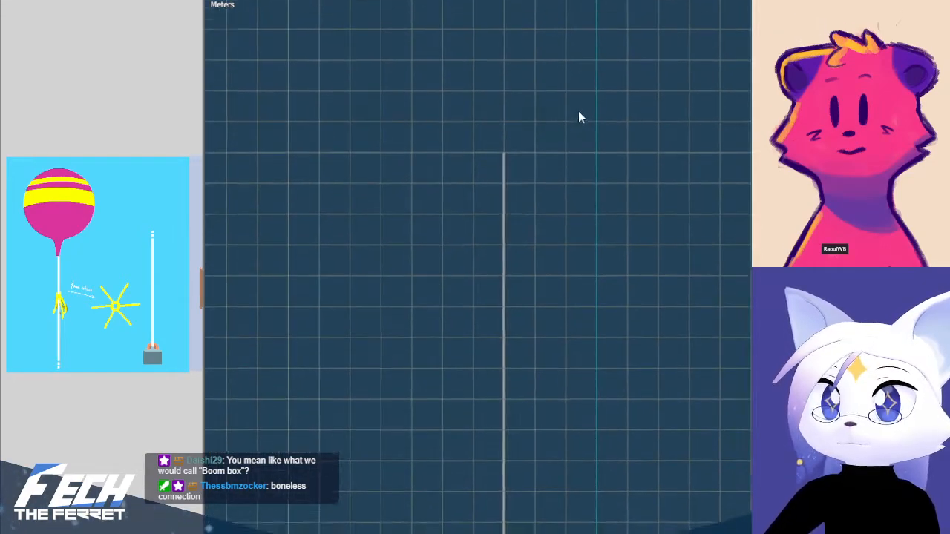
scroll(530, 227, down, 5)
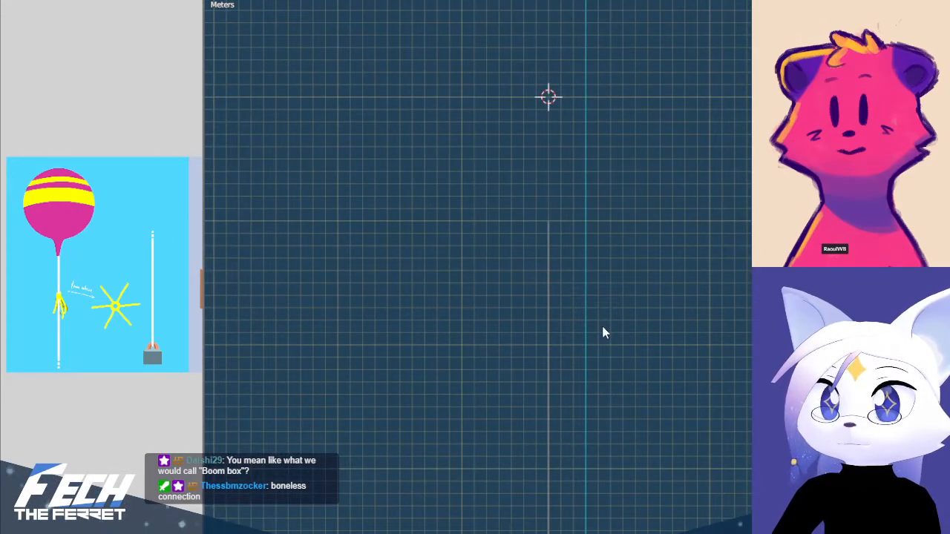
Snap the 3D cursor to the lowered top vertices of the string and return to Object Mode
click(548, 232)
key(Tab)
scroll(558, 186, up, 6)
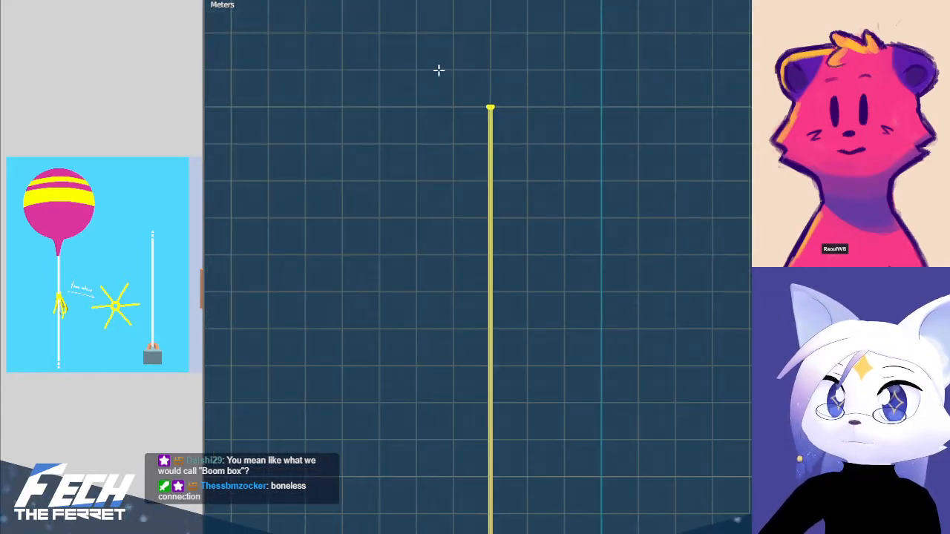
key(shift+s)
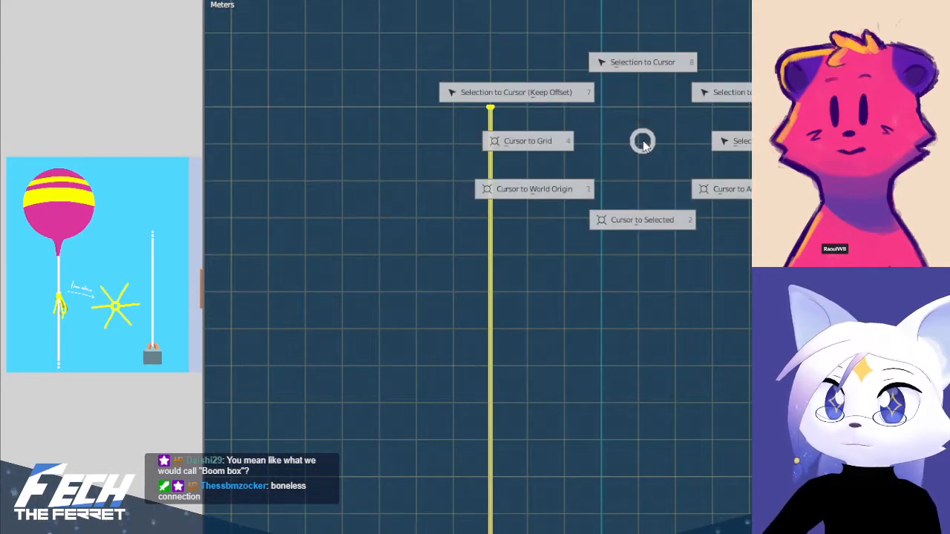
click(649, 229)
key(ctrl+Tab)
key(ctrl+Tab)
click(307, 100)
Add a UV sphere at the 3D cursor on the string's top and scale it by 2.3
shift+middle_drag(552, 104, 604, 259)
key(shift+a)
mouse_move(664, 172)
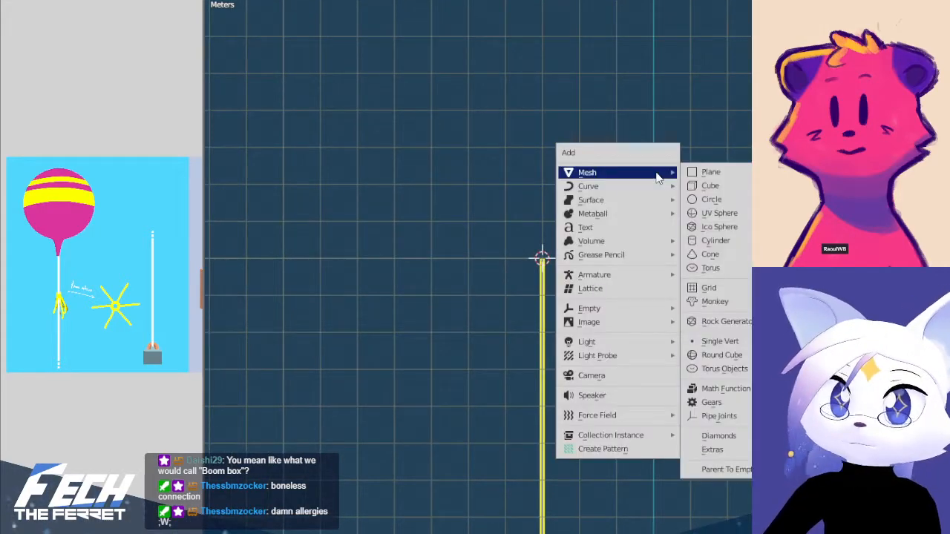
click(746, 214)
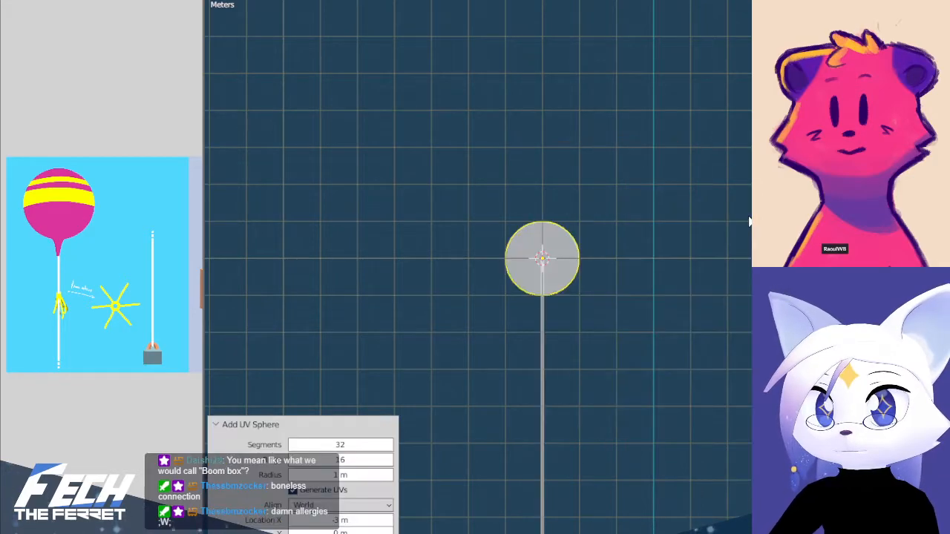
scroll(579, 189, up, 2)
middle_drag(573, 229, 558, 297)
key(KP_1)
scroll(532, 245, up, 3)
key(s)
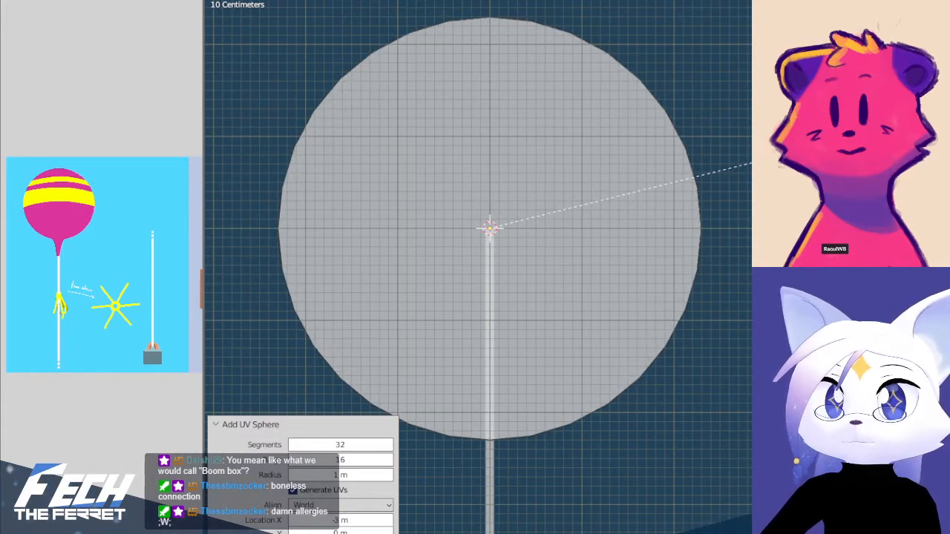
click(816, 147)
scroll(697, 379, down, 7)
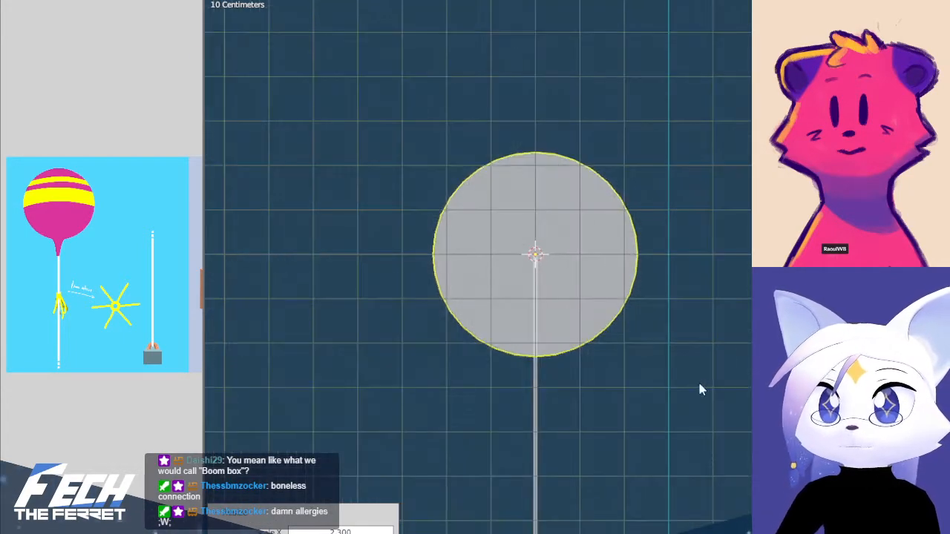
Raise the sphere along Z by three one-metre grid squares so it sits just above the string's top
key(g)
key(z)
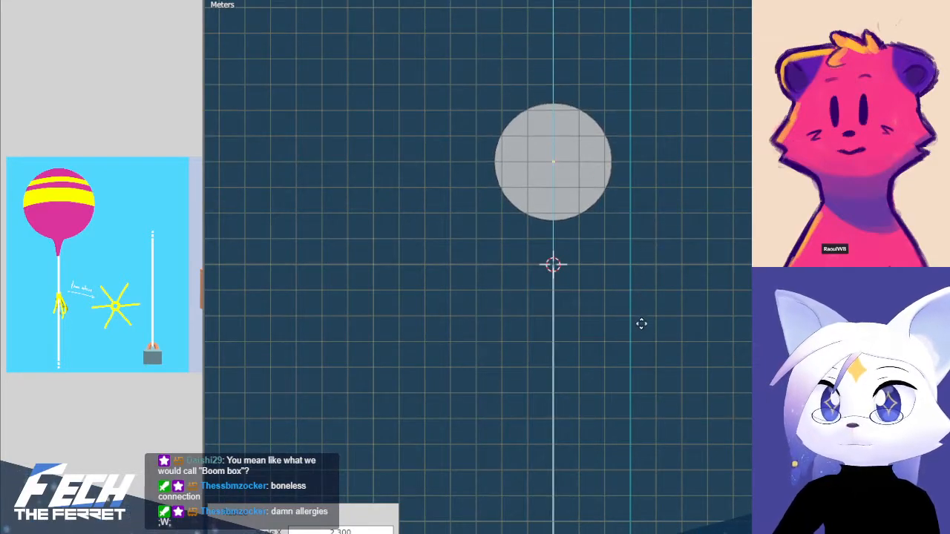
click(643, 332)
scroll(631, 216, up, 3)
scroll(629, 217, up, 2)
shift+middle_drag(557, 121, 587, 181)
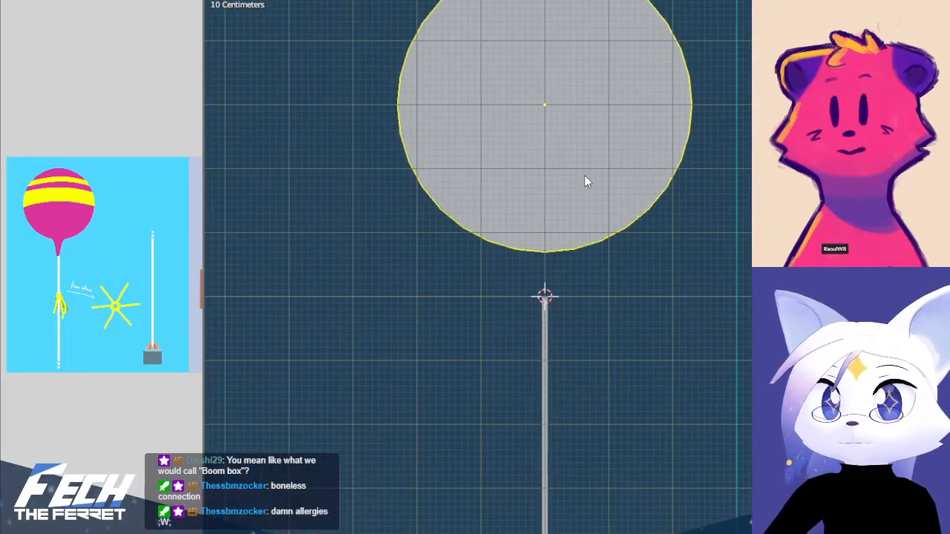
Cut an extra horizontal edge loop around the sphere near its bottom pole in Edit Mode, then clear the selection
key(Tab)
scroll(535, 227, up, 6)
shift+middle_drag(534, 228, 577, 287)
key(alt+a)
key(ctrl+r)
click(453, 223)
middle_drag(626, 318, 590, 236)
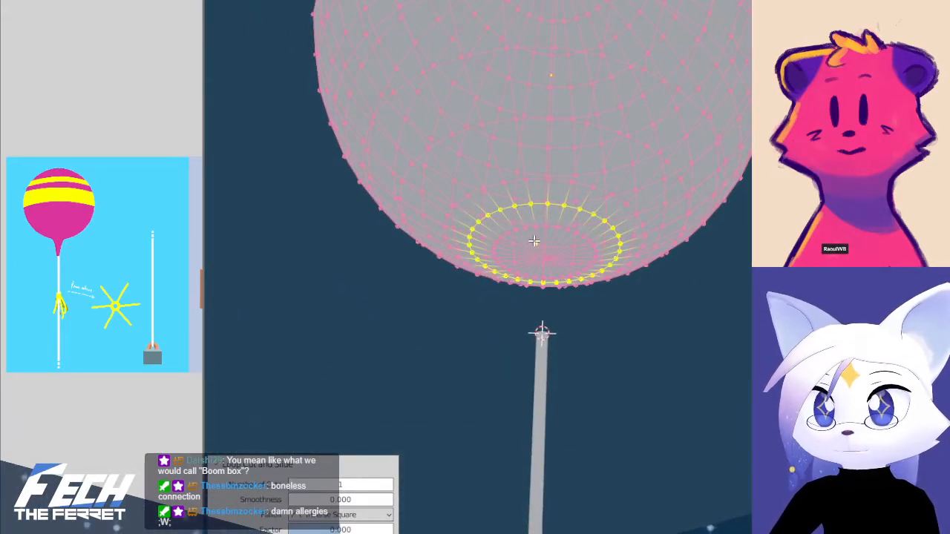
key(alt+a)
key(KP_1)
scroll(591, 292, down, 1)
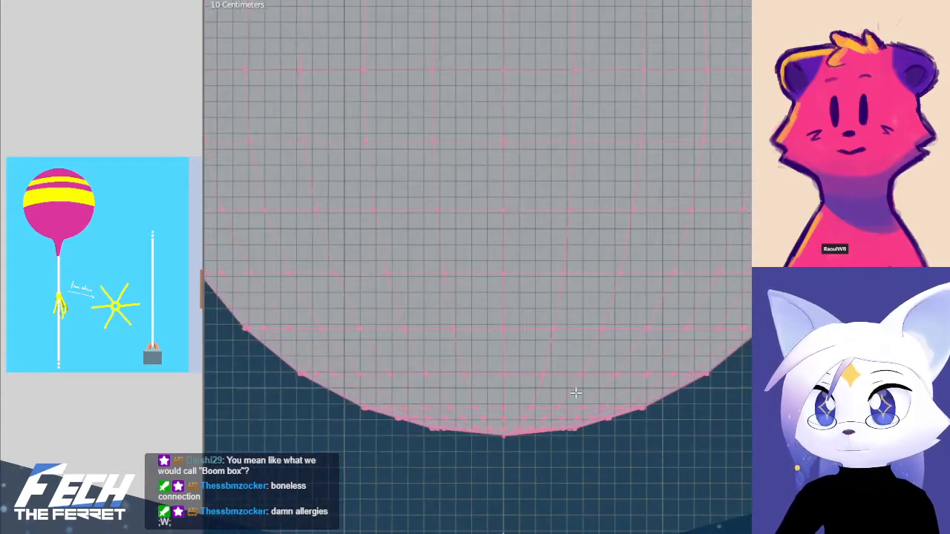
Delete the sphere's bottom pole vertex and add several loop cuts across the lowest band of faces
shift+middle_drag(581, 383, 607, 217)
scroll(605, 219, up, 3)
click(560, 216)
key(x)
click(613, 218)
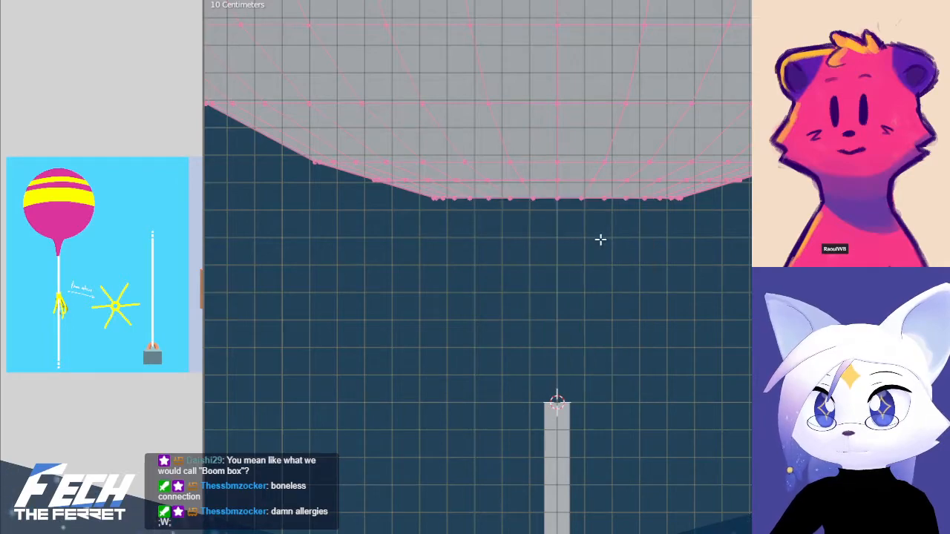
alt+click(524, 190)
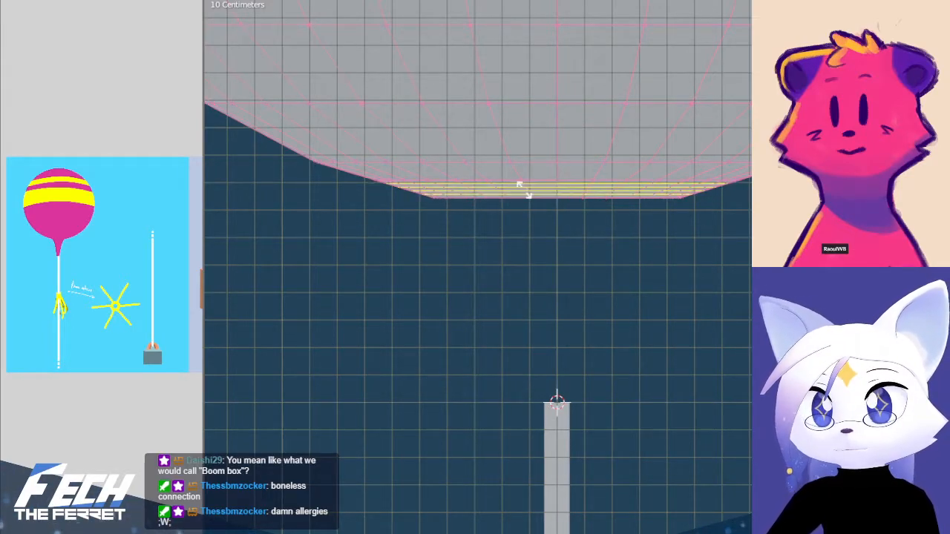
click(587, 229)
Select the sphere's open bottom edge loop and scale it to 0.311 with a reduced proportional editing radius
alt+click(572, 201)
key(s)
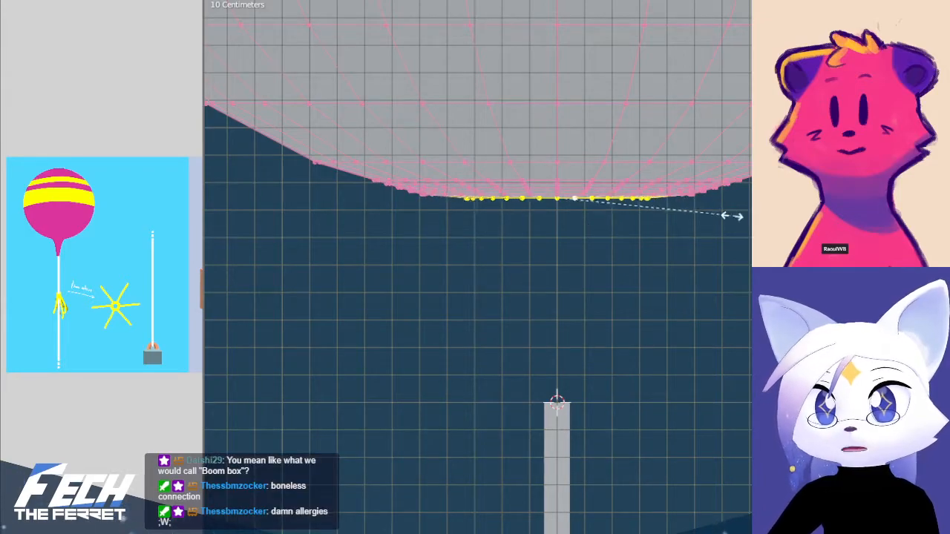
click(732, 216)
key(ctrl+z)
key(s)
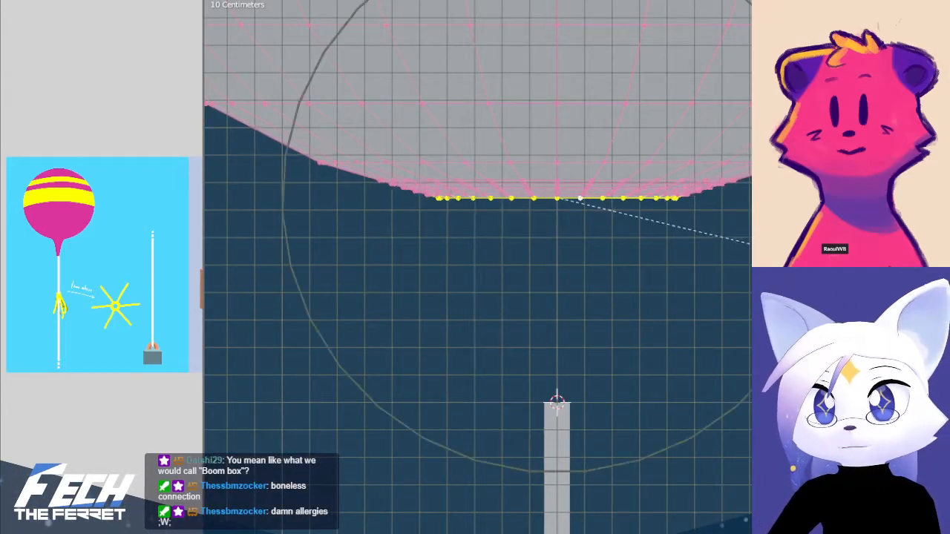
scroll(731, 241, up, 6)
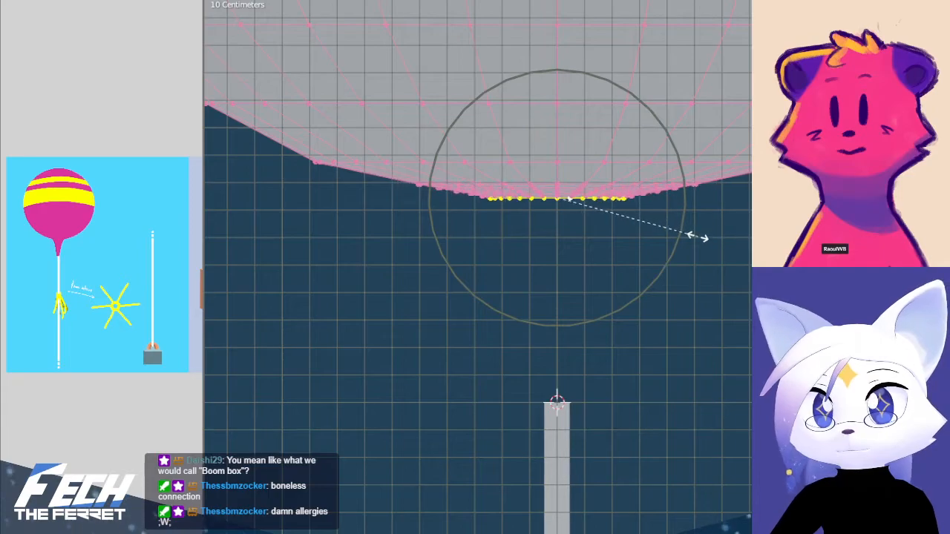
scroll(697, 236, up, 5)
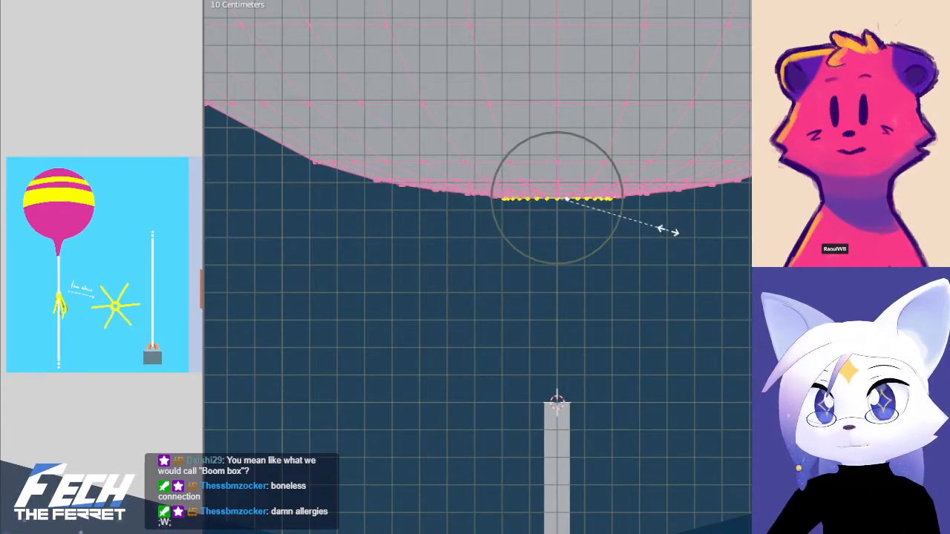
click(632, 234)
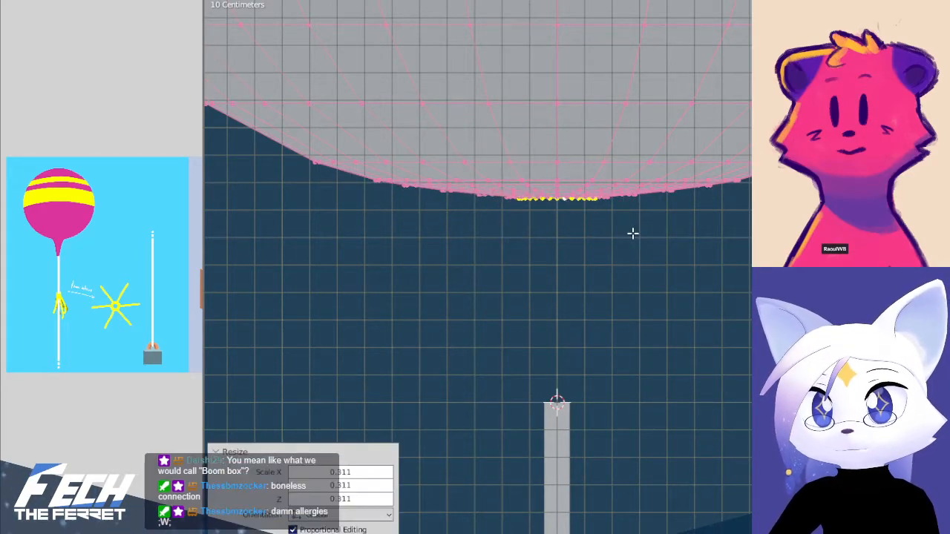
Try to pull the bottom edge loop down along Z with a larger proportional editing radius, and undo the attempt
key(g)
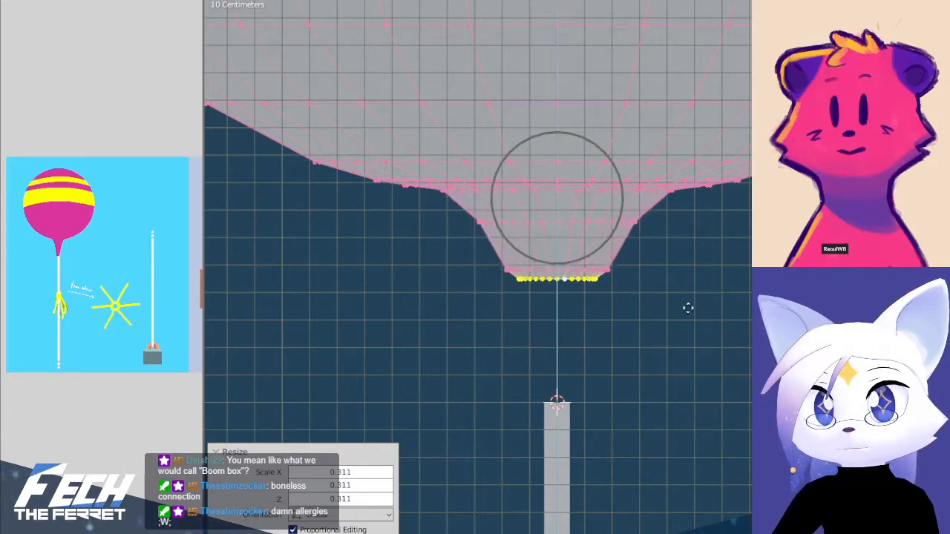
scroll(687, 381, down, 9)
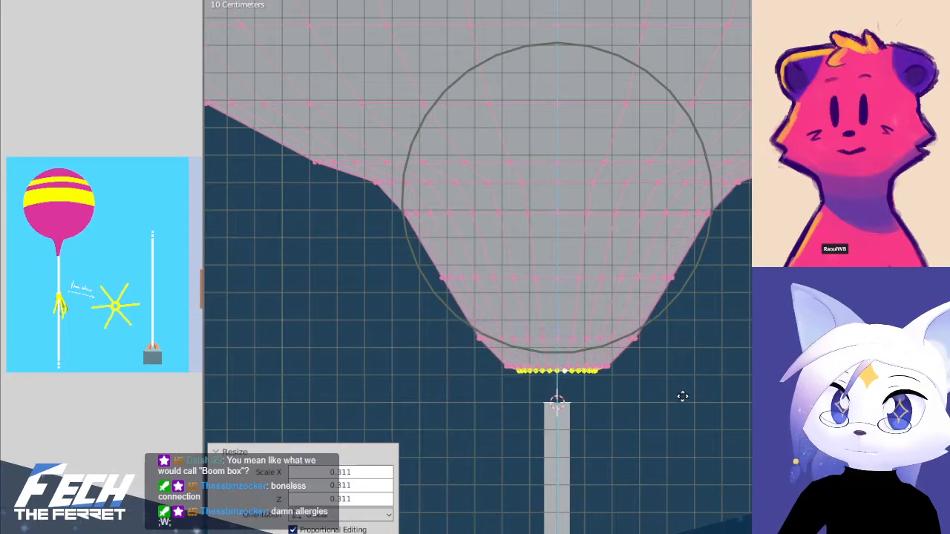
click(679, 396)
key(ctrl+z)
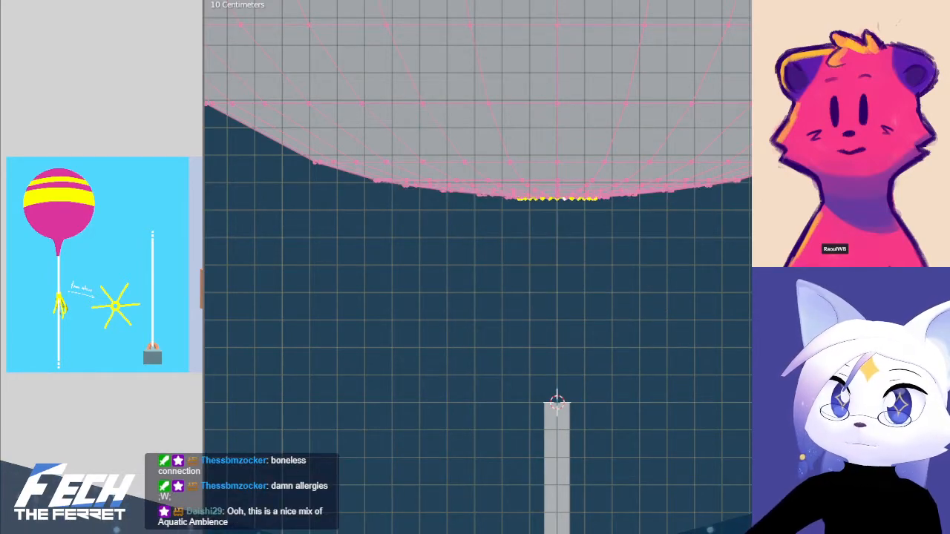
Set the proportional falloff to Sharp and pull the bottom edge loop down along Z about 0.76 m onto the string's top
click(705, 1)
click(706, 60)
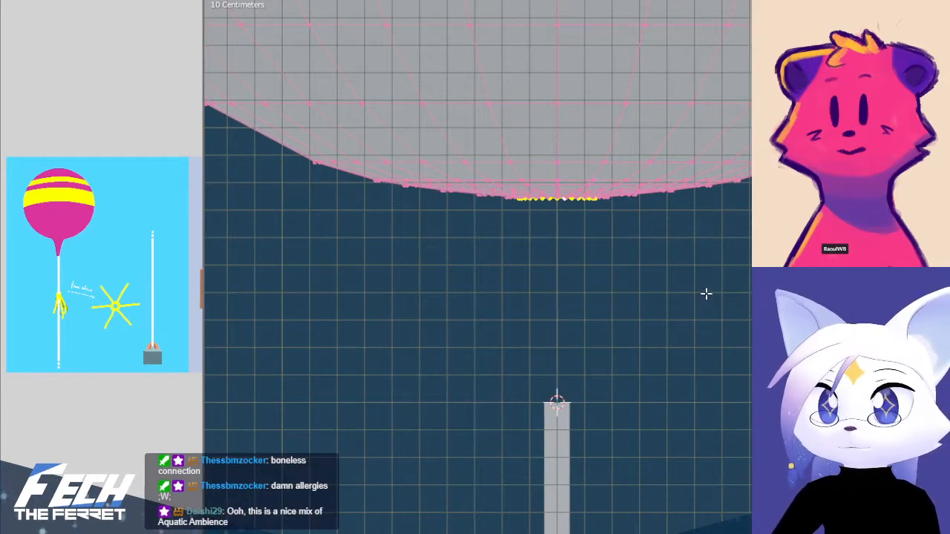
key(g)
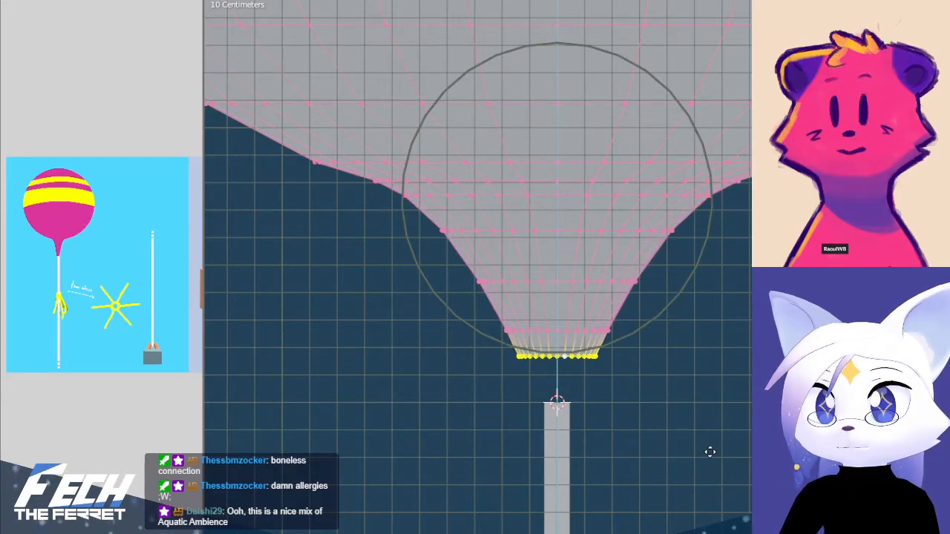
click(709, 502)
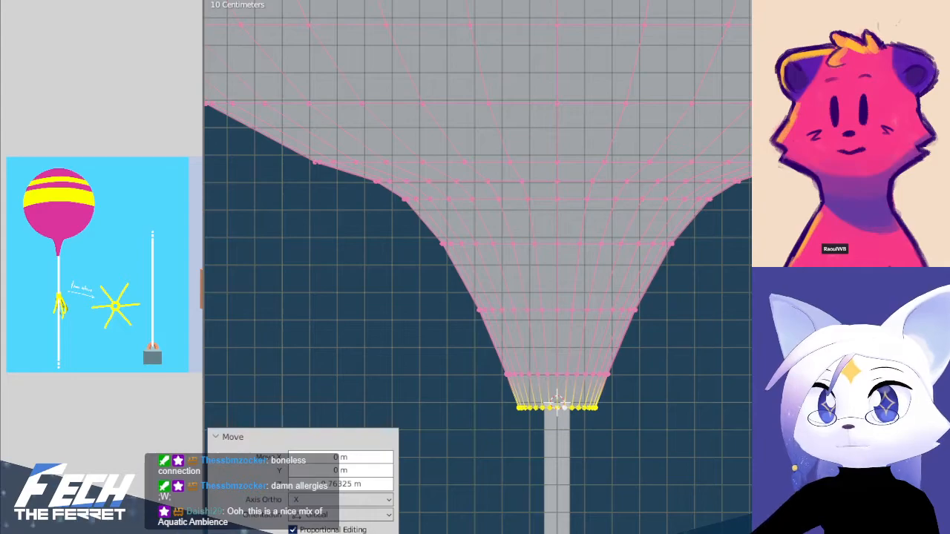
Set the proportional falloff to Smooth and scale the bottom edge loop to 0.55 with a wider radius
click(738, 1)
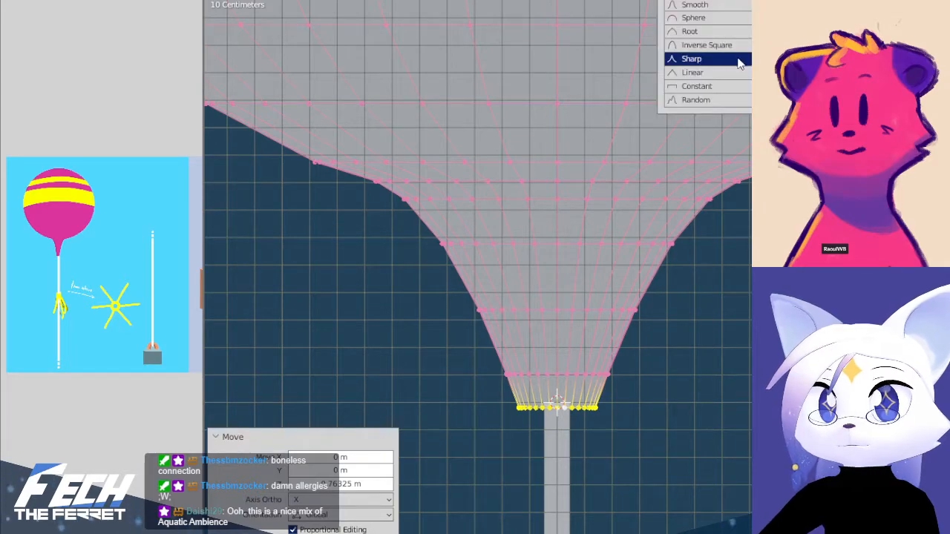
click(740, 5)
key(s)
scroll(702, 401, down, 4)
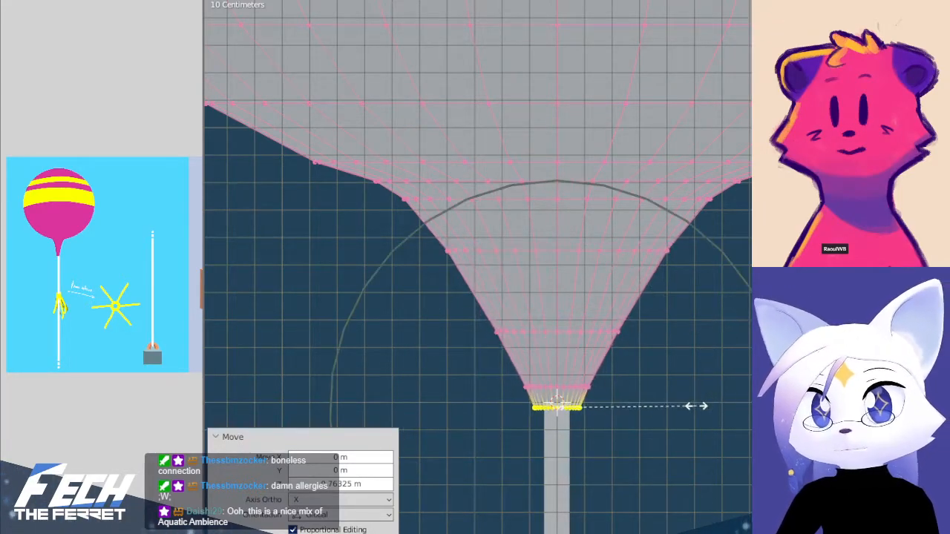
scroll(691, 409, down, 3)
click(687, 411)
Shrink the balloon neck's bottom edge loop further to about the string's width and leave Edit Mode
scroll(704, 388, down, 8)
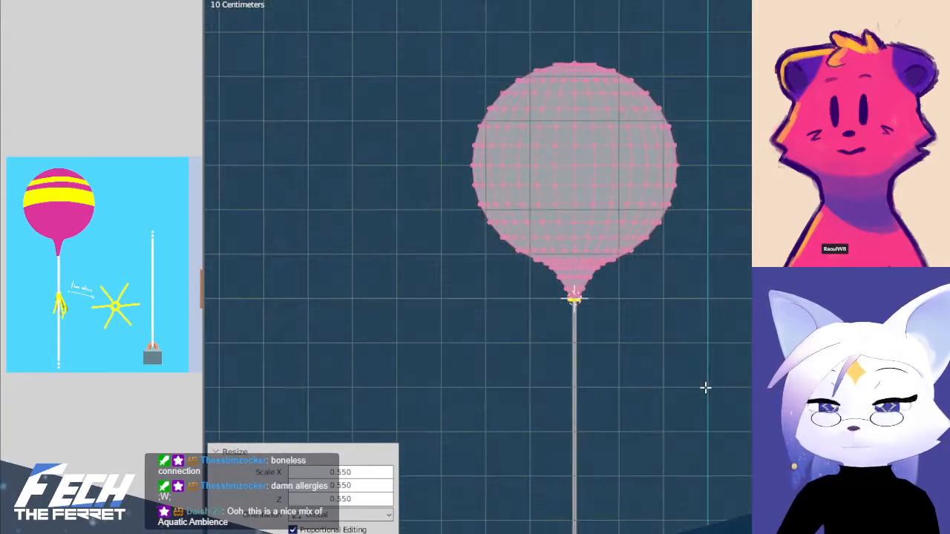
scroll(705, 388, up, 10)
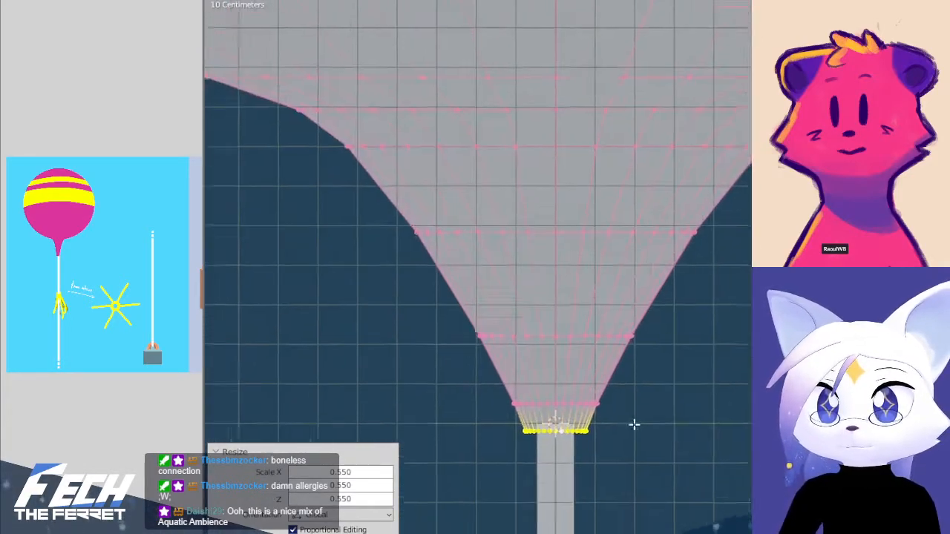
key(s)
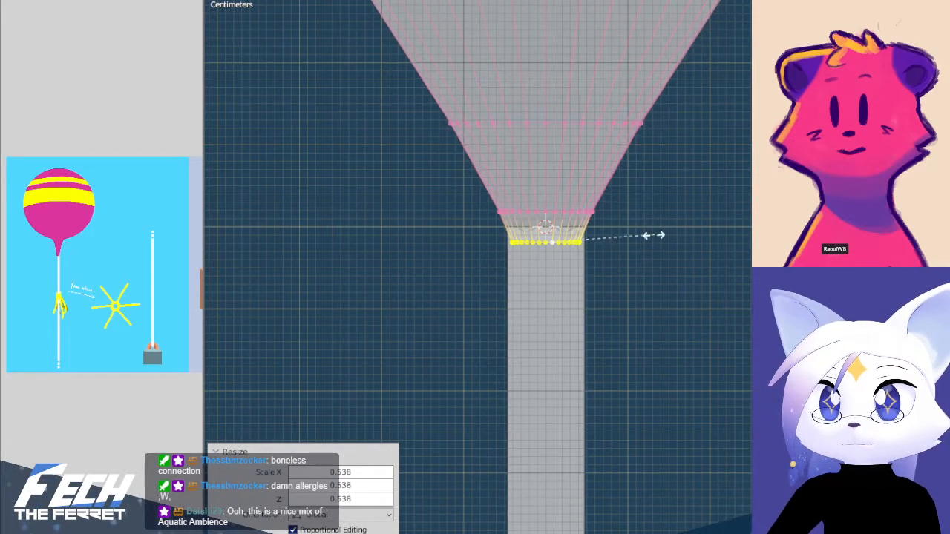
click(648, 235)
key(Tab)
scroll(686, 235, down, 10)
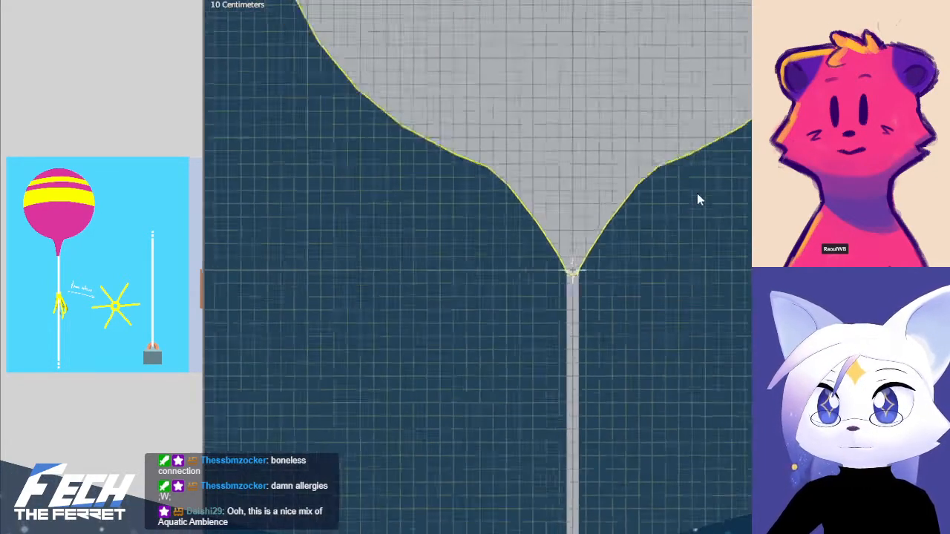
shift+middle_drag(710, 229, 693, 276)
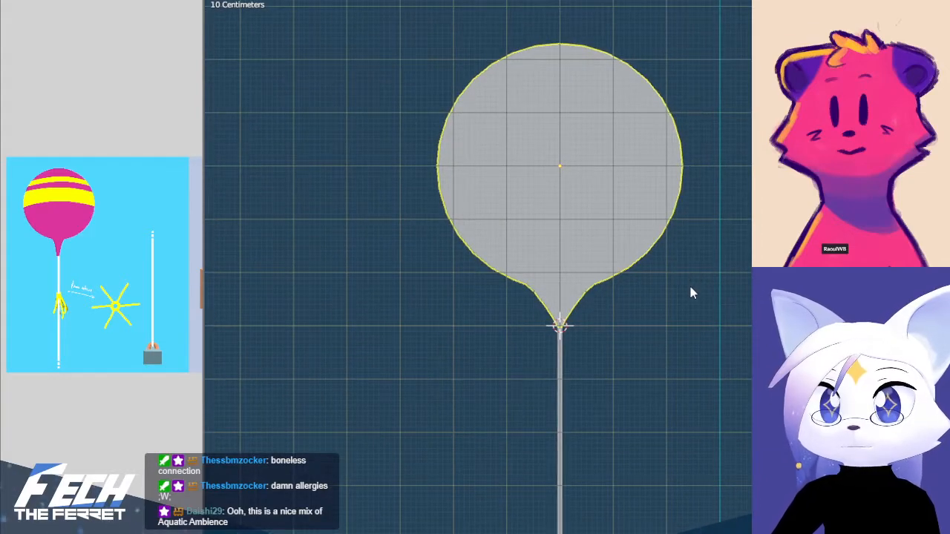
Add an edge loop where the neck meets the balloon, scale it inward with proportional editing, and leave Edit Mode
scroll(611, 333, up, 6)
key(Tab)
scroll(647, 307, up, 2)
alt+click(639, 322)
key(alt+a)
key(ctrl+r)
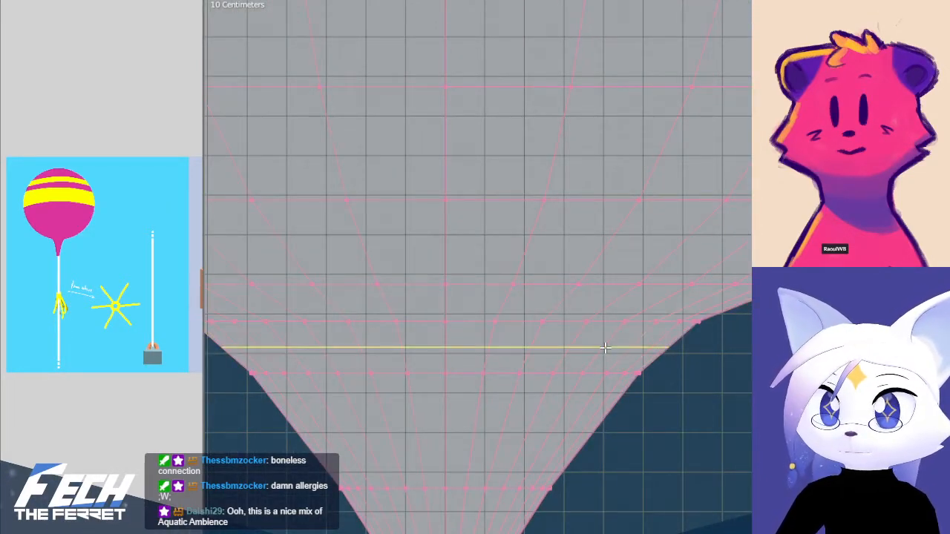
click(605, 347)
right_click(605, 347)
scroll(743, 347, up, 4)
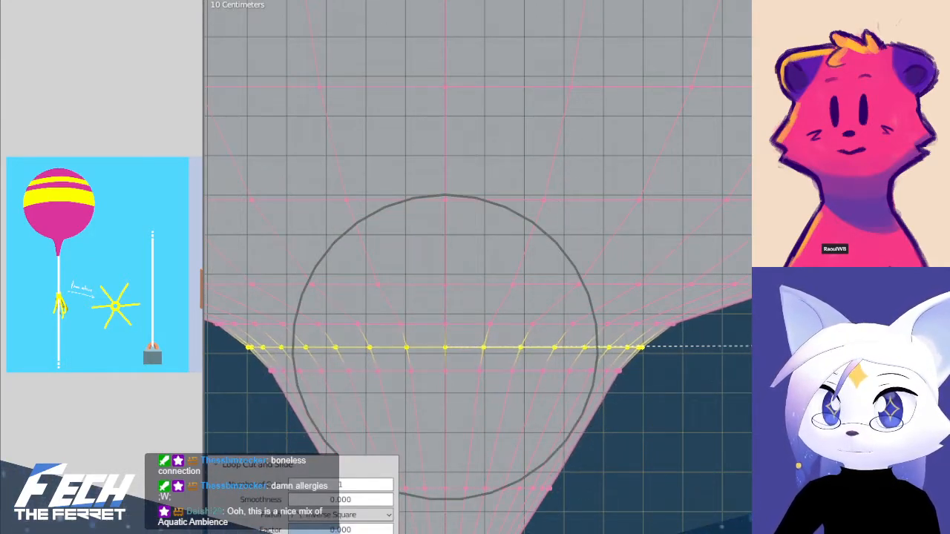
scroll(731, 390, down, 8)
key(Tab)
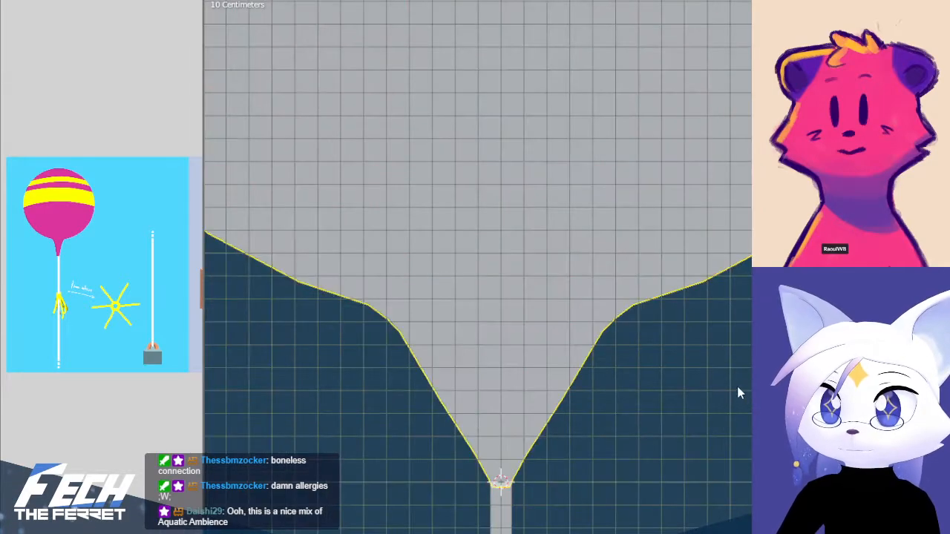
shift+middle_drag(657, 330, 647, 362)
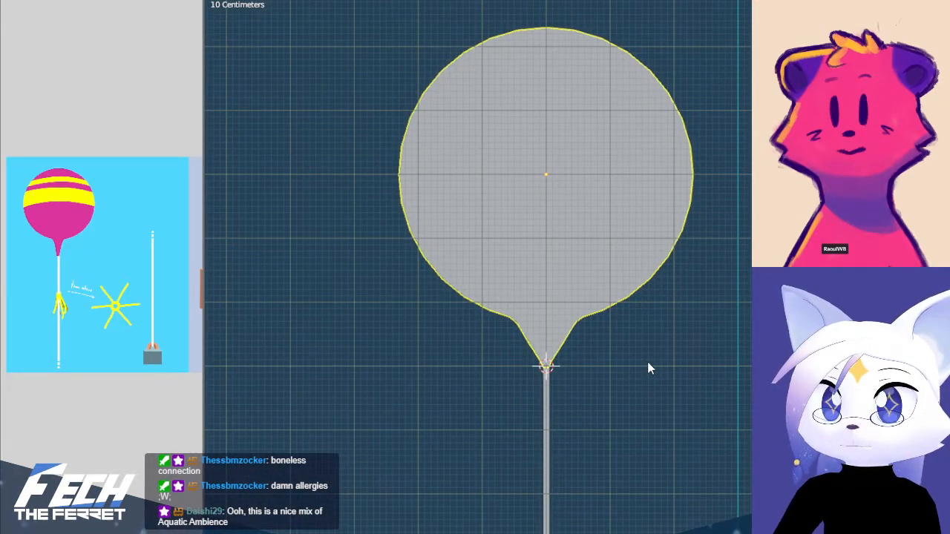
Enter Edit Mode and hide the edge loop on the balloon's underside just above the neck
key(Tab)
scroll(616, 372, up, 4)
alt+click(613, 395)
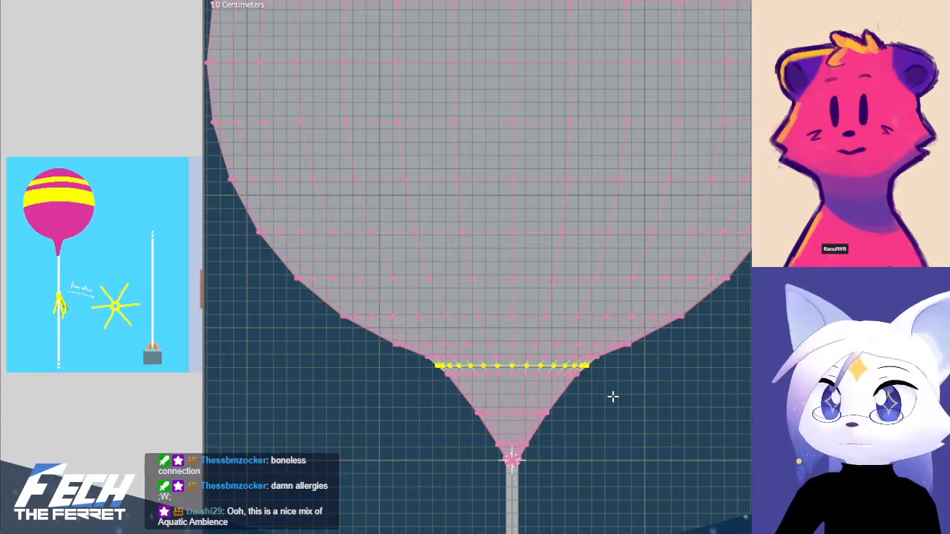
shift+middle_drag(608, 399, 626, 276)
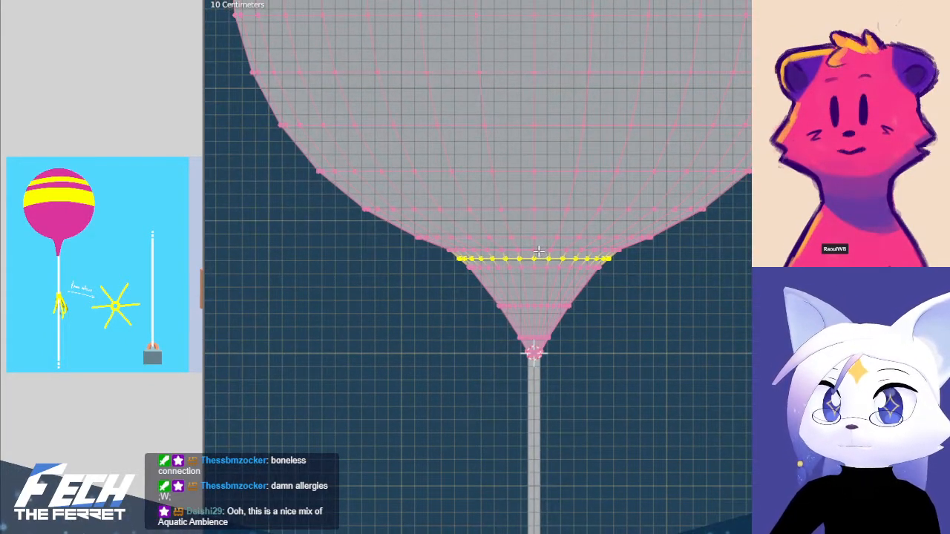
alt+click(546, 238)
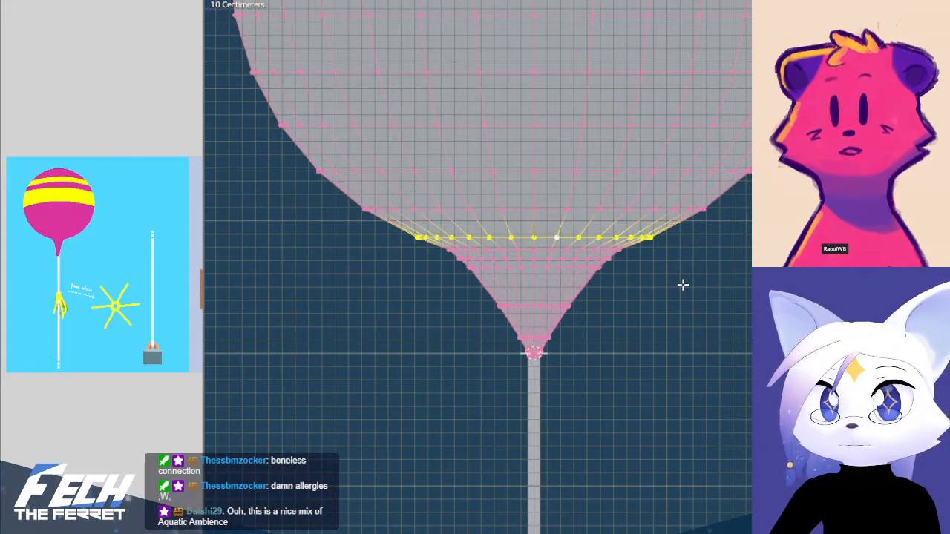
key(x)
click(682, 284)
Try to scale the neck's upper edge loop to 0.745 with a different proportional falloff, and undo the scaling
alt+click(544, 268)
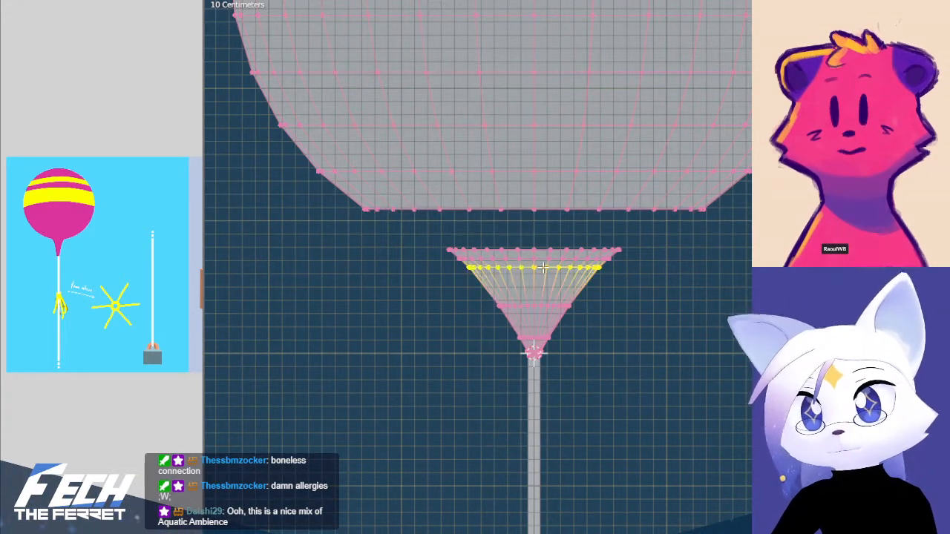
key(s)
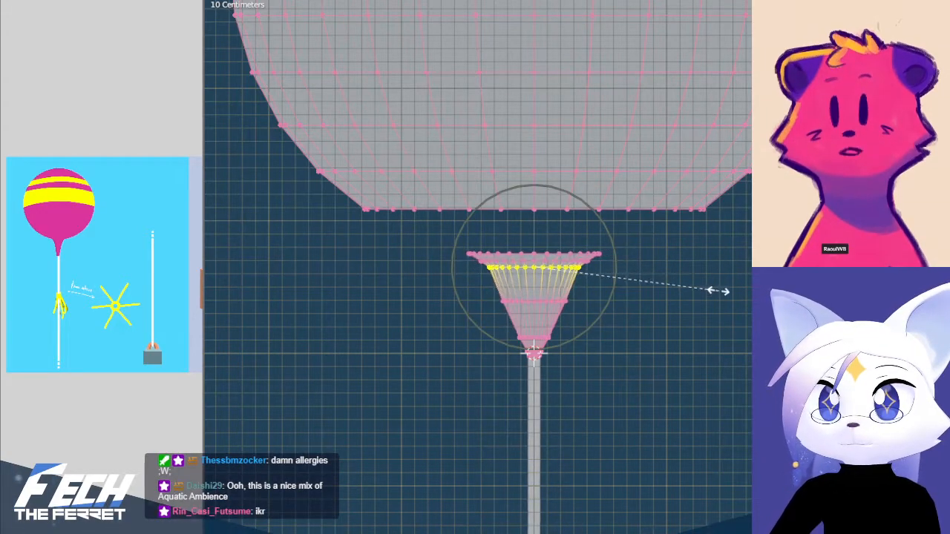
click(700, 297)
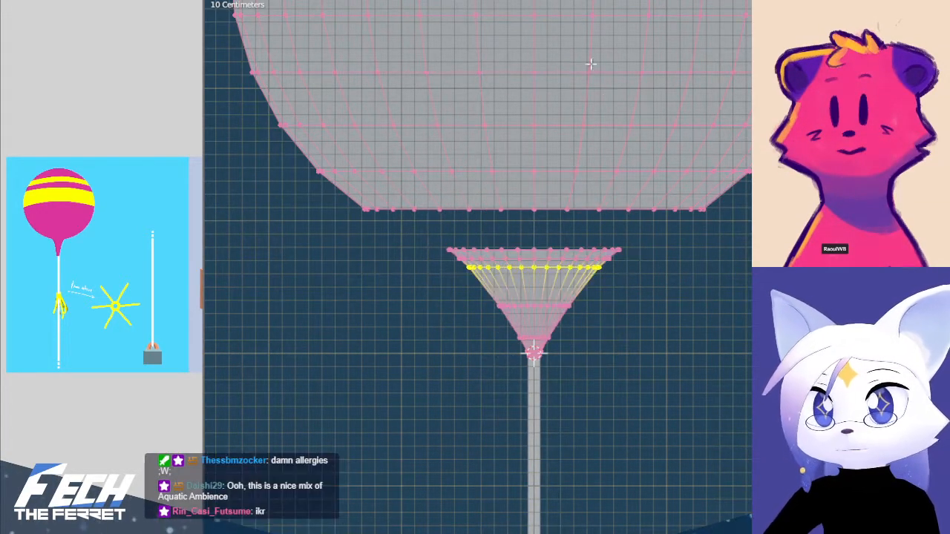
click(718, 1)
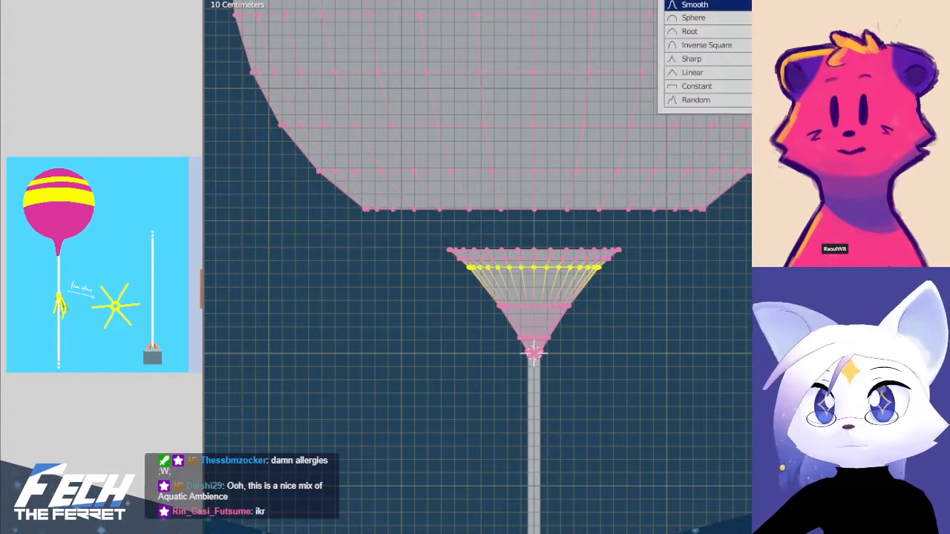
click(708, 72)
key(s)
click(712, 372)
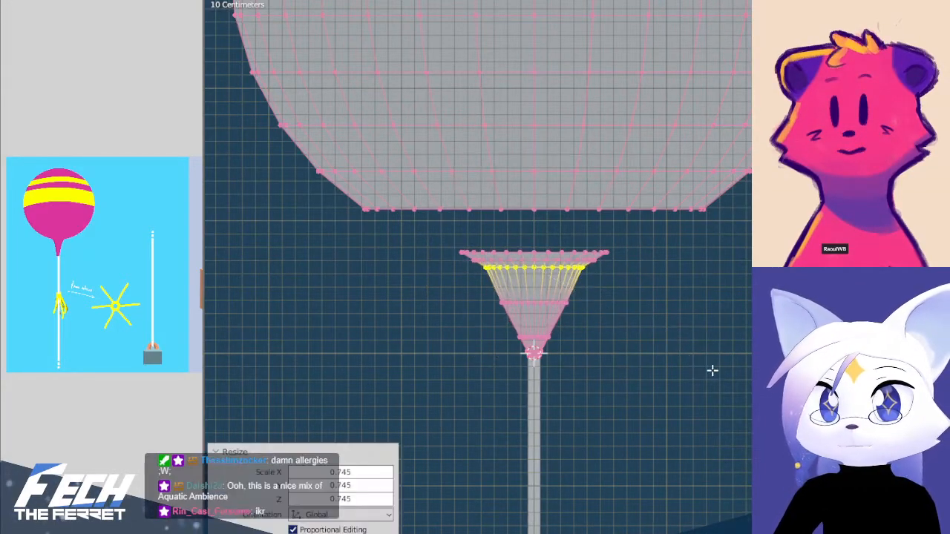
key(ctrl+z)
key(ctrl+z)
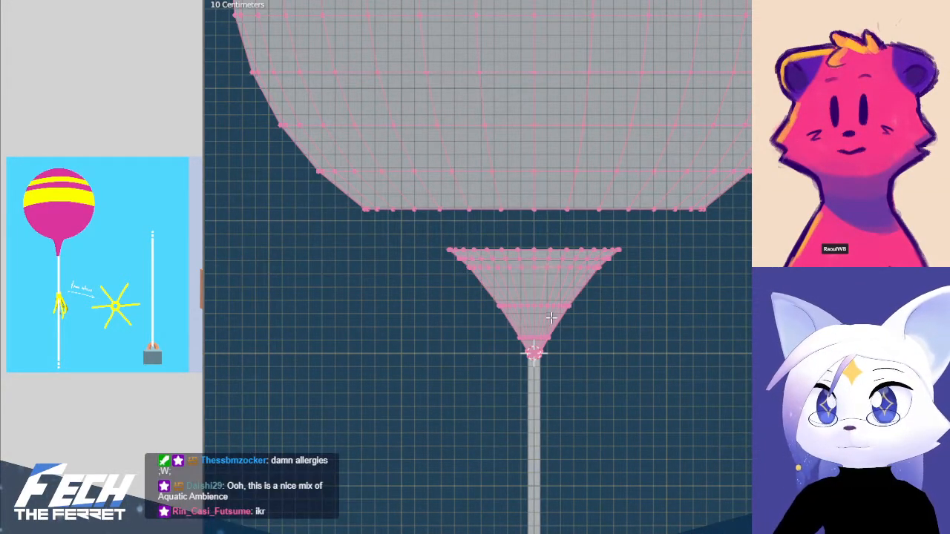
Try to shrink the neck's middle band by about 0.0517 m with Shrink/Fatten and proportional editing, and undo it
alt+click(529, 267)
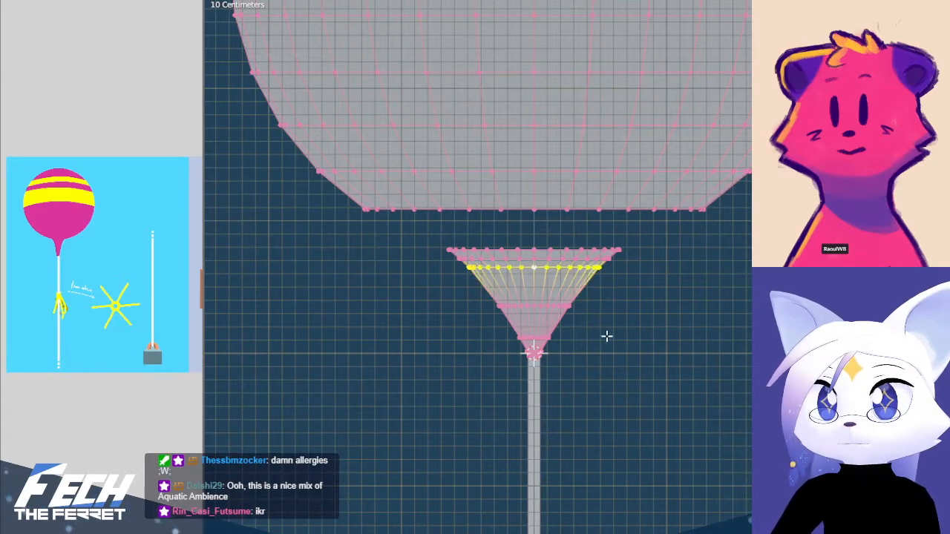
scroll(593, 337, up, 1)
shift+drag(417, 298, 631, 331)
key(g)
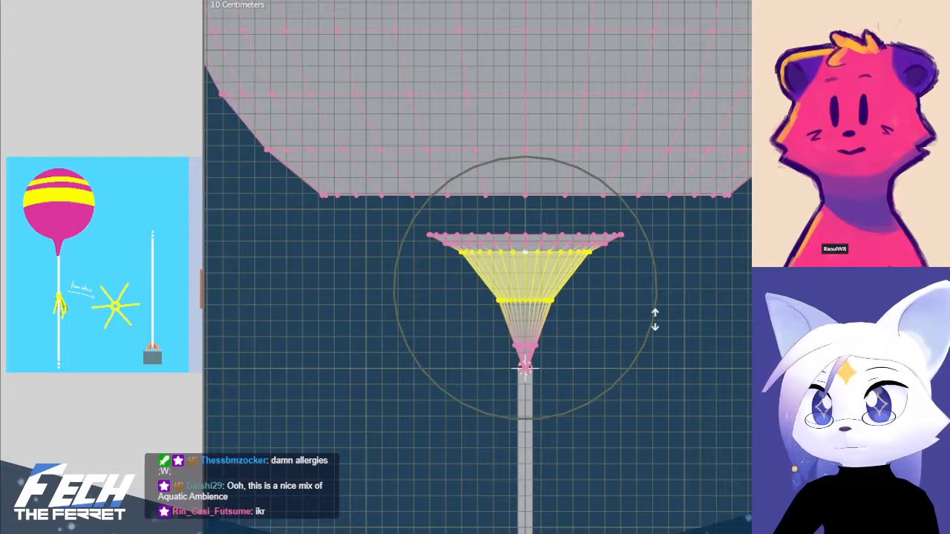
click(636, 319)
scroll(564, 427, up, 5)
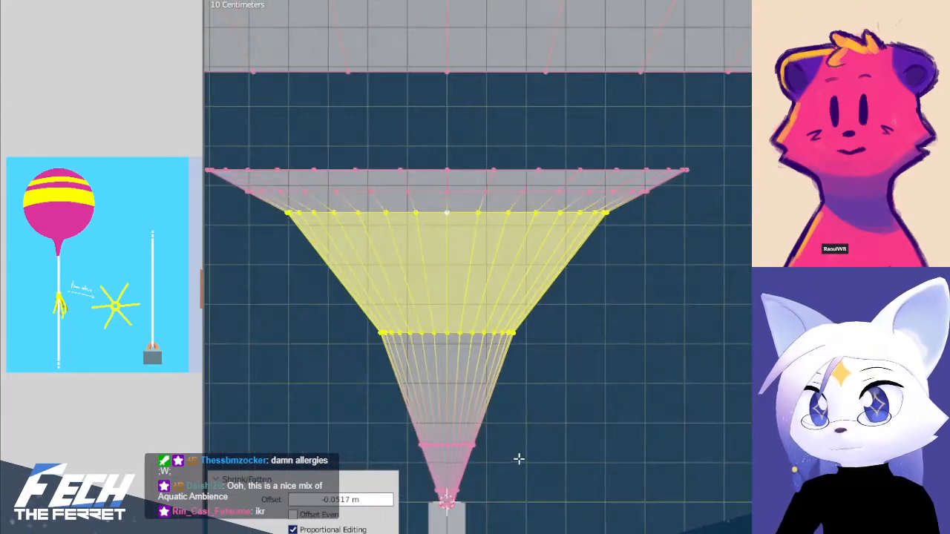
scroll(636, 346, down, 8)
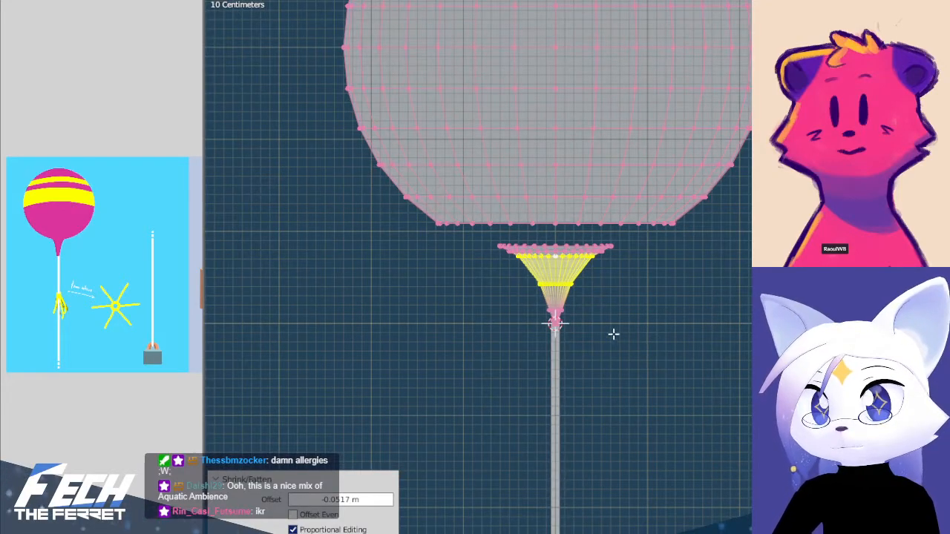
scroll(615, 337, up, 3)
scroll(615, 337, up, 10)
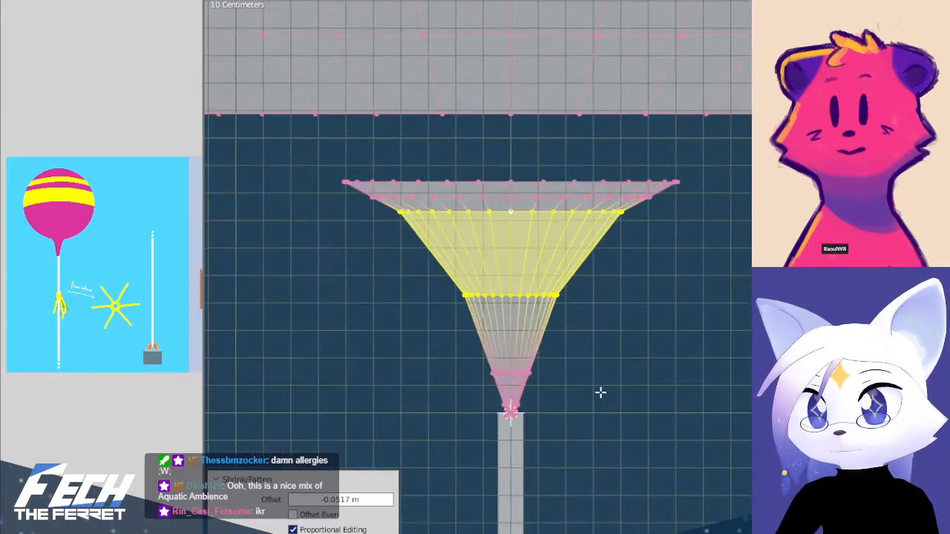
scroll(709, 283, down, 7)
shift+middle_drag(720, 248, 672, 404)
scroll(677, 347, down, 4)
key(ctrl+z)
key(ctrl+z)
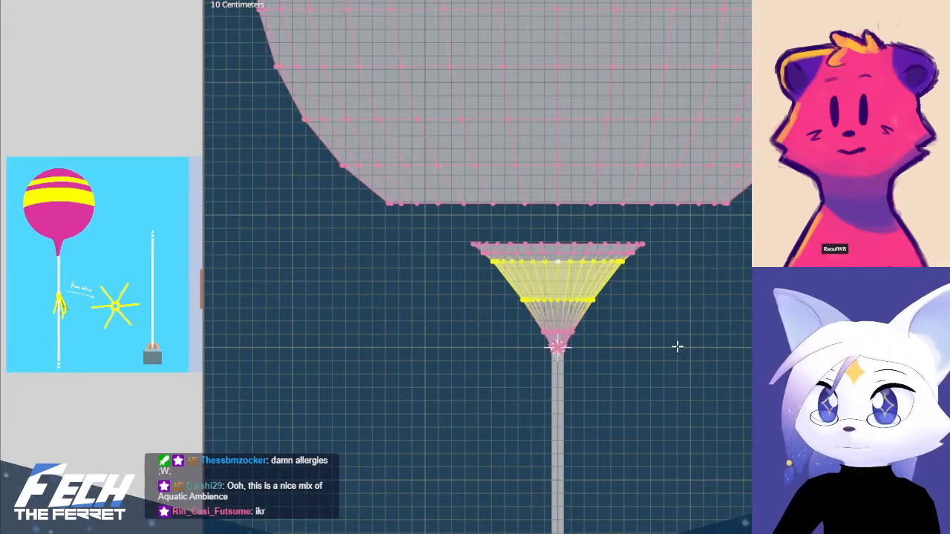
Add an edge loop across the neck's middle band and scale it inward with proportional editing
key(ctrl+r)
click(570, 288)
right_click(567, 280)
key(s)
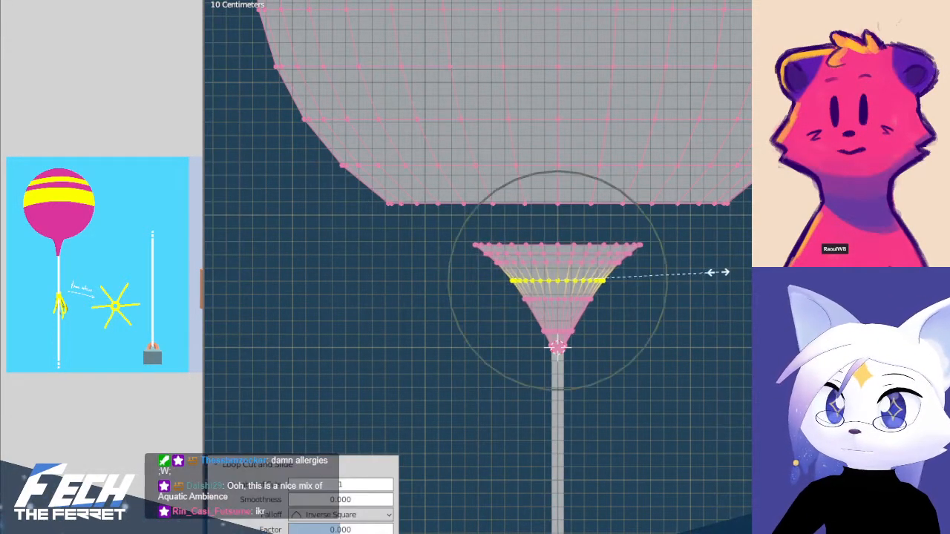
scroll(693, 272, up, 2)
scroll(690, 272, down, 3)
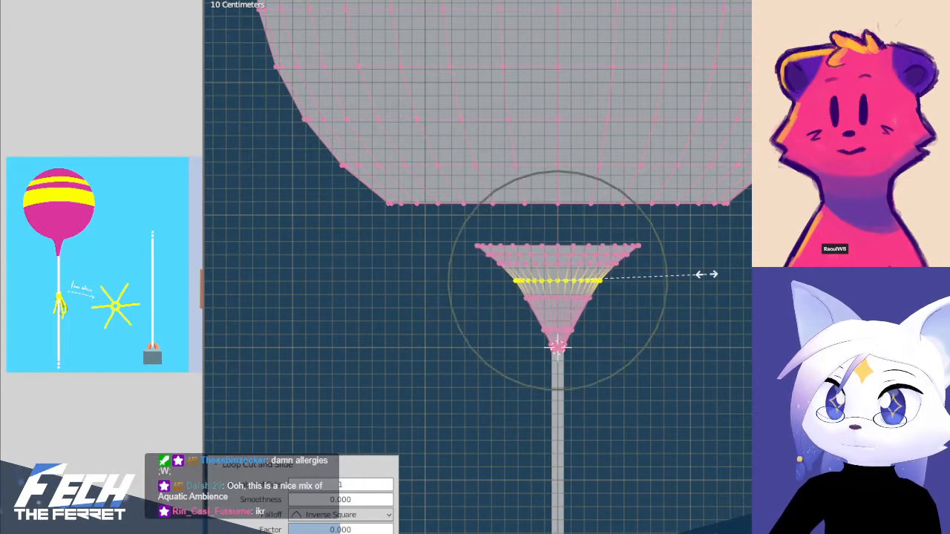
click(702, 274)
Reveal the hidden edge loop and clear the selection
key(alt+h)
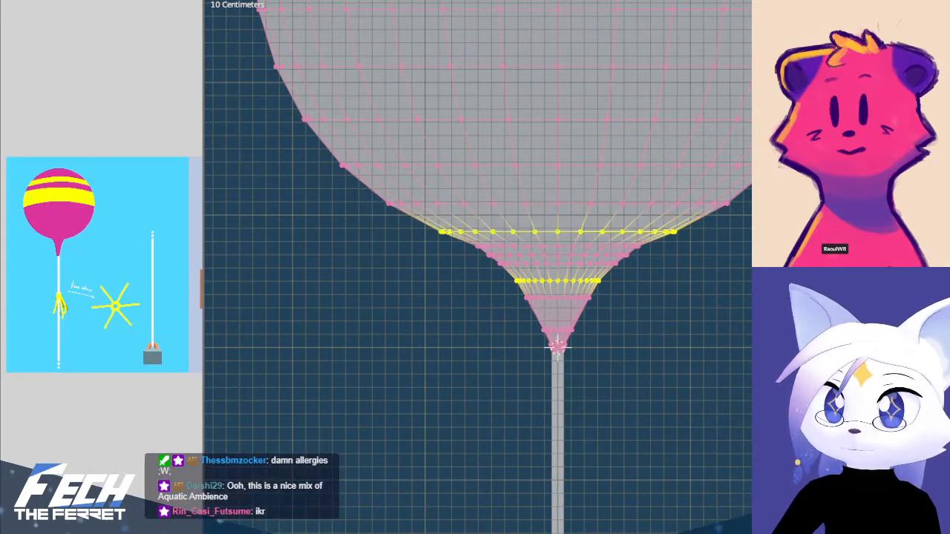
key(alt+a)
shift+middle_drag(308, 287, 318, 302)
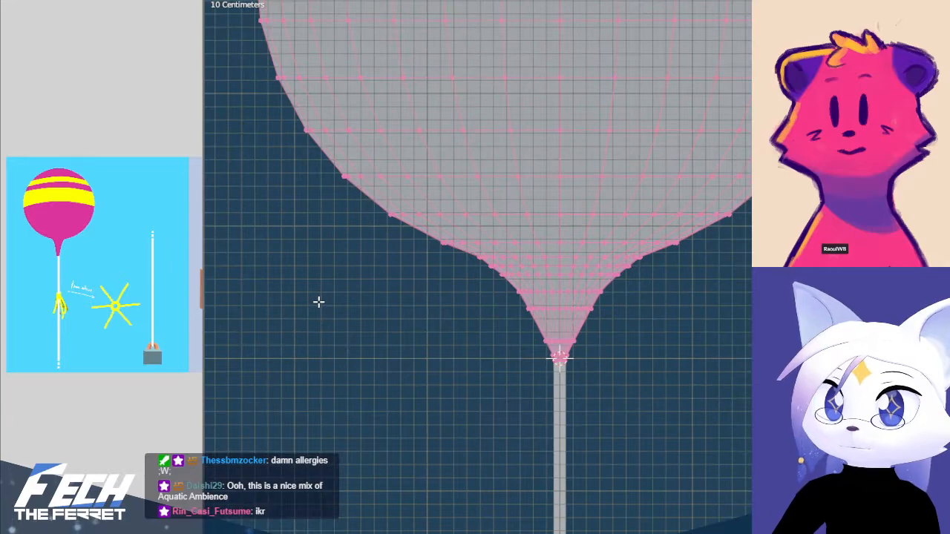
alt+click(548, 256)
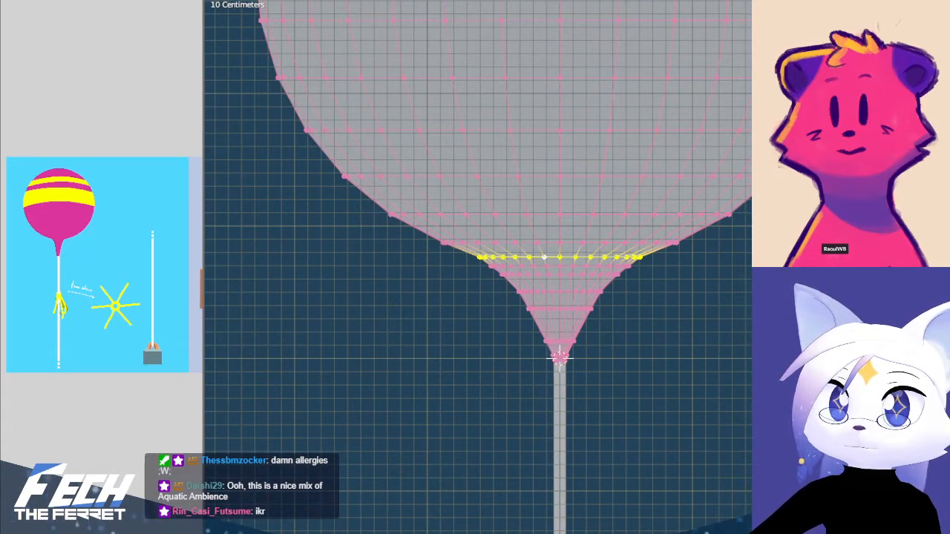
key(b)
drag(455, 250, 696, 414)
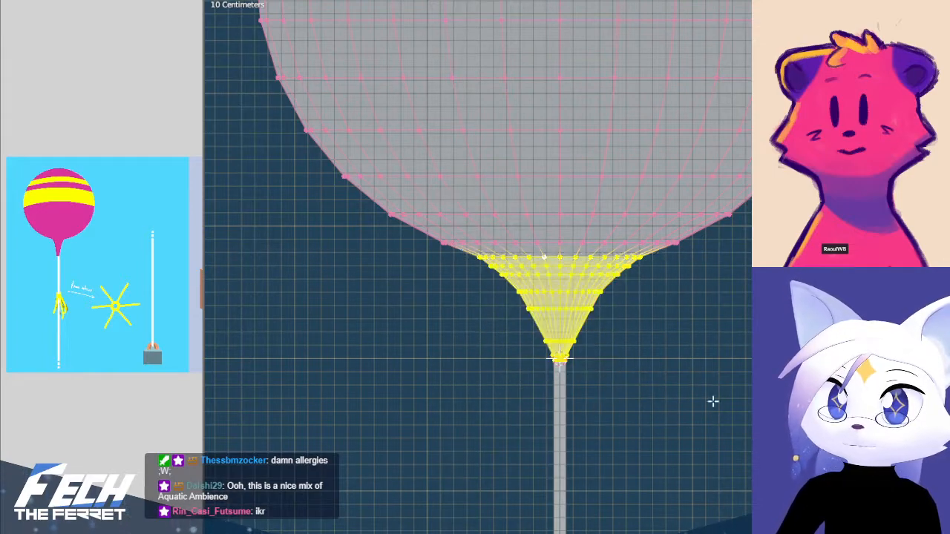
click(711, 1)
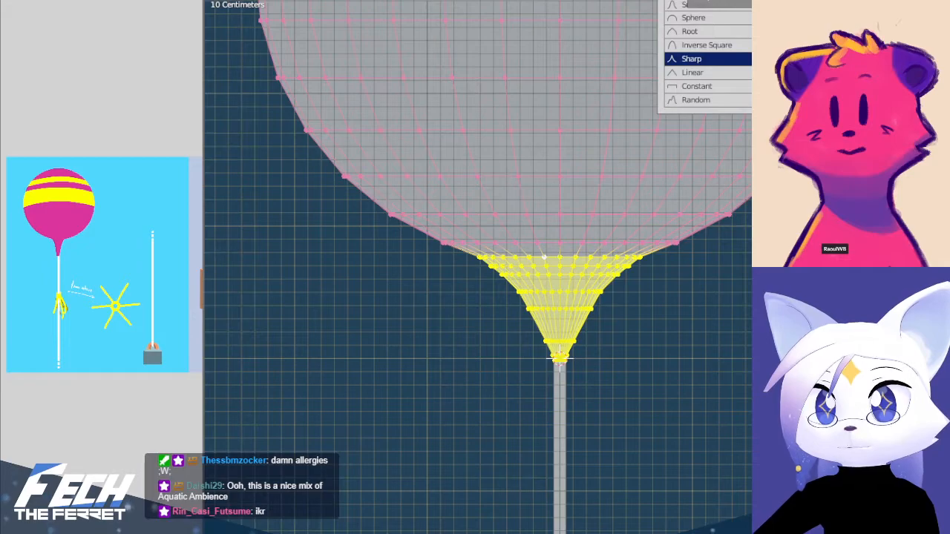
click(696, 362)
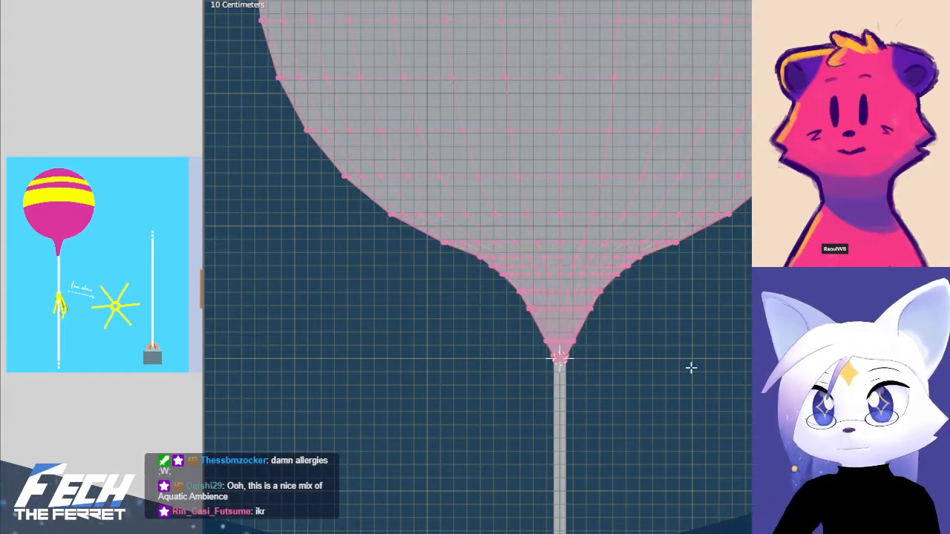
Select the whole neck below the balloon's body and narrow it along X with proportional editing
scroll(633, 359, up, 3)
drag(385, 235, 735, 499)
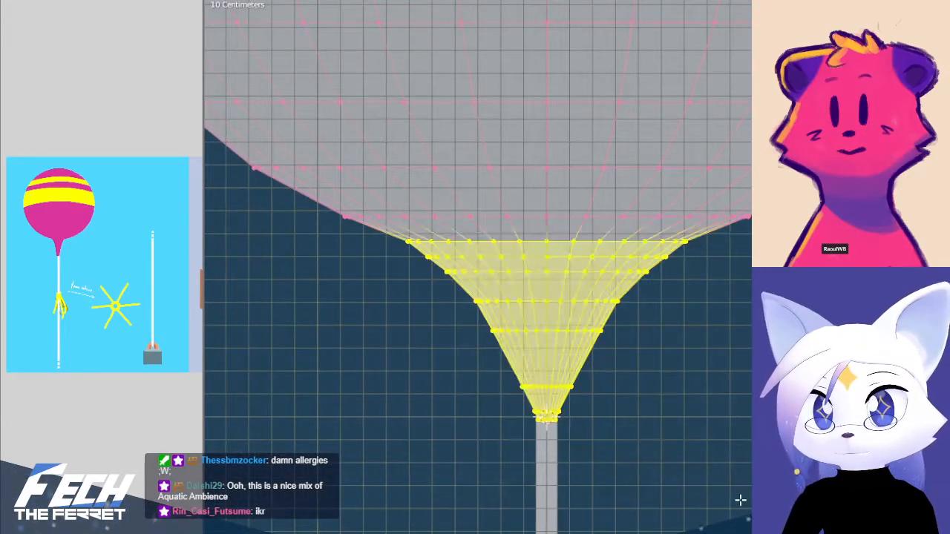
scroll(693, 389, down, 3)
key(b)
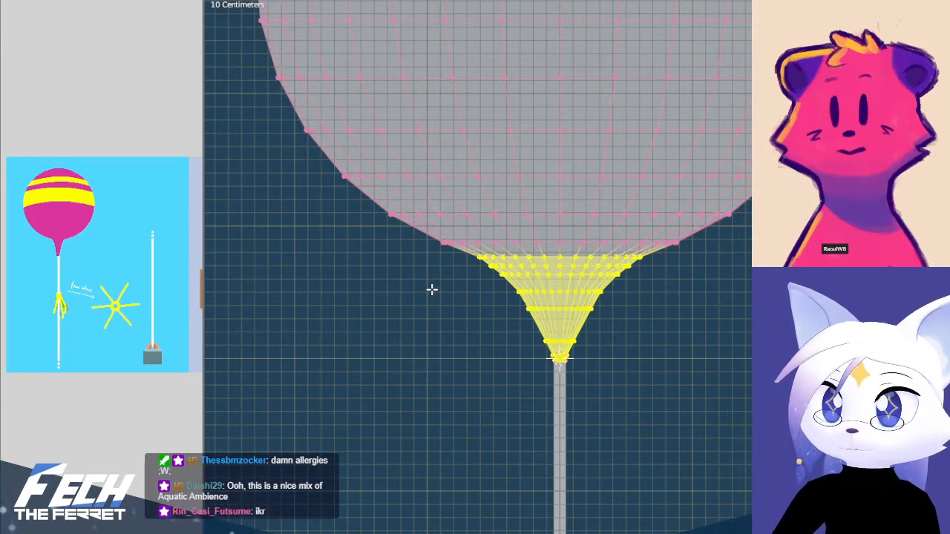
key(s)
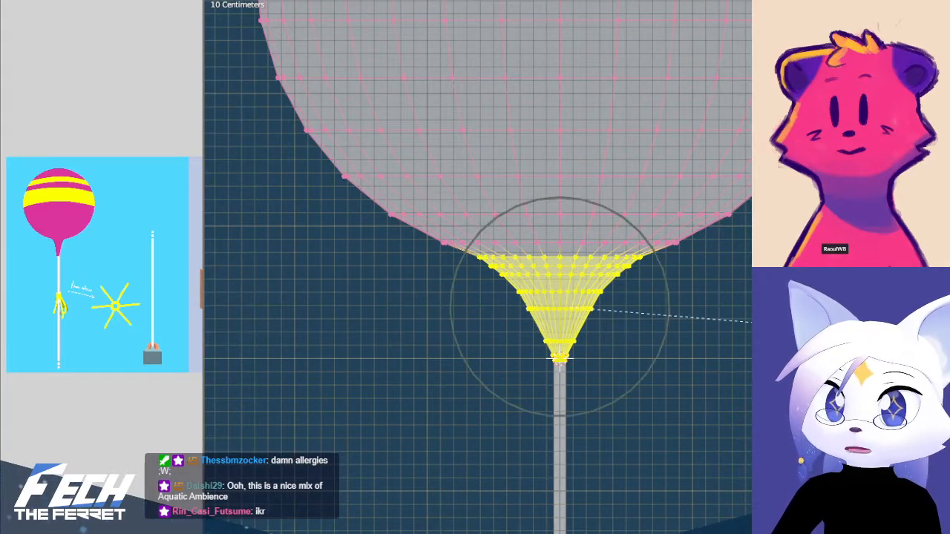
key(x)
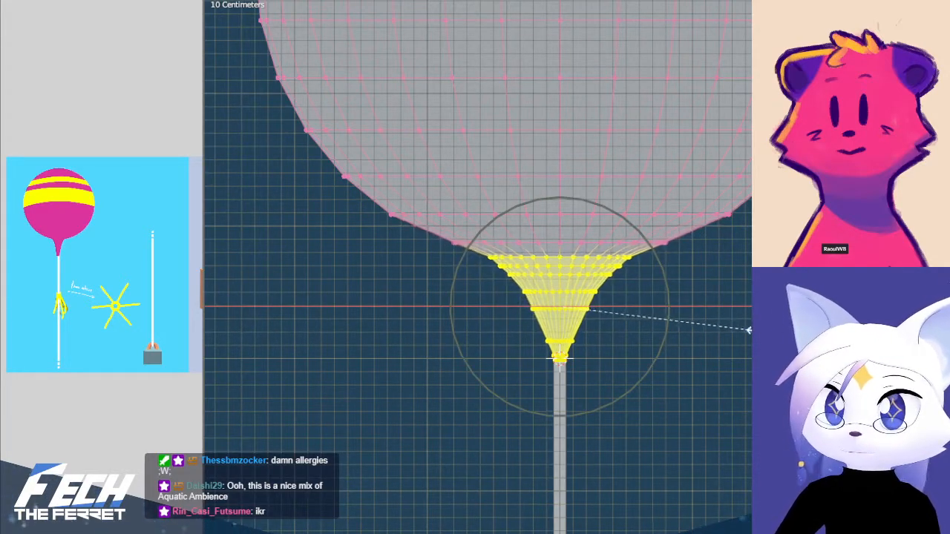
click(678, 331)
Select the lowest rings of the balloon's neck and scale them slightly outward along X with proportional editing
scroll(639, 399, up, 3)
shift+middle_drag(592, 470, 609, 451)
key(alt+a)
key(b)
drag(483, 454, 661, 529)
key(b)
drag(479, 421, 686, 500)
key(shift+s)
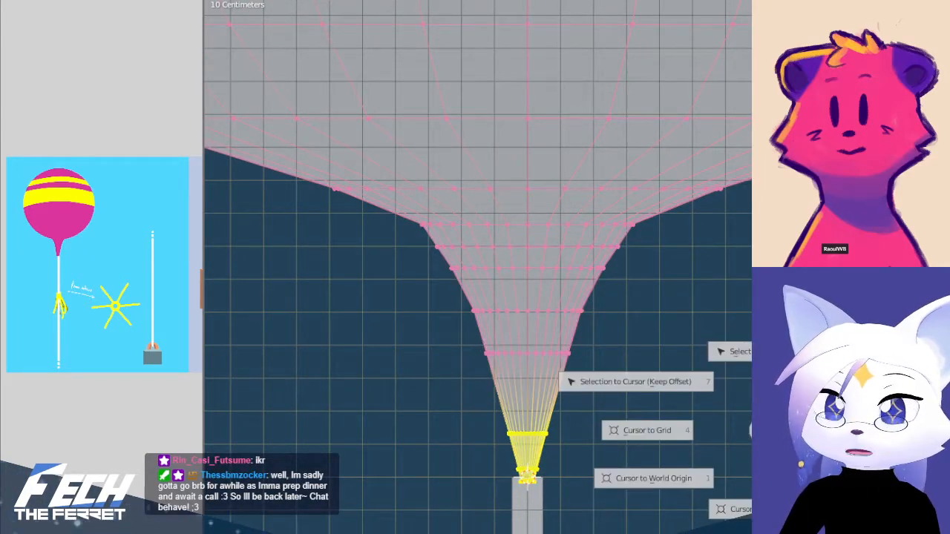
click(436, 314)
key(s)
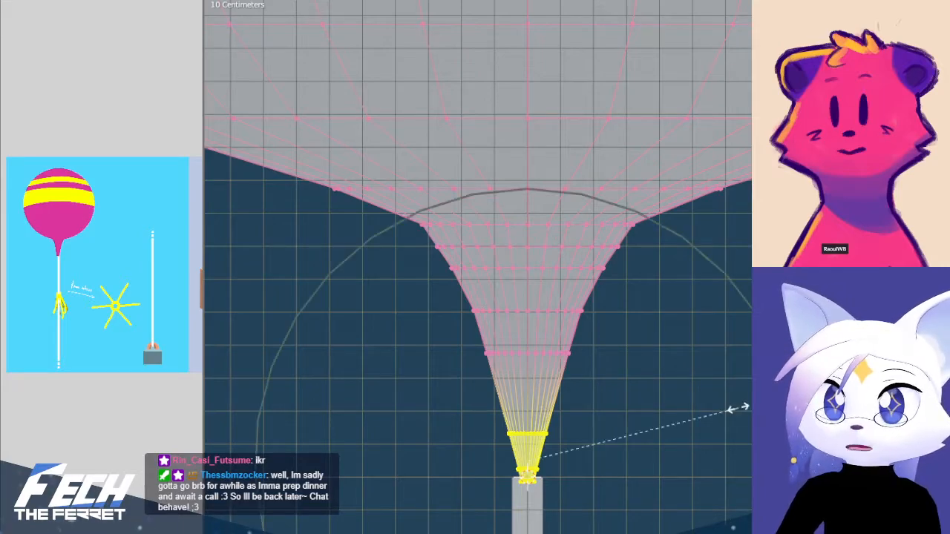
key(x)
scroll(738, 408, up, 3)
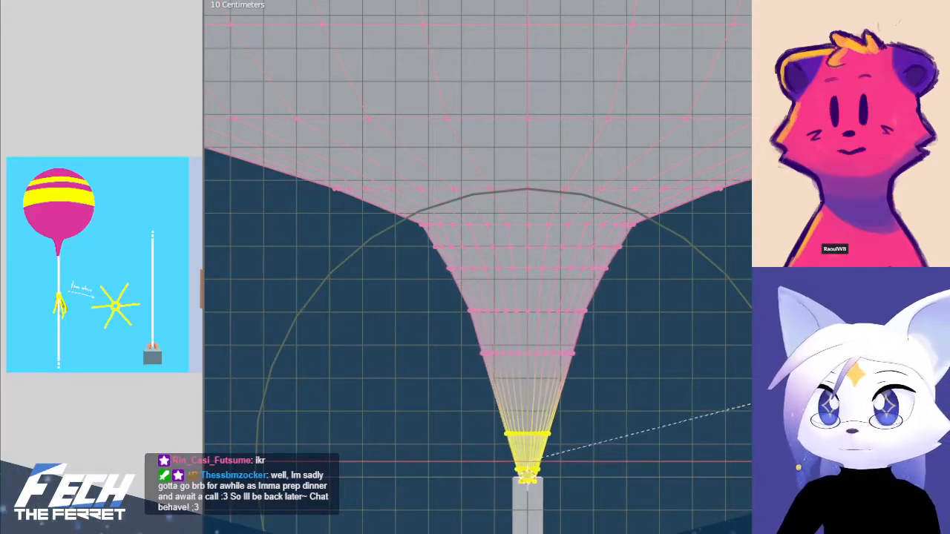
scroll(750, 406, up, 3)
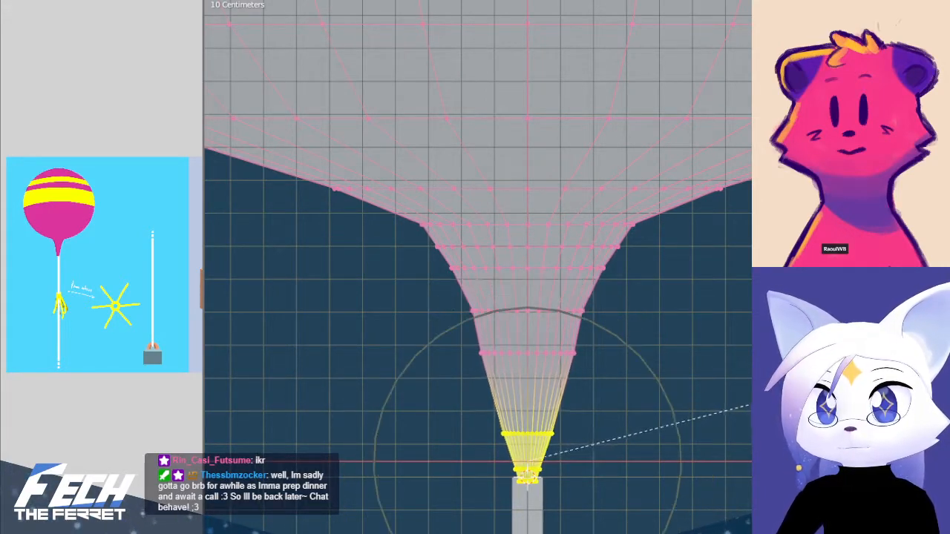
click(741, 423)
Delete the bottommost ring of vertices where the neck enters the string
click(664, 503)
shift+middle_drag(664, 503, 632, 346)
scroll(520, 319, up, 4)
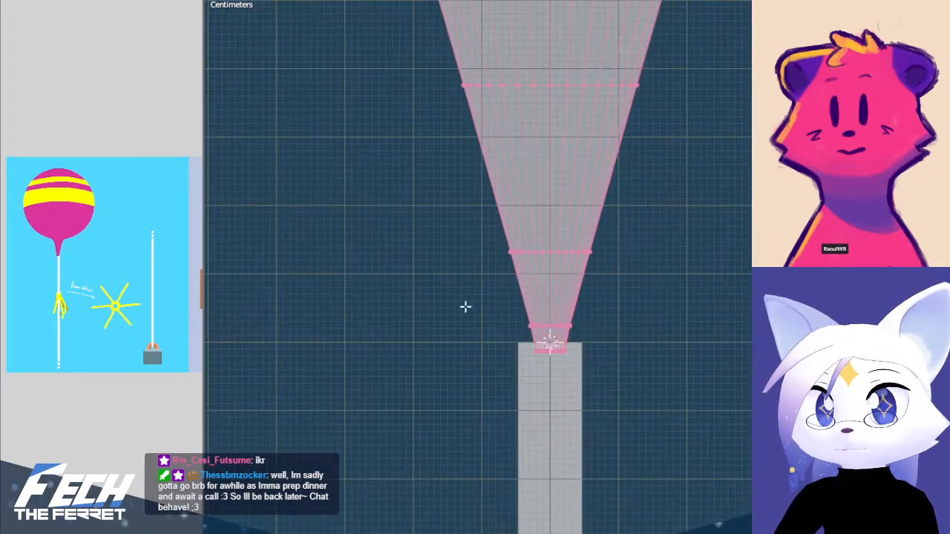
drag(488, 349, 667, 401)
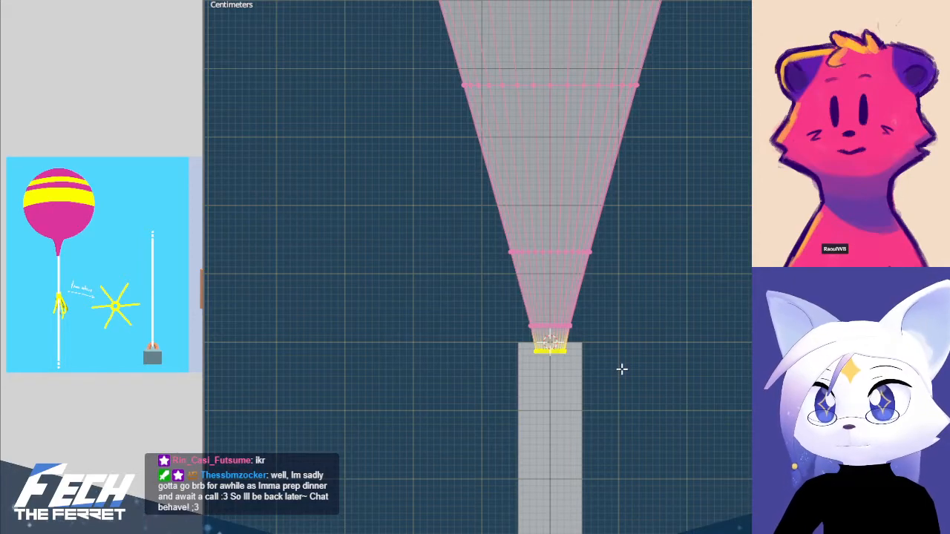
key(x)
click(622, 369)
Move the neck's remaining bottom ring down along Z to just inside the string's top, without moving the rings above
drag(477, 314, 679, 401)
click(636, 392)
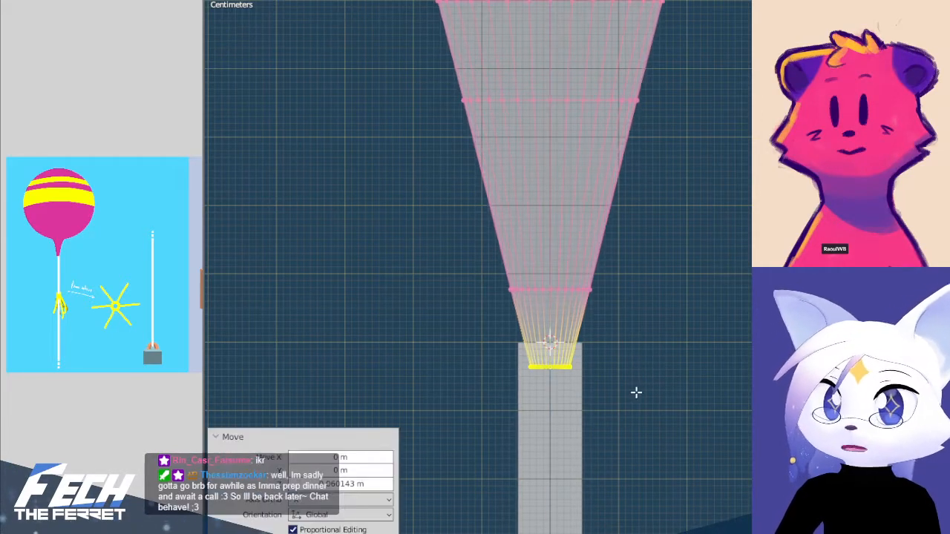
key(ctrl+z)
key(g)
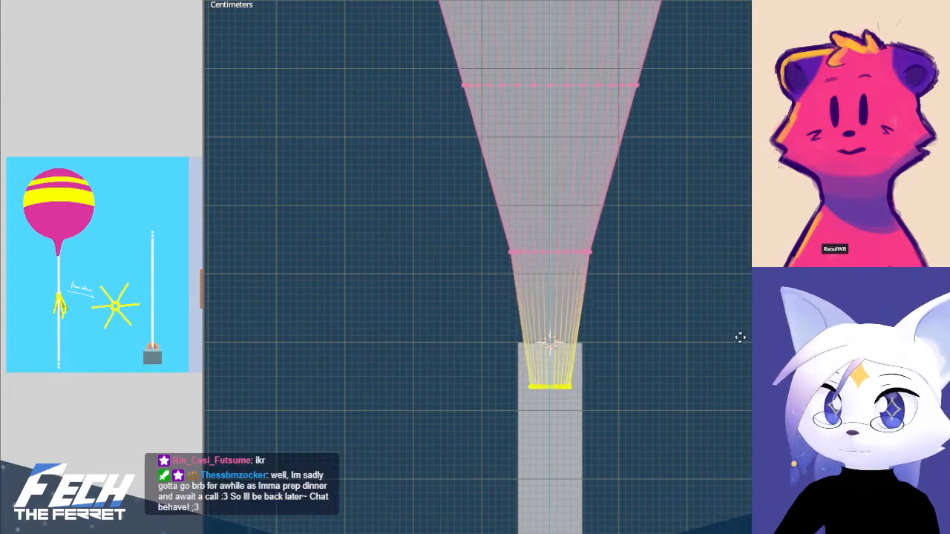
click(745, 297)
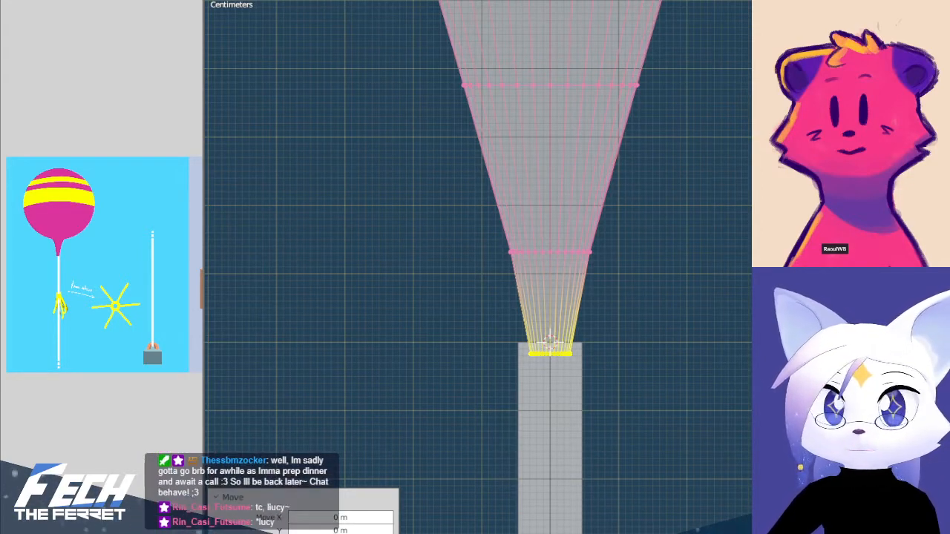
Select the edge loop on the balloon's lower body just above the neck's flare and scale it slightly inward
scroll(687, 283, down, 8)
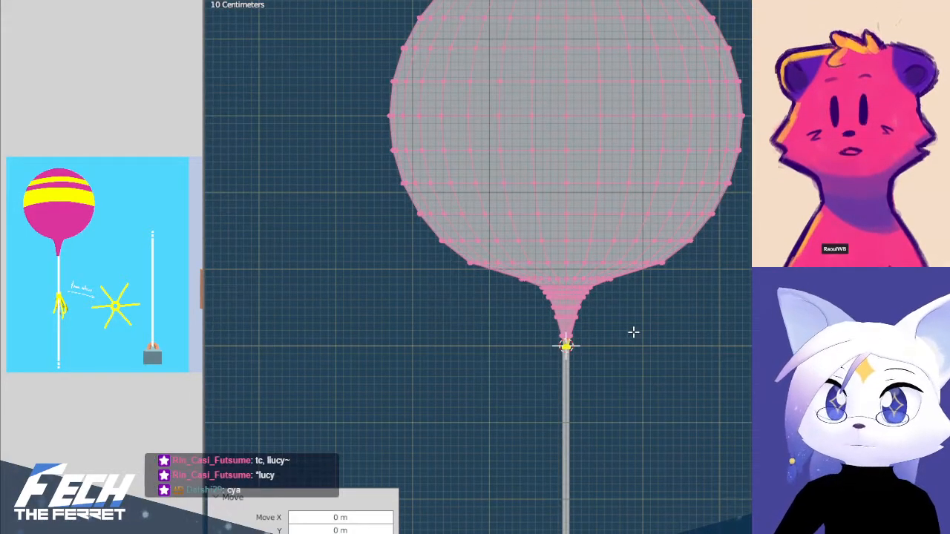
alt+click(602, 262)
key(s)
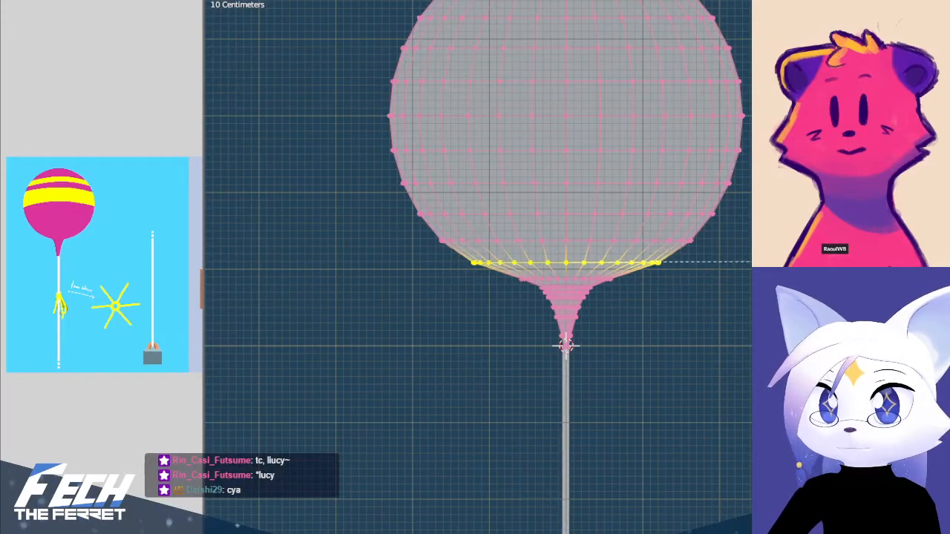
click(754, 263)
click(679, 362)
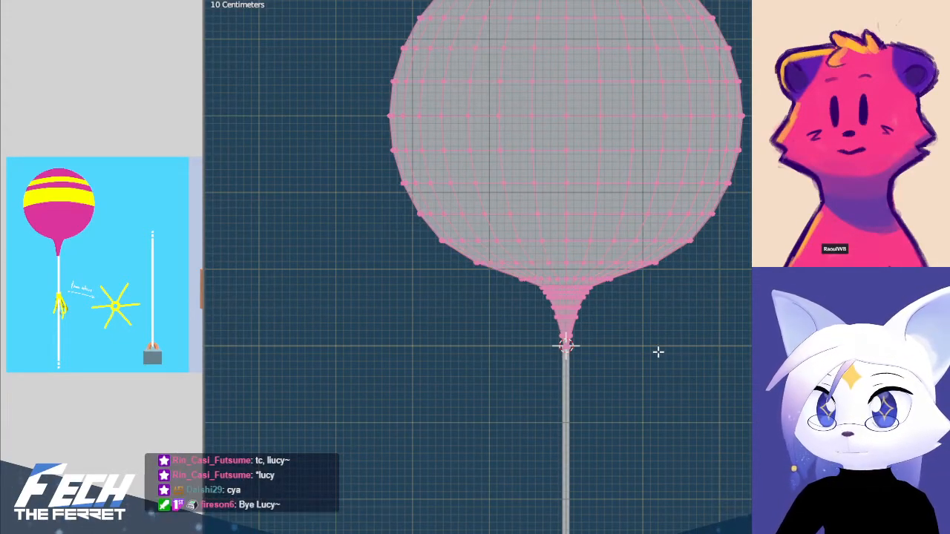
Widen the neck's bottom ring to match the width of the string
scroll(658, 352, up, 6)
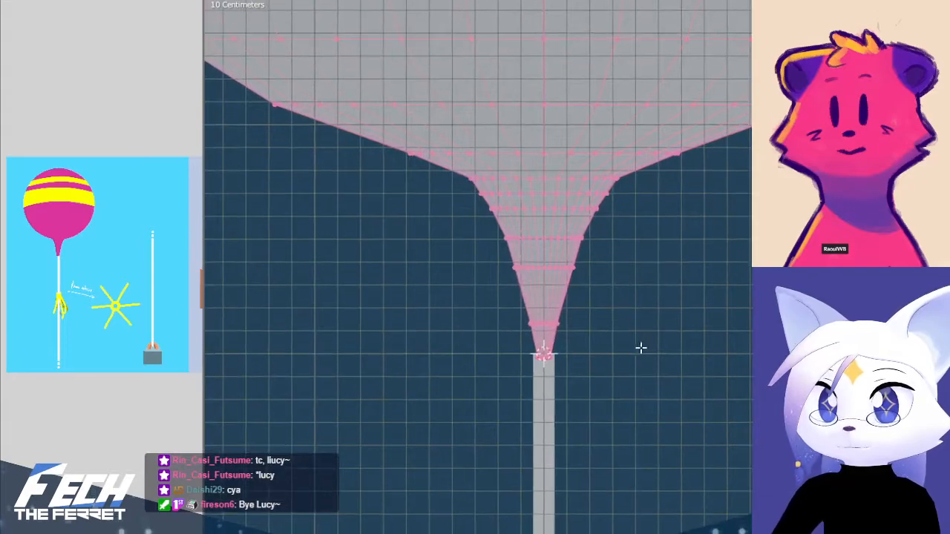
scroll(592, 390, up, 4)
drag(420, 423, 615, 484)
key(s)
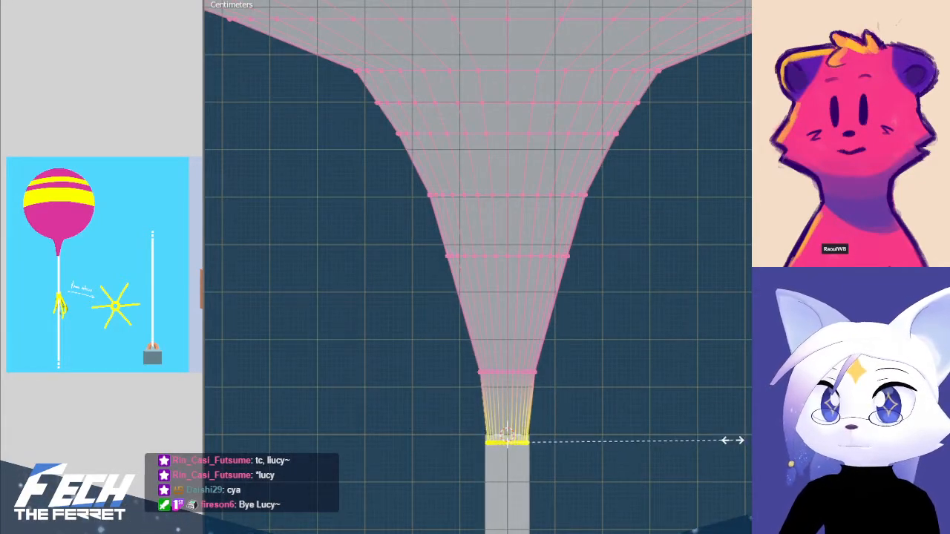
click(738, 440)
Leave mesh editing and examine the balloon's silhouette and its joint with the string in front view
key(Tab)
scroll(662, 386, up, 3)
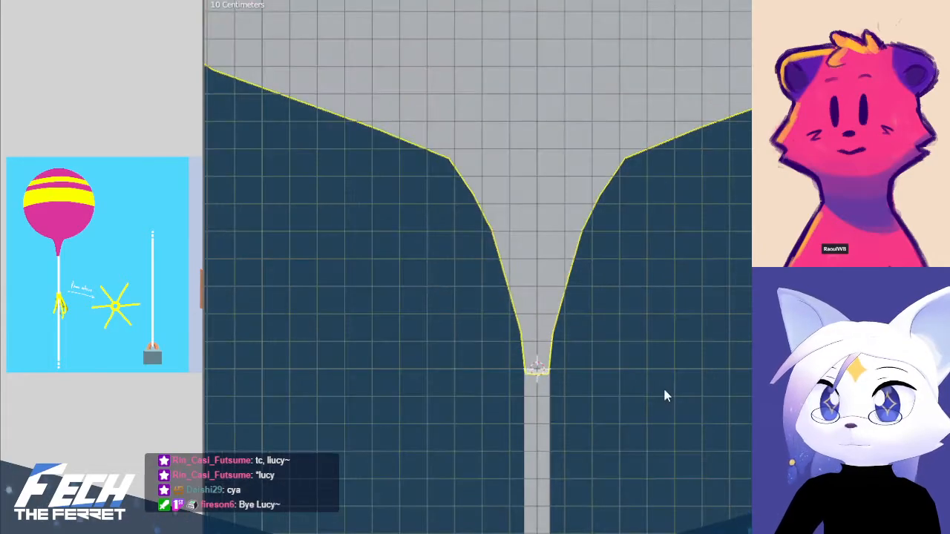
click(681, 380)
scroll(682, 368, down, 7)
mouse_move(683, 364)
middle_down()
mouse_move(599, 377)
mouse_move(696, 371)
middle_up()
key(KP_1)
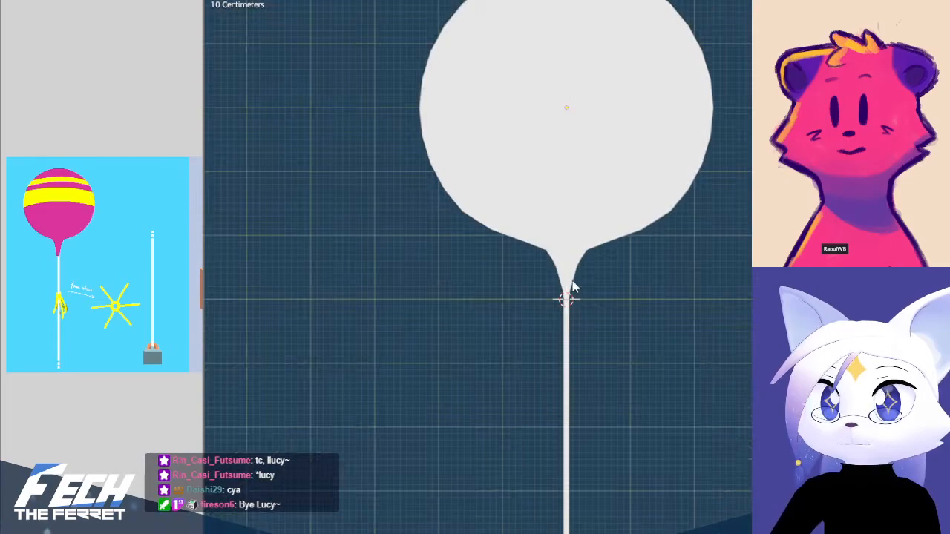
scroll(601, 322, up, 5)
Select the neck's rings between its top and bottom loops and apply Smooth Vertices with smoothing 1.000
key(Tab)
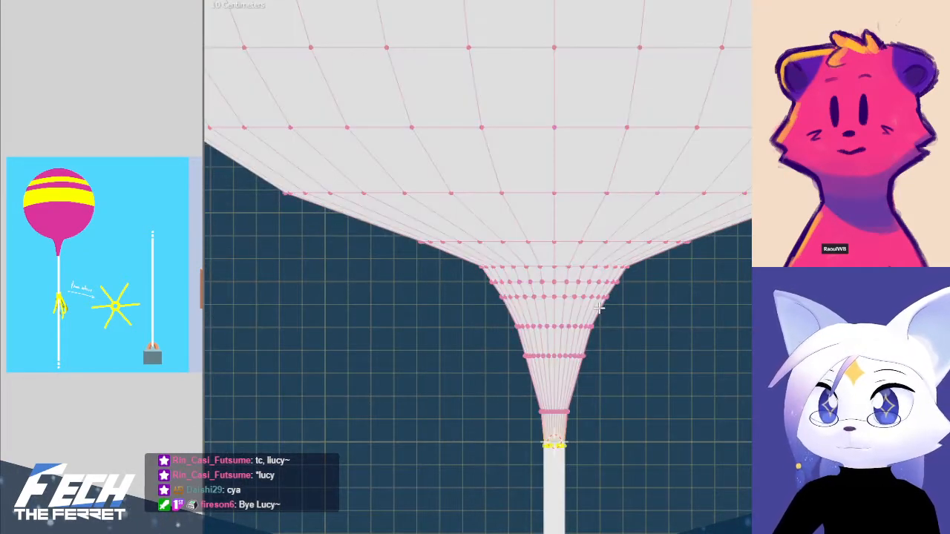
key(alt+z)
key(b)
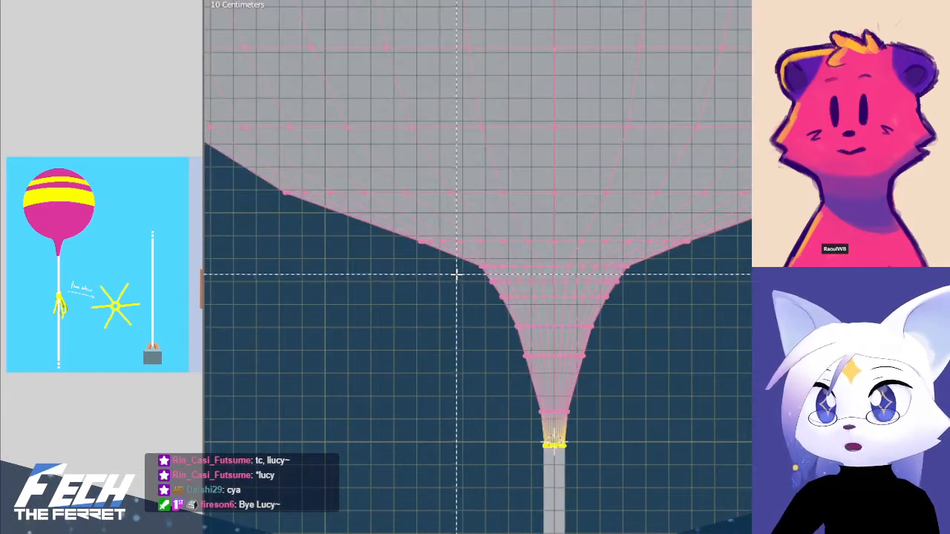
drag(457, 274, 693, 365)
key(alt+a)
key(b)
drag(461, 276, 690, 435)
key(b)
drag(424, 253, 700, 355)
key(ctrl+f)
key(Escape)
drag(440, 260, 699, 276)
key(ctrl+f)
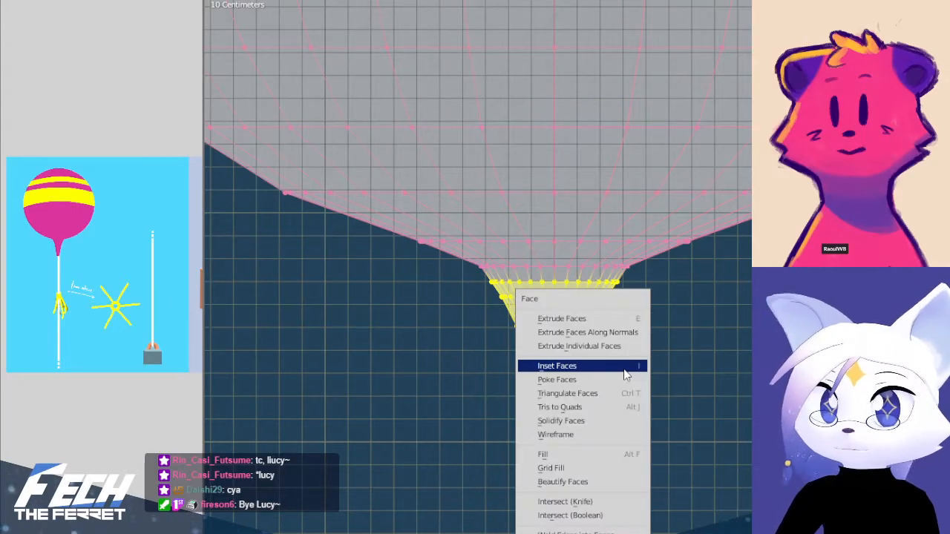
key(Escape)
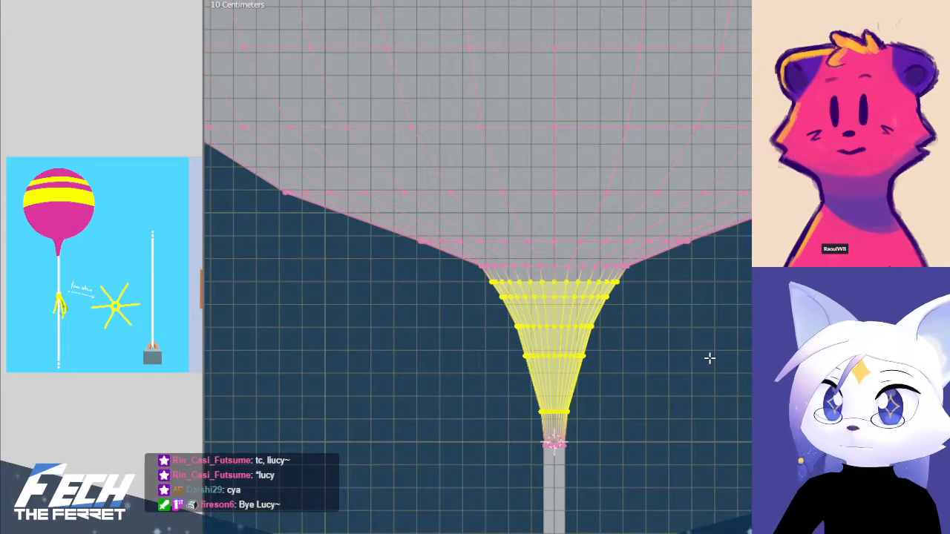
key(ctrl+v)
click(677, 490)
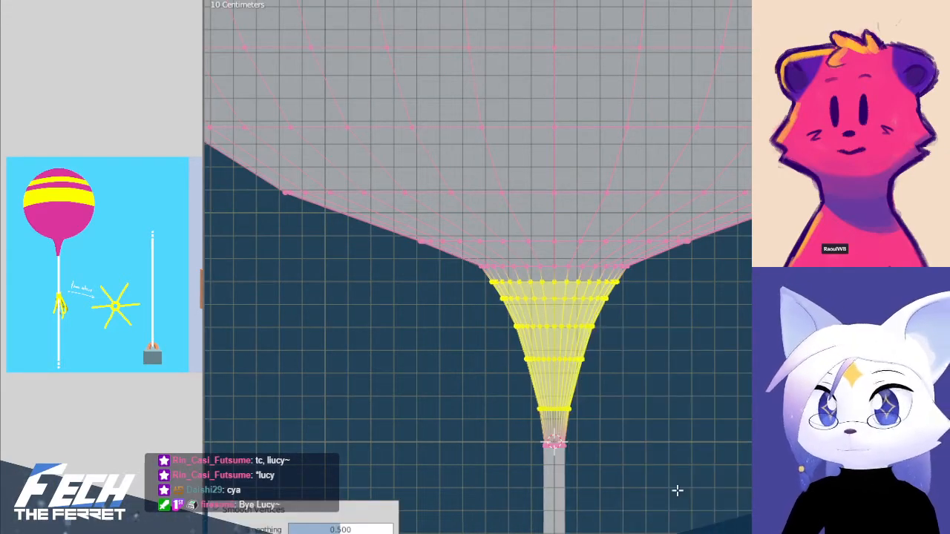
drag(374, 529, 427, 529)
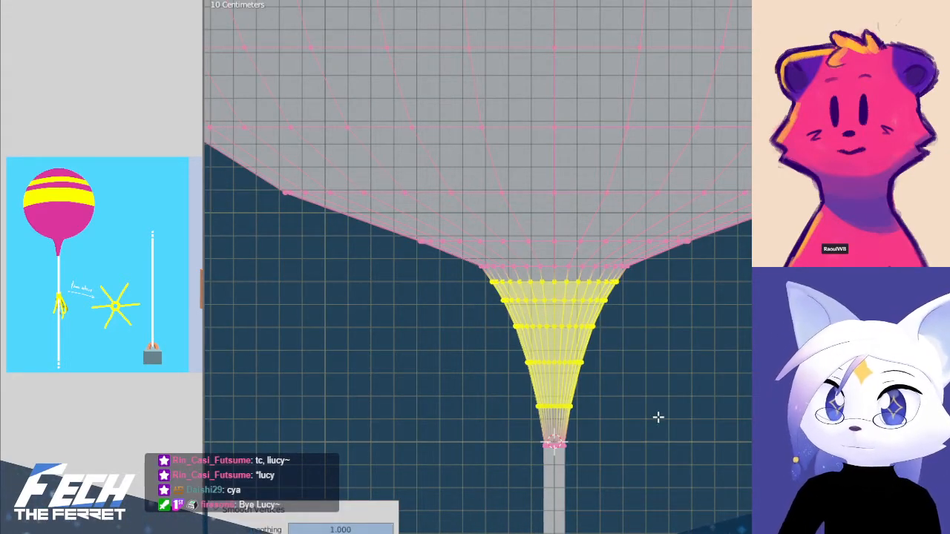
Select the edge loop at the transition from the balloon's body to the neck and smooth its vertices
key(Tab)
scroll(662, 407, down, 3)
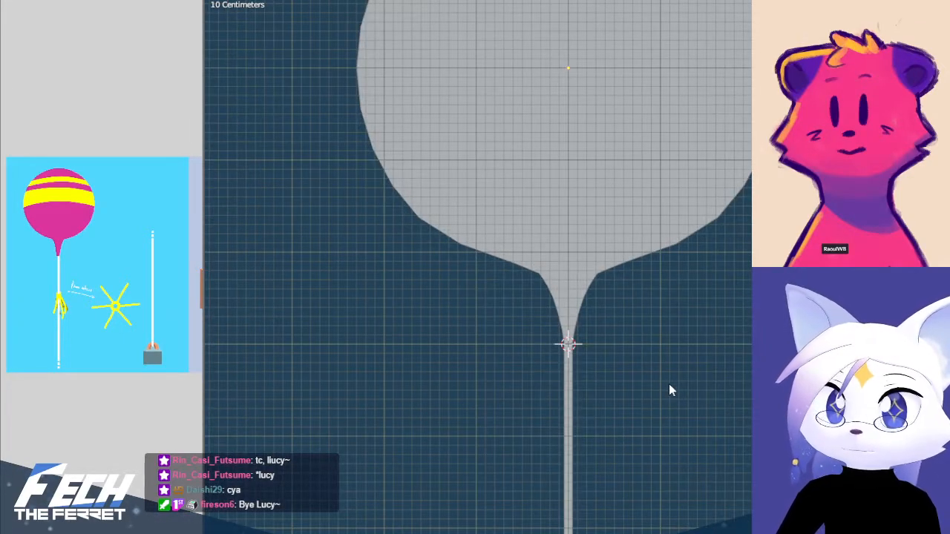
scroll(616, 337, down, 3)
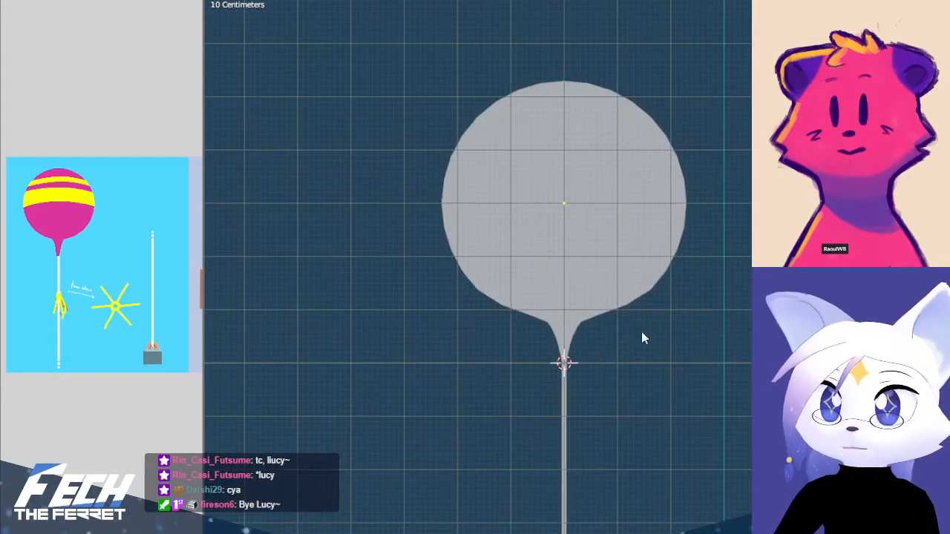
scroll(638, 349, down, 2)
scroll(653, 386, up, 7)
key(Tab)
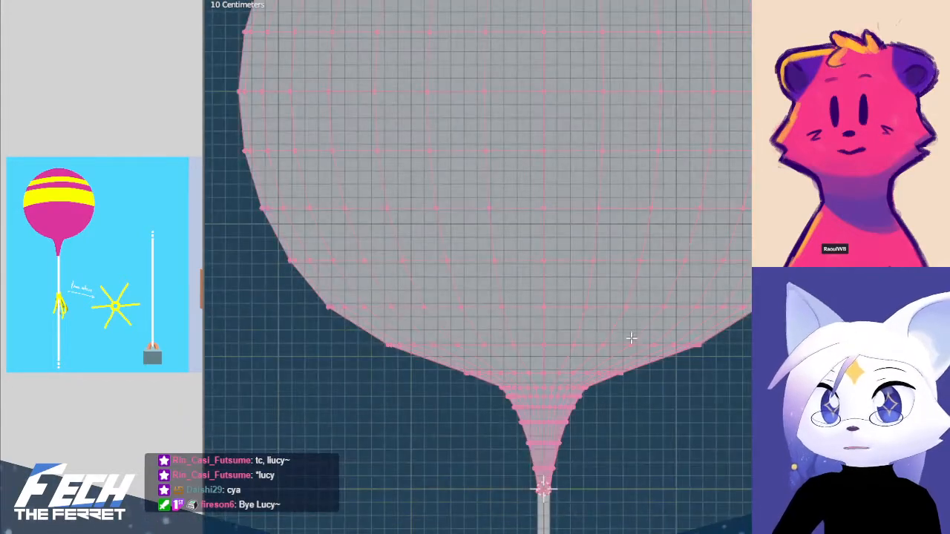
alt+click(568, 370)
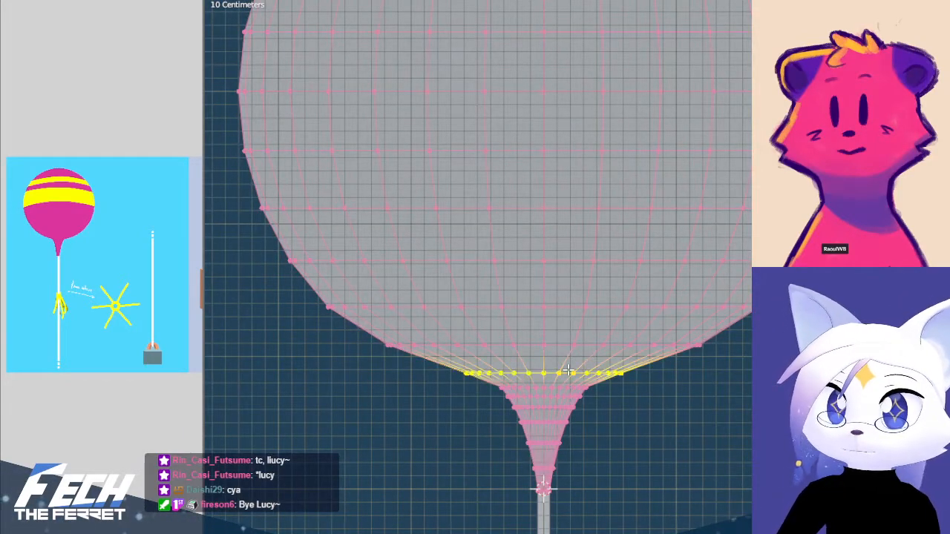
key(ctrl+f)
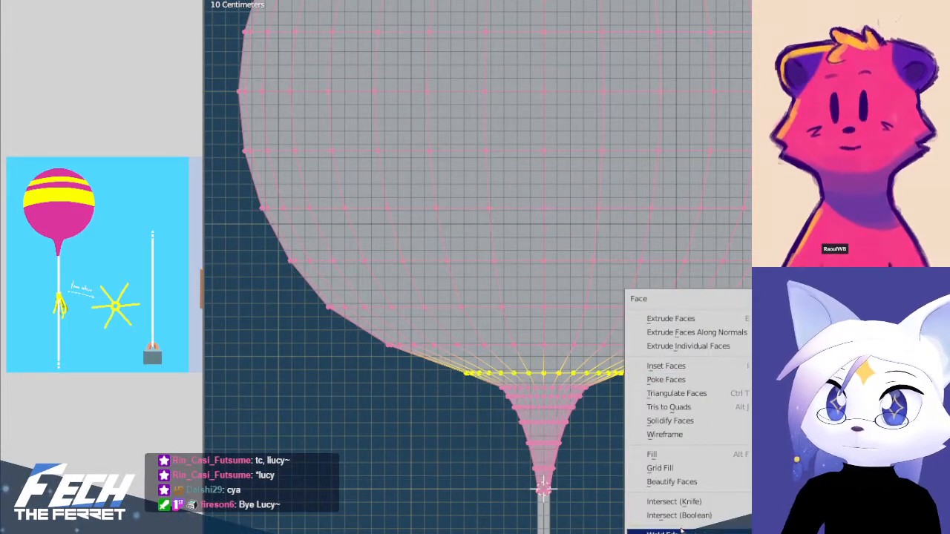
key(Escape)
key(ctrl+v)
click(629, 378)
Examine the smoothed balloon's overall silhouette against the concept art
key(Tab)
scroll(750, 420, down, 2)
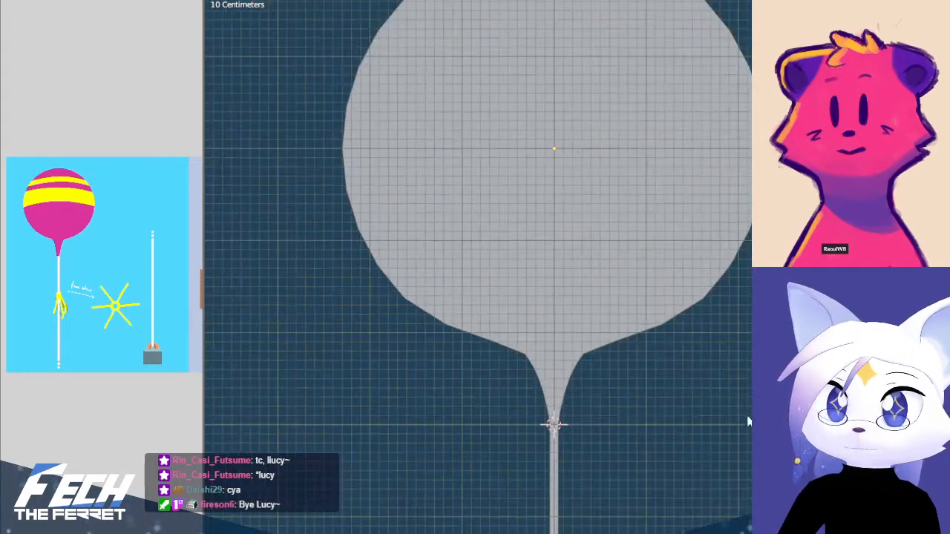
scroll(750, 420, down, 4)
shift+middle_drag(648, 320, 640, 342)
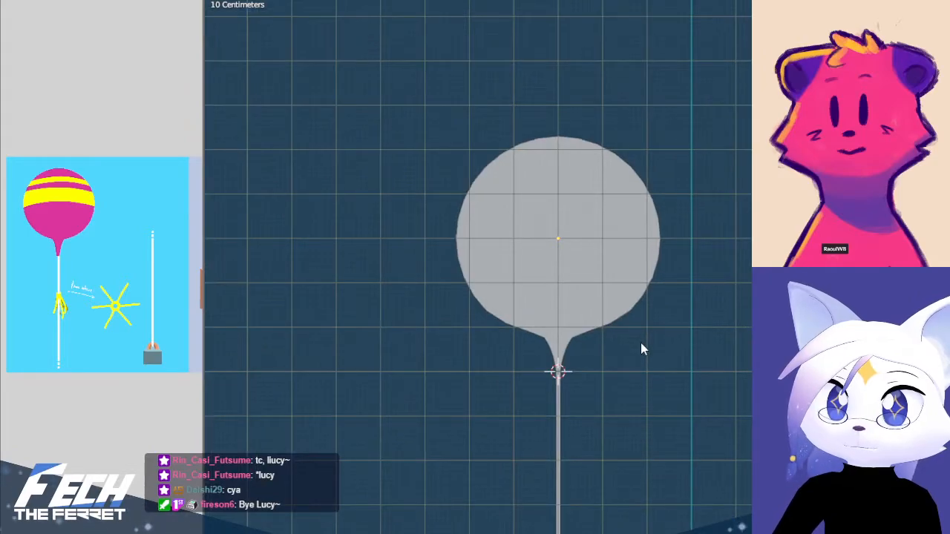
key(Tab)
scroll(621, 332, up, 1)
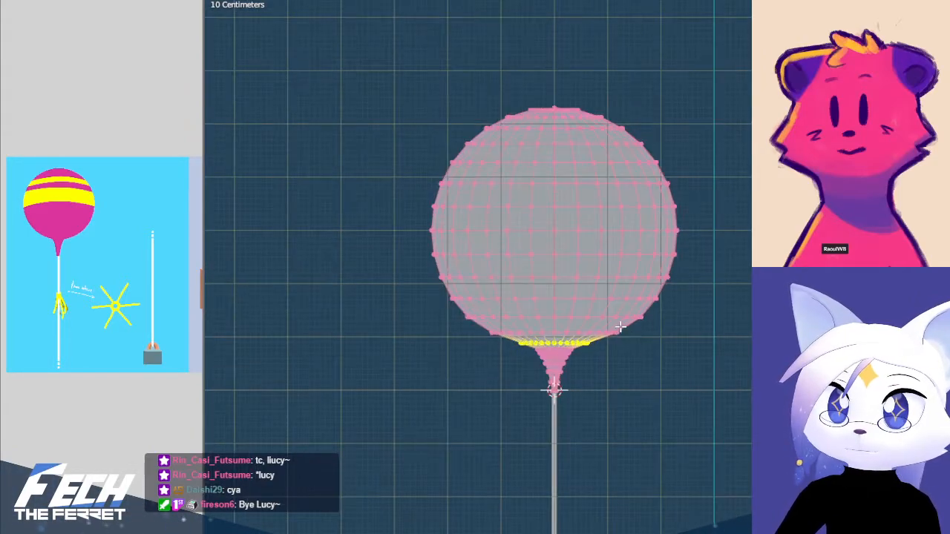
key(Tab)
scroll(705, 356, down, 5)
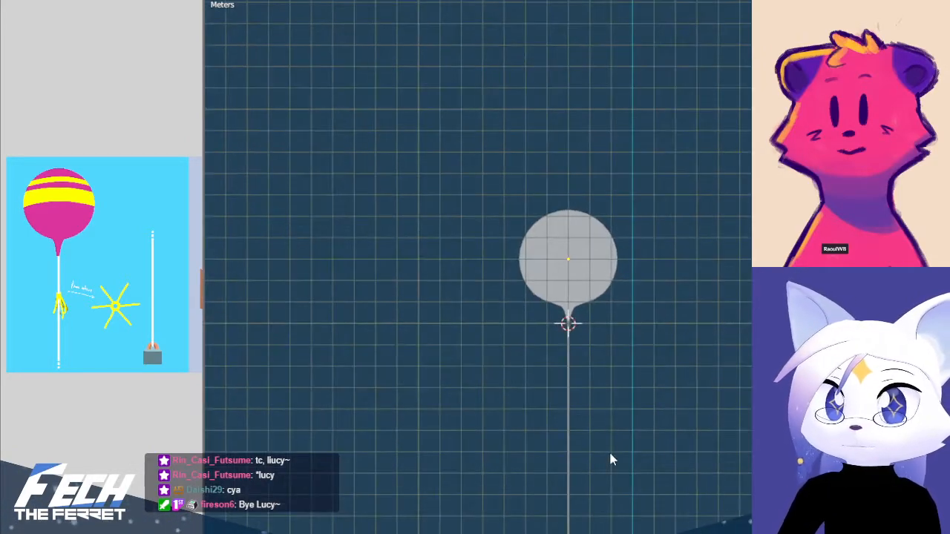
Try to move the whole neck, including its transition loop, down along Z away from the balloon's body
scroll(583, 355, up, 6)
key(Tab)
key(b)
mouse_move(406, 388)
mouse_down()
mouse_move(437, 424)
mouse_move(468, 412)
mouse_move(512, 424)
mouse_up()
click(432, 416)
key(b)
click(706, 469)
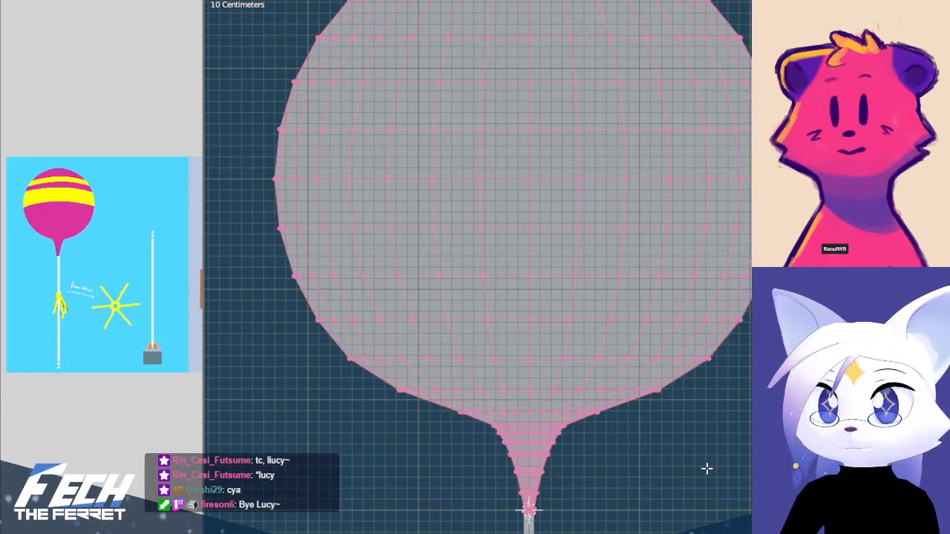
key(b)
drag(433, 405, 653, 529)
key(g)
key(z)
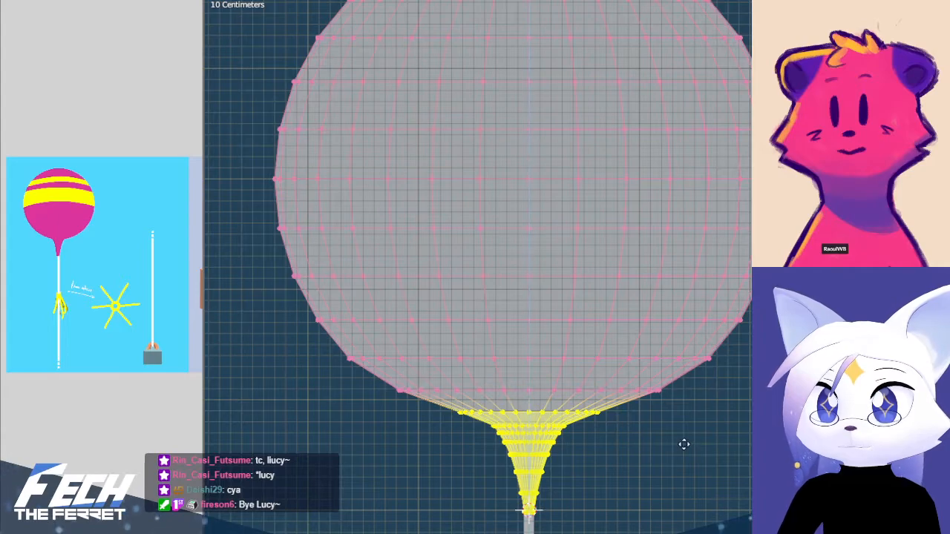
click(684, 451)
key(Tab)
scroll(745, 450, down, 4)
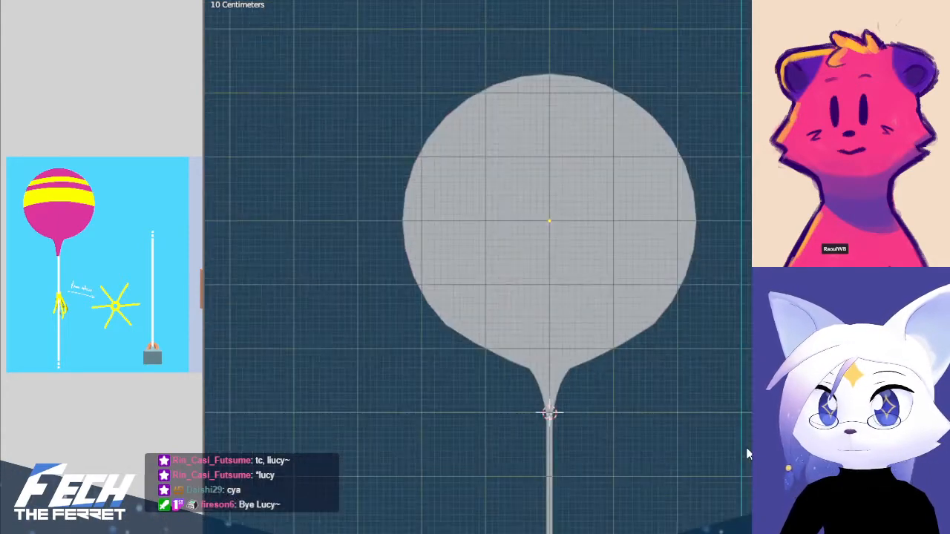
key(Tab)
key(alt+a)
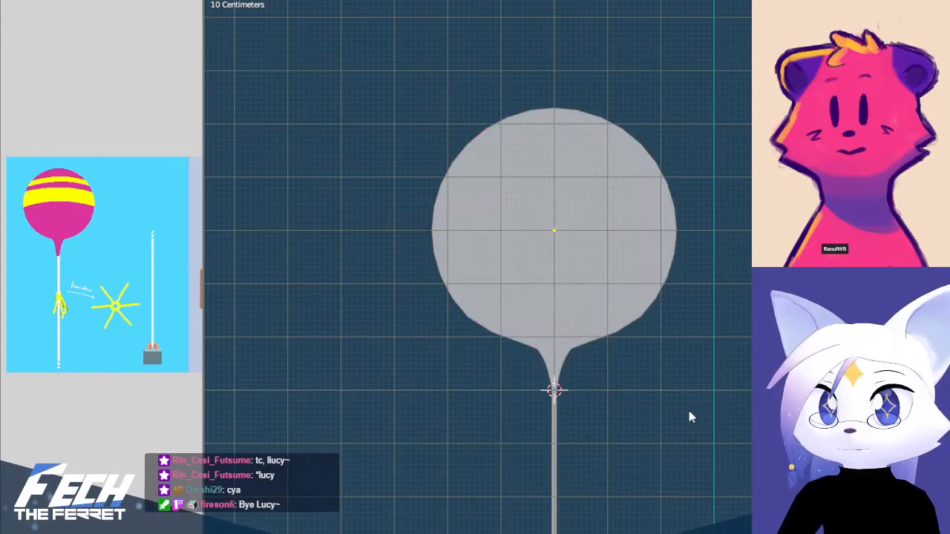
Undo the neck move back to the state where the body-to-neck transition loop is selected
key(ctrl+z)
key(ctrl+z)
key(ctrl+z)
key(ctrl+z)
key(ctrl+z)
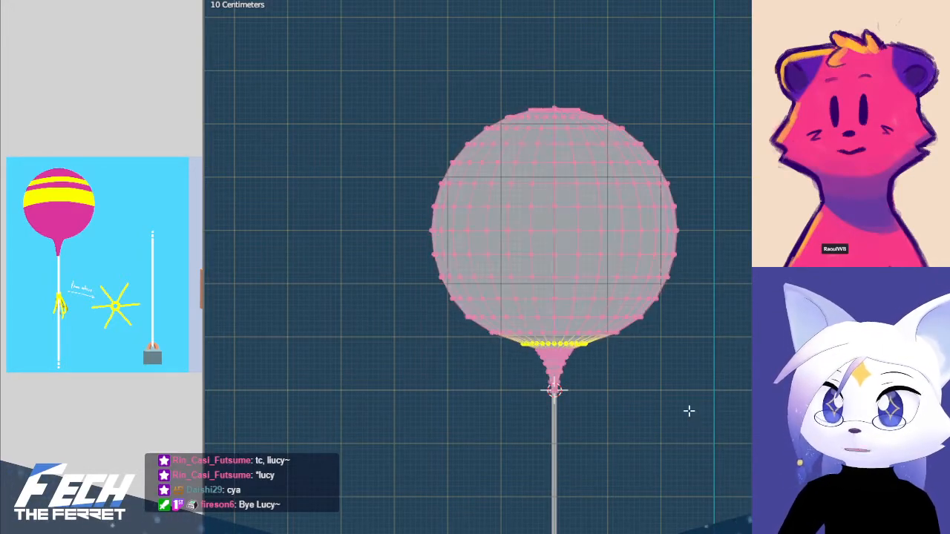
key(ctrl+z)
key(ctrl+z)
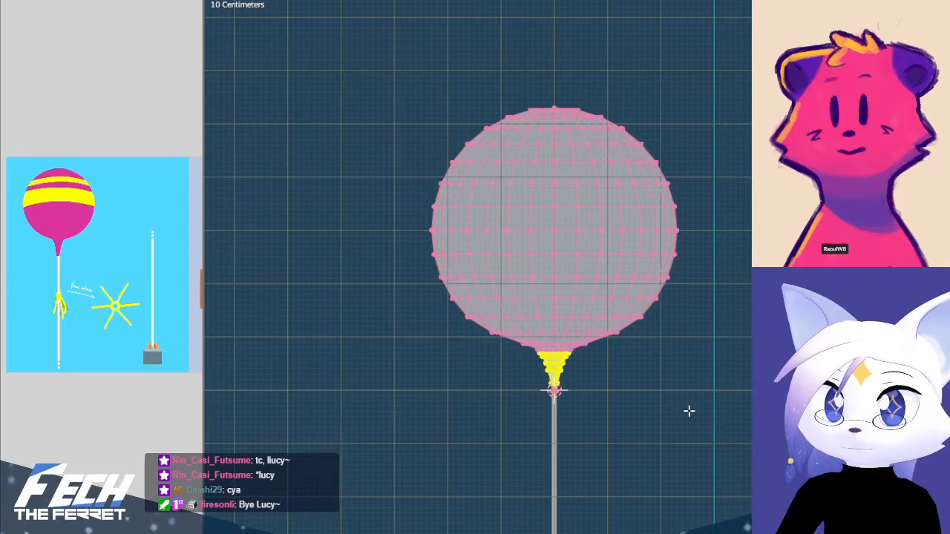
key(alt+a)
key(ctrl+z)
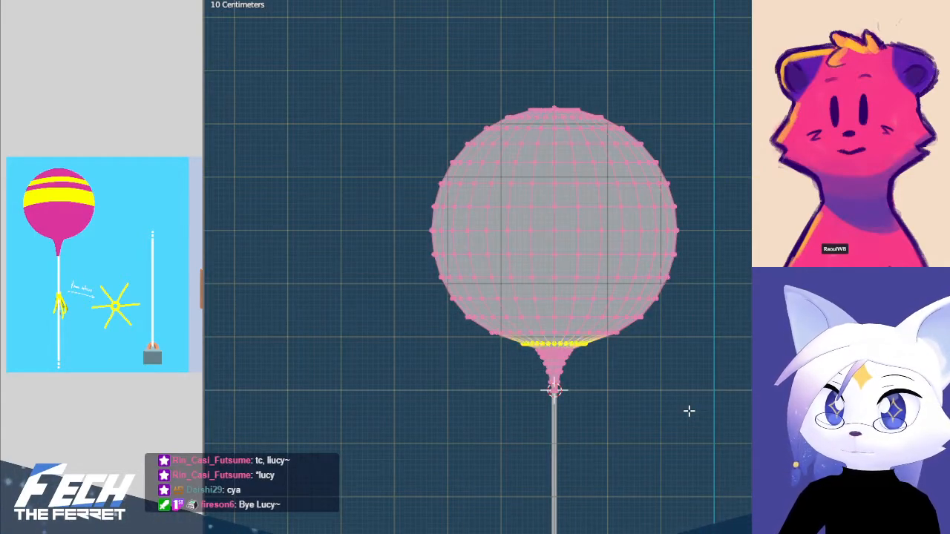
Try to move the neck together with the lowest loops of the balloon's body down along Z
key(alt+a)
key(b)
drag(472, 324, 679, 406)
key(z)
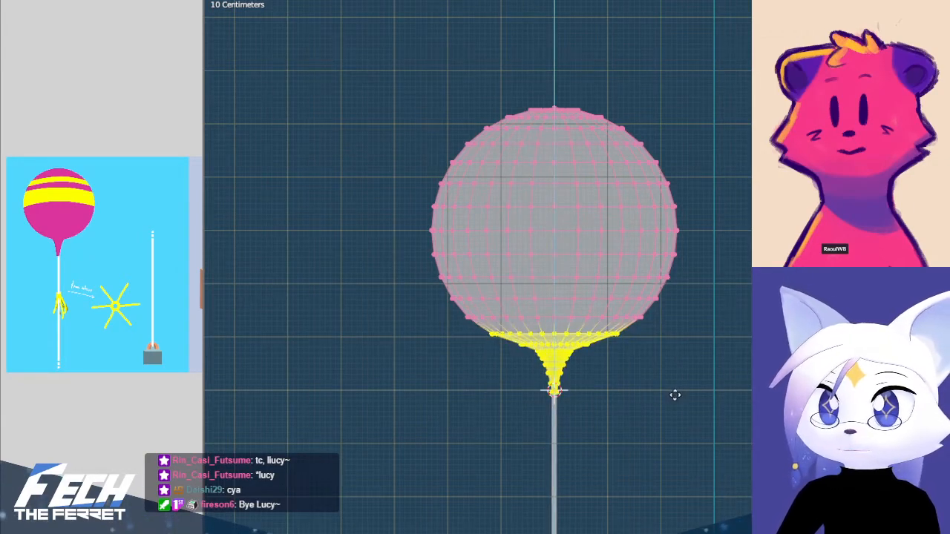
click(675, 395)
drag(493, 339, 662, 435)
key(z)
click(661, 437)
key(Tab)
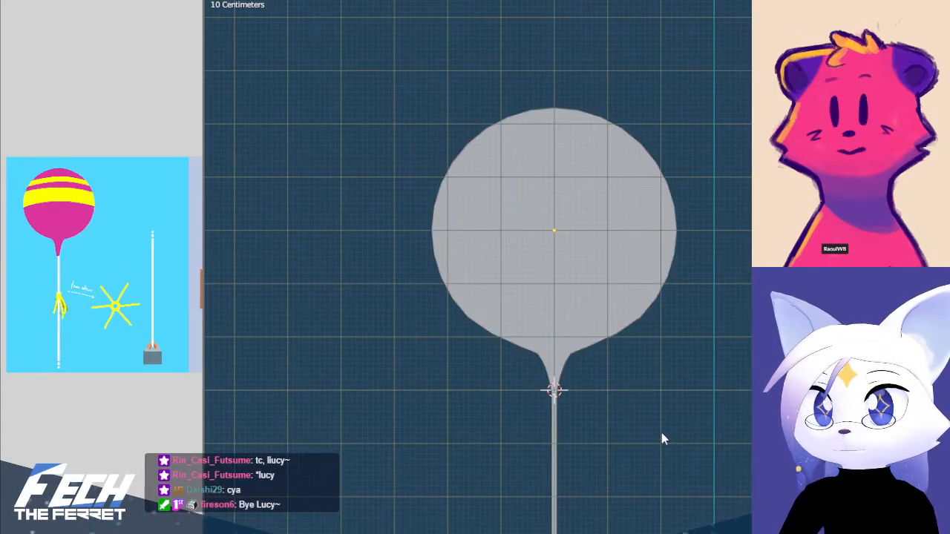
key(Tab)
key(ctrl+KP_Add)
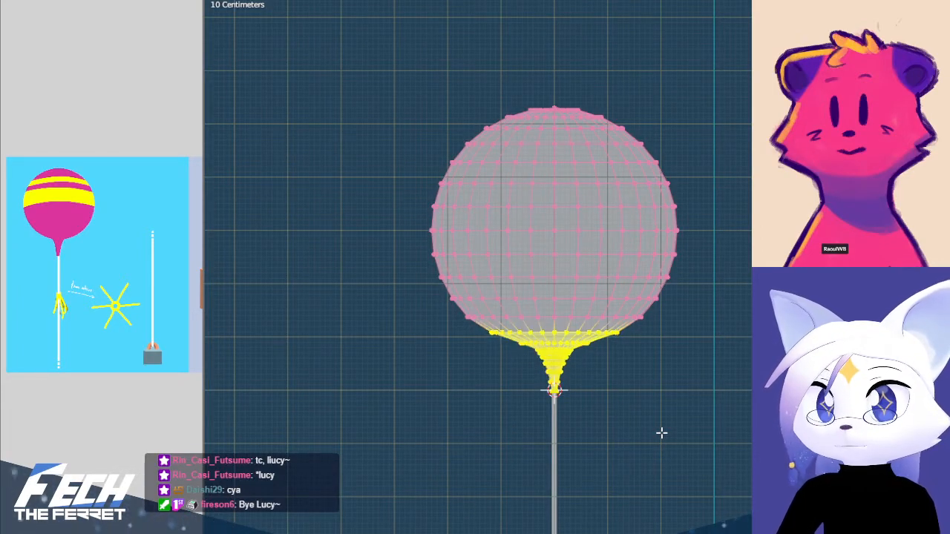
key(Tab)
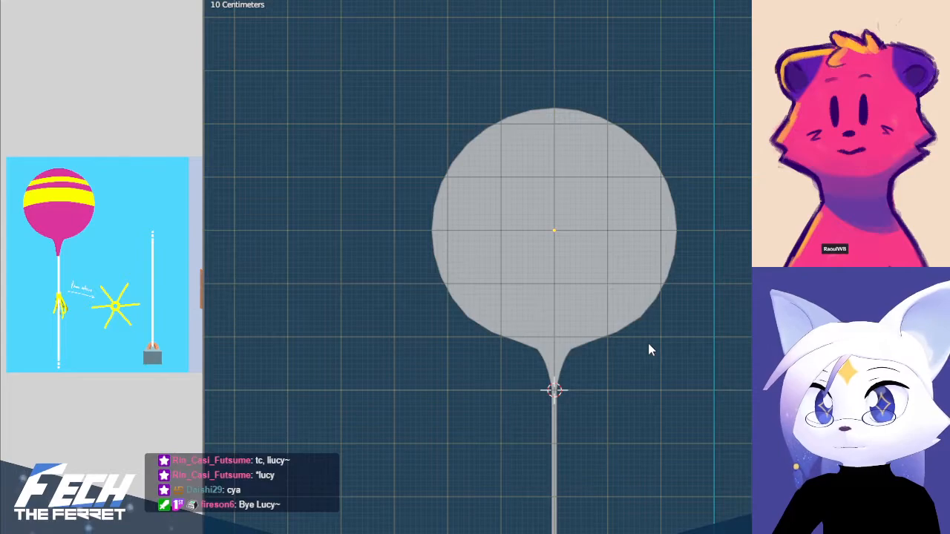
Select the three edge loops of the balloon's body just above the neck and apply Smooth Vertices with smoothing 0.500
key(Tab)
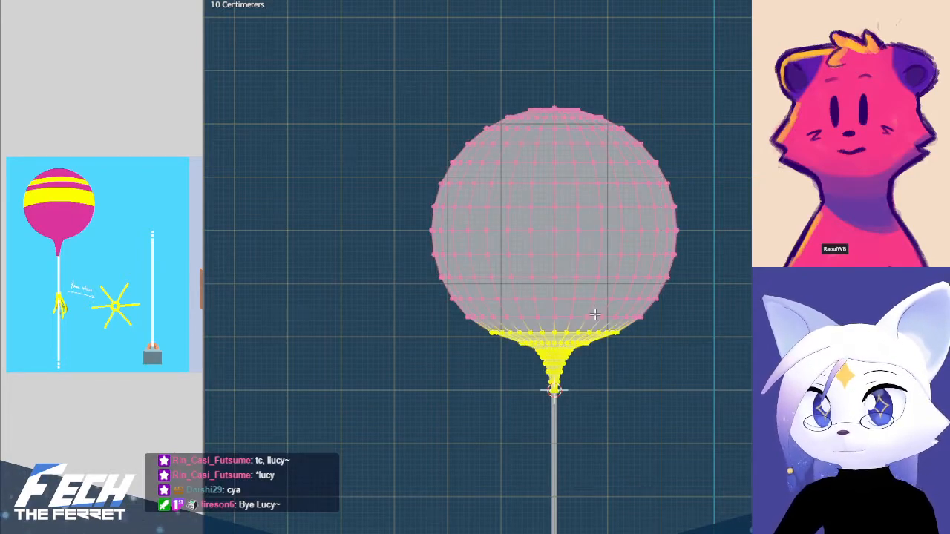
alt+click(596, 317)
alt+shift+click(585, 334)
key(b)
drag(473, 335, 632, 347)
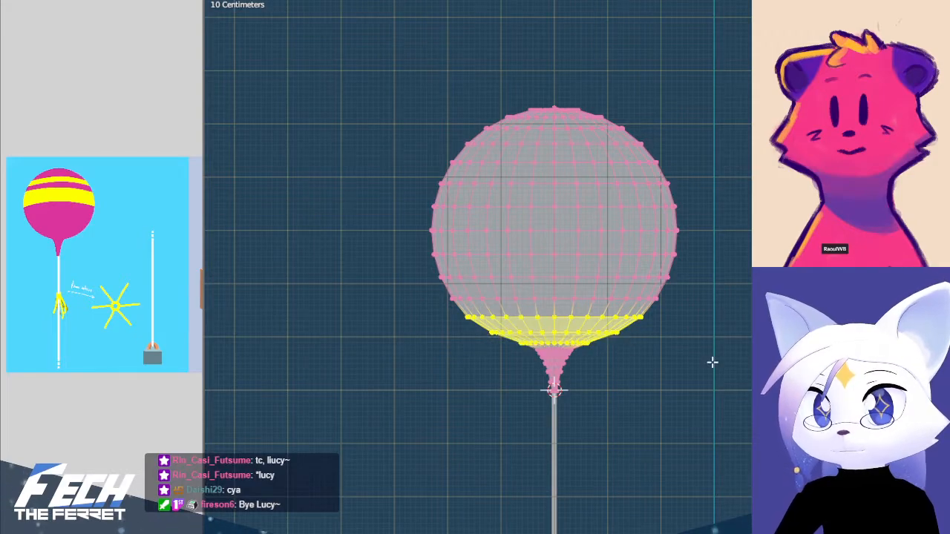
key(ctrl+v)
click(711, 363)
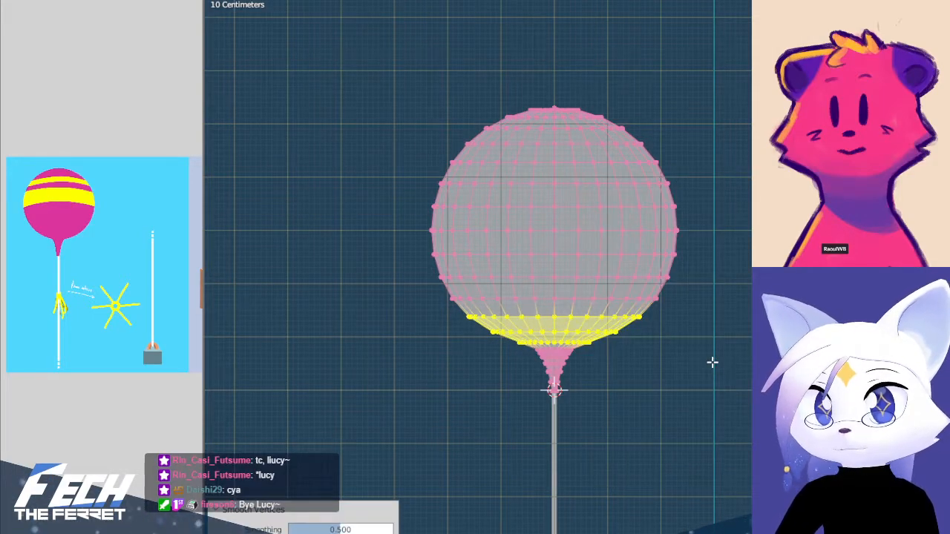
Examine the smoothed base and overall silhouette of the balloon against the concept art
scroll(625, 398, up, 6)
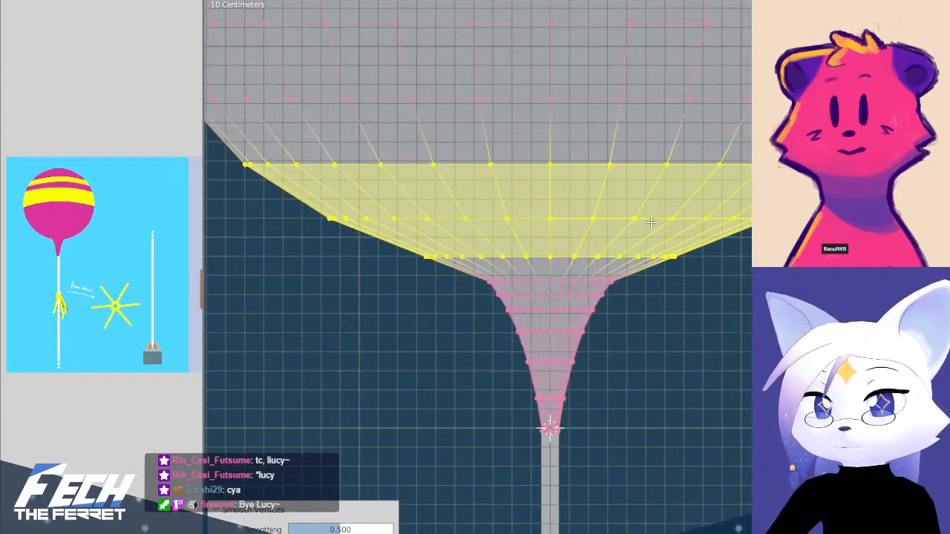
scroll(734, 271, down, 3)
key(Tab)
scroll(741, 272, down, 6)
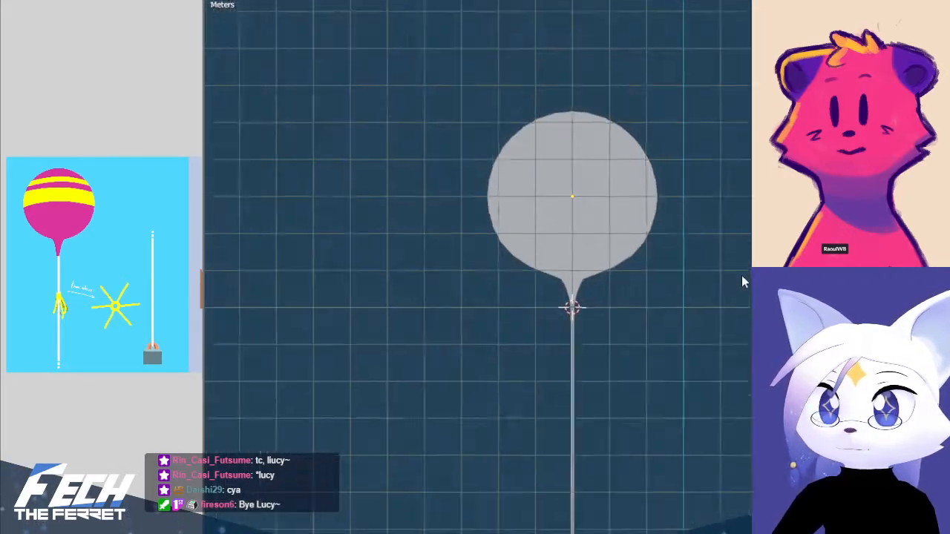
shift+middle_drag(683, 361, 662, 451)
shift+middle_drag(611, 377, 608, 270)
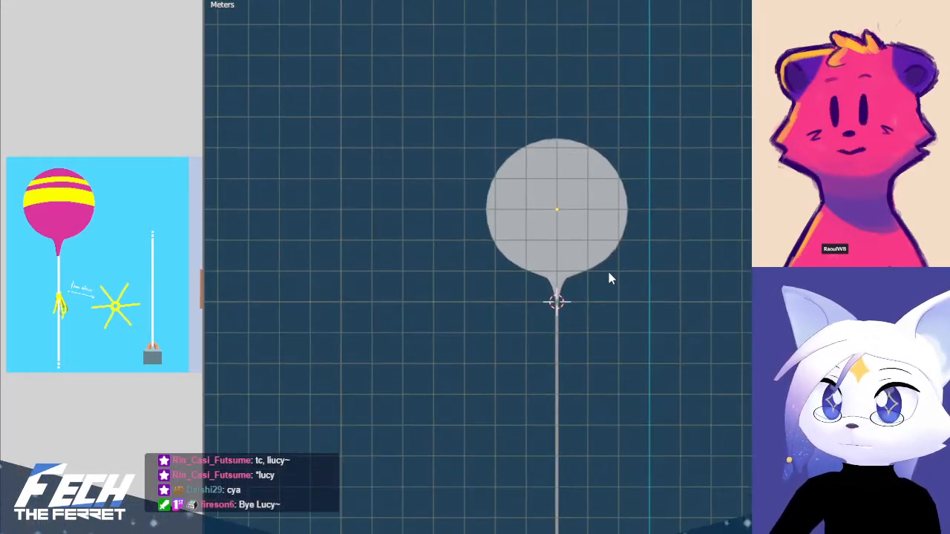
scroll(608, 270, up, 3)
key(Tab)
shift+middle_drag(572, 172, 551, 298)
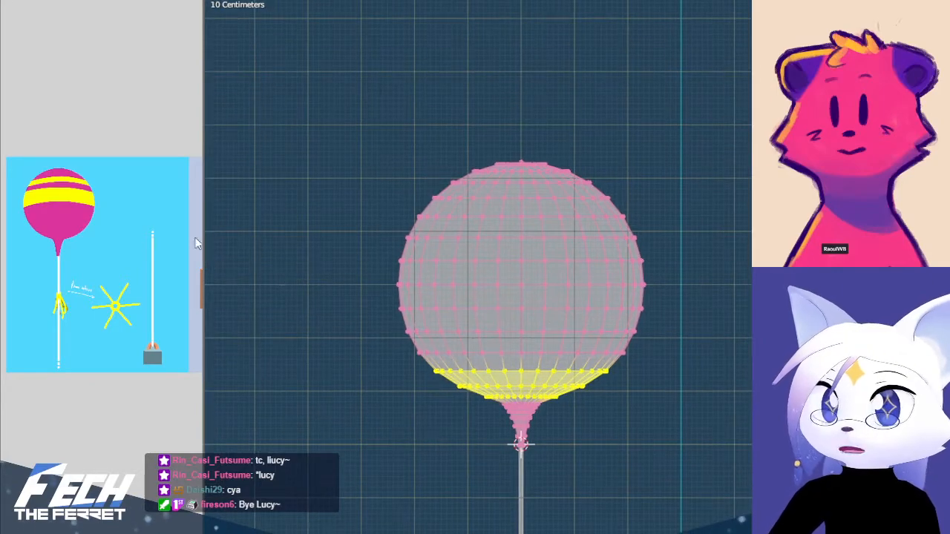
click(617, 438)
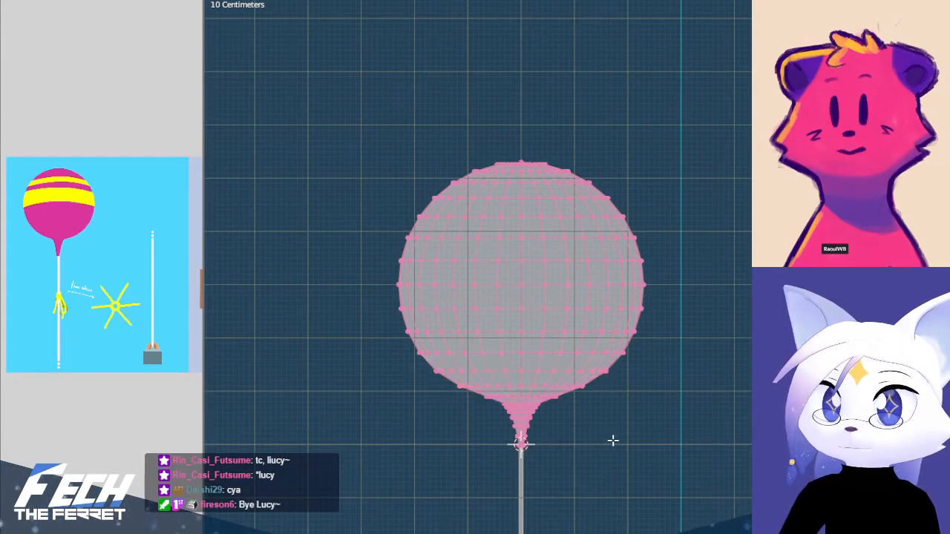
Examine the whole prop's proportions from the balloon down along the string
scroll(618, 451, down, 1)
shift+middle_drag(592, 483, 585, 262)
key(Tab)
scroll(584, 464, down, 5)
shift+middle_drag(583, 468, 549, 245)
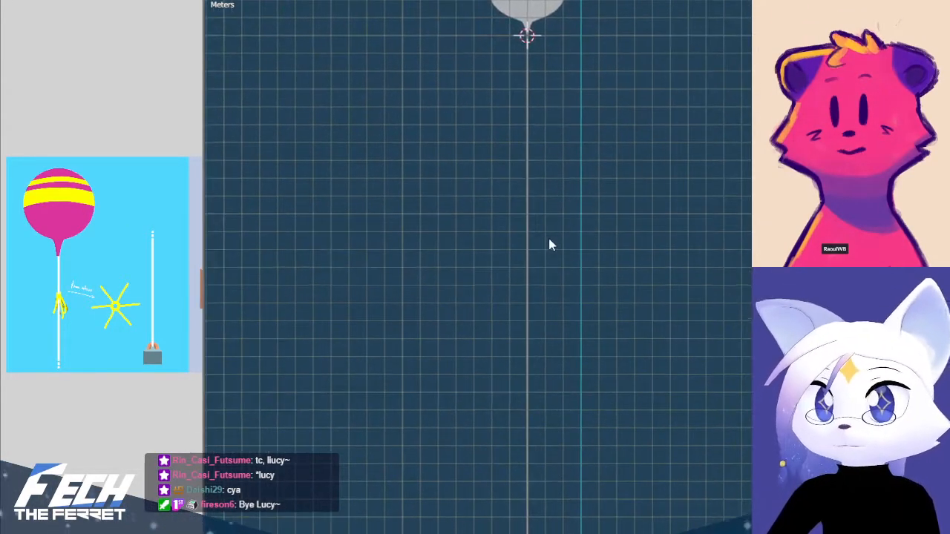
click(553, 238)
scroll(621, 361, down, 4)
click(620, 359)
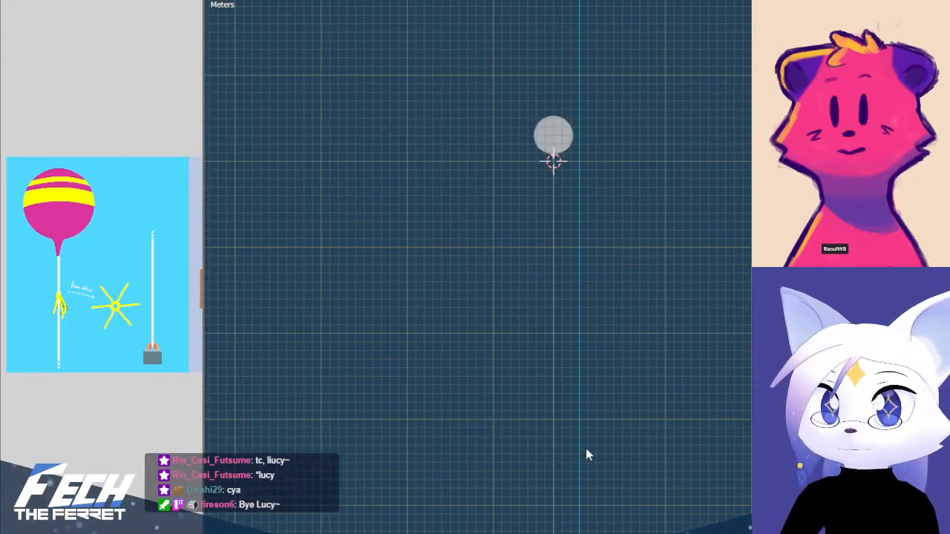
shift+middle_drag(587, 441, 579, 354)
scroll(577, 312, up, 3)
shift+middle_drag(578, 92, 568, 378)
scroll(571, 377, up, 6)
shift+middle_drag(574, 449, 555, 267)
Enlarge the concept art around the ribbon detail and add a torus with 16 major and 6 minor segments at the neck's end
shift+middle_drag(492, 294, 552, 198)
scroll(44, 317, up, 6)
middle_drag(11, 287, 113, 289)
scroll(530, 178, up, 4)
shift+middle_drag(465, 99, 537, 288)
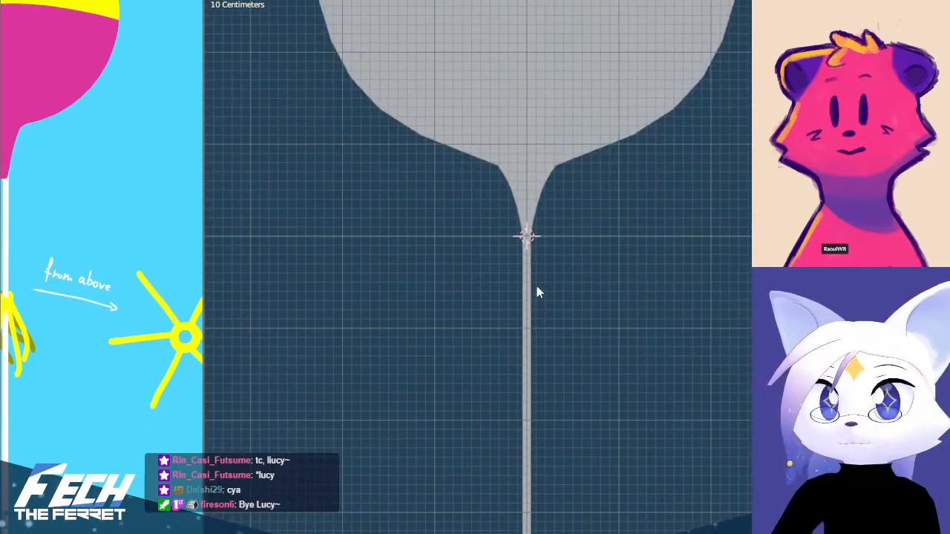
key(shift+a)
mouse_move(530, 236)
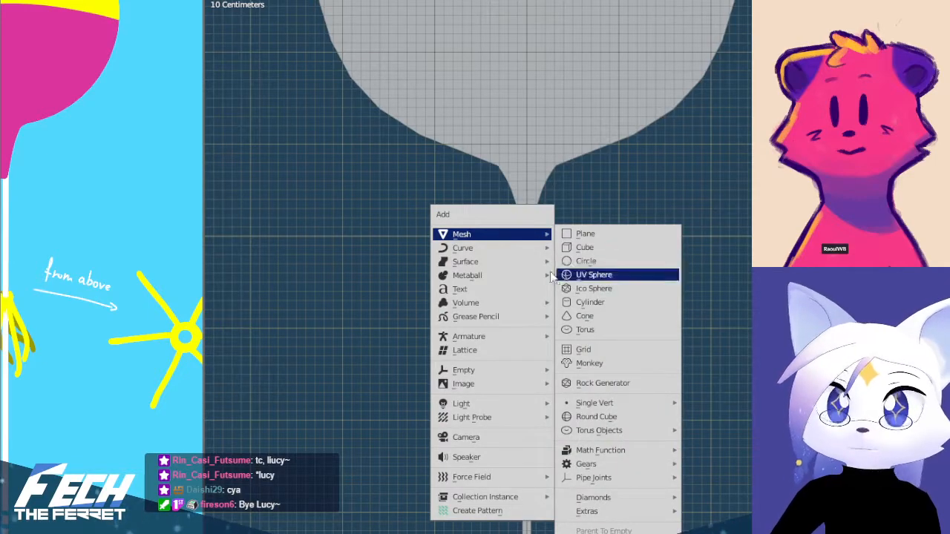
click(605, 328)
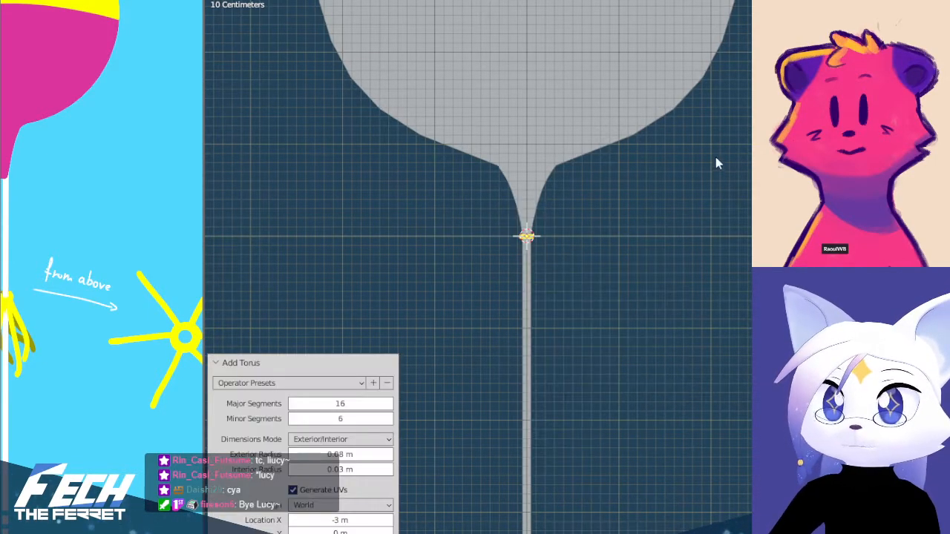
Move the torus down along Z onto the string, about 1 m below the neck's end
scroll(632, 206, up, 6)
shift+middle_drag(472, 207, 590, 240)
scroll(591, 254, down, 3)
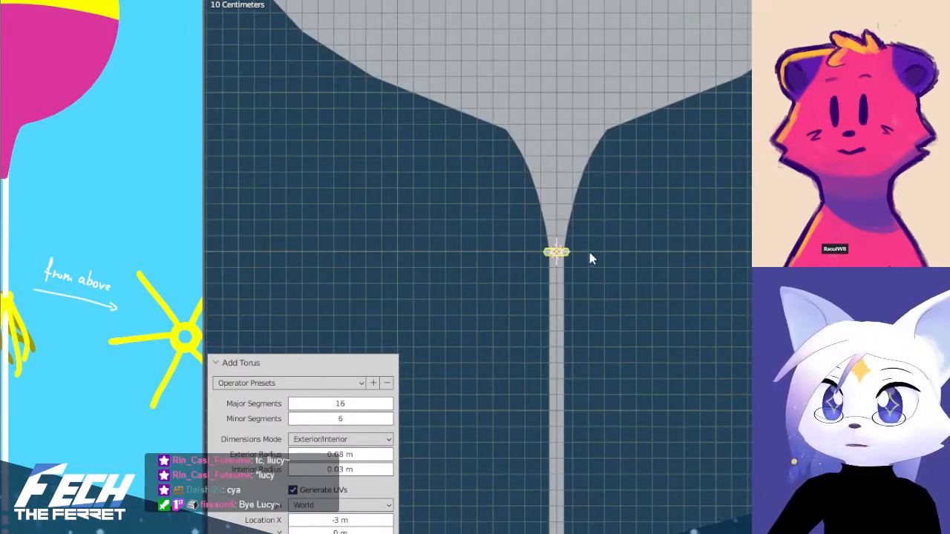
key(g)
key(z)
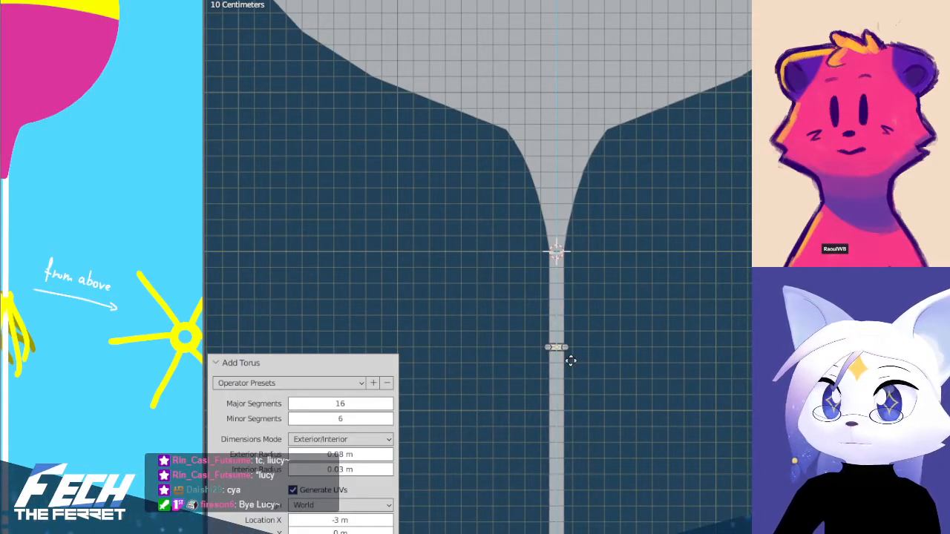
click(560, 427)
scroll(662, 413, down, 3)
shift+middle_drag(662, 413, 646, 360)
scroll(642, 231, up, 7)
shift+middle_drag(708, 242, 691, 227)
scroll(693, 230, up, 2)
Scale the torus mesh up around the string to about 20 cm wide and turn off X-ray display
key(Tab)
shift+middle_drag(781, 261, 682, 245)
key(s)
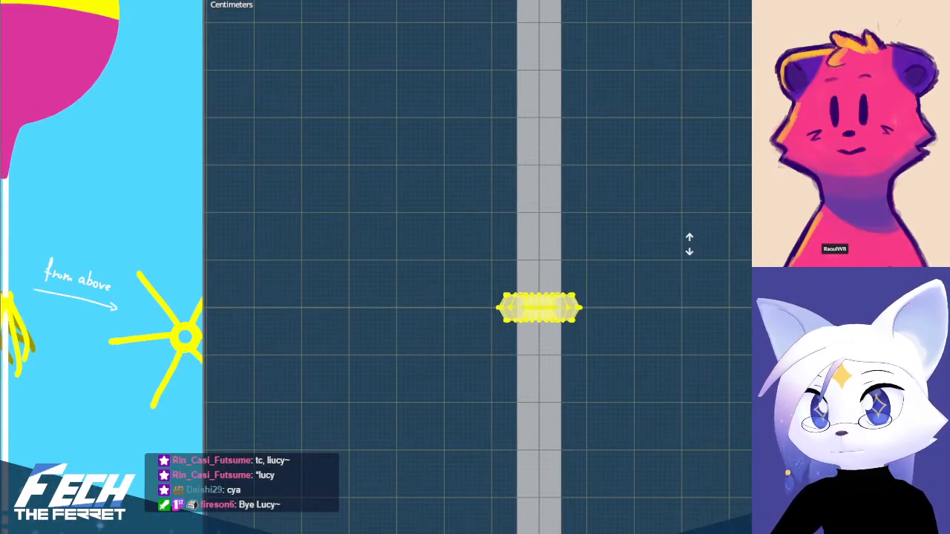
click(678, 249)
middle_drag(648, 270, 665, 333)
key(KP_1)
key(alt+z)
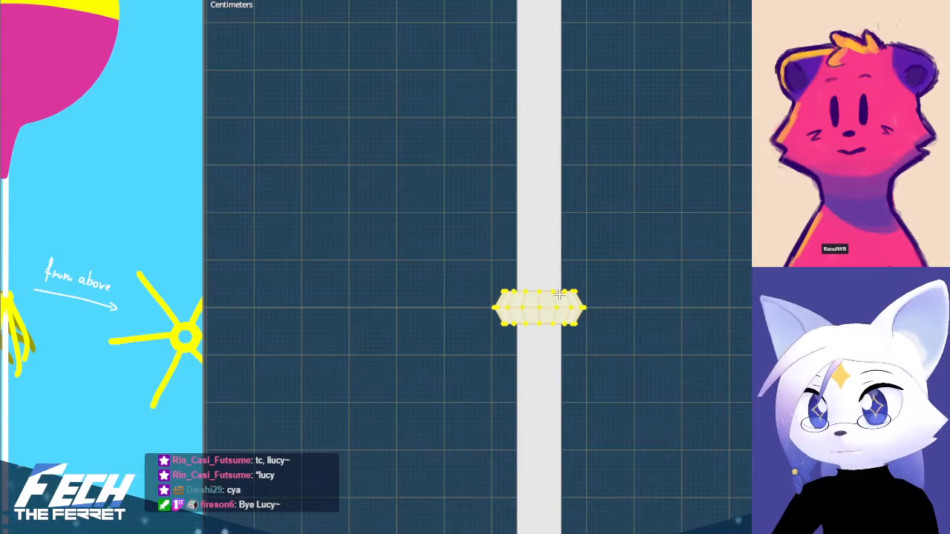
Widen the reference view to show the ribbon drawing and scale the torus mesh up to about 25 cm wide
scroll(635, 294, down, 5)
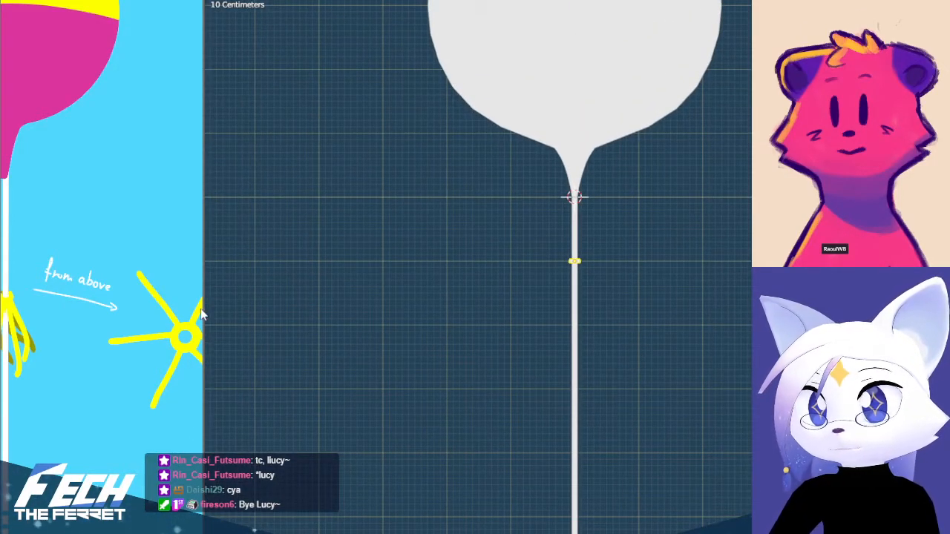
drag(205, 308, 270, 313)
scroll(685, 246, up, 8)
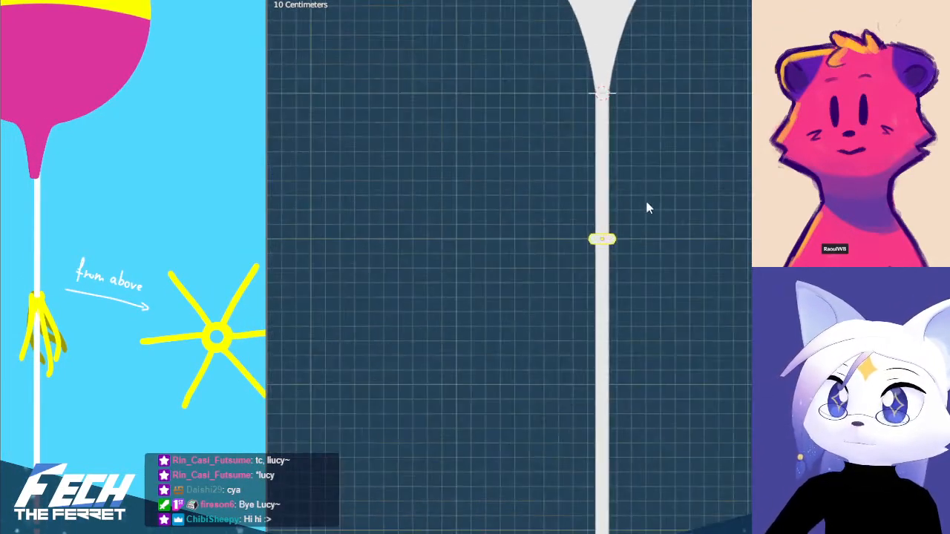
shift+middle_drag(654, 225, 650, 308)
key(Tab)
scroll(649, 308, up, 3)
key(s)
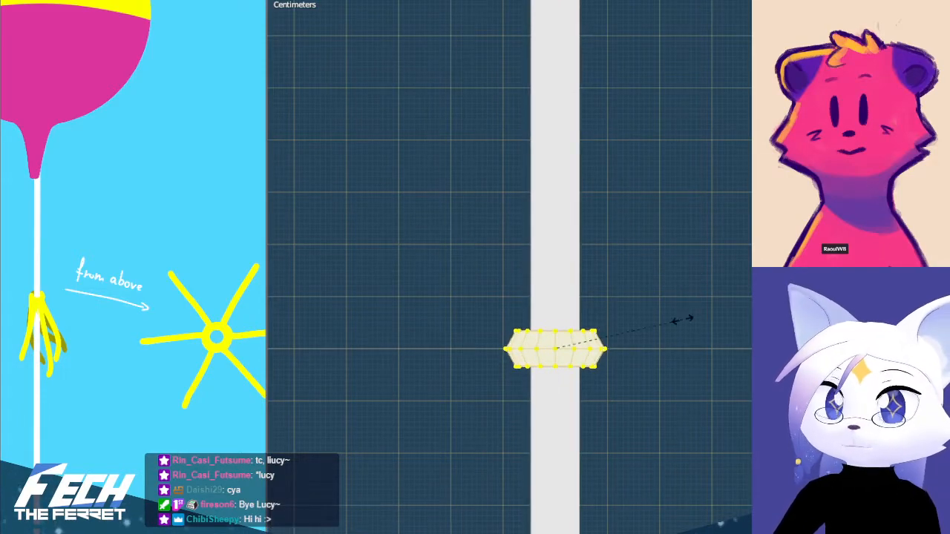
click(719, 310)
middle_drag(646, 299, 644, 384)
key(KP_1)
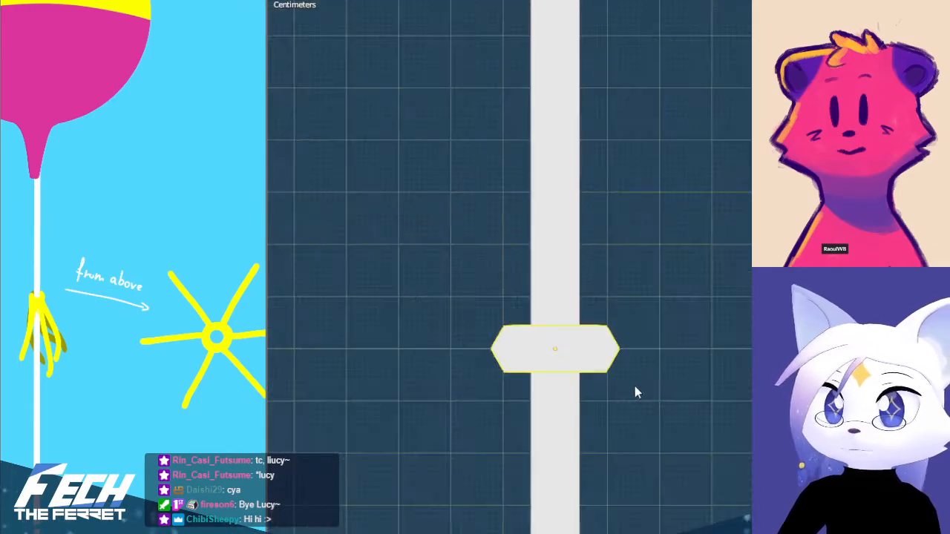
Snap the 3D cursor to the torus and add a six-sided cylinder at its centre
scroll(626, 382, down, 10)
scroll(605, 223, up, 8)
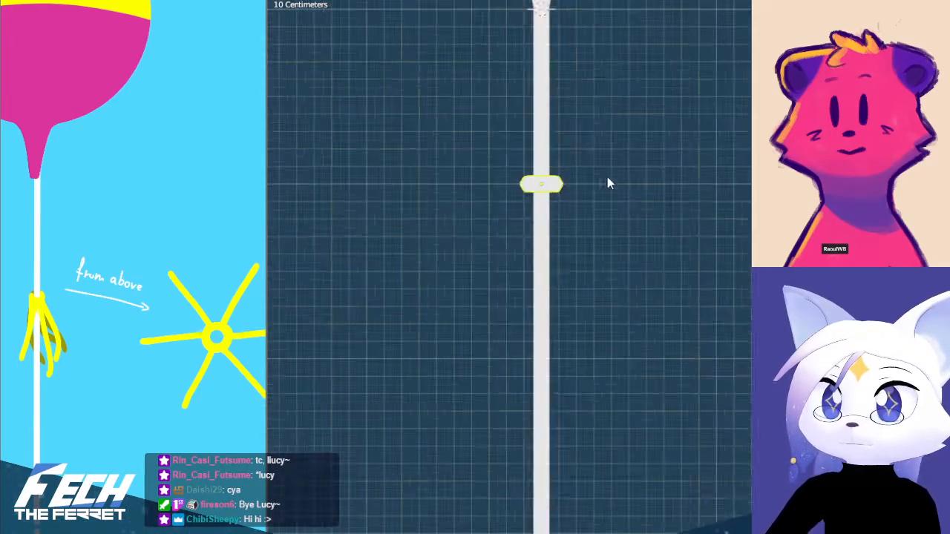
key(shift+s)
click(487, 161)
shift+middle_drag(601, 156, 693, 403)
key(shift+a)
mouse_move(680, 334)
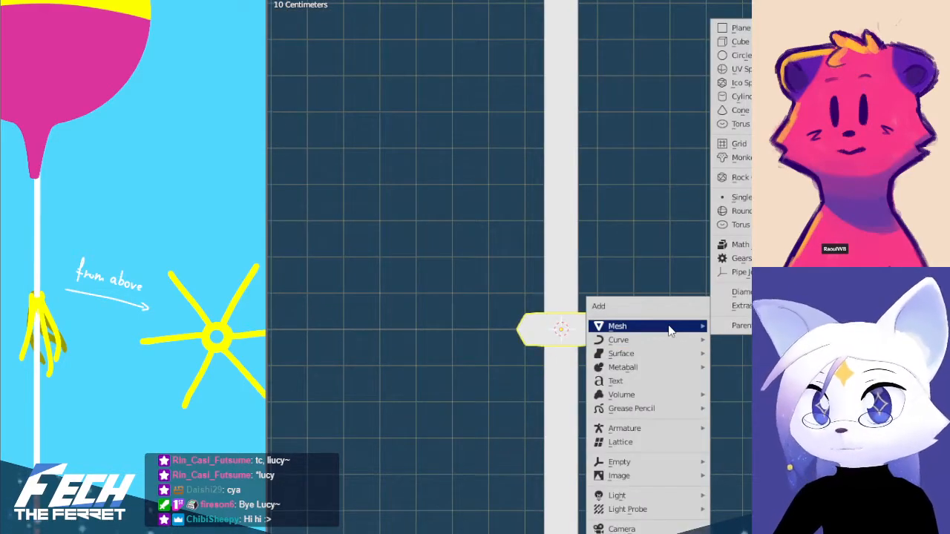
click(765, 96)
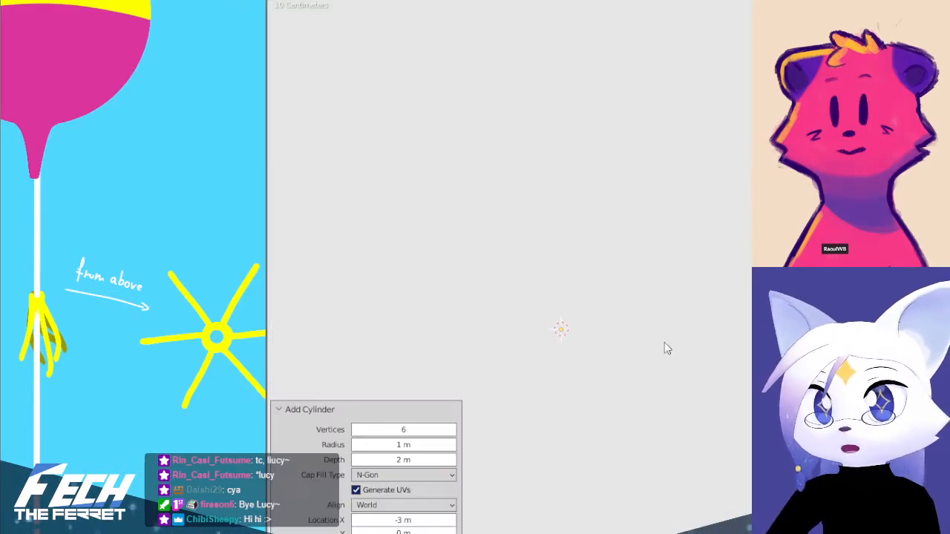
Scale the new cylinder down by a factor of 0.100 around the string
scroll(667, 340, down, 6)
key(s)
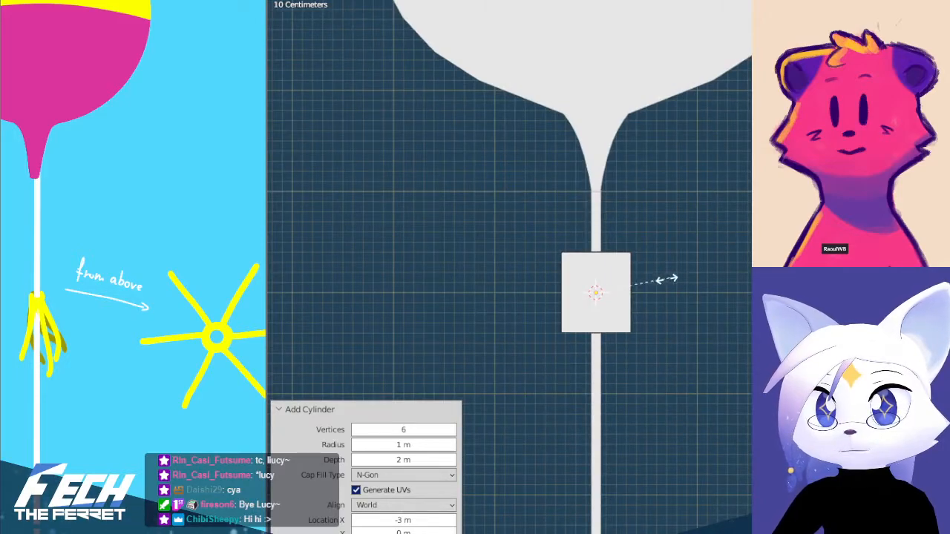
click(622, 303)
scroll(623, 298, up, 8)
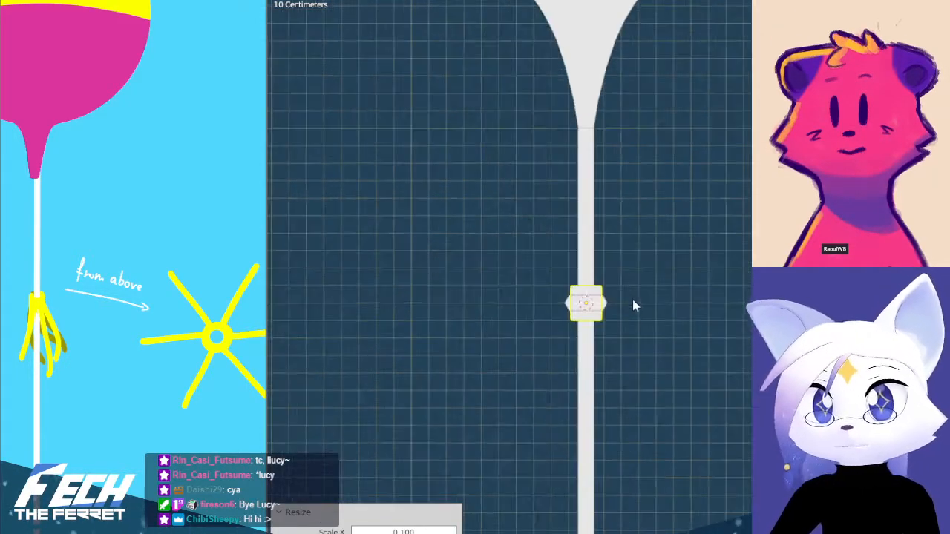
scroll(622, 209, up, 2)
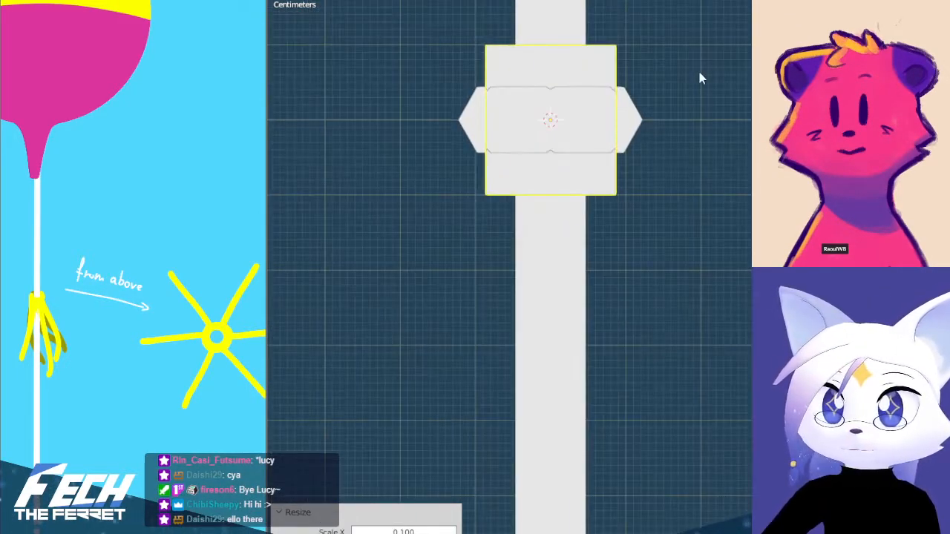
Scale the new cylinder down by a factor of 0.500 and undo the trial move down the string
key(s)
click(602, 153)
shift+middle_drag(602, 153, 666, 212)
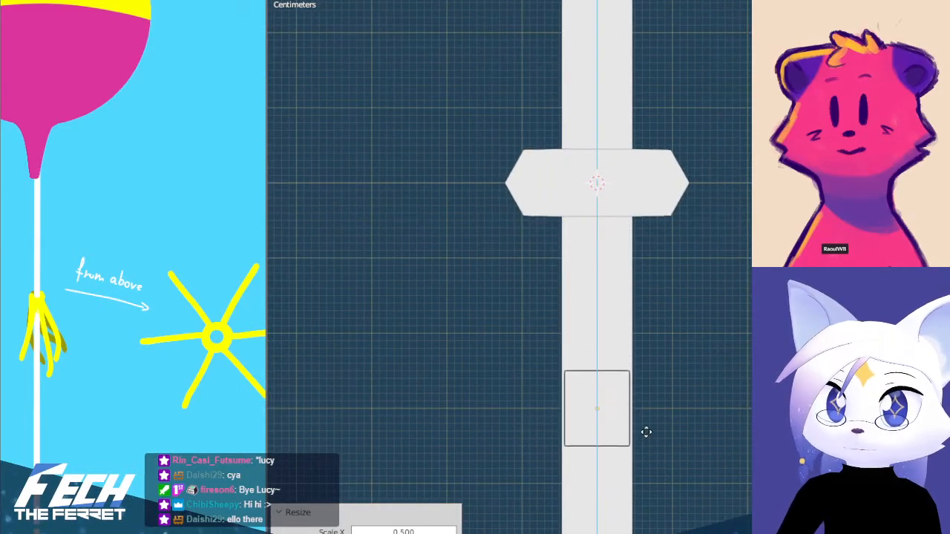
click(631, 392)
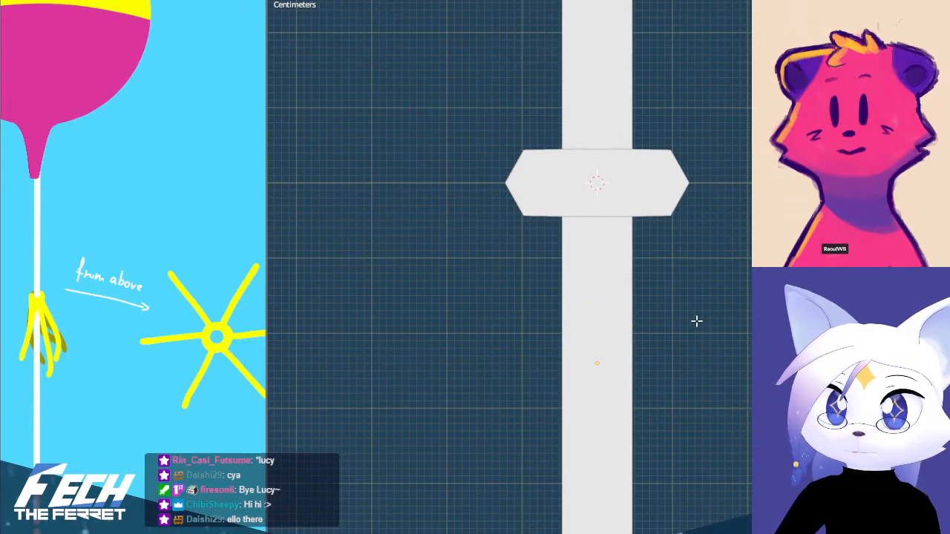
key(ctrl+z)
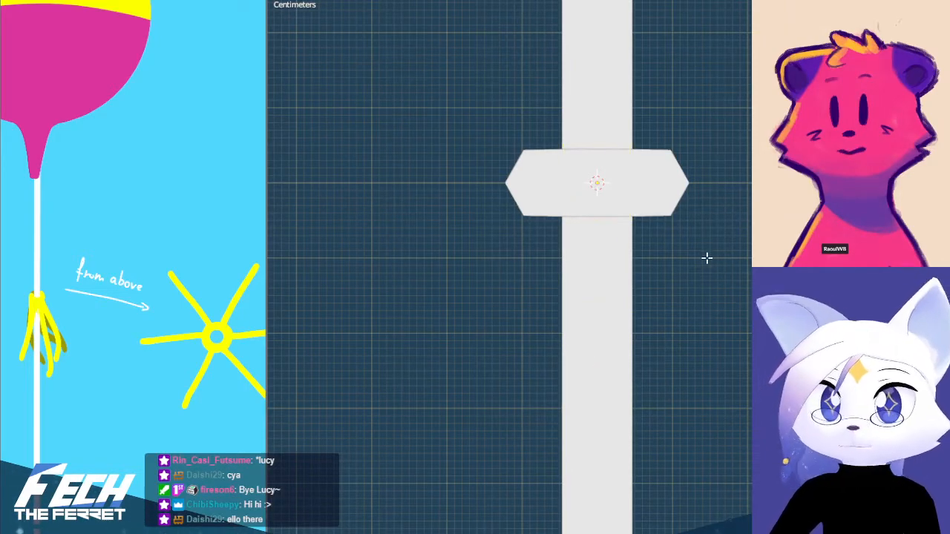
shift+middle_drag(696, 200, 702, 274)
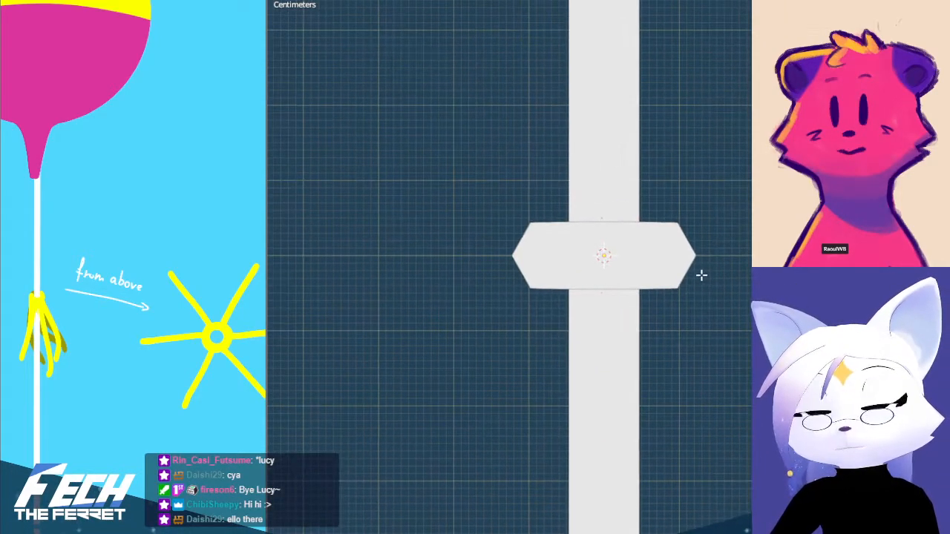
Turn on X-ray display and delete the faces formed by the cylinder's upper ring of vertices
key(alt+z)
scroll(688, 211, up, 4)
drag(412, 68, 748, 165)
key(x)
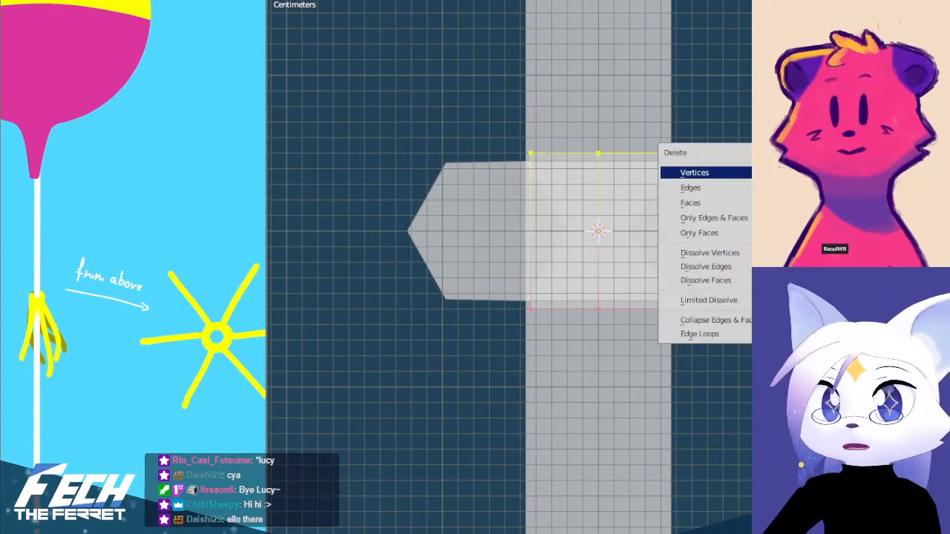
click(690, 203)
scroll(695, 89, down, 2)
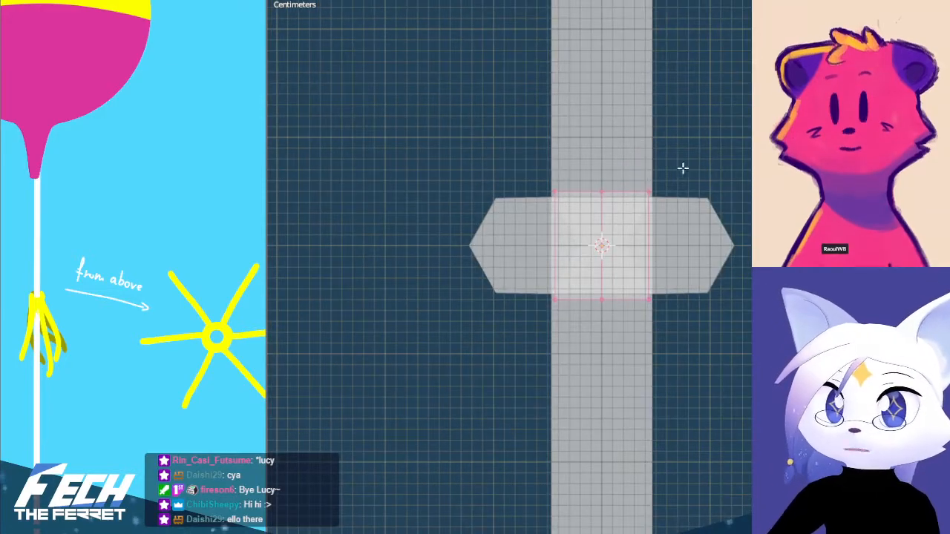
middle_drag(725, 175, 647, 281)
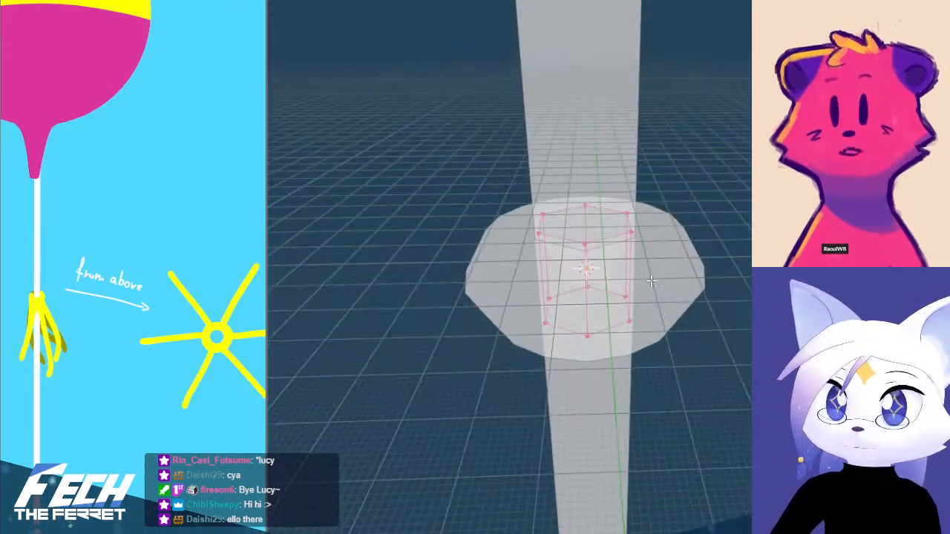
key(KP_1)
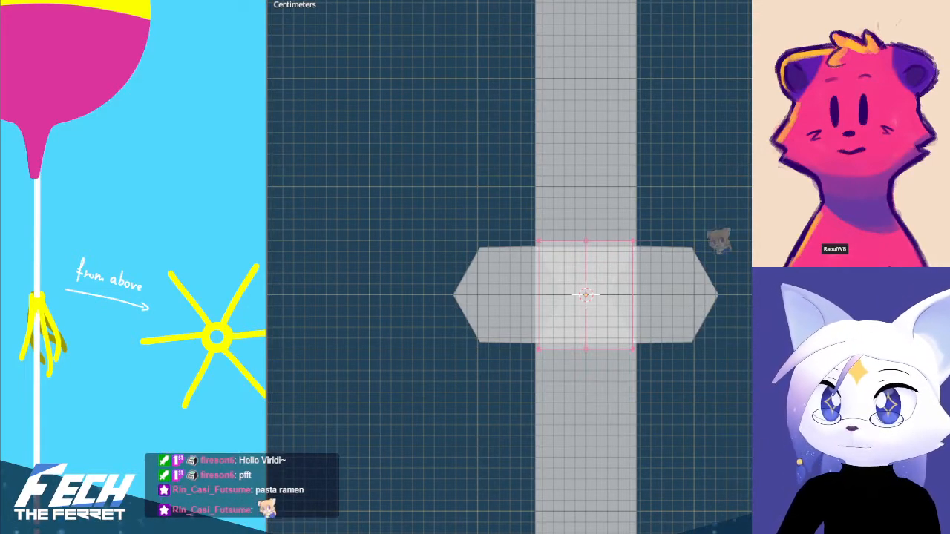
Lengthen the cylinder into a ribbon by moving its bottom vertices down the string to about 1 m below the torus
shift+middle_drag(634, 329, 625, 305)
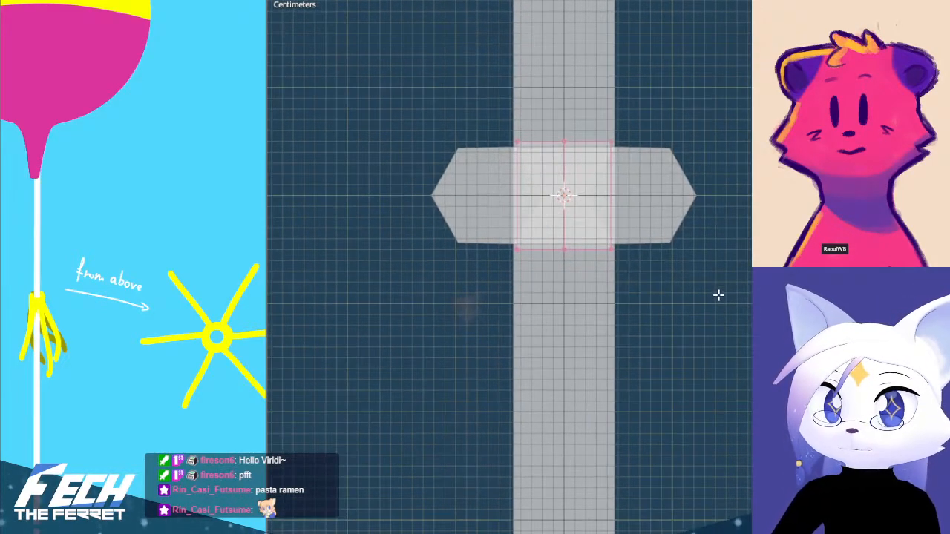
scroll(628, 280, down, 8)
key(e)
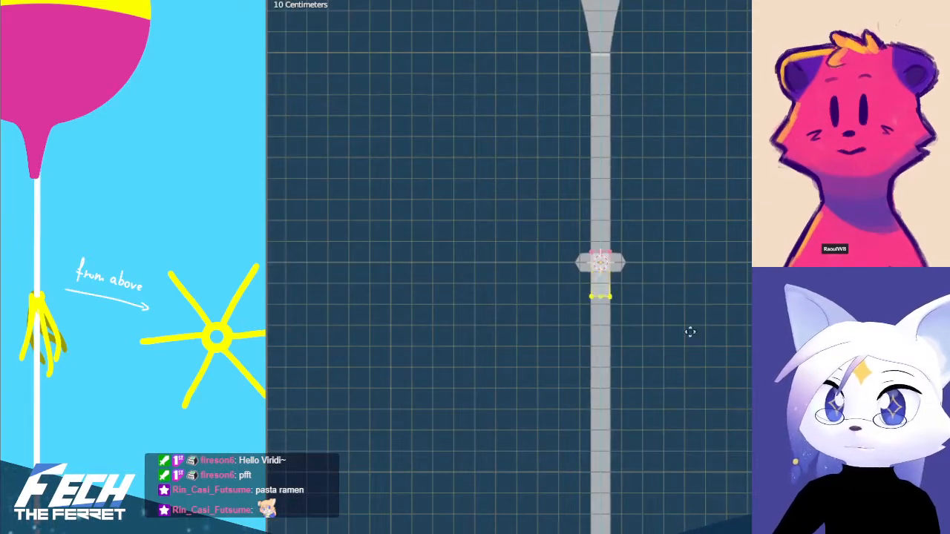
click(683, 494)
shift+middle_drag(656, 423, 658, 339)
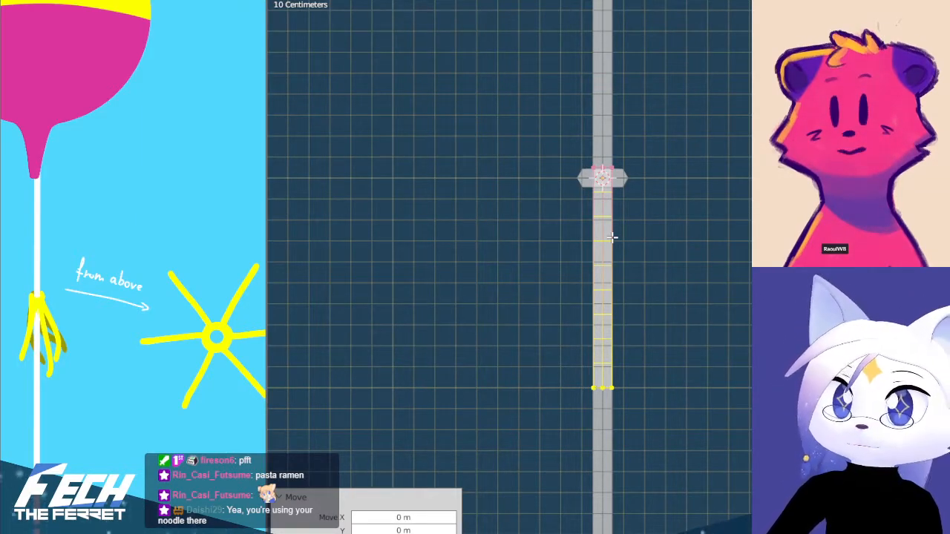
Add 8 evenly spaced loop cuts along the ribbon's length and return to object mode
click(613, 237)
right_click(613, 238)
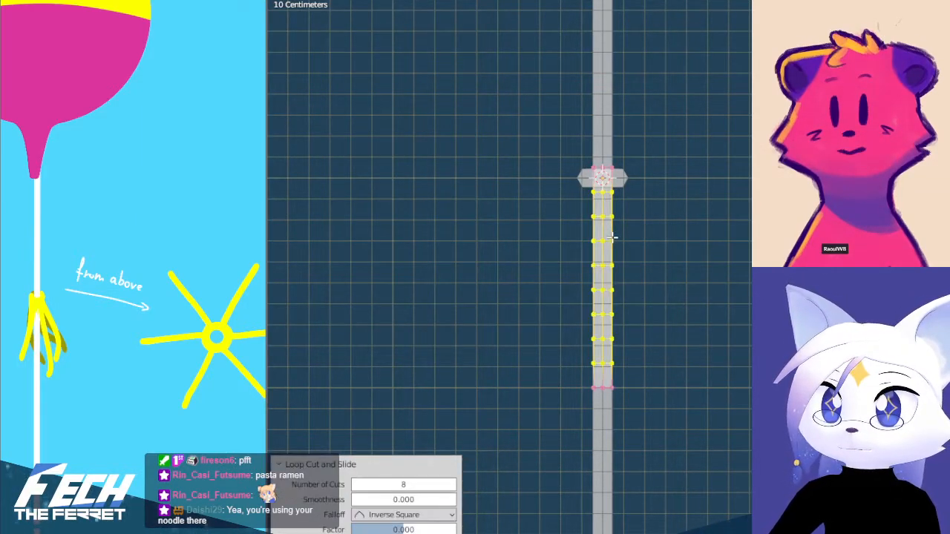
click(738, 238)
scroll(669, 252, up, 2)
key(Tab)
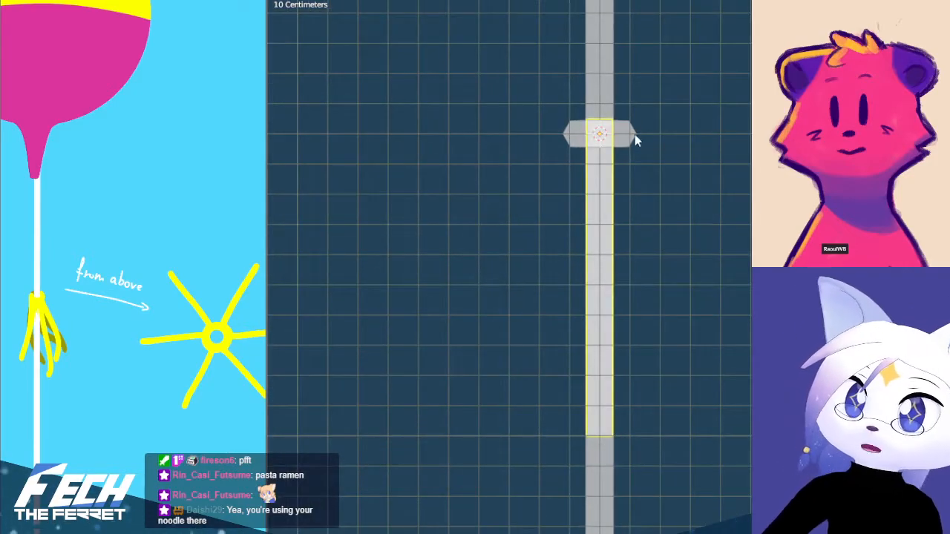
Rotate the ribbon 90 degrees in the front view so it extends horizontally from the string along positive X
key(r)
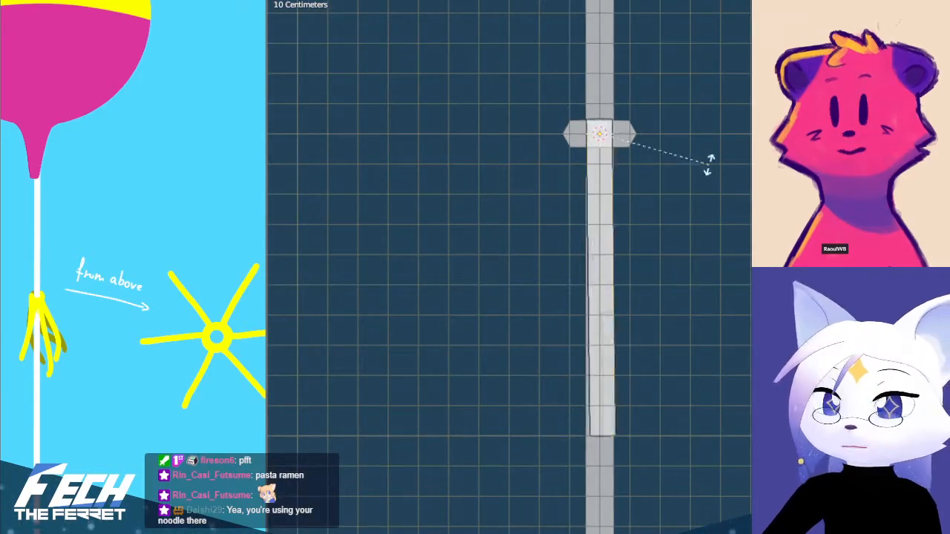
click(625, 58)
key(g)
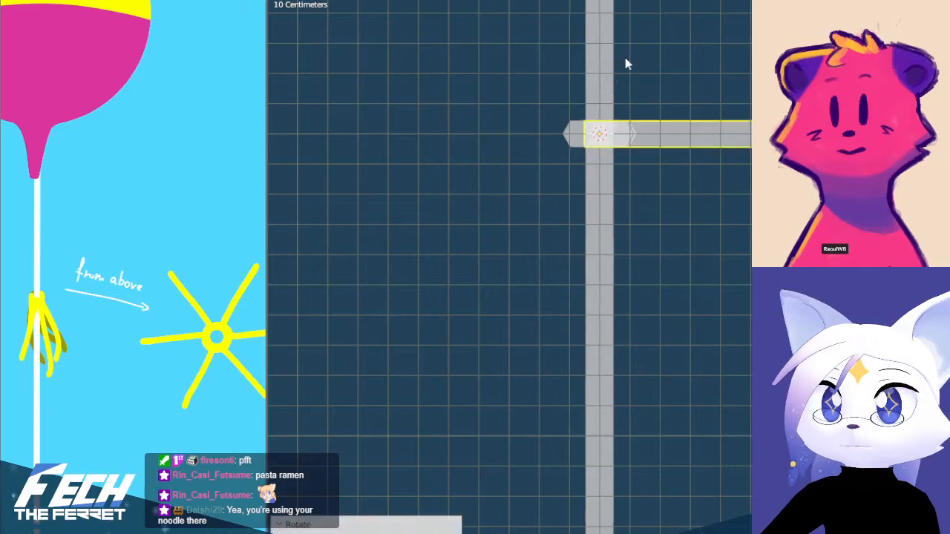
click(671, 90)
shift+middle_drag(643, 119, 625, 183)
scroll(681, 177, up, 1)
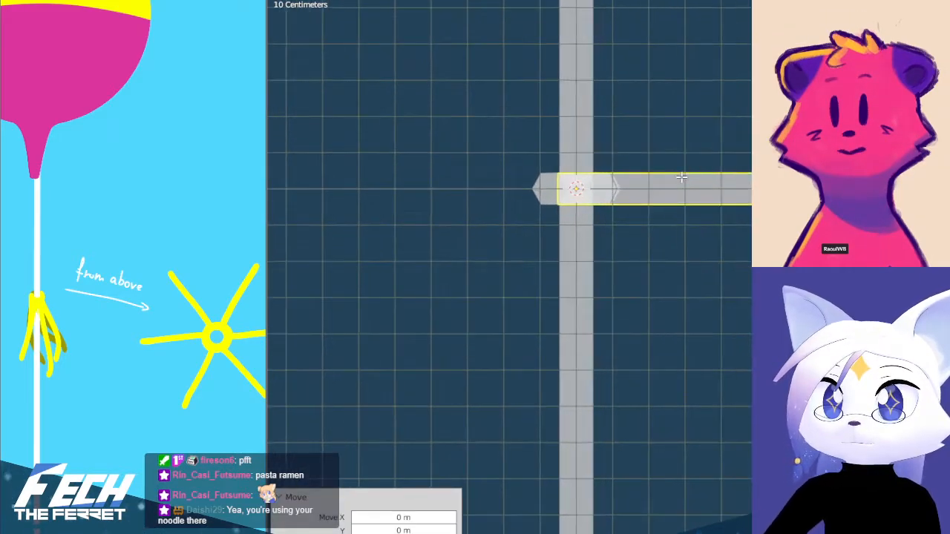
Move the whole ribbon mesh 0.092691 m along X in edit mode, keeping its origin at the torus centre
key(Tab)
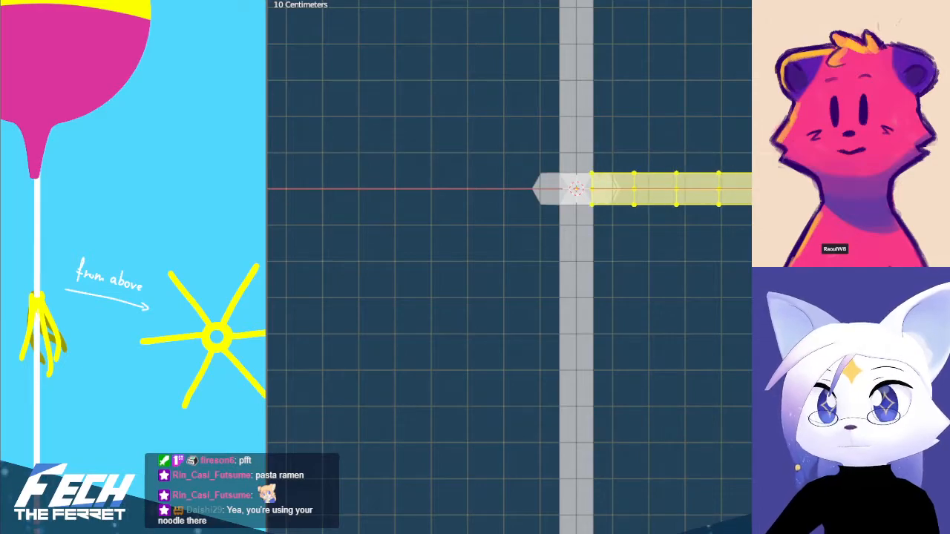
click(746, 142)
middle_drag(746, 141, 685, 266)
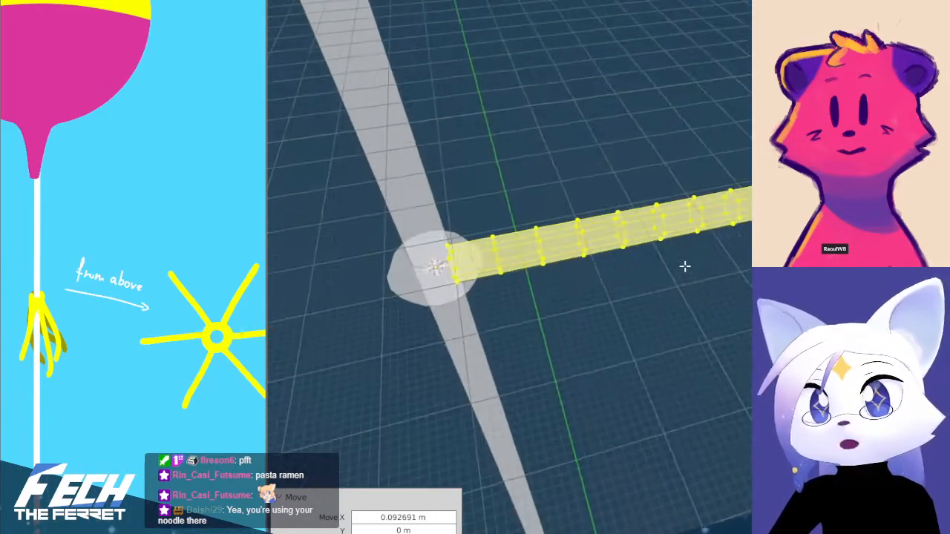
key(KP_7)
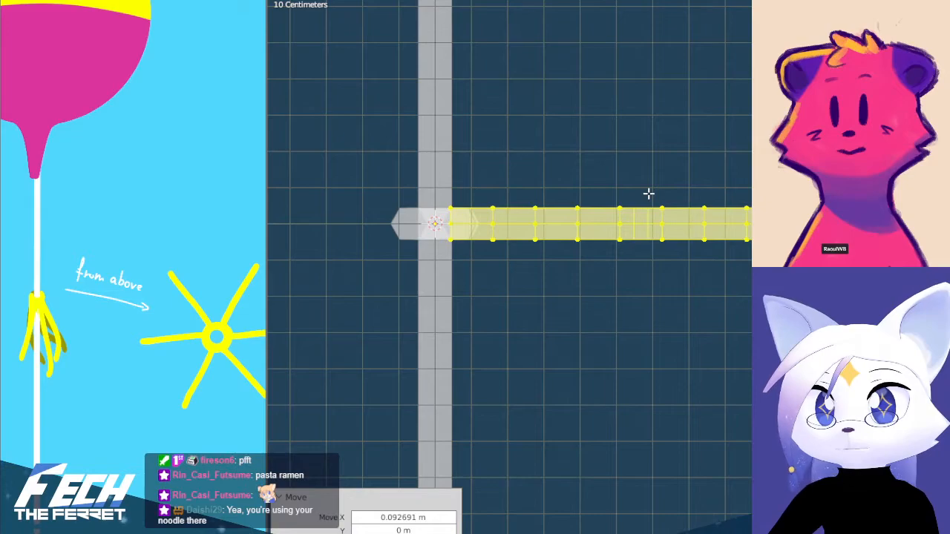
key(Tab)
middle_drag(649, 193, 638, 339)
key(KP_7)
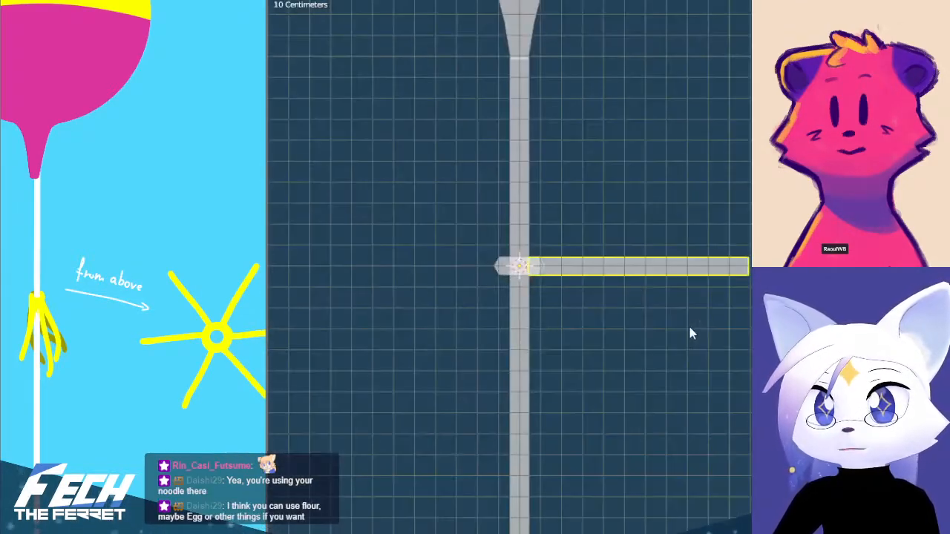
Rotate the ribbon 90 degrees clockwise in the top view so it points along negative Y
middle_drag(609, 283, 643, 275)
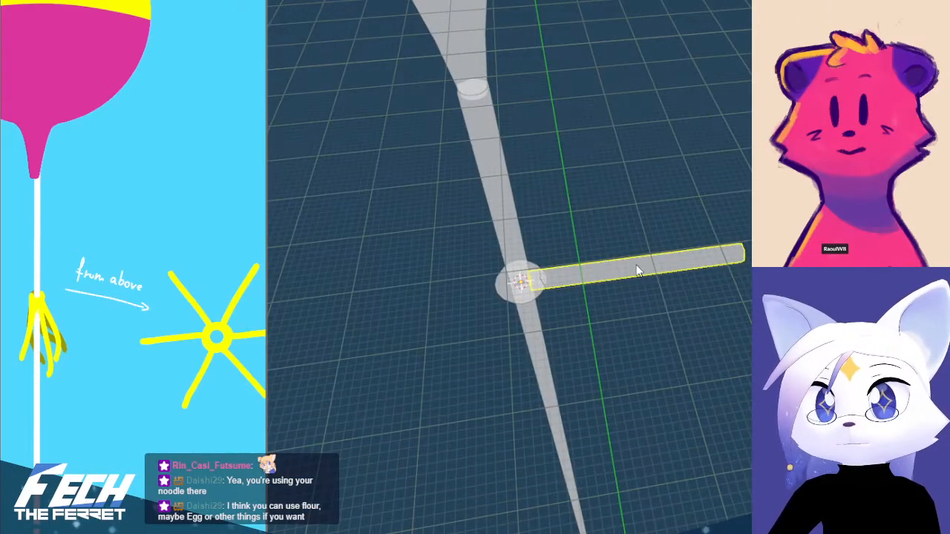
key(KP_7)
shift+middle_drag(694, 185, 729, 136)
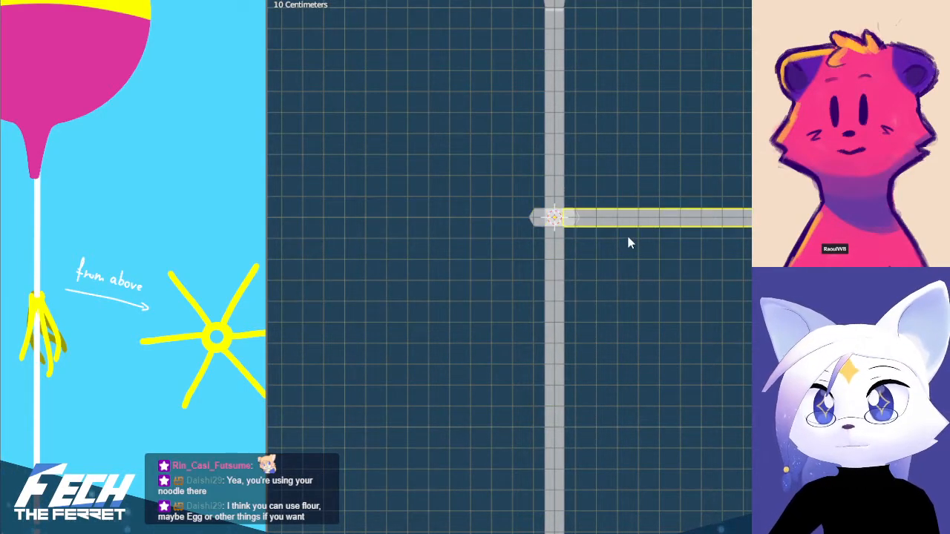
scroll(675, 274, up, 2)
shift+middle_drag(603, 226, 583, 301)
key(KP_7)
scroll(640, 207, down, 2)
key(r)
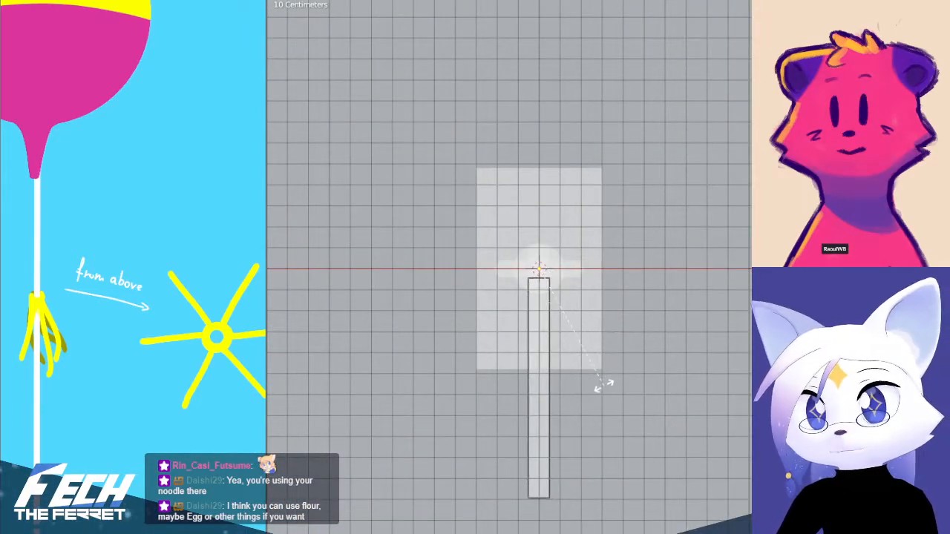
click(615, 367)
Apply the ribbon's rotation and scale
key(ctrl+a)
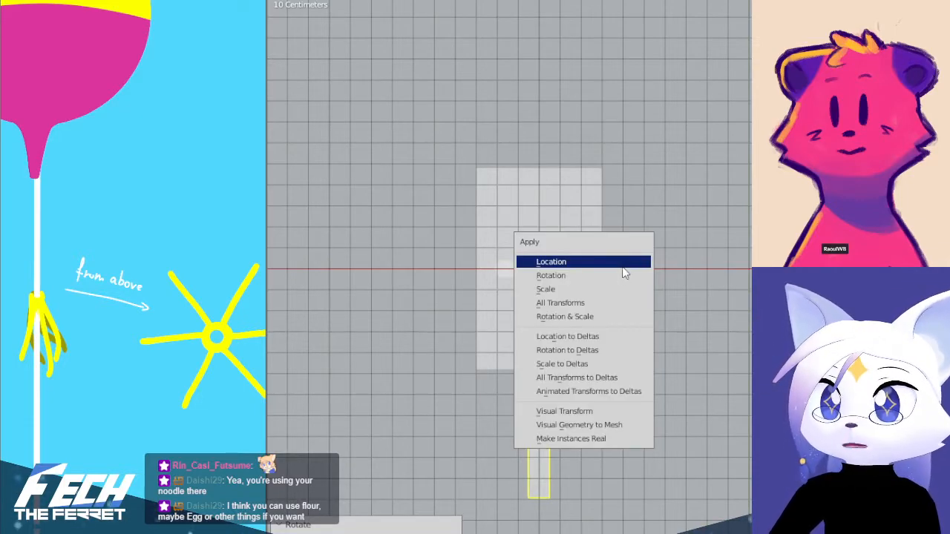
click(616, 276)
key(ctrl+a)
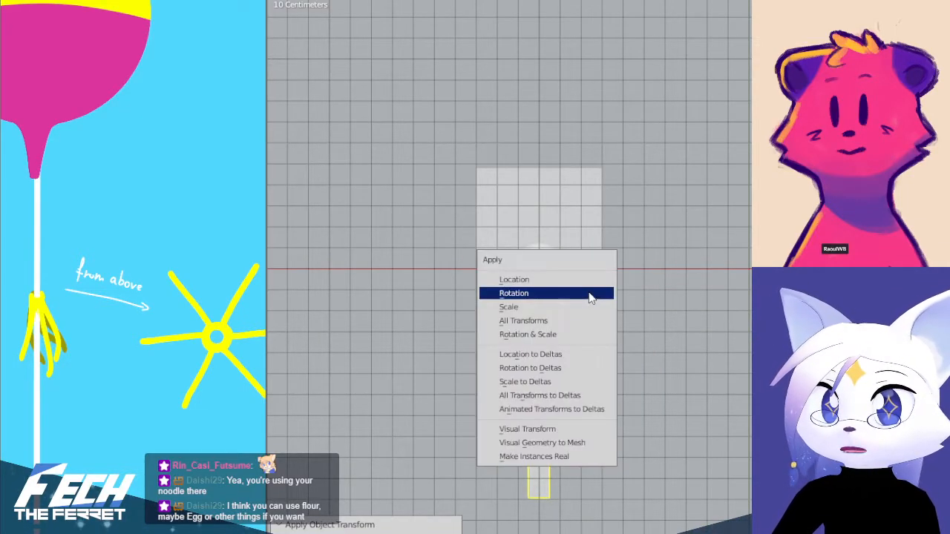
click(586, 307)
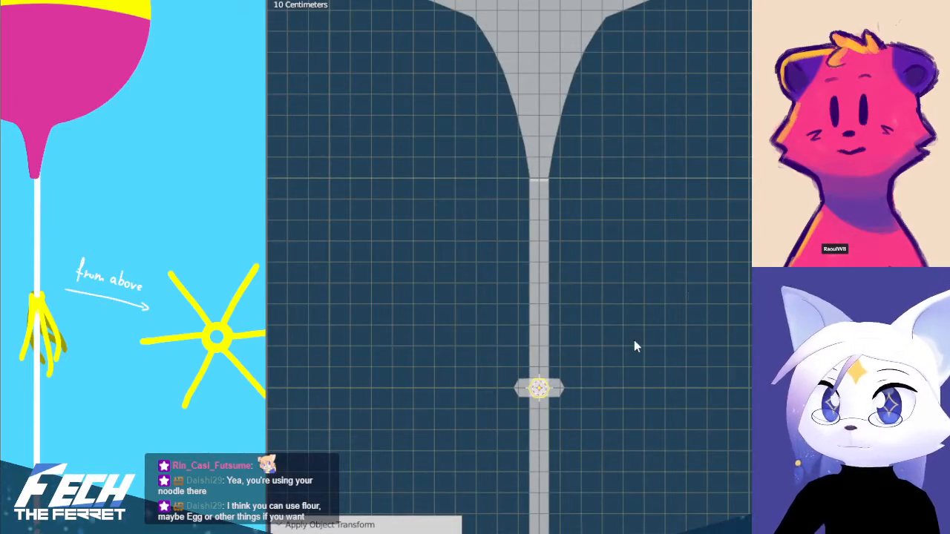
shift+middle_drag(634, 340, 656, 273)
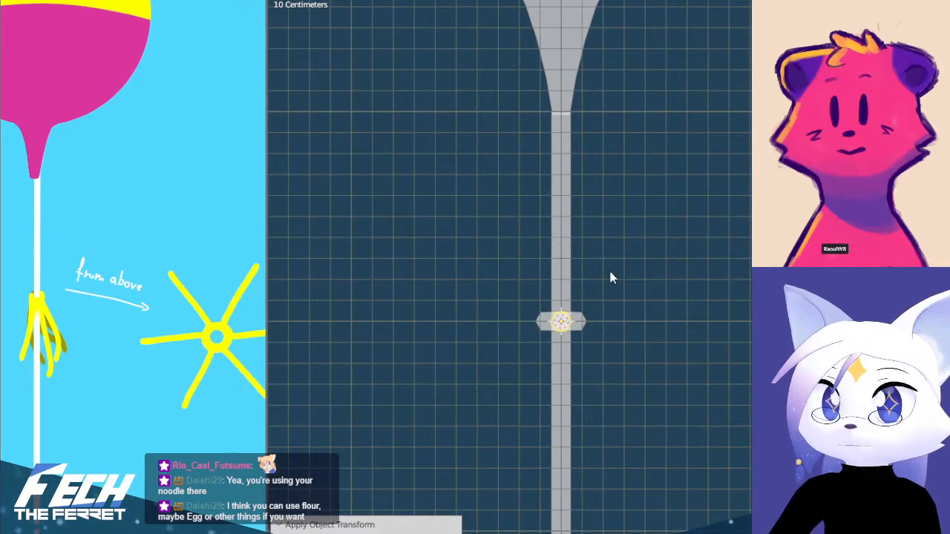
key(ctrl+a)
click(622, 246)
Add an empty at the 3D cursor in the centre of the torus
key(shift+a)
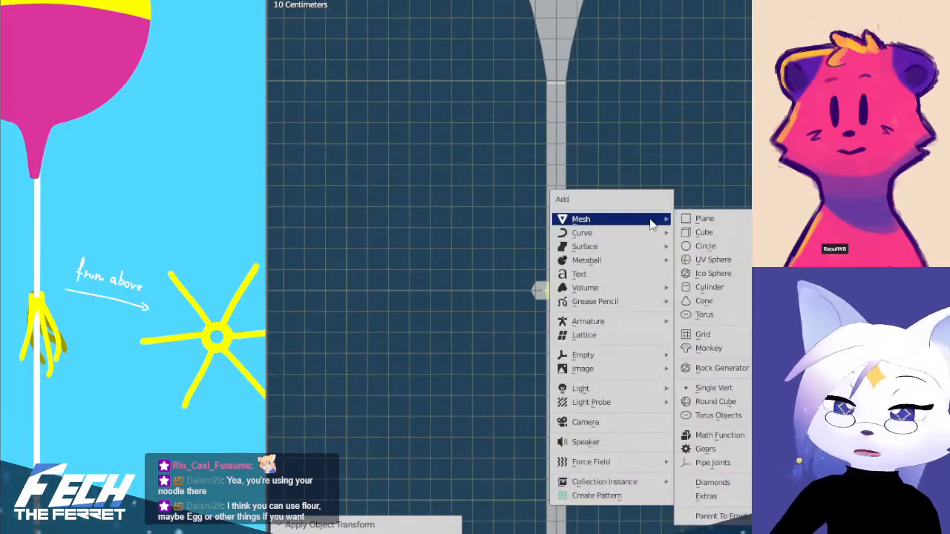
key(Escape)
key(shift+a)
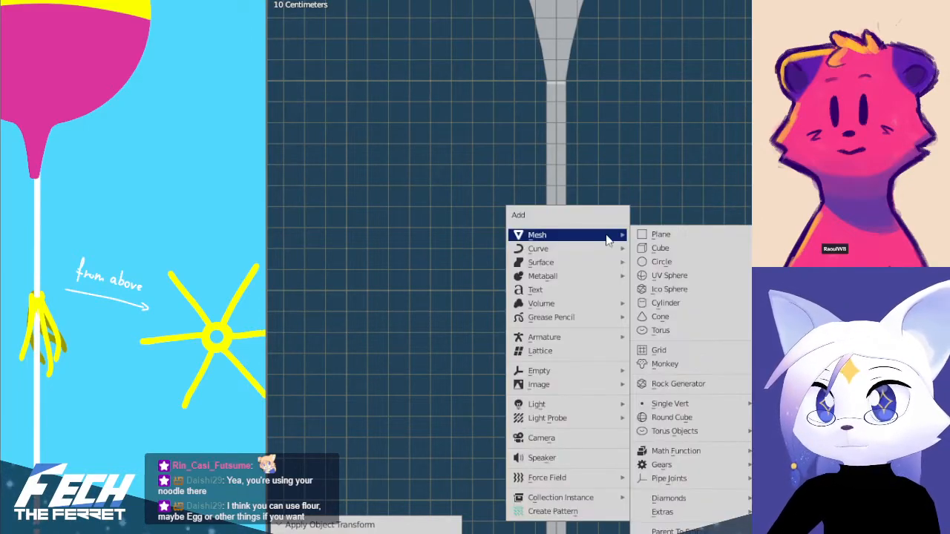
click(671, 498)
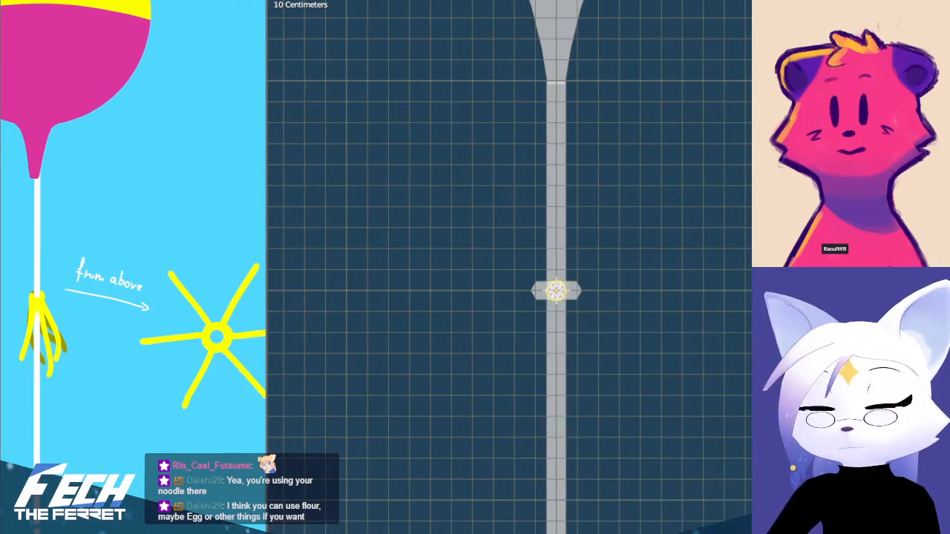
key(shift+a)
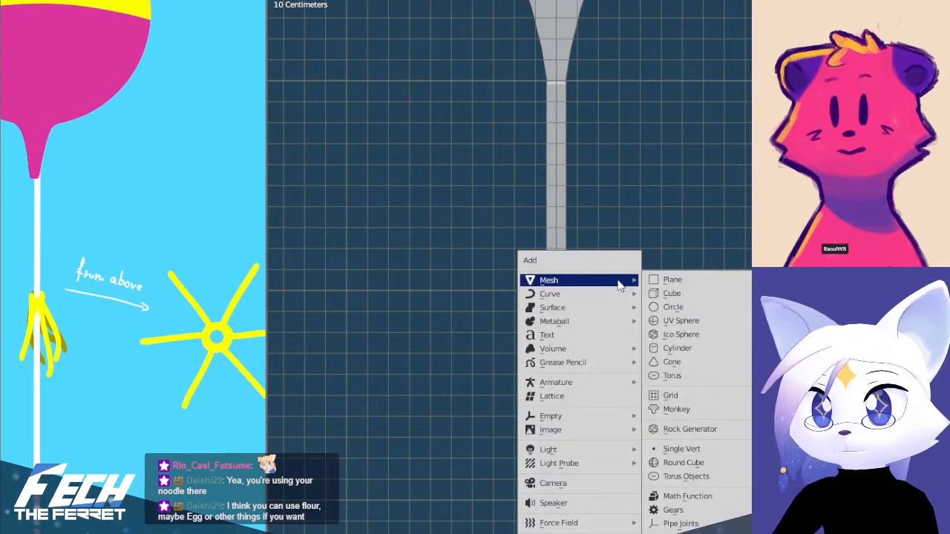
mouse_move(555, 418)
click(677, 417)
click(676, 181)
middle_drag(676, 181, 598, 227)
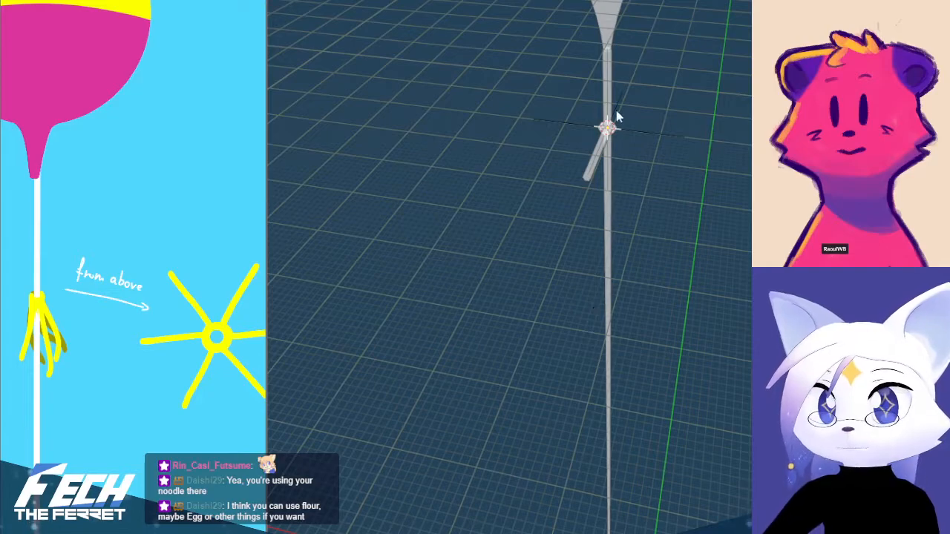
Rotate the ribbon 90 degrees counterclockwise in the top view so it points along positive X
key(KP_7)
shift+middle_drag(645, 146, 593, 344)
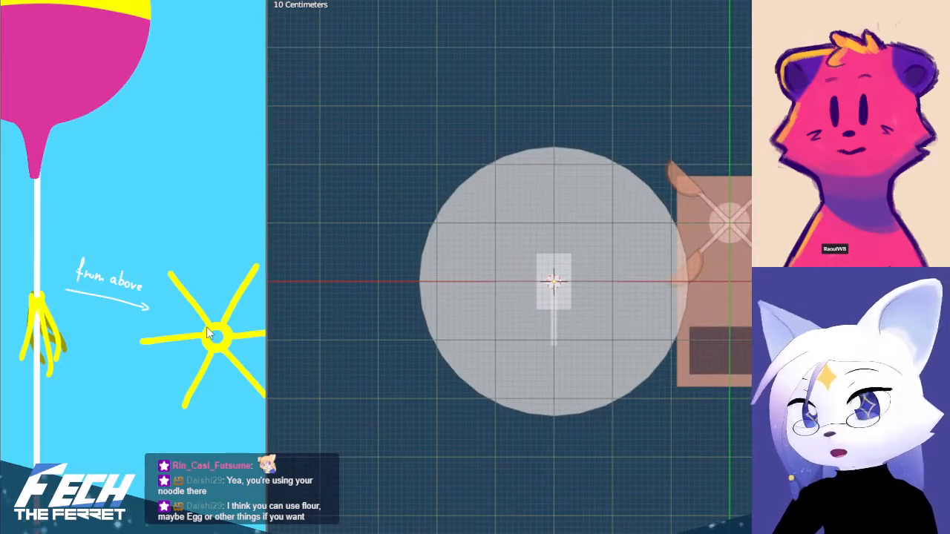
scroll(562, 310, up, 7)
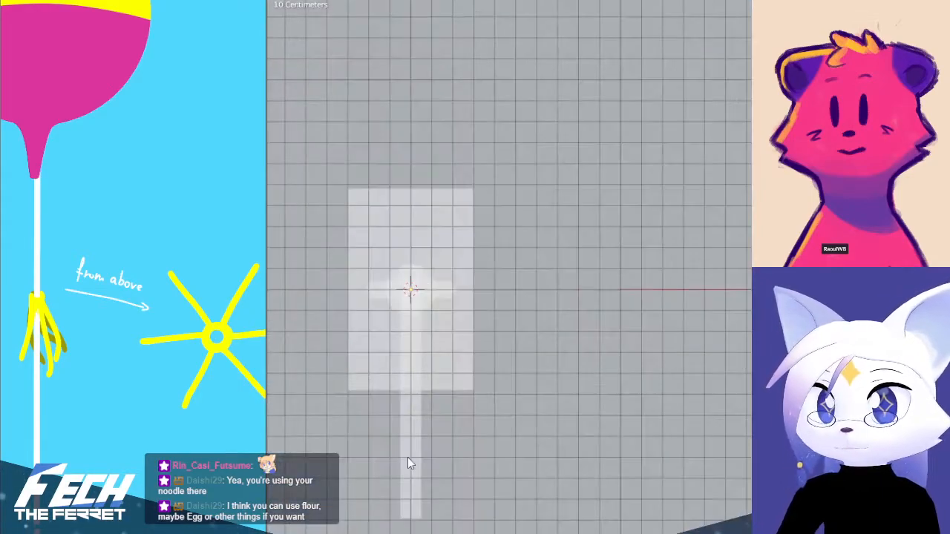
click(414, 464)
key(r)
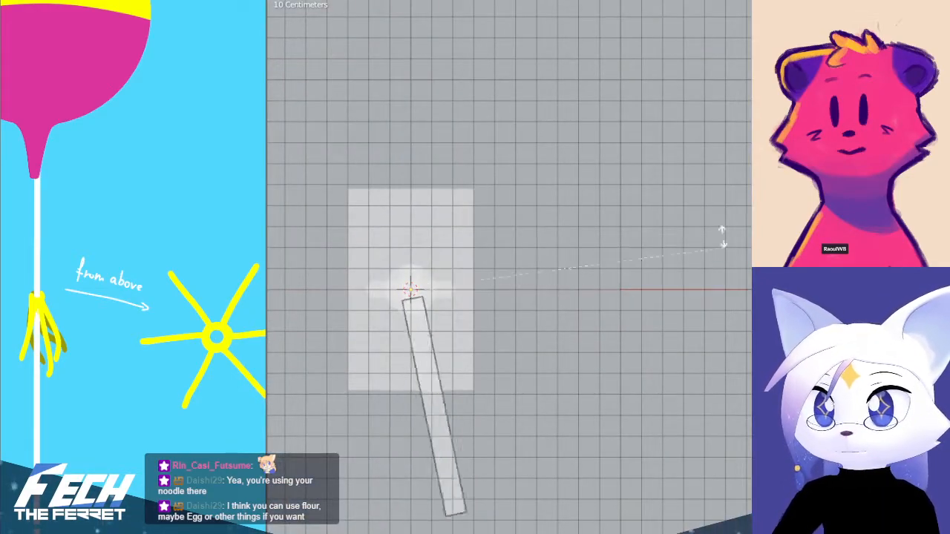
click(425, 115)
Apply the ribbon's rotation and scale
key(ctrl+a)
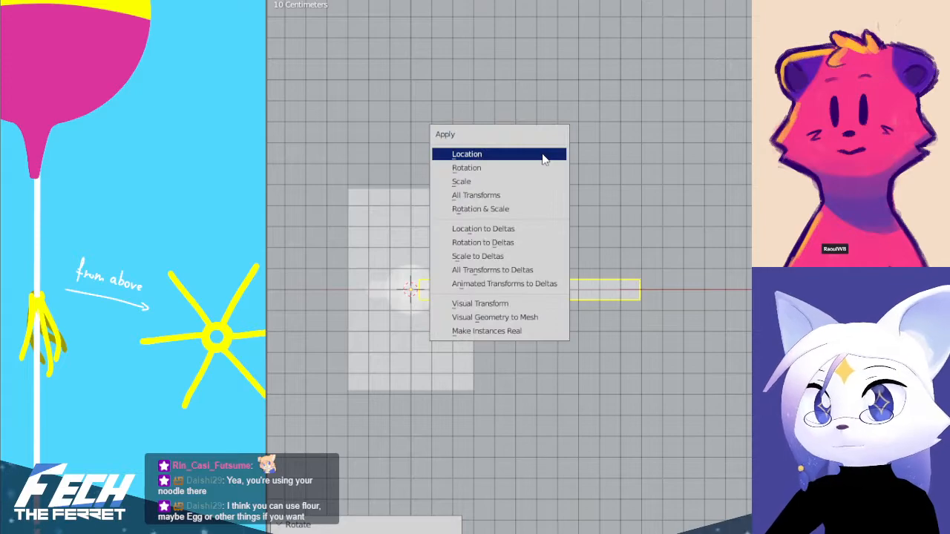
click(536, 169)
shift+middle_drag(520, 223, 645, 321)
key(ctrl+a)
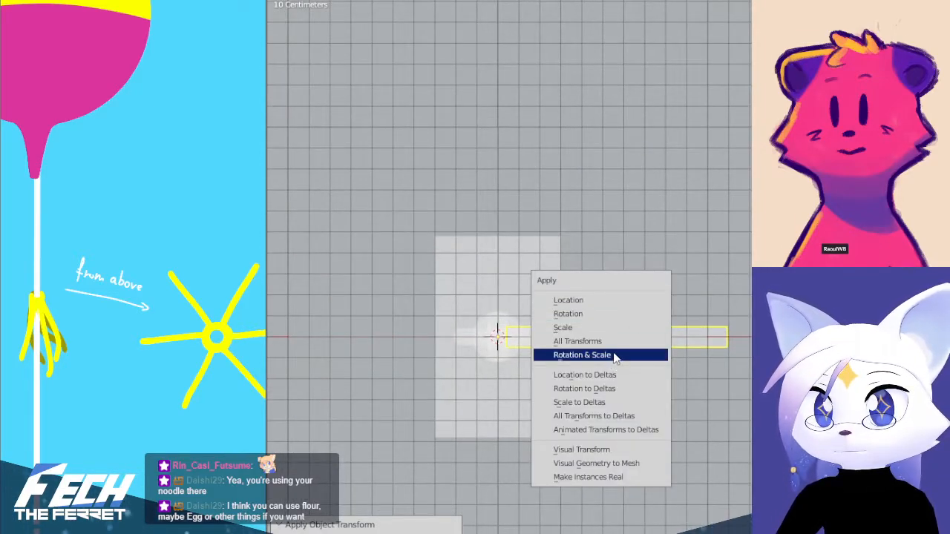
click(622, 343)
Add an Array modifier of six copies to the ribbon, with relative offset off and the empty as object offset
shift+middle_drag(555, 317, 556, 278)
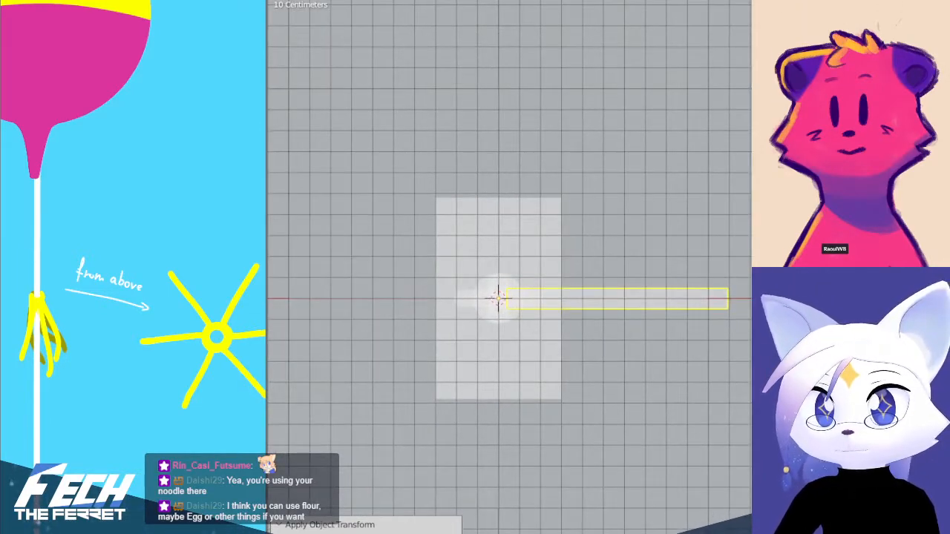
shift+middle_drag(641, 281, 621, 273)
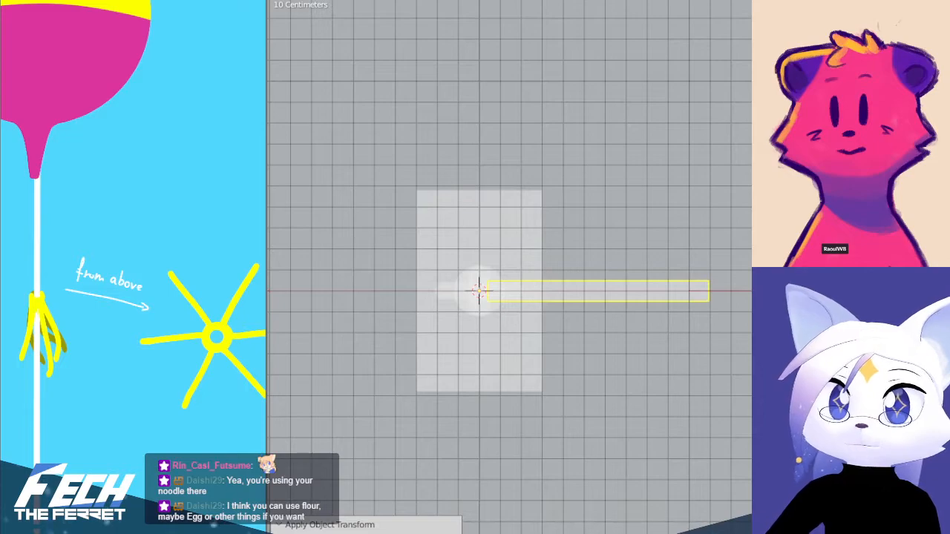
click(787, 204)
click(853, 243)
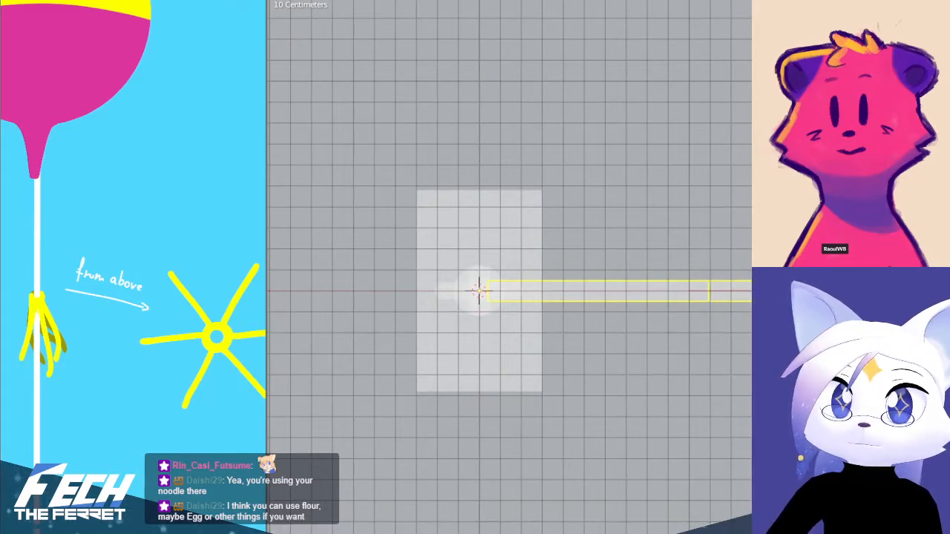
click(791, 280)
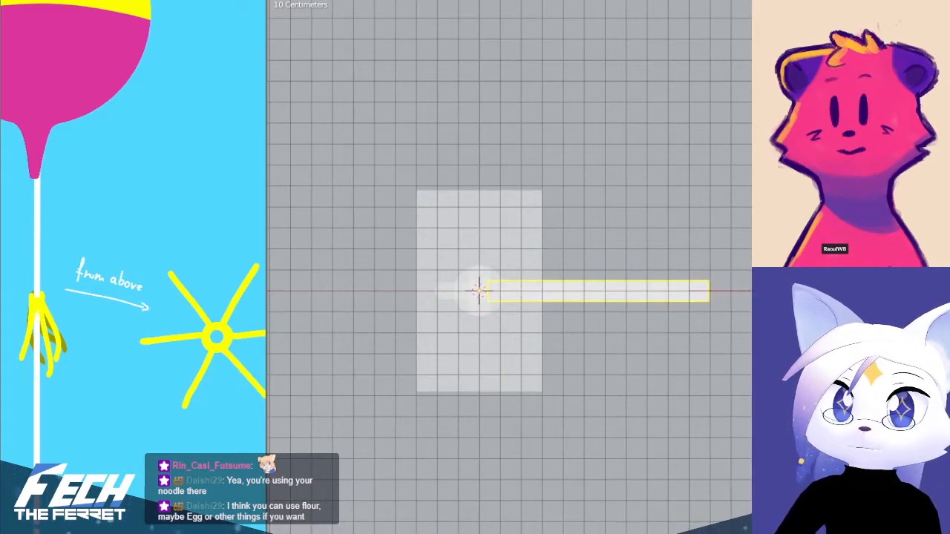
middle_drag(524, 371, 528, 259)
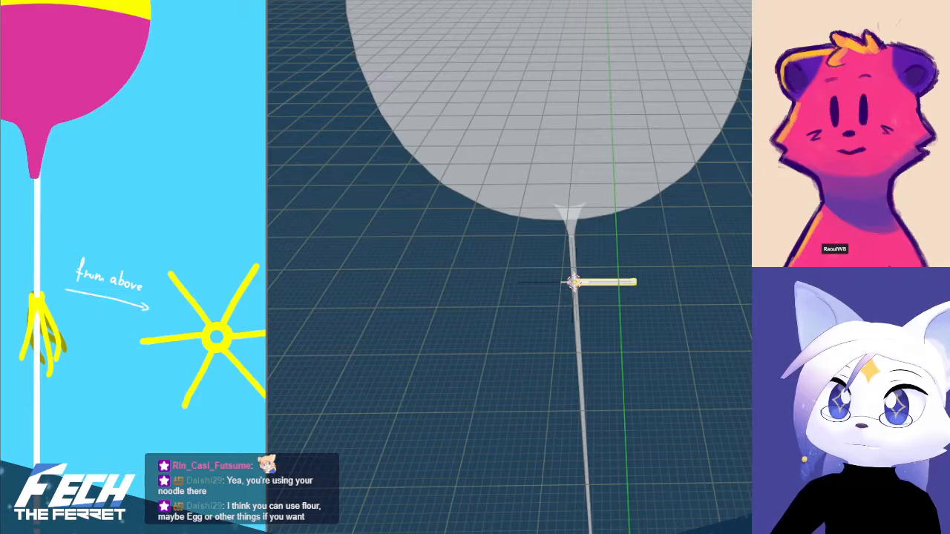
middle_drag(528, 259, 529, 281)
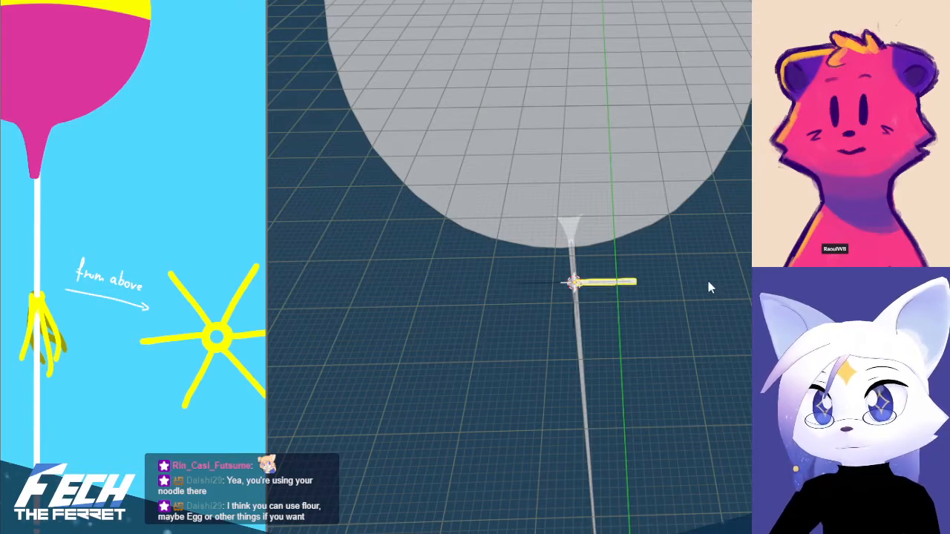
Rotate the empty 60 degrees clockwise in the top view so the six ribbon copies spread evenly around the string
click(567, 317)
click(574, 317)
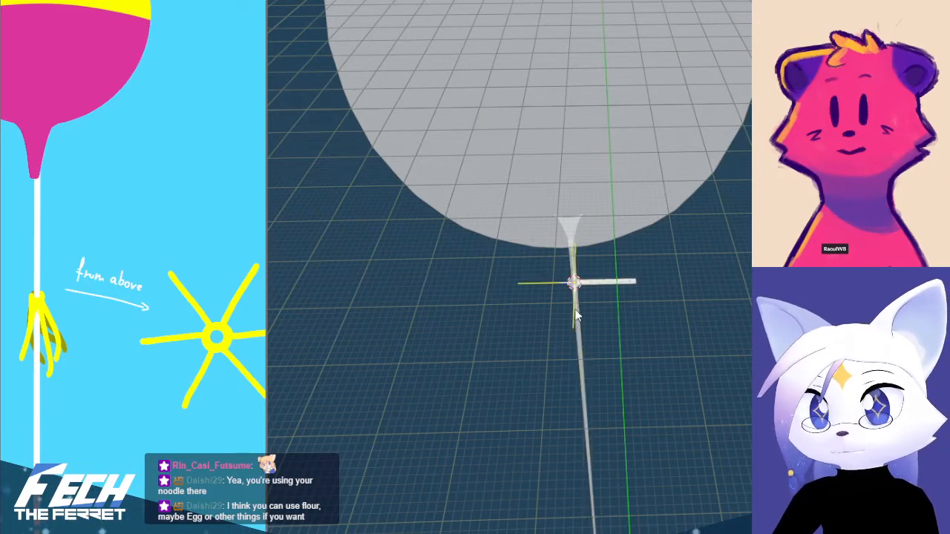
key(KP_7)
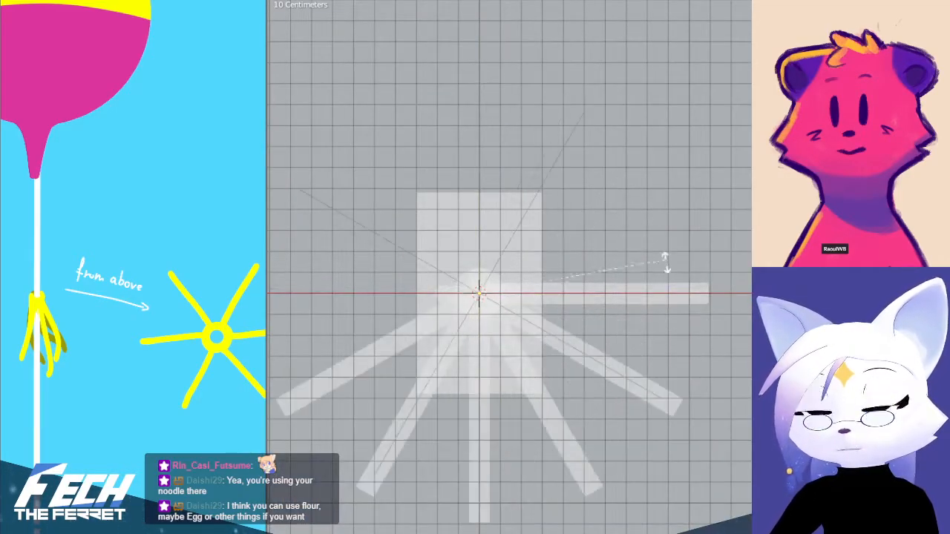
click(671, 364)
scroll(683, 382, down, 3)
middle_drag(646, 395, 659, 254)
scroll(636, 257, up, 2)
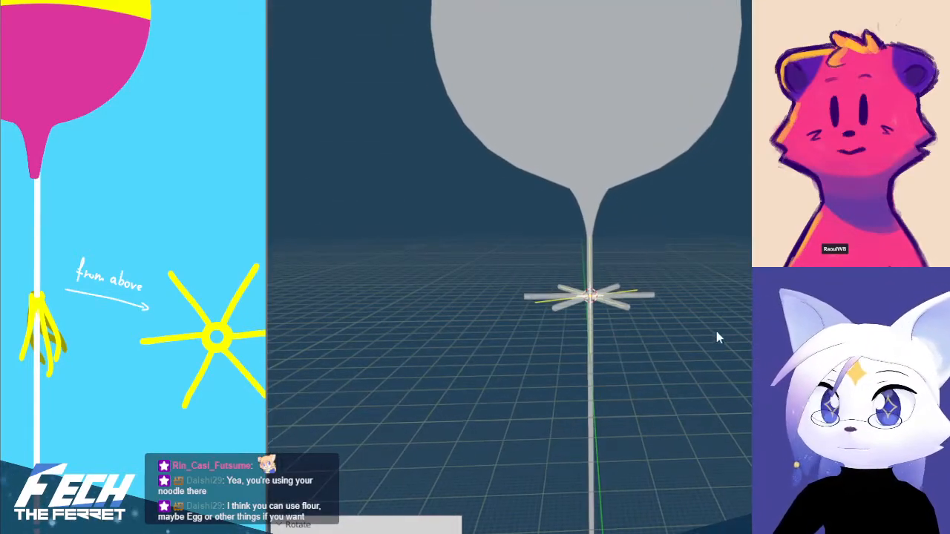
scroll(714, 328, up, 3)
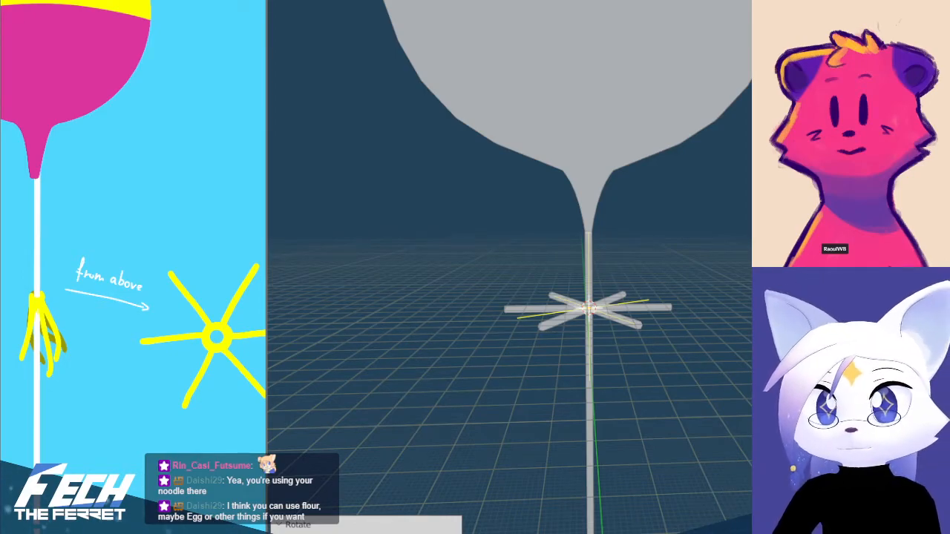
Select the outer end vertices of the original ribbon along positive X in edit mode
key(shift+grave)
key(w)
click(662, 260)
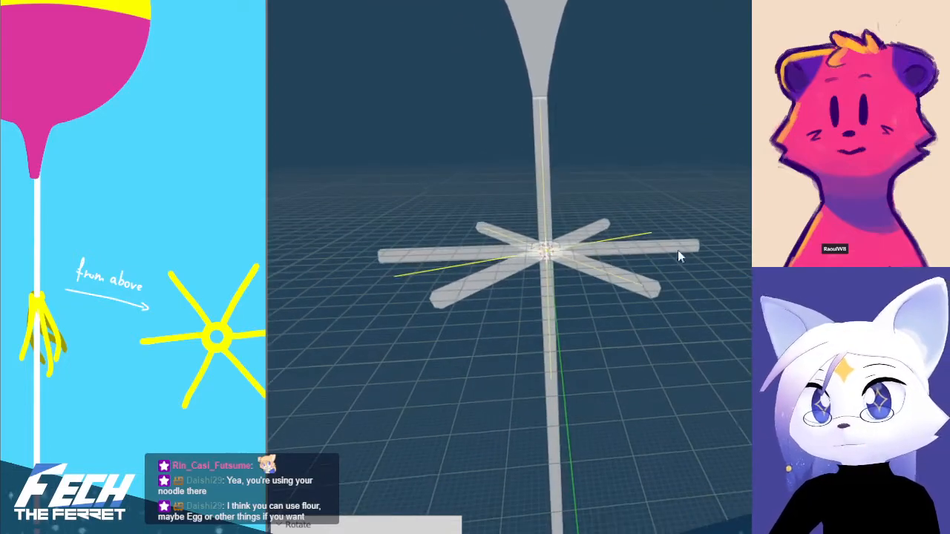
key(Tab)
middle_drag(683, 238, 658, 293)
key(Tab)
mouse_move(749, 242)
middle_down()
mouse_move(727, 232)
mouse_move(753, 247)
middle_up()
key(a)
key(alt+a)
key(b)
drag(680, 193, 709, 291)
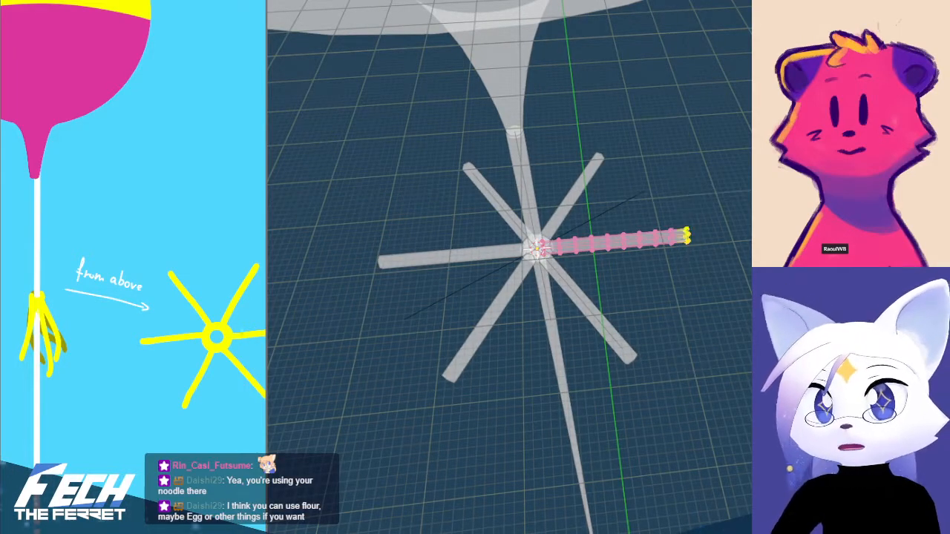
Turn on proportional editing for the ribbon's selected end vertices, viewed from the top
shift+middle_drag(706, 293, 681, 301)
key(KP_7)
scroll(670, 221, down, 3)
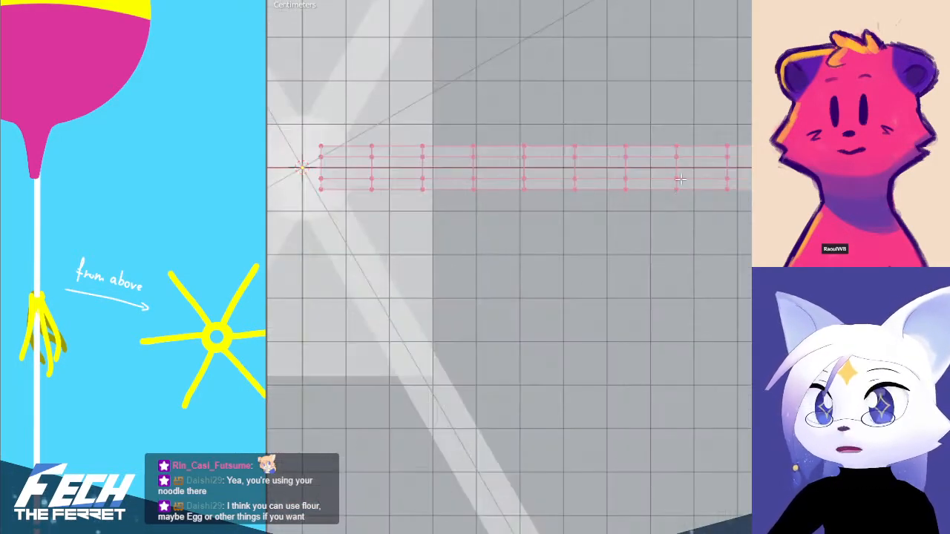
shift+middle_drag(677, 197, 604, 372)
scroll(705, 271, down, 4)
scroll(706, 272, down, 2)
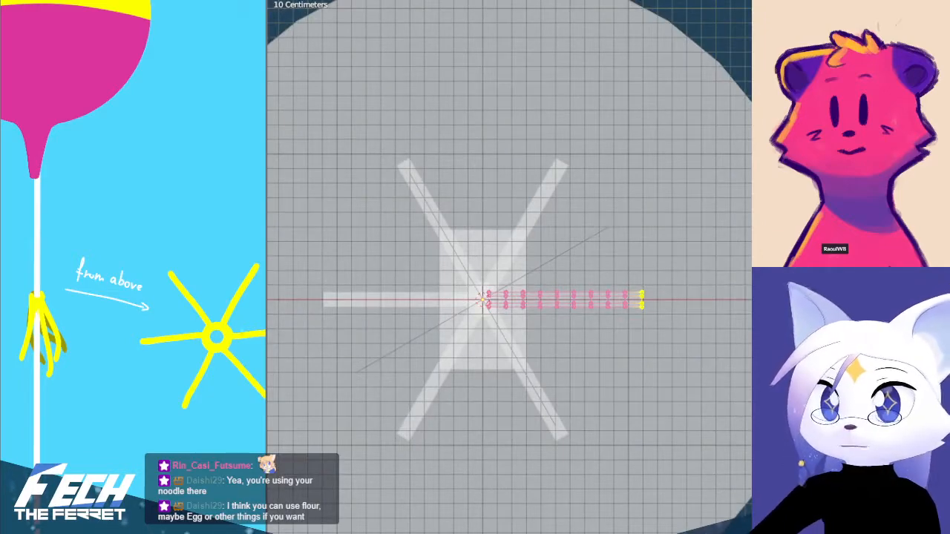
click(749, 1)
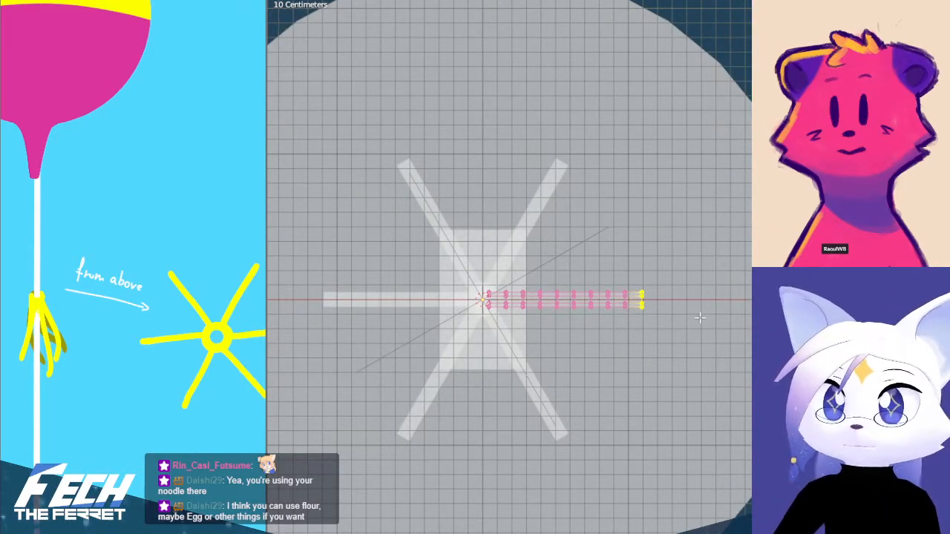
Try to scale and move the ribbon's end vertices along X with constant proportional falloff
key(s)
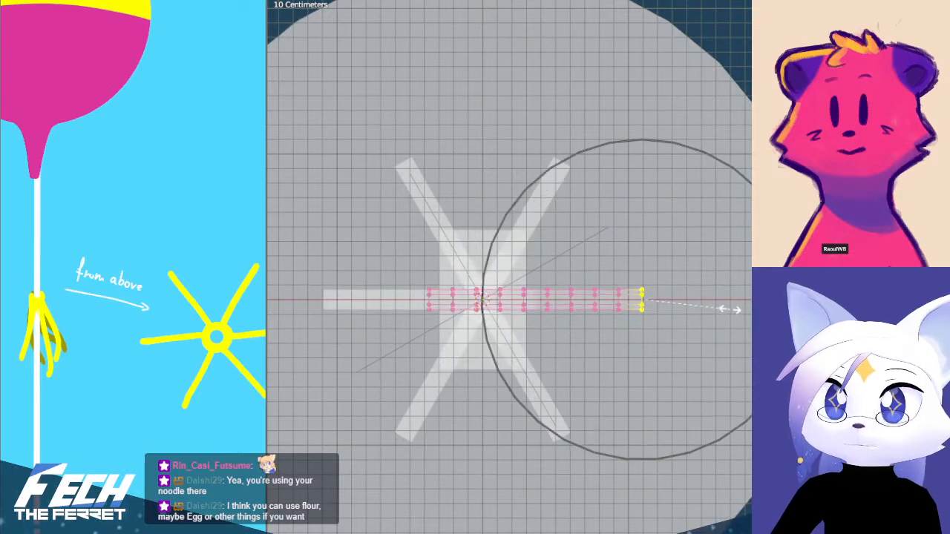
click(743, 309)
key(g)
key(y)
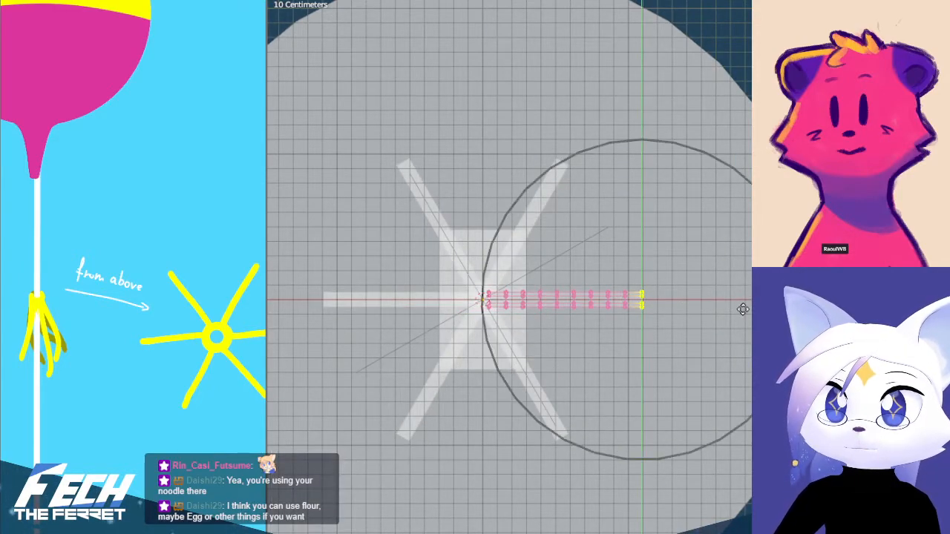
key(x)
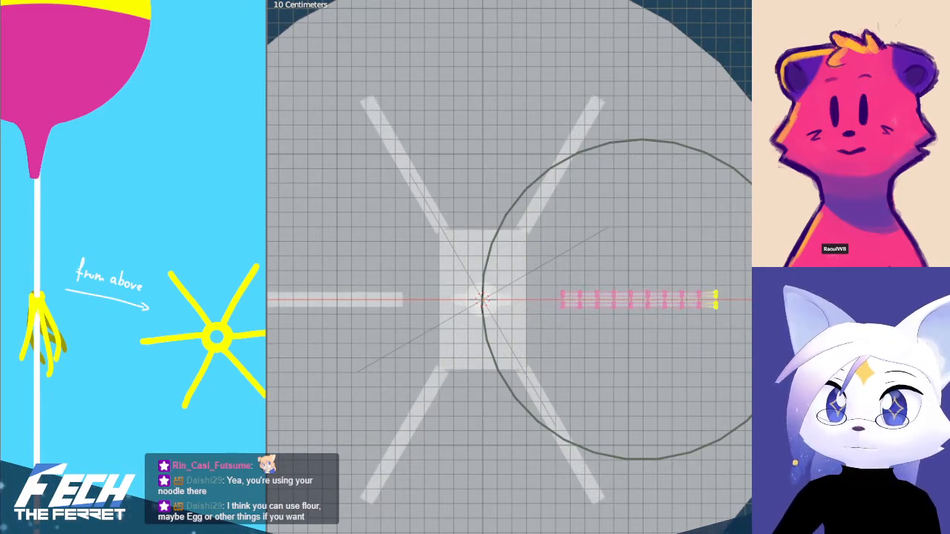
click(816, 309)
key(ctrl+z)
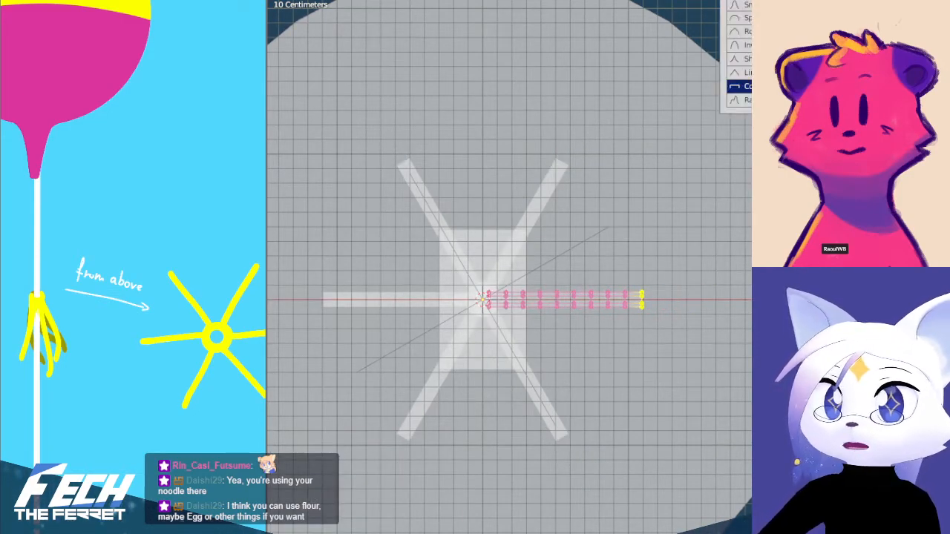
Lengthen the ribbon by moving its end vertices 0.3073 m along X with linear proportional falloff, and leave edit mode
key(g)
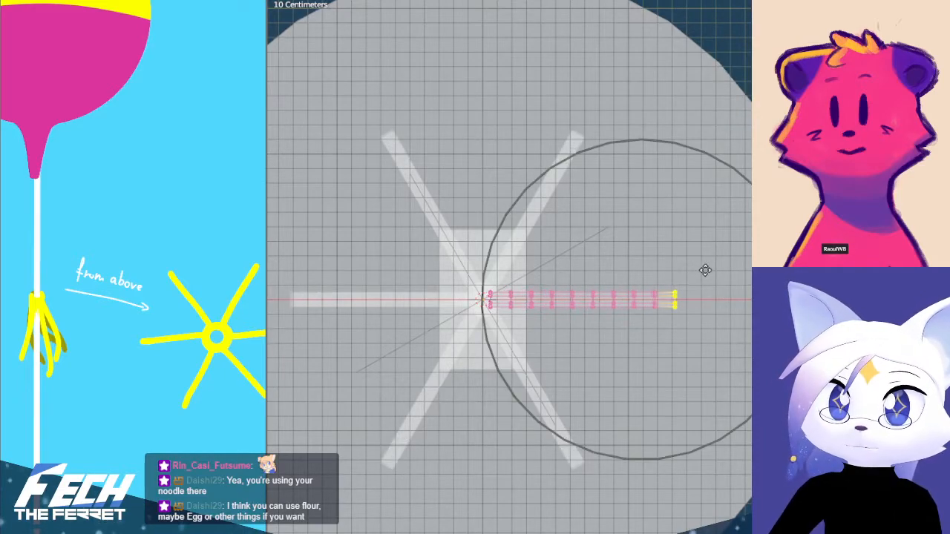
click(711, 270)
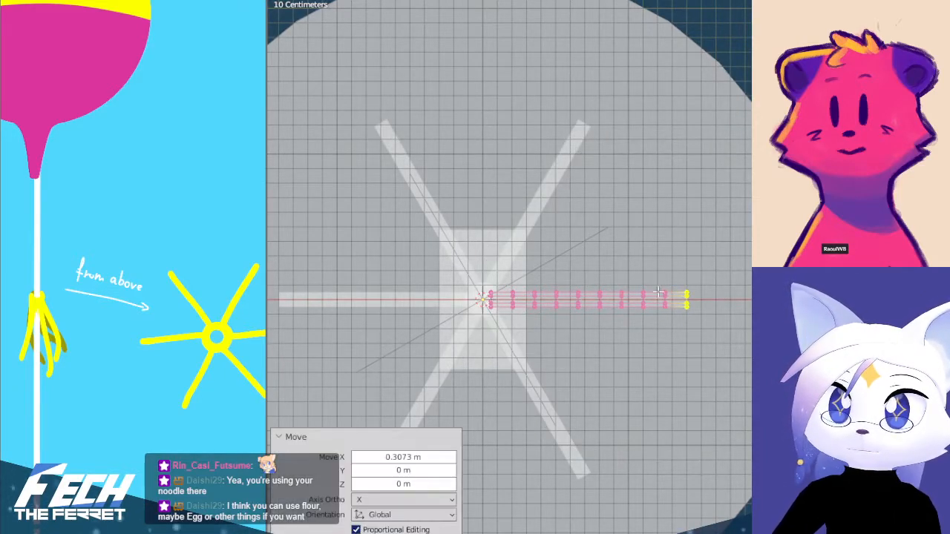
key(Tab)
Apply the ribbon's Array modifier and delete the empty at the ring's centre
key(KP_1)
scroll(615, 293, down, 1)
click(591, 324)
middle_drag(669, 336, 619, 291)
click(682, 295)
click(589, 265)
key(Delete)
Examine the six ribbons around the string from the front and at an angle
key(KP_1)
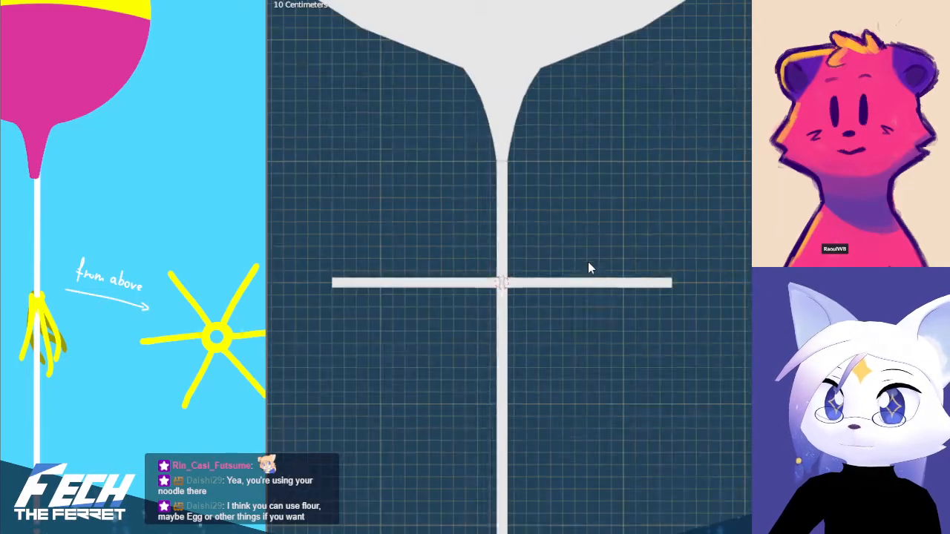
shift+middle_drag(668, 291, 733, 302)
key(KP_1)
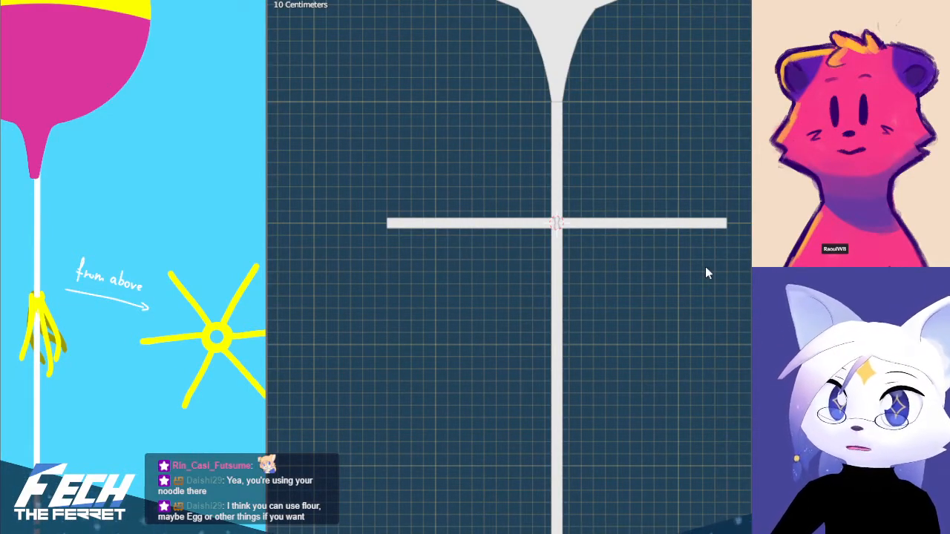
middle_drag(674, 291, 716, 273)
key(KP_1)
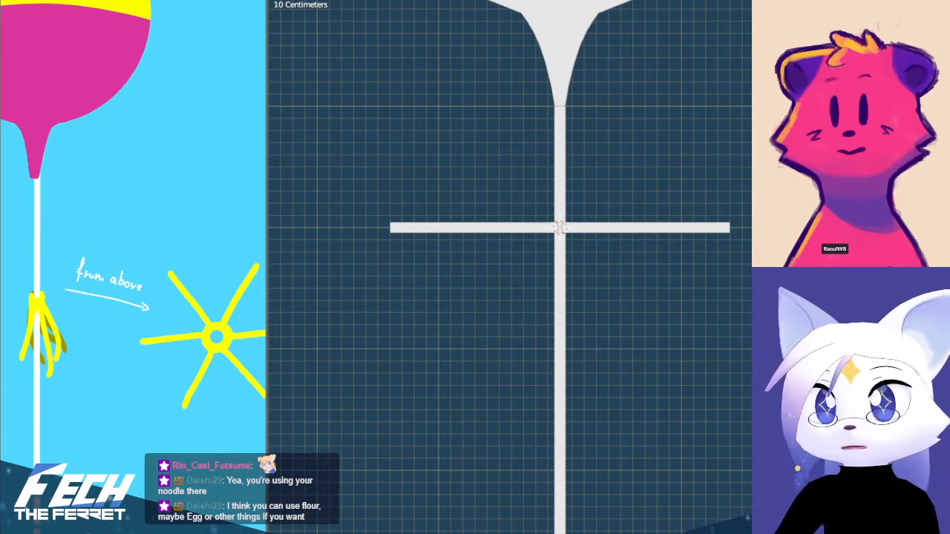
shift+middle_drag(655, 333, 635, 354)
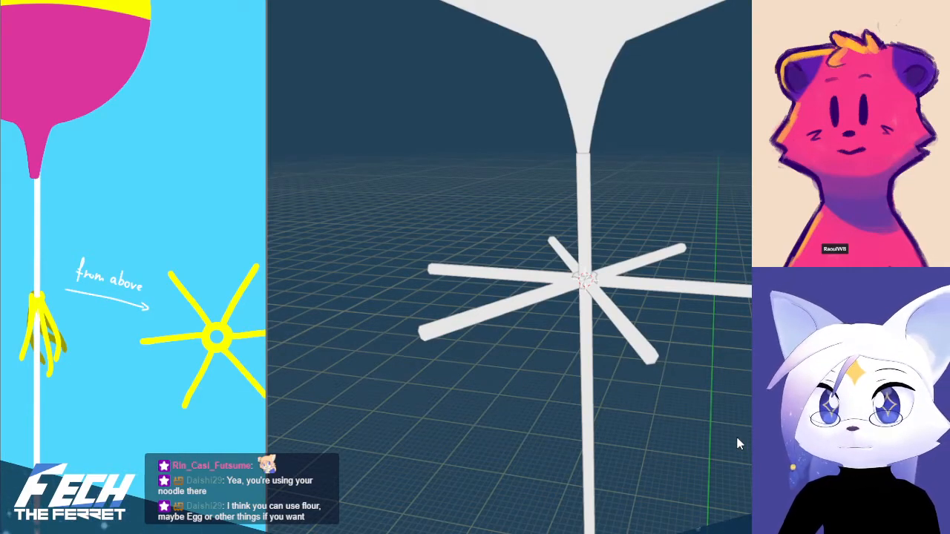
key(KP_1)
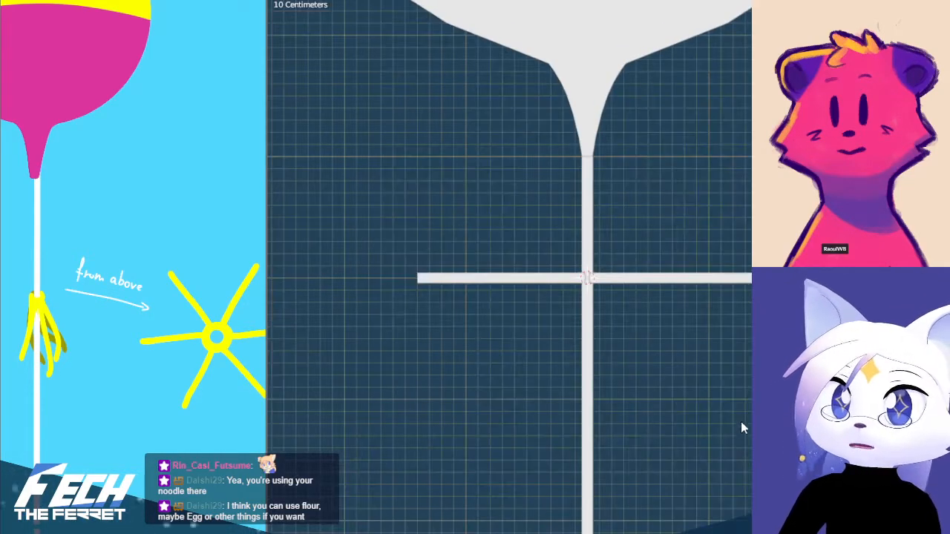
shift+middle_drag(714, 410, 718, 415)
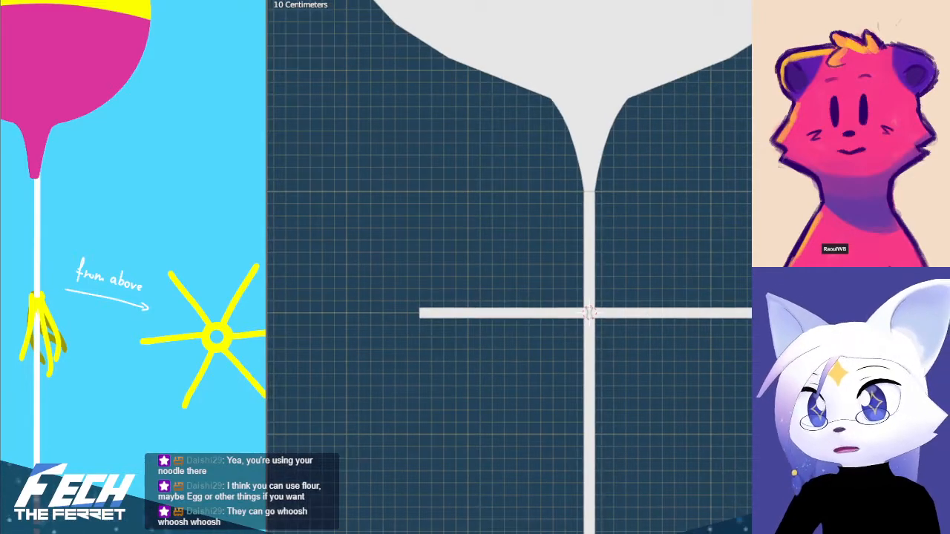
middle_drag(717, 415, 681, 421)
key(KP_1)
shift+middle_drag(748, 408, 730, 439)
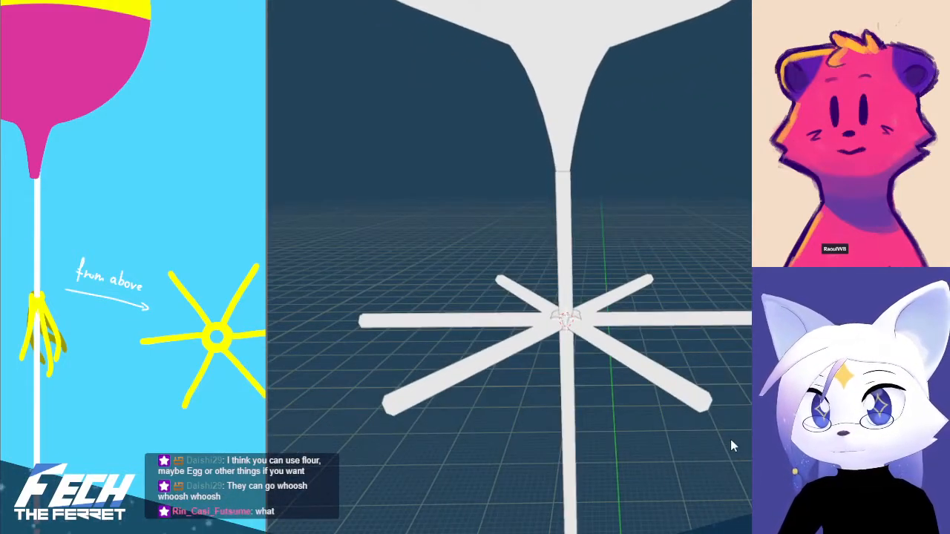
key(KP_1)
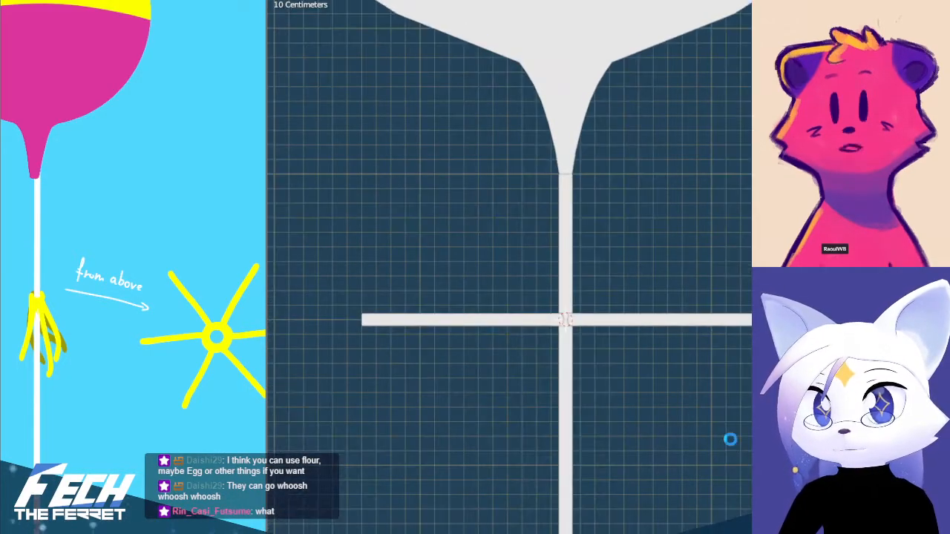
shift+middle_drag(711, 446, 719, 451)
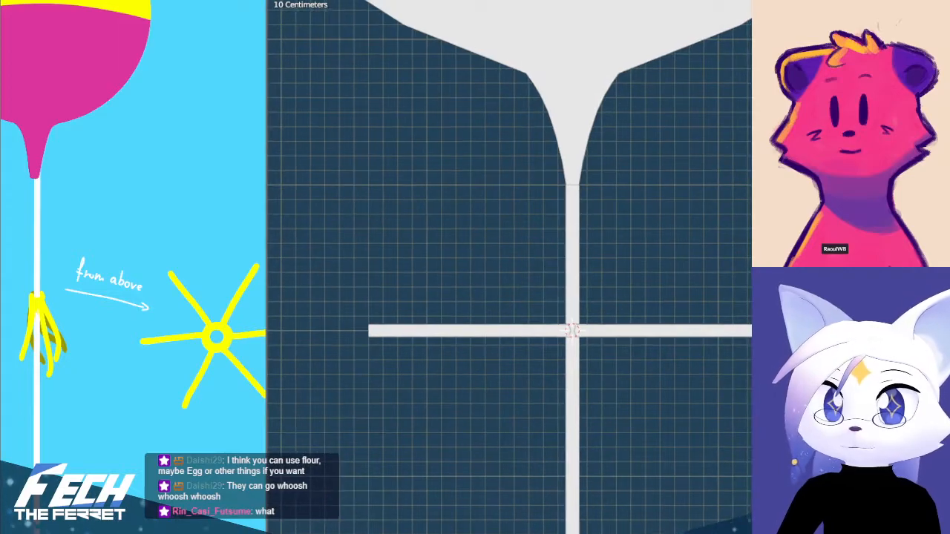
Move the six joined ribbons straight down the string along Z by about 1 m, and deselect them
middle_drag(718, 451, 724, 491)
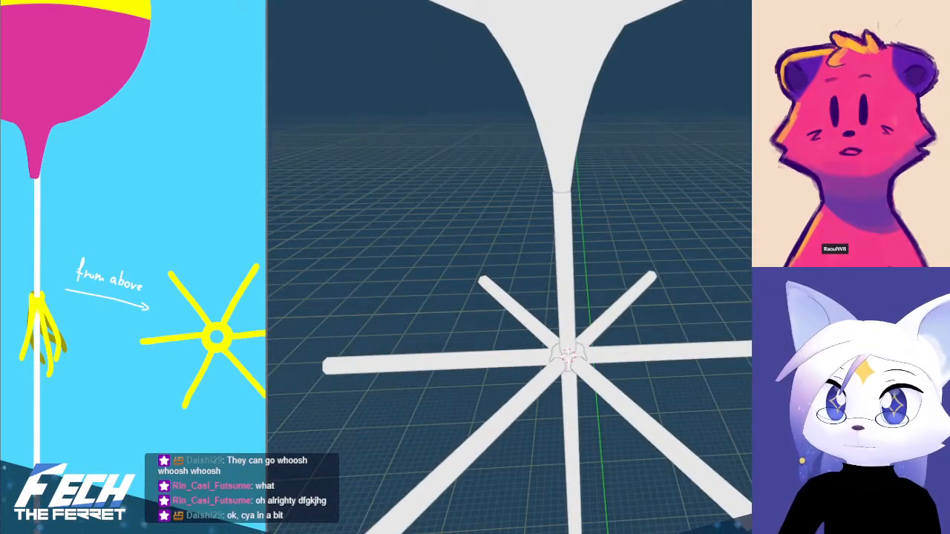
scroll(509, 268, down, 7)
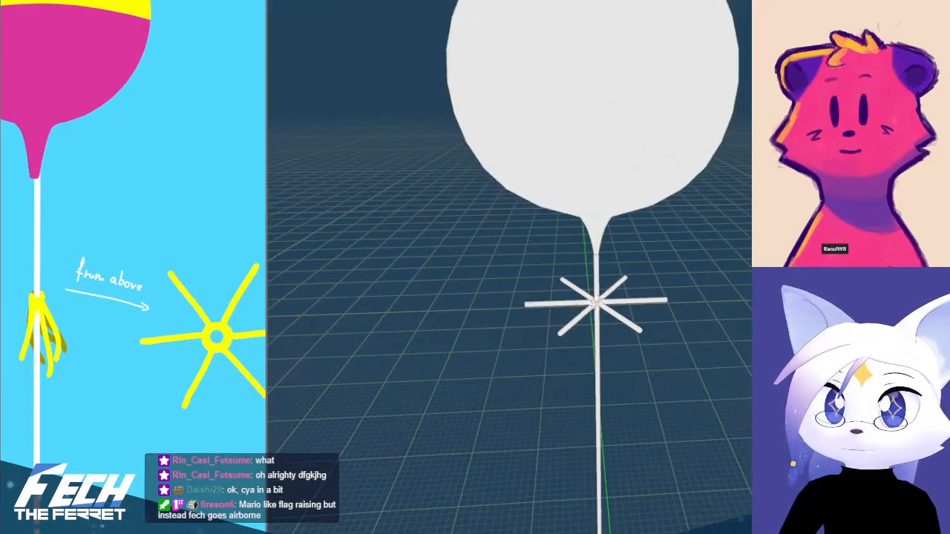
key(KP_1)
scroll(665, 333, up, 6)
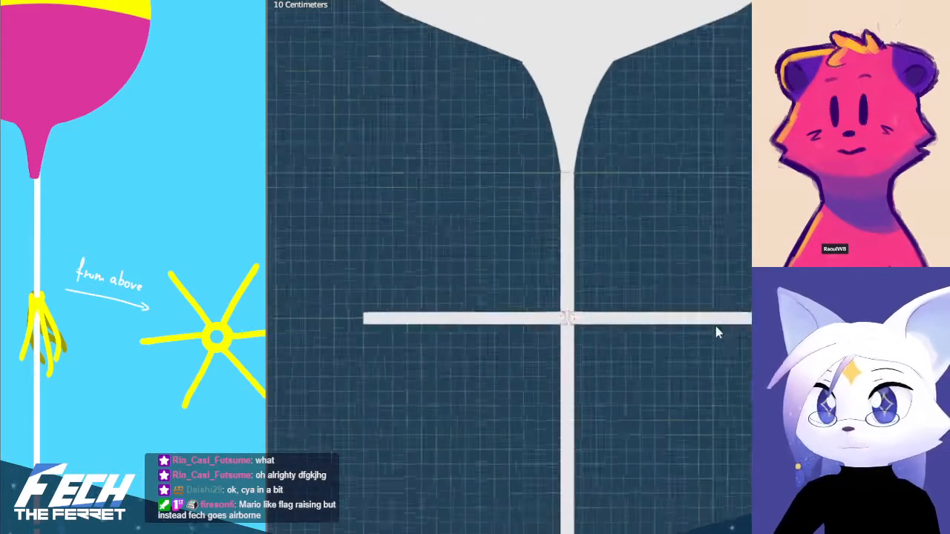
middle_drag(607, 337, 593, 350)
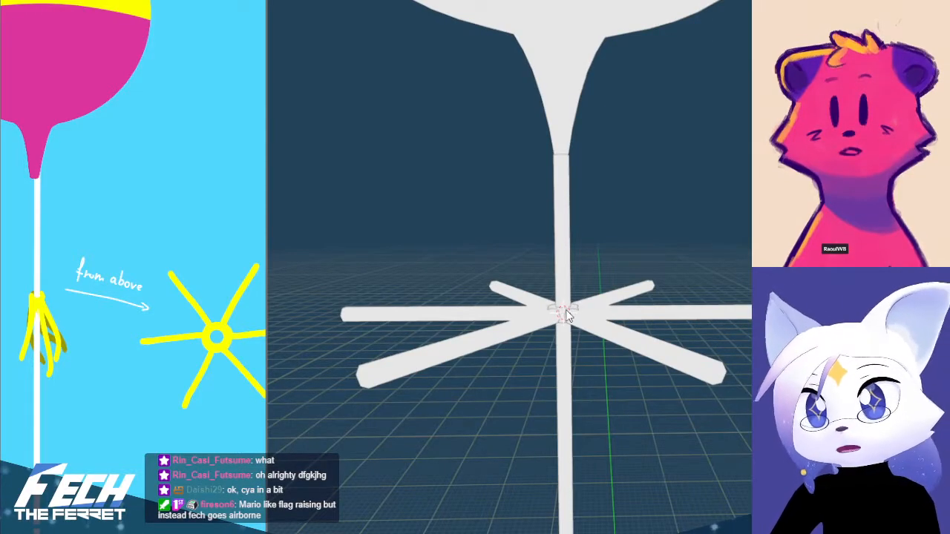
click(602, 317)
key(KP_1)
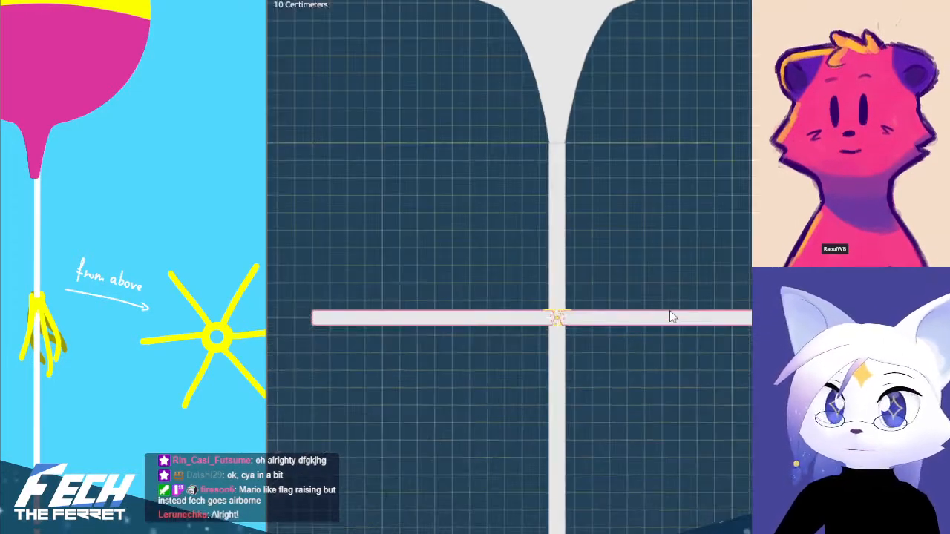
scroll(706, 317, down, 2)
key(g)
key(z)
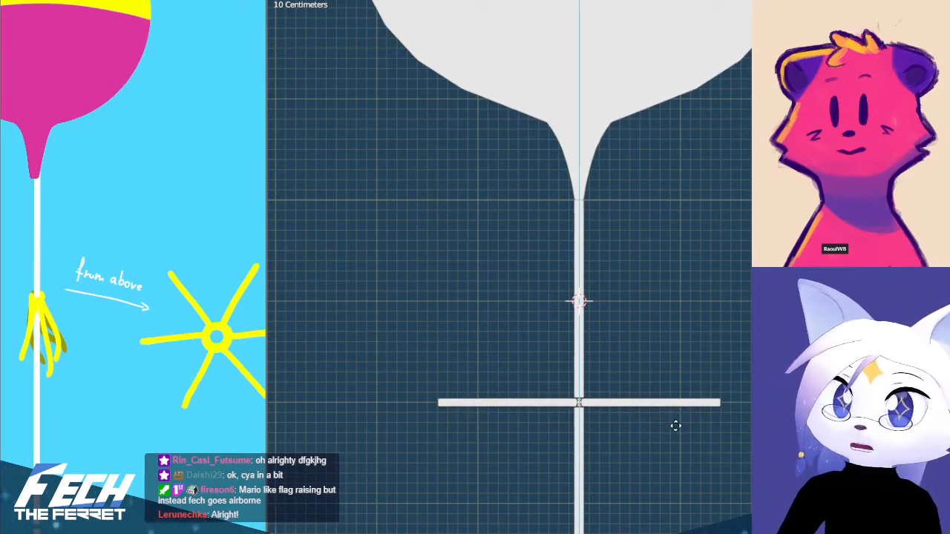
click(674, 429)
scroll(670, 432, down, 3)
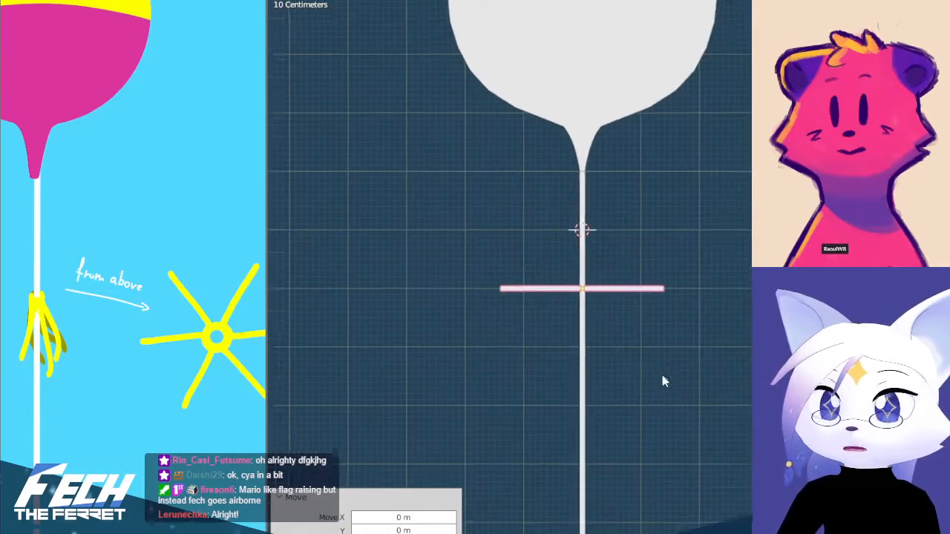
click(699, 414)
middle_drag(721, 386, 691, 428)
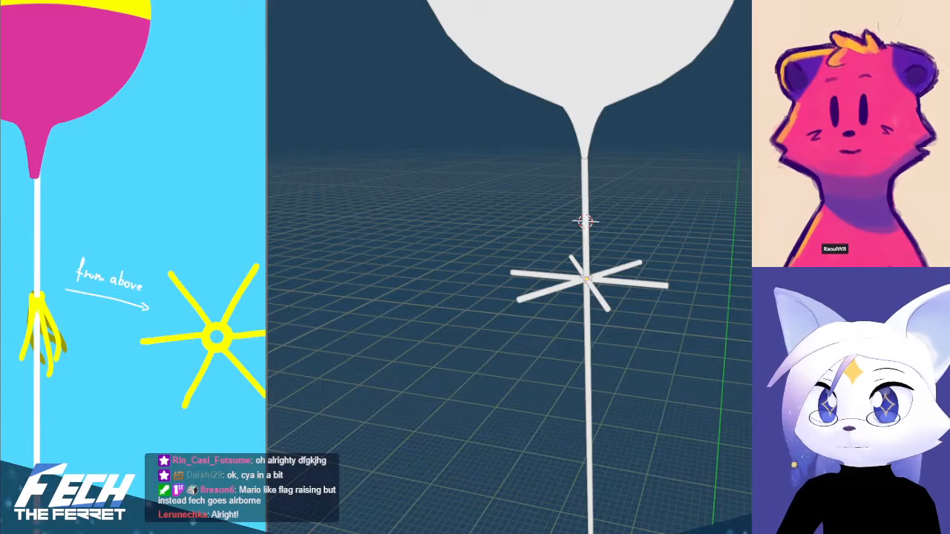
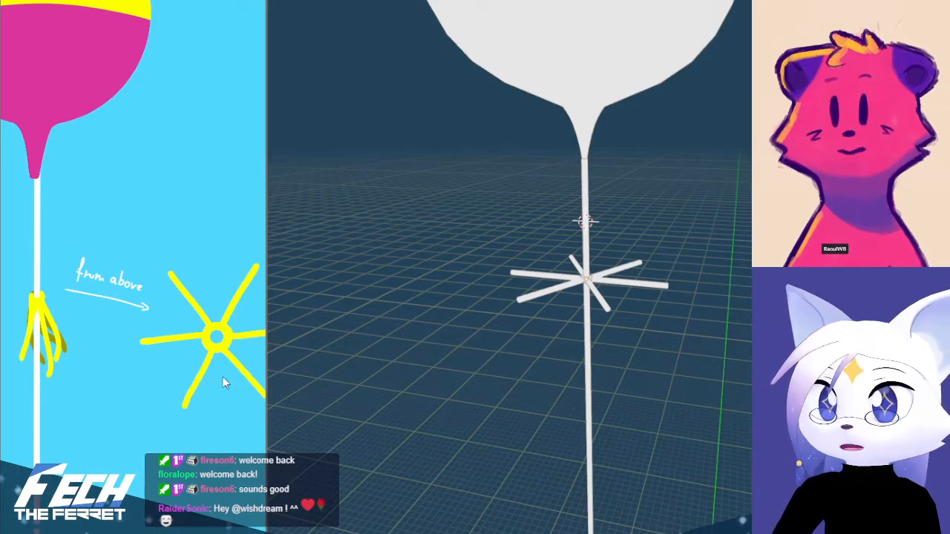
Examine the whole prop from the front down to the weight, with the concept art view widened to include its weight drawing
shift+middle_drag(616, 333, 617, 355)
scroll(617, 360, down, 5)
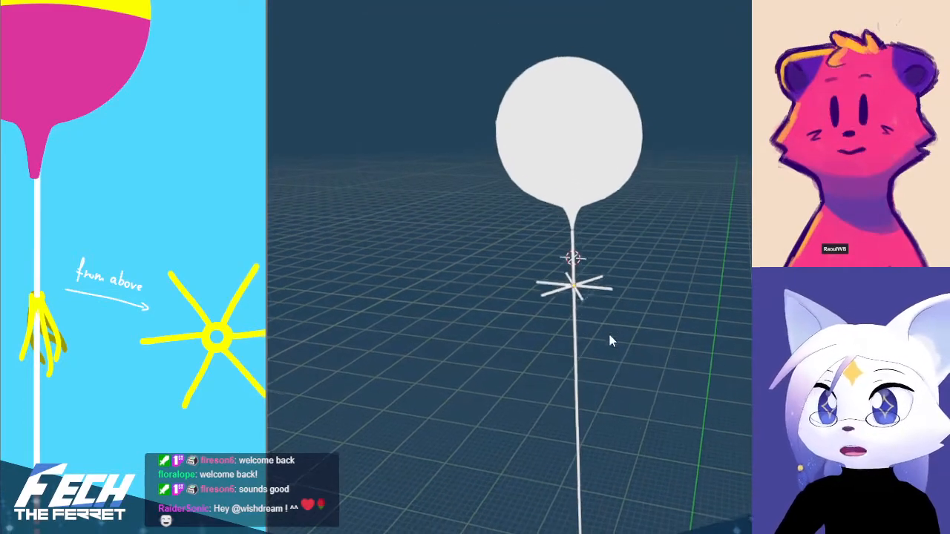
key(KP_1)
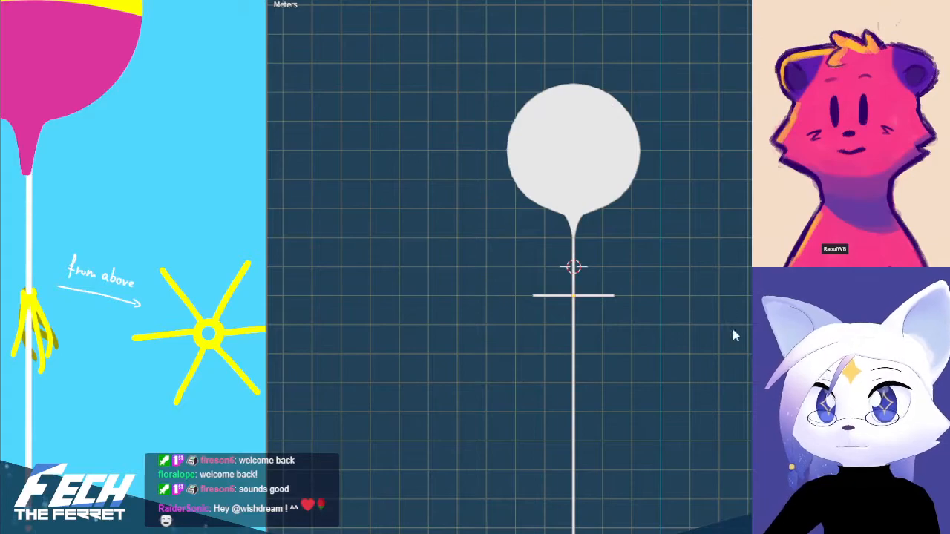
scroll(644, 375, down, 5)
shift+middle_drag(643, 369, 580, 172)
scroll(502, 224, up, 1)
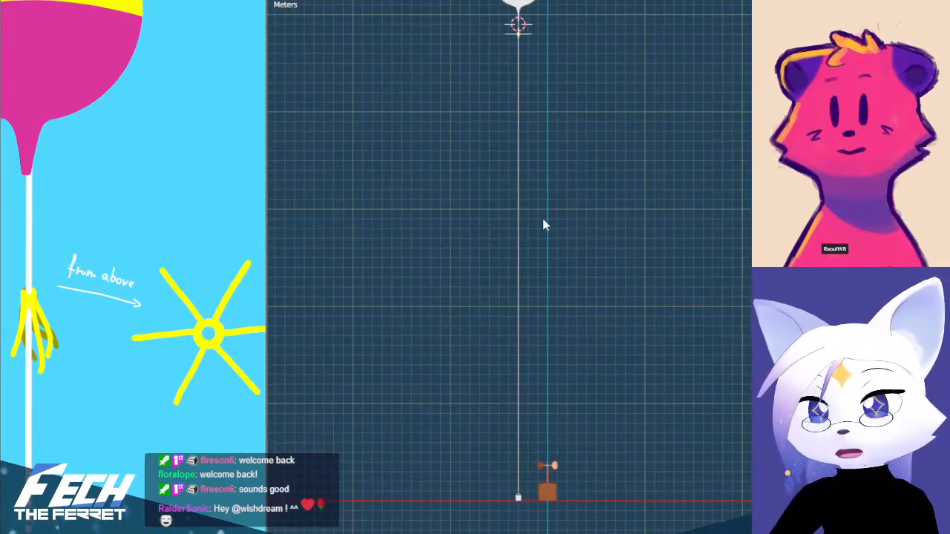
shift+middle_drag(543, 219, 554, 193)
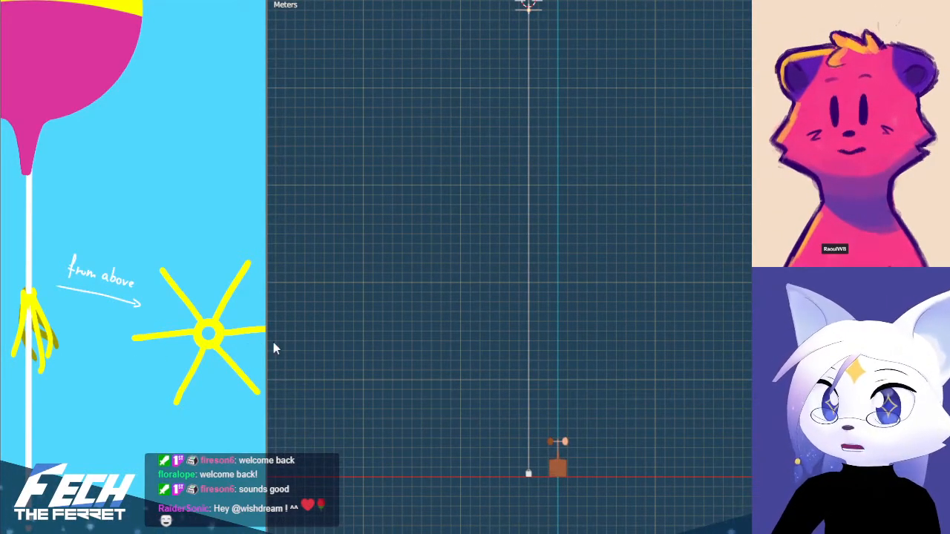
drag(264, 340, 483, 339)
shift+middle_drag(675, 367, 715, 253)
scroll(620, 394, up, 9)
shift+middle_drag(609, 485, 715, 293)
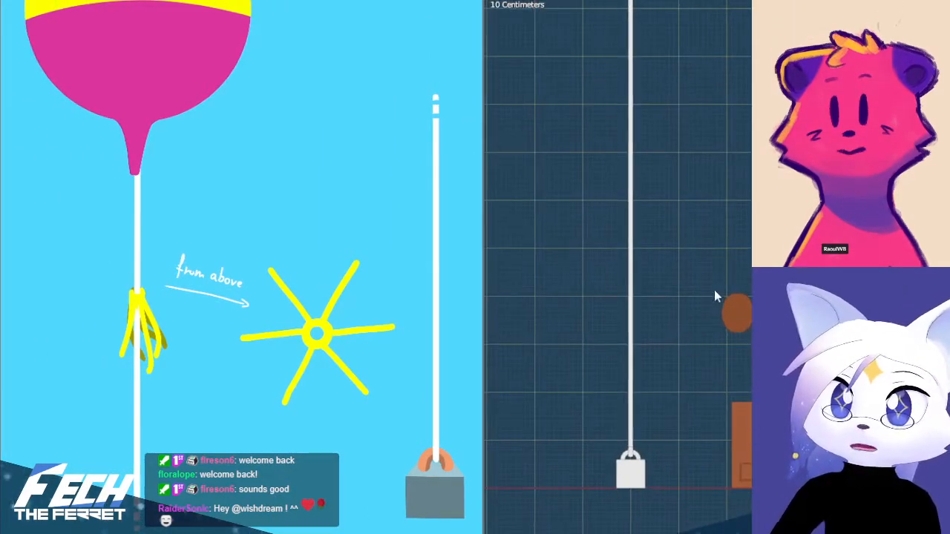
scroll(714, 298, up, 3)
shift+middle_drag(643, 523, 647, 427)
Join the weight's box and the loop handle on top of it into one object, and deselect it
click(585, 505)
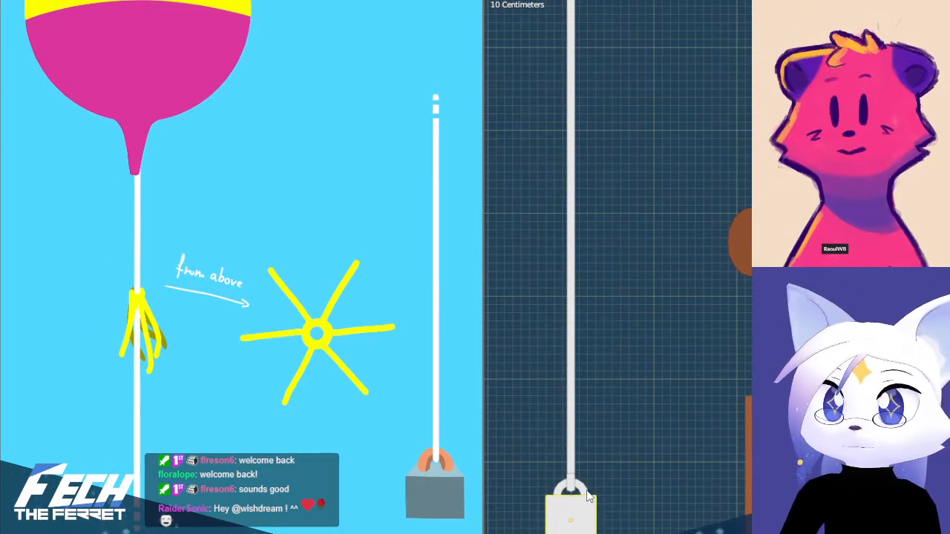
click(585, 489)
click(586, 524)
middle_drag(595, 460, 714, 361)
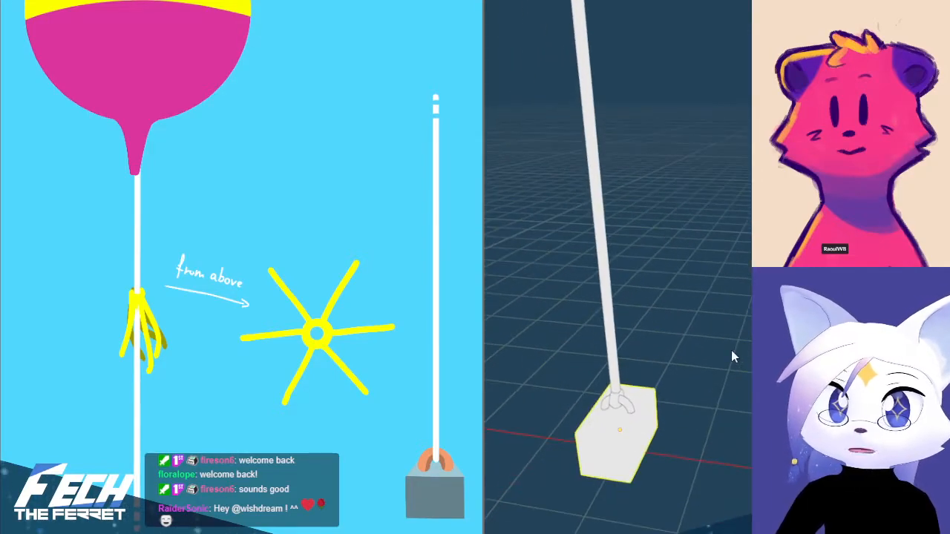
key(KP_1)
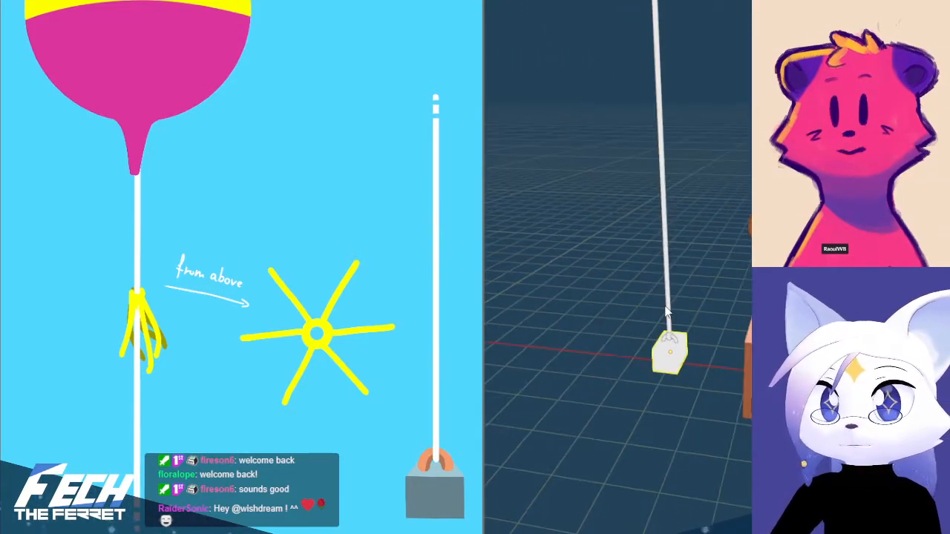
scroll(670, 355, up, 3)
shift+click(594, 488)
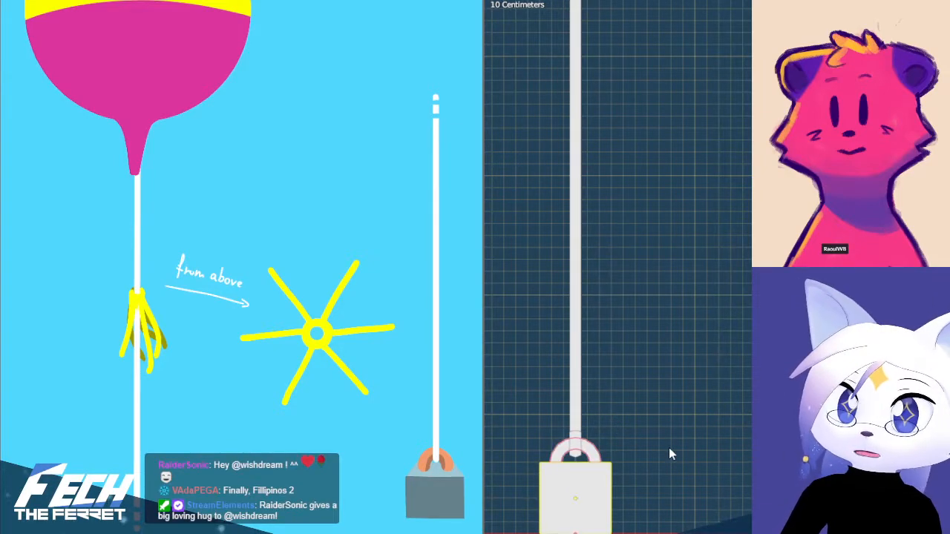
key(ctrl+j)
click(704, 413)
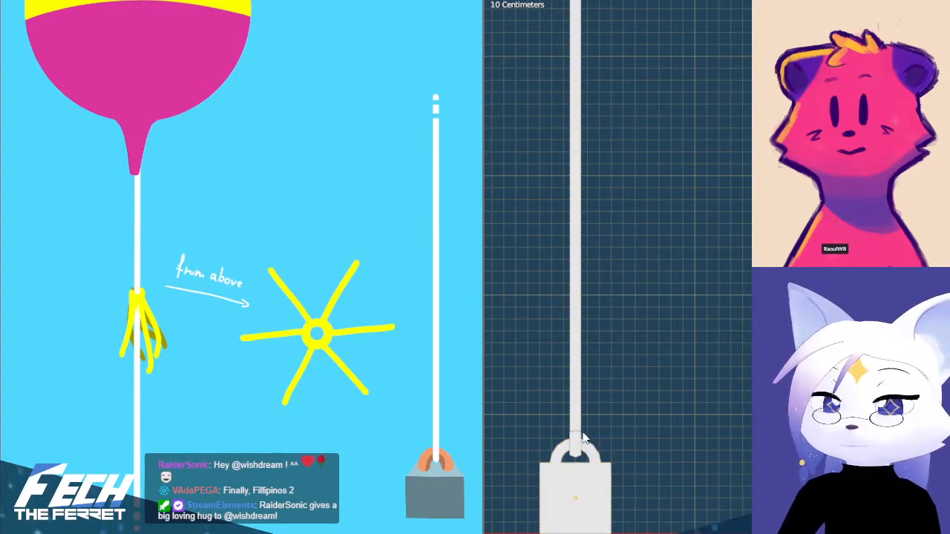
Select the string and inspect it from the weight up to the ribbons and the balloon's neck
click(576, 445)
click(577, 405)
scroll(622, 354, down, 4)
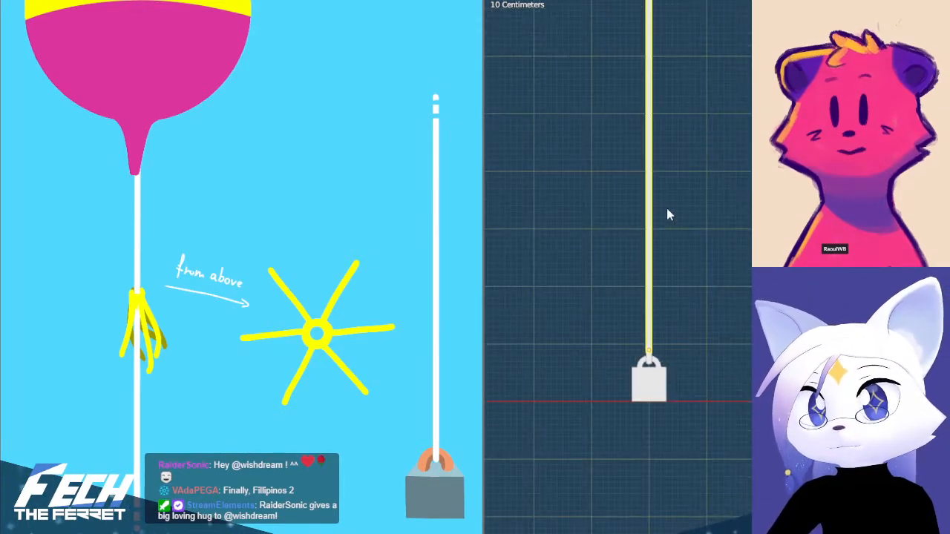
shift+middle_drag(683, 81, 752, 349)
shift+middle_drag(770, 97, 731, 271)
scroll(732, 271, down, 8)
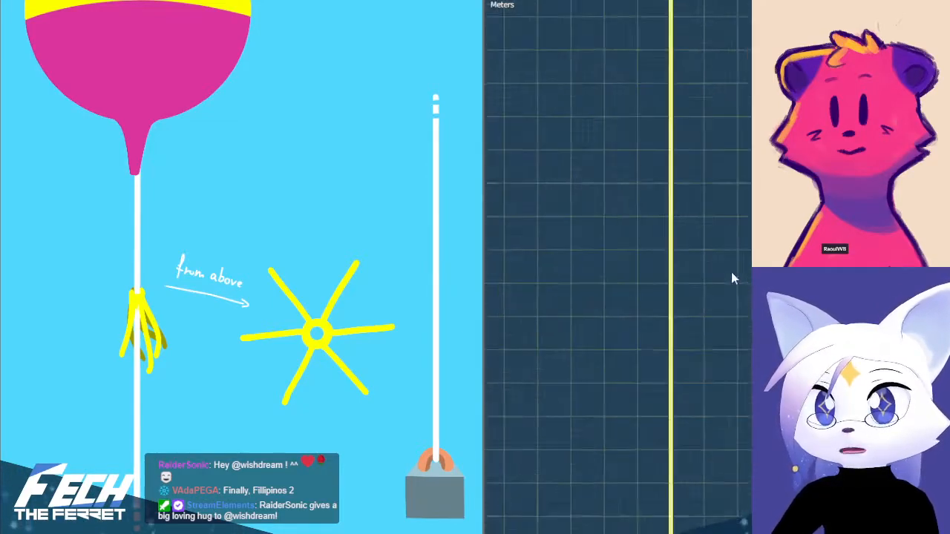
shift+middle_drag(775, 111, 716, 481)
scroll(653, 294, up, 4)
scroll(654, 293, up, 5)
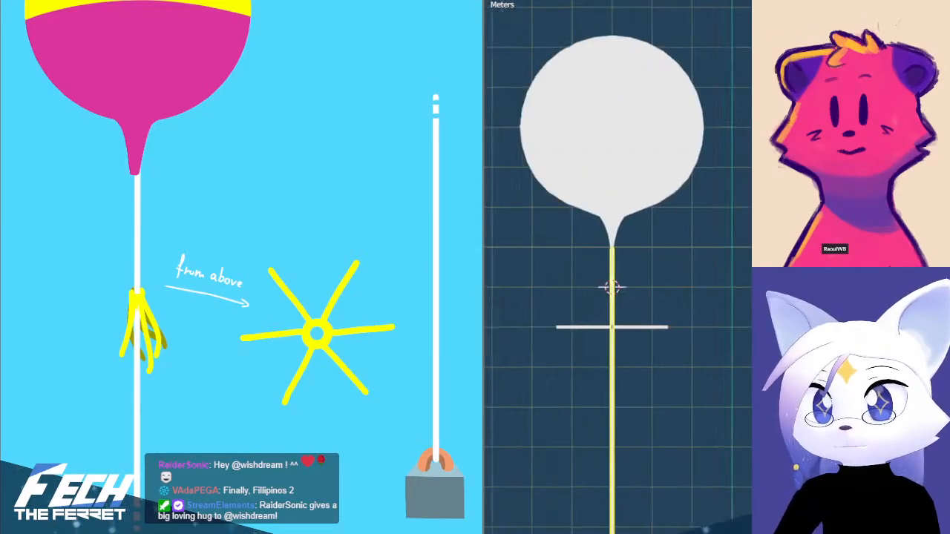
middle_drag(679, 346, 722, 306)
scroll(691, 424, down, 5)
scroll(714, 380, up, 4)
scroll(723, 307, up, 5)
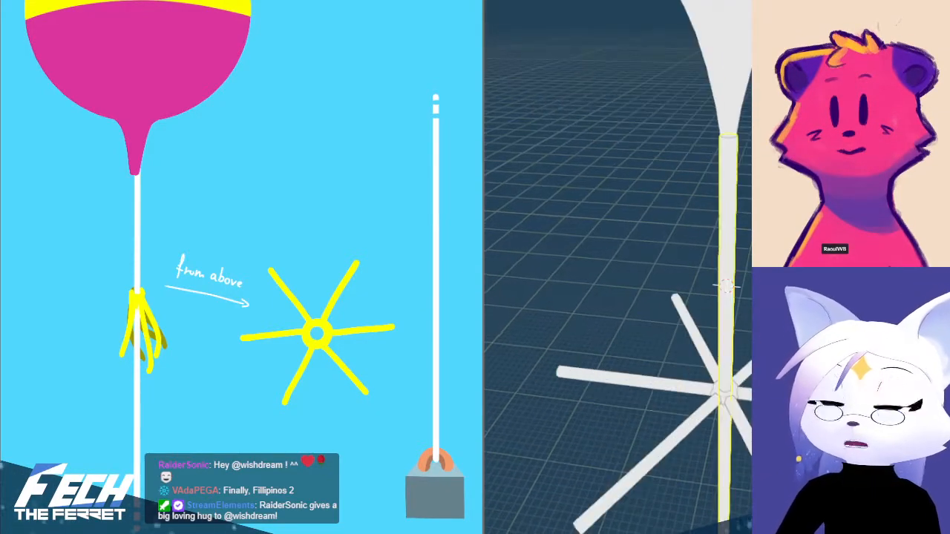
Join the six ribbons with the ring around the string and rename the joined object as Dangling Rope
click(737, 443)
shift+click(732, 426)
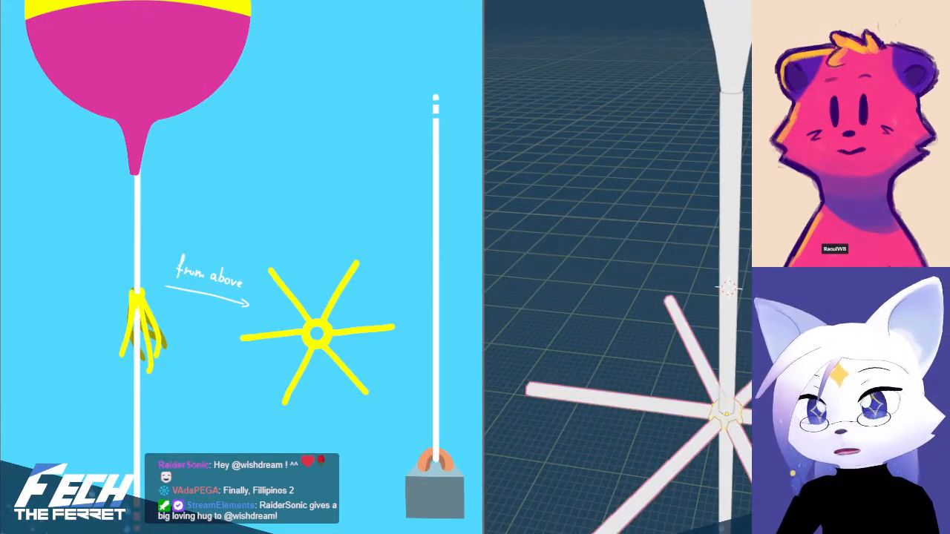
key(ctrl+j)
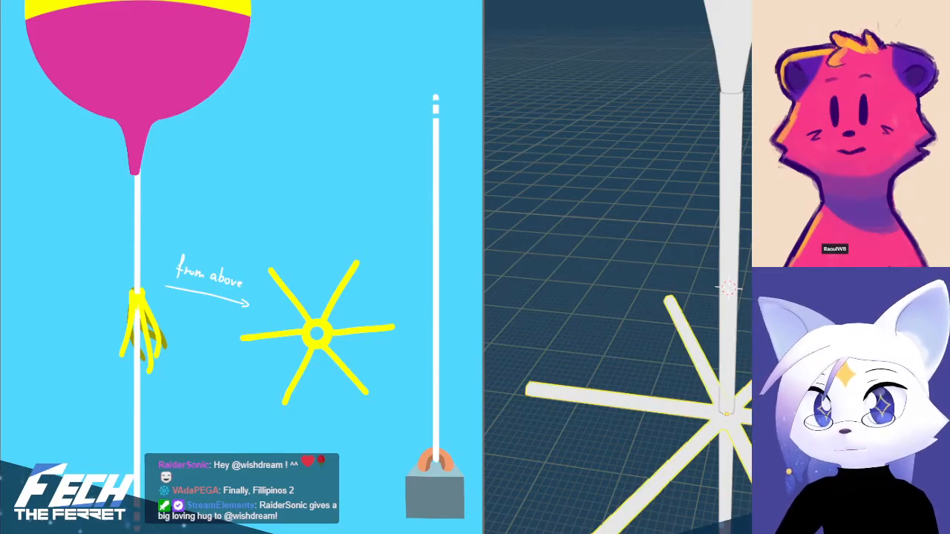
scroll(727, 348, down, 2)
key(F2)
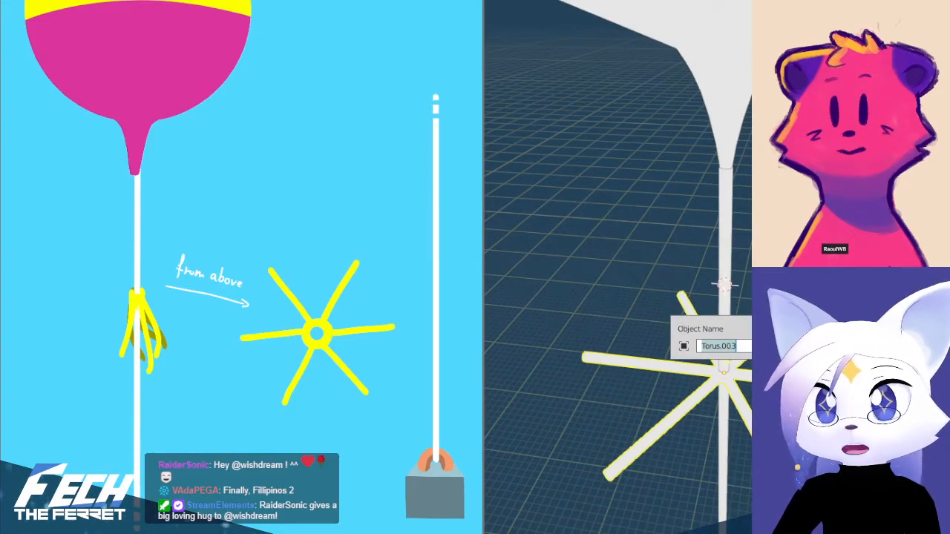
text(Dan)
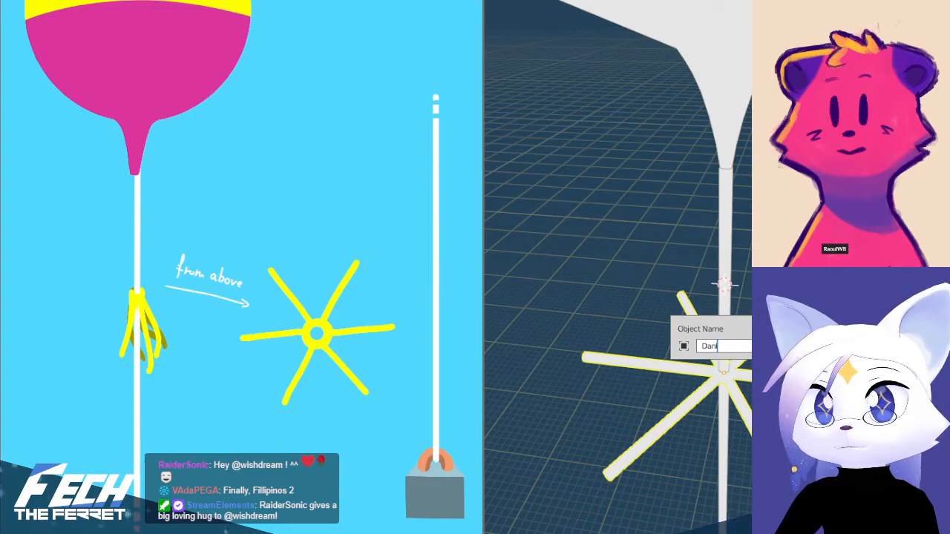
text(gling Rope)
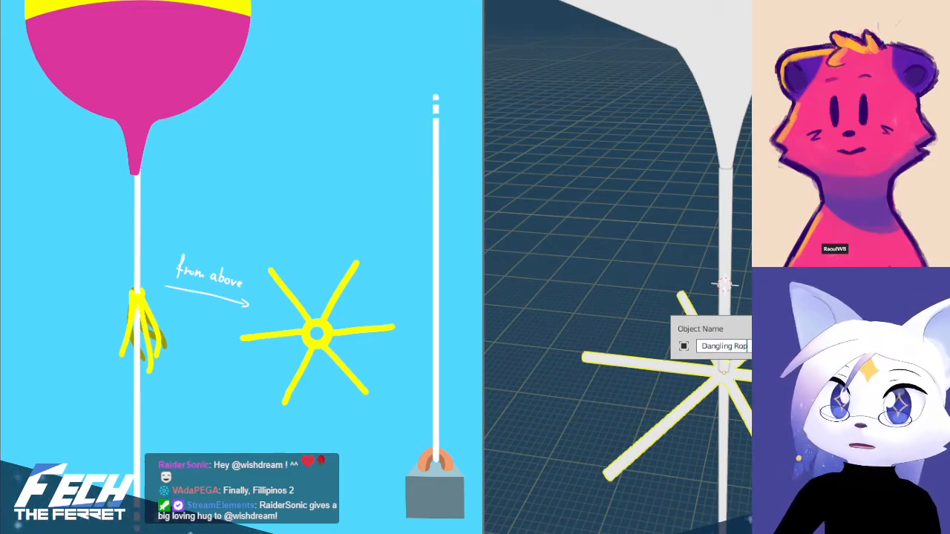
key(Return)
Rename the long string object, and rename the balloon object as Balloon
click(731, 268)
key(F2)
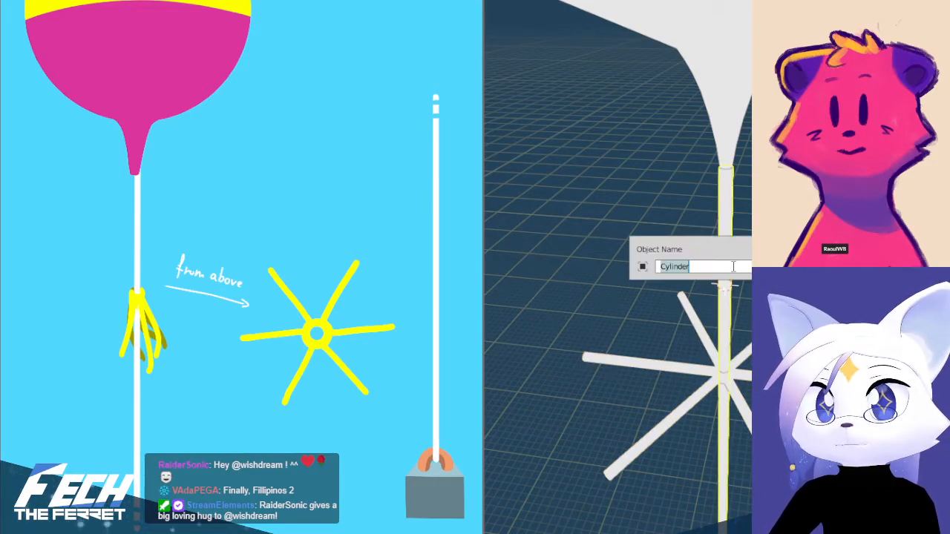
text(R)
key(Return)
click(735, 119)
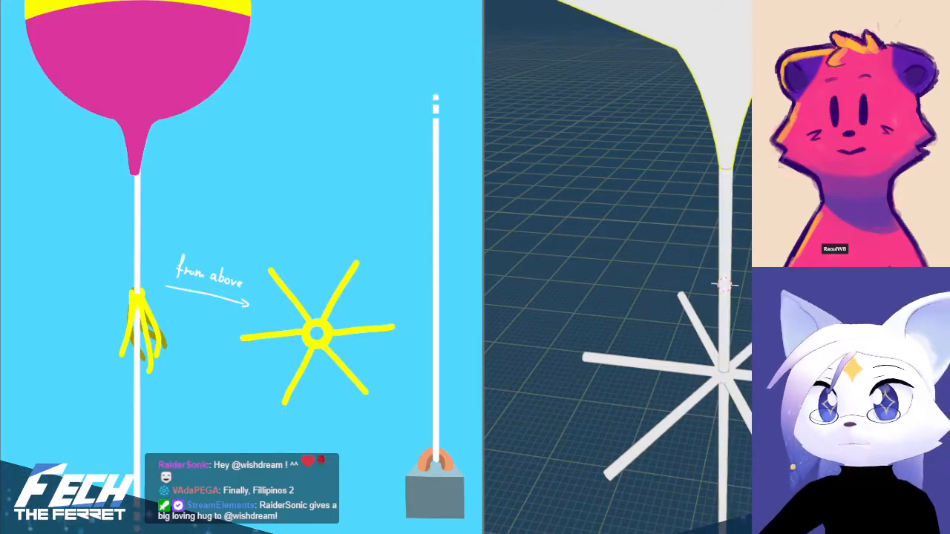
key(F2)
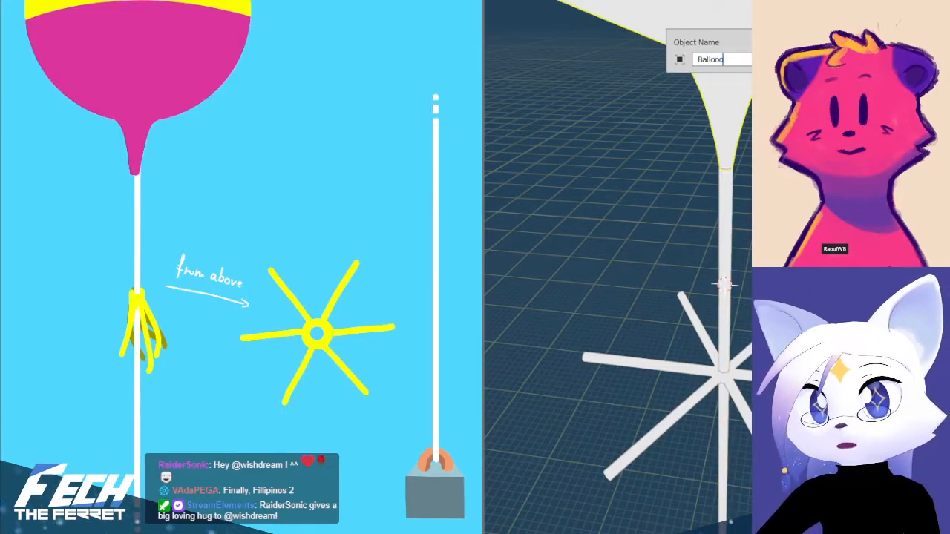
text(Balloon)
key(Return)
scroll(617, 268, down, 7)
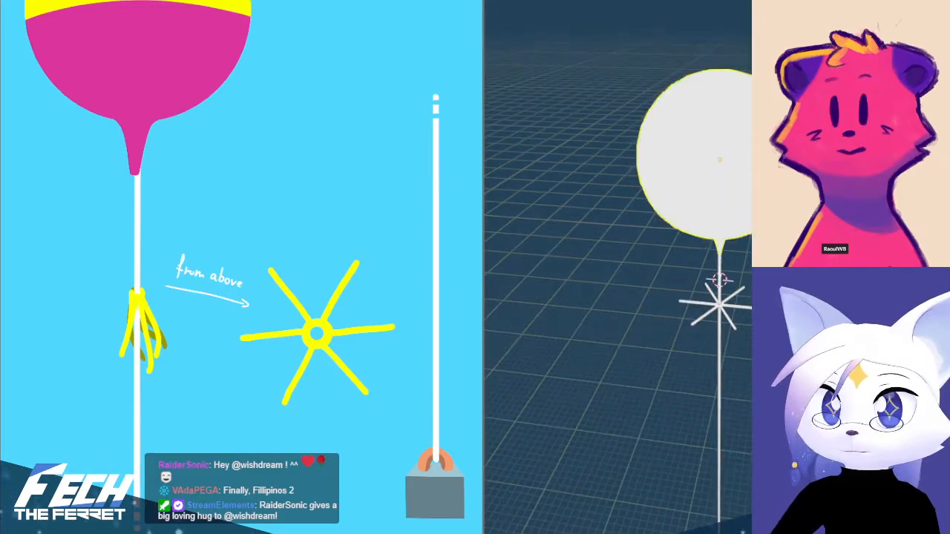
Switch to the UV editing workspace showing the colour palette texture, with the joined weight in edit mode
shift+middle_drag(617, 297, 618, 8)
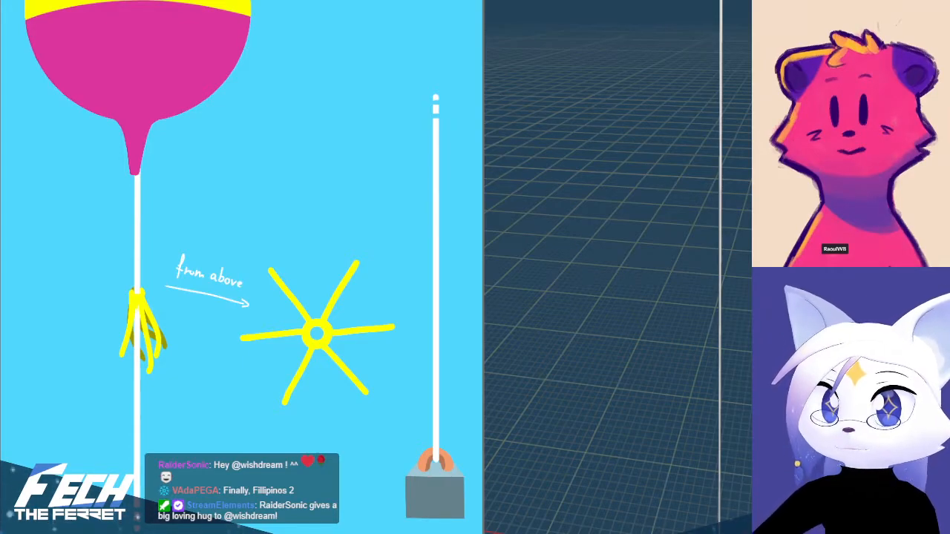
click(377, 1)
shift+middle_drag(523, 289, 632, 232)
scroll(627, 278, up, 2)
scroll(631, 231, up, 4)
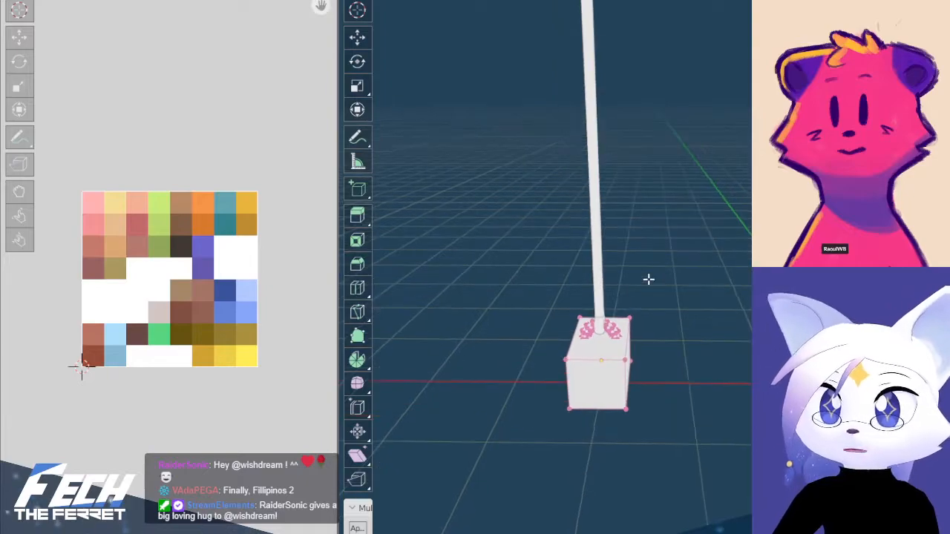
shift+middle_drag(671, 275, 653, 273)
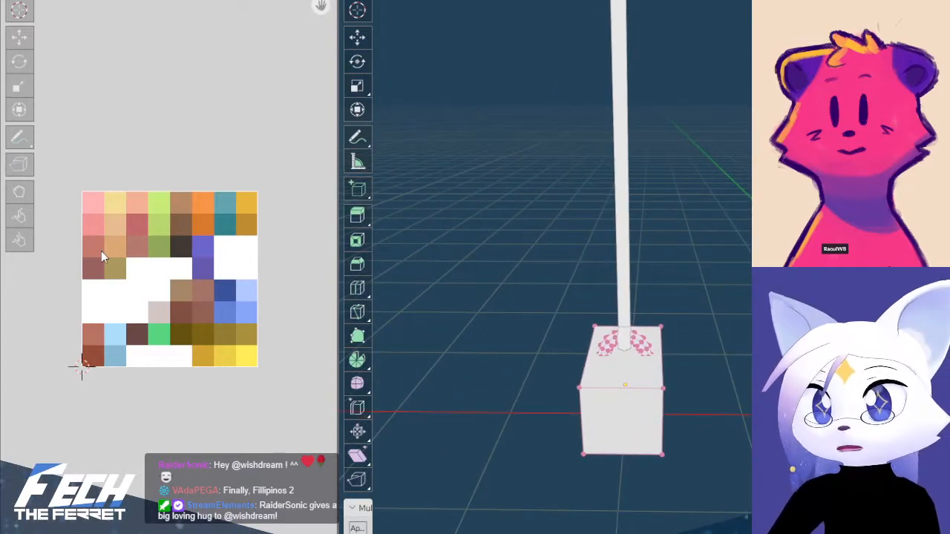
scroll(616, 297, up, 2)
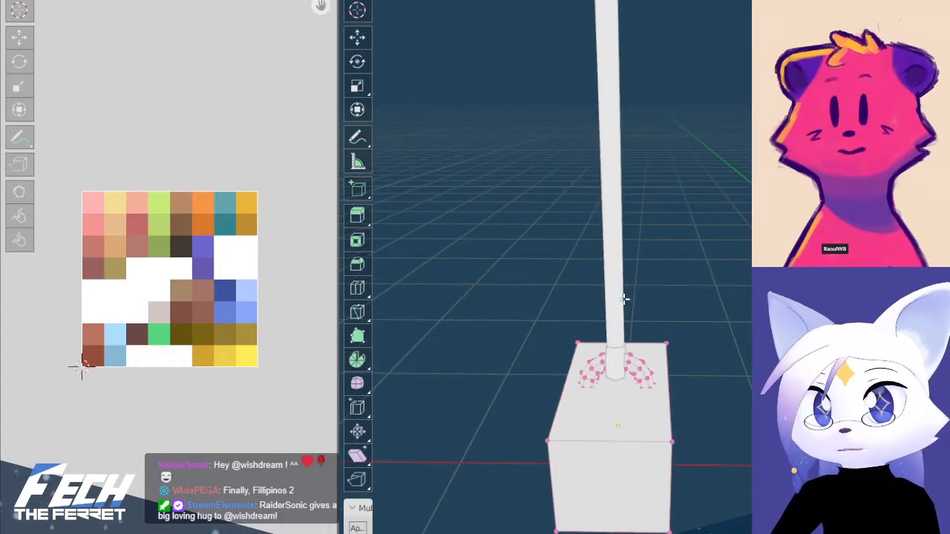
shift+middle_drag(628, 317, 636, 261)
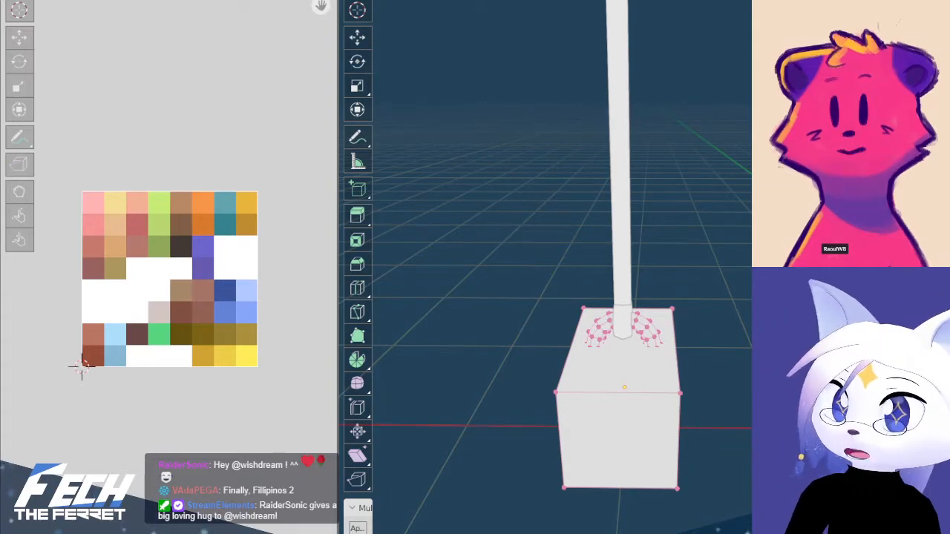
Switch from Blender to the image editor that holds the colour palette texture and show the whole palette
key(alt+Tab)
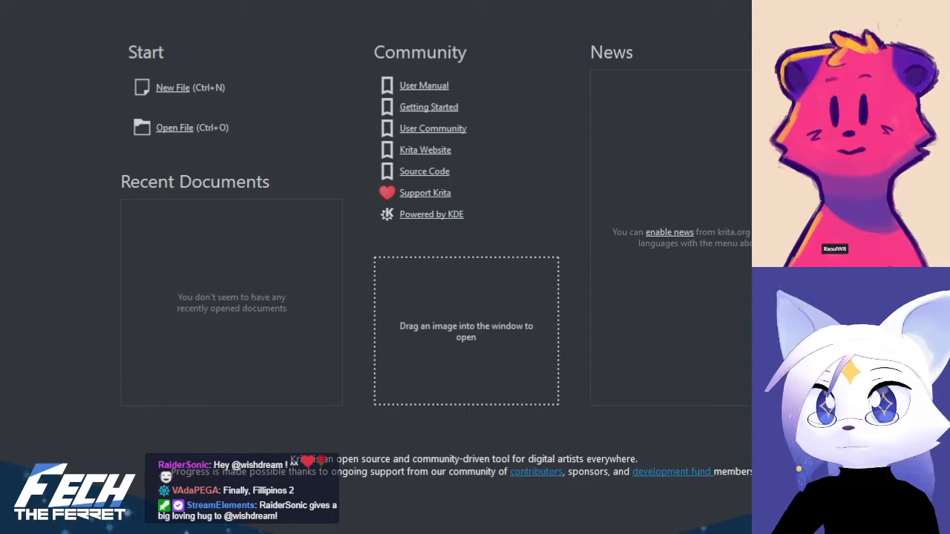
key(alt+Tab)
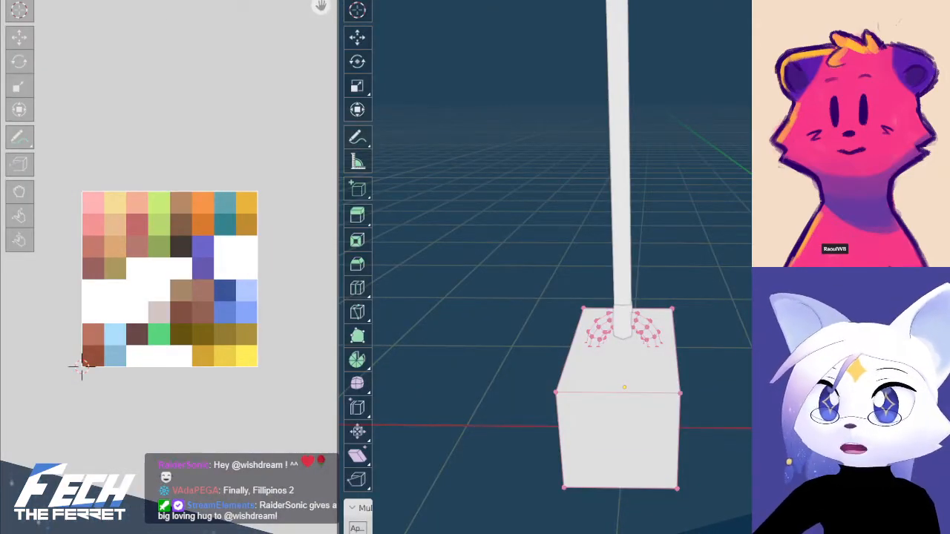
key(alt+Tab)
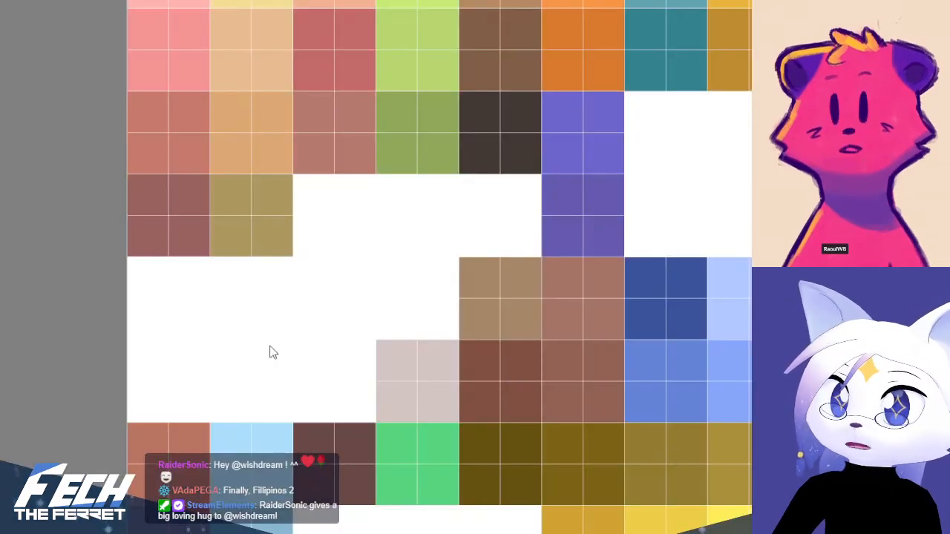
scroll(391, 324, down, 3)
scroll(391, 325, down, 2)
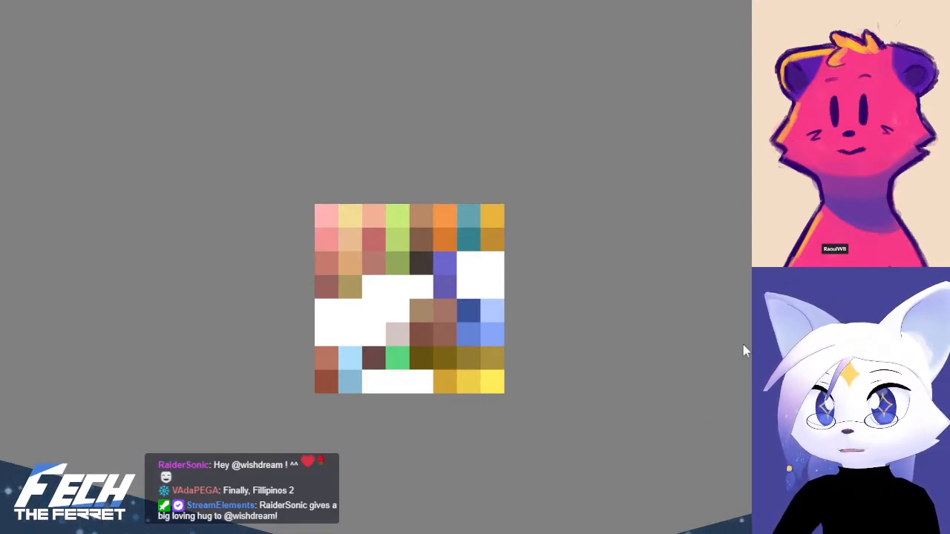
Place the balloon concept art directly beside the colour palette in the palette document
drag(812, 347, 735, 344)
scroll(737, 347, down, 8)
drag(808, 404, 39, 83)
drag(418, 170, 949, 229)
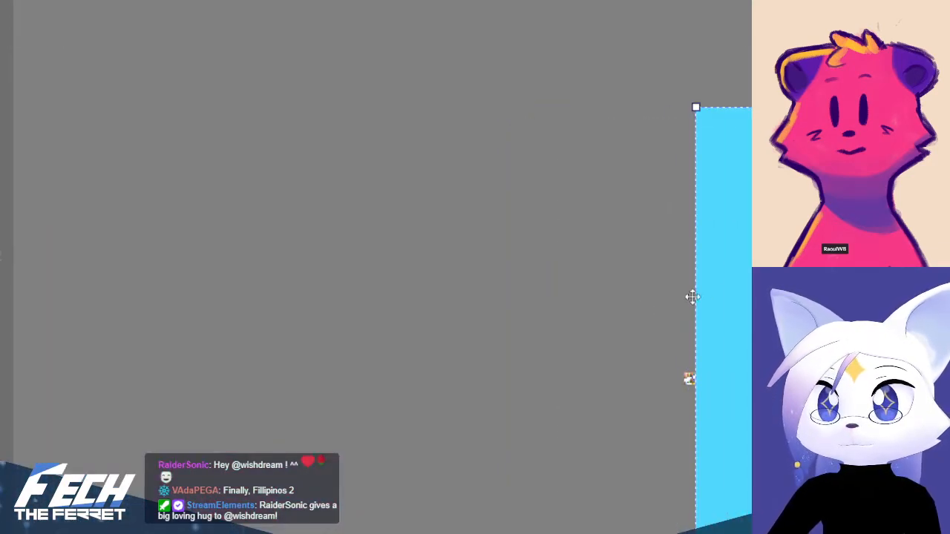
drag(540, 277, 408, 238)
shift+drag(565, 294, 279, 176)
key(5)
drag(601, 289, 127, 148)
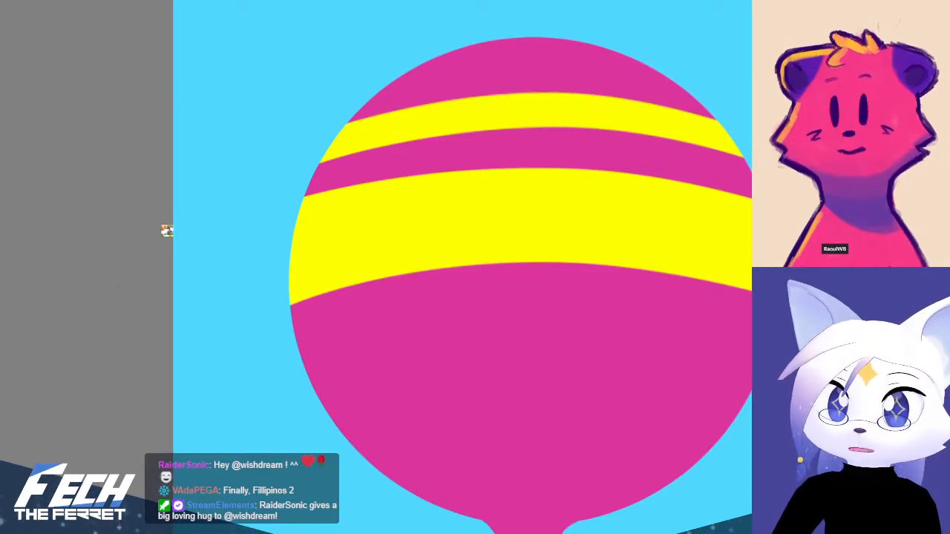
scroll(227, 278, down, 3)
scroll(187, 334, up, 2)
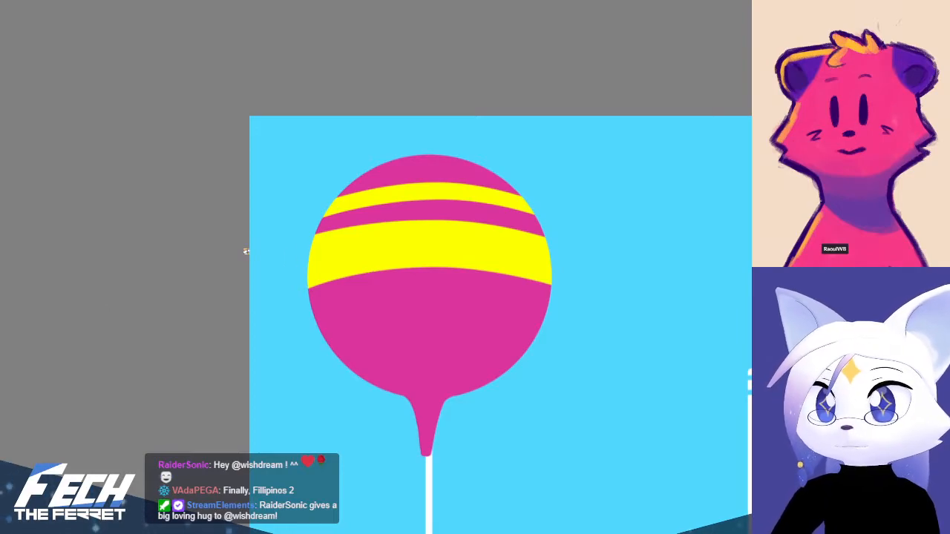
Reposition the concept art slightly farther from the colour palette
drag(448, 290, 487, 339)
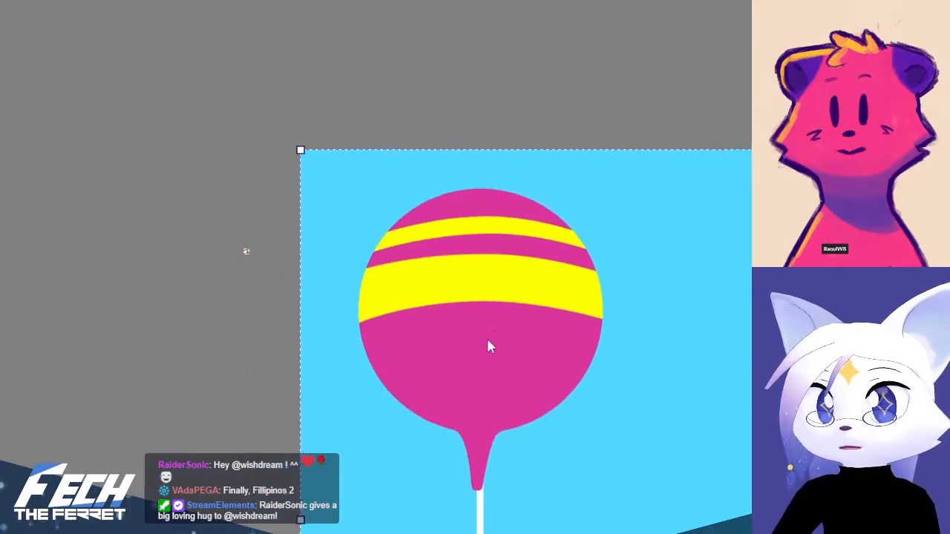
scroll(252, 261, up, 10)
scroll(266, 258, down, 11)
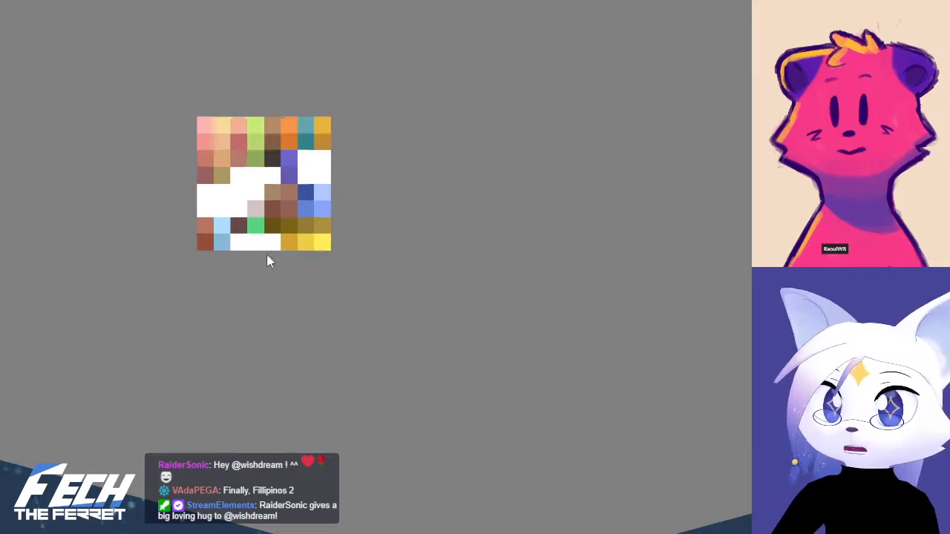
middle_drag(592, 323, 401, 104)
middle_drag(252, 109, 276, 216)
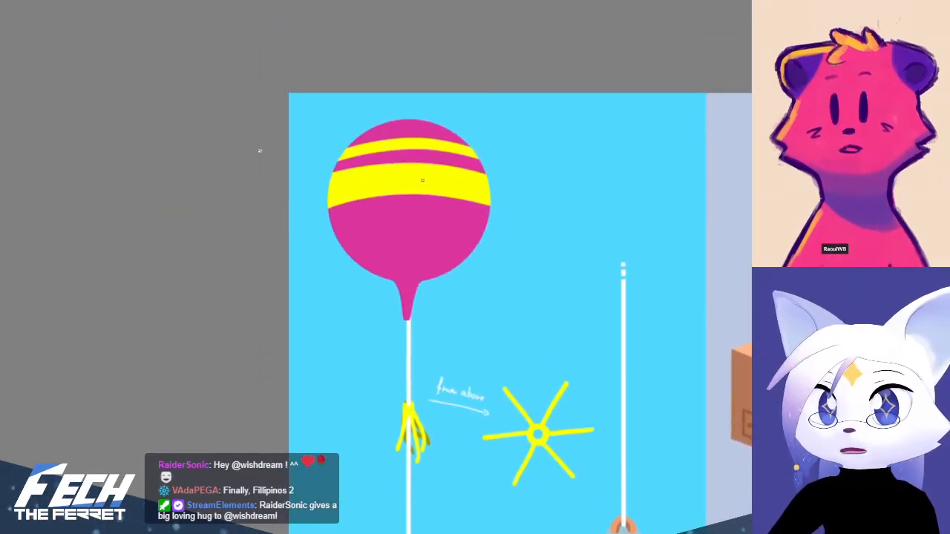
Sample the balloon's stripe yellow and its magenta from the concept art as the two working colours
scroll(260, 152, up, 10)
middle_drag(555, 62, 179, 299)
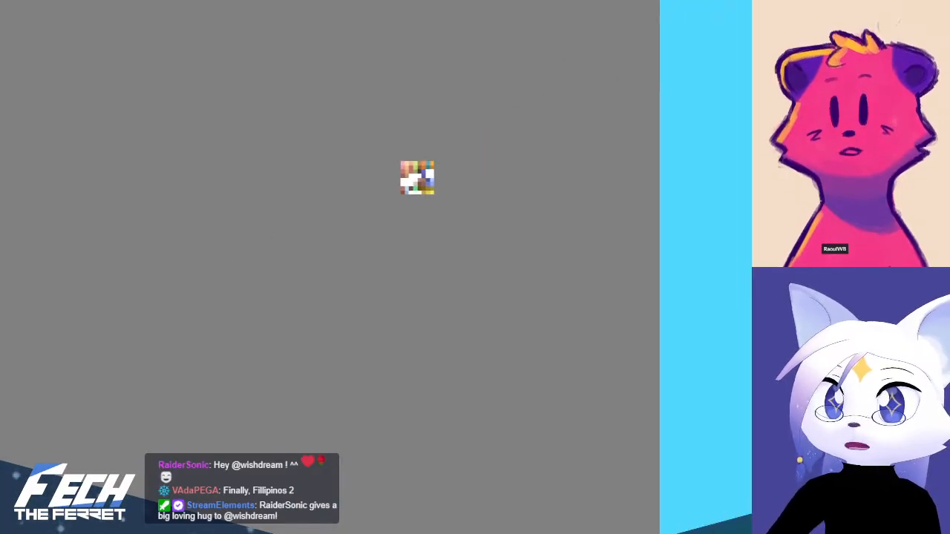
scroll(483, 135, up, 6)
middle_drag(184, 266, 505, 195)
scroll(223, 267, up, 4)
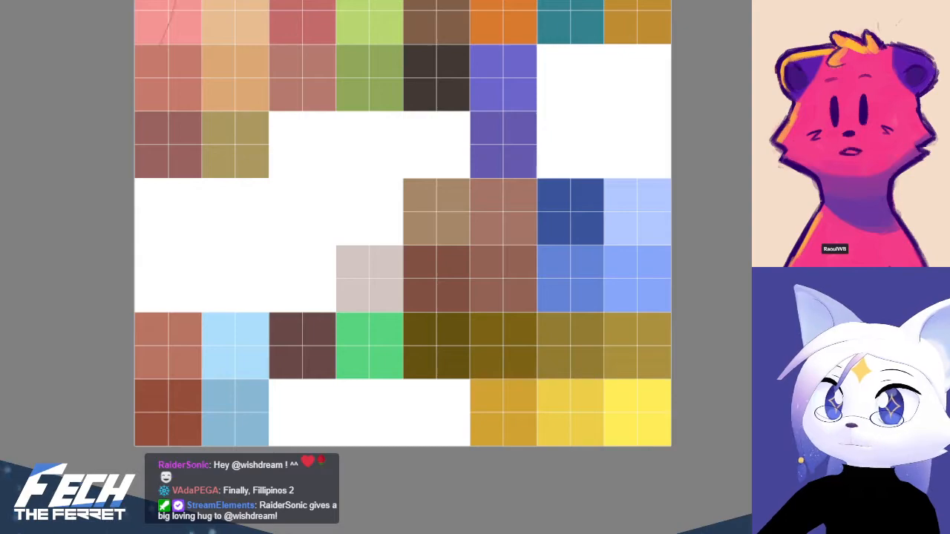
key(ctrl)
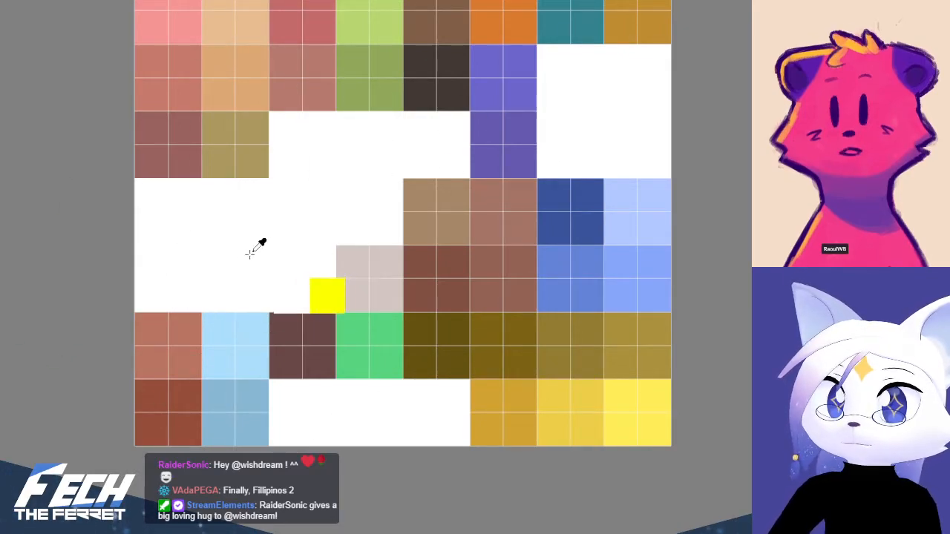
key(ctrl+Tab)
ctrl+click(580, 225)
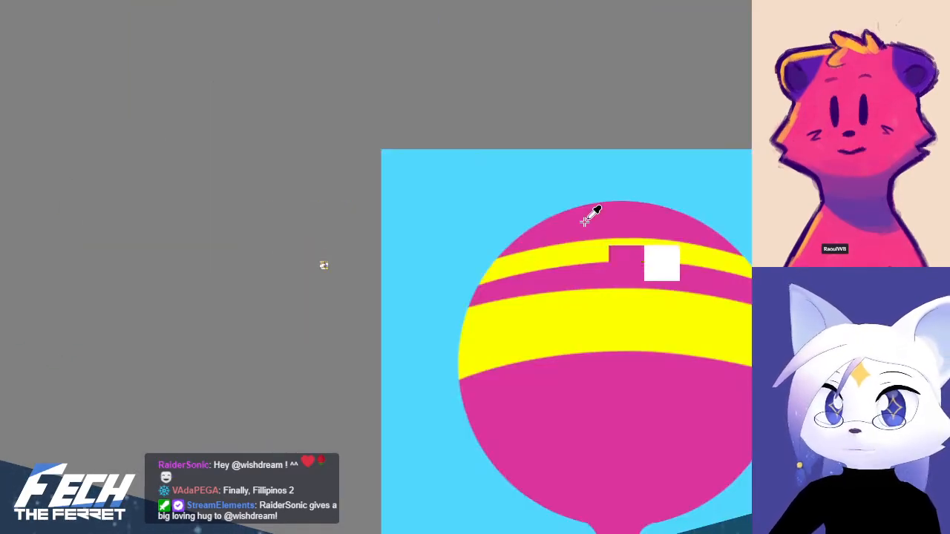
key(ctrl)
Return to the colour palette and shrink the brush until it fits inside a single palette cell
scroll(352, 304, up, 5)
scroll(354, 303, up, 2)
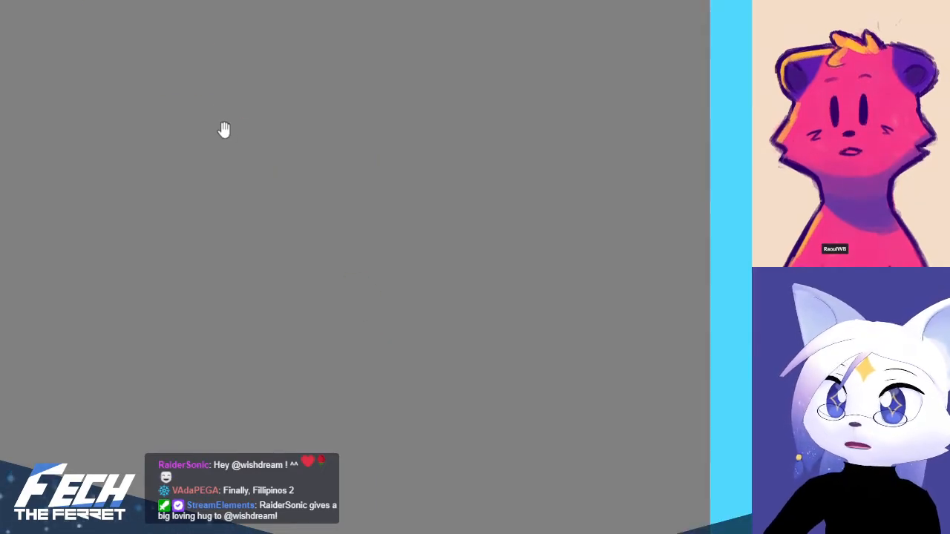
middle_drag(222, 131, 462, 335)
middle_drag(259, 92, 350, 287)
scroll(359, 282, up, 2)
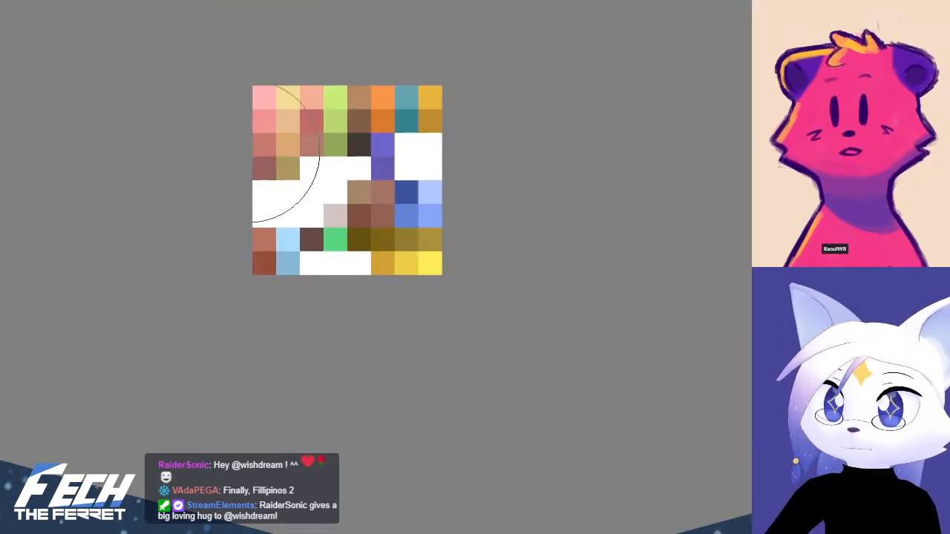
key(bracketleft)
key(bracketleft)
key(bracketleft)
key(bracketleft)
key(bracketleft)
key(bracketleft)
key(bracketleft)
key(bracketleft)
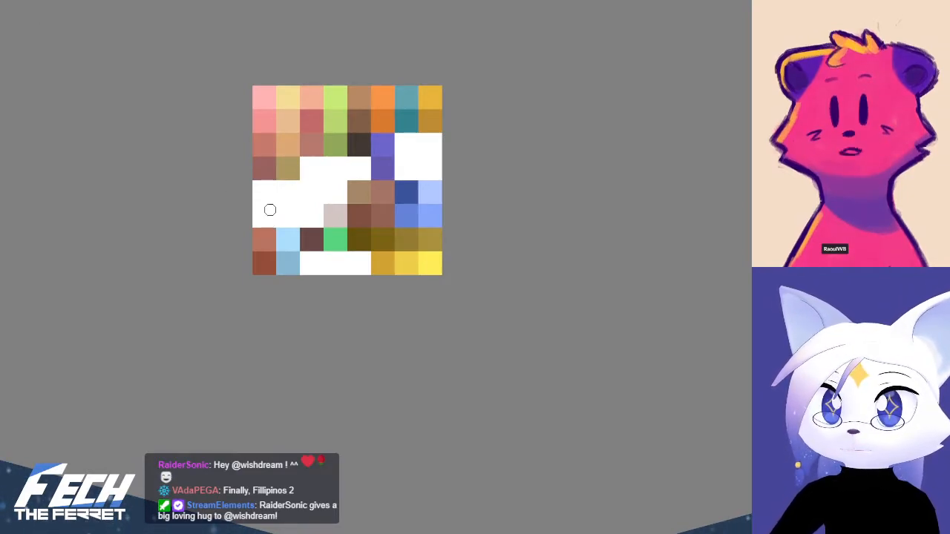
Fill the first cell of the palette's sixth row with the sampled magenta and the second with the yellow
scroll(269, 210, up, 2)
mouse_move(250, 210)
mouse_down()
mouse_move(250, 229)
mouse_move(273, 210)
mouse_up()
key(ctrl+z)
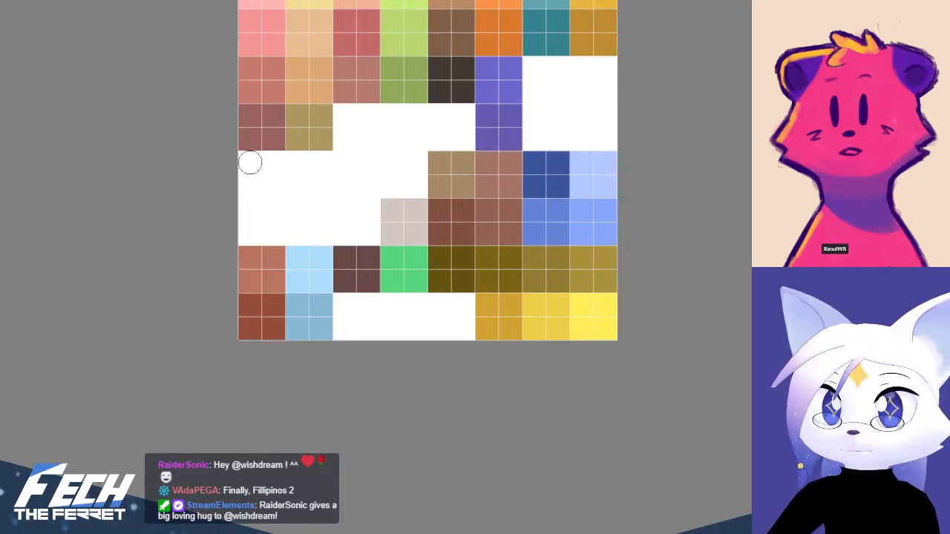
mouse_move(250, 210)
mouse_down()
mouse_move(274, 234)
mouse_move(250, 233)
mouse_up()
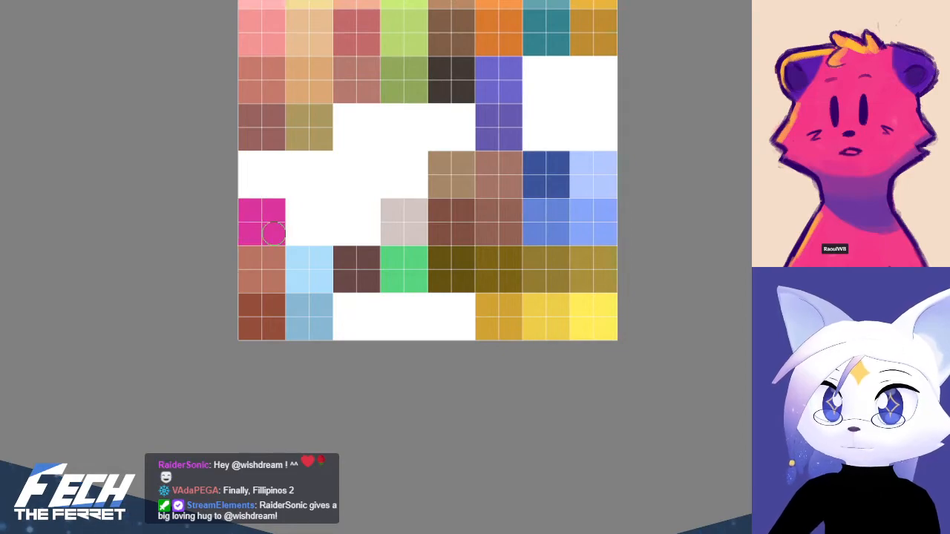
key(x)
mouse_move(297, 210)
mouse_down()
mouse_move(297, 234)
mouse_move(320, 210)
mouse_up()
Sample the weight's dark grey front and its lighter grey-blue top from the concept art as the two working colours
scroll(432, 213, down, 10)
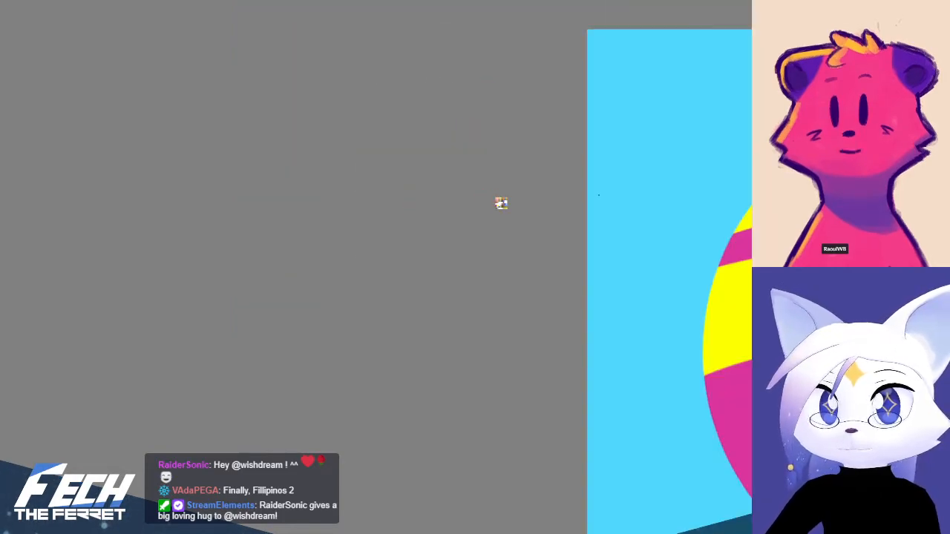
mouse_move(689, 286)
mouse_down()
mouse_move(431, 154)
mouse_move(404, 227)
mouse_move(351, 233)
mouse_move(327, 186)
mouse_move(317, 196)
mouse_up()
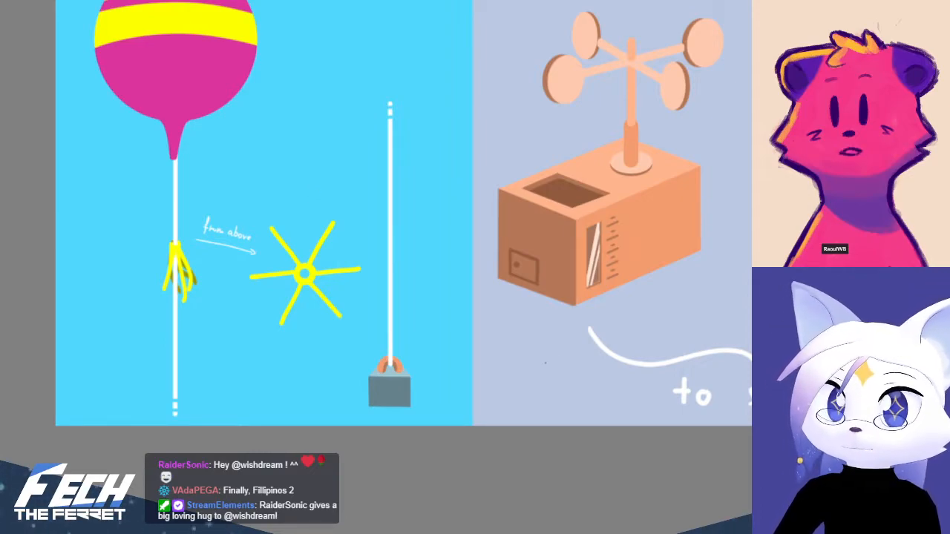
key(ctrl+plus)
key(ctrl+plus)
drag(270, 338, 615, 331)
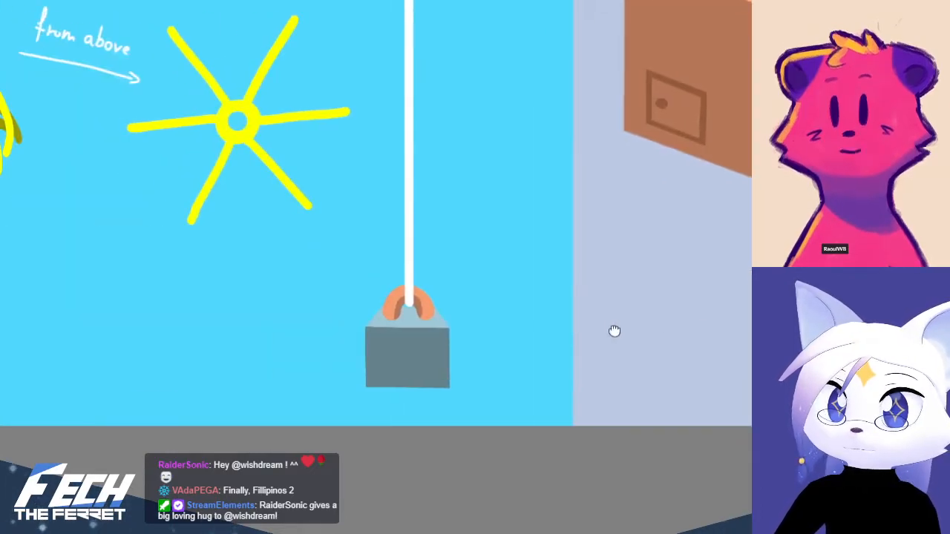
ctrl+click(403, 353)
key(x)
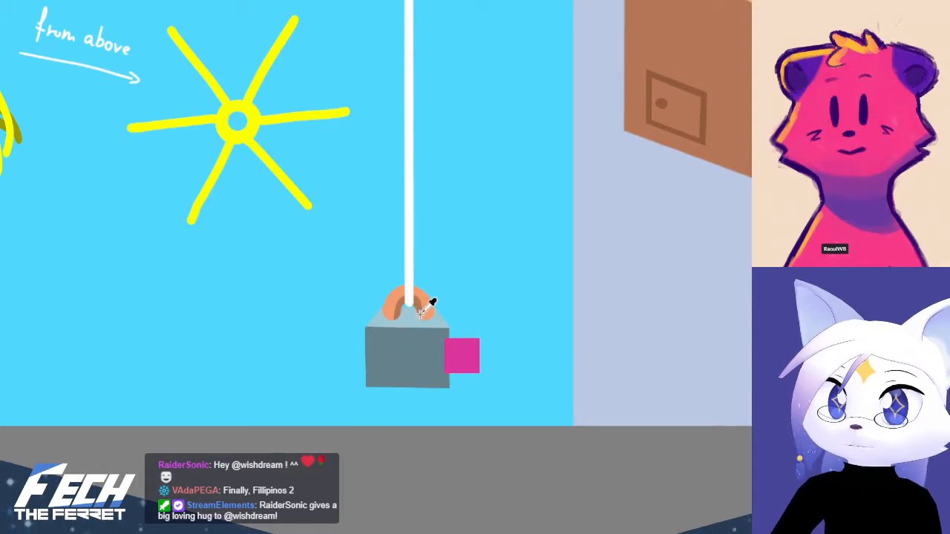
ctrl+click(403, 322)
Fill the first cell of the palette's fifth row with the weight's dark grey and the second with its lighter grey-blue
key(ctrl+minus)
key(ctrl+minus)
key(ctrl+minus)
key(ctrl+minus)
key(ctrl+minus)
drag(368, 125, 454, 318)
key(ctrl+plus)
key(ctrl+plus)
key(ctrl+plus)
key(ctrl+plus)
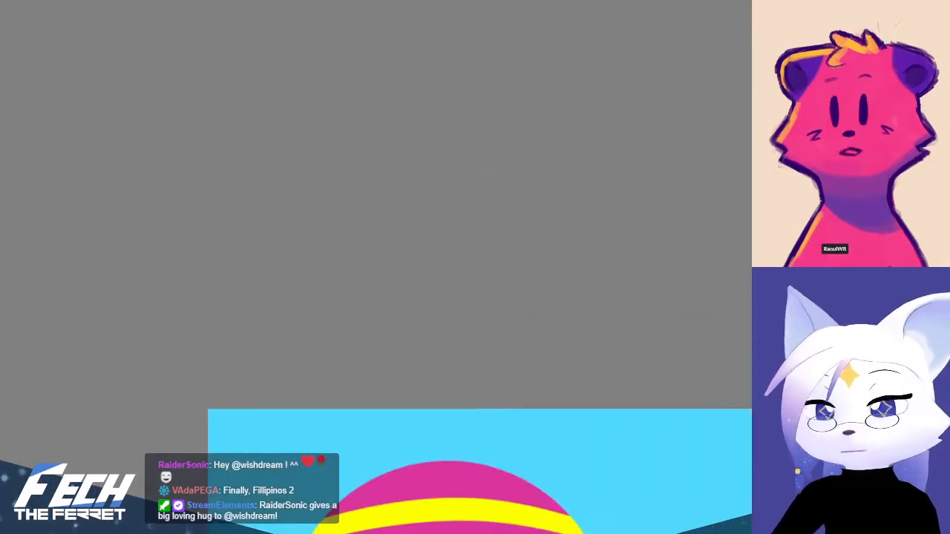
drag(193, 371, 322, 144)
key(ctrl+plus)
key(ctrl+plus)
key(ctrl+plus)
key(ctrl+plus)
key(ctrl+plus)
drag(299, 99, 317, 372)
key(ctrl+plus)
key(ctrl+plus)
key(ctrl+plus)
key(ctrl+plus)
drag(341, 154, 302, 310)
key(ctrl+plus)
key(ctrl+plus)
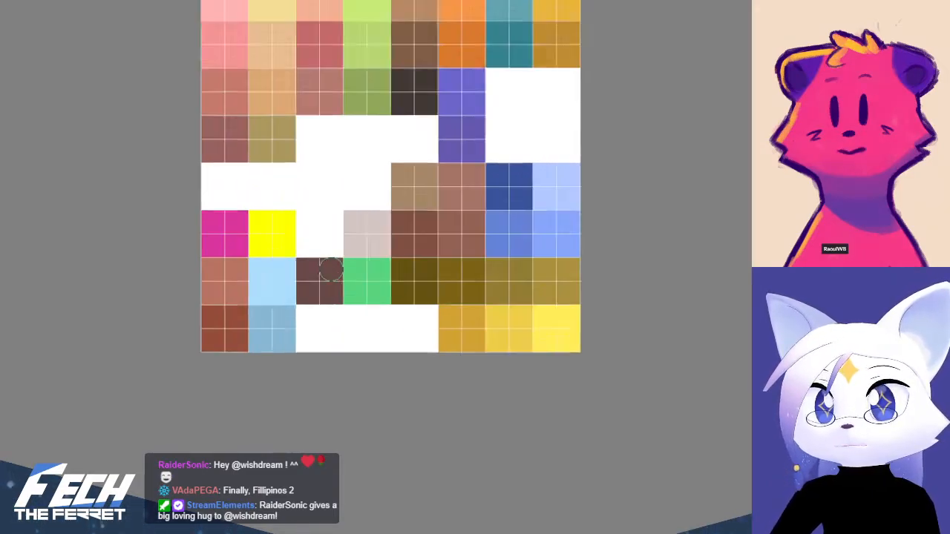
key(ctrl+plus)
mouse_move(166, 135)
mouse_down()
mouse_move(166, 168)
mouse_move(200, 134)
mouse_move(233, 168)
mouse_move(267, 134)
mouse_up()
key(x)
key(ctrl+z)
mouse_move(200, 135)
mouse_down()
mouse_move(166, 168)
mouse_move(199, 168)
mouse_up()
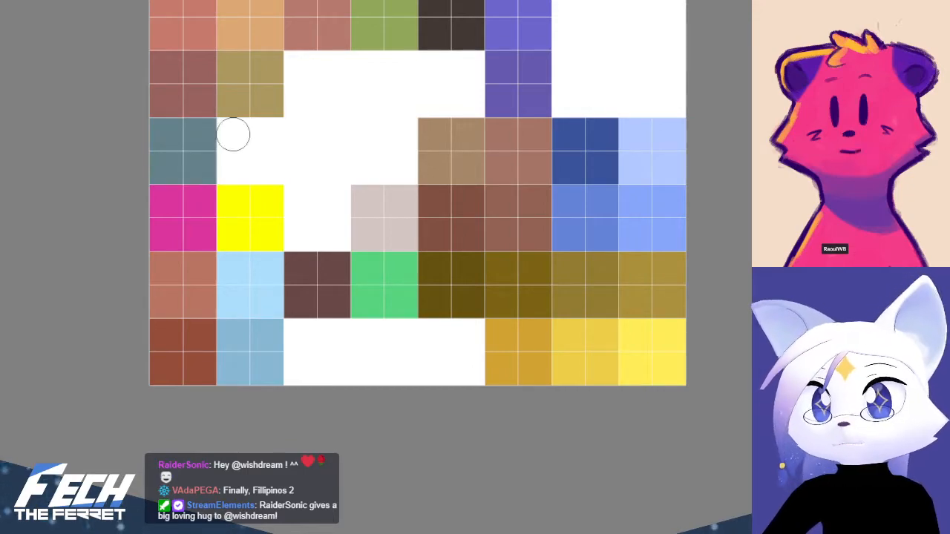
key(x)
mouse_move(233, 134)
mouse_down()
mouse_move(233, 167)
mouse_move(265, 132)
mouse_up()
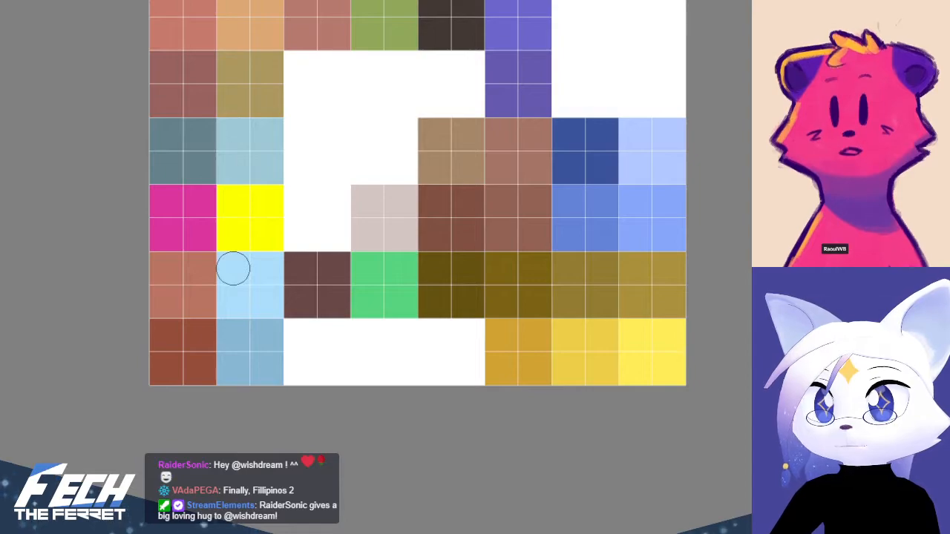
Sample the light grey-blue swatch in the palette's fifth row and copy it into the third cell beside it
scroll(406, 226, down, 4)
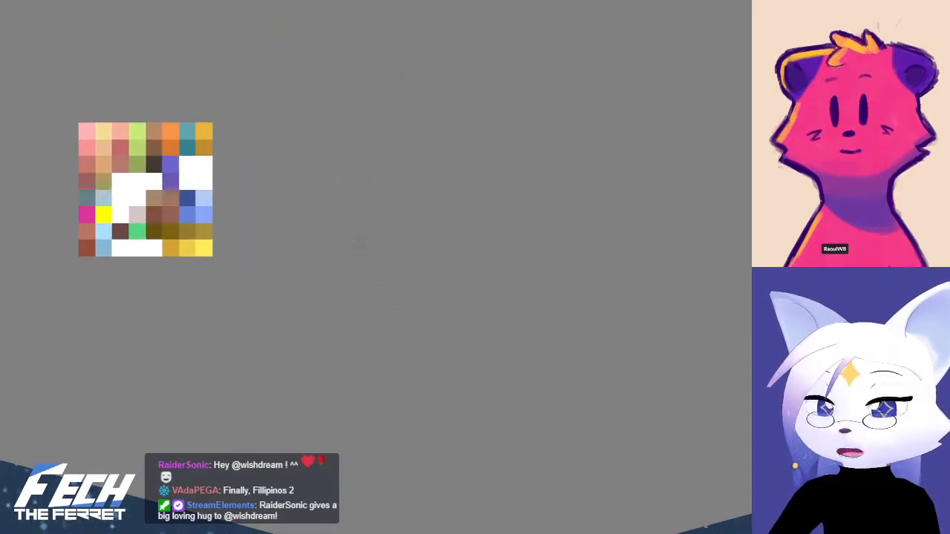
drag(302, 246, 509, 276)
scroll(391, 277, up, 2)
drag(441, 262, 499, 305)
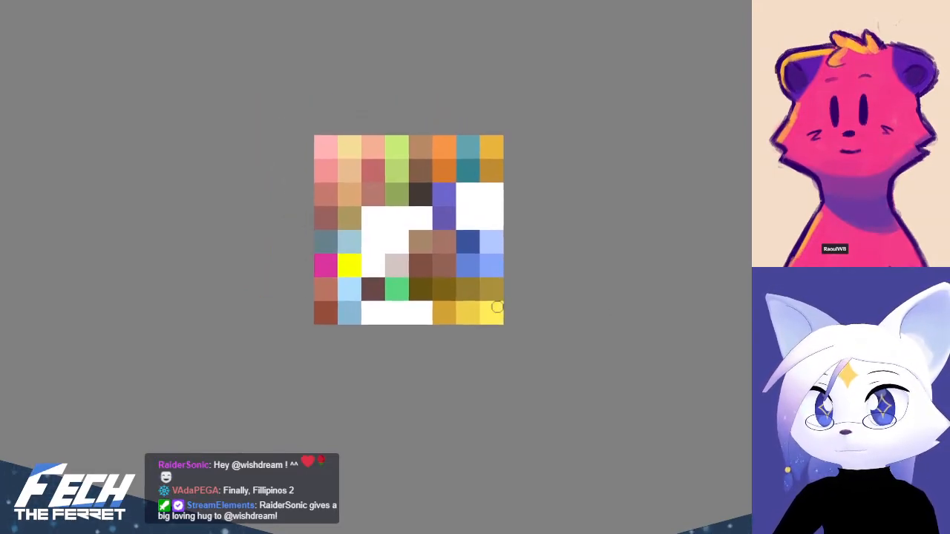
scroll(408, 271, up, 2)
ctrl+click(378, 200)
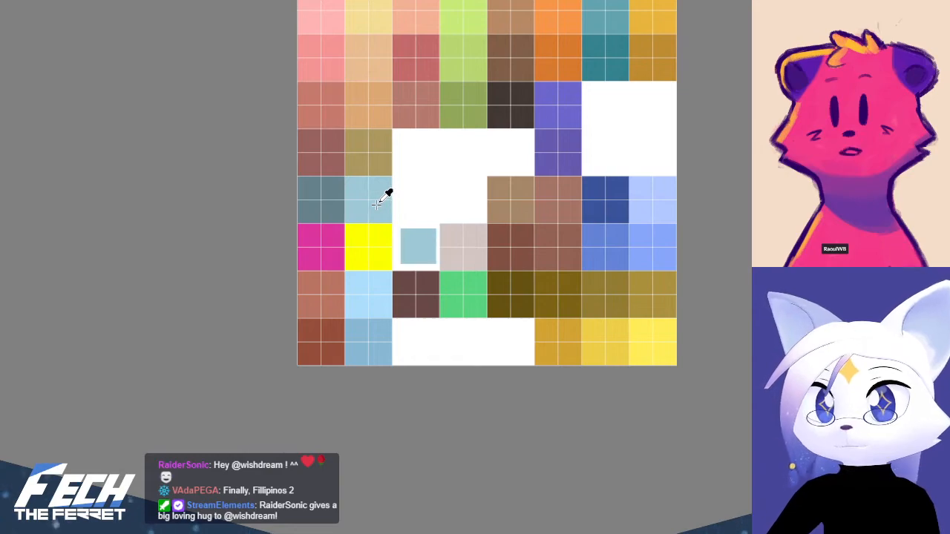
mouse_move(404, 188)
mouse_down()
mouse_move(451, 188)
mouse_move(426, 186)
mouse_move(426, 212)
mouse_move(427, 188)
mouse_up()
key(ctrl+z)
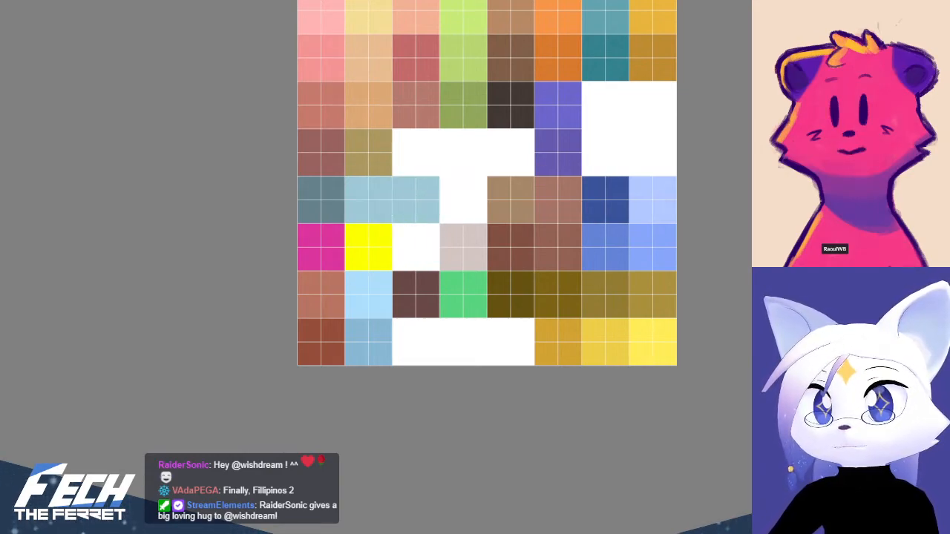
Mix a slightly darker, greyer shade of the light grey-blue and repaint the fifth row's second cell with it
right_click(411, 196)
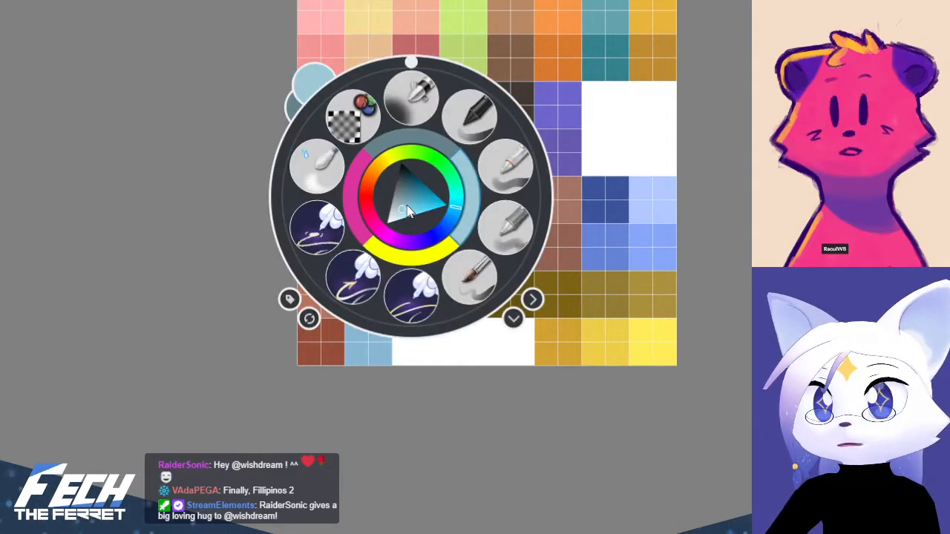
click(407, 201)
right_click(408, 202)
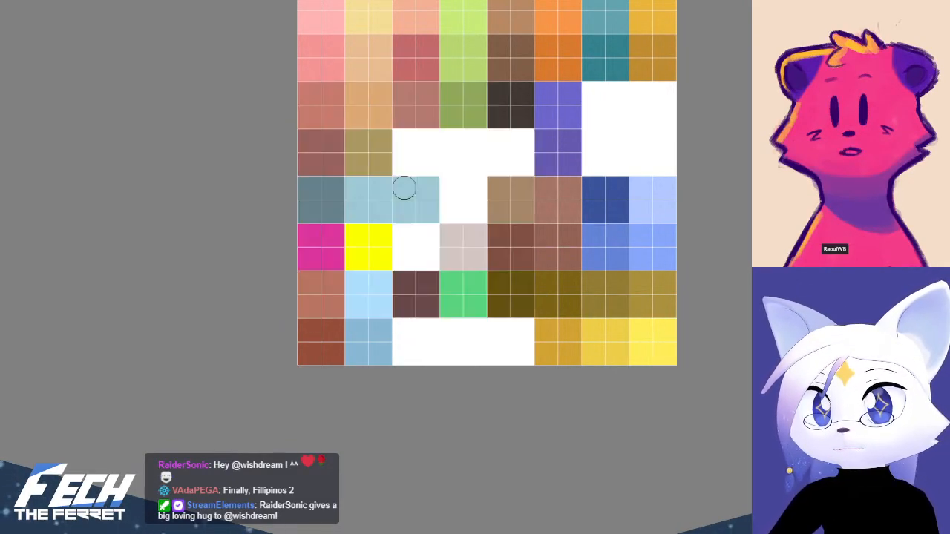
ctrl+click(409, 204)
right_click(410, 201)
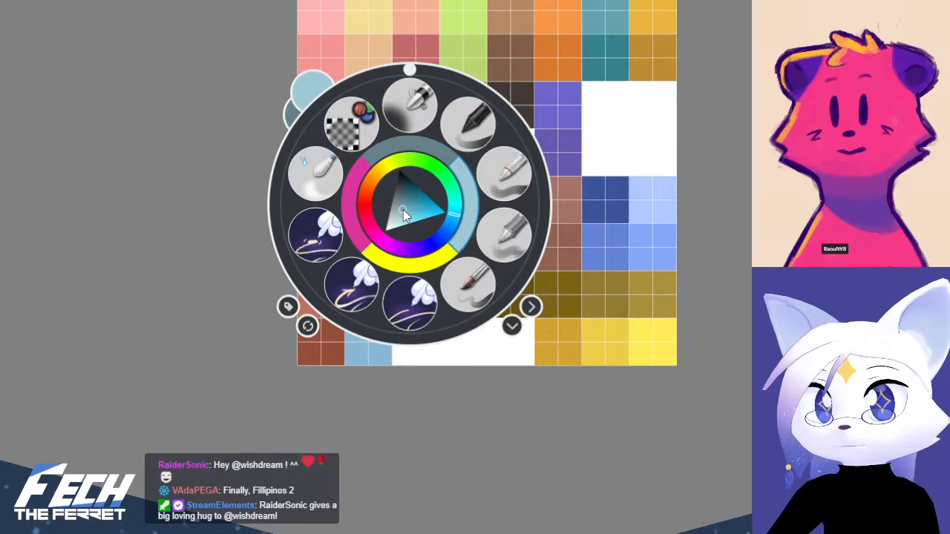
click(398, 212)
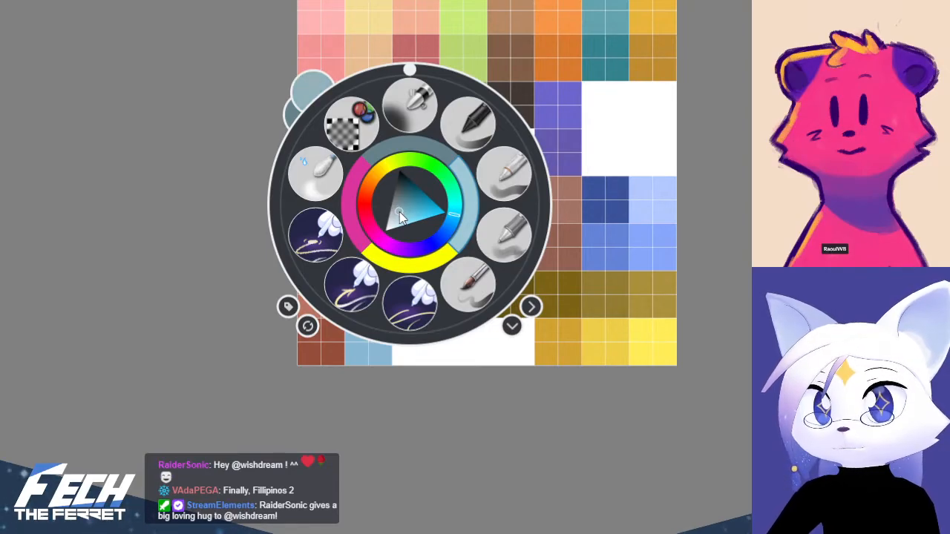
right_click(400, 211)
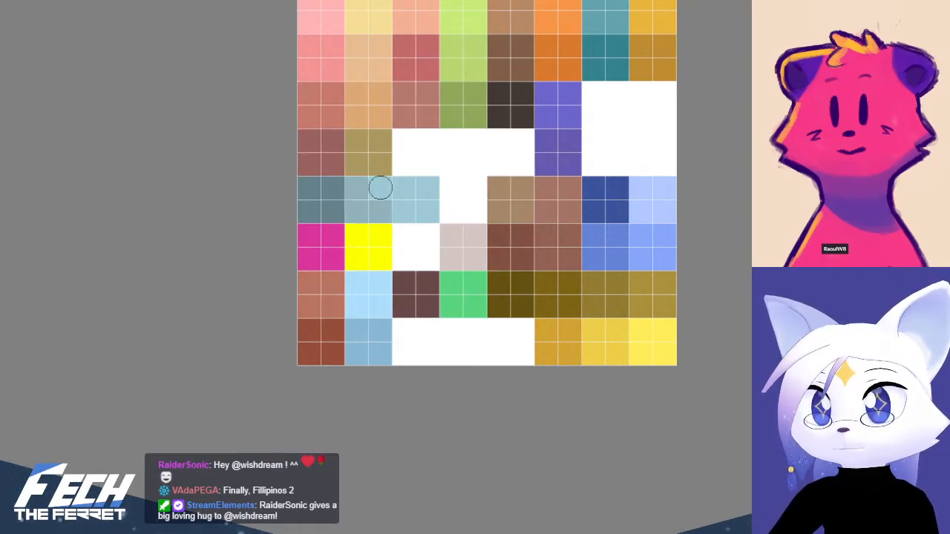
drag(380, 187, 380, 212)
Compare the palette's new swatches with the colours of the balloon, weight and string in the concept art
scroll(528, 193, down, 7)
middle_drag(640, 227, 491, 196)
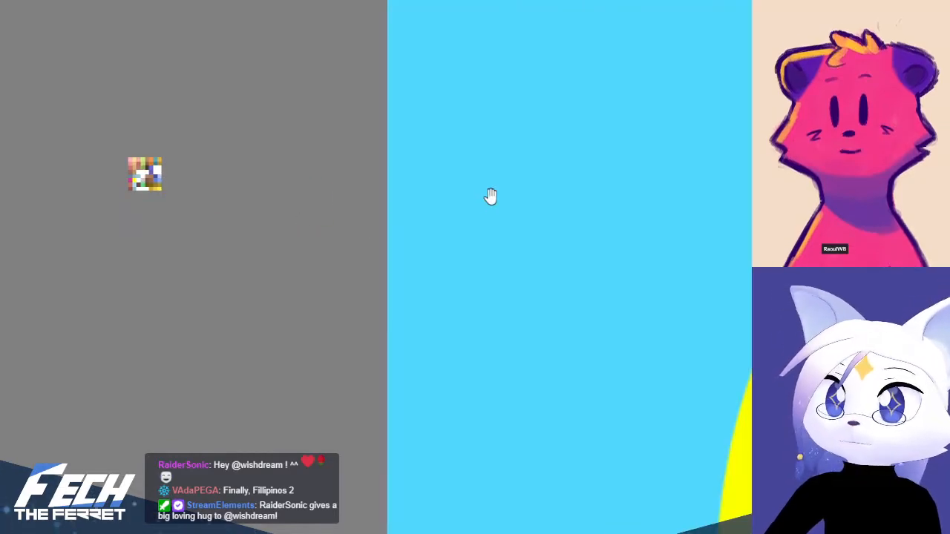
scroll(487, 214, down, 4)
middle_drag(559, 270, 208, 112)
scroll(379, 207, down, 3)
middle_drag(404, 307, 352, 239)
scroll(560, 358, up, 4)
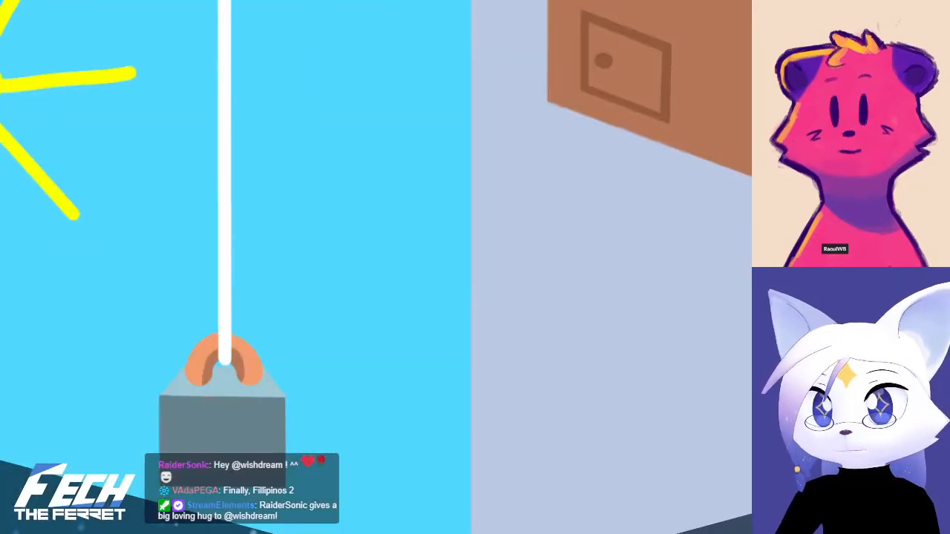
middle_drag(4, 242, 563, 376)
scroll(562, 376, down, 6)
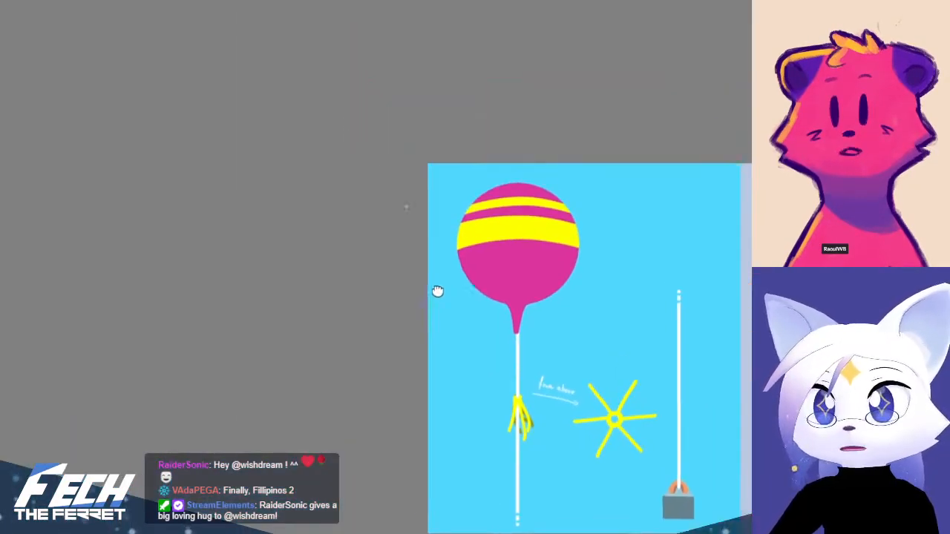
scroll(403, 63, up, 8)
scroll(394, 159, up, 6)
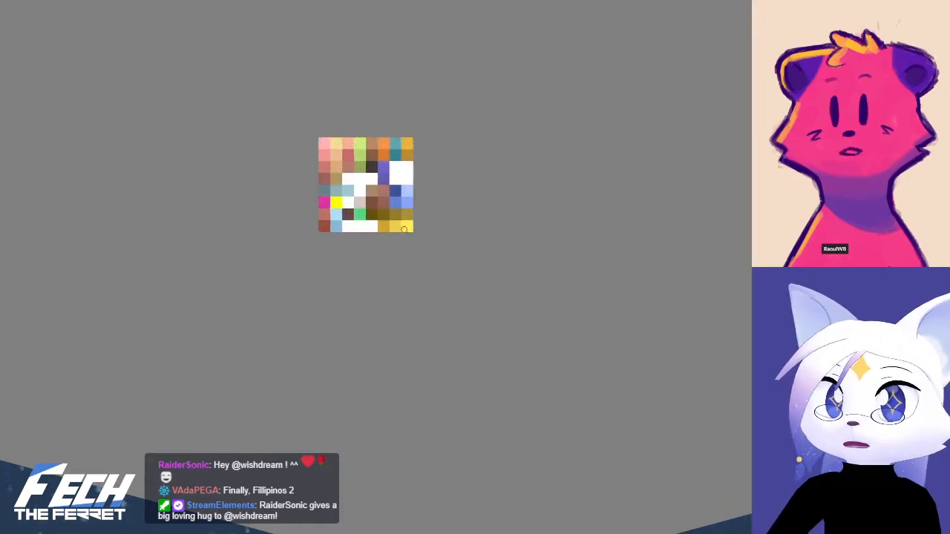
middle_drag(465, 193, 431, 234)
scroll(539, 254, down, 10)
middle_drag(646, 260, 634, 335)
scroll(449, 233, up, 10)
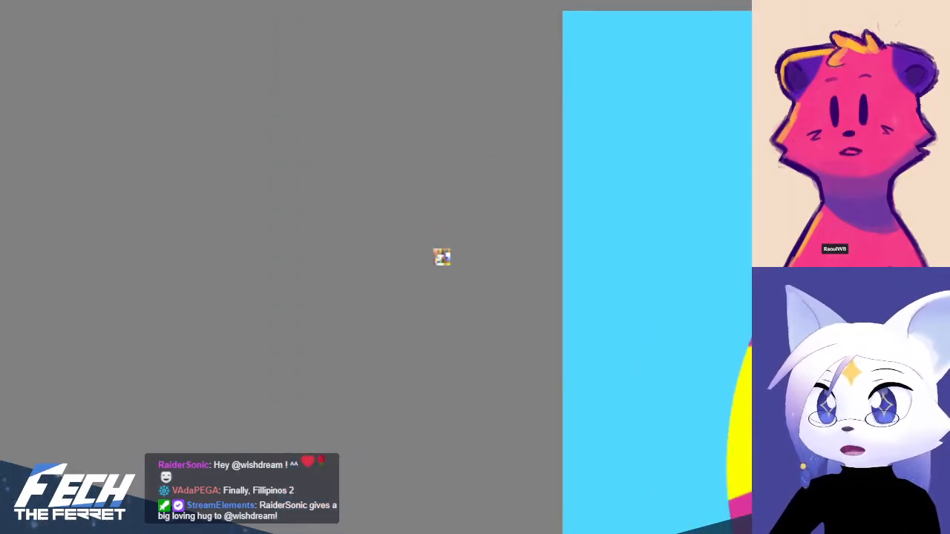
middle_drag(557, 284, 486, 312)
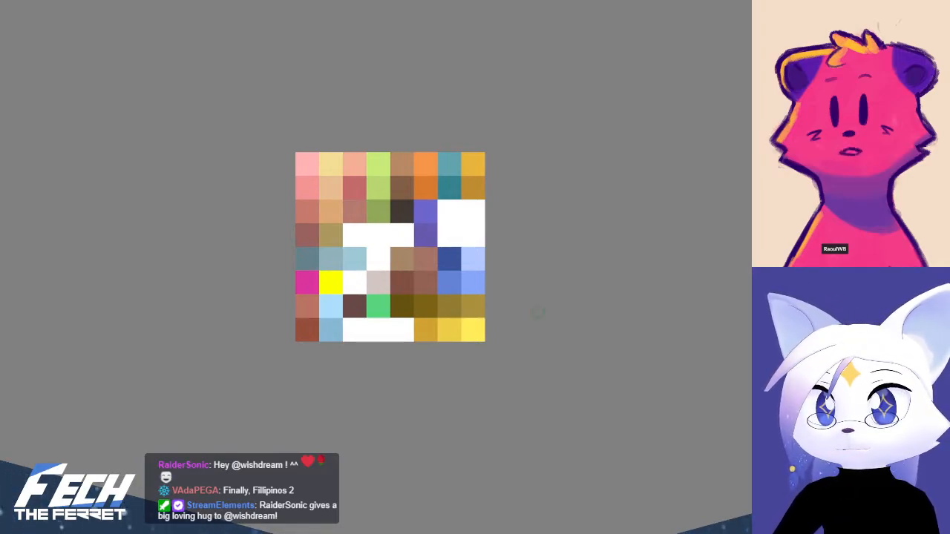
Examine the weight, its orange handle and the white string in the concept art
scroll(581, 346, down, 8)
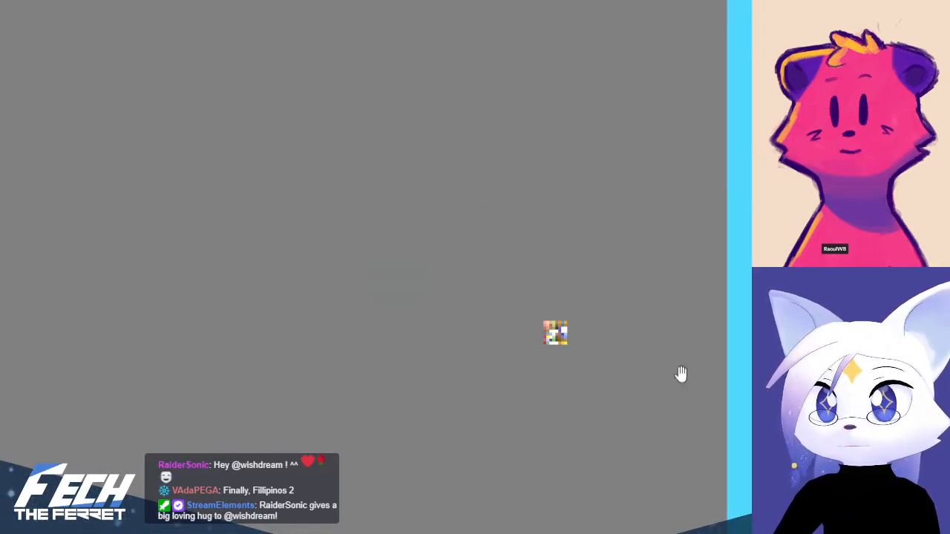
middle_drag(729, 424, 204, 108)
scroll(591, 231, down, 10)
middle_drag(765, 376, 571, 314)
scroll(532, 341, up, 8)
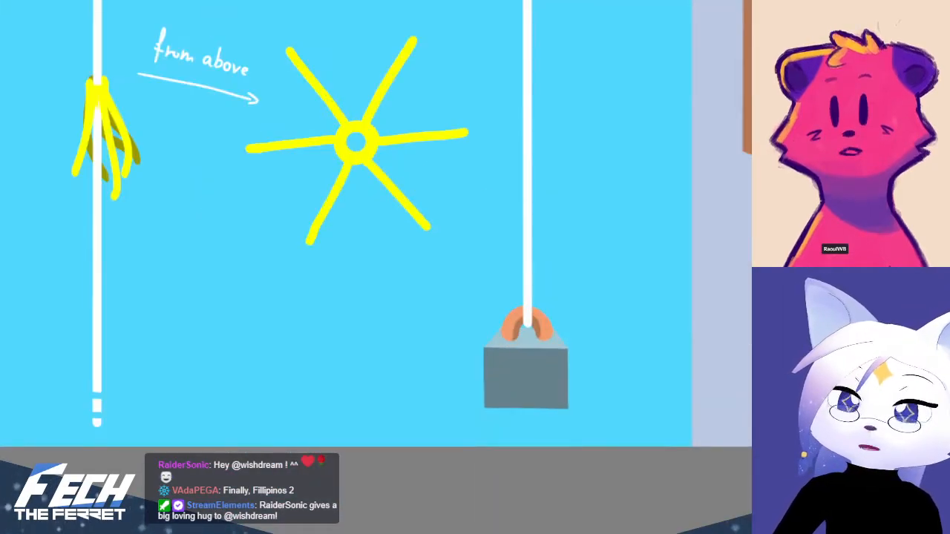
middle_drag(510, 327, 611, 367)
scroll(460, 289, down, 8)
middle_drag(402, 223, 635, 424)
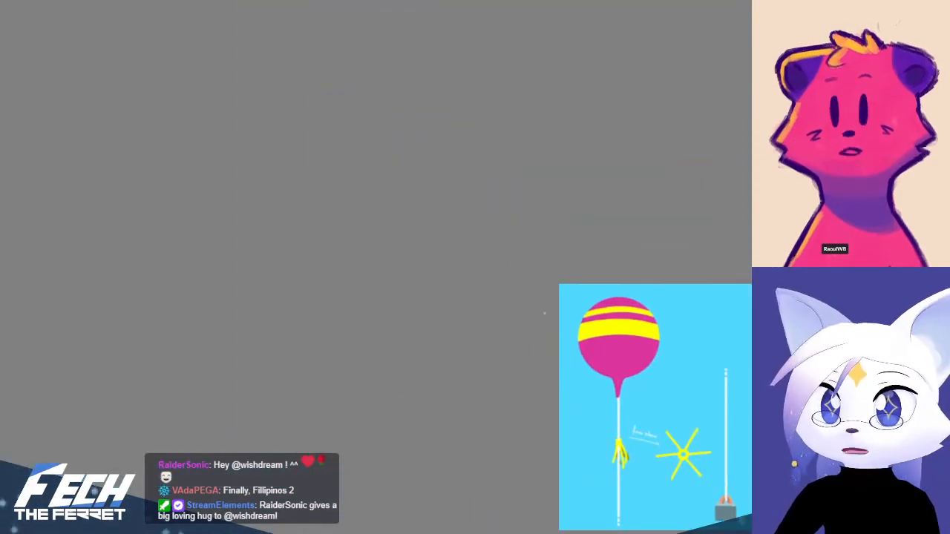
Review the palette's colour grid, including the new grey-blue, magenta and yellow cells
scroll(549, 342, up, 11)
middle_drag(529, 164, 489, 360)
scroll(469, 311, up, 3)
scroll(469, 311, up, 5)
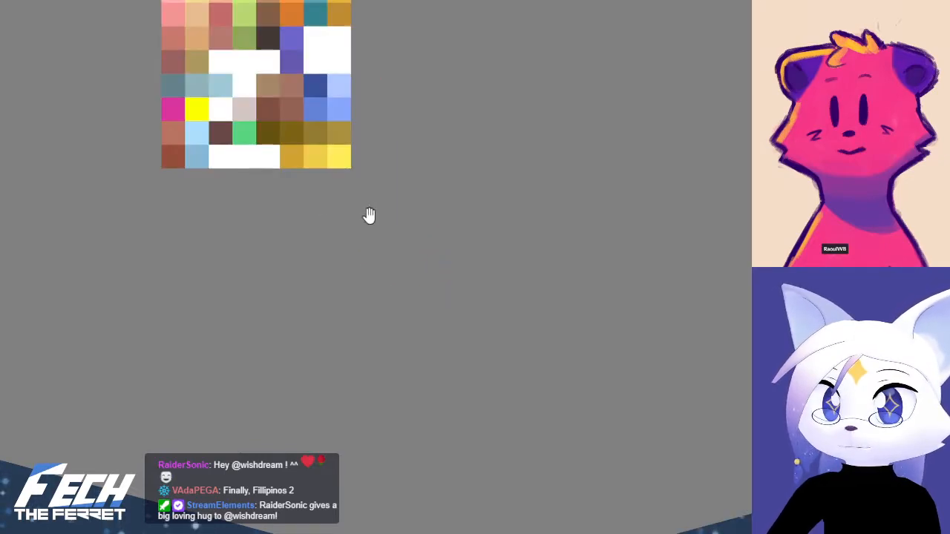
middle_drag(368, 215, 464, 336)
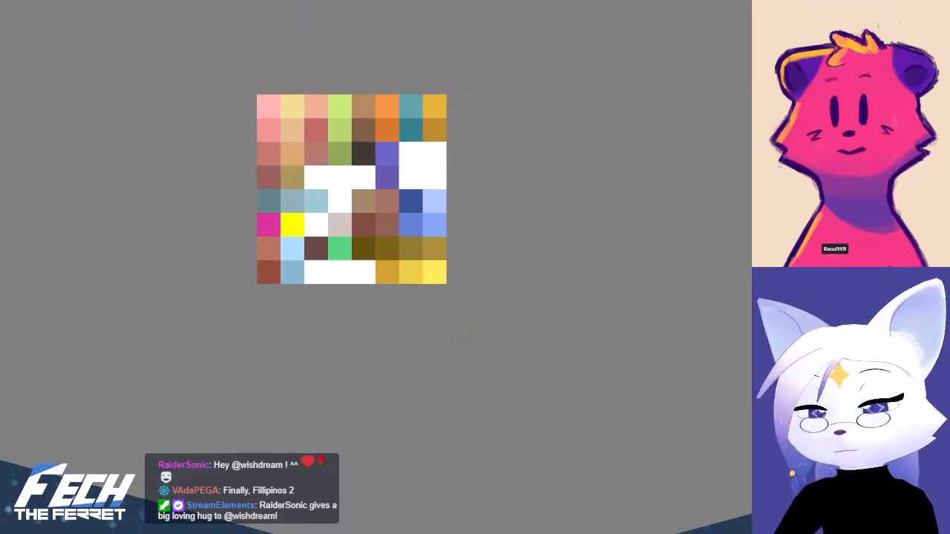
middle_drag(429, 243, 441, 318)
scroll(375, 324, up, 1)
middle_drag(303, 311, 304, 343)
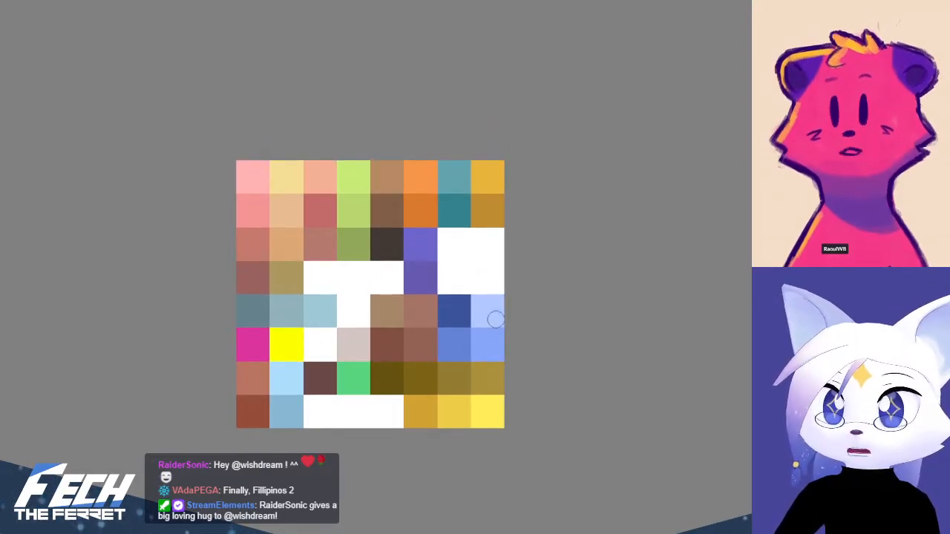
scroll(594, 343, down, 7)
middle_drag(647, 357, 315, 175)
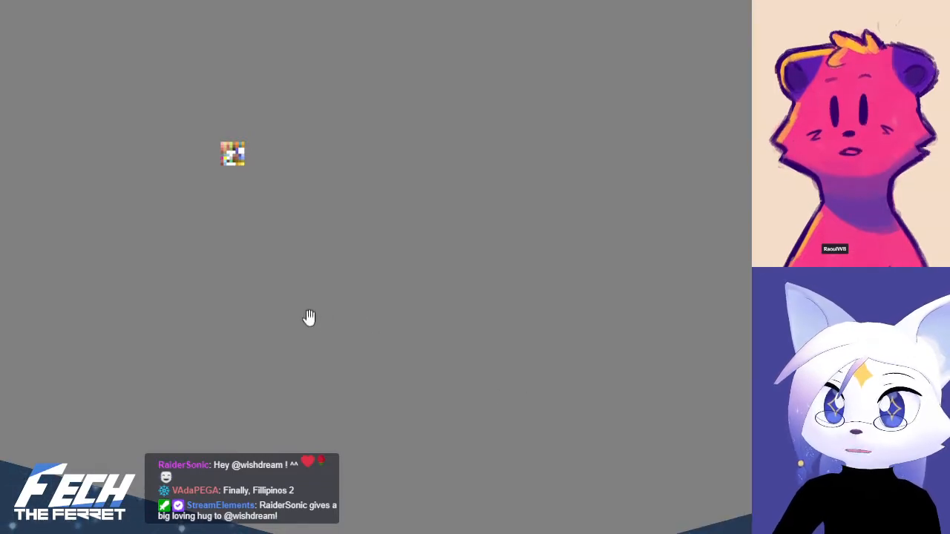
middle_drag(310, 319, 447, 454)
scroll(273, 321, up, 4)
shift+middle_drag(351, 315, 353, 310)
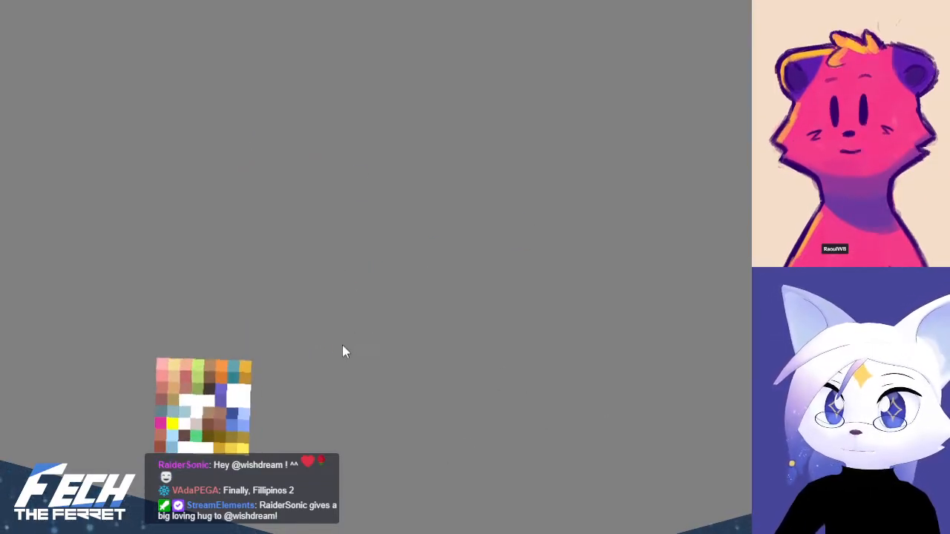
key(5)
middle_drag(260, 407, 472, 309)
ctrl+middle_drag(394, 354, 575, 297)
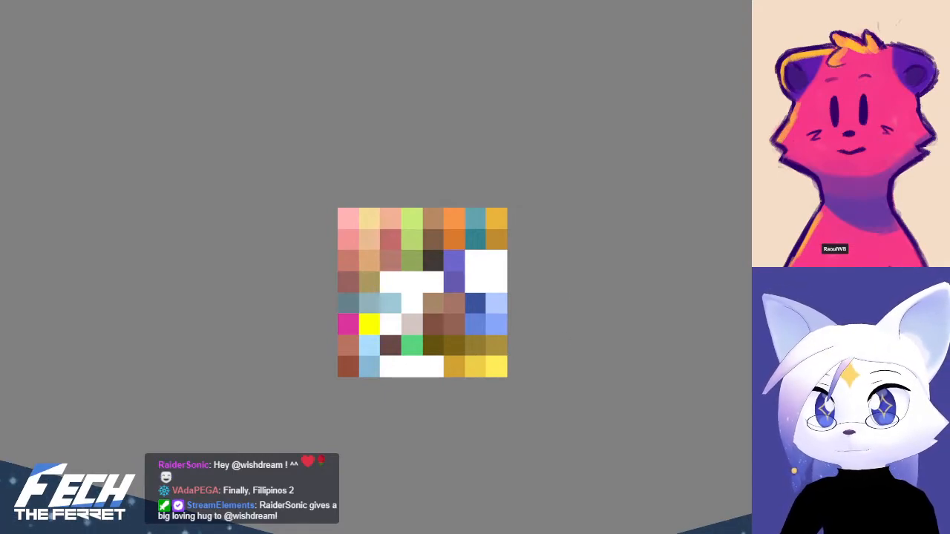
Switch to Blender, hide the 3D viewport's tool strip and enable face selection for the weight mesh
key(alt+Tab)
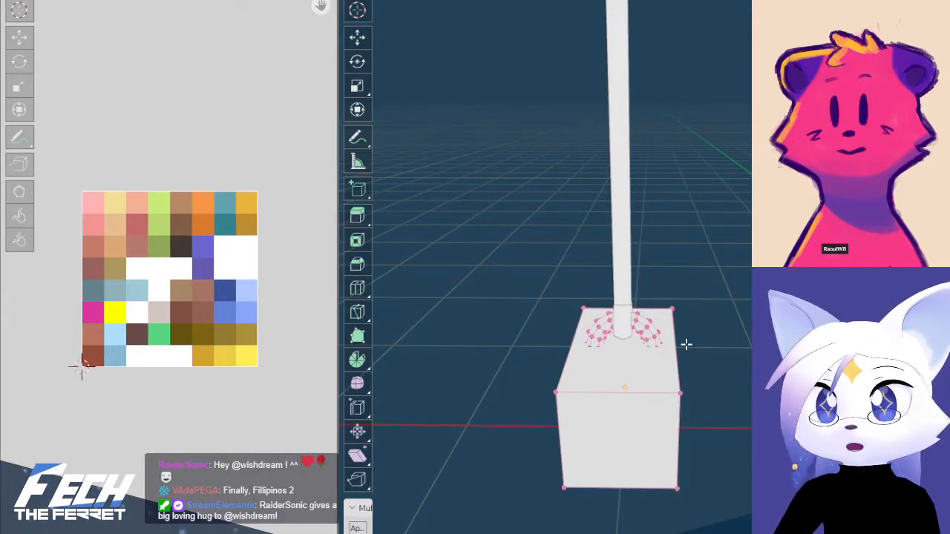
shift+middle_drag(730, 357, 749, 301)
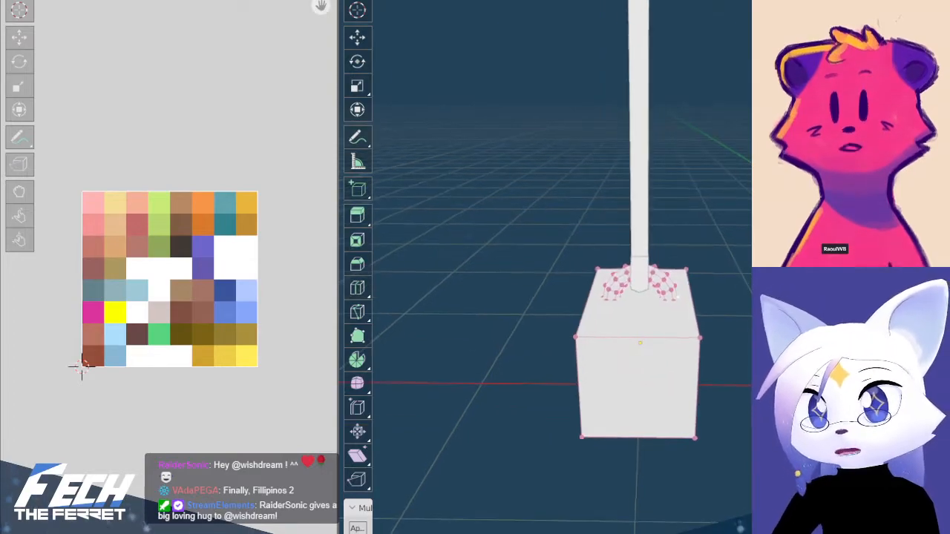
scroll(749, 300, up, 1)
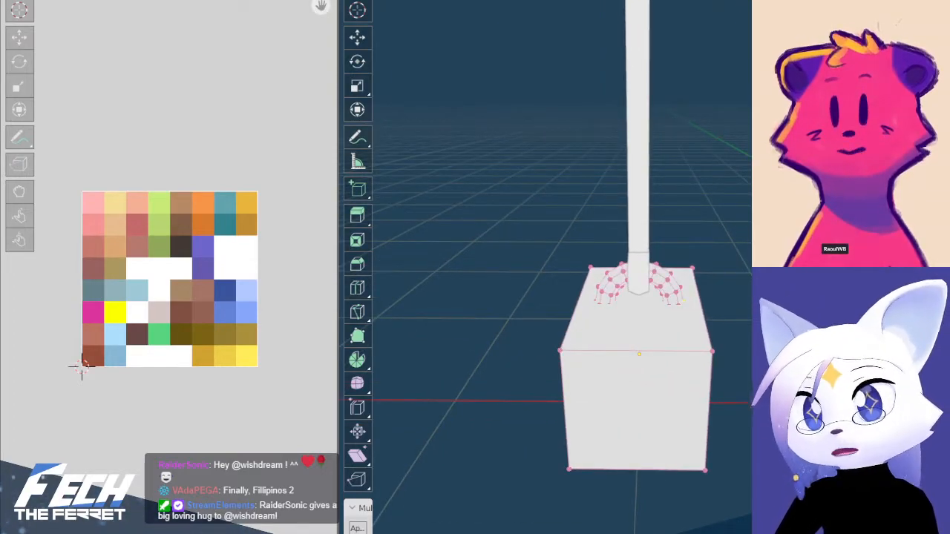
key(t)
key(3)
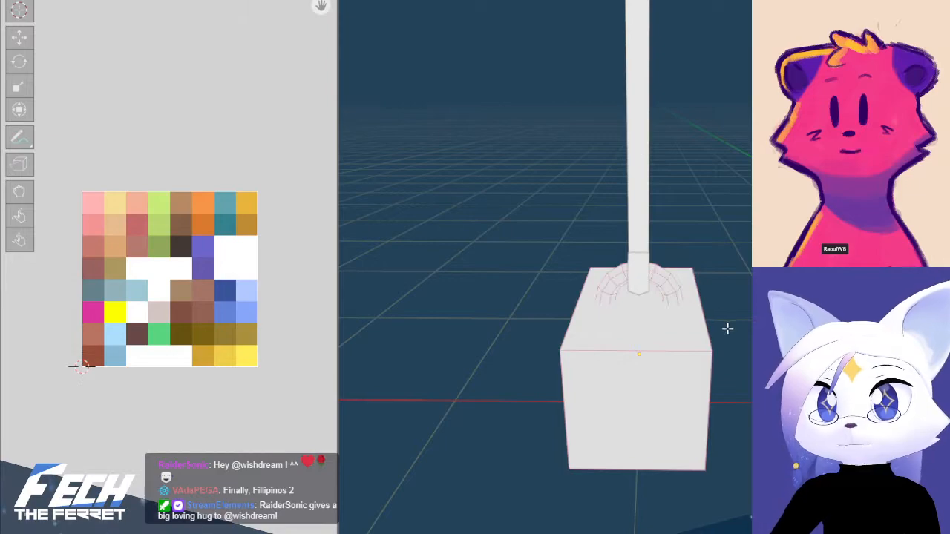
Select the weight's bottom face, shrink its UVs and move them to the palette's dark grey-blue cell
middle_drag(728, 328, 624, 436)
click(623, 435)
scroll(201, 293, up, 2)
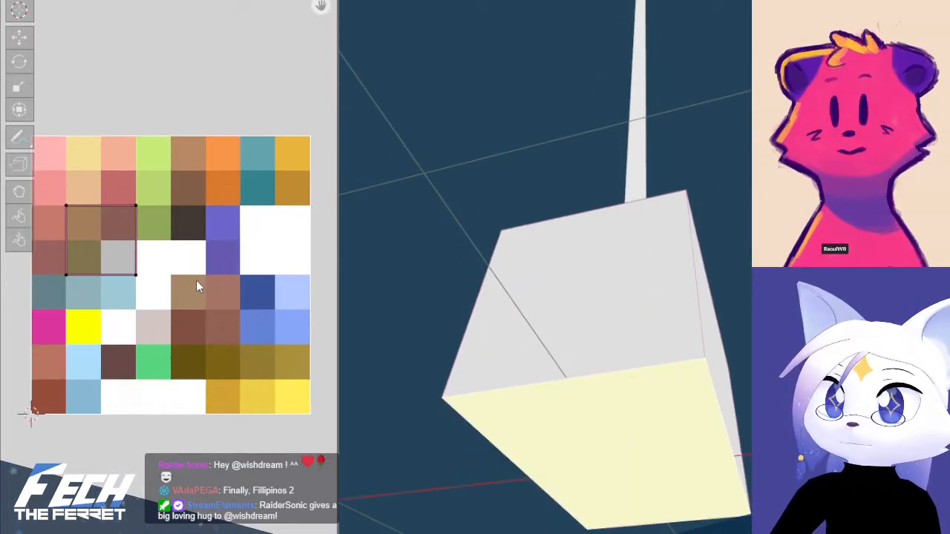
key(s)
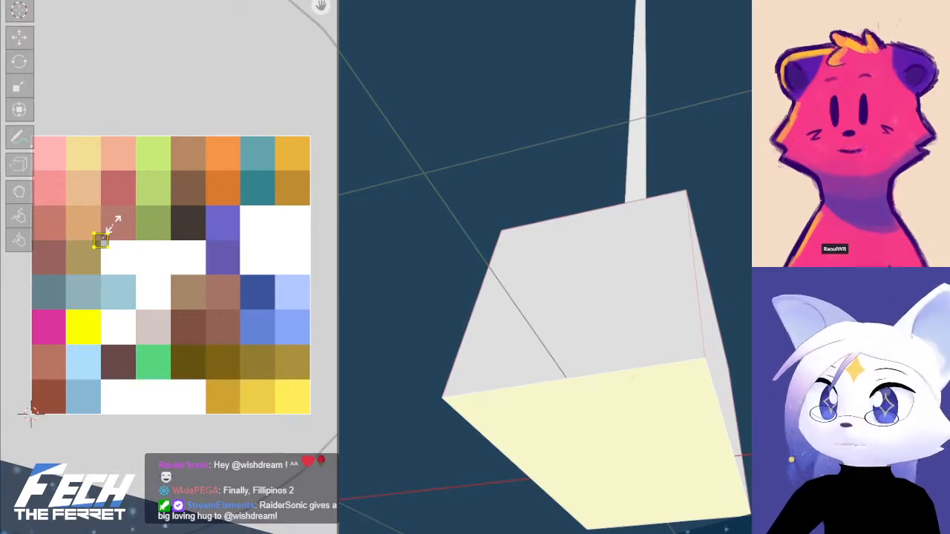
click(115, 222)
key(g)
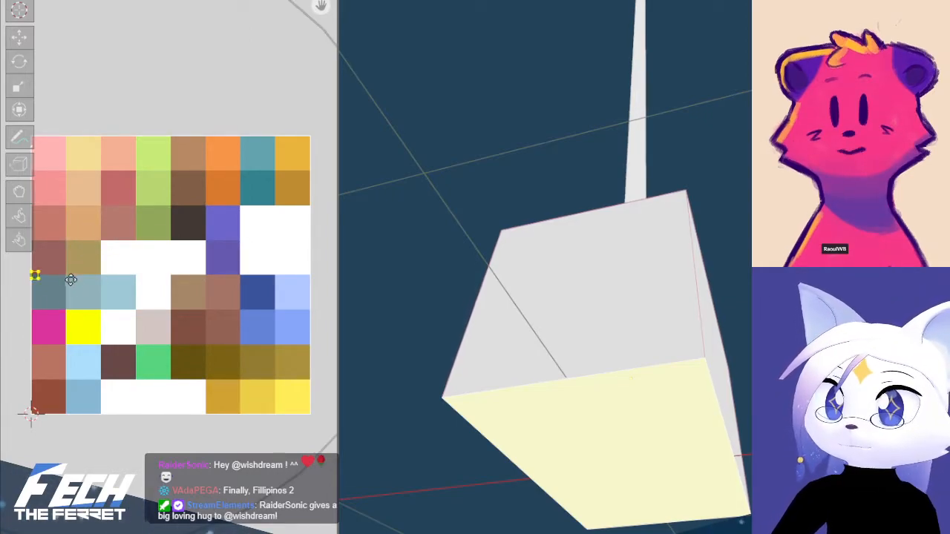
click(65, 279)
Select all faces of the weight and its handle and scale their UVs to 0, collapsing them into one point
click(672, 276)
middle_drag(673, 276, 693, 369)
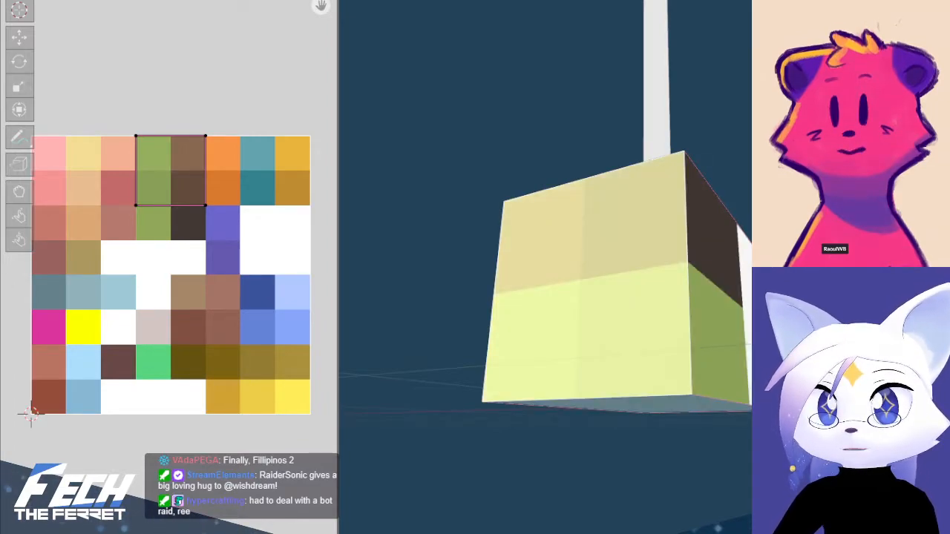
middle_drag(658, 300, 653, 266)
key(a)
key(a)
key(s)
key(0)
key(Return)
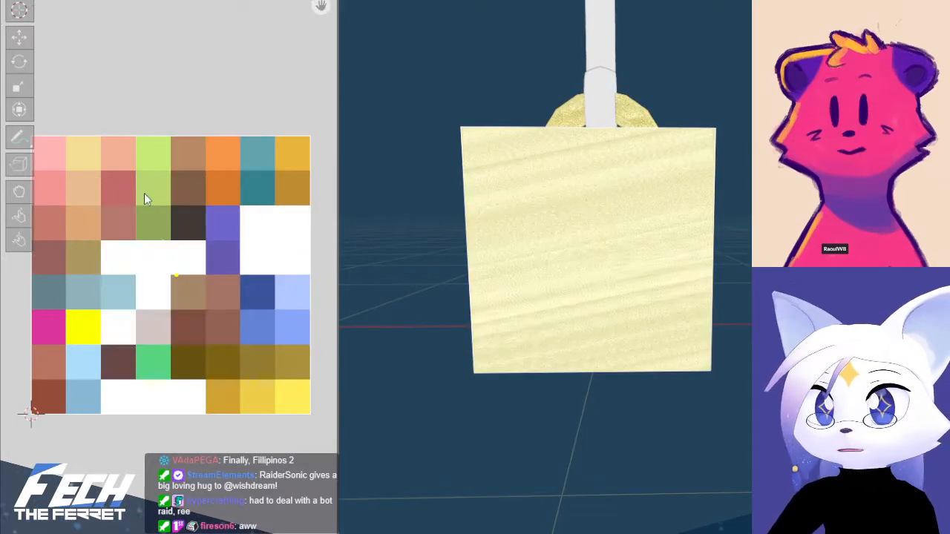
Move the collapsed UVs of the weight and handle into the dark grey-blue first cell of the palette's fifth row
middle_drag(83, 236, 129, 268)
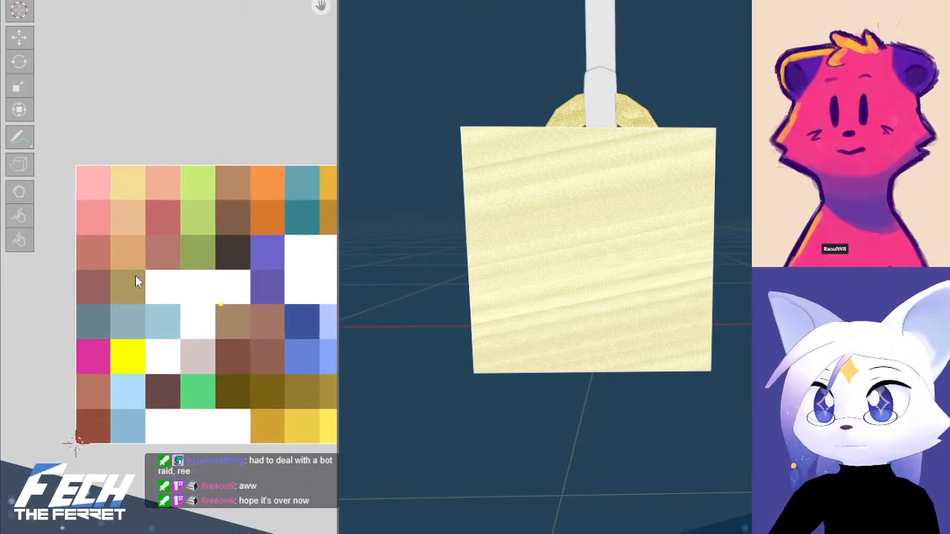
key(g)
click(153, 112)
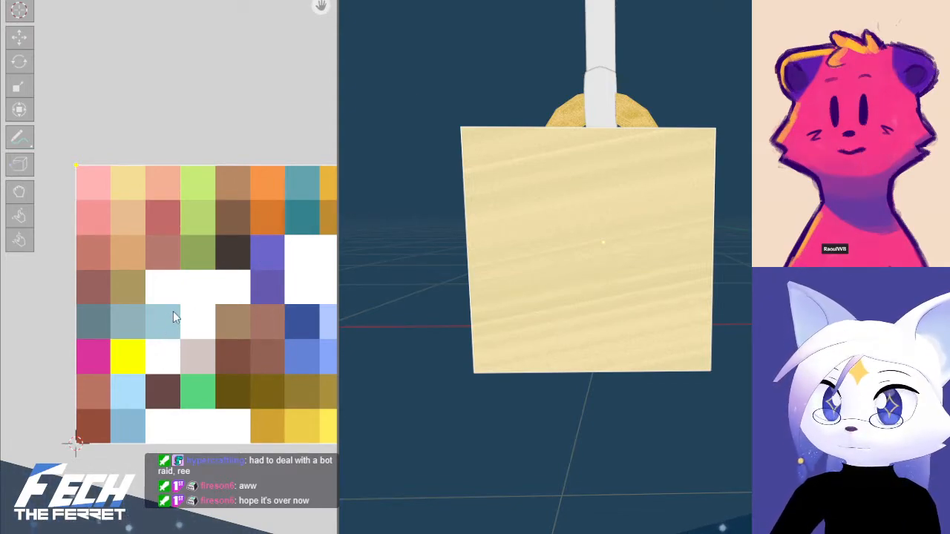
middle_drag(167, 310, 143, 288)
key(g)
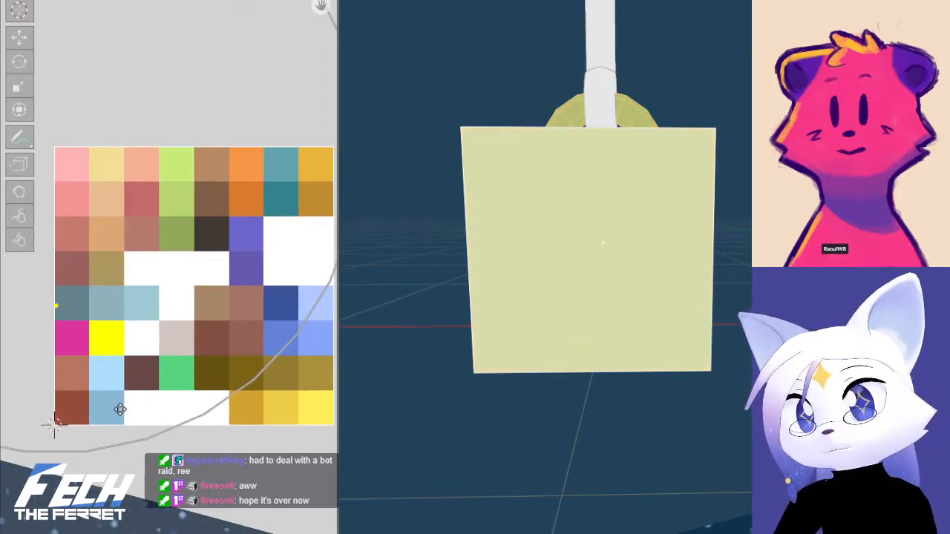
click(135, 413)
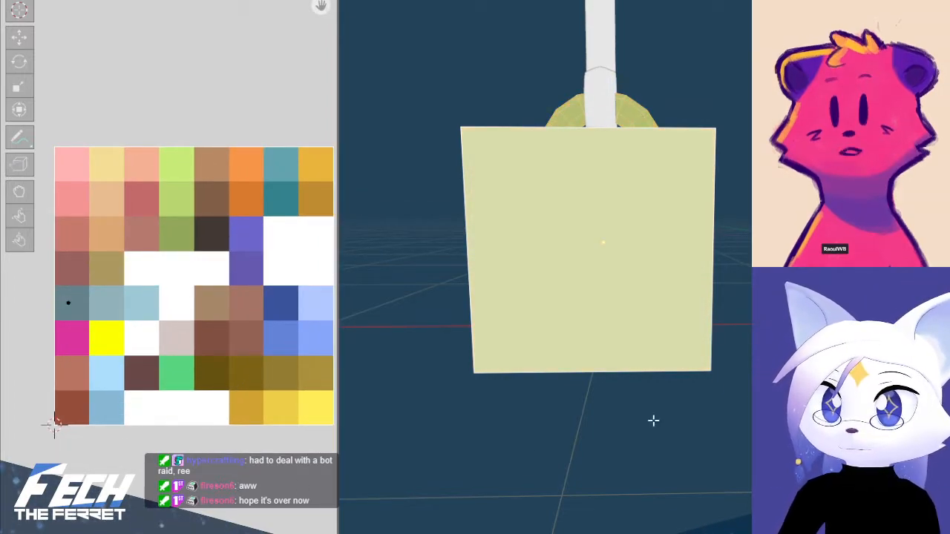
middle_drag(653, 421, 587, 441)
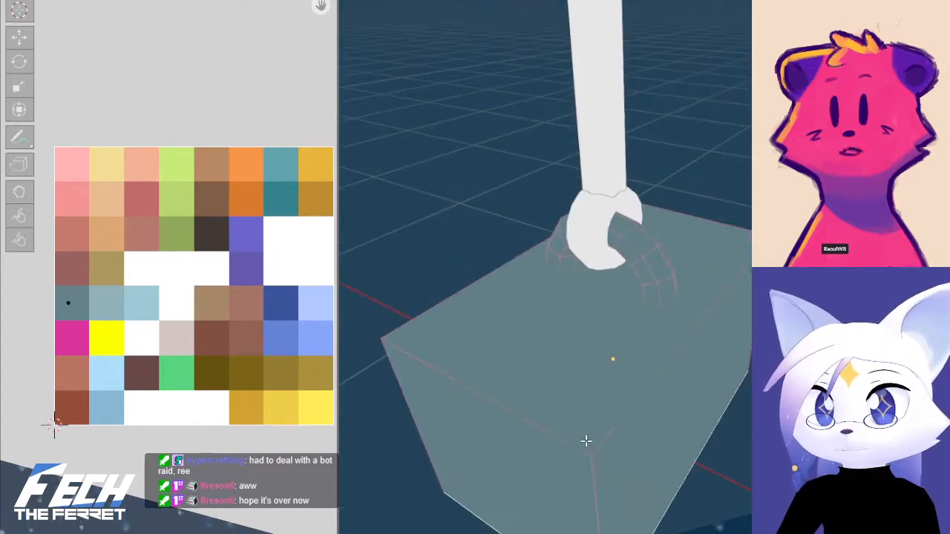
click(587, 336)
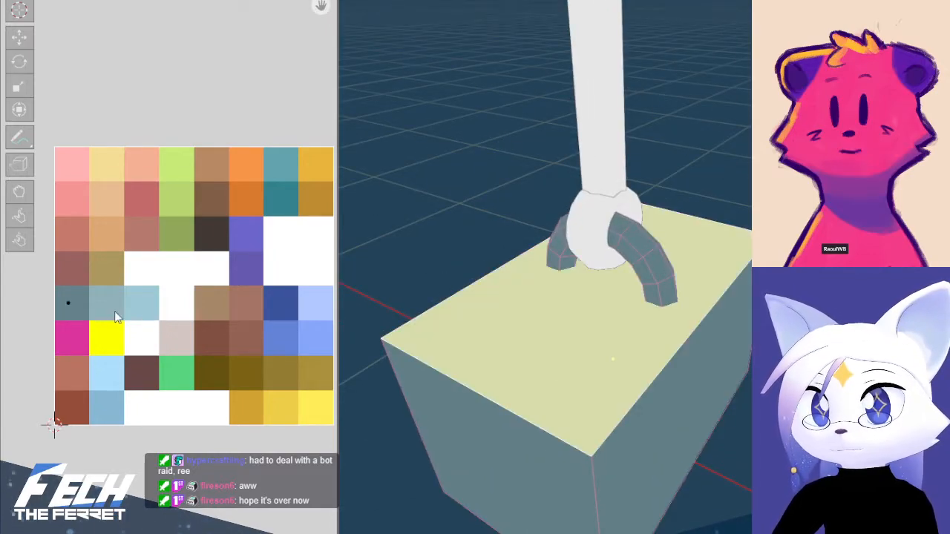
key(g)
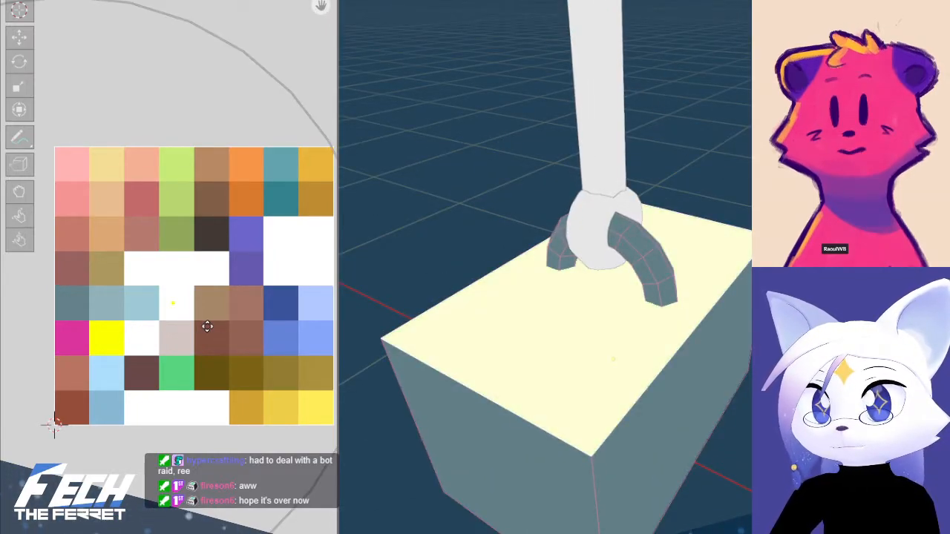
click(125, 332)
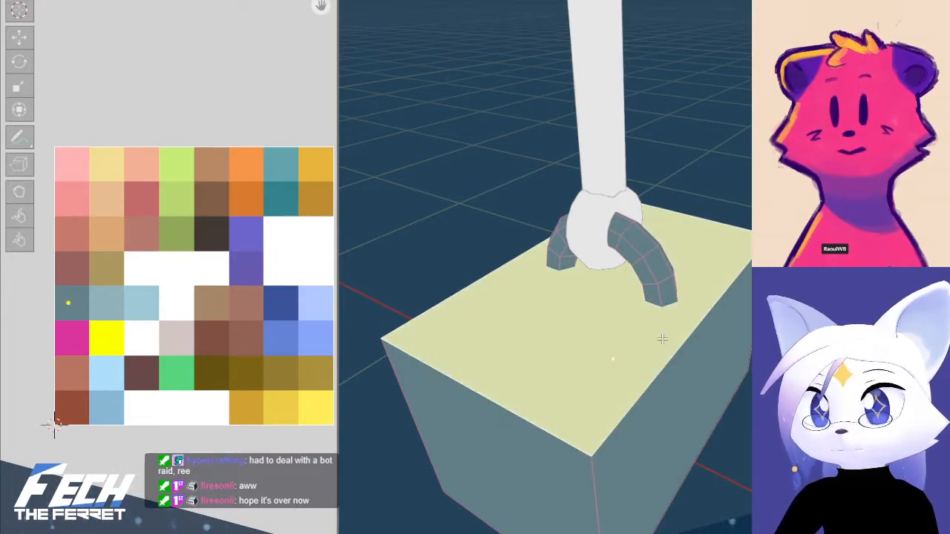
Select all the weight's faces and centre their UV point within the palette's dark grey-blue cell
key(a)
key(g)
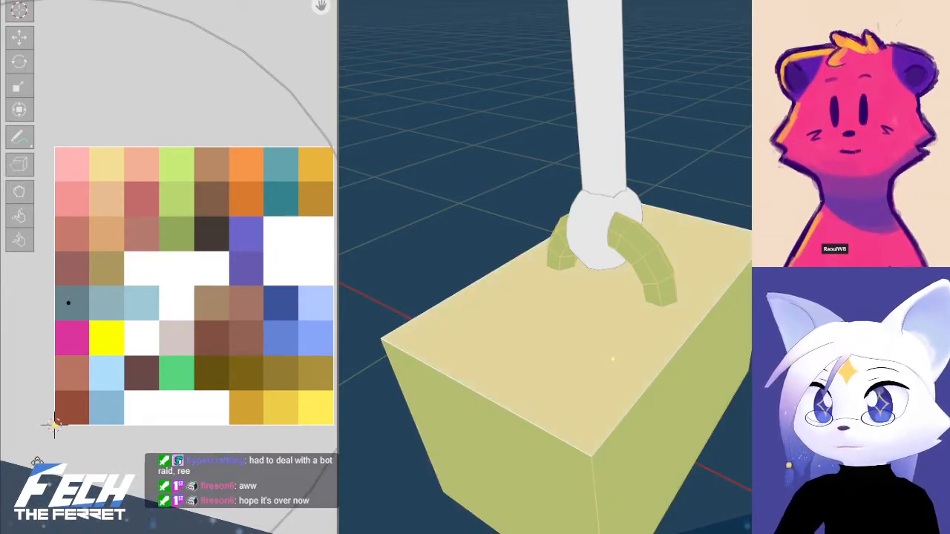
click(118, 429)
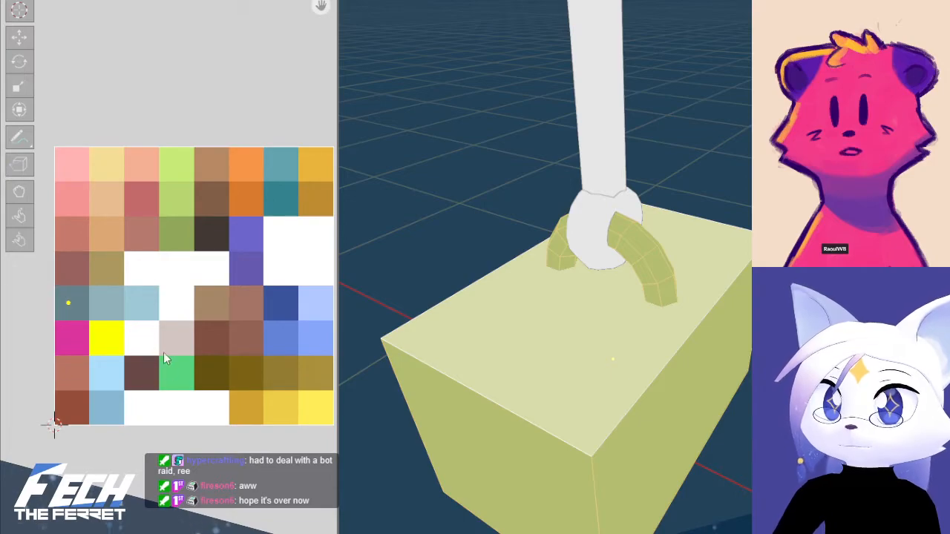
key(g)
click(153, 471)
key(g)
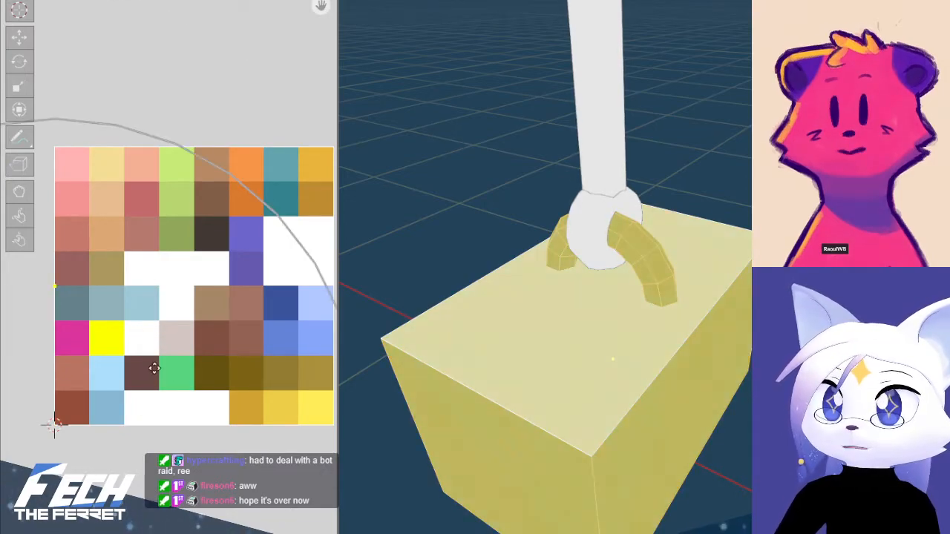
click(152, 376)
scroll(134, 377, up, 3)
middle_drag(79, 343, 227, 341)
scroll(103, 324, up, 3)
middle_drag(104, 324, 206, 291)
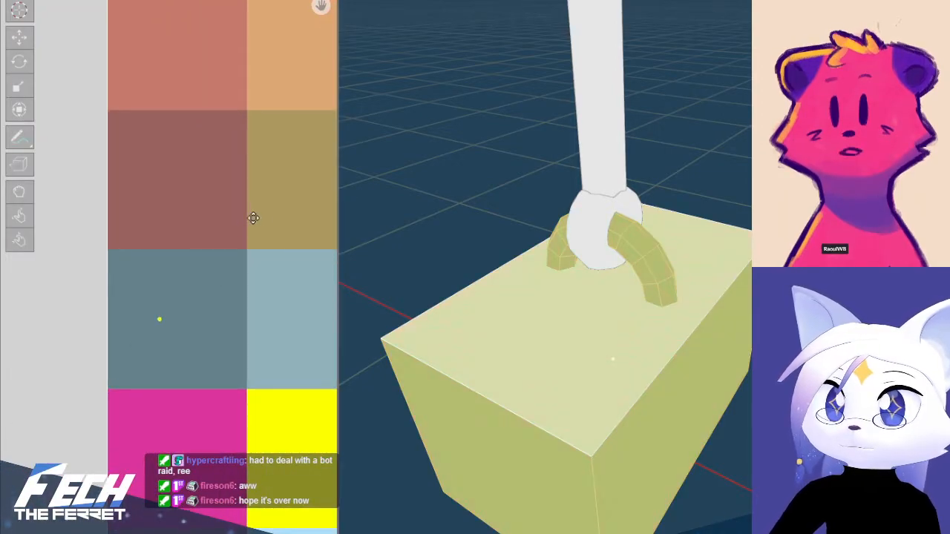
scroll(297, 335, down, 1)
scroll(357, 334, down, 2)
scroll(235, 336, down, 3)
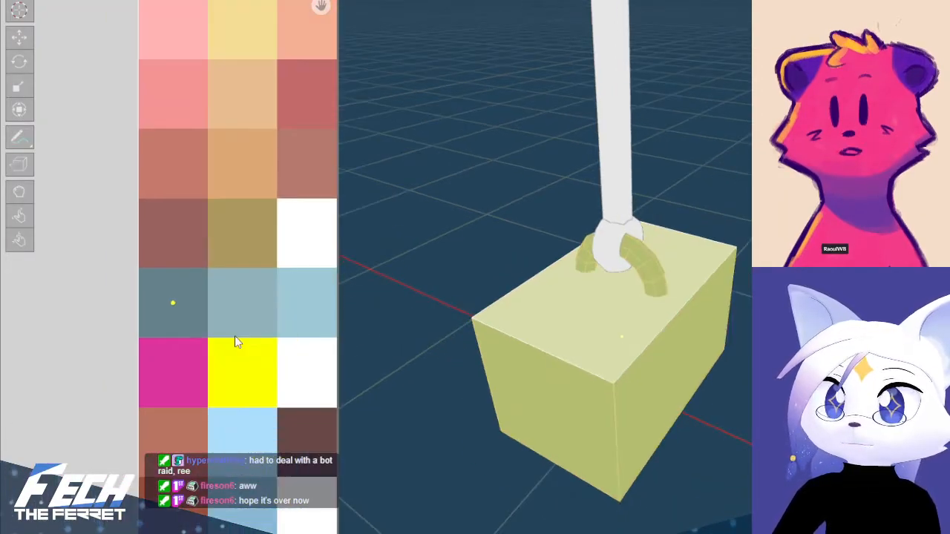
Move the UVs of the weight's top face to the light grey-blue third cell of the palette's fifth row and clear the selection
middle_drag(234, 331, 112, 327)
middle_drag(181, 323, 161, 341)
middle_drag(580, 363, 635, 419)
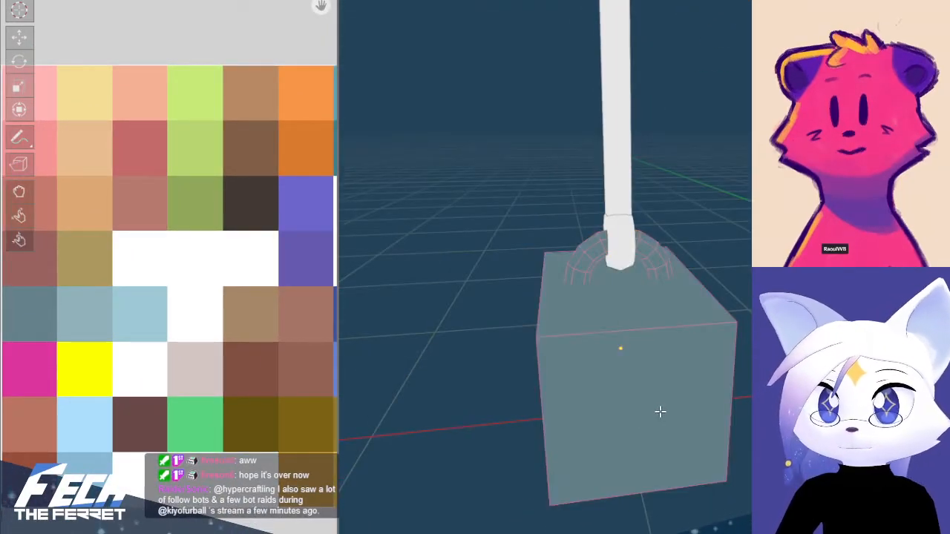
click(612, 303)
key(g)
click(226, 313)
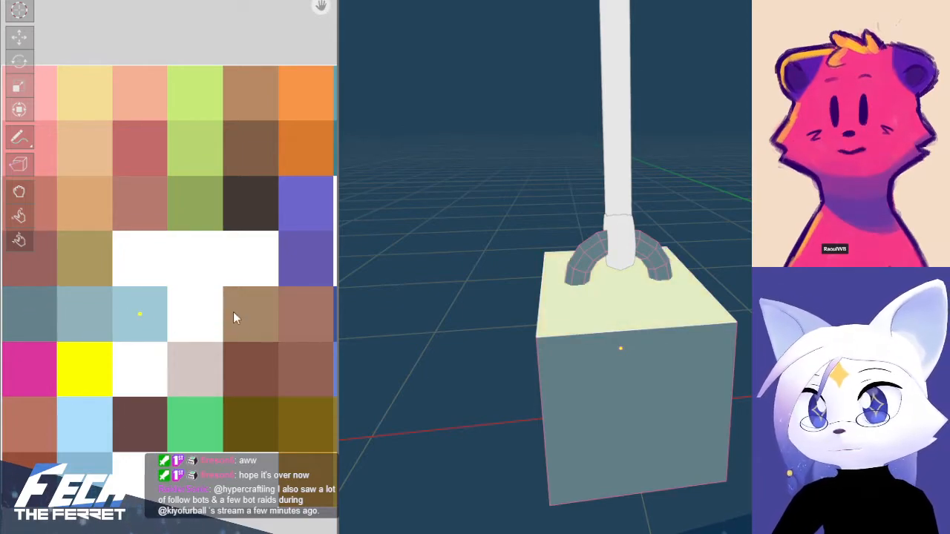
key(alt+a)
Select the weight's front face and top face in turn to check which palette cells they use
middle_drag(727, 437, 659, 368)
click(644, 362)
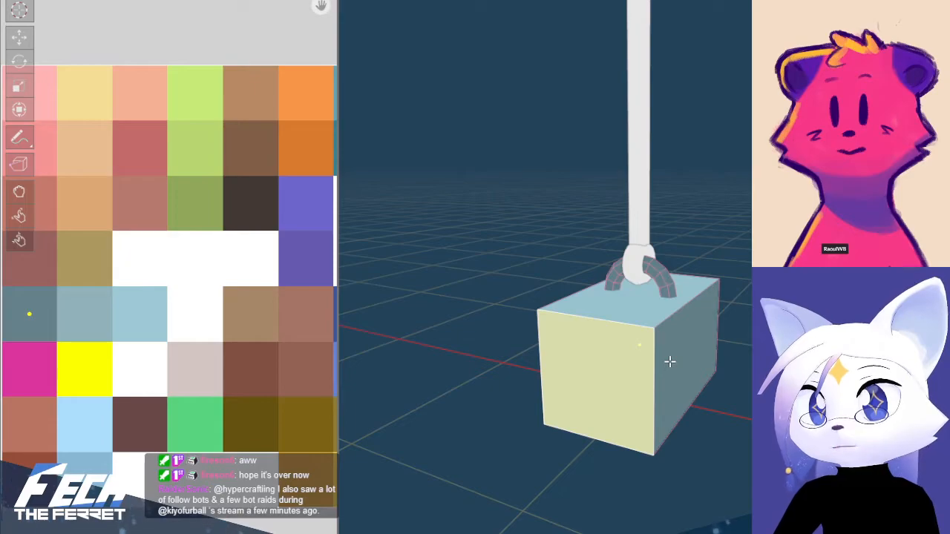
click(633, 317)
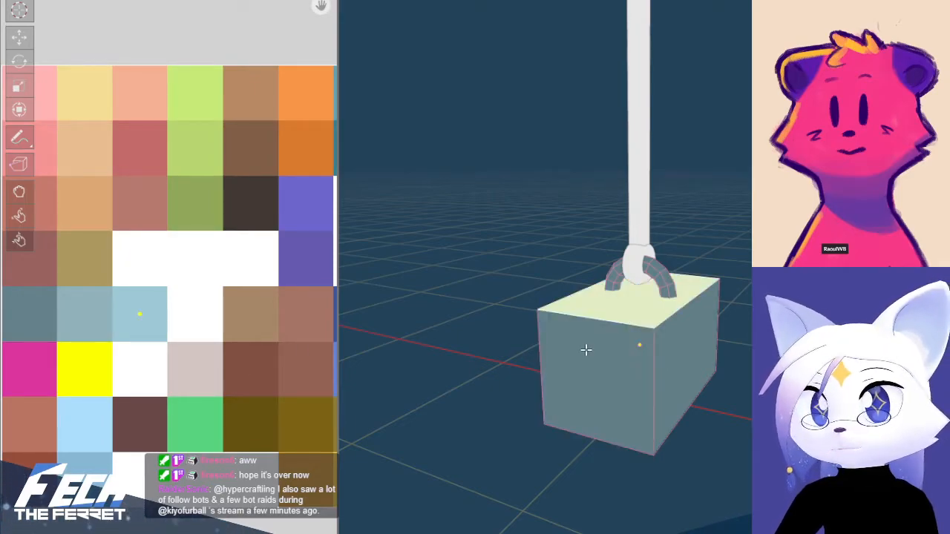
Move the UVs of the weight's two opposite side faces to the medium grey-blue second cell of the palette's fifth row and clear the selection
click(631, 353)
click(672, 360)
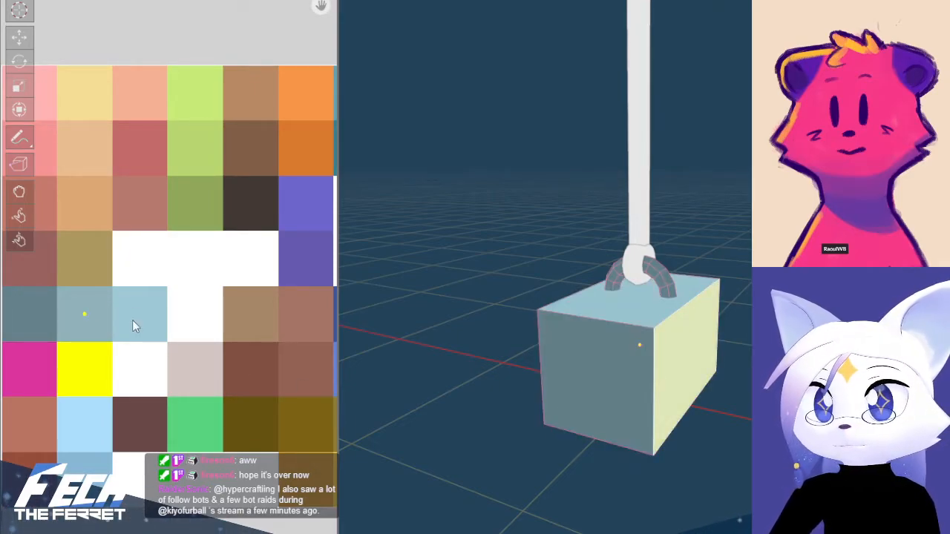
middle_drag(597, 363, 643, 420)
click(642, 419)
click(673, 429)
key(g)
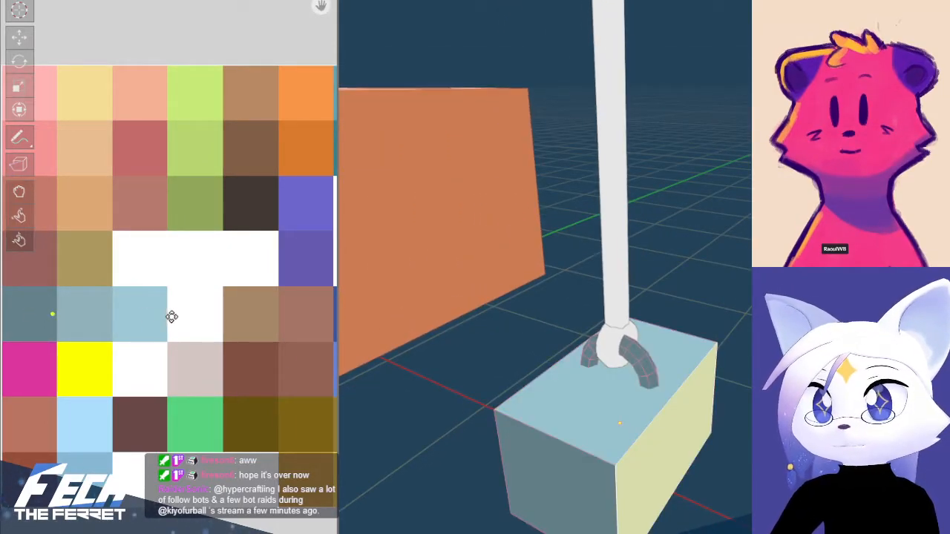
click(205, 318)
key(alt+a)
Select the weight's entire handle and move its UVs to the dark reddish-brown first cell of the palette's bottom row
middle_drag(713, 393, 655, 324)
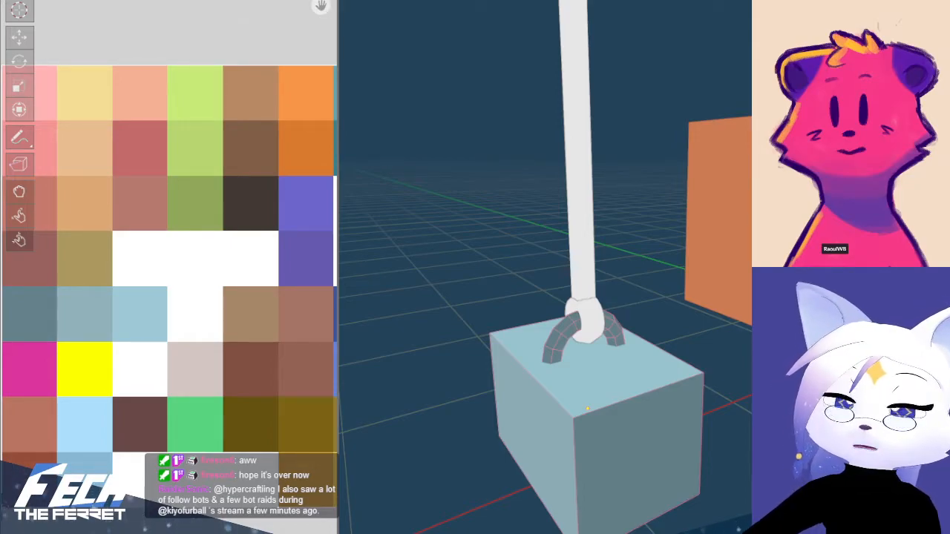
shift+middle_drag(665, 261, 653, 276)
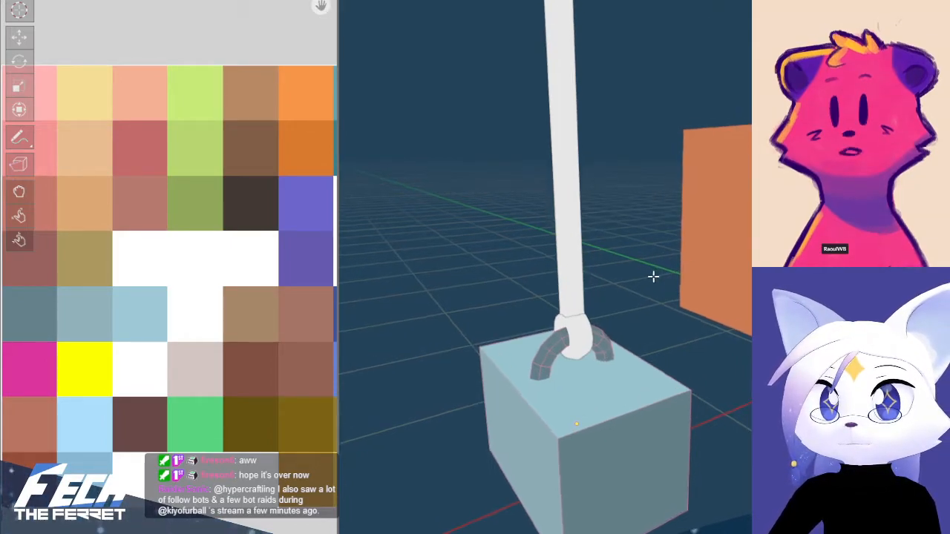
click(553, 345)
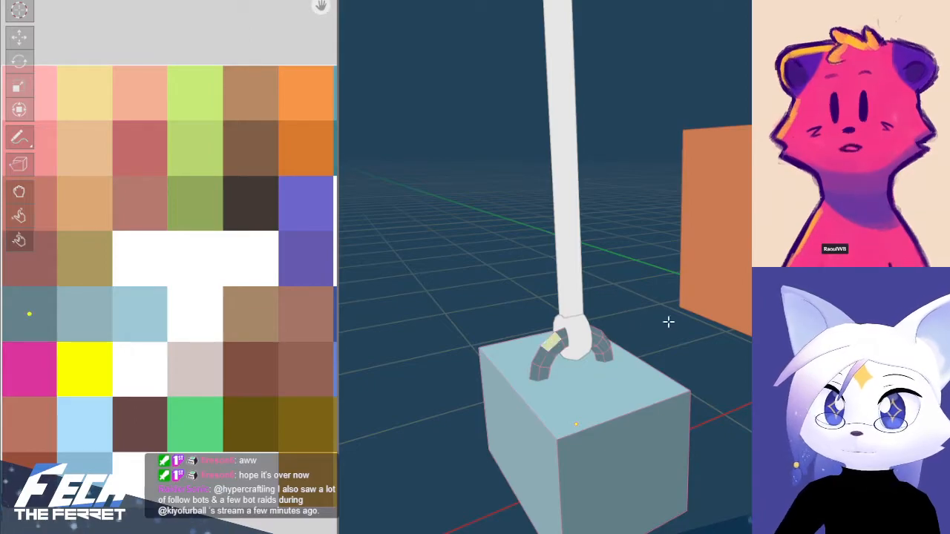
key(ctrl+l)
scroll(65, 290, down, 2)
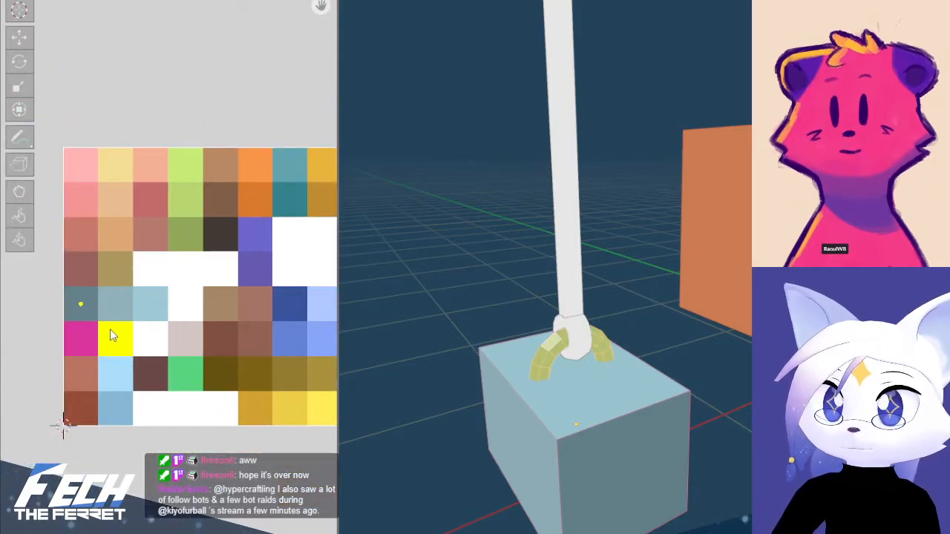
middle_drag(110, 329, 106, 337)
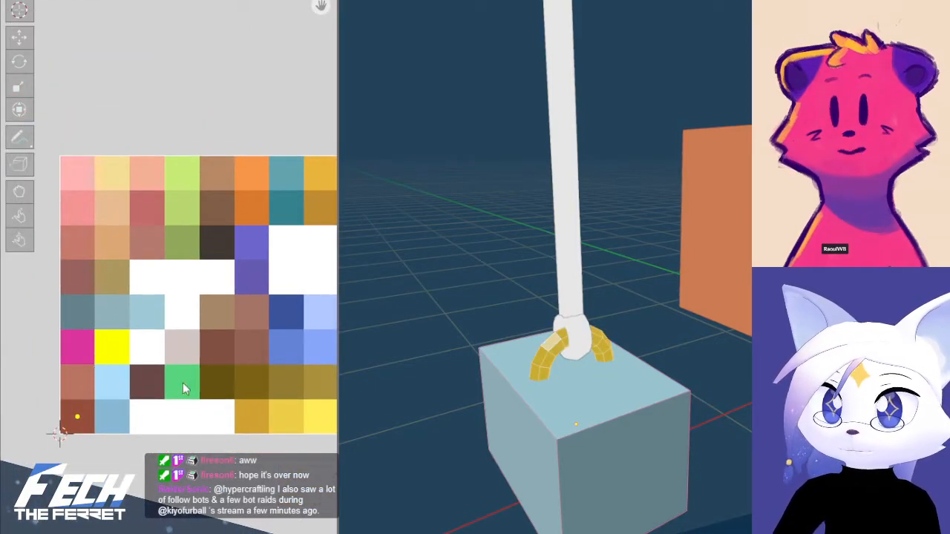
drag(744, 396, 530, 316)
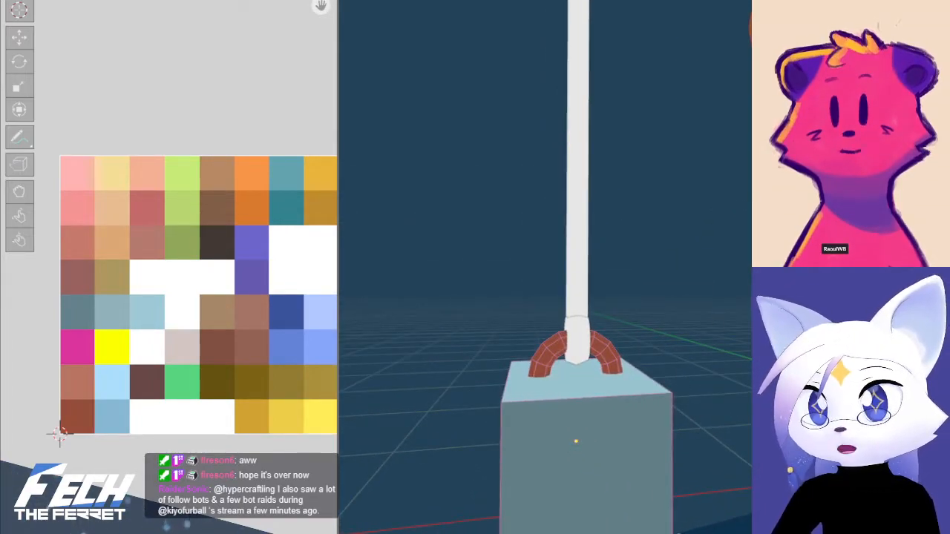
Inspect the recoloured handle and switch to the separate palette image to examine its cells for handle colours
scroll(338, 384, up, 5)
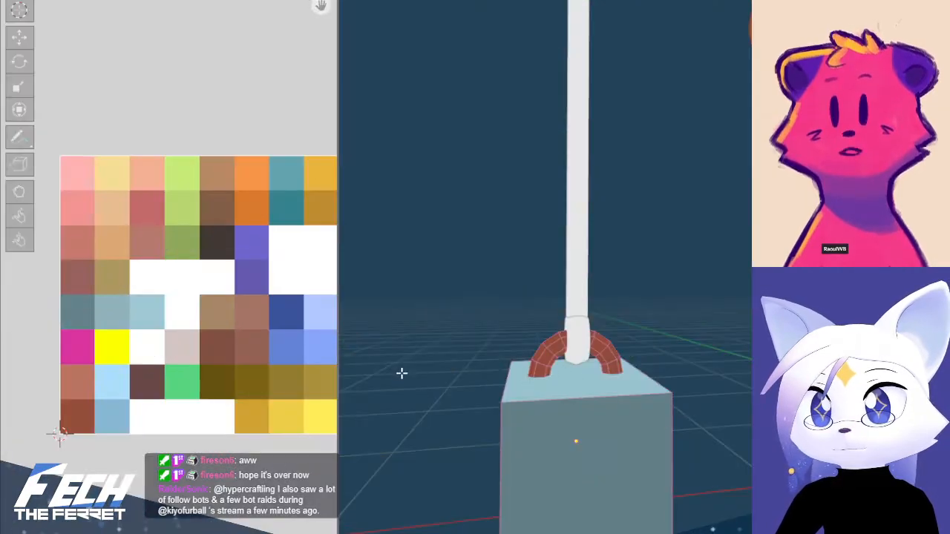
drag(501, 332, 510, 336)
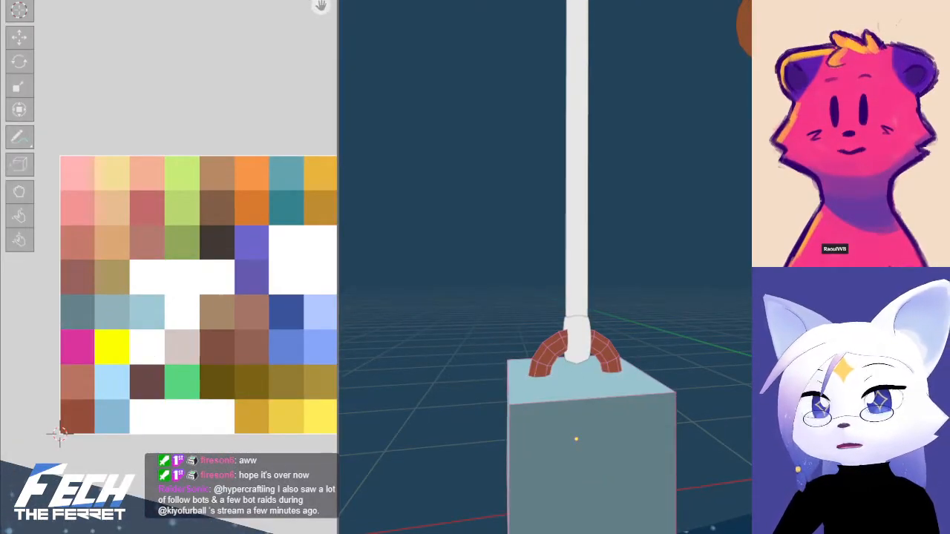
scroll(498, 326, down, 4)
scroll(345, 342, up, 3)
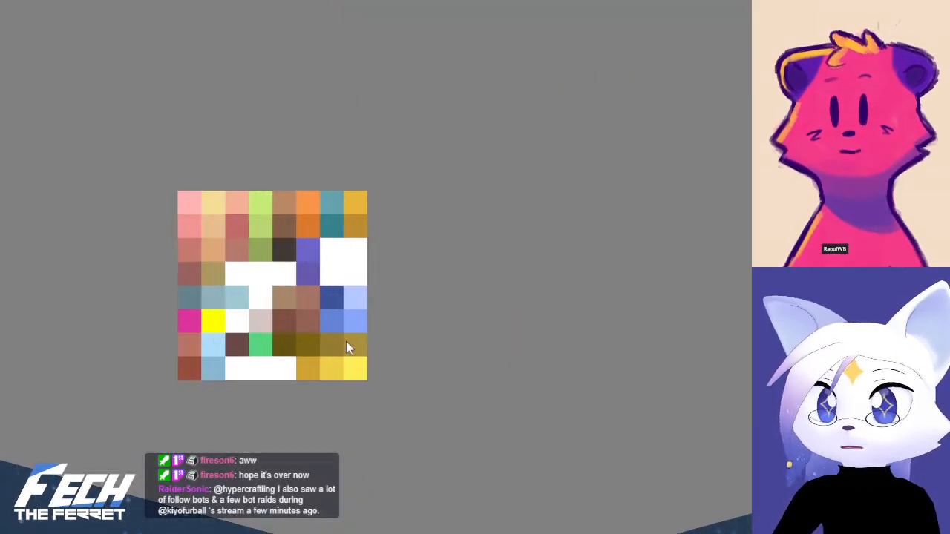
drag(346, 342, 399, 369)
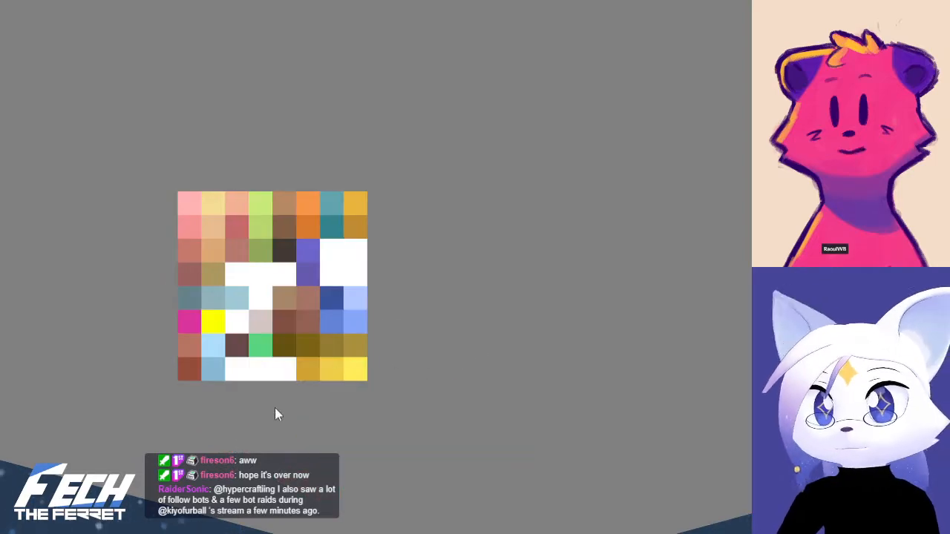
drag(274, 407, 330, 413)
scroll(367, 412, up, 3)
drag(290, 385, 317, 481)
scroll(320, 438, down, 1)
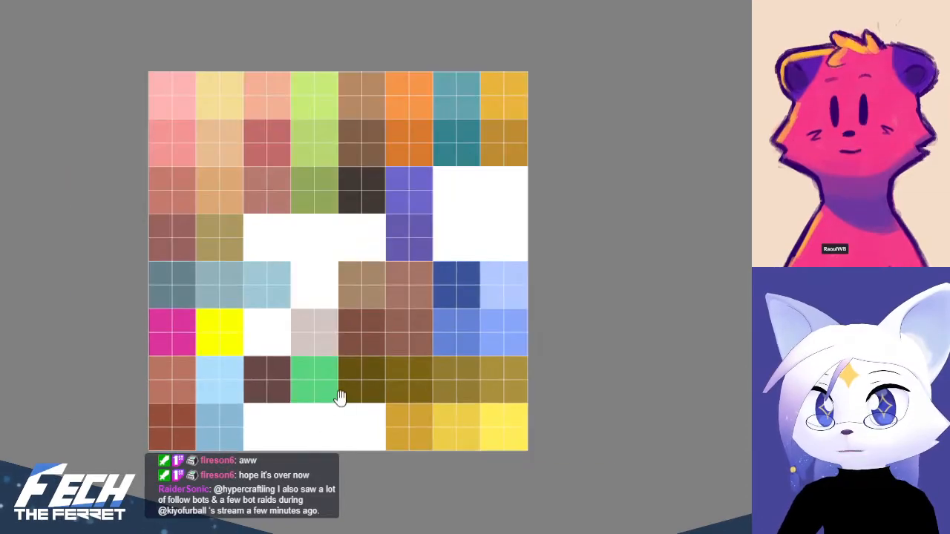
drag(339, 397, 337, 405)
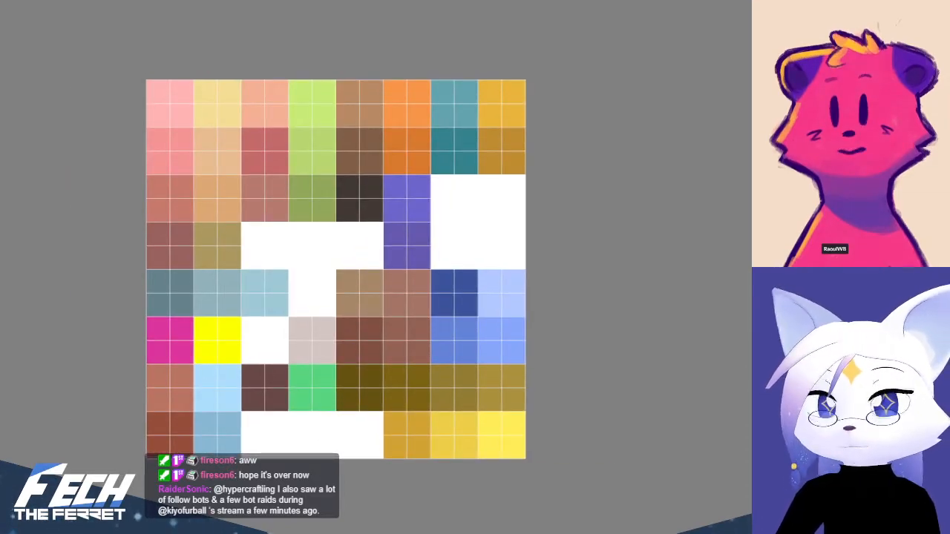
key(alt+Tab)
scroll(576, 357, up, 3)
middle_drag(576, 357, 582, 383)
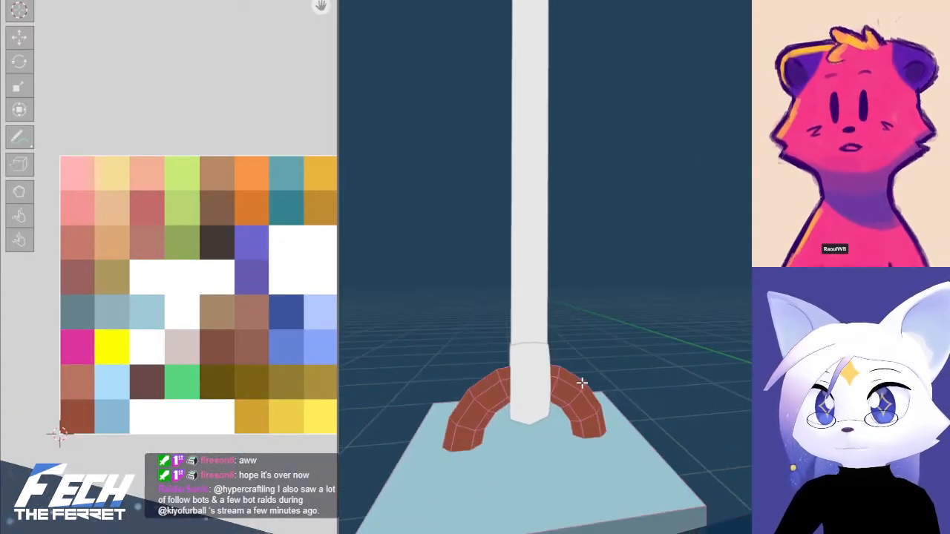
Compare the handle colours in the balloon reference drawing with the cells available in the palette
key(alt+Tab)
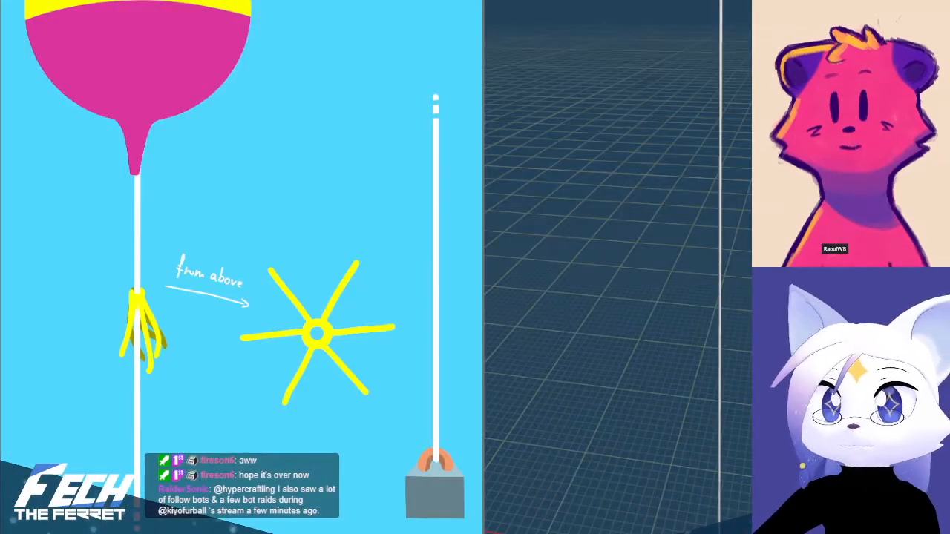
key(alt+Tab)
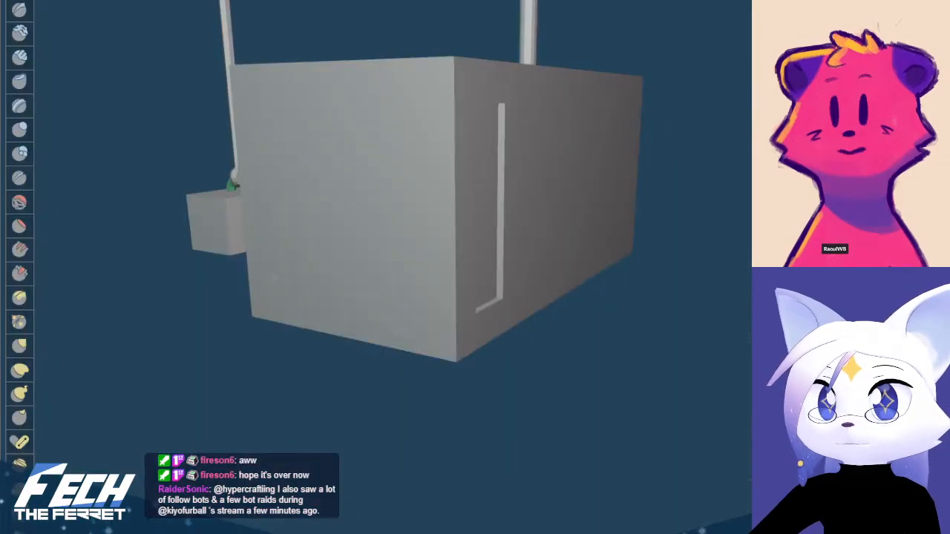
scroll(233, 366, down, 1)
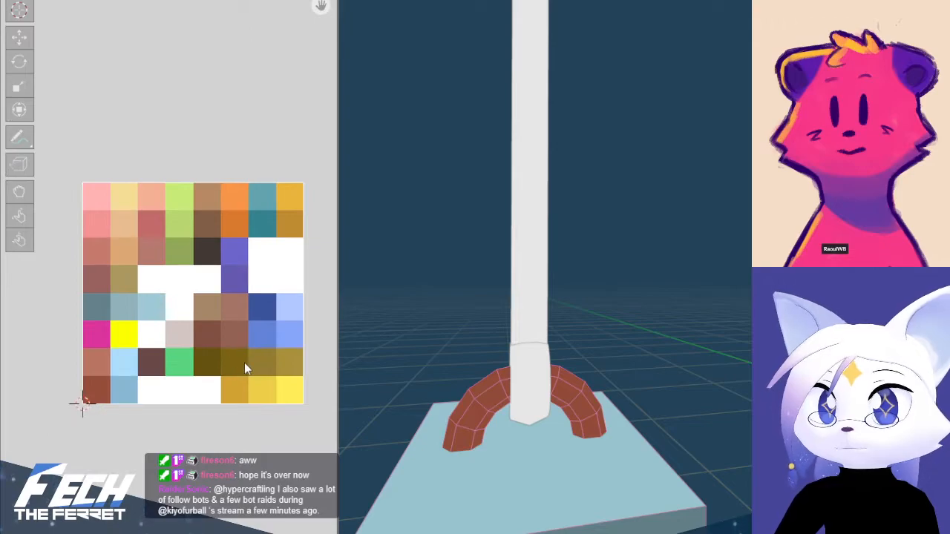
middle_drag(233, 366, 222, 374)
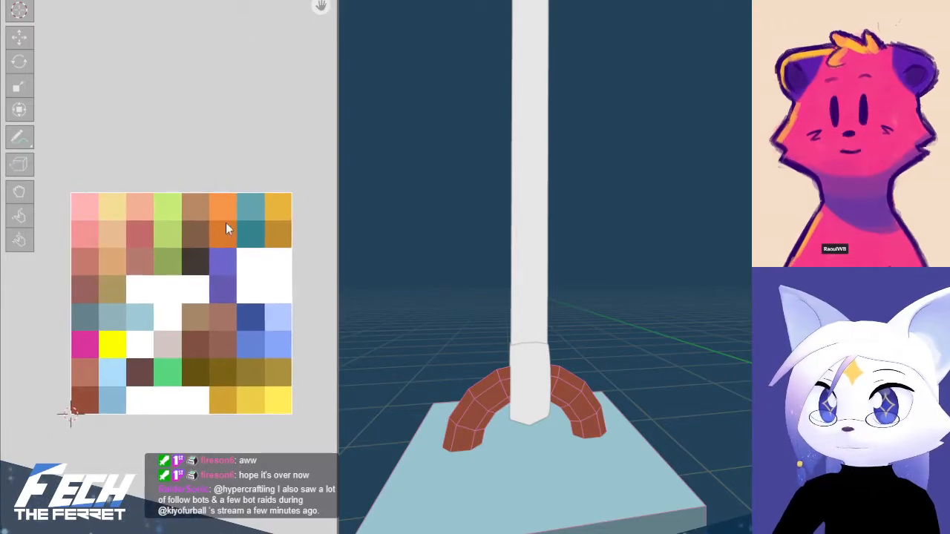
key(alt+Tab)
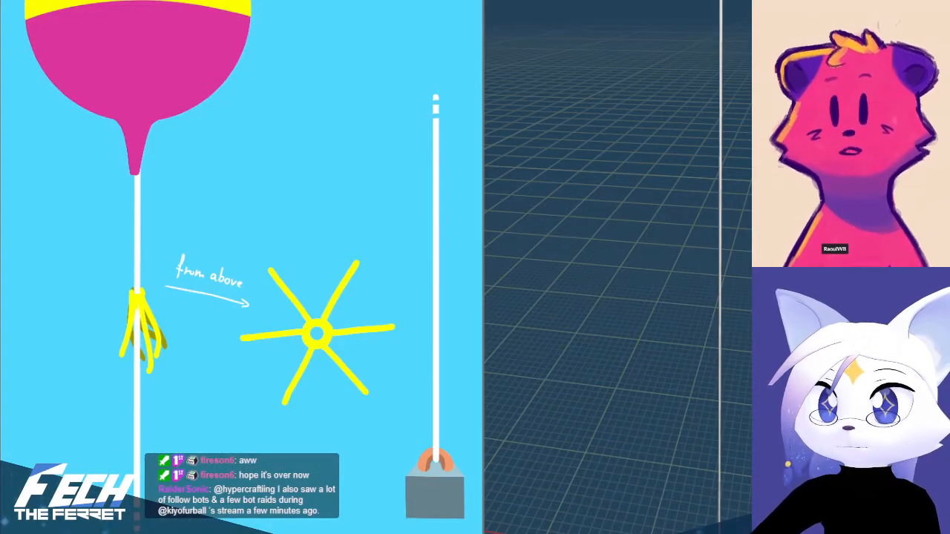
key(alt+Tab)
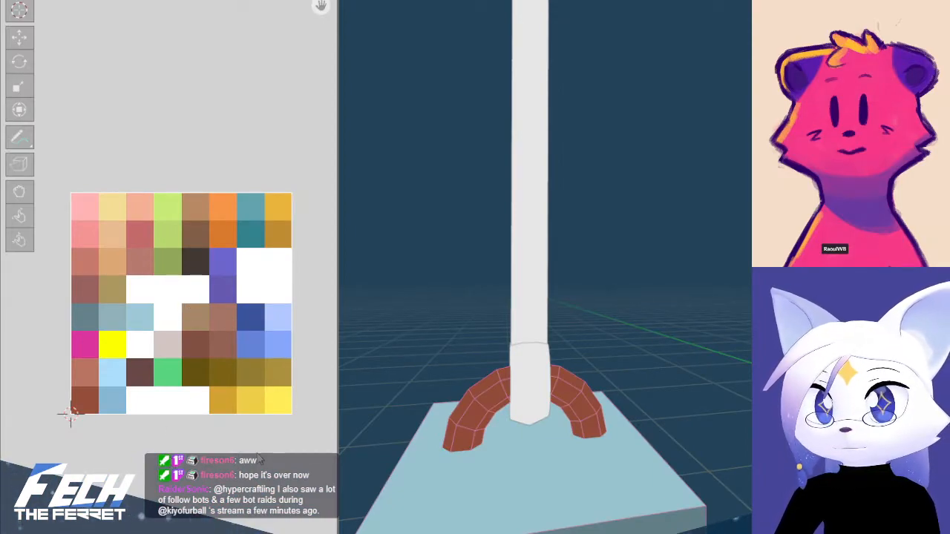
Select the inner faces along both halves of the handle and move their UVs to the first cell of the palette's third row
alt+click(485, 414)
alt+click(495, 400)
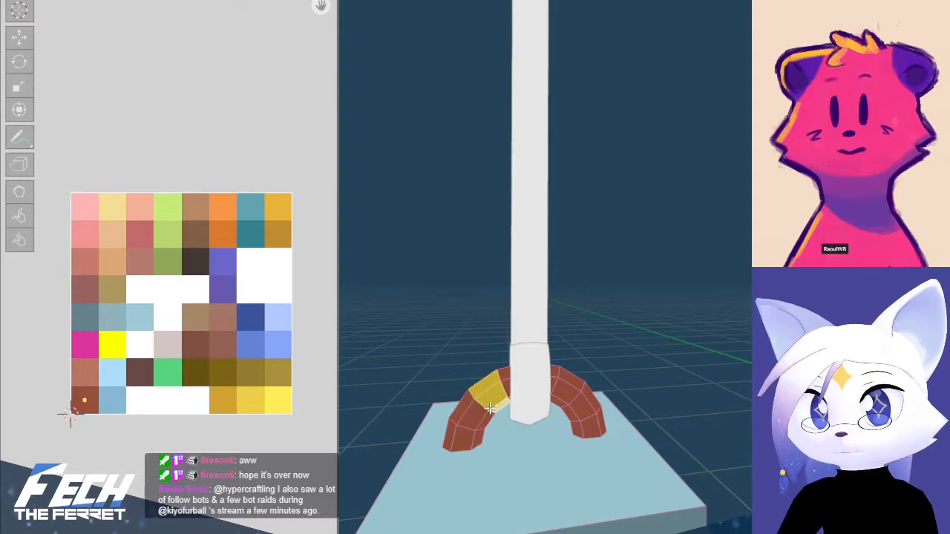
alt+click(491, 412)
middle_drag(490, 414, 623, 395)
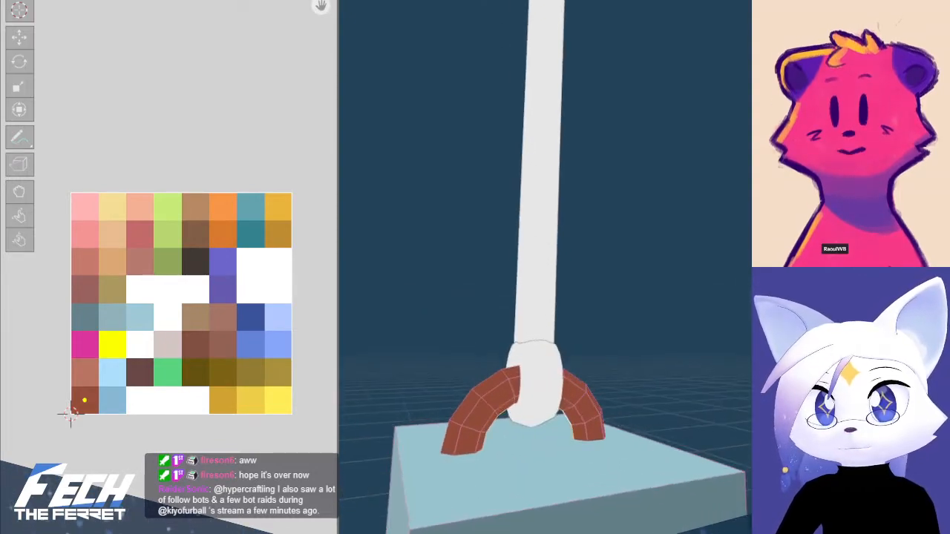
alt+click(569, 407)
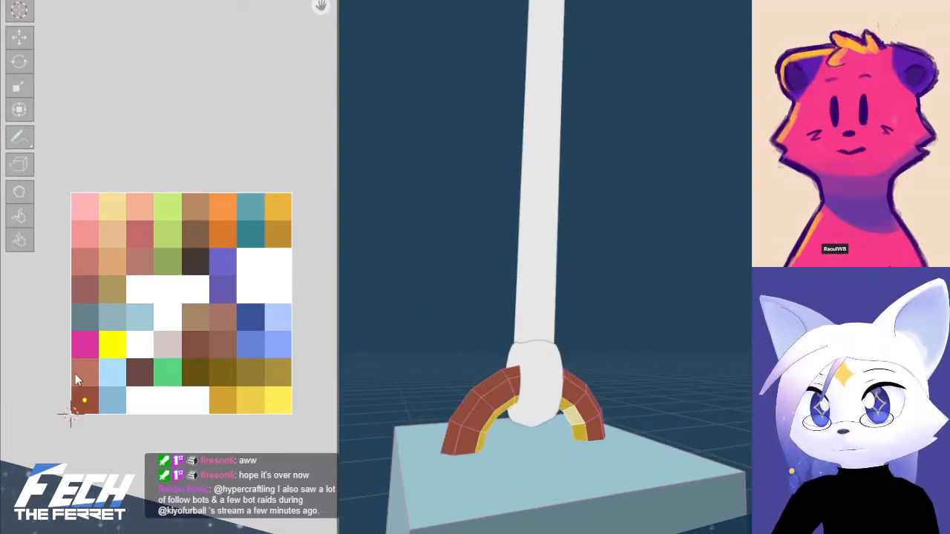
key(g)
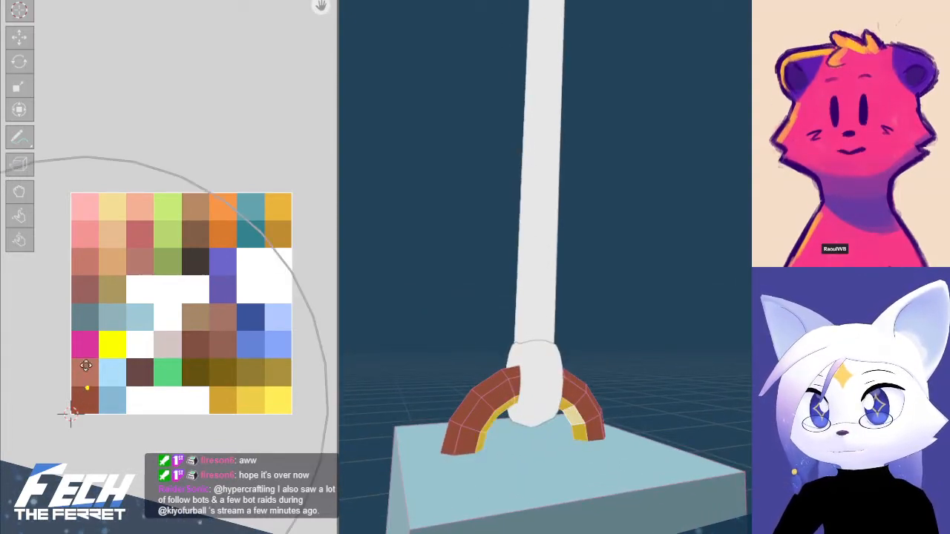
click(87, 252)
Select the handle's side and outer faces, move their UVs to the palette's tan-orange cell and leave Edit Mode
alt+click(486, 399)
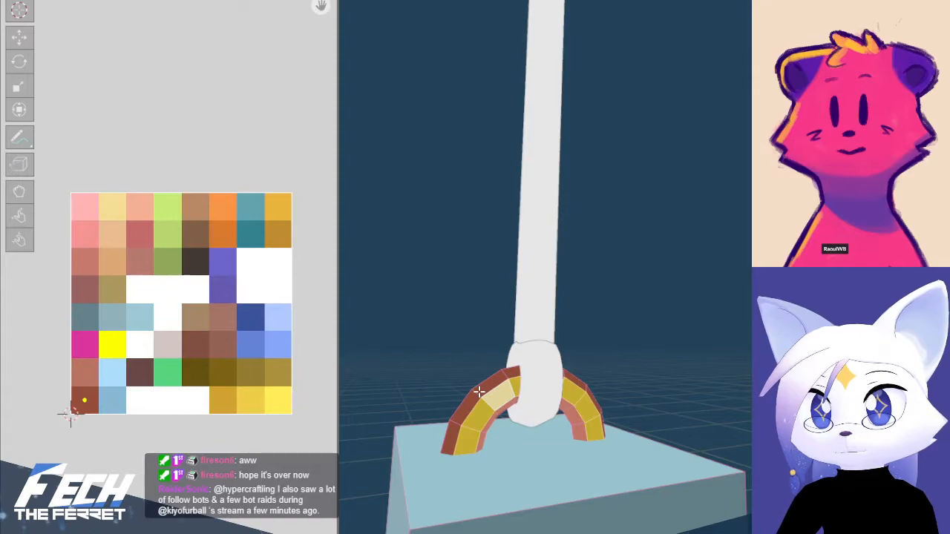
alt+shift+click(479, 391)
middle_drag(408, 412, 636, 404)
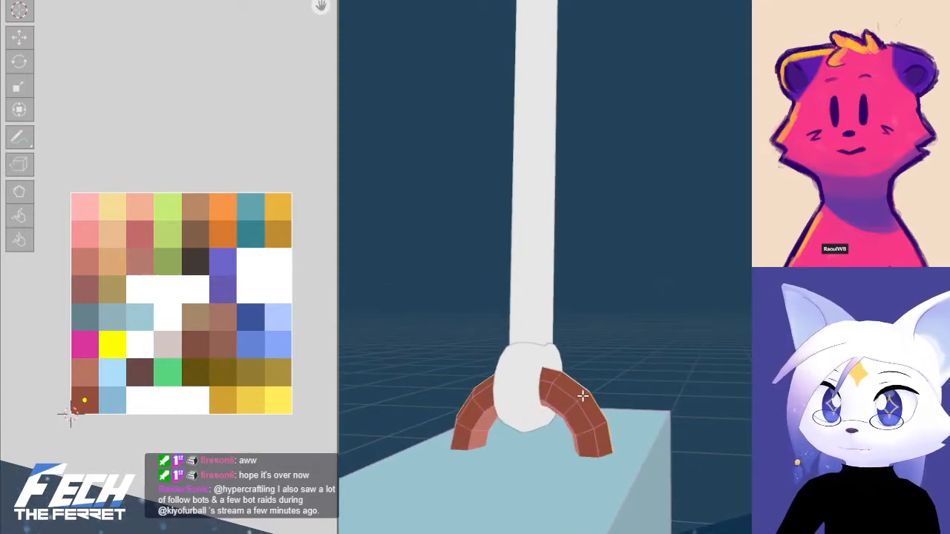
alt+click(583, 397)
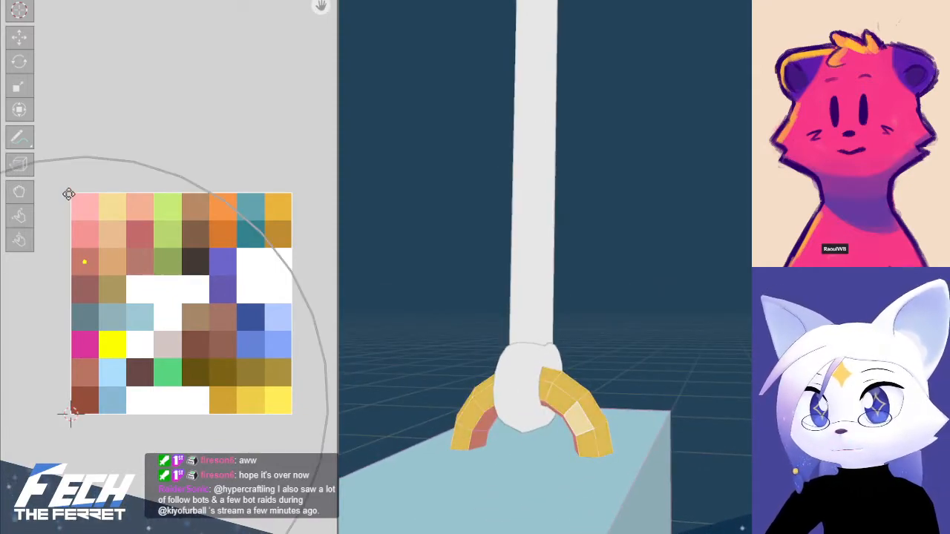
click(729, 349)
alt+click(589, 381)
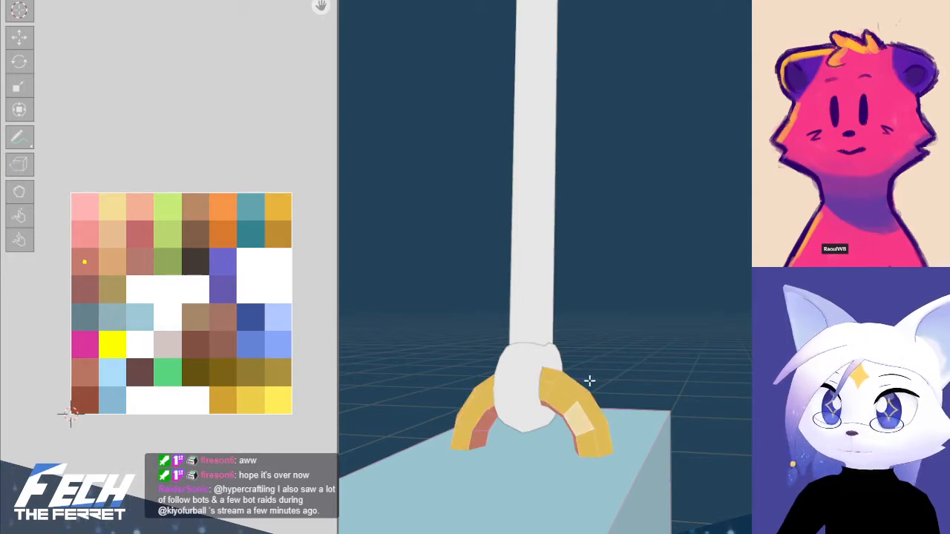
key(g)
click(141, 312)
key(Tab)
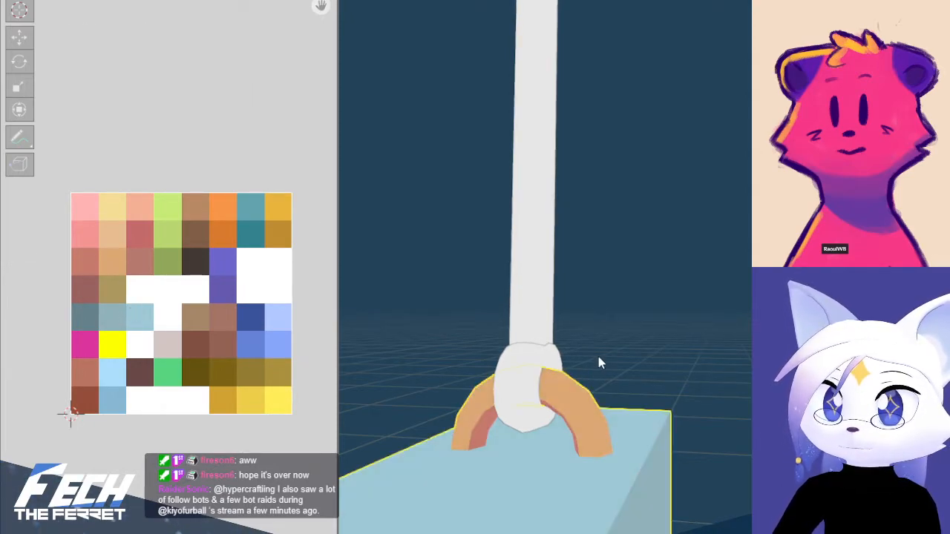
Return to Edit Mode and select the inner faces along both halves of the handle
middle_drag(600, 360, 643, 360)
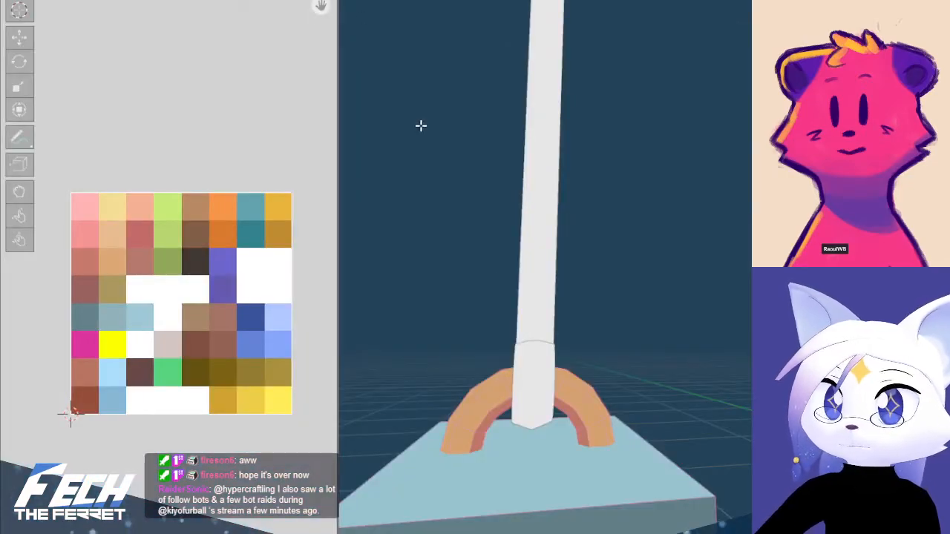
alt+click(498, 414)
middle_drag(498, 414, 623, 432)
alt+shift+click(573, 411)
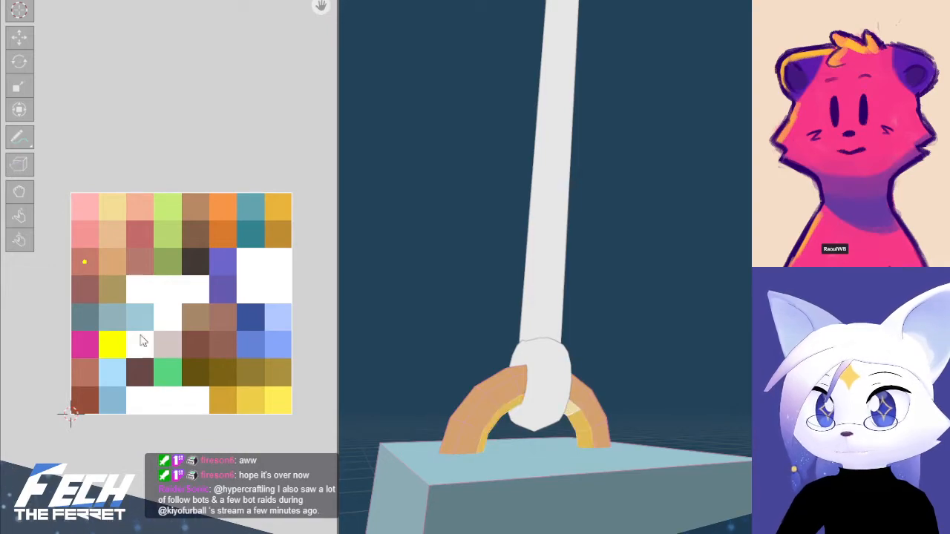
Try the UVs of the handle's inner faces on a different palette cell and undo the move
key(g)
click(97, 311)
click(727, 317)
middle_drag(727, 317, 698, 326)
key(ctrl+z)
Try the UVs of the handle's inner faces on the seventh row's first palette cell, then on the third row's third cell
key(g)
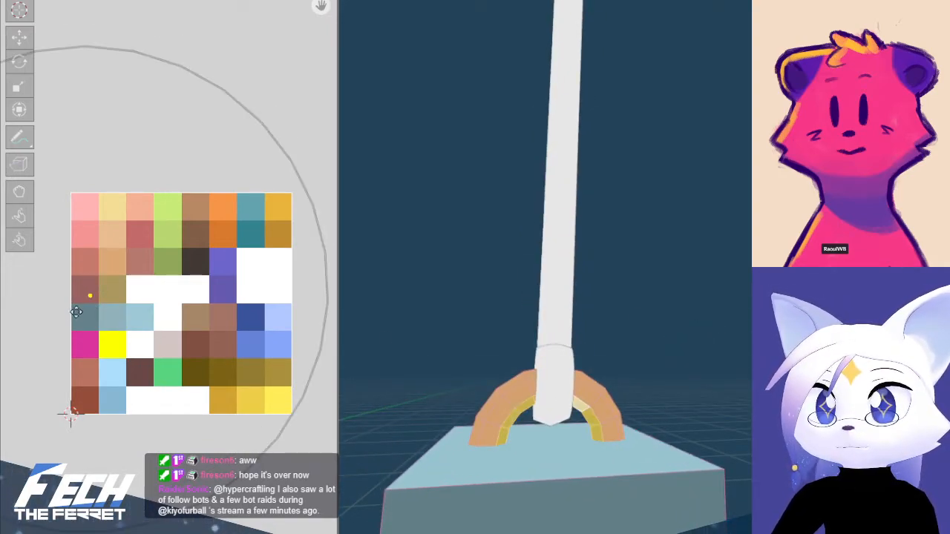
click(60, 379)
click(655, 367)
middle_drag(655, 367, 728, 356)
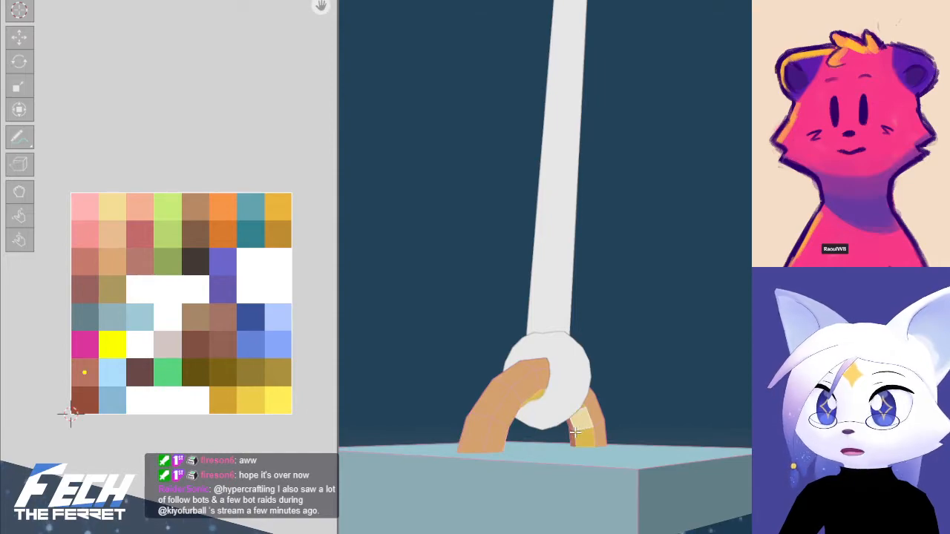
key(g)
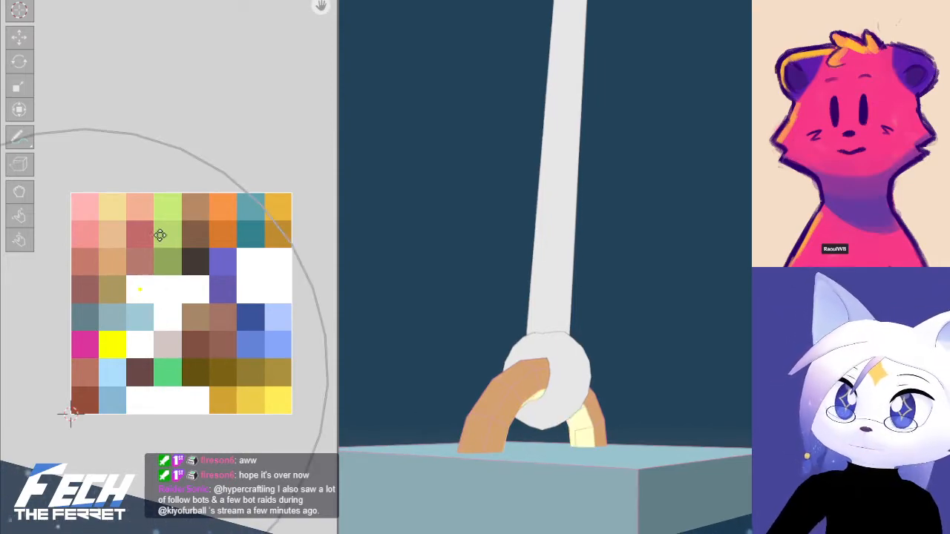
click(156, 232)
mouse_move(660, 296)
middle_down()
mouse_move(648, 329)
mouse_move(587, 352)
mouse_move(557, 333)
mouse_move(586, 335)
middle_up()
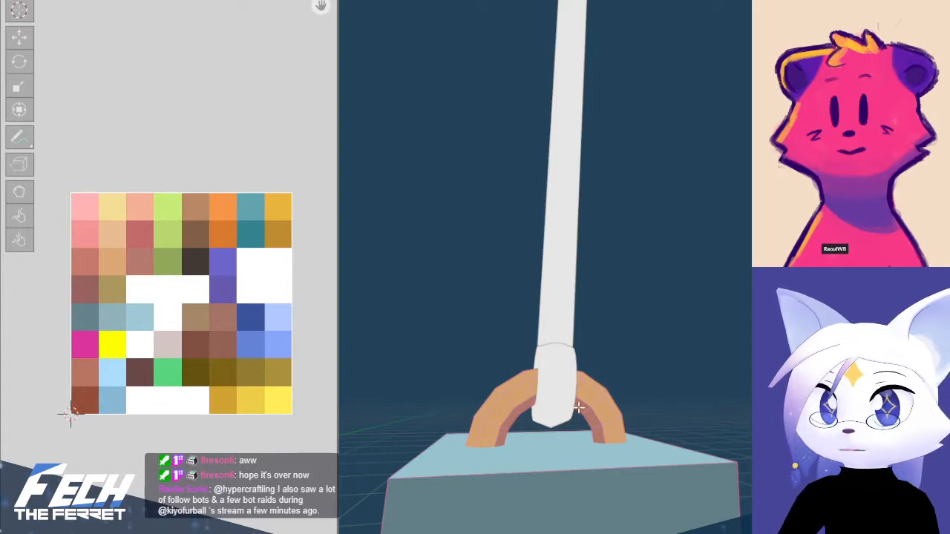
Move the UVs of the handle's inner faces to a brown palette cell and leave Edit Mode
middle_drag(586, 410, 504, 429)
alt+click(505, 428)
key(g)
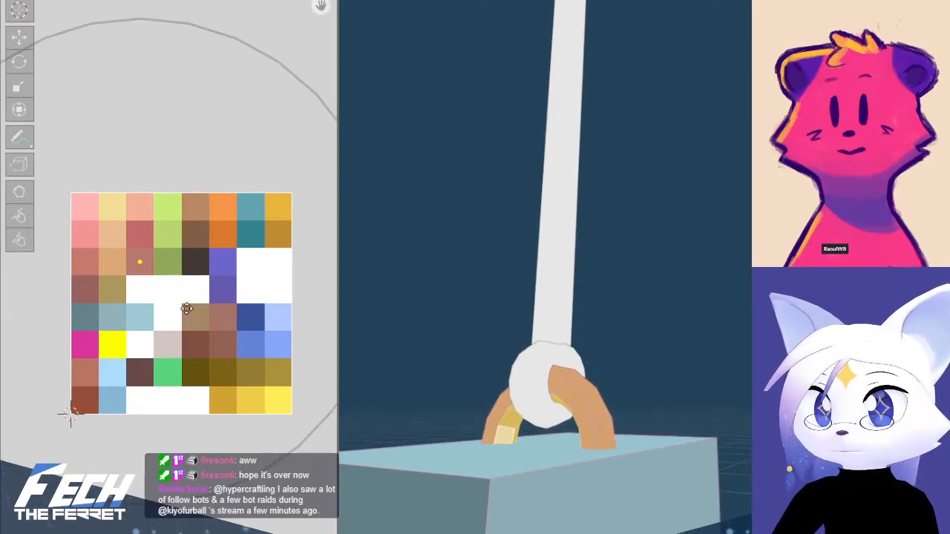
click(240, 256)
click(606, 252)
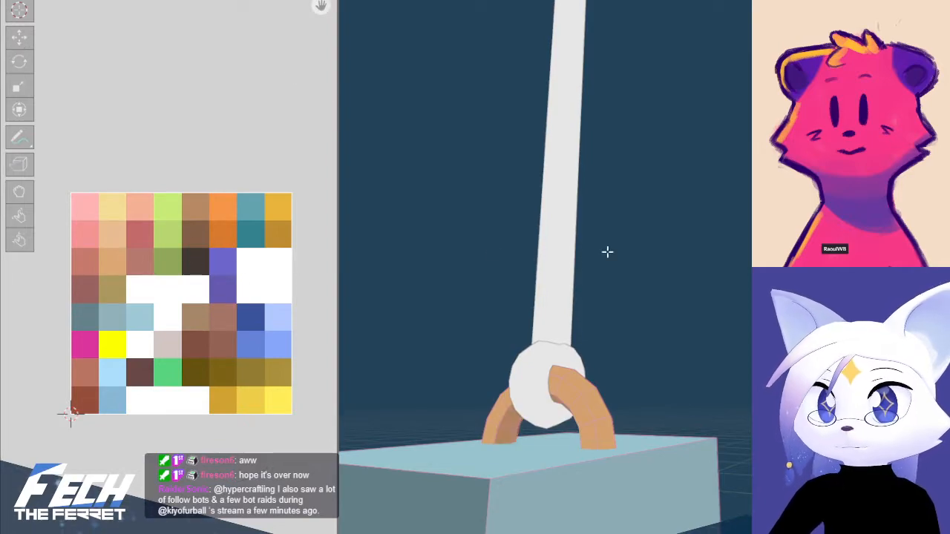
middle_drag(607, 253, 739, 407)
scroll(684, 364, down, 2)
key(Tab)
scroll(724, 390, down, 4)
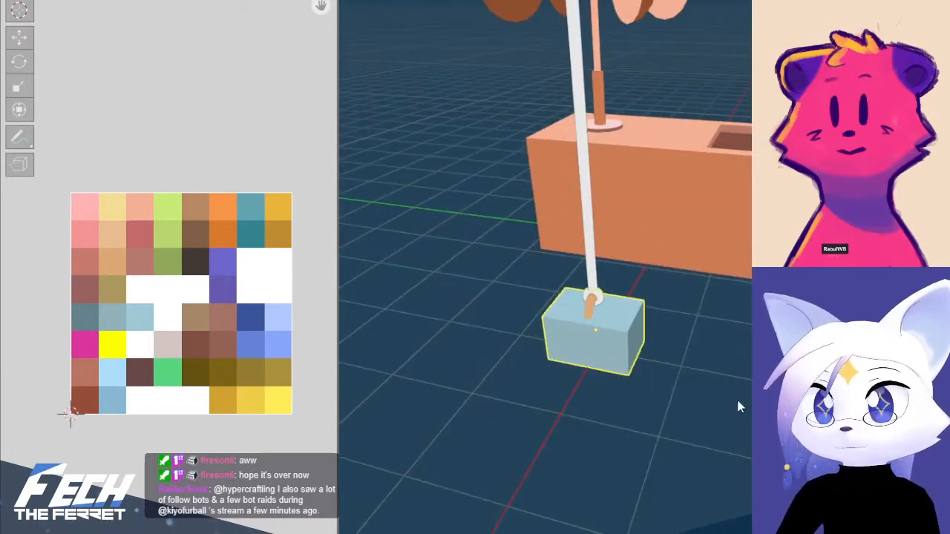
Enter Edit Mode on the weight and check which palette cells the block's top, long side and end faces use
key(Tab)
click(614, 317)
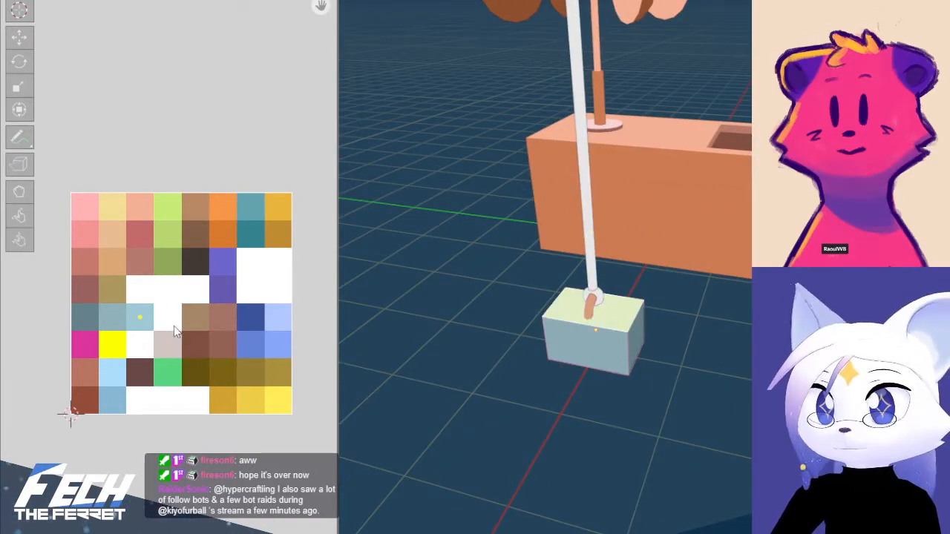
click(637, 339)
middle_drag(577, 342, 720, 324)
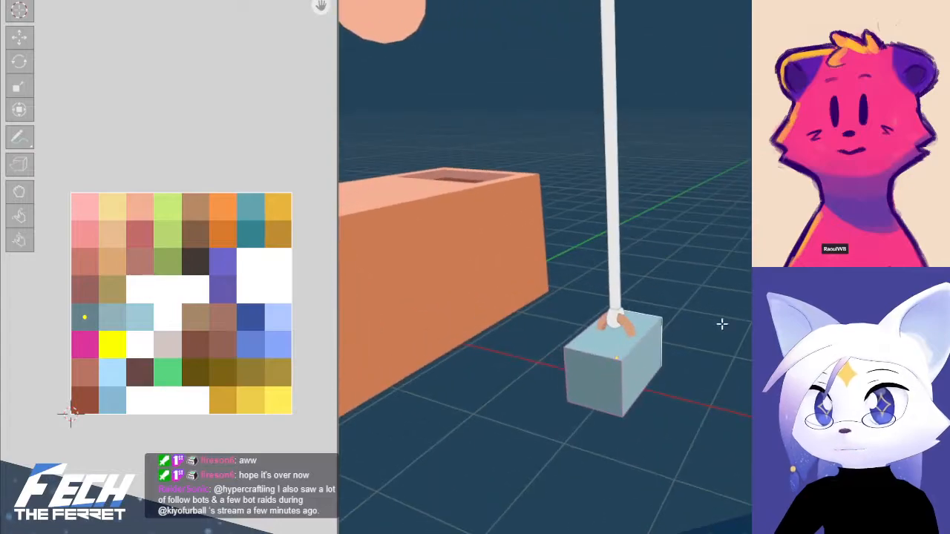
click(600, 379)
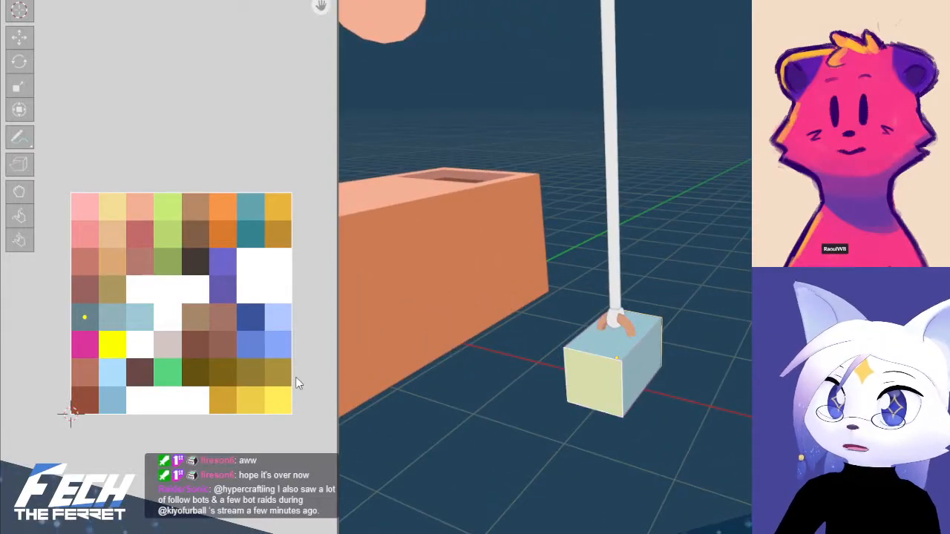
click(507, 395)
middle_drag(679, 350, 617, 370)
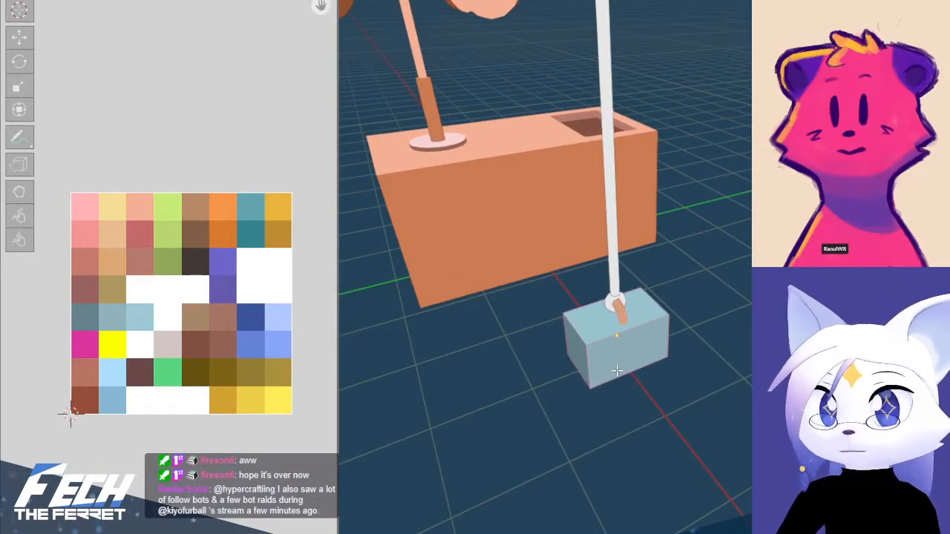
Try the UVs of the block's outward long side face on the light-blue palette cell, then on the fifth row's third cell
click(588, 344)
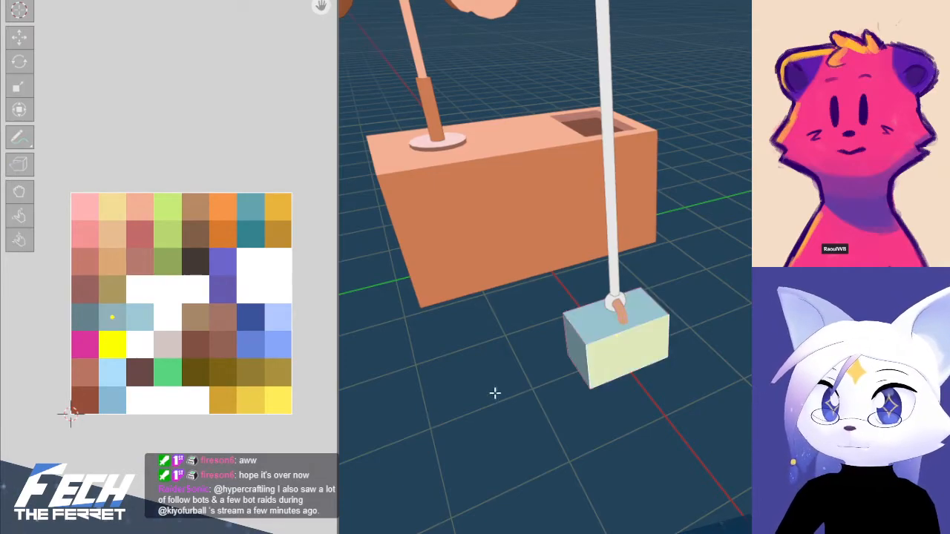
key(g)
click(150, 413)
scroll(742, 403, up, 4)
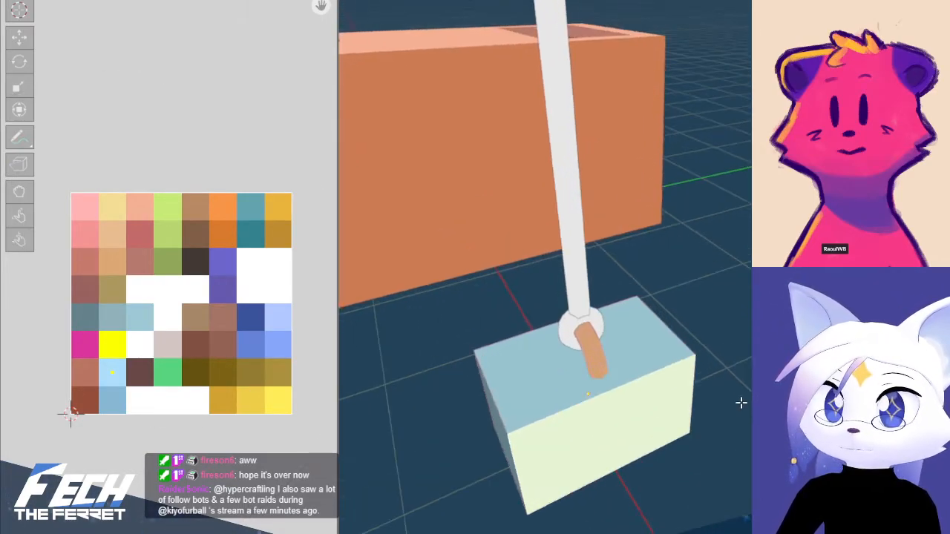
click(743, 403)
middle_drag(713, 403, 735, 378)
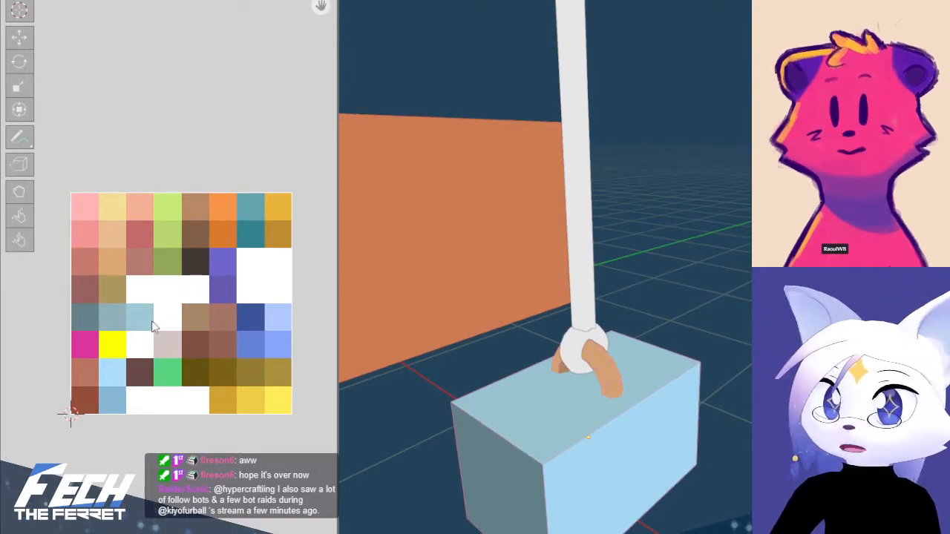
click(627, 439)
key(g)
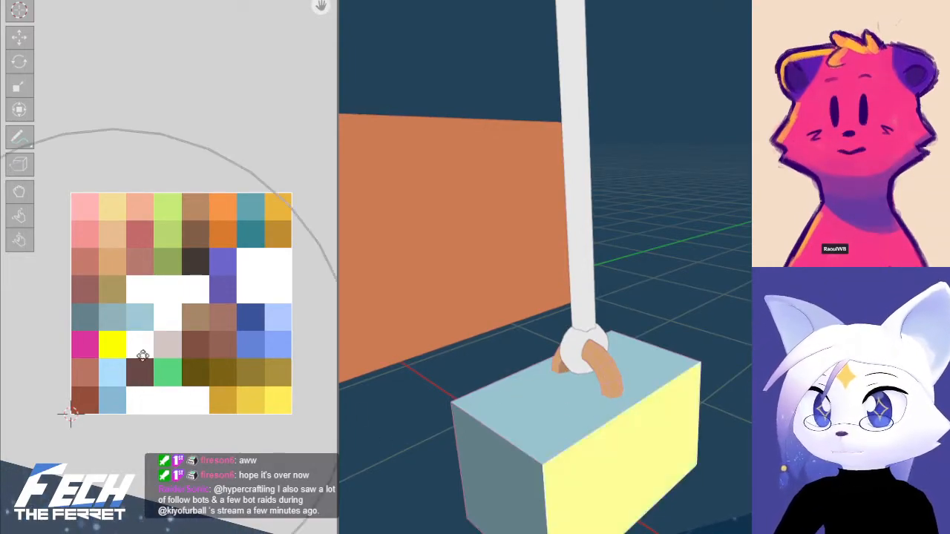
click(163, 322)
click(748, 387)
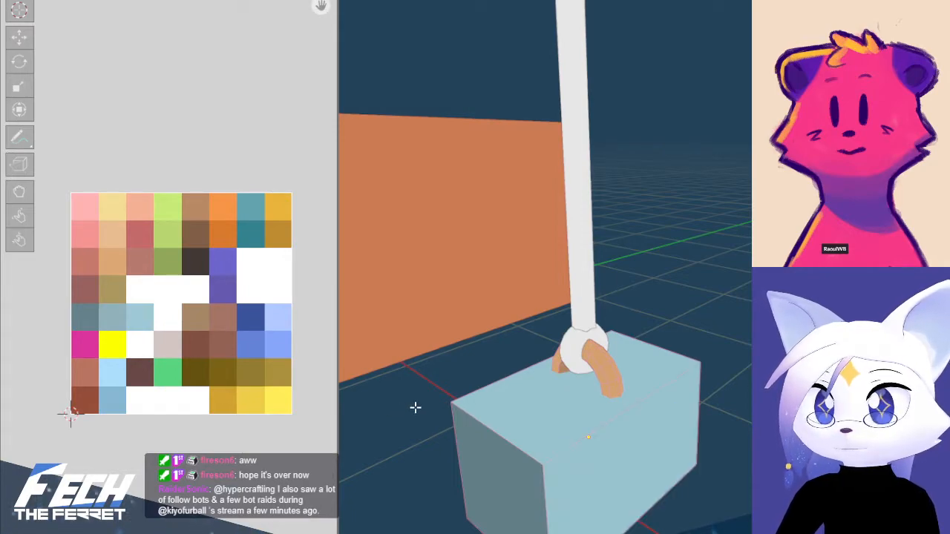
Move the UVs of the block's outward long side face to the second cell of the palette's fifth row
click(699, 394)
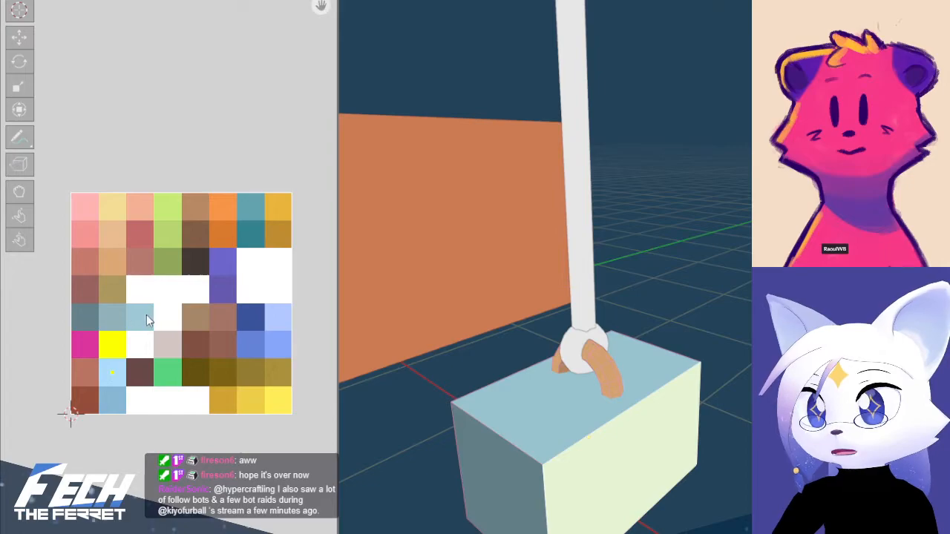
key(g)
click(122, 311)
click(750, 353)
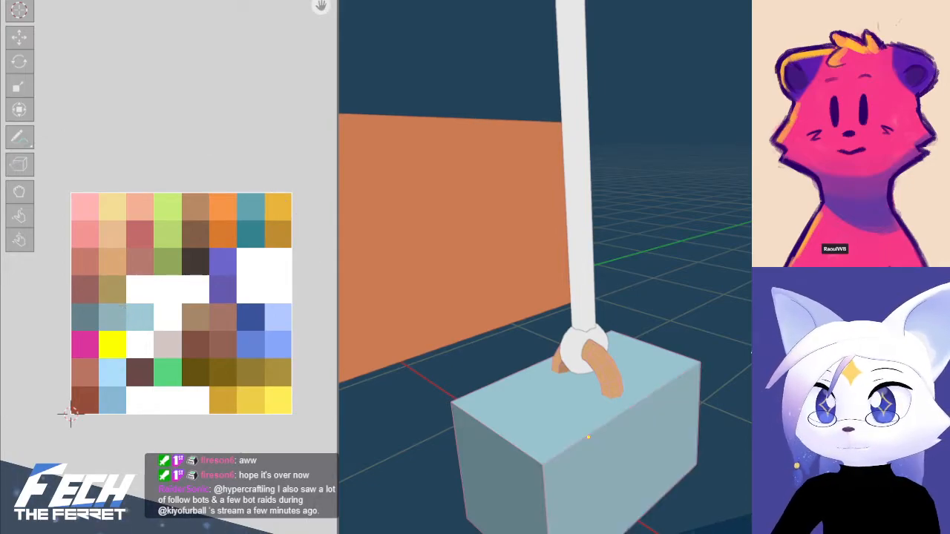
Try the UVs of the block's bottom face on the dark-blue palette cell
middle_drag(708, 386, 579, 386)
scroll(727, 348, down, 3)
middle_drag(727, 348, 684, 289)
click(657, 400)
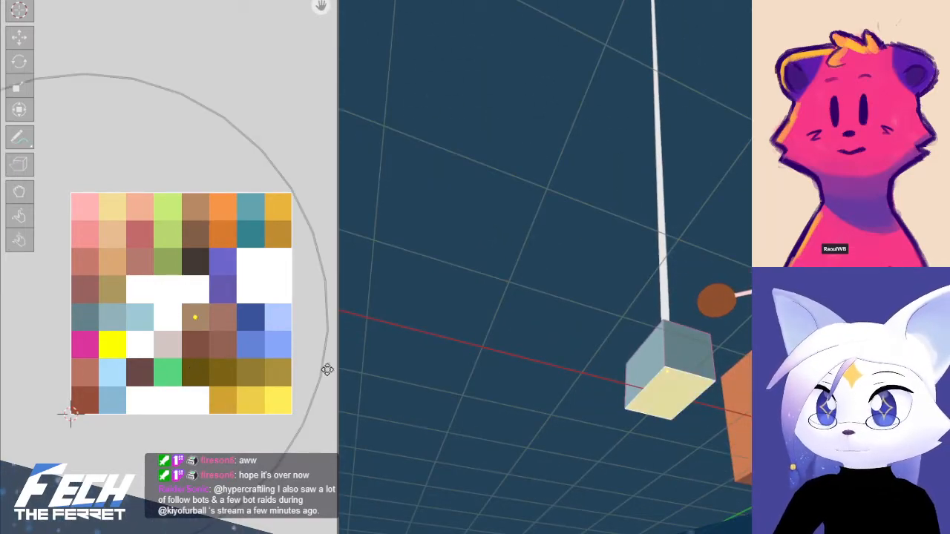
click(24, 373)
click(608, 375)
middle_drag(603, 366, 594, 381)
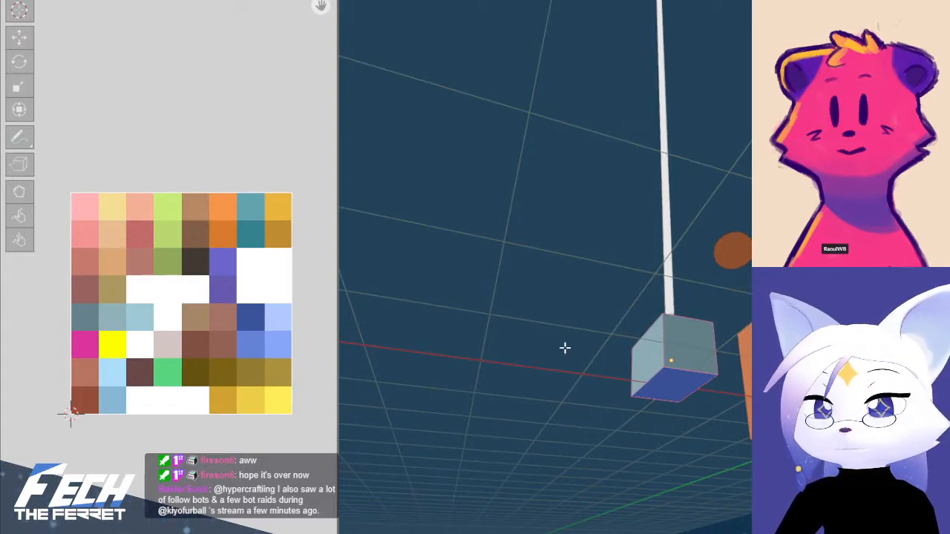
Move the UVs of the block's bottom face to the grey-teal first cell of the palette's fifth row
click(688, 378)
key(g)
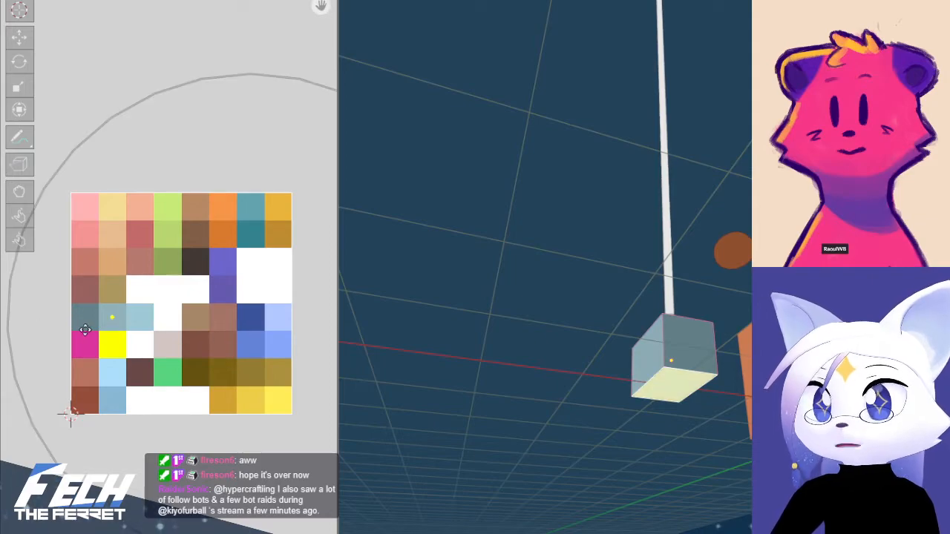
click(75, 329)
click(700, 341)
Move the UVs of the block's end face to the second cell of the palette's fifth row
middle_drag(700, 342, 702, 380)
click(710, 381)
key(g)
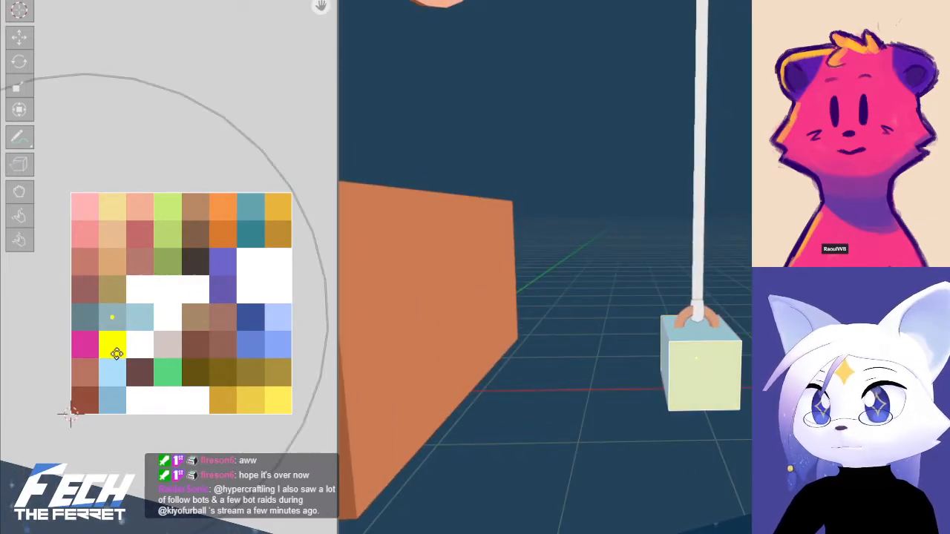
click(118, 353)
click(742, 355)
Move the UVs of the block's long side facing the orange box to the third cell of the palette's fifth row
middle_drag(742, 354, 632, 389)
click(701, 343)
middle_drag(701, 343, 667, 351)
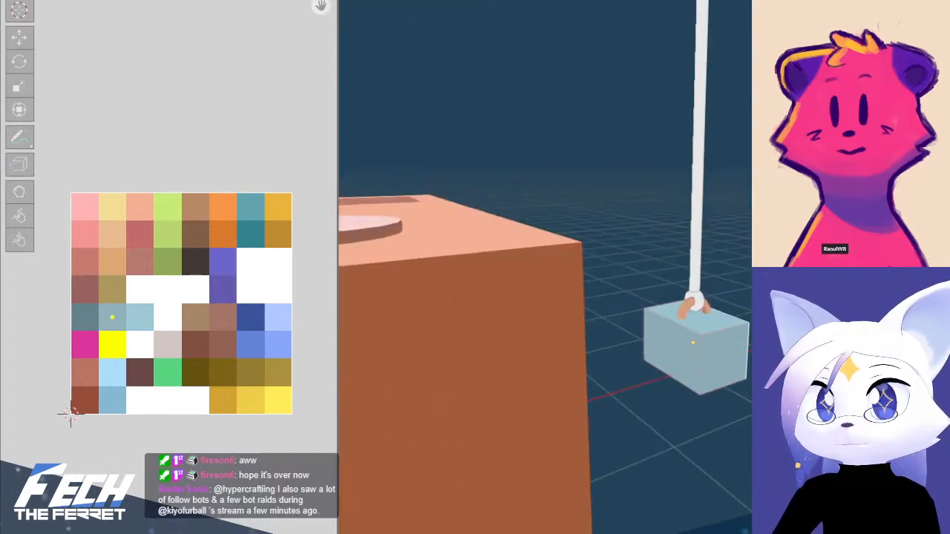
key(g)
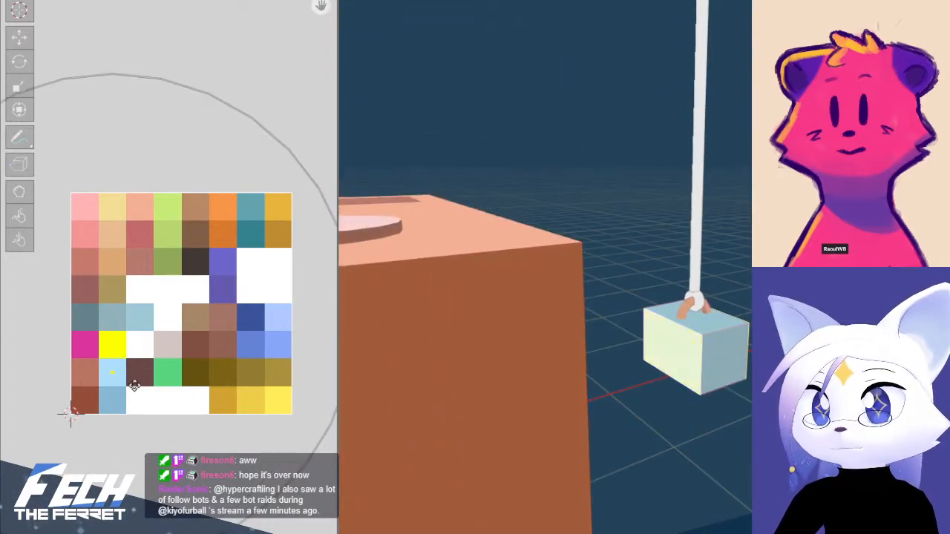
click(193, 332)
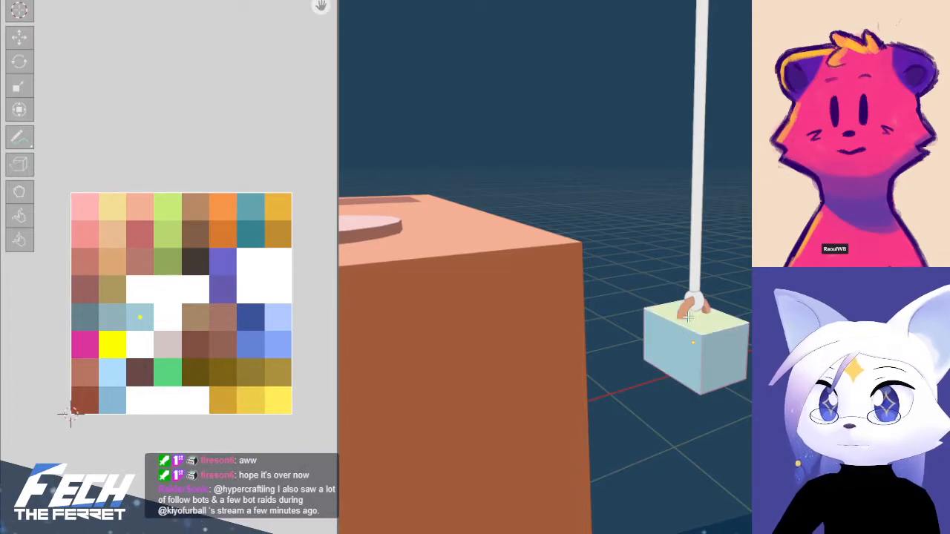
Move the UVs of the block's top face to the light-blue palette cell and leave Edit Mode
key(g)
click(94, 373)
key(alt+a)
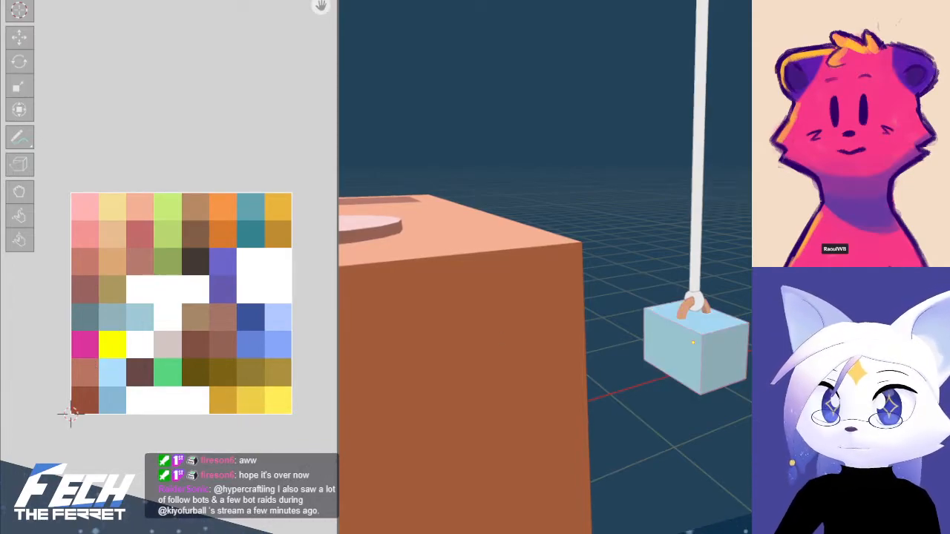
key(Tab)
Inspect the weight from above and below, then return to Edit Mode and check the palette cells of its bottom and side faces
middle_drag(764, 342, 737, 327)
scroll(501, 338, up, 2)
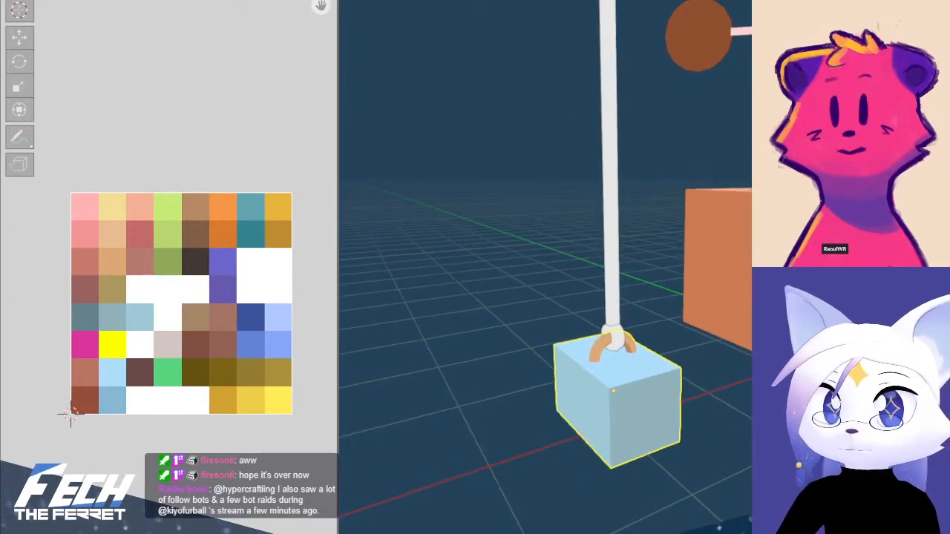
click(735, 385)
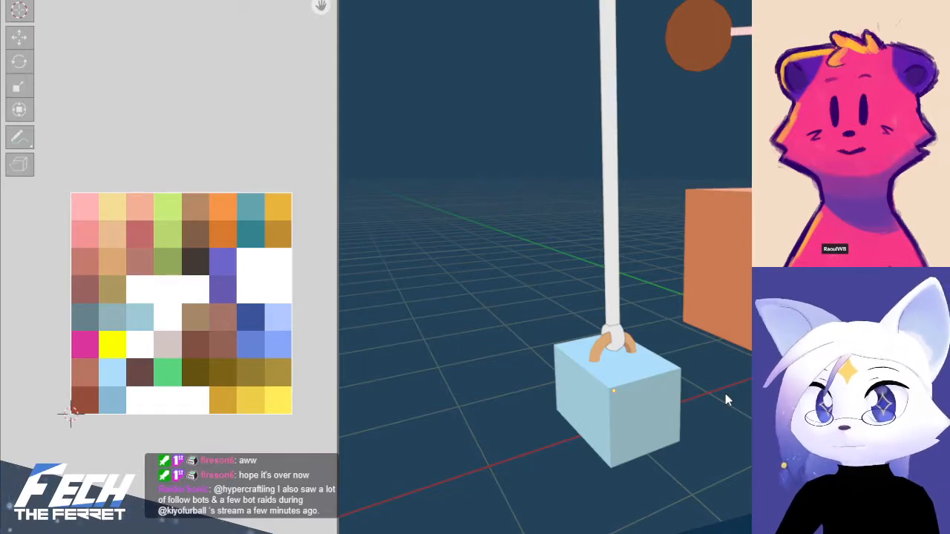
middle_drag(725, 394, 749, 397)
middle_drag(646, 383, 662, 384)
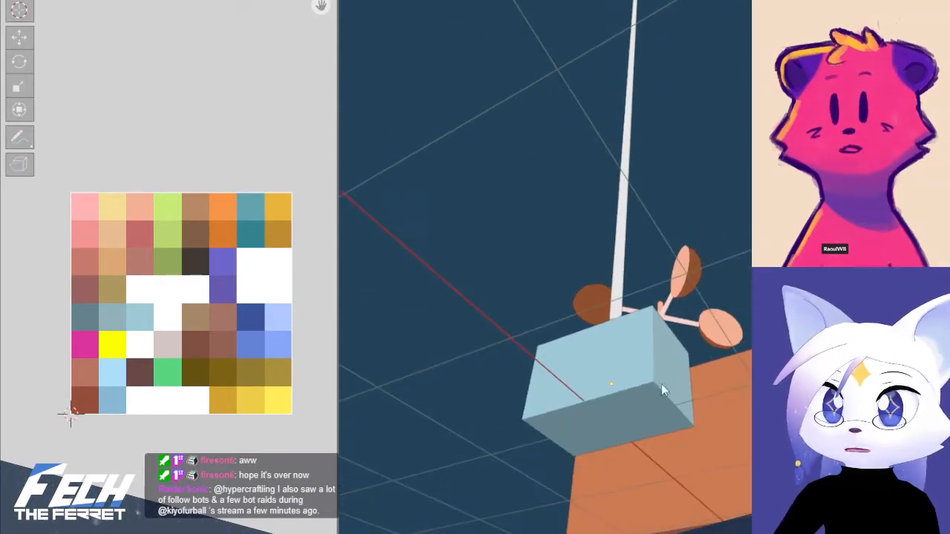
click(630, 419)
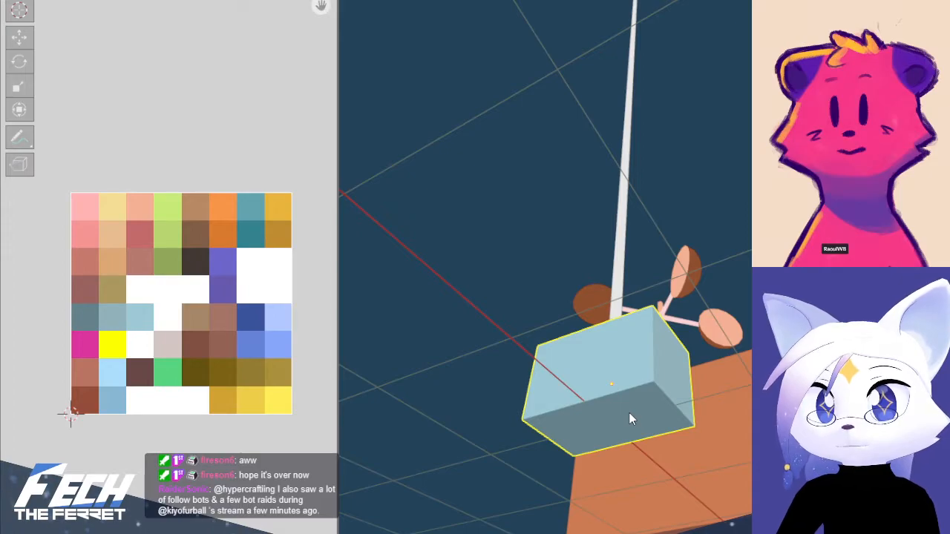
key(Tab)
click(630, 412)
click(614, 365)
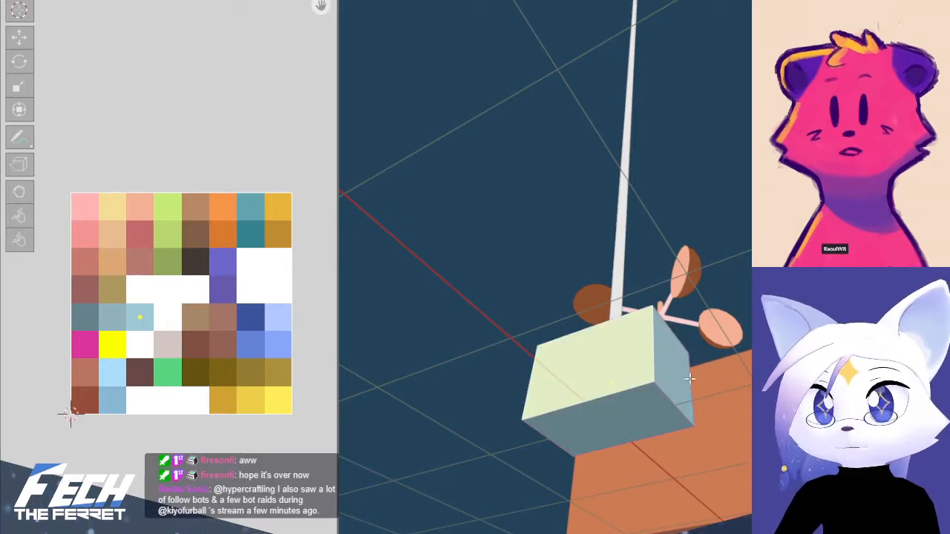
click(680, 378)
middle_drag(618, 384, 746, 437)
Move the UVs of the block's end face to the grey-teal first cell of the palette's fifth row
shift+click(575, 380)
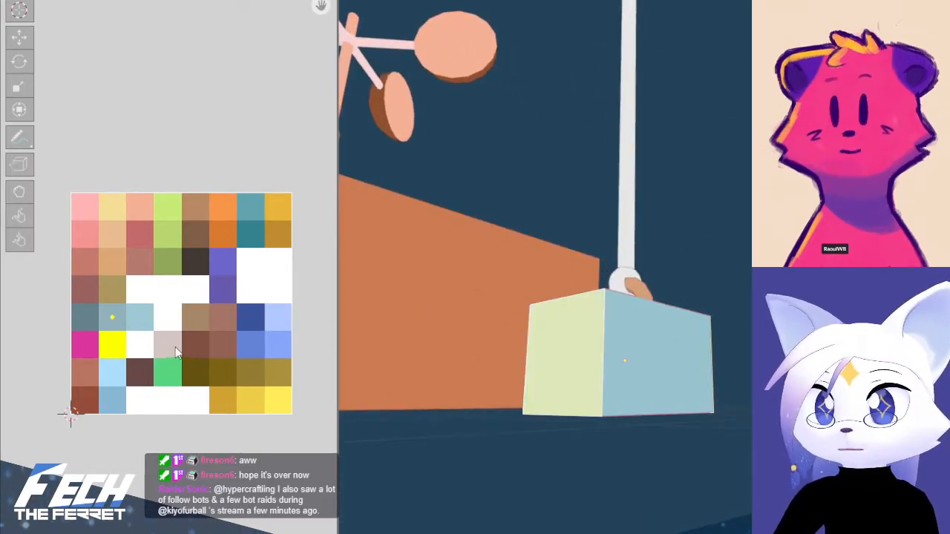
key(g)
click(141, 346)
Move the UVs of the block's top face to the pale-blue third cell of the palette's fifth row and leave Edit Mode
click(656, 376)
middle_drag(656, 375, 776, 436)
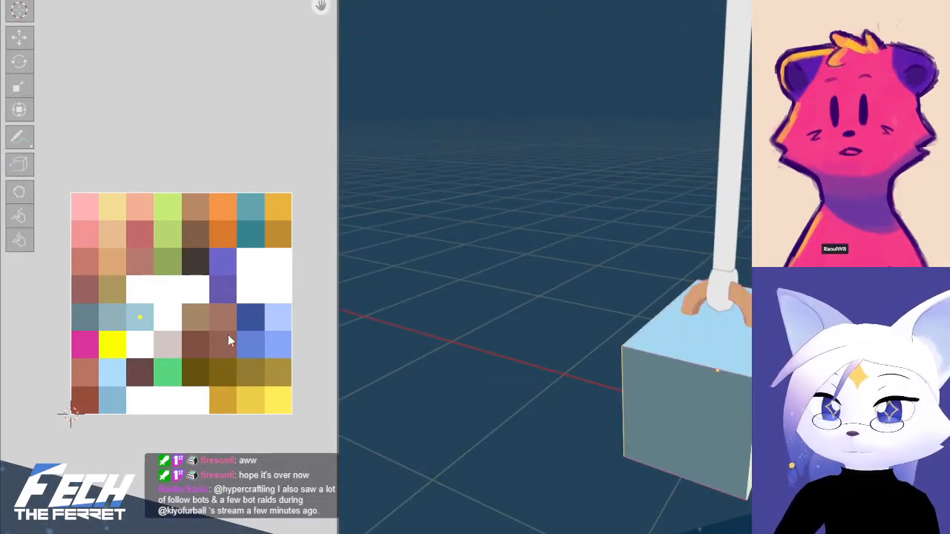
key(g)
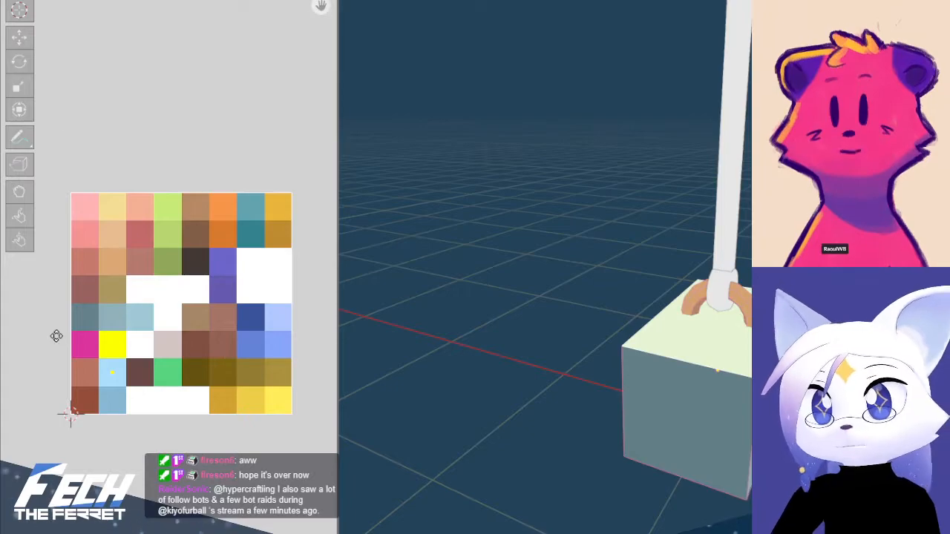
key(g)
click(89, 286)
key(Tab)
scroll(709, 279, down, 2)
middle_drag(710, 280, 614, 324)
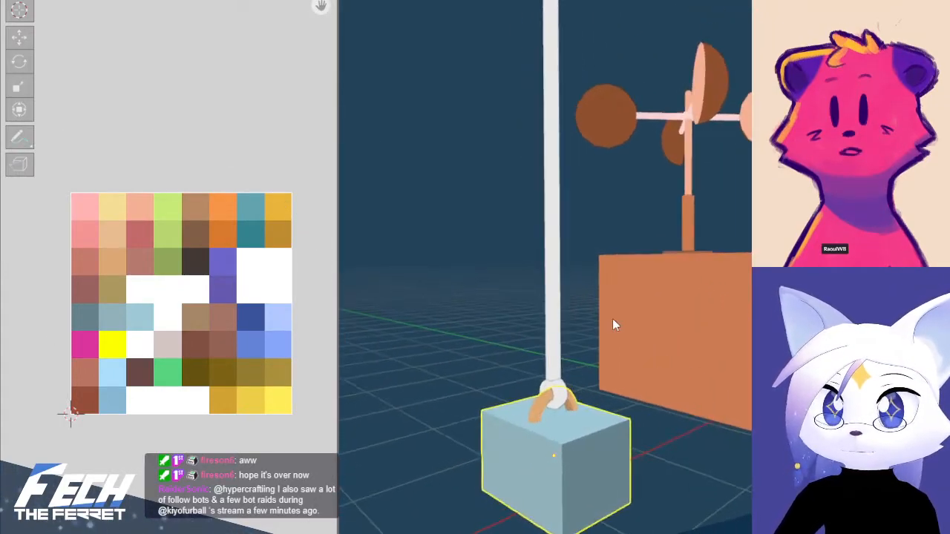
Collapse all of the balloon string's UVs to a single point on the white third cell of the palette's sixth row and leave Edit Mode
click(553, 340)
key(Tab)
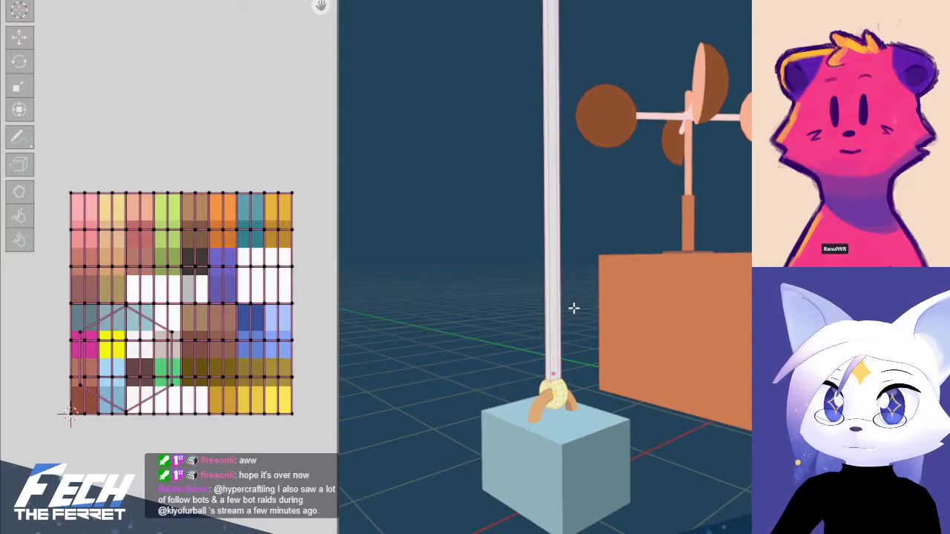
key(a)
key(a)
key(s)
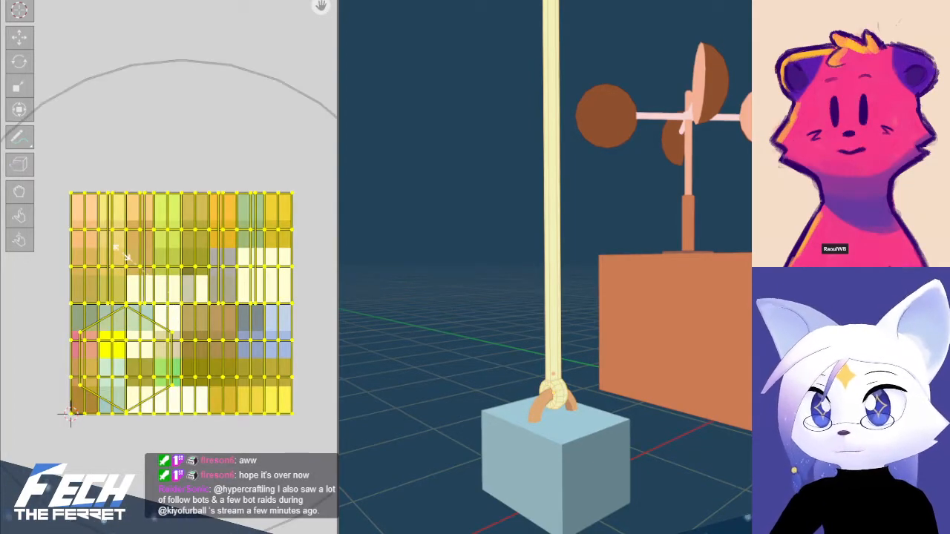
key(0)
key(Return)
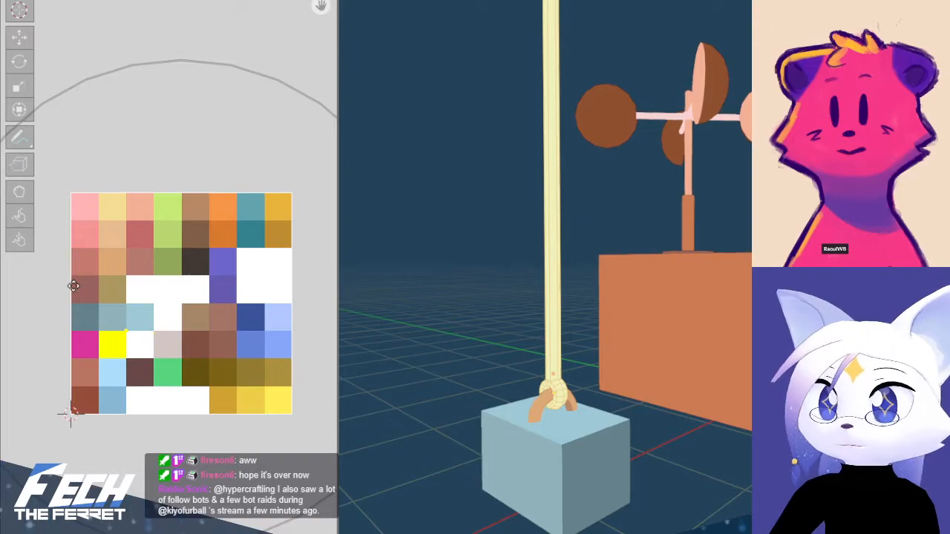
scroll(116, 319, up, 6)
middle_drag(123, 352, 293, 161)
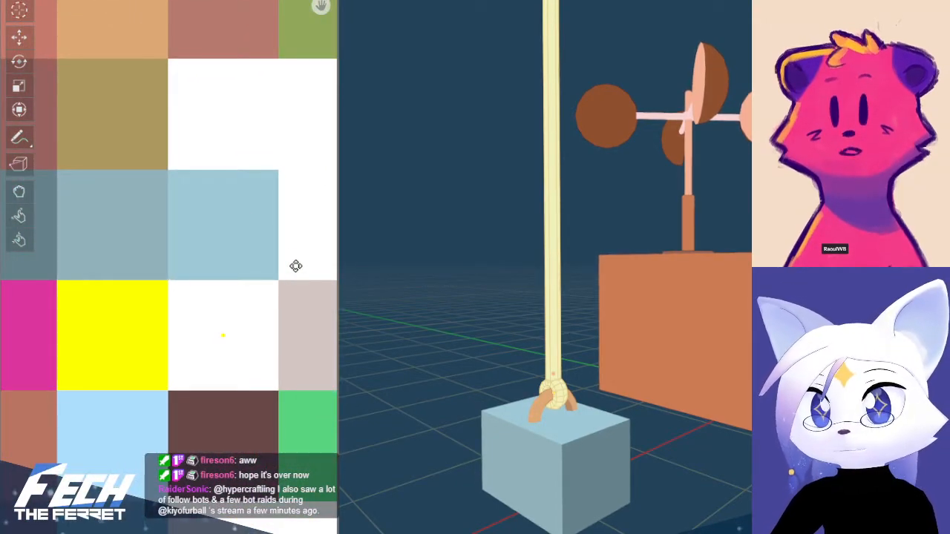
key(alt+a)
key(Tab)
Follow the string up to the balloon, examine the uncoloured streamers beneath it and select them
scroll(543, 215, down, 6)
shift+middle_drag(590, 120, 509, 303)
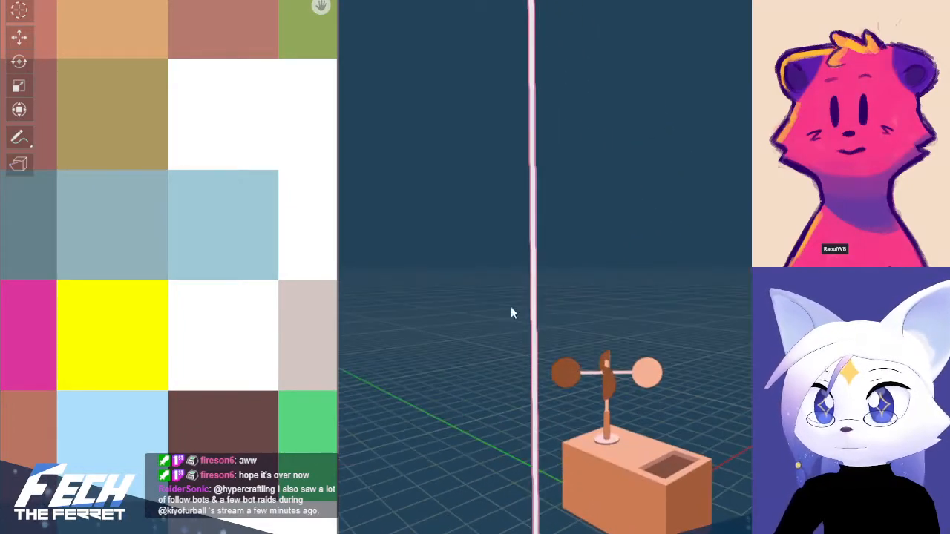
shift+middle_drag(523, 218, 473, 289)
scroll(482, 260, down, 3)
shift+middle_drag(518, 146, 482, 386)
key(Tab)
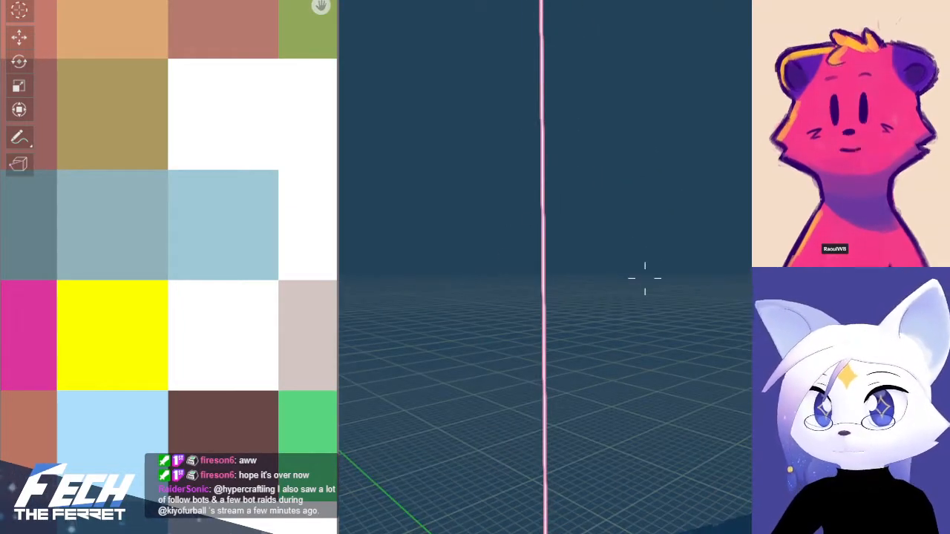
key(w)
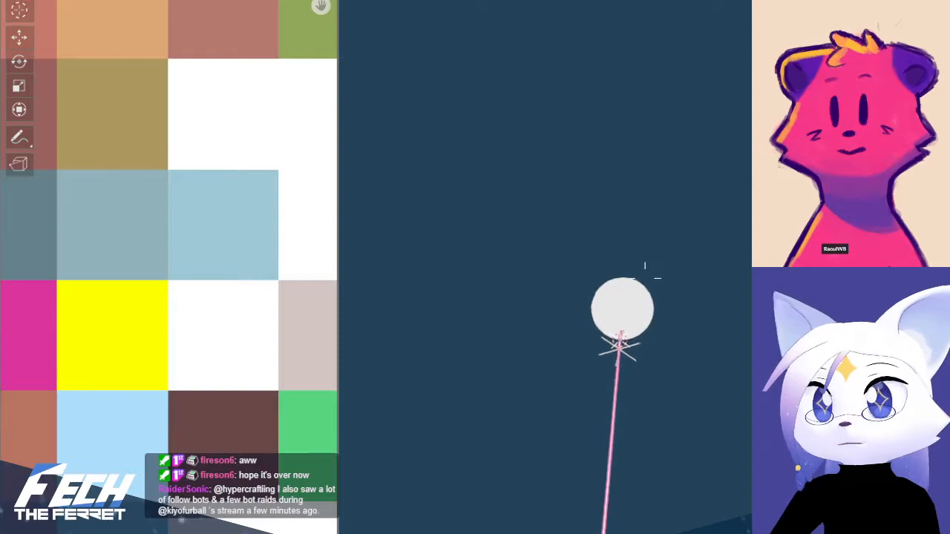
key(w)
scroll(598, 404, up, 10)
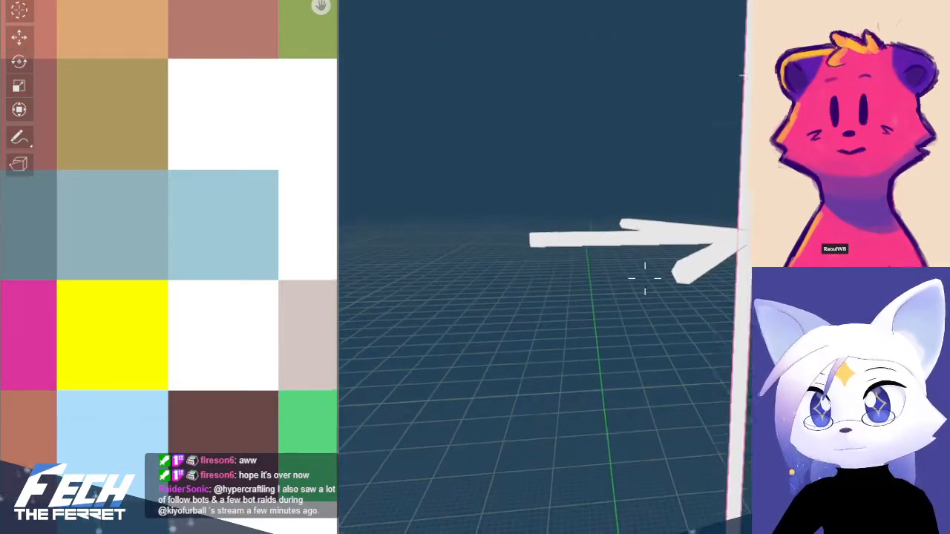
key(s)
key(w)
click(645, 279)
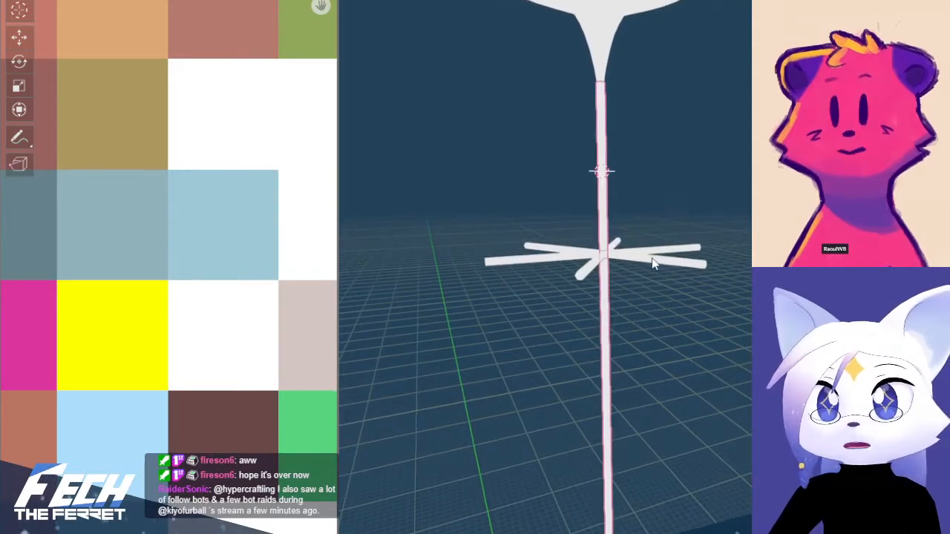
click(655, 260)
Return to the weight and check the palette cell of the block's underside in Edit Mode
scroll(552, 319, down, 12)
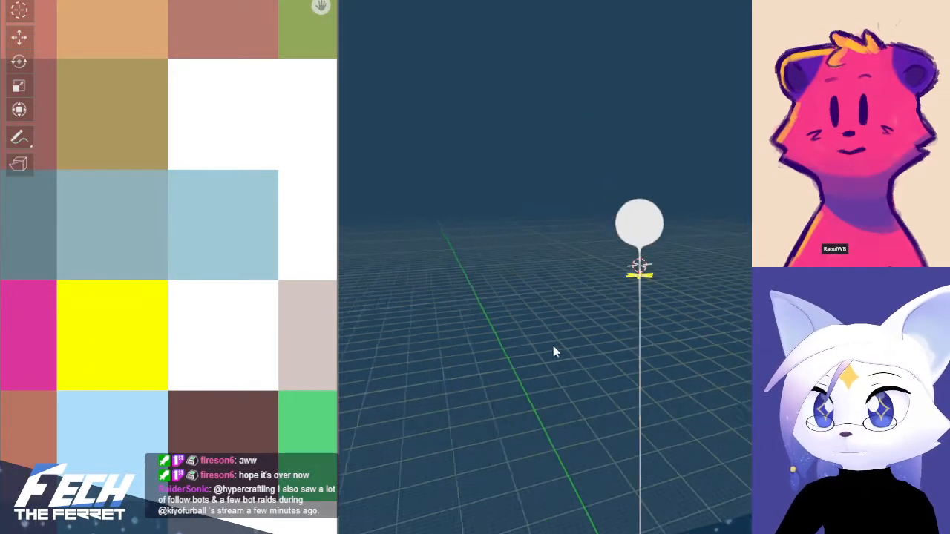
key(shift+grave)
key(w)
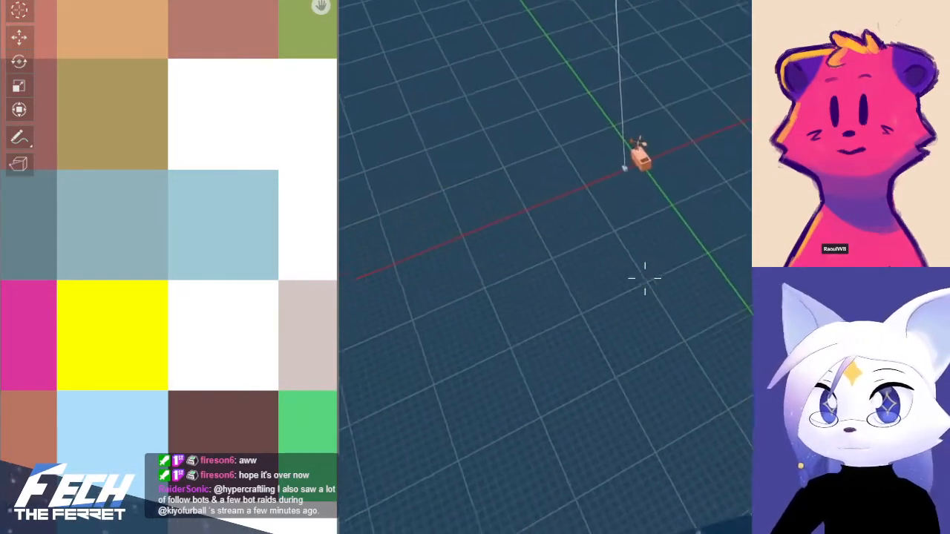
key(w)
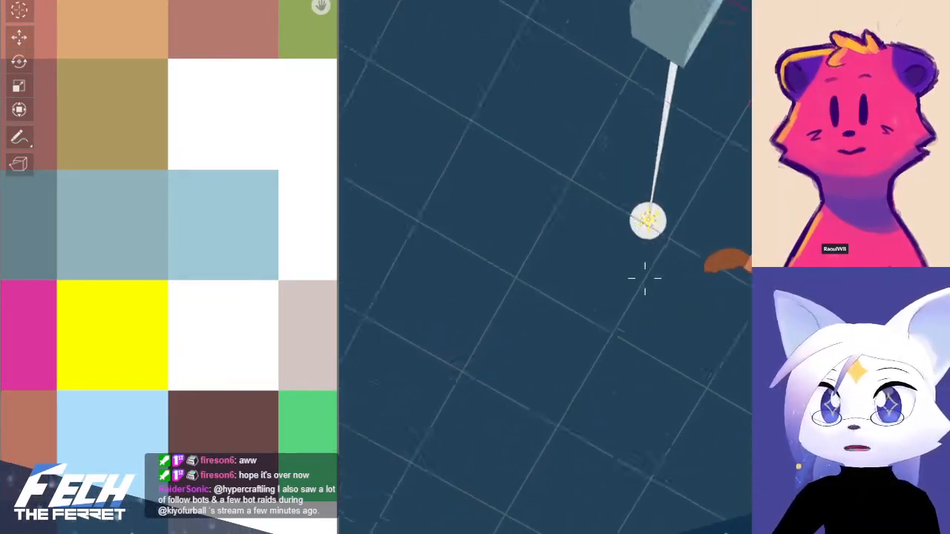
key(s)
key(w)
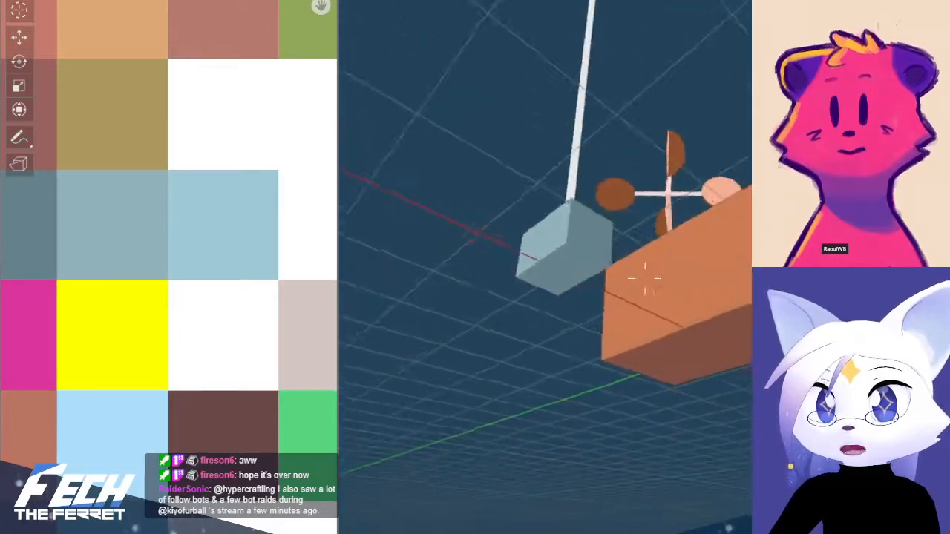
click(644, 278)
key(Tab)
key(alt+a)
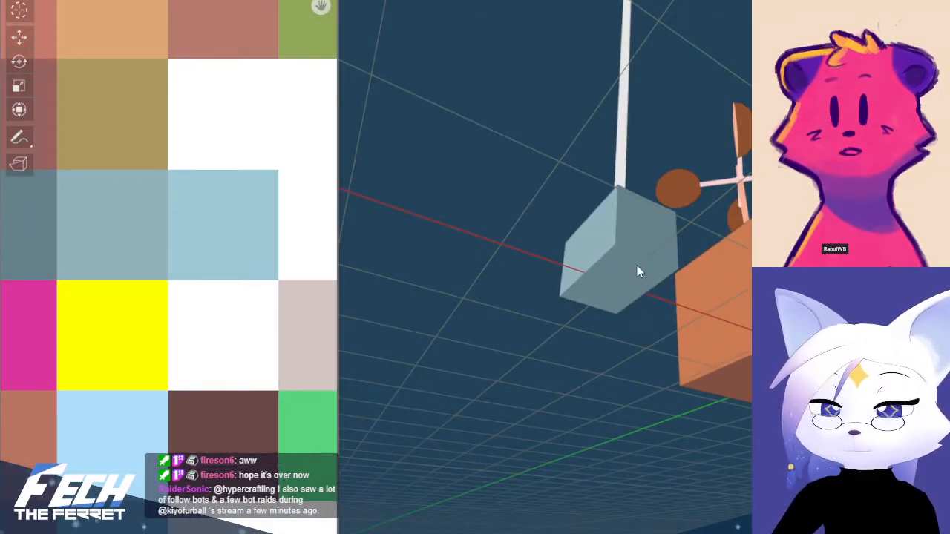
click(613, 274)
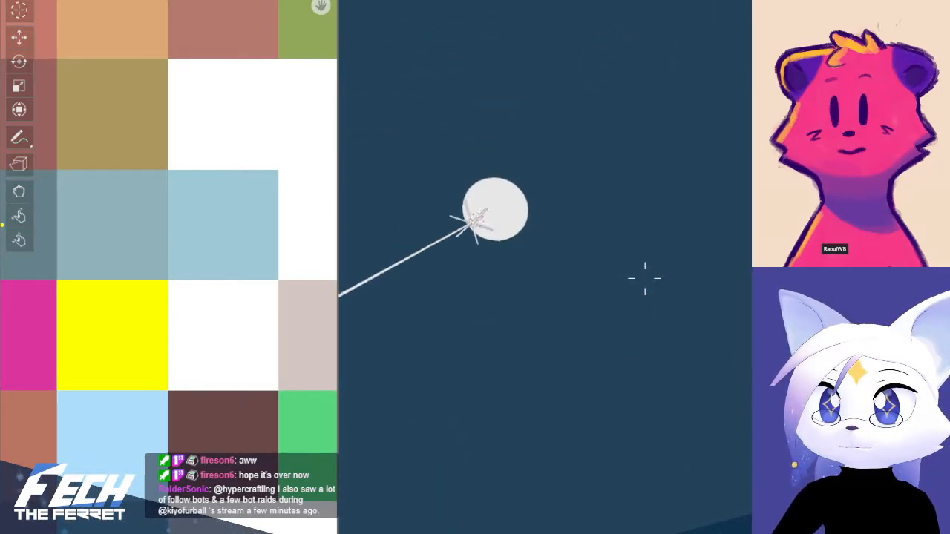
Go back up to the balloon, leave the block's Edit Mode and start editing the streamer mesh at its centre
key(w)
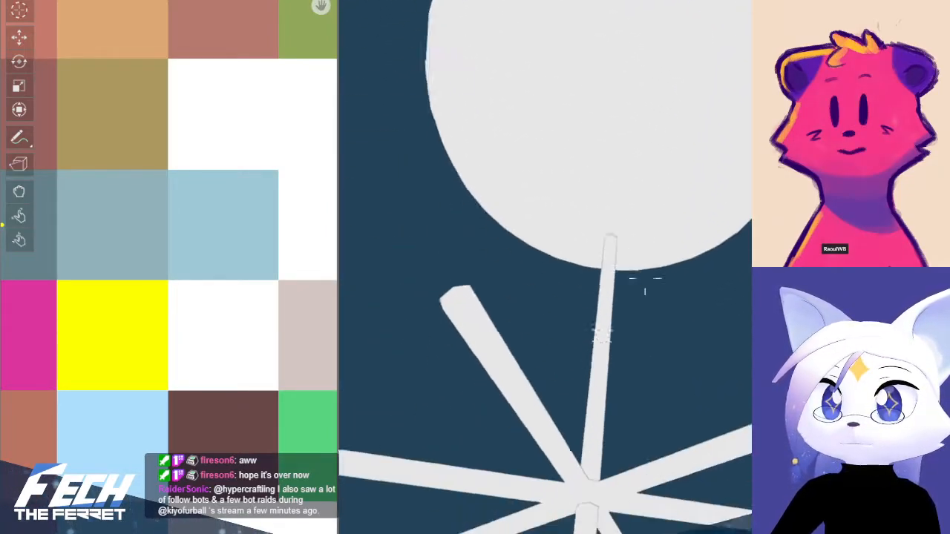
key(s)
key(w)
click(581, 331)
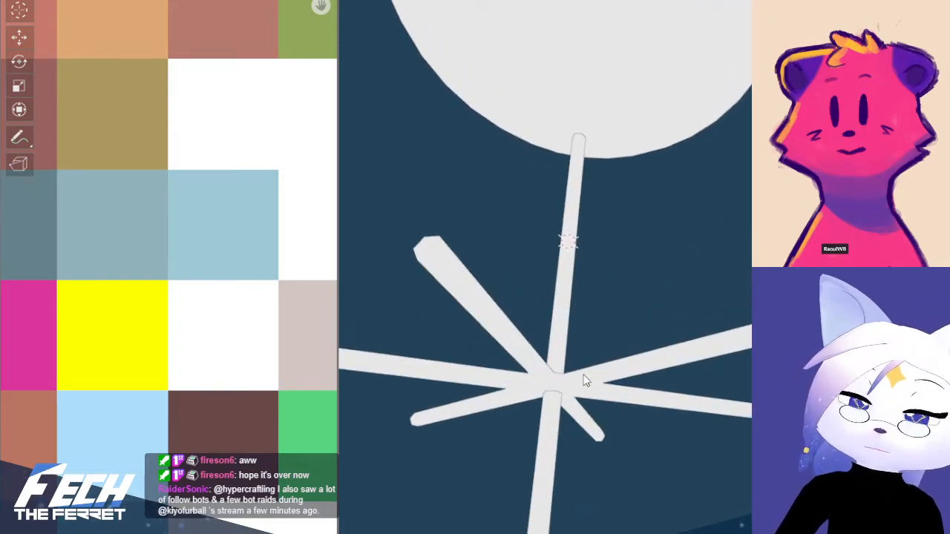
key(Tab)
click(557, 375)
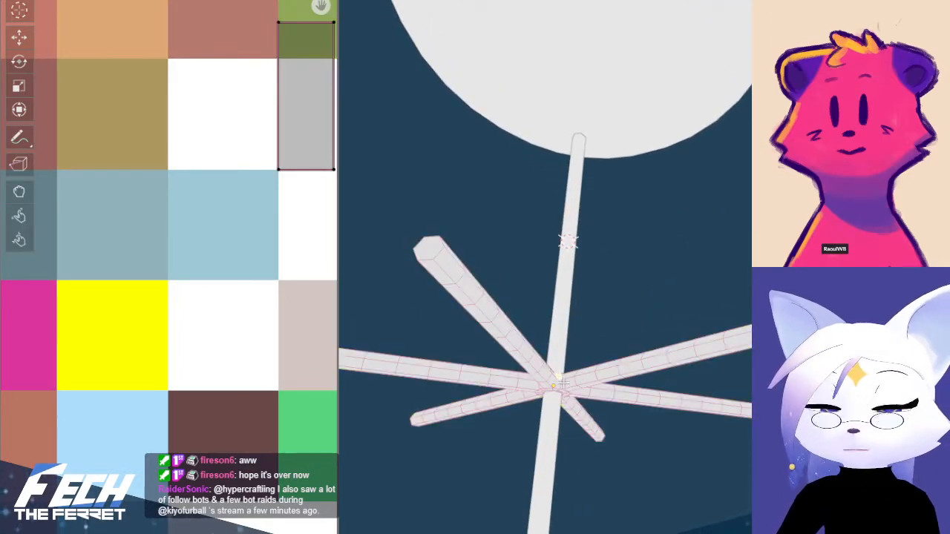
key(b)
right_click(581, 361)
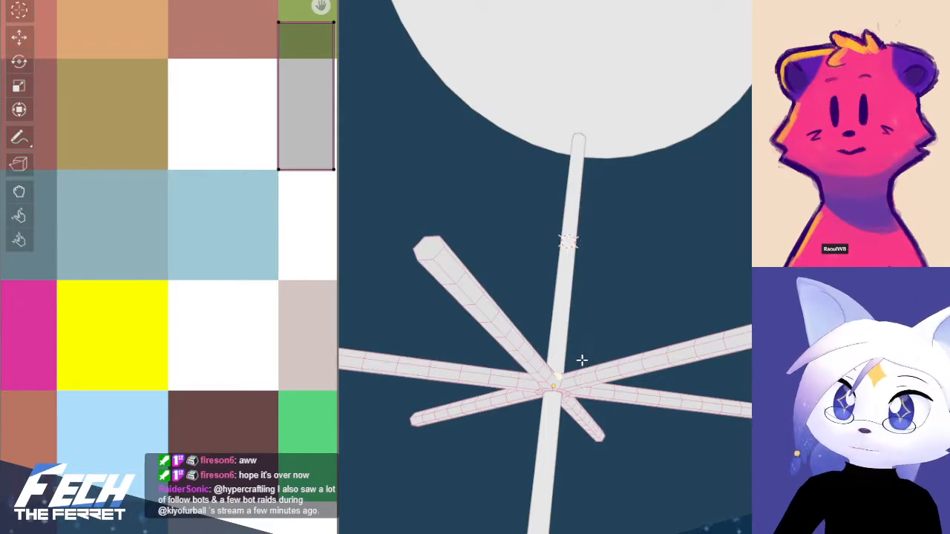
Box-select the whole streamer mesh with X-ray on, collapse its UVs to one point on the yellow palette cell and leave Edit Mode
key(alt+z)
key(b)
drag(331, 284, 734, 442)
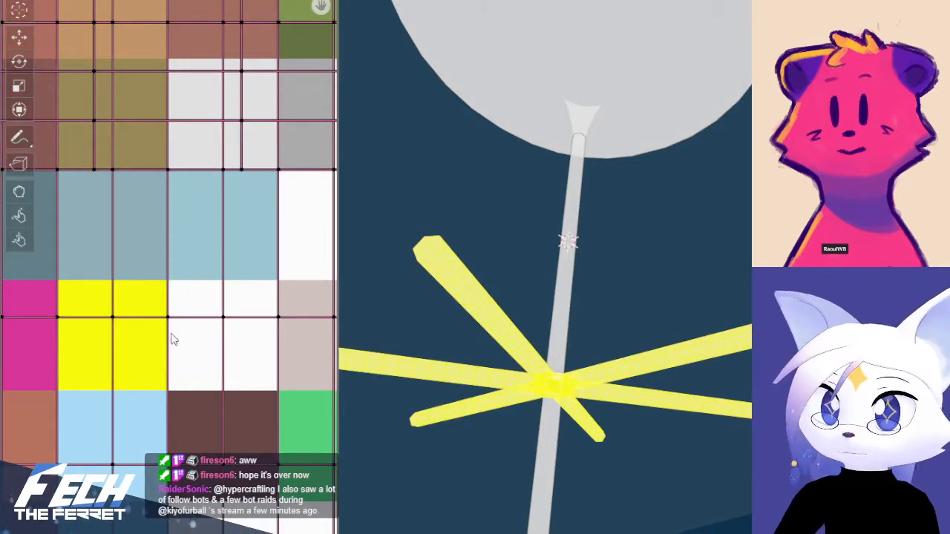
scroll(170, 305, down, 6)
key(a)
key(s)
key(0)
key(Return)
key(g)
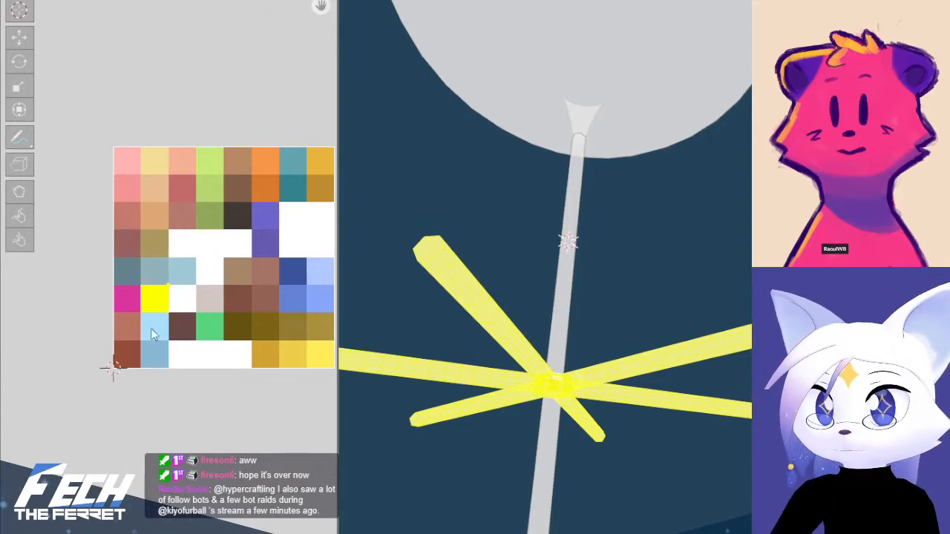
scroll(140, 323, up, 8)
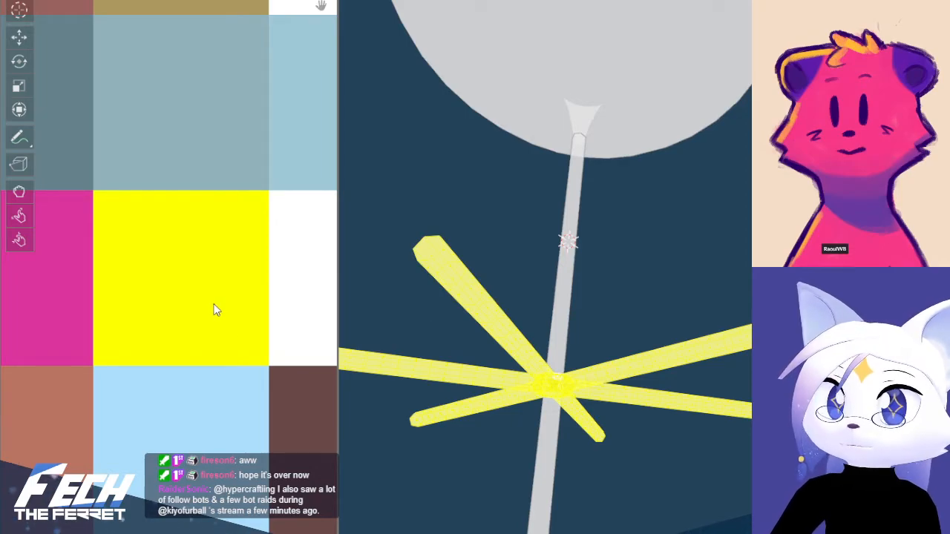
scroll(214, 305, up, 6)
scroll(213, 305, down, 7)
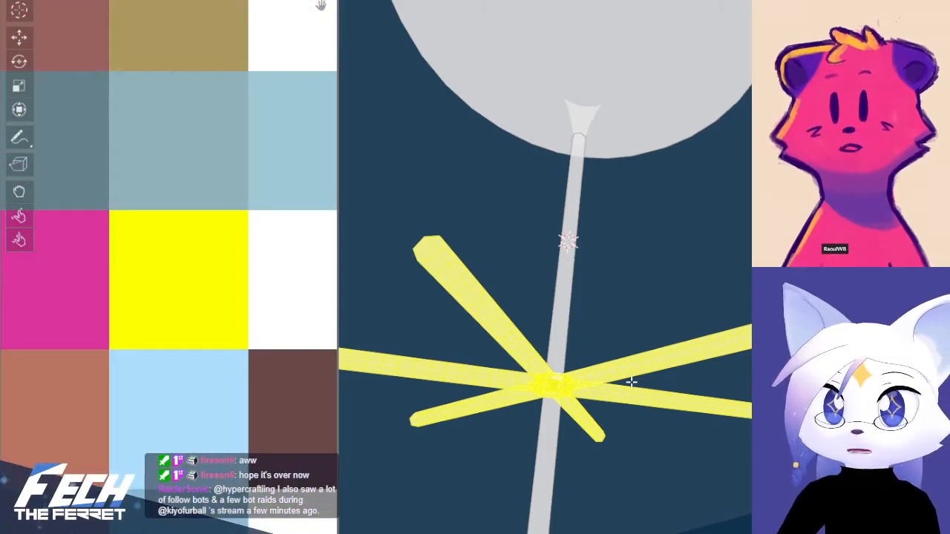
key(Tab)
Select the streamers together with the string and apply the palette material to both
middle_drag(666, 459, 613, 501)
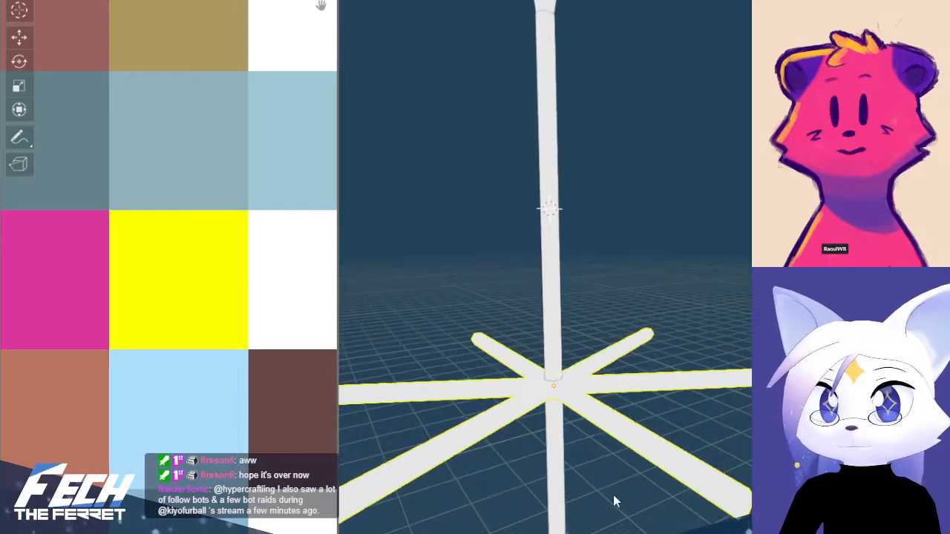
scroll(627, 479, down, 8)
scroll(651, 457, up, 3)
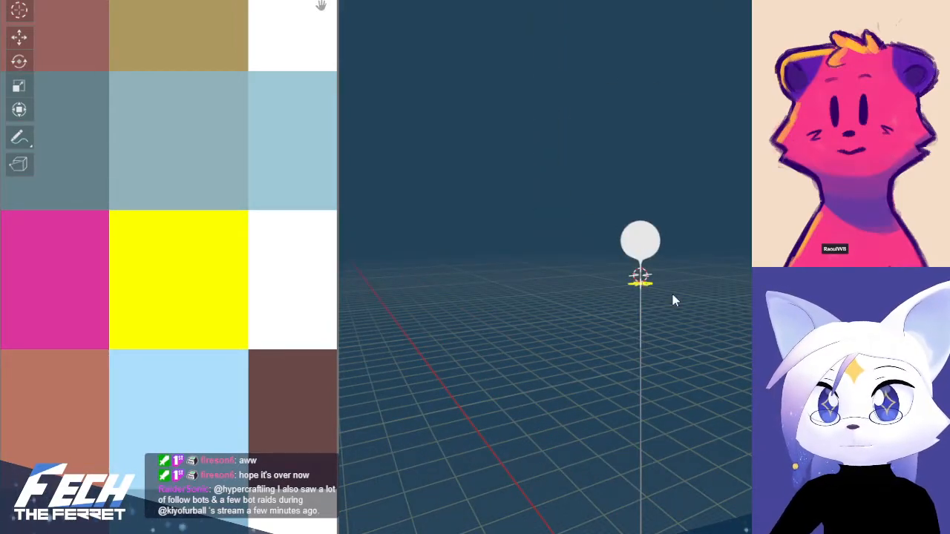
click(641, 322)
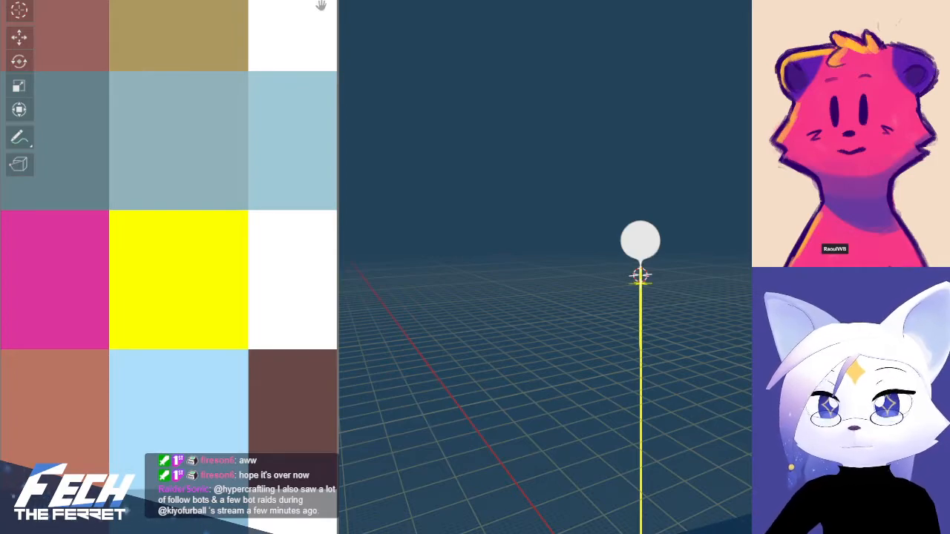
scroll(696, 285, up, 8)
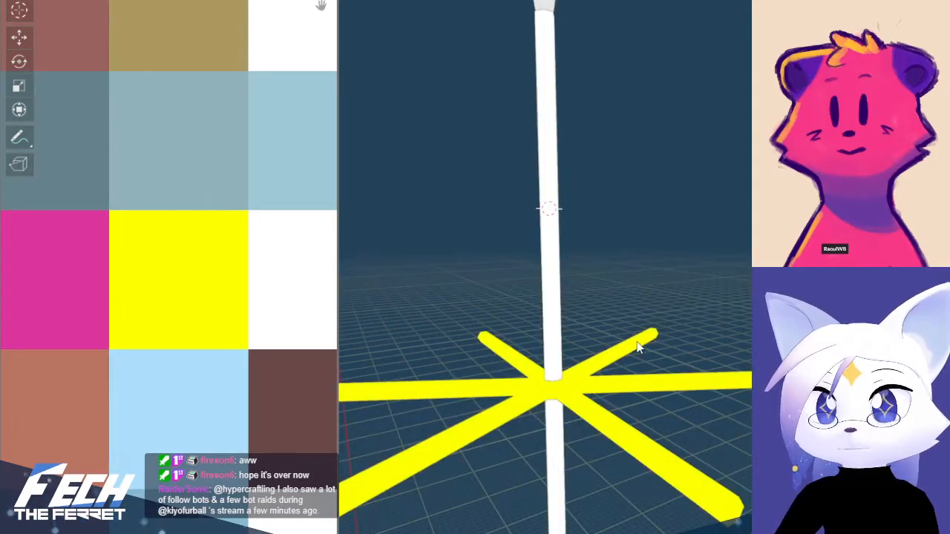
Compare the coloured streamers with the palette image in the other window and with the reference drawing of the balloon
scroll(644, 278, down, 6)
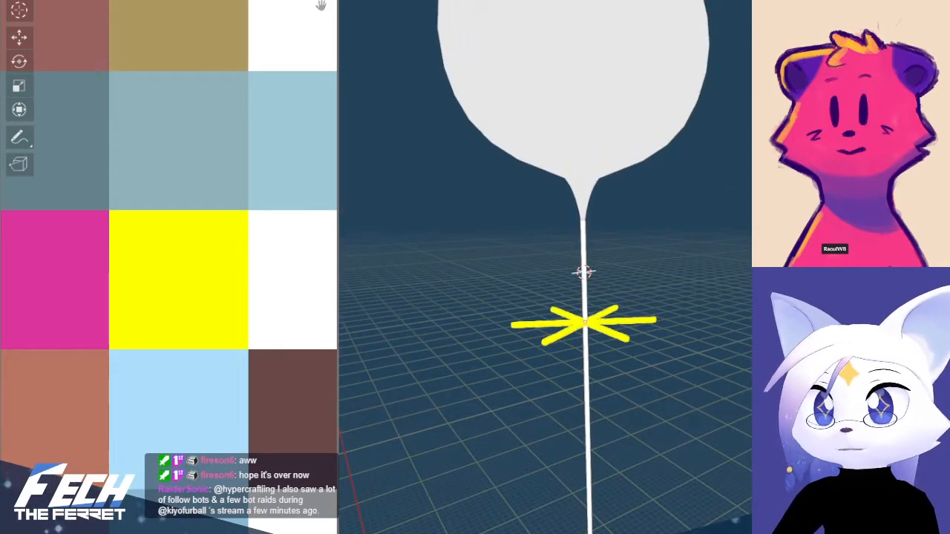
key(alt+Tab)
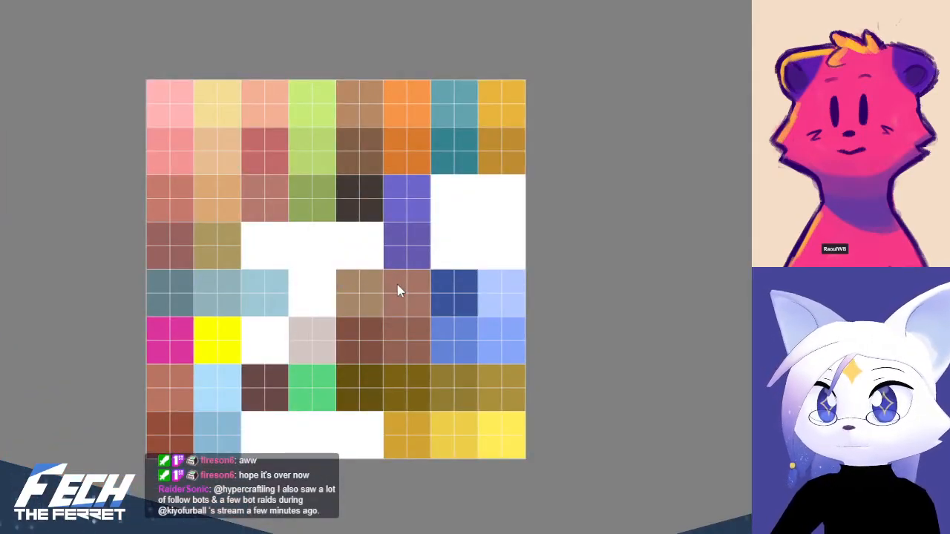
key(alt+Tab)
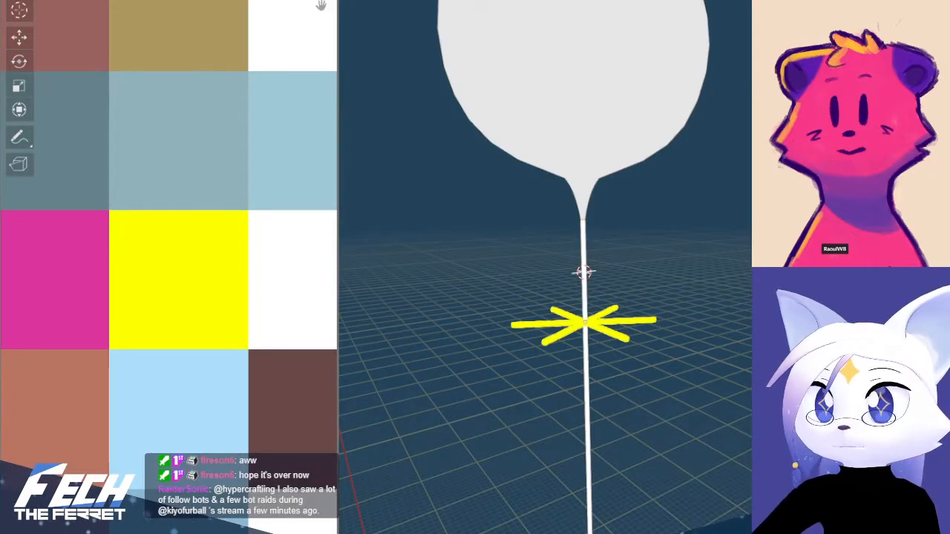
key(ctrl+Page_Up)
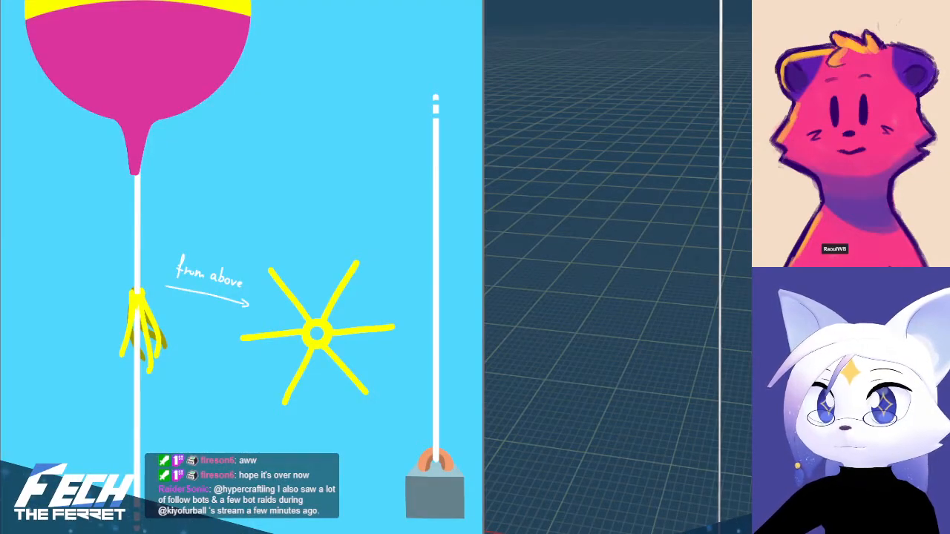
key(ctrl+Page_Down)
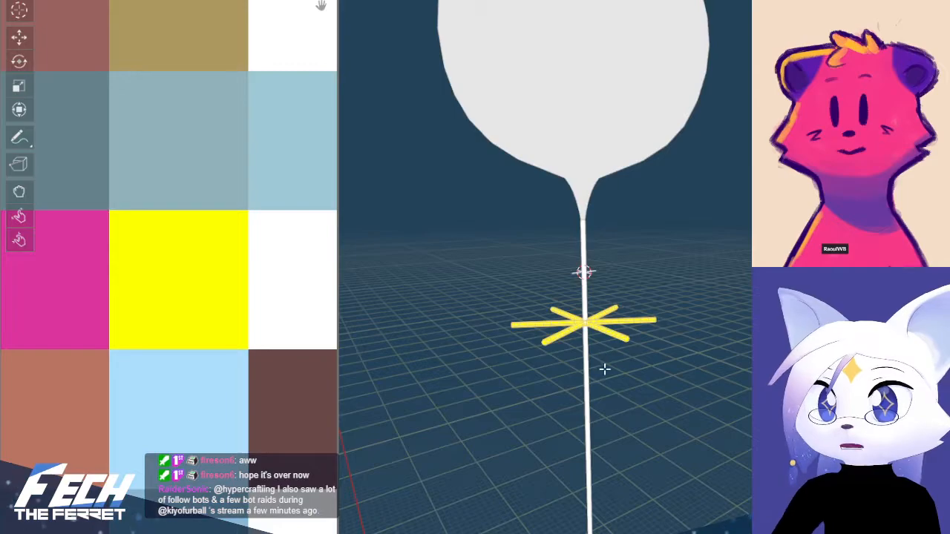
Edit the streamer mesh from the front view with X-ray on and box-select only its lower half
key(Tab)
key(KP_Divide)
key(Home)
key(KP_1)
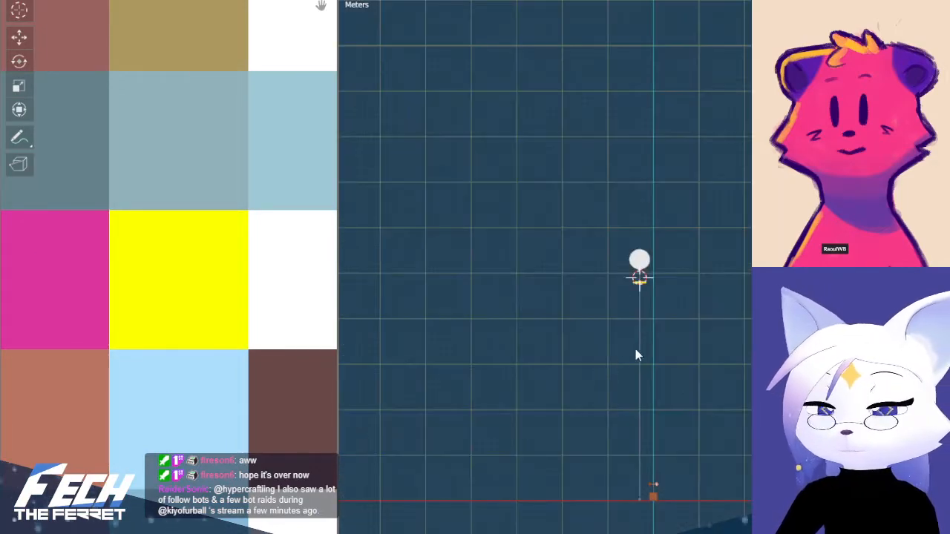
scroll(635, 355, up, 10)
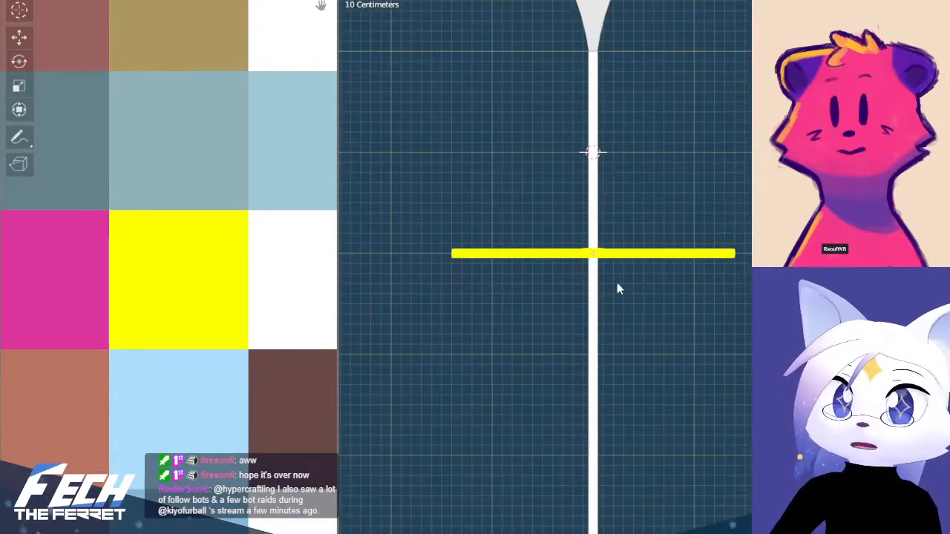
key(Tab)
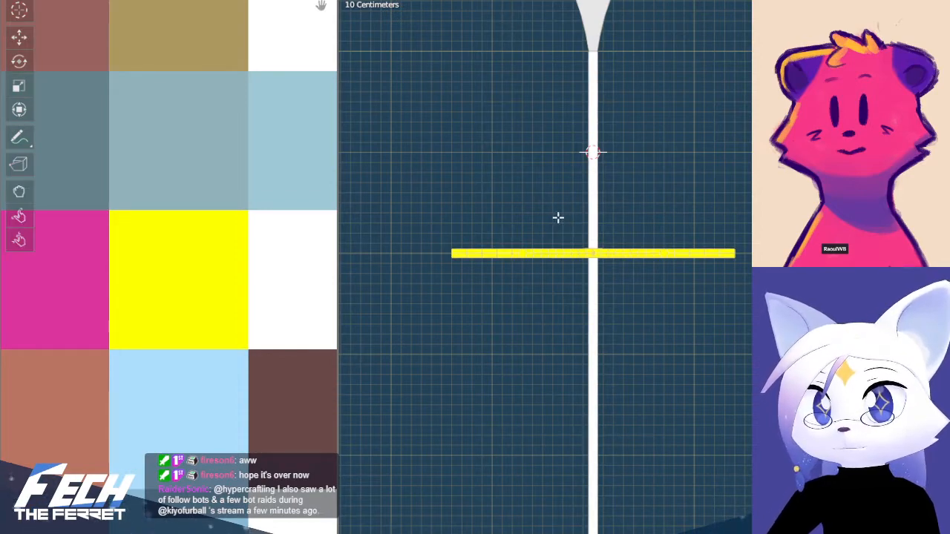
key(a)
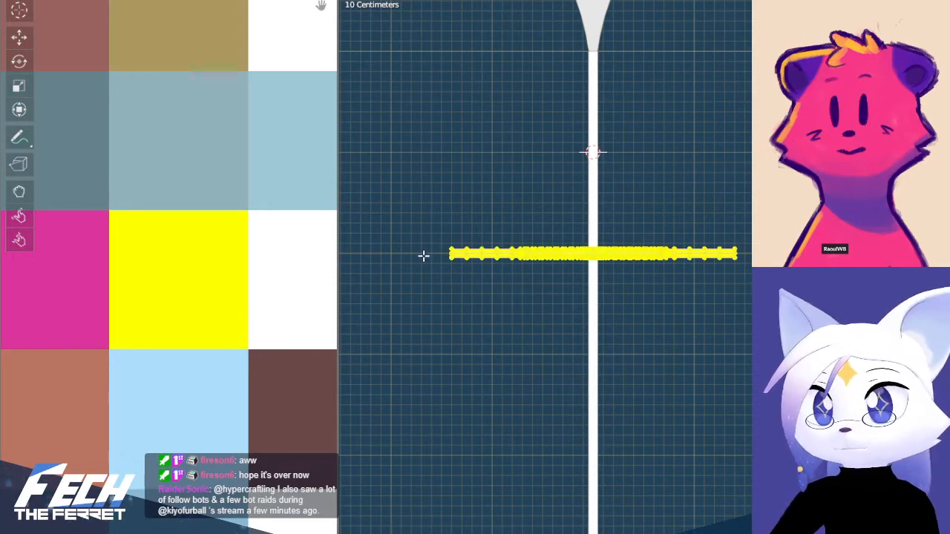
key(alt+z)
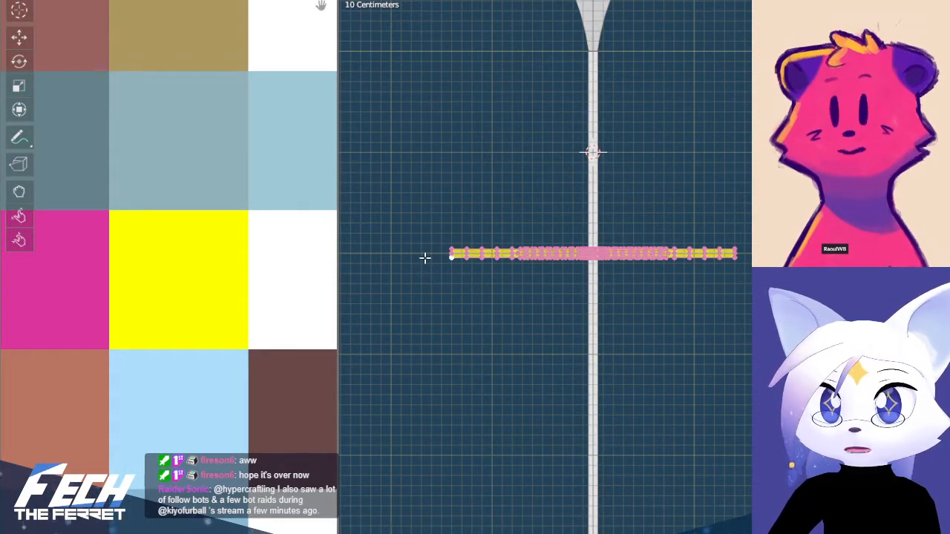
key(b)
key(Escape)
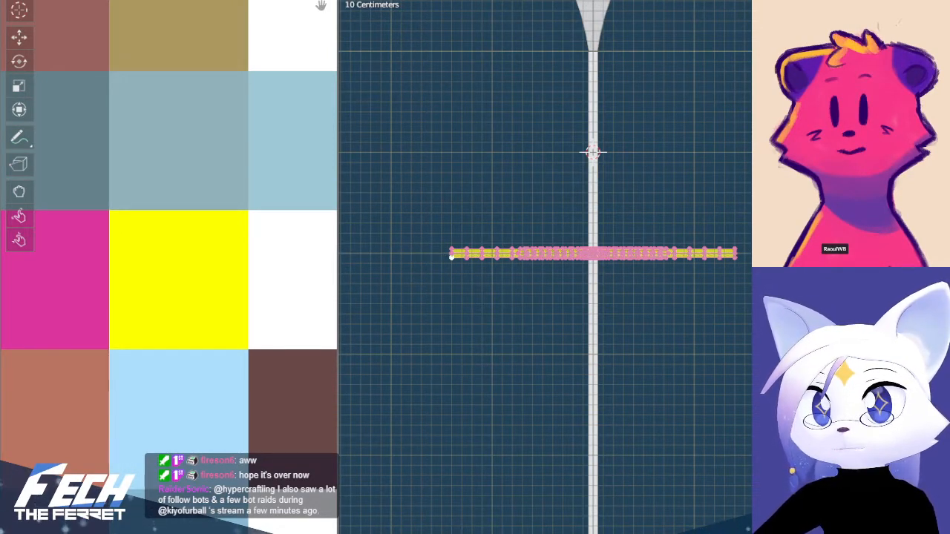
key(alt+a)
drag(751, 355, 399, 254)
Move the selected underside UVs to the middle golden-yellow cell in the palette's bottom row and leave Edit Mode
scroll(250, 245, down, 5)
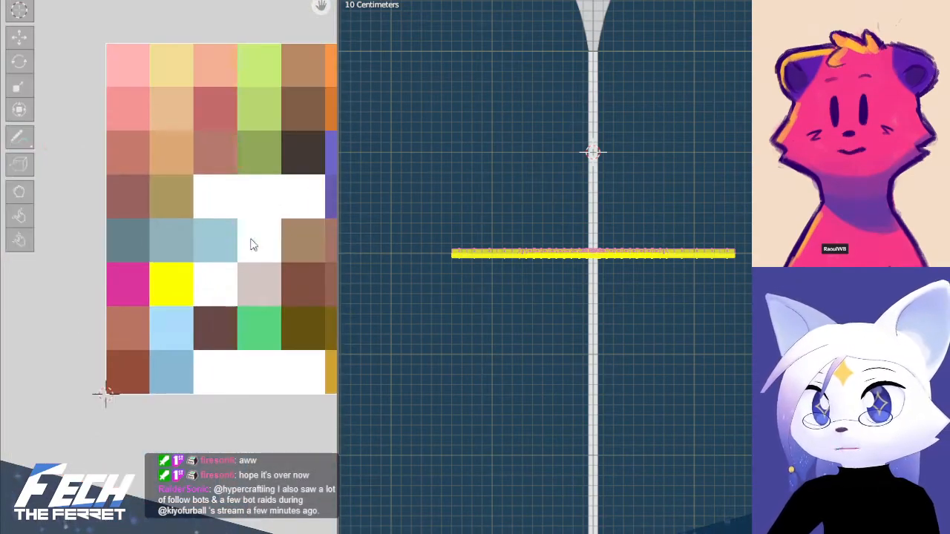
middle_drag(241, 220, 107, 249)
middle_drag(195, 264, 209, 283)
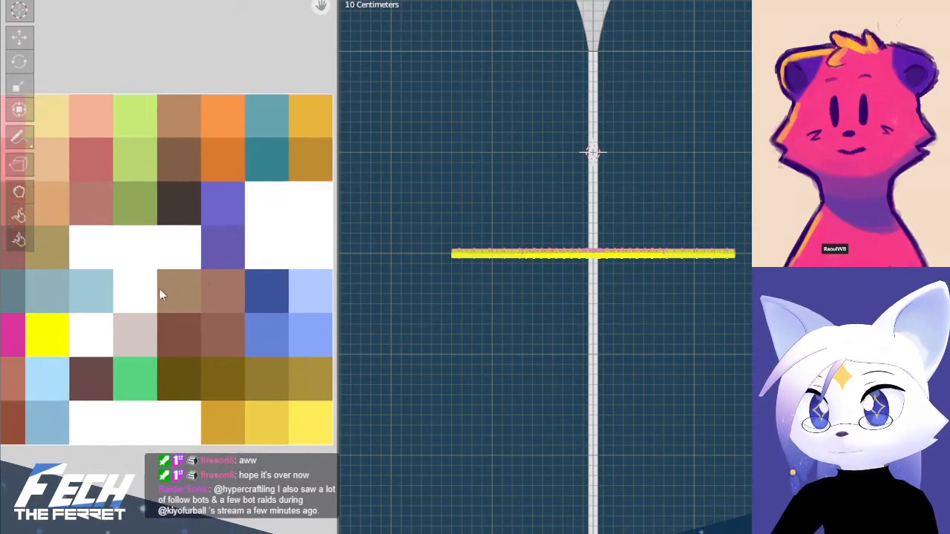
key(g)
click(333, 383)
scroll(254, 373, up, 1)
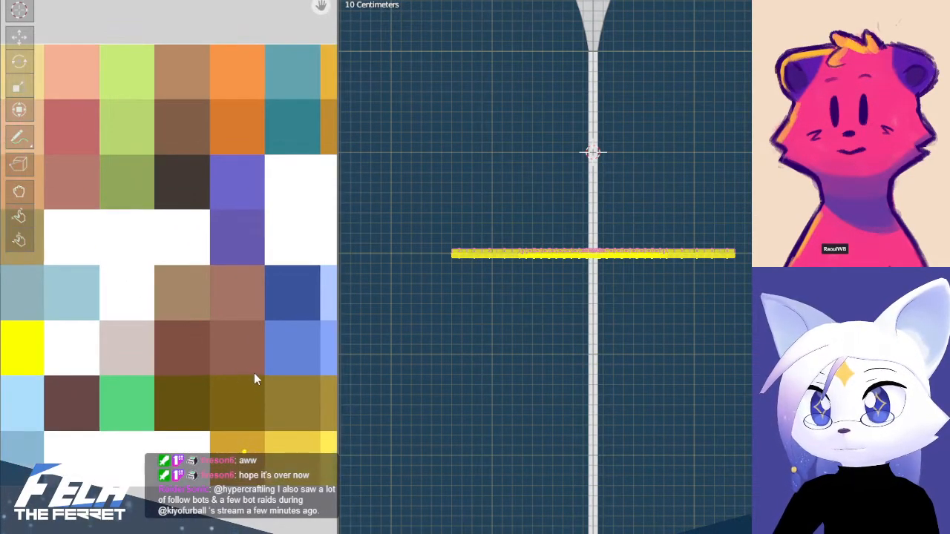
middle_drag(249, 368, 132, 249)
scroll(162, 308, up, 4)
middle_drag(162, 309, 250, 259)
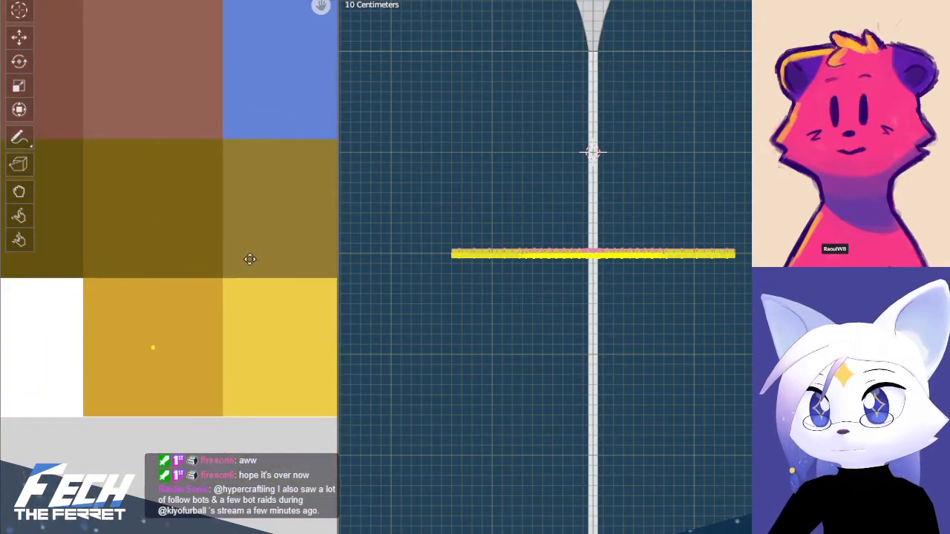
scroll(248, 258, down, 2)
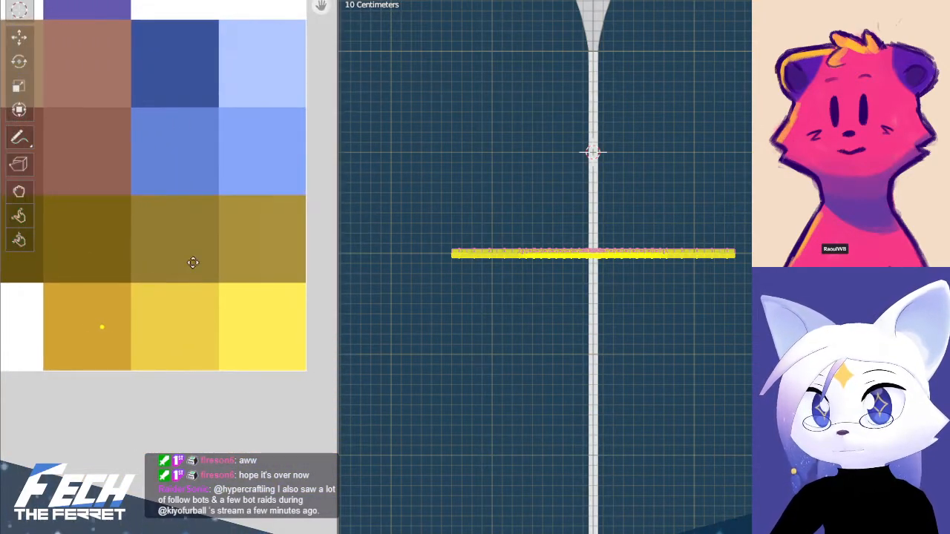
key(Tab)
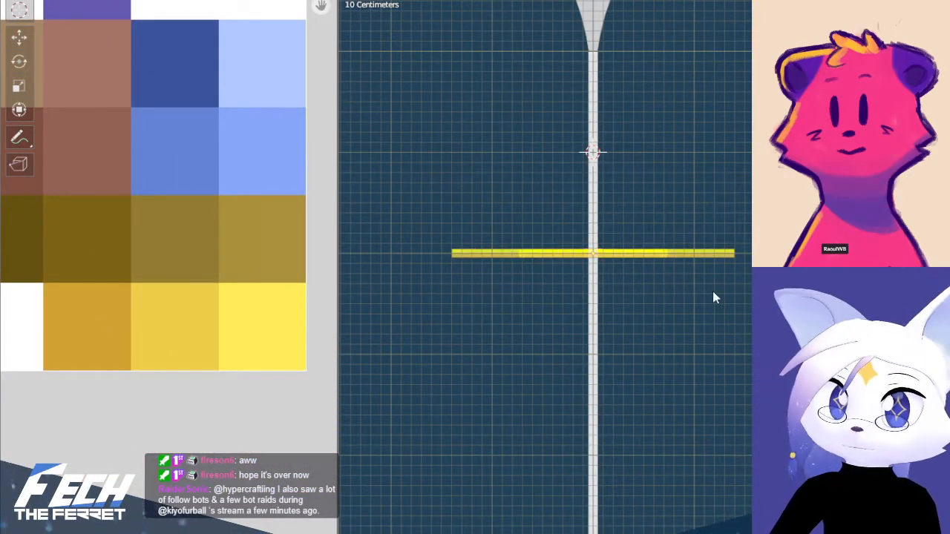
Turn X-ray off and check the two-tone streamers from the front and from an angle
mouse_move(738, 221)
middle_down()
mouse_move(739, 249)
mouse_move(781, 223)
mouse_move(754, 241)
middle_up()
key(alt+z)
key(KP_1)
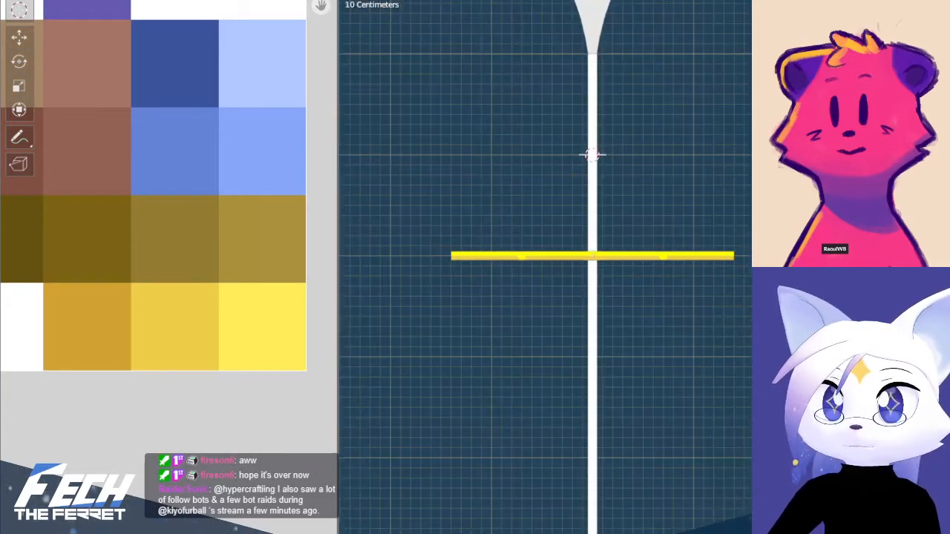
mouse_move(642, 213)
shift+middle_down()
mouse_move(604, 244)
mouse_move(613, 295)
shift+middle_up()
Select the end faces at the streamer tips in Edit Mode and move their UVs to the dark gold palette cell in the bottom row
key(Tab)
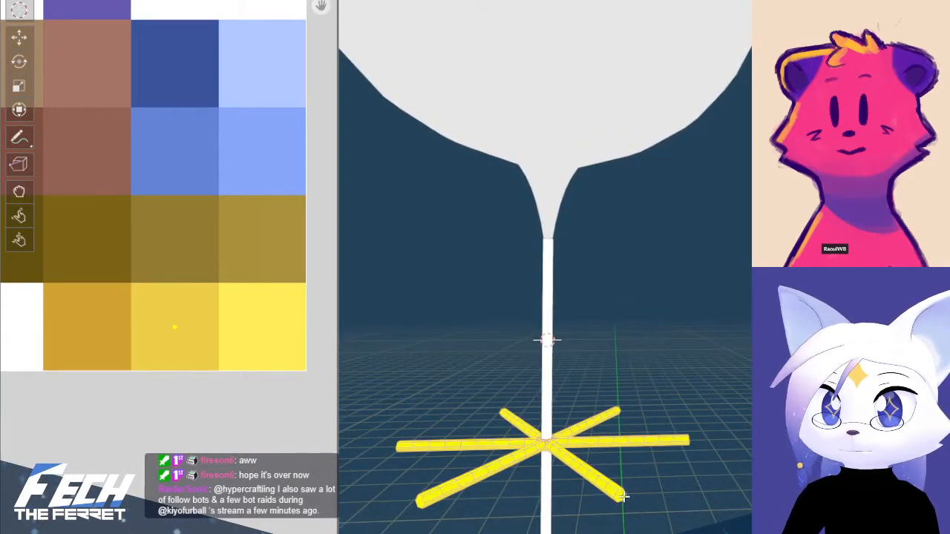
middle_drag(444, 495, 655, 394)
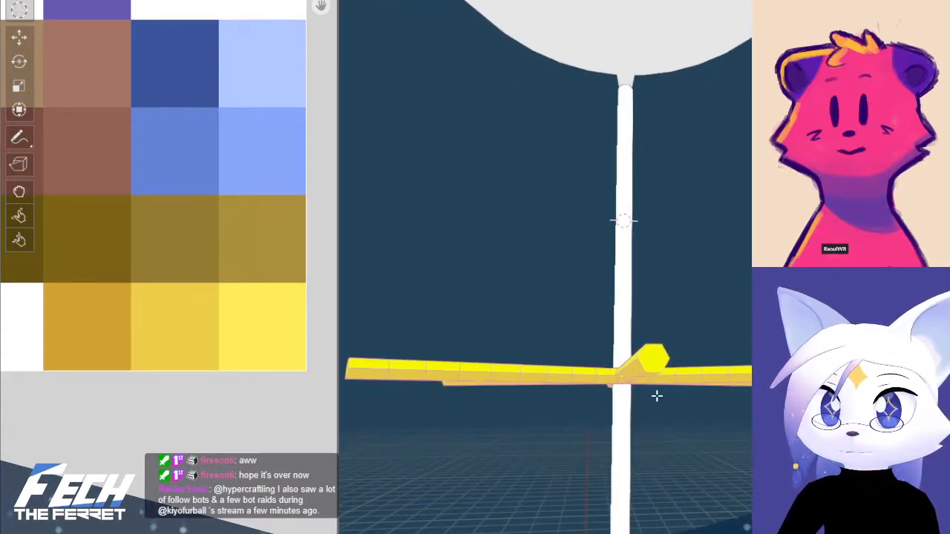
mouse_move(537, 363)
middle_down()
mouse_move(502, 407)
mouse_move(541, 351)
middle_up()
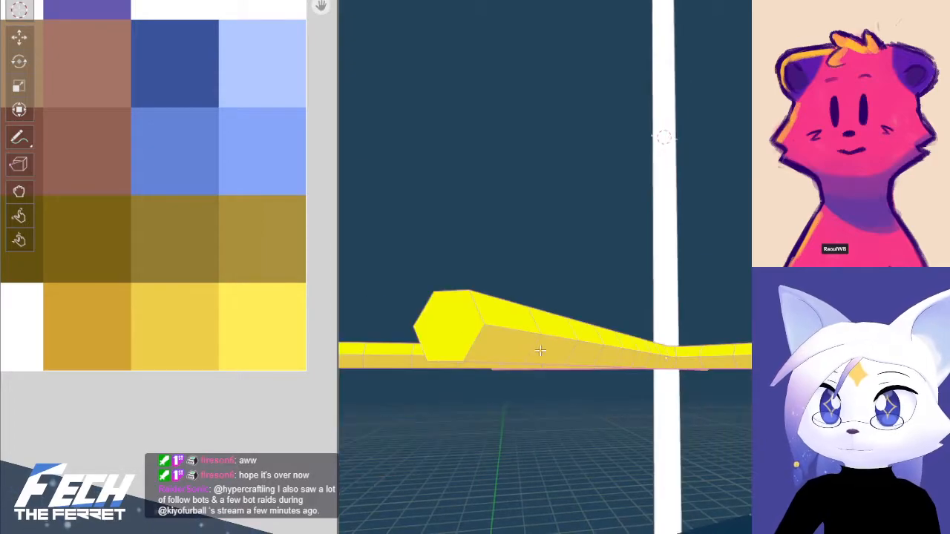
middle_drag(441, 321, 627, 372)
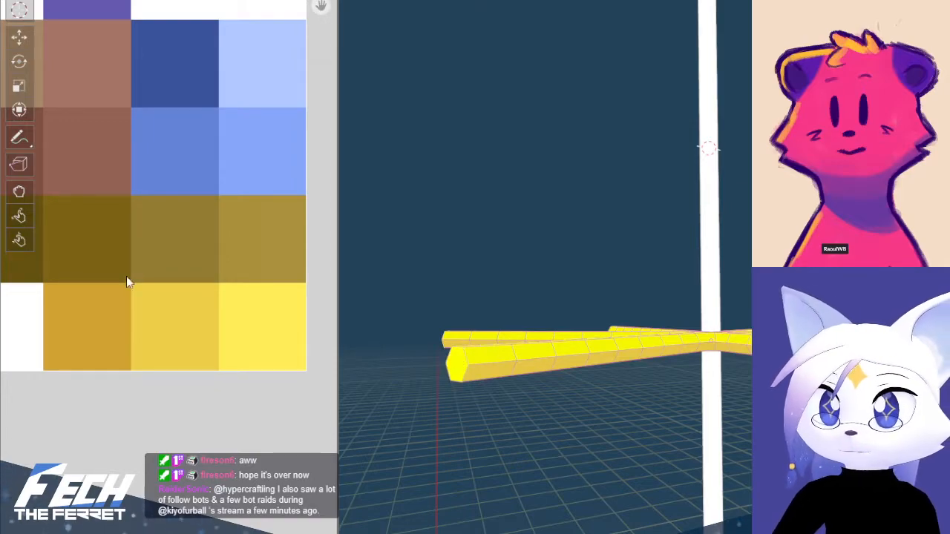
scroll(132, 281, down, 4)
middle_drag(129, 236, 213, 273)
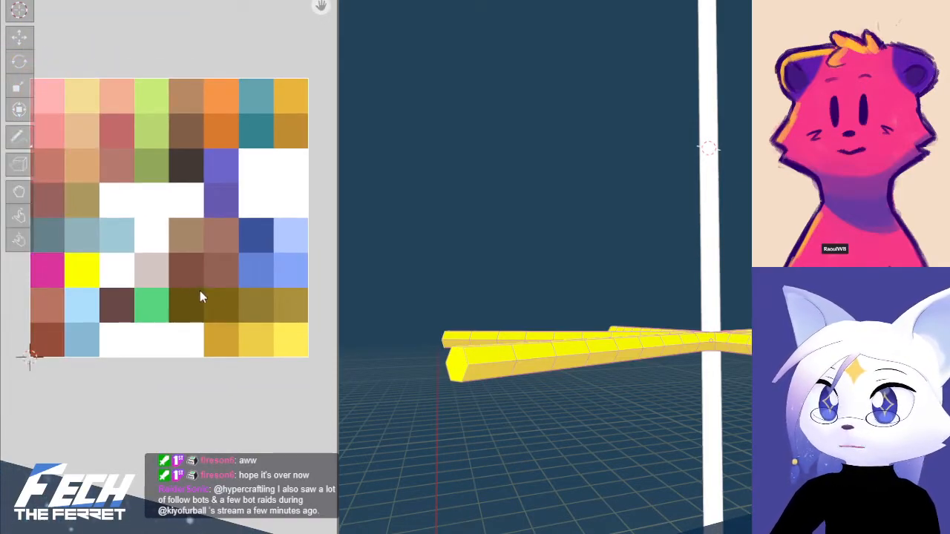
key(g)
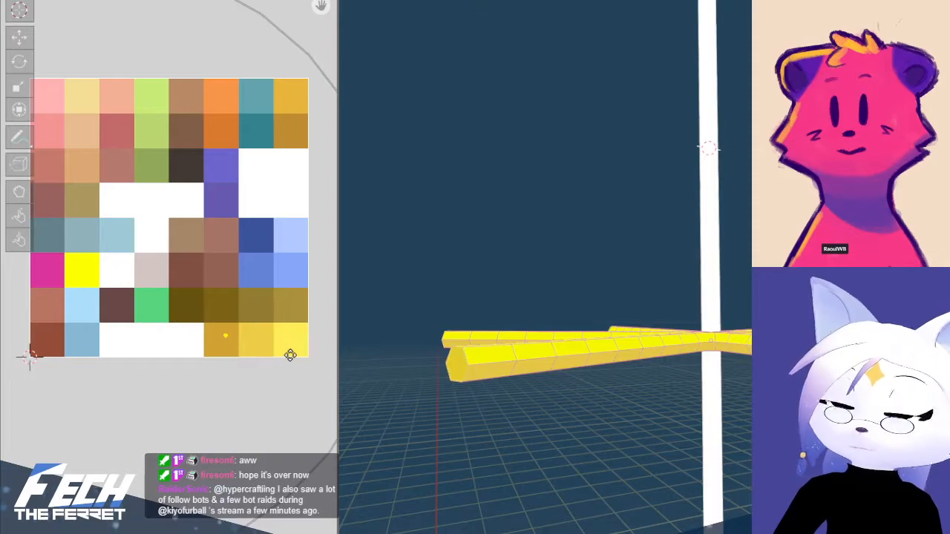
scroll(274, 362, up, 5)
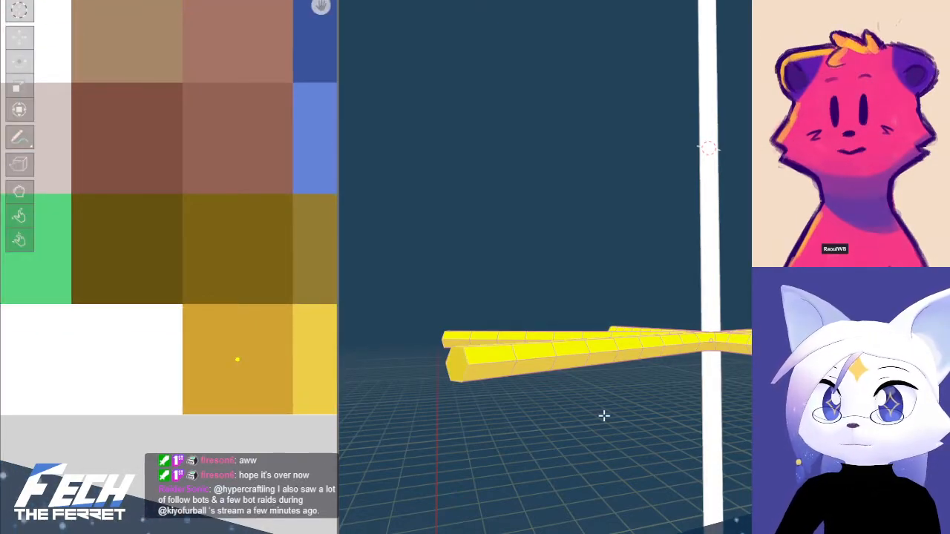
Examine the hub where the streamers meet the string from above, with and without X-ray
key(Tab)
middle_drag(604, 415, 641, 378)
key(Tab)
scroll(641, 459, up, 4)
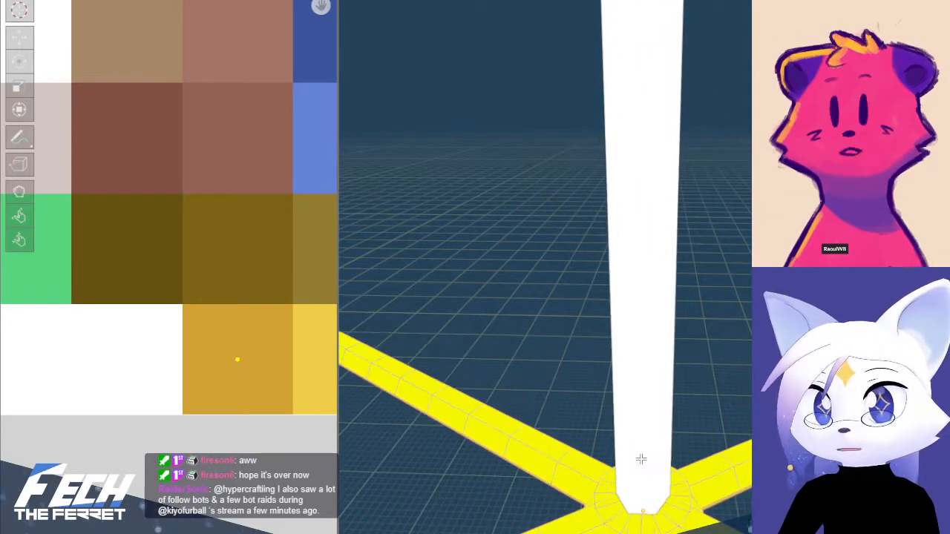
key(alt+z)
middle_drag(641, 459, 643, 512)
key(alt+z)
key(alt+z)
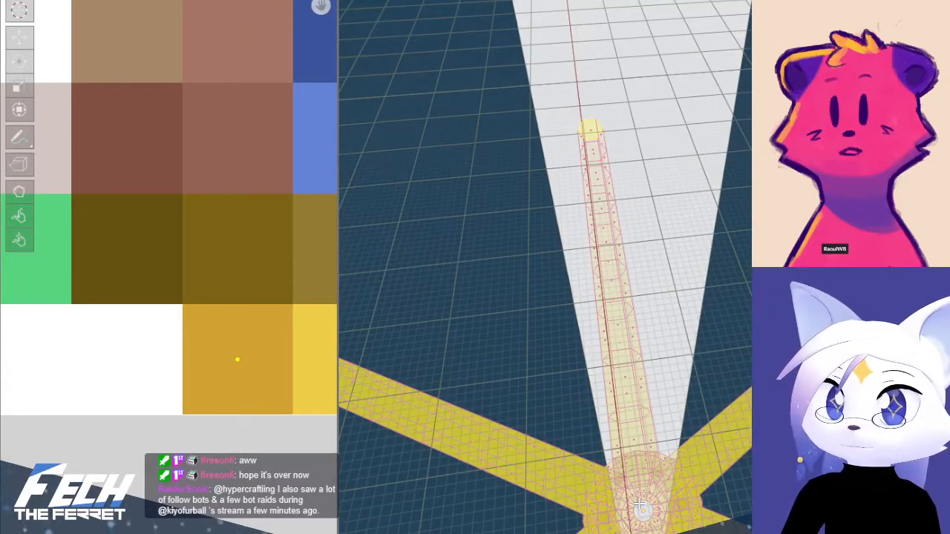
key(alt+z)
Review the streamers from the front, at an angle and from a distance to judge their colours against the balloon
shift+middle_drag(658, 475, 622, 215)
scroll(621, 216, down, 6)
key(KP_1)
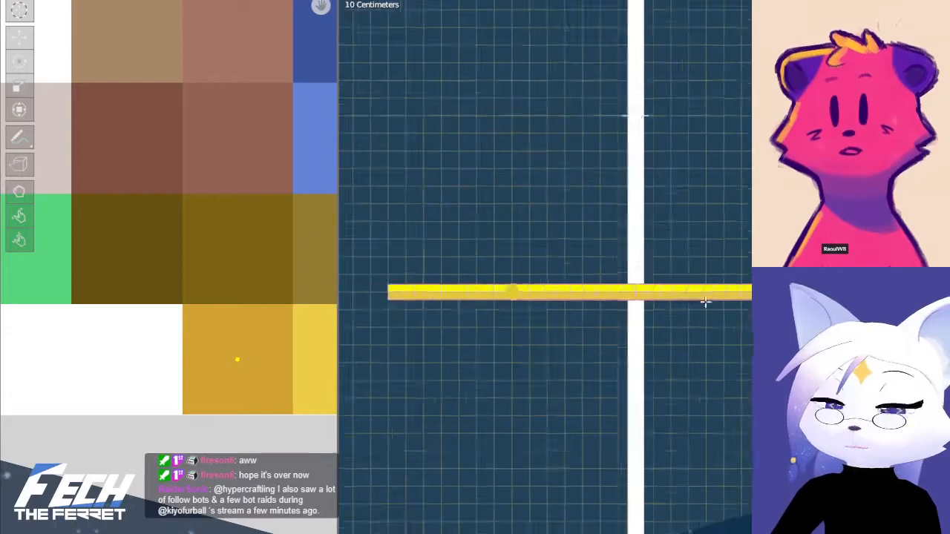
middle_drag(723, 303, 702, 439)
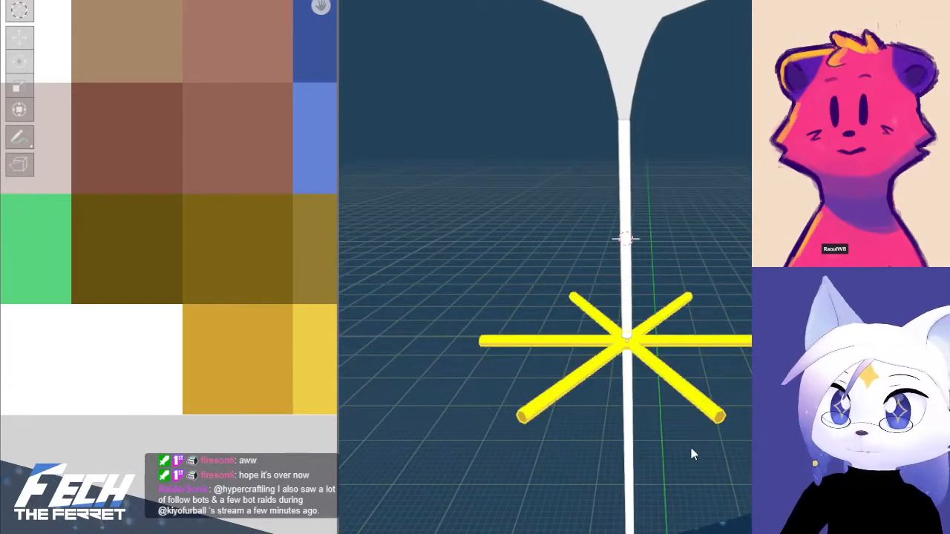
scroll(686, 374, up, 2)
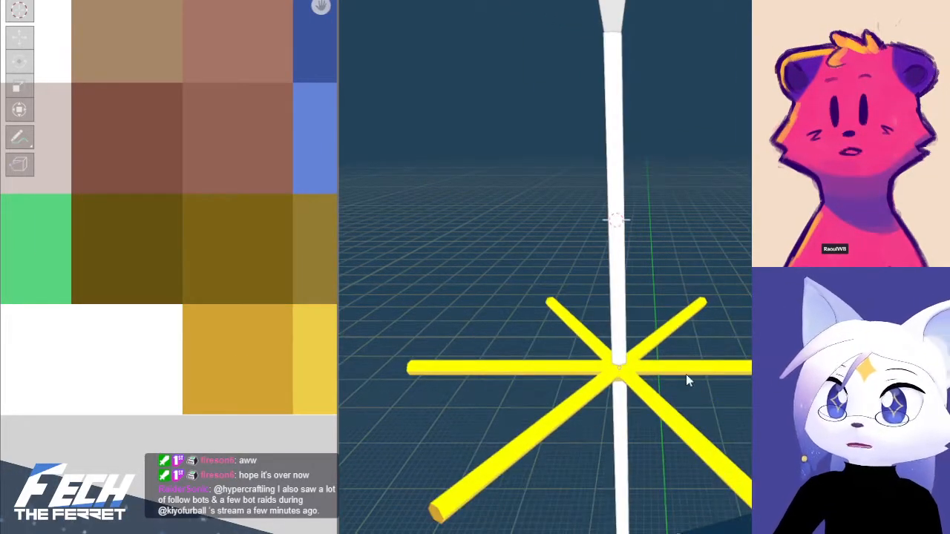
key(Tab)
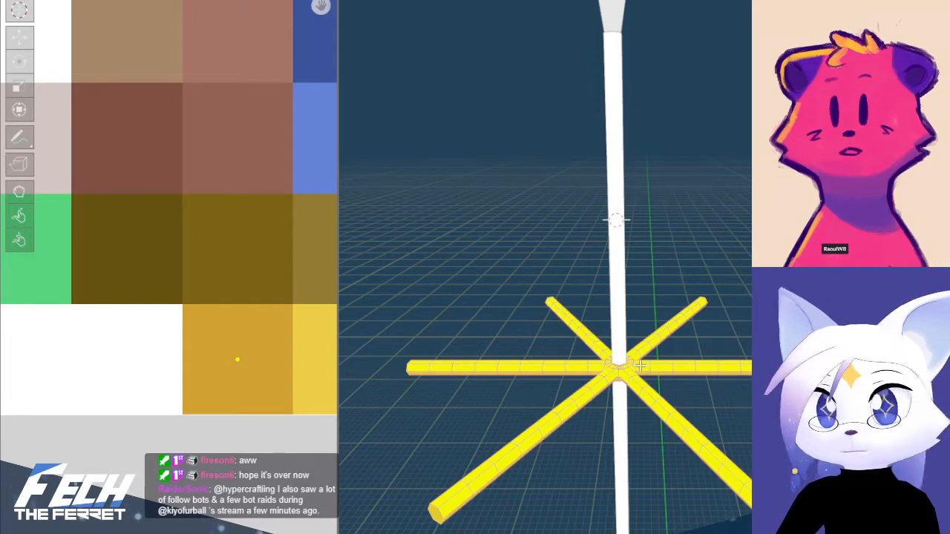
scroll(724, 356, down, 12)
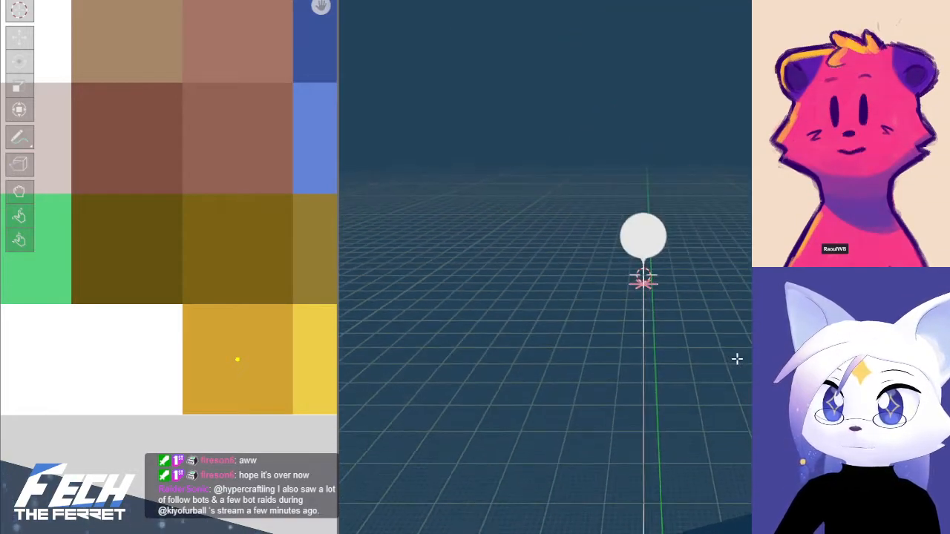
scroll(735, 357, up, 10)
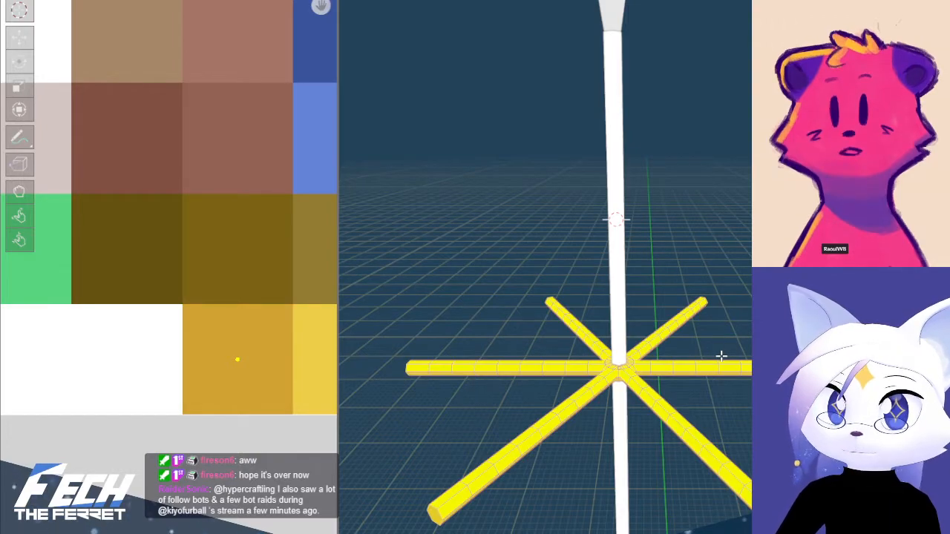
Box-select the inner faces of the streamer hub in top view with X-ray, delete them, then leave Edit Mode and X-ray
scroll(629, 403, up, 3)
shift+middle_drag(620, 426, 688, 408)
scroll(685, 396, up, 3)
scroll(653, 326, up, 5)
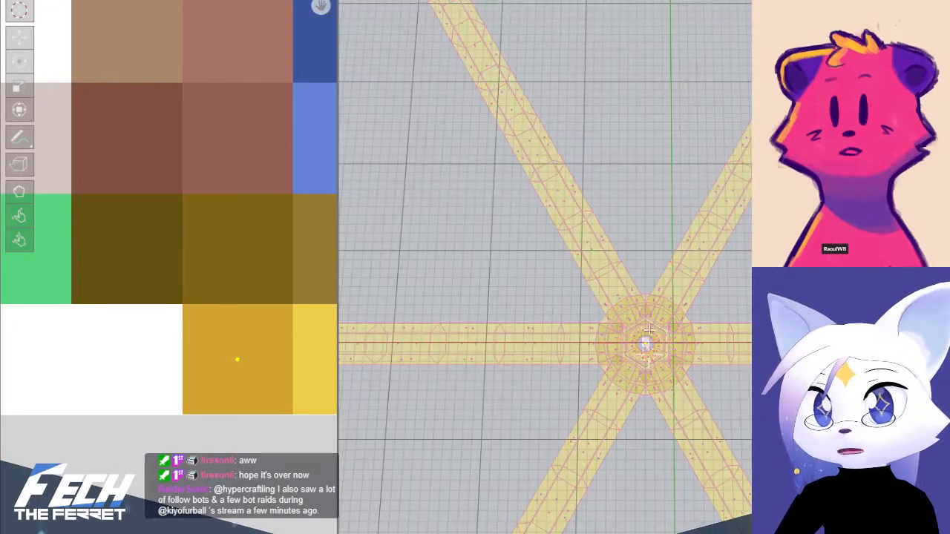
key(KP_7)
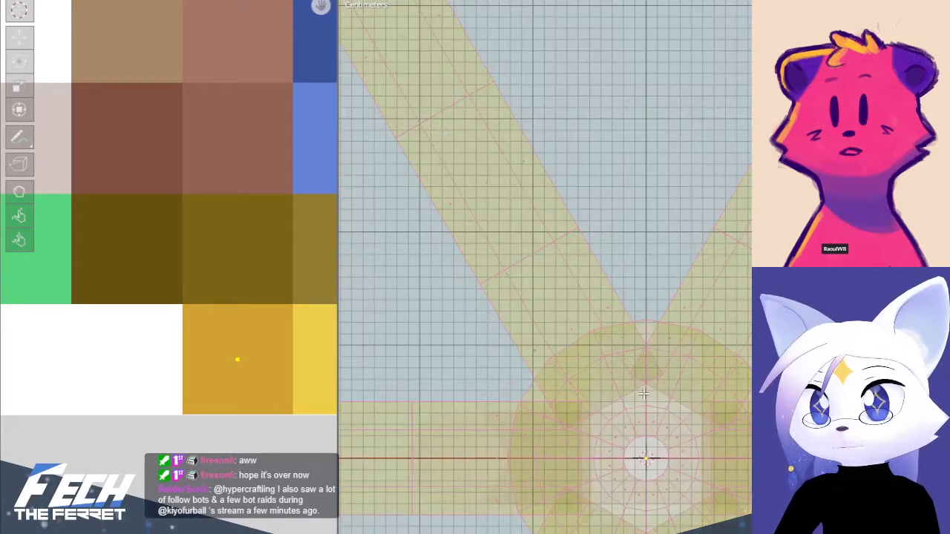
shift+middle_drag(641, 415, 566, 385)
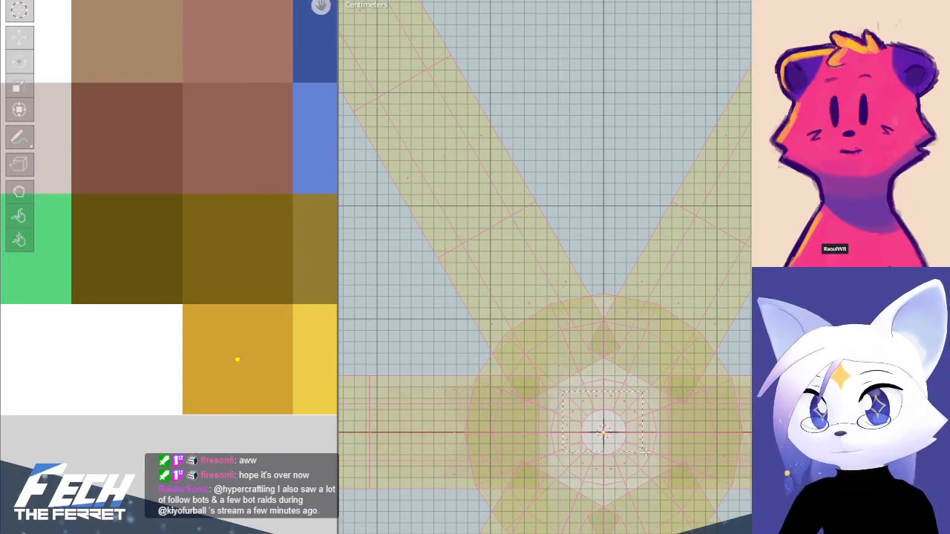
drag(643, 471, 642, 470)
key(x)
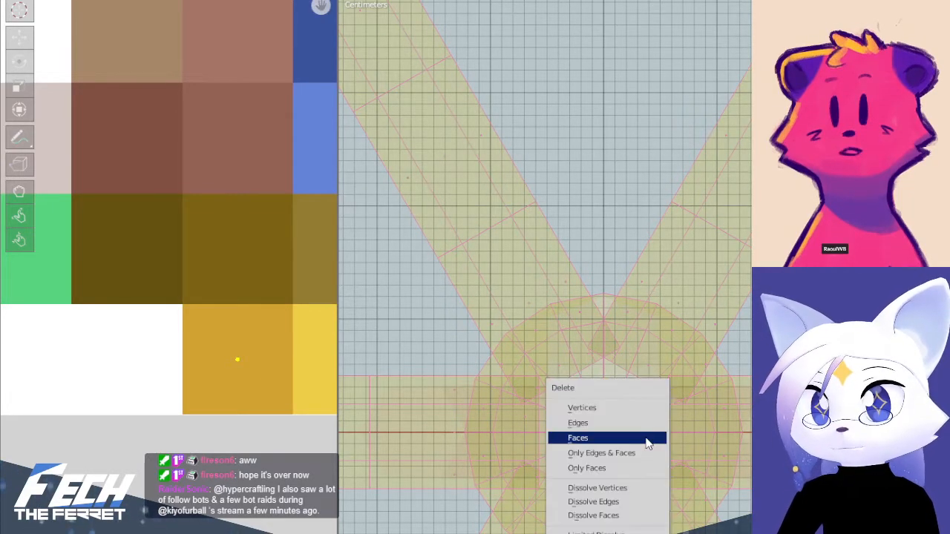
click(644, 440)
key(Tab)
scroll(663, 397, down, 8)
key(alt+z)
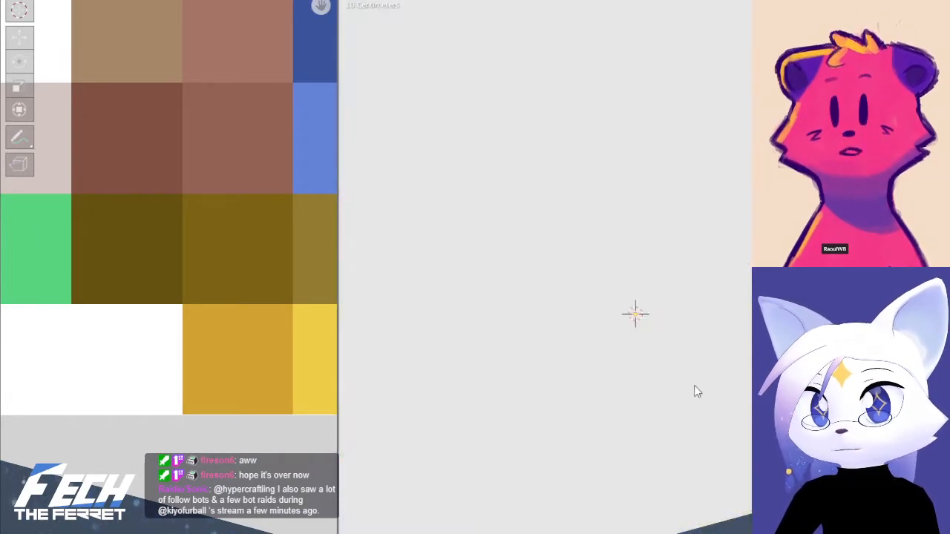
Return to an angled close-up of the streamers and inspect the hub around the string
scroll(697, 371, down, 11)
middle_drag(698, 360, 706, 182)
scroll(714, 312, up, 4)
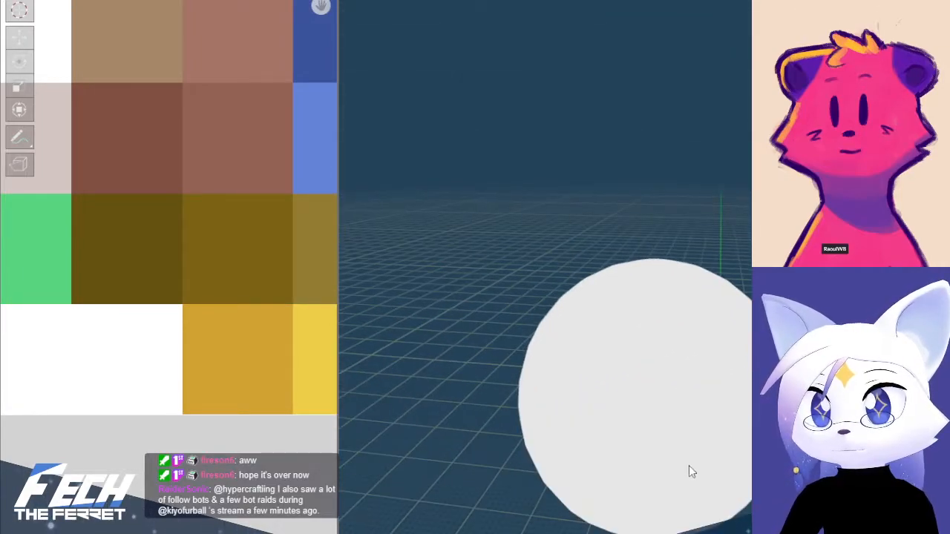
shift+middle_drag(688, 466, 657, 44)
scroll(684, 331, up, 3)
middle_drag(684, 331, 664, 276)
scroll(664, 276, up, 3)
scroll(663, 276, up, 3)
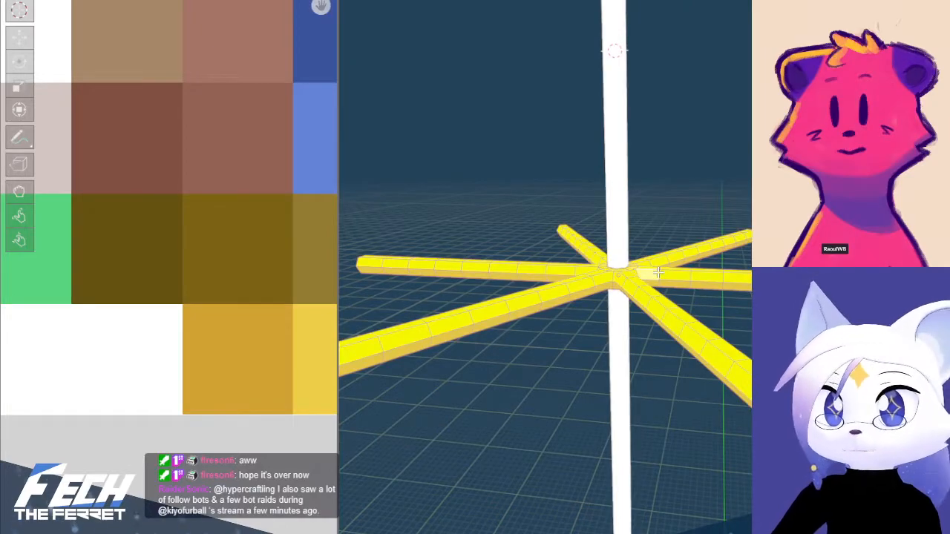
Box-select the upper faces of all the streamers in front view and move their UVs onto the light yellow cell in the palette's corner
key(Tab)
key(KP_1)
shift+middle_drag(709, 204, 703, 331)
key(Tab)
key(KP_1)
scroll(706, 332, up, 3)
key(Tab)
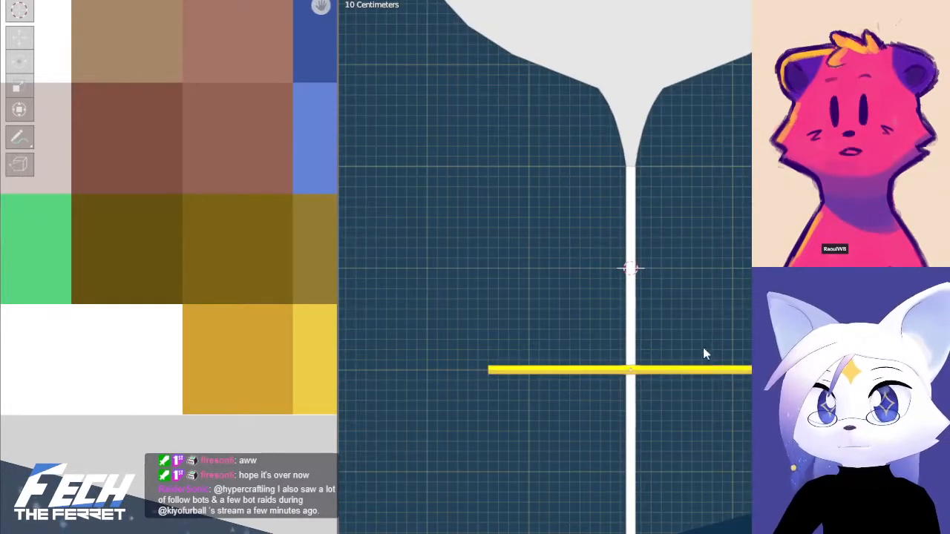
scroll(701, 360, up, 2)
key(Tab)
shift+middle_drag(694, 374, 706, 311)
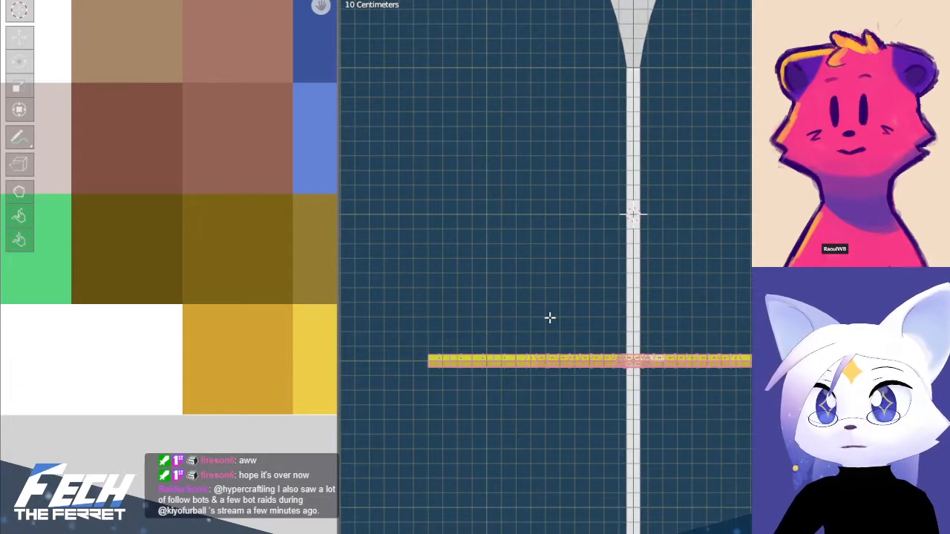
drag(413, 319, 772, 358)
middle_drag(772, 358, 797, 384)
scroll(155, 312, down, 6)
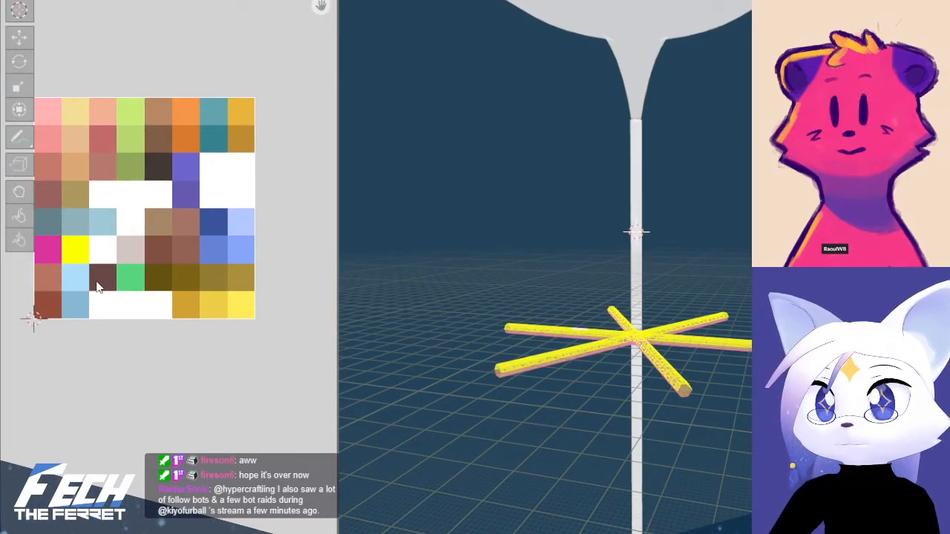
key(g)
click(258, 342)
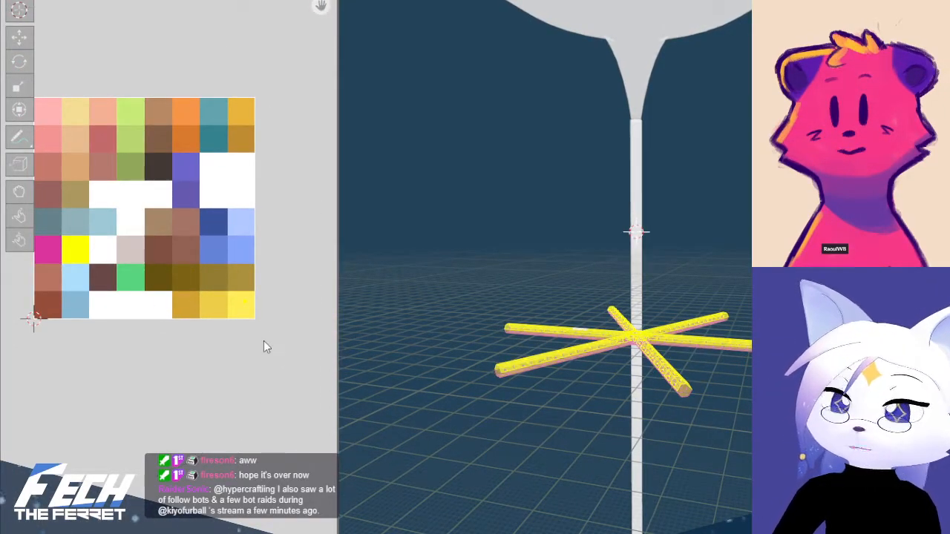
scroll(265, 340, up, 4)
middle_drag(215, 316, 84, 314)
middle_drag(159, 311, 198, 308)
middle_drag(282, 306, 267, 304)
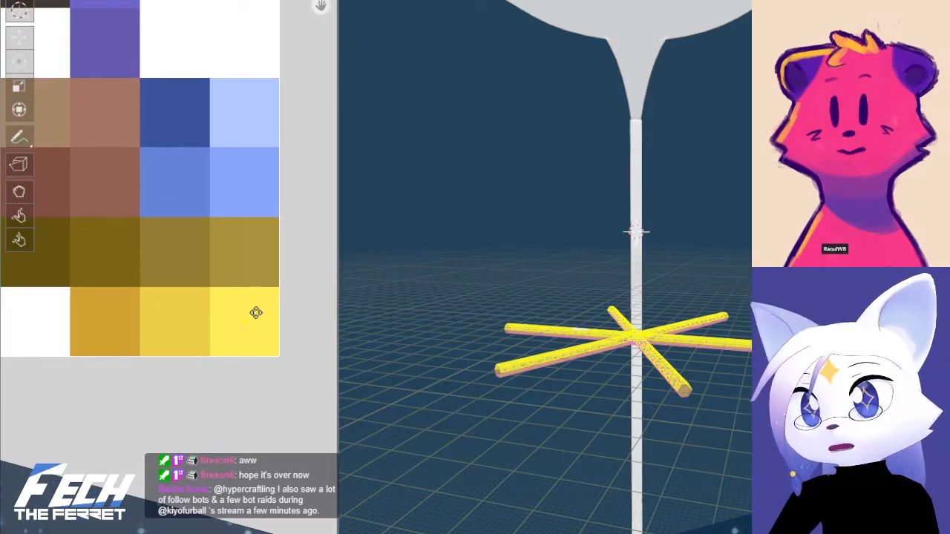
Check the streamers' two-tone gold colouring from the front, with and without X-ray, and beside the balloon's neck
key(KP_1)
scroll(717, 297, up, 1)
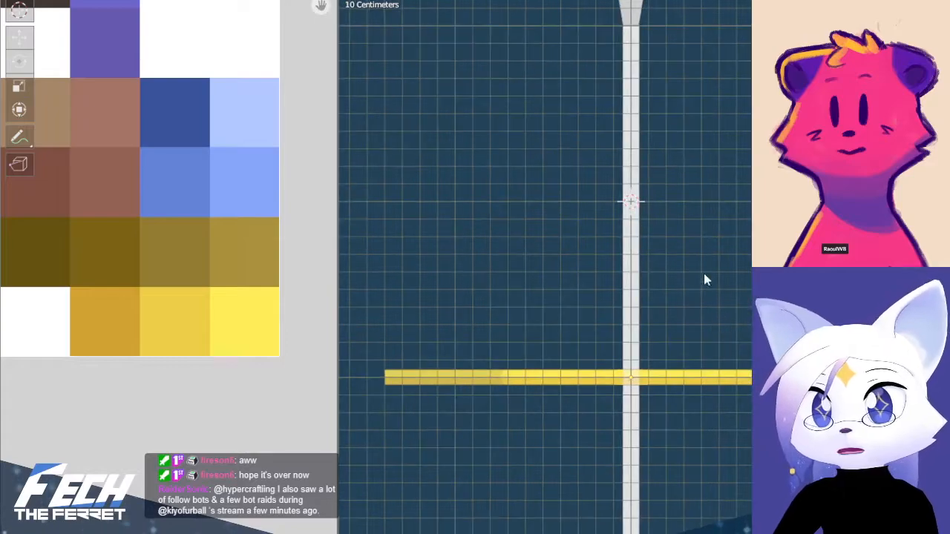
scroll(735, 286, up, 2)
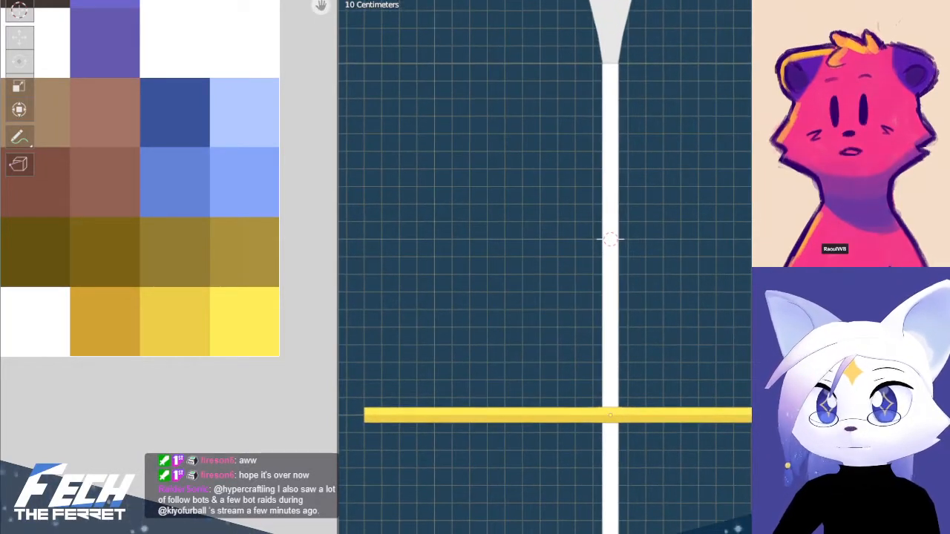
key(alt+z)
key(alt+z)
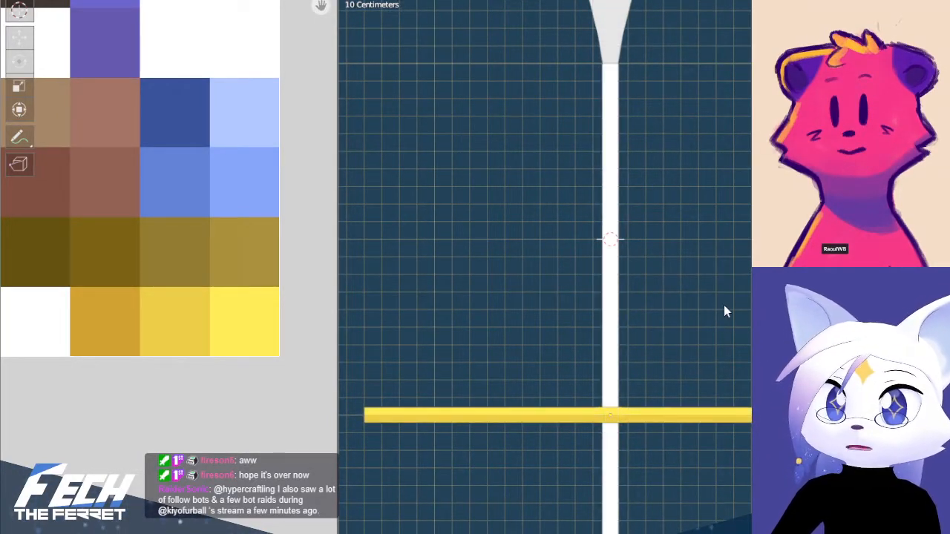
middle_drag(723, 305, 745, 334)
key(KP_1)
scroll(707, 224, down, 3)
shift+middle_drag(727, 227, 729, 340)
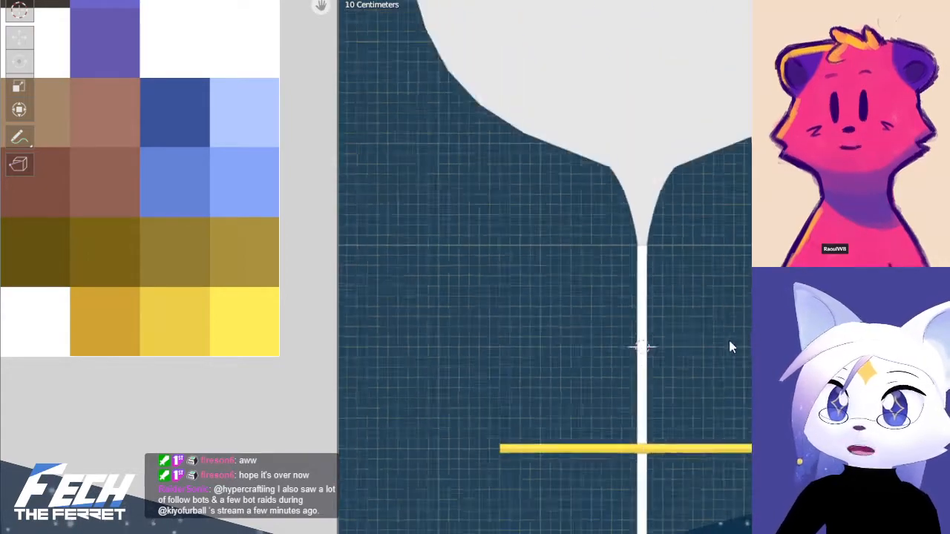
Select the balloon, enter Edit Mode and collapse all its UVs to a single point by scaling them to 0
scroll(724, 297, down, 1)
shift+middle_drag(718, 274, 664, 395)
click(662, 254)
key(Tab)
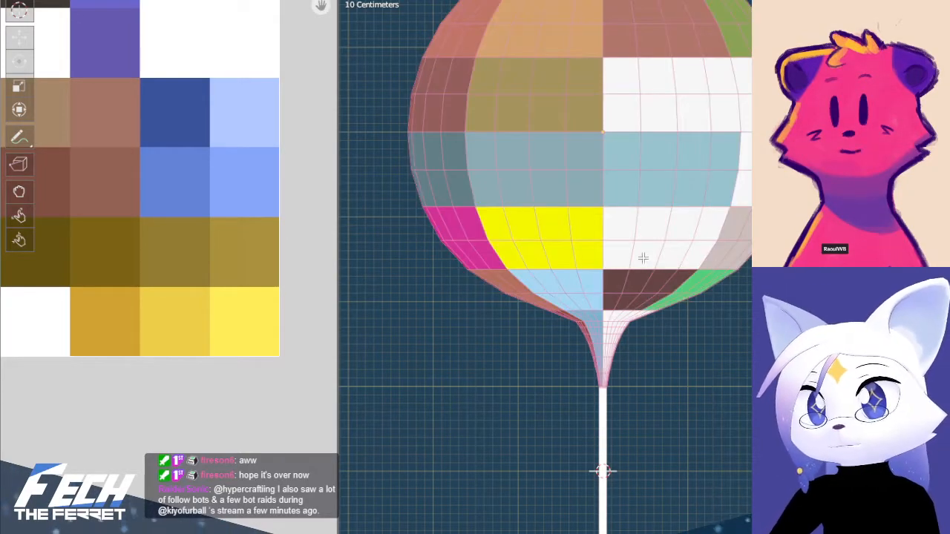
shift+middle_drag(643, 258, 640, 313)
key(a)
scroll(178, 293, down, 4)
key(a)
key(s)
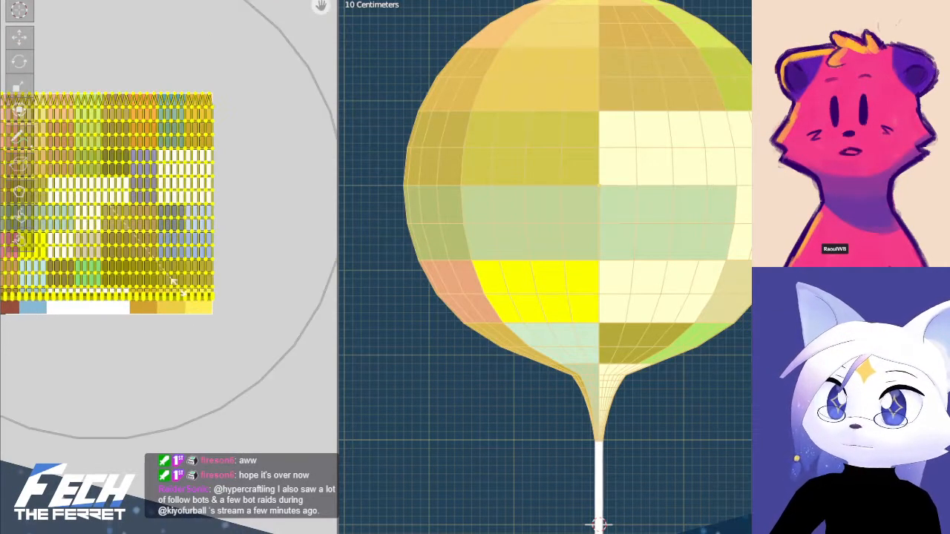
key(0)
key(Return)
Try to move the balloon's collapsed UVs onto the magenta palette cell
middle_drag(129, 179, 185, 129)
key(g)
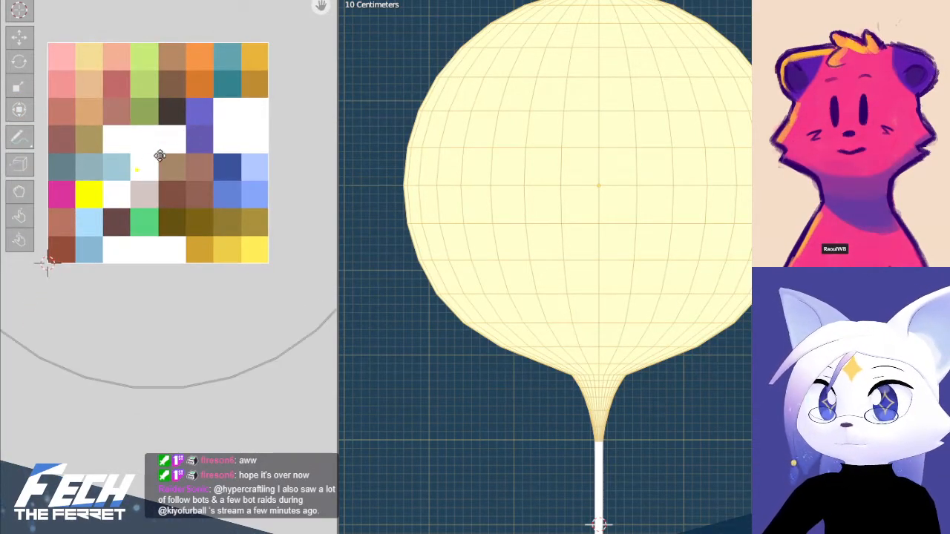
click(75, 184)
scroll(87, 185, up, 7)
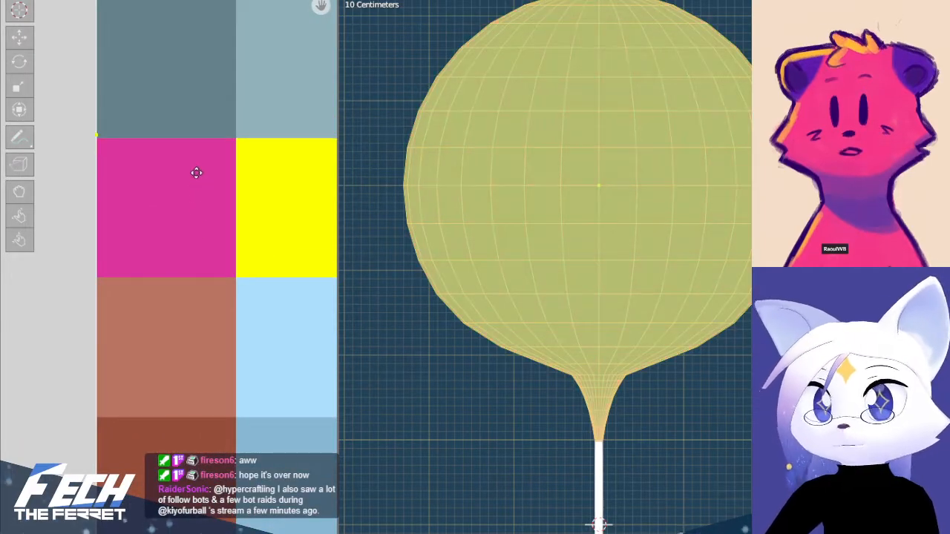
scroll(186, 181, up, 3)
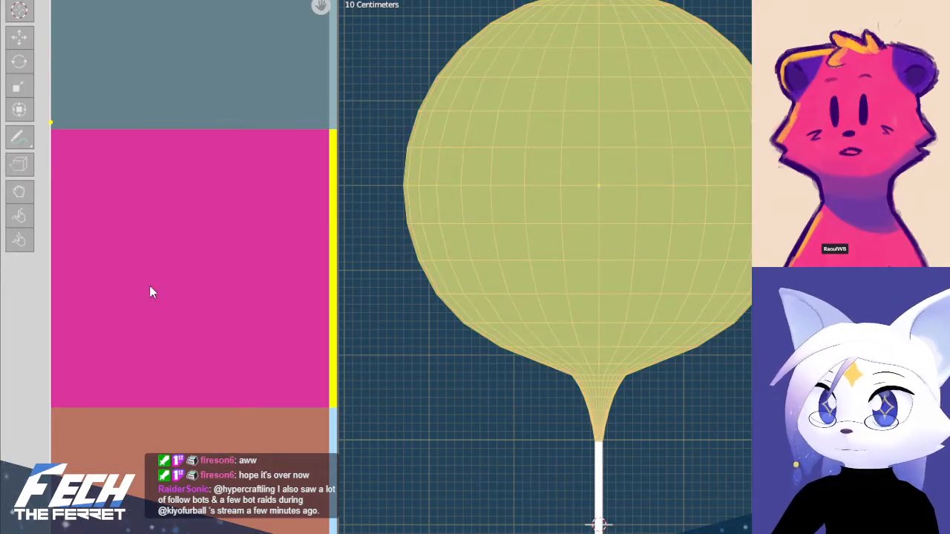
scroll(163, 289, down, 2)
Inspect the streamers and string at an angle, and the lower balloon from the front
shift+middle_drag(586, 444, 520, 110)
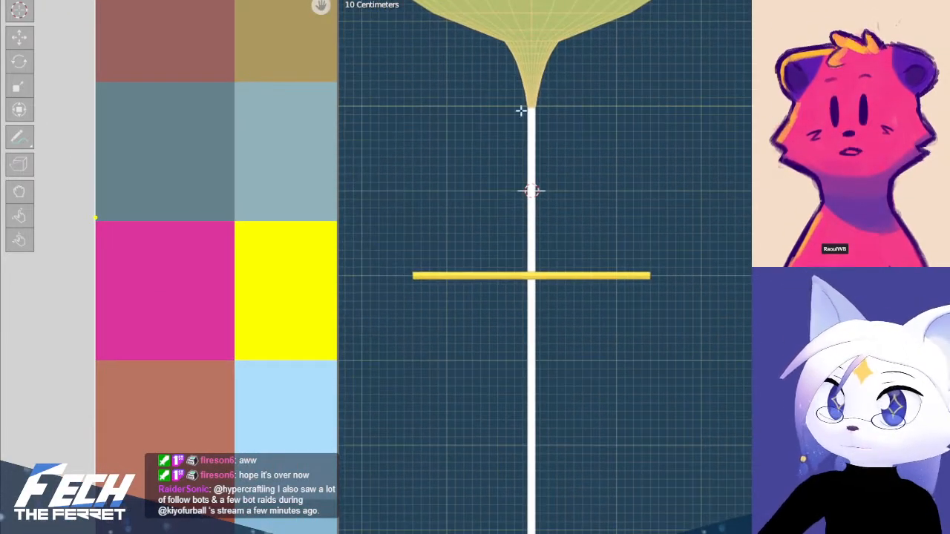
scroll(587, 254, up, 3)
shift+middle_drag(542, 220, 578, 305)
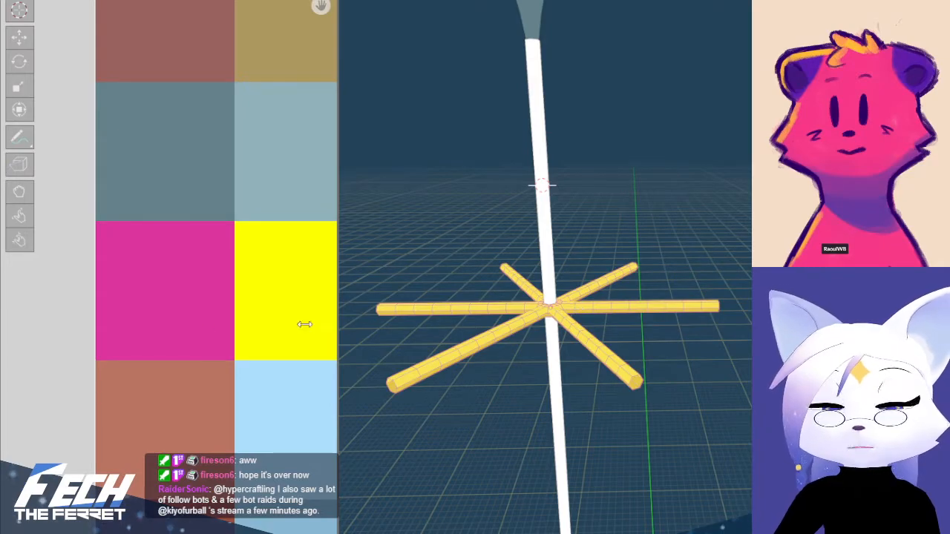
scroll(679, 199, down, 2)
key(KP_1)
shift+middle_drag(645, 138, 682, 174)
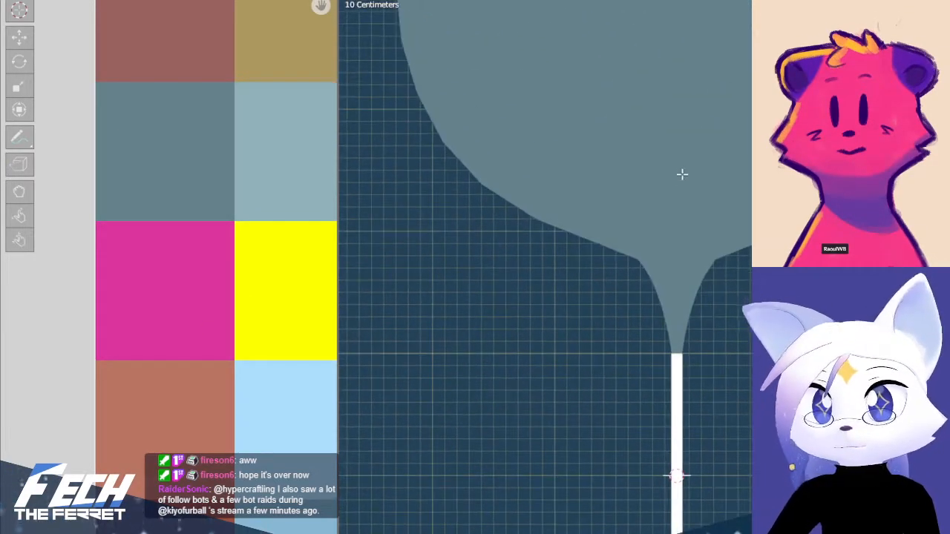
Widen the UV editor, move all the balloon's UVs to the centre of the magenta palette cell, and deselect the mesh
click(682, 174)
scroll(186, 230, down, 2)
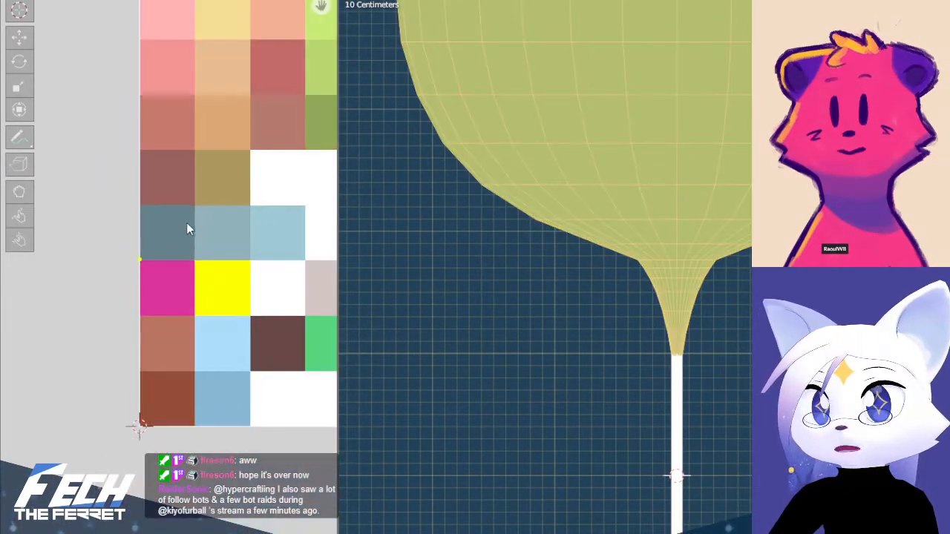
middle_drag(208, 203, 175, 214)
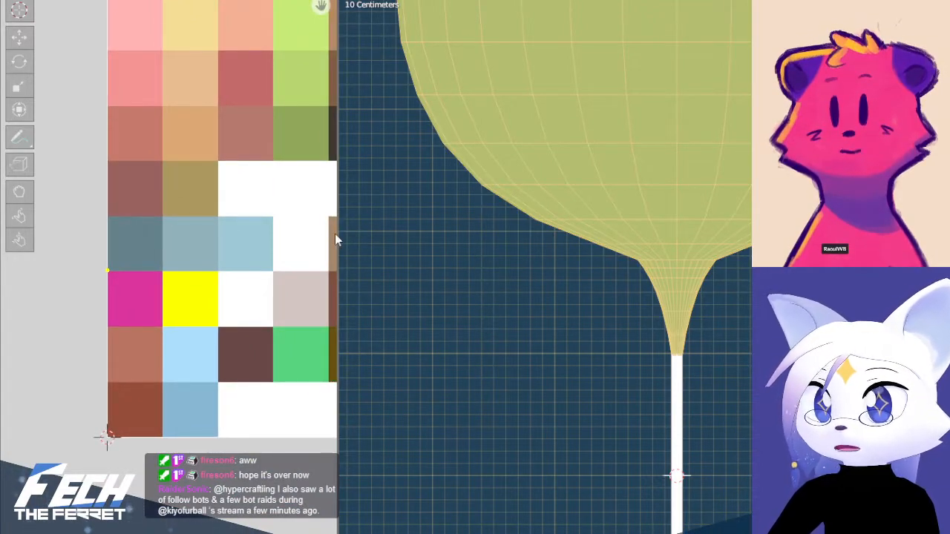
drag(334, 233, 375, 234)
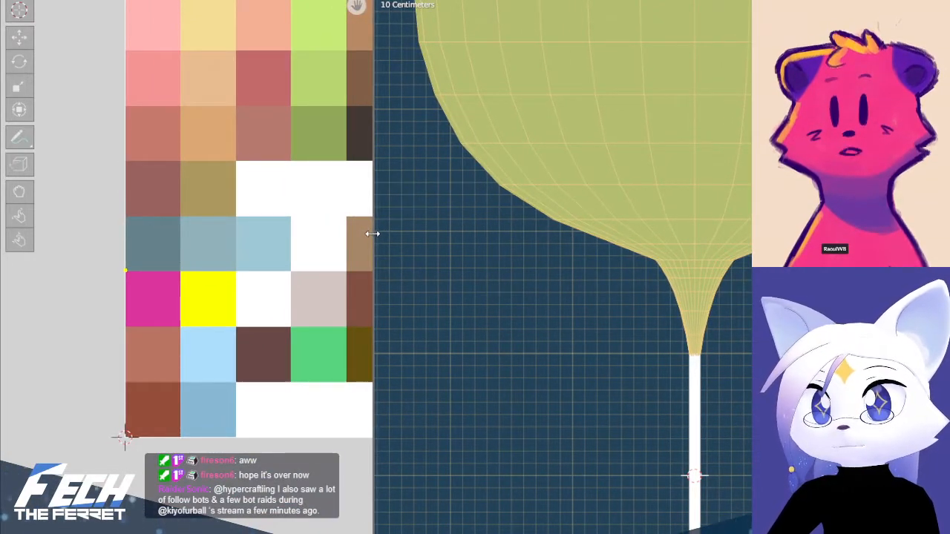
mouse_move(260, 259)
middle_down()
mouse_move(178, 254)
mouse_move(243, 261)
middle_up()
scroll(242, 261, up, 2)
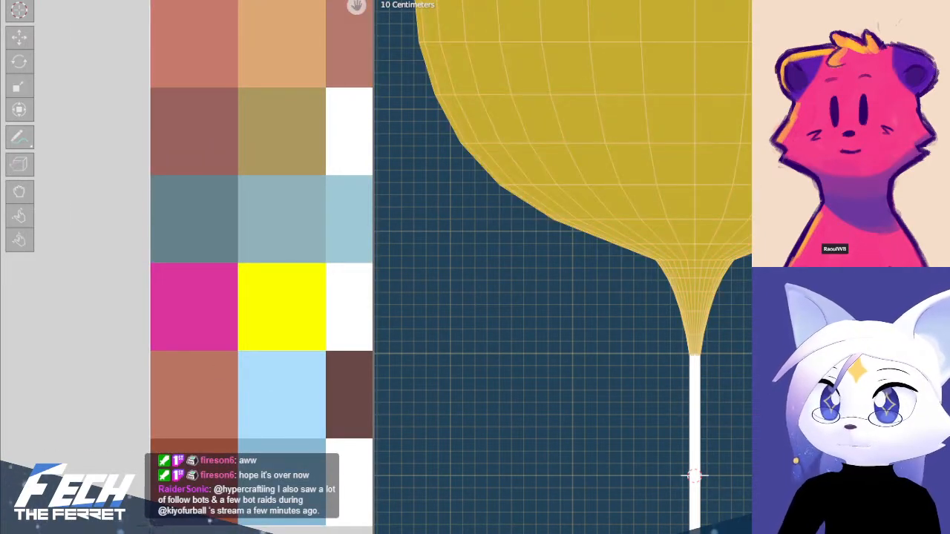
key(g)
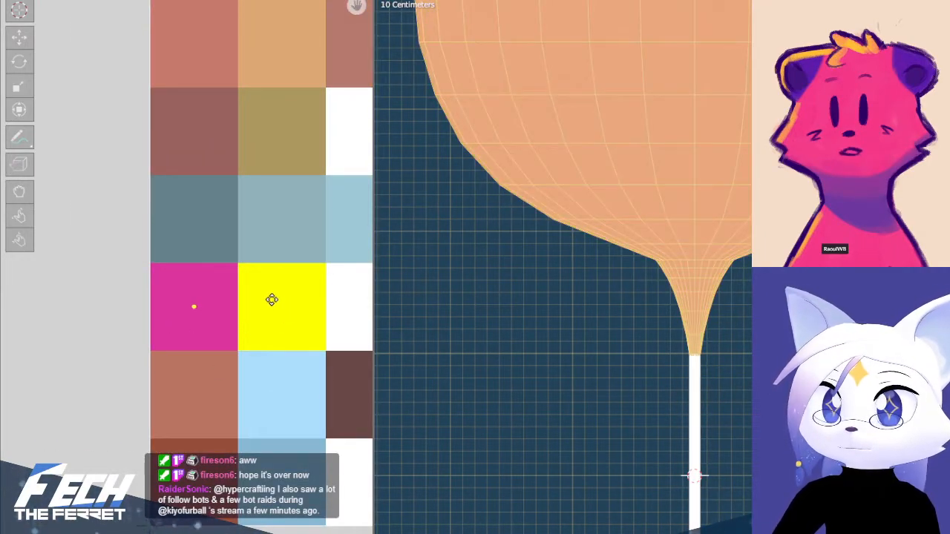
shift+middle_drag(602, 238, 581, 350)
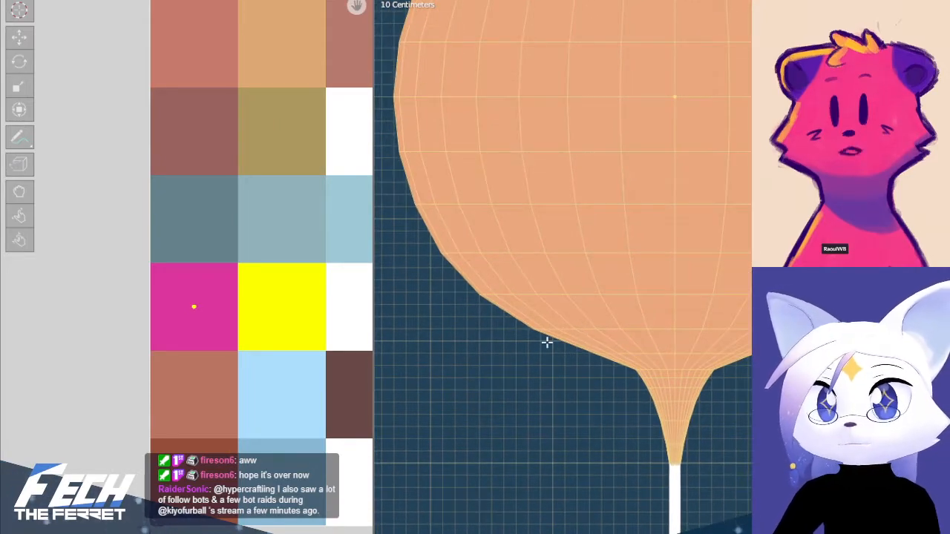
key(alt+a)
scroll(560, 289, down, 2)
shift+middle_drag(573, 245, 554, 309)
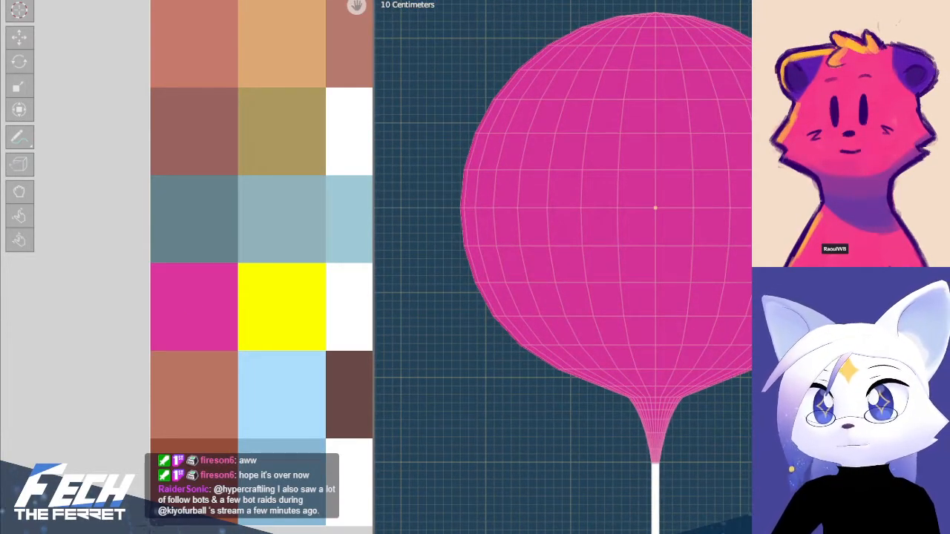
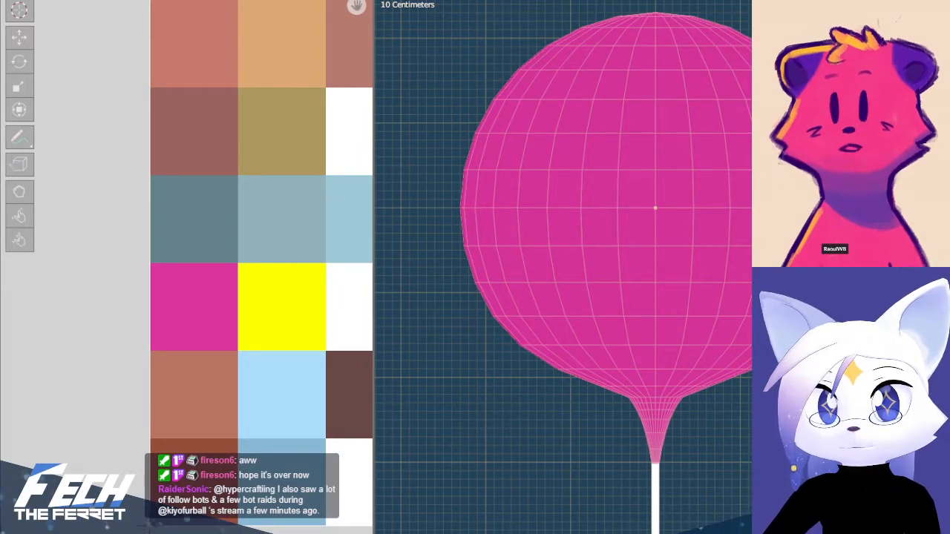
Move the UVs of a wide band above the balloon's equator and a narrower band higher up onto the yellow palette cell
scroll(643, 228, down, 5)
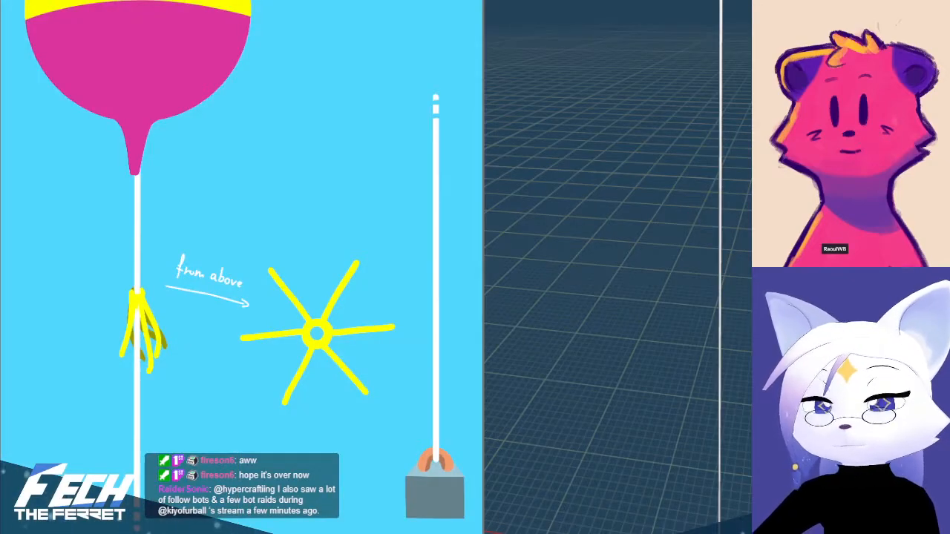
scroll(250, 92, down, 2)
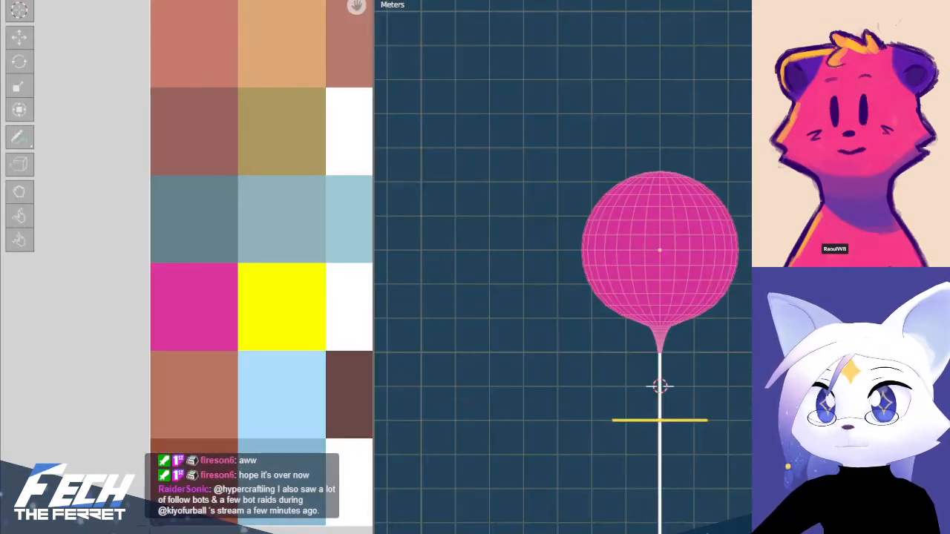
scroll(600, 229, up, 3)
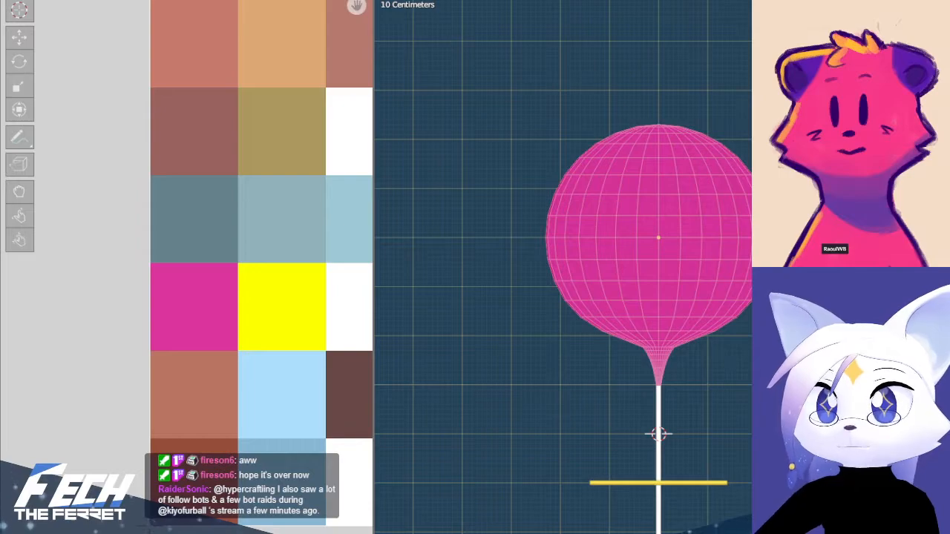
drag(518, 203, 757, 228)
key(b)
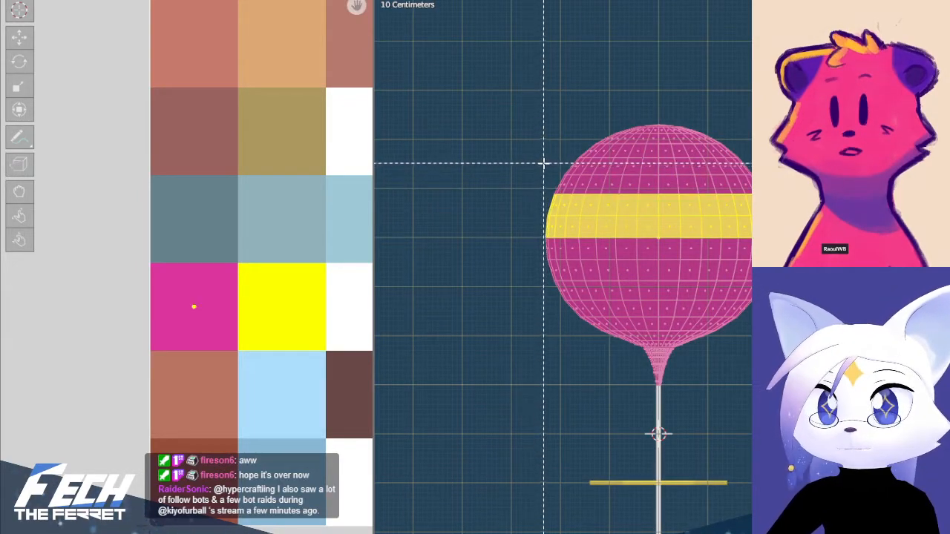
drag(546, 163, 757, 173)
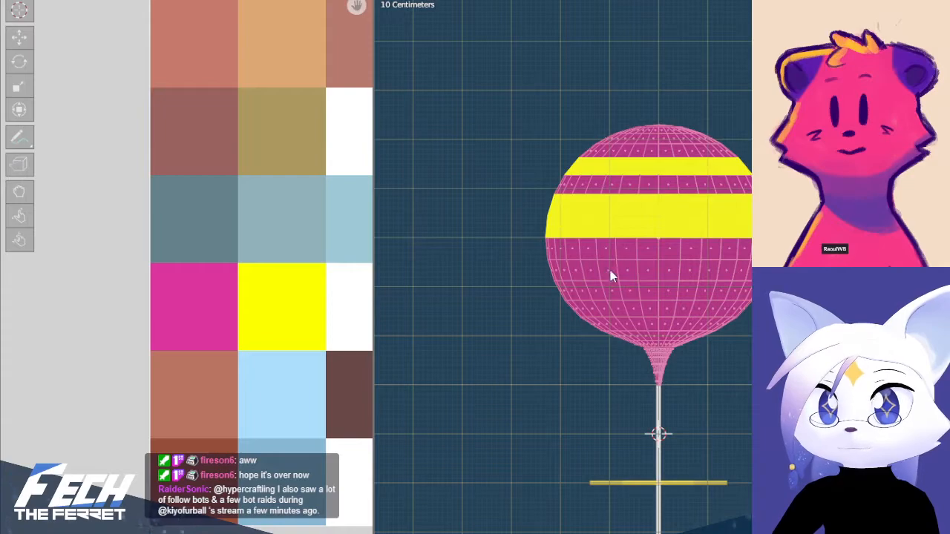
key(Tab)
scroll(610, 275, down, 1)
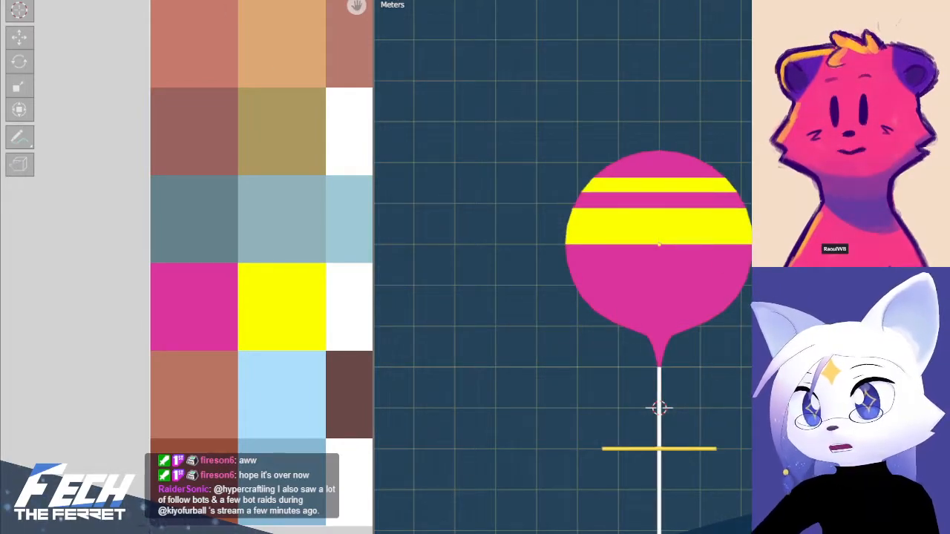
Inspect the striped balloon and its string from several angles and compare them with the reference drawing
key(ctrl+Page_Up)
key(ctrl+Page_Down)
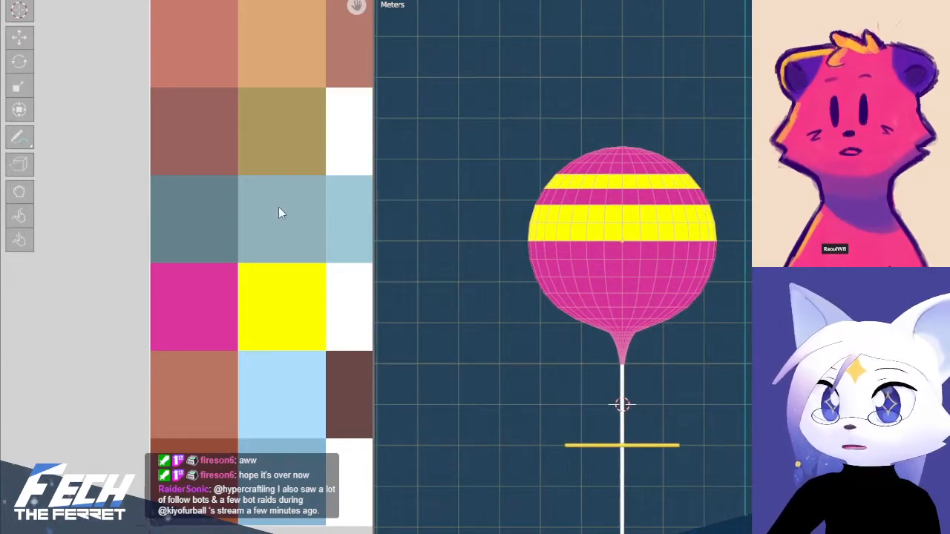
middle_drag(279, 206, 175, 237)
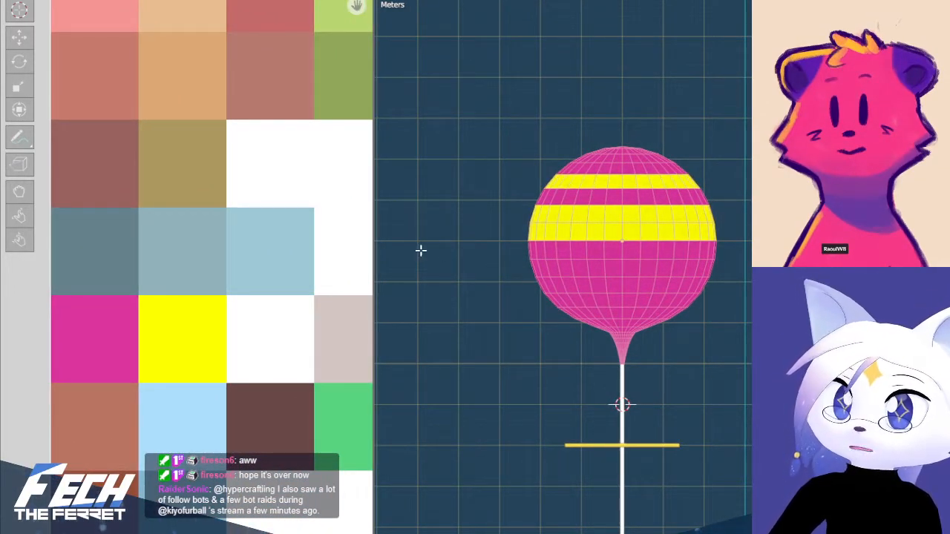
key(Tab)
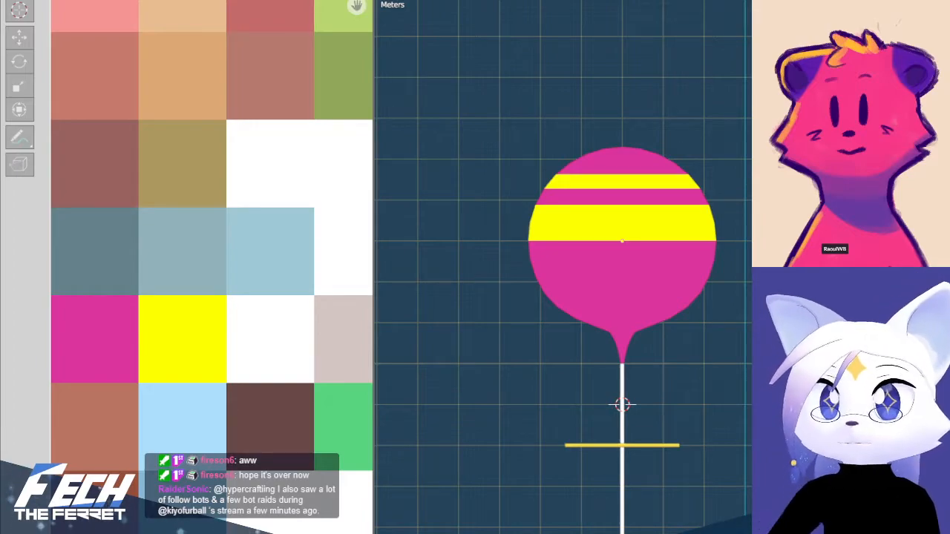
click(636, 303)
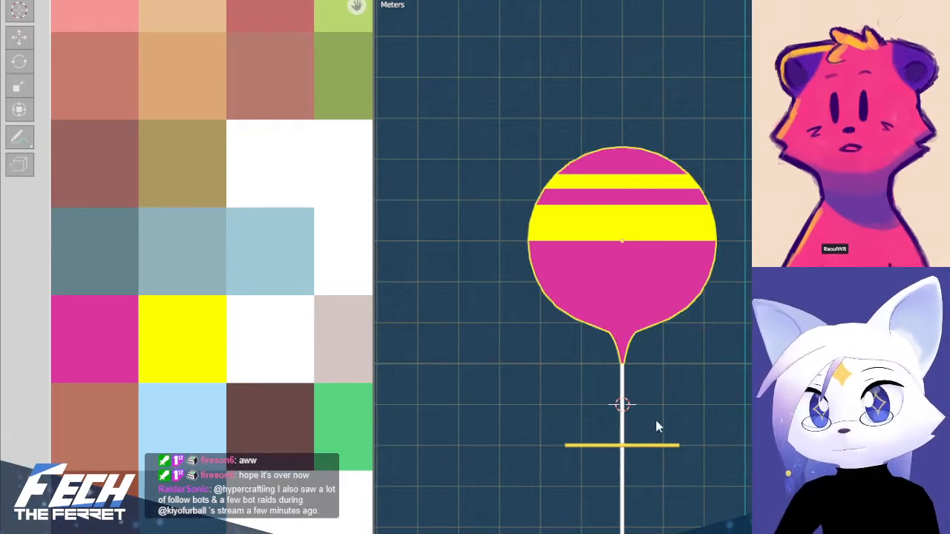
shift+middle_drag(736, 407, 736, 203)
click(735, 203)
scroll(735, 202, down, 5)
middle_drag(740, 388, 732, 435)
key(KP_1)
scroll(727, 357, down, 6)
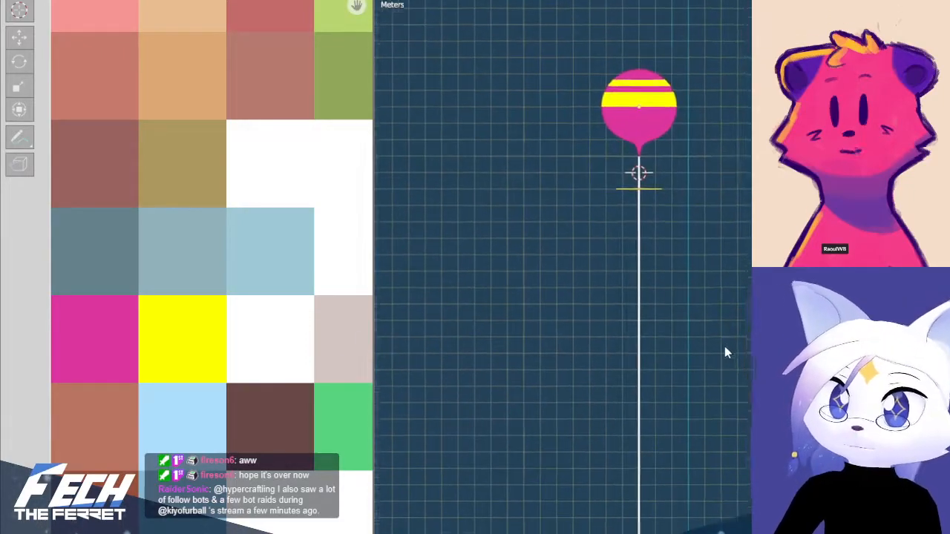
click(642, 215)
scroll(690, 249, up, 4)
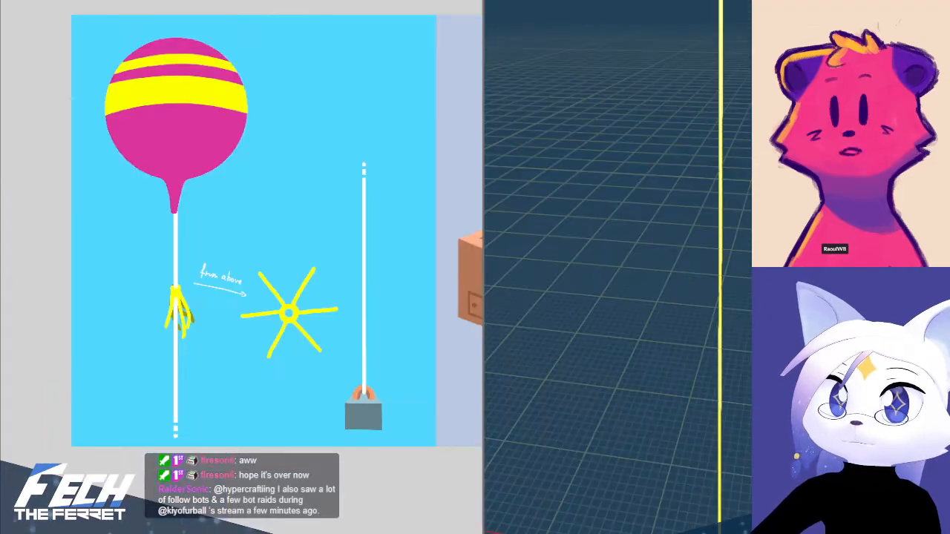
key(KP_1)
scroll(643, 474, down, 8)
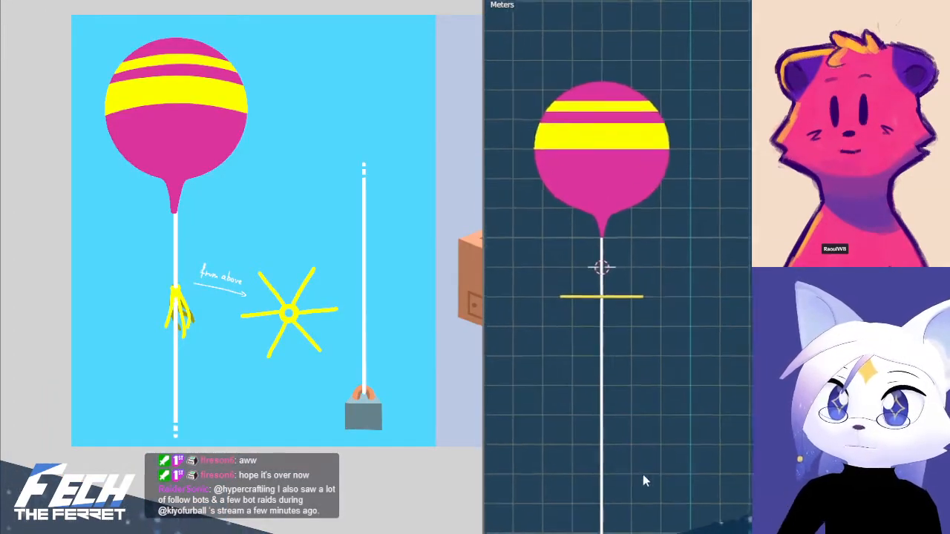
Select the streamers around the string and enter Edit Mode on them
shift+middle_drag(643, 474, 724, 475)
scroll(742, 364, up, 6)
shift+middle_drag(742, 363, 739, 281)
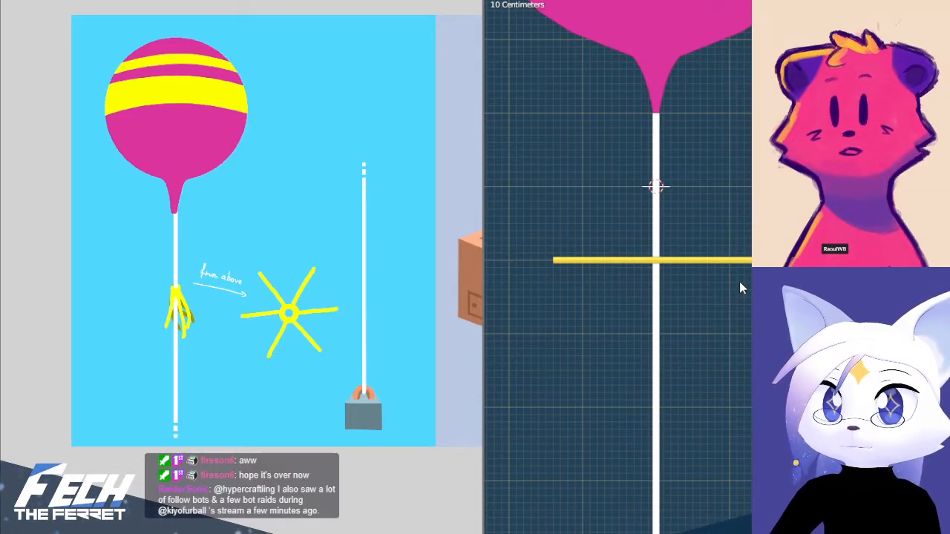
click(707, 260)
shift+middle_drag(702, 246, 546, 302)
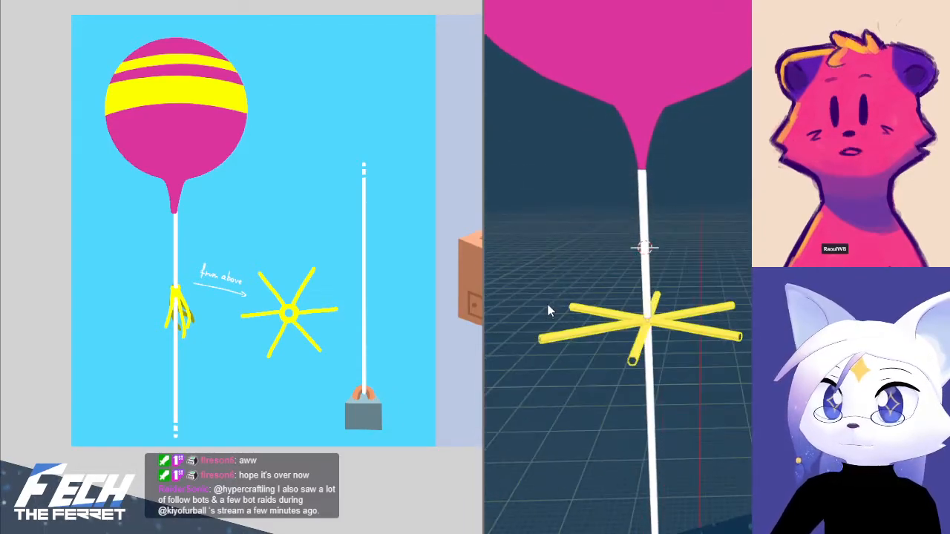
key(Tab)
Close the open tube ends of all six streamers with cap faces
scroll(626, 411, up, 4)
shift+middle_drag(626, 411, 774, 333)
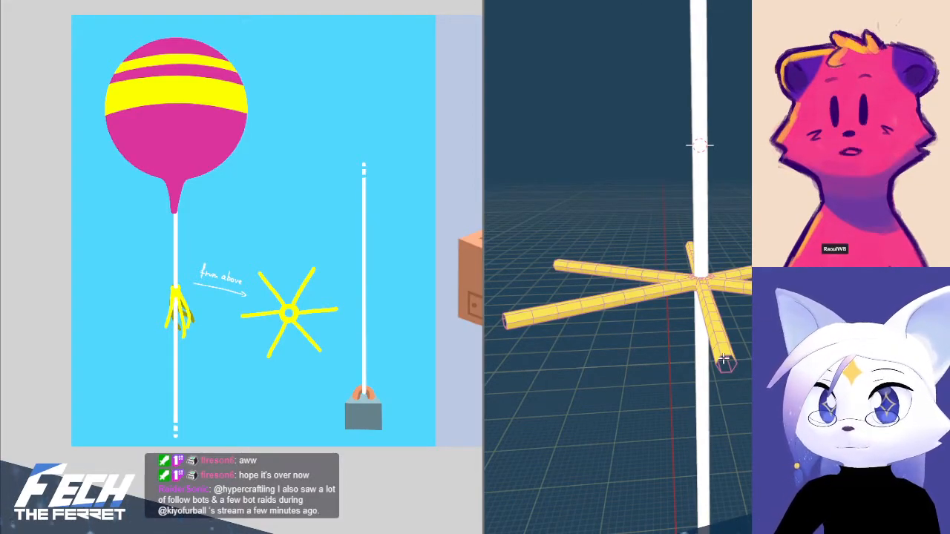
middle_drag(570, 370, 630, 376)
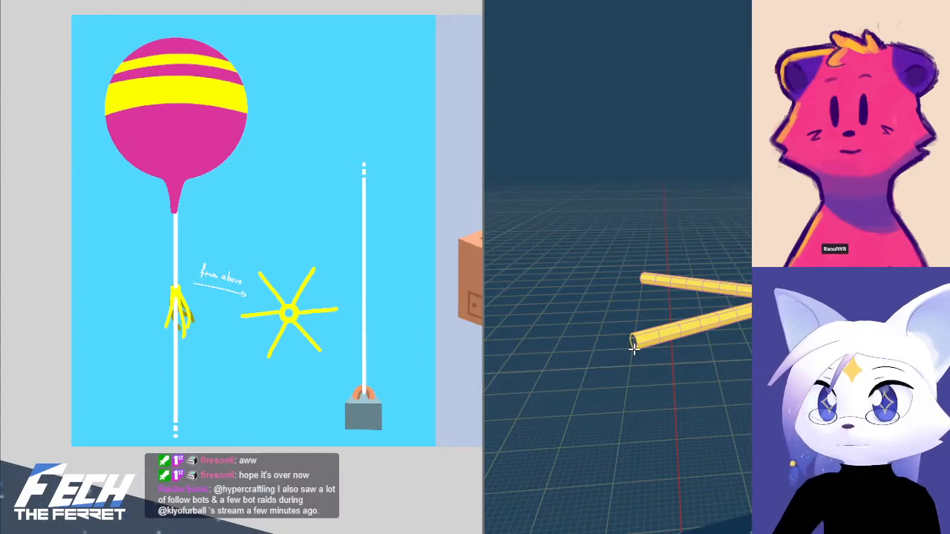
middle_drag(635, 295, 721, 330)
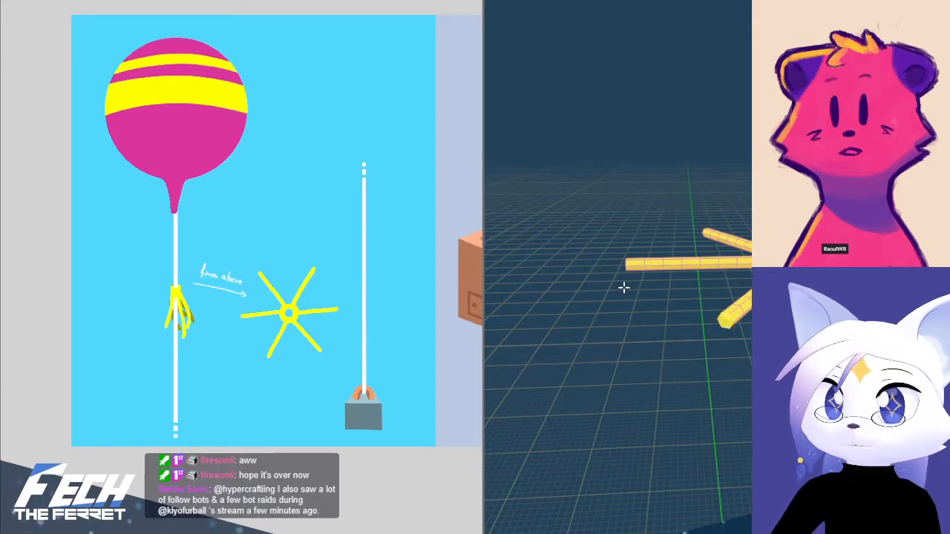
middle_drag(624, 288, 735, 341)
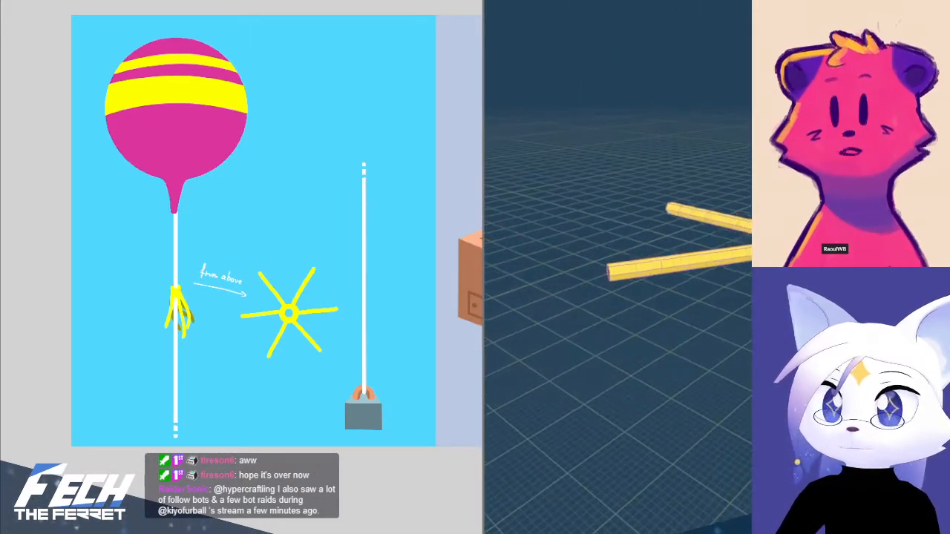
middle_drag(619, 341, 710, 357)
middle_drag(617, 386, 749, 379)
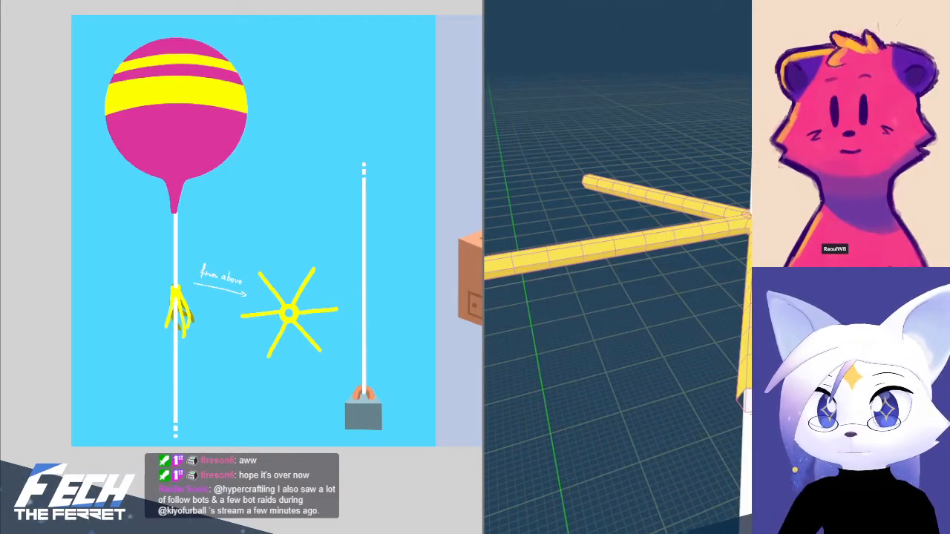
middle_drag(697, 418, 591, 175)
middle_drag(594, 79, 578, 73)
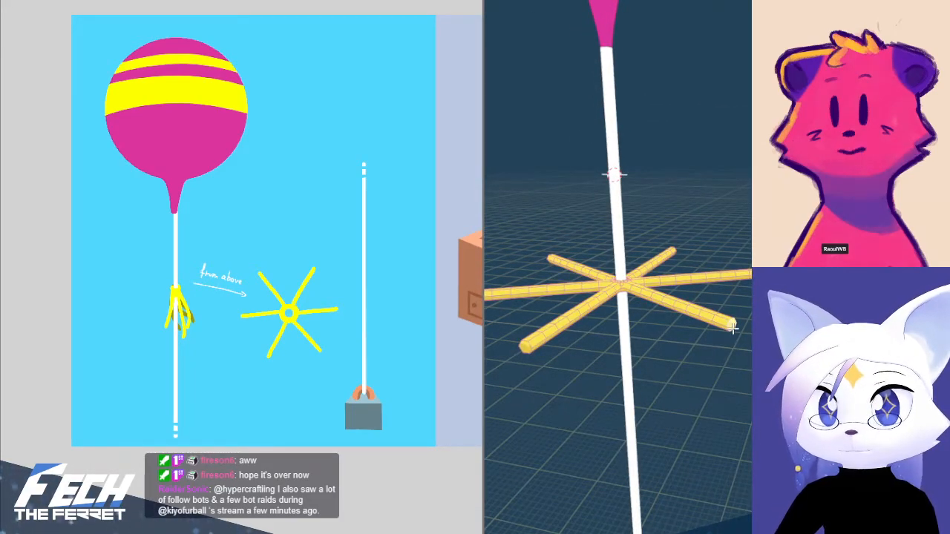
middle_drag(538, 401, 678, 360)
Collapse the UVs of the streamers' end caps to a single point, and select the cap face on one streamer
middle_drag(353, 347, 148, 355)
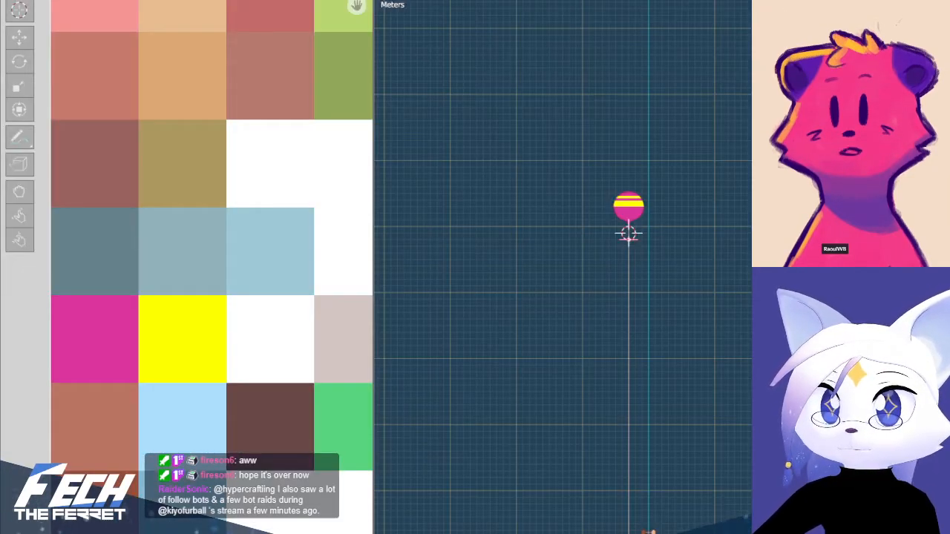
scroll(662, 253, up, 6)
shift+middle_drag(555, 149, 623, 250)
scroll(310, 270, down, 4)
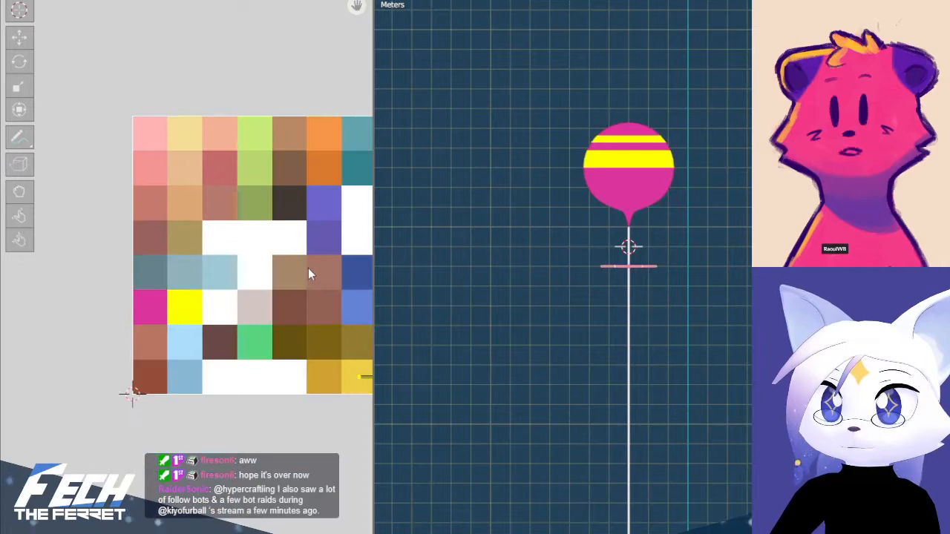
scroll(191, 285, up, 5)
key(s)
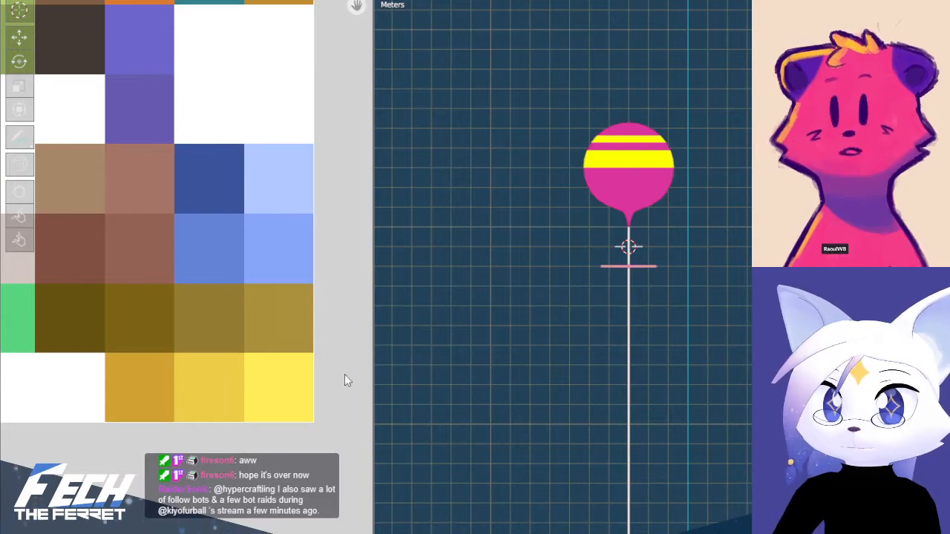
scroll(221, 300, down, 5)
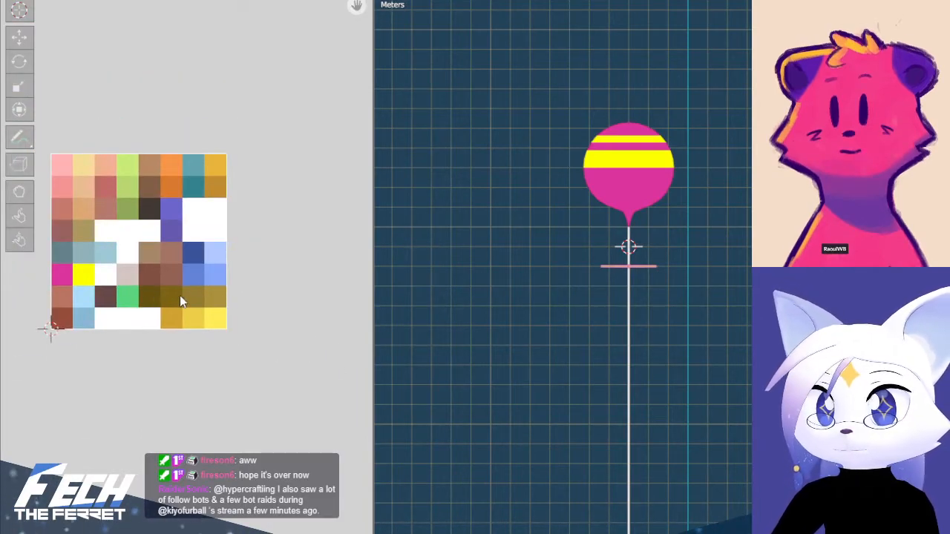
scroll(615, 233, up, 8)
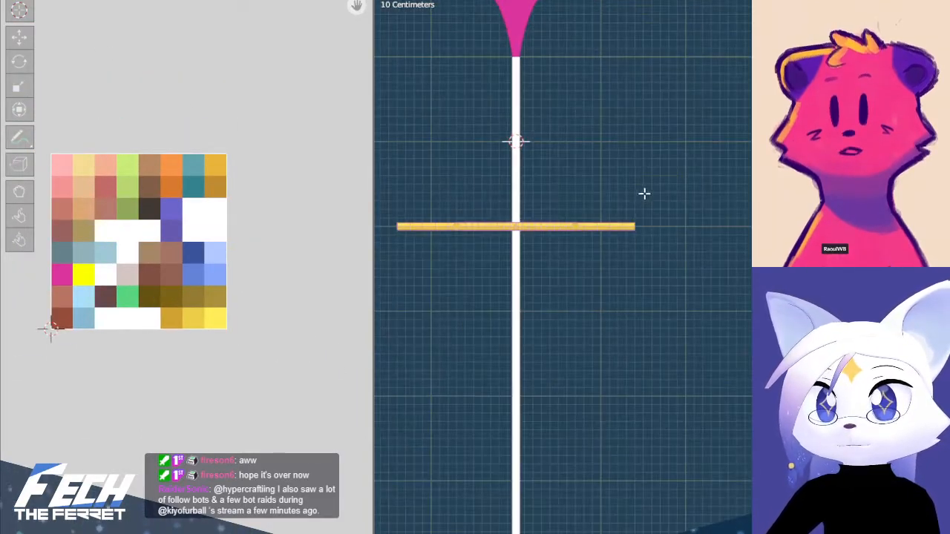
shift+middle_drag(645, 193, 560, 325)
scroll(560, 325, up, 4)
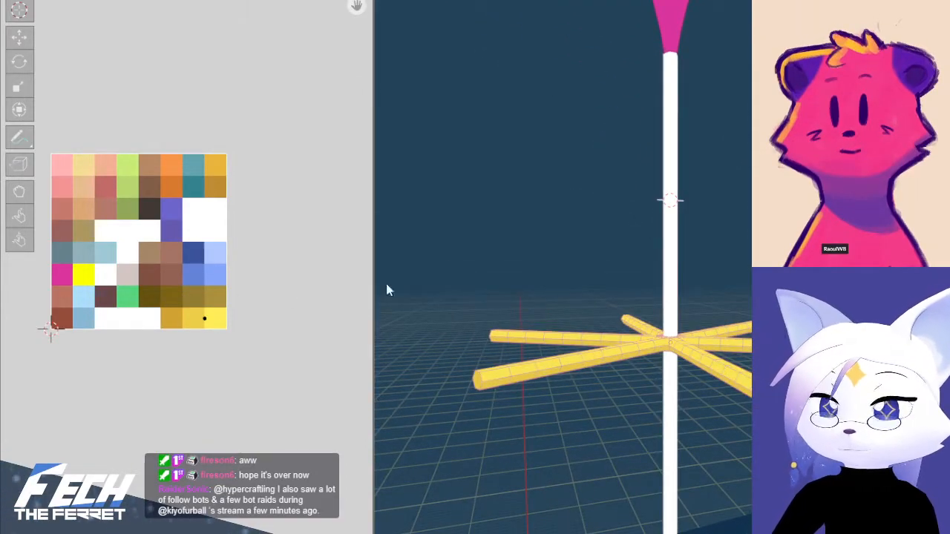
Try to select the streamers' end caps by trait with Faces by Sides
click(571, 0)
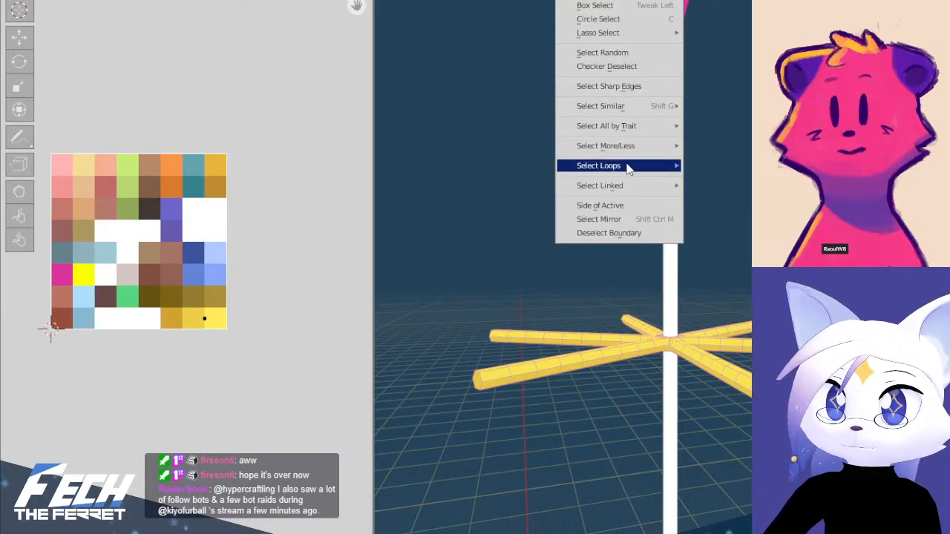
mouse_move(645, 131)
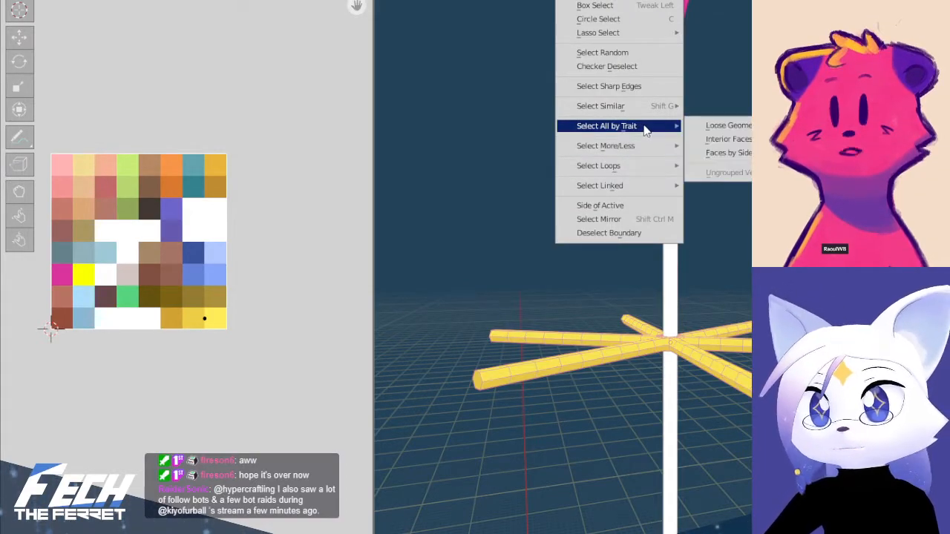
click(738, 154)
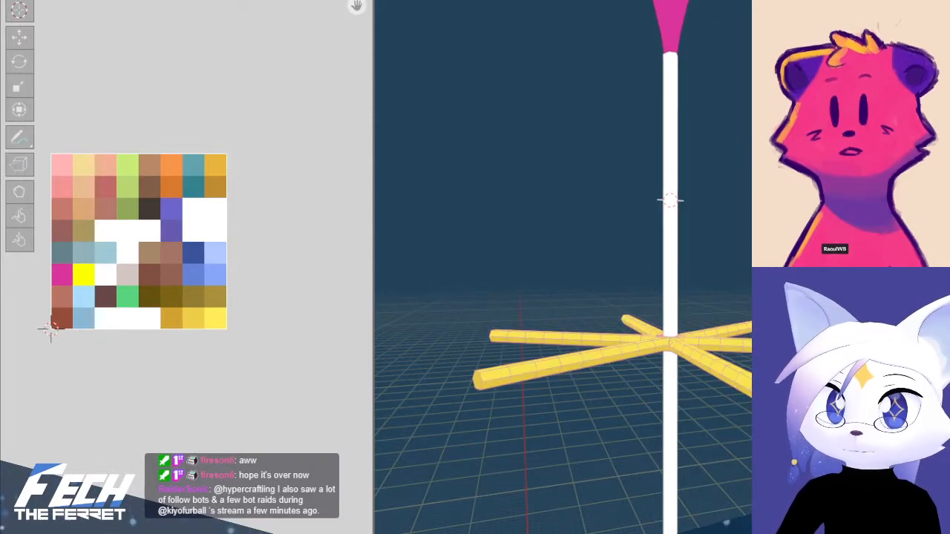
Try to select the faces similar to the streamer's end cap by polygon sides and by area
click(579, 0)
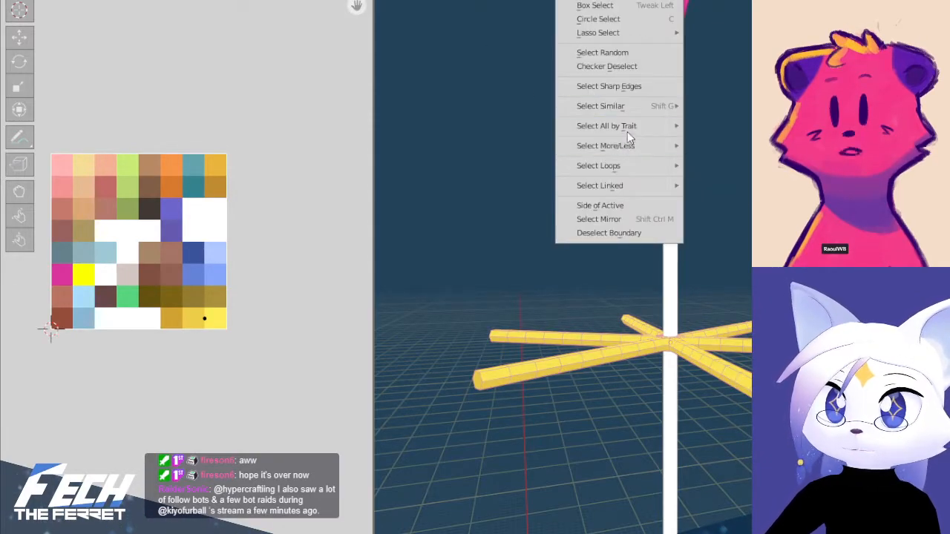
mouse_move(637, 113)
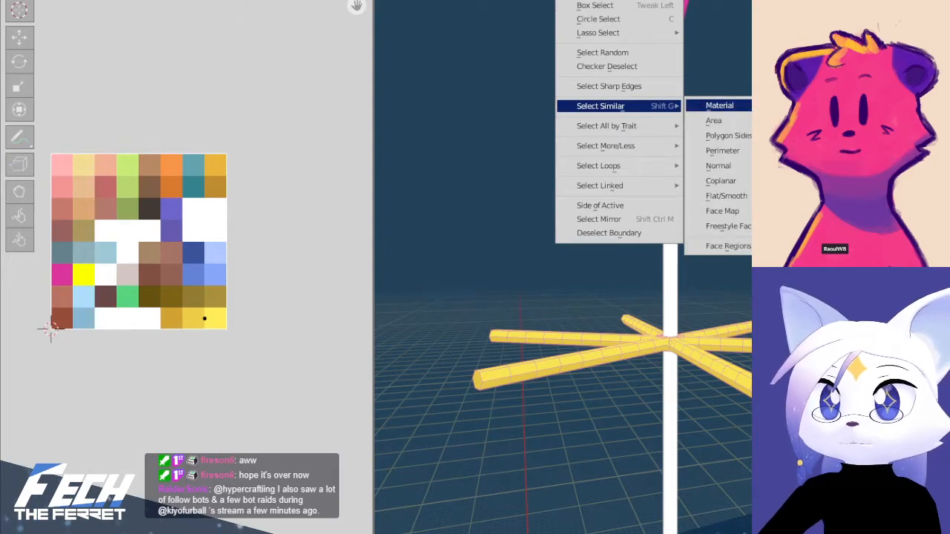
click(727, 136)
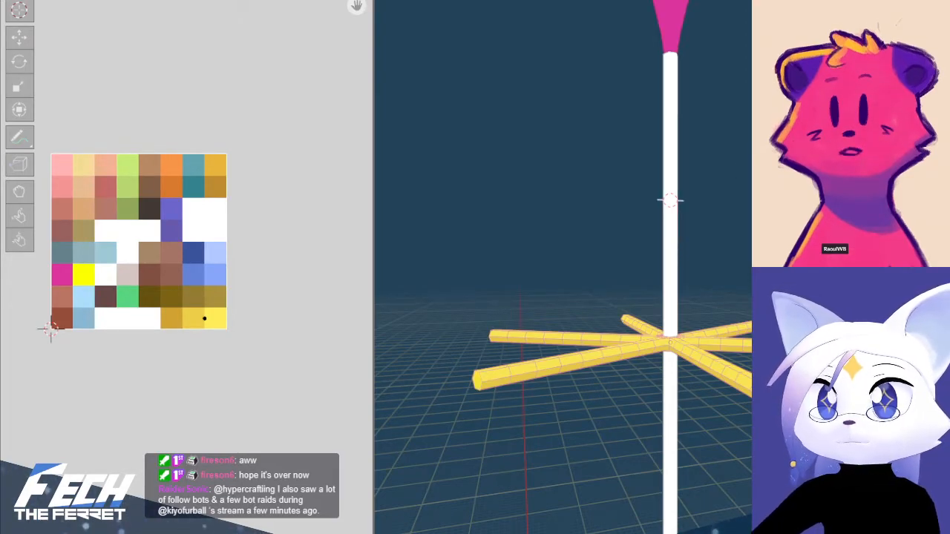
click(590, 0)
mouse_move(631, 114)
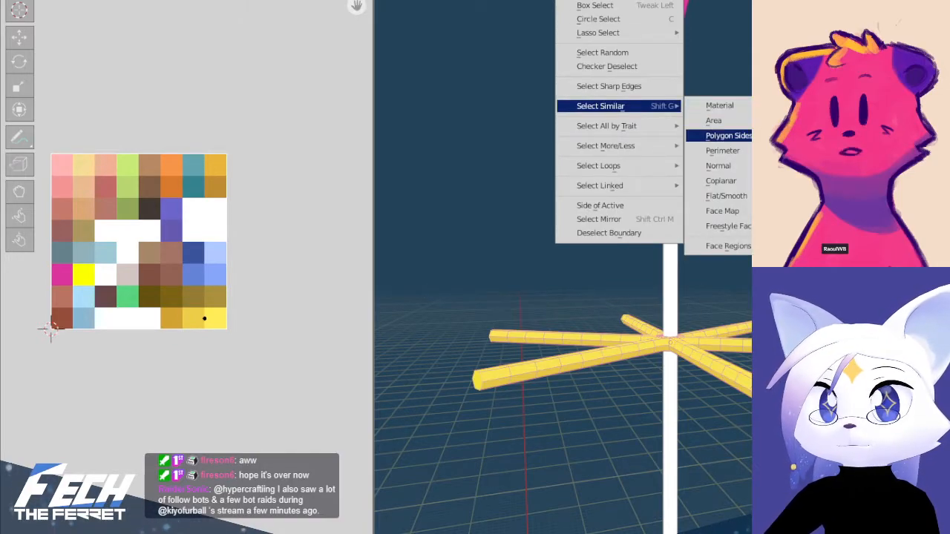
click(714, 120)
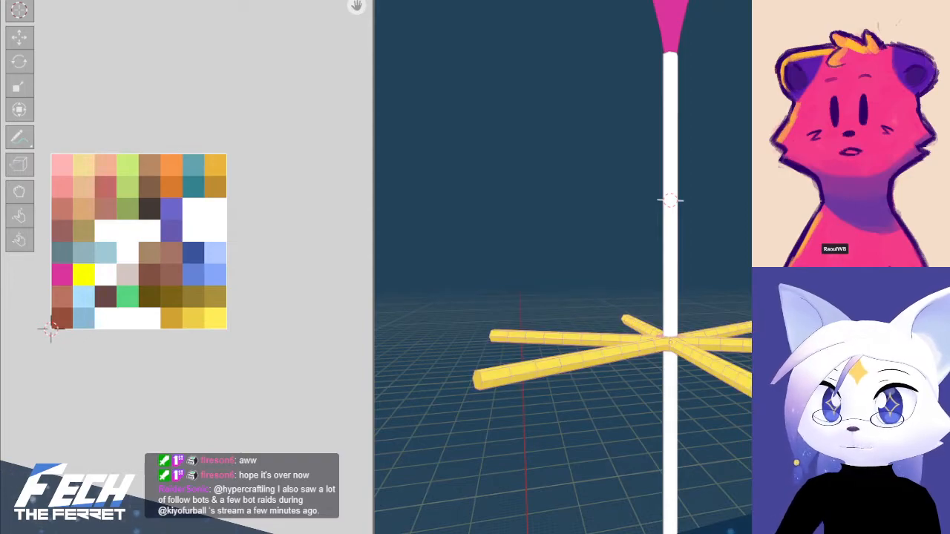
Select the end caps of all streamers by similarity in Polygon Sides
click(542, 0)
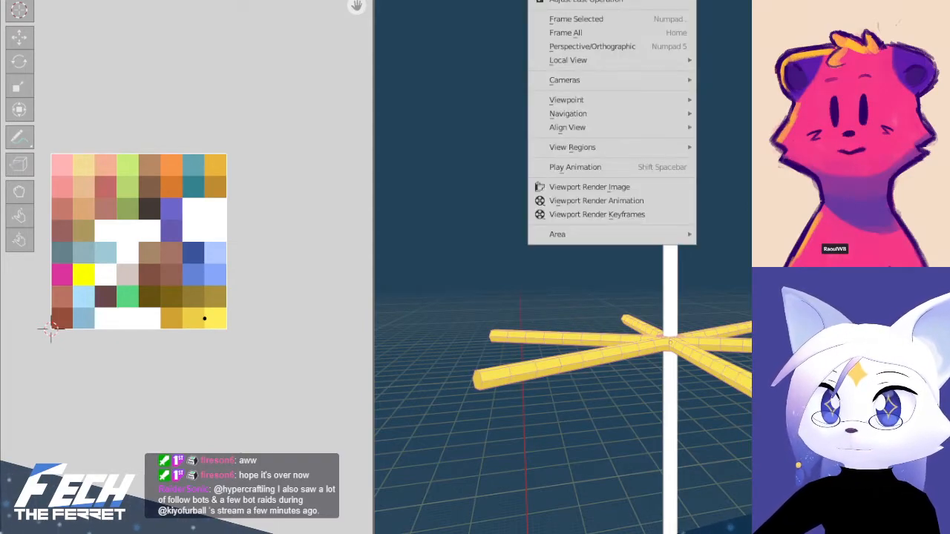
mouse_move(572, 1)
mouse_move(648, 106)
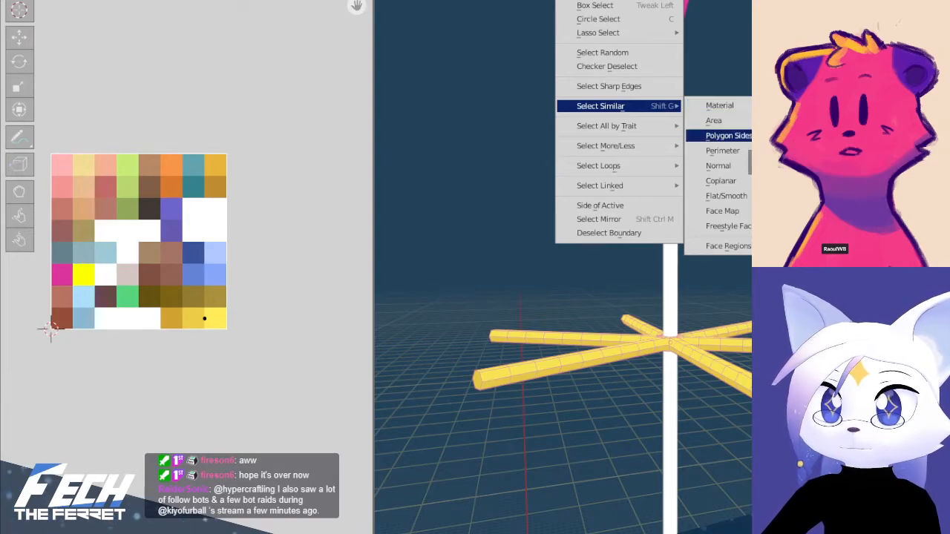
click(730, 136)
middle_drag(546, 359, 613, 331)
scroll(220, 320, up, 5)
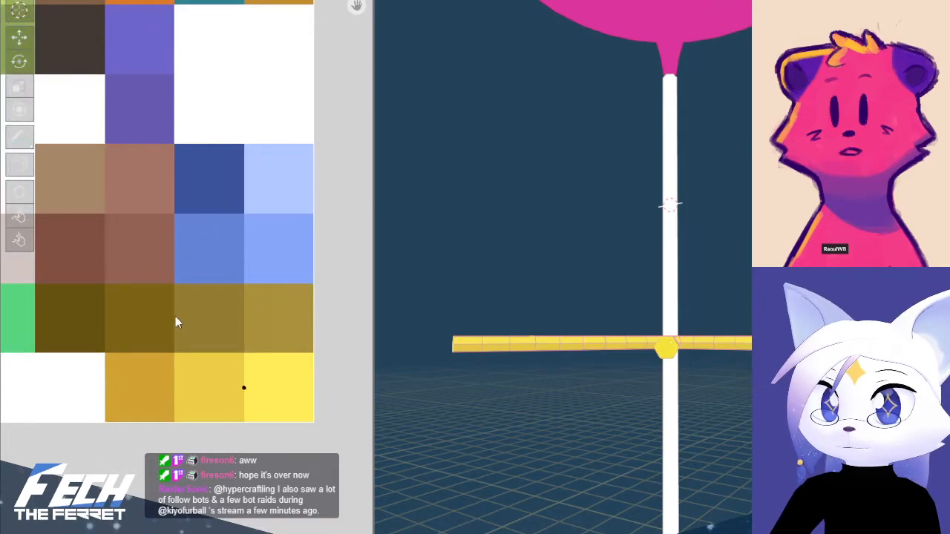
Place the selected end caps' UVs on the dark gold palette cell and leave mesh editing
drag(221, 339, 334, 417)
key(g)
click(227, 415)
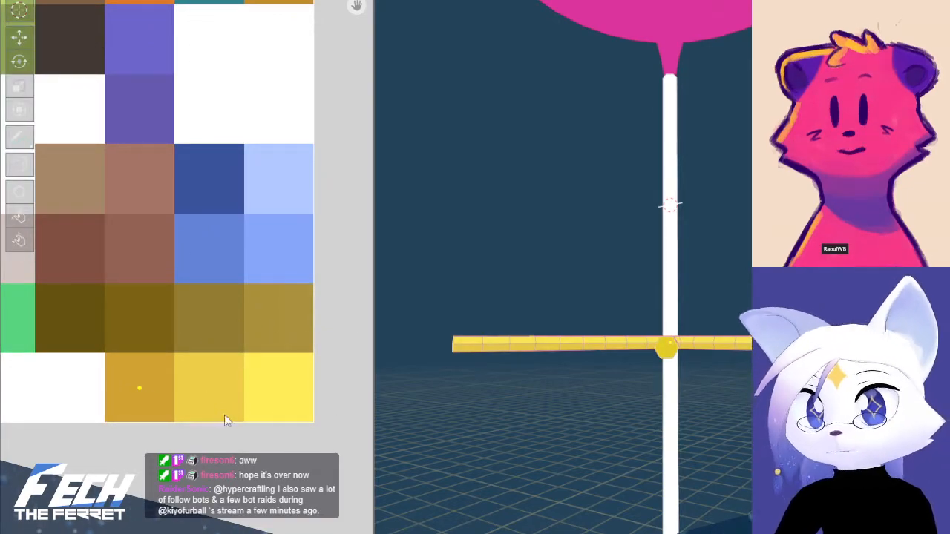
key(alt+a)
key(Tab)
middle_drag(659, 359, 703, 411)
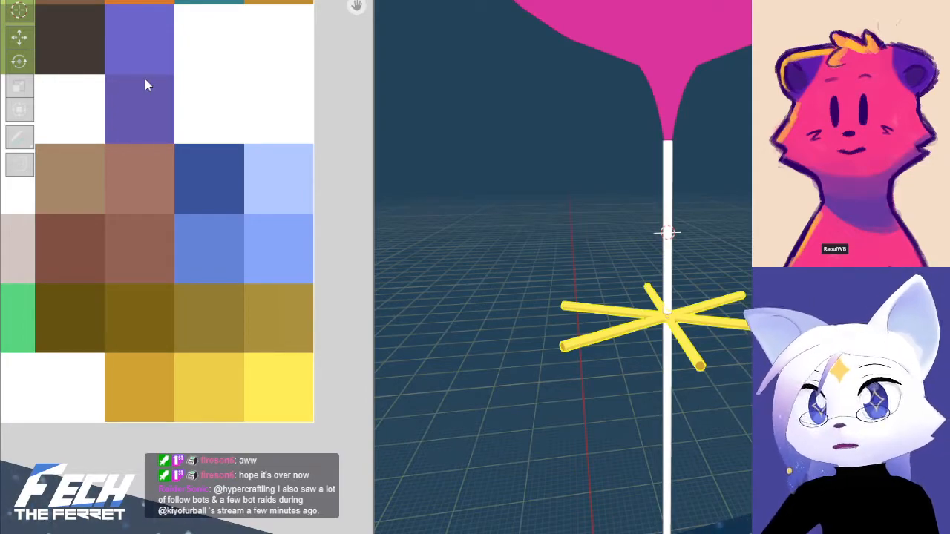
In front view, lower the bottom vertex ring of the balloon's neck slightly over the string's upper end
key(ctrl+Page_Up)
shift+middle_drag(732, 288, 714, 321)
click(683, 216)
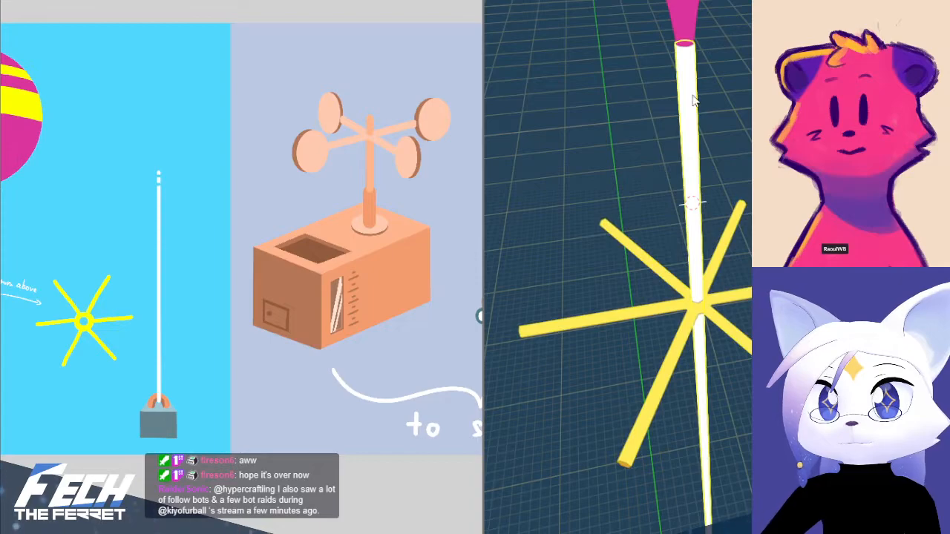
shift+middle_drag(693, 98, 685, 202)
click(654, 80)
key(KP_1)
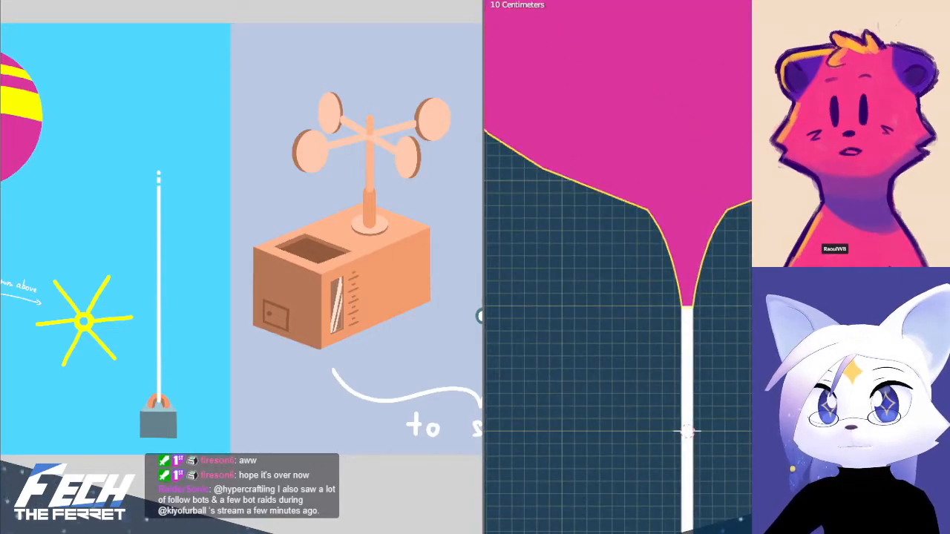
scroll(635, 351, up, 7)
click(714, 349)
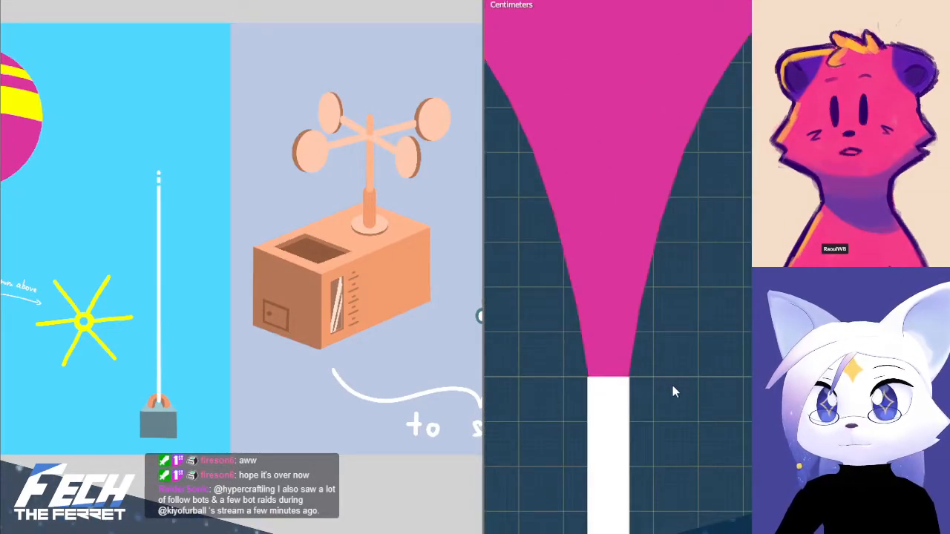
click(632, 326)
key(Tab)
shift+middle_drag(708, 368, 779, 330)
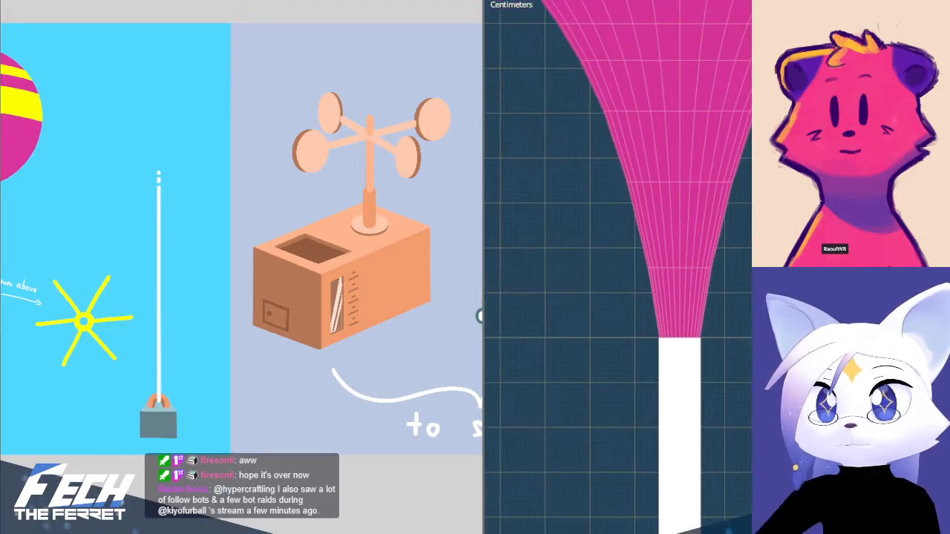
key(1)
key(alt+z)
drag(616, 339, 729, 361)
Try to scale the bottom ring of the balloon's neck to the string's width
scroll(732, 361, up, 4)
key(s)
click(751, 364)
key(ctrl+z)
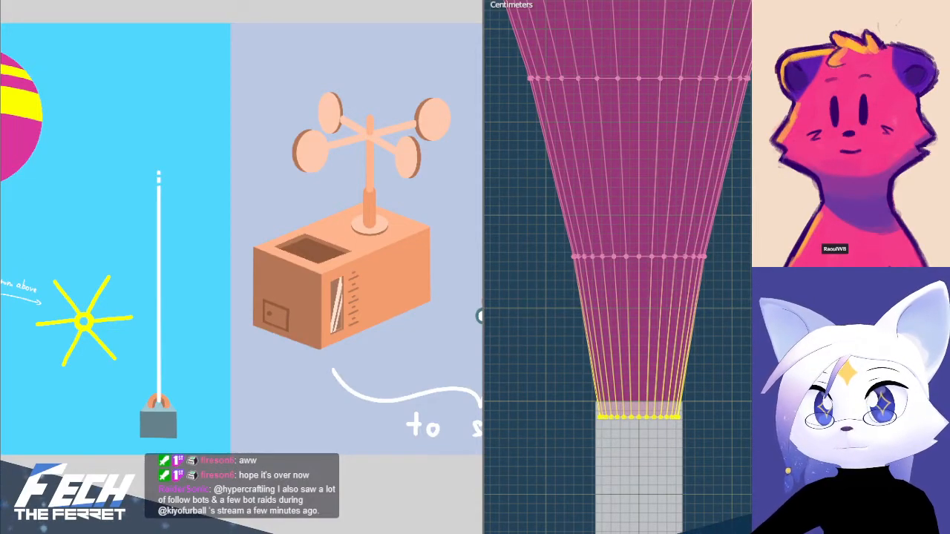
key(s)
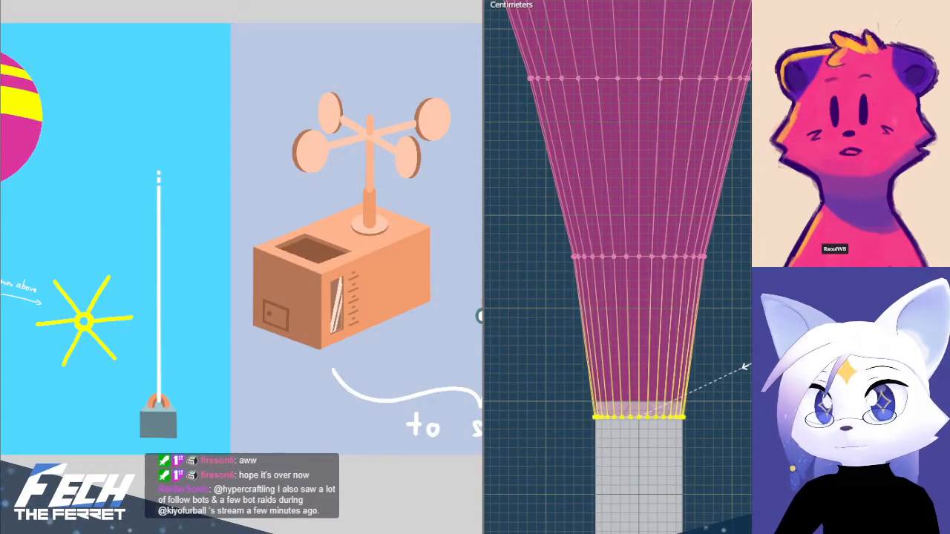
click(748, 362)
key(Tab)
key(alt+z)
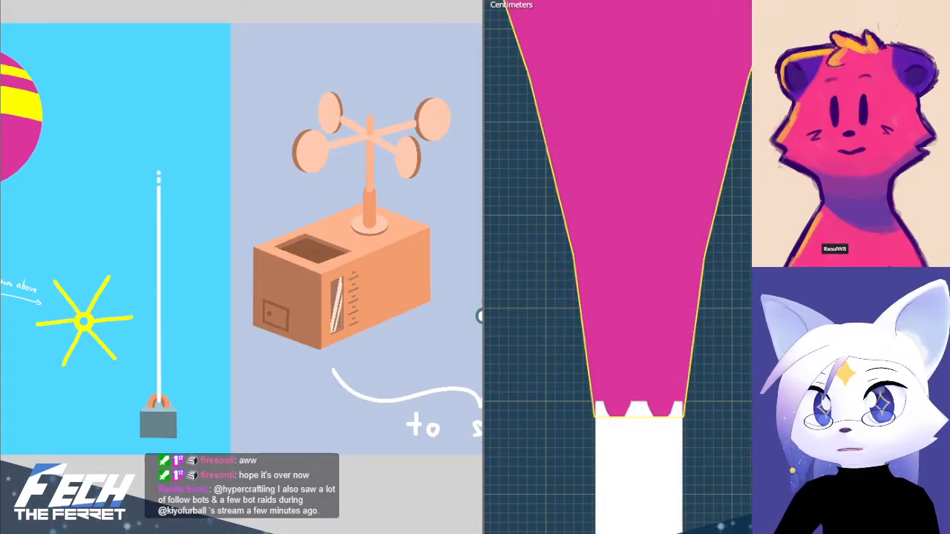
key(alt+z)
key(Tab)
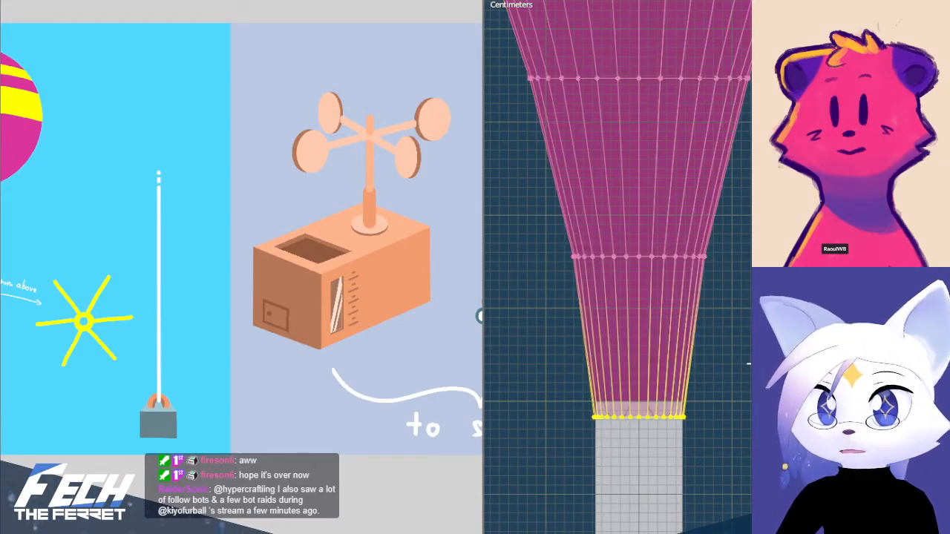
key(Tab)
key(Tab)
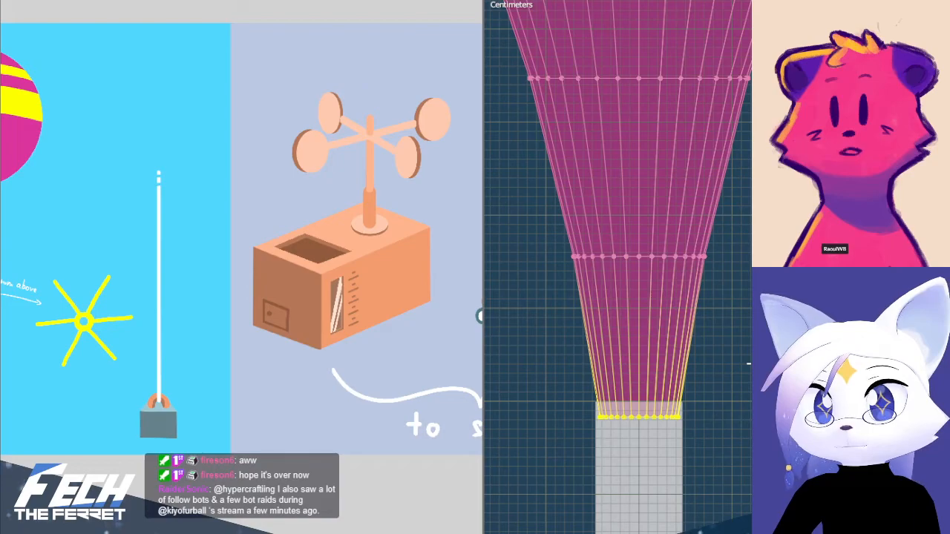
Fine-tune the scale of the neck's bottom ring where it overlaps the string, and leave mesh editing
key(s)
click(748, 362)
key(Tab)
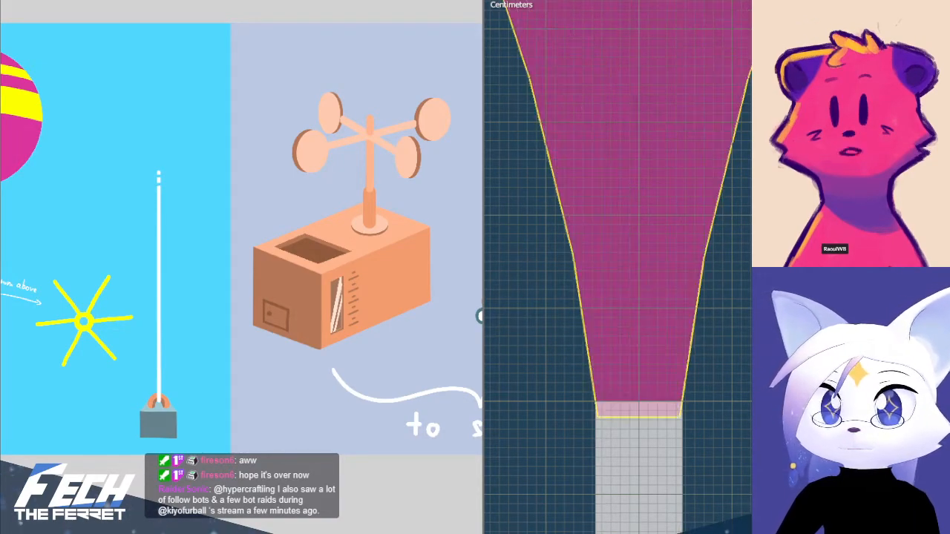
scroll(740, 371, up, 5)
scroll(735, 364, down, 6)
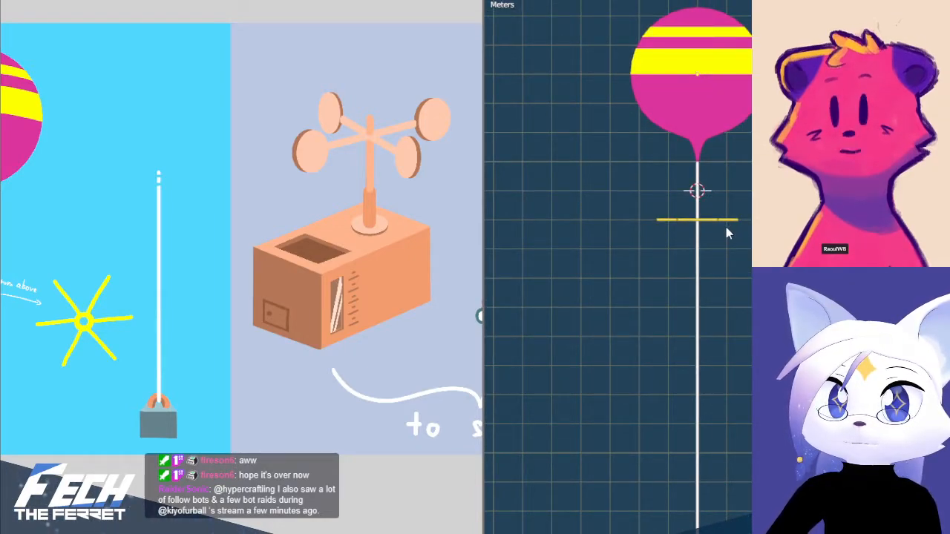
Move the streamers a little further down the string along the vertical axis, following the reference drawing
click(696, 145)
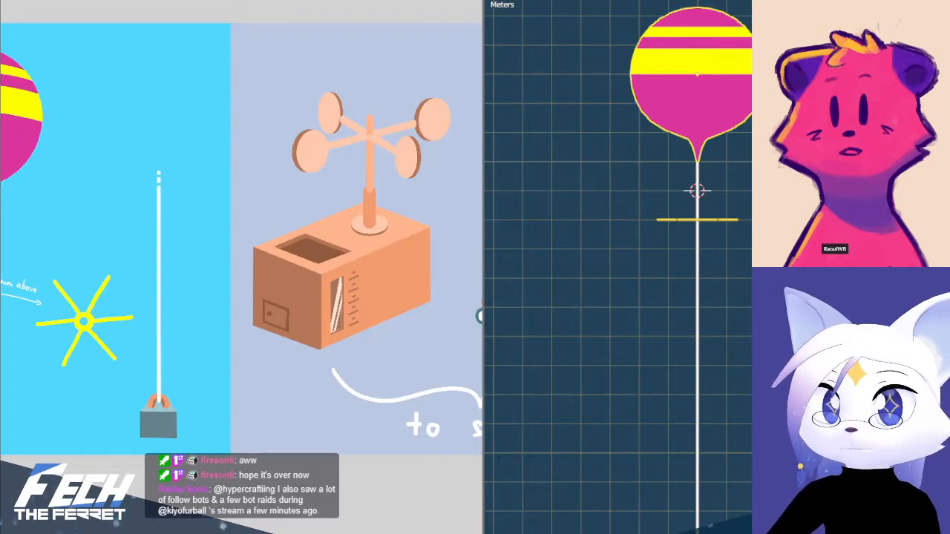
shift+middle_drag(700, 212, 684, 273)
click(680, 271)
scroll(685, 273, up, 1)
scroll(686, 279, up, 1)
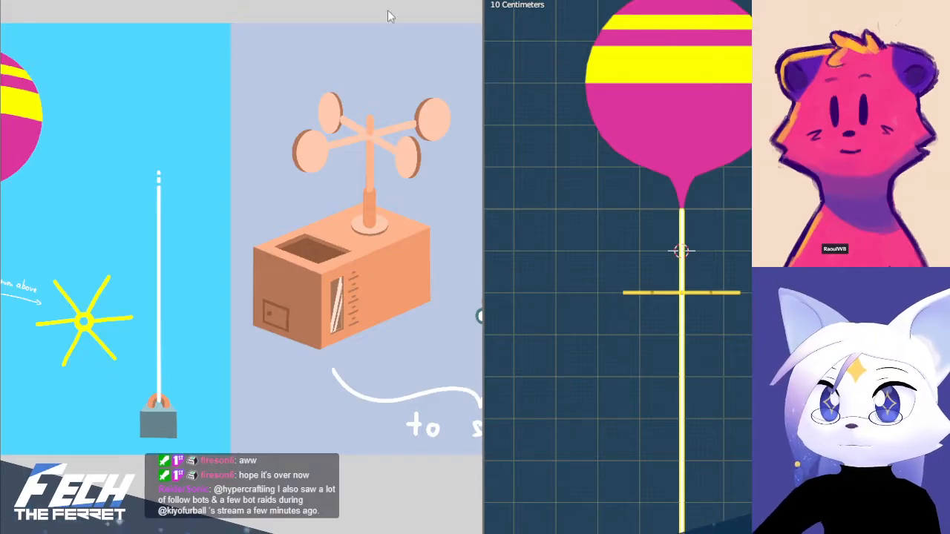
scroll(342, 178, down, 4)
scroll(335, 181, up, 1)
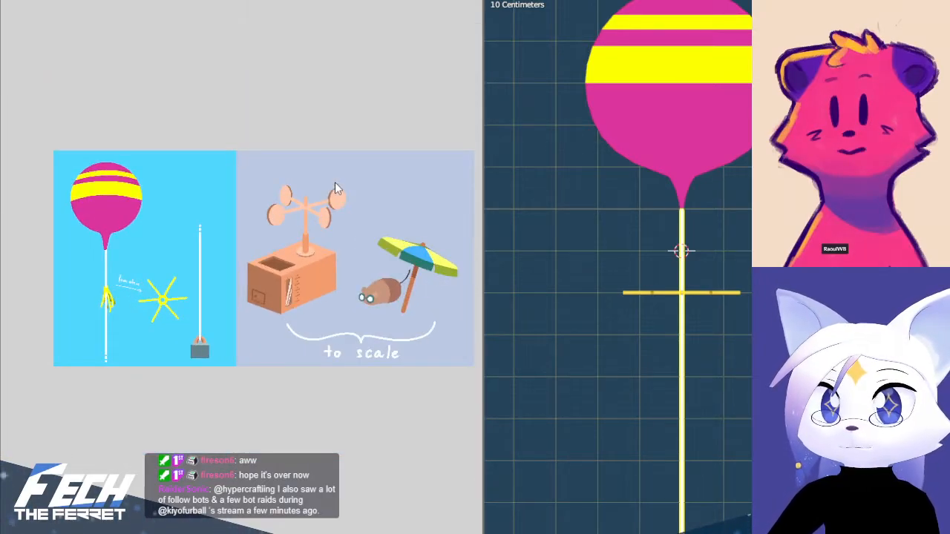
click(710, 293)
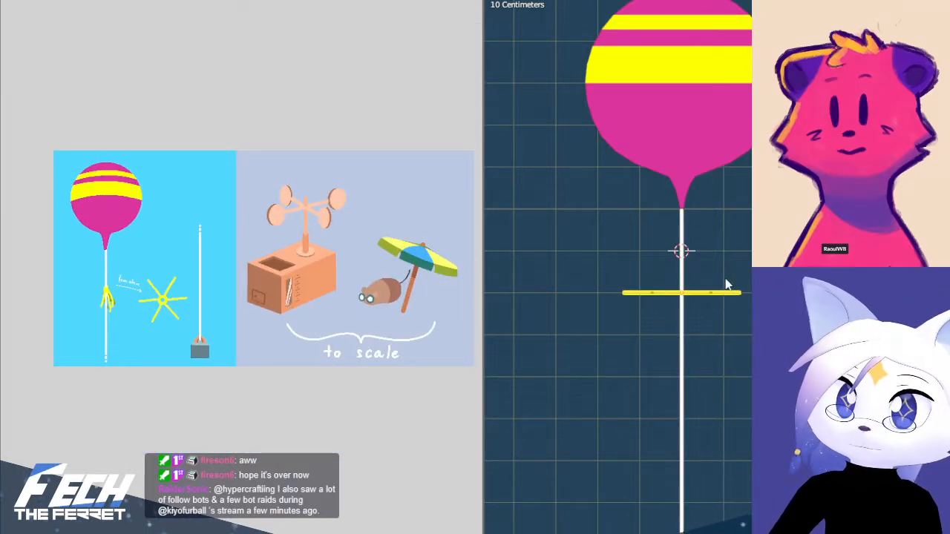
key(g)
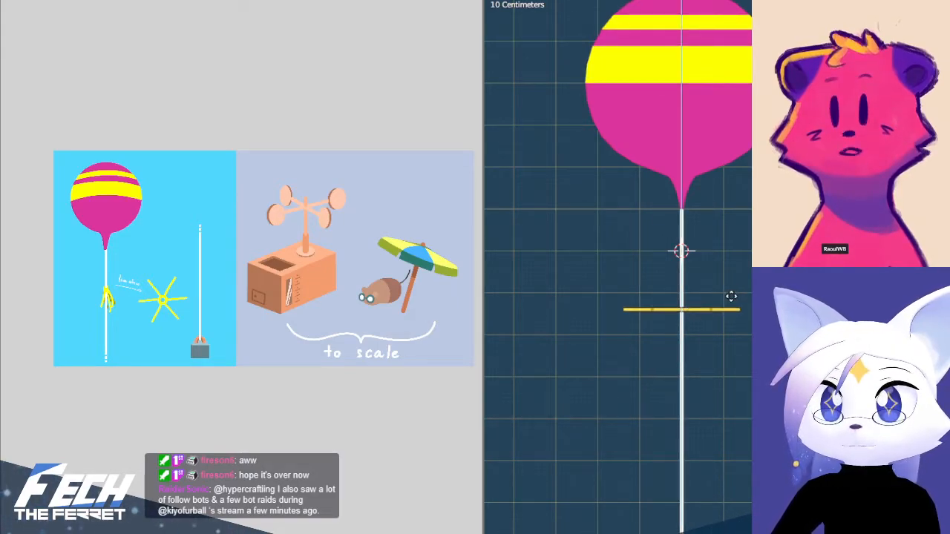
click(732, 302)
Open the string for see-through mesh editing and add one centred loop cut around it
click(747, 223)
shift+middle_drag(746, 223, 752, 228)
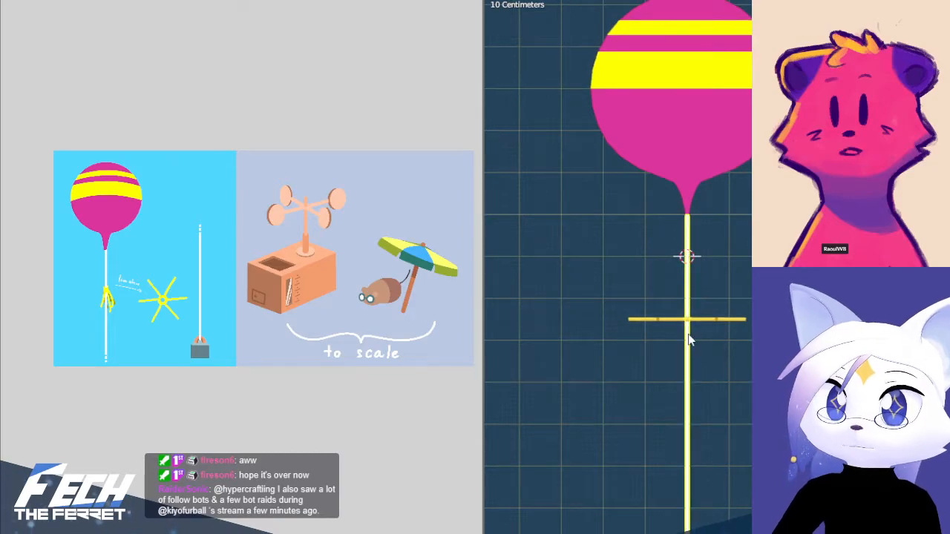
scroll(684, 255, up, 10)
key(alt+z)
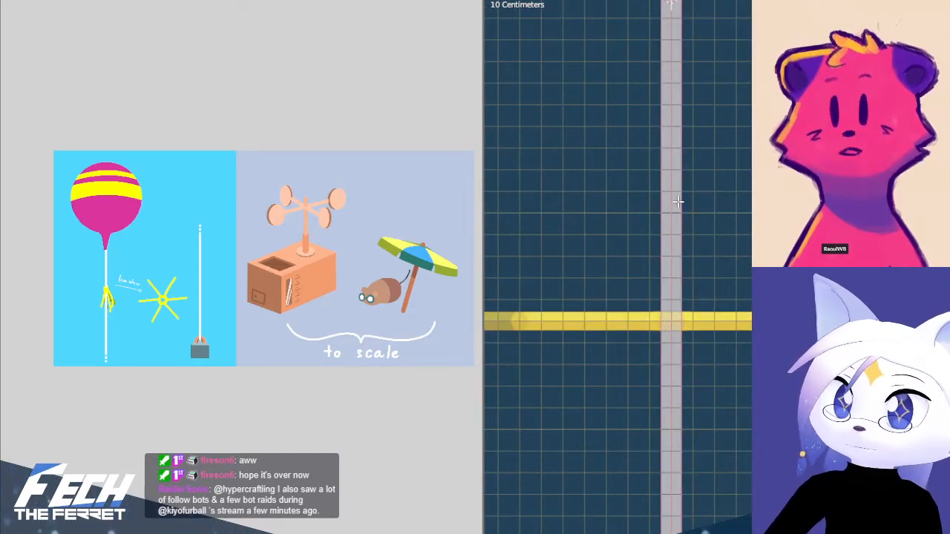
click(668, 312)
key(g)
key(z)
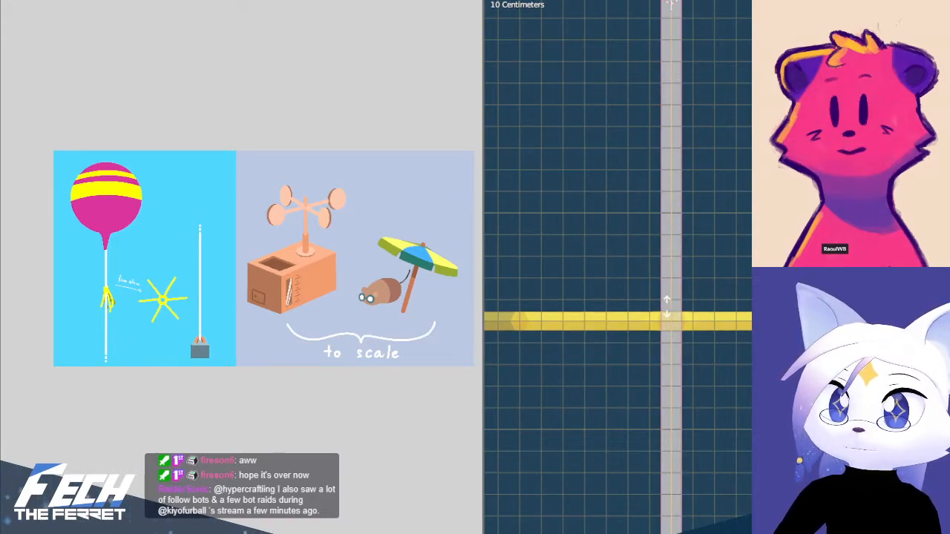
click(667, 306)
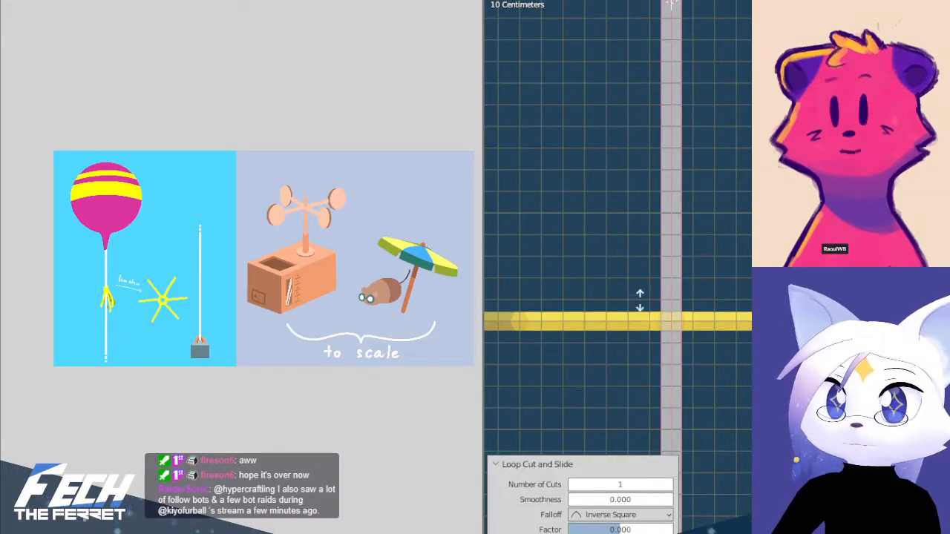
right_click(677, 104)
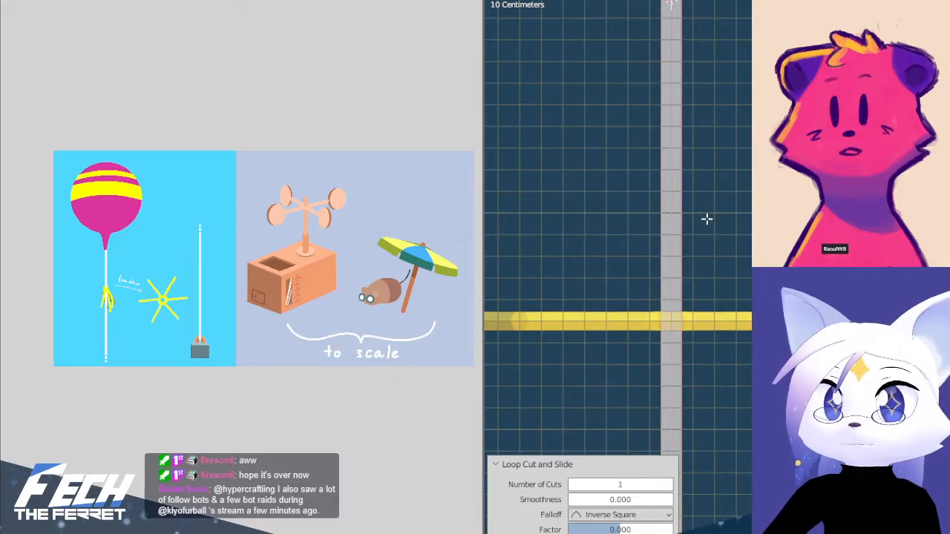
scroll(688, 263, down, 4)
scroll(709, 270, up, 2)
scroll(714, 297, up, 2)
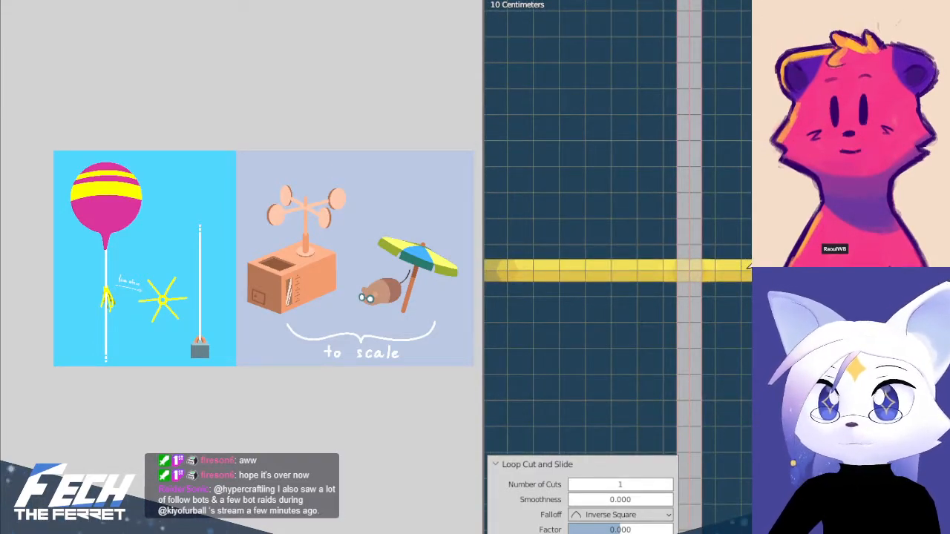
Try a horizontal knife cut across the string at the height of the streamers
click(747, 267)
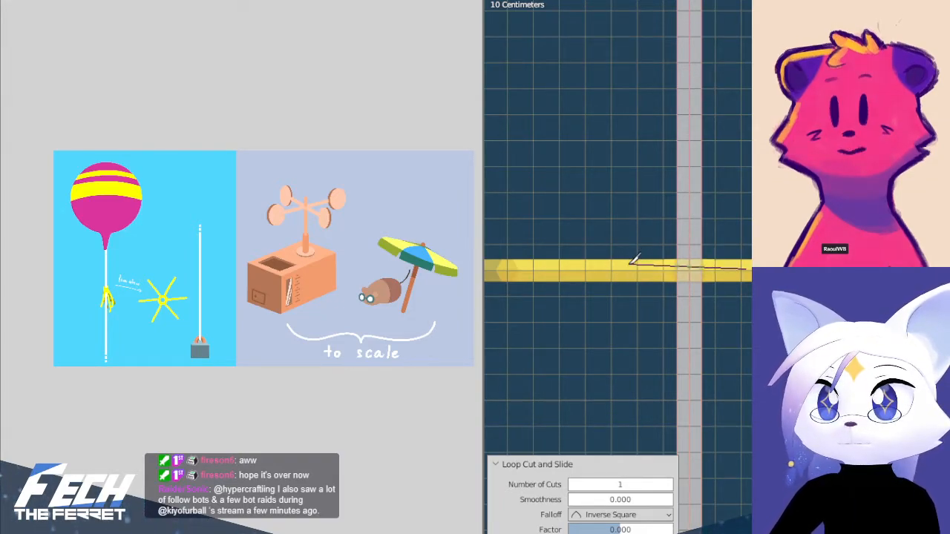
key(x)
click(639, 267)
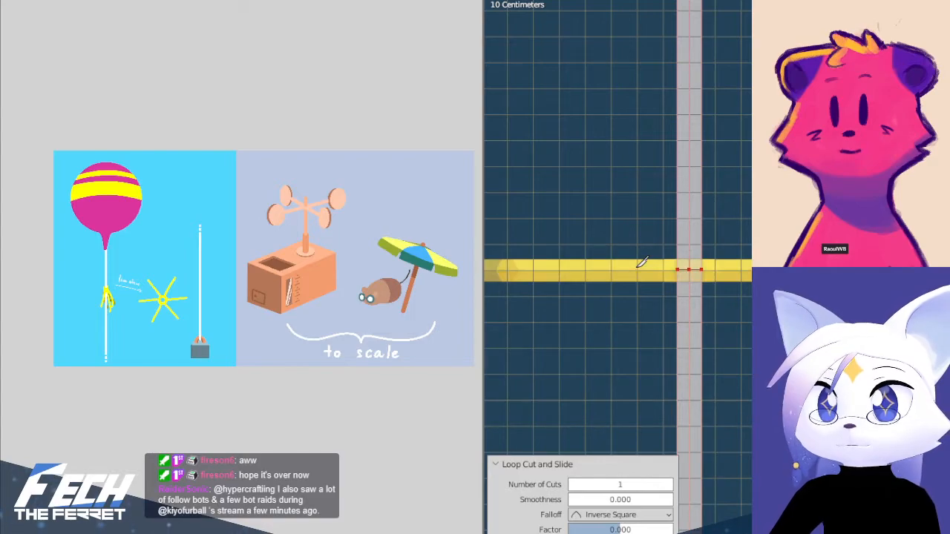
key(Return)
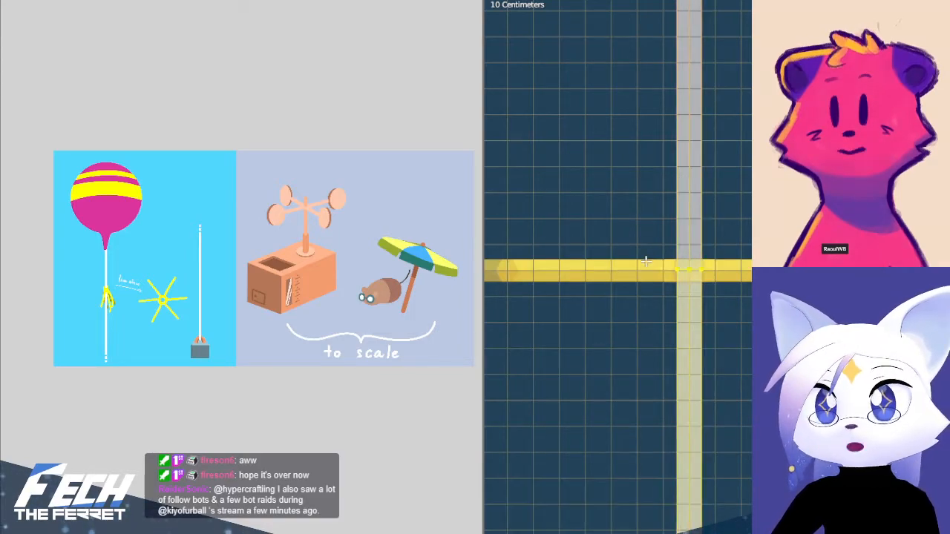
scroll(653, 267, up, 2)
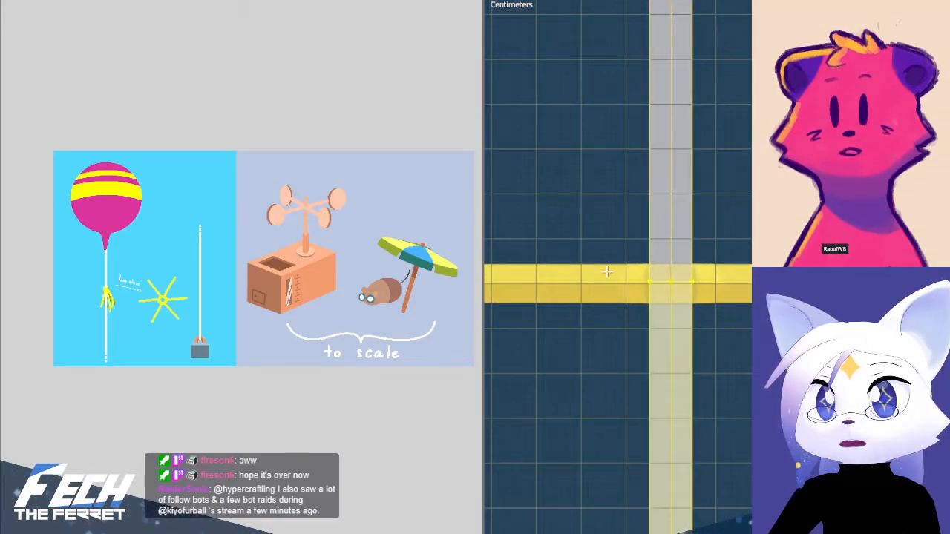
shift+middle_drag(608, 273, 613, 275)
click(631, 249)
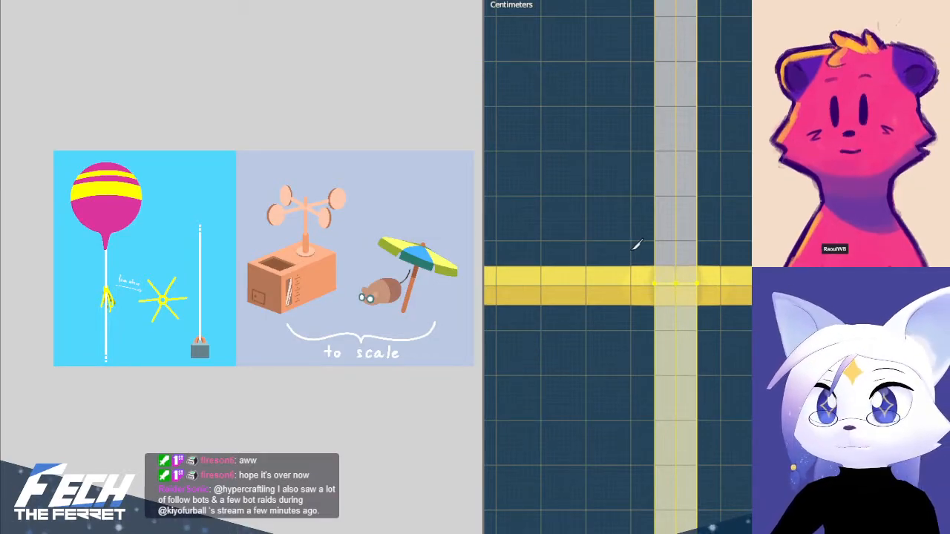
key(Escape)
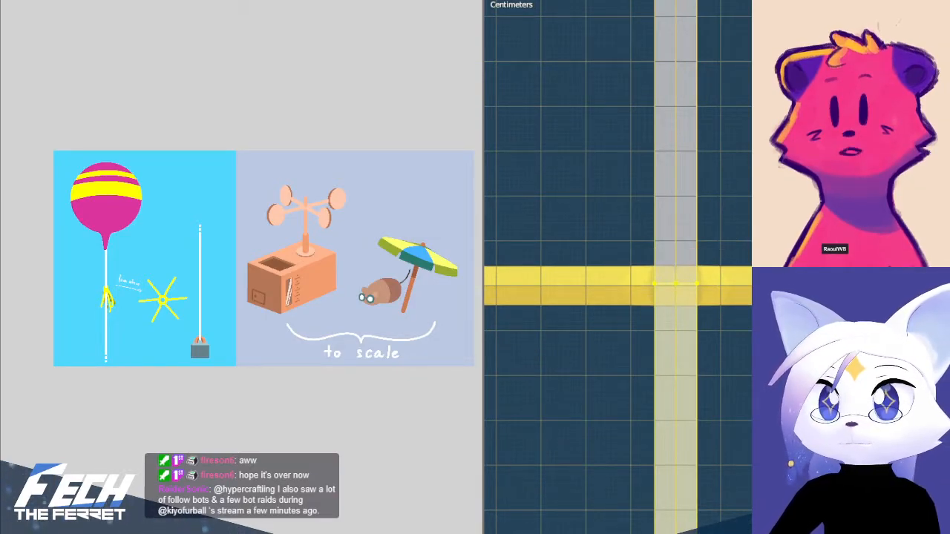
key(ctrl+z)
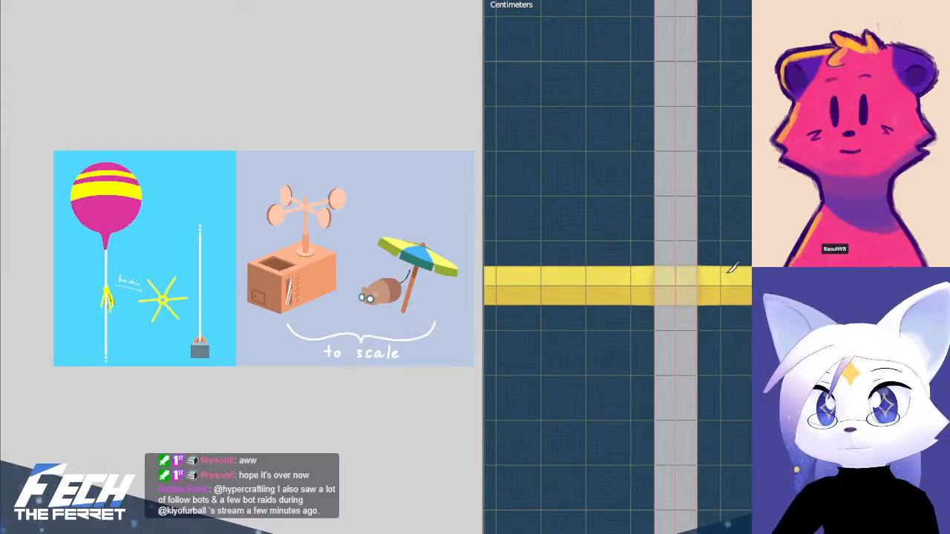
click(634, 268)
key(z)
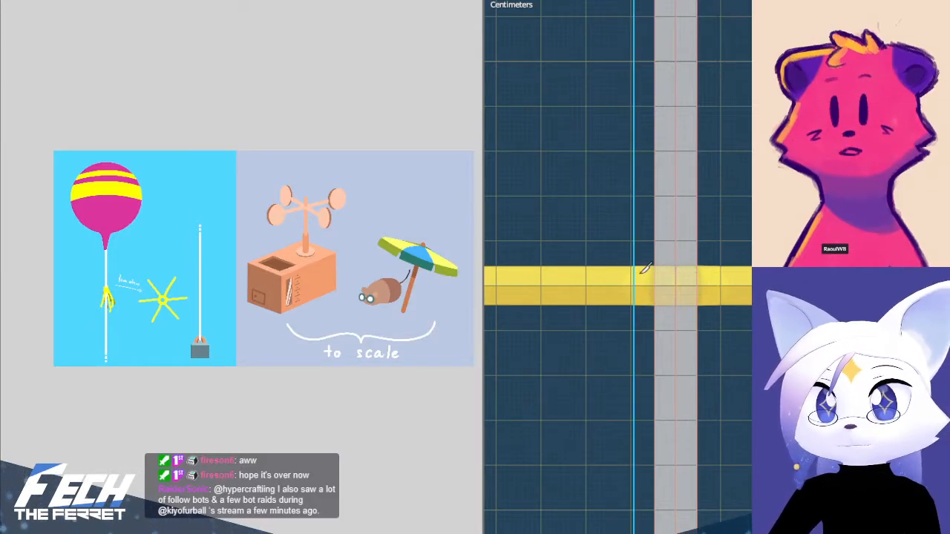
key(Escape)
Knife a horizontal cut straight across the string just below the streamers' upper edge
click(639, 277)
key(x)
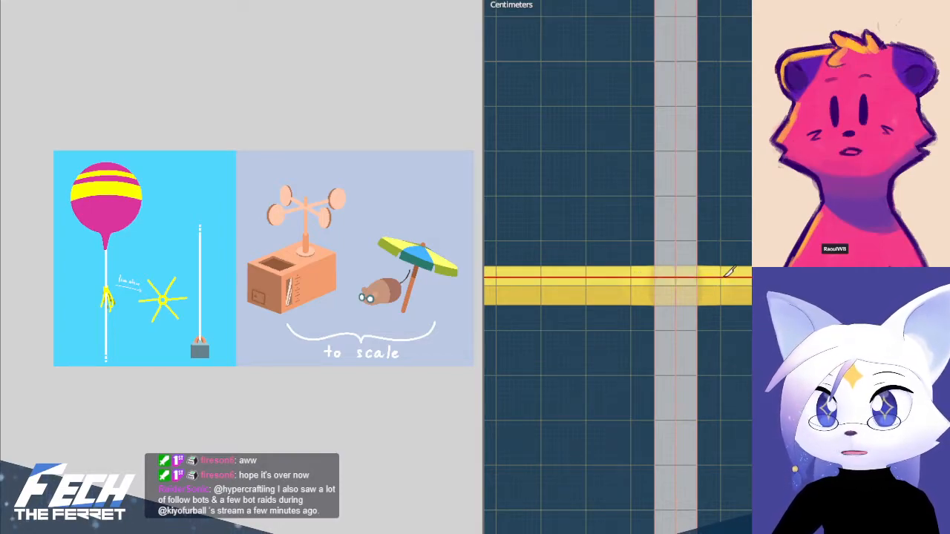
click(728, 278)
key(Return)
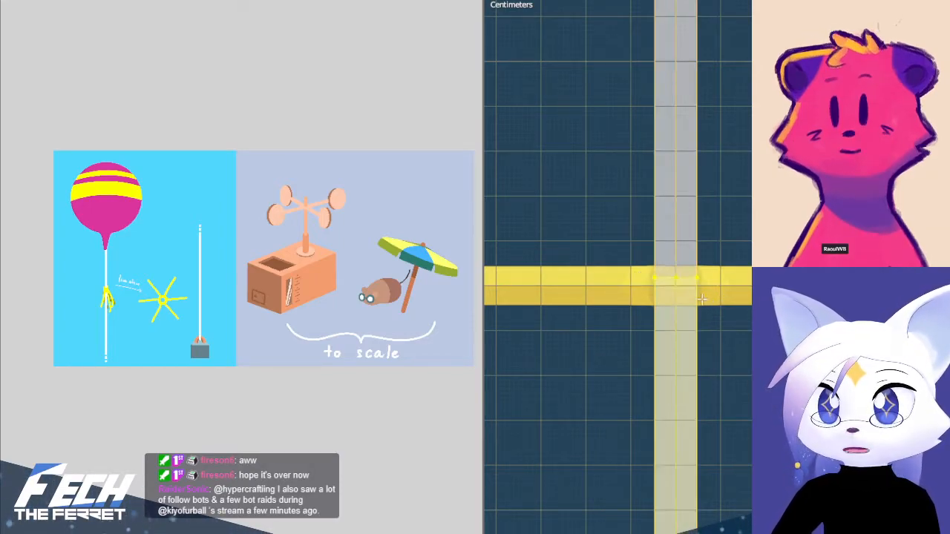
Knife a second horizontal cut across the string just above the streamers' lower edge, and clear the mesh selection
key(k)
click(706, 293)
key(x)
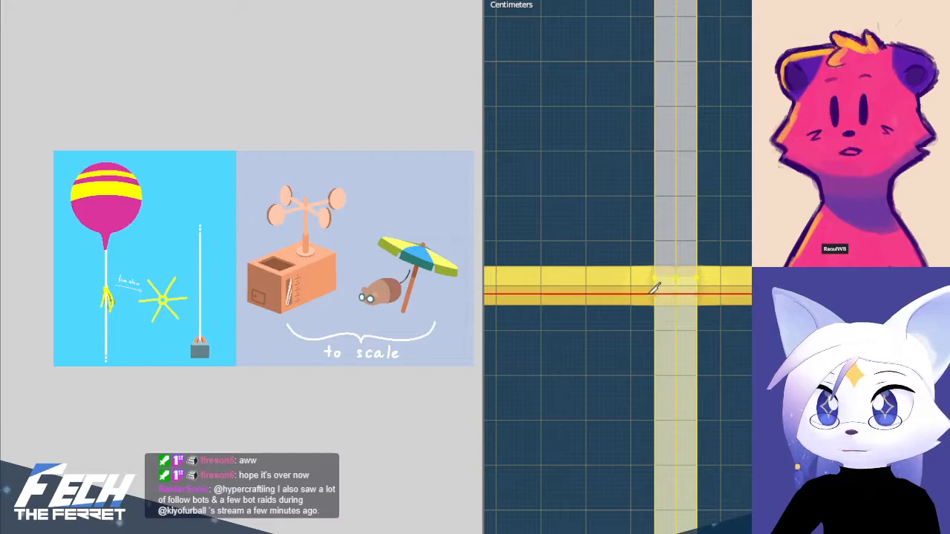
click(642, 294)
key(Return)
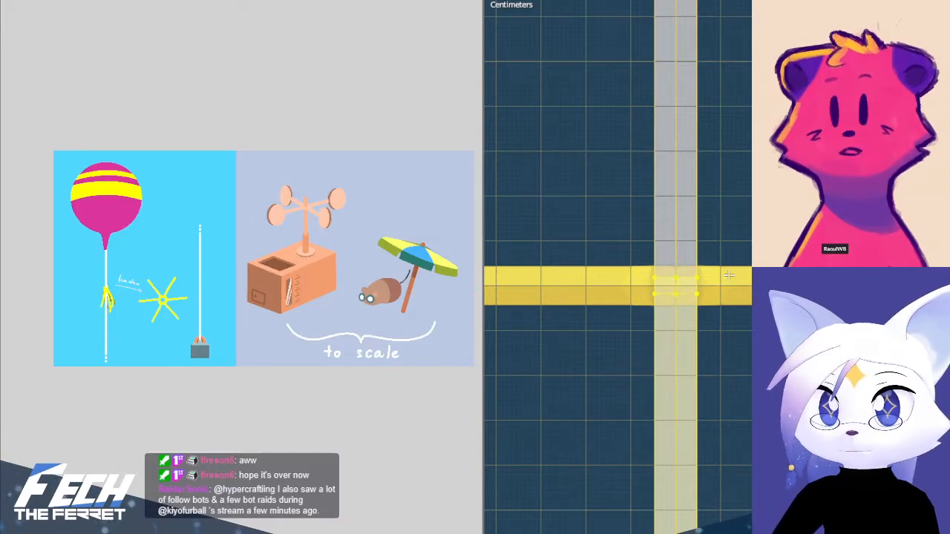
key(alt+a)
Leave the string's mesh editing and snap the 3D cursor to the string's origin near its lower end
scroll(729, 276, down, 5)
shift+middle_drag(729, 276, 751, 327)
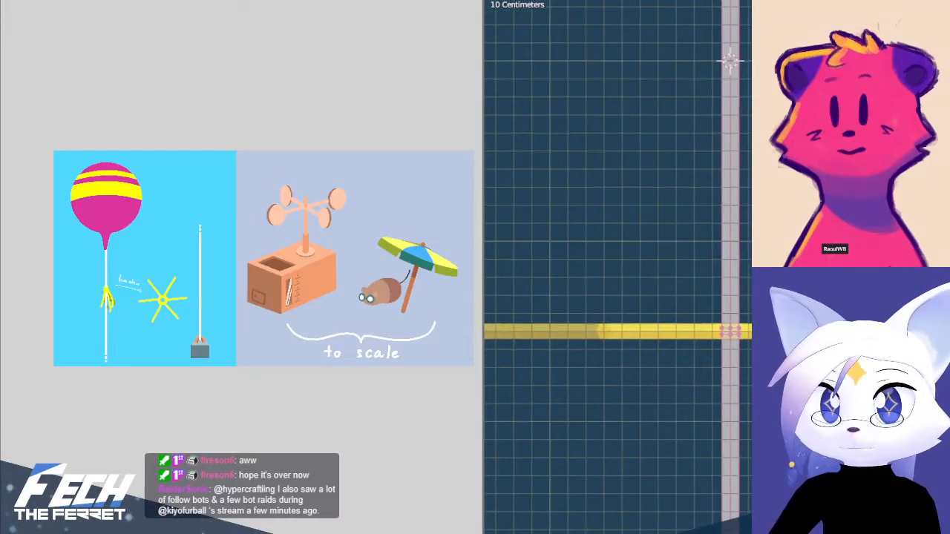
shift+middle_drag(815, 134, 757, 231)
scroll(757, 231, down, 3)
key(Tab)
scroll(750, 232, down, 2)
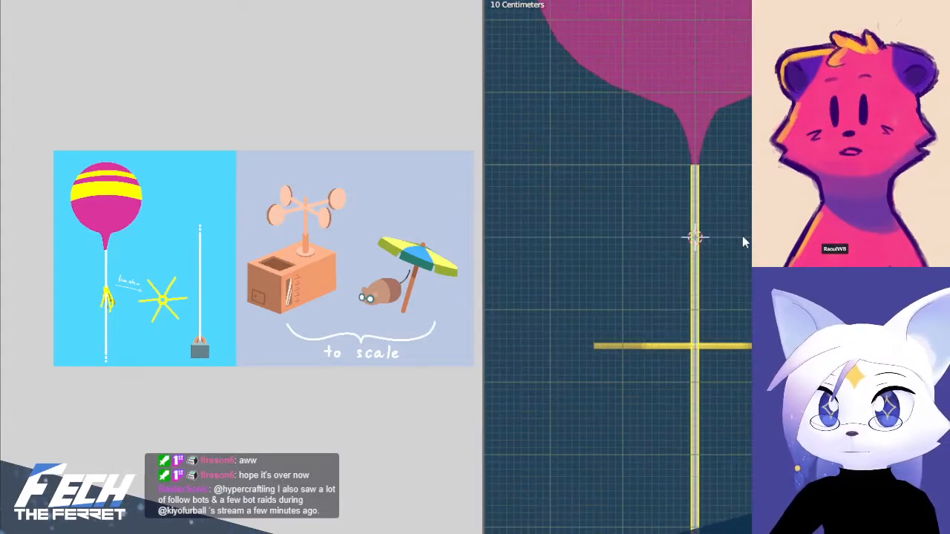
shift+middle_drag(708, 178, 707, 220)
scroll(709, 226, down, 6)
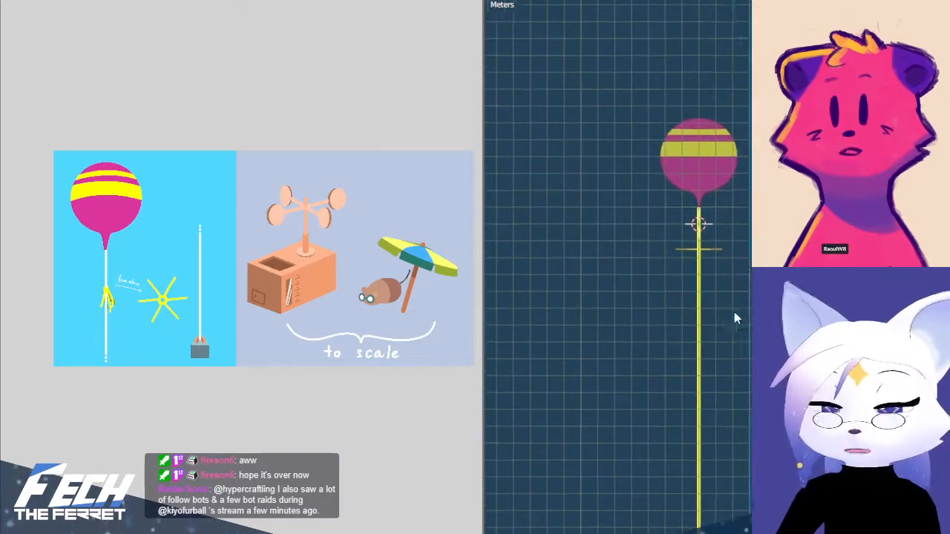
shift+middle_drag(734, 318, 731, 223)
key(shift+s)
click(742, 303)
Try to join the short piece inside the weight's handle into the long string
scroll(737, 367, down, 5)
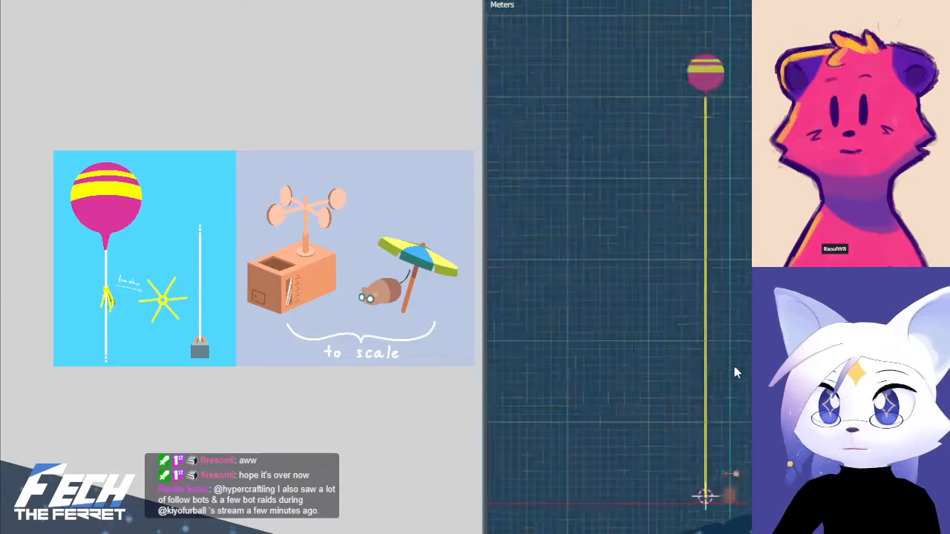
scroll(736, 433, up, 9)
shift+middle_drag(722, 444, 735, 67)
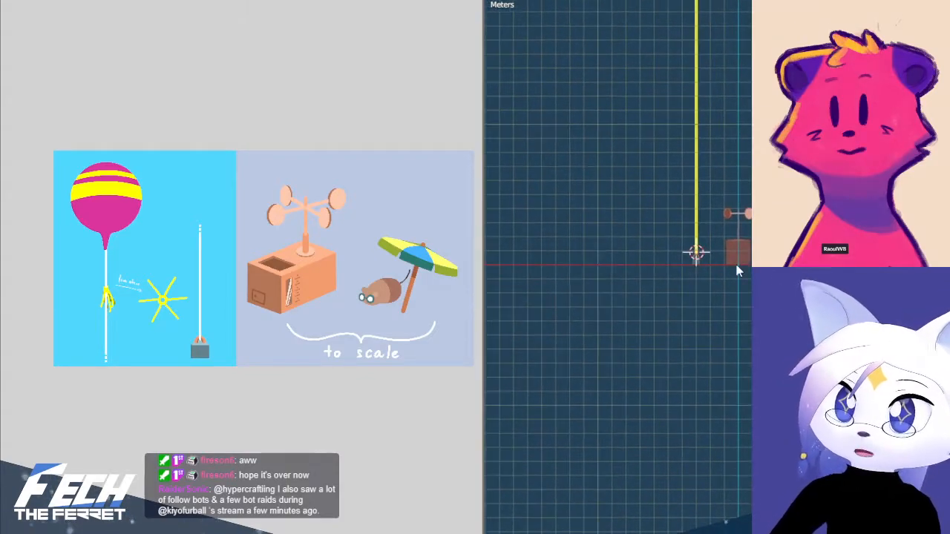
scroll(715, 278, up, 9)
shift+middle_drag(683, 282, 725, 479)
scroll(684, 362, up, 6)
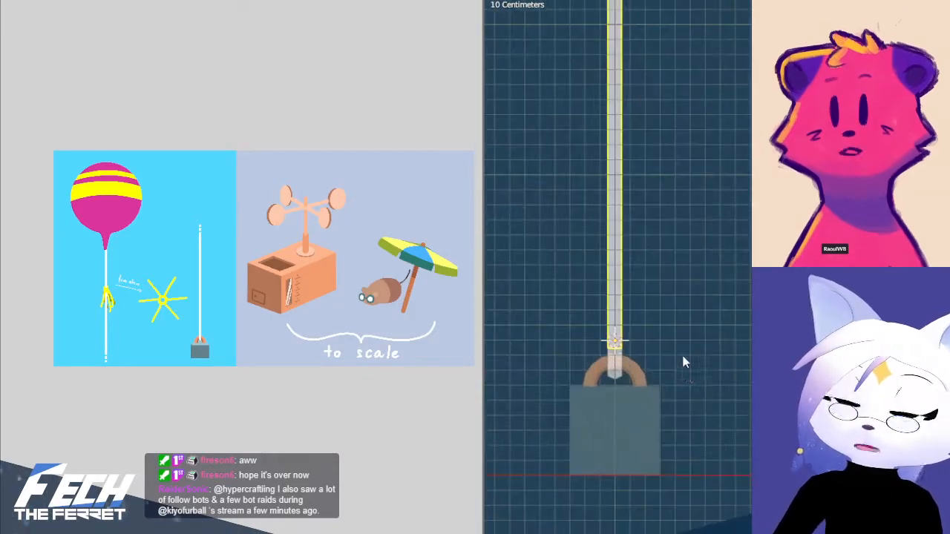
click(566, 408)
click(565, 406)
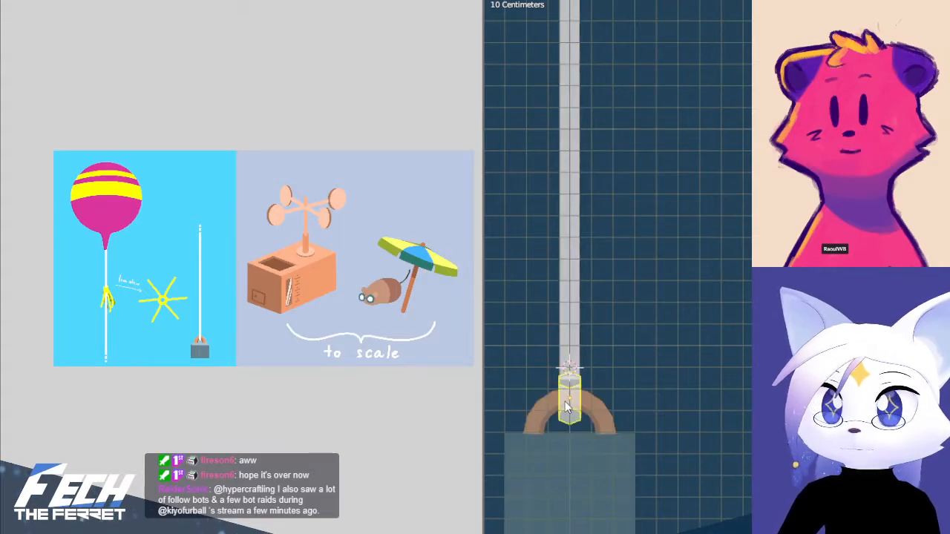
shift+click(580, 327)
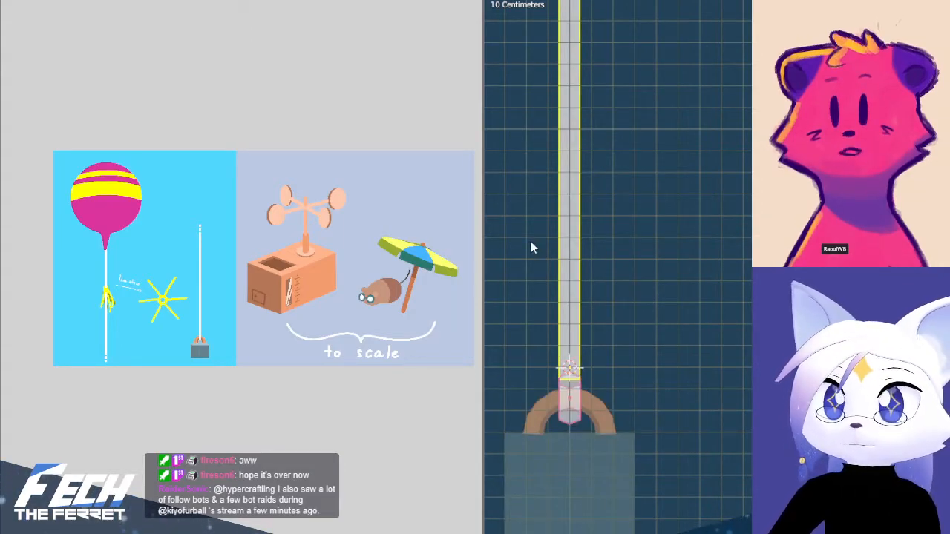
key(ctrl+j)
Join the long string into the short piece inside the weight's handle, with the short piece as the active object
shift+middle_drag(625, 347, 668, 305)
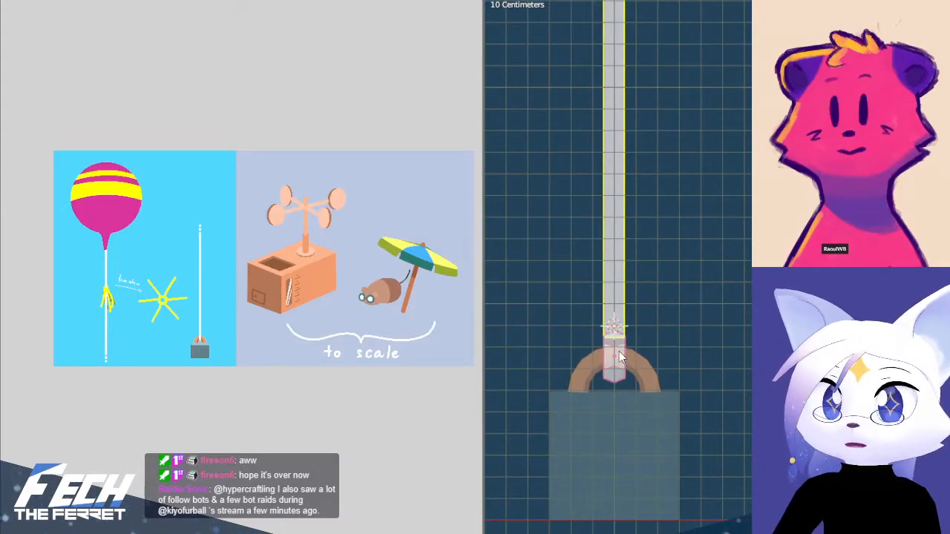
shift+click(613, 366)
click(683, 321)
click(615, 298)
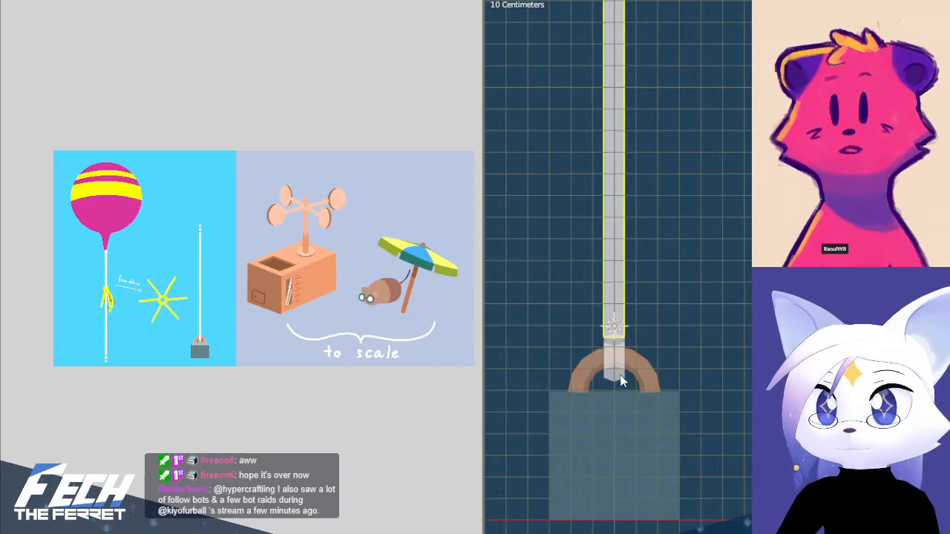
shift+click(618, 374)
key(ctrl+j)
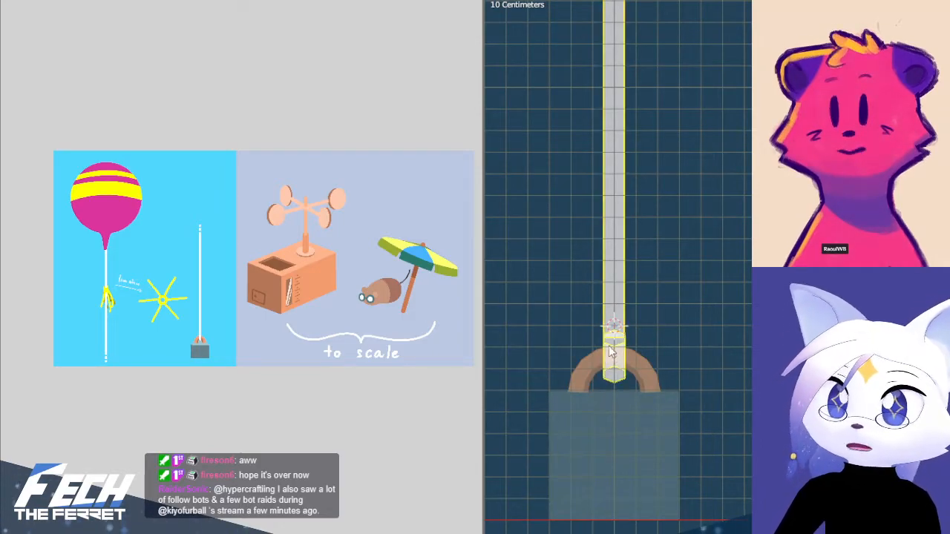
Select the joined string and snap the 3D cursor to its origin inside the weight's handle
key(shift+a)
click(692, 400)
click(636, 414)
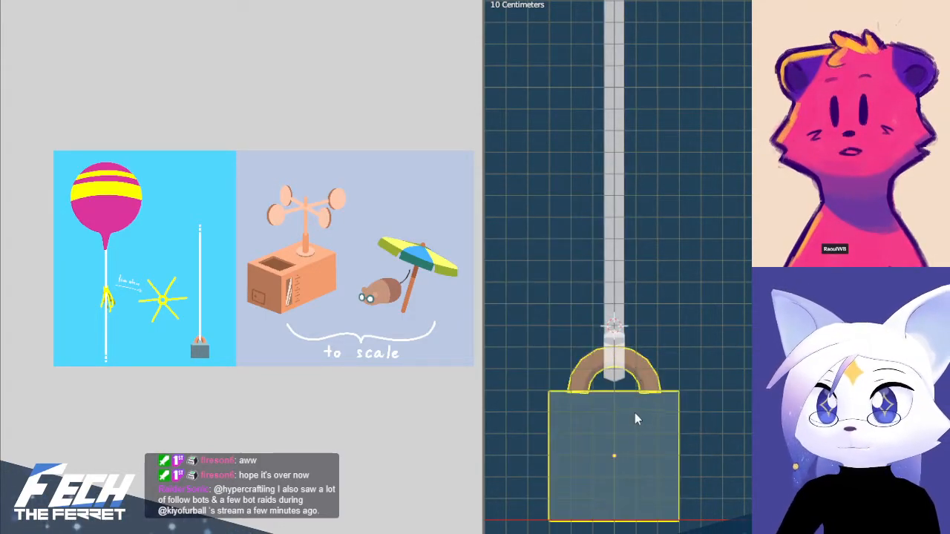
click(610, 360)
shift+middle_drag(717, 319, 733, 329)
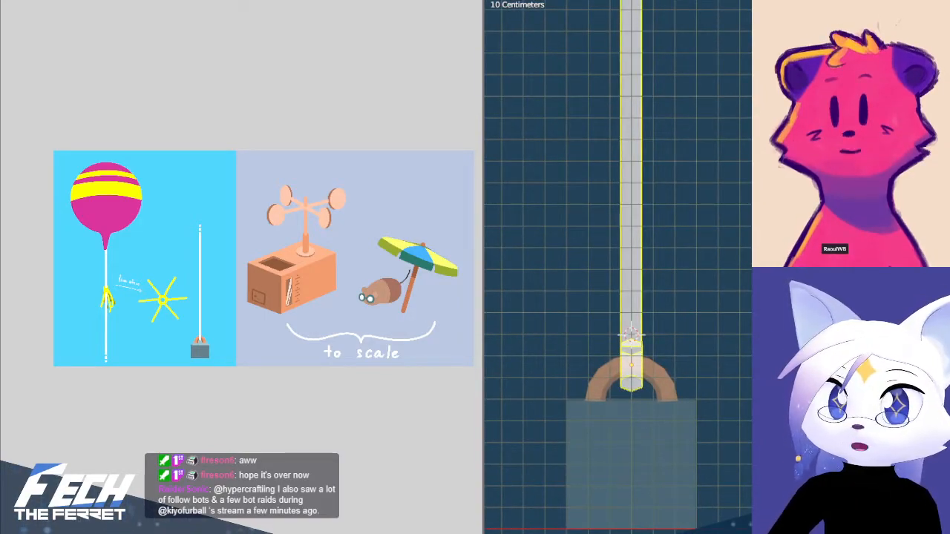
click(700, 343)
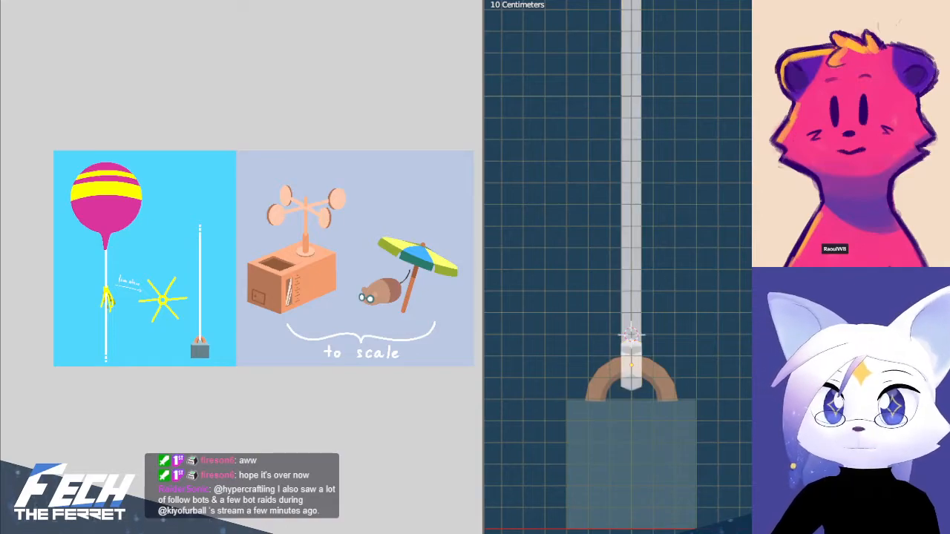
shift+middle_drag(643, 359, 668, 353)
click(668, 354)
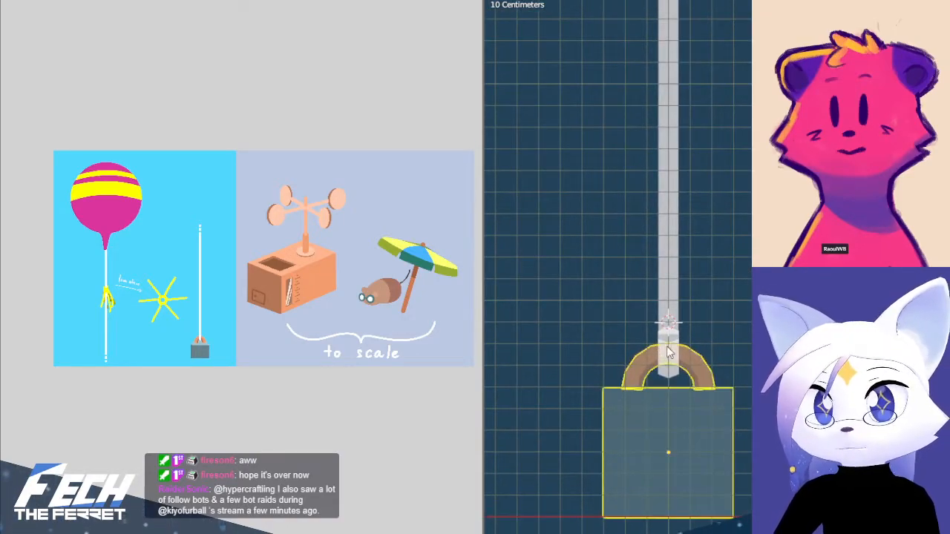
click(661, 349)
key(shift+s)
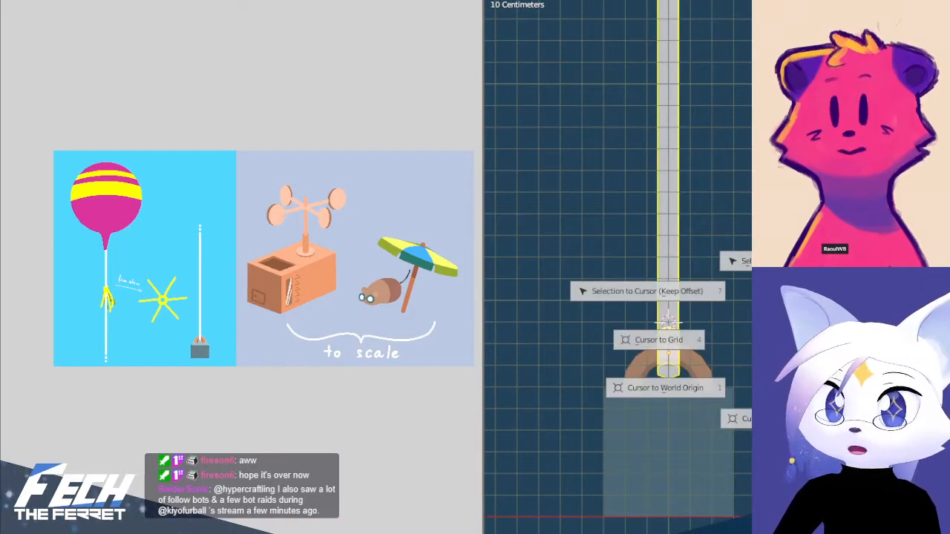
click(732, 283)
key(shift+a)
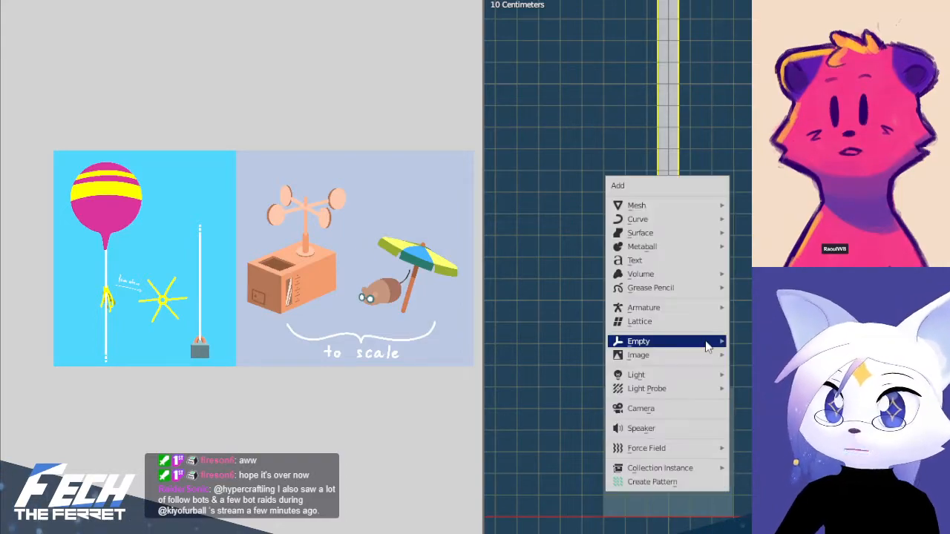
mouse_move(724, 199)
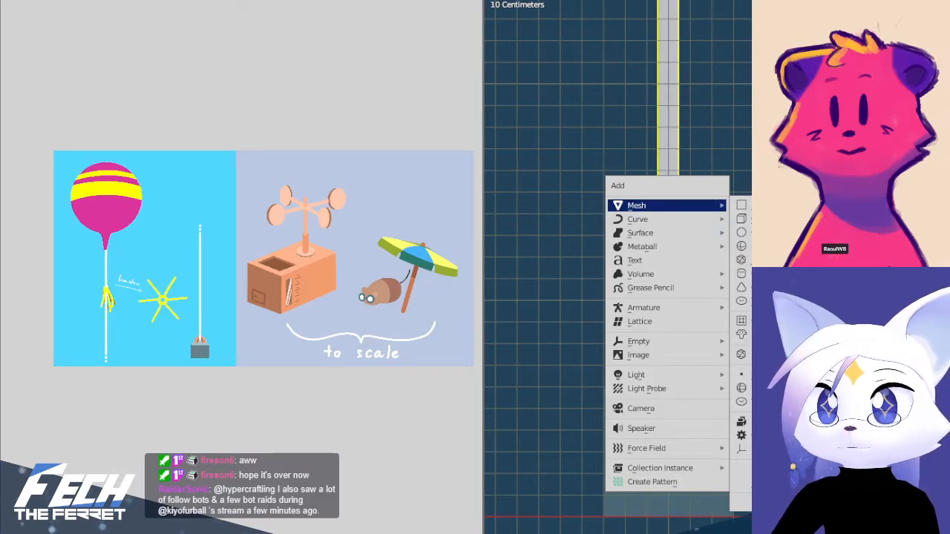
key(Escape)
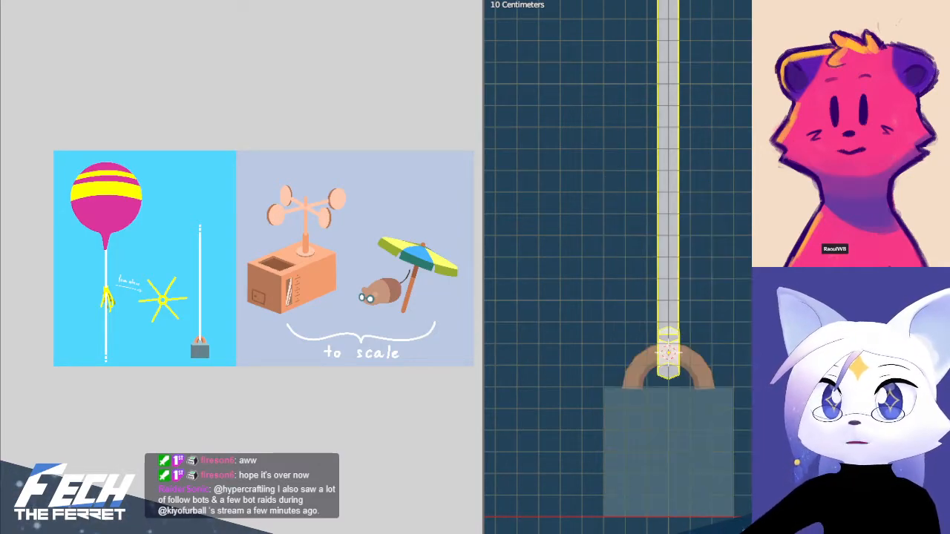
Add an armature with one bone at the 3D cursor, running up the string from the weight's handle
shift+middle_drag(696, 392, 701, 379)
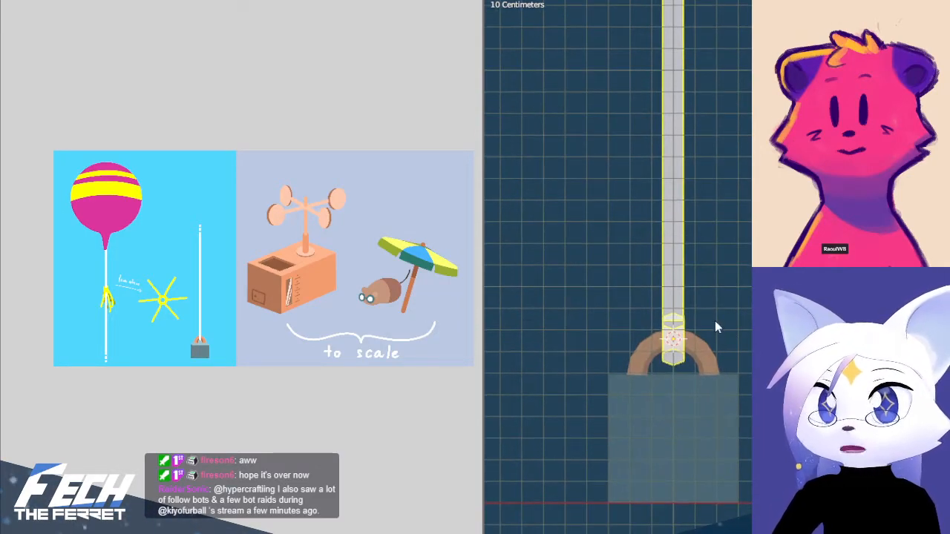
key(shift+a)
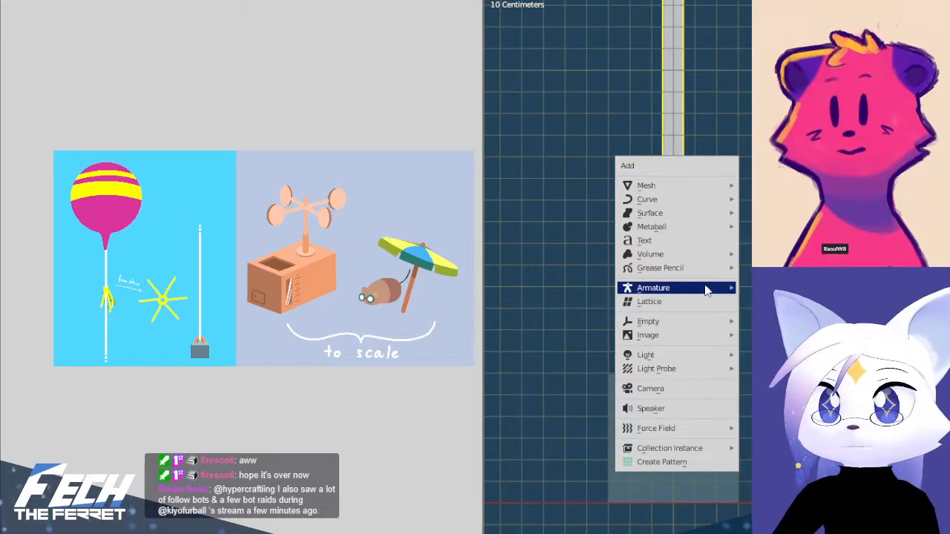
click(749, 287)
scroll(748, 308, down, 5)
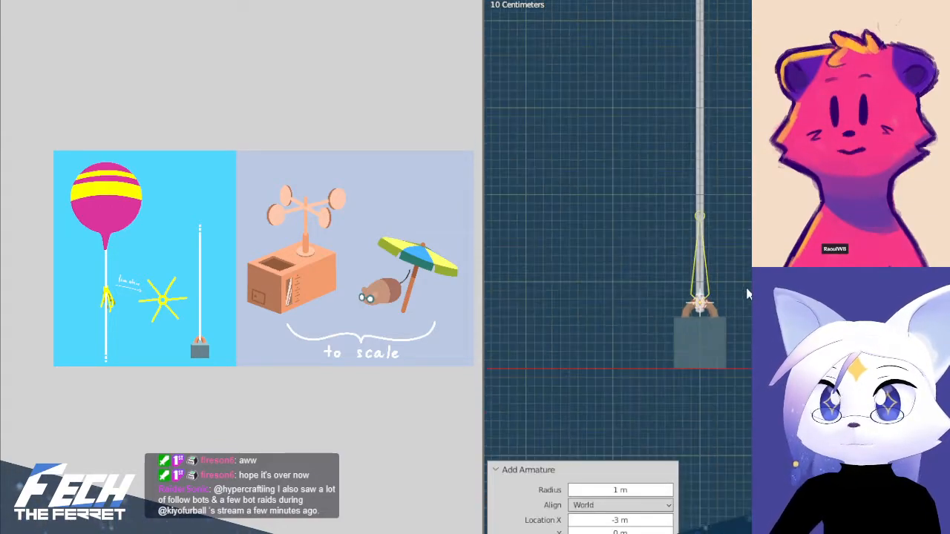
shift+middle_drag(738, 205, 696, 273)
click(661, 281)
click(671, 345)
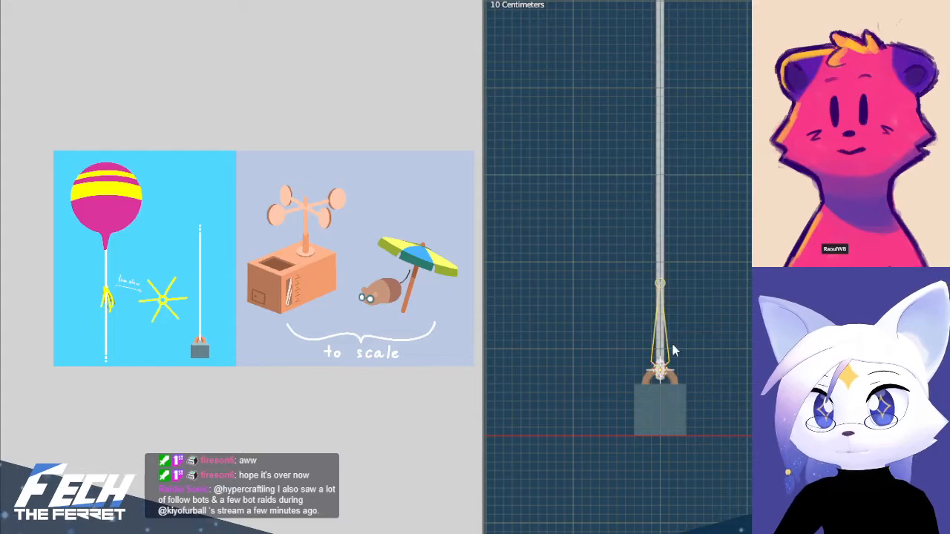
Open the armature for editing and shorten its bone by lowering the tip along the vertical axis
key(Tab)
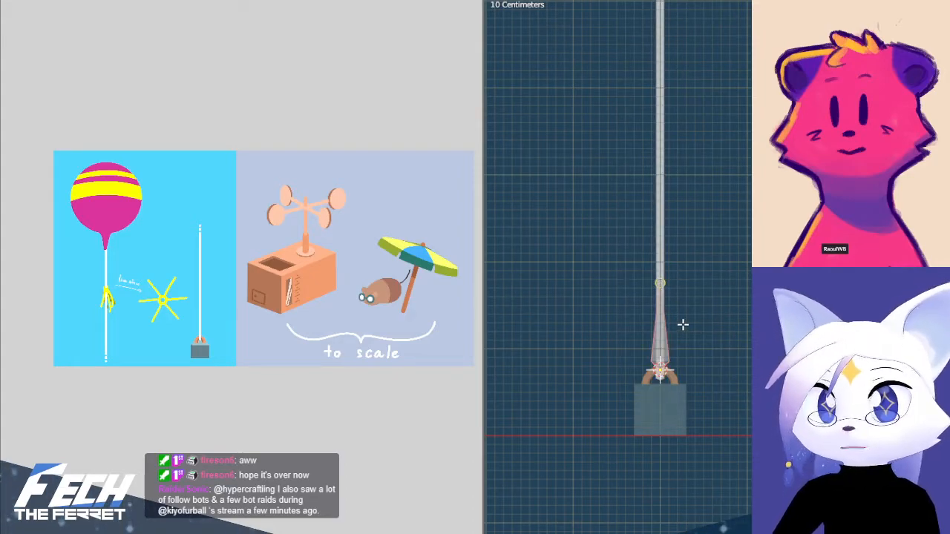
shift+middle_drag(683, 324, 711, 260)
scroll(709, 256, up, 3)
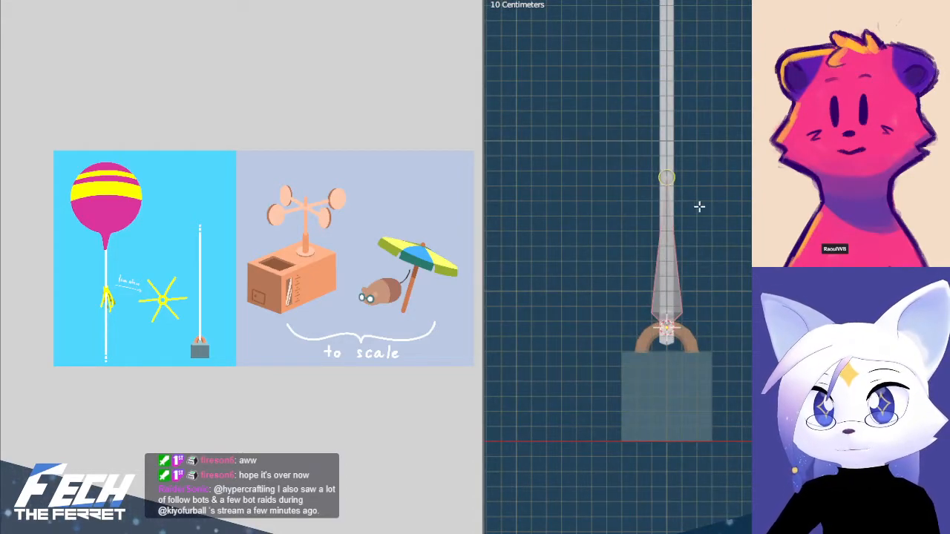
key(g)
key(z)
click(697, 306)
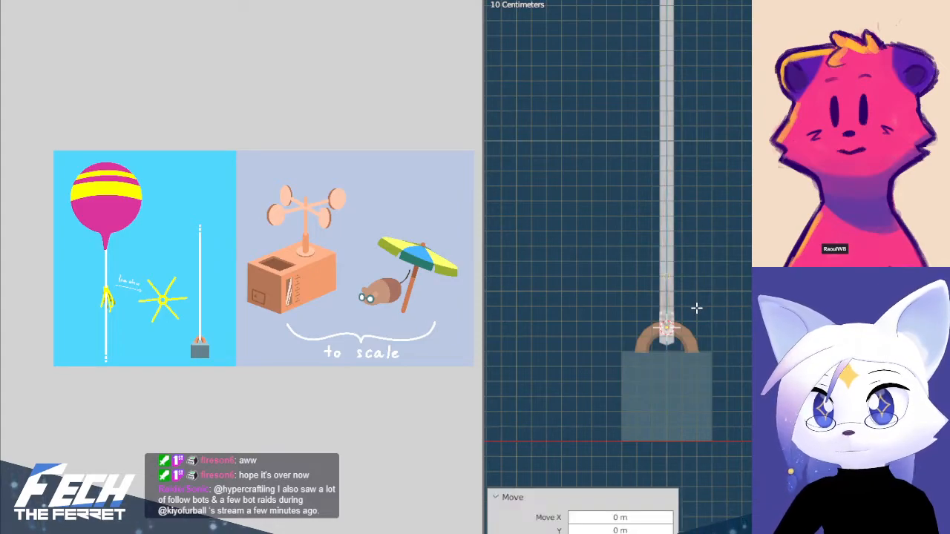
Move the whole bone slightly down the vertical axis so its base sits at the string's lower end
scroll(647, 314, up, 3)
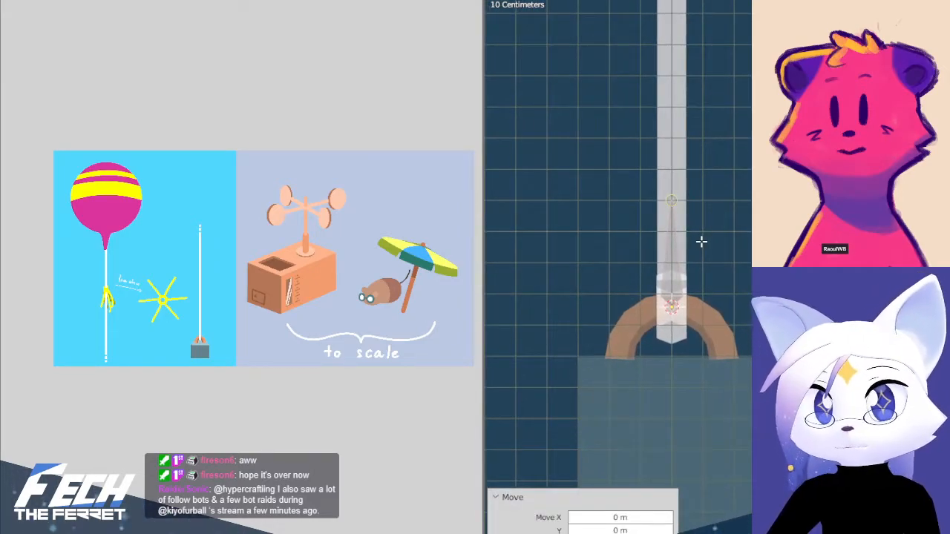
key(g)
key(z)
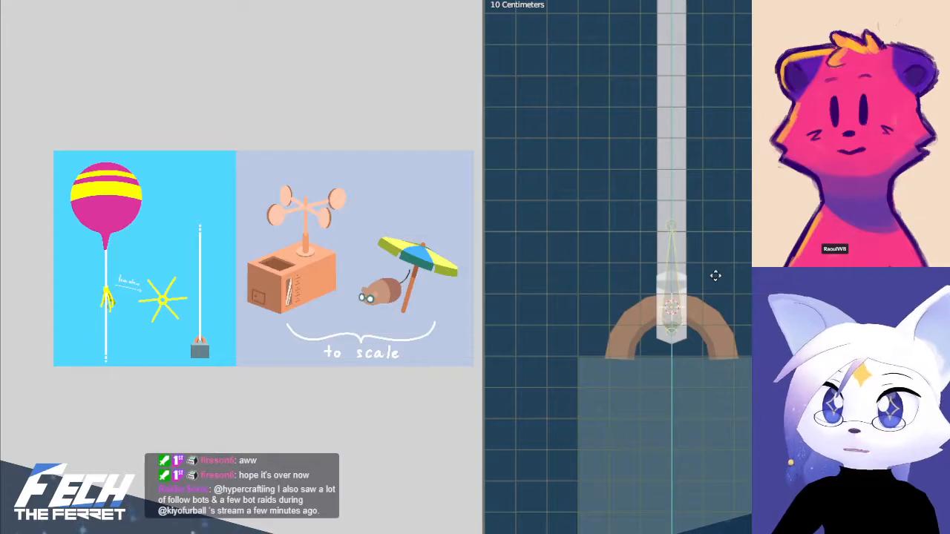
click(714, 278)
Select only the bone's tip and lower it vertically until the bone fits within the weight's handle
key(alt+a)
key(b)
drag(643, 203, 696, 240)
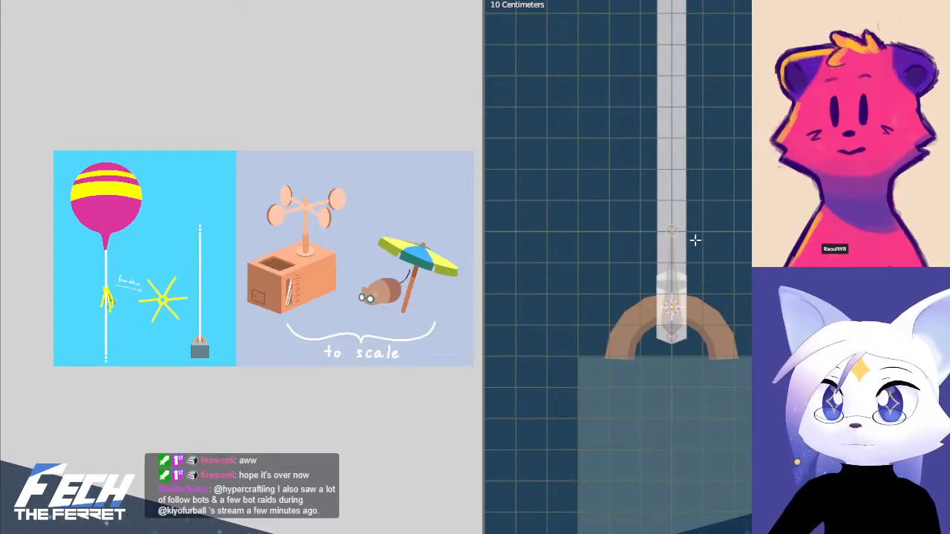
key(z)
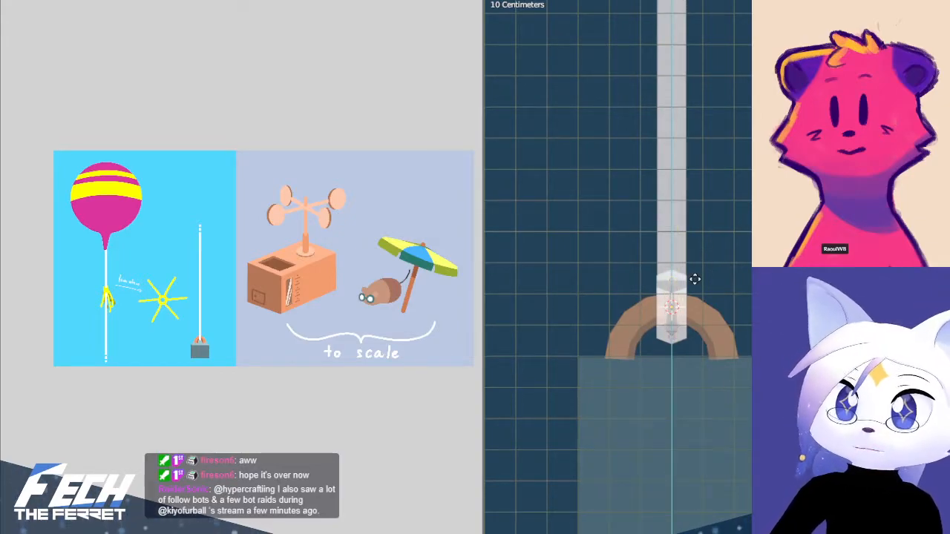
click(693, 282)
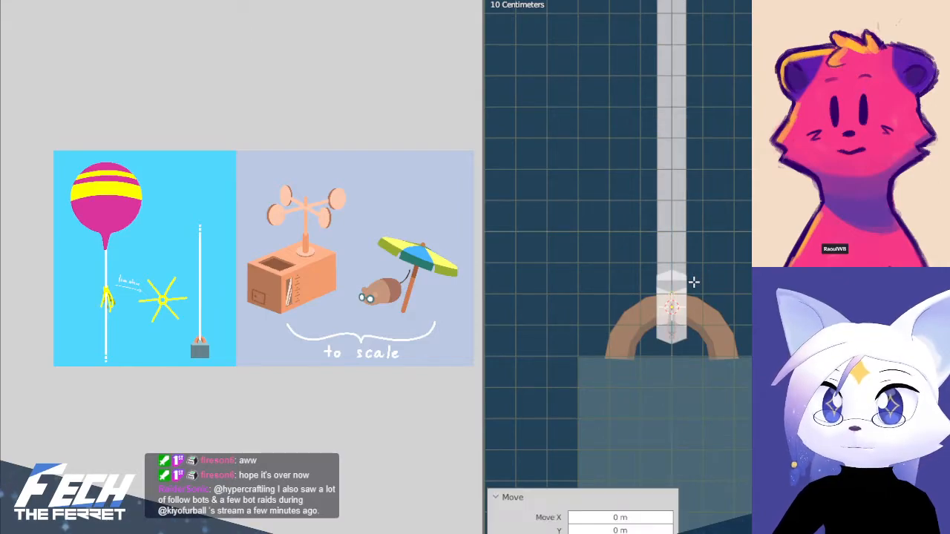
Raise the short bone's tip slightly along the vertical axis, toward the upper edge of the string's thicker end piece
scroll(729, 159, down, 8)
shift+middle_drag(734, 150, 714, 216)
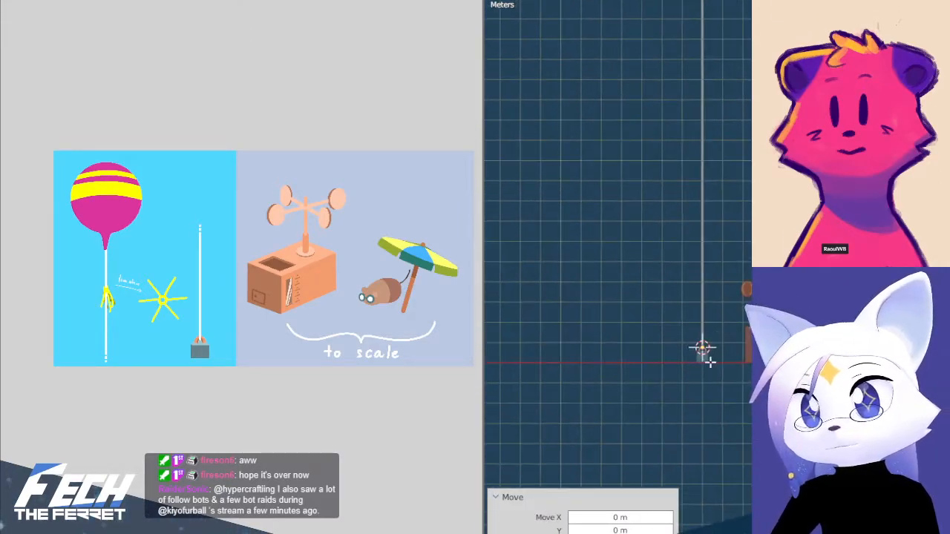
scroll(698, 416, up, 7)
shift+middle_drag(697, 420, 747, 227)
scroll(708, 386, up, 7)
shift+middle_drag(706, 388, 765, 218)
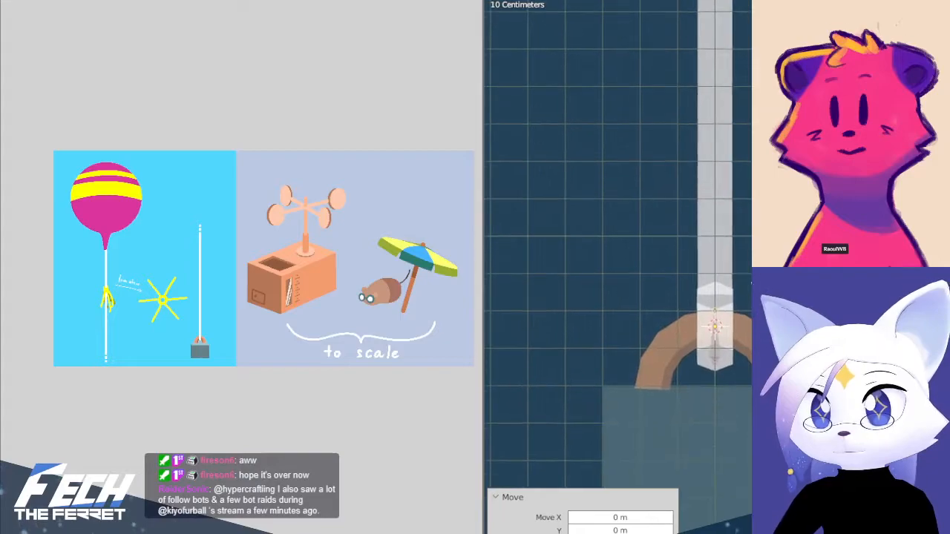
scroll(726, 329, up, 4)
key(g)
key(z)
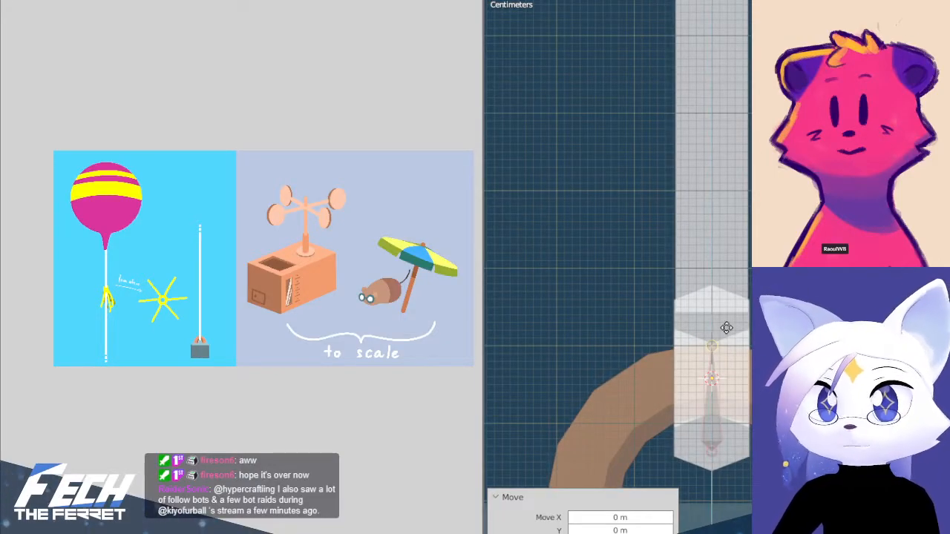
click(727, 295)
Extrude a second bone from the short bone's tip straight up the string to the crossing with the yellow streamers
scroll(727, 296, down, 16)
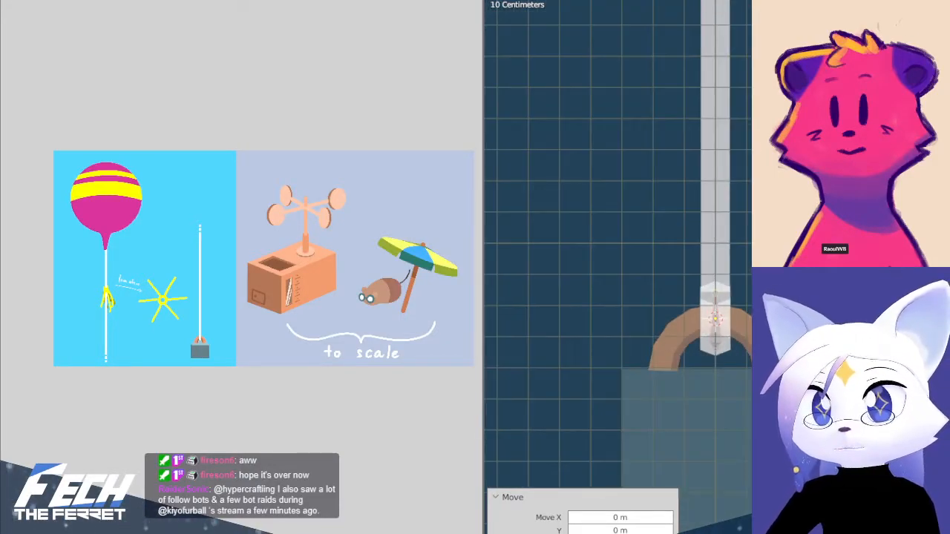
shift+middle_drag(739, 194, 679, 529)
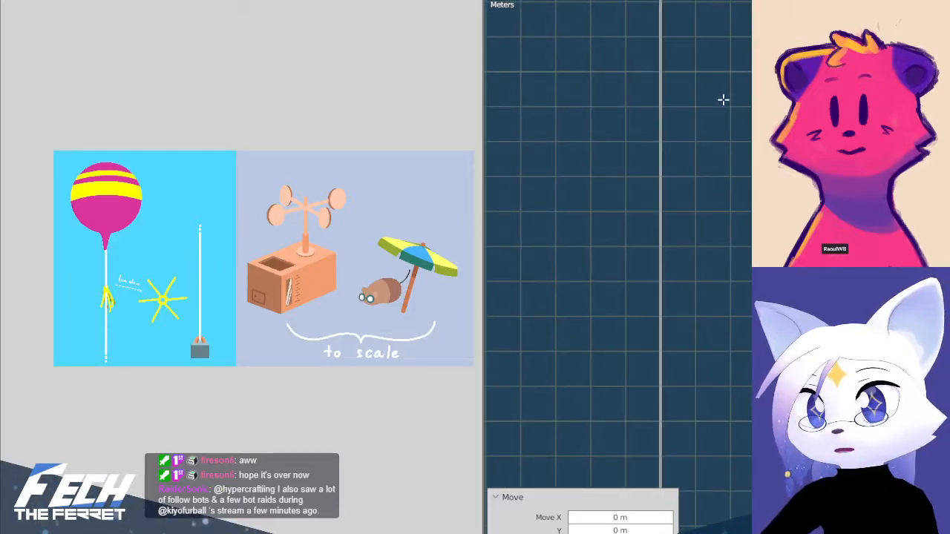
shift+middle_drag(723, 100, 740, 483)
shift+middle_drag(717, 194, 723, 533)
shift+middle_drag(703, 36, 693, 368)
scroll(710, 231, up, 2)
shift+middle_drag(711, 231, 677, 266)
scroll(677, 266, up, 4)
shift+middle_drag(571, 192, 675, 221)
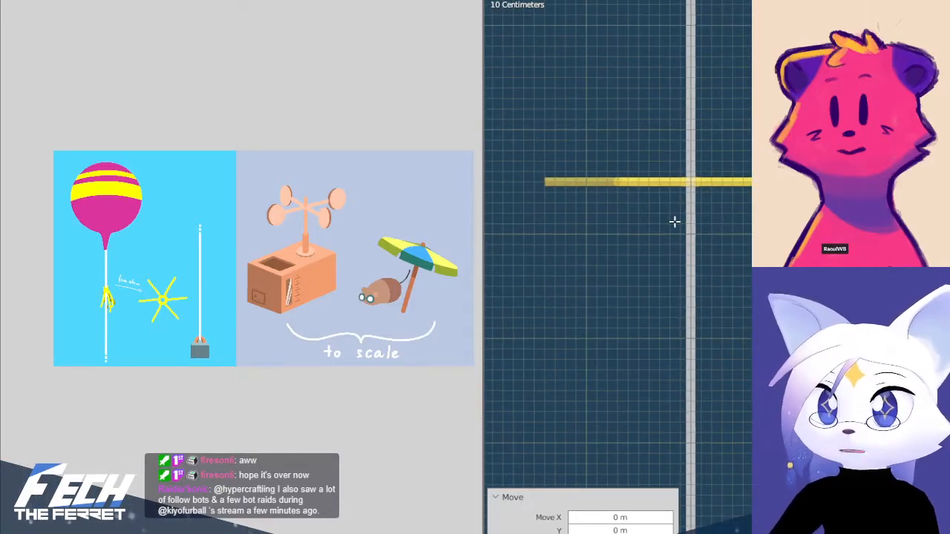
key(g)
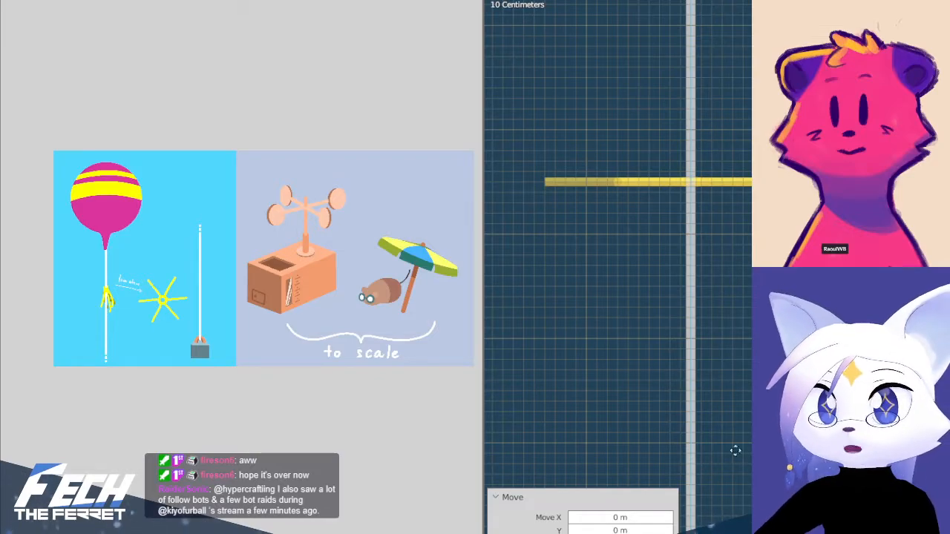
key(s)
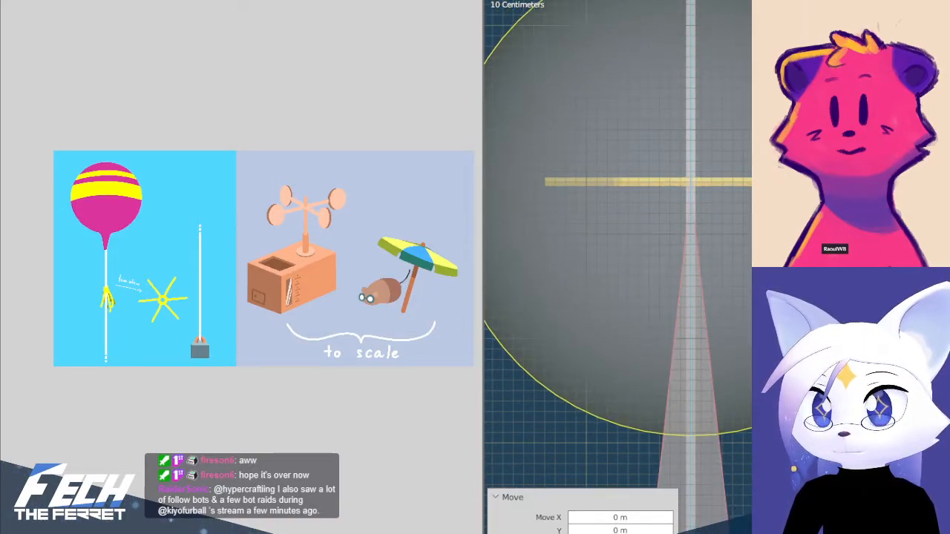
key(Return)
Display the armature's bones as sticks
scroll(718, 276, down, 7)
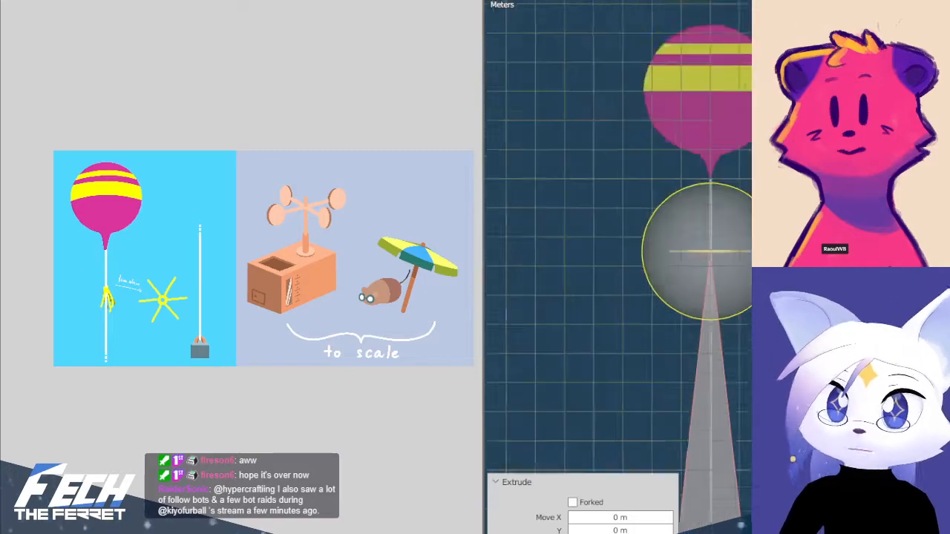
scroll(718, 276, down, 2)
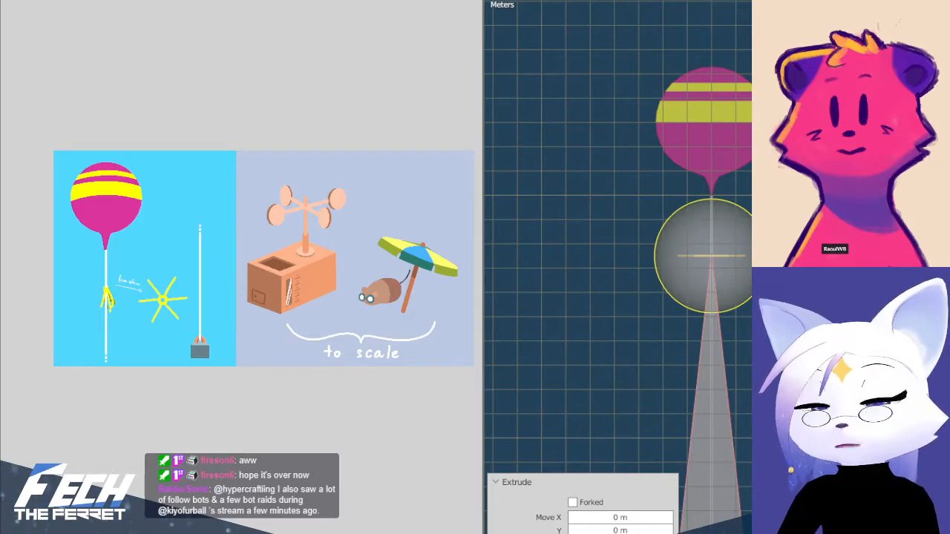
scroll(715, 238, up, 6)
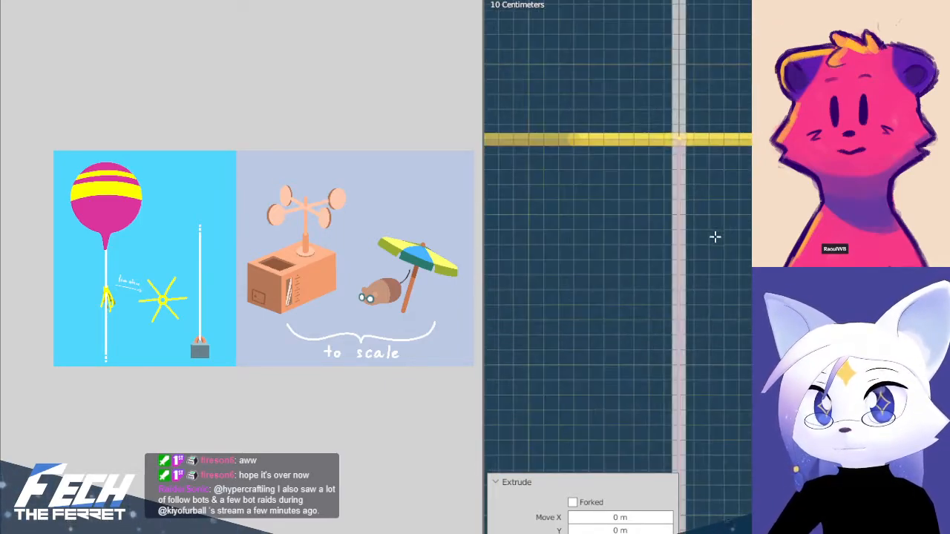
Select the bone tip at the streamers and extrude a third bone straight up to the balloon's neck
shift+middle_drag(695, 162, 794, 325)
scroll(794, 324, up, 2)
click(809, 329)
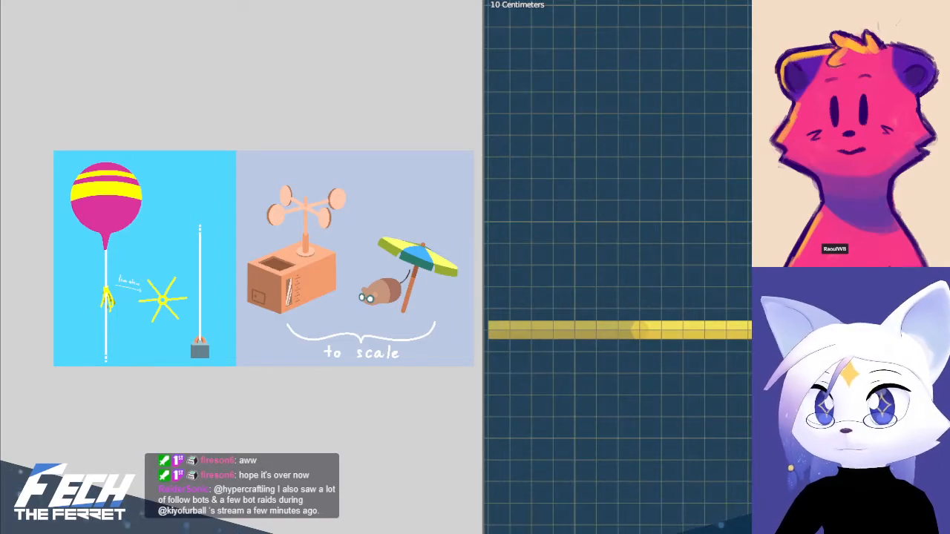
scroll(809, 329, down, 2)
shift+middle_drag(831, 272, 690, 356)
scroll(687, 346, down, 1)
key(e)
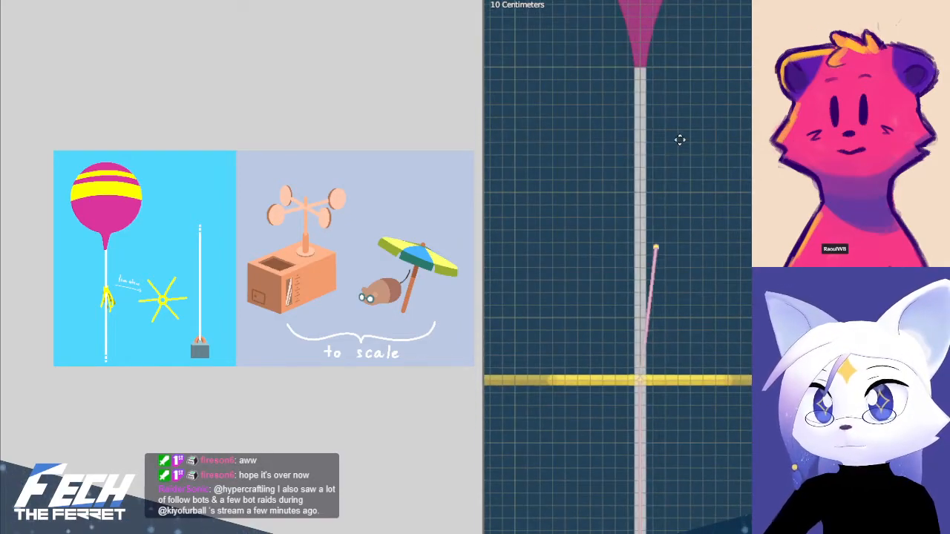
key(z)
click(679, 3)
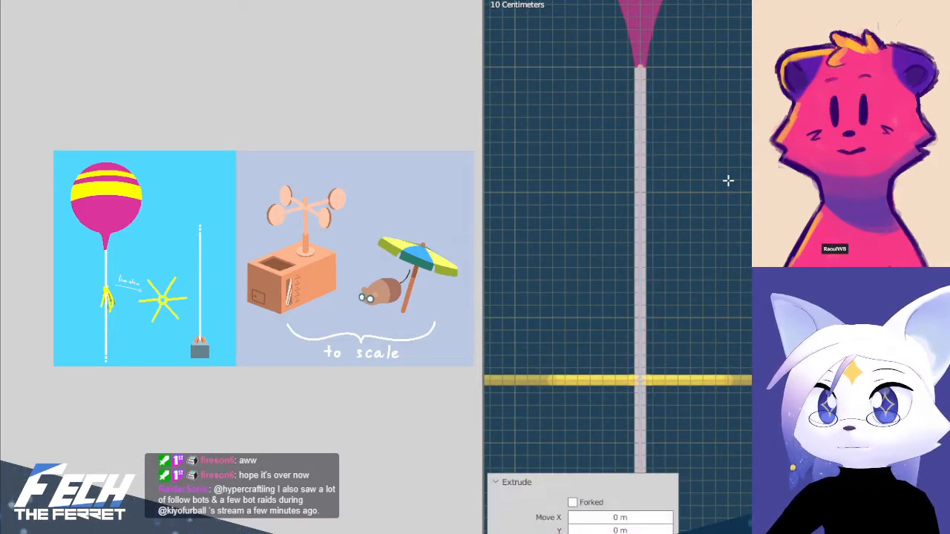
Examine the bone chain along the string, from the balloon's neck down to its base in the weight's handle
click(671, 235)
scroll(672, 231, down, 3)
key(l)
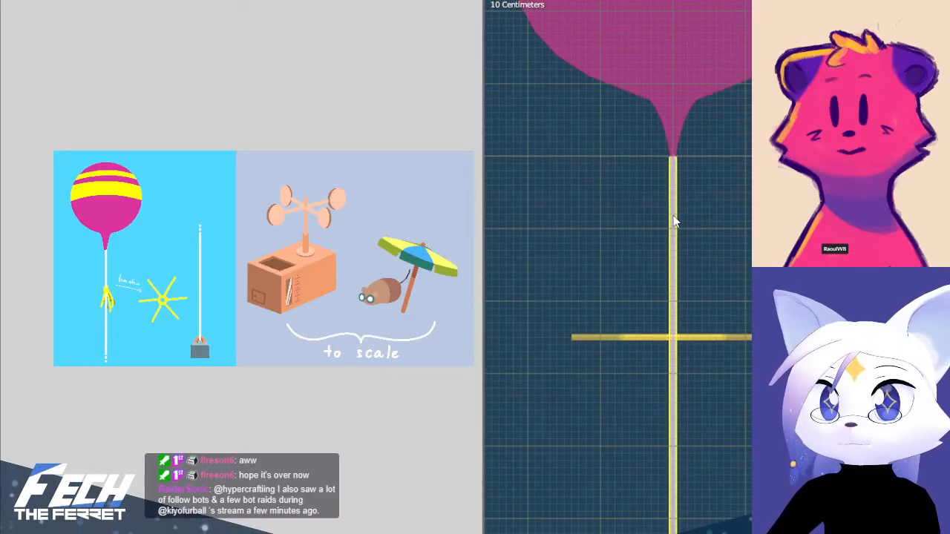
key(Tab)
click(674, 216)
scroll(727, 325, down, 7)
shift+middle_drag(725, 342, 723, 30)
shift+middle_drag(734, 532, 705, 532)
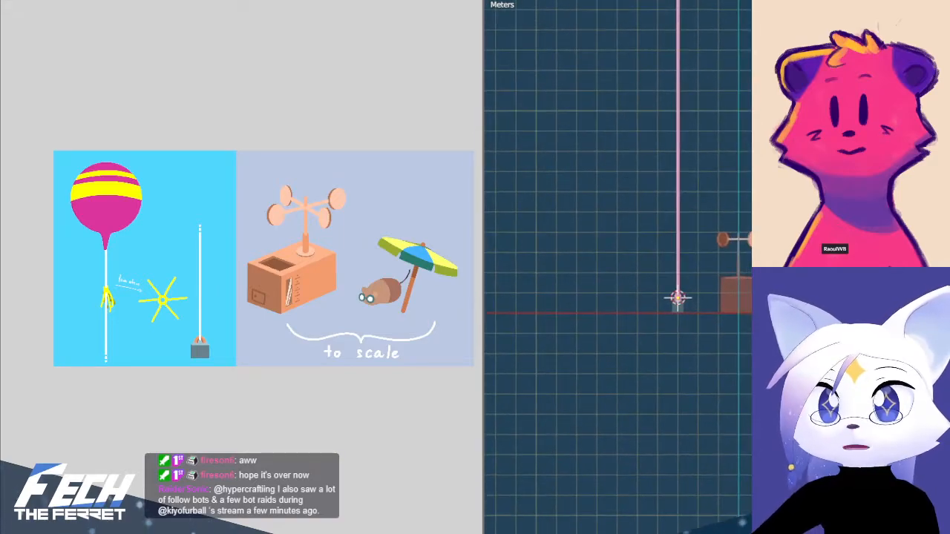
scroll(657, 324, up, 9)
shift+middle_drag(572, 376, 739, 324)
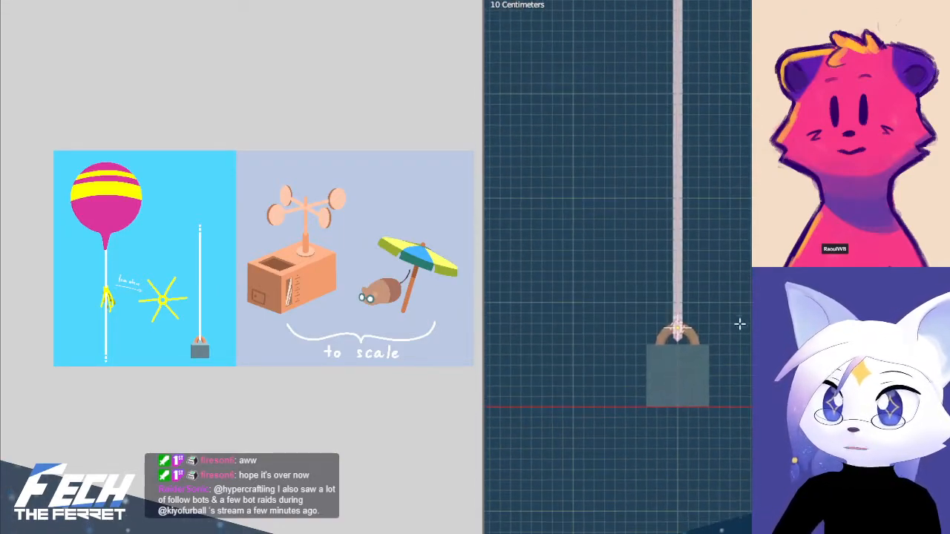
scroll(739, 325, up, 8)
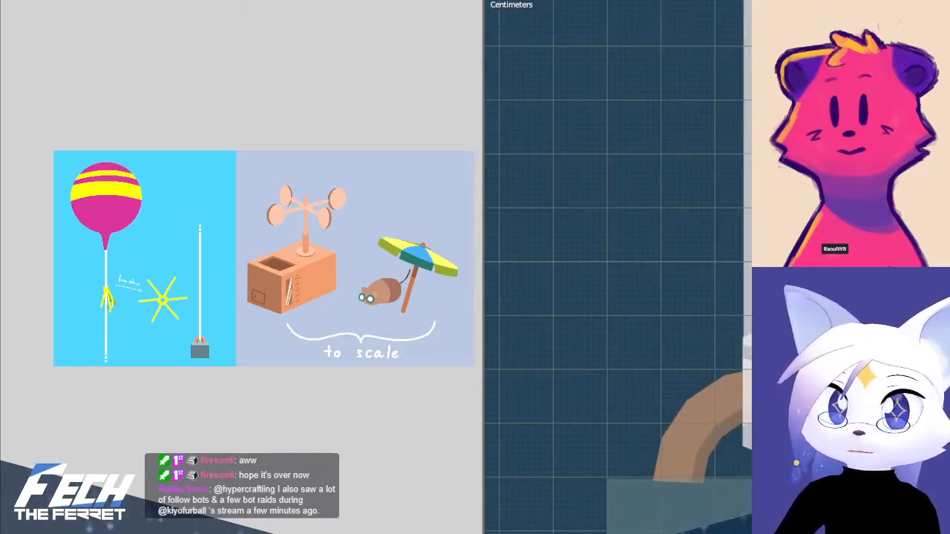
shift+middle_drag(785, 365, 726, 343)
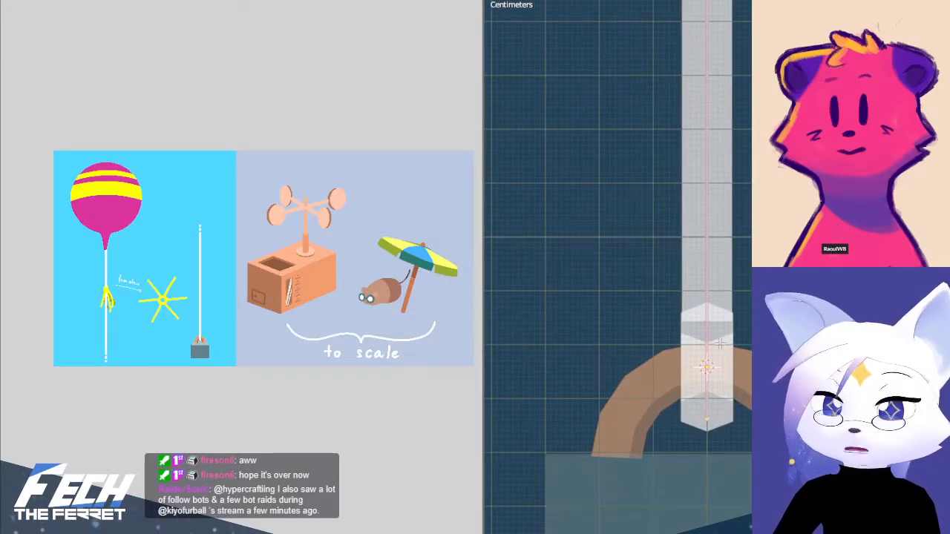
scroll(746, 341, up, 1)
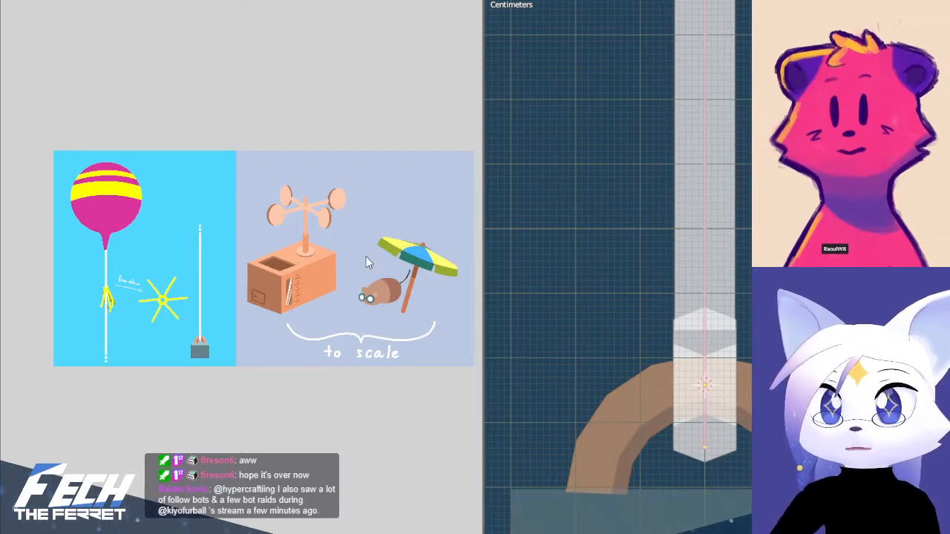
shift+middle_drag(688, 223, 674, 247)
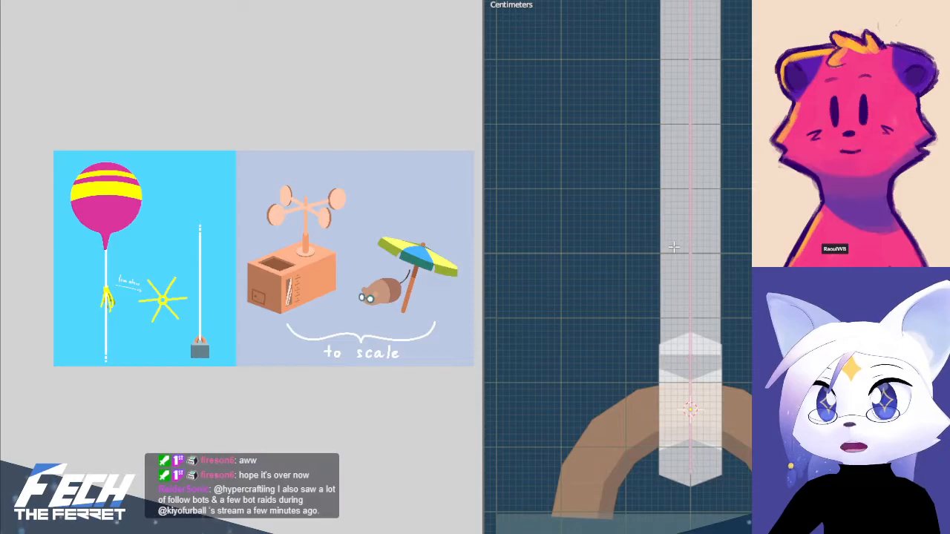
Leave armature editing and view the string and weight in Object Mode with X-ray turned off
key(ctrl+Tab)
click(616, 241)
click(695, 236)
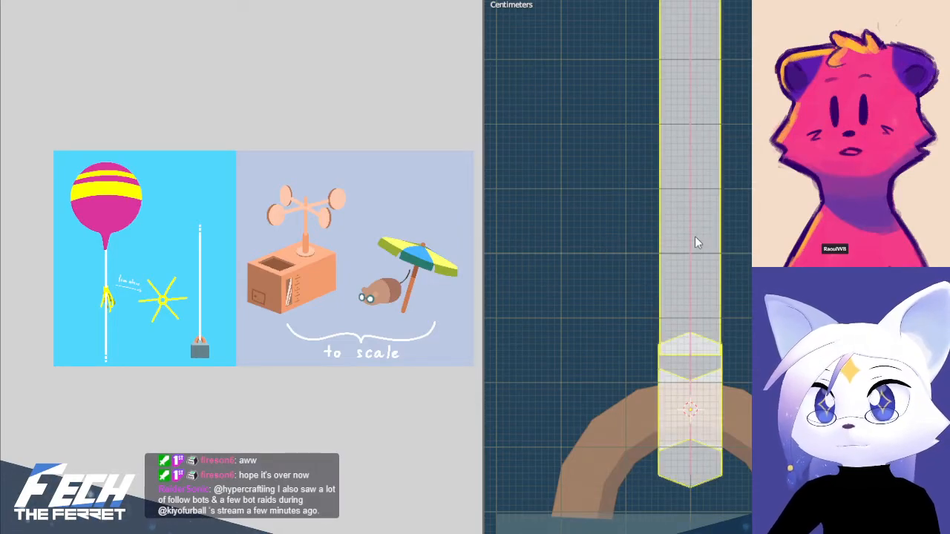
click(689, 240)
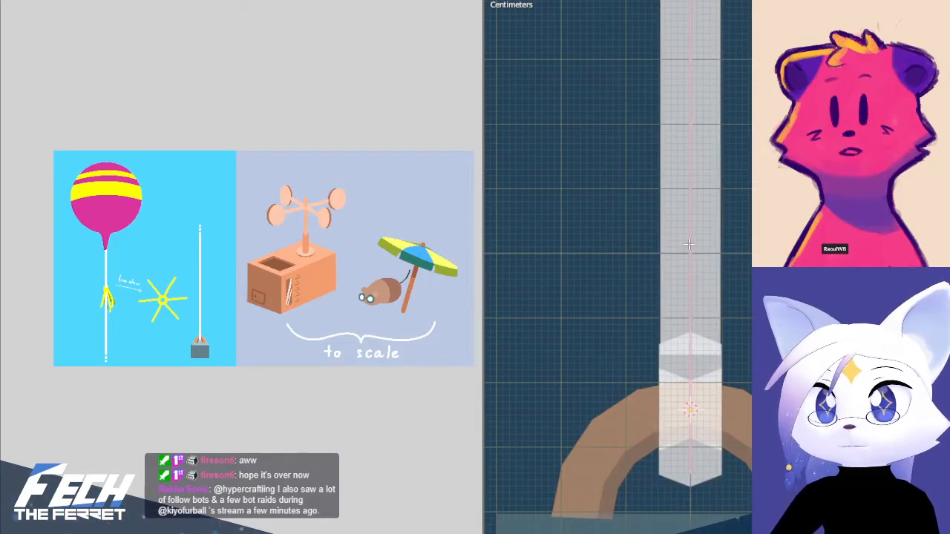
scroll(690, 242, down, 3)
scroll(729, 165, down, 5)
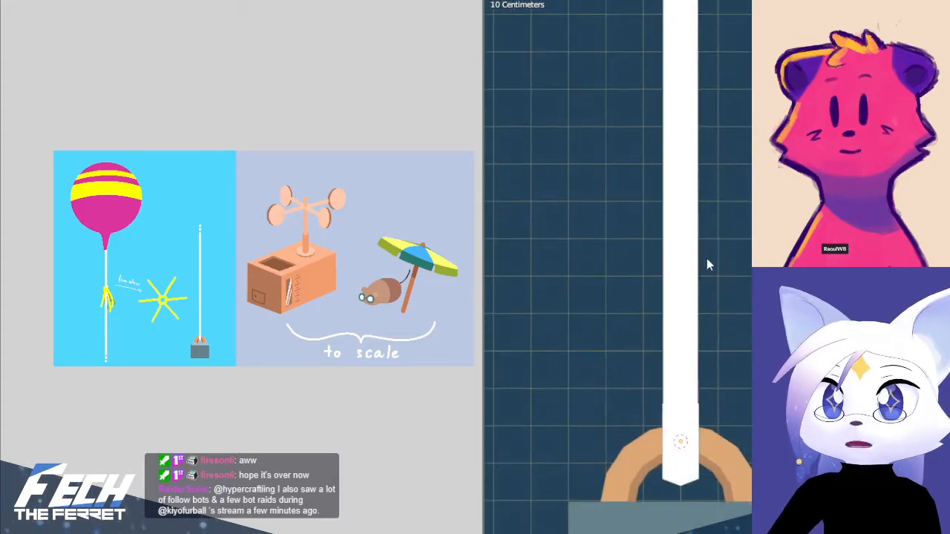
shift+middle_drag(738, 58, 716, 103)
scroll(689, 260, up, 5)
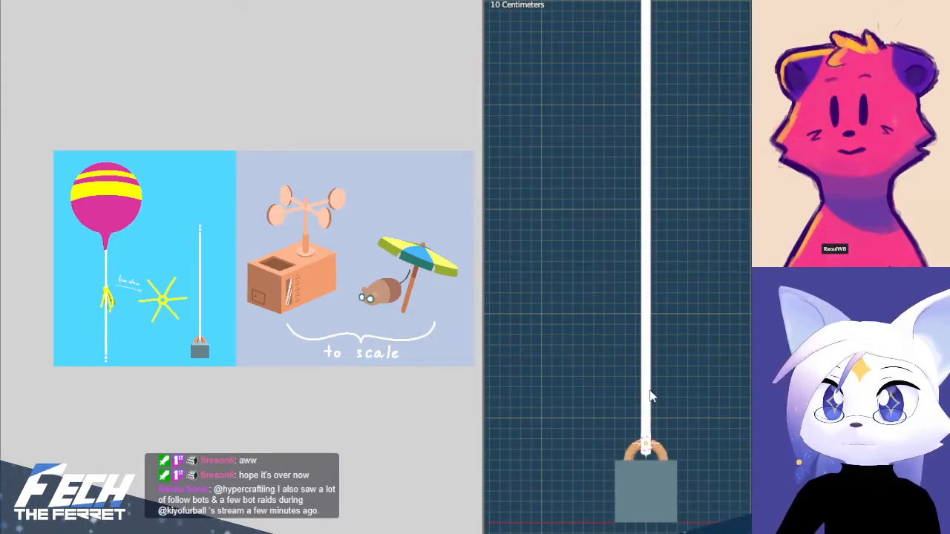
Reopen the armature for editing with X-ray on and select the short lowest bone inside the weight's handle
click(645, 398)
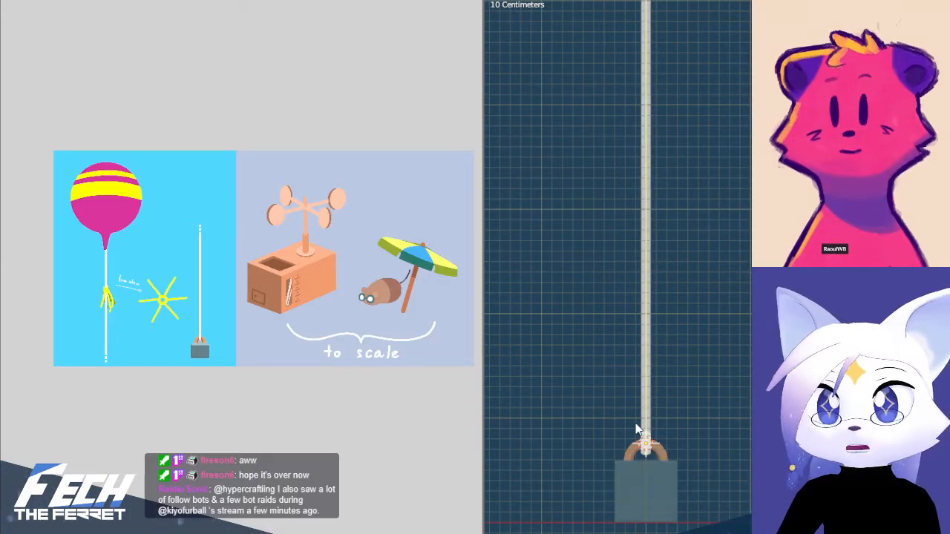
key(Tab)
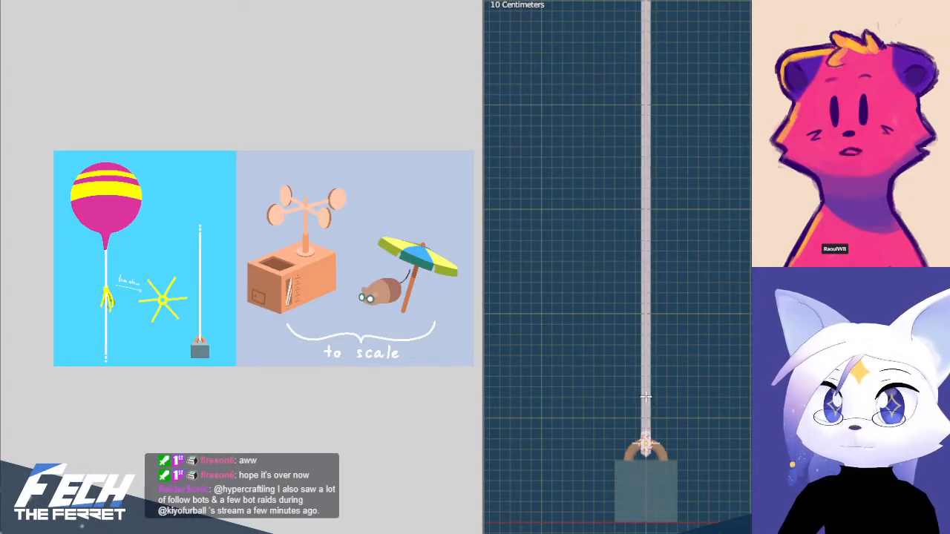
scroll(673, 389, up, 4)
scroll(690, 323, up, 7)
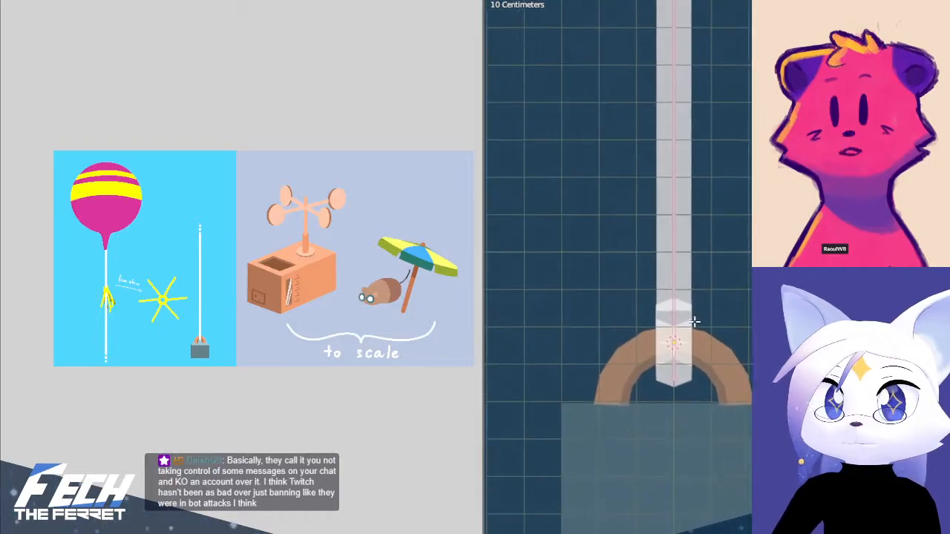
key(b)
drag(575, 293, 750, 488)
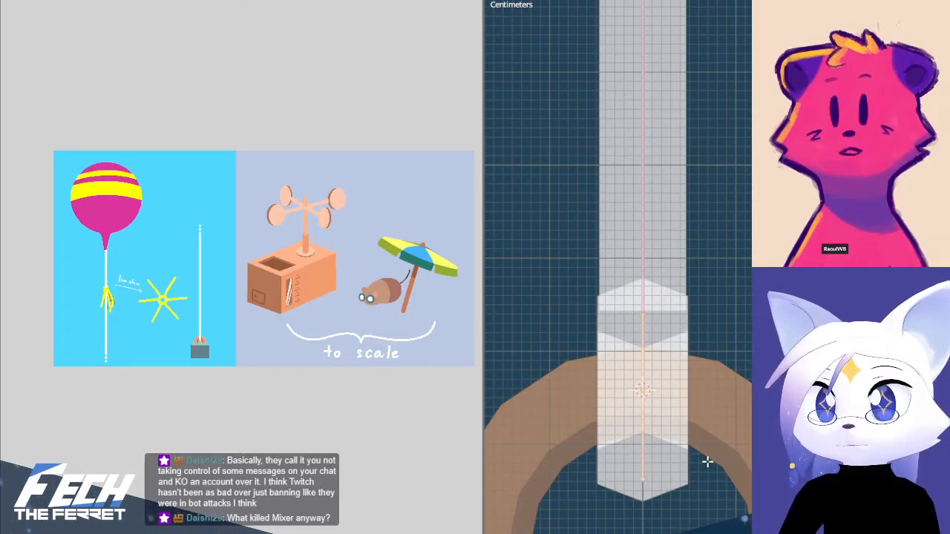
Rename the short lowest bone inside the weight's handle as Root
key(F2)
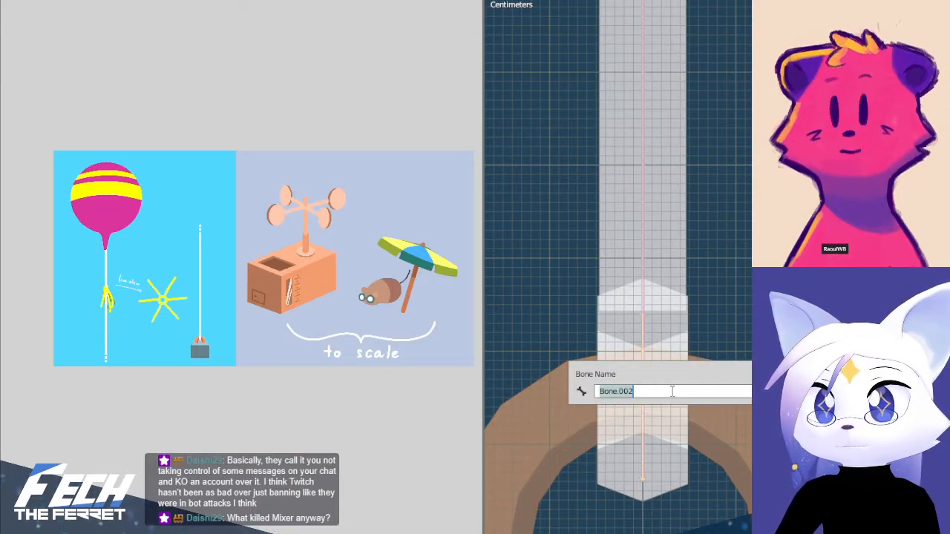
text(Base)
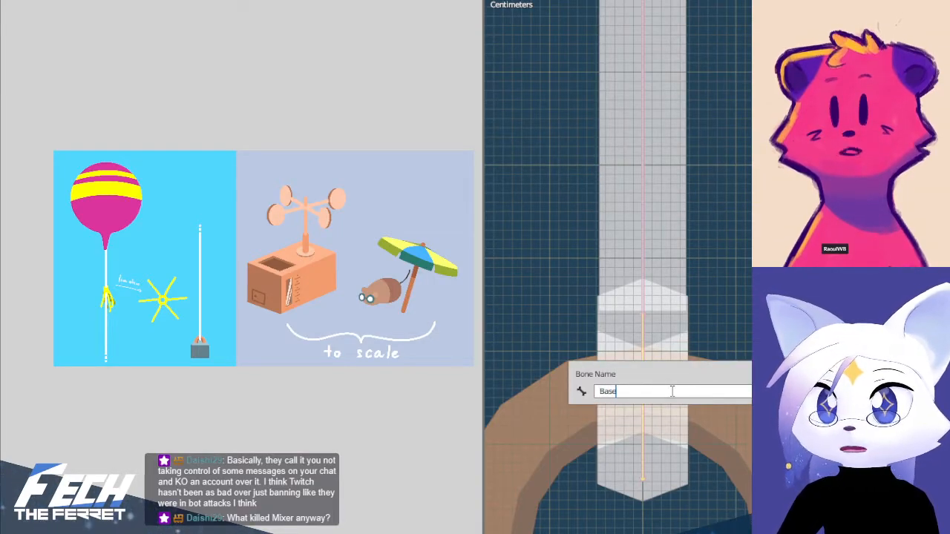
key(BackSpace)
key(BackSpace)
key(BackSpace)
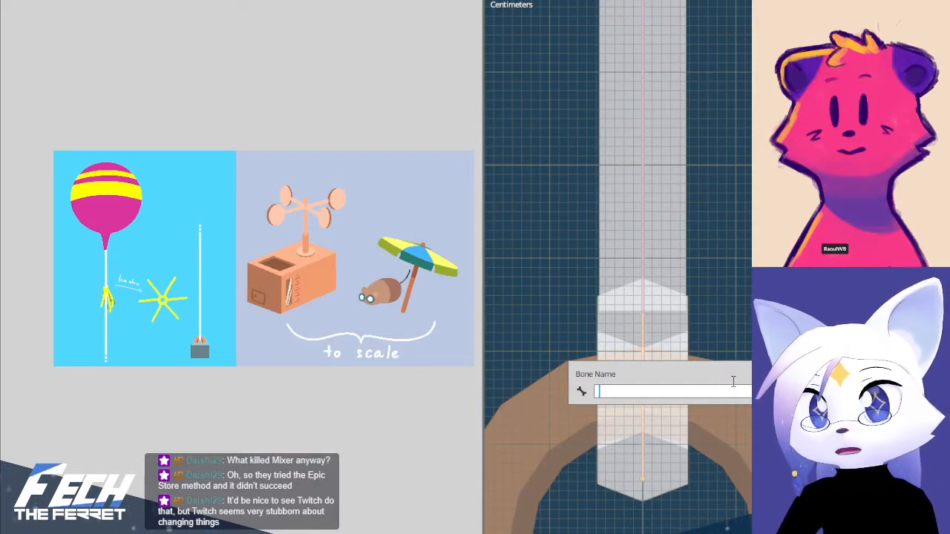
text(Root)
key(Return)
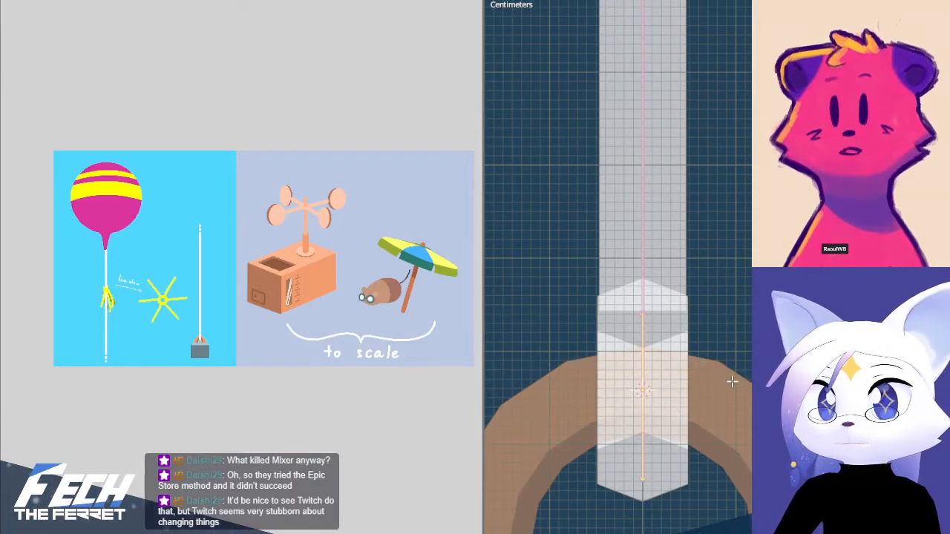
Select the long string bone above the weight's handle and rename it Top
shift+scroll(713, 344, up, 4)
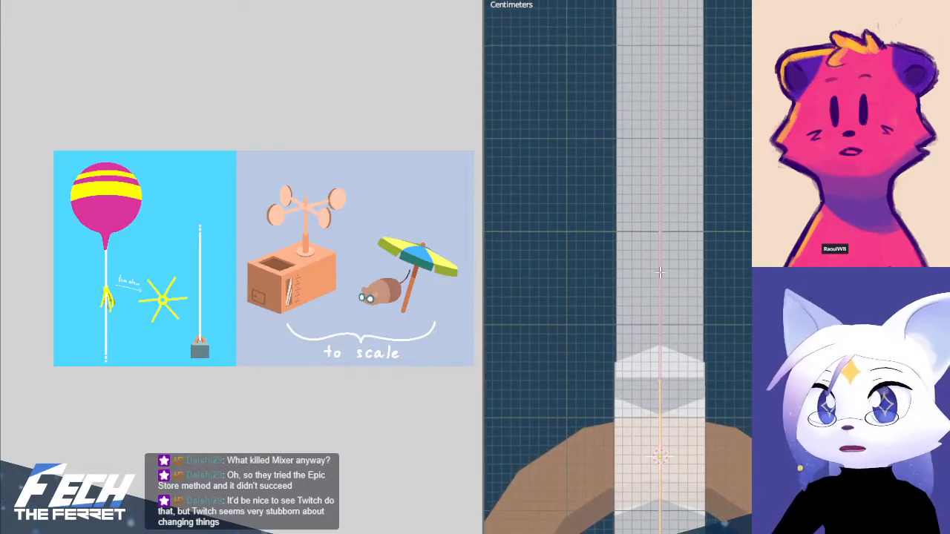
click(660, 273)
key(F2)
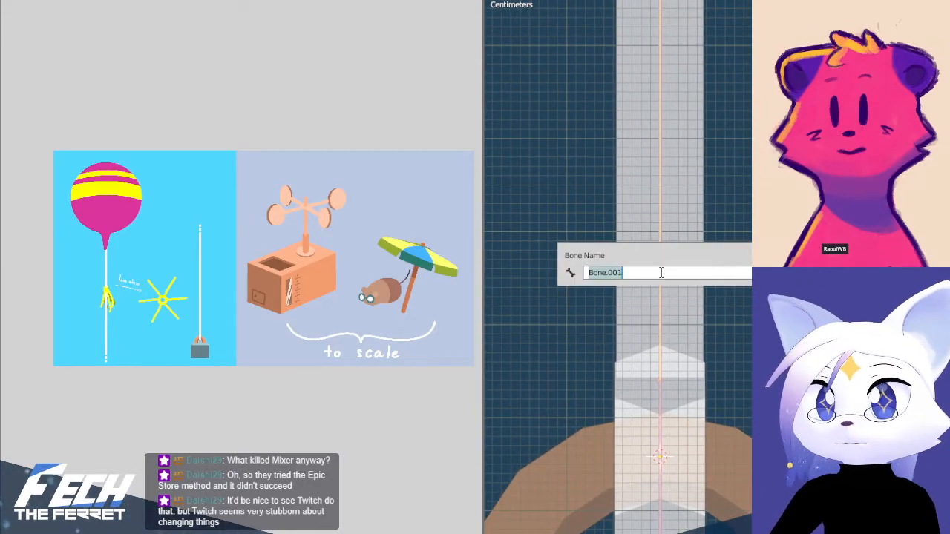
text(Top)
key(Return)
Rename the uppermost bone, between the streamers and the balloon's neck, as Head
scroll(667, 238, down, 9)
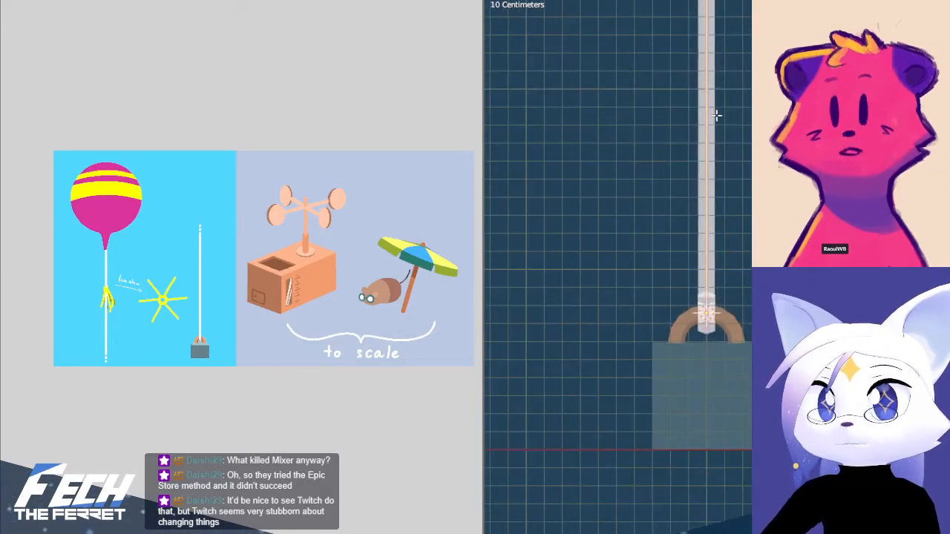
middle_drag(716, 115, 718, 279)
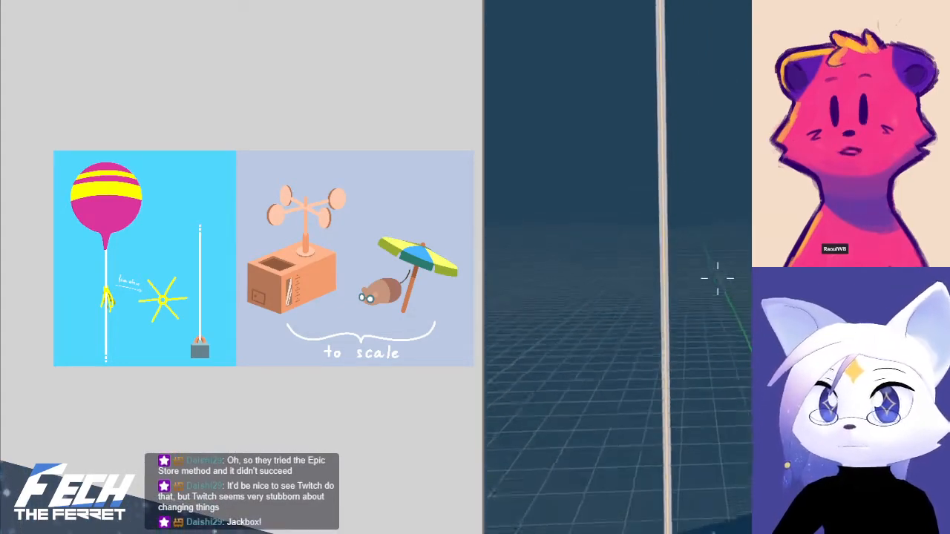
key(e)
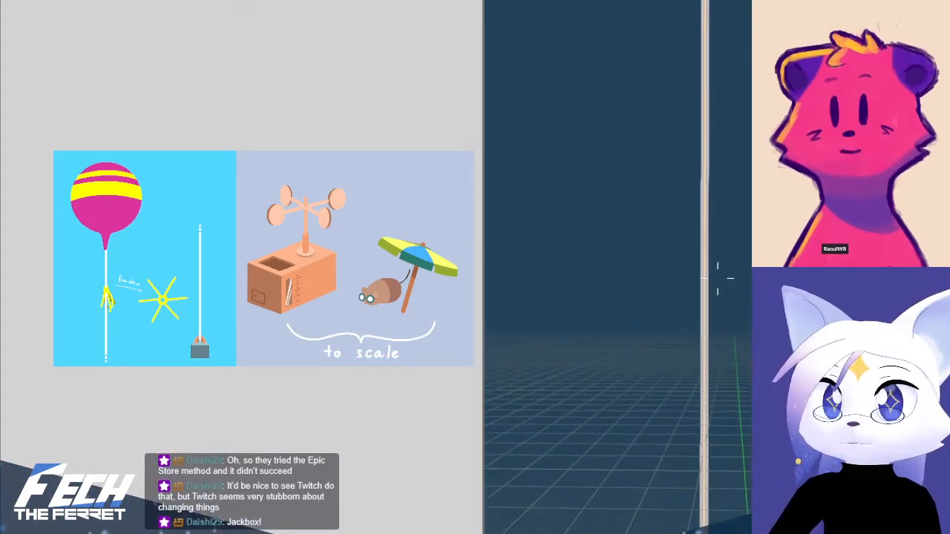
key(e)
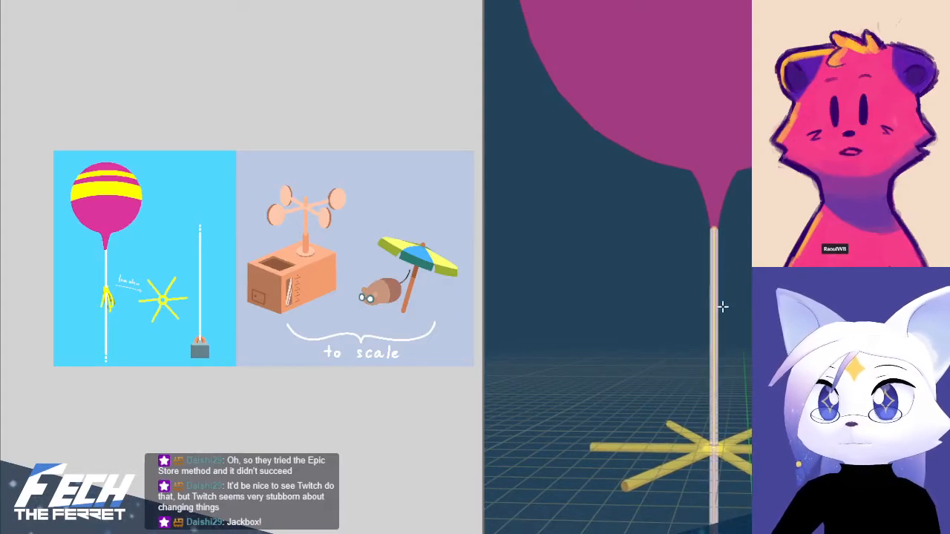
key(KP_1)
scroll(739, 365, down, 2)
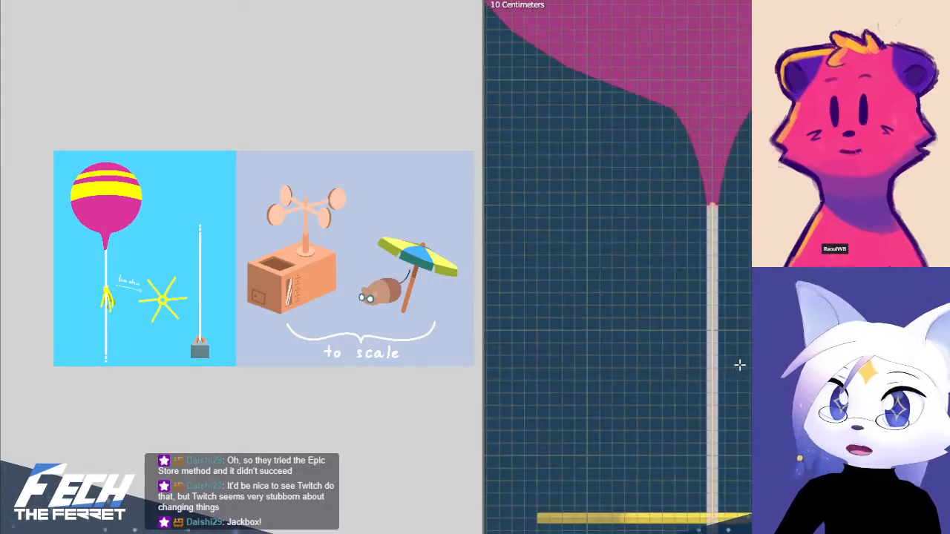
shift+middle_drag(740, 380, 741, 305)
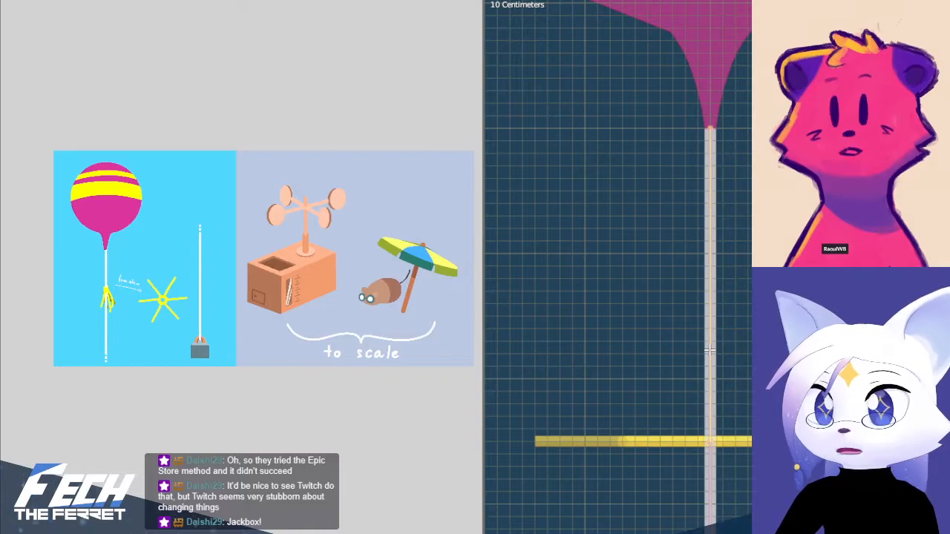
key(F2)
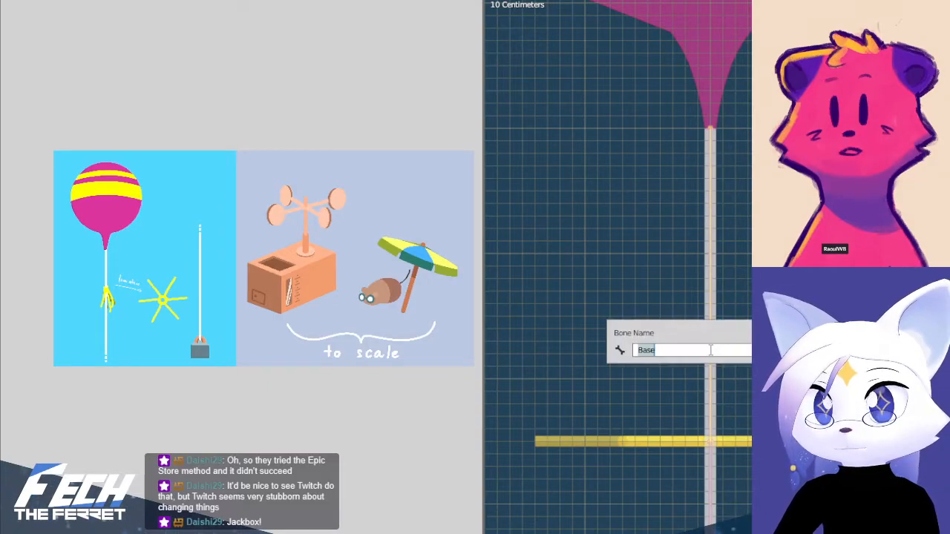
text(Root)
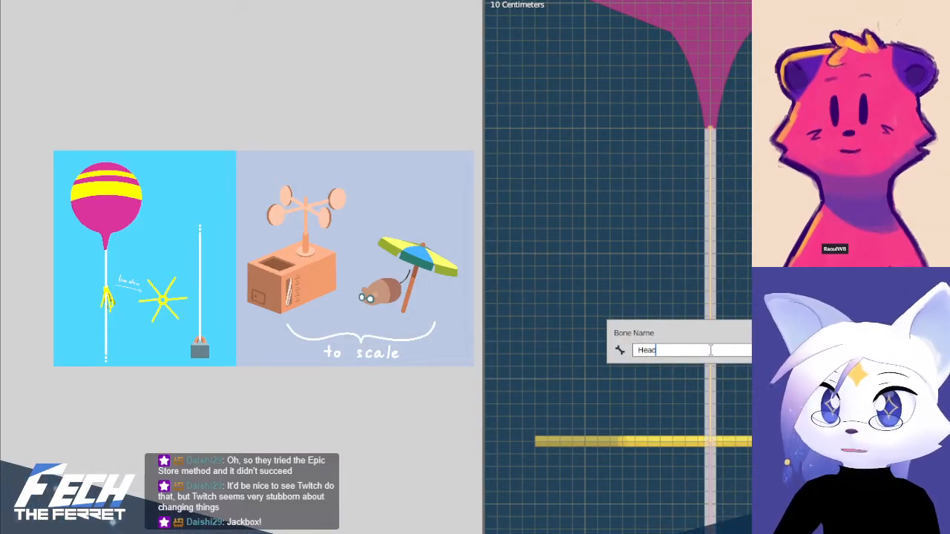
key(Return)
Select the short bone at the string's base in the weight's handle again and enter Root as its name
click(707, 517)
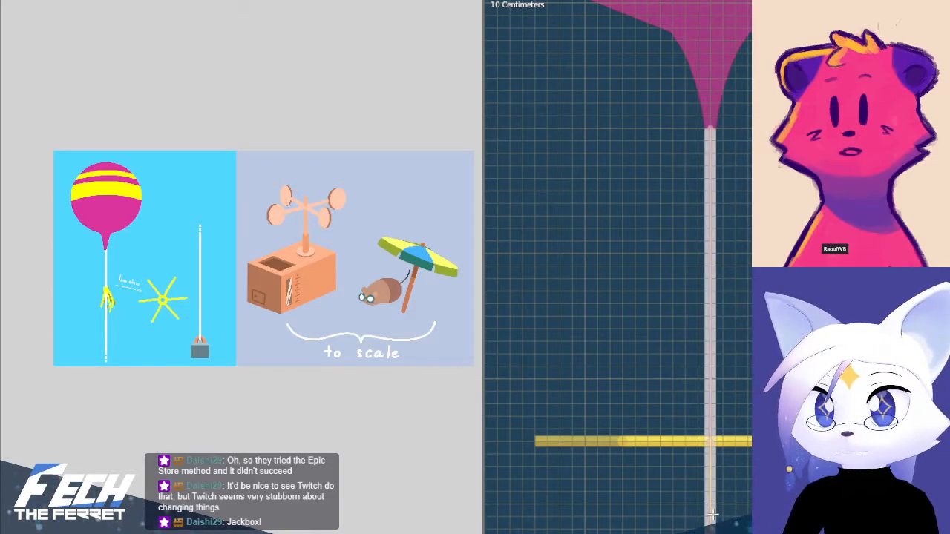
scroll(714, 515, down, 7)
scroll(721, 415, up, 6)
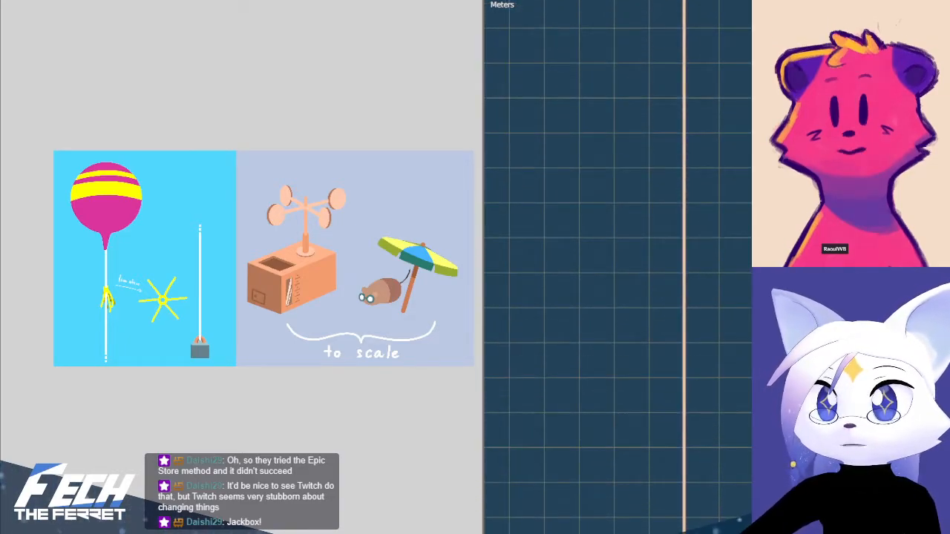
shift+middle_drag(729, 475, 746, 533)
shift+middle_drag(725, 394, 726, 223)
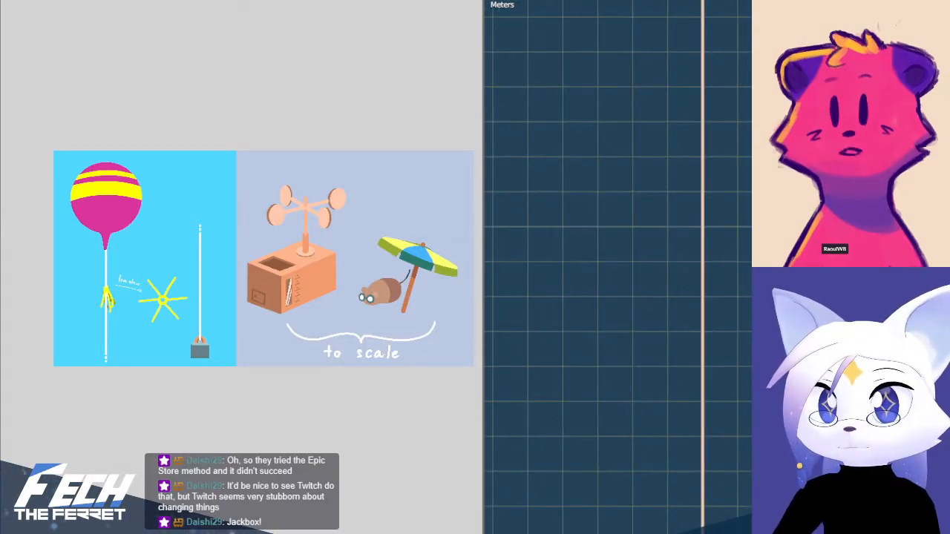
shift+middle_drag(730, 520, 700, 320)
scroll(700, 320, up, 3)
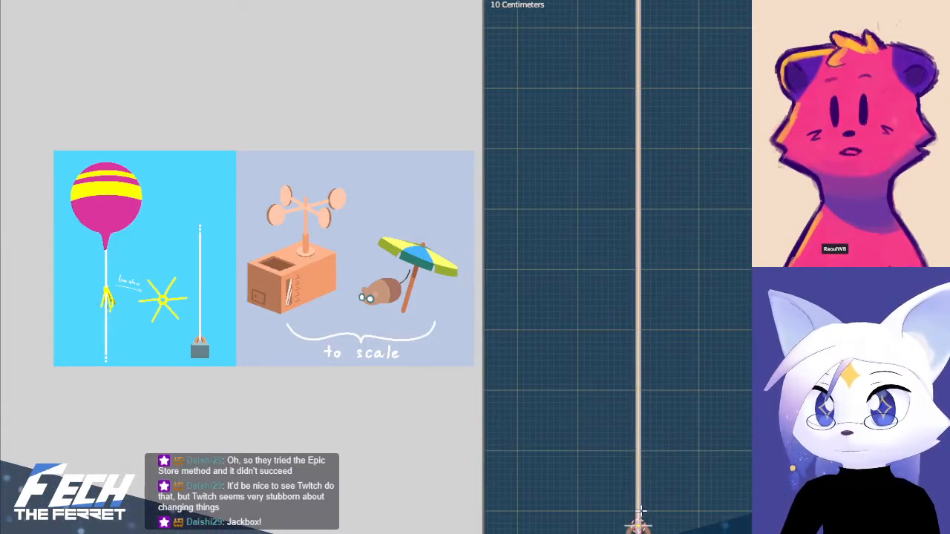
shift+middle_drag(651, 514, 700, 320)
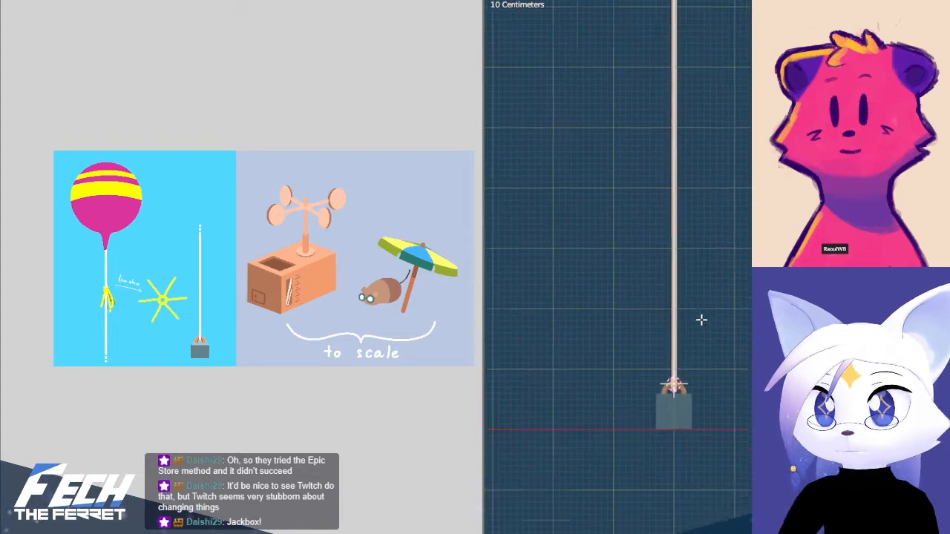
scroll(684, 329, up, 7)
click(607, 445)
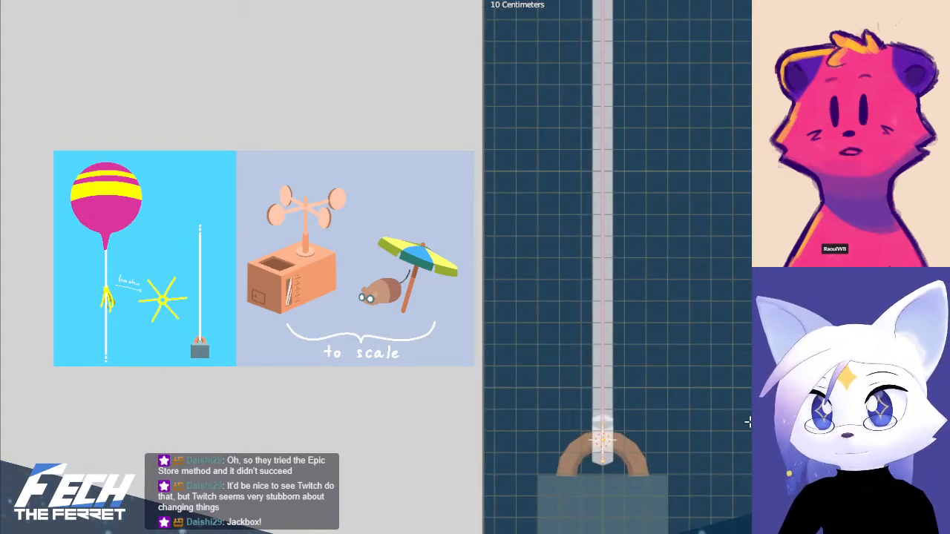
key(F2)
text(Root)
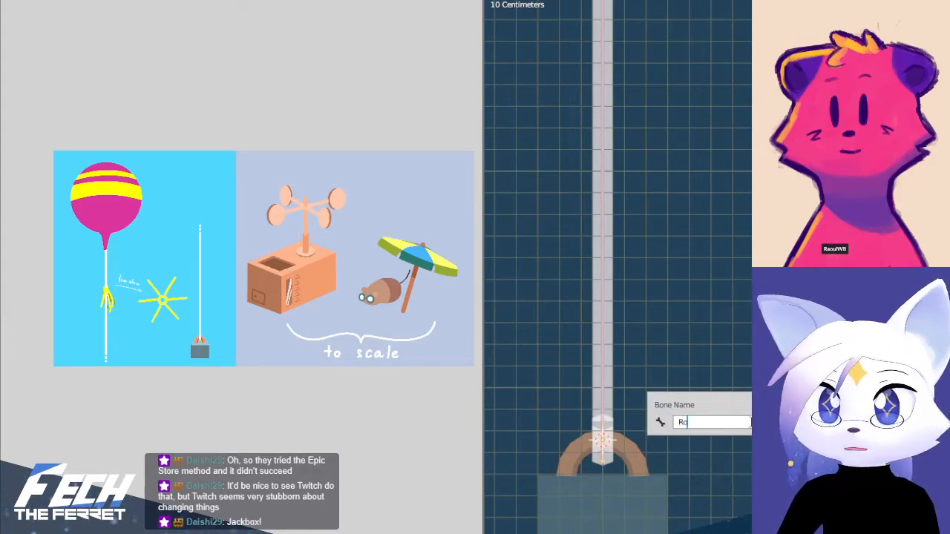
key(Return)
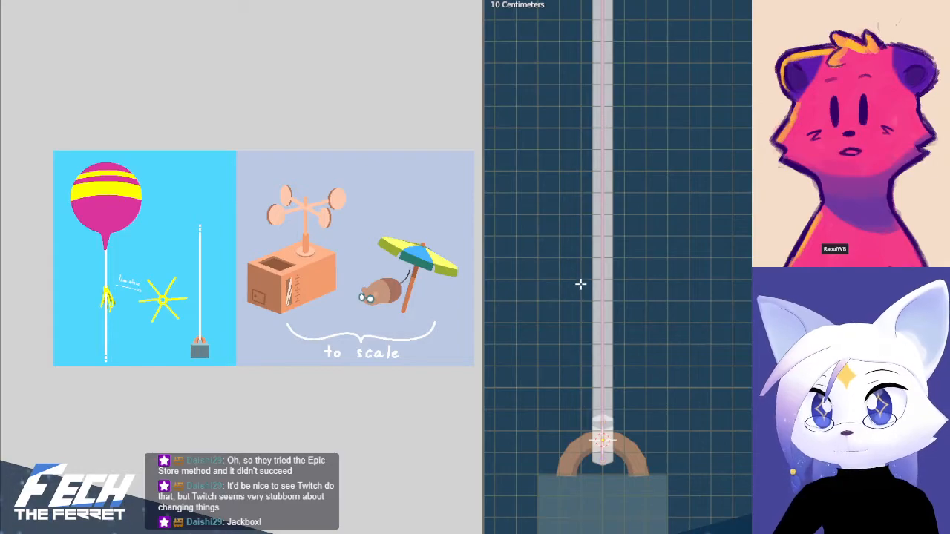
Select the long string bone and inspect the chain from the weight up past the streamers to the balloon
click(607, 265)
scroll(657, 176, down, 5)
shift+middle_drag(658, 175, 687, 319)
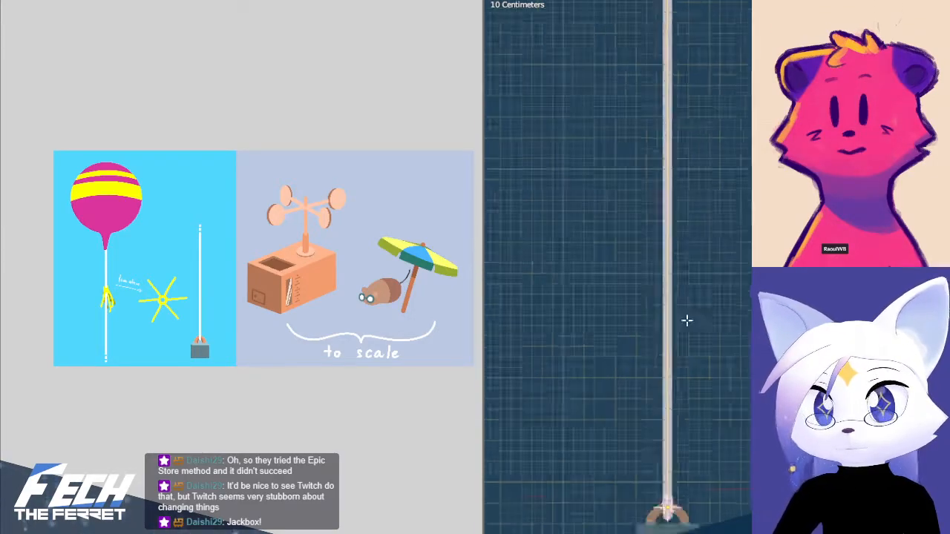
scroll(724, 253, down, 5)
shift+middle_drag(732, 170, 666, 485)
shift+middle_drag(722, 218, 824, 508)
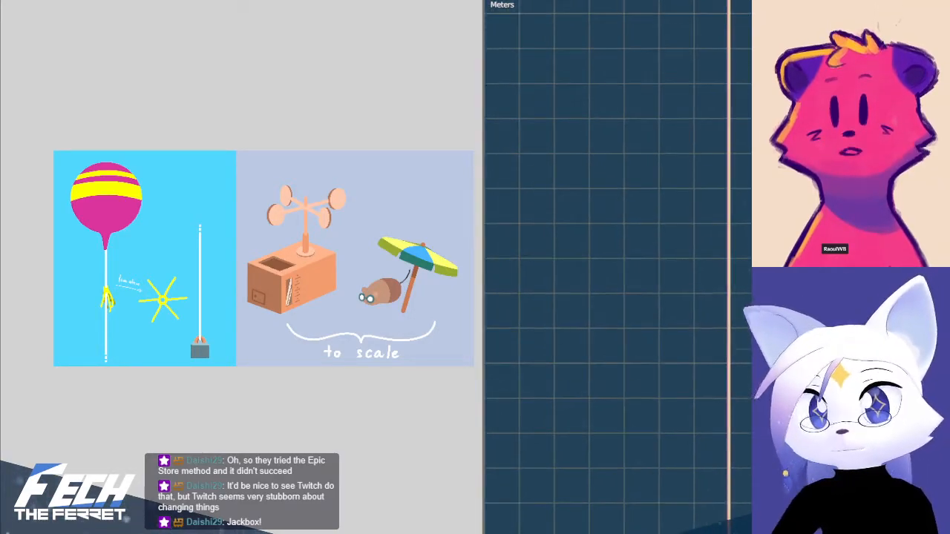
shift+middle_drag(846, 245, 756, 460)
shift+middle_drag(741, 222, 739, 533)
shift+middle_drag(719, 386, 728, 520)
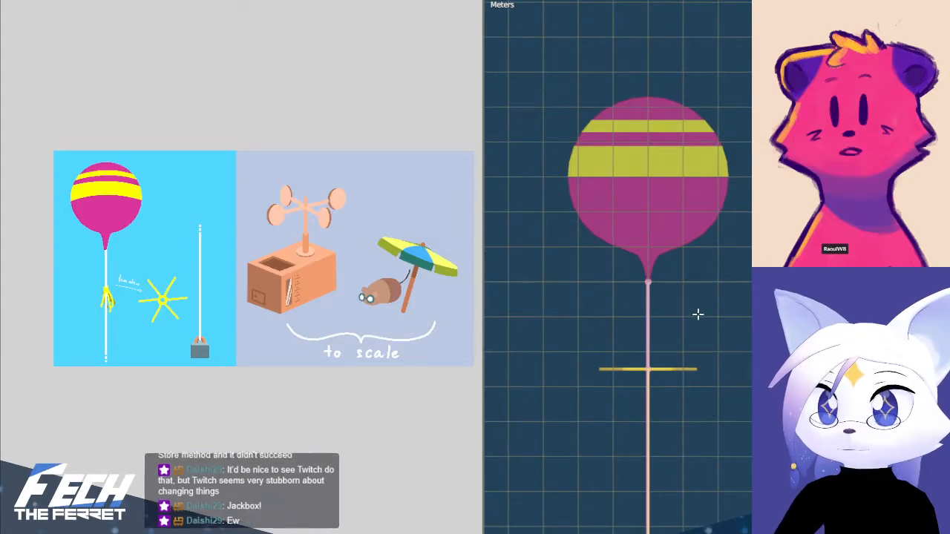
Leave armature editing and view the balloon's neck and the streamers in Object Mode
scroll(706, 312, up, 5)
shift+middle_drag(706, 312, 706, 329)
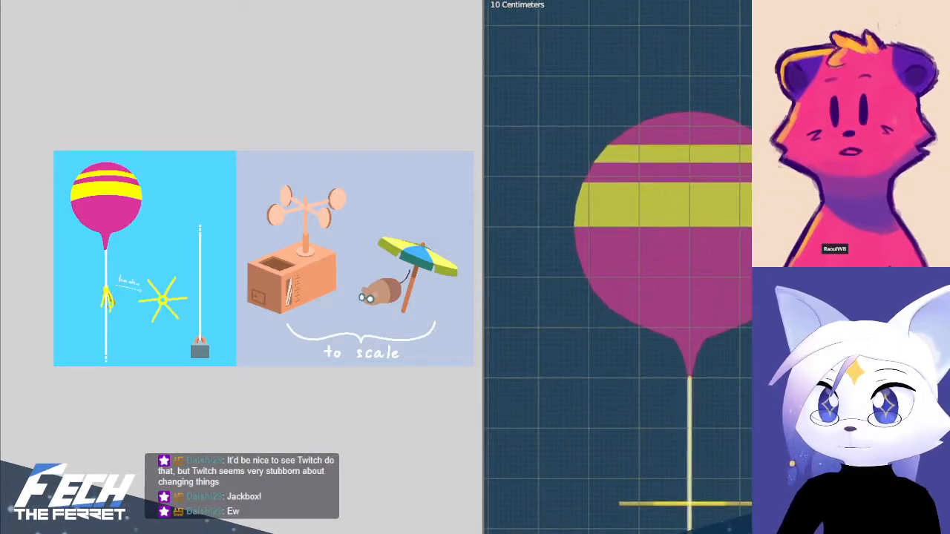
scroll(749, 489, up, 2)
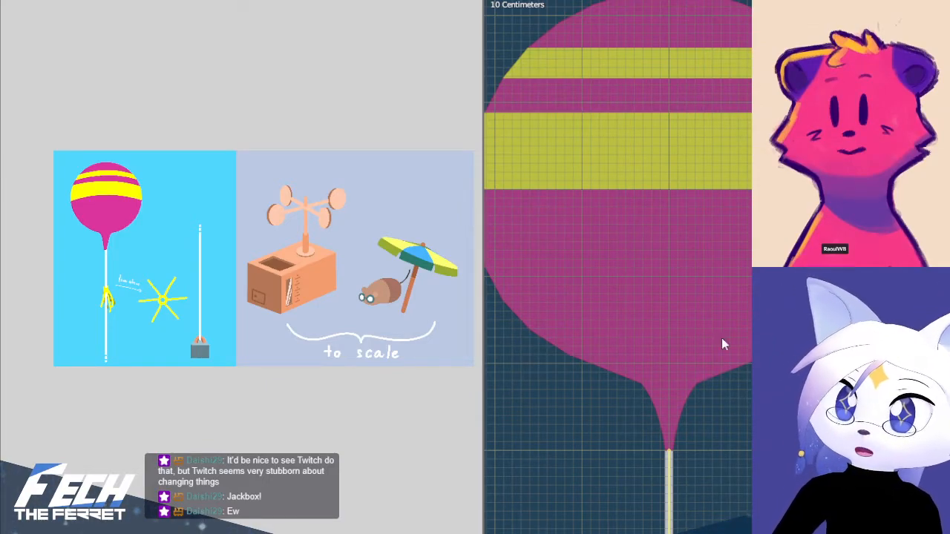
shift+middle_drag(726, 417, 720, 234)
scroll(720, 234, down, 3)
shift+middle_drag(749, 325, 730, 314)
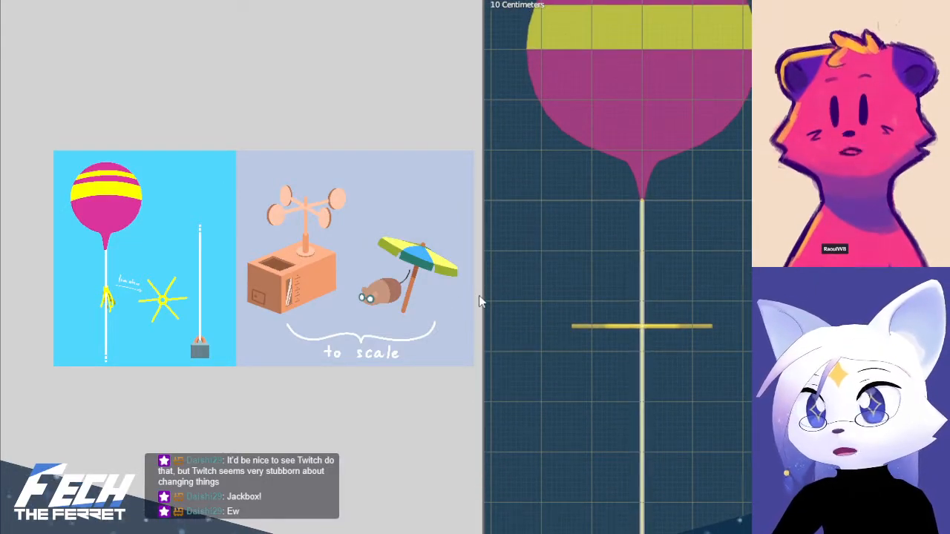
Enlarge the reference drawing and widen the 3D viewport next to it
drag(361, 299, 324, 302)
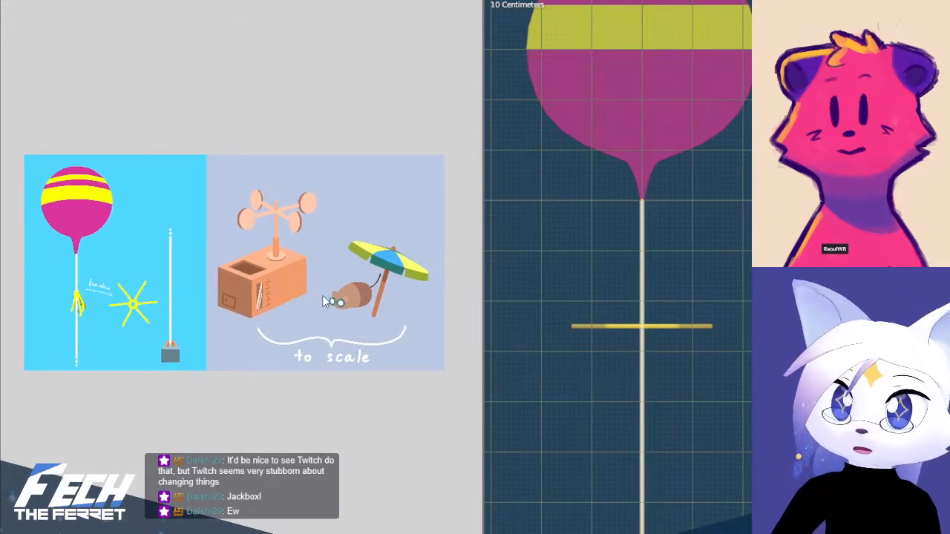
scroll(323, 297, up, 1)
middle_drag(332, 285, 352, 297)
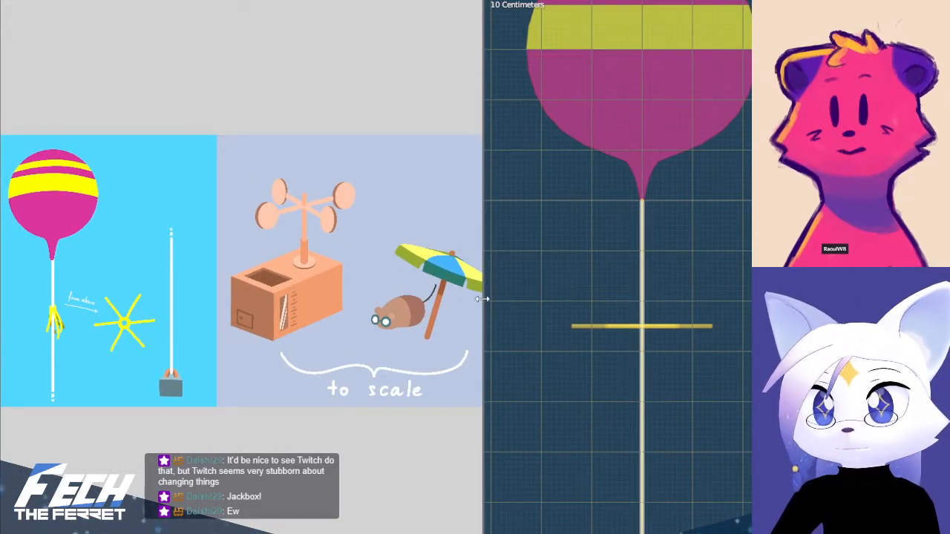
drag(482, 299, 435, 300)
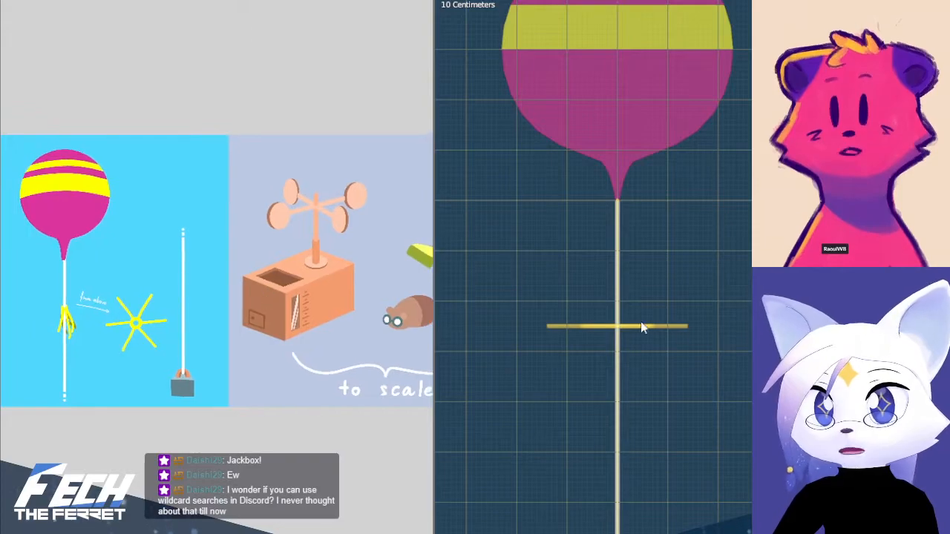
Turn X-ray off and select the balloon in the front view
shift+middle_drag(683, 342, 698, 354)
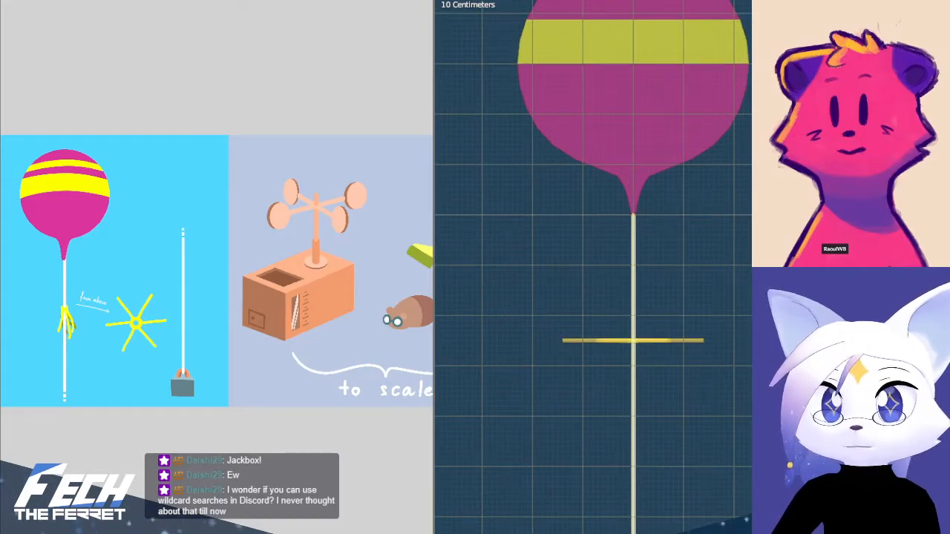
middle_drag(661, 300, 678, 181)
key(KP_Decimal)
key(alt+z)
key(KP_1)
scroll(716, 239, up, 6)
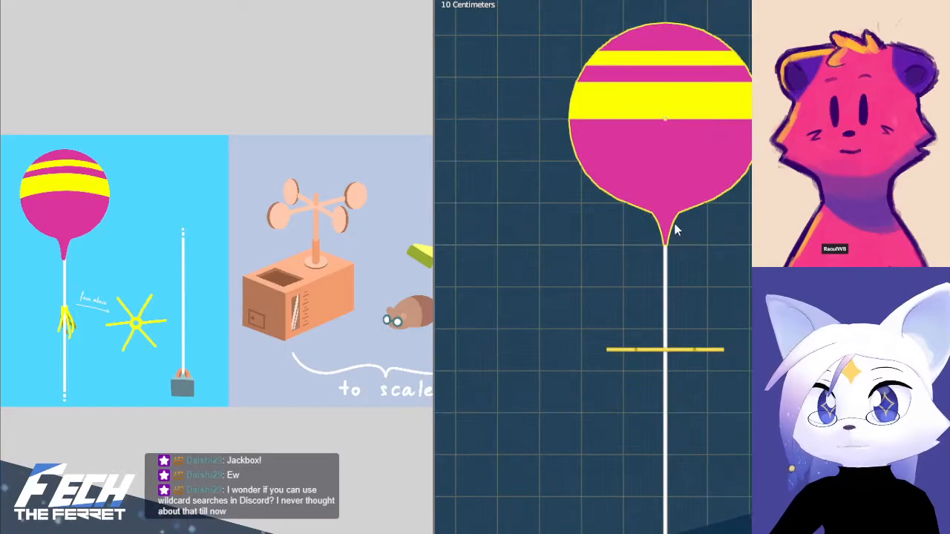
shift+middle_drag(676, 230, 679, 296)
click(672, 306)
click(676, 268)
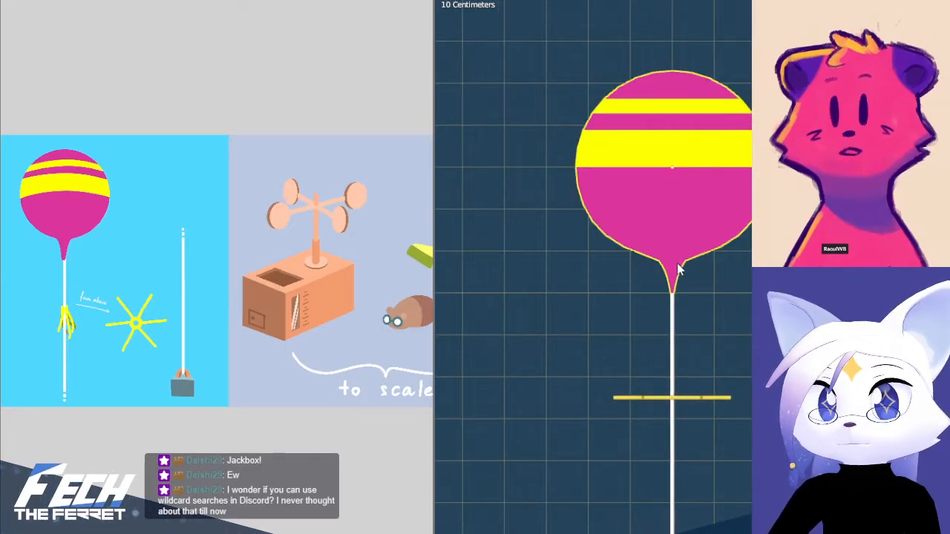
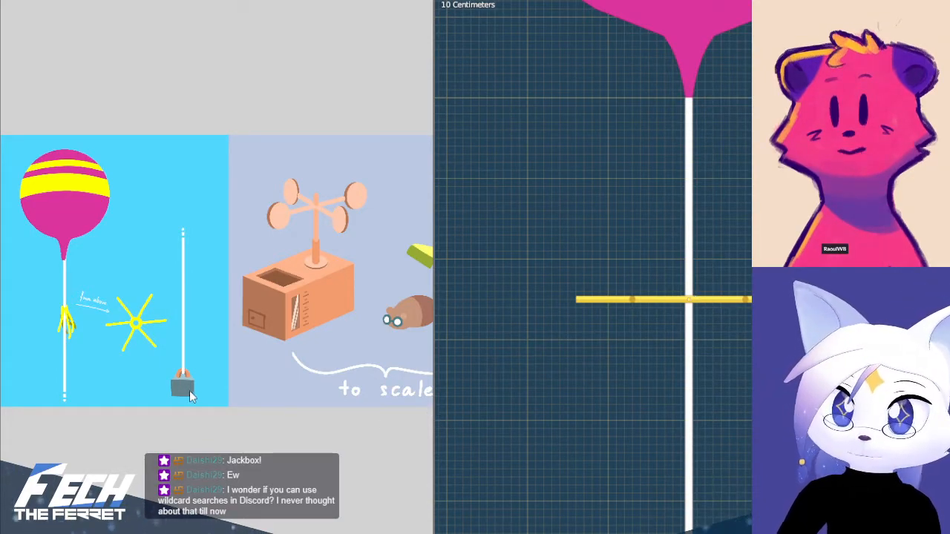
Compare the yellow six-armed star on the balloon's string with the reference drawing and examine its mesh
drag(190, 390, 253, 403)
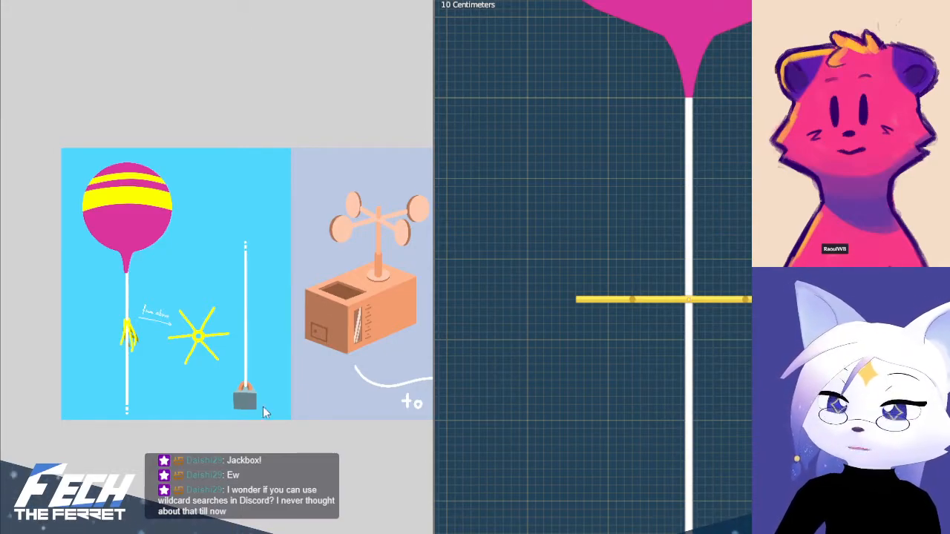
scroll(702, 368, up, 6)
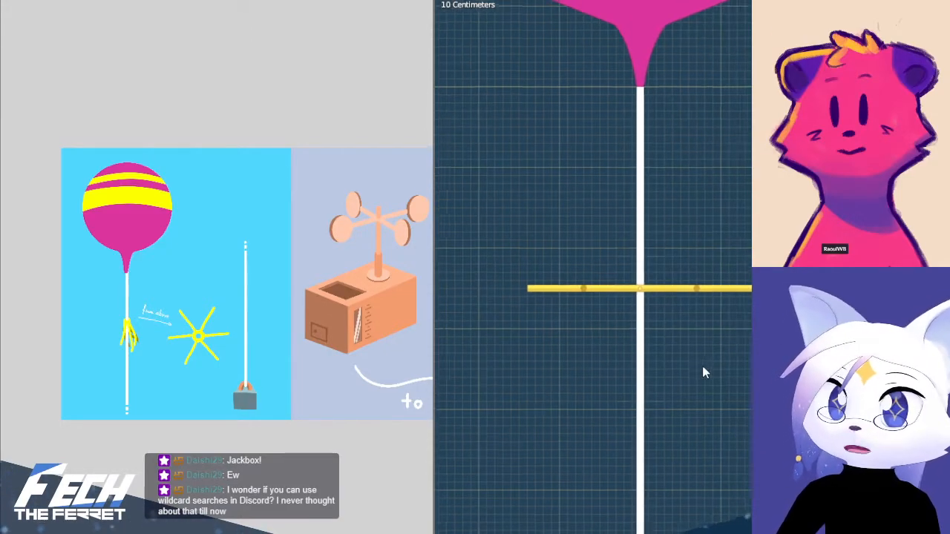
shift+middle_drag(680, 318, 659, 342)
scroll(659, 387, up, 4)
key(KP_1)
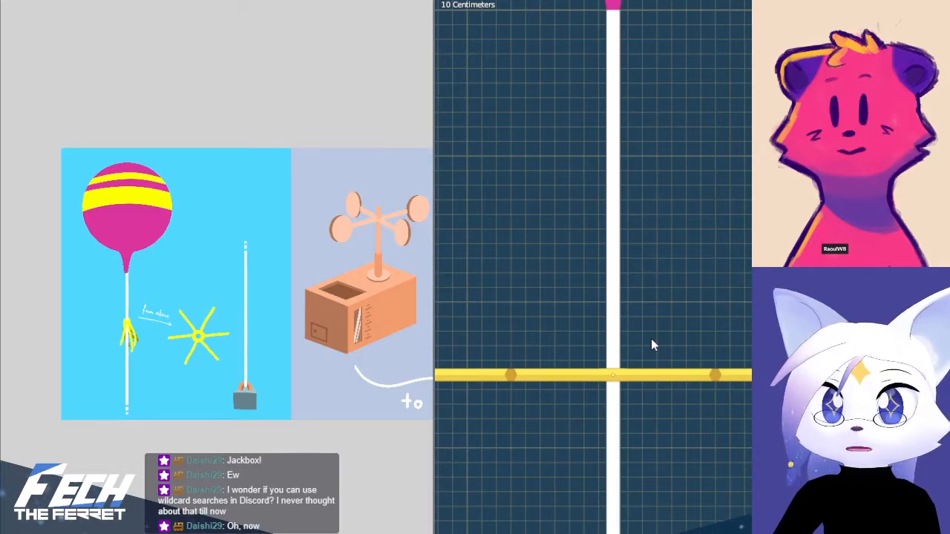
shift+middle_drag(664, 340, 719, 397)
key(Tab)
scroll(723, 386, up, 3)
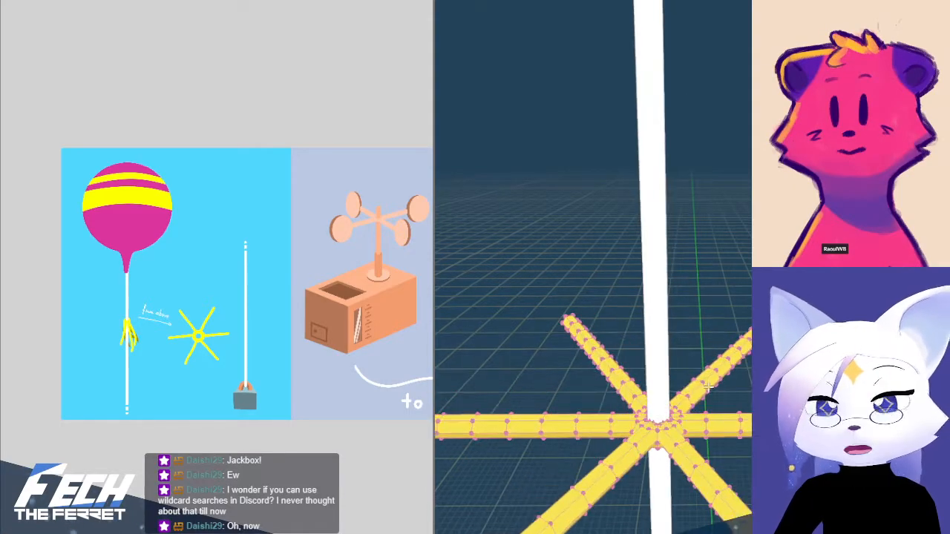
shift+middle_drag(660, 432, 656, 406)
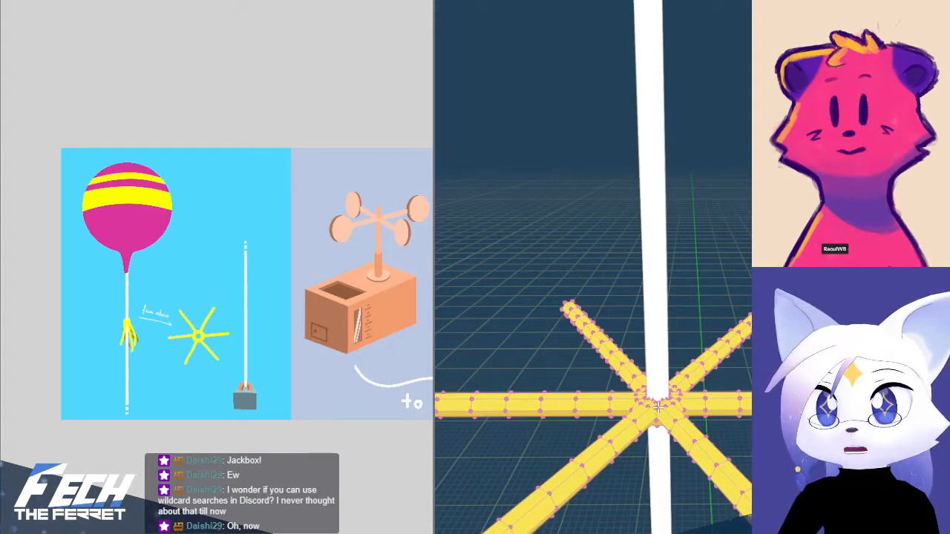
Return to Object Mode and snap the 3D cursor to the selected yellow star
key(KP_1)
key(Tab)
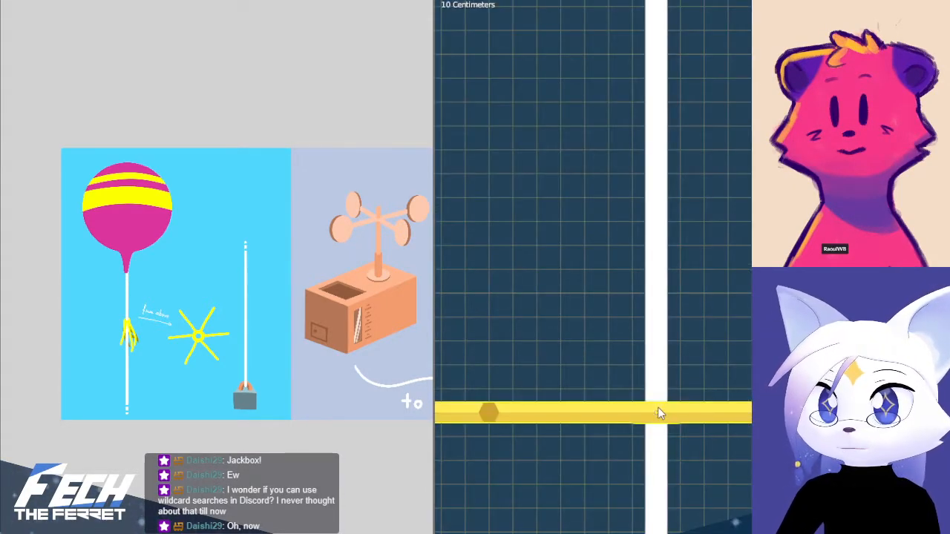
key(shift+s)
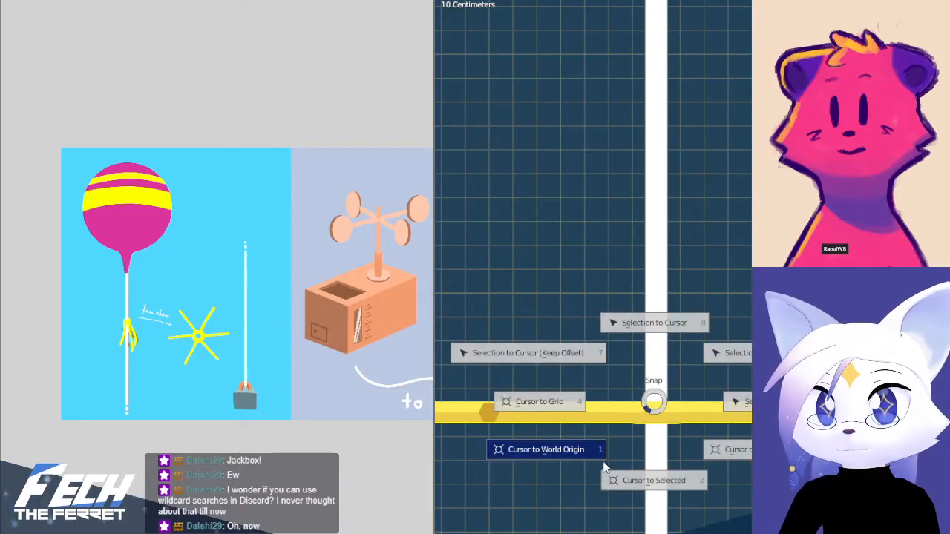
click(644, 482)
key(shift+a)
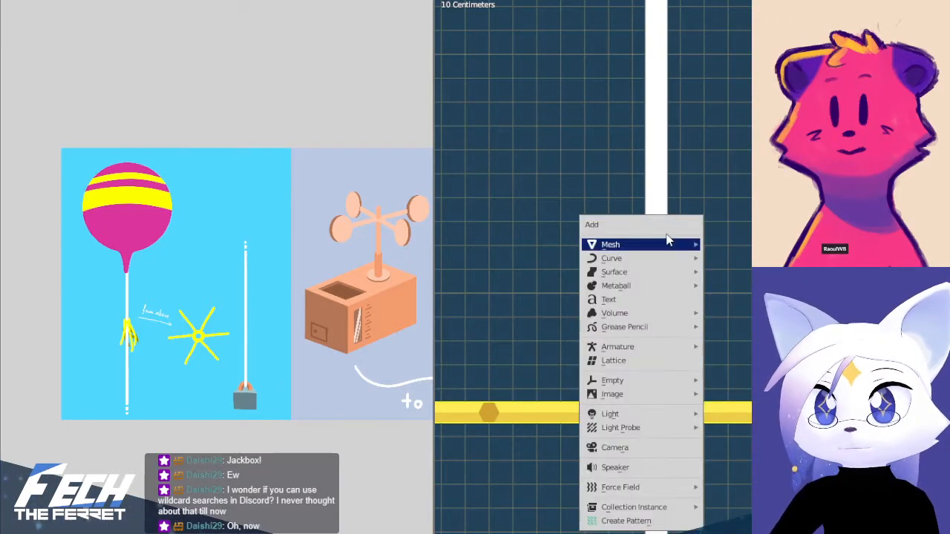
mouse_move(646, 244)
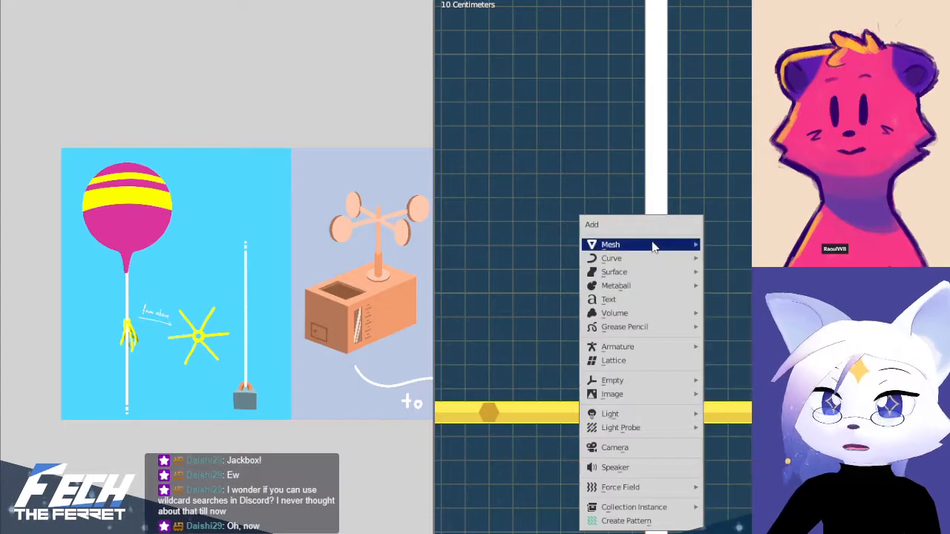
click(732, 245)
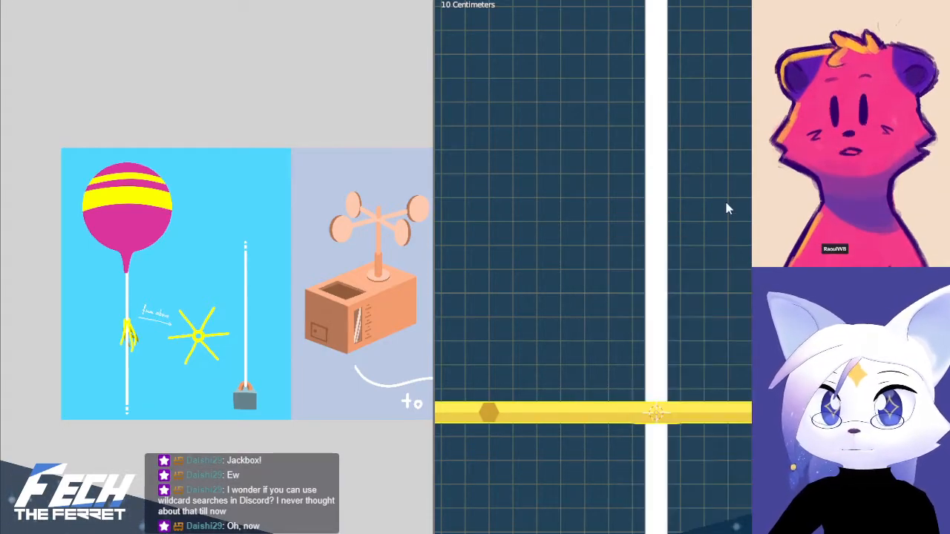
Select the balloon with its string and examine its shape and its alignment with the yellow star
scroll(732, 199, down, 4)
scroll(732, 198, down, 1)
shift+middle_drag(732, 199, 725, 297)
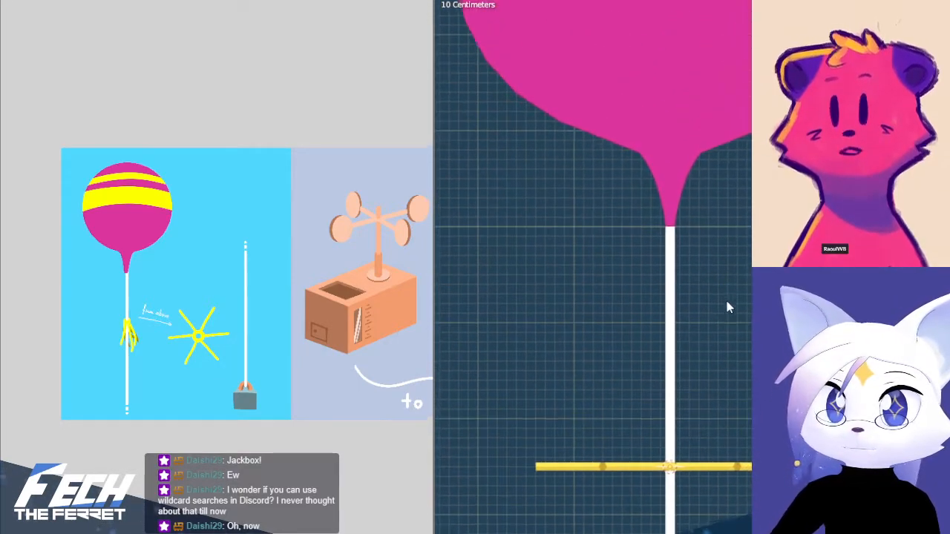
click(672, 255)
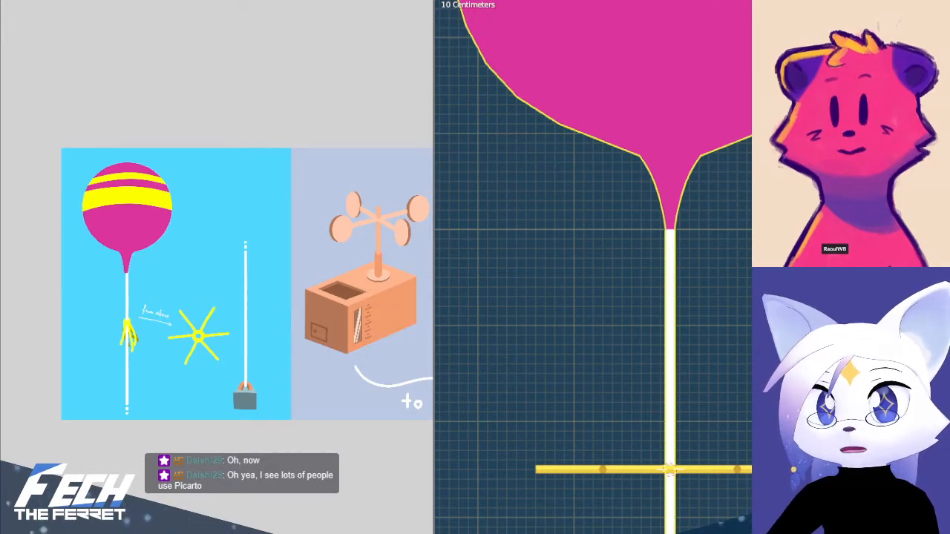
shift+middle_drag(757, 319, 670, 316)
scroll(750, 290, up, 1)
scroll(750, 290, down, 5)
key(KP_1)
scroll(671, 324, up, 1)
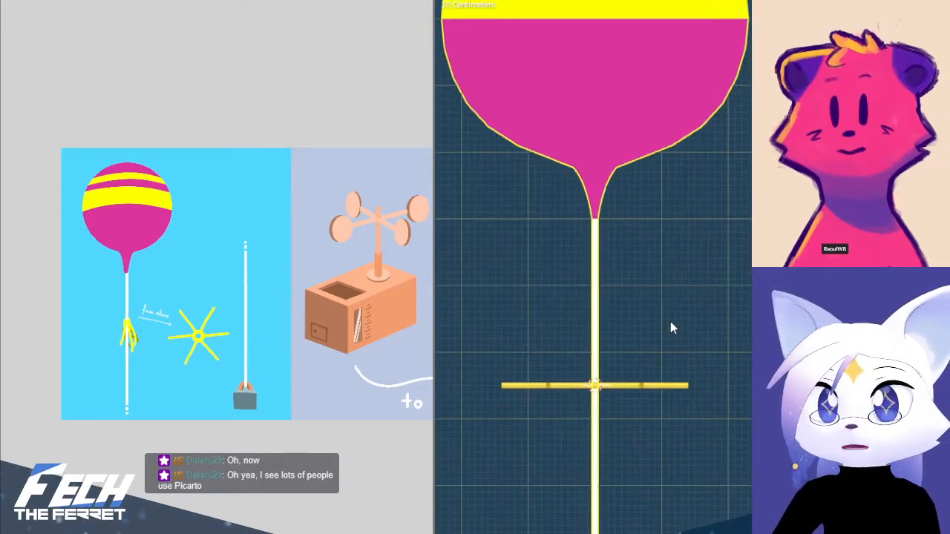
mouse_move(663, 326)
shift+middle_down()
mouse_move(655, 316)
mouse_move(671, 318)
shift+middle_up()
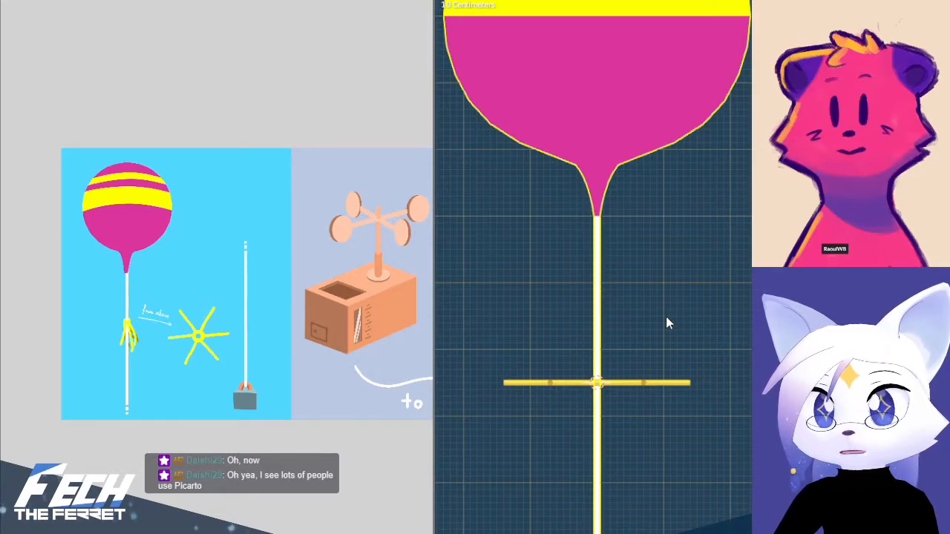
middle_drag(666, 316, 651, 352)
click(615, 374)
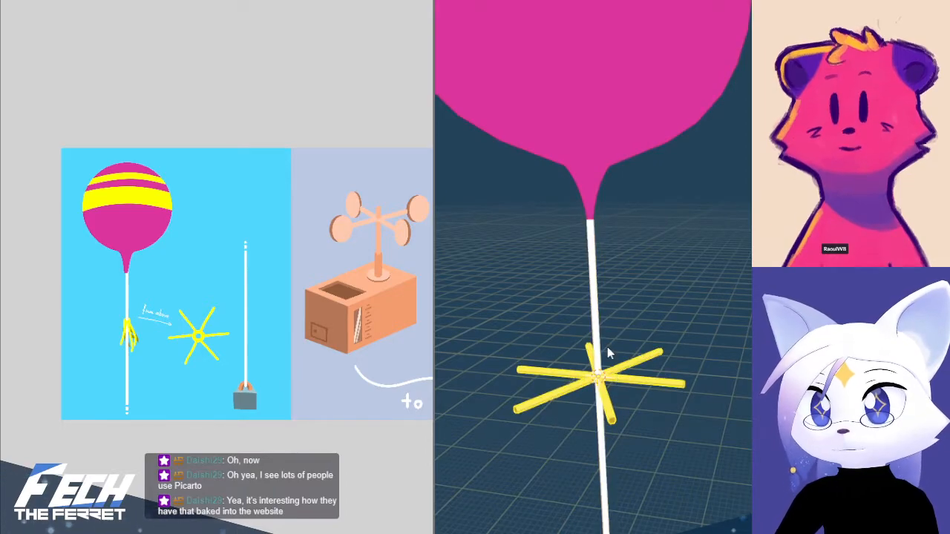
key(KP_1)
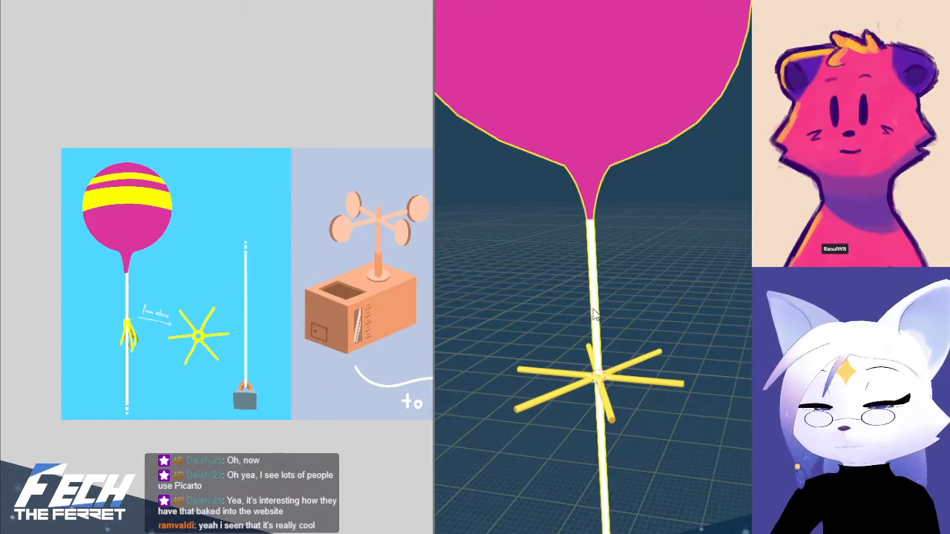
key(Tab)
key(Tab)
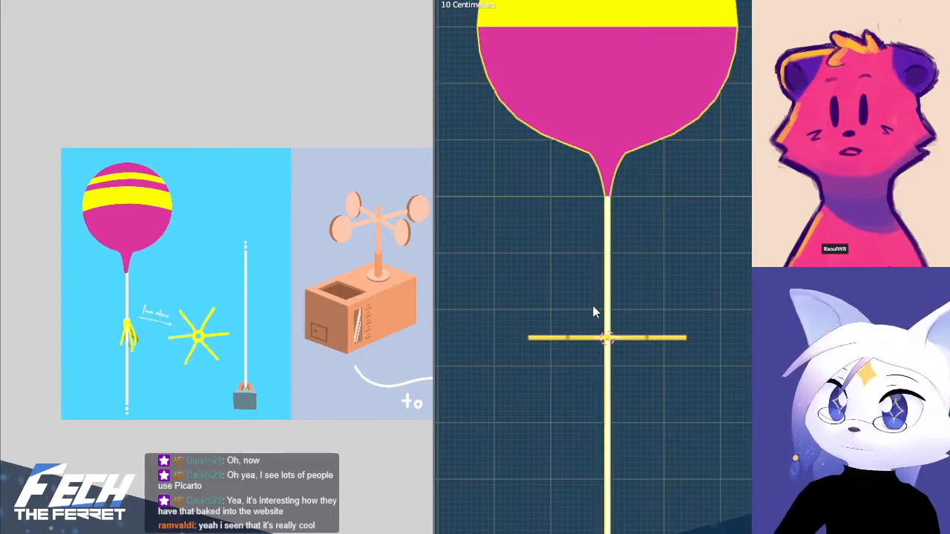
key(ctrl+Tab)
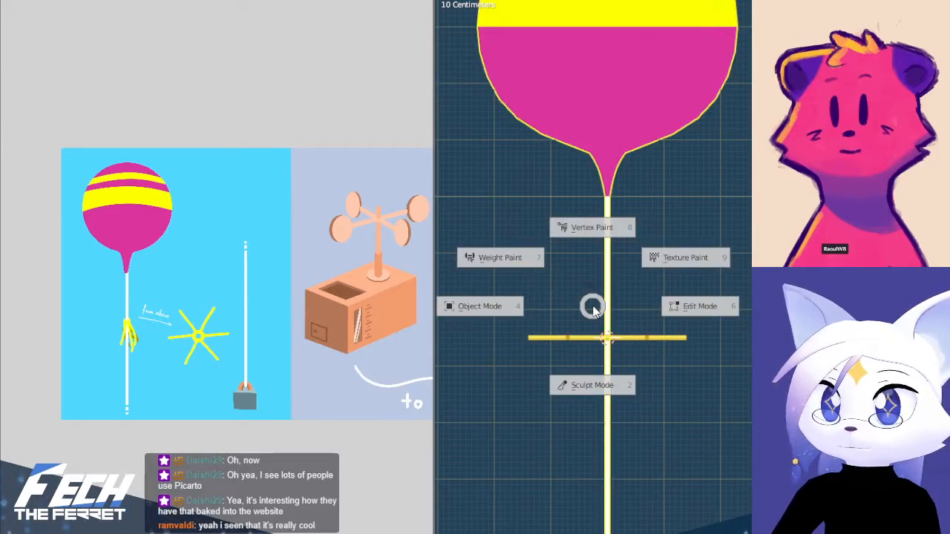
shift+middle_drag(632, 236, 642, 318)
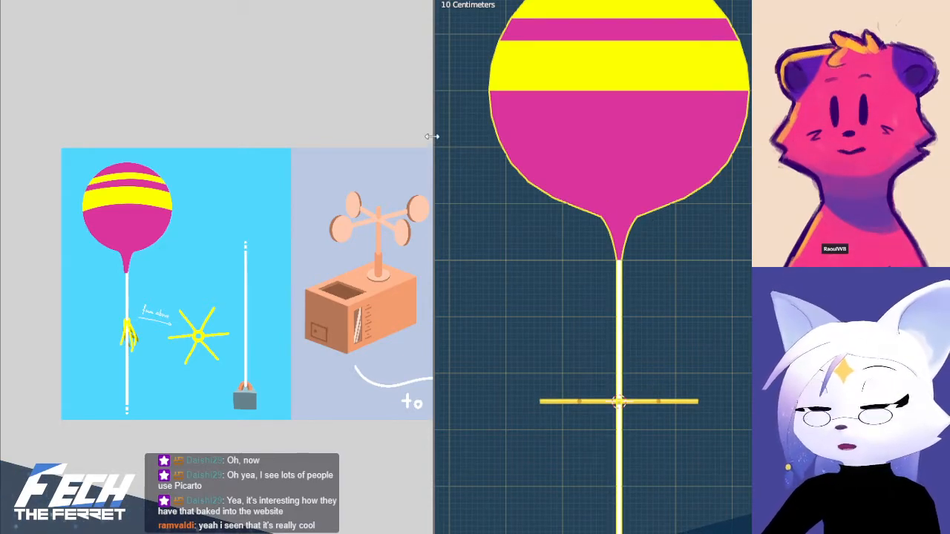
Widen the 3D viewport beside the reference image and inspect the balloon, string and star from the front and at an angle
drag(433, 137, 380, 129)
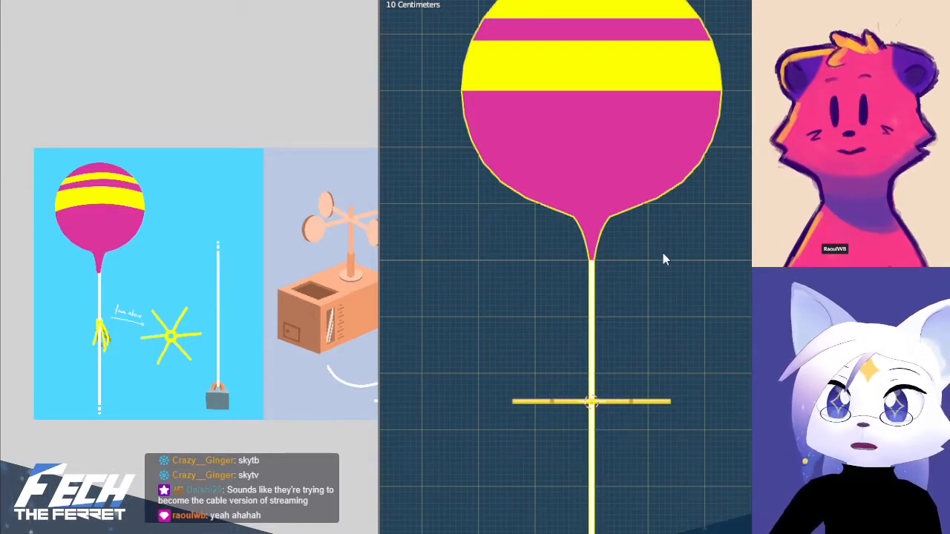
shift+middle_drag(663, 253, 673, 232)
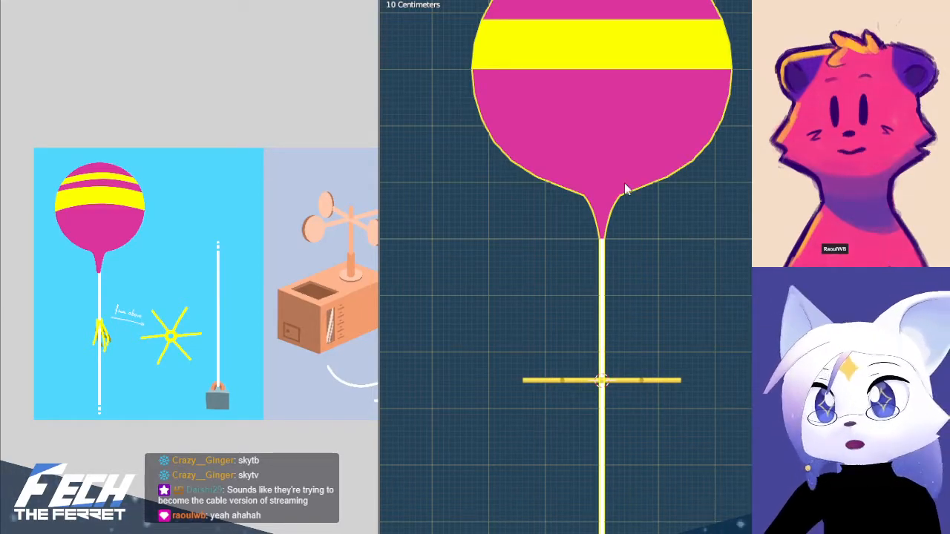
shift+middle_drag(679, 239, 686, 258)
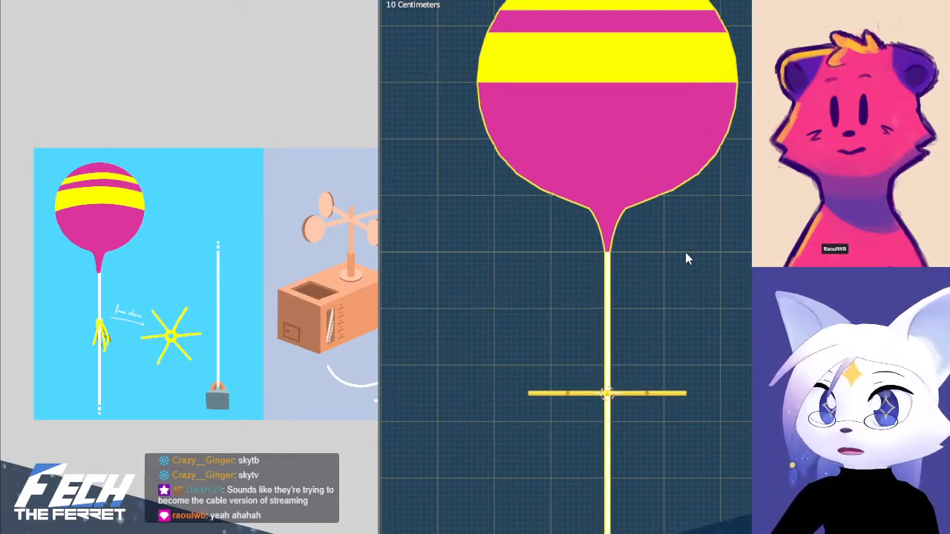
mouse_move(701, 291)
middle_down()
mouse_move(687, 325)
mouse_move(695, 307)
middle_up()
key(KP_1)
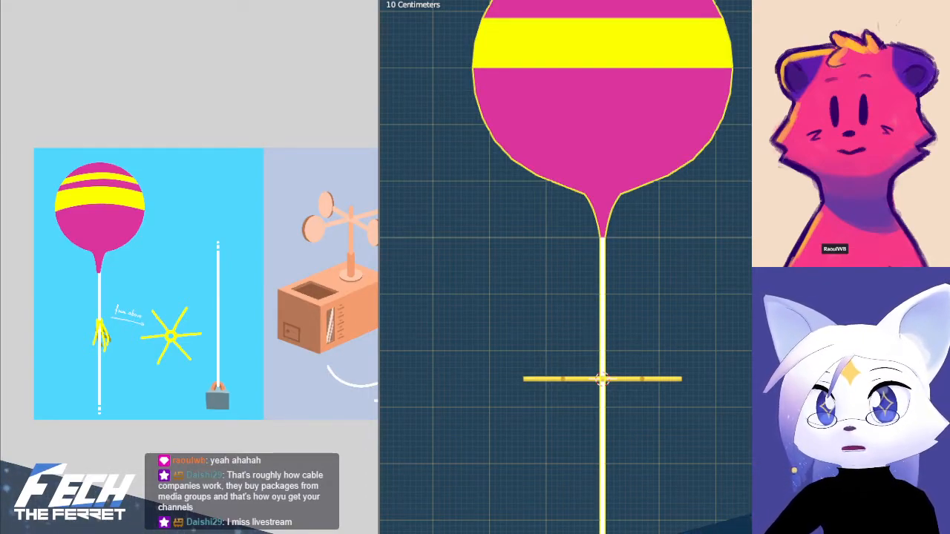
shift+middle_drag(714, 232, 693, 353)
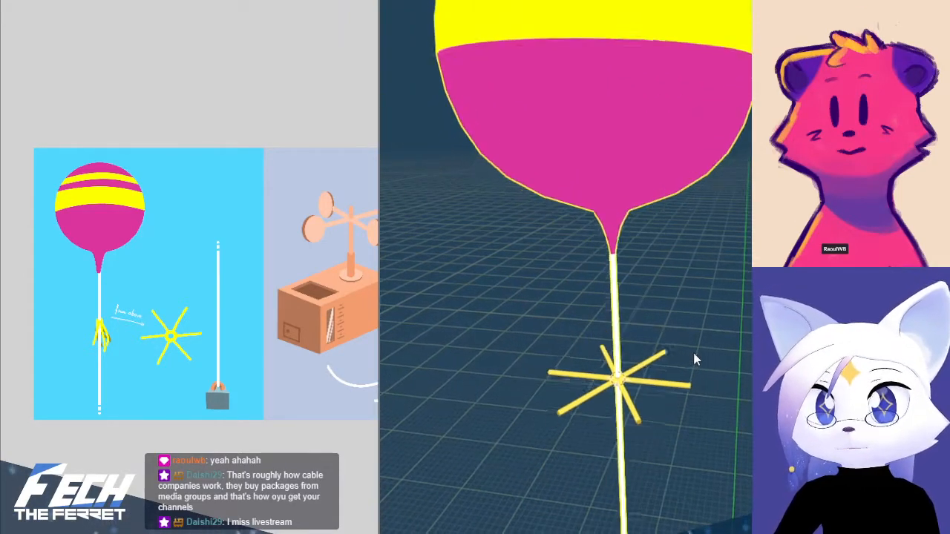
click(687, 366)
key(KP_1)
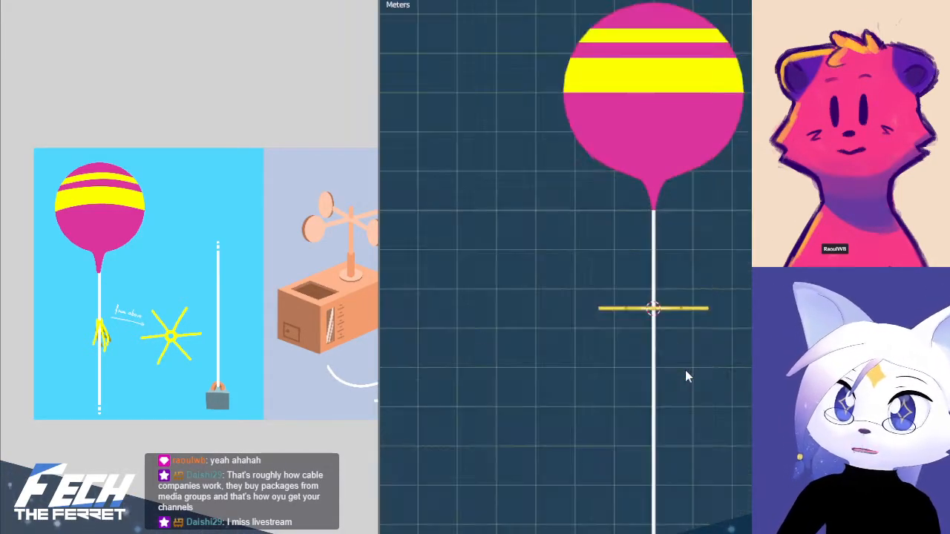
shift+middle_drag(730, 346, 712, 404)
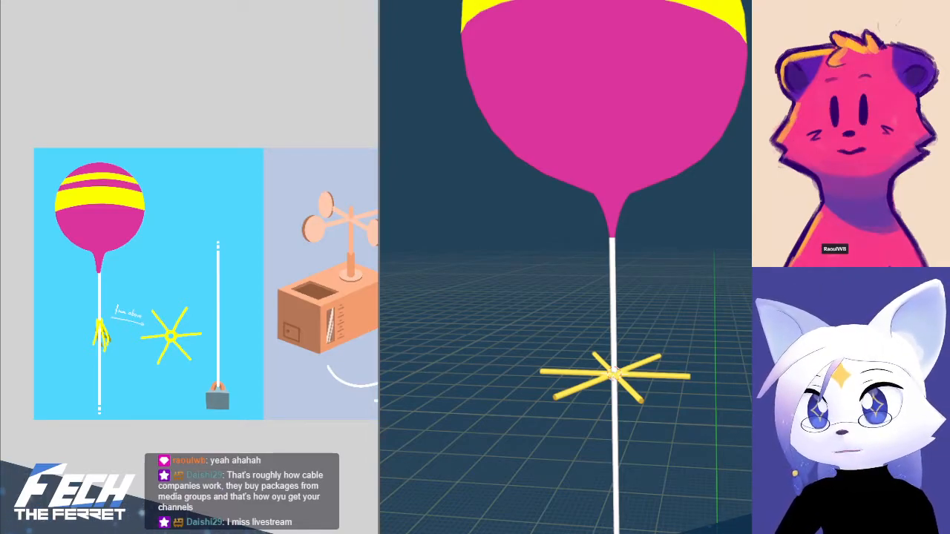
Inspect the mesh of the yellow star and of the balloon with its string in Edit Mode
key(Tab)
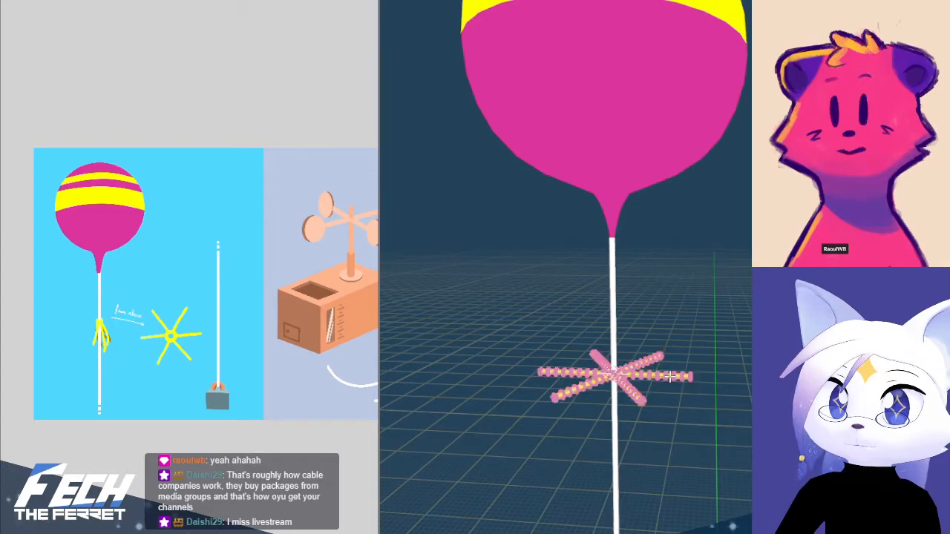
shift+middle_drag(655, 388, 660, 339)
scroll(662, 344, up, 4)
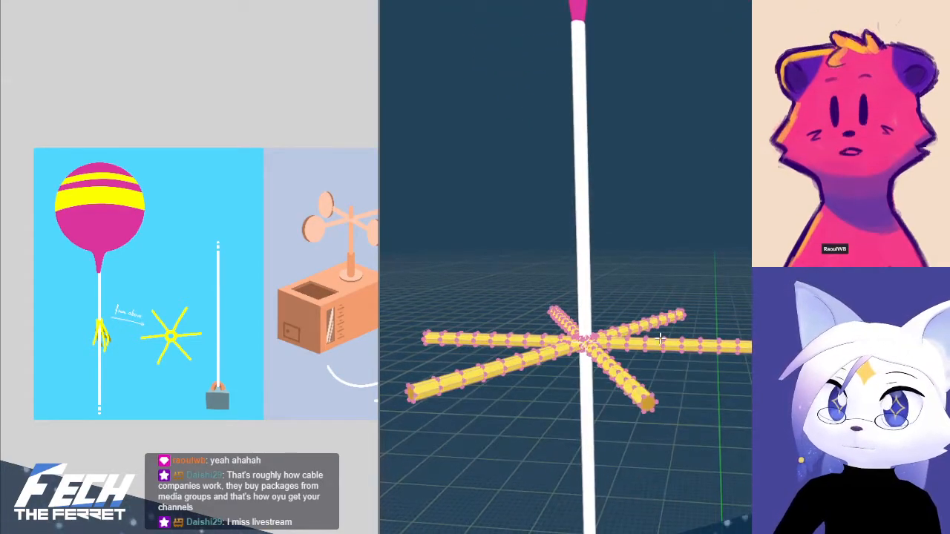
key(KP_1)
key(Tab)
click(588, 120)
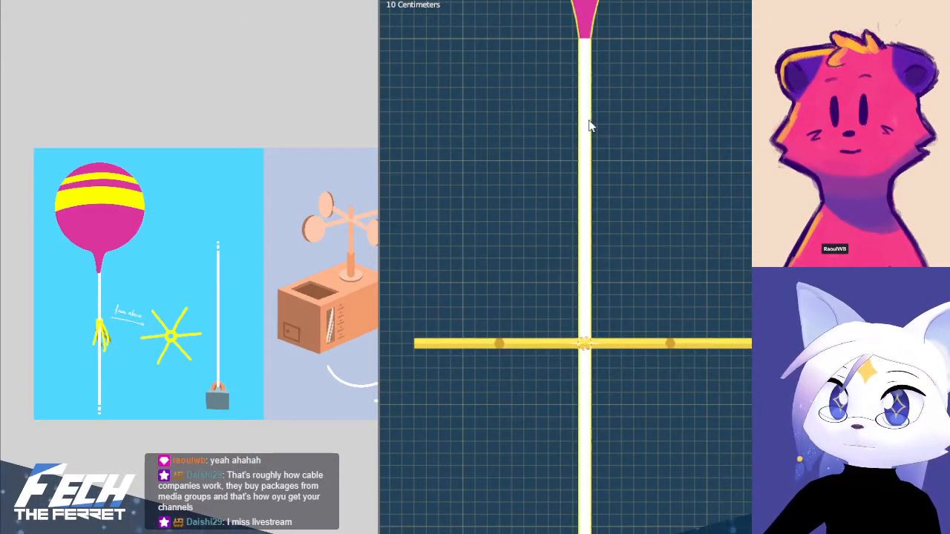
scroll(588, 121, down, 6)
key(Tab)
key(Tab)
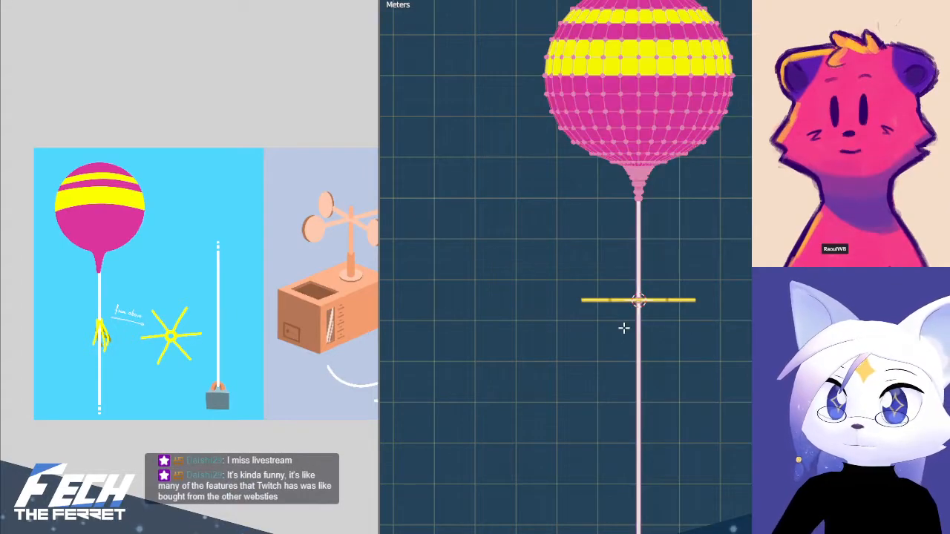
Show the model in X-ray display and select the balloon with its string in Object Mode
click(692, 158)
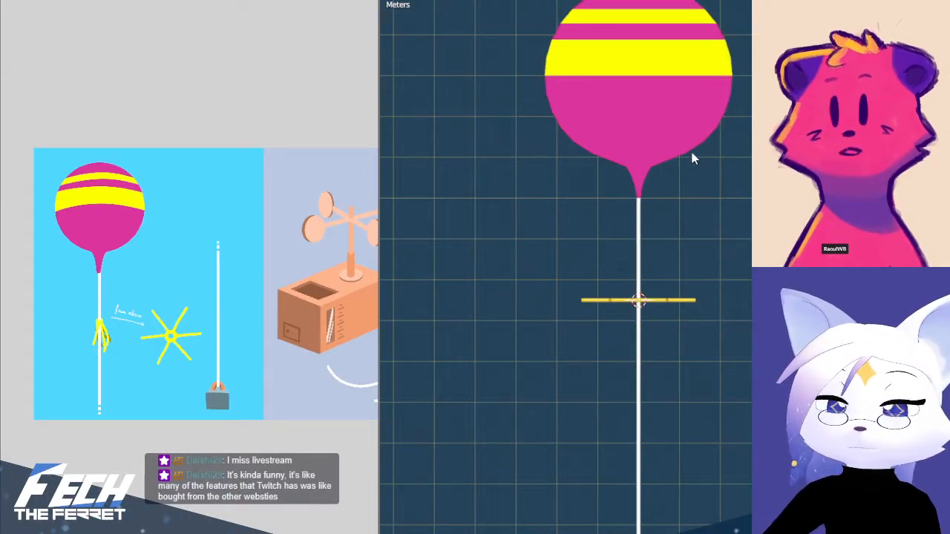
click(639, 221)
click(642, 221)
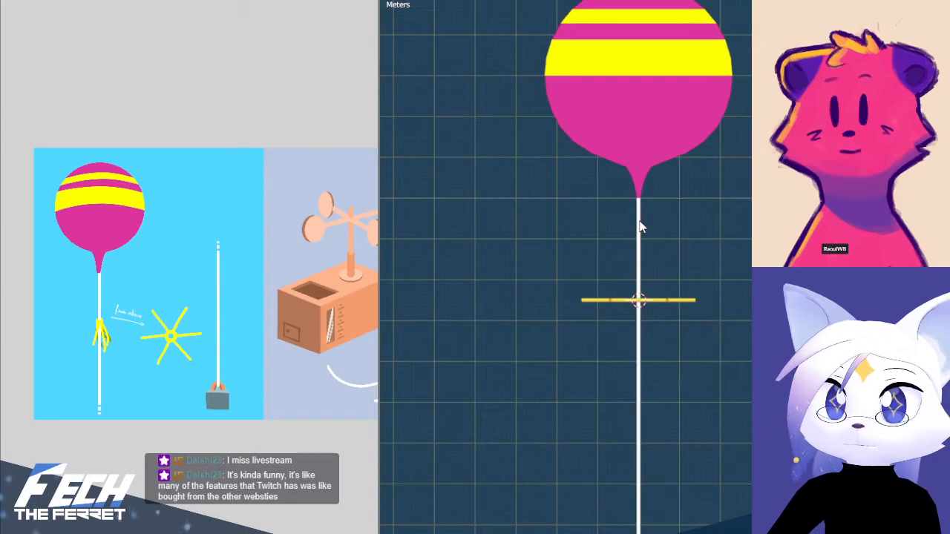
click(641, 225)
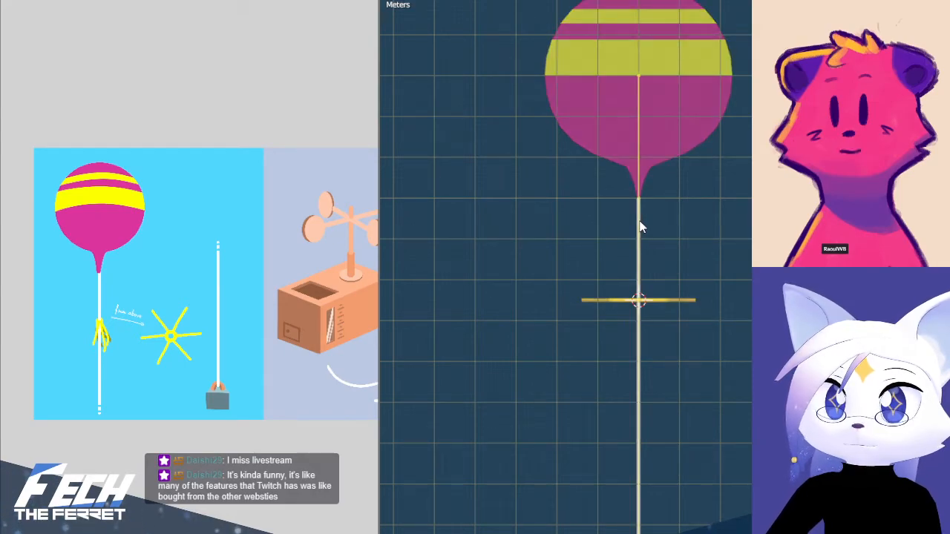
key(ctrl+p)
click(664, 142)
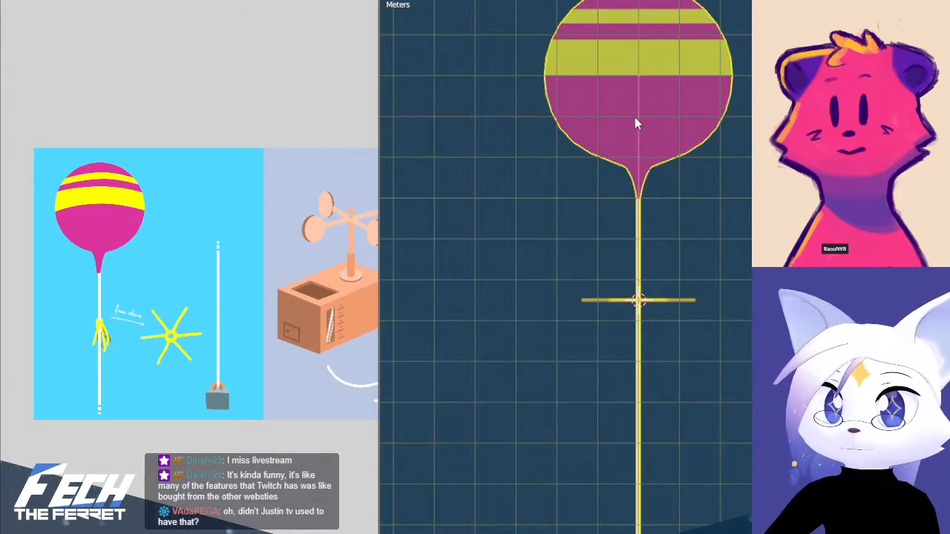
Parent the balloon with its string to the armature using Armature Deform With Automatic Weights
key(alt+a)
click(656, 116)
shift+click(637, 113)
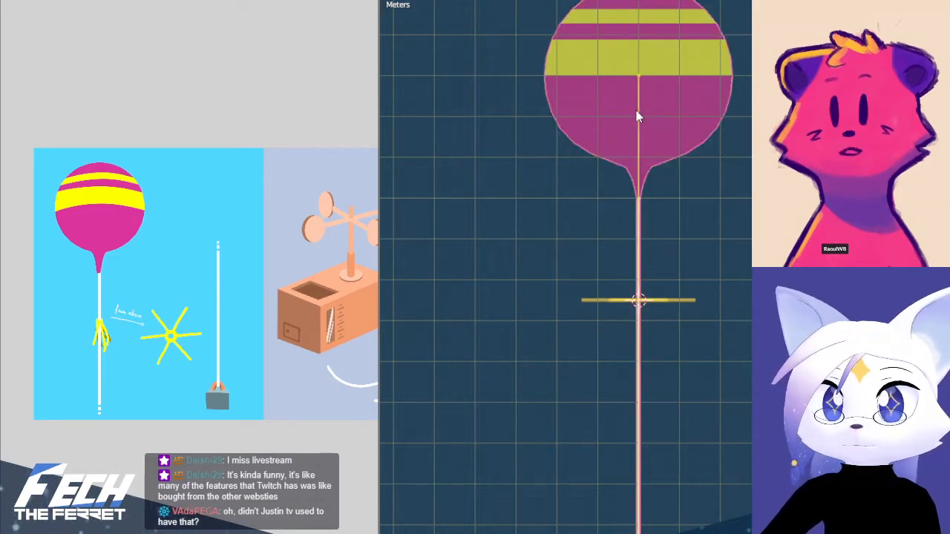
key(ctrl+p)
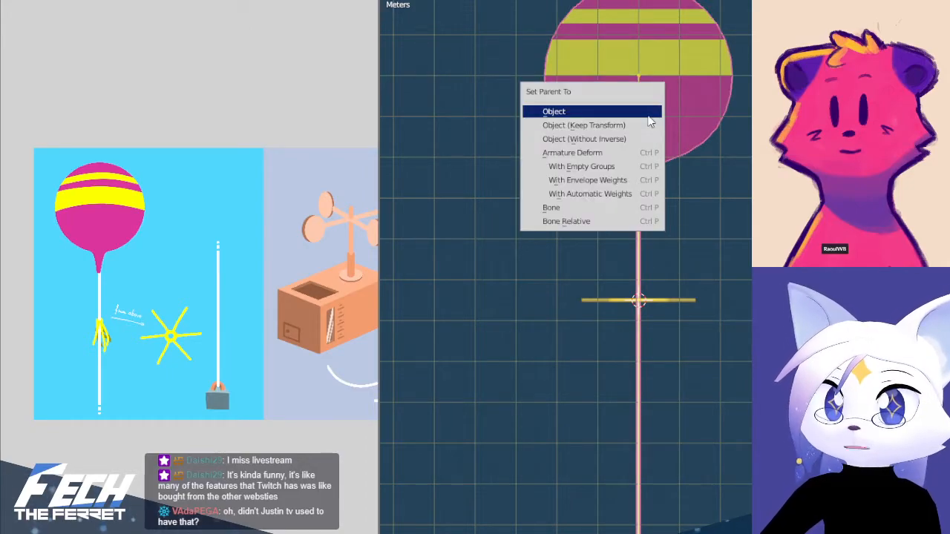
click(628, 193)
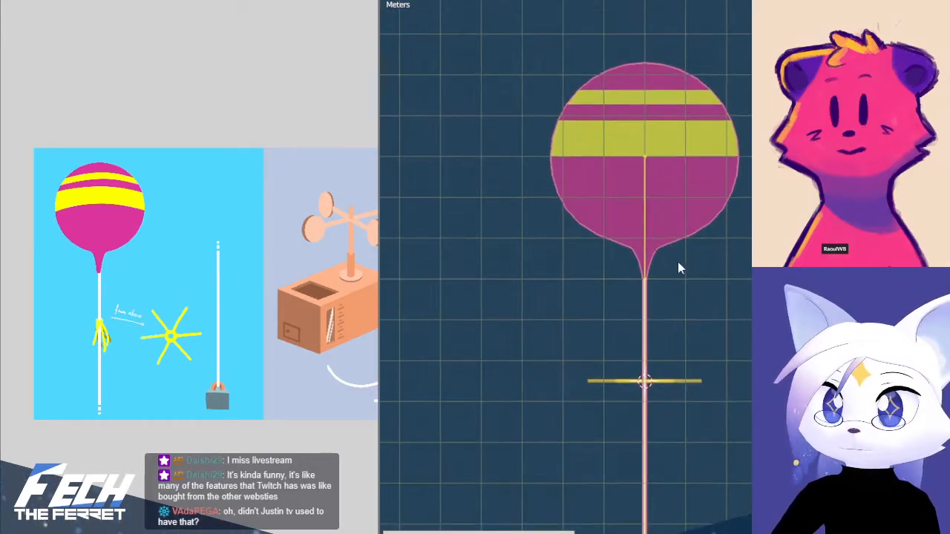
Test the balloon's deformation by rotating its bone about the neck, undoing each rotation
scroll(605, 238, up, 8)
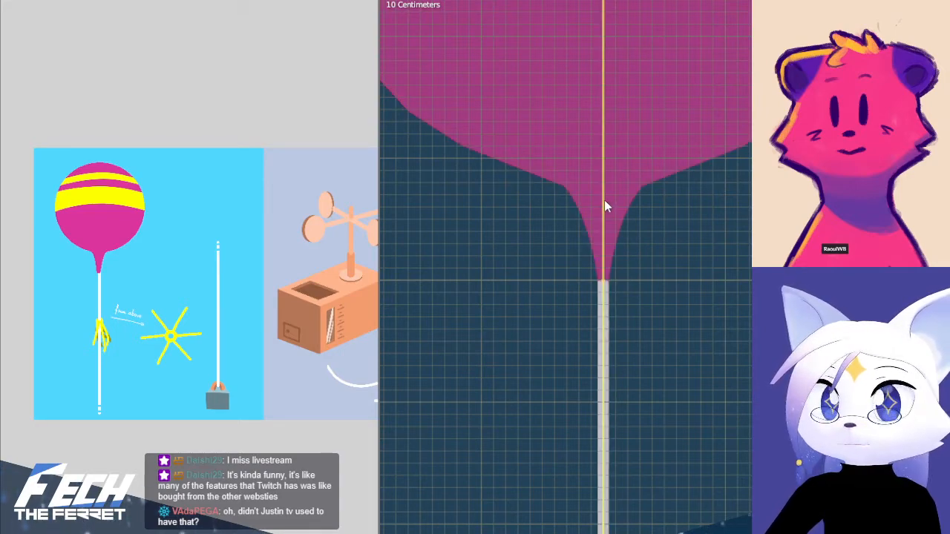
key(r)
click(665, 162)
key(ctrl+z)
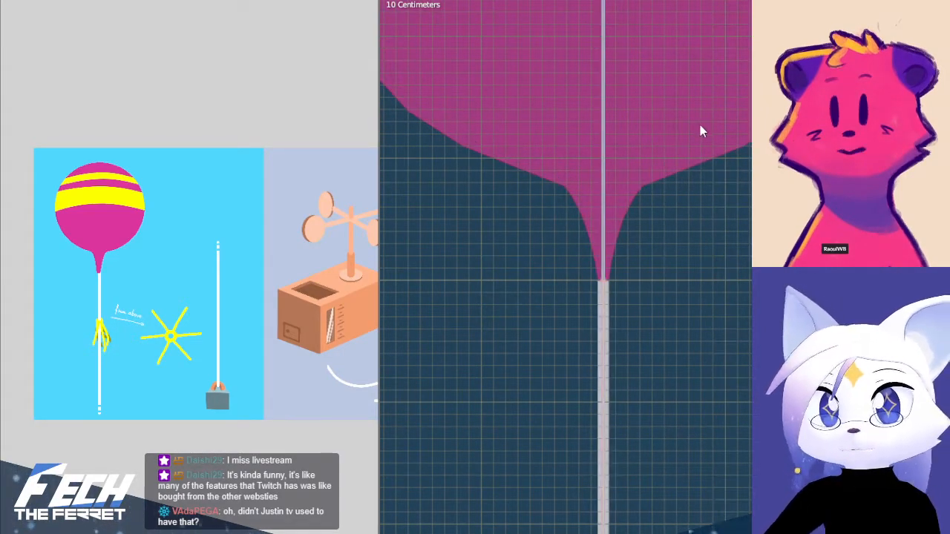
key(r)
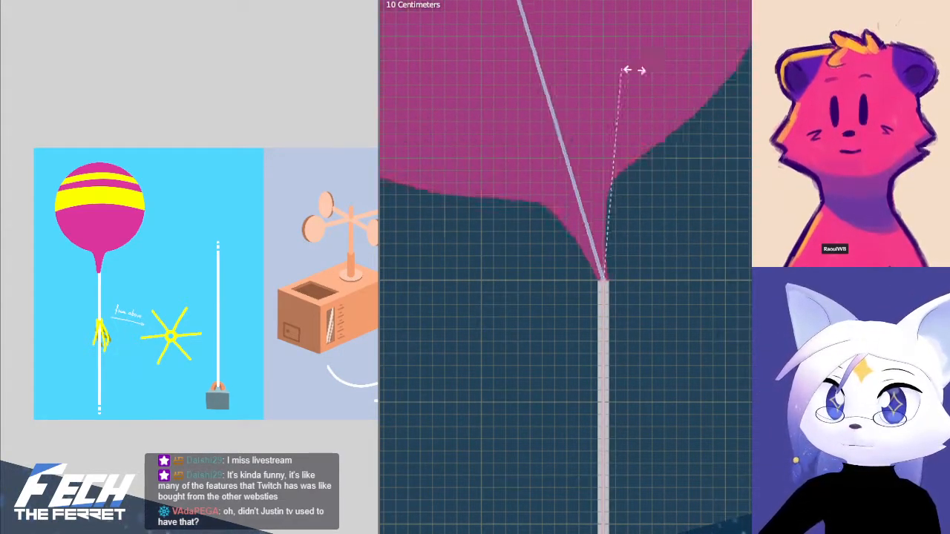
click(703, 127)
key(ctrl+z)
Test-rotate the string bone between the star and the balloon's neck and undo the rotation
key(r)
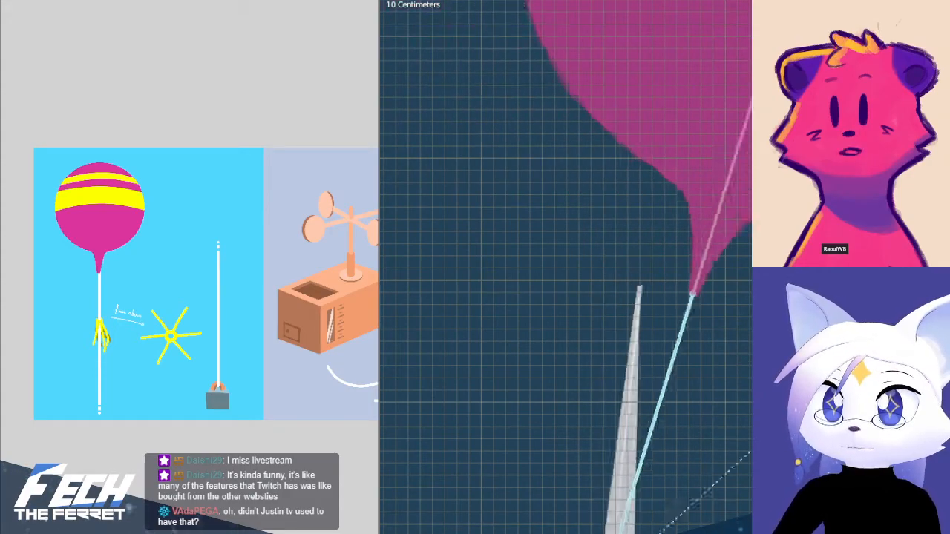
click(732, 439)
scroll(729, 440, down, 5)
shift+middle_drag(725, 437, 731, 237)
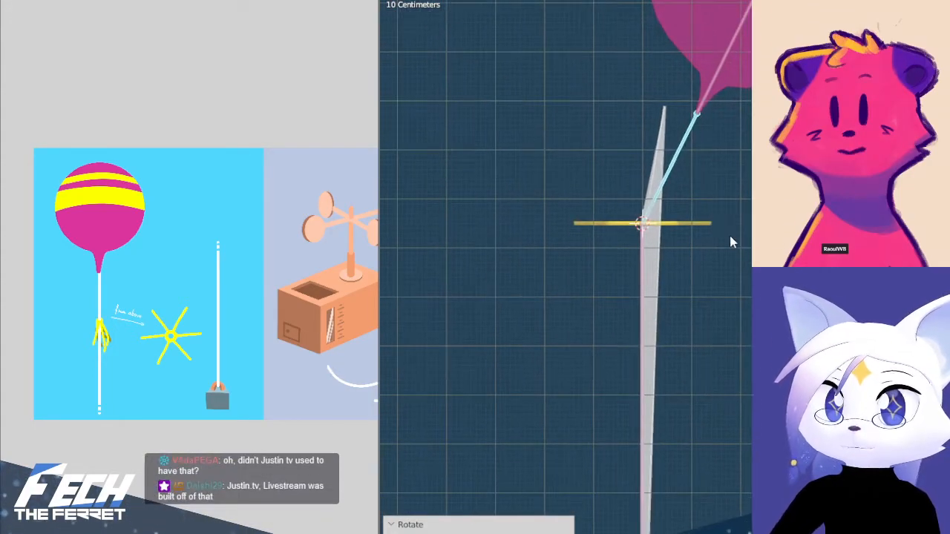
key(ctrl+z)
Examine the bones and the string's mesh vertices where the string crosses the yellow star
shift+middle_drag(658, 212, 733, 409)
scroll(666, 260, up, 4)
shift+middle_drag(739, 335, 729, 350)
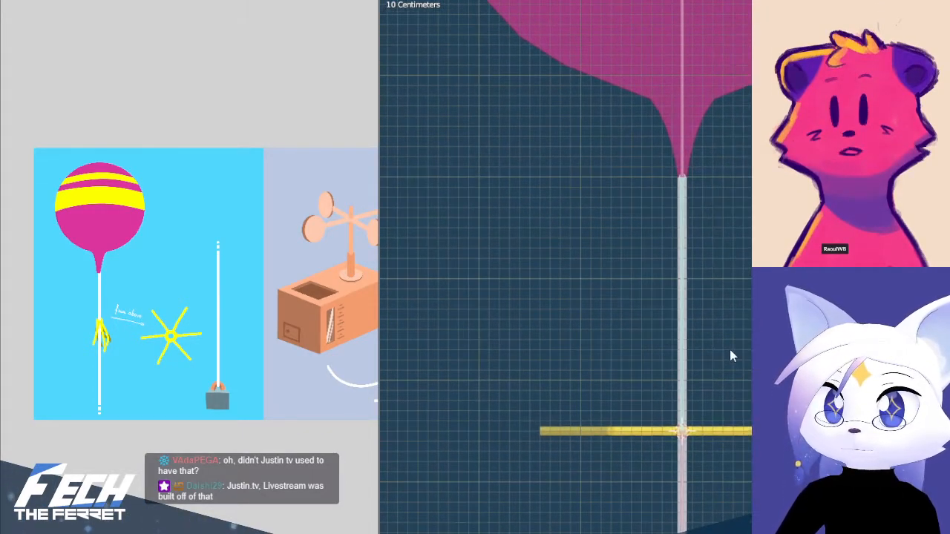
scroll(714, 401, up, 2)
shift+middle_drag(704, 446, 670, 256)
scroll(669, 256, up, 4)
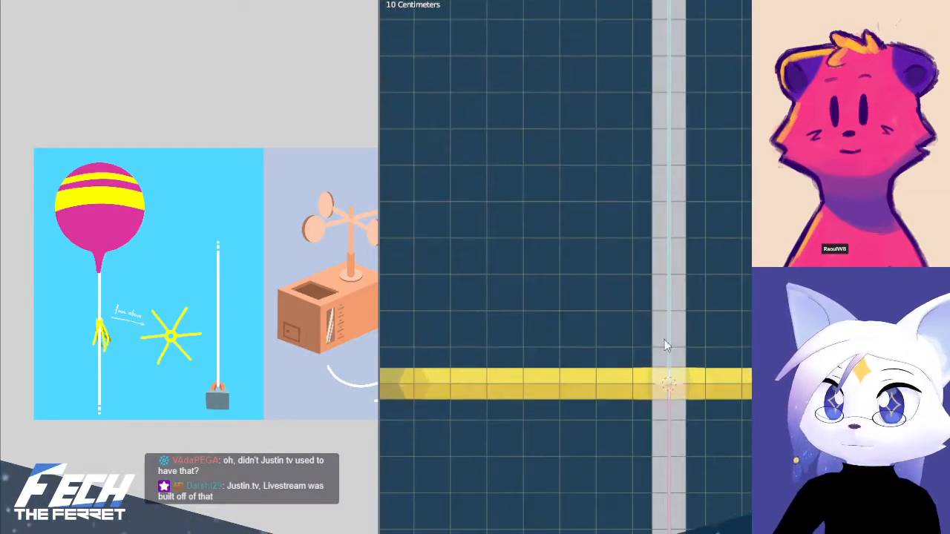
scroll(668, 232, down, 9)
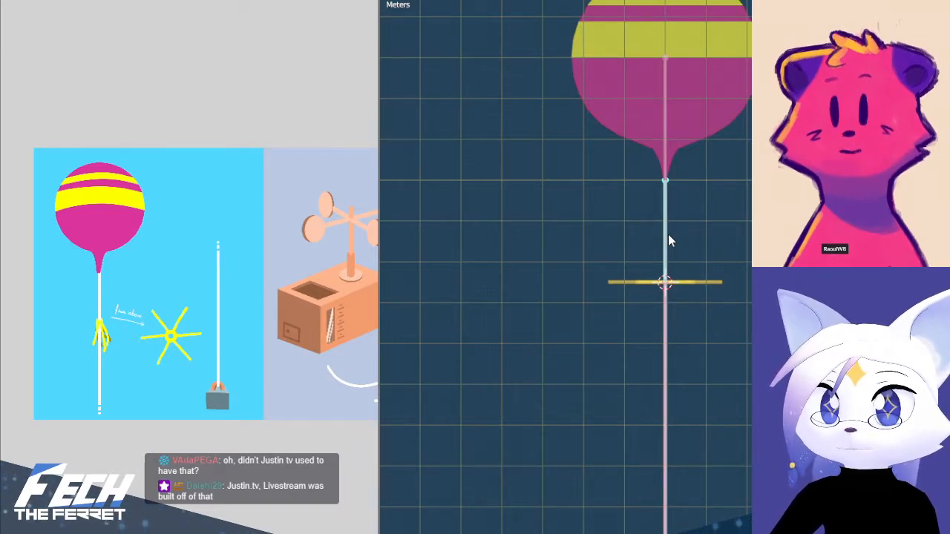
scroll(694, 289, up, 6)
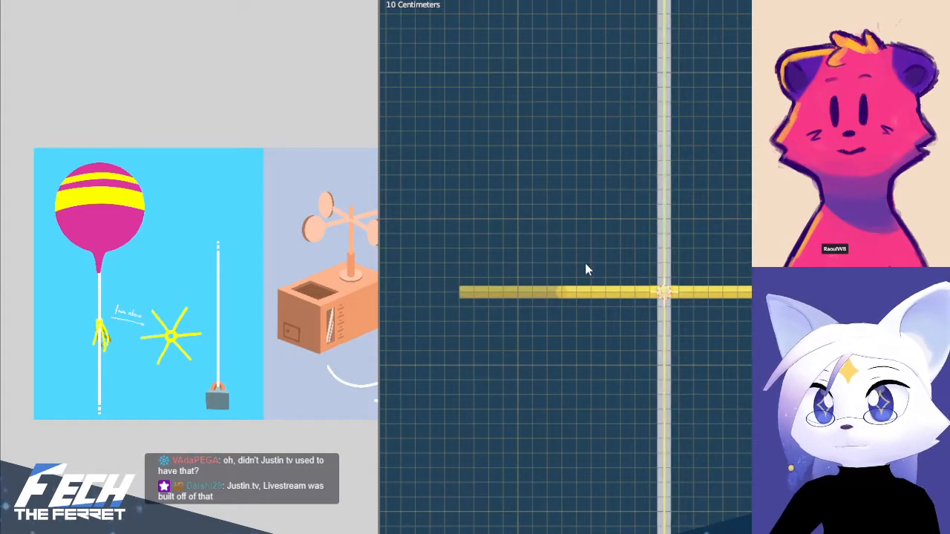
scroll(677, 263, up, 6)
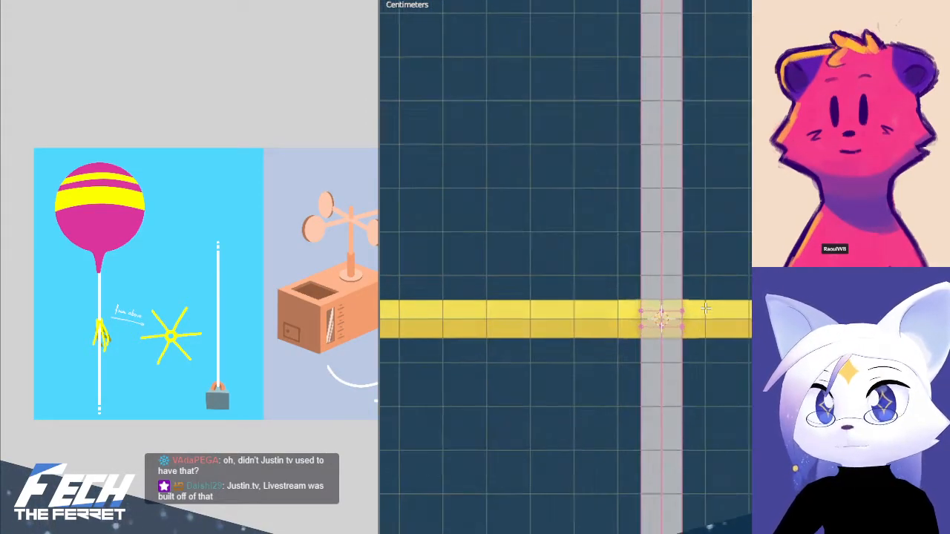
scroll(675, 326, down, 4)
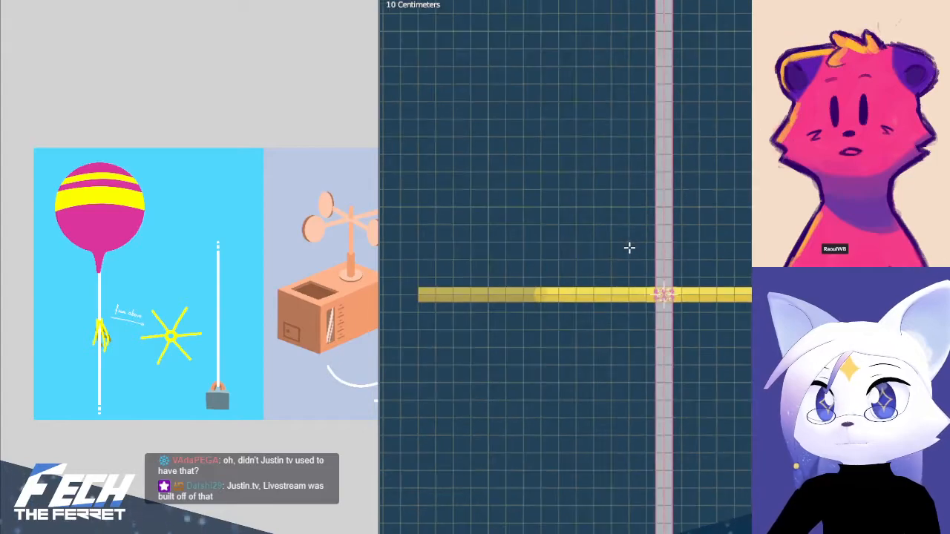
shift+middle_drag(623, 176, 609, 196)
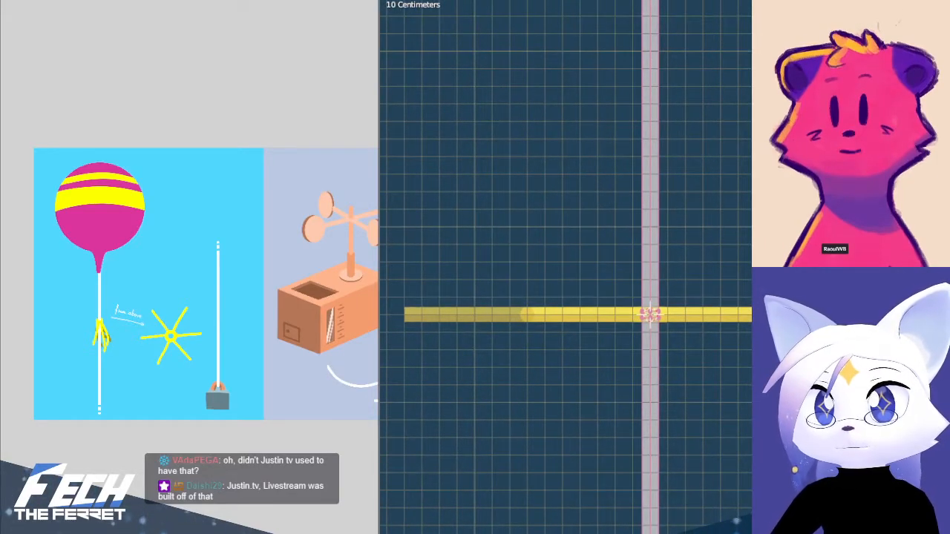
Select the string vertices at the star's centre, extend the selection to all linked geometry, and clear it
scroll(672, 282, down, 3)
drag(604, 166, 751, 416)
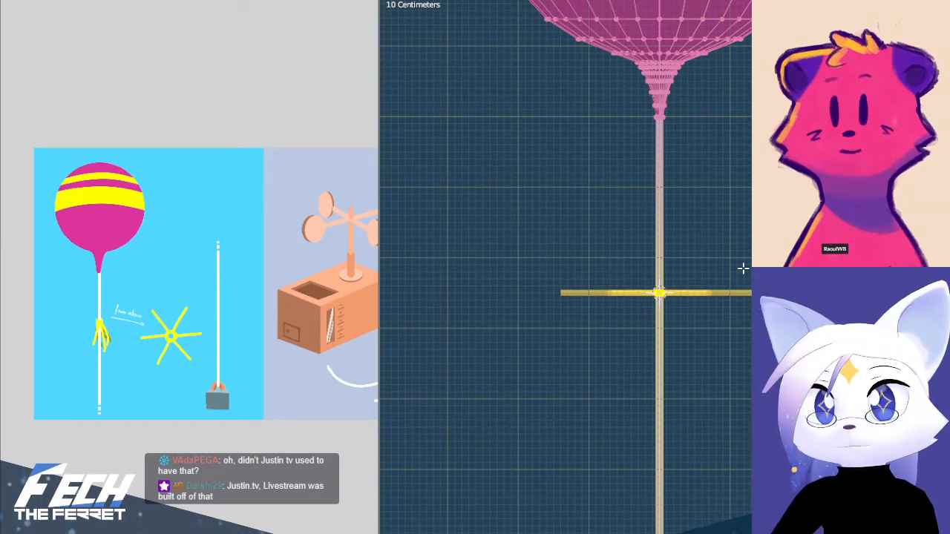
key(ctrl+l)
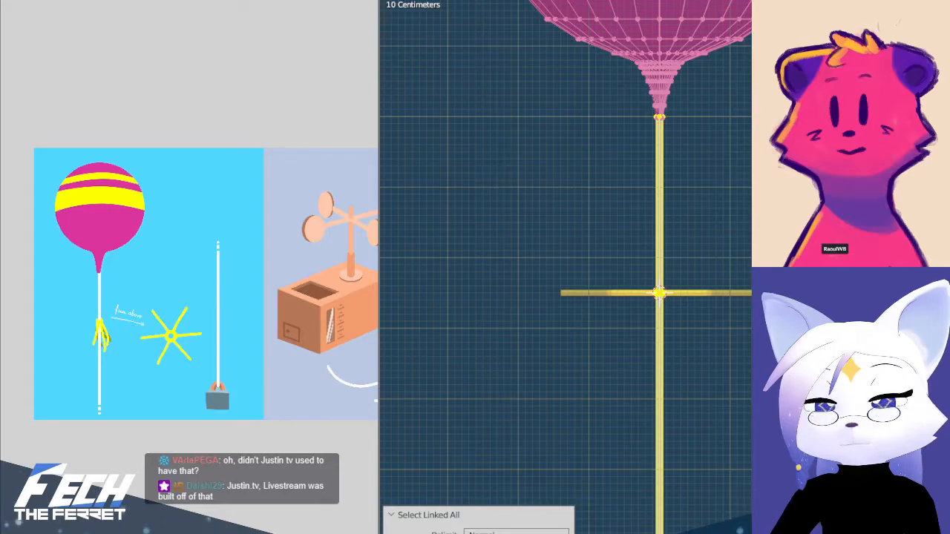
key(g)
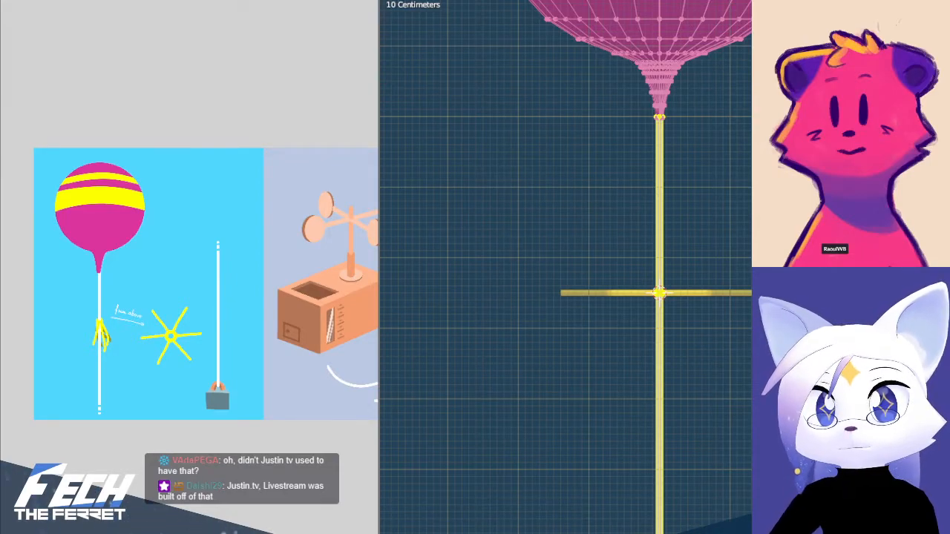
key(alt+a)
scroll(680, 319, up, 11)
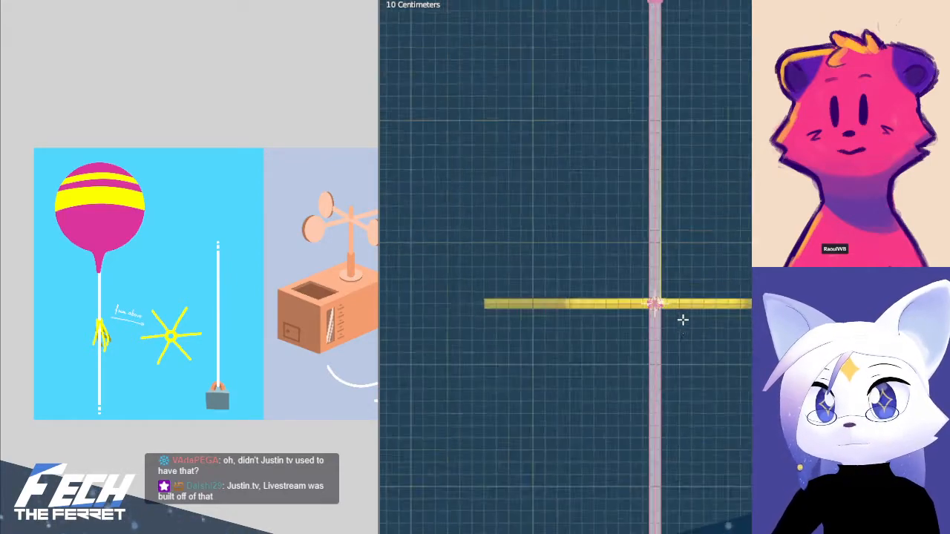
Box-select the string vertices from the star's centre up to the balloon's neck
key(b)
drag(547, 336, 714, 387)
scroll(694, 263, down, 8)
scroll(676, 274, up, 5)
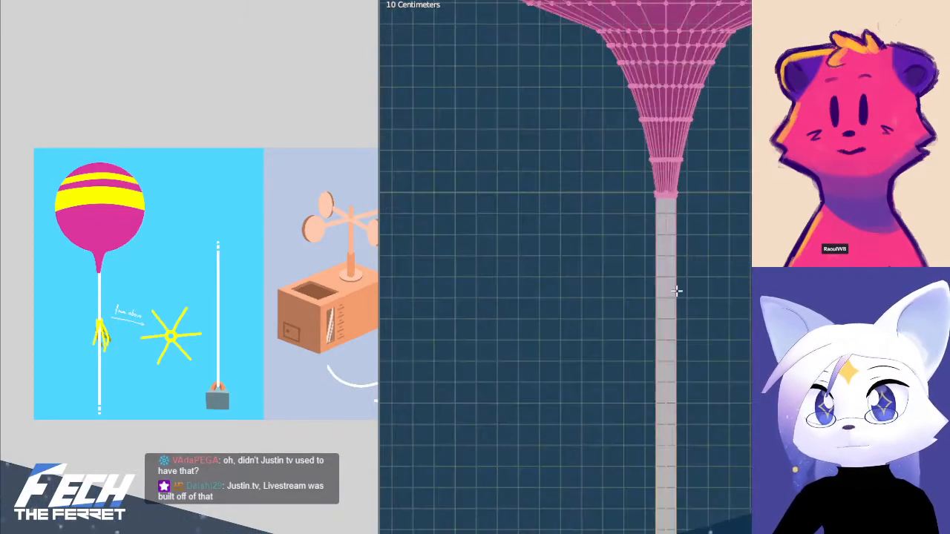
scroll(676, 290, up, 3)
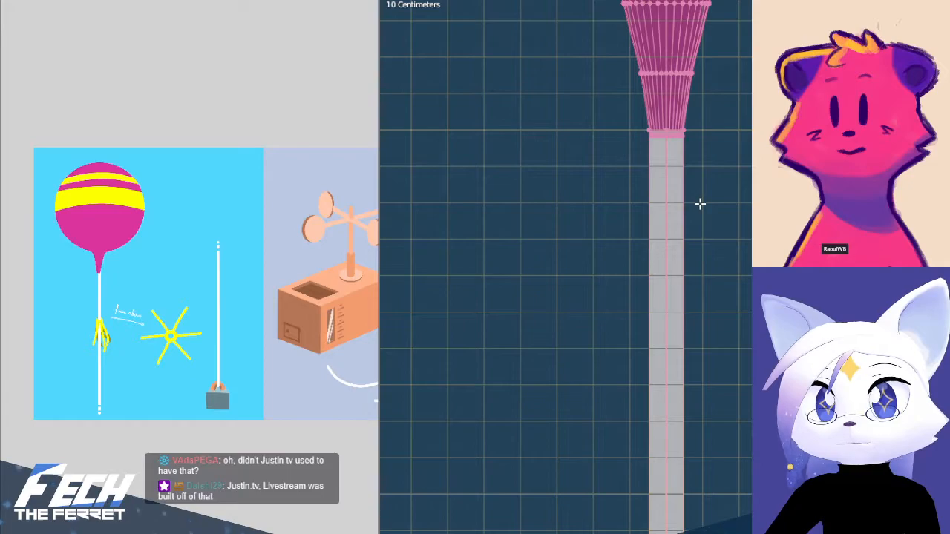
scroll(694, 100, up, 6)
key(b)
drag(538, 184, 718, 211)
scroll(738, 220, down, 13)
shift+middle_drag(772, 397, 748, 214)
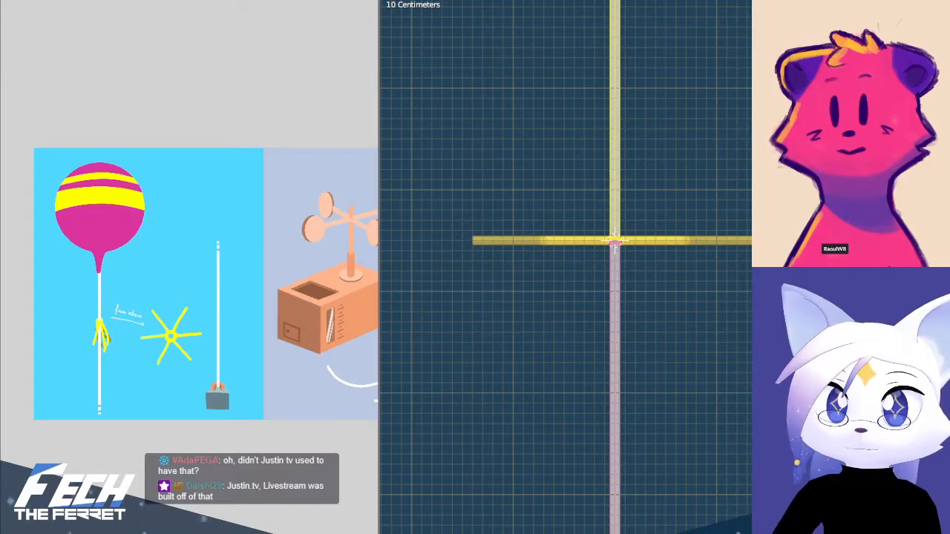
Clear the selection and box-select the lower ring of string vertices at the star's centre
key(alt+a)
scroll(583, 267, up, 8)
key(b)
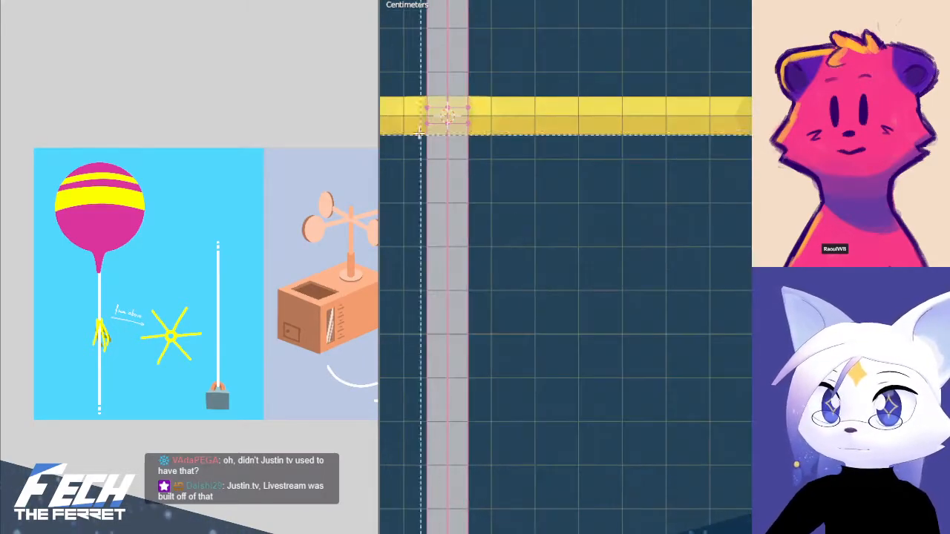
drag(414, 120, 553, 208)
Examine the string's lower end and its loop around the weight's handle from the front and at an angle
scroll(561, 211, down, 17)
shift+middle_drag(723, 490, 681, 231)
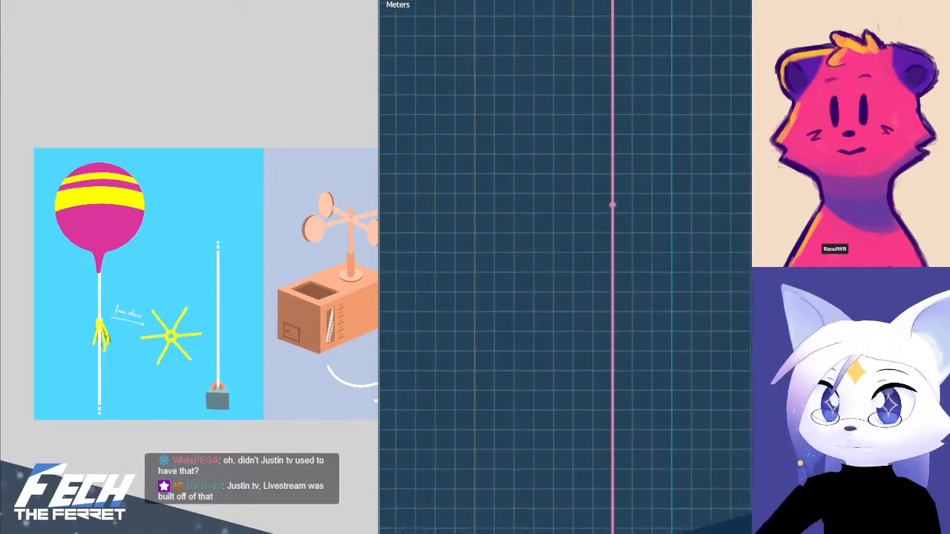
shift+middle_drag(676, 494, 696, 248)
scroll(615, 415, up, 10)
shift+middle_drag(623, 521, 714, 295)
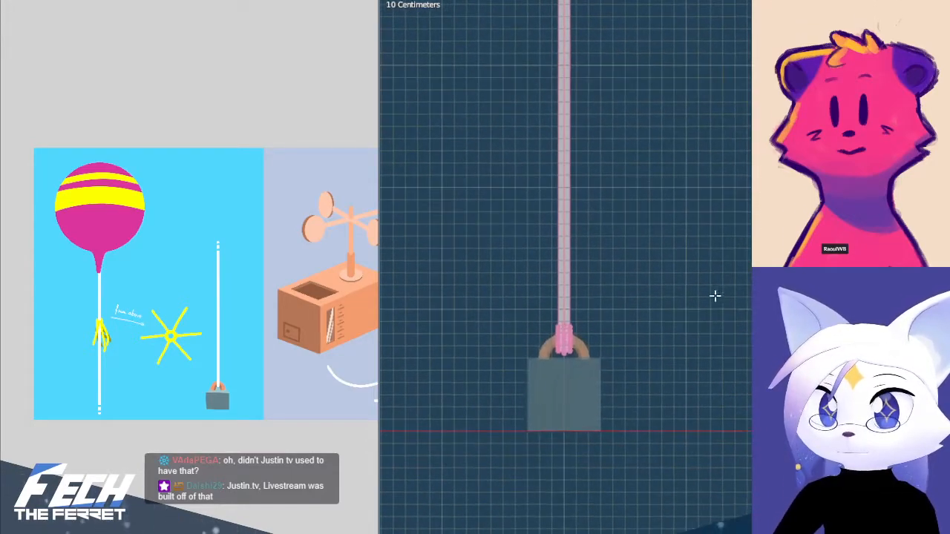
scroll(714, 296, up, 6)
shift+middle_drag(400, 449, 685, 354)
scroll(685, 356, up, 5)
shift+middle_drag(700, 440, 726, 361)
scroll(664, 331, down, 13)
middle_drag(664, 330, 627, 359)
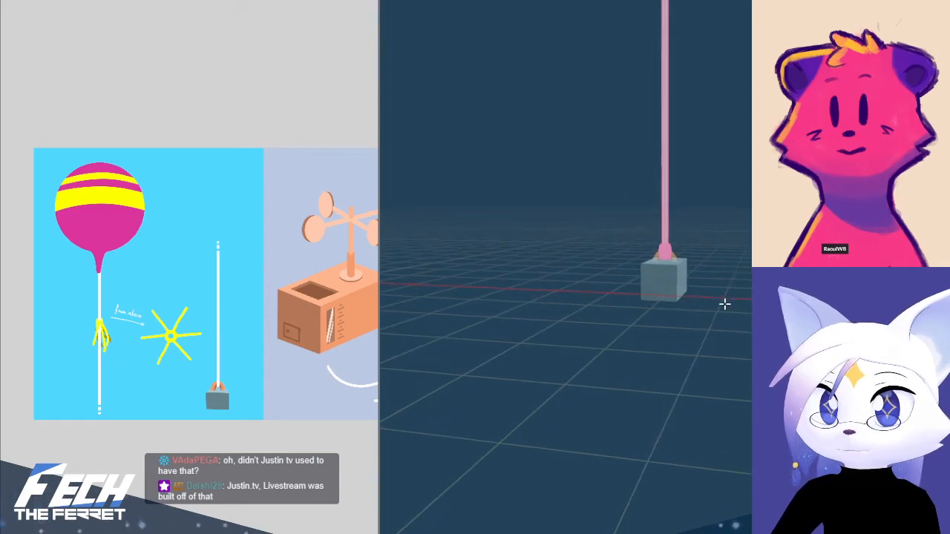
key(d)
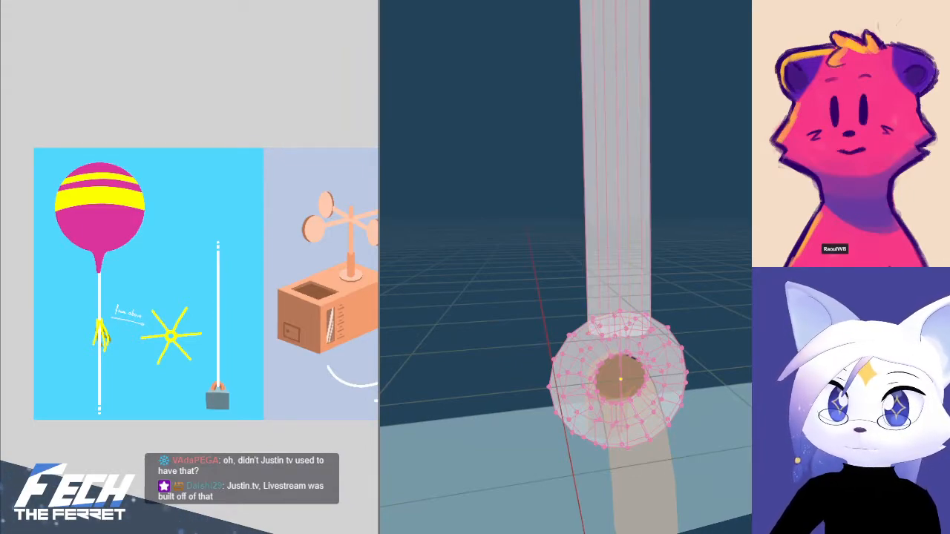
key(KP_1)
scroll(560, 258, down, 15)
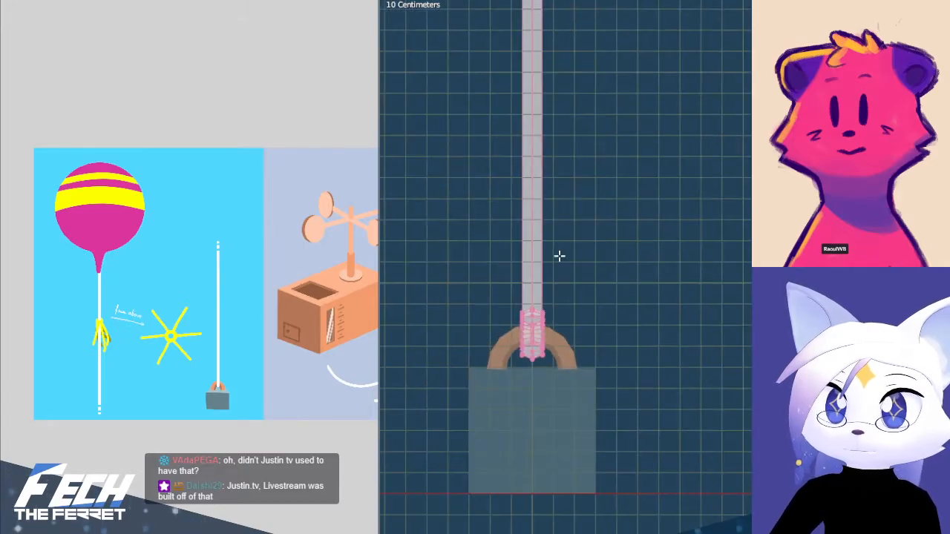
Follow the string up from the weight and examine its intermediate vertex rings
shift+middle_drag(558, 257, 664, 411)
scroll(664, 411, down, 7)
shift+middle_drag(696, 183, 665, 479)
shift+middle_drag(672, 196, 704, 498)
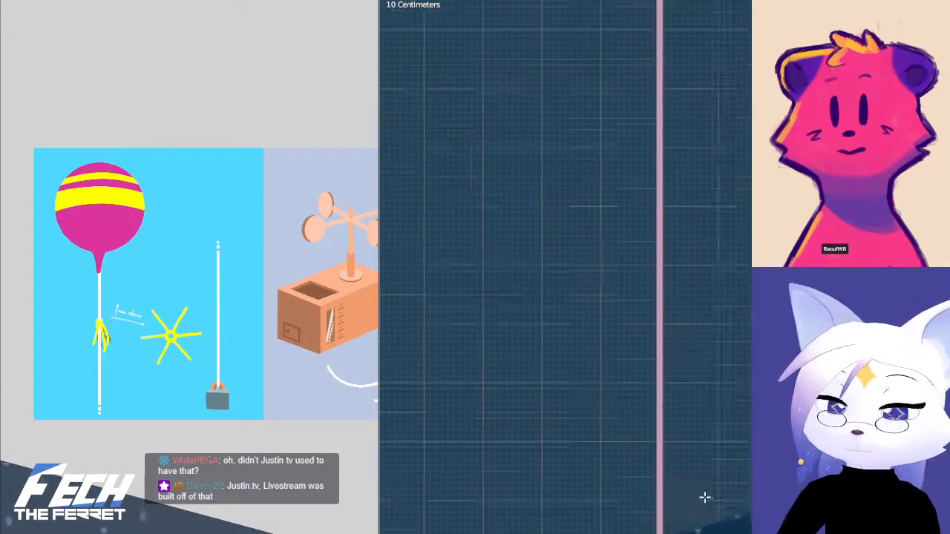
shift+middle_drag(701, 189, 677, 452)
shift+middle_drag(720, 140, 705, 496)
shift+middle_drag(691, 209, 719, 492)
shift+middle_drag(709, 258, 710, 522)
shift+middle_drag(719, 228, 720, 224)
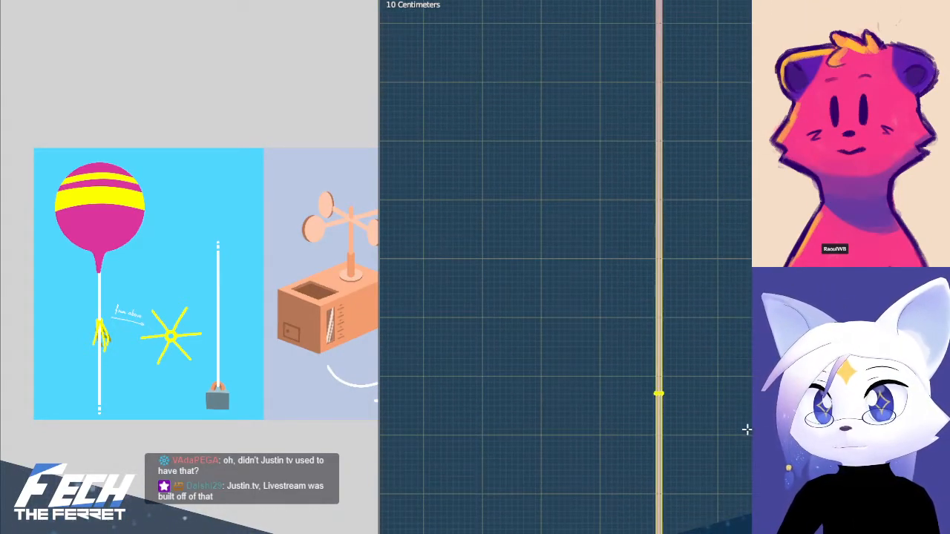
Box-select the string's intermediate vertex rings between the star and the weight and dissolve their edges
scroll(742, 430, down, 4)
scroll(639, 376, down, 2)
shift+middle_drag(639, 376, 630, 280)
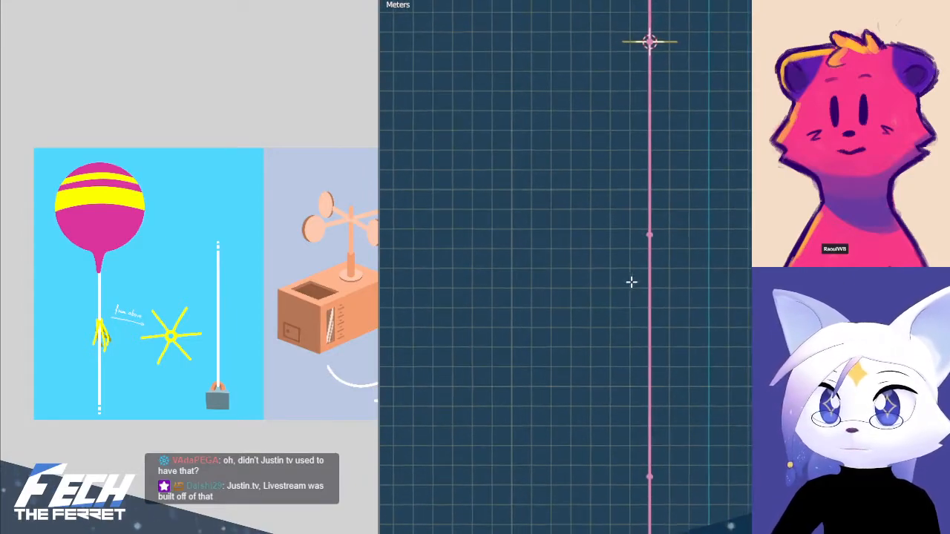
drag(589, 209, 725, 462)
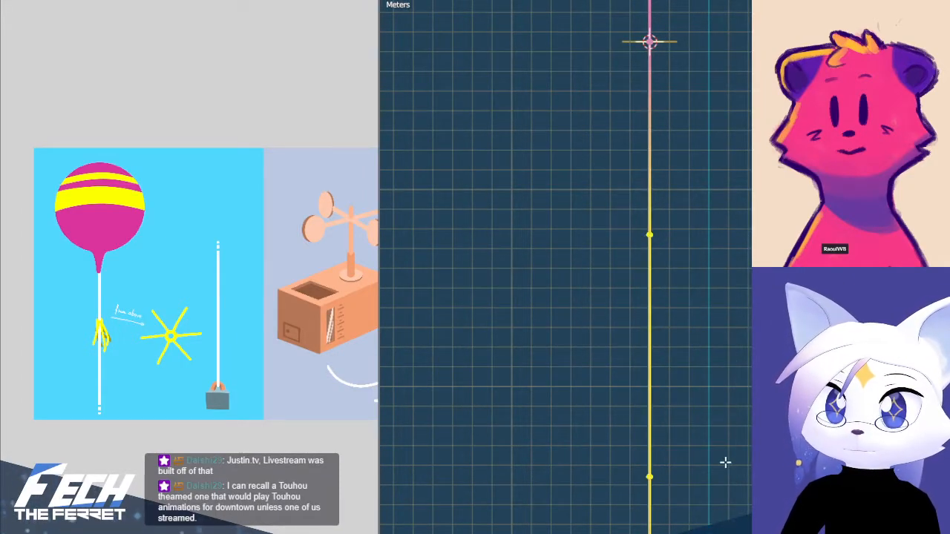
key(x)
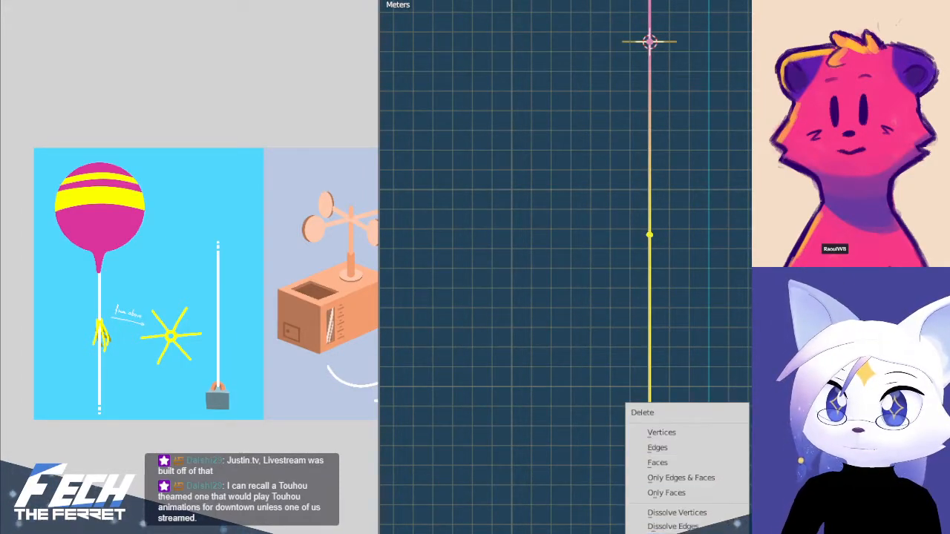
key(Escape)
scroll(569, 141, up, 5)
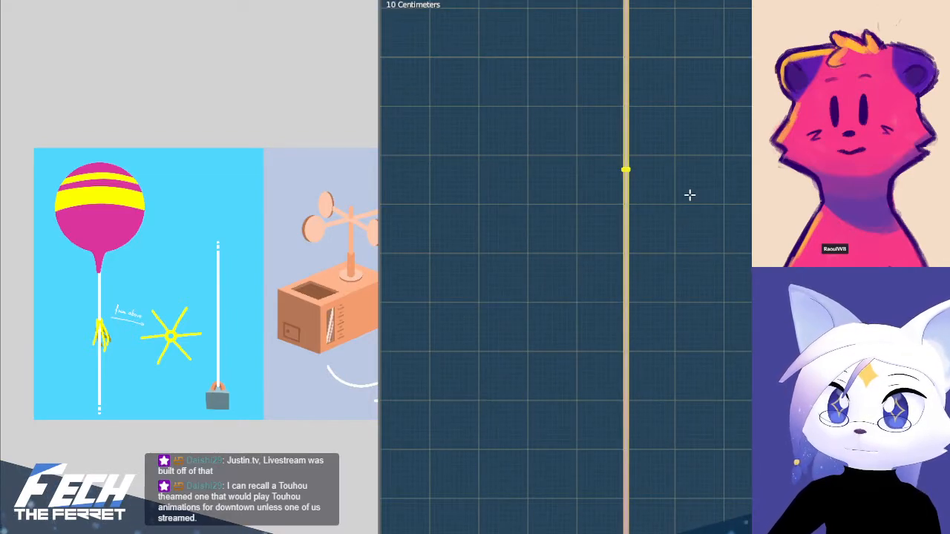
key(x)
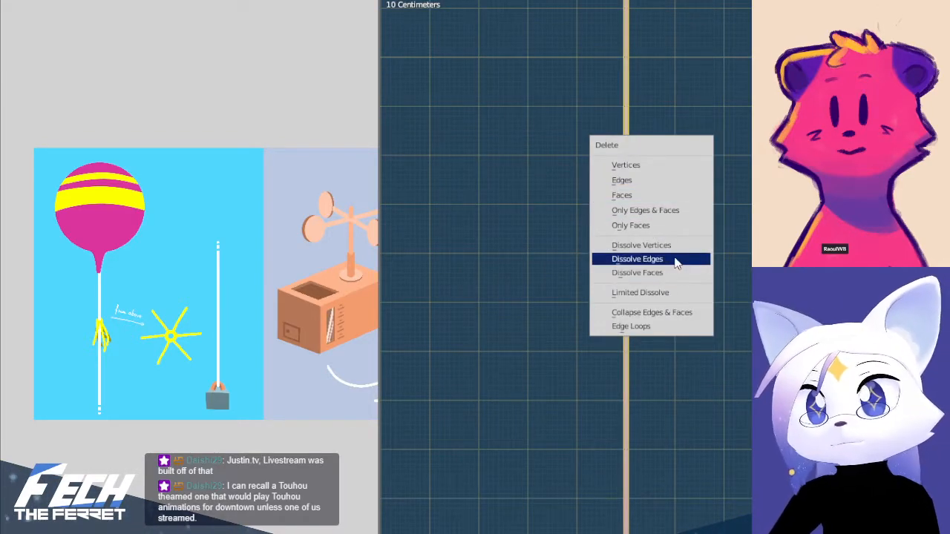
click(675, 259)
Box-select the leftover vertex ring farther down the string and remove it
scroll(736, 426, down, 5)
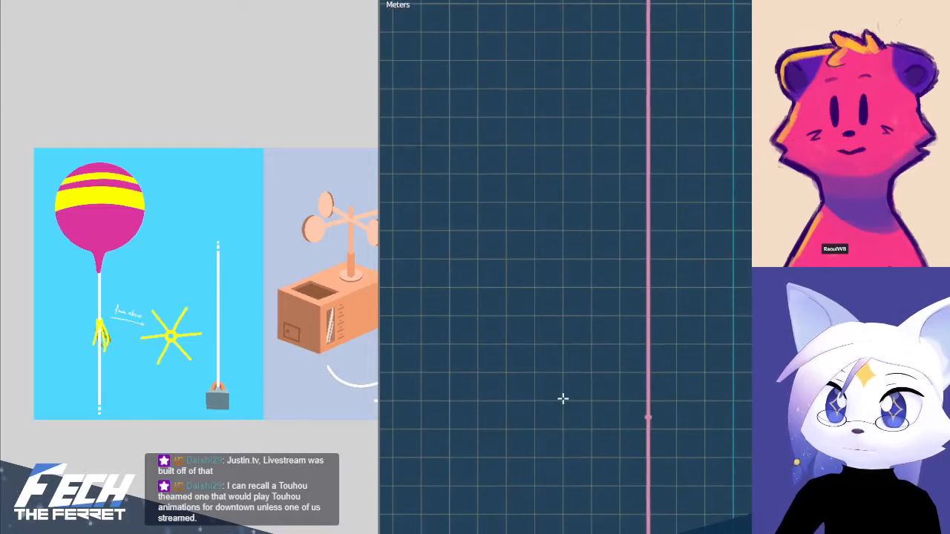
drag(561, 398, 740, 446)
key(x)
click(720, 391)
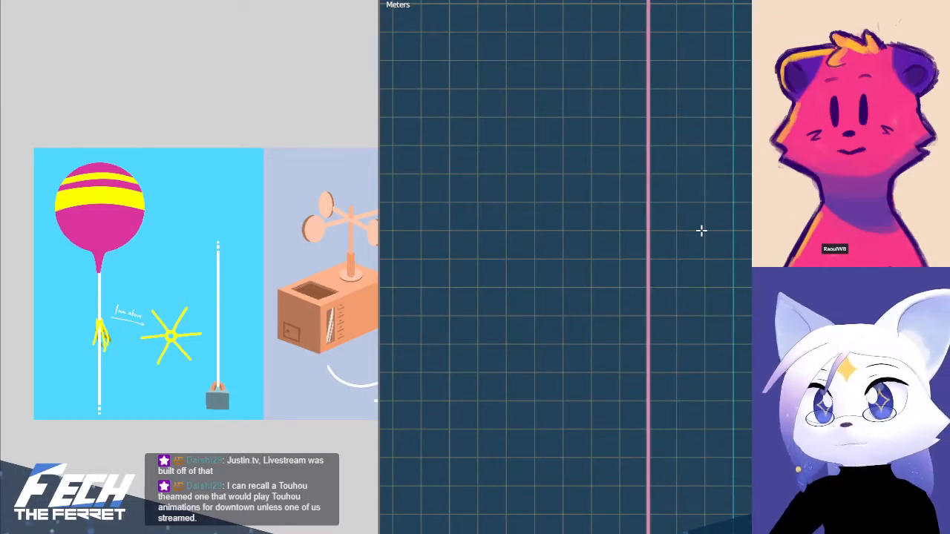
Box-select the lower string vertex ring at the star's centre to check it and clear the selection
shift+middle_drag(696, 120, 697, 391)
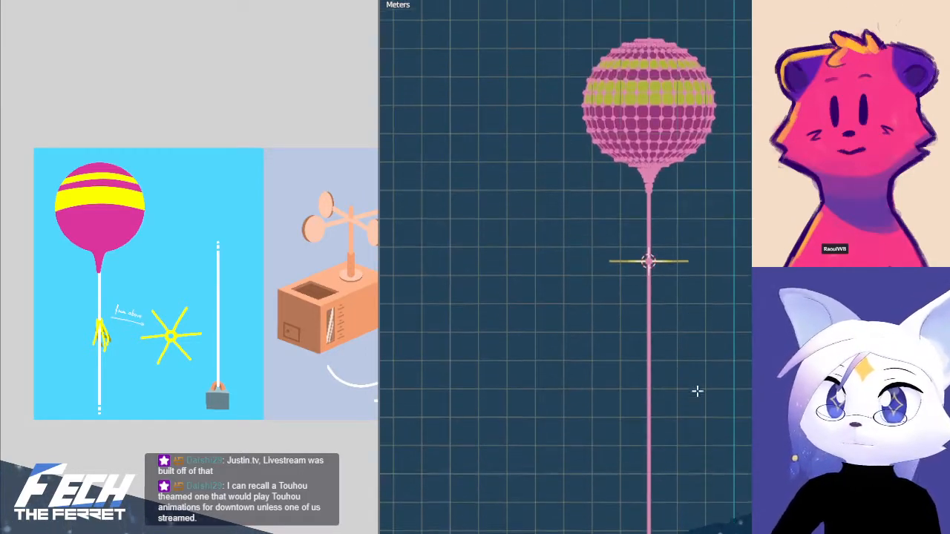
scroll(697, 392, up, 8)
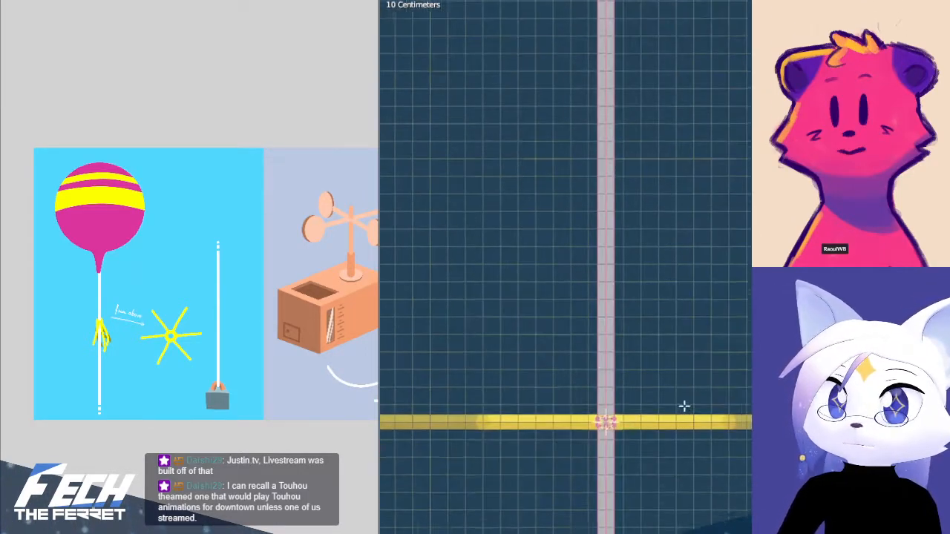
key(b)
drag(496, 328, 647, 377)
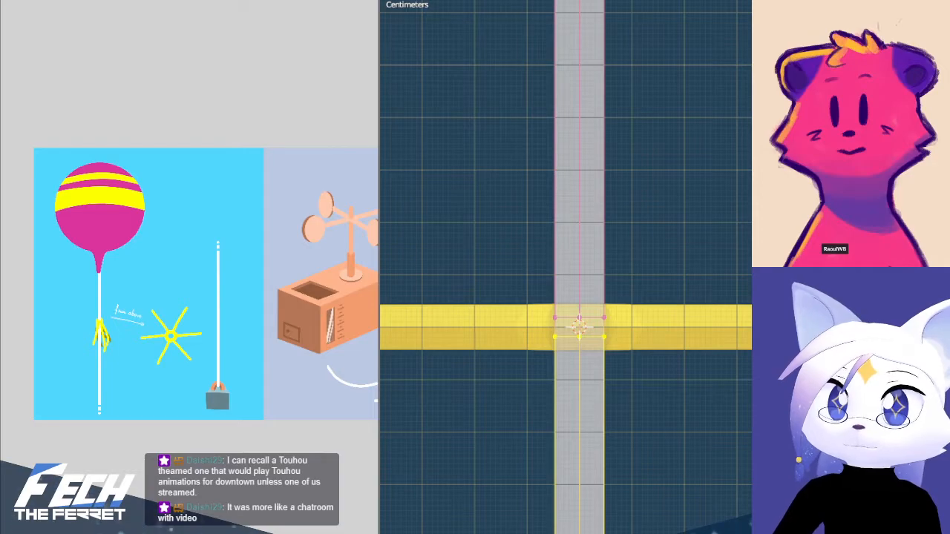
key(alt+a)
Follow the string down from the star to the weight's handle and examine it for leftover vertex rings
scroll(723, 420, down, 8)
shift+middle_drag(722, 420, 726, 117)
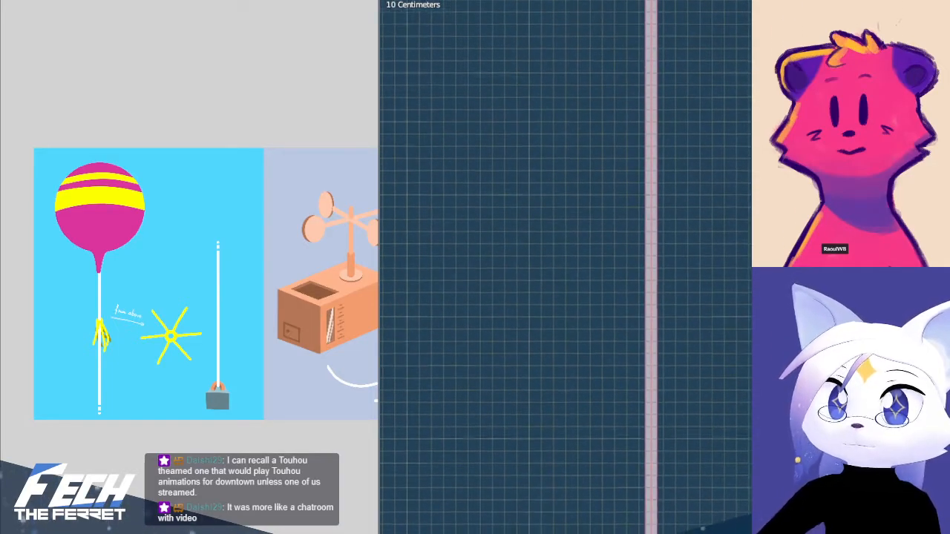
shift+middle_drag(724, 386, 728, 123)
mouse_move(734, 396)
shift+middle_down()
mouse_move(743, 15)
mouse_move(748, 215)
mouse_move(711, 74)
mouse_move(710, 15)
shift+middle_up()
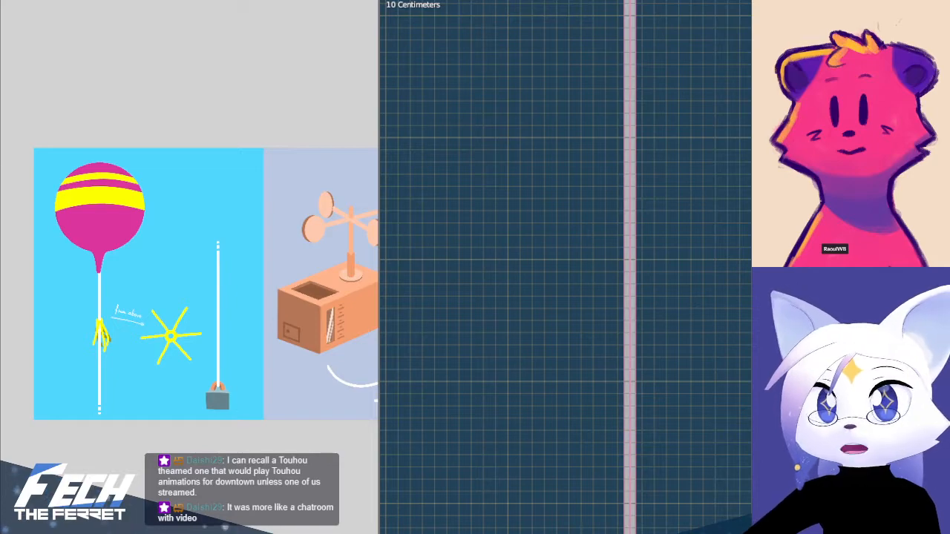
shift+middle_drag(742, 474, 776, 230)
scroll(738, 401, down, 3)
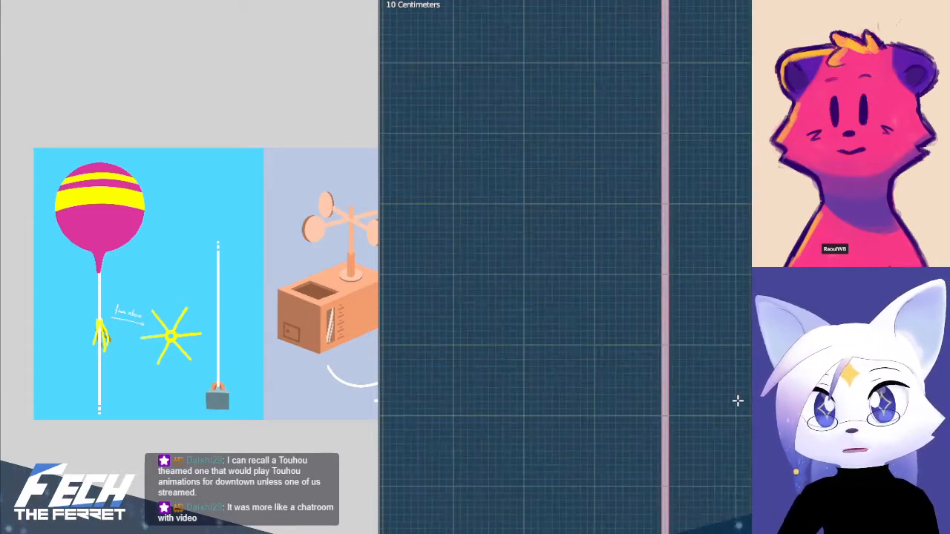
shift+middle_drag(738, 401, 704, 45)
shift+middle_drag(675, 373, 679, 12)
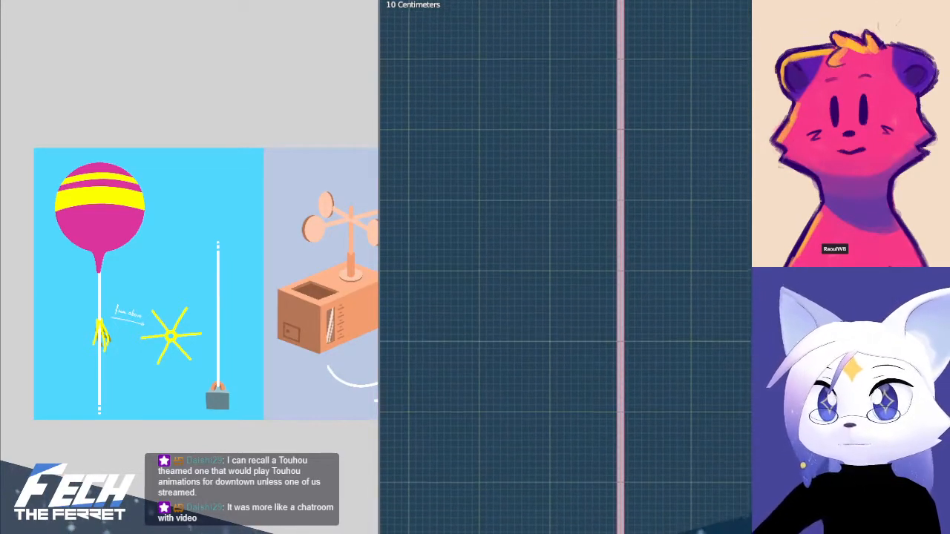
shift+middle_drag(720, 422, 727, 94)
shift+middle_drag(707, 372, 698, 61)
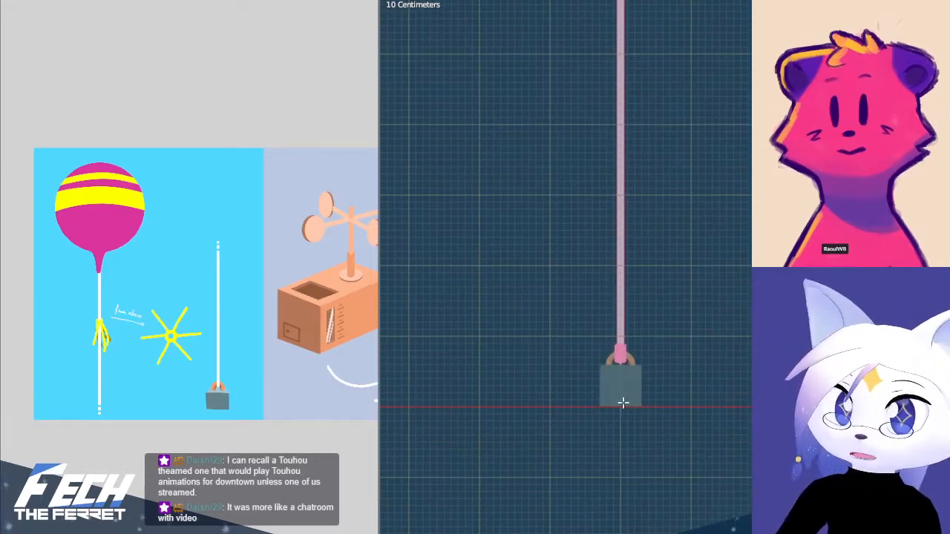
scroll(622, 403, up, 6)
shift+middle_drag(653, 472, 780, 314)
scroll(715, 435, up, 5)
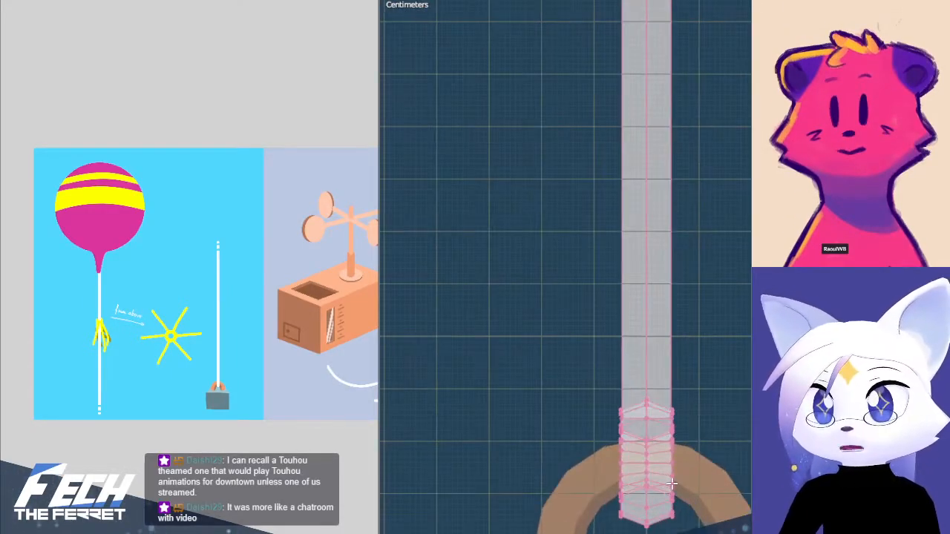
Select all geometry linked to the string's loop around the weight's handle and clear the selection
drag(532, 470, 677, 532)
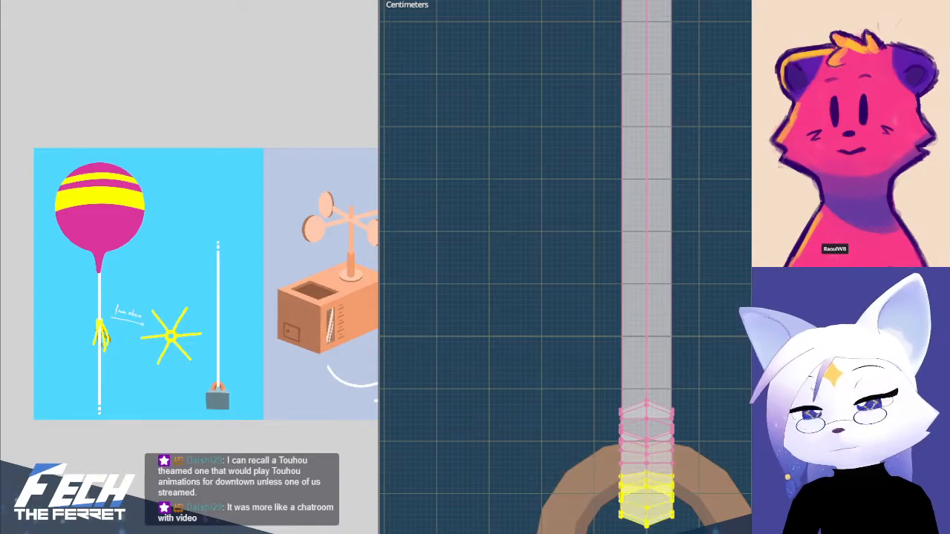
key(ctrl+l)
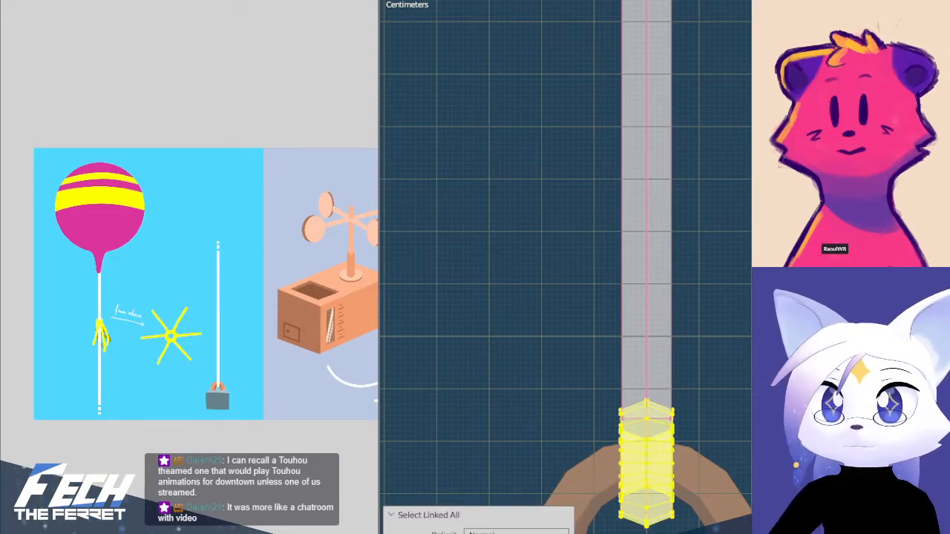
key(alt+a)
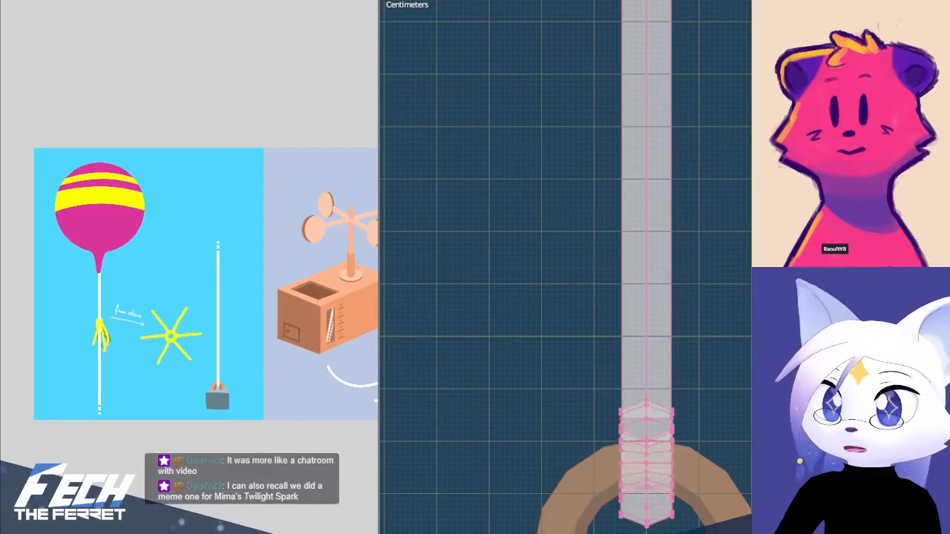
Switch the string from mesh editing to Object Mode and clear the selection
key(ctrl+Tab)
click(643, 407)
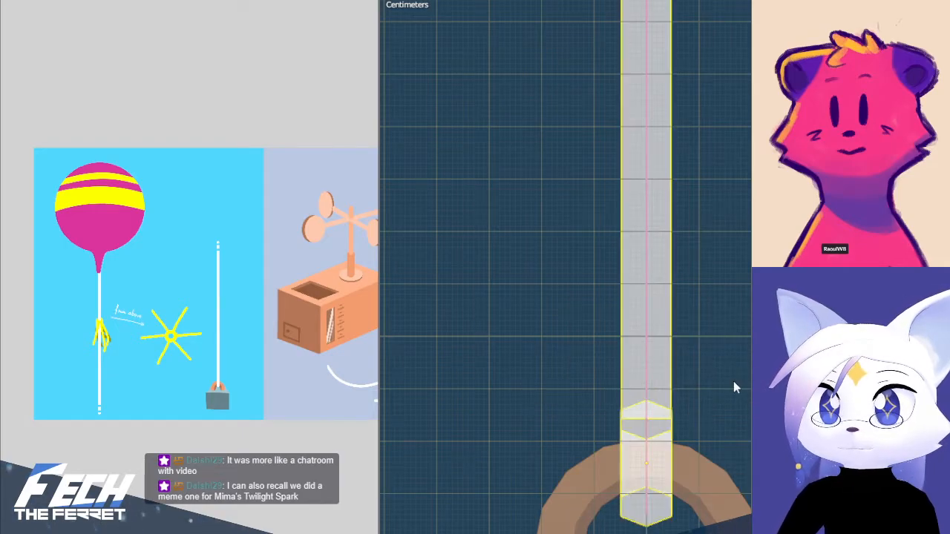
scroll(696, 271, down, 4)
key(alt+a)
scroll(660, 171, down, 6)
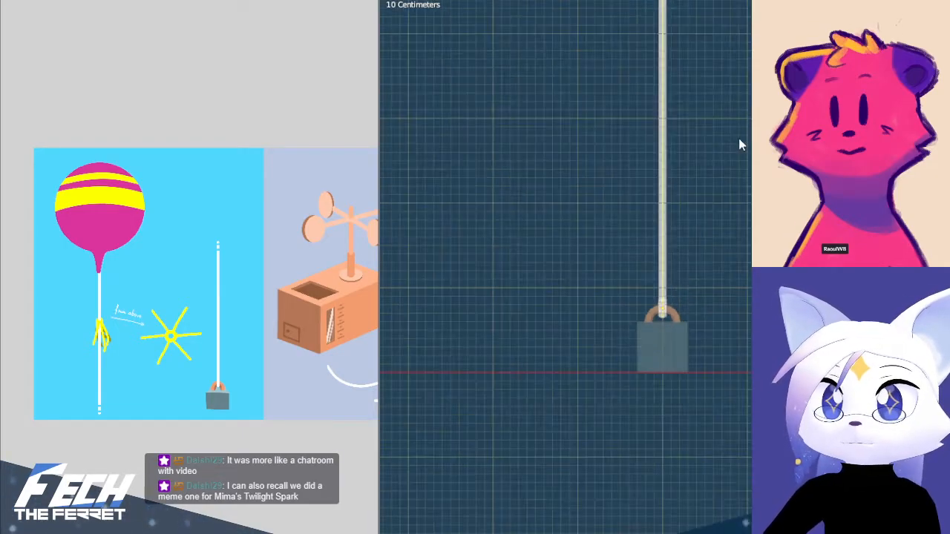
Enter the armature's Edit Mode, try rotating the long string bone above the weight, and undo the rotation
shift+middle_drag(729, 174, 705, 350)
key(Tab)
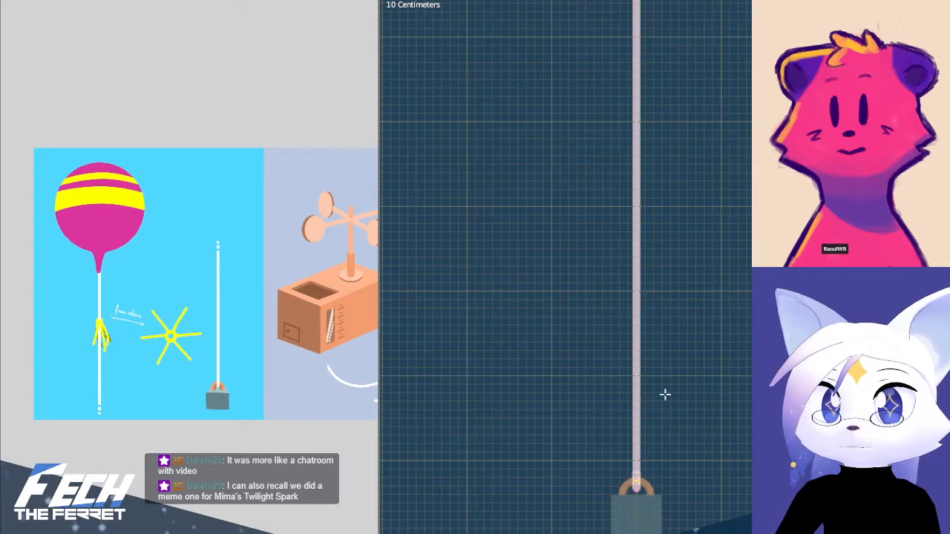
click(643, 460)
key(r)
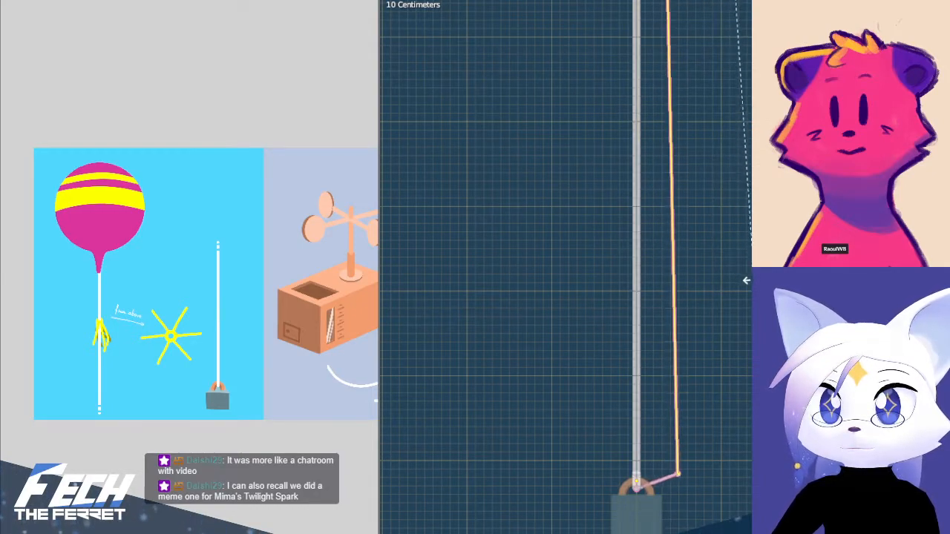
click(750, 283)
key(ctrl+z)
Switch the armature to Pose Mode, test-rotate the long string bone above the weight, and undo the rotation
key(ctrl+Tab)
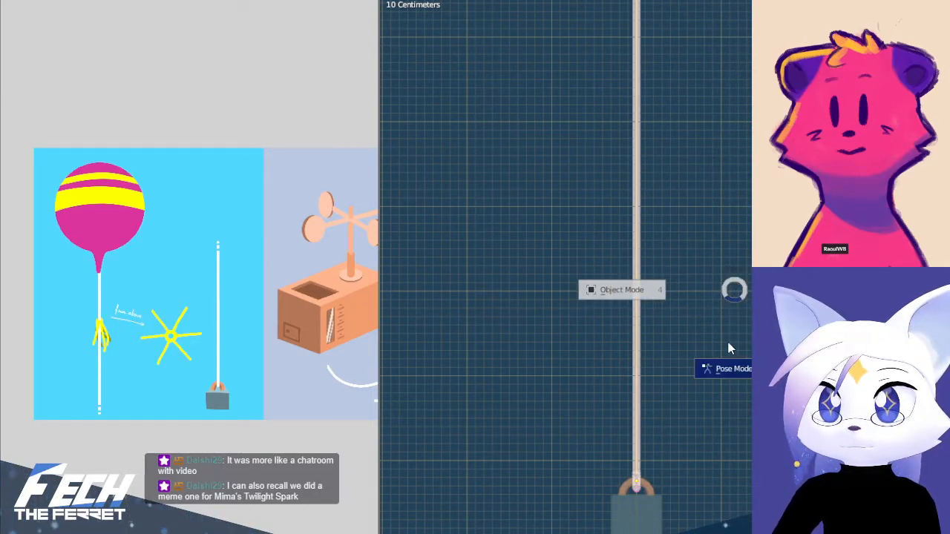
click(729, 349)
key(r)
click(748, 235)
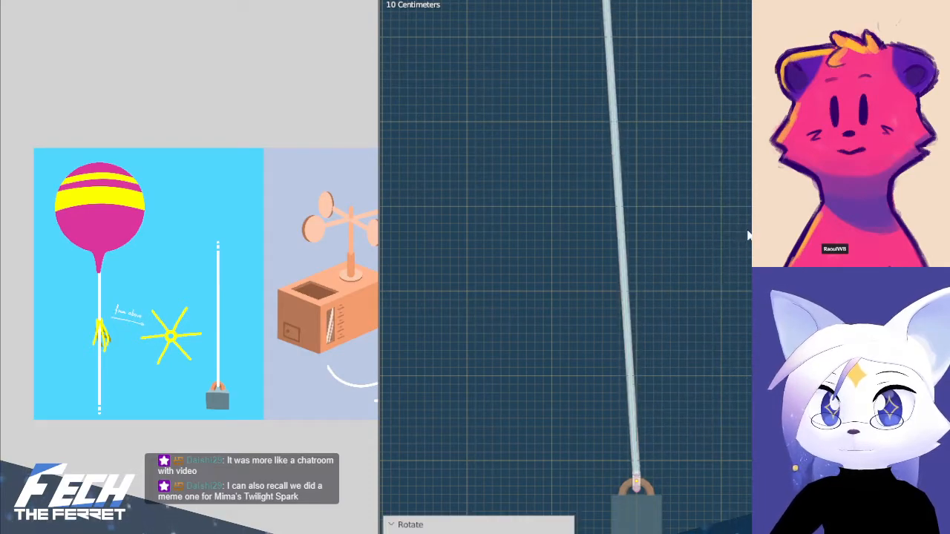
key(ctrl+z)
Test-scale the long string bone along its own length in Pose Mode and undo the scaling
scroll(748, 191, down, 8)
shift+middle_drag(745, 151, 688, 445)
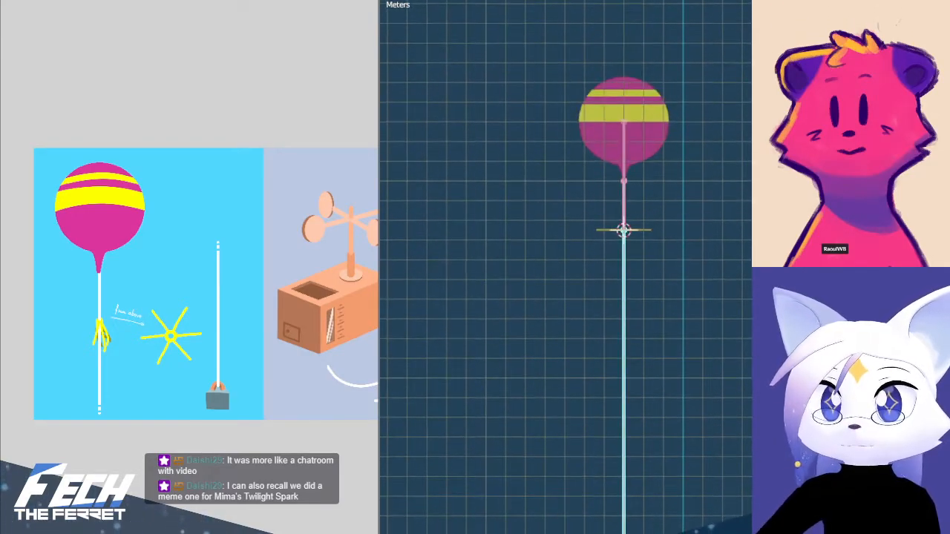
key(r)
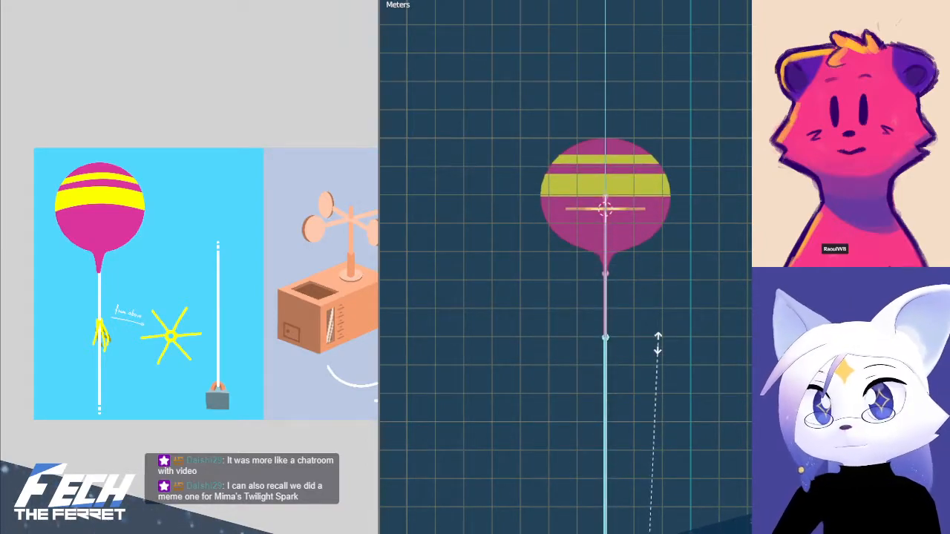
click(666, 466)
key(ctrl+z)
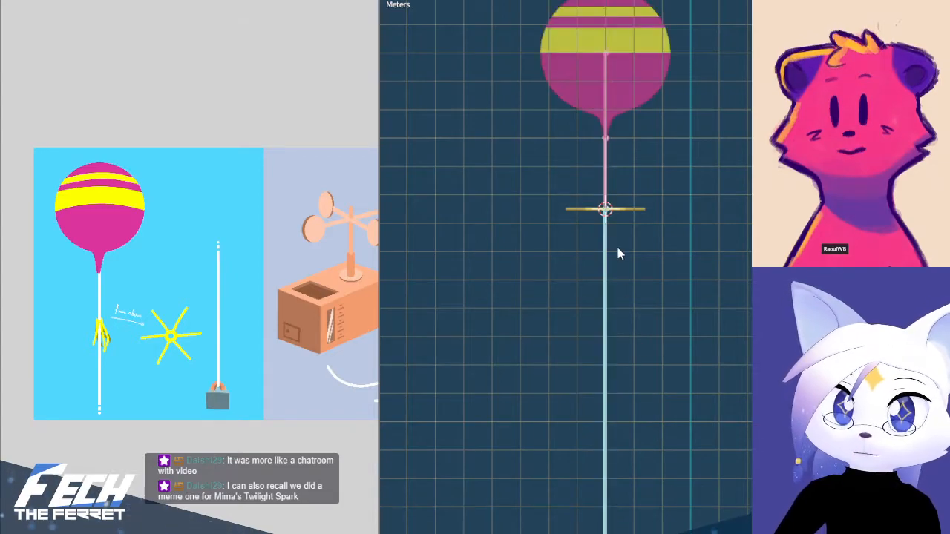
Shorten the long string bone along its length so the balloon is pulled down below the star
shift+middle_drag(614, 239, 628, 374)
scroll(629, 264, up, 4)
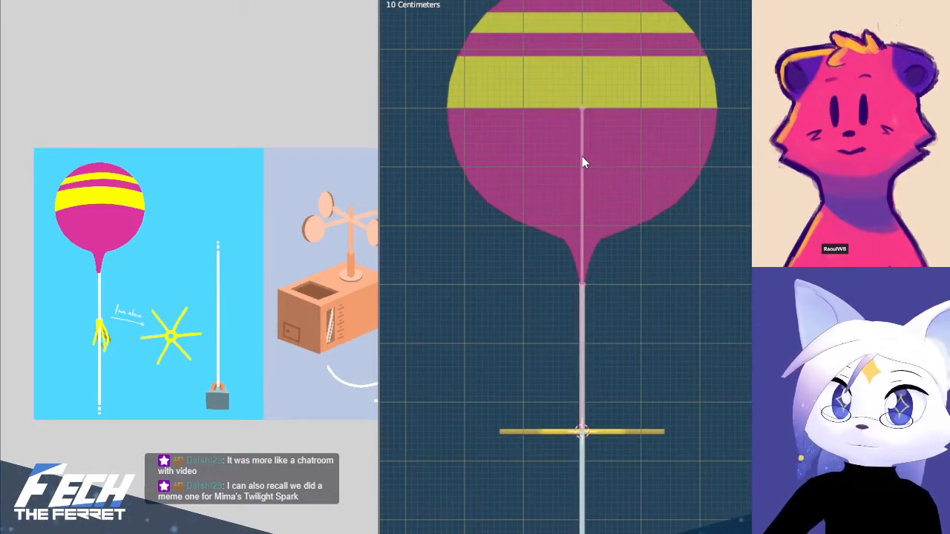
scroll(631, 193, down, 7)
shift+middle_drag(730, 310, 730, 147)
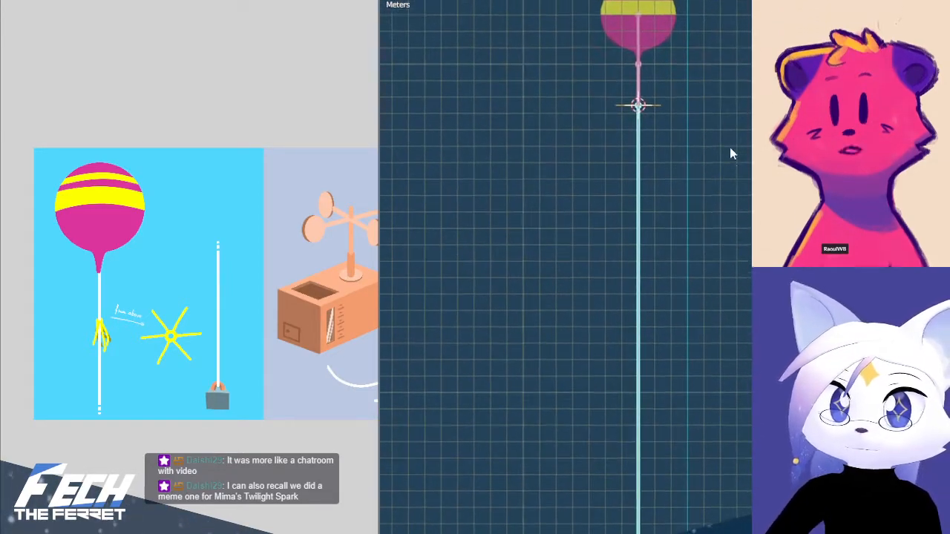
key(s)
click(681, 386)
Stretch the balloon's bone along its length to counter the flattening, and undo both bone scalings
click(632, 291)
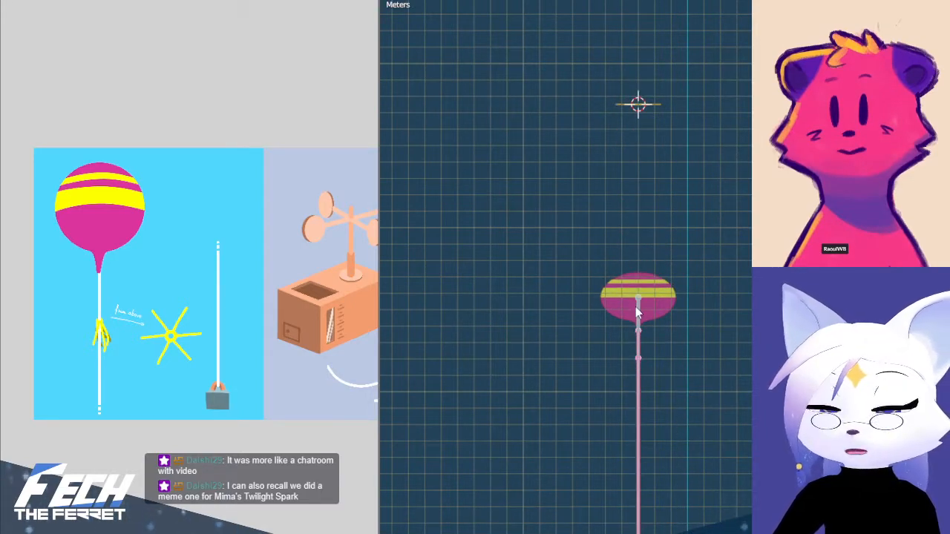
key(s)
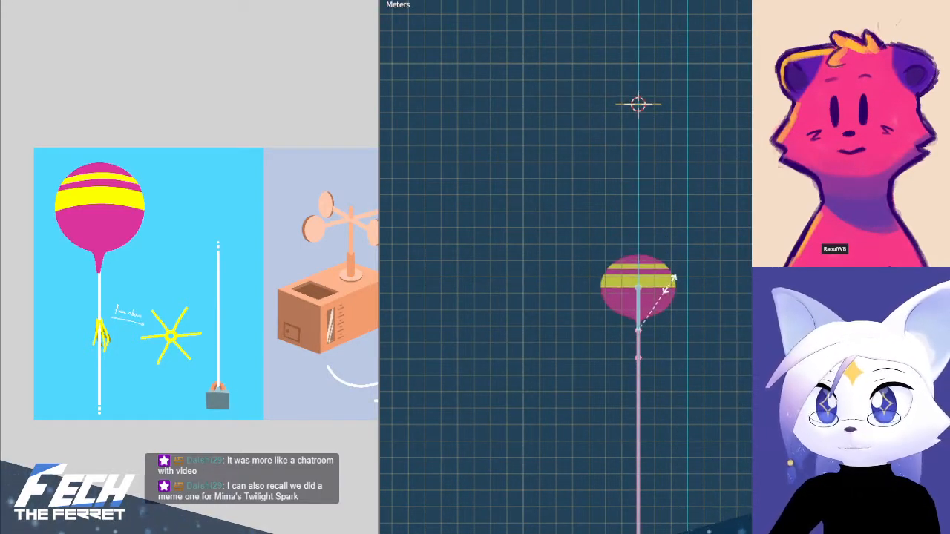
click(672, 274)
key(ctrl+z)
key(ctrl+z)
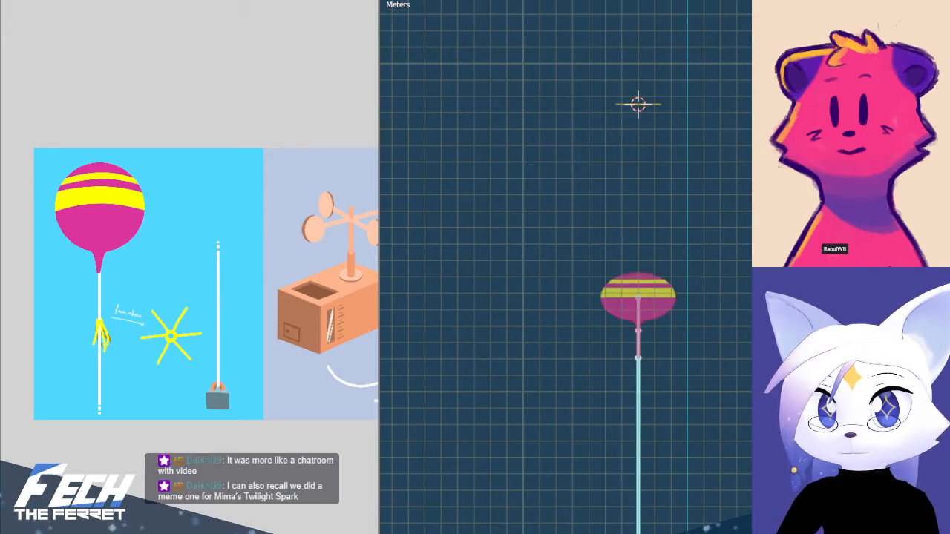
key(ctrl+z)
Leave Pose Mode for Object Mode and clear the selection
shift+middle_drag(714, 135, 732, 254)
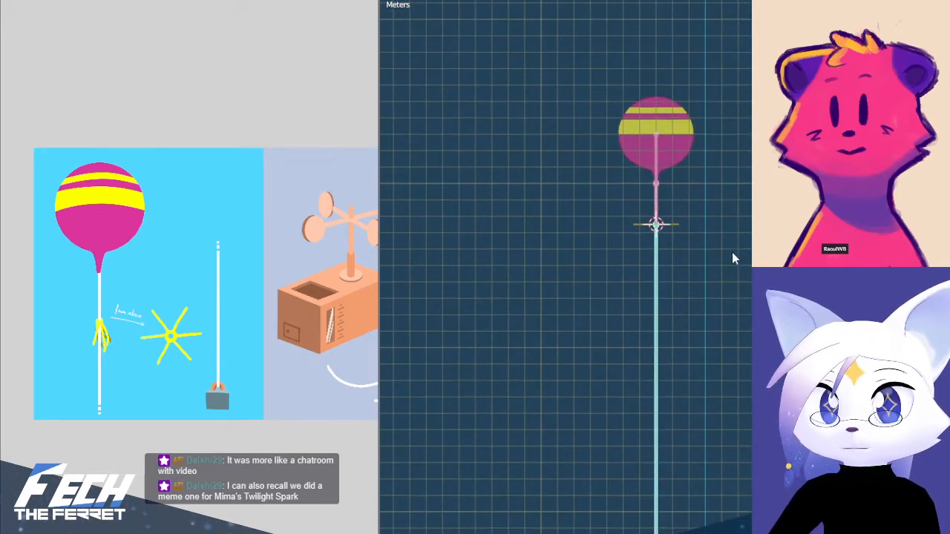
key(Tab)
key(ctrl+Tab)
click(570, 239)
click(713, 235)
Turn off X-ray display and show the balloon and star from the front
scroll(740, 204, up, 4)
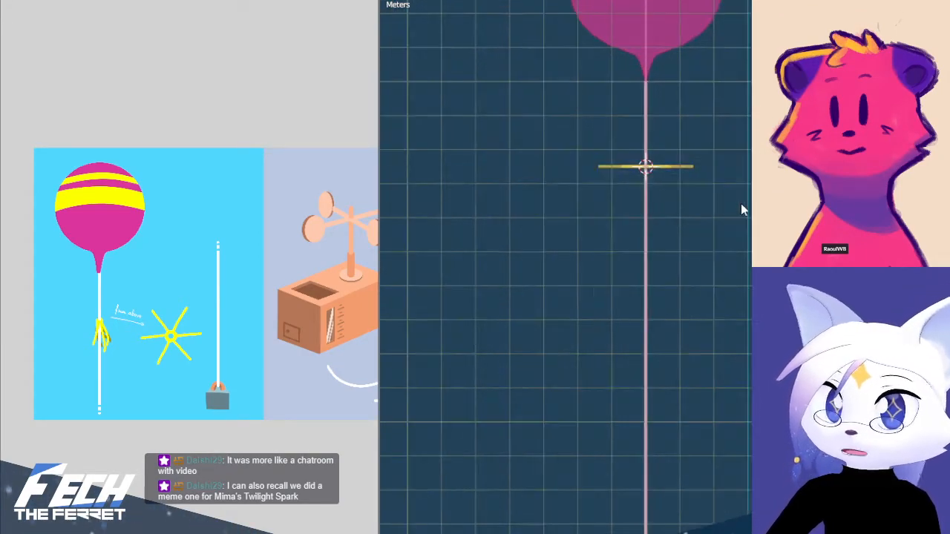
key(alt+z)
shift+middle_drag(692, 152, 683, 359)
key(KP_1)
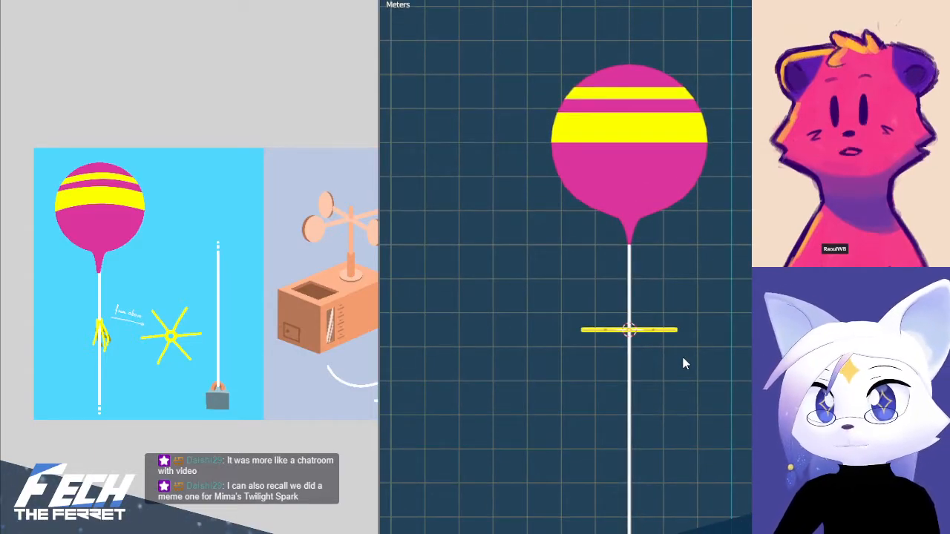
Inspect the balloon and string mesh in Edit Mode, return to Object Mode and clear the selection
click(631, 389)
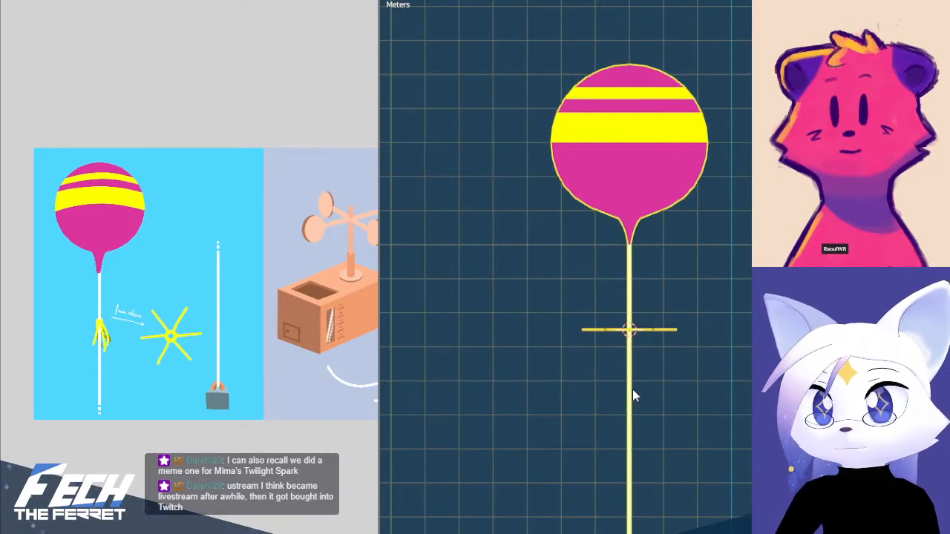
key(Tab)
scroll(681, 395, down, 3)
shift+middle_drag(696, 420, 673, 312)
key(ctrl+Tab)
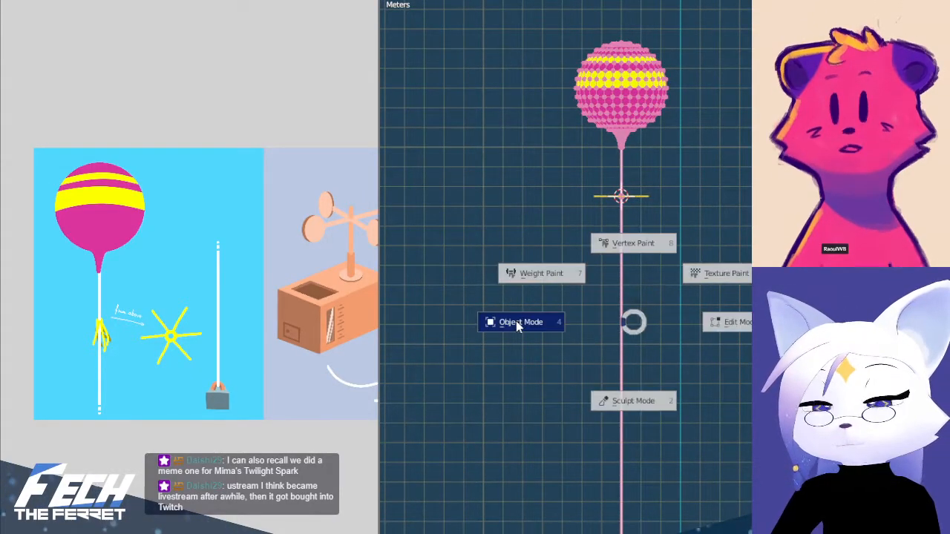
click(517, 320)
scroll(706, 230, up, 3)
key(alt+a)
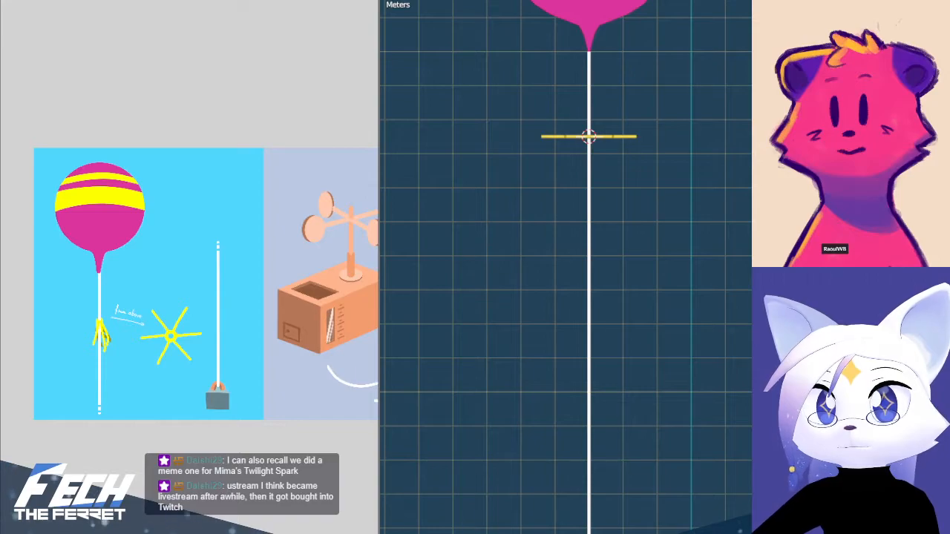
Open the armature in Edit Mode and examine the string's lower end where it meets the weight's ring
scroll(631, 270, down, 2)
scroll(712, 319, down, 2)
shift+middle_drag(712, 319, 693, 126)
scroll(693, 191, down, 2)
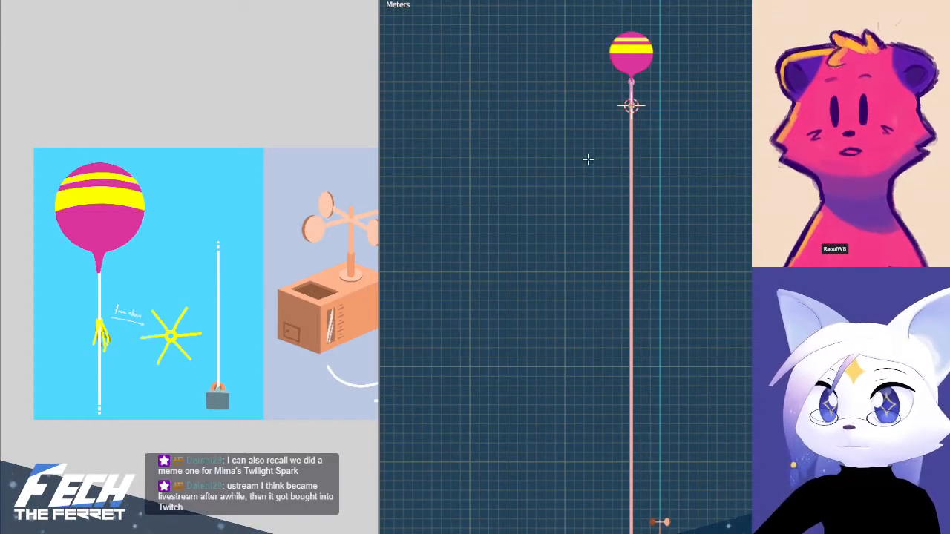
shift+middle_drag(638, 482, 618, 215)
scroll(606, 369, up, 8)
scroll(661, 428, up, 4)
shift+middle_drag(453, 406, 683, 393)
scroll(661, 428, up, 2)
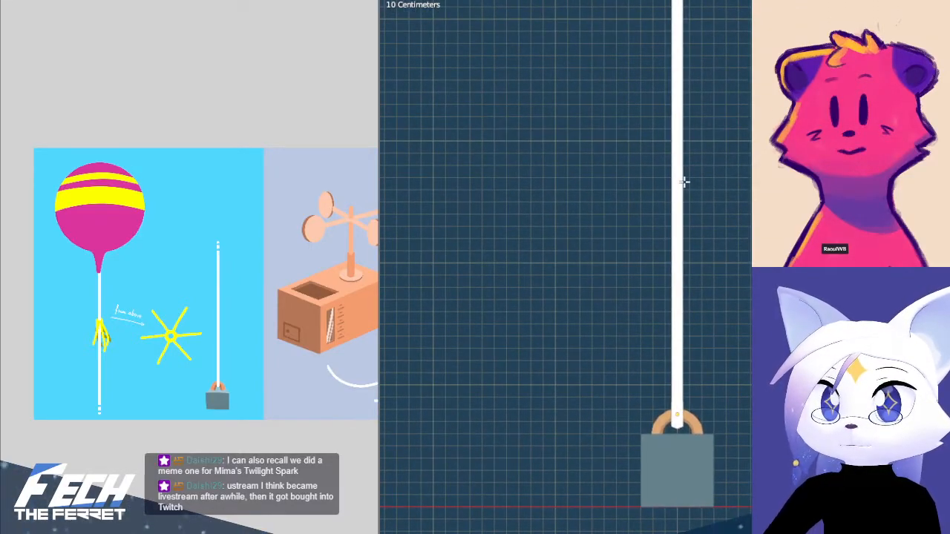
Turn on X-ray display and select the linked bones running up the string to the balloon
key(alt+z)
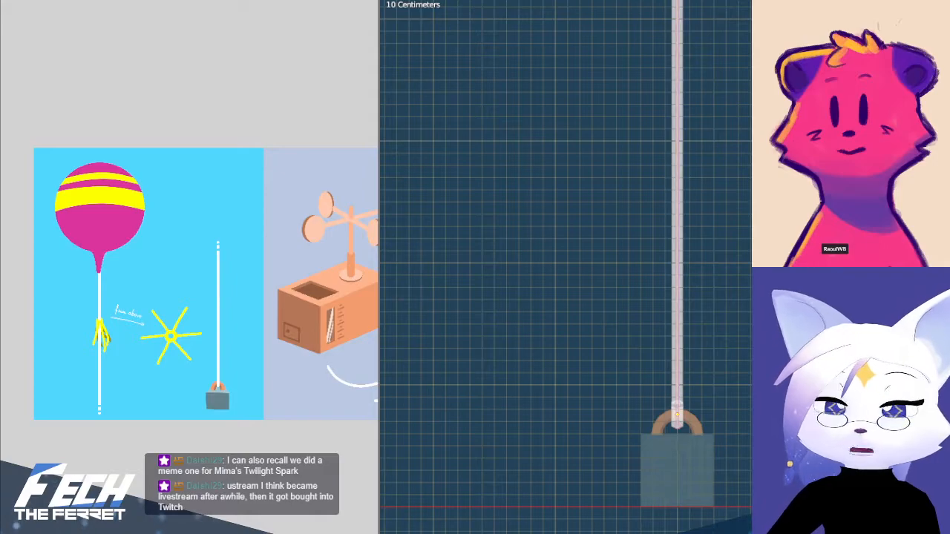
key(l)
scroll(677, 187, down, 5)
shift+middle_drag(751, 118, 718, 427)
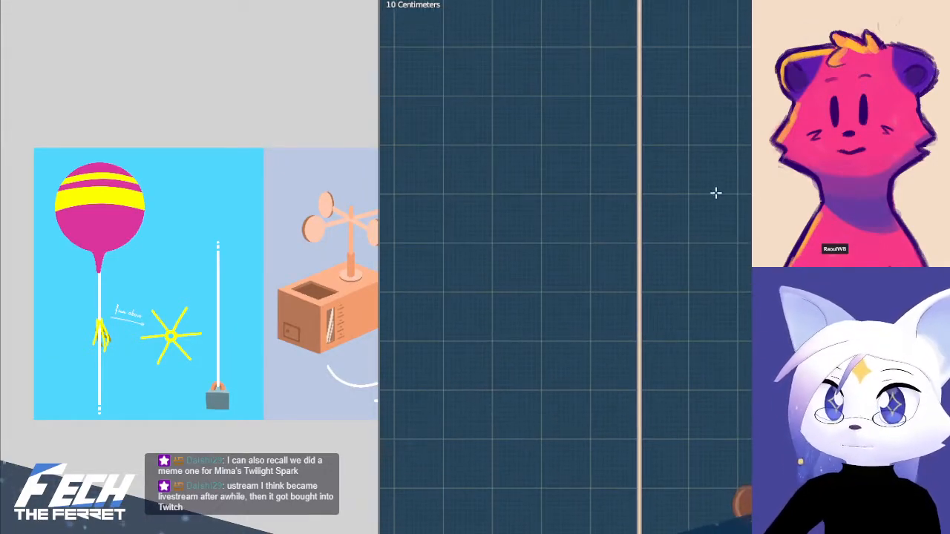
scroll(715, 193, down, 1)
shift+middle_drag(720, 138, 716, 349)
scroll(689, 311, down, 4)
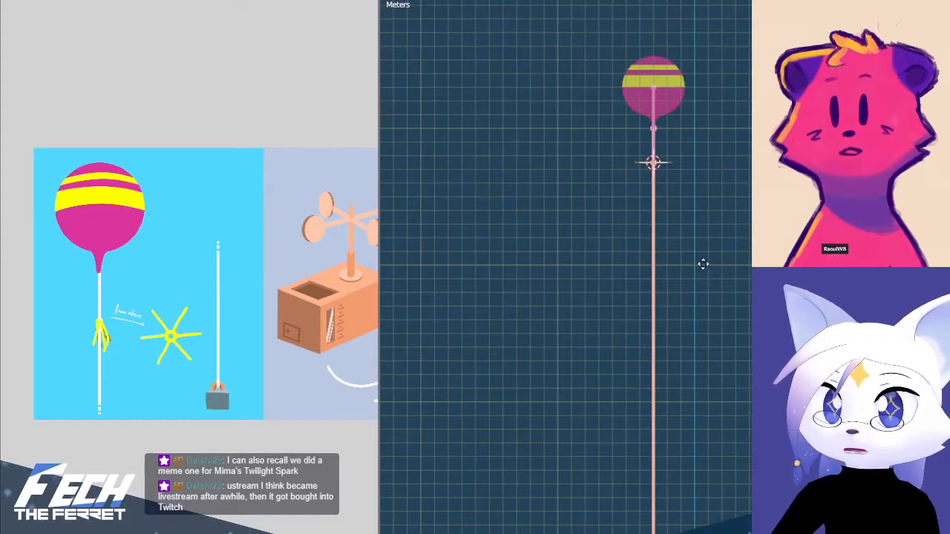
click(706, 500)
key(ctrl+z)
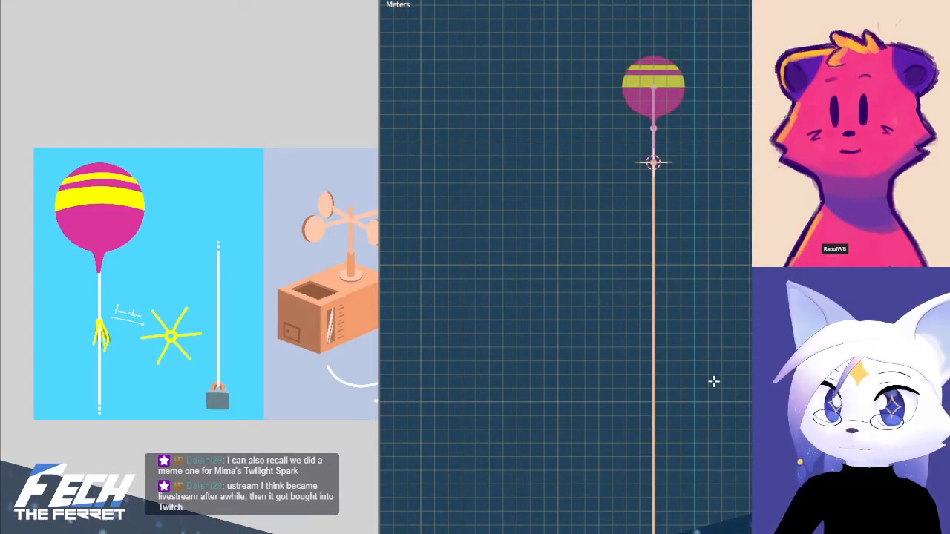
Switch the armature to Pose Mode, shorten the long string bone along the Z axis and undo the scaling
key(ctrl+Tab)
click(716, 460)
key(s)
key(z)
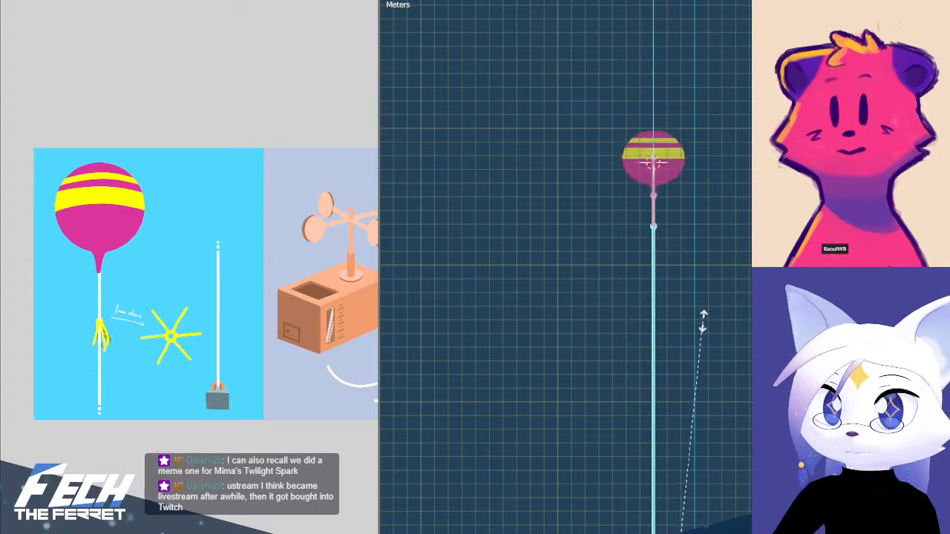
click(705, 511)
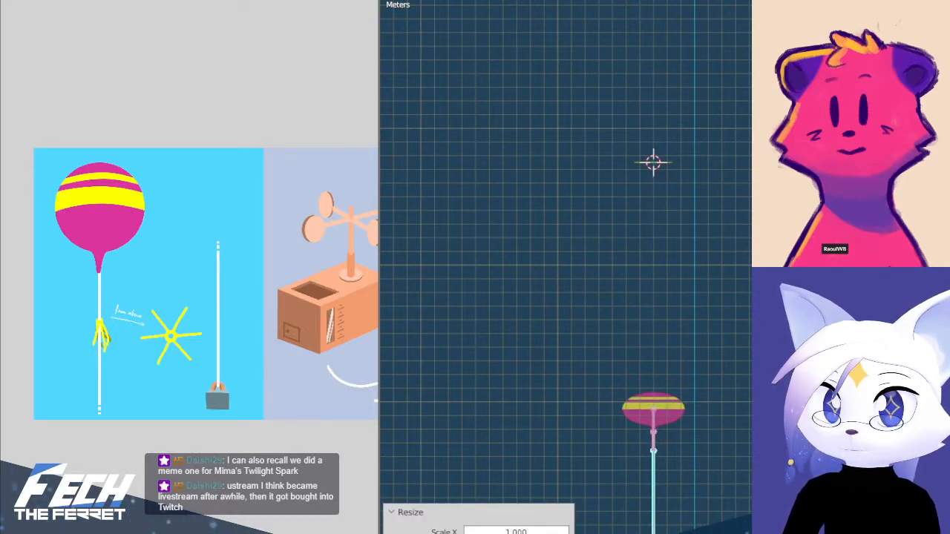
key(ctrl+z)
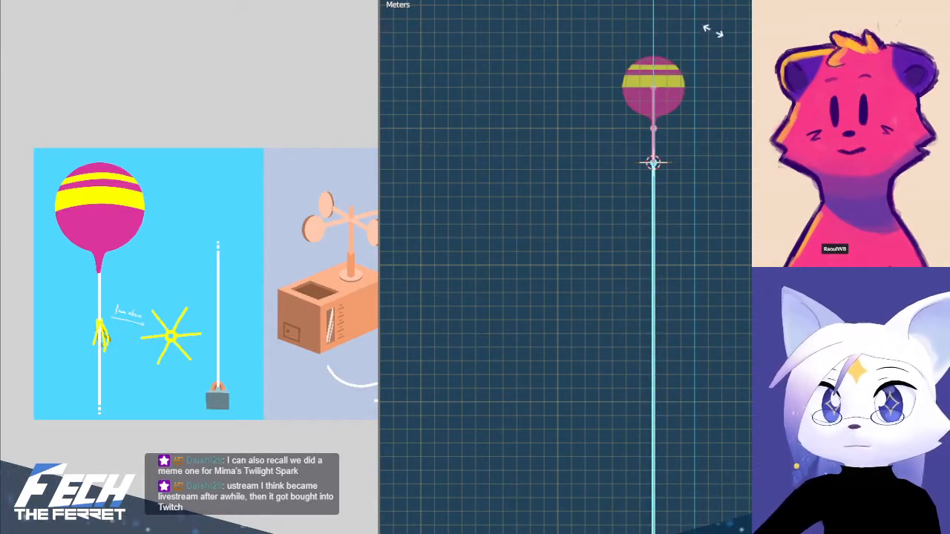
click(710, 104)
Tilt the string bone sideways from its lower end at the weight, rotate it about the Z axis, and undo both rotations
shift+middle_drag(734, 109, 693, 500)
scroll(610, 429, up, 3)
scroll(614, 433, up, 3)
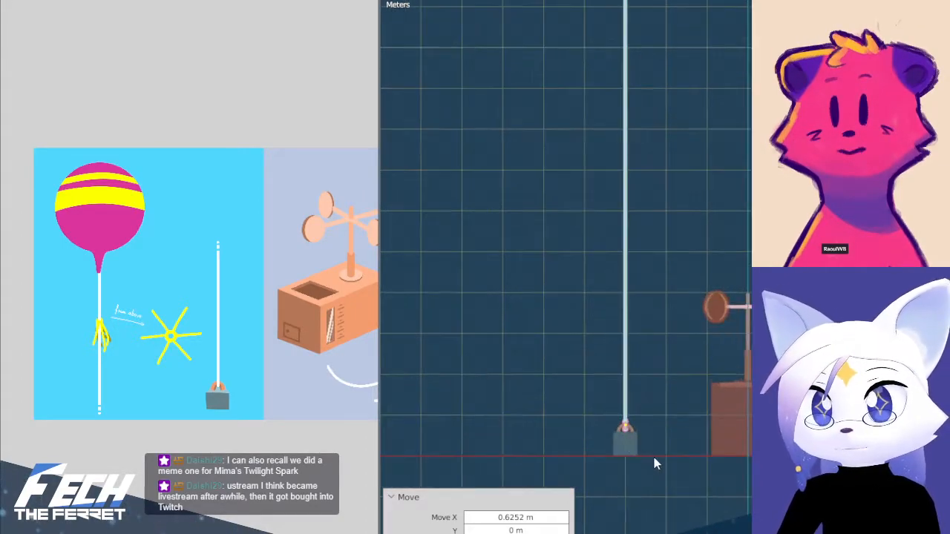
shift+middle_drag(654, 458, 694, 392)
scroll(694, 393, up, 4)
shift+middle_drag(771, 456, 737, 438)
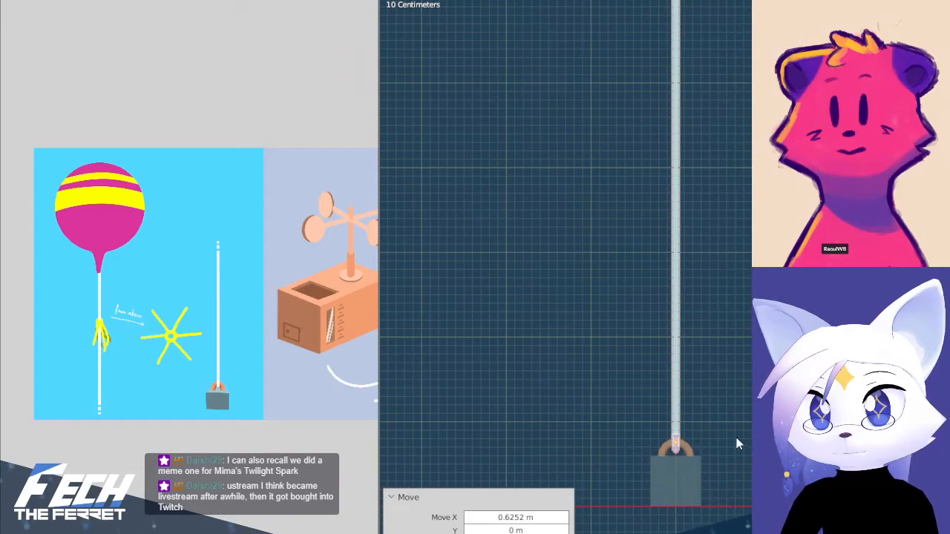
key(r)
click(772, 491)
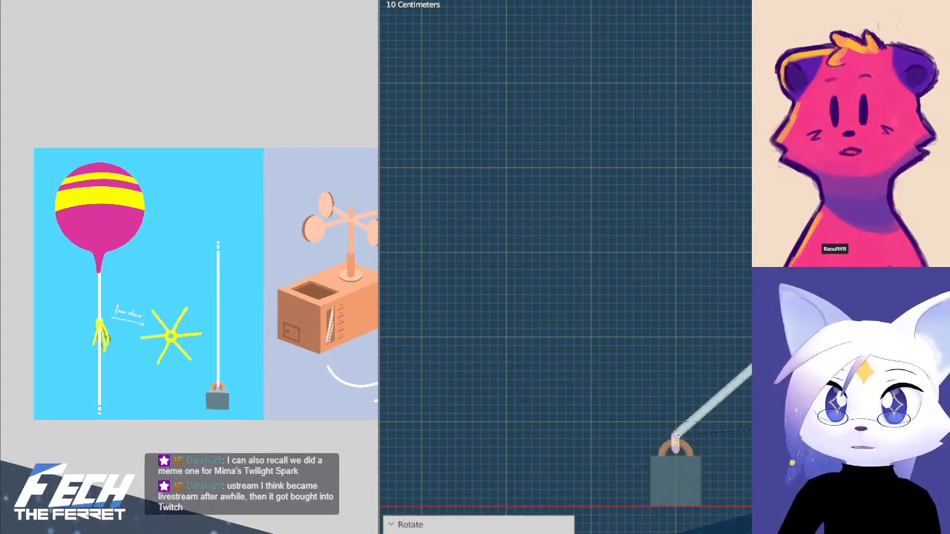
key(r)
key(z)
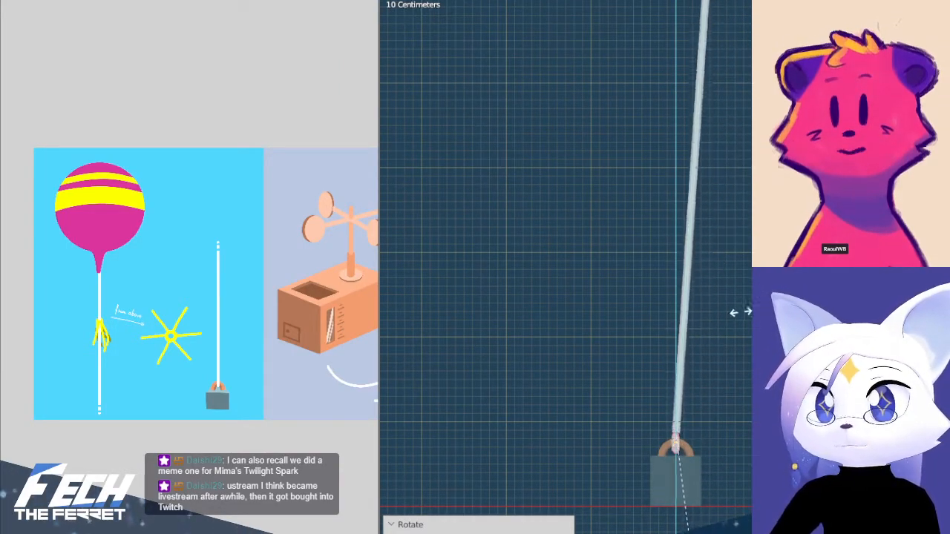
click(742, 389)
key(ctrl+z)
key(ctrl+z)
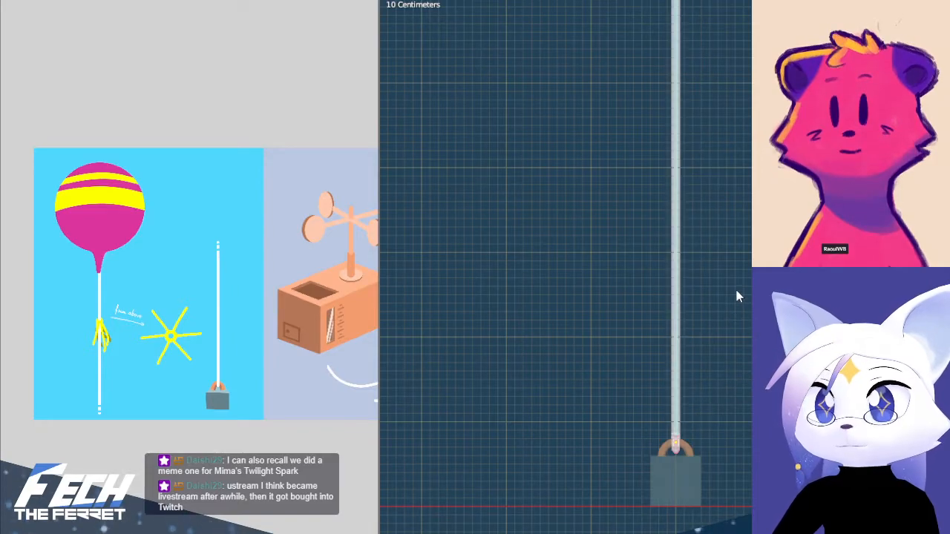
Twist the upright string bone about the Z axis and undo the rotation
key(z)
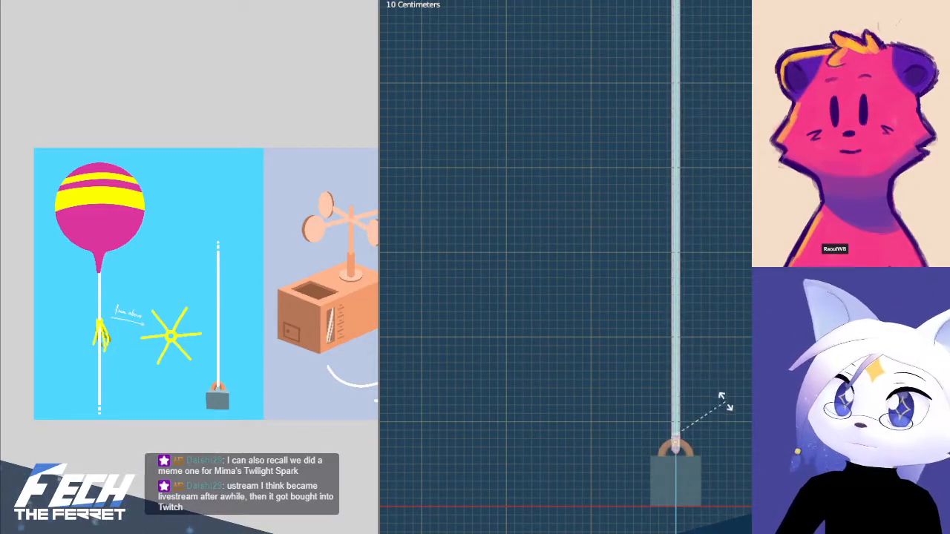
click(727, 386)
key(ctrl+z)
Select the short bone between the star and the balloon, rotate it about the X axis and undo the rotation
scroll(744, 116, down, 1)
scroll(744, 109, down, 5)
shift+middle_drag(743, 104, 723, 349)
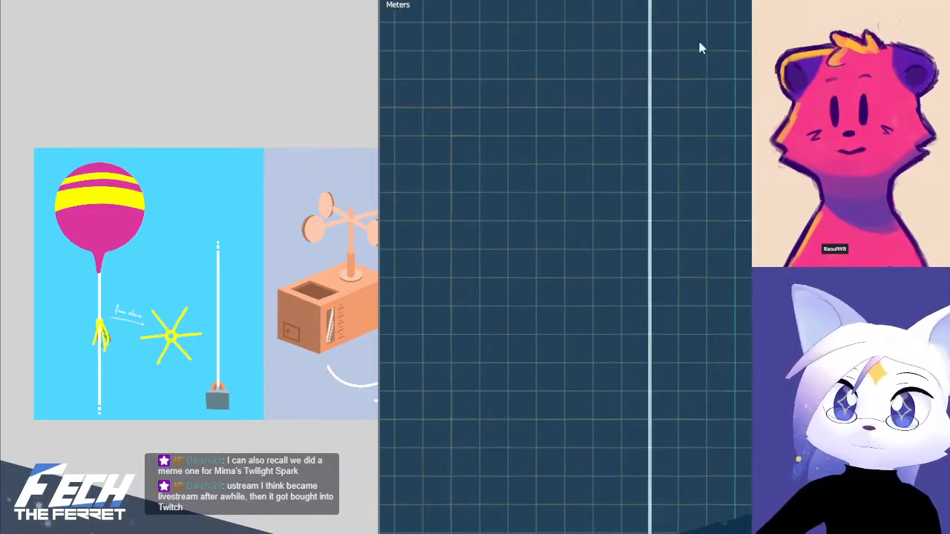
shift+middle_drag(699, 40, 720, 262)
shift+middle_drag(721, 89, 733, 361)
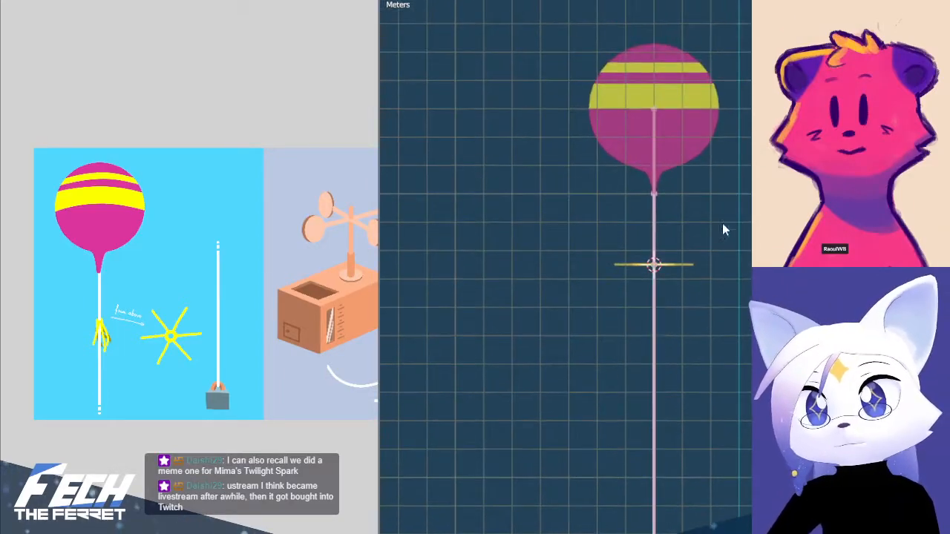
scroll(712, 200, up, 1)
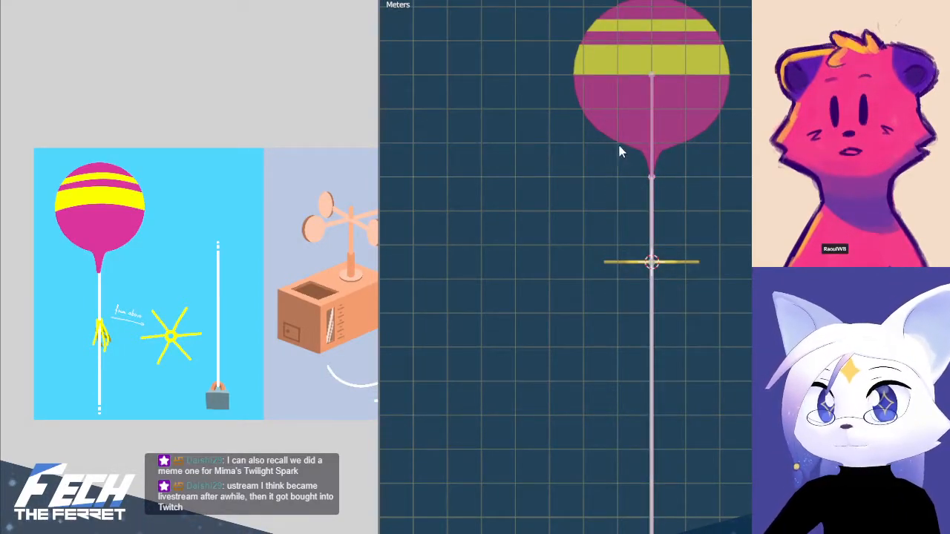
drag(611, 37, 742, 212)
key(r)
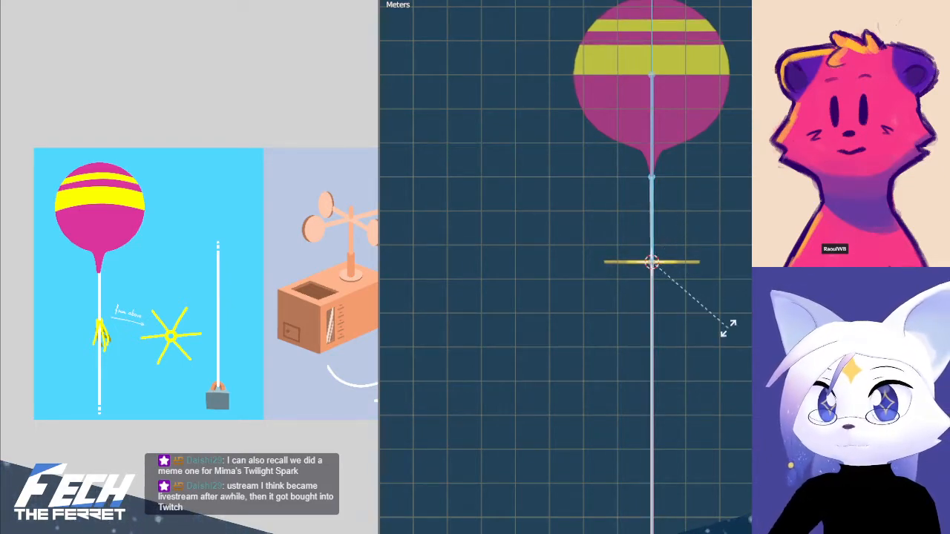
key(x)
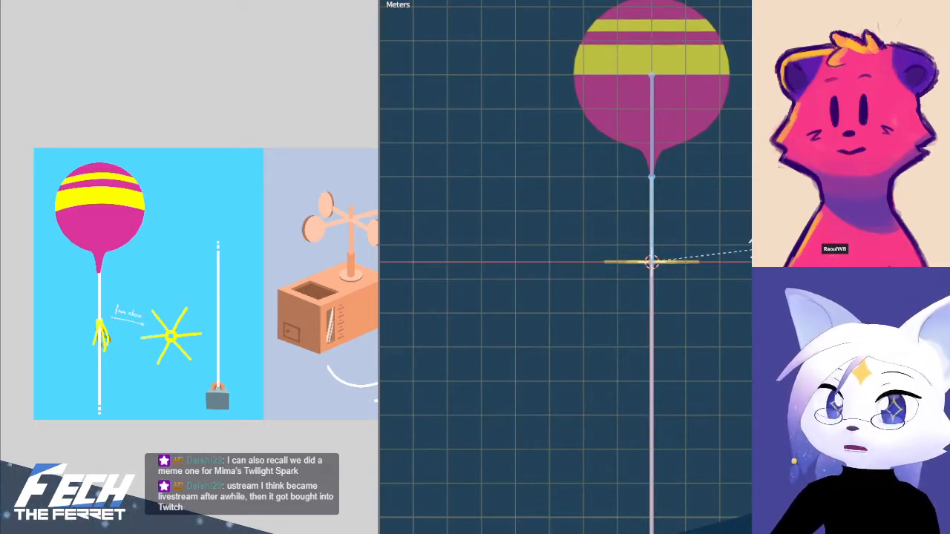
click(744, 417)
key(ctrl+z)
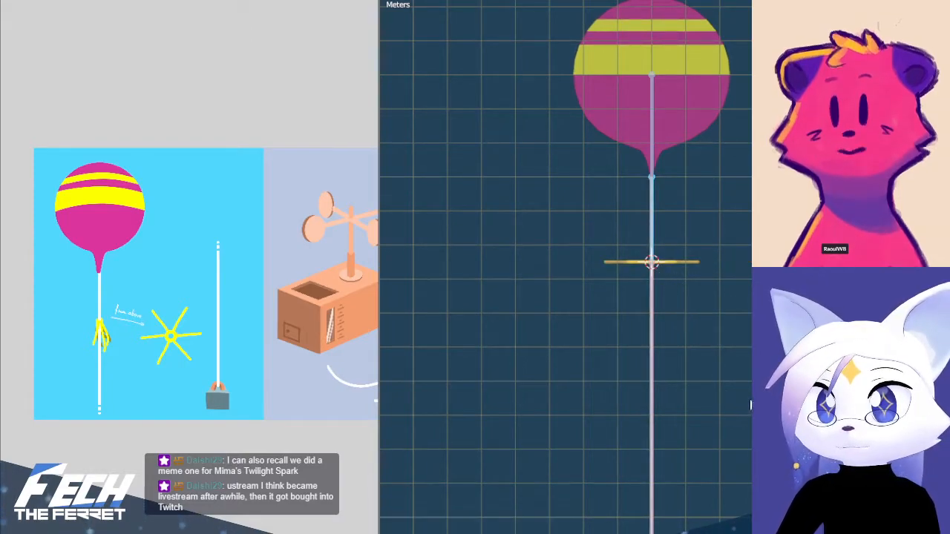
Tilt the short bone above the star sideways to test the string's deformation, and cancel the rotations
key(r)
click(739, 387)
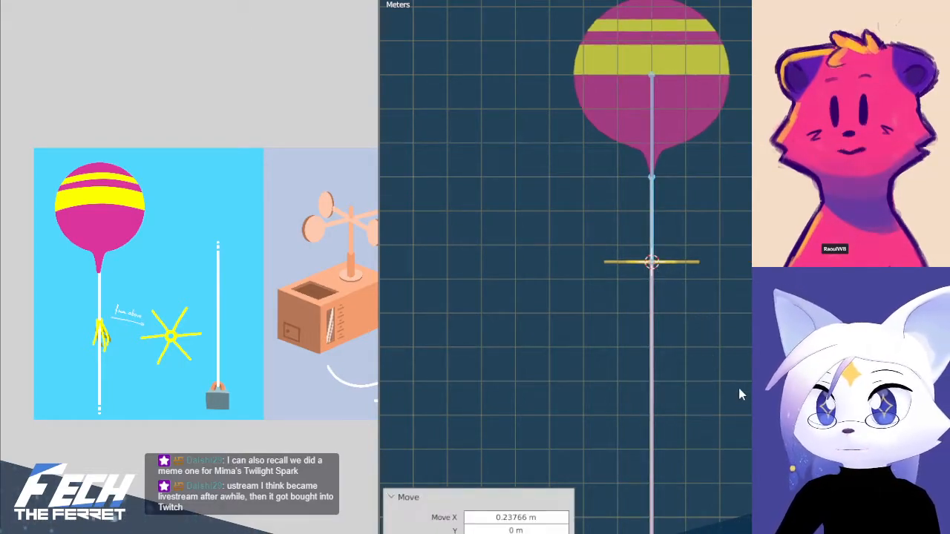
key(ctrl+z)
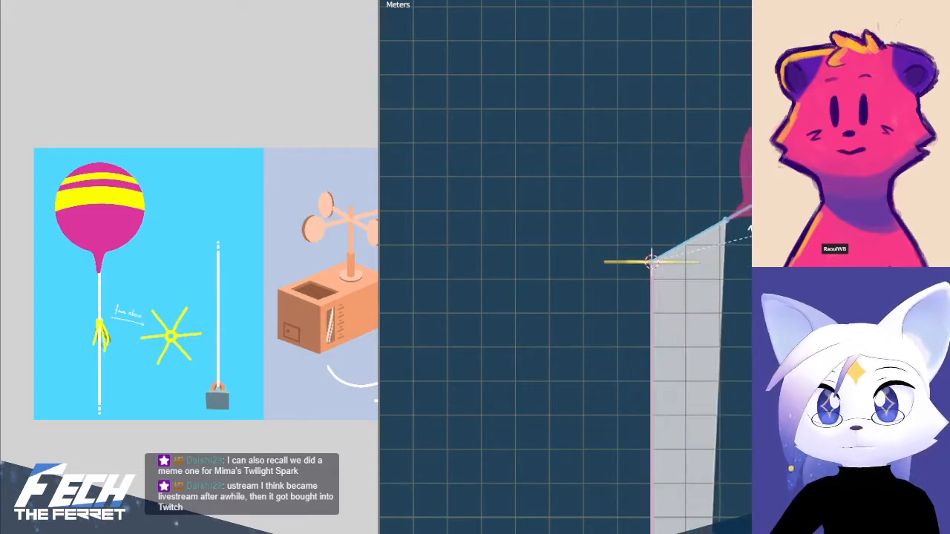
right_click(741, 234)
scroll(691, 178, up, 3)
shift+middle_drag(707, 142, 709, 231)
scroll(710, 239, up, 3)
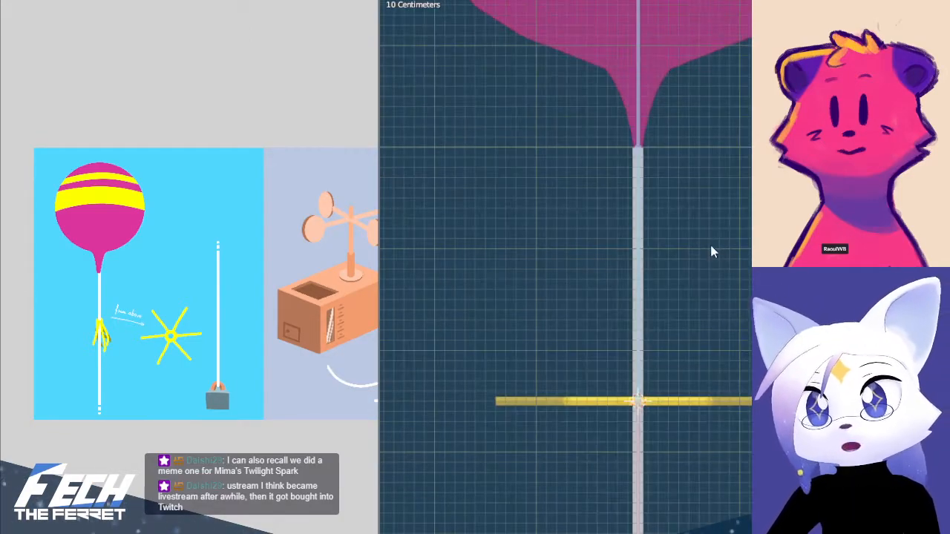
key(r)
right_click(742, 273)
scroll(711, 244, down, 2)
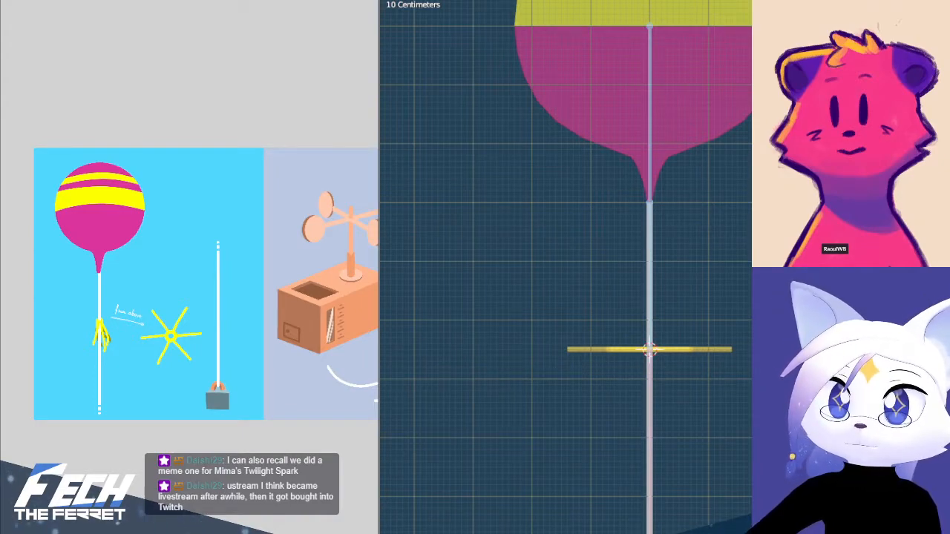
Leave the armature for Object Mode and open the balloon and string mesh in Edit Mode
key(Tab)
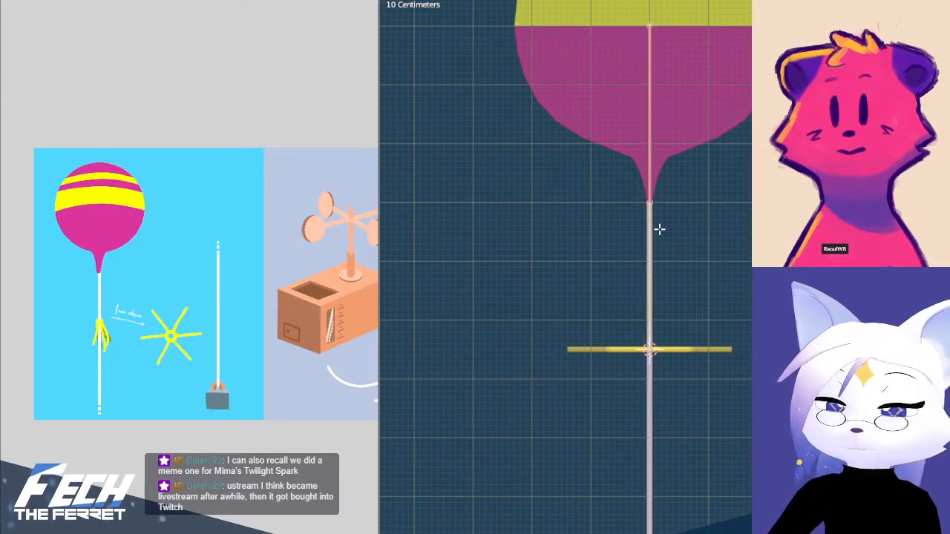
scroll(695, 280, up, 3)
key(ctrl+Tab)
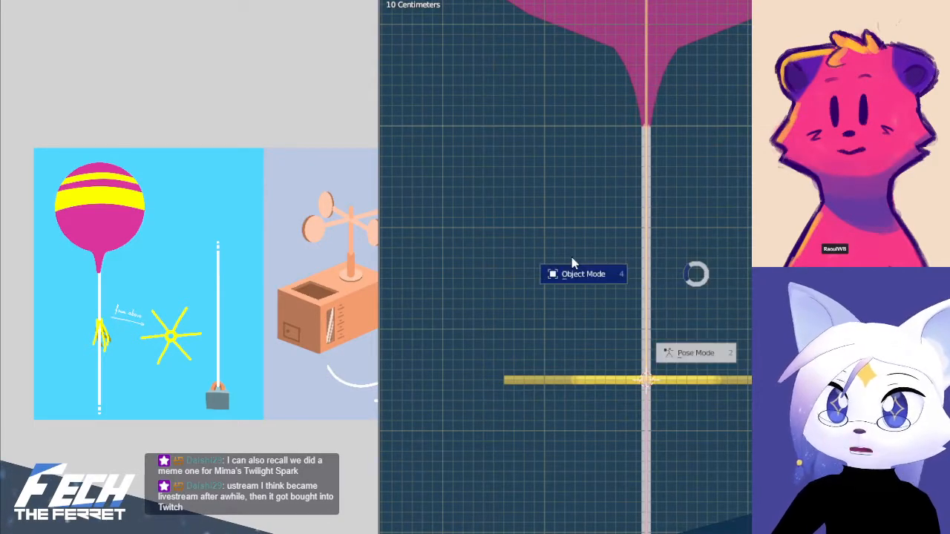
click(637, 273)
key(a)
key(Tab)
scroll(668, 282, up, 2)
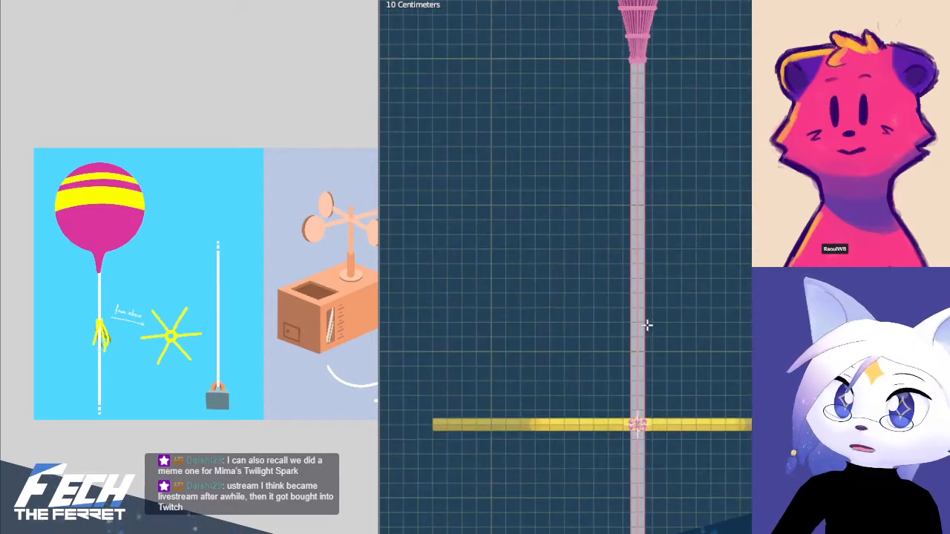
Box-select the string's vertex loops at the star's centre, undo that selection, and box-select only the upper loop
shift+middle_drag(646, 325, 682, 204)
scroll(668, 281, down, 2)
scroll(668, 275, up, 8)
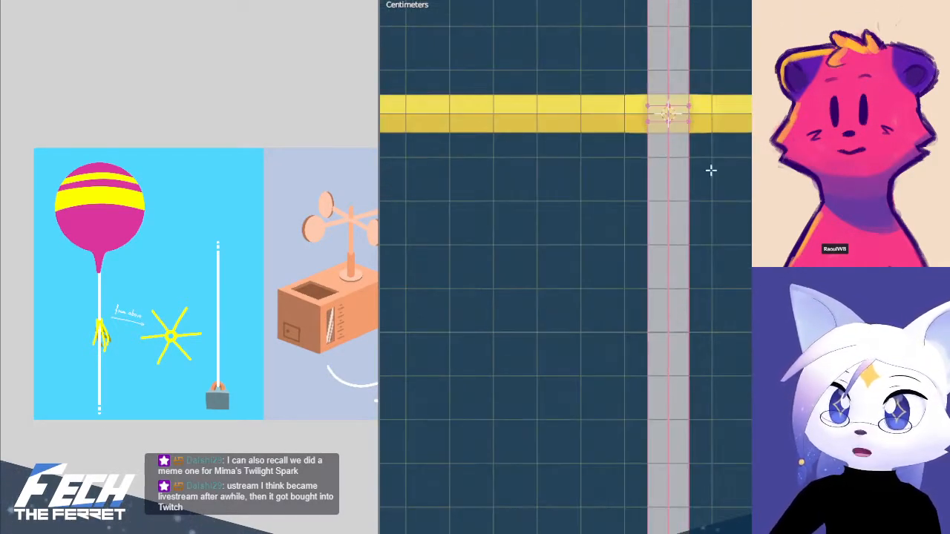
shift+middle_drag(713, 126, 702, 269)
scroll(745, 282, up, 2)
shift+middle_drag(711, 209, 700, 222)
key(b)
drag(572, 210, 690, 237)
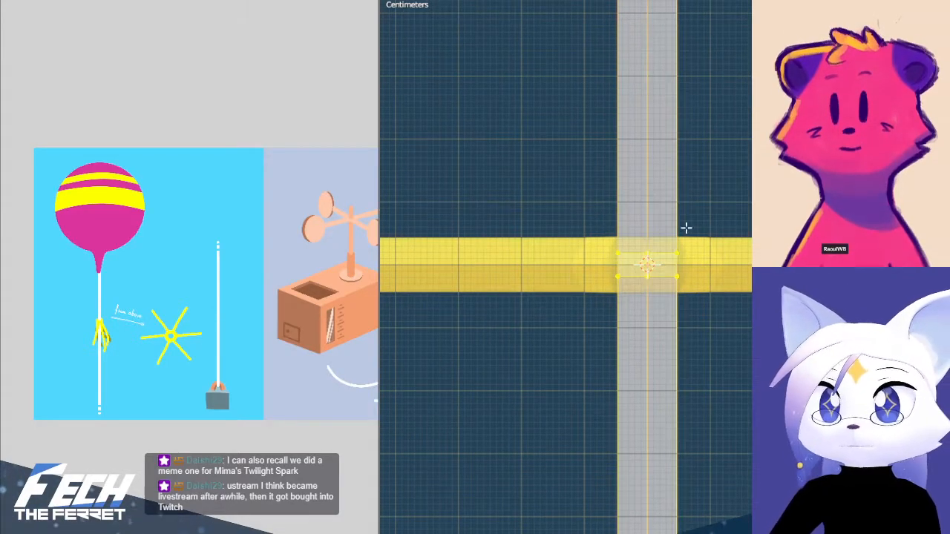
key(ctrl+z)
key(b)
drag(536, 209, 749, 268)
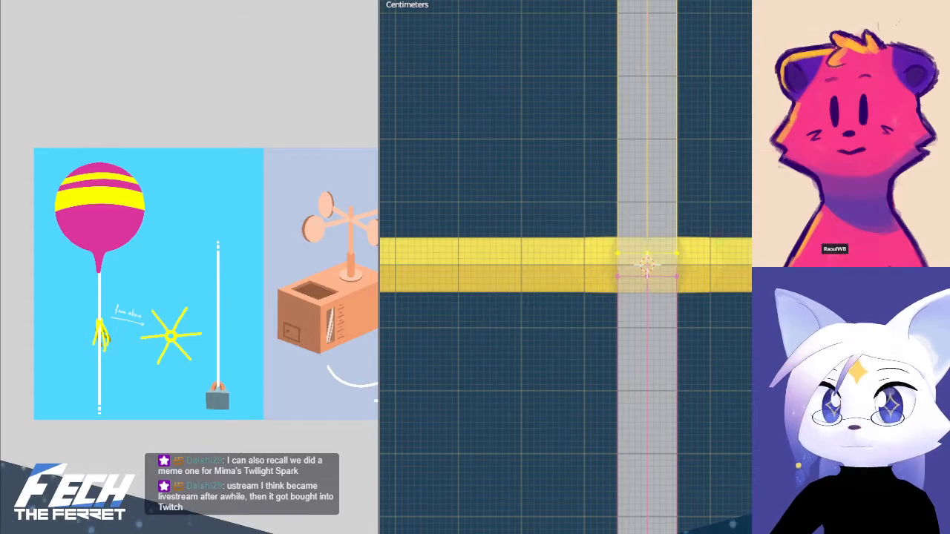
Box-select only the string's lower vertex loop at the star's centre, and clear the selection
key(alt+a)
key(b)
drag(548, 260, 711, 303)
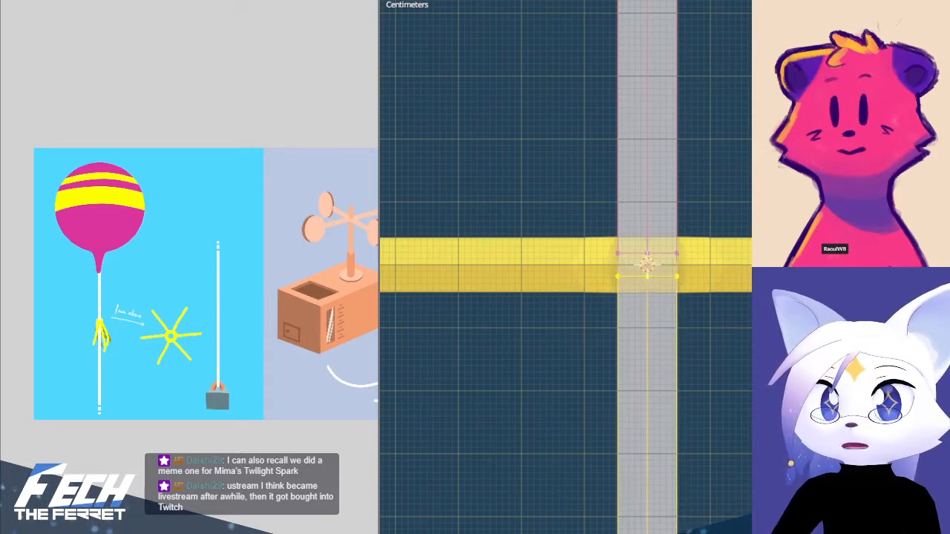
key(alt+a)
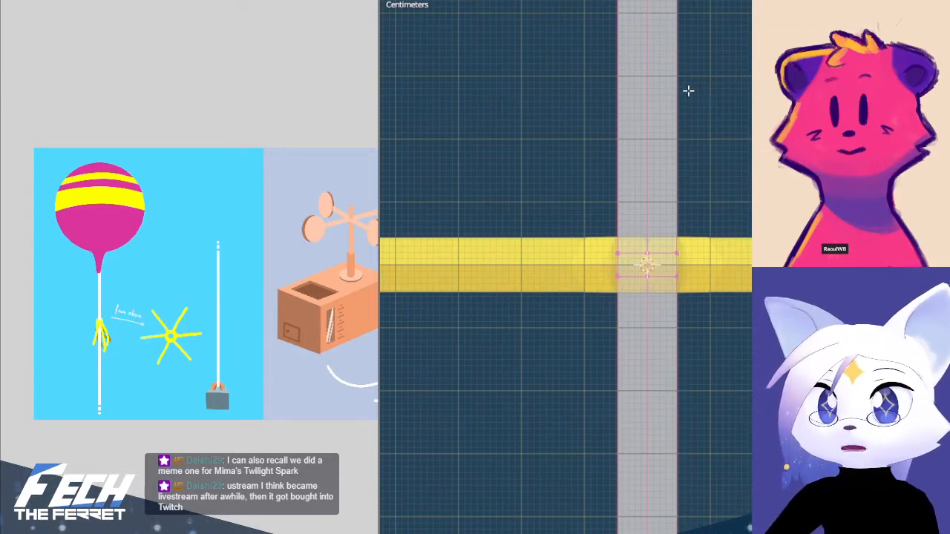
Select the whole string by extending a box selection around the star to all linked geometry
shift+middle_drag(691, 82, 688, 401)
shift+middle_drag(684, 163, 666, 394)
scroll(696, 220, down, 5)
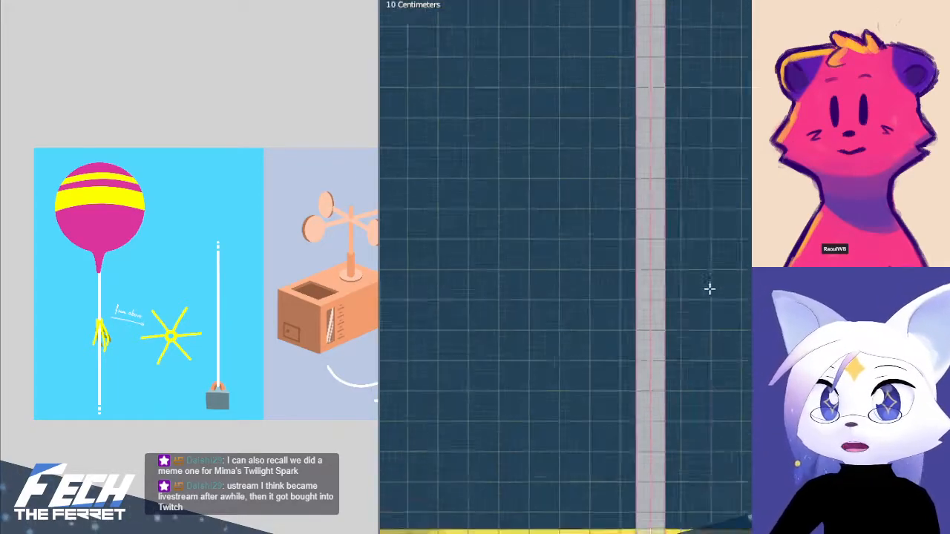
drag(551, 436, 760, 513)
key(ctrl+l)
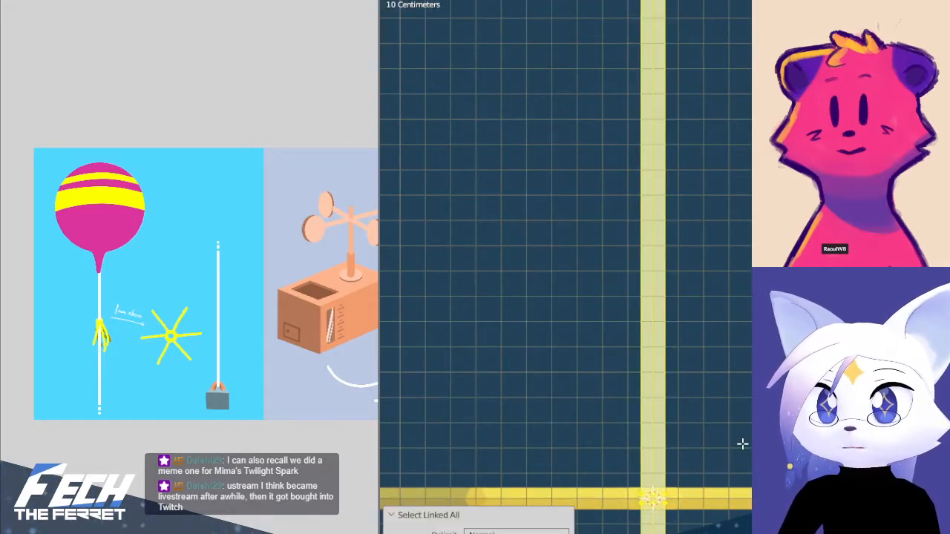
key(KP_Decimal)
Try a box selection over the full string below the balloon and undo it
shift+middle_drag(742, 432, 731, 203)
scroll(731, 204, down, 2)
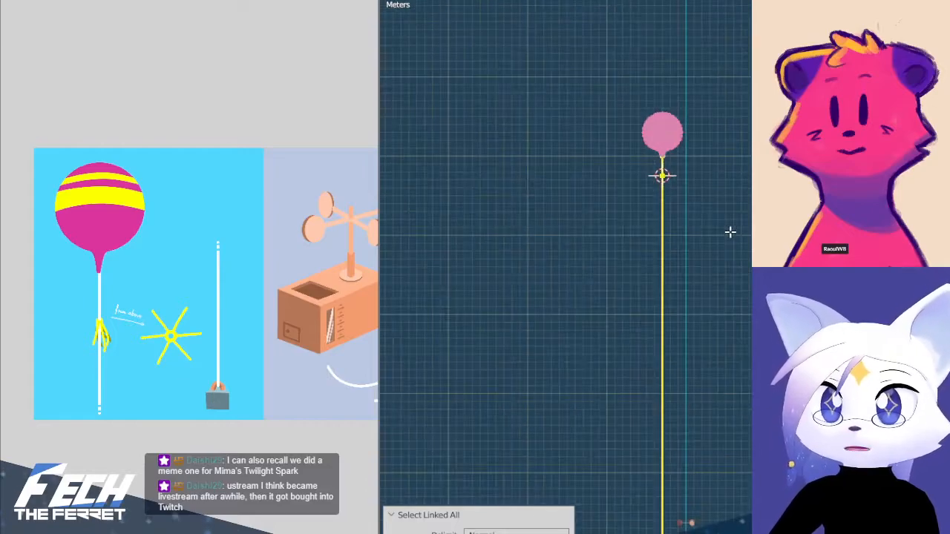
key(b)
drag(625, 165, 725, 533)
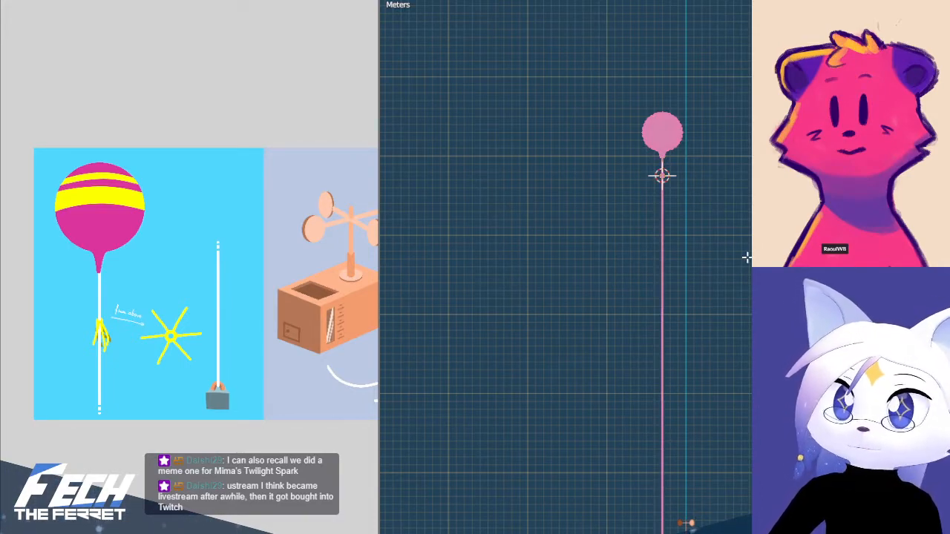
key(ctrl+z)
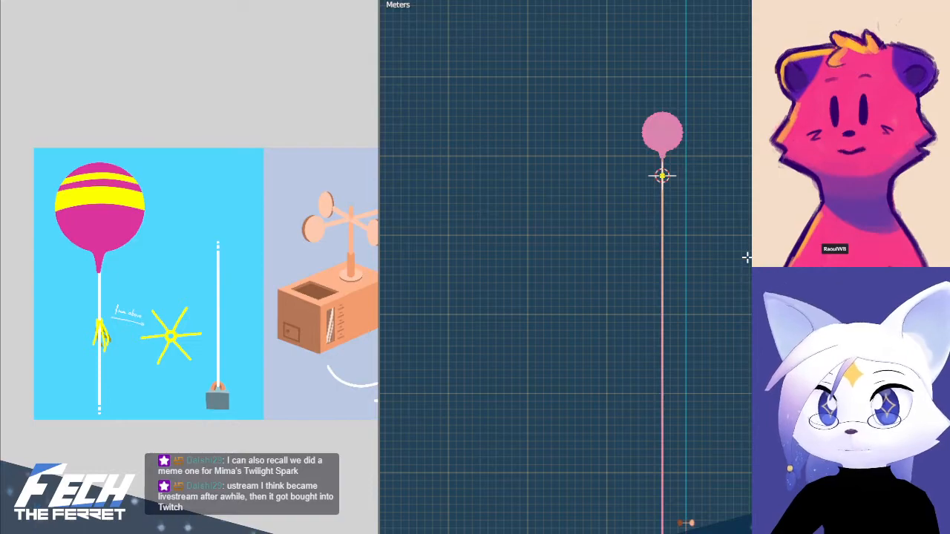
Box-select the string around the star and extend the selection to the entire linked string
key(b)
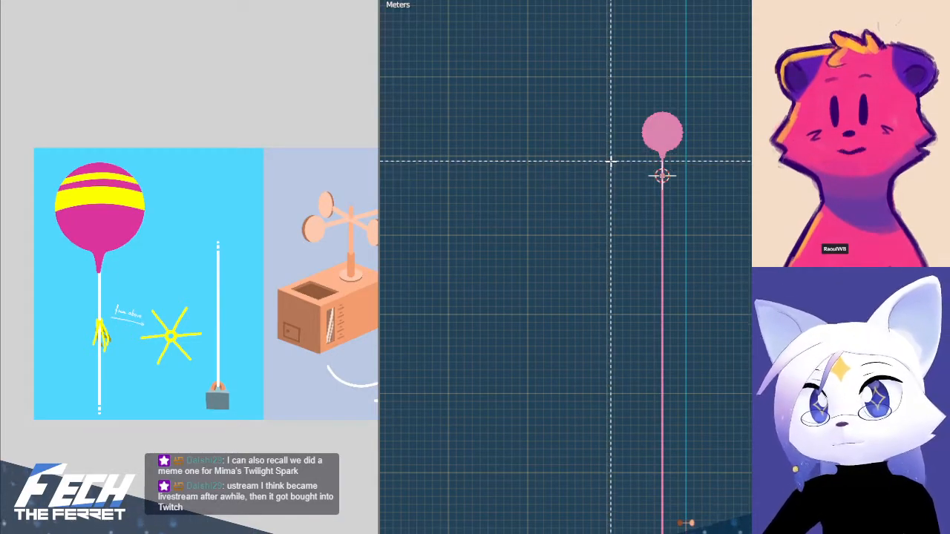
drag(609, 162, 748, 238)
key(ctrl+l)
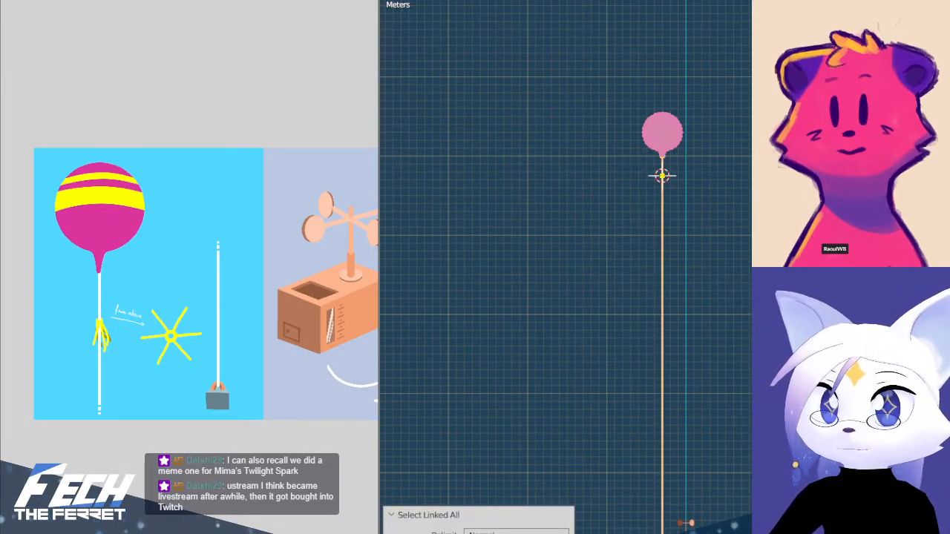
key(g)
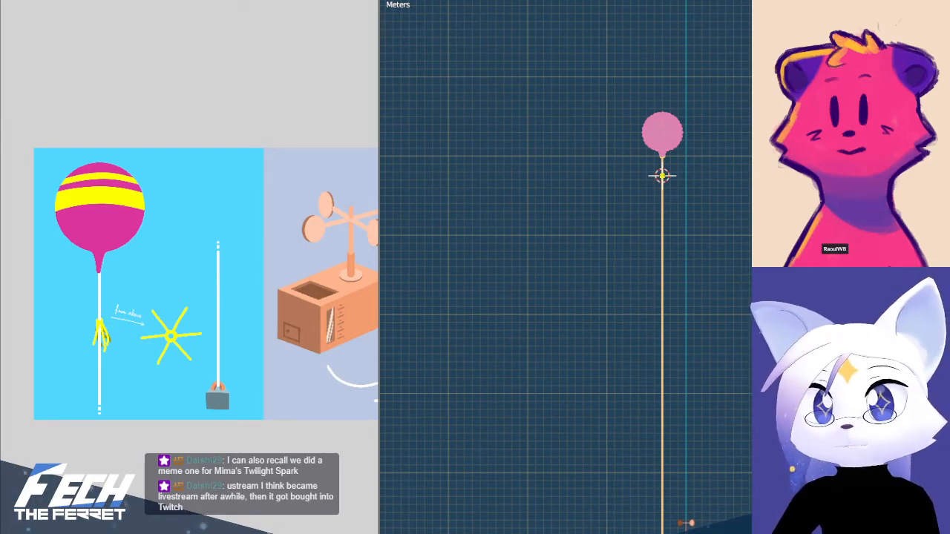
Try to box-deselect the string section between the balloon and the star, and undo the selection change
scroll(728, 289, up, 3)
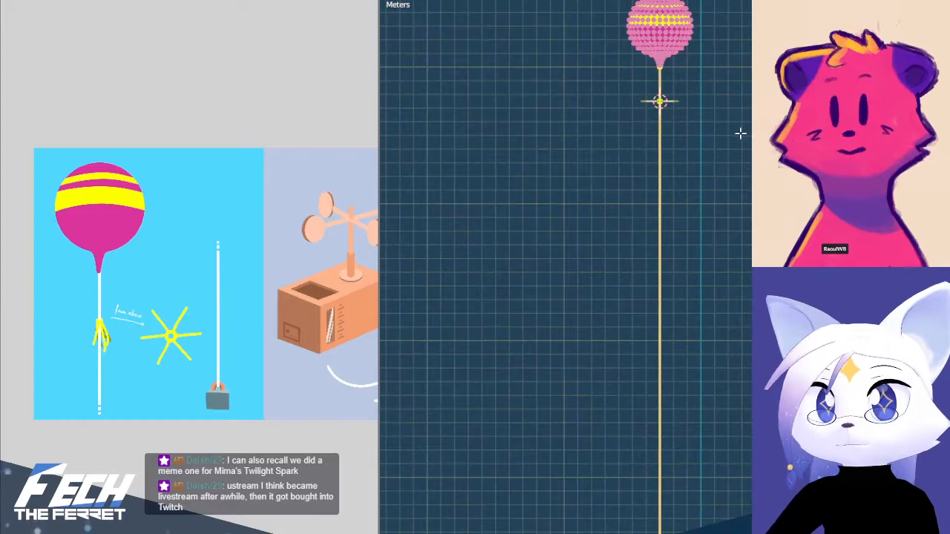
shift+middle_drag(727, 95, 731, 276)
scroll(732, 275, up, 6)
key(b)
drag(590, 128, 754, 301)
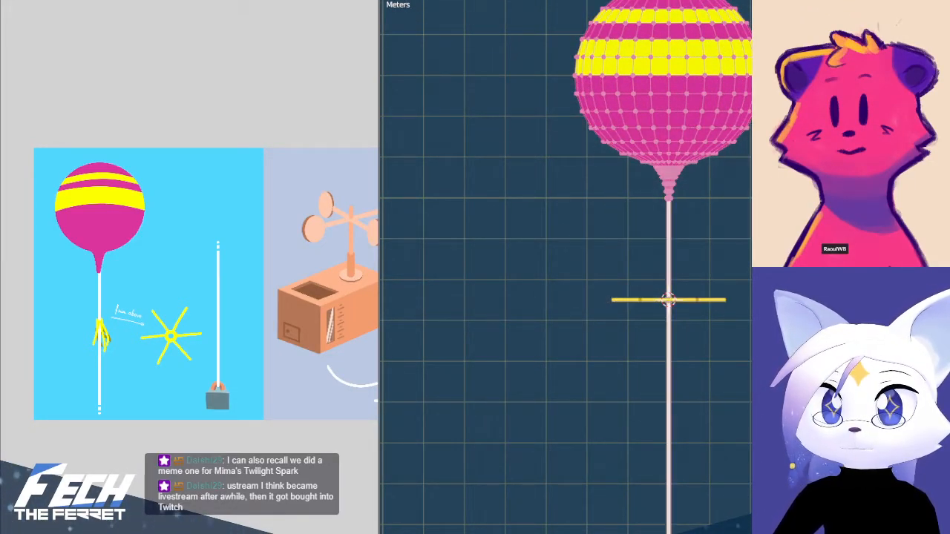
key(ctrl+z)
scroll(665, 278, up, 3)
key(b)
drag(598, 49, 755, 318)
scroll(705, 364, up, 10)
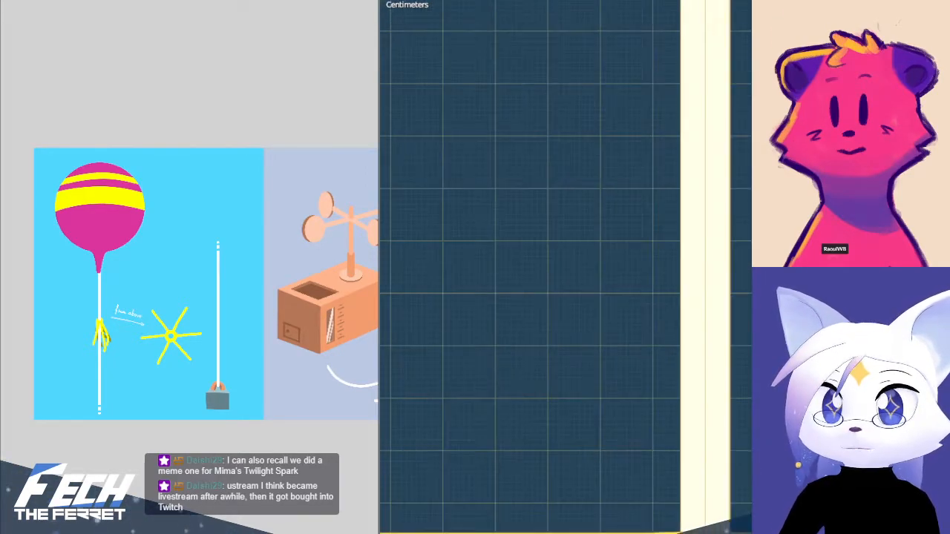
scroll(703, 250, down, 10)
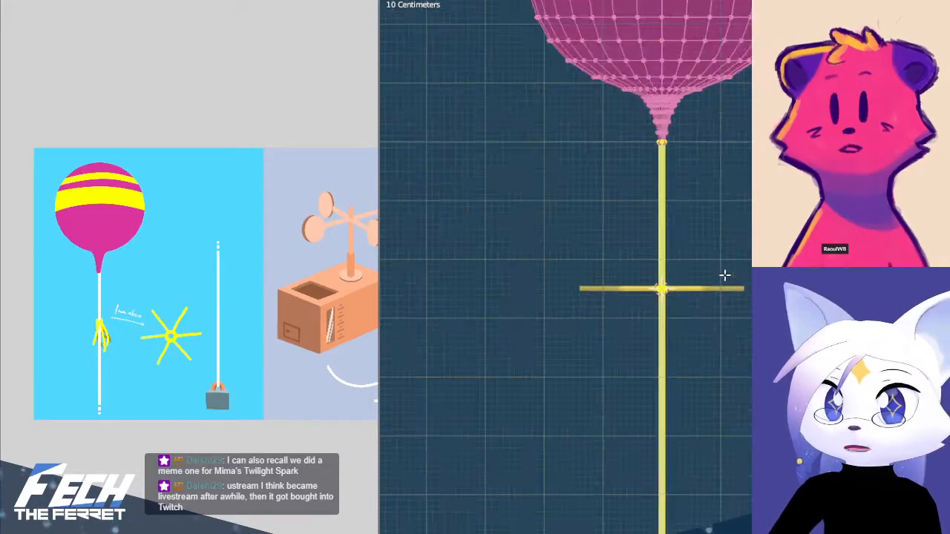
Deselect the string section between the balloon and the star, invert the selection, and invert it back to the lower string
scroll(724, 266, up, 2)
key(b)
middle_drag(573, 116, 757, 378)
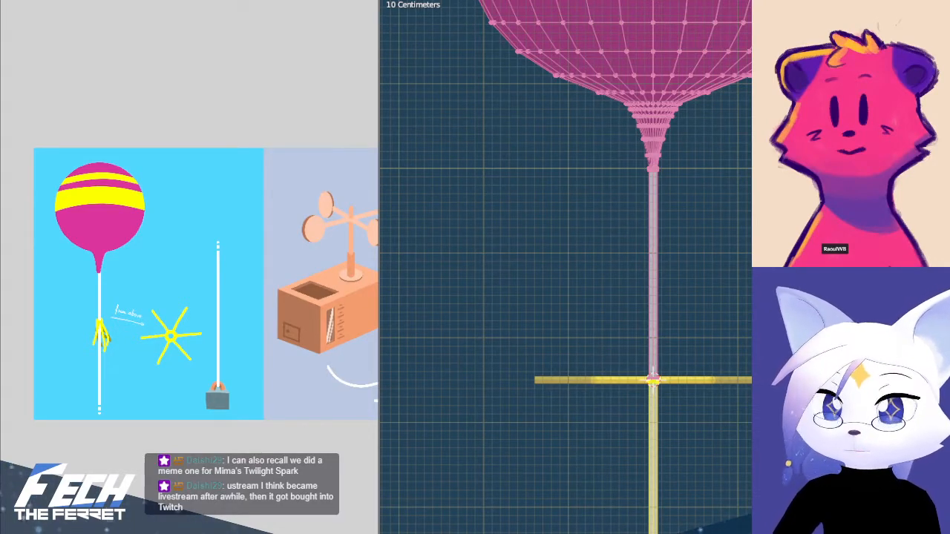
key(ctrl+i)
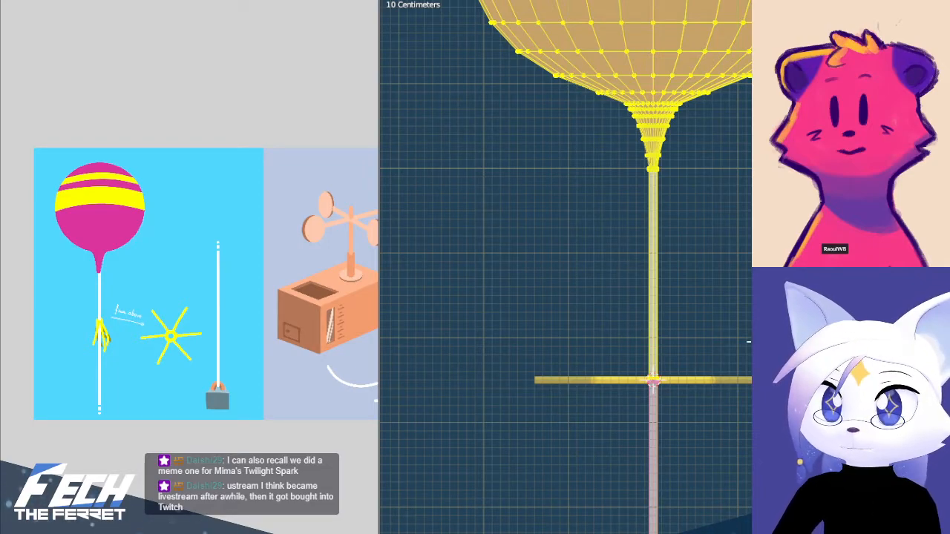
scroll(737, 329, down, 3)
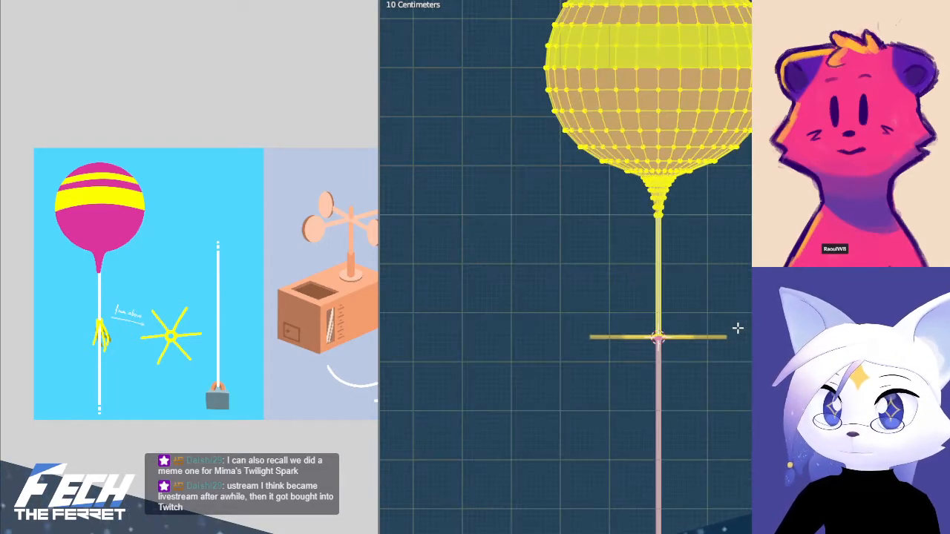
key(ctrl+i)
scroll(735, 327, up, 5)
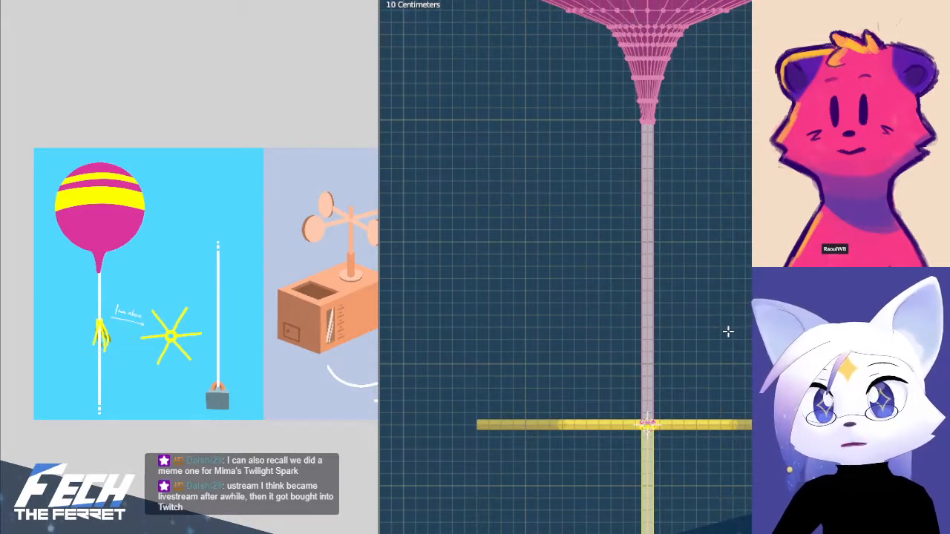
Clear the selection and reselect the complete string from its vertices at the star's centre
key(alt+a)
key(b)
drag(587, 361, 745, 486)
key(ctrl+l)
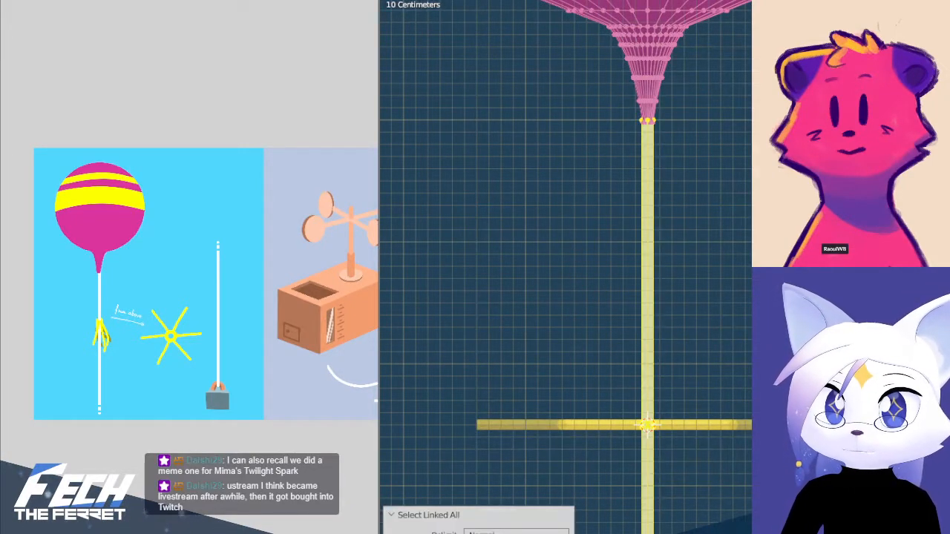
Box-deselect the string below the star, leaving only the section between the star and the balloon selected
scroll(746, 484, down, 2)
key(b)
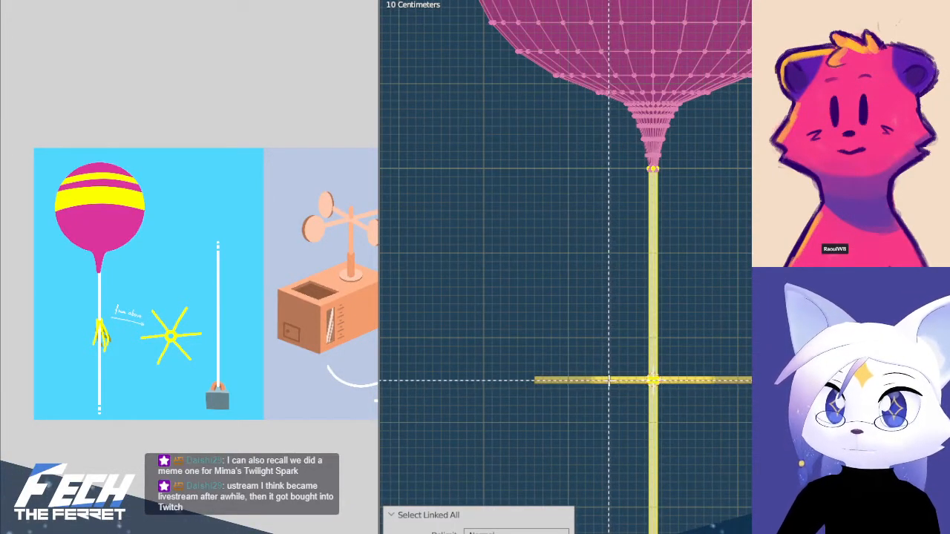
middle_drag(609, 382, 717, 278)
scroll(765, 486, down, 8)
key(b)
drag(530, 206, 764, 452)
middle_drag(765, 452, 765, 452)
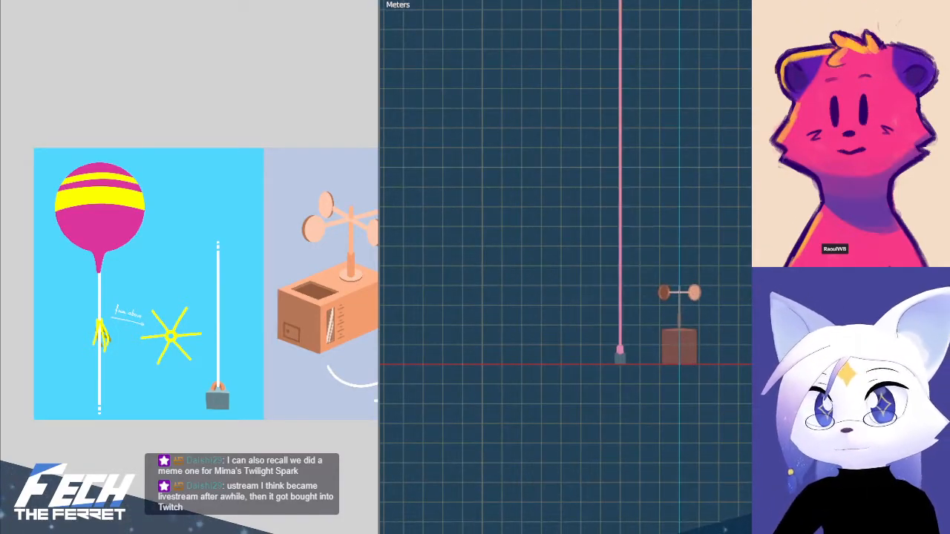
mouse_move(645, 174)
shift+middle_down()
mouse_move(635, 241)
mouse_move(652, 298)
shift+middle_up()
shift+middle_drag(695, 199, 708, 327)
scroll(679, 273, up, 7)
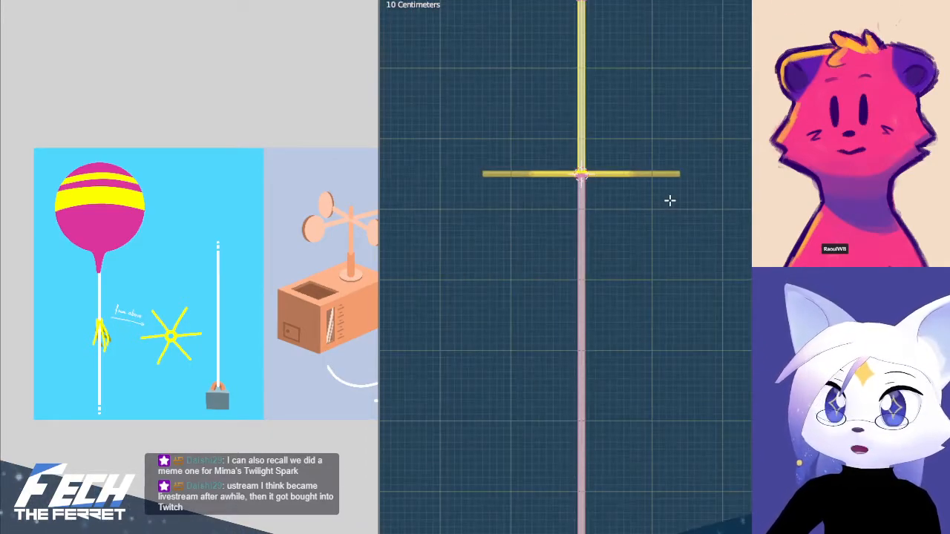
Switch to posing the armature and tilt the short bone above the star sideways to test the string's deformation
key(ctrl+Tab)
click(557, 188)
click(723, 220)
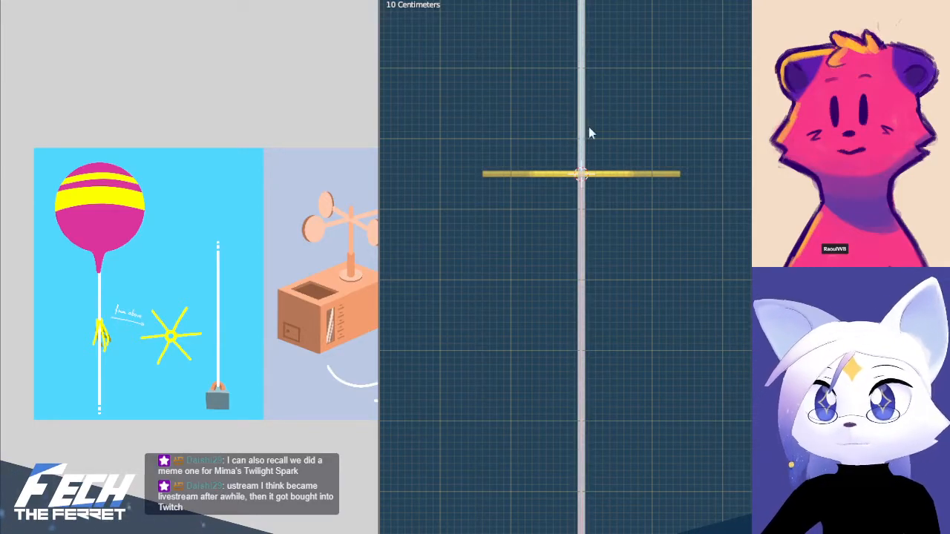
key(r)
click(717, 195)
shift+middle_drag(717, 200, 628, 277)
scroll(720, 253, down, 5)
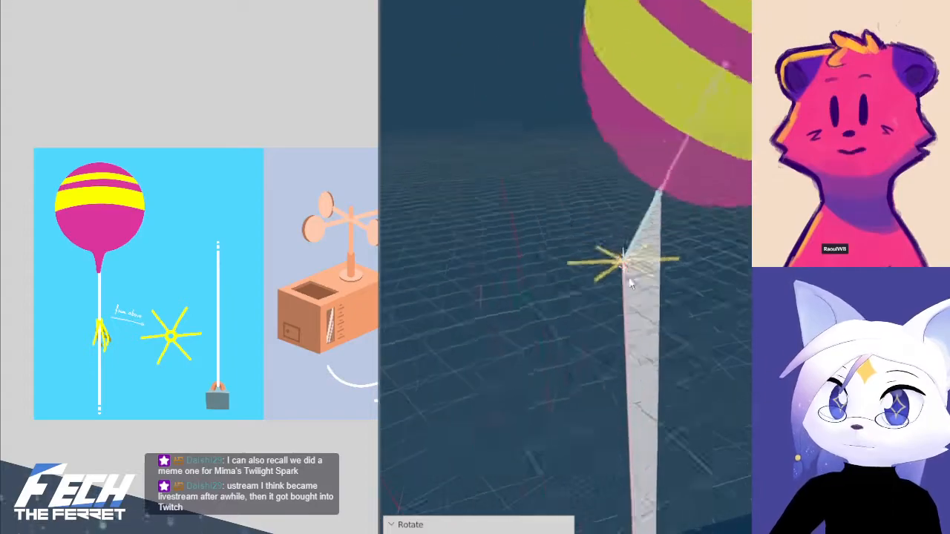
key(KP_1)
scroll(698, 245, up, 5)
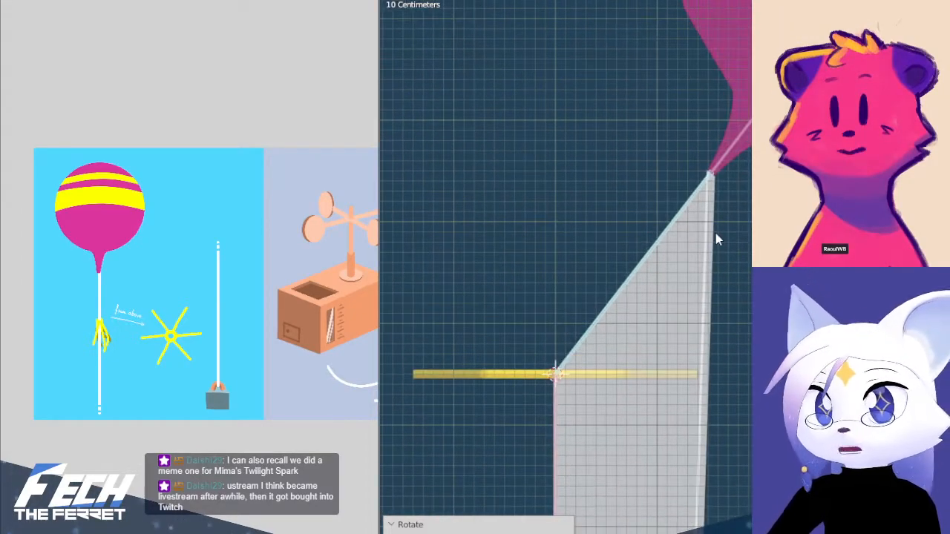
Undo and redo the short bone's tilt, and examine the string's deformation from the front and side views
key(ctrl+z)
key(ctrl+shift+z)
click(654, 372)
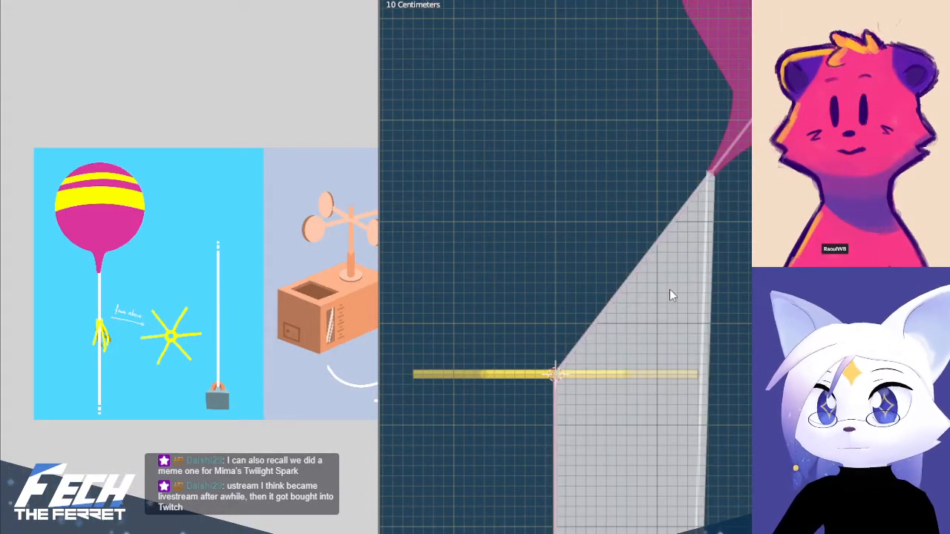
scroll(661, 236, up, 3)
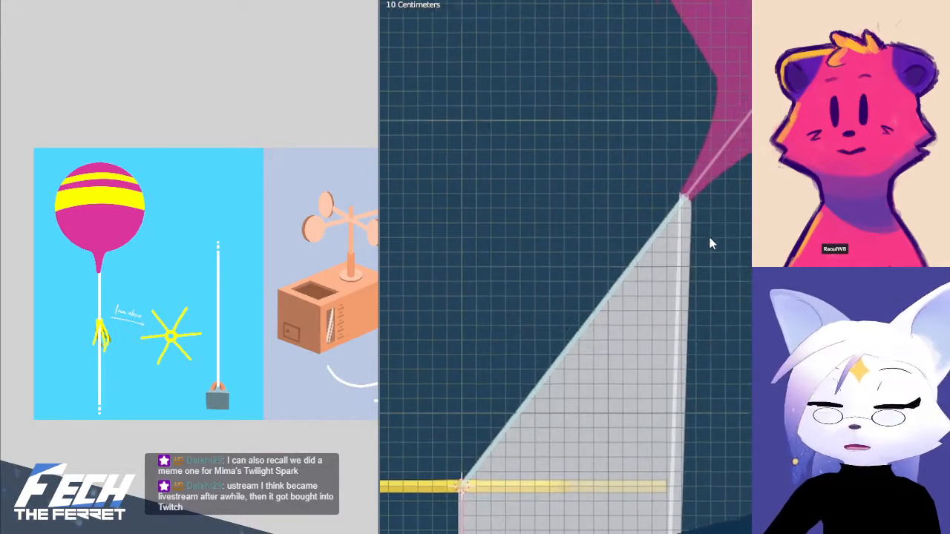
middle_drag(708, 225, 749, 216)
scroll(572, 198, down, 4)
shift+middle_drag(572, 198, 685, 433)
key(KP_1)
key(KP_3)
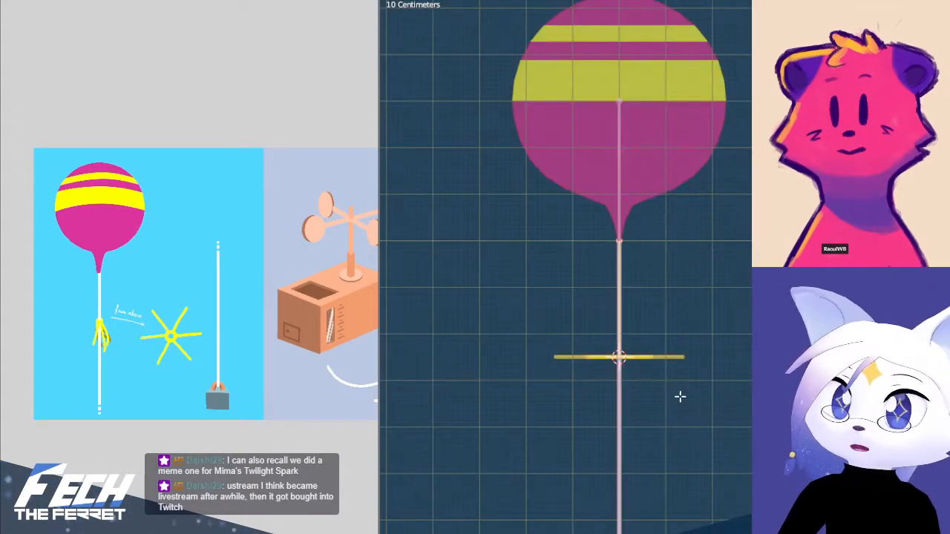
key(KP_1)
key(alt+a)
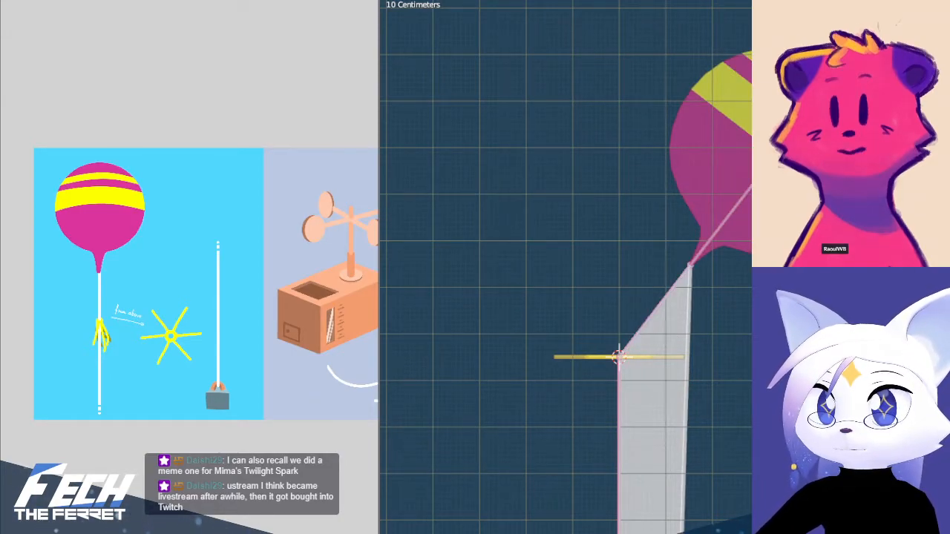
Leave the armature's posing mode, select the balloon and string mesh, and open it in Edit Mode
key(ctrl+z)
scroll(623, 246, up, 8)
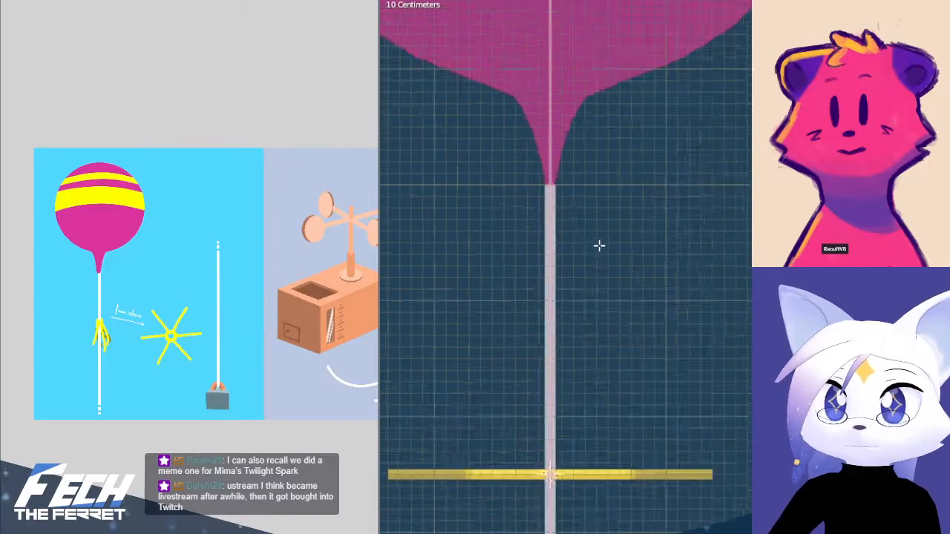
key(ctrl+Tab)
click(411, 198)
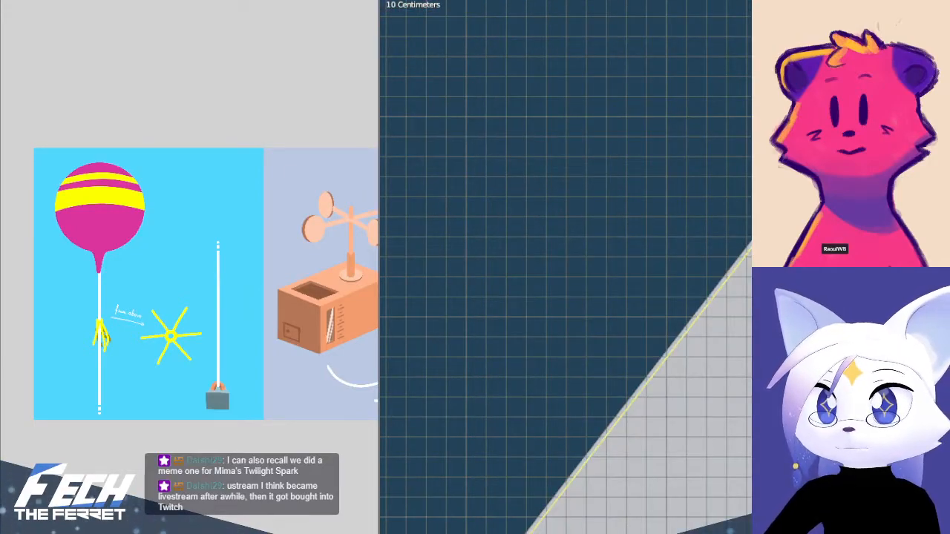
click(686, 356)
key(Tab)
Replace the mesh selection with the whole linked string, starting from a box around the star's centre
scroll(655, 275, up, 1)
key(alt+a)
shift+middle_drag(518, 162, 671, 237)
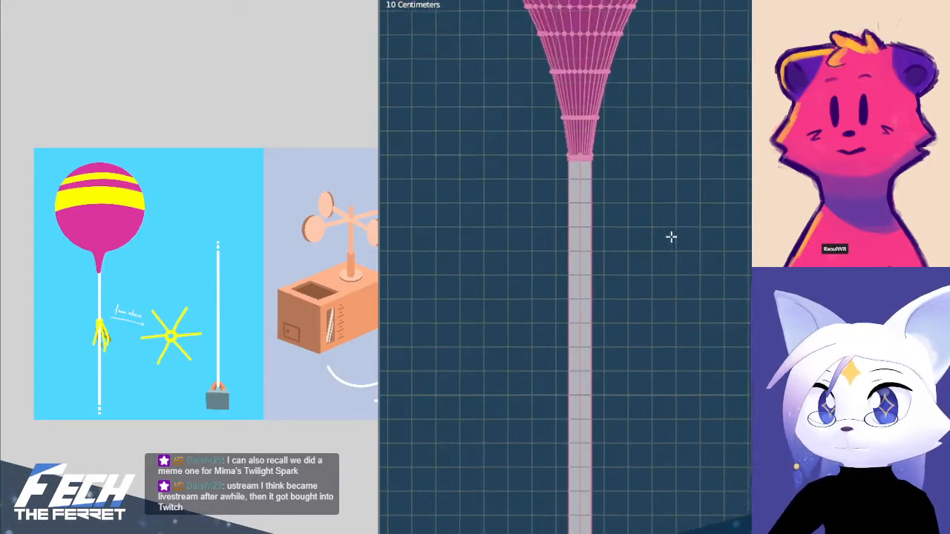
scroll(576, 205, down, 6)
drag(587, 356, 703, 465)
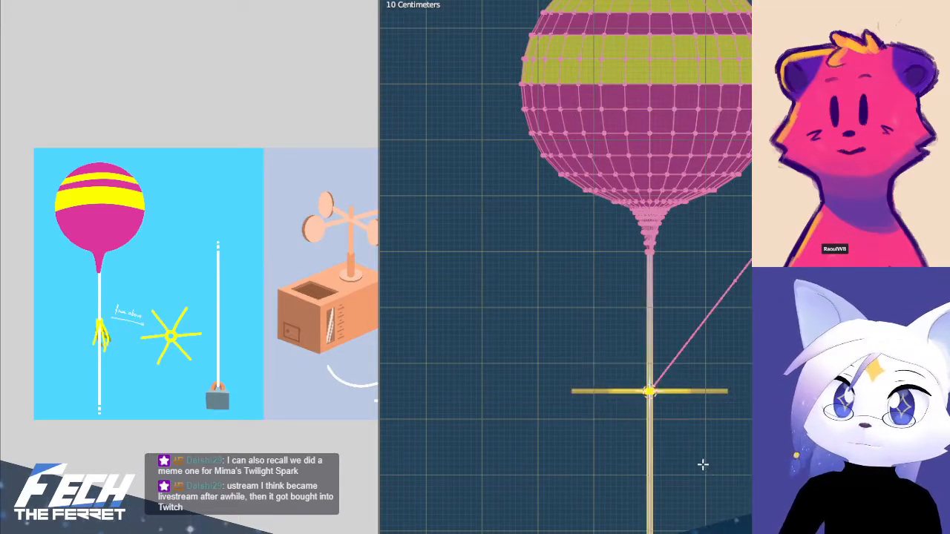
key(ctrl+l)
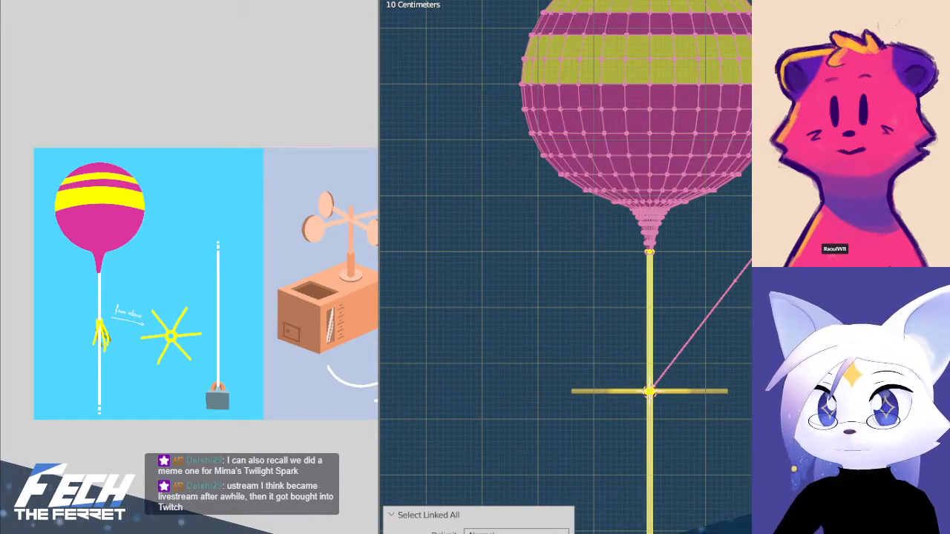
key(g)
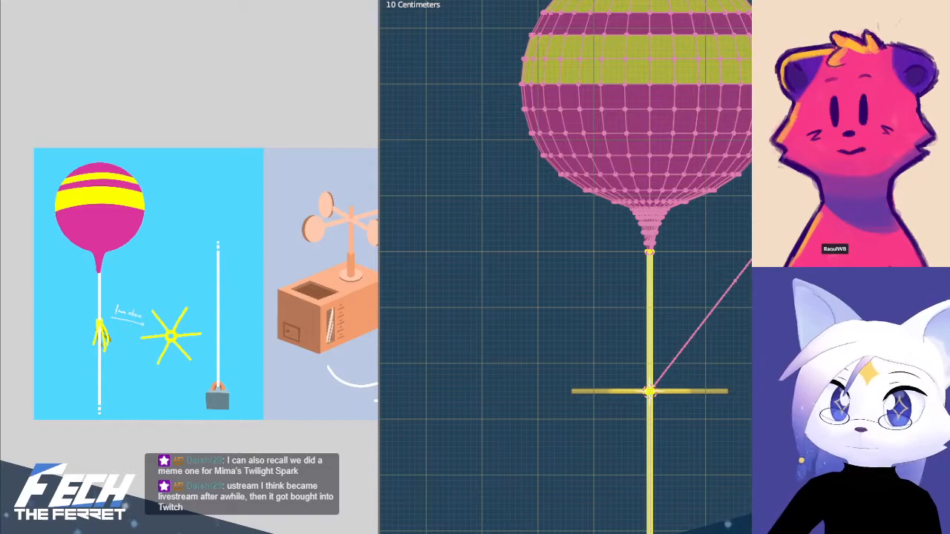
Compare the string's deformed and undeformed shapes by switching the mesh repeatedly between Object Mode and Edit Mode
key(Tab)
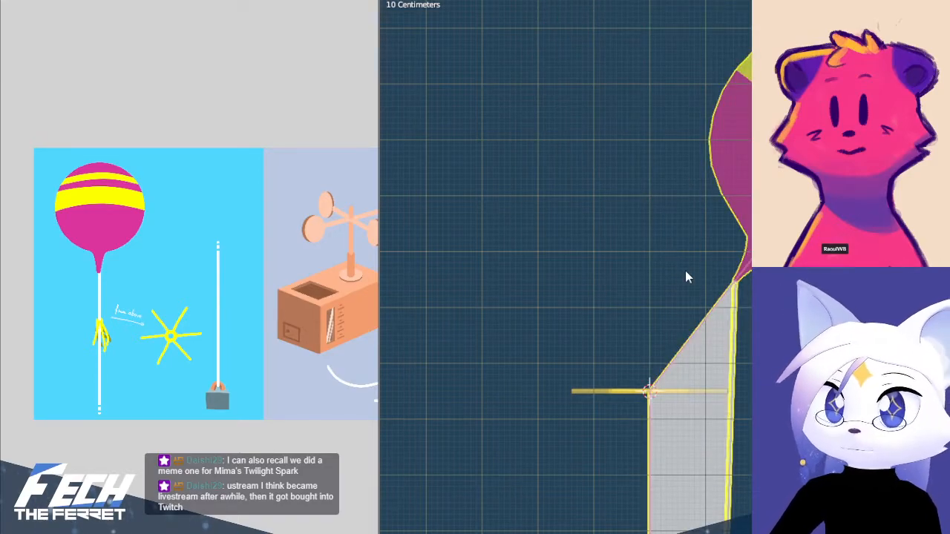
key(Tab)
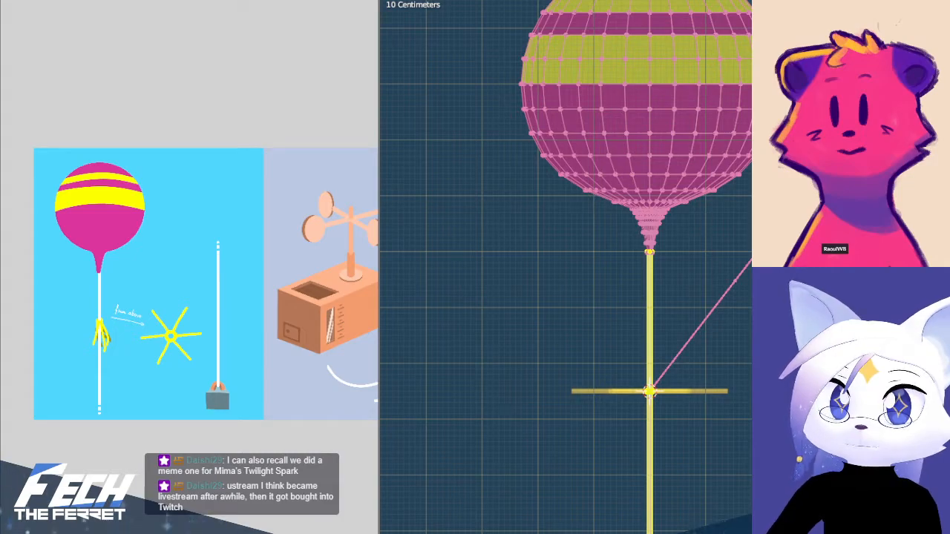
key(Tab)
key(Tab)
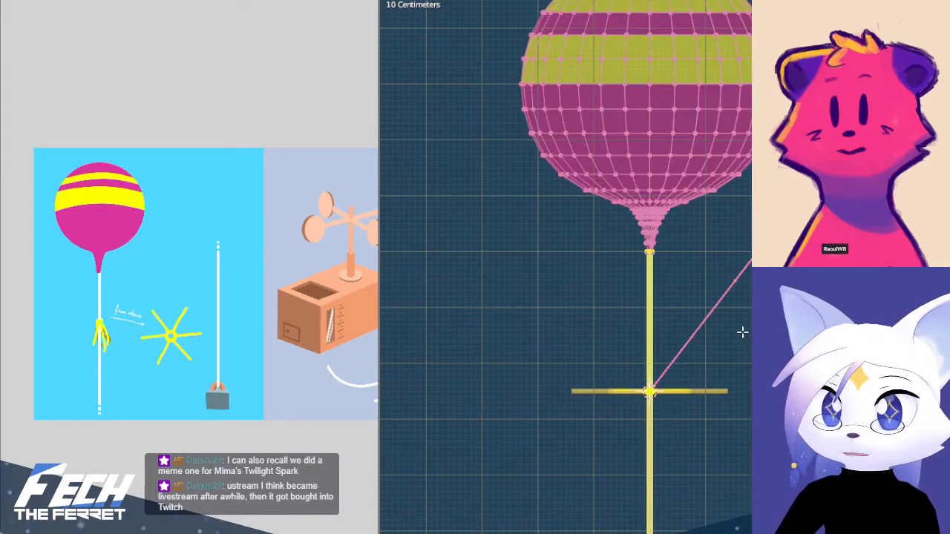
Select the string's upper section from the star's centre up to its end loop at the balloon's neck
scroll(611, 316, up, 8)
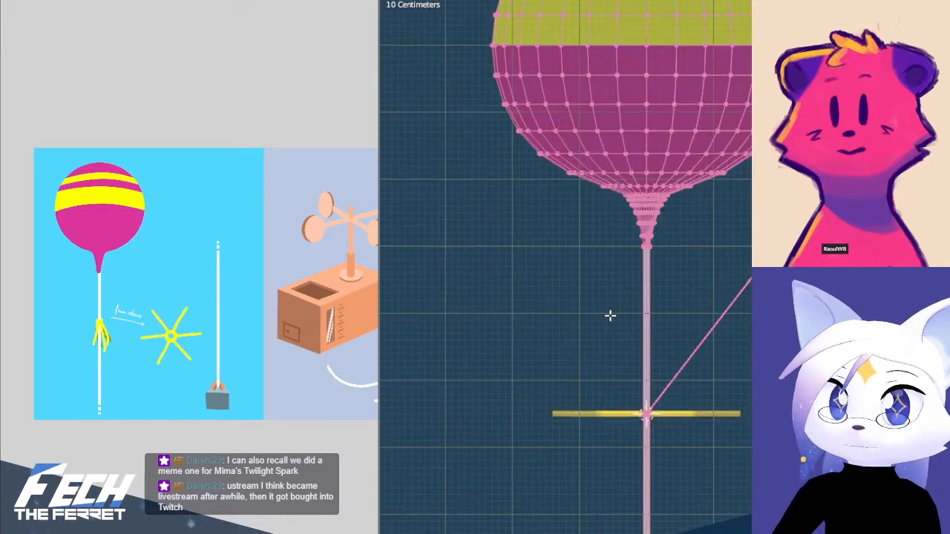
scroll(650, 306, up, 2)
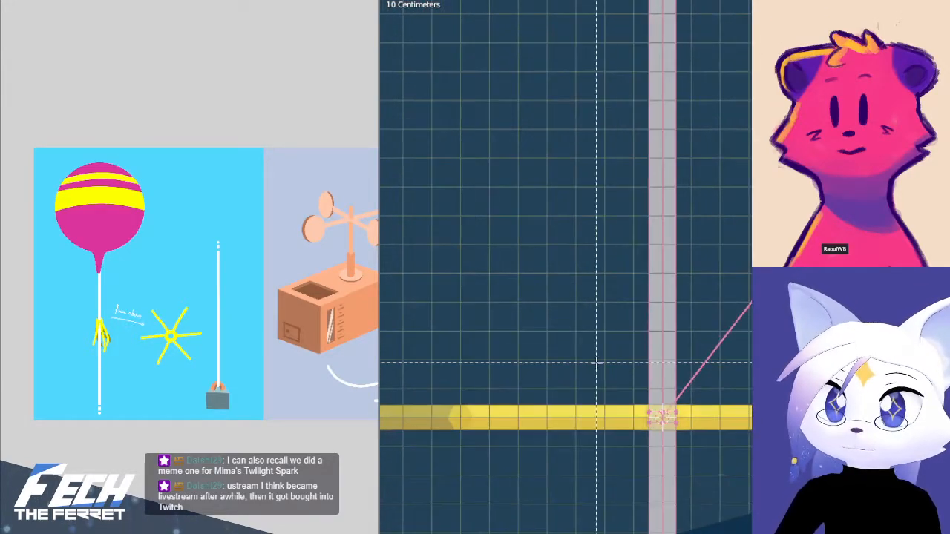
drag(599, 366, 725, 423)
scroll(725, 417, down, 4)
shift+scroll(659, 359, up, 5)
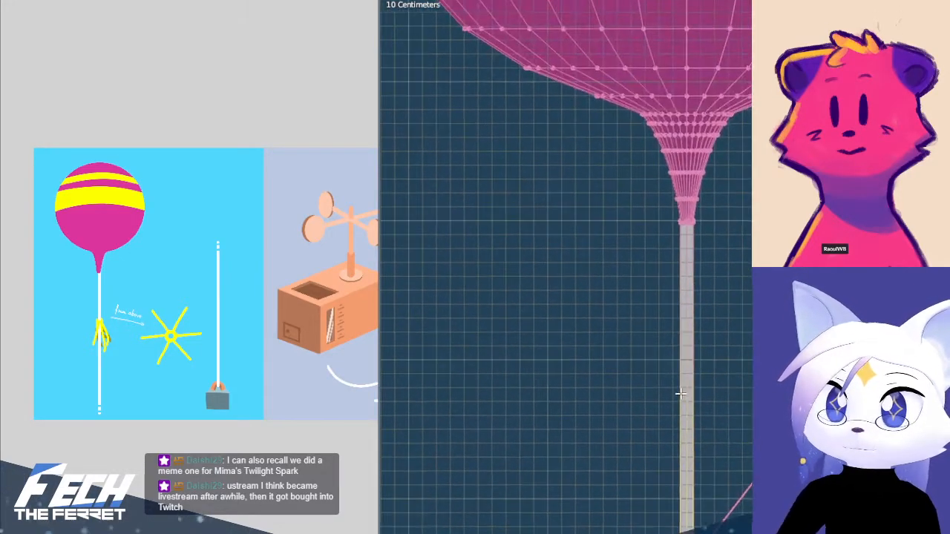
scroll(658, 359, up, 6)
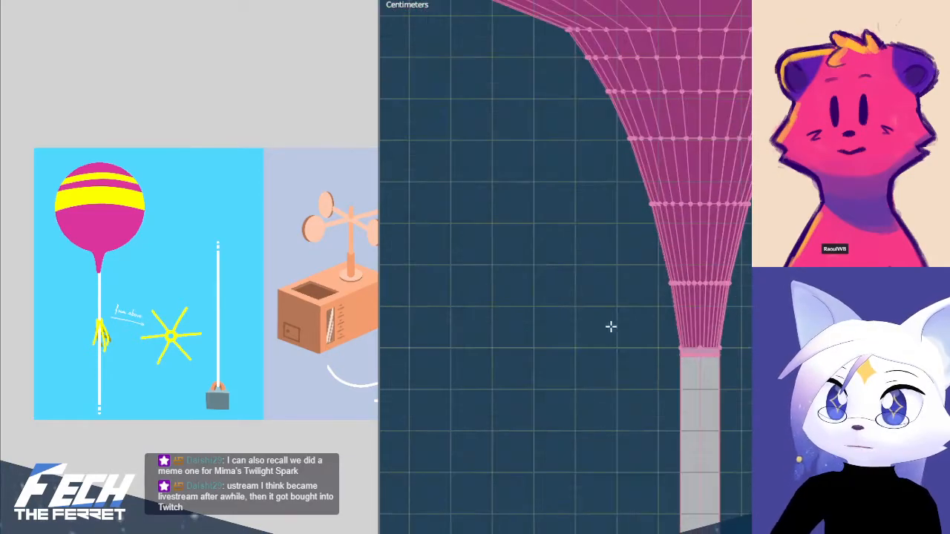
drag(575, 312, 740, 346)
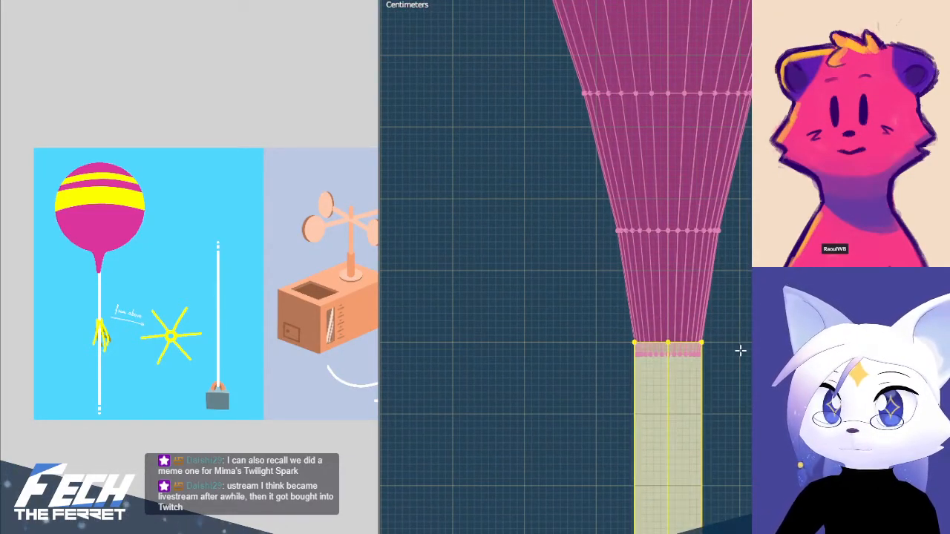
scroll(740, 346, down, 5)
Leave Edit Mode and examine the string's deformation around the star and balloon neck in perspective and front views
key(Tab)
key(KP_Divide)
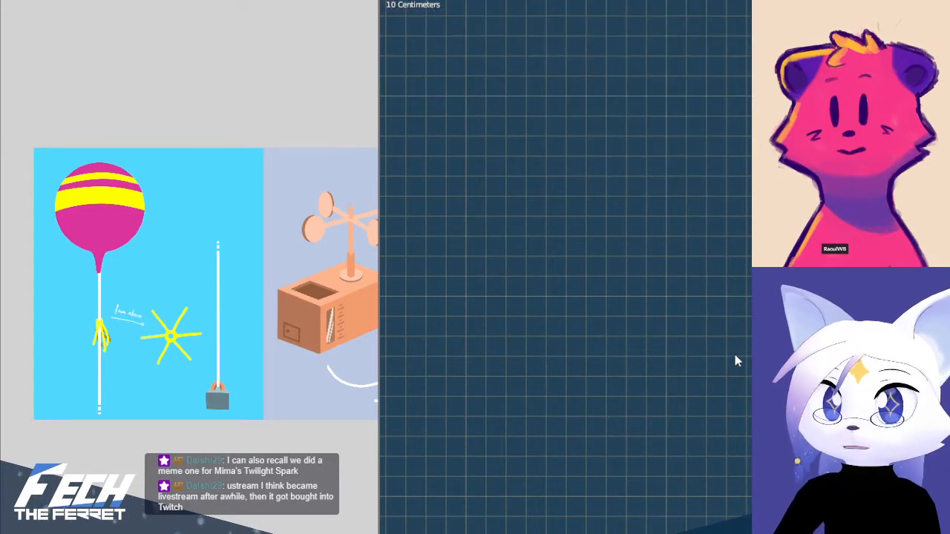
scroll(736, 360, down, 6)
shift+middle_drag(751, 441, 637, 404)
scroll(566, 267, down, 5)
shift+middle_drag(748, 323, 551, 15)
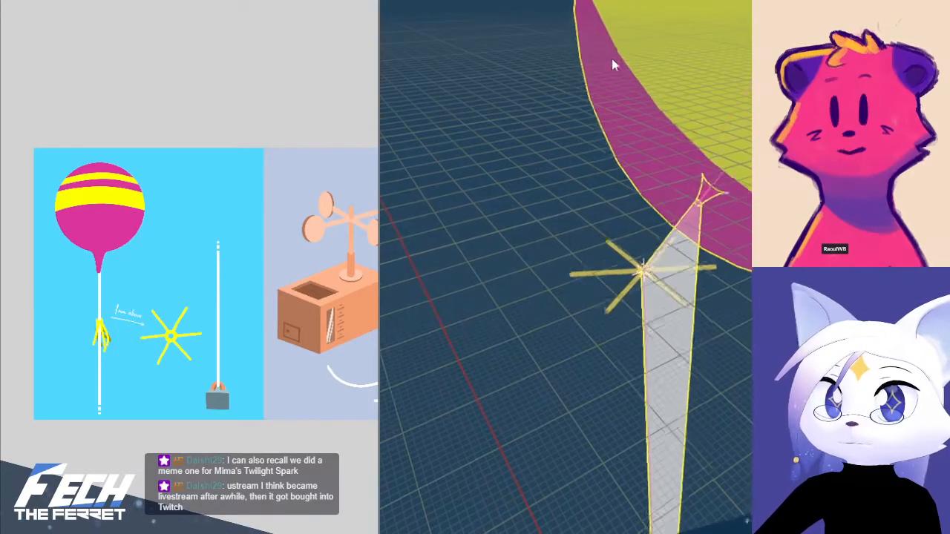
scroll(697, 362, down, 8)
key(KP_1)
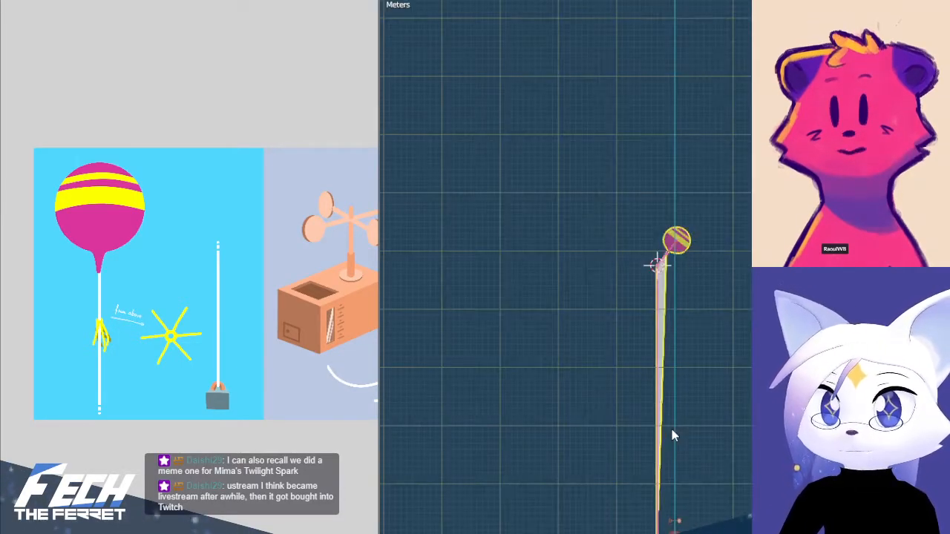
scroll(688, 322, up, 8)
scroll(694, 174, up, 1)
shift+middle_drag(706, 105, 705, 214)
scroll(699, 444, up, 5)
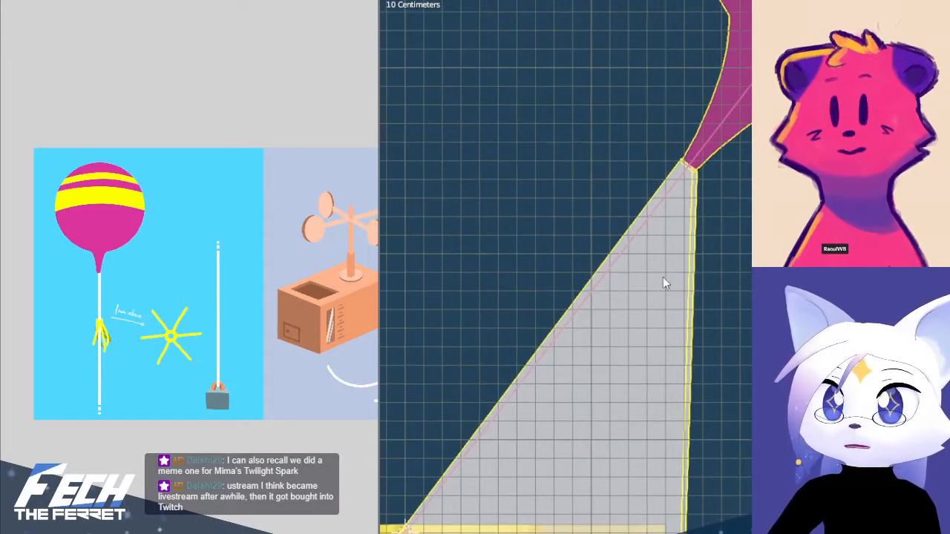
Reopen the mesh in Edit Mode and replace the selection with the string's lower section, starting at the star's centre
key(Tab)
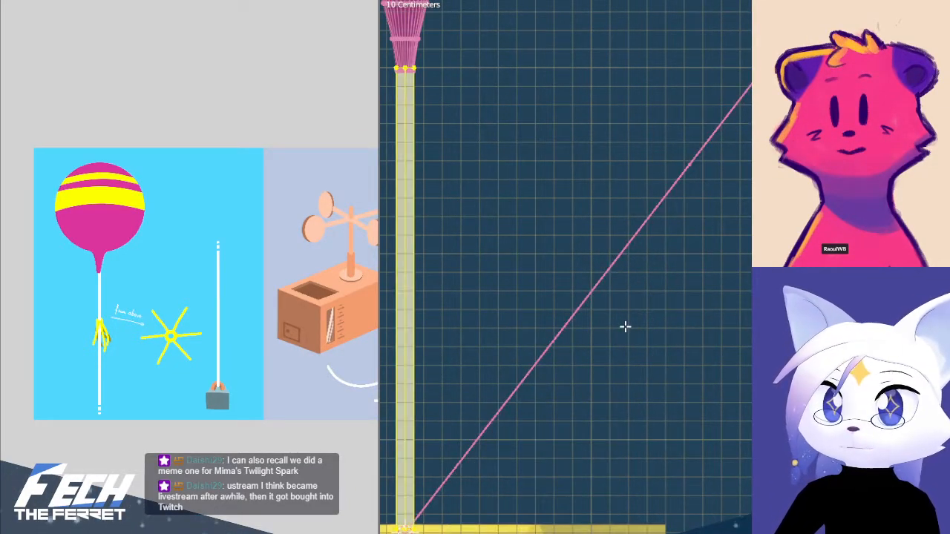
scroll(625, 327, down, 2)
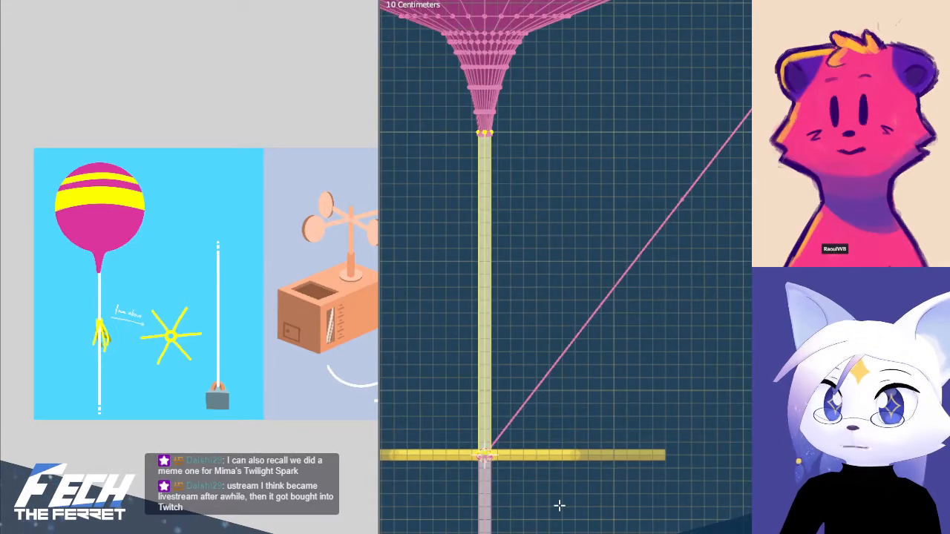
shift+middle_drag(559, 506, 732, 331)
key(alt+a)
scroll(723, 335, up, 5)
key(b)
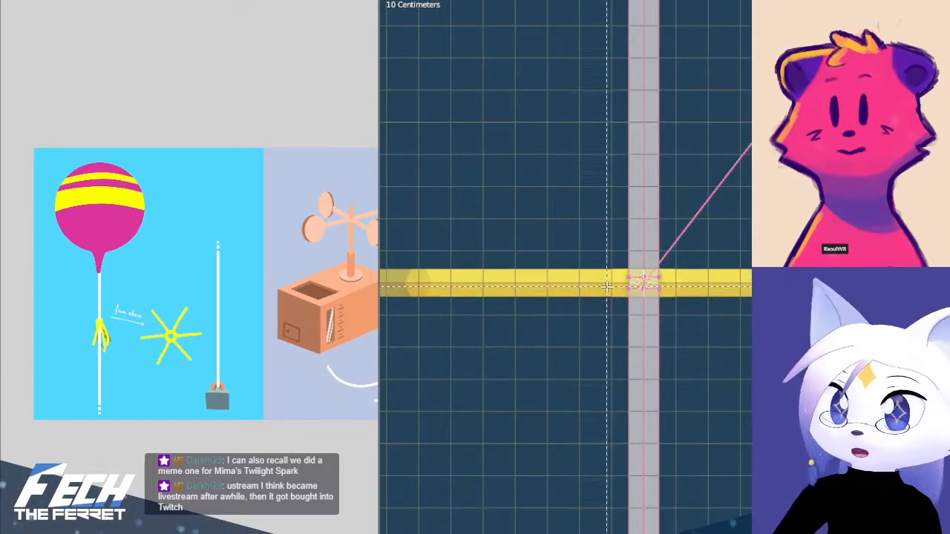
drag(606, 287, 670, 300)
ctrl+middle_drag(665, 279, 714, 81)
key(b)
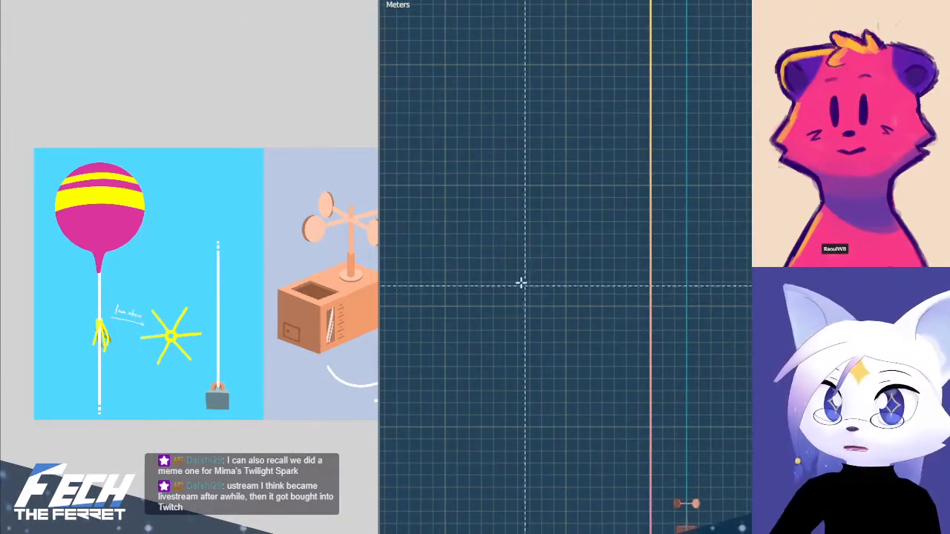
drag(522, 282, 694, 472)
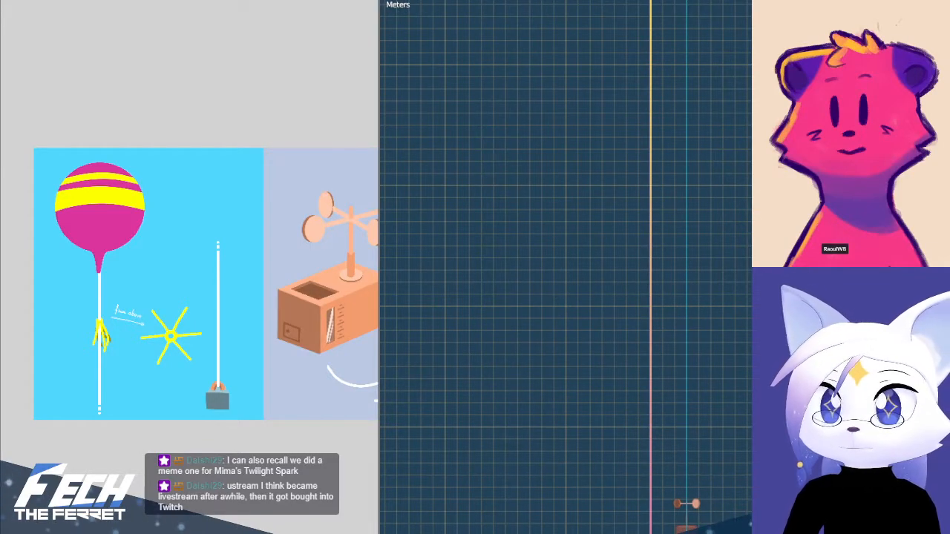
Extend the selection to the linked string, reduce it to the section below the star, and return to Object Mode with nothing selected
key(ctrl+l)
shift+middle_drag(671, 271, 678, 533)
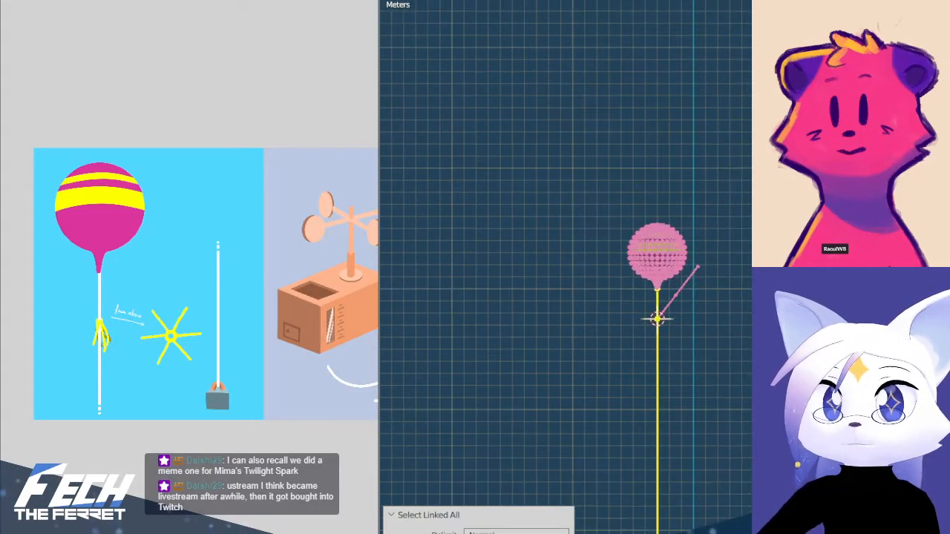
scroll(606, 296, up, 5)
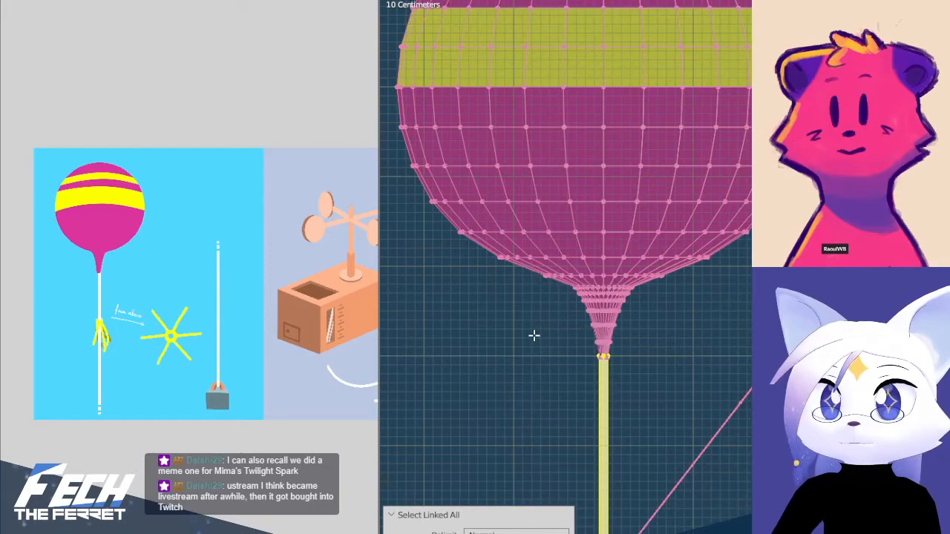
scroll(588, 168, down, 2)
drag(535, 121, 757, 421)
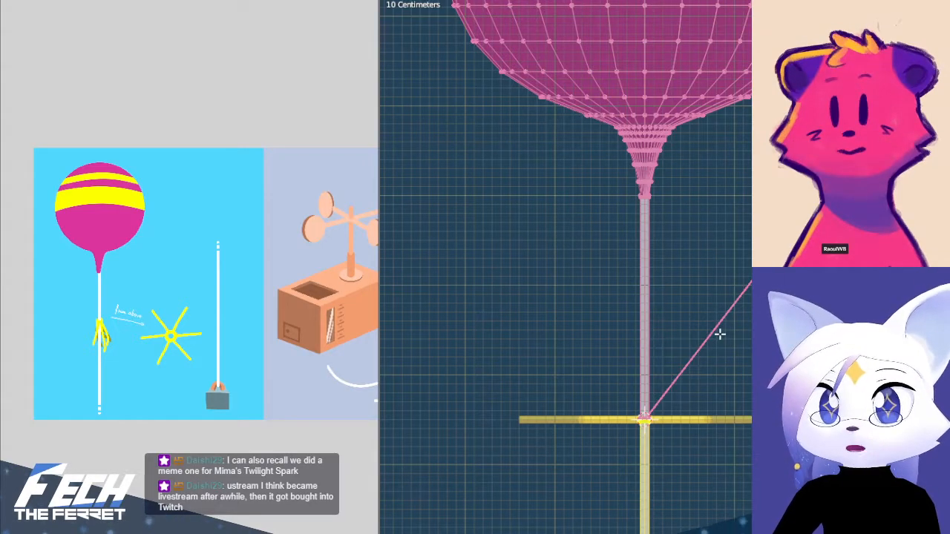
key(alt+a)
key(Tab)
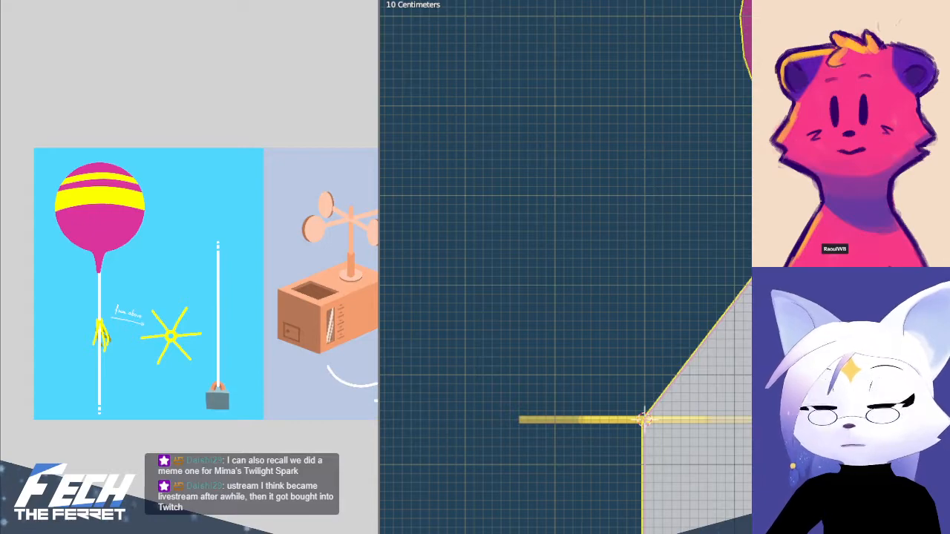
Toggle Edit Mode and X-ray on the deformed mesh, and switch the balloon and string mesh to Weight Paint mode
key(Tab)
key(l)
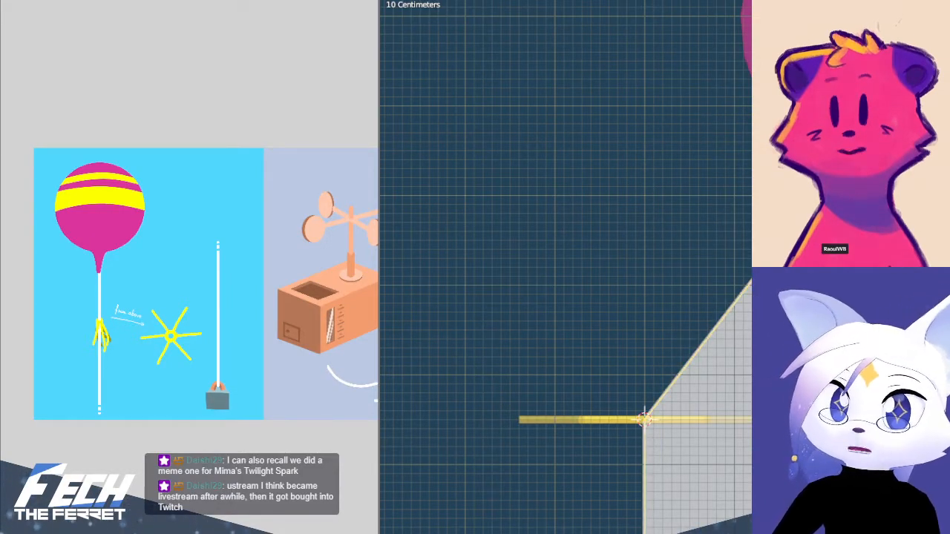
key(alt+z)
key(Tab)
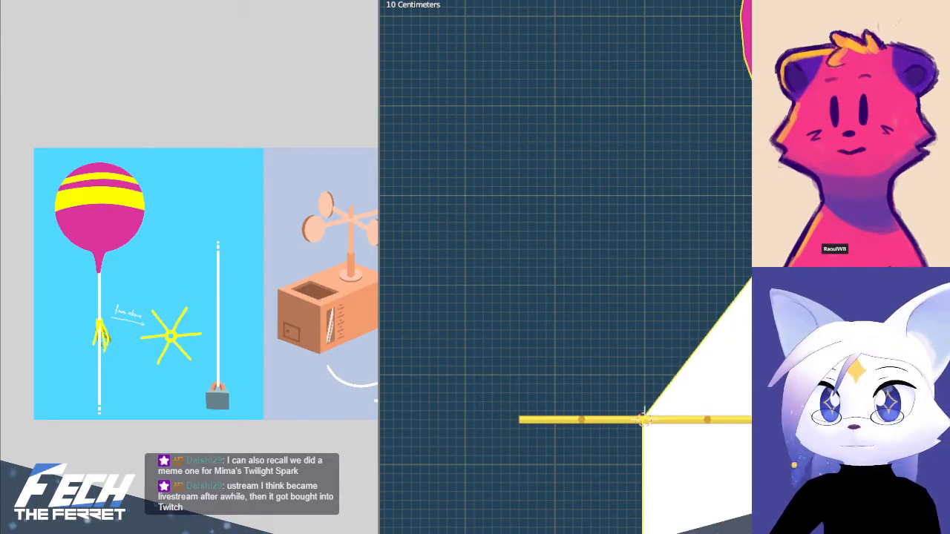
key(alt+z)
key(ctrl+Tab)
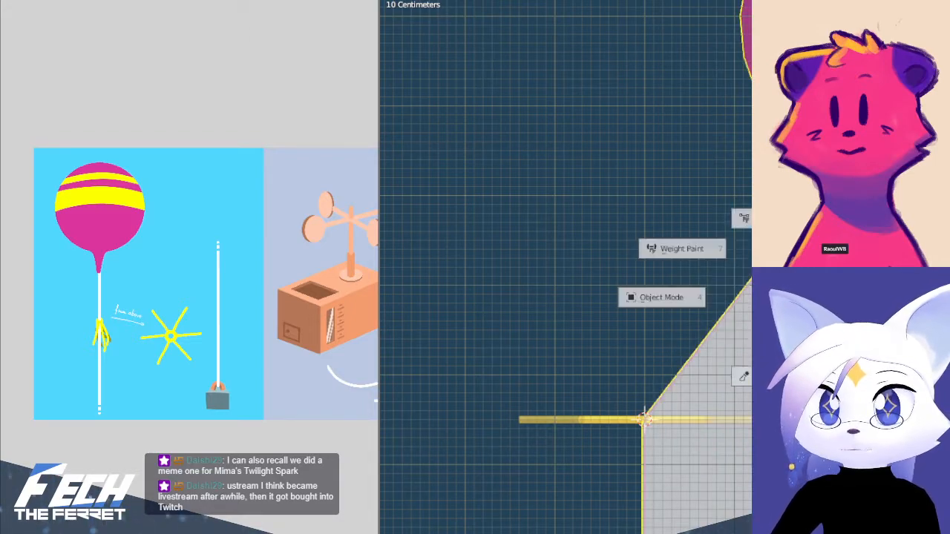
click(693, 265)
key(ctrl+Tab)
click(540, 184)
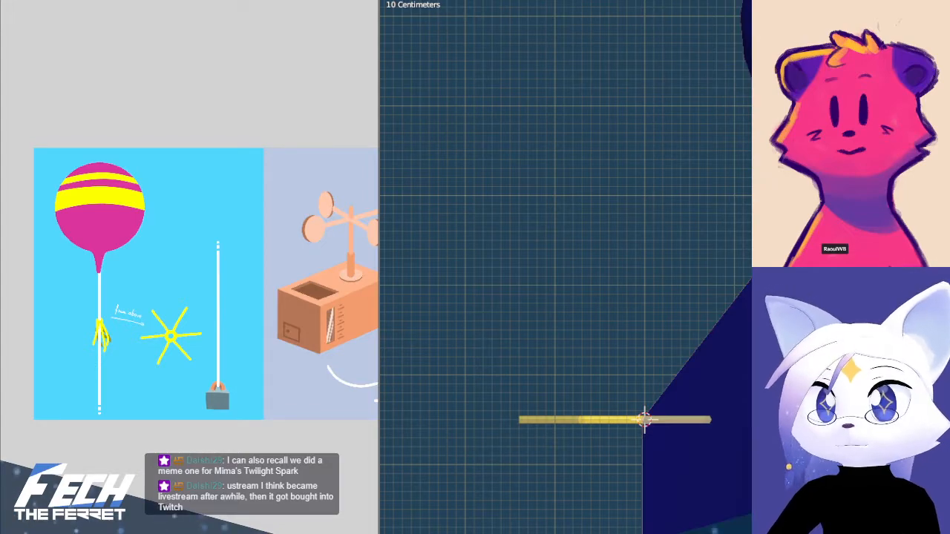
Examine the bone weights along the string below and around the star, and return the mesh to Object Mode
scroll(746, 405, down, 4)
mouse_move(745, 406)
shift+middle_down()
mouse_move(714, 53)
mouse_move(740, 312)
mouse_move(744, 210)
shift+middle_up()
mouse_move(742, 287)
shift+middle_down()
mouse_move(740, 14)
mouse_move(740, 512)
mouse_move(739, 60)
mouse_move(766, 133)
mouse_move(750, 391)
shift+middle_up()
mouse_move(749, 149)
shift+middle_down()
mouse_move(747, 252)
mouse_move(723, 409)
mouse_move(725, 512)
shift+middle_up()
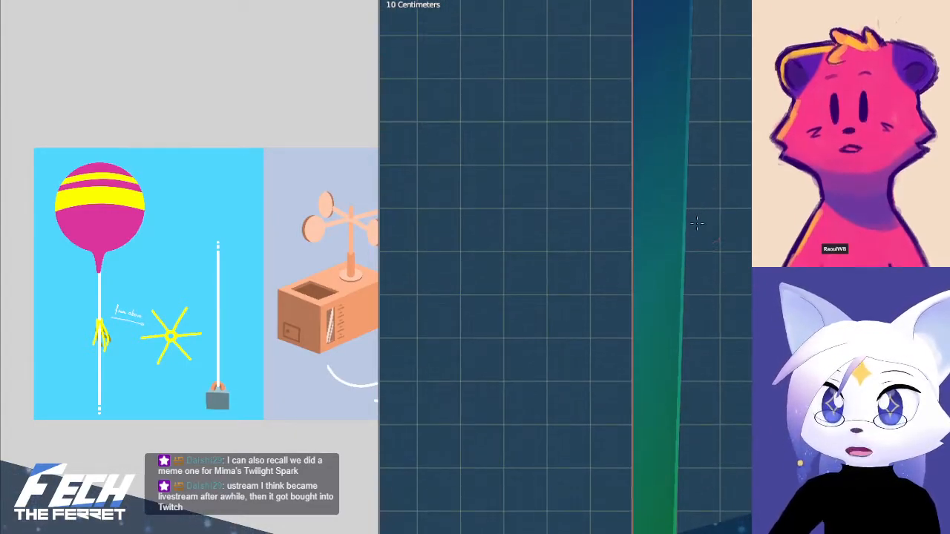
mouse_move(731, 55)
shift+middle_down()
mouse_move(775, 249)
mouse_move(730, 357)
shift+middle_up()
scroll(734, 327, up, 6)
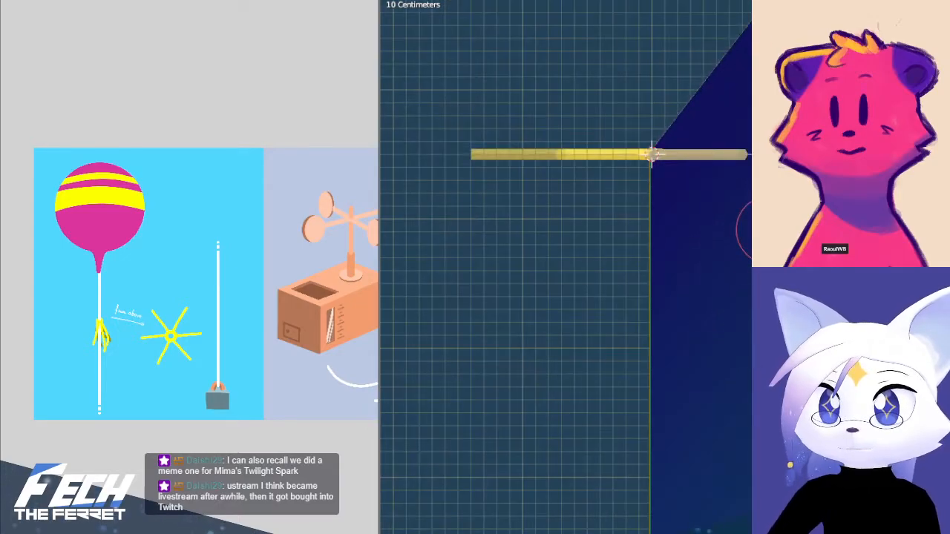
shift+middle_drag(741, 256, 684, 335)
scroll(665, 278, up, 2)
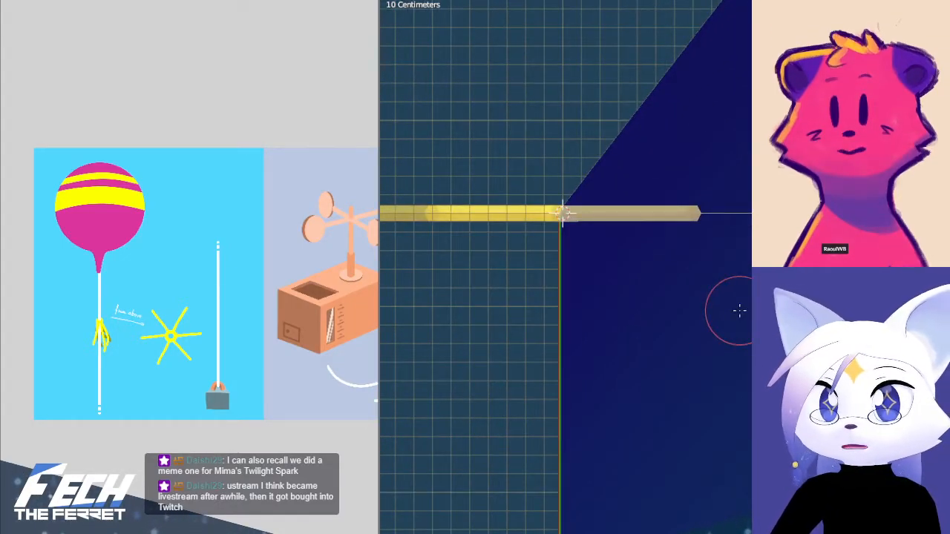
key(ctrl+Tab)
key(ctrl+Tab)
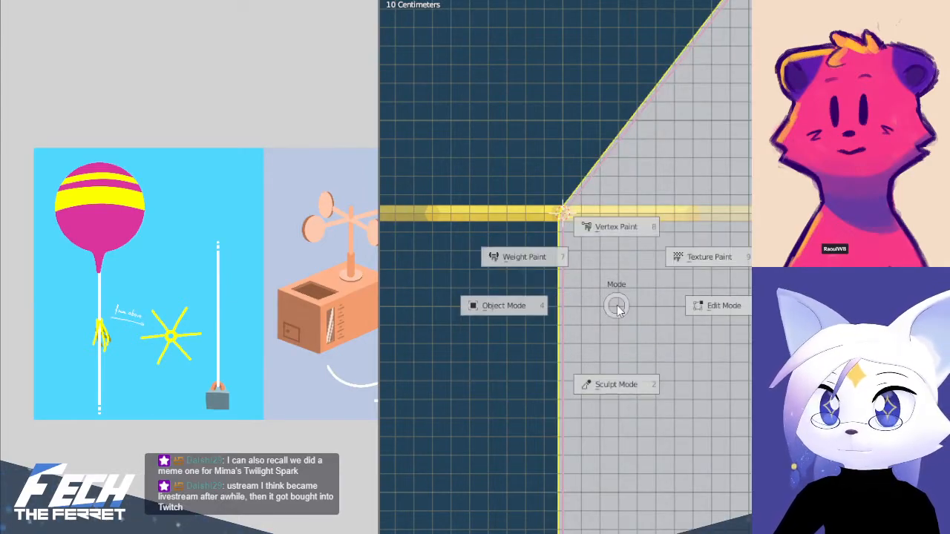
click(570, 302)
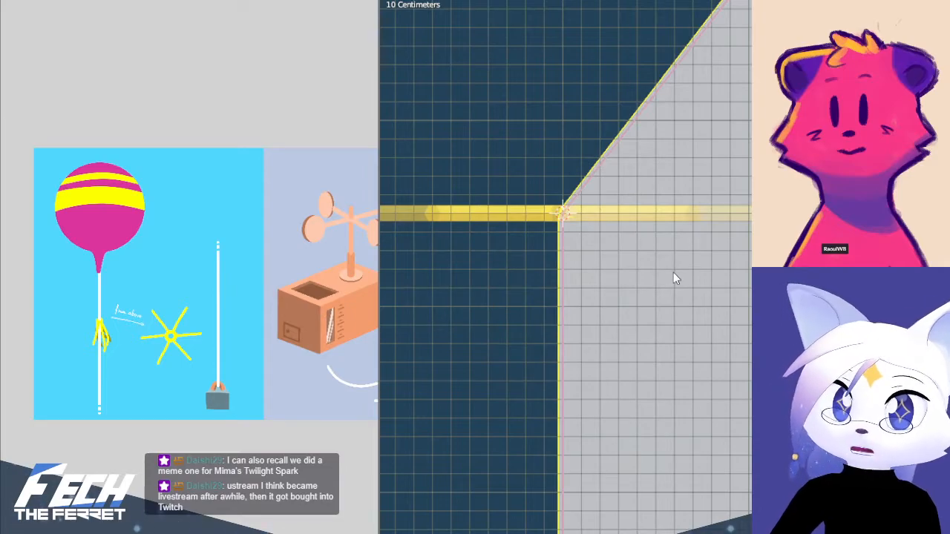
Open the mesh in Edit Mode and box-select the string's two edge loops at the star's centre
key(Tab)
scroll(594, 204, up, 3)
shift+middle_drag(593, 197, 680, 297)
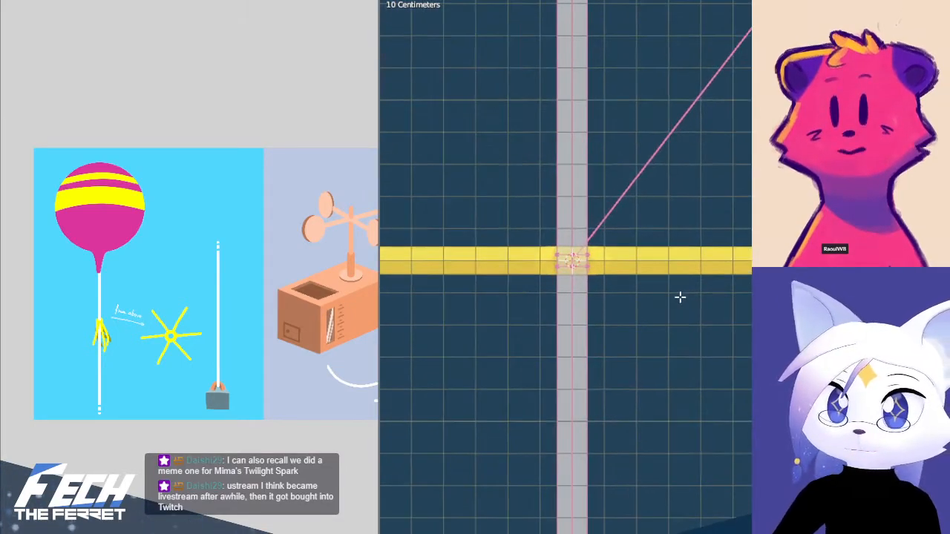
drag(521, 238, 678, 274)
scroll(668, 276, up, 6)
shift+middle_drag(551, 274, 829, 311)
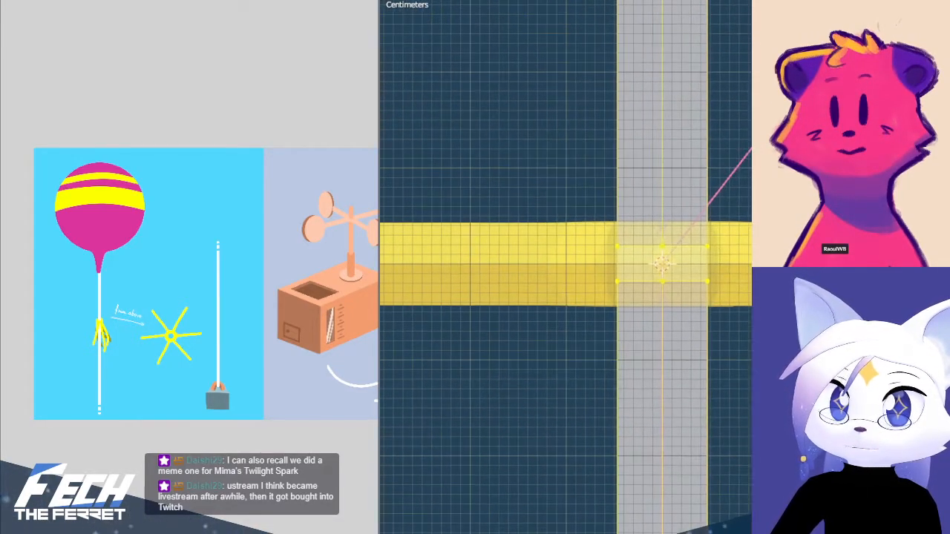
Add one centred loop cut around the string between its two loops at the star's centre
key(alt+a)
key(ctrl+r)
click(625, 261)
right_click(625, 261)
key(alt+a)
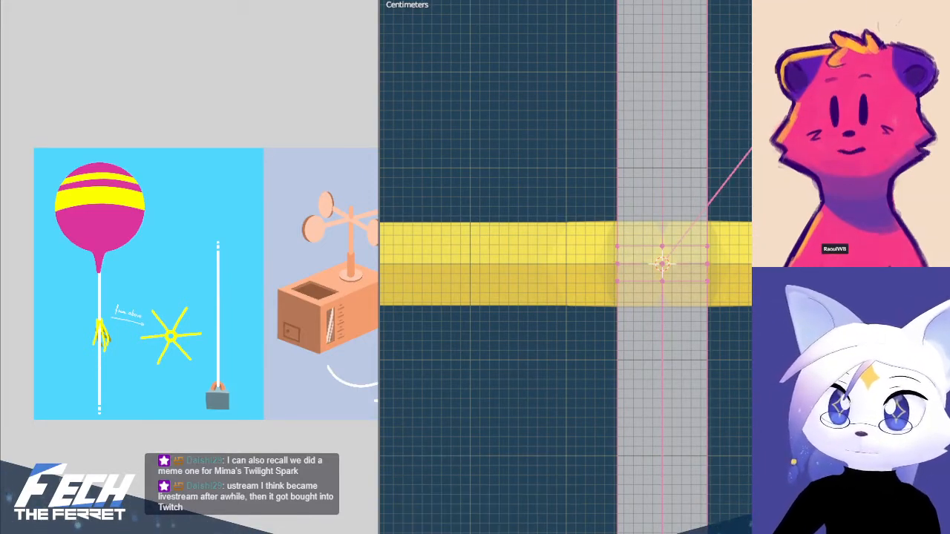
Box-select the string's lowest edge loop at the star's centre and clear that selection
key(b)
drag(596, 272, 742, 297)
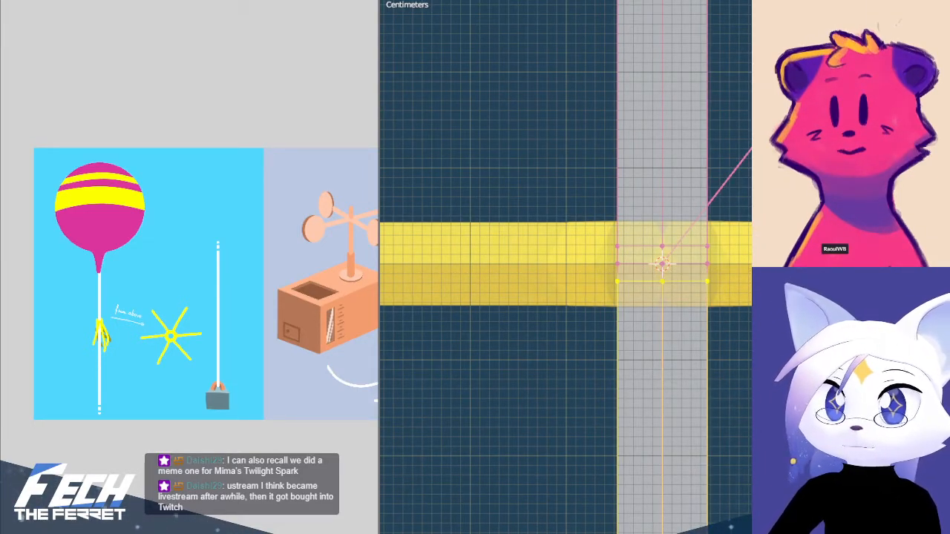
key(alt+a)
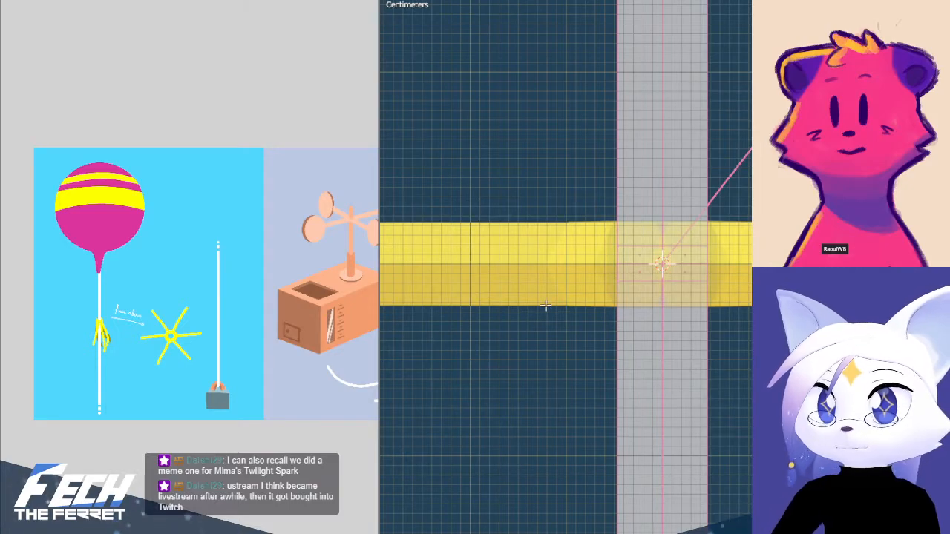
Box-select the string's lower loops at the star's centre and examine the string from the balloon's neck down past the star
key(b)
drag(594, 269, 735, 294)
scroll(675, 439, down, 8)
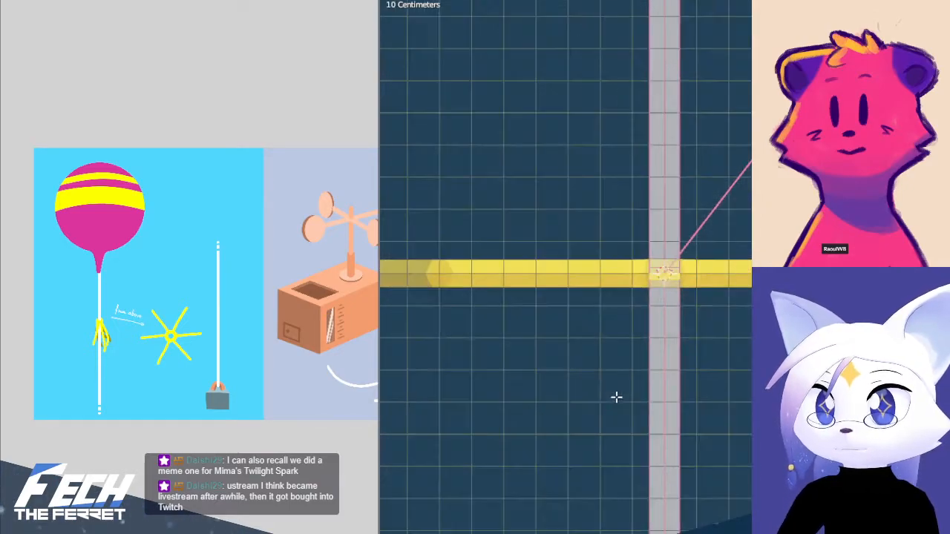
drag(613, 384, 718, 508)
shift+middle_drag(702, 464, 668, 170)
scroll(668, 170, down, 2)
drag(562, 280, 691, 362)
shift+middle_drag(723, 289, 706, 384)
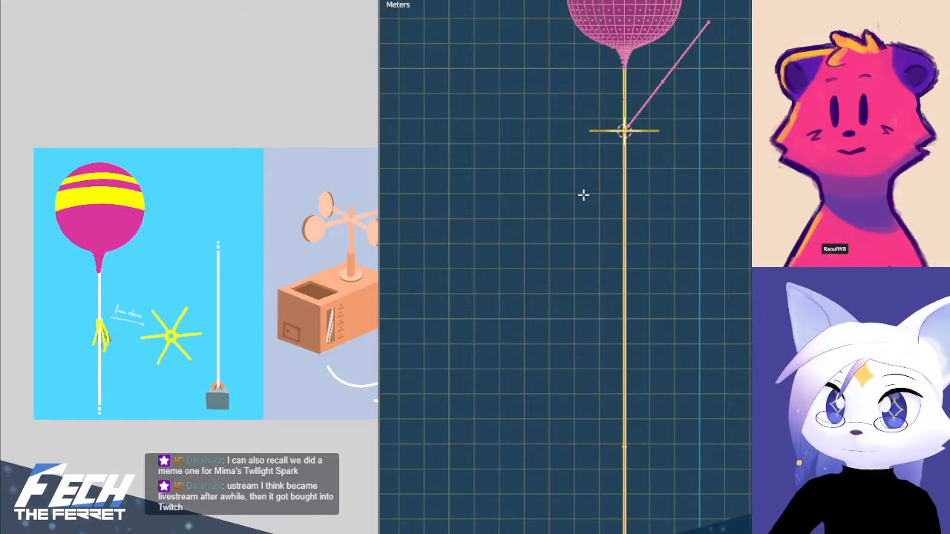
shift+middle_drag(583, 194, 602, 411)
scroll(689, 346, up, 6)
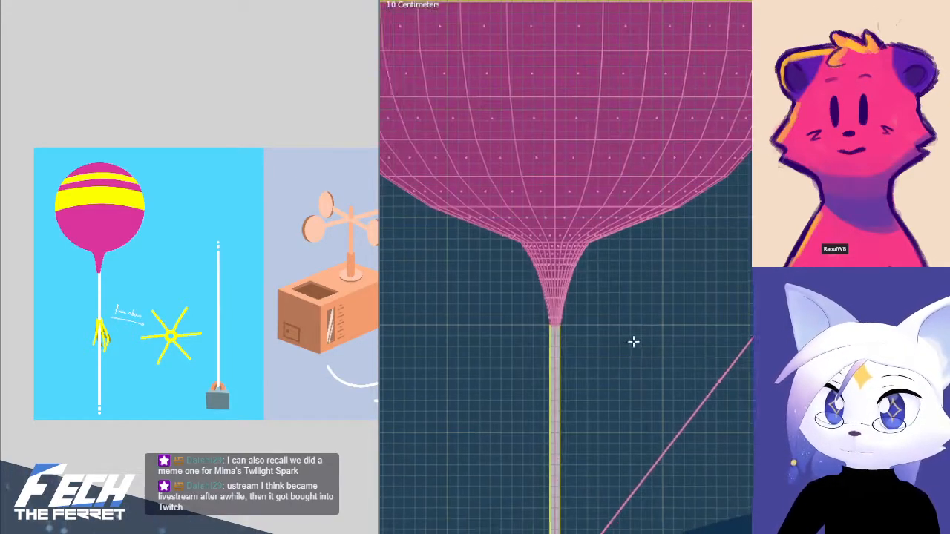
shift+middle_drag(608, 454, 639, 140)
scroll(546, 200, up, 3)
shift+middle_drag(546, 199, 644, 348)
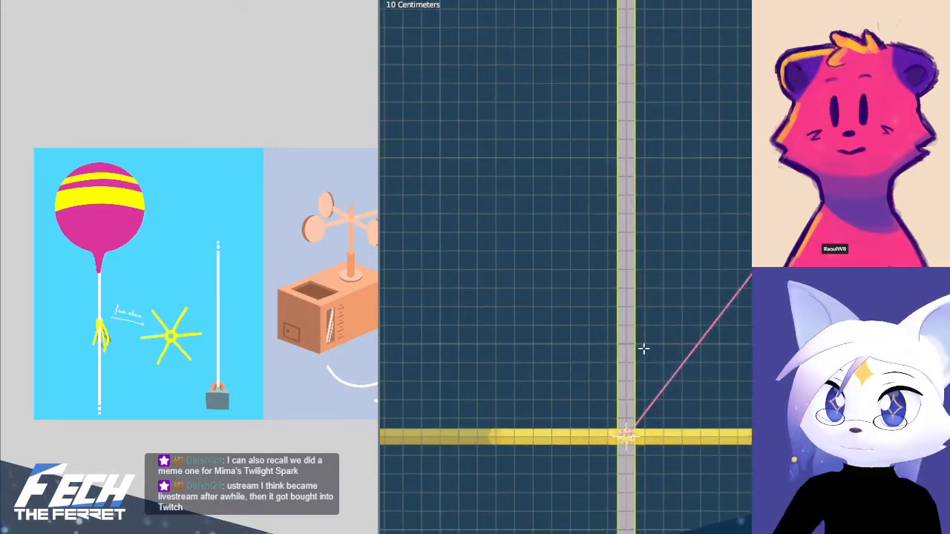
middle_drag(742, 277, 613, 190)
scroll(611, 355, down, 5)
scroll(607, 346, up, 5)
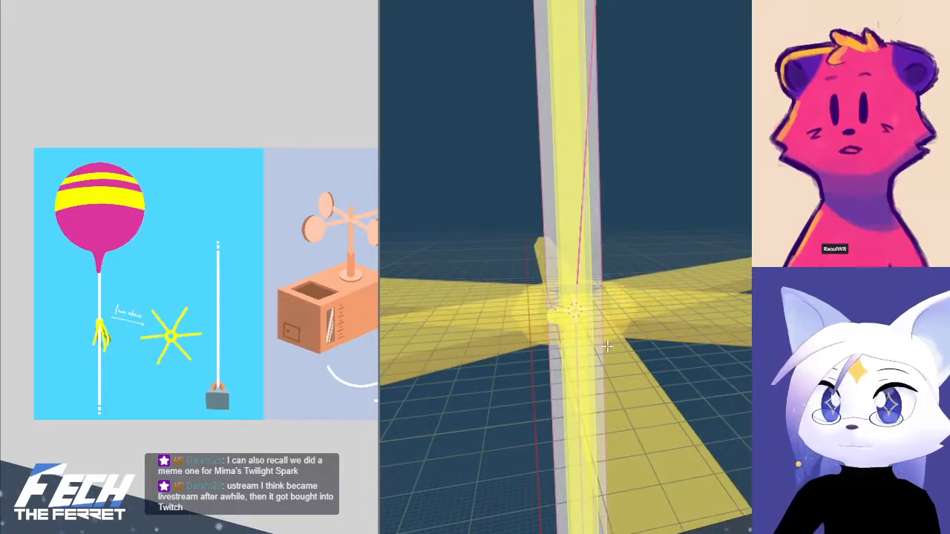
Examine the string's loops at the star's centre from the front, switching between Object and Edit Mode and toggling X-ray
key(KP_7)
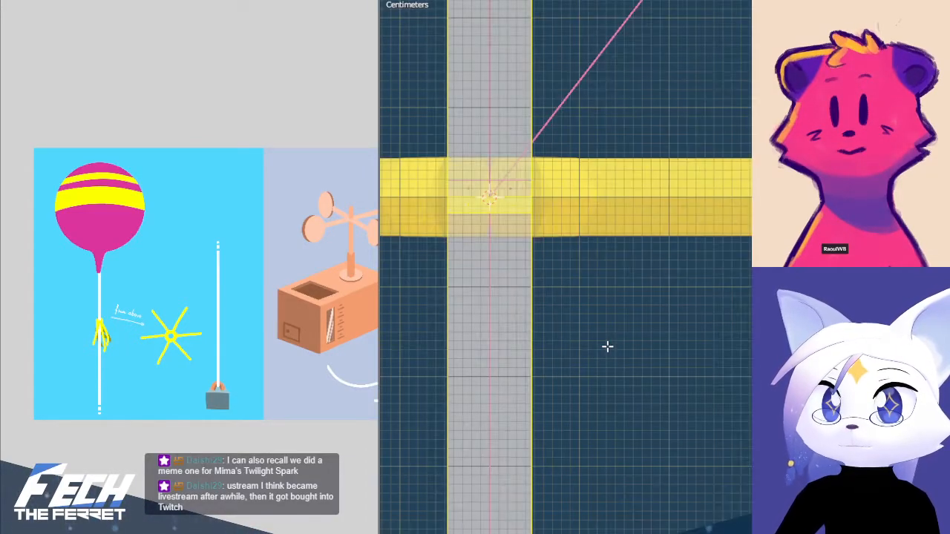
key(ctrl+Tab)
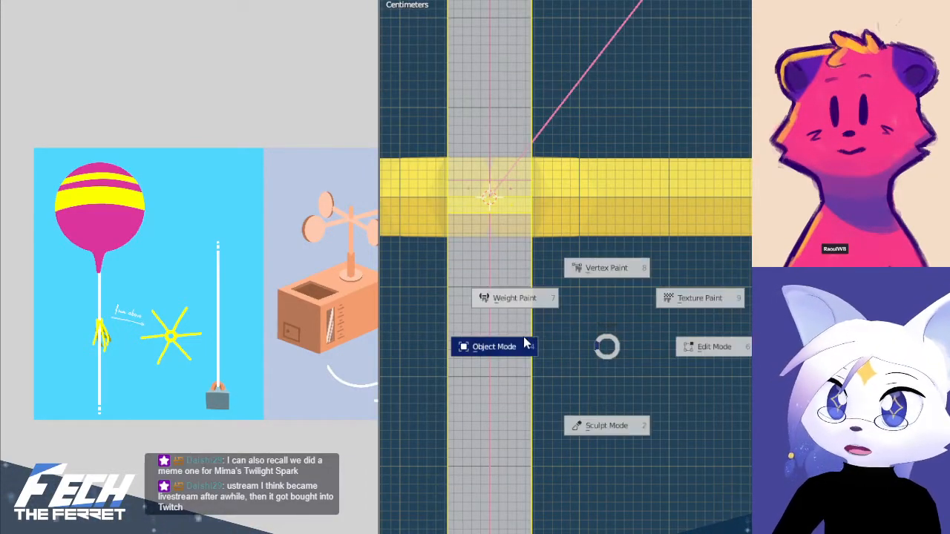
click(524, 343)
key(ctrl+Tab)
click(737, 330)
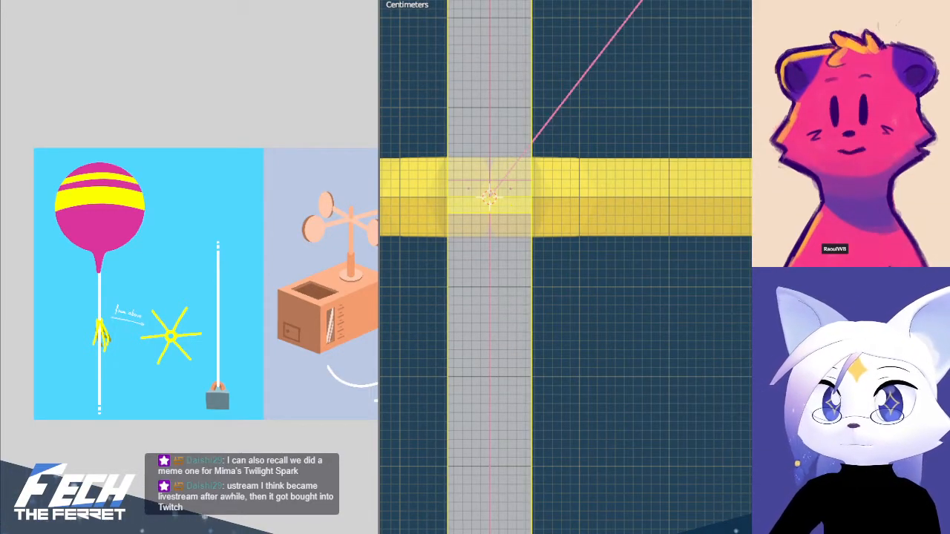
shift+middle_drag(490, 197, 661, 339)
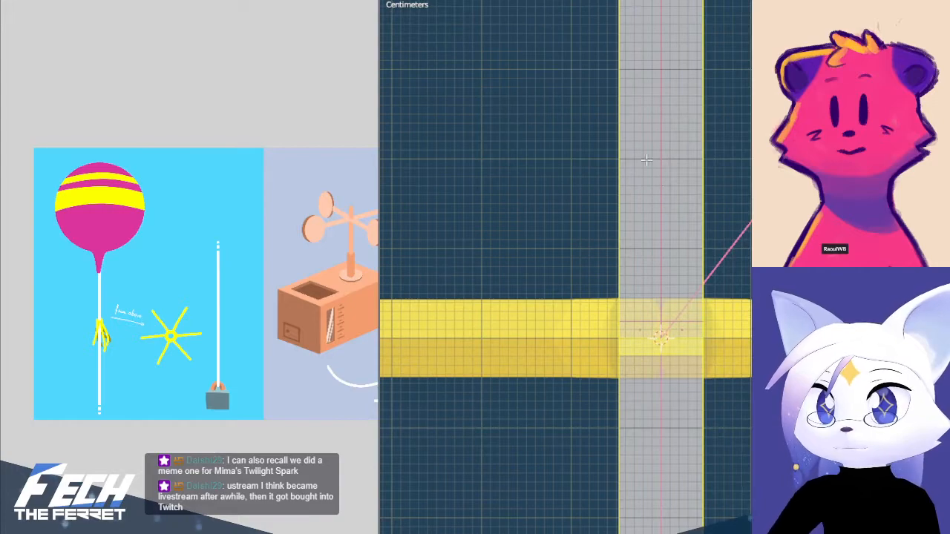
key(ctrl+Tab)
click(415, 93)
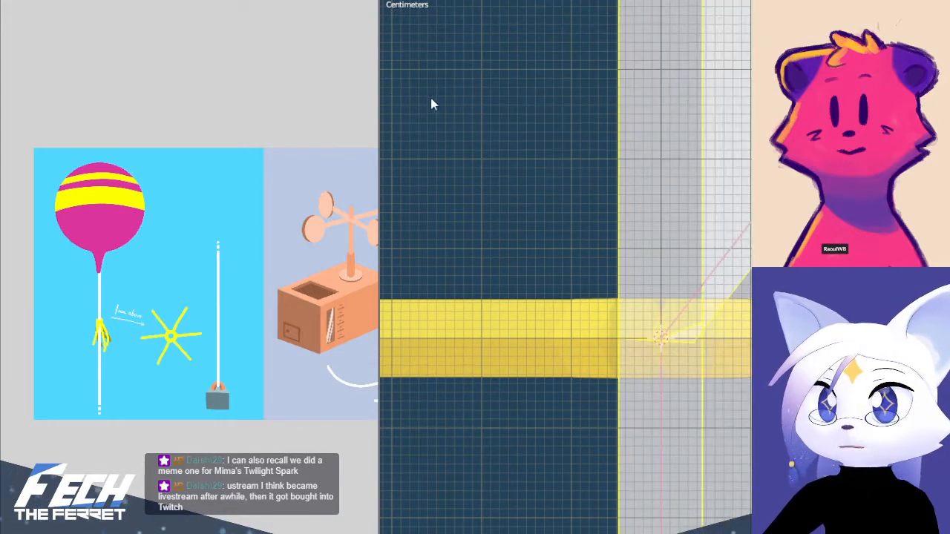
key(ctrl+Tab)
click(724, 137)
key(alt+z)
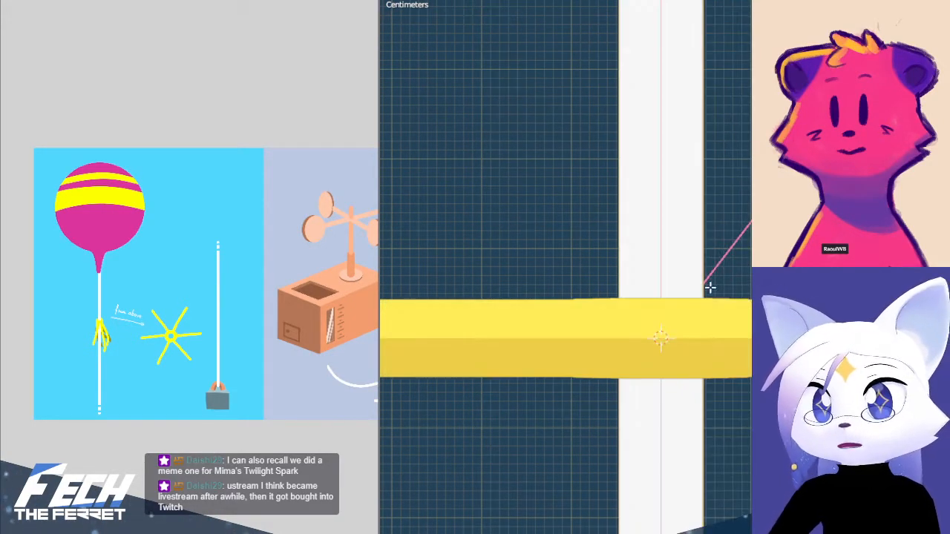
shift+middle_drag(694, 271, 666, 238)
key(alt+z)
scroll(666, 260, up, 4)
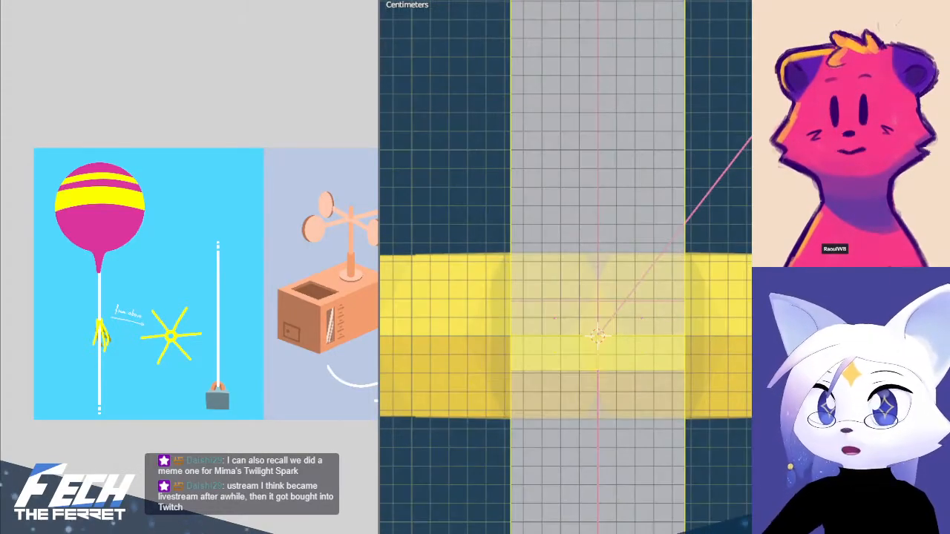
Examine from several sides how far the string's edge loops run around it inside the star's centre
click(623, 309)
middle_drag(624, 309, 622, 381)
scroll(649, 343, down, 5)
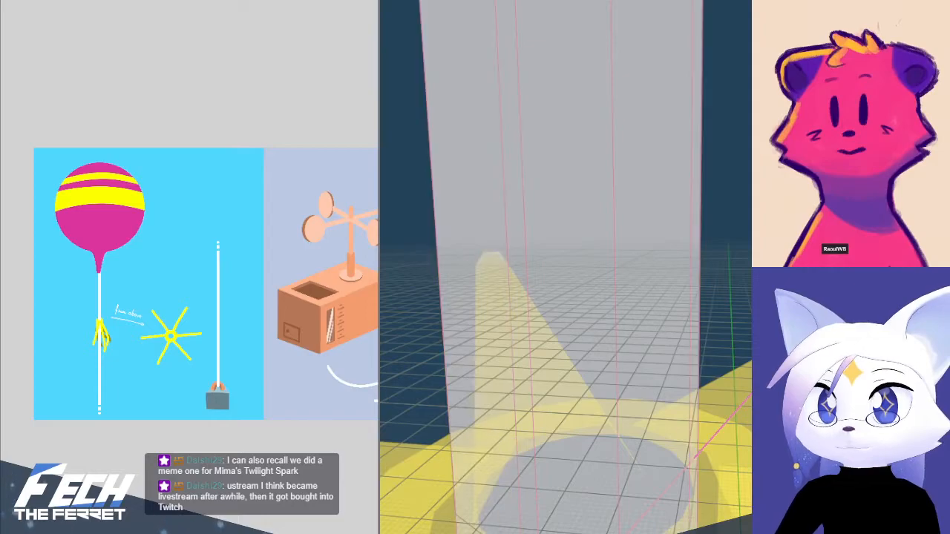
middle_drag(711, 390, 469, 359)
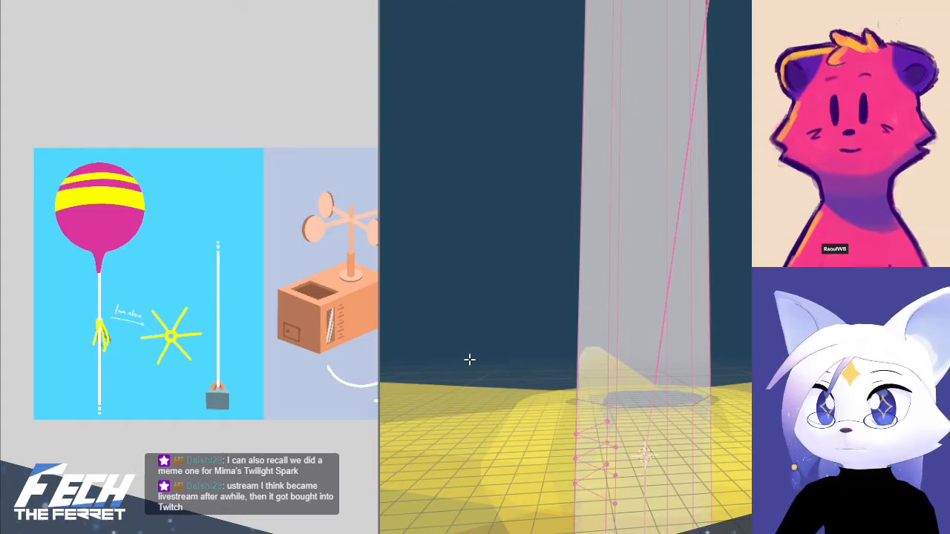
middle_drag(668, 448, 627, 347)
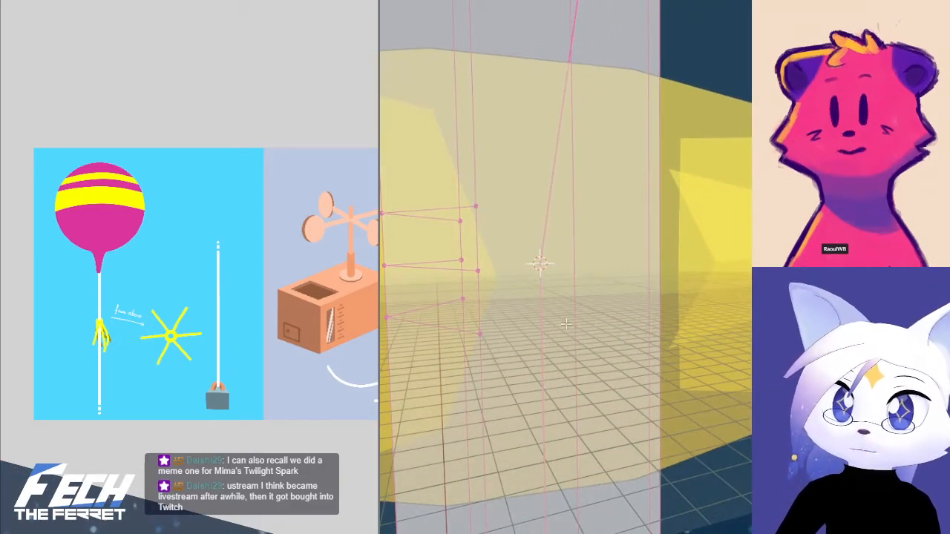
key(KP_1)
scroll(518, 273, down, 3)
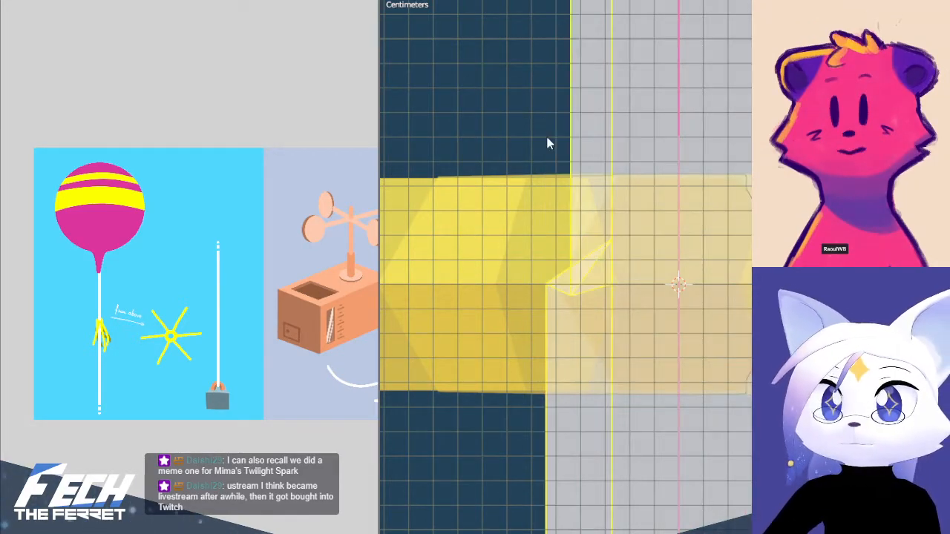
key(t)
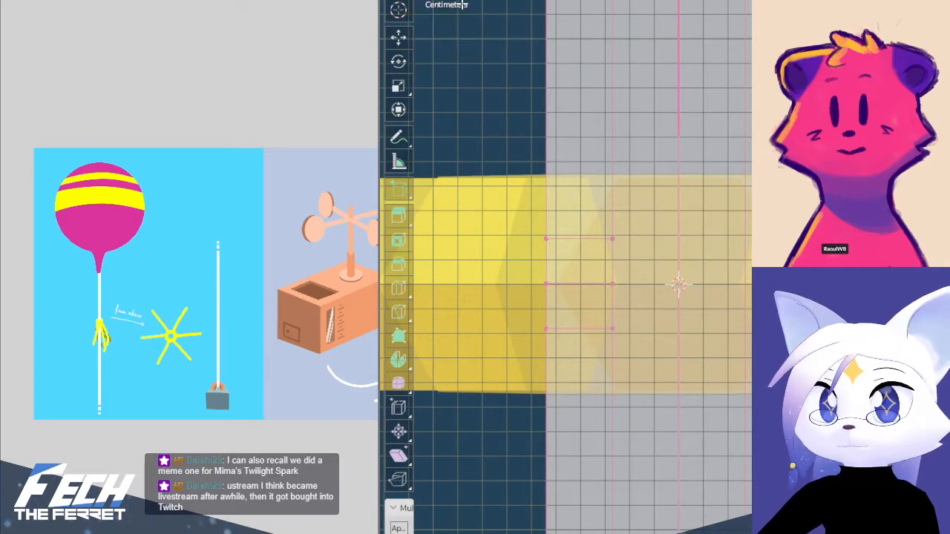
key(t)
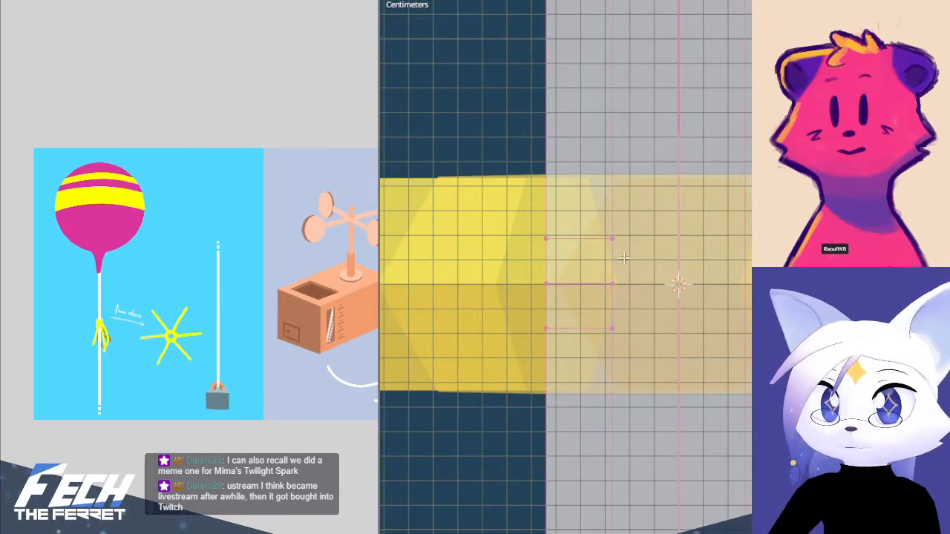
Knife three horizontal cuts across the string's uncut faces, level with its upper, middle and lower loops at the star's centre
key(k)
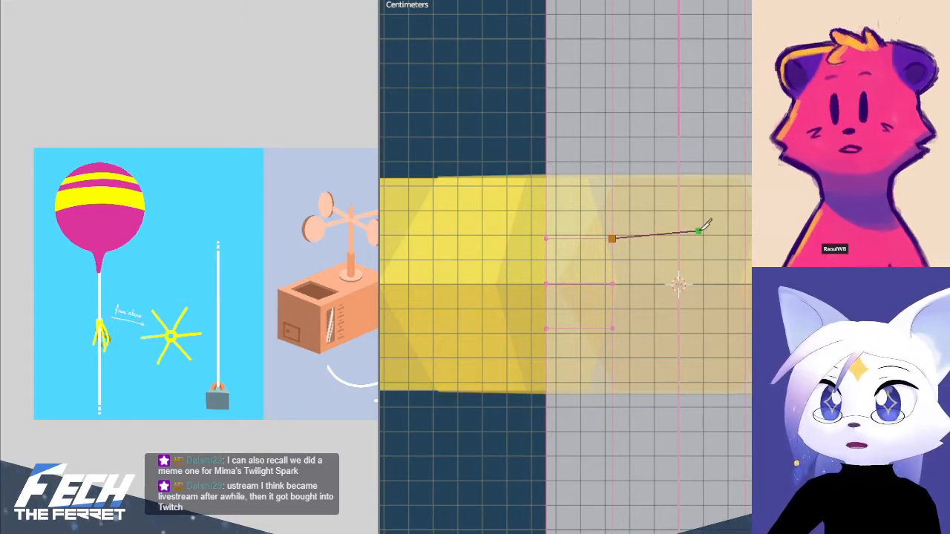
key(a)
key(Return)
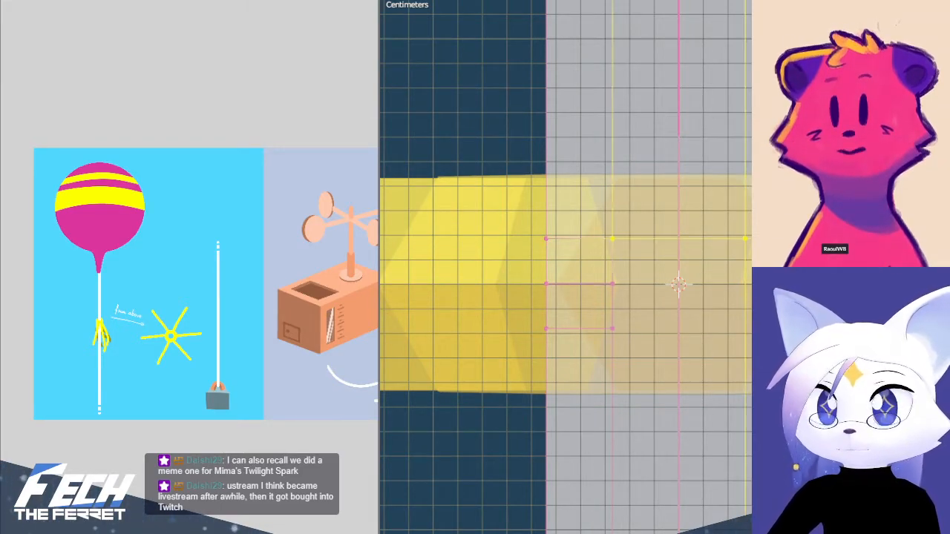
click(612, 285)
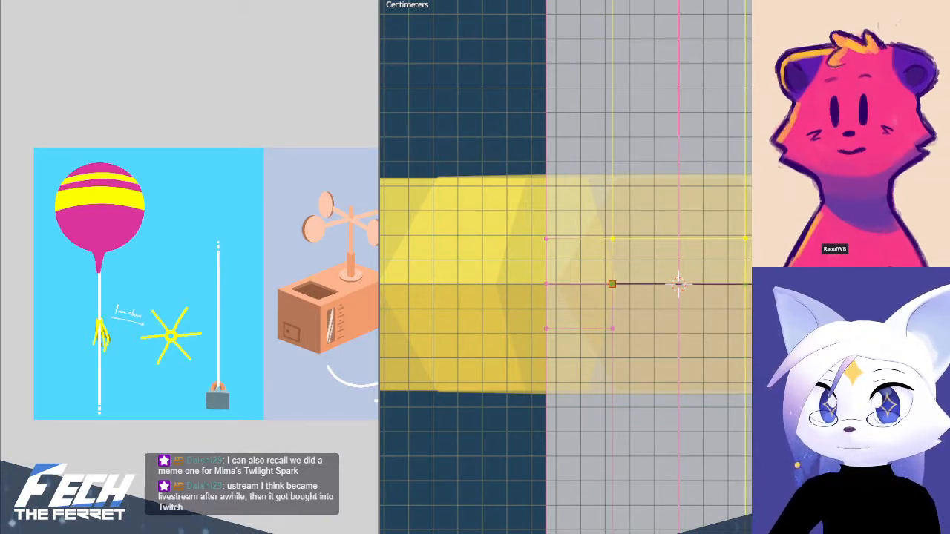
key(a)
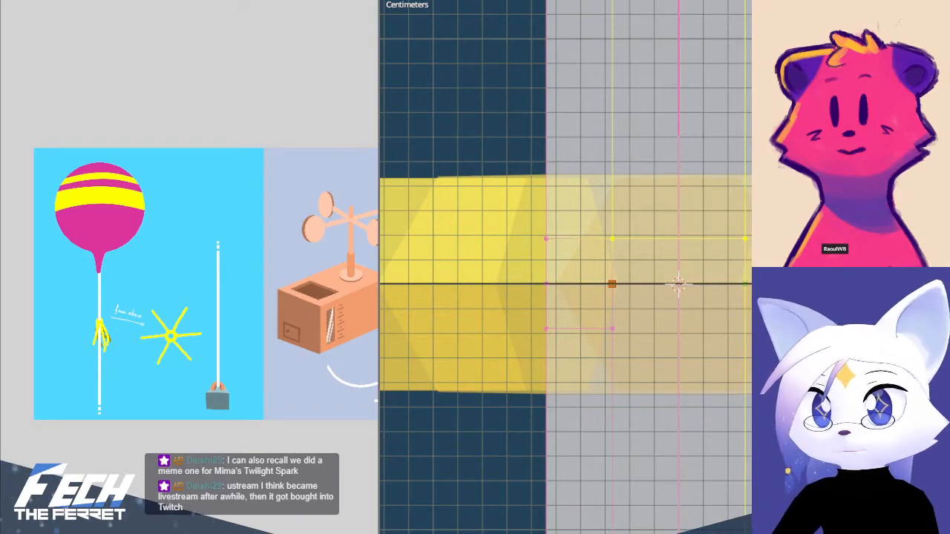
key(Return)
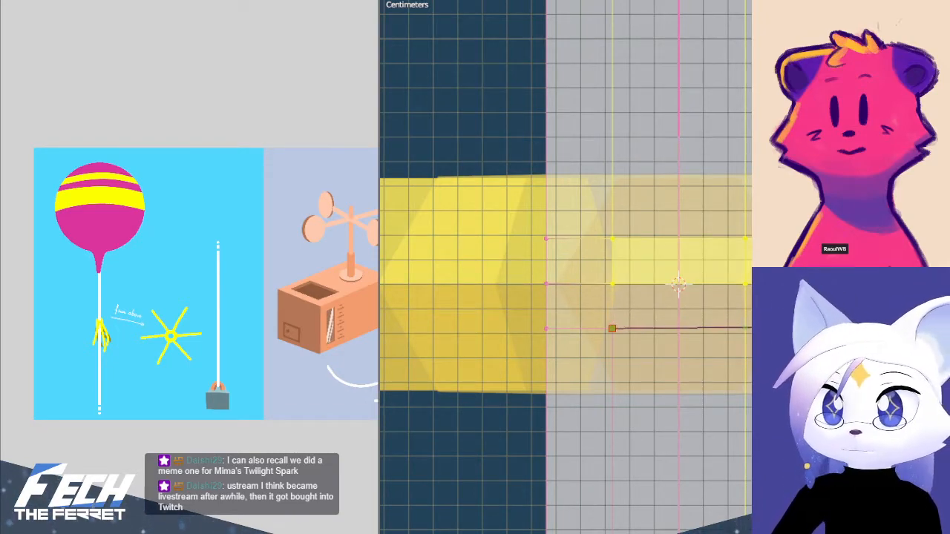
key(a)
click(772, 331)
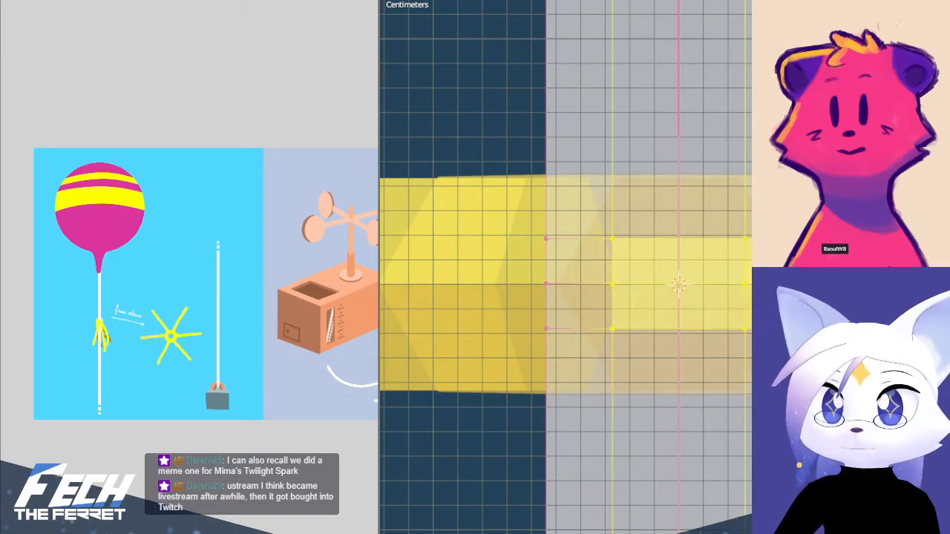
key(Return)
Box-select the string's three loops at the star's centre and extend the selection to all linked geometry to check their connection
scroll(646, 371, down, 4)
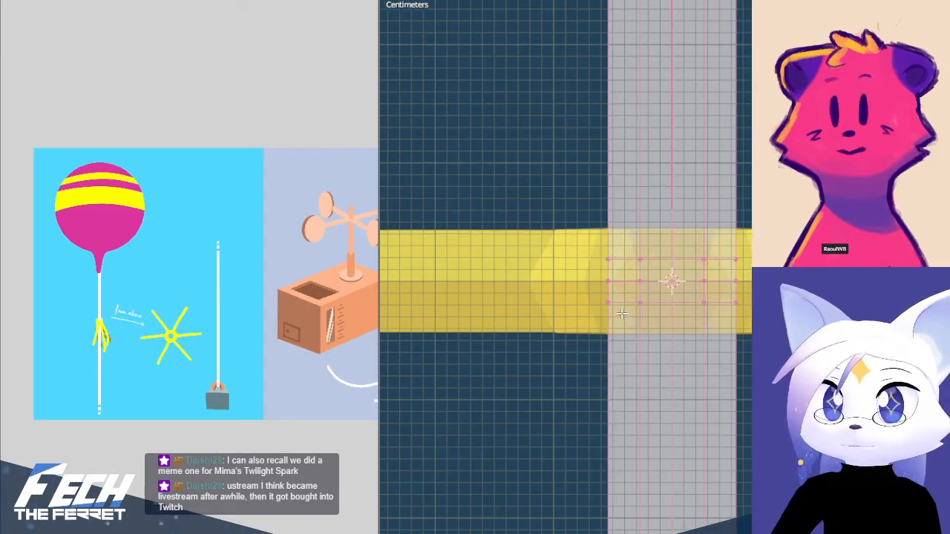
key(a)
scroll(622, 314, down, 4)
key(alt+a)
key(b)
drag(580, 229, 729, 325)
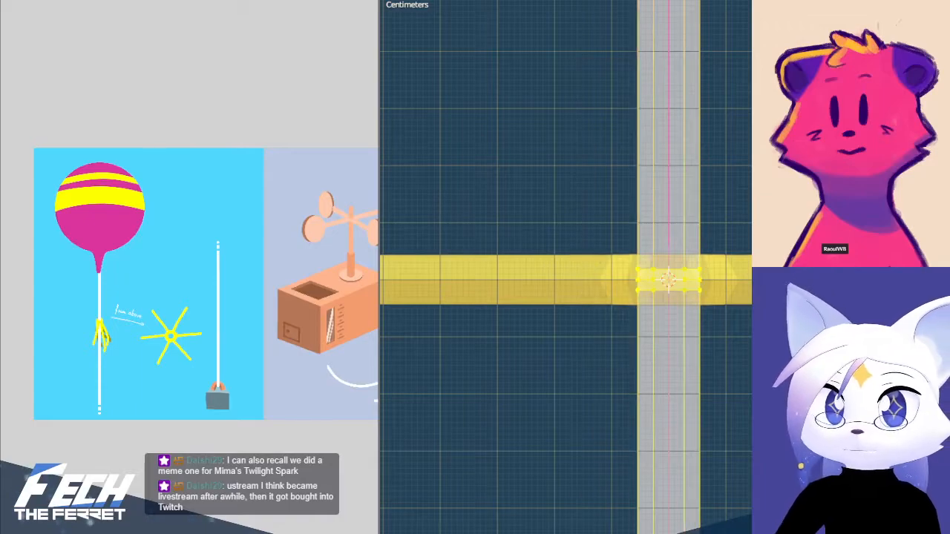
key(ctrl+l)
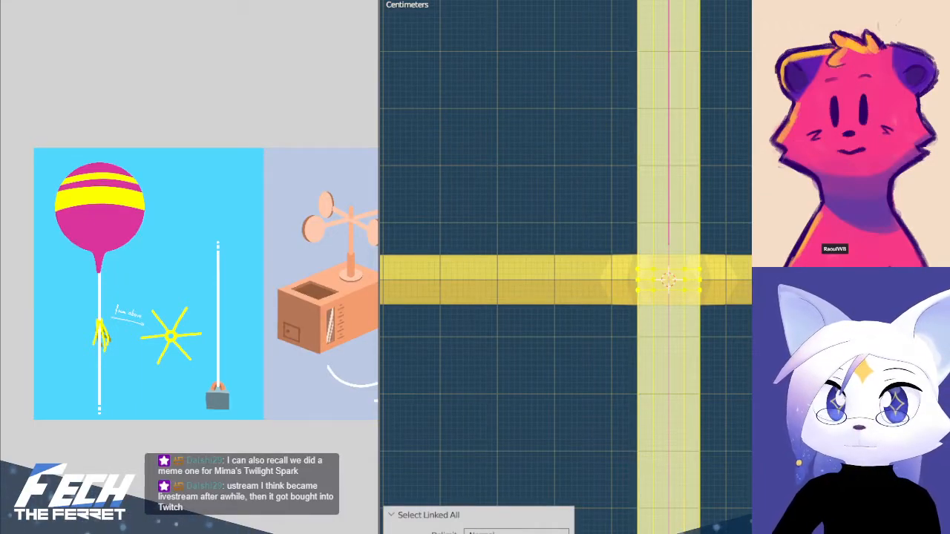
Dissolve the edges of the string's middle loop at the star's centre
key(alt+a)
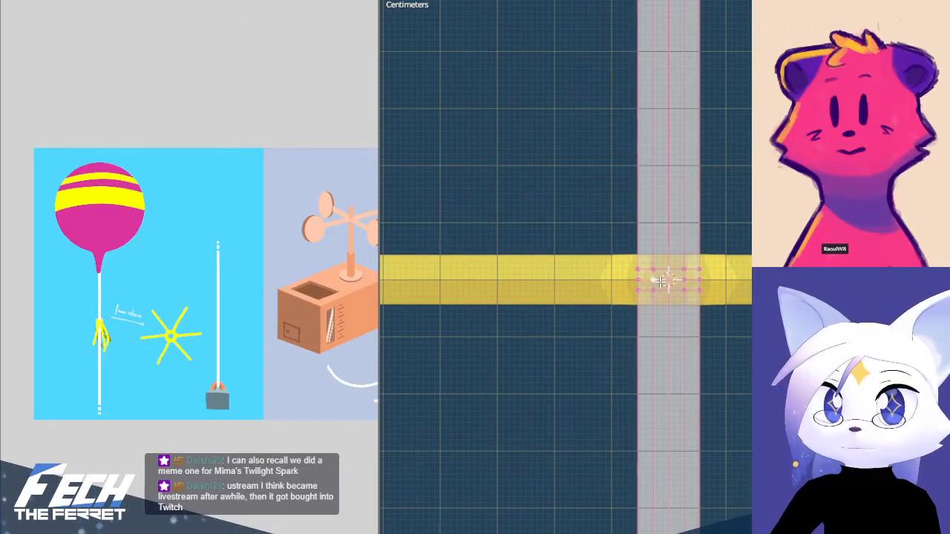
key(x)
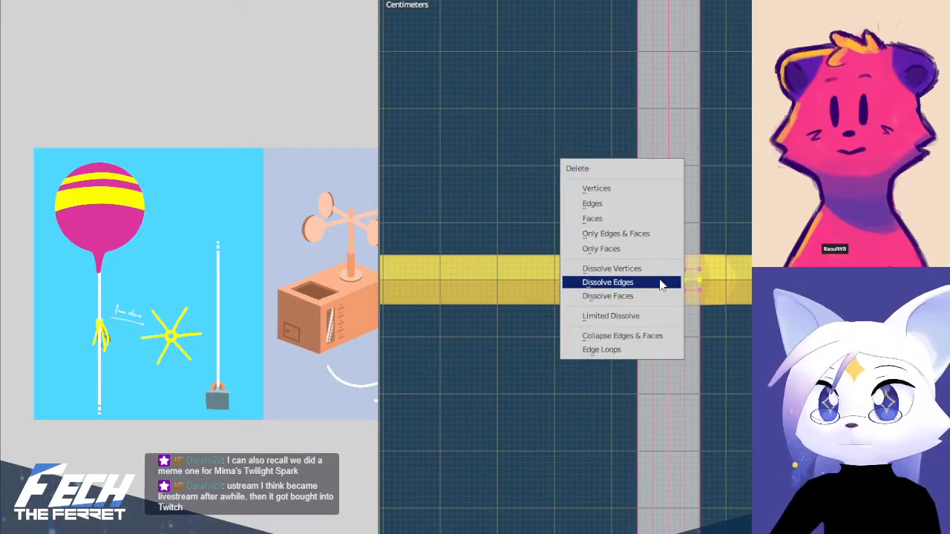
click(660, 283)
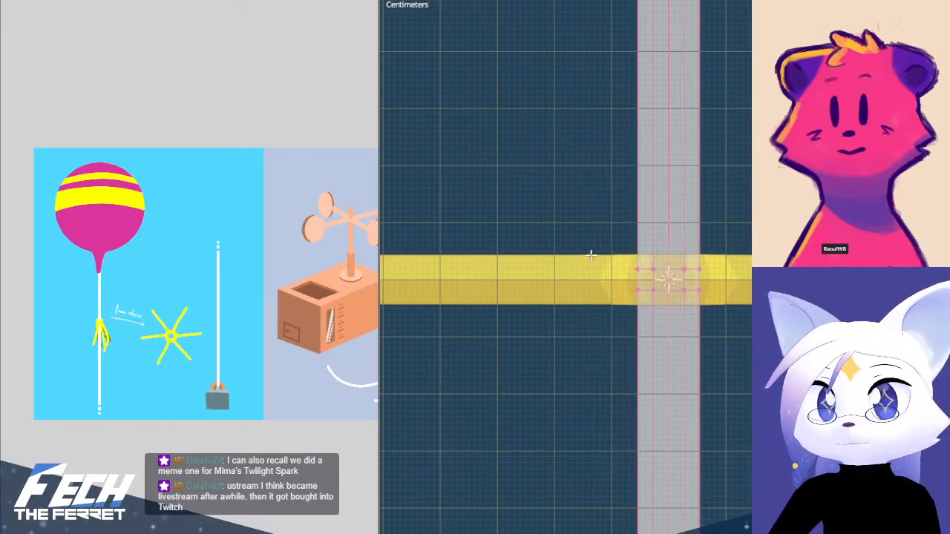
Box-select the string's two remaining loops at the star's centre and check which geometry is linked to them
drag(557, 182, 741, 348)
key(ctrl+l)
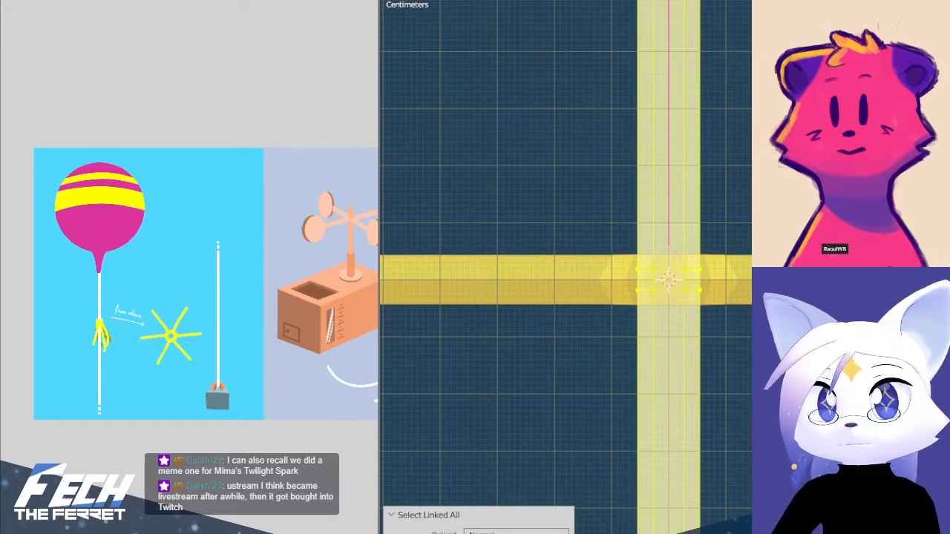
scroll(668, 282, up, 3)
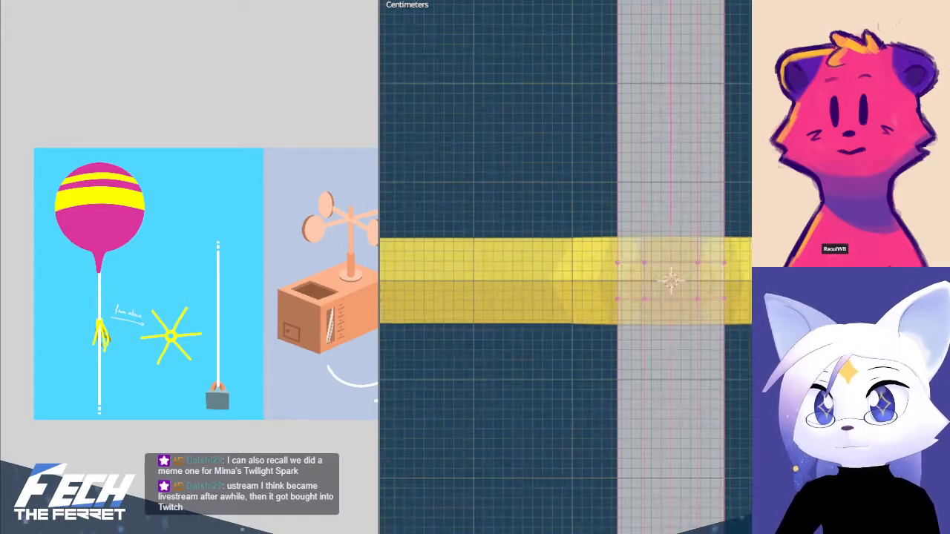
Try selecting the string's faces above its upper loop, undo that, and select the faces below its lower loop instead
scroll(478, 29, down, 4)
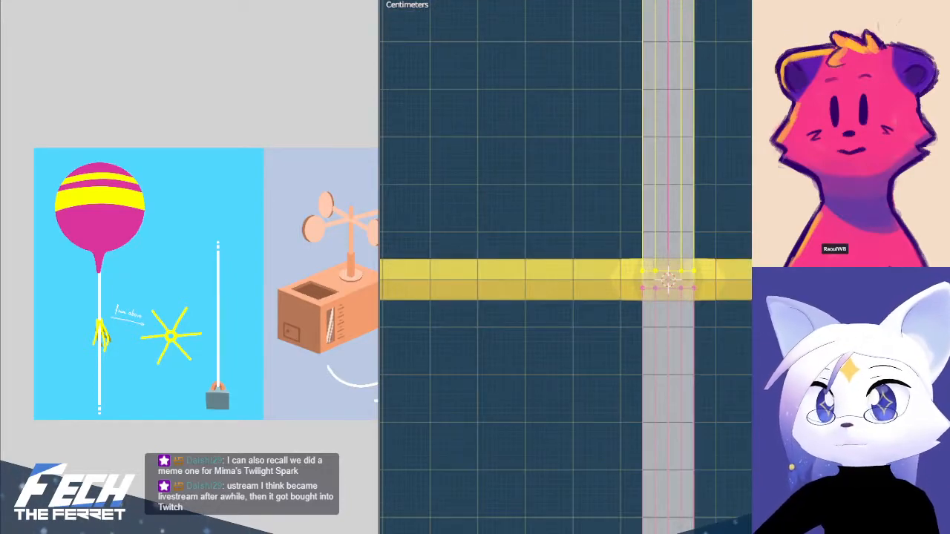
shift+click(656, 131)
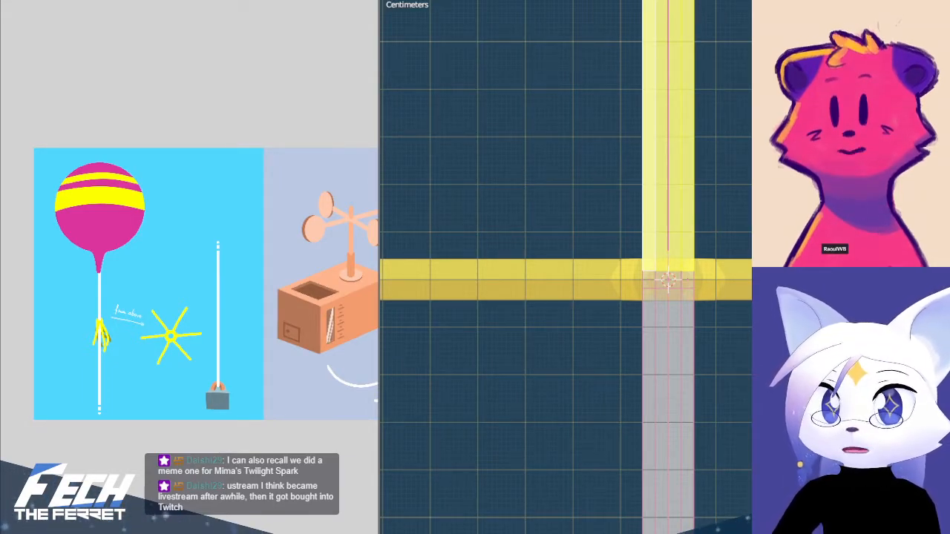
key(ctrl+z)
shift+click(660, 365)
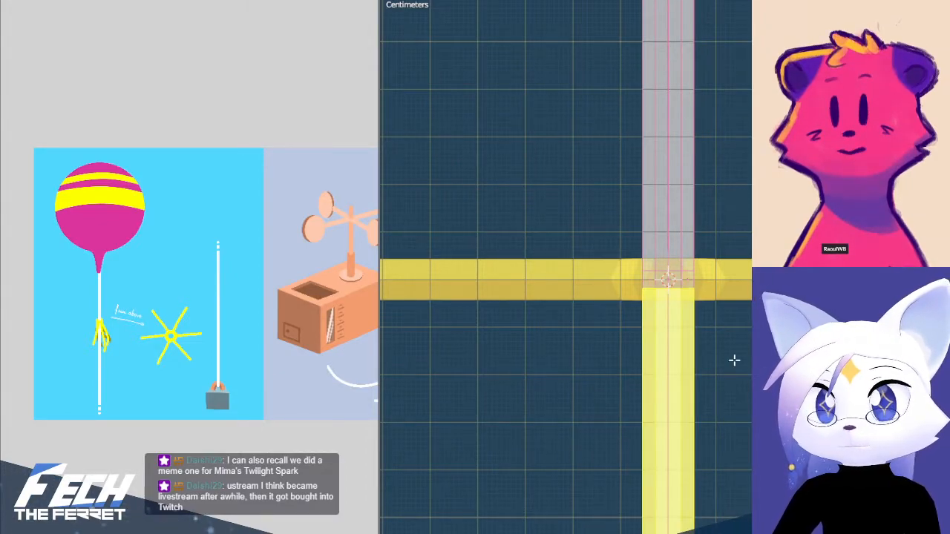
Finish editing the string's mesh and clear the rotation of the tilted upper string bone in Pose Mode
key(alt+a)
key(KP_1)
key(Tab)
scroll(728, 362, down, 8)
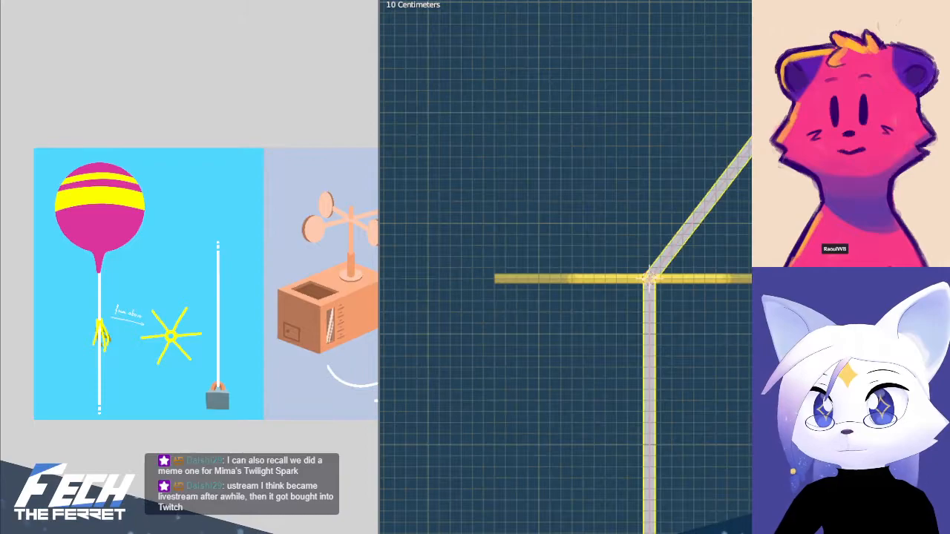
scroll(731, 361, down, 3)
scroll(720, 362, up, 1)
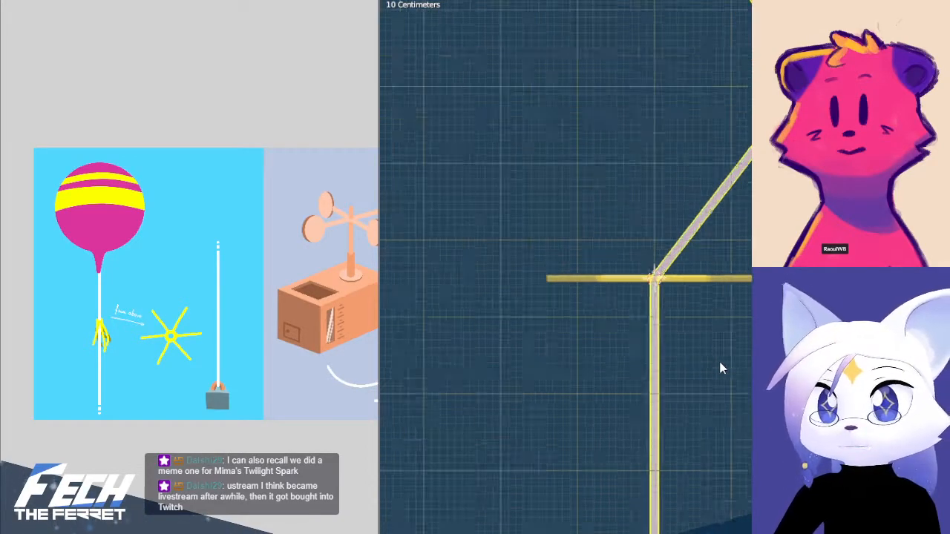
scroll(657, 322, up, 2)
shift+middle_drag(658, 322, 677, 396)
key(Tab)
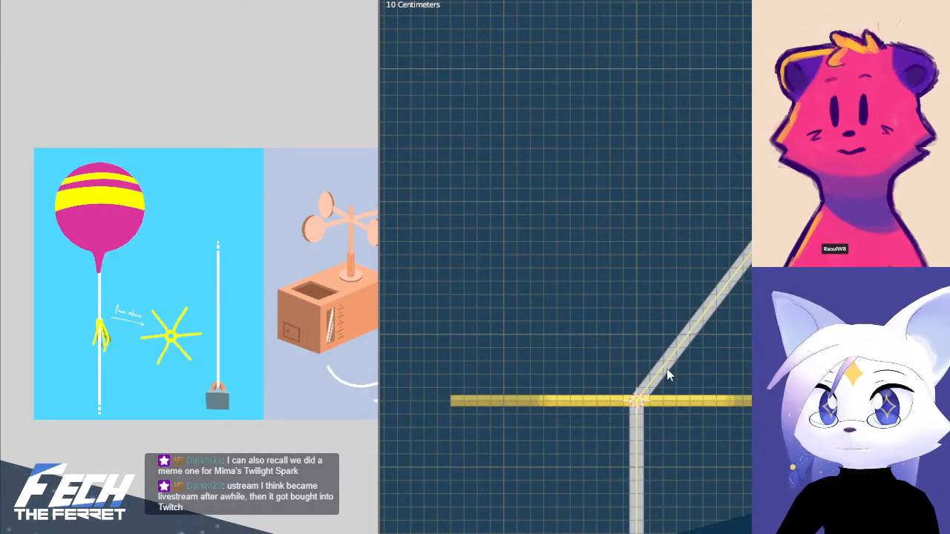
key(ctrl+Tab)
click(668, 362)
key(alt+r)
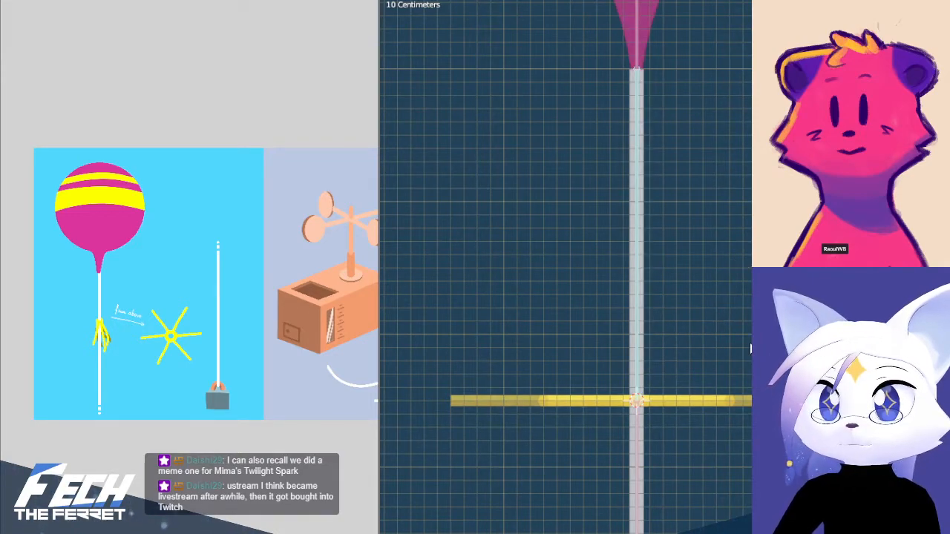
Select all the armature's bones, switch the armature to Edit Mode and bring up its bone editing commands
shift+middle_drag(710, 237, 712, 360)
key(a)
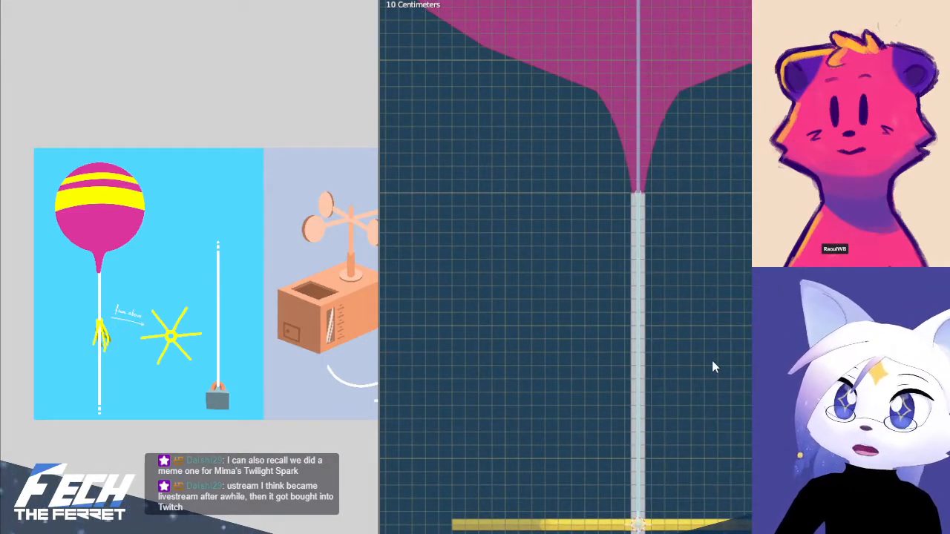
key(alt+p)
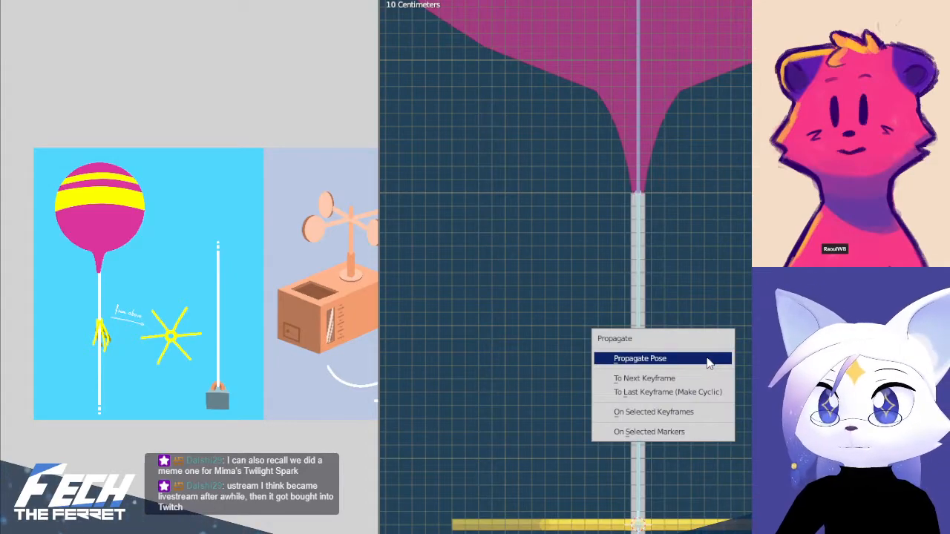
click(708, 363)
key(ctrl+Tab)
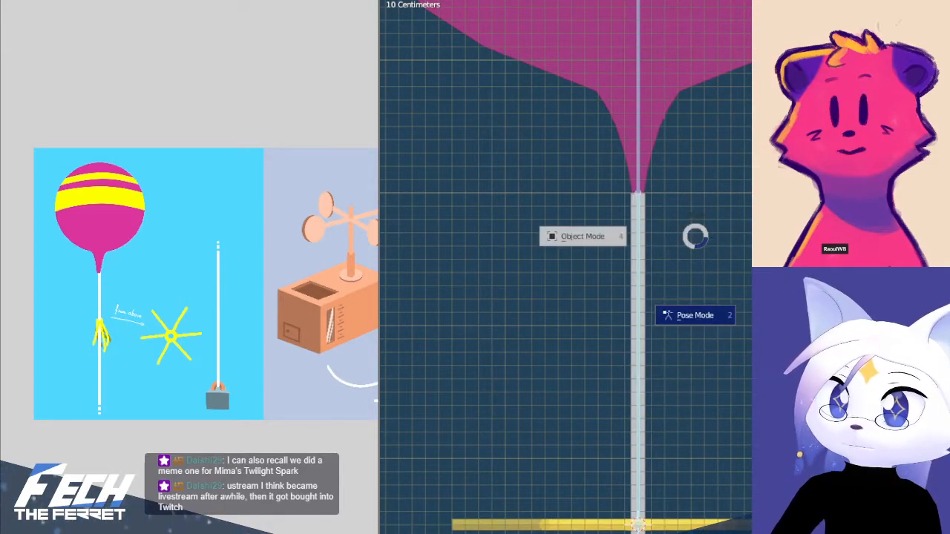
click(735, 235)
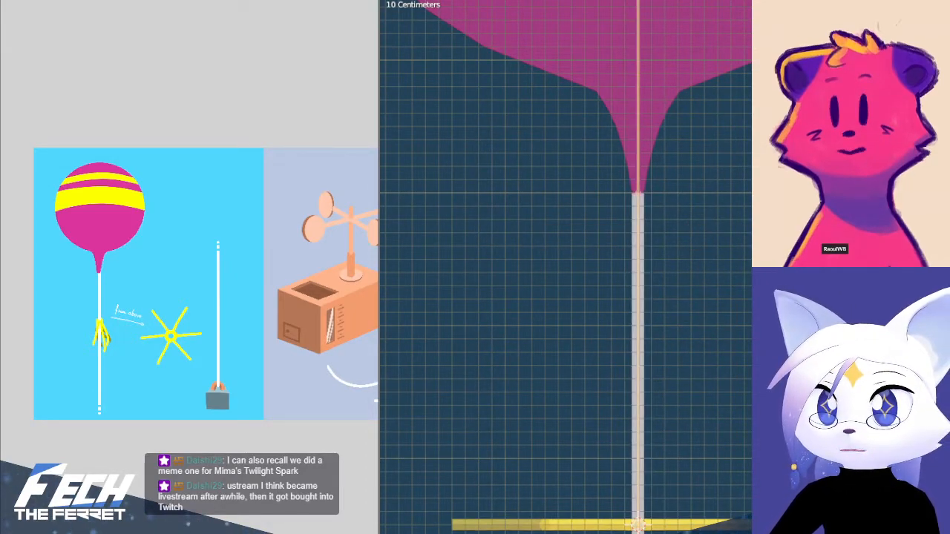
click(592, 0)
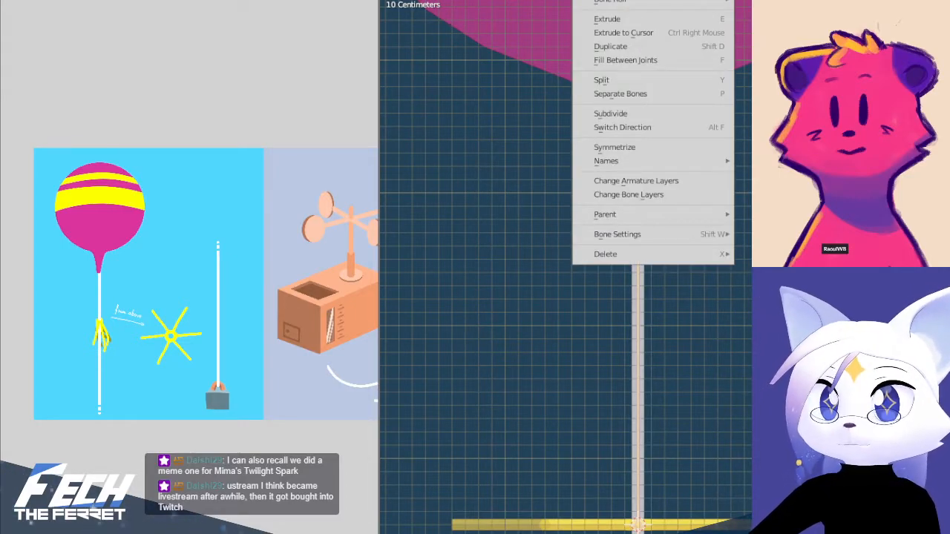
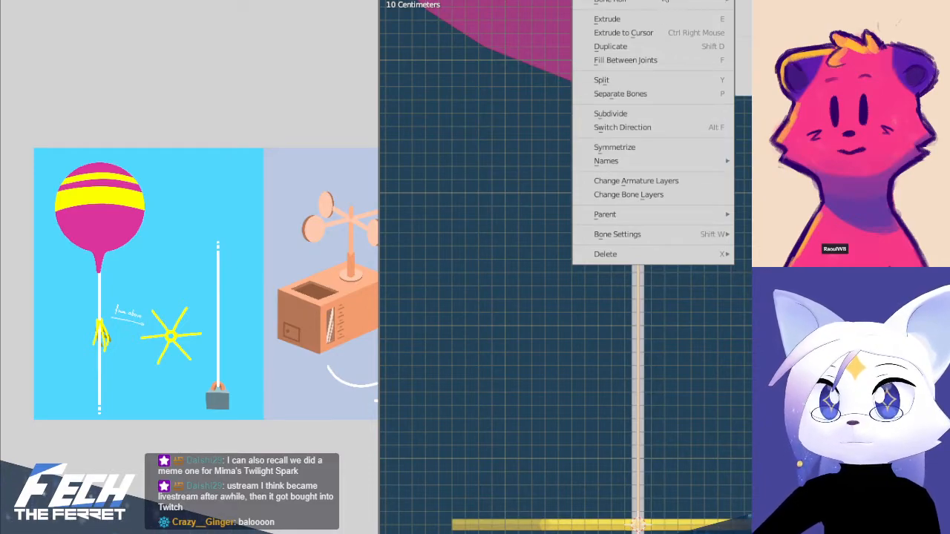
Apply a bone setting to all selected bones, and disconnect the balloon bone and the upper string bone while keeping their parents
mouse_move(666, 236)
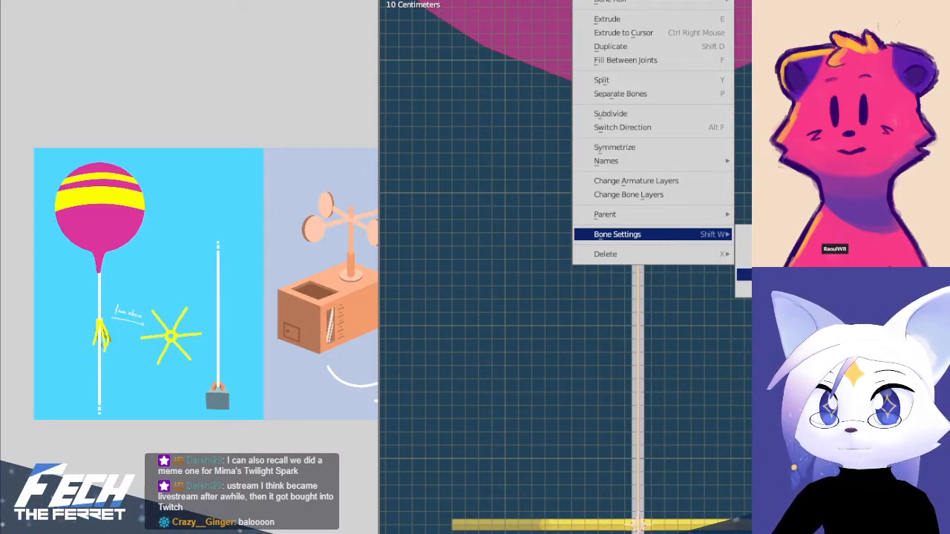
click(745, 275)
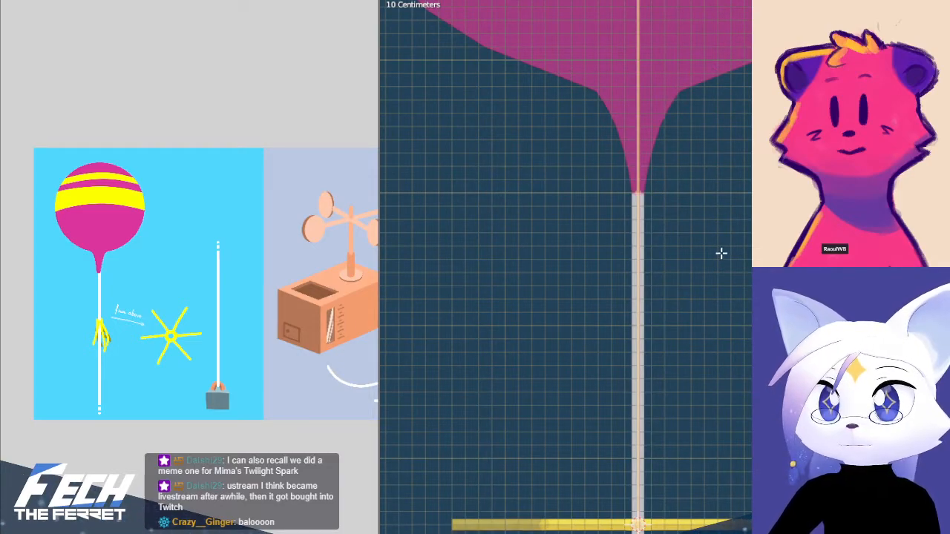
shift+middle_drag(703, 175, 702, 314)
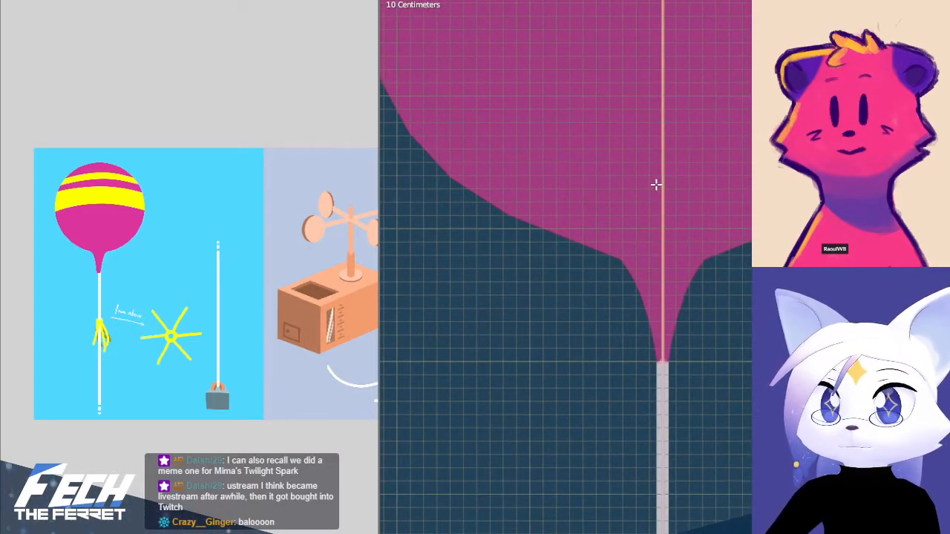
key(alt+p)
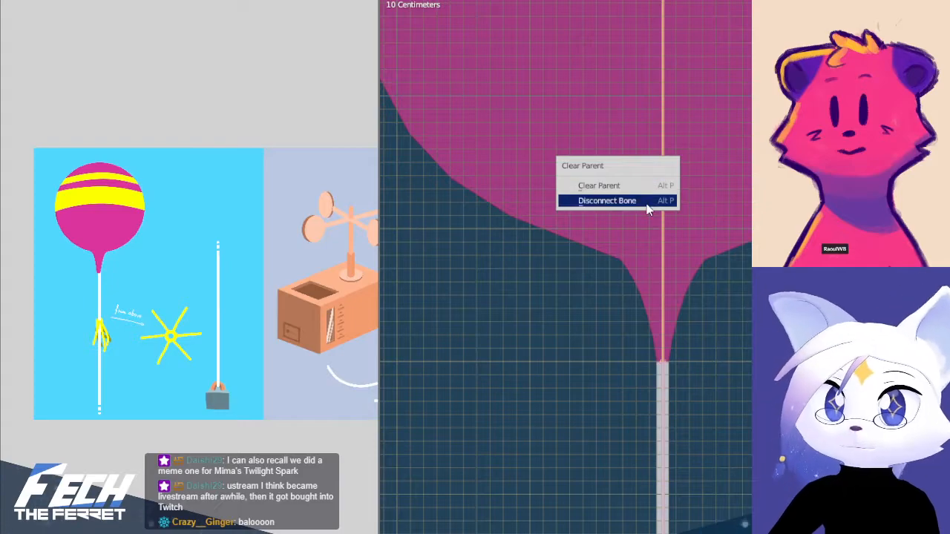
click(649, 201)
key(alt+p)
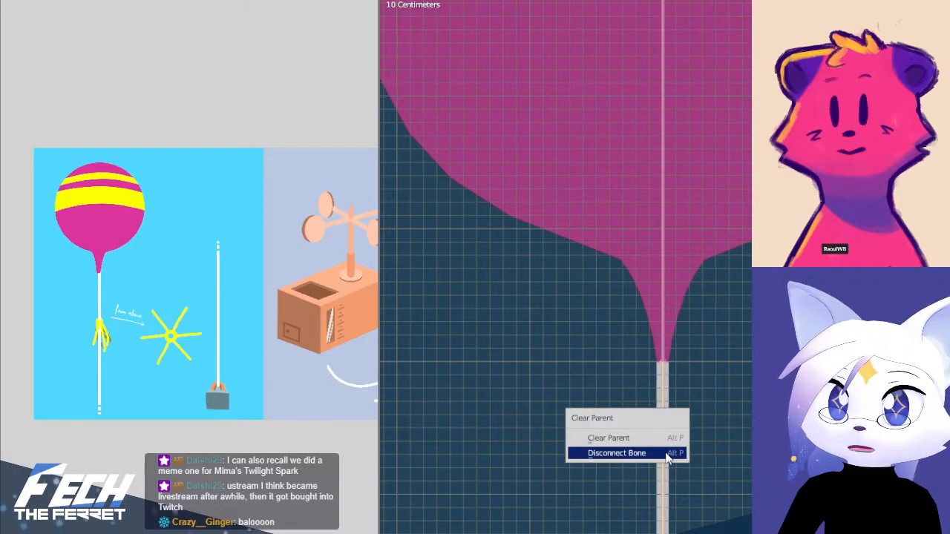
click(667, 454)
Disconnect the string bone below the star from the bone it is parented to
scroll(716, 507, down, 5)
shift+middle_drag(718, 510, 687, 318)
click(662, 343)
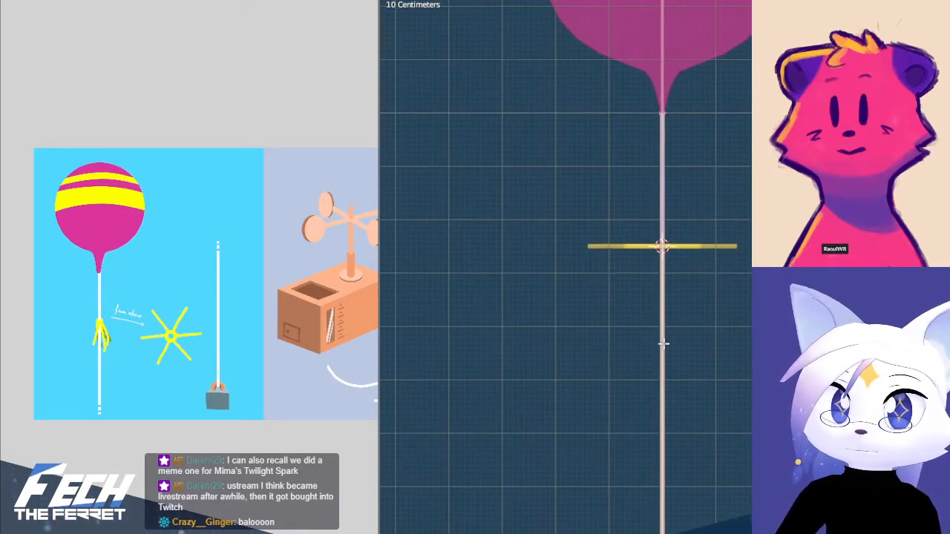
key(alt+p)
click(666, 344)
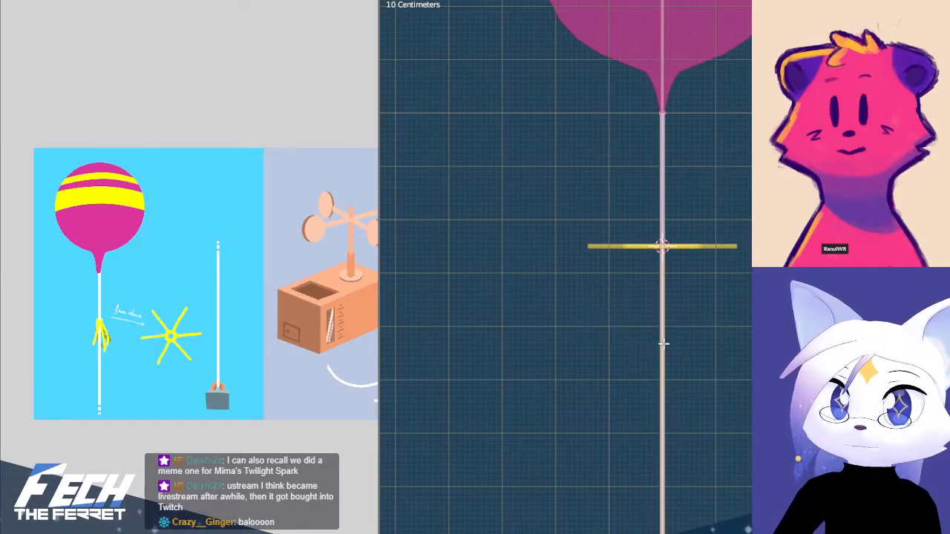
Try moving the string bone between the balloon and the star in Edit Mode, and undo the move
scroll(677, 353, down, 3)
shift+middle_drag(691, 423, 701, 134)
shift+middle_drag(759, 133, 747, 310)
shift+middle_drag(745, 215, 725, 359)
scroll(658, 197, up, 4)
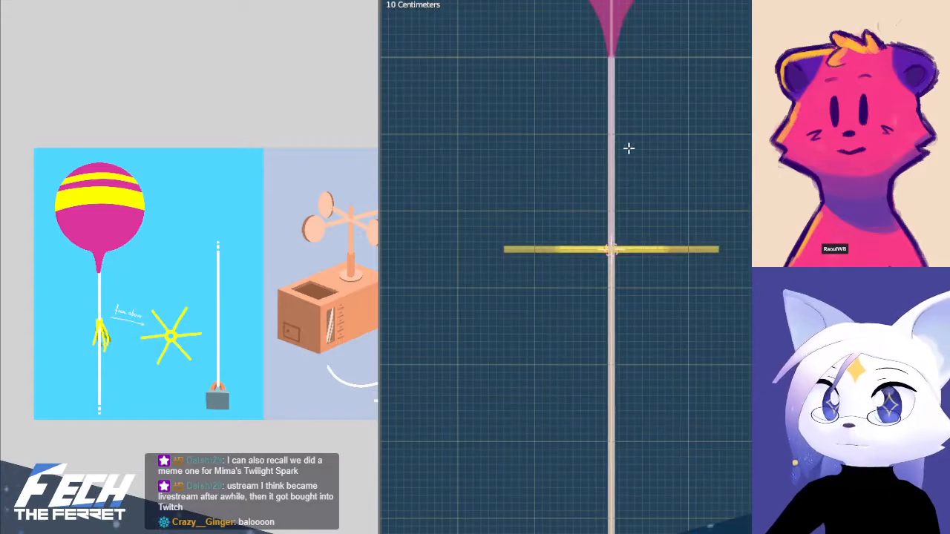
click(617, 101)
key(g)
click(748, 100)
key(ctrl+z)
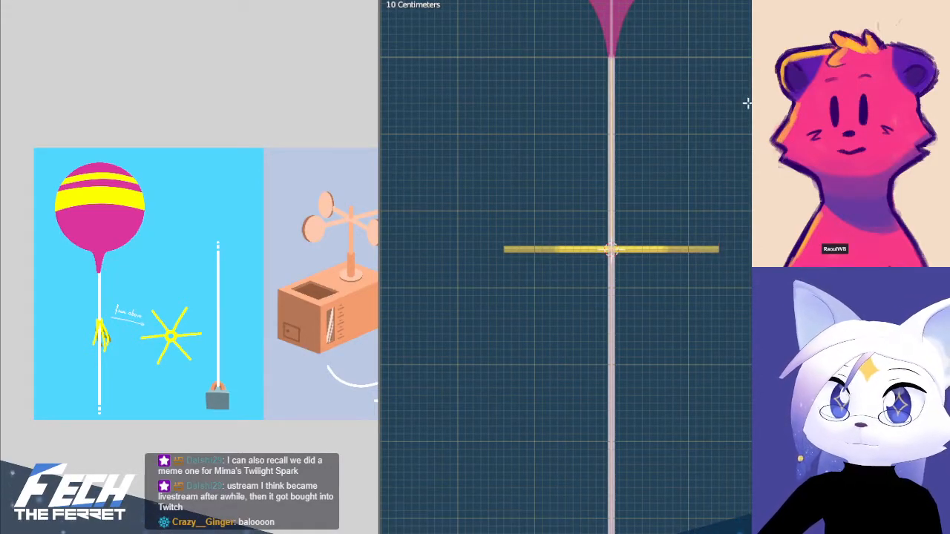
Switch the armature from Edit Mode to Pose Mode and try moving the balloon's bone
key(Tab)
click(562, 100)
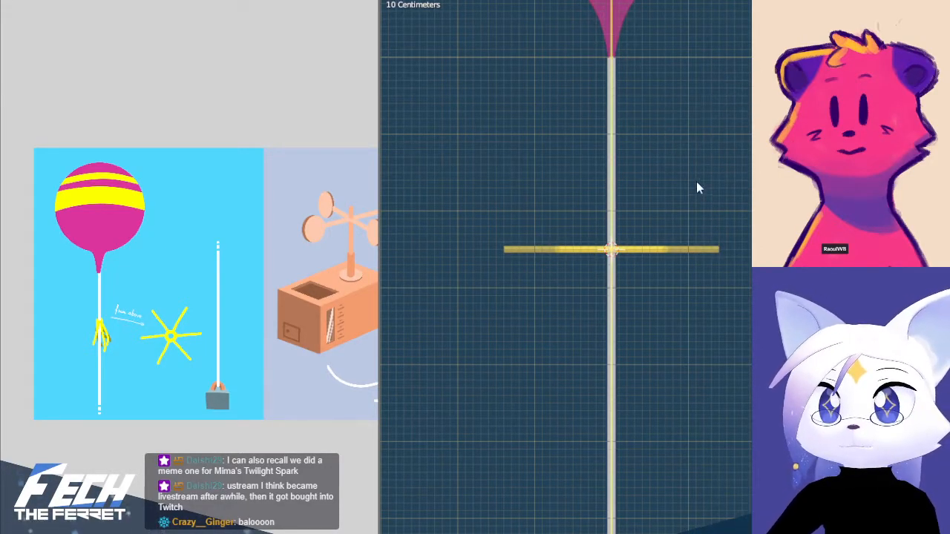
key(Tab)
click(726, 257)
scroll(732, 235, down, 5)
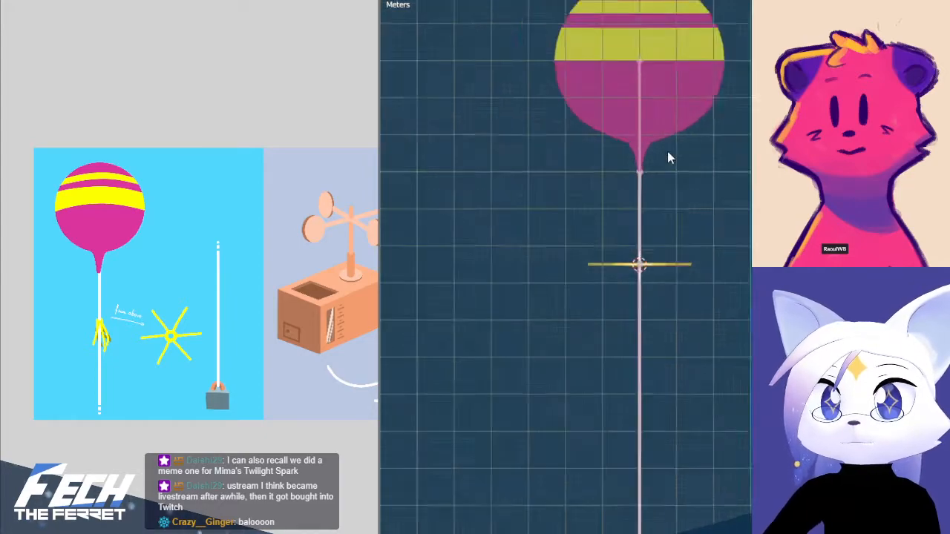
drag(608, 70, 657, 133)
key(g)
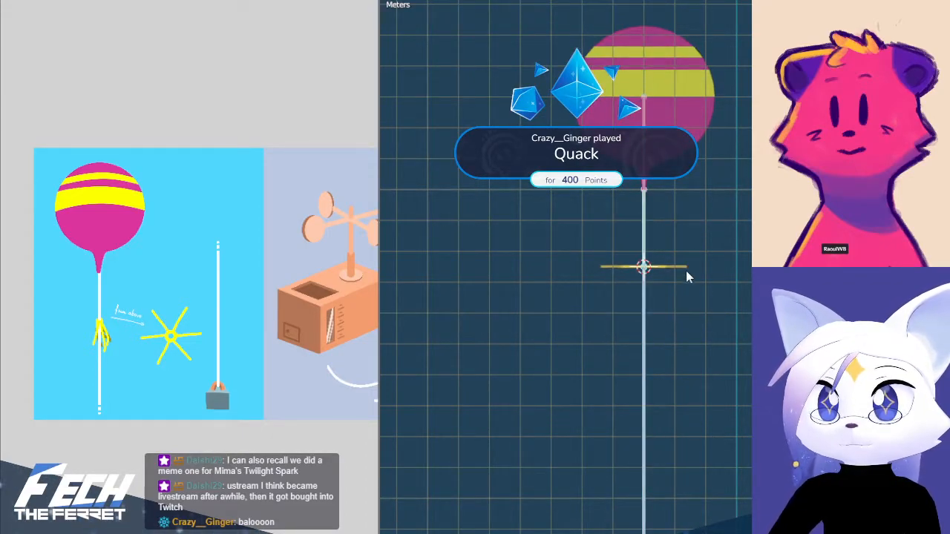
click(711, 246)
Box-select the two string bones meeting at the star, try moving them down along Z, and undo the move
key(b)
drag(626, 258, 660, 282)
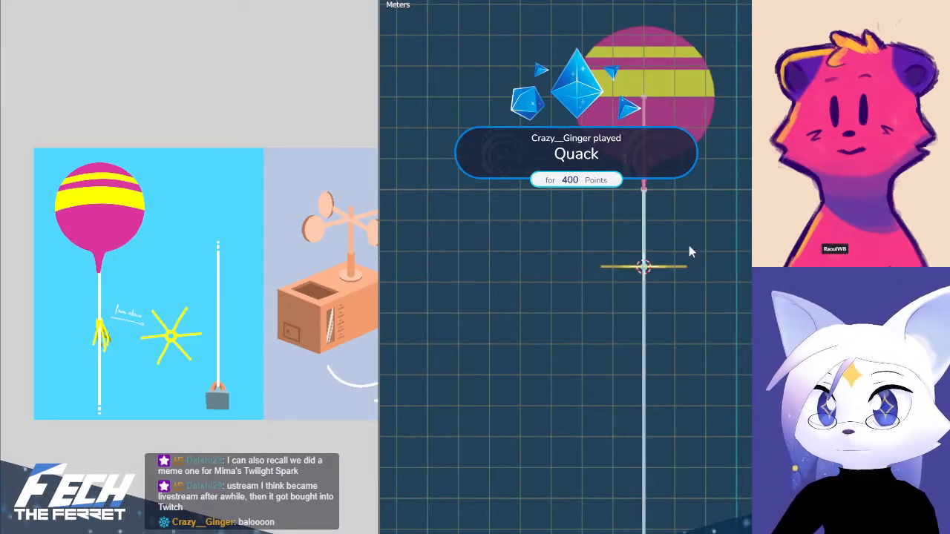
key(g)
key(z)
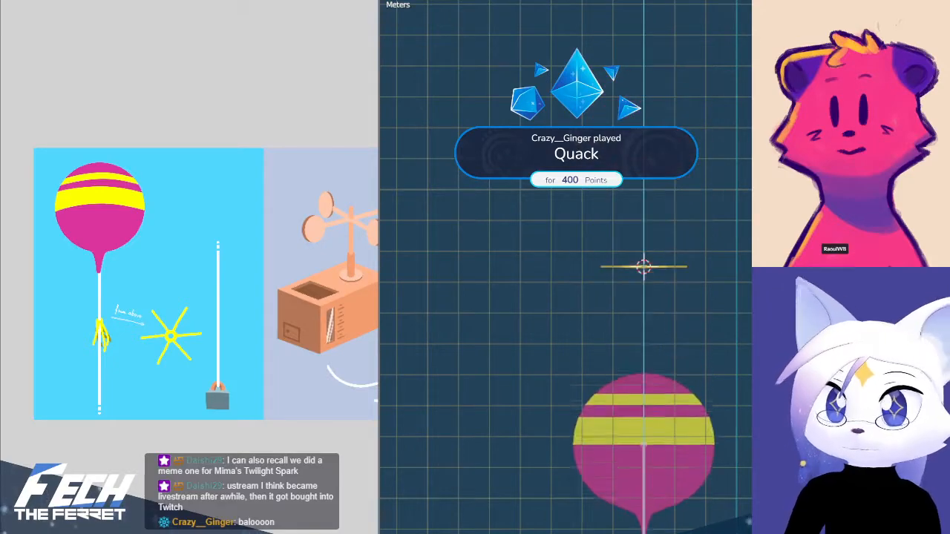
click(685, 533)
scroll(715, 305, down, 8)
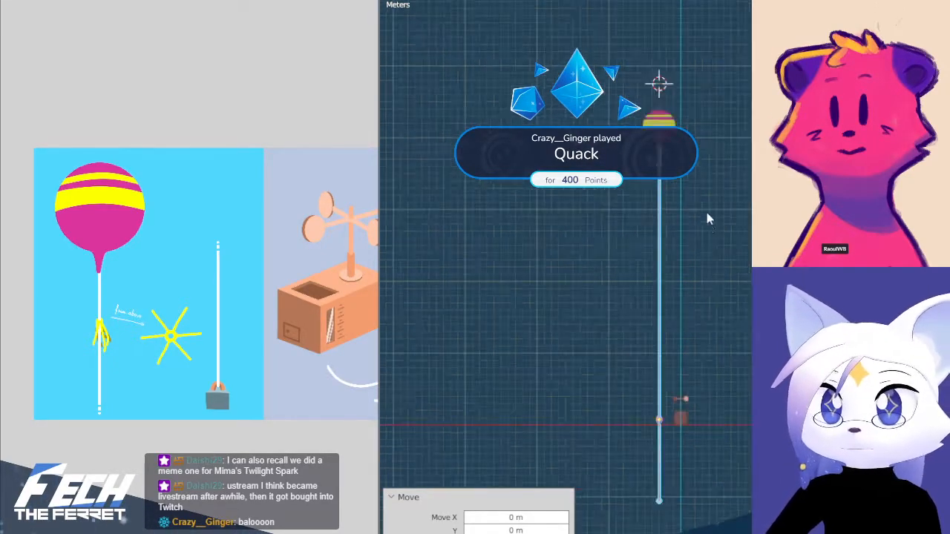
key(ctrl+z)
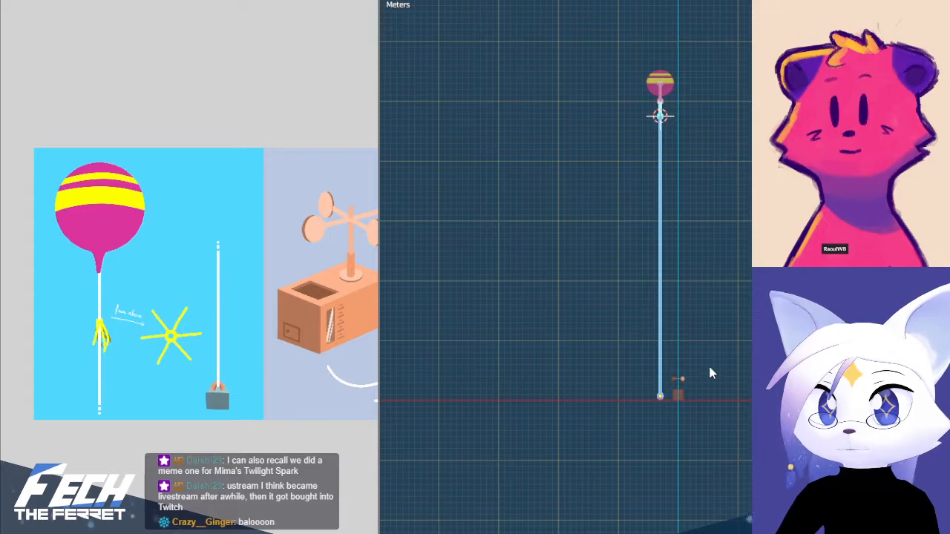
Deselect the armature's bones, save the file and return the armature to Object Mode
scroll(708, 367, up, 5)
shift+middle_drag(693, 216, 693, 424)
shift+middle_drag(657, 80, 634, 187)
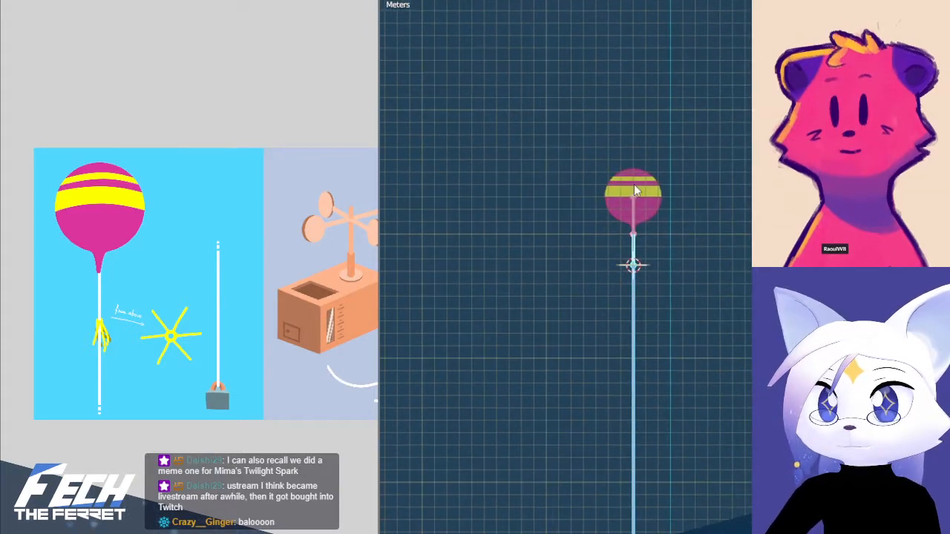
scroll(674, 191, up, 2)
scroll(675, 197, up, 2)
shift+middle_drag(708, 242, 740, 297)
key(ctrl+Tab)
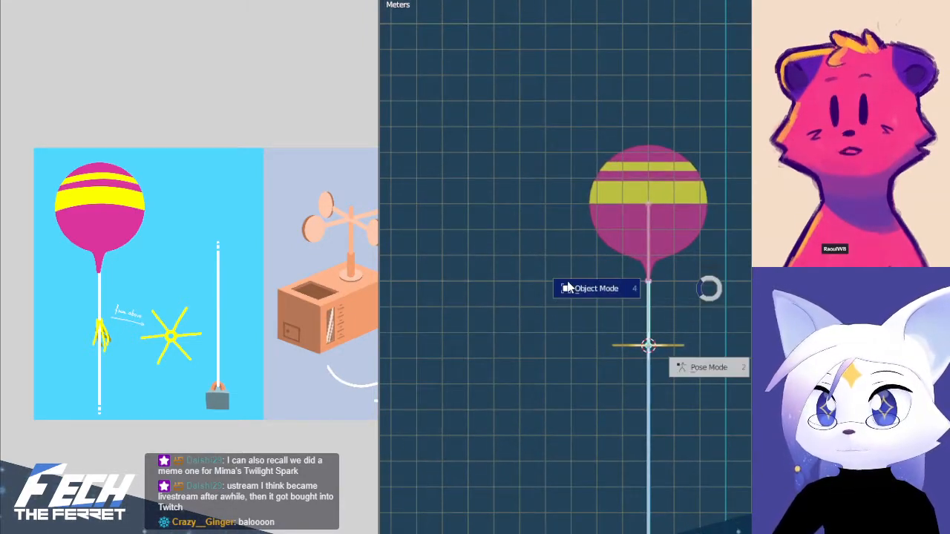
click(735, 210)
key(ctrl+s)
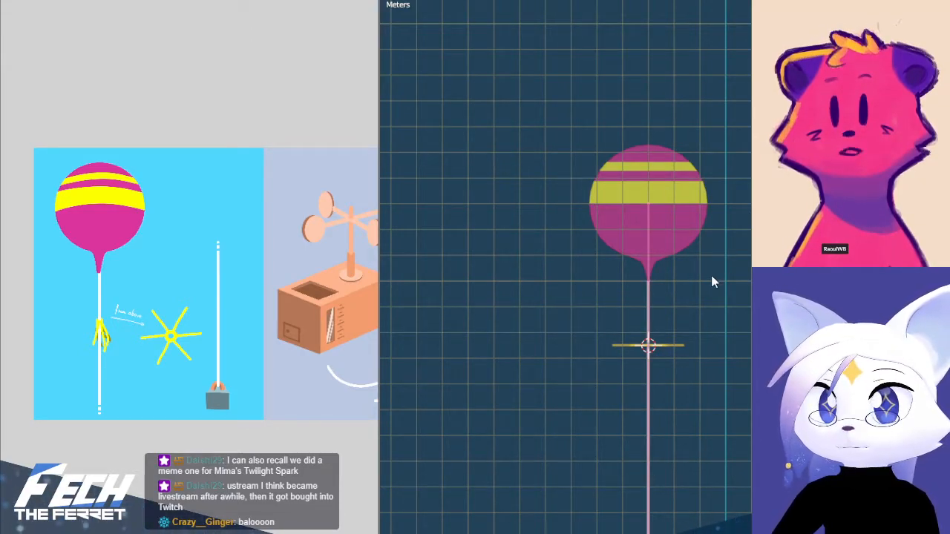
key(ctrl+Tab)
click(586, 277)
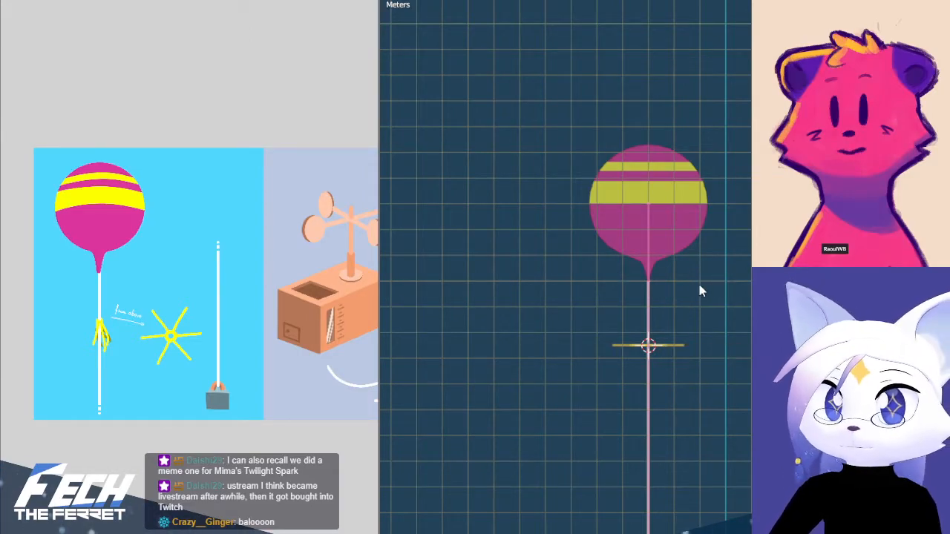
Select the balloon-and-string mesh in Object Mode and inspect the balloon's neck and the string in front view
middle_drag(680, 325, 703, 319)
scroll(709, 341, up, 6)
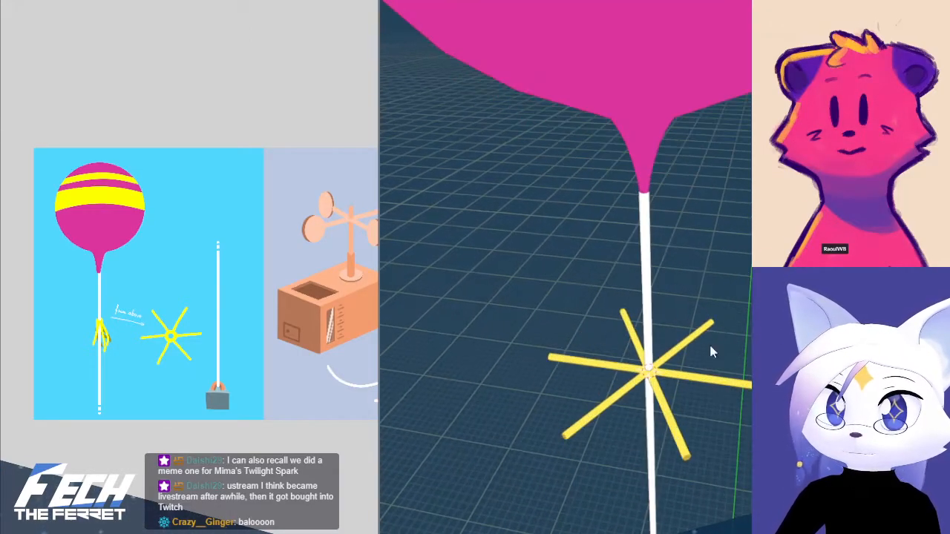
middle_drag(656, 361, 621, 295)
click(621, 294)
key(KP_1)
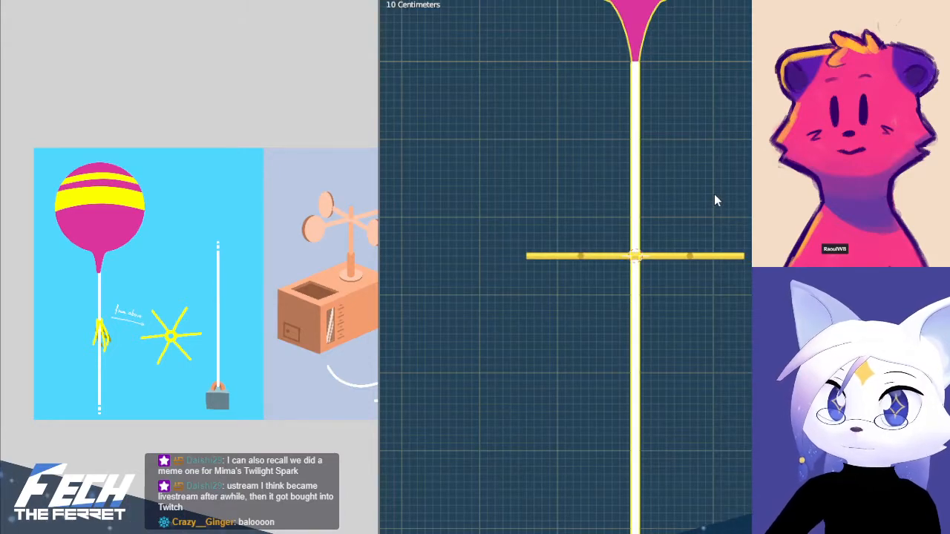
shift+middle_drag(714, 200, 706, 237)
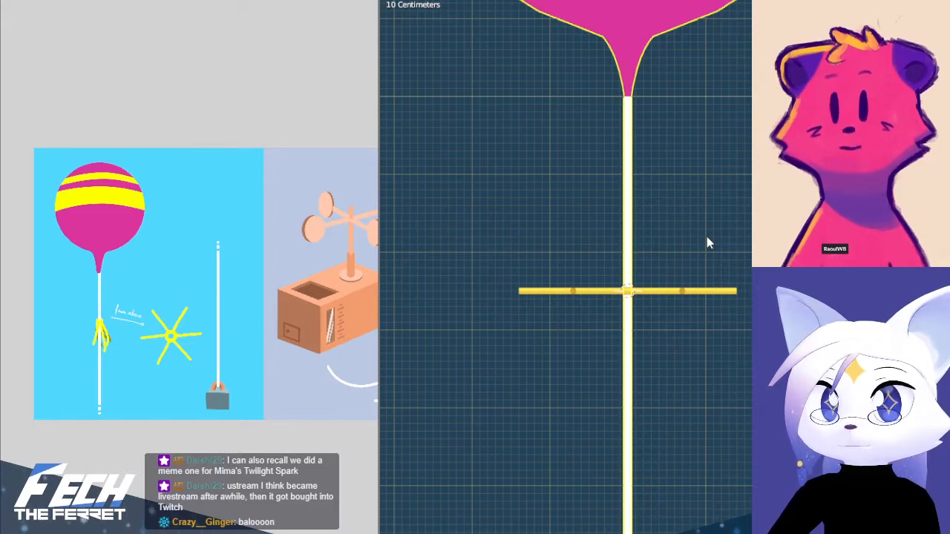
click(631, 161)
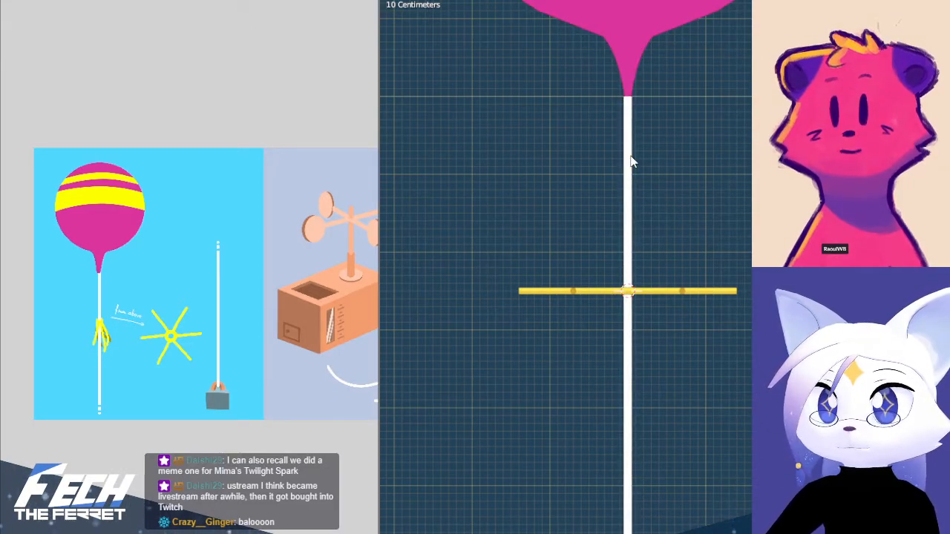
click(625, 83)
scroll(715, 165, down, 2)
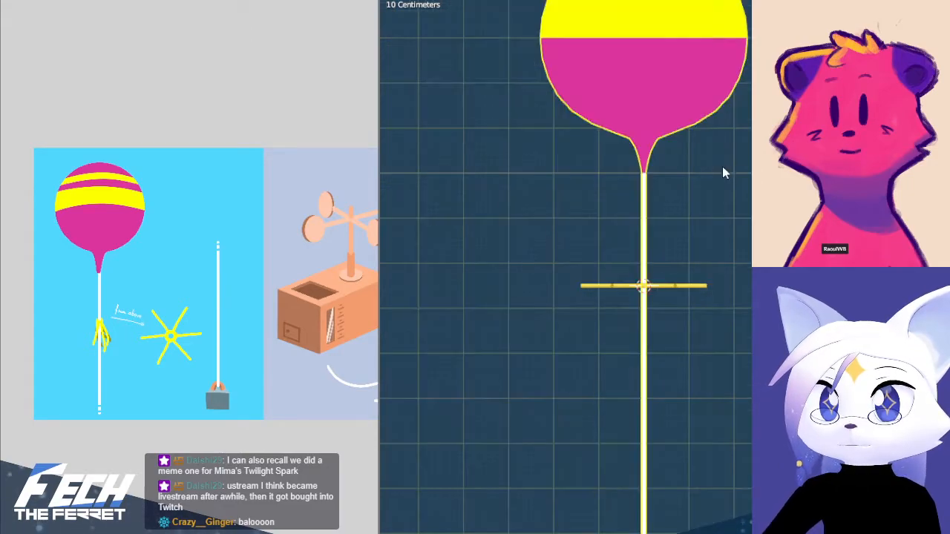
scroll(706, 198, up, 2)
scroll(656, 276, up, 1)
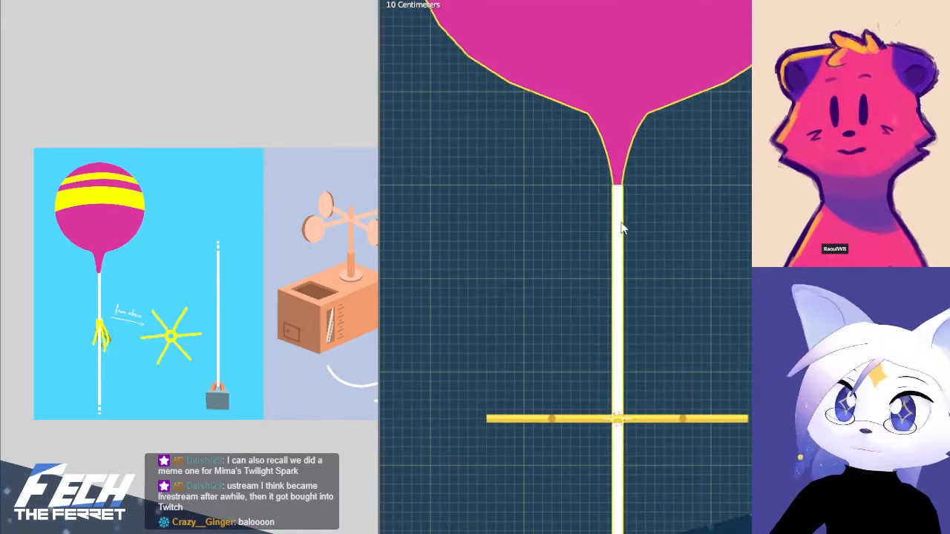
shift+middle_drag(622, 224, 623, 258)
key(ctrl+Tab)
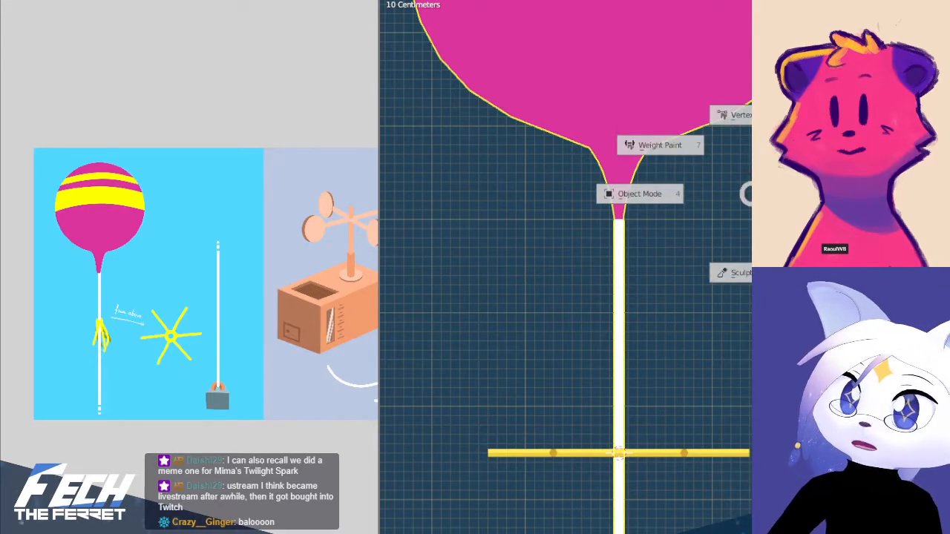
click(665, 196)
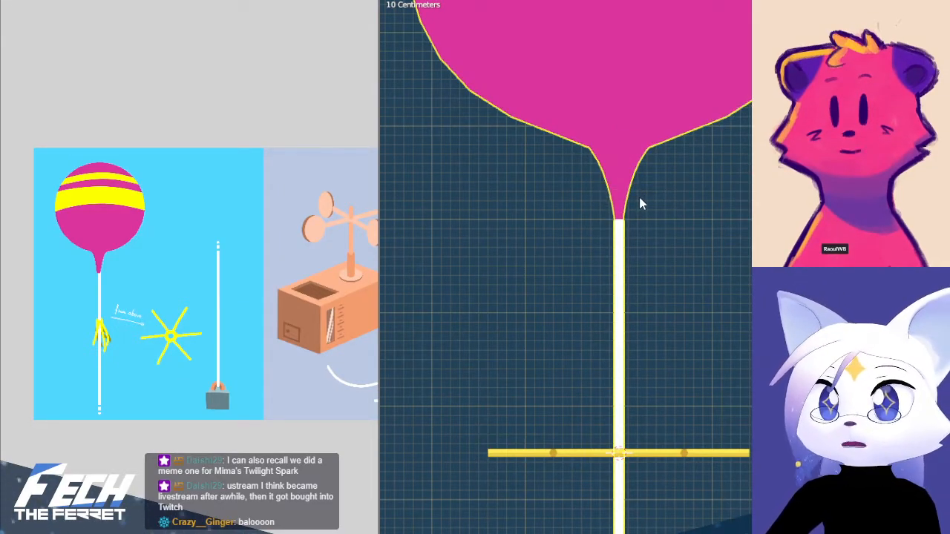
key(ctrl+Tab)
click(526, 198)
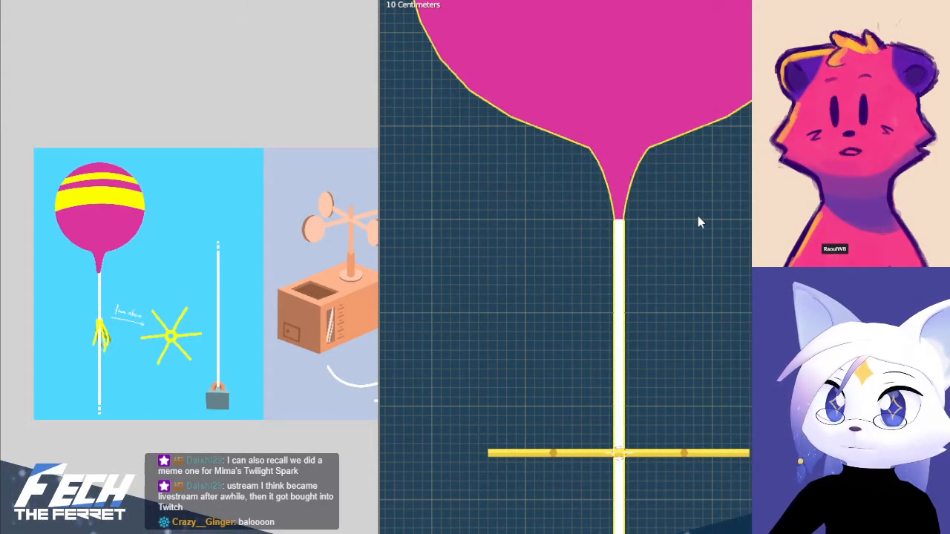
shift+middle_drag(680, 282, 552, 233)
scroll(599, 252, up, 4)
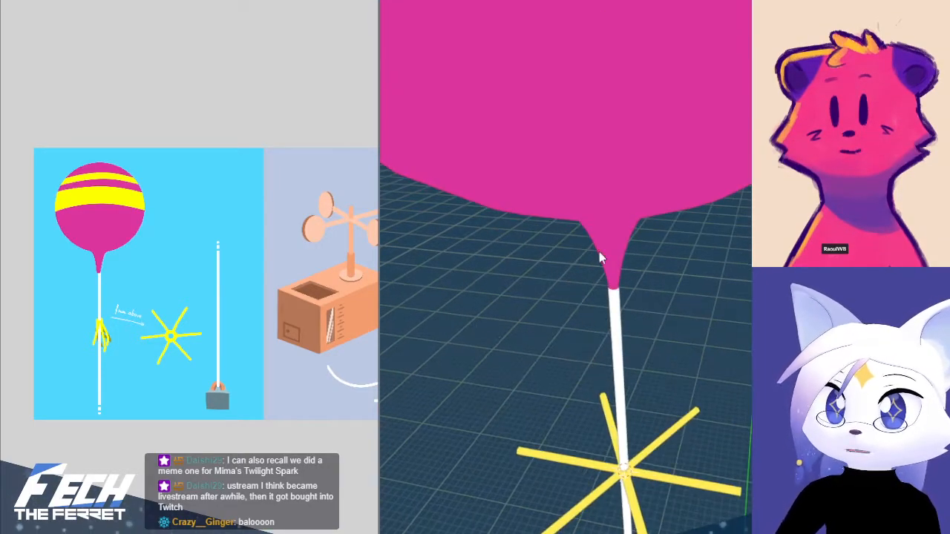
Select the balloon-and-string mesh and hide it so that the armature is left exposed
click(599, 251)
key(ctrl+Tab)
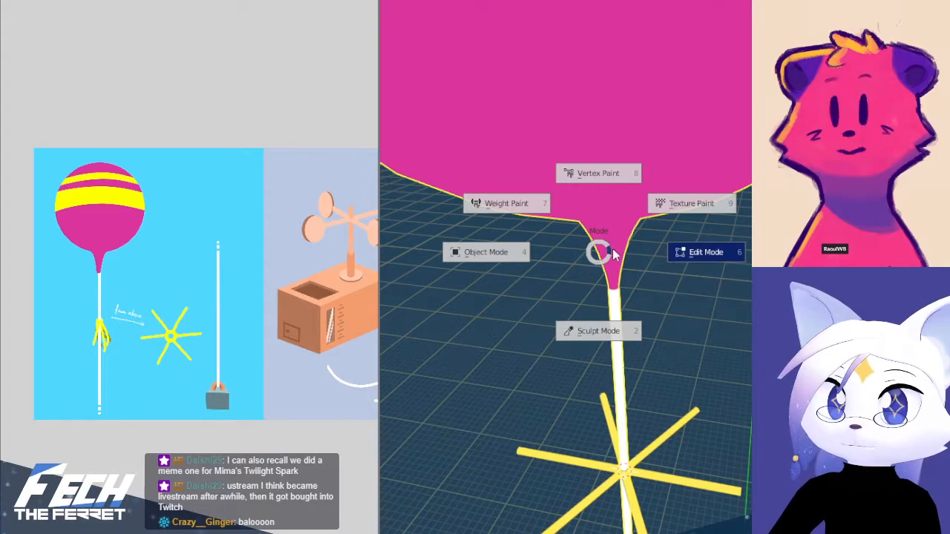
key(Escape)
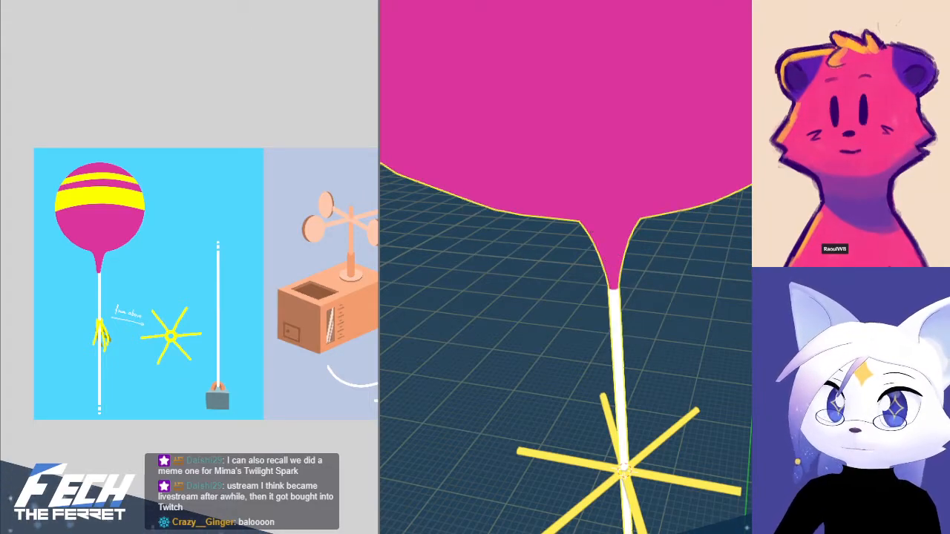
key(Tab)
key(a)
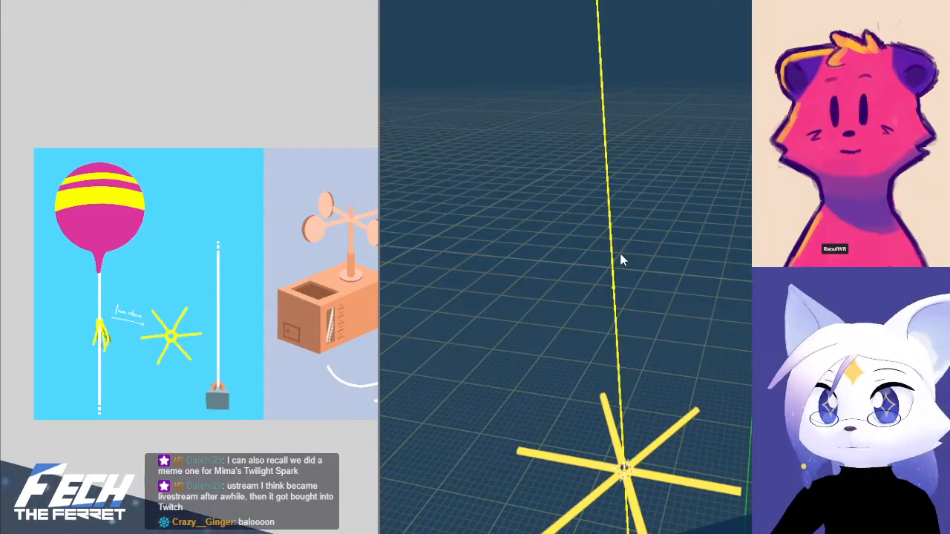
Bring the top of the armature into front view and switch the armature to Pose Mode
key(KP_1)
shift+middle_drag(650, 218, 633, 529)
click(612, 333)
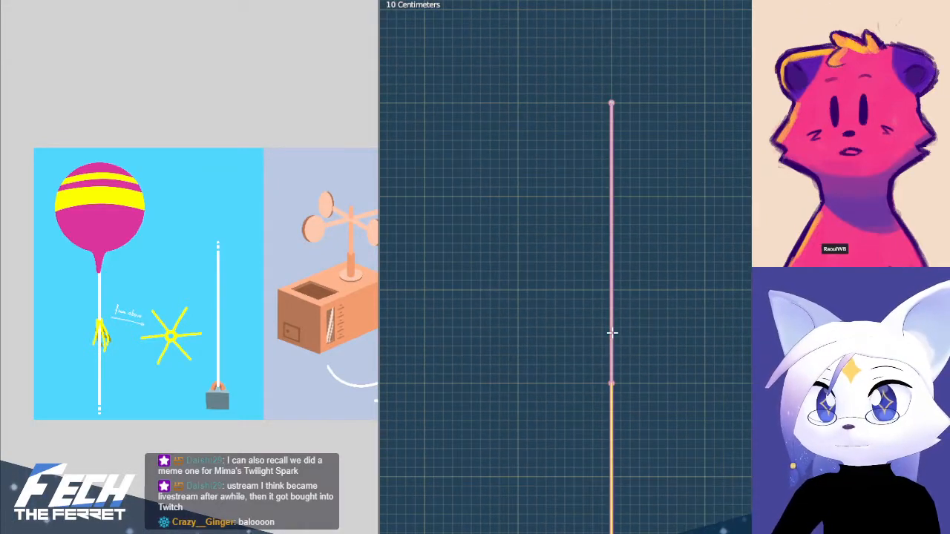
click(674, 342)
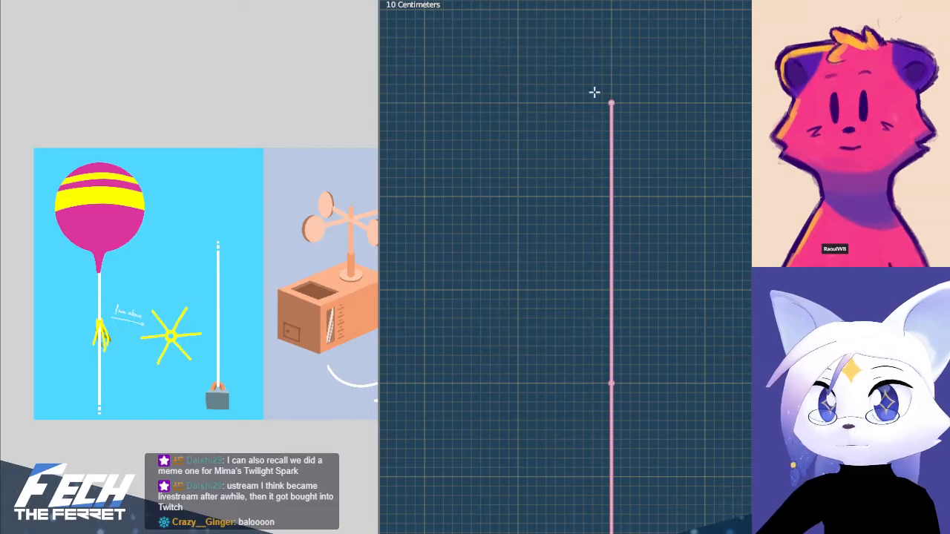
key(ctrl+Tab)
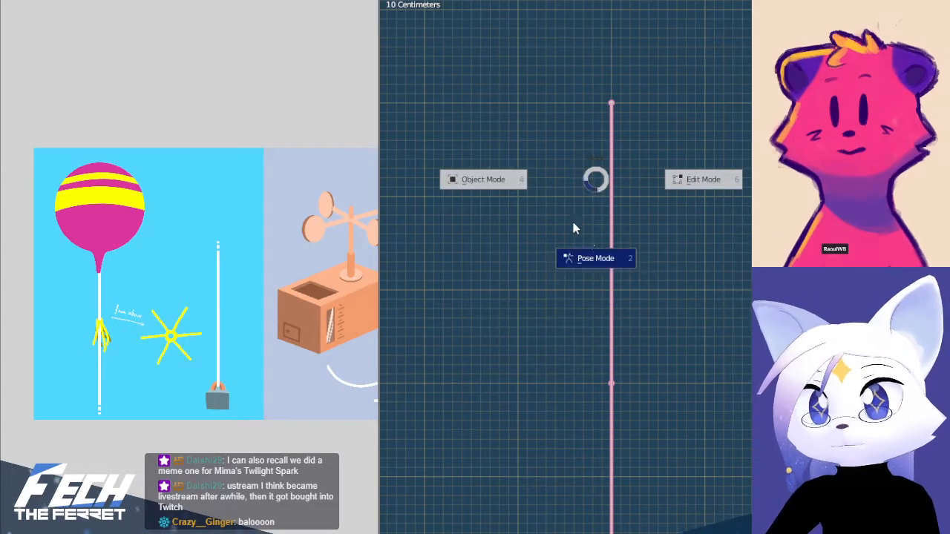
click(607, 266)
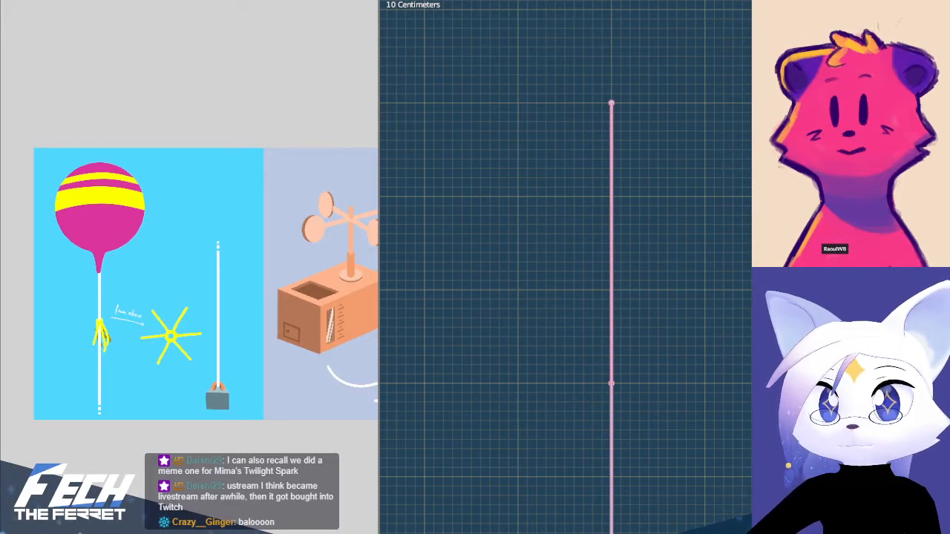
Reveal the balloon-and-string mesh around the armature and display the bones as octahedral shapes
key(KP_Divide)
key(alt+z)
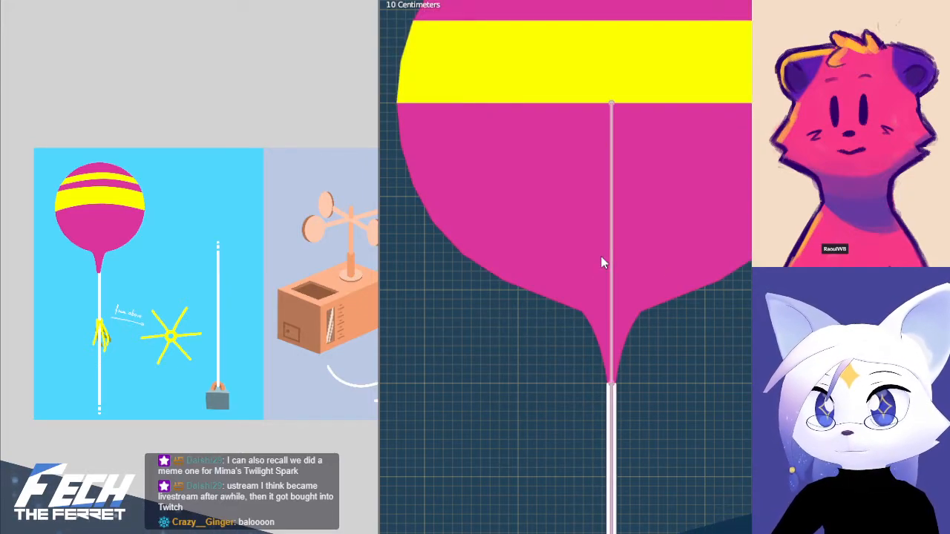
click(608, 265)
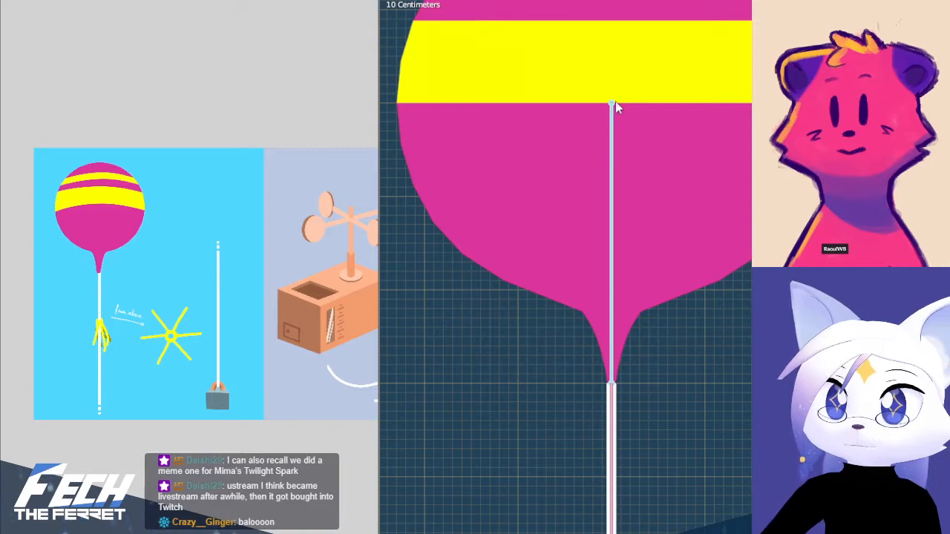
click(643, 142)
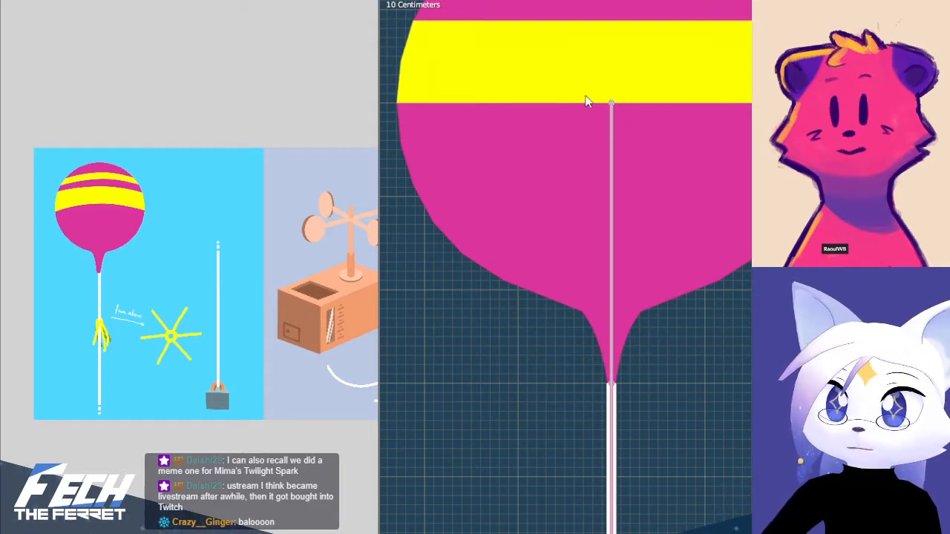
click(612, 123)
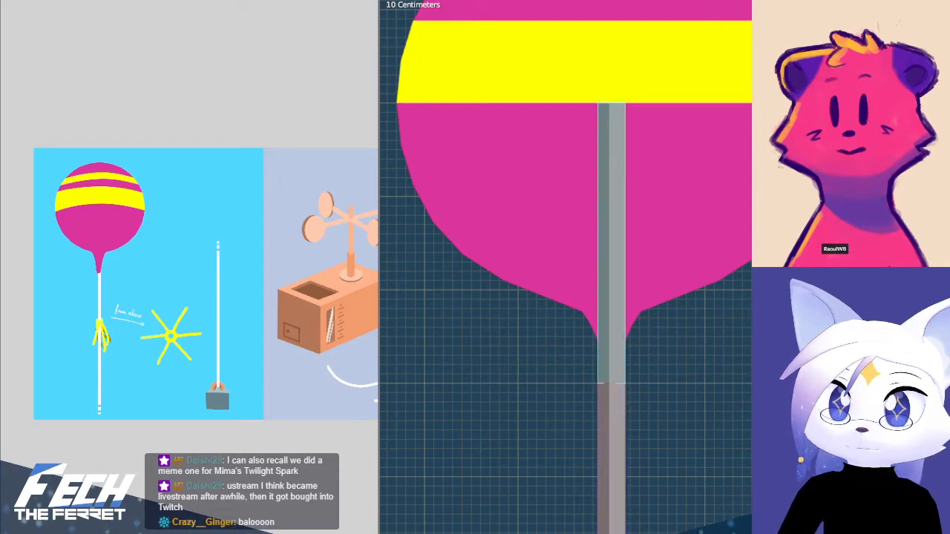
key(Tab)
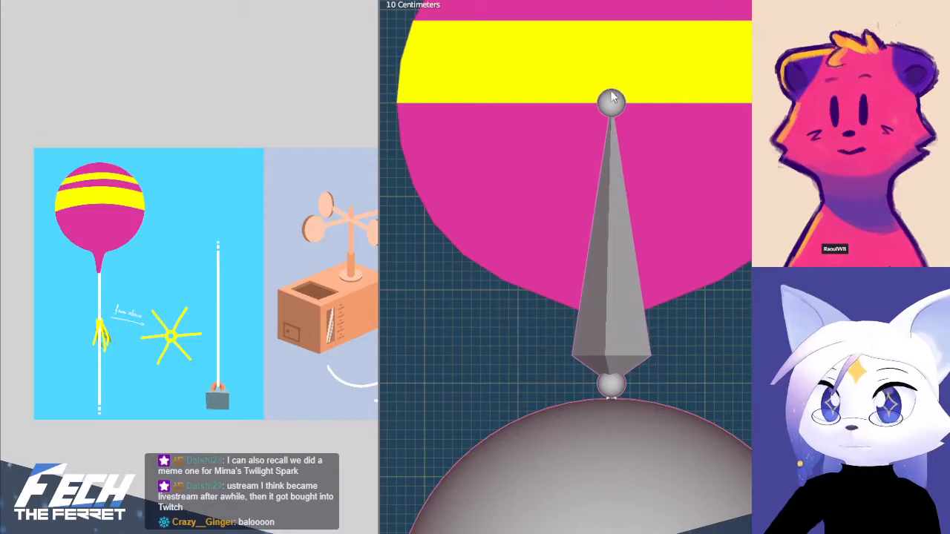
Test the balloon bone by moving it sideways and rotating it about its base, undoing both transforms
click(611, 99)
key(g)
click(776, 63)
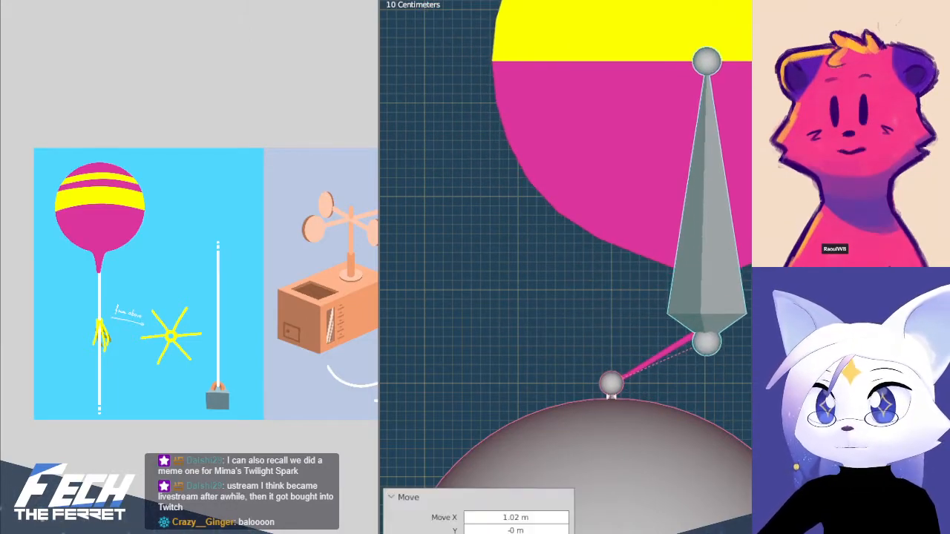
key(ctrl+z)
scroll(732, 193, down, 3)
key(r)
click(775, 334)
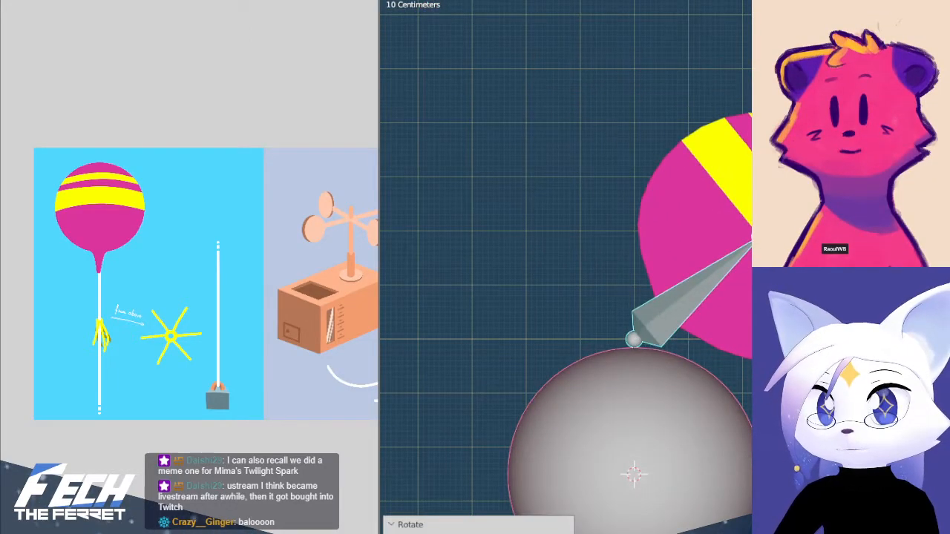
key(ctrl+z)
key(ctrl+z)
Try moving the short string bone above the star sideways by about 5.18 m, and undo the move
scroll(685, 451, down, 4)
shift+middle_drag(700, 389, 675, 258)
key(g)
click(718, 276)
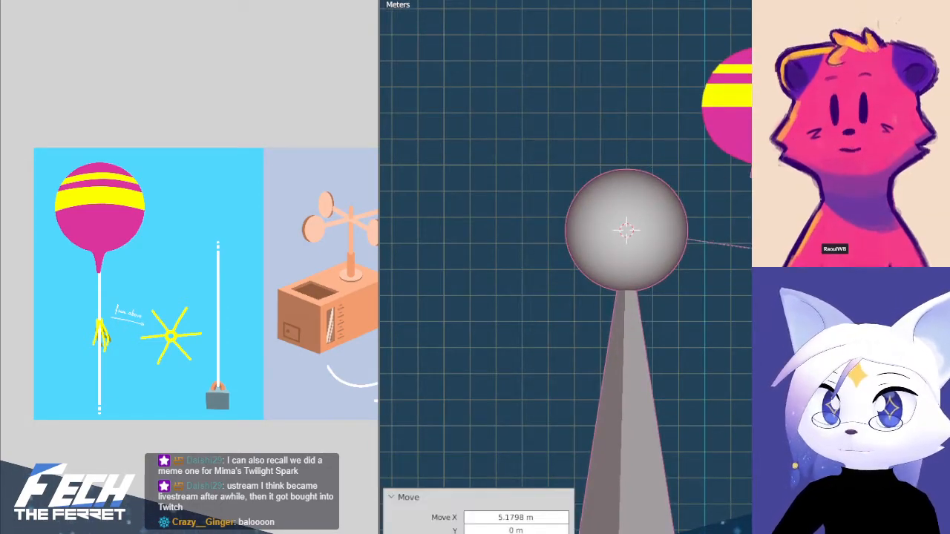
key(ctrl+z)
Try rotating the long string bone below the star in front view, and undo the rotation
click(626, 377)
key(r)
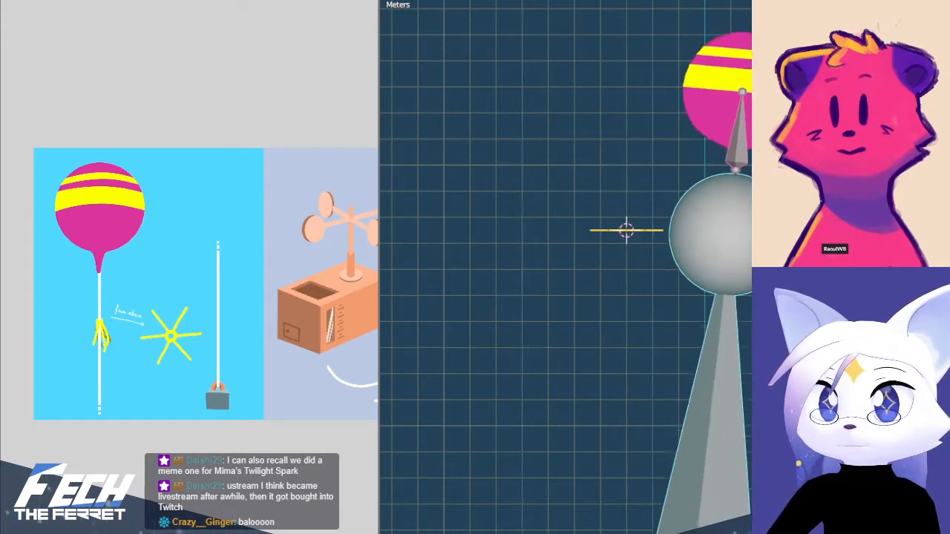
click(838, 215)
key(ctrl+z)
Try moving the long string bone straight down along Z, and return it to its original position
key(g)
key(z)
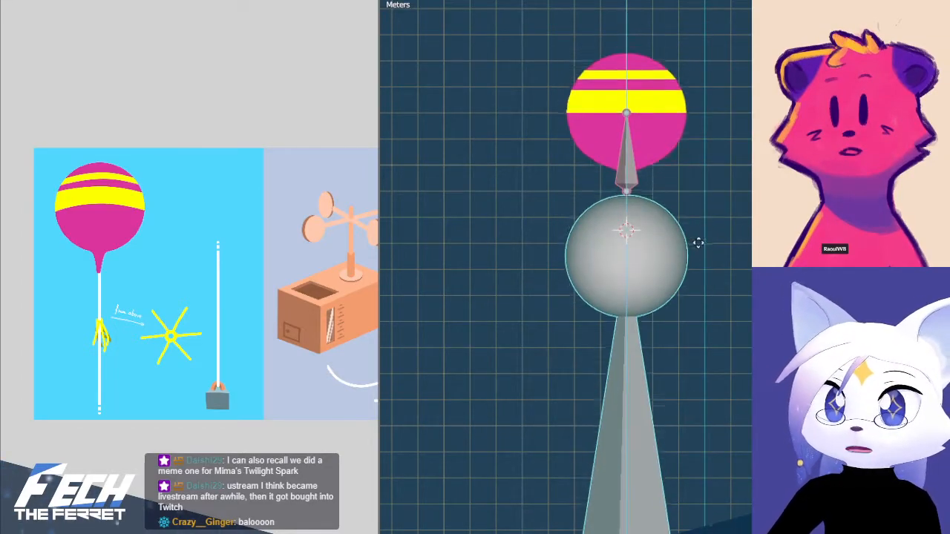
click(651, 529)
scroll(709, 412, down, 8)
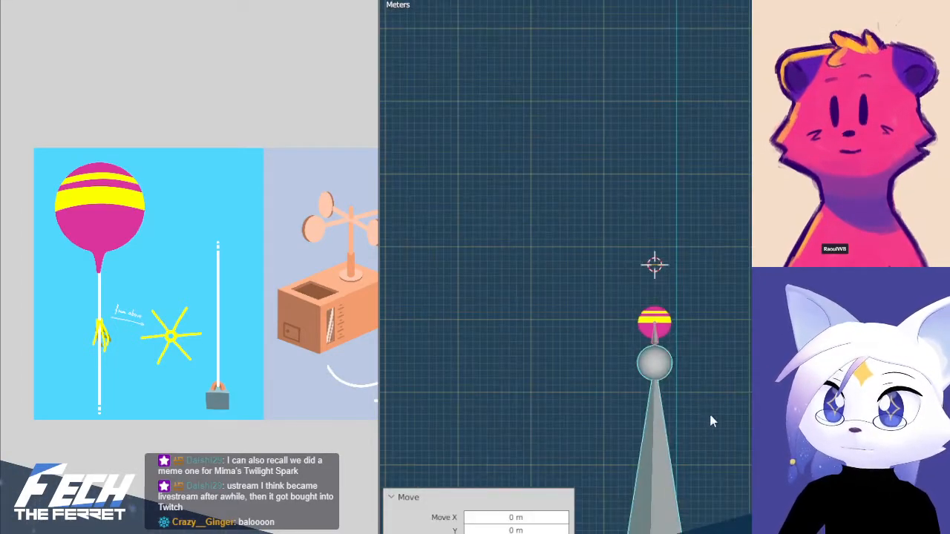
click(714, 400)
scroll(714, 385, up, 8)
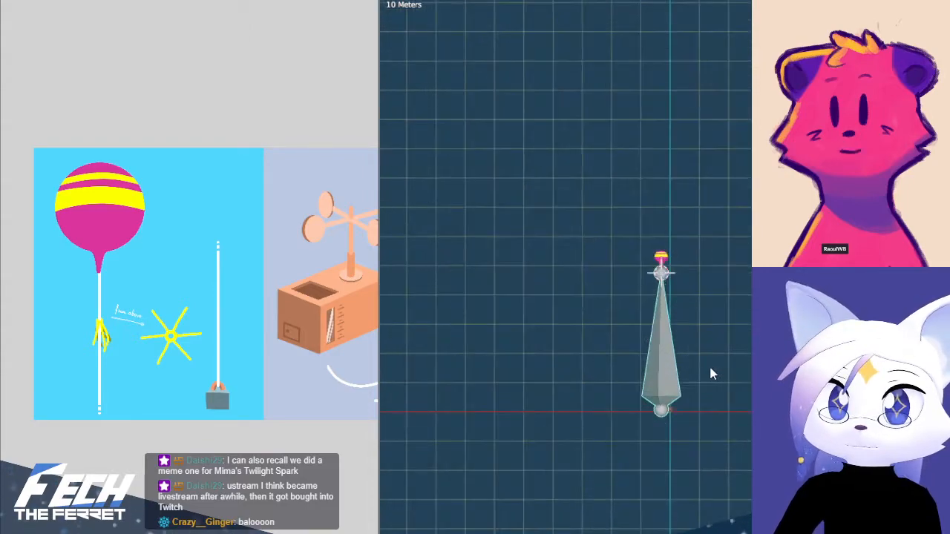
click(649, 363)
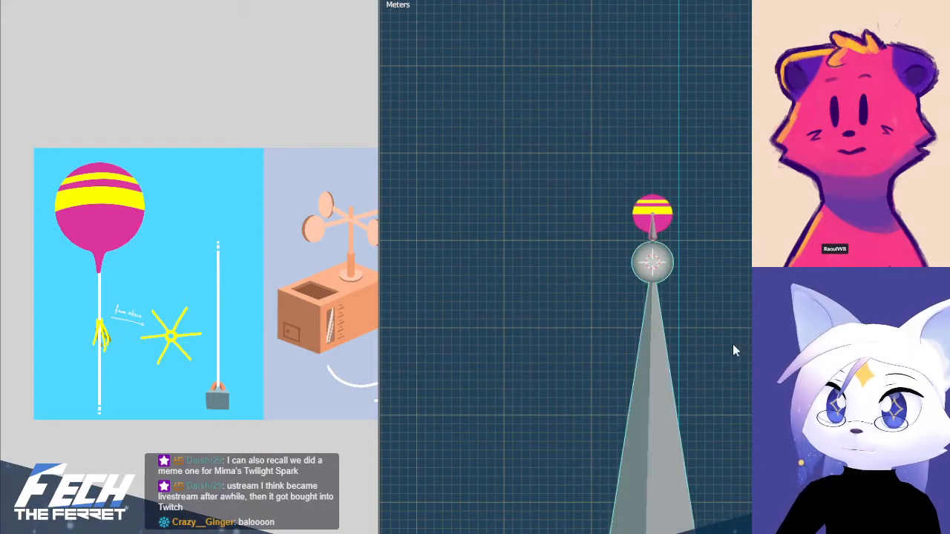
Try scaling the long string bone down along its length, and restore its full size
key(s)
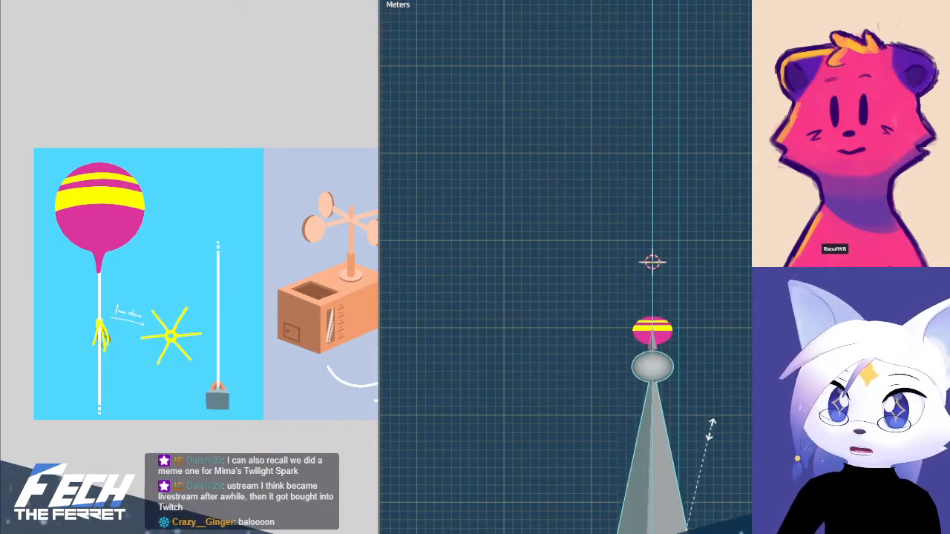
click(709, 441)
shift+middle_drag(709, 441, 686, 290)
scroll(675, 223, up, 4)
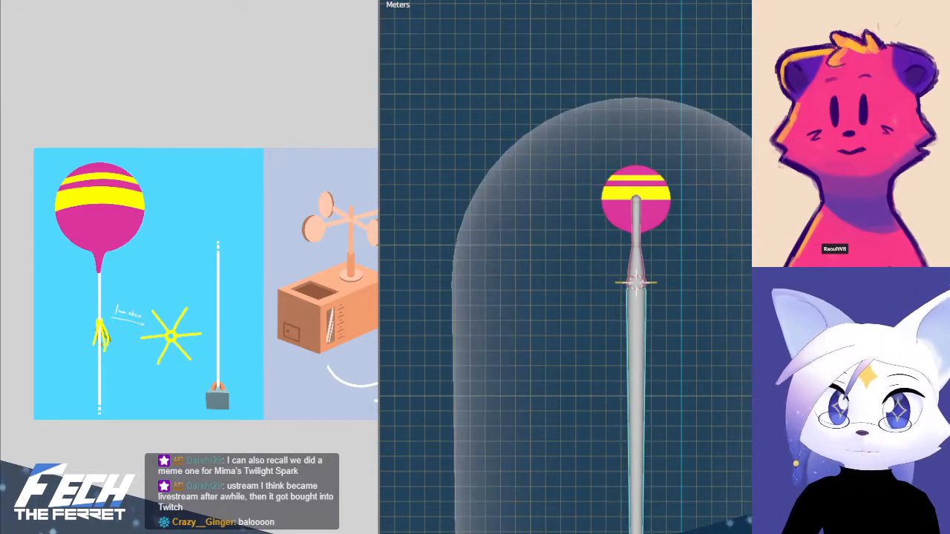
Display the armature's bones as B-Bones, leaving their pose as it is
key(h)
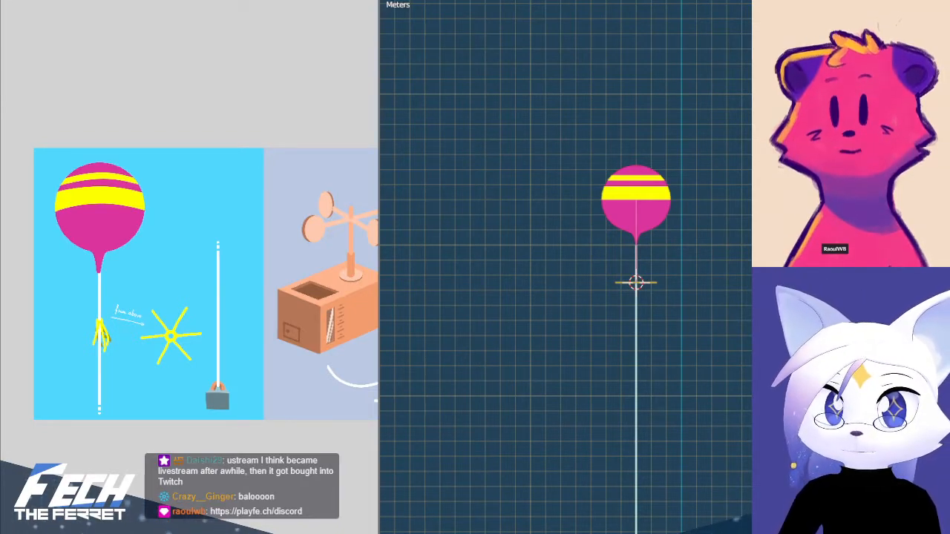
key(alt+h)
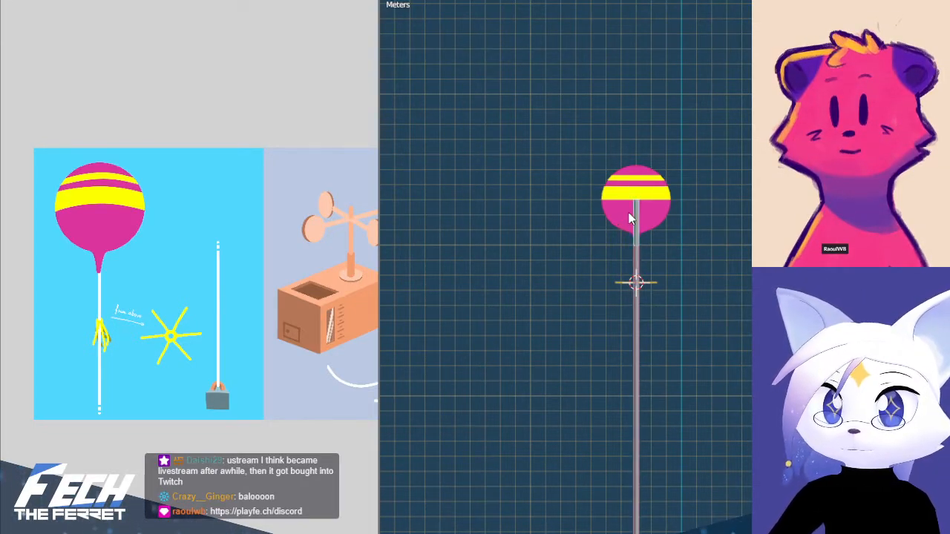
key(r)
key(Escape)
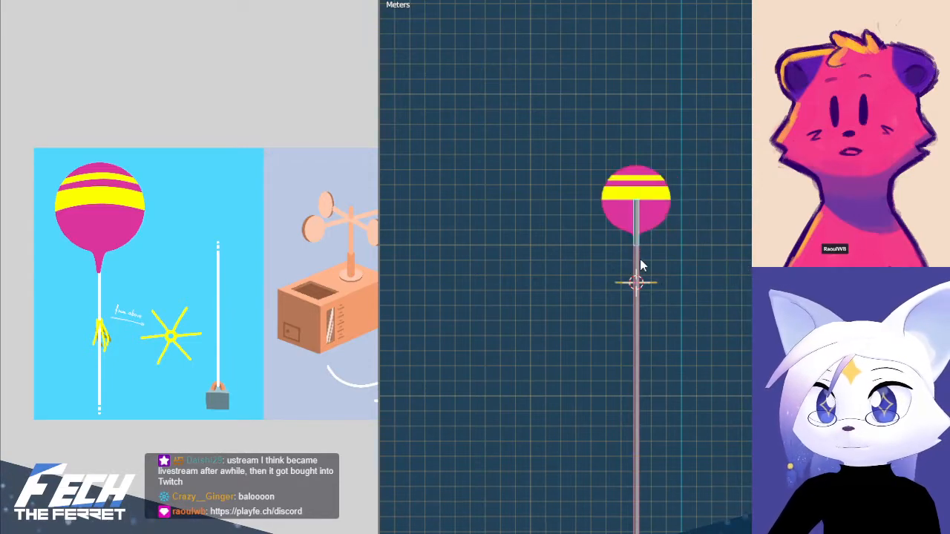
Try moving the short string bone above the star about 5.36 m along X, inspect the star, and undo the move
key(r)
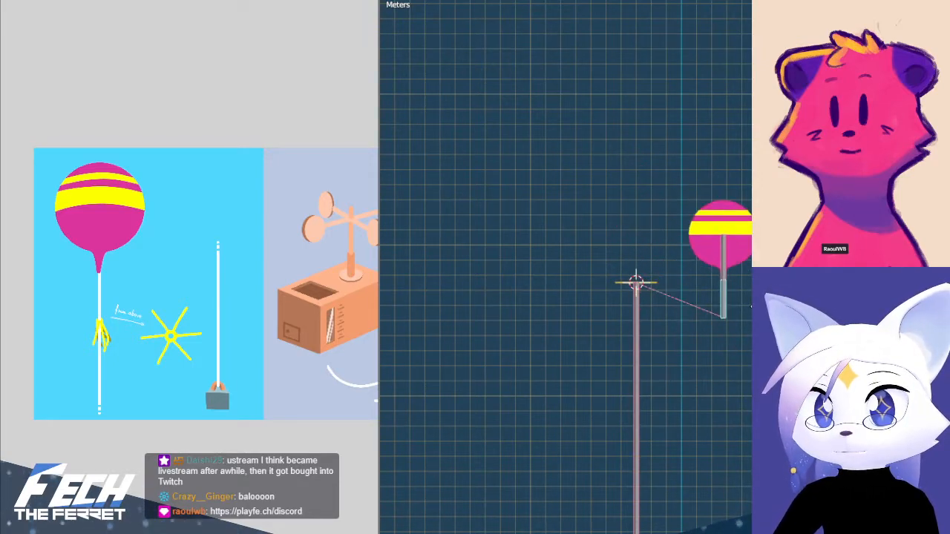
key(x)
click(706, 324)
scroll(706, 324, up, 8)
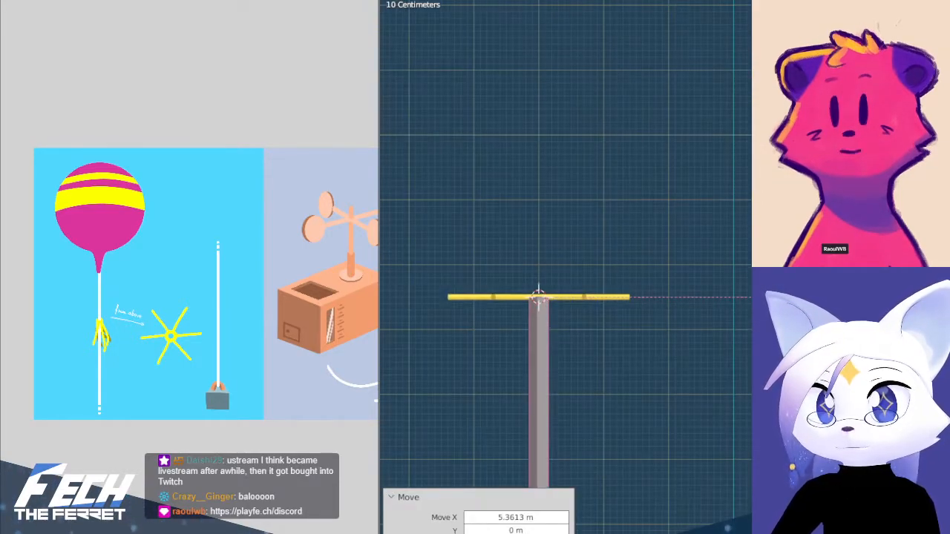
shift+middle_drag(786, 309, 735, 413)
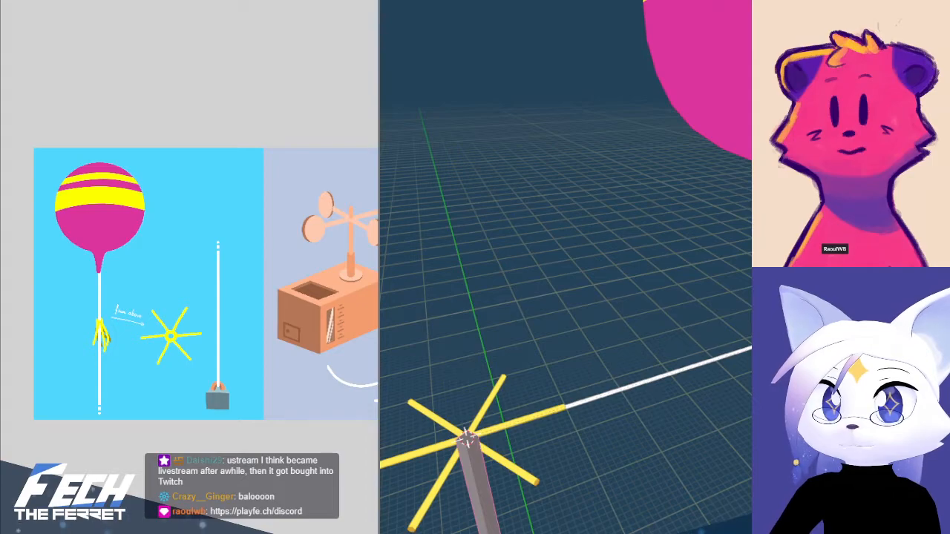
key(ctrl+z)
Select the long string bone below the star, try rotating it, and undo the rotation
scroll(676, 342, down, 6)
click(597, 404)
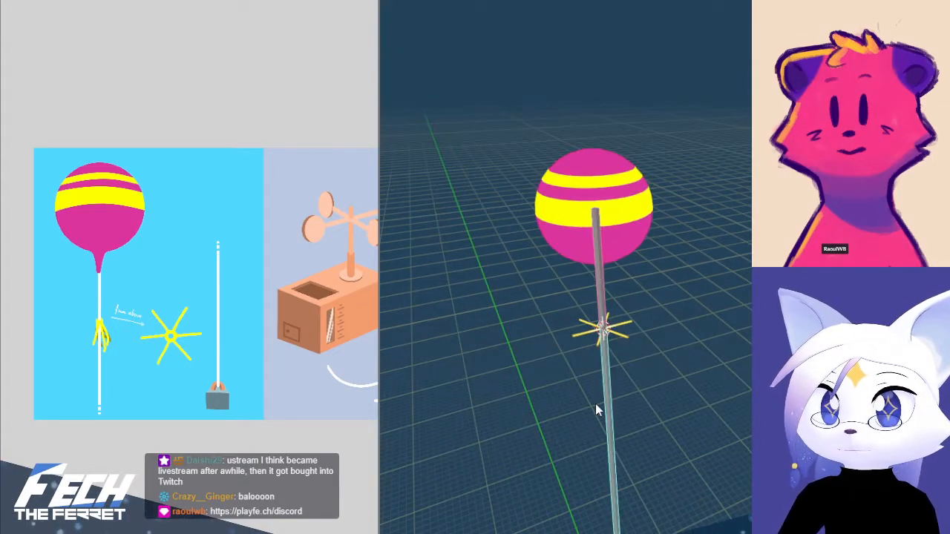
key(r)
click(741, 380)
key(ctrl+z)
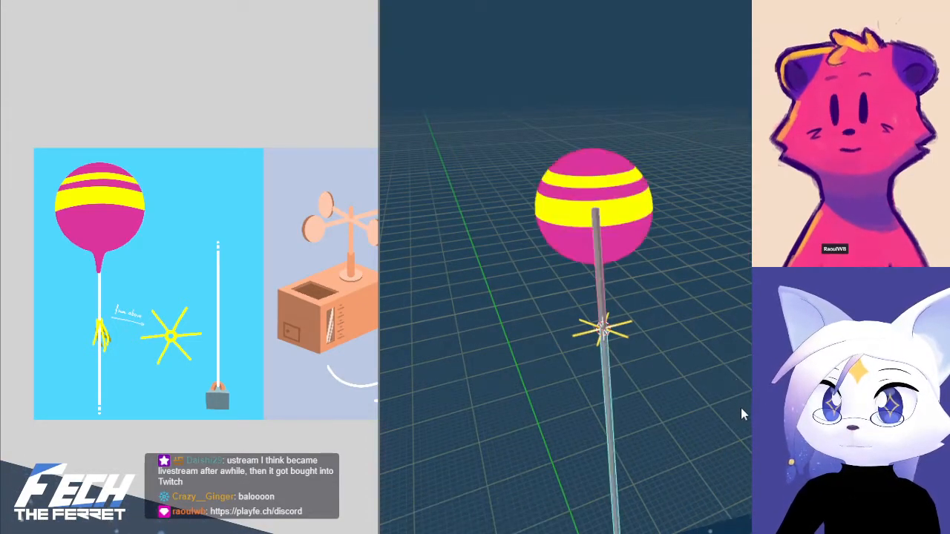
Scale the long string bone down along Z in front view to shorten the string and lower the balloon
key(KP_1)
shift+middle_drag(674, 404, 674, 244)
key(s)
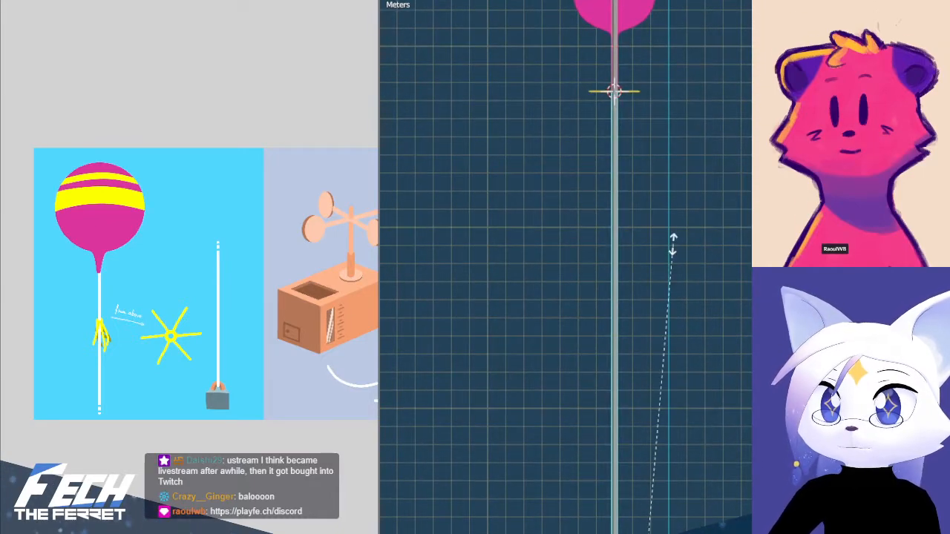
key(z)
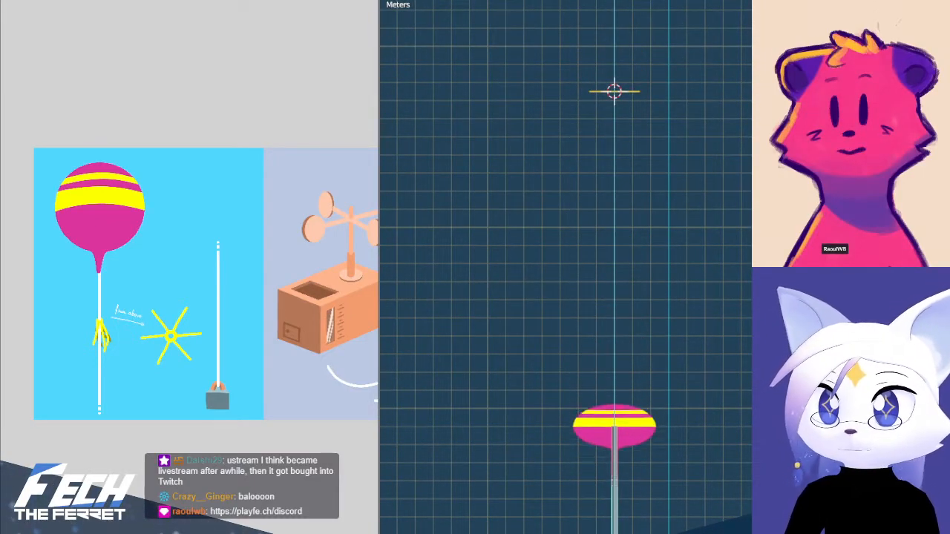
click(658, 528)
shift+middle_drag(632, 480, 691, 161)
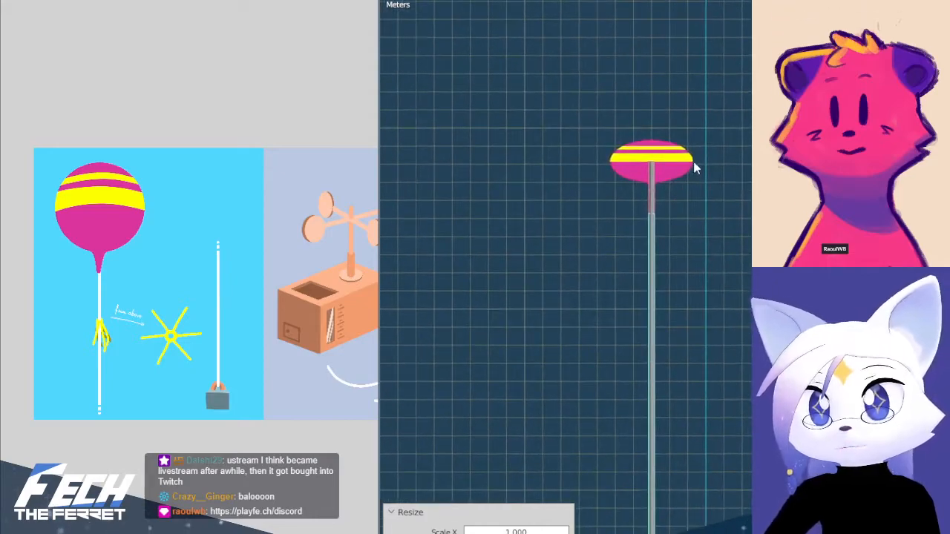
scroll(699, 341, down, 3)
mouse_move(703, 371)
shift+middle_down()
mouse_move(707, 339)
mouse_move(701, 371)
shift+middle_up()
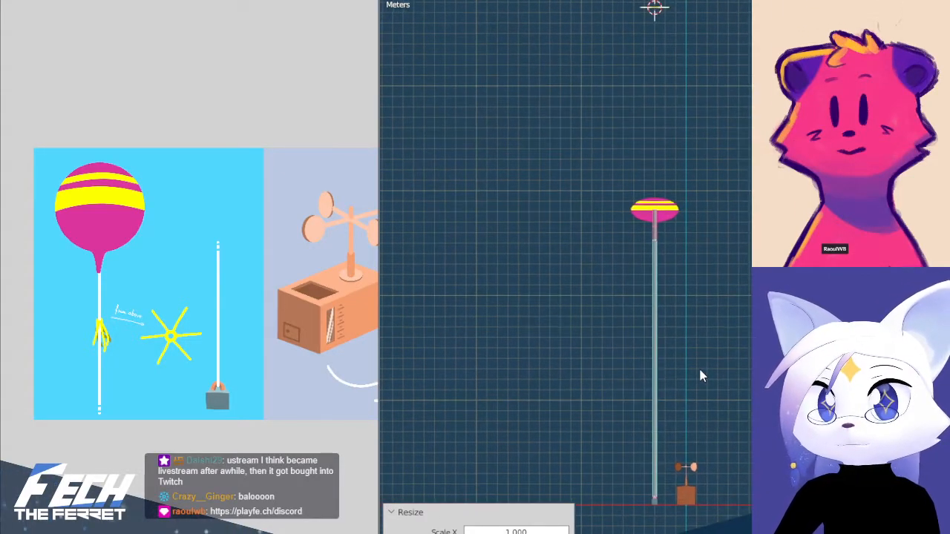
scroll(699, 360, up, 5)
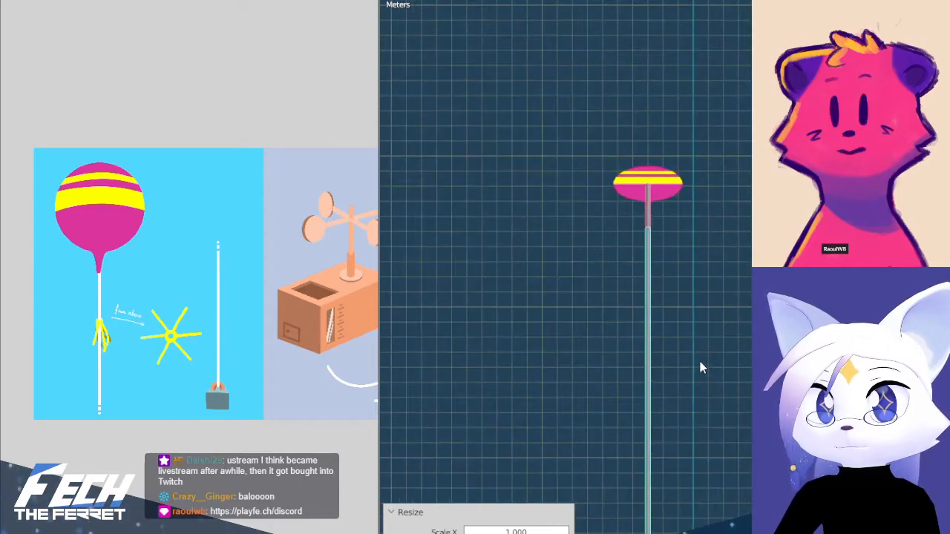
Rescale the long string bone along Z, leaving the string at a little over half its full length
scroll(673, 228, down, 5)
key(s)
key(z)
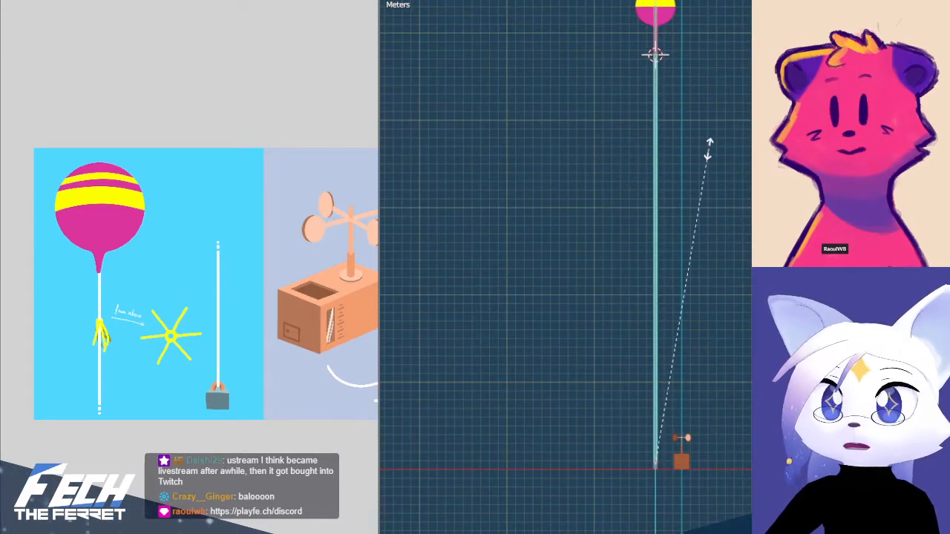
click(686, 290)
Try stretching the short string bone above the star along Z, and undo the scaling back to the full-length string
click(659, 222)
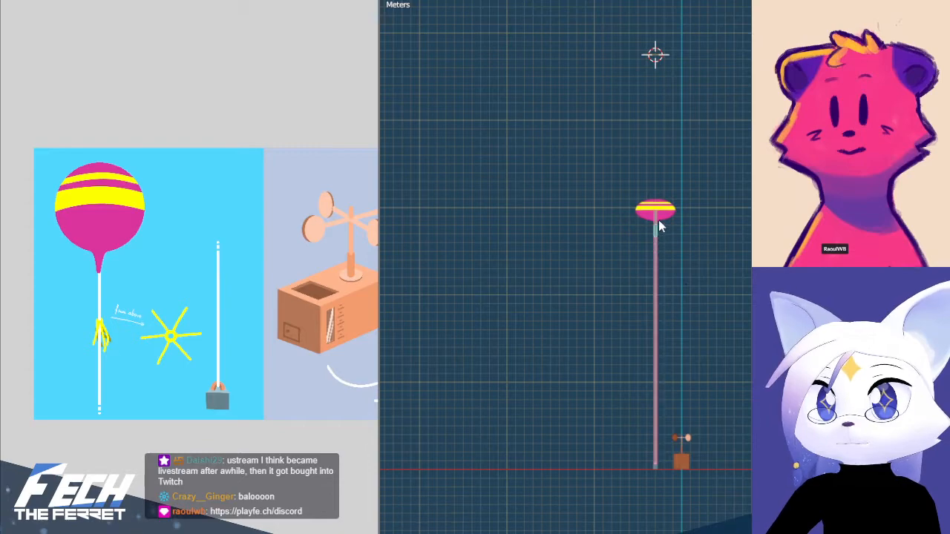
key(s)
key(z)
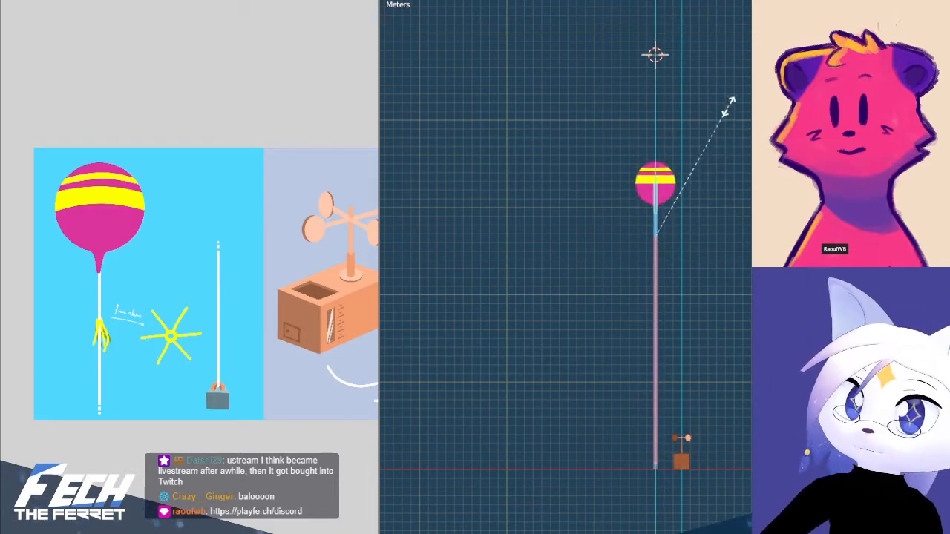
click(729, 128)
click(728, 351)
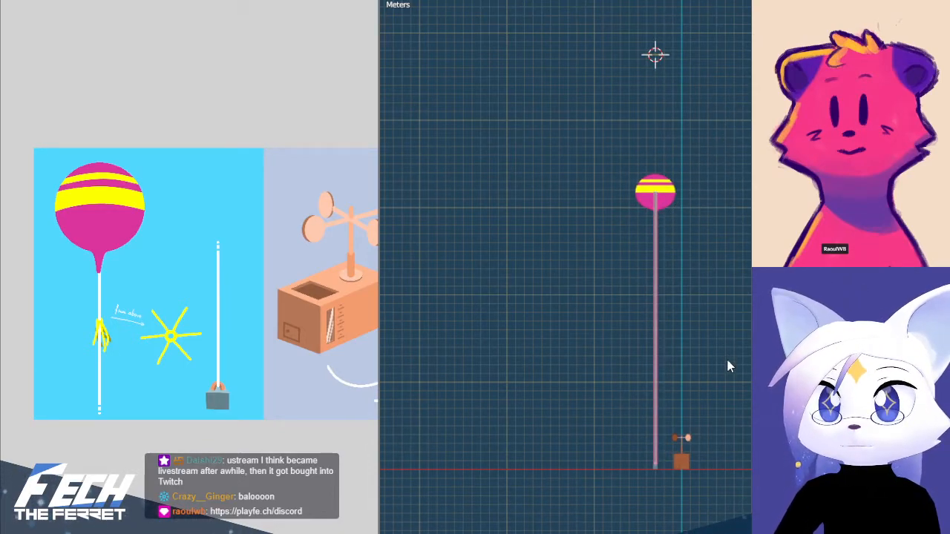
key(ctrl+z)
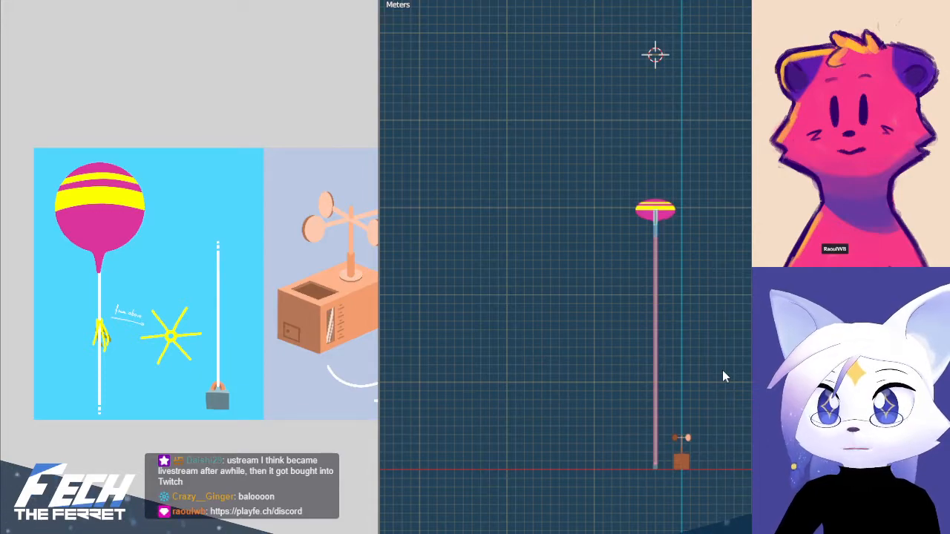
key(ctrl+z)
key(ctrl+z)
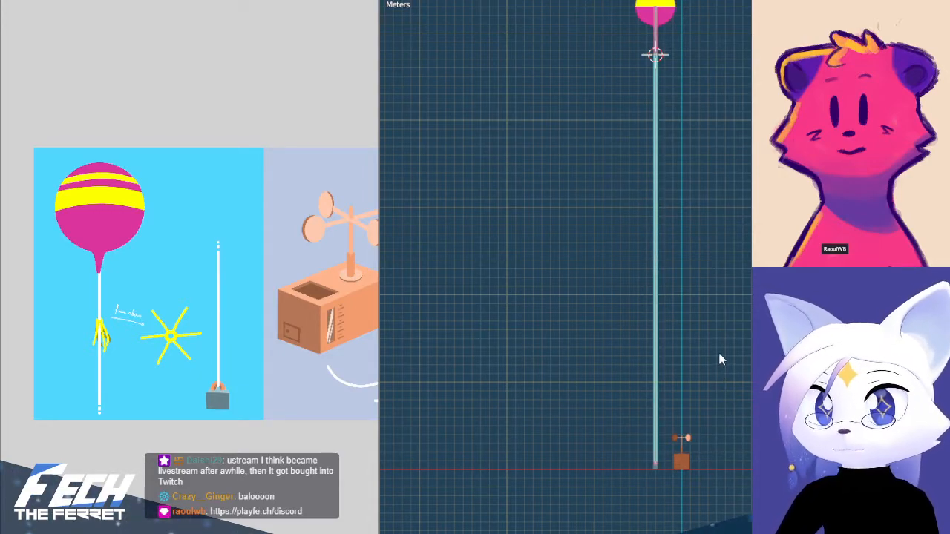
Try moving the long string bone down along Z in front view, and undo the move
click(717, 346)
shift+middle_drag(722, 134, 632, 303)
click(632, 302)
key(ctrl+Tab)
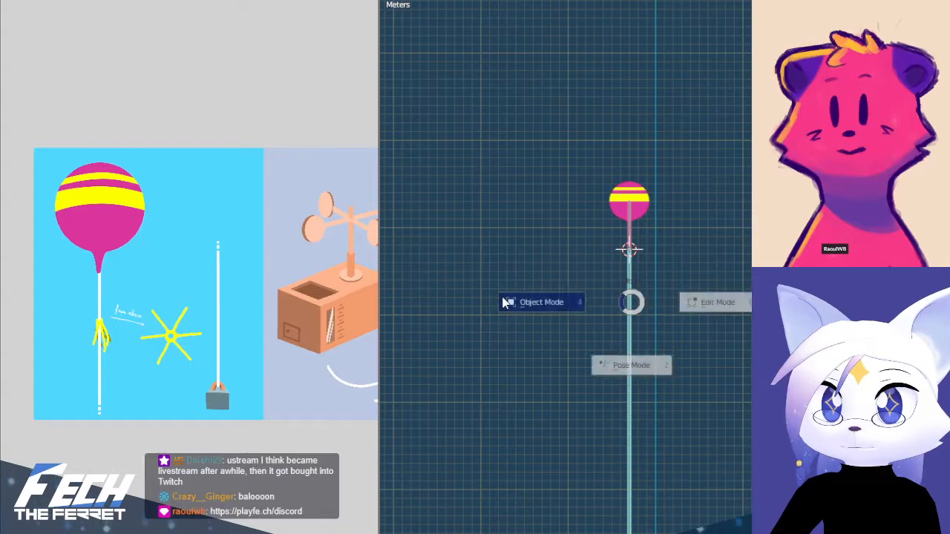
click(685, 389)
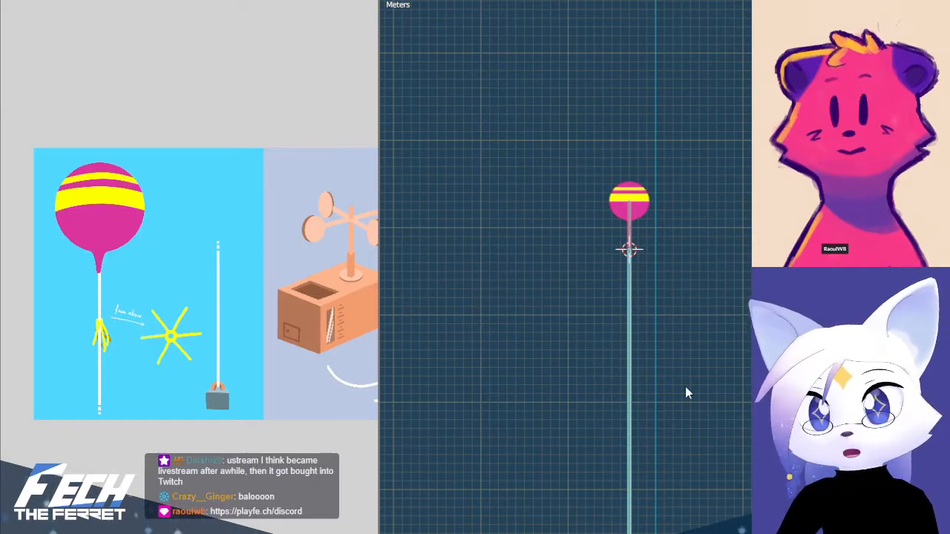
scroll(663, 279, down, 4)
shift+middle_drag(666, 350, 661, 300)
key(g)
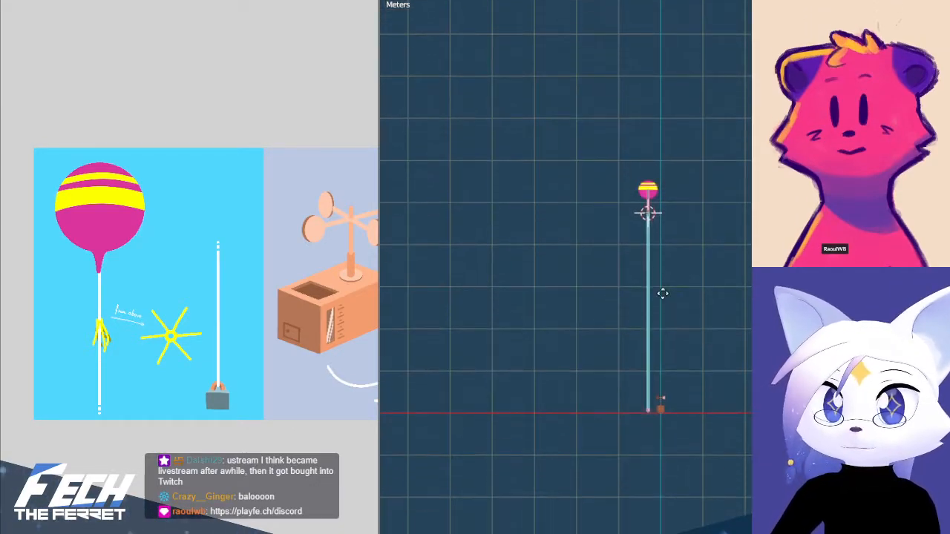
key(z)
click(659, 402)
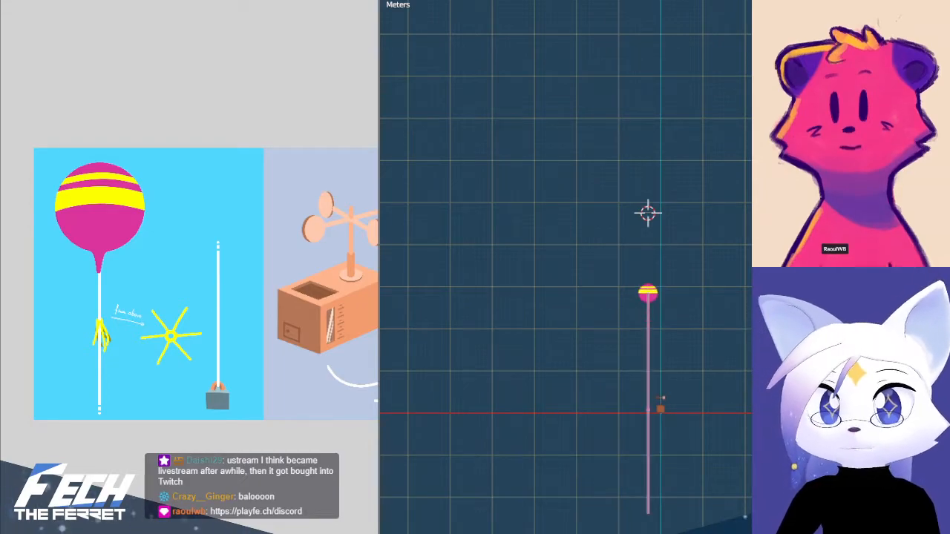
key(ctrl+z)
scroll(681, 341, up, 2)
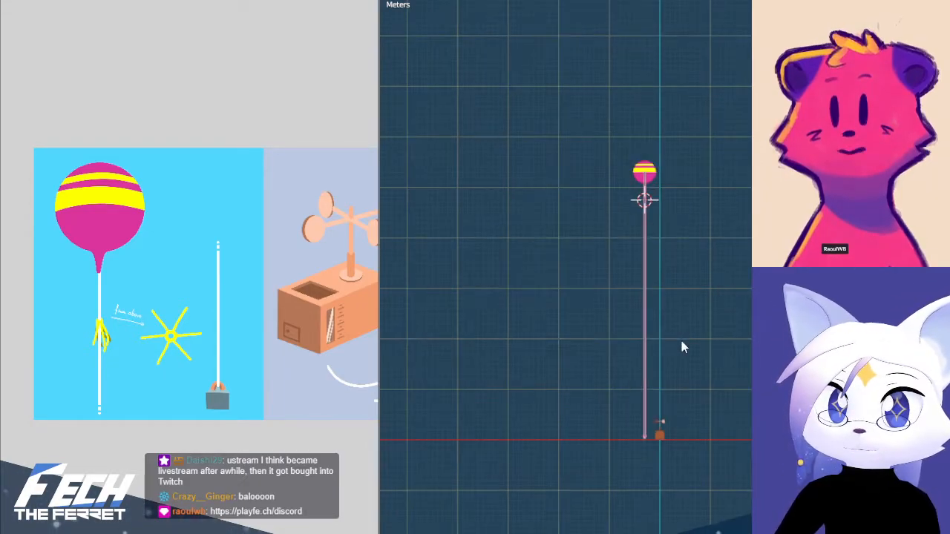
scroll(668, 275, up, 2)
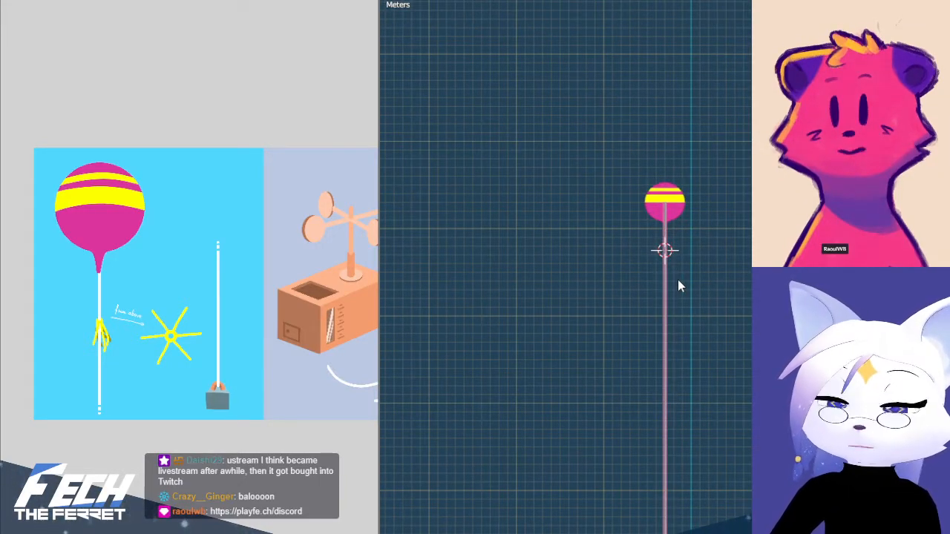
Select all of the balloon's pose bones and switch the armature to Object Mode
key(ctrl+a)
click(669, 228)
click(726, 288)
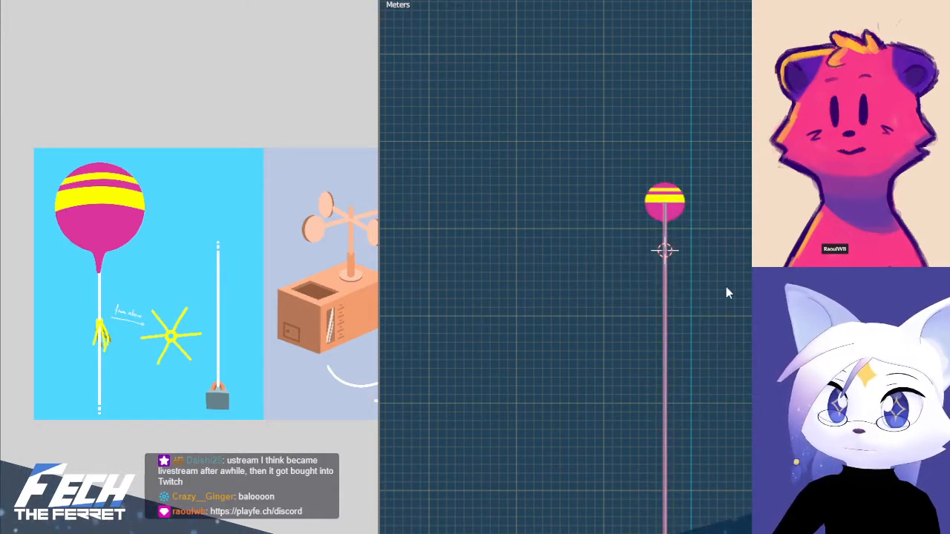
key(a)
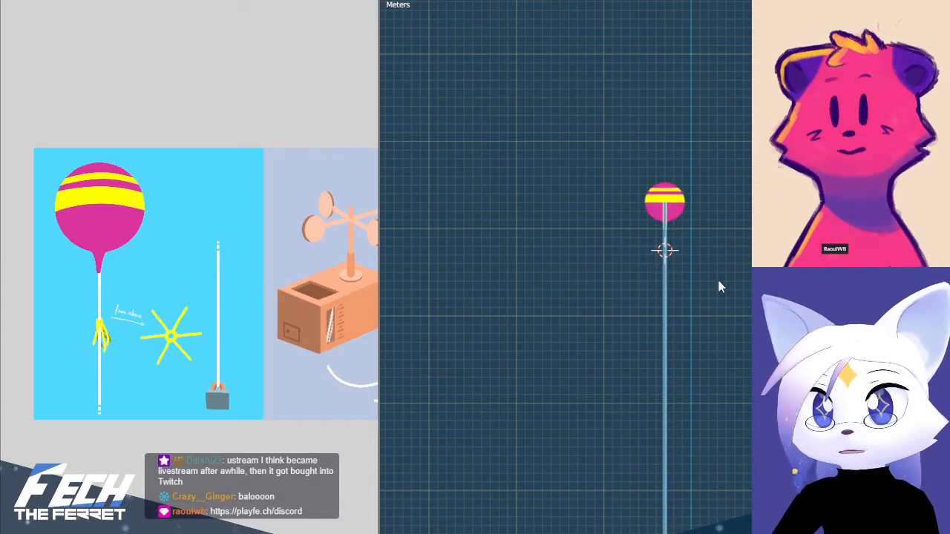
scroll(717, 260, up, 6)
key(ctrl+Tab)
click(594, 244)
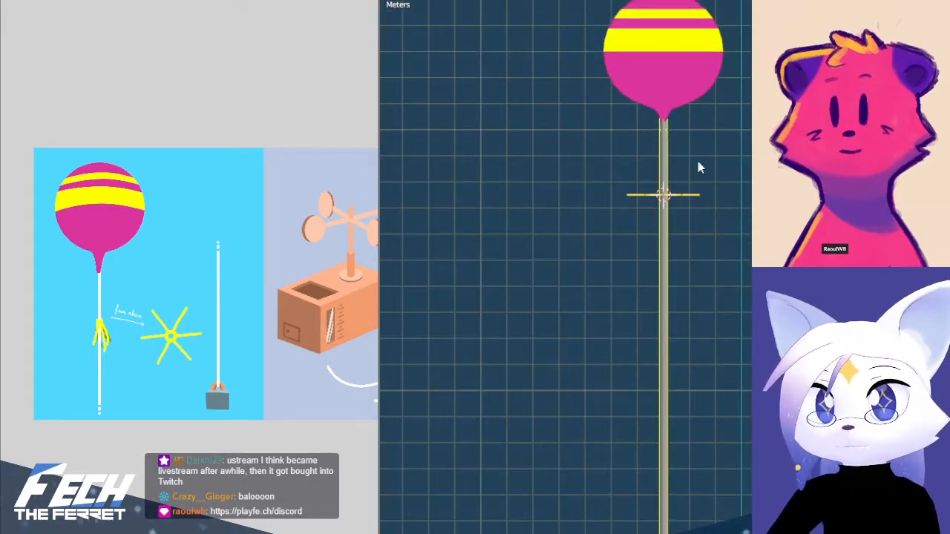
Select the existing armature along the balloon's string and delete it, keeping the meshes
shift+middle_drag(714, 170, 704, 223)
key(alt+a)
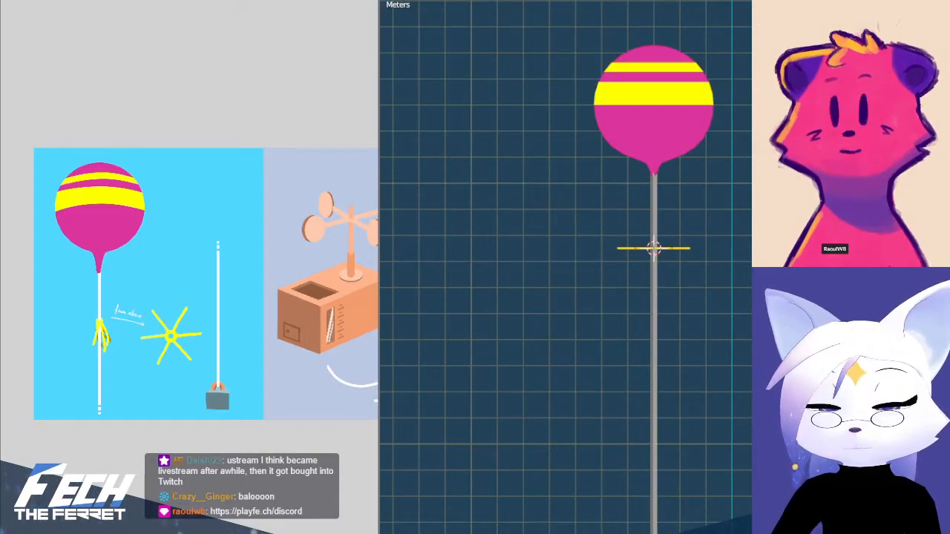
scroll(664, 253, up, 3)
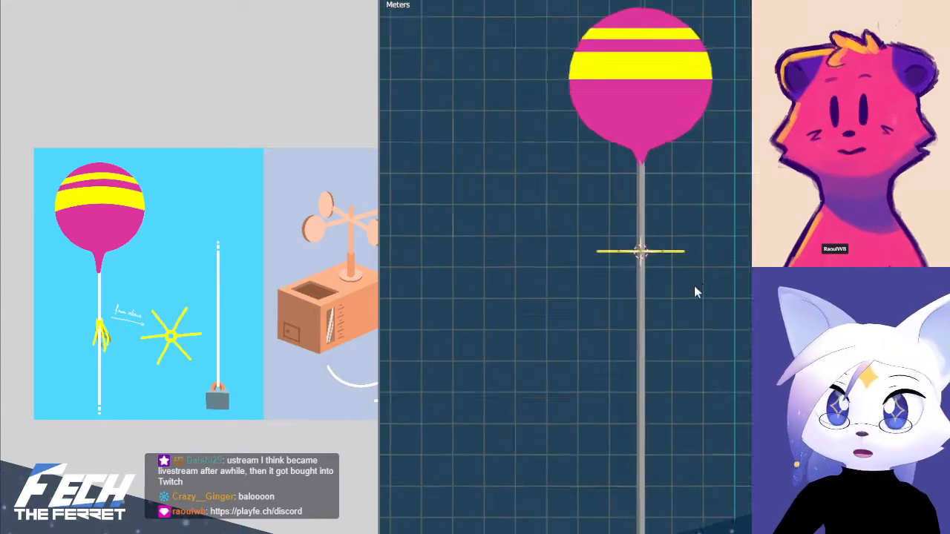
middle_drag(664, 253, 592, 164)
click(610, 140)
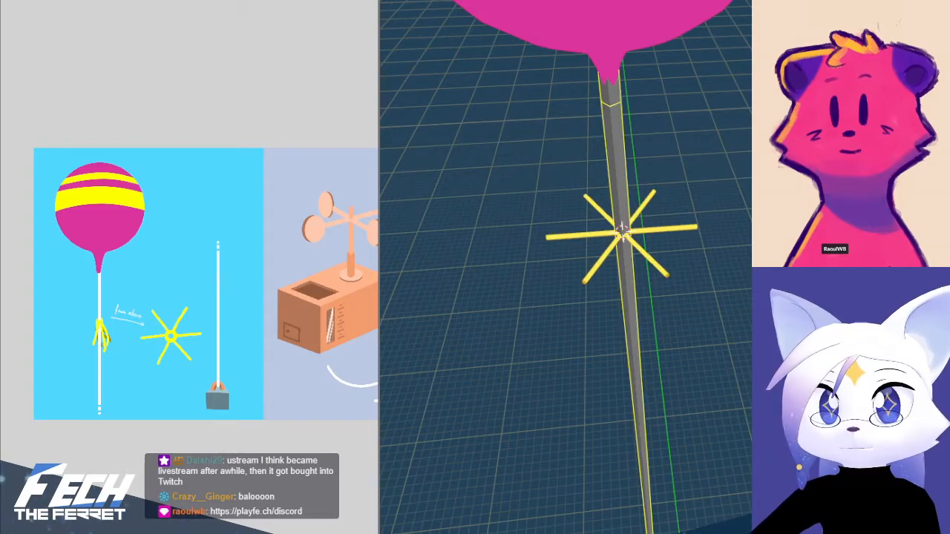
key(Delete)
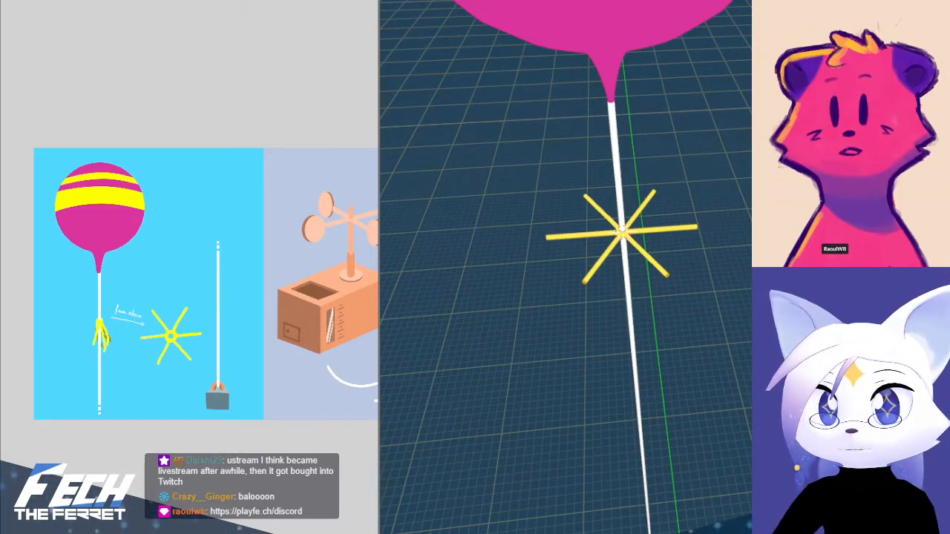
Add a new single-bone armature at the centre of the yellow star
key(KP_1)
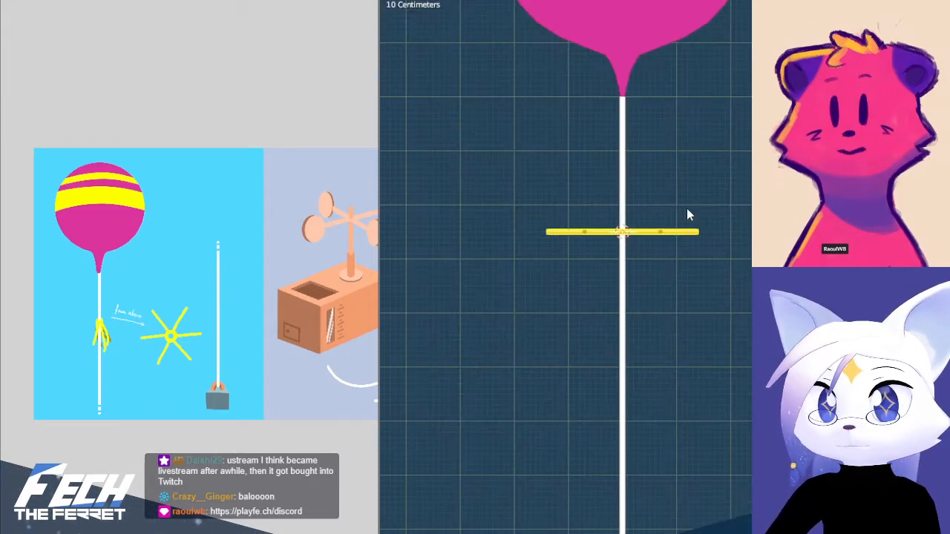
middle_drag(647, 209, 673, 276)
scroll(678, 191, up, 3)
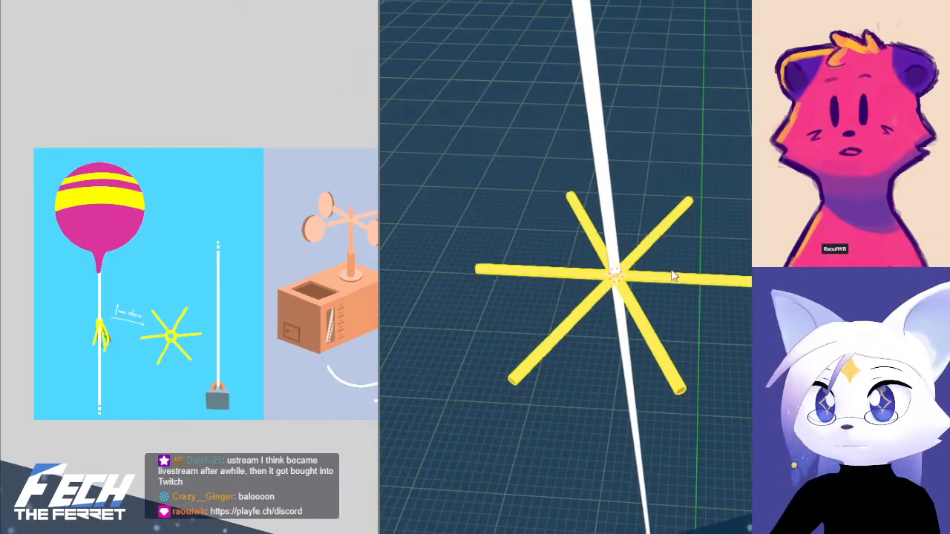
key(shift+a)
mouse_move(671, 258)
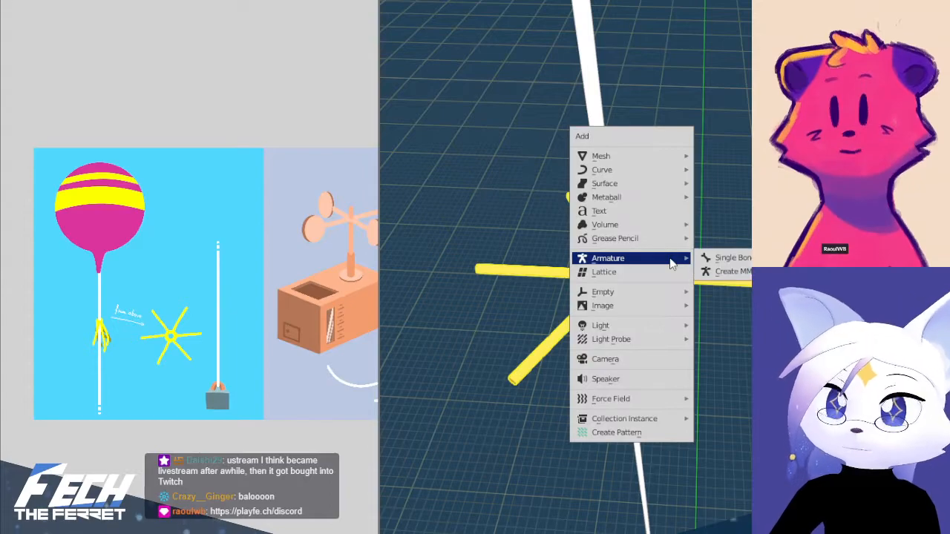
click(723, 258)
Try rotating the new armature in front view so its bone lies along one of the star's arms
key(KP_1)
key(r)
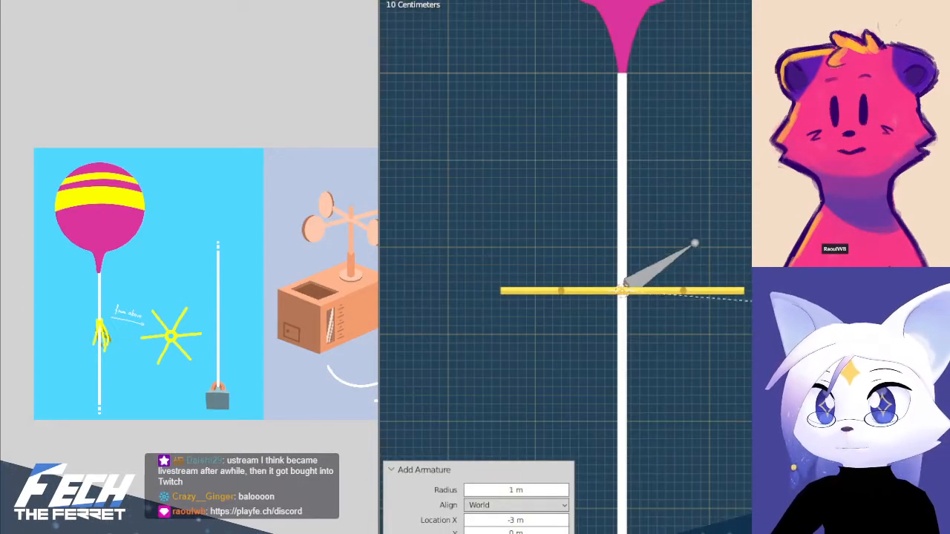
click(755, 379)
shift+middle_drag(732, 266, 715, 291)
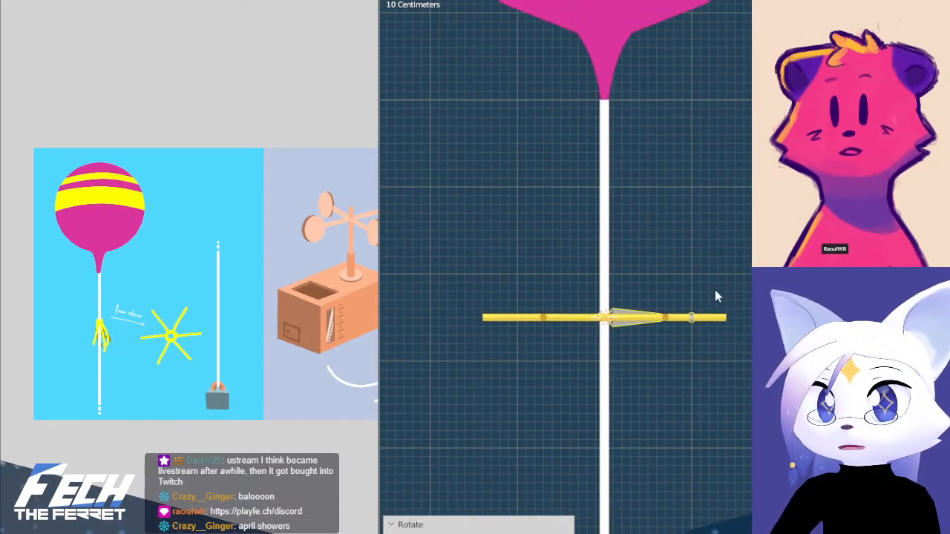
scroll(721, 334, up, 2)
middle_drag(745, 356, 744, 404)
key(KP_1)
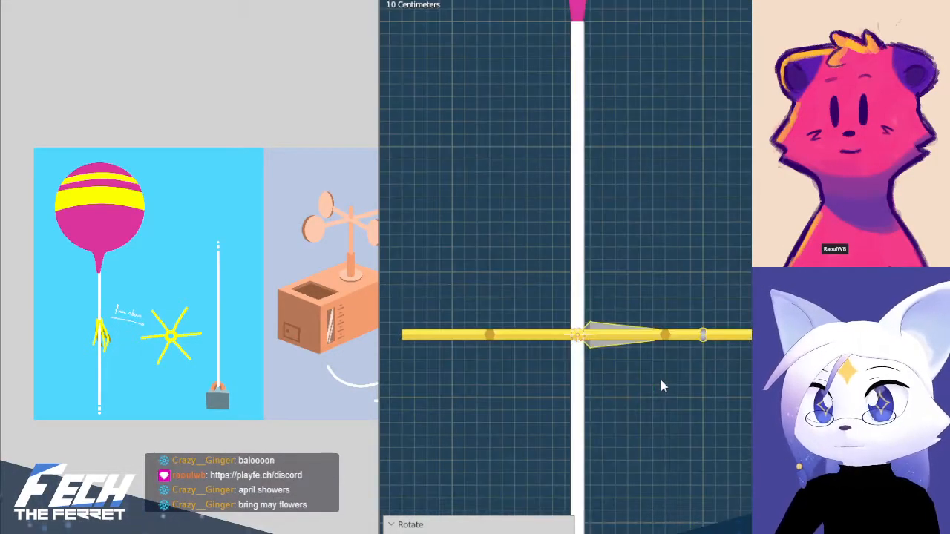
Rename the new armature object as Root
key(F2)
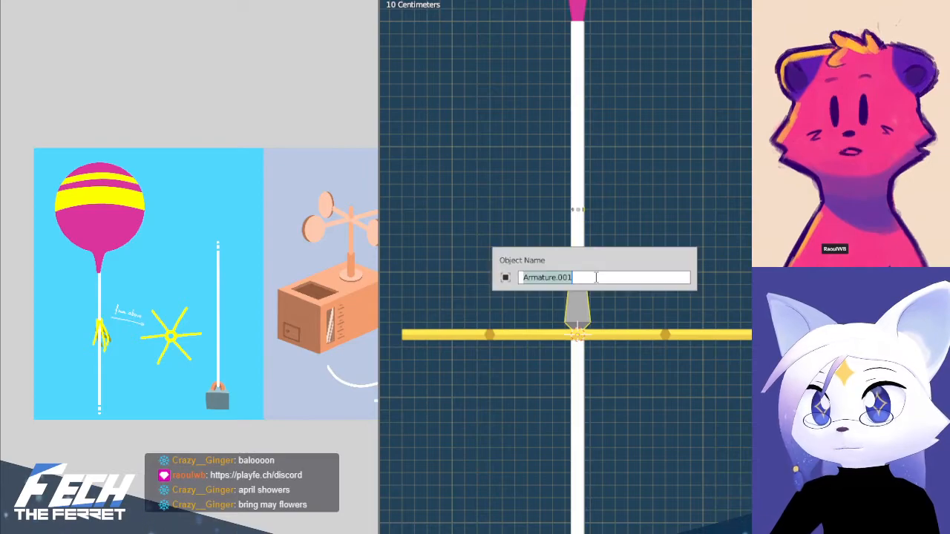
text(R)
text(od)
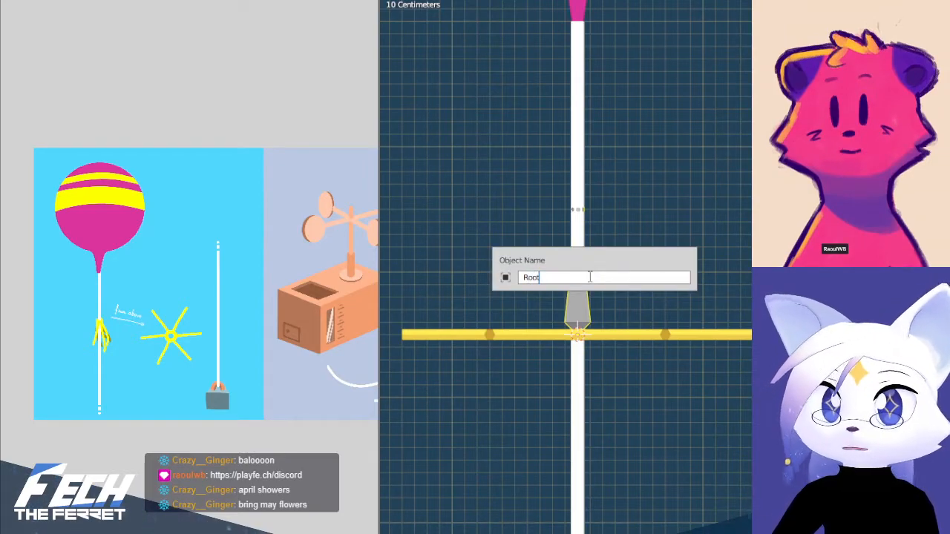
key(Return)
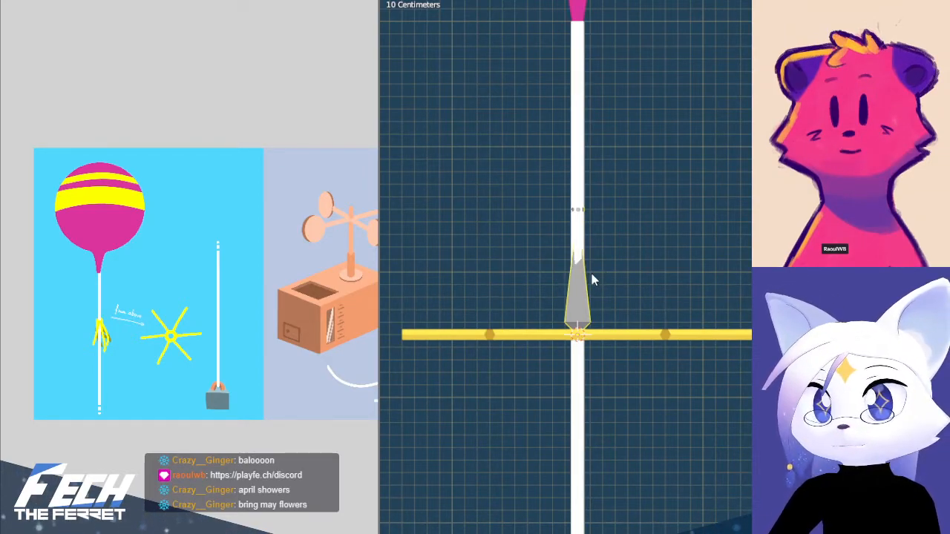
Move the Root armature straight down the string until its bone's tip meets the star's centre
click(582, 278)
click(582, 280)
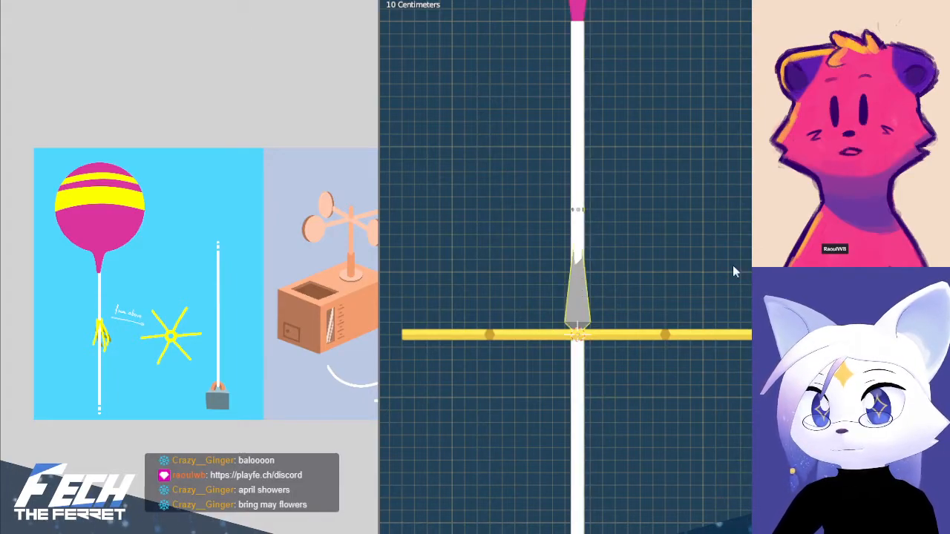
key(Tab)
key(alt+z)
key(g)
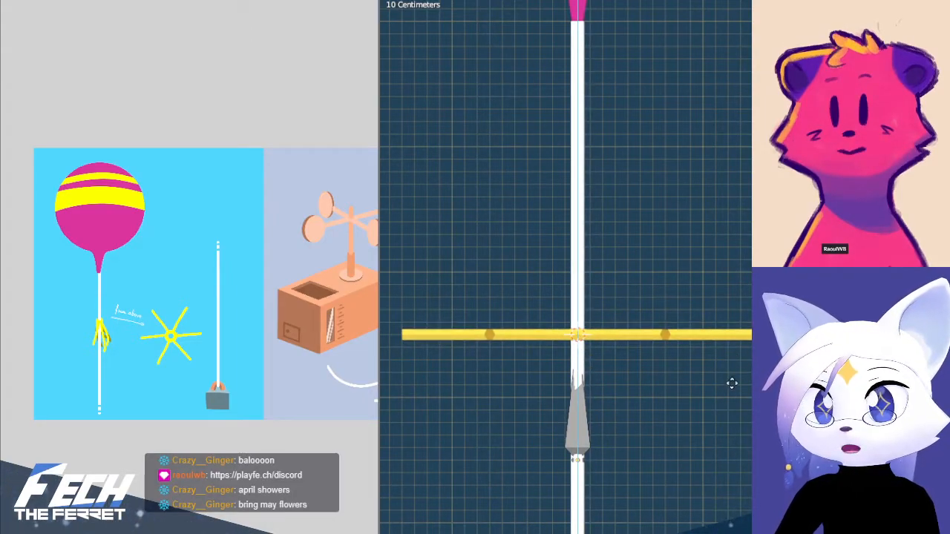
click(731, 392)
click(584, 388)
click(581, 364)
click(588, 408)
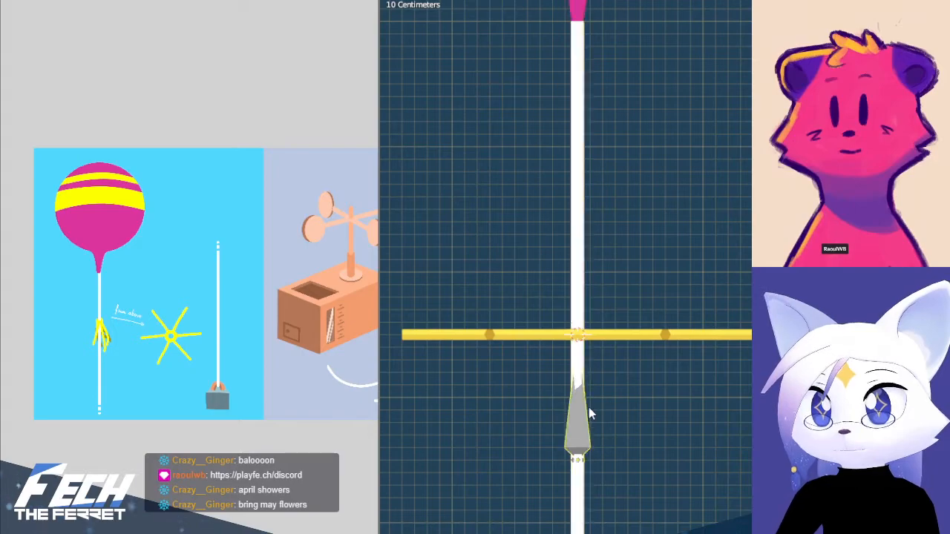
Turn on X-ray display and enter Edit Mode on the Root armature in front view
key(alt+z)
middle_drag(586, 393, 634, 374)
click(630, 384)
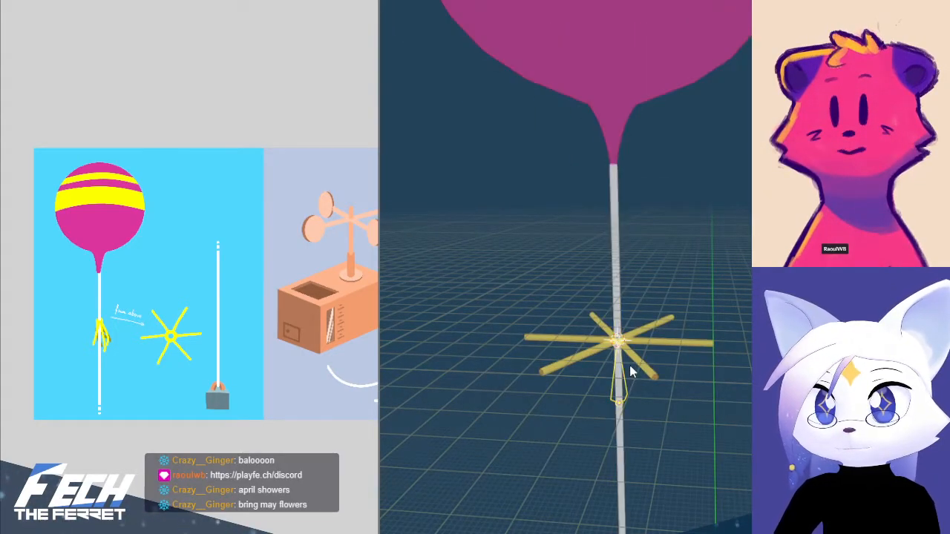
key(KP_1)
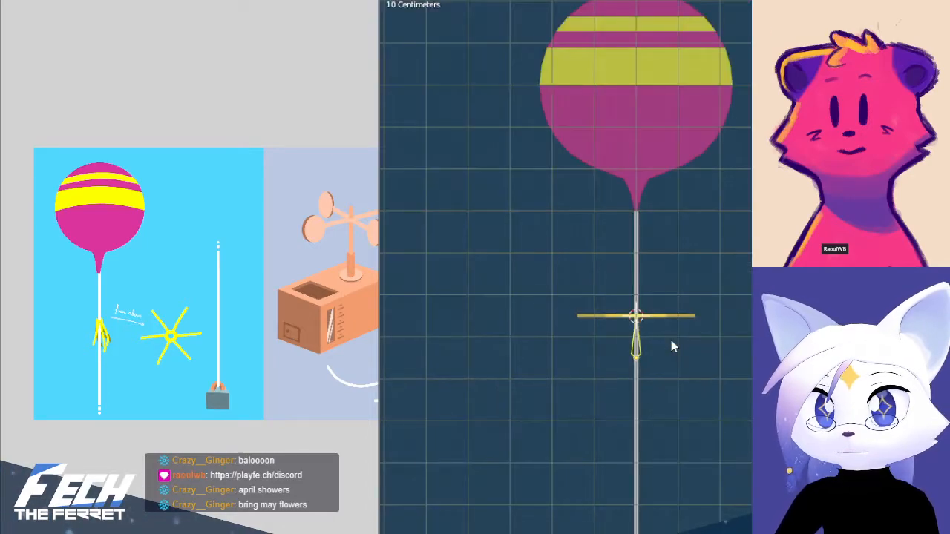
key(ctrl+Tab)
click(685, 334)
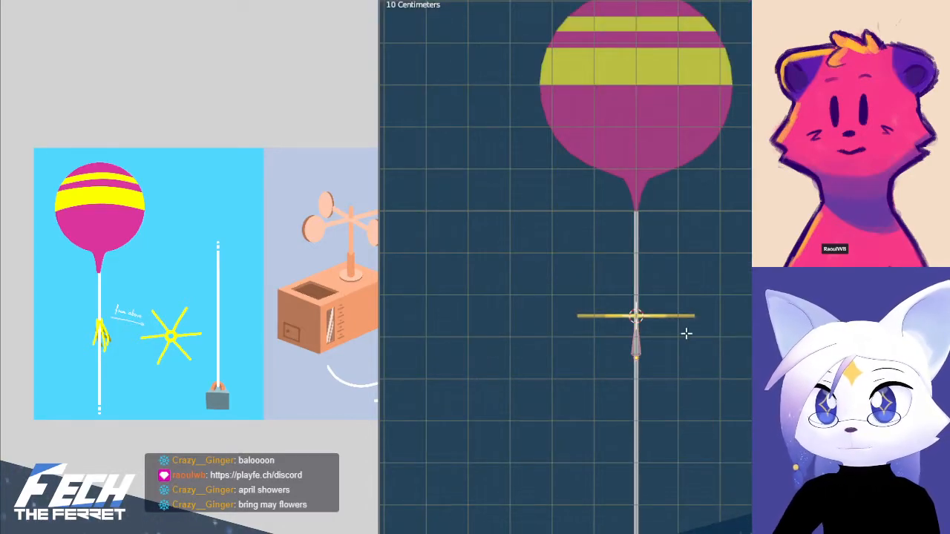
Extrude a bone 1.4 m along X from the root bone's tip at the star's centre, following the star's arm
scroll(679, 334, up, 6)
middle_drag(643, 383, 620, 420)
key(KP_1)
scroll(622, 402, up, 2)
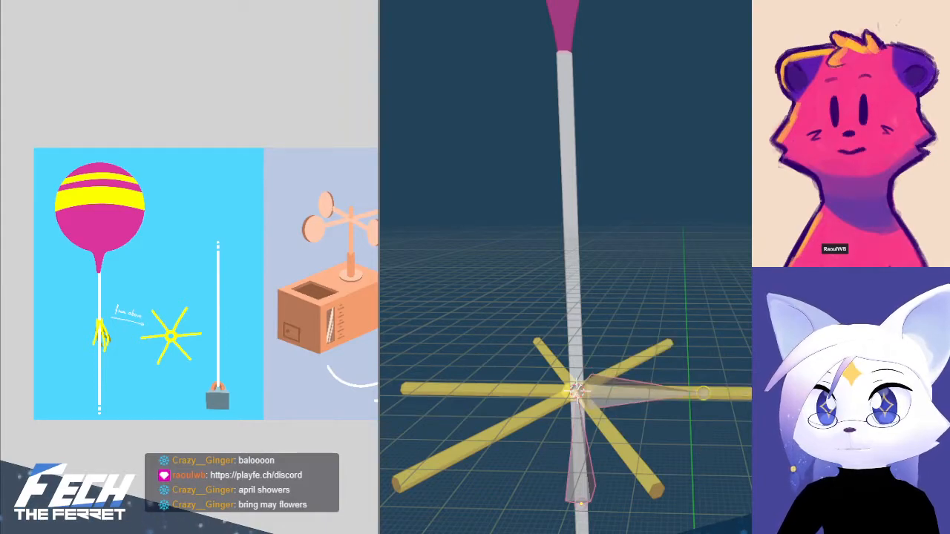
click(703, 393)
key(KP_7)
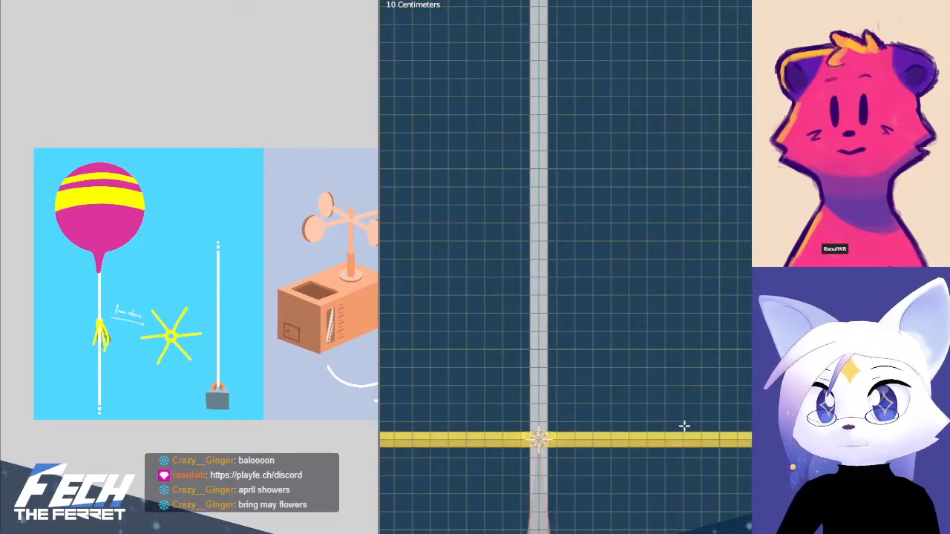
shift+middle_drag(684, 426, 690, 359)
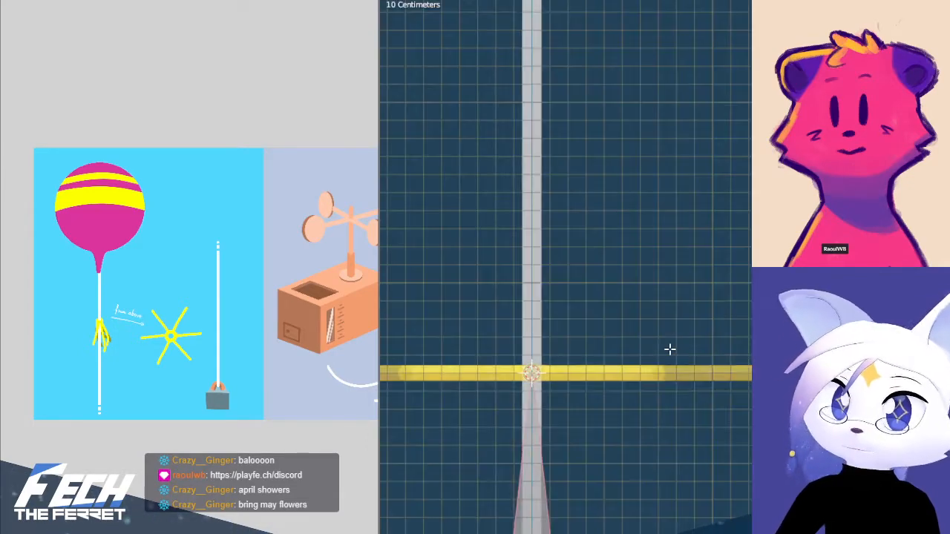
key(e)
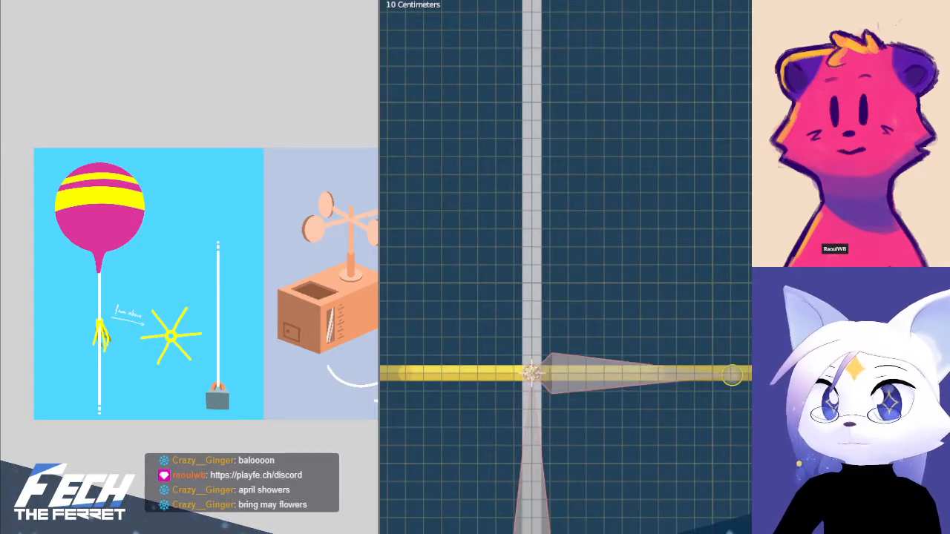
click(671, 369)
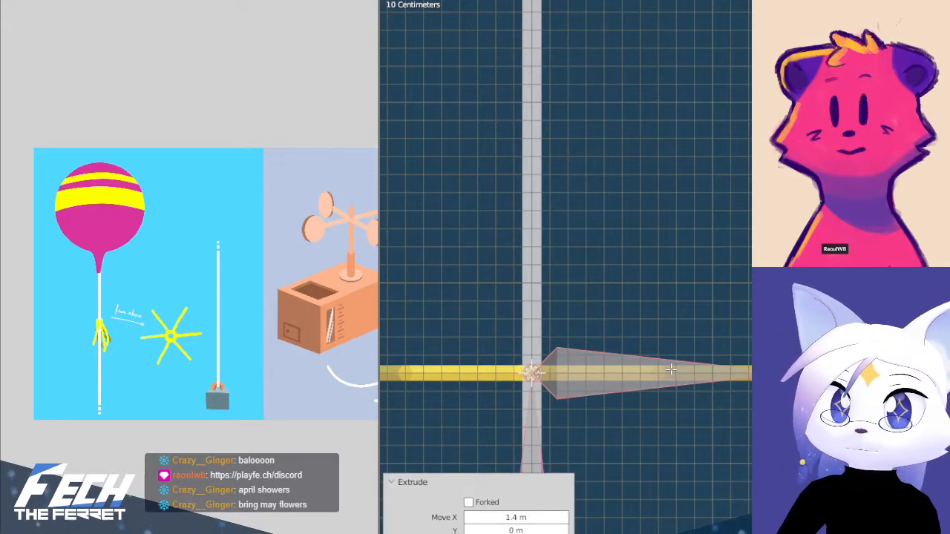
Subdivide the new arm bone once into two bones
click(576, 361)
right_click(580, 363)
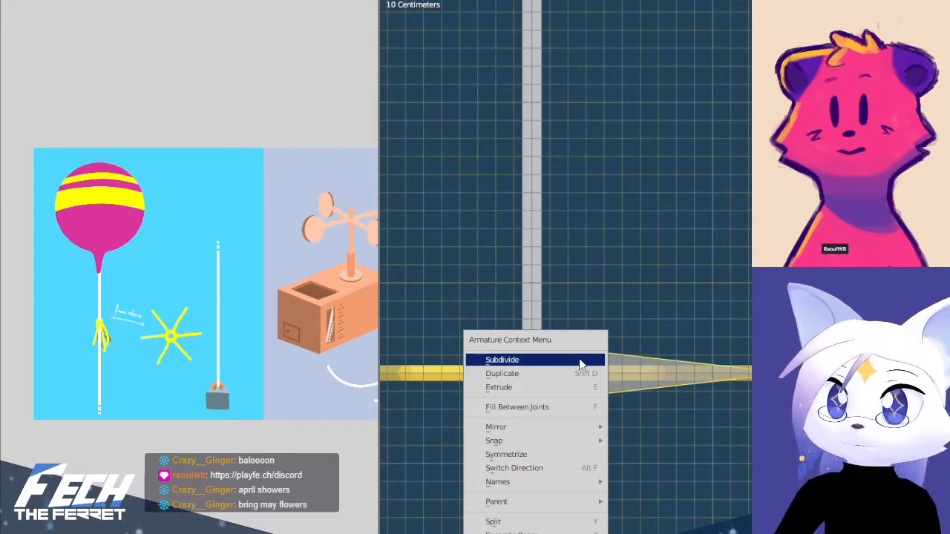
click(580, 362)
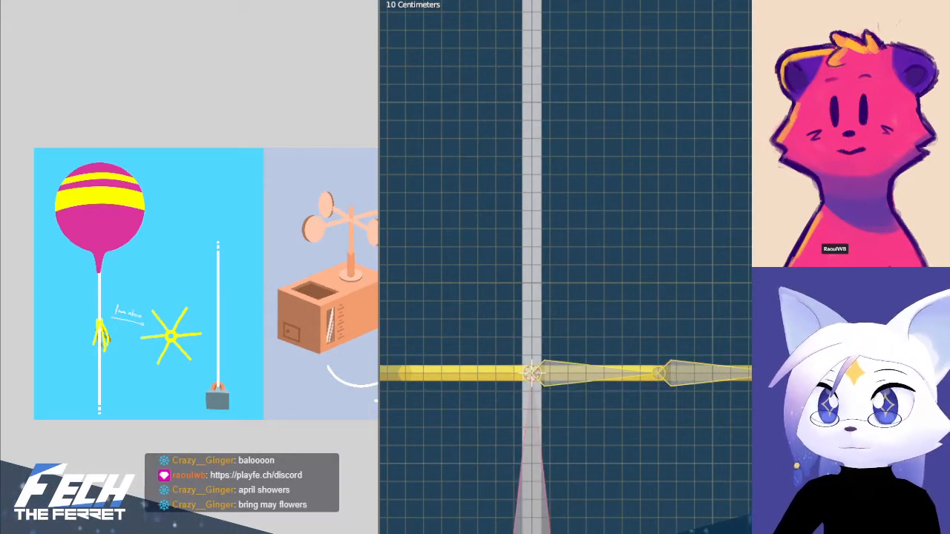
Set the transform pivot point to the 3D Cursor at the star's centre, keeping both arm bones selected in top view
key(KP_7)
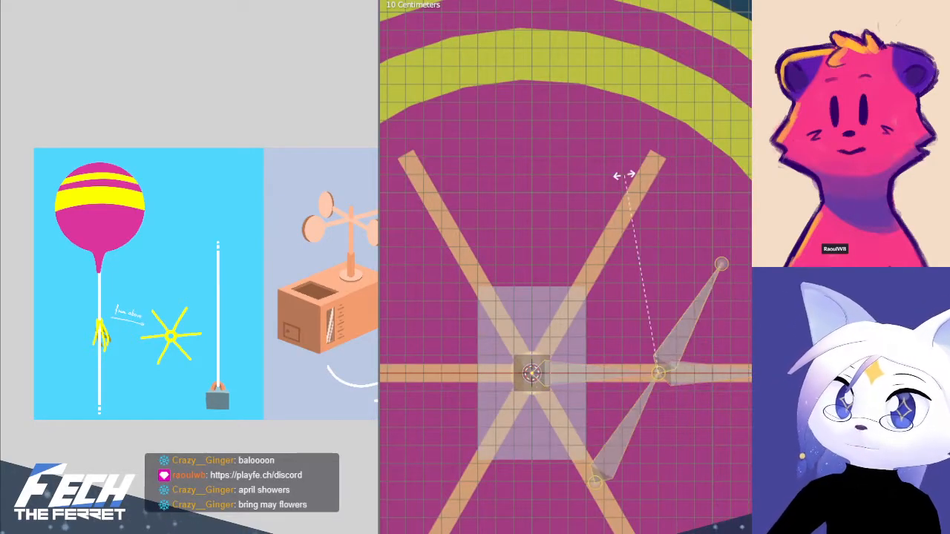
right_click(725, 242)
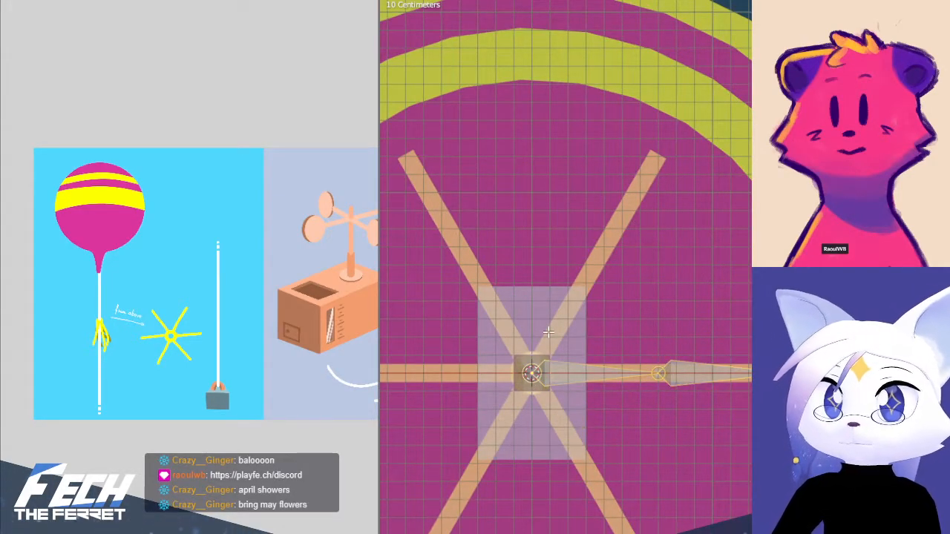
key(KP_1)
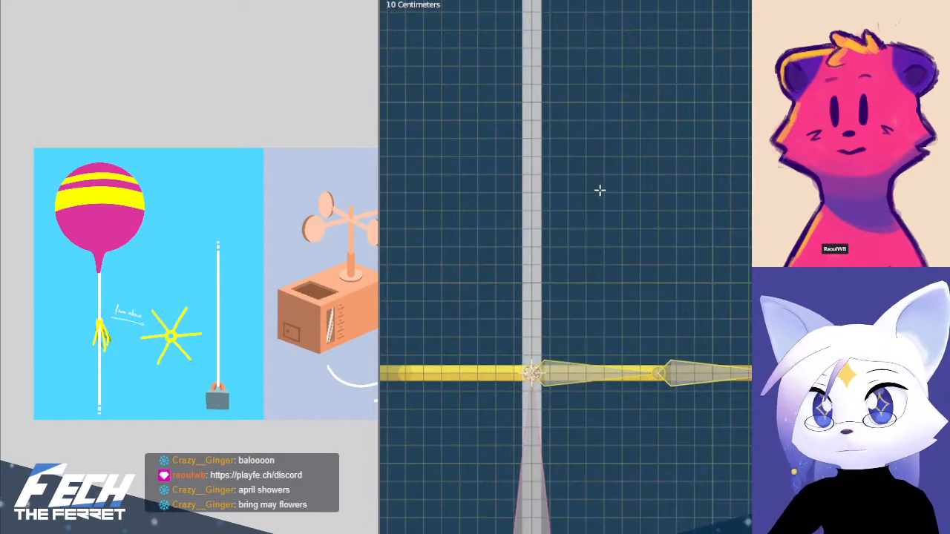
key(KP_7)
click(701, 0)
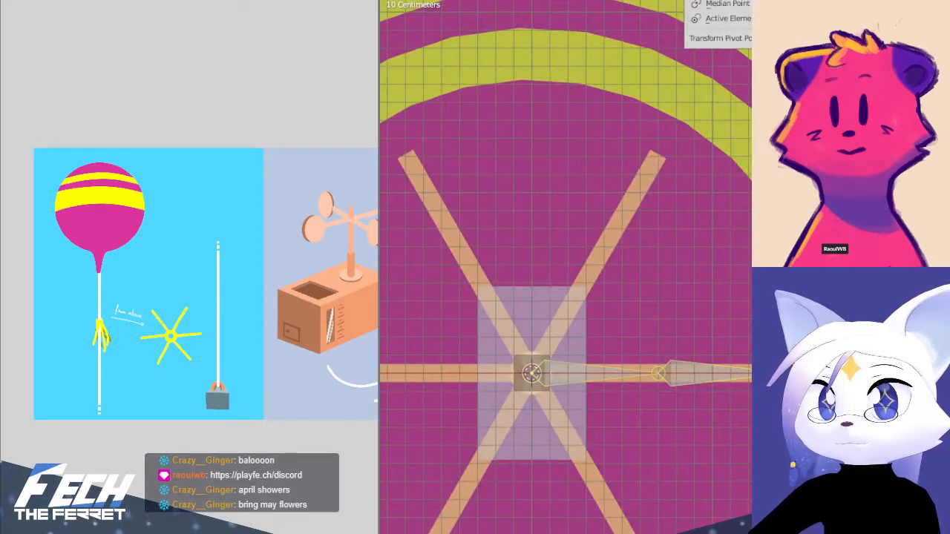
click(712, 0)
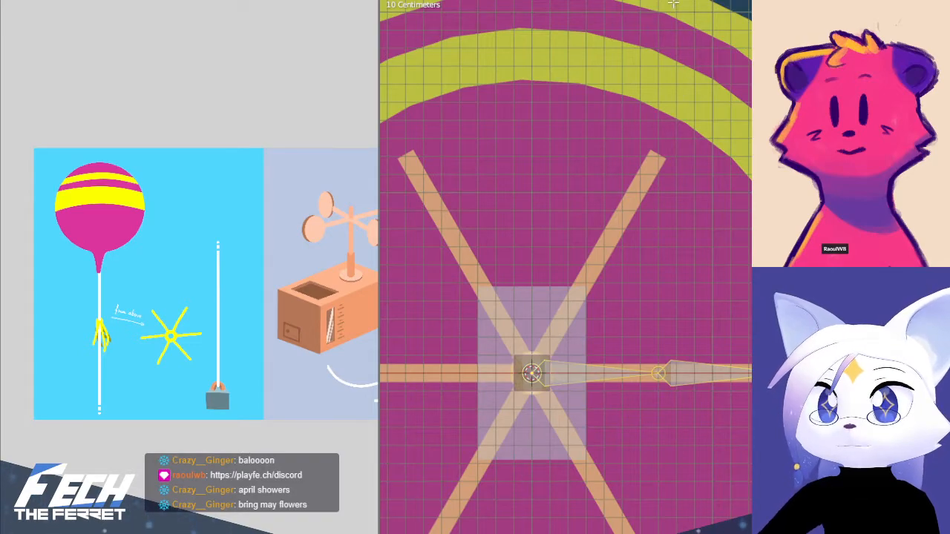
Try duplicating the two arm bones and rotating the copies about the star's centre onto the neighbouring arms
key(shift+d)
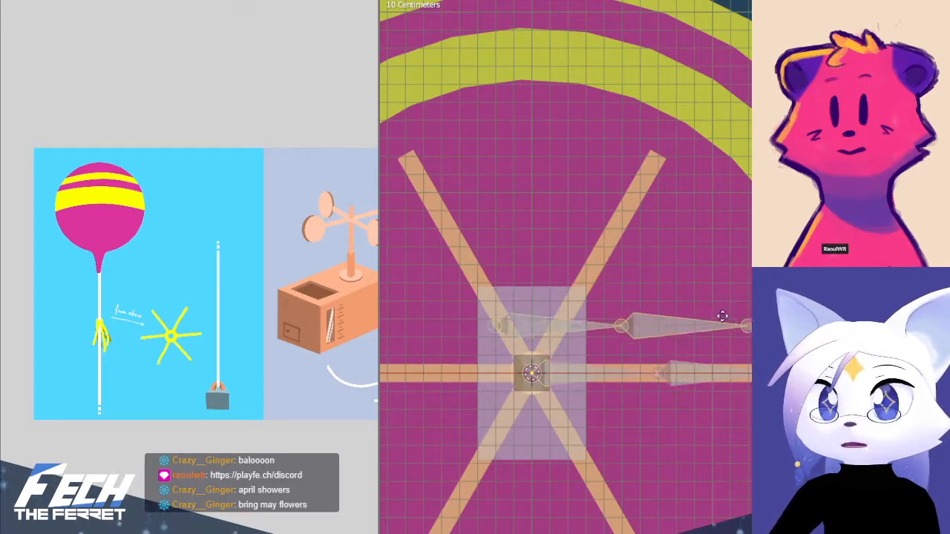
right_click(737, 288)
key(r)
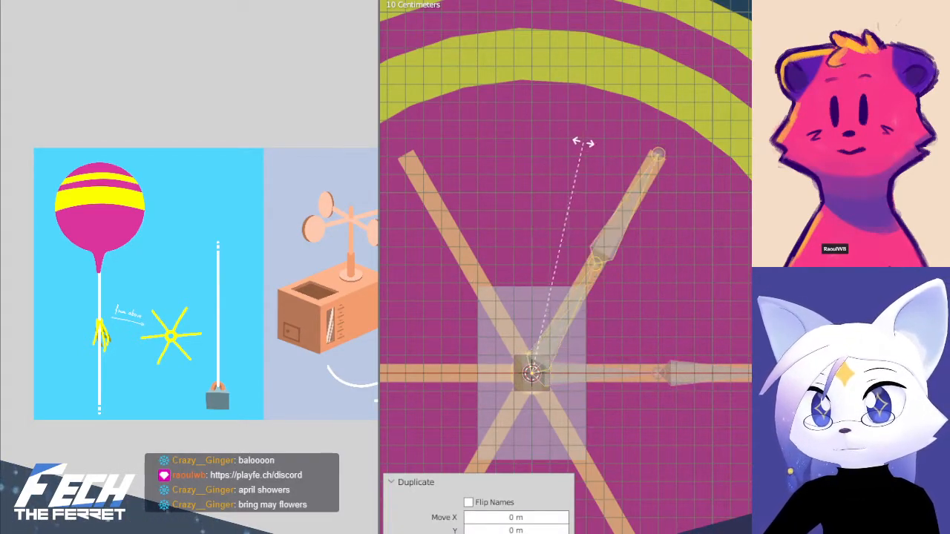
click(586, 145)
key(shift+s)
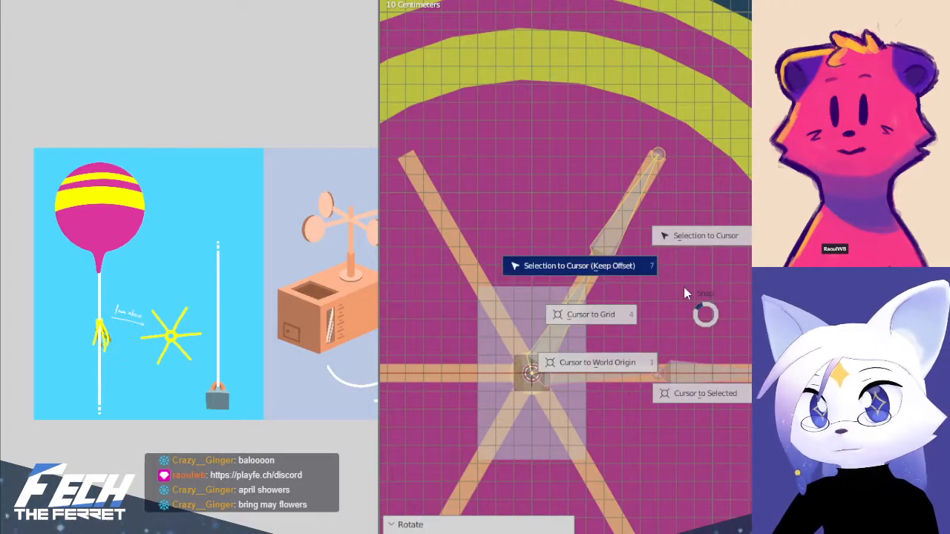
key(Escape)
key(shift+d)
right_click(708, 300)
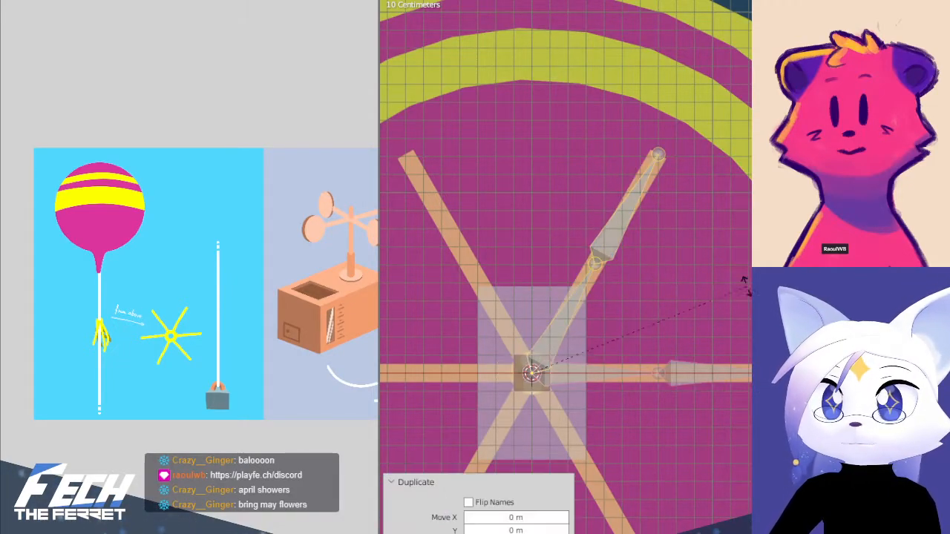
key(r)
click(562, 237)
shift+middle_drag(562, 237, 606, 220)
key(ctrl+z)
key(ctrl+z)
key(ctrl+z)
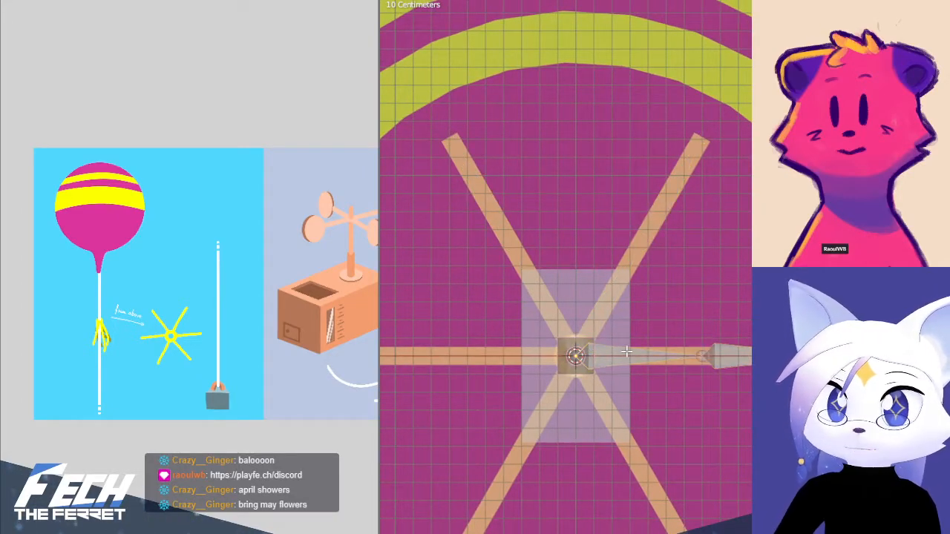
Rename the arm's inner bone as Rope Start and its outer bone as Rope End
click(749, 355)
key(F2)
key(Escape)
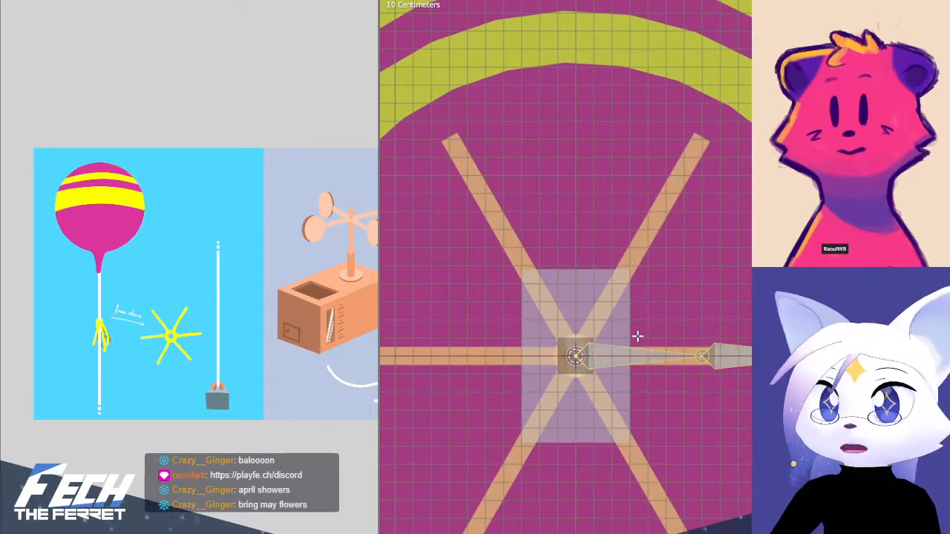
click(620, 348)
key(F2)
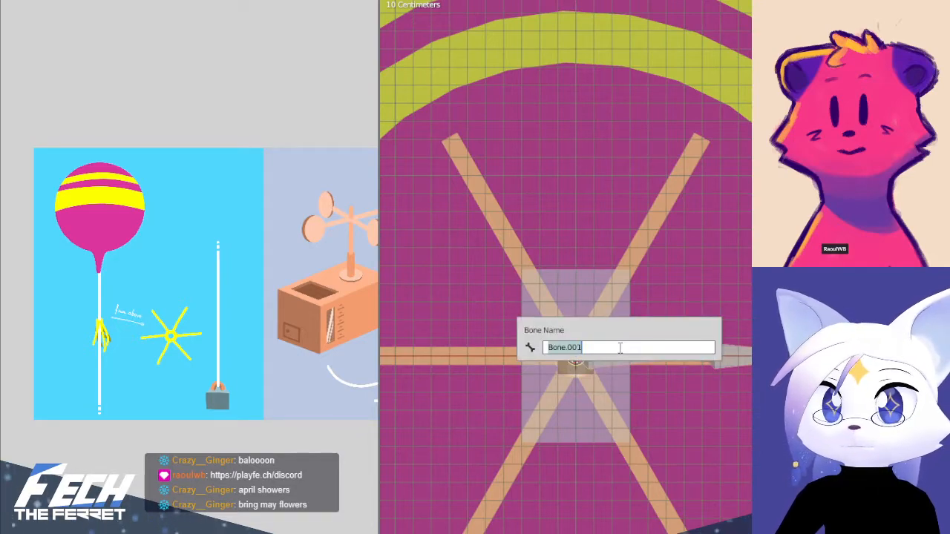
text(Rope Start)
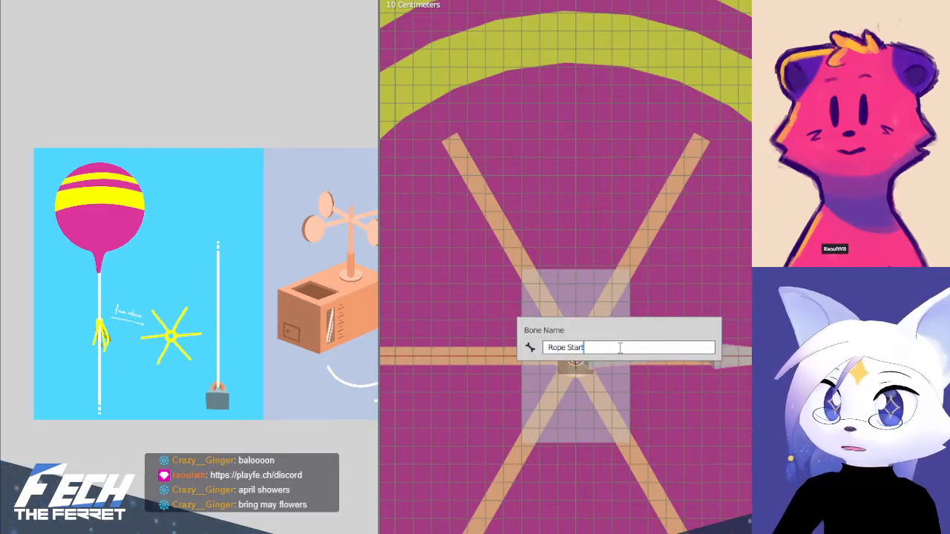
key(Return)
key(F2)
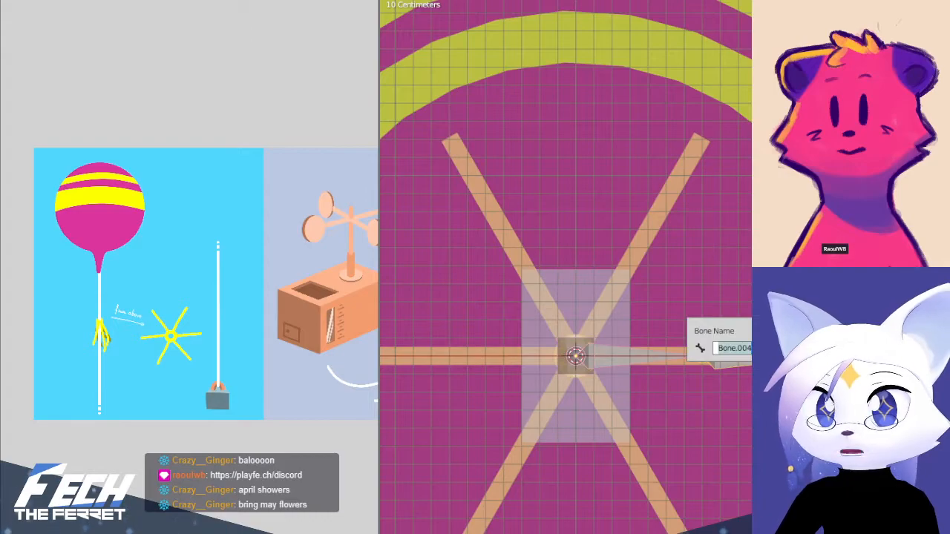
text(Rope End)
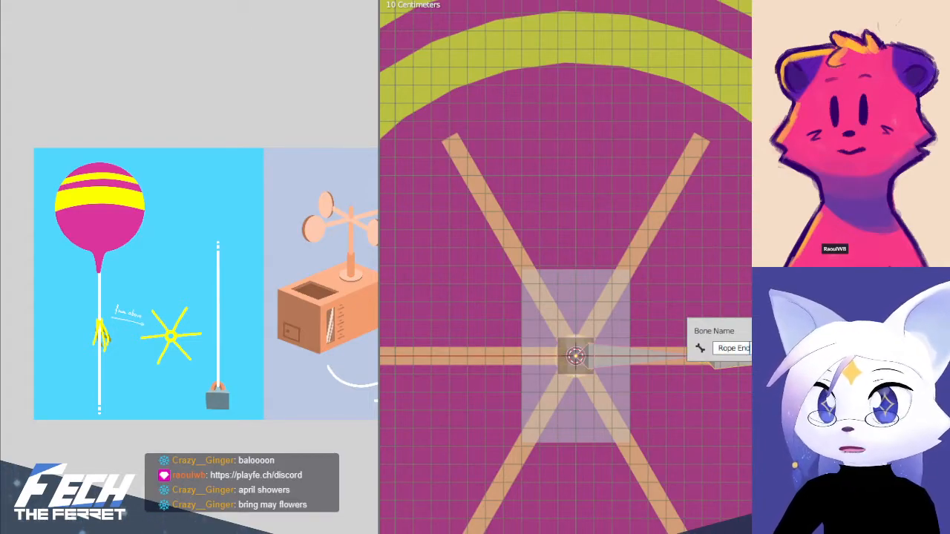
key(Return)
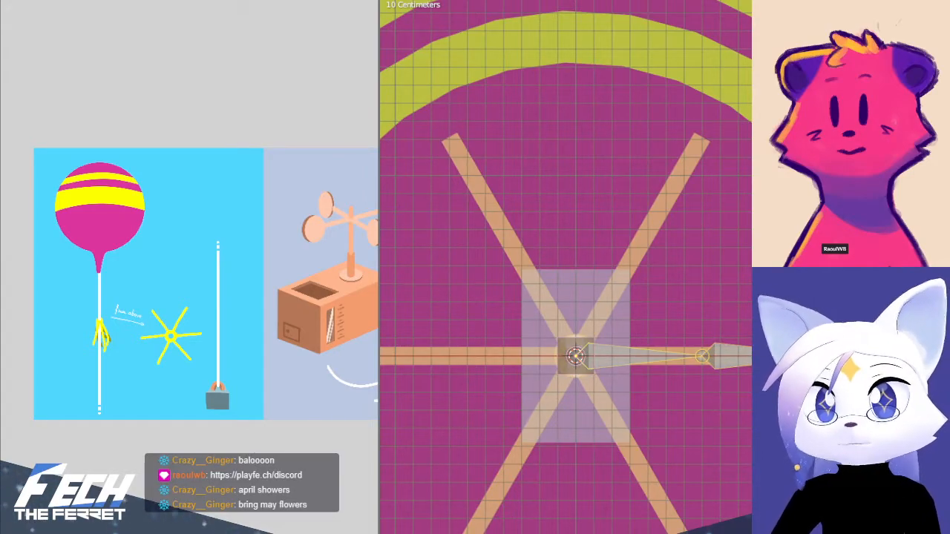
Rename the vertical bone below the star's centre as Root
key(KP_1)
click(578, 408)
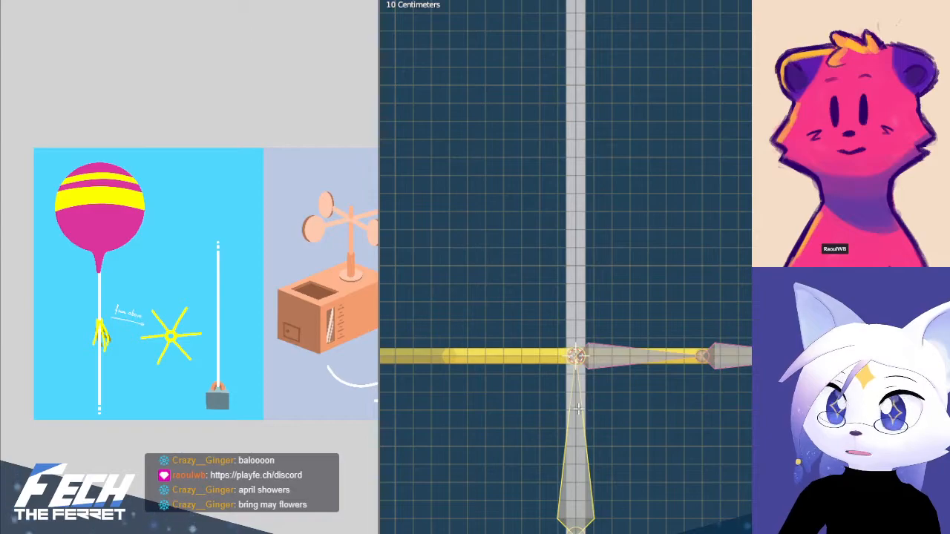
key(F2)
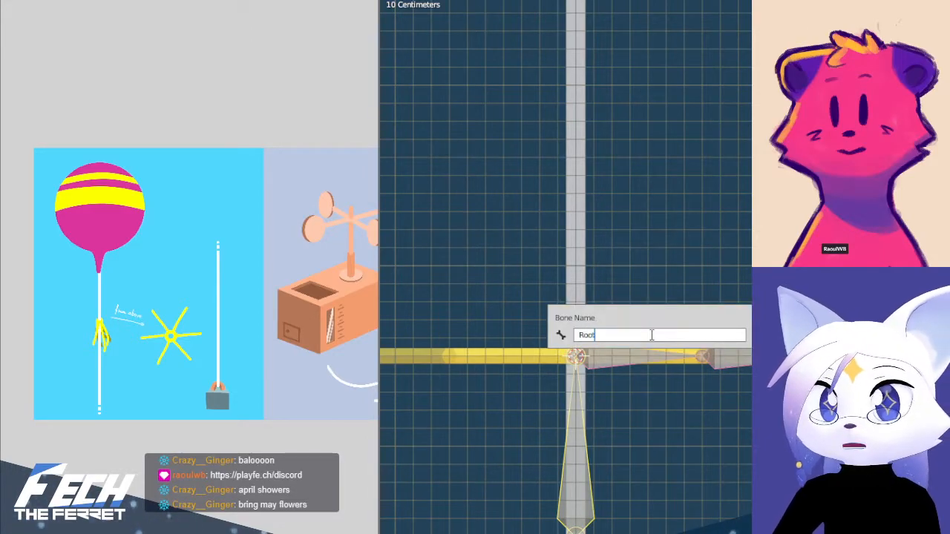
key(Return)
Duplicate the Rope Start and Rope End bones and rotate the copies in top view onto the star's upper-right arm
click(623, 344)
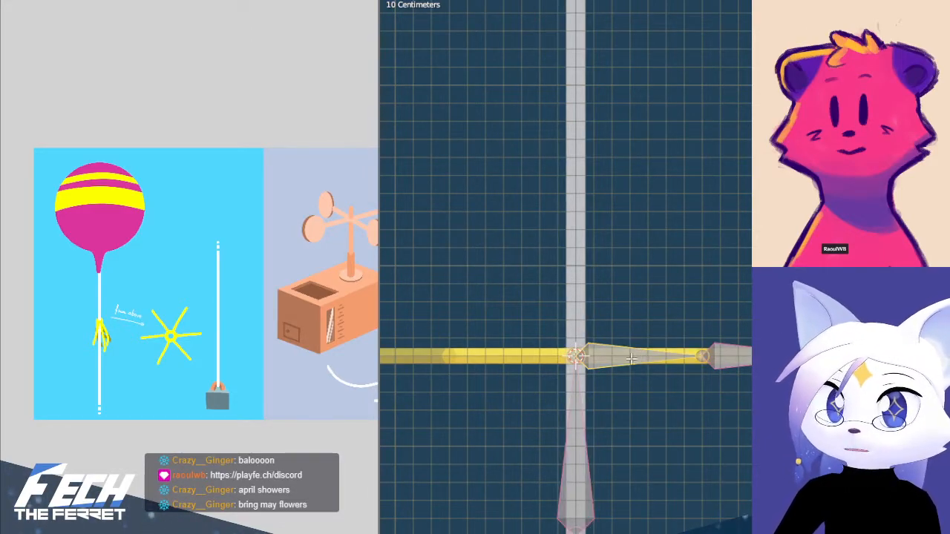
shift+click(731, 356)
middle_drag(734, 351, 748, 317)
key(KP_7)
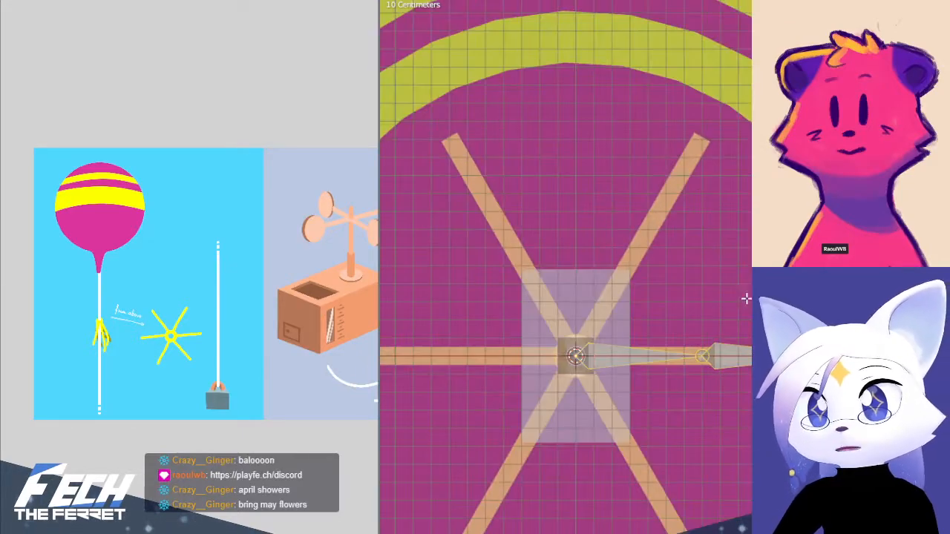
scroll(746, 299, up, 2)
key(shift+d)
key(r)
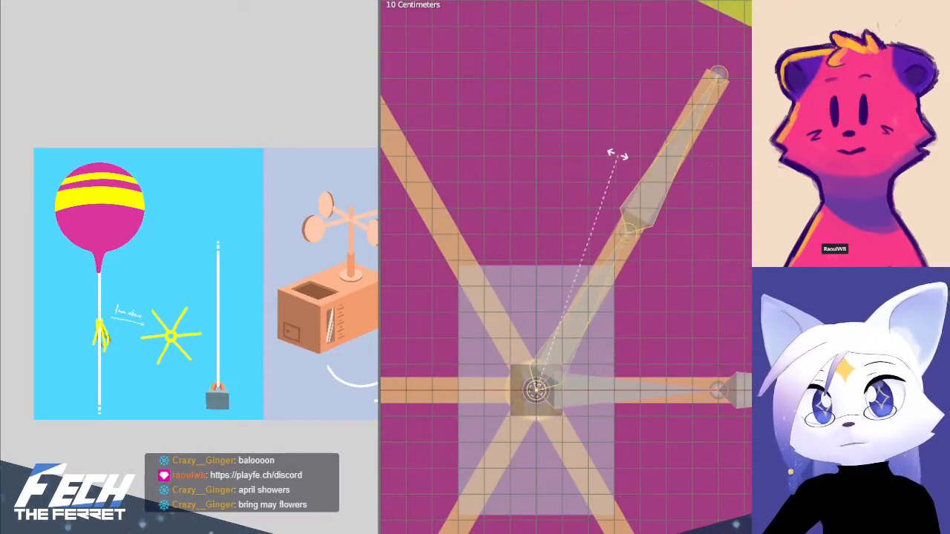
click(616, 154)
Duplicate the rope bone pair twice more, rotating the copies about the star's centre onto its upper-left and left arms
shift+middle_drag(616, 154, 759, 157)
key(shift+d)
key(r)
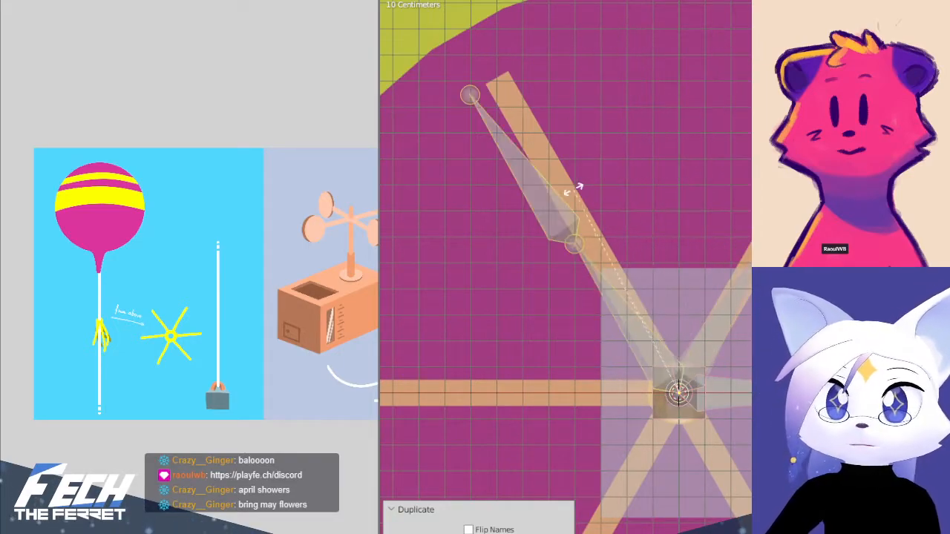
click(600, 191)
shift+middle_drag(631, 248, 720, 203)
scroll(720, 203, down, 2)
shift+middle_drag(717, 294, 706, 290)
key(shift+d)
right_click(687, 297)
key(r)
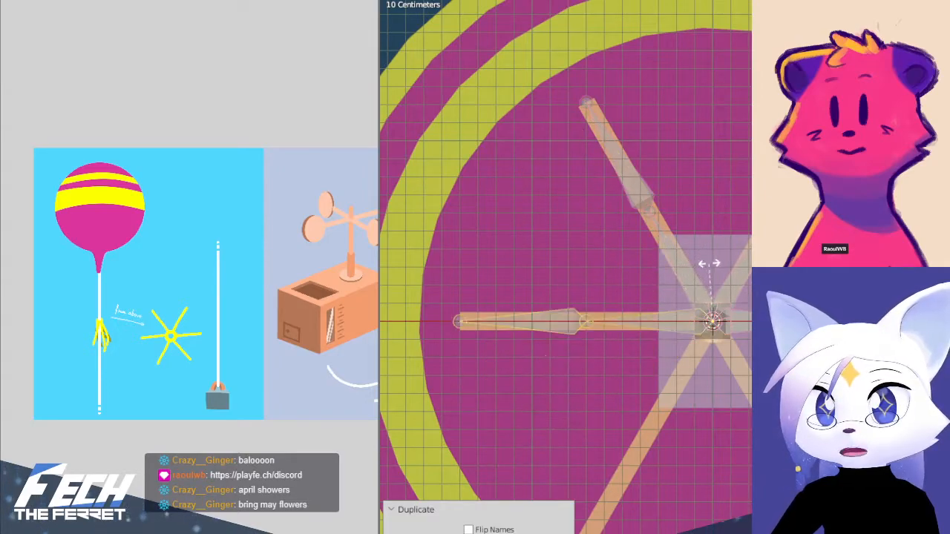
click(711, 265)
Duplicate the rope bone pair for the star's lower-left and lower-right arms, rotating each copy about the centre into place
key(shift+d)
right_click(754, 288)
key(r)
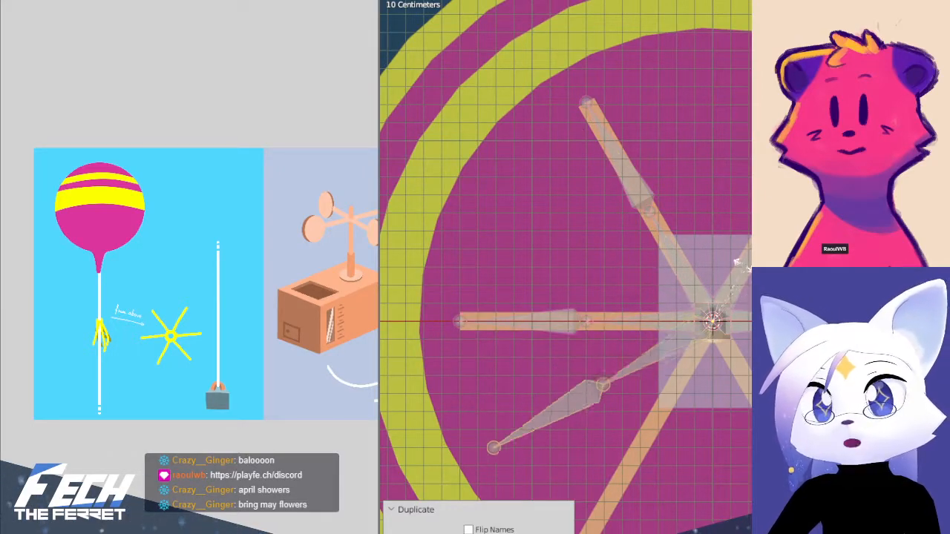
click(704, 268)
key(shift+d)
right_click(751, 308)
key(r)
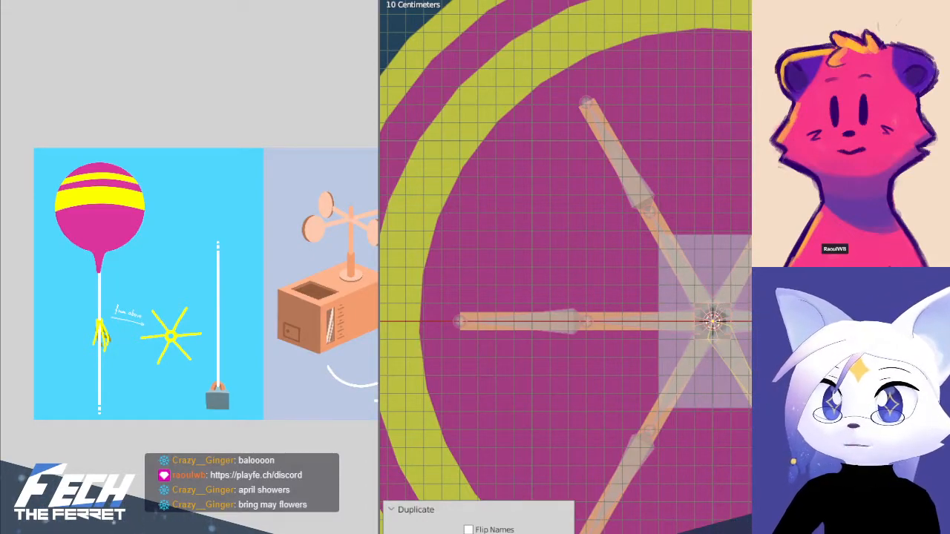
click(718, 282)
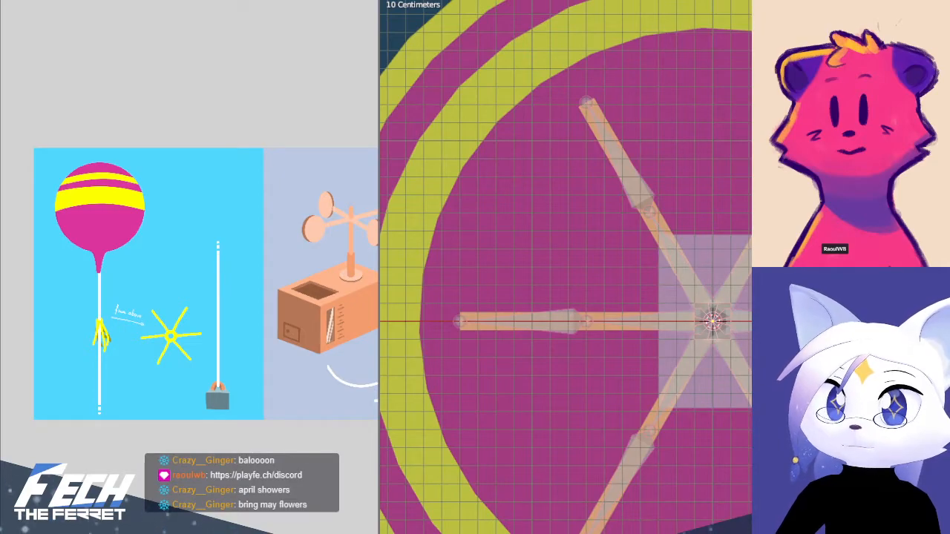
scroll(690, 144, down, 10)
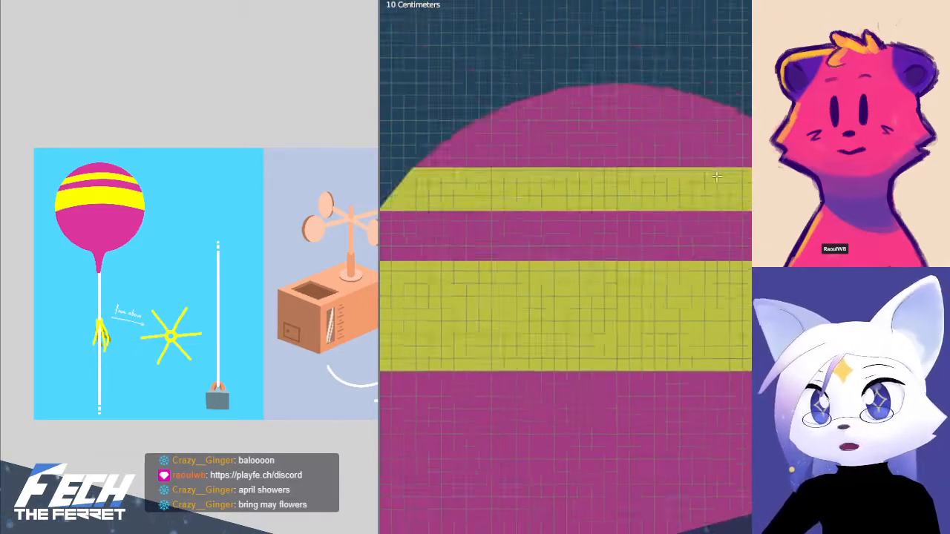
shift+middle_drag(708, 398, 699, 296)
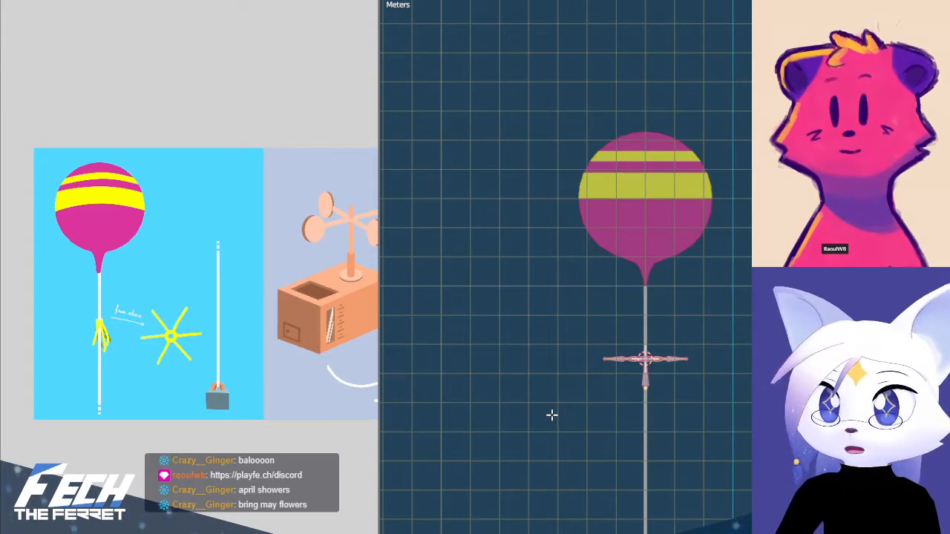
Select the star armature and the balloon mesh together in Object Mode and bring up the Set Parent To options
key(ctrl+Tab)
click(551, 370)
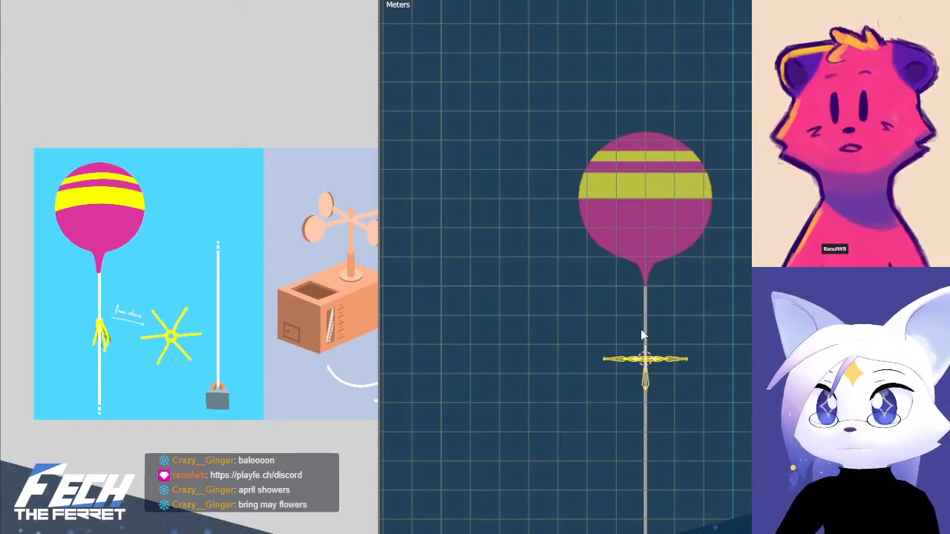
click(644, 324)
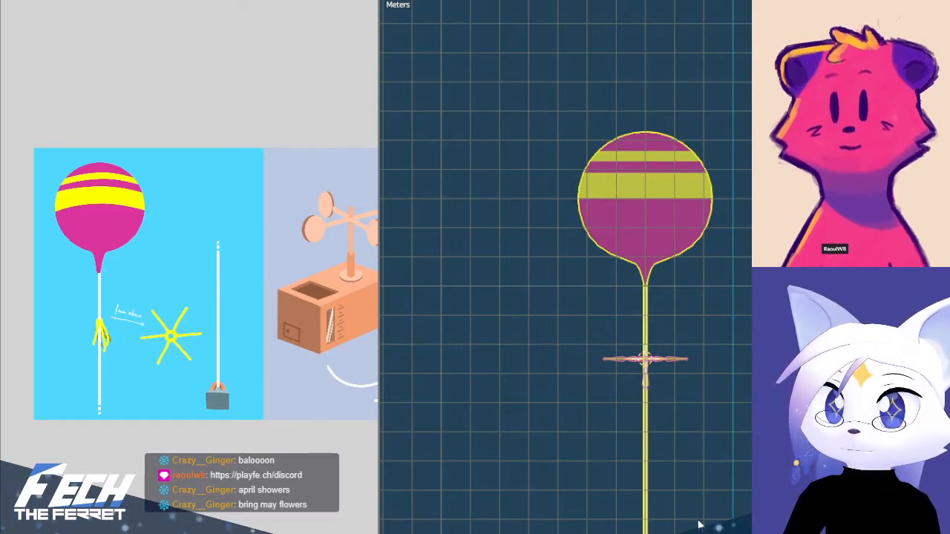
scroll(694, 520, up, 5)
shift+middle_drag(691, 513, 674, 378)
key(KP_1)
scroll(674, 381, up, 2)
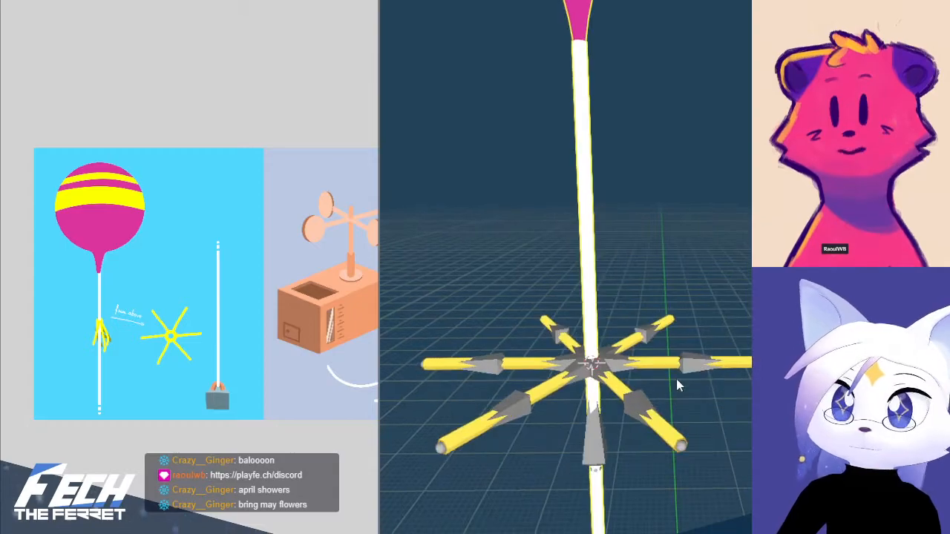
scroll(620, 366, up, 2)
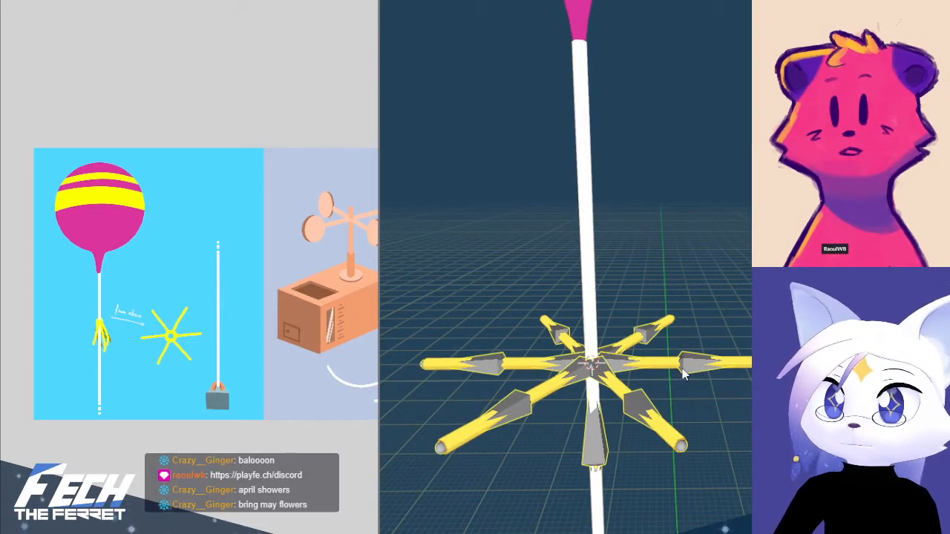
key(Tab)
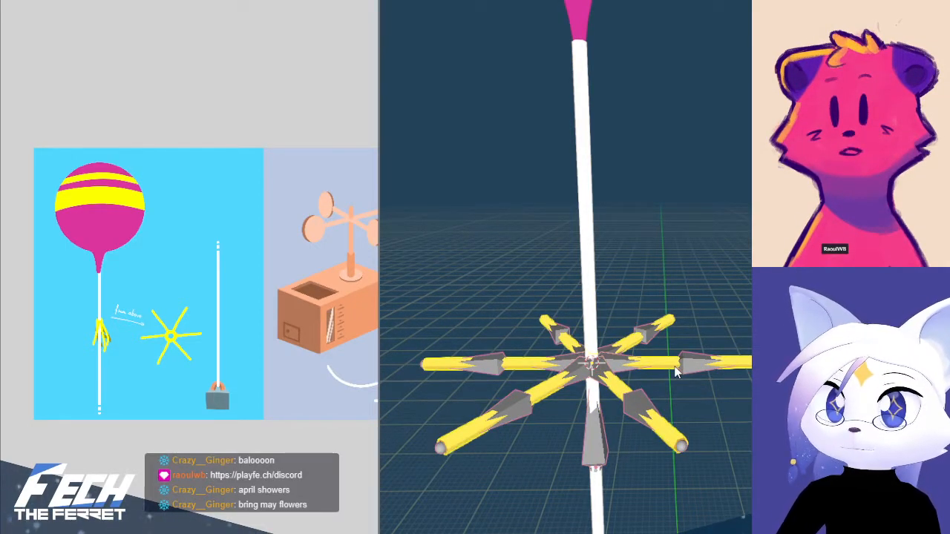
key(ctrl+p)
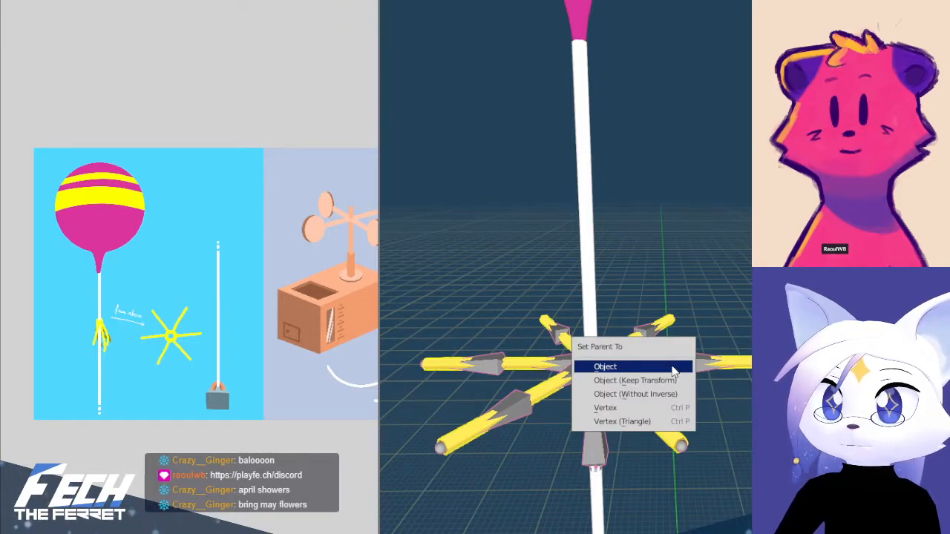
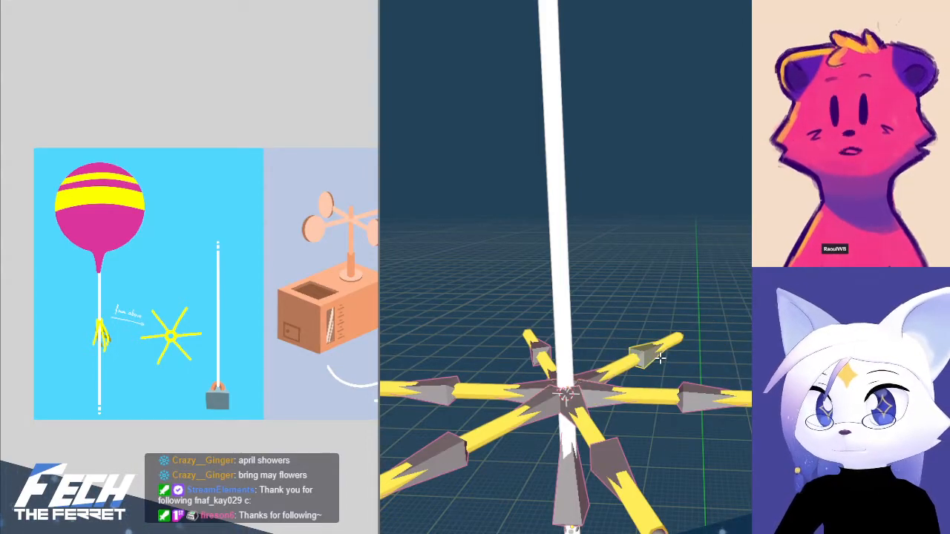
Delete the copied bone pairs from the star's five other arms, keeping the pair on the right arm
click(644, 358)
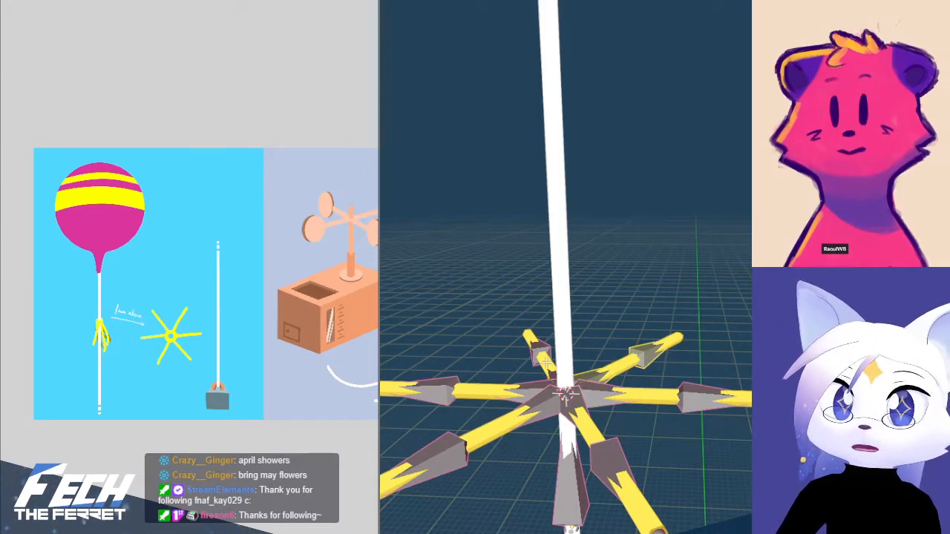
middle_drag(546, 359, 551, 411)
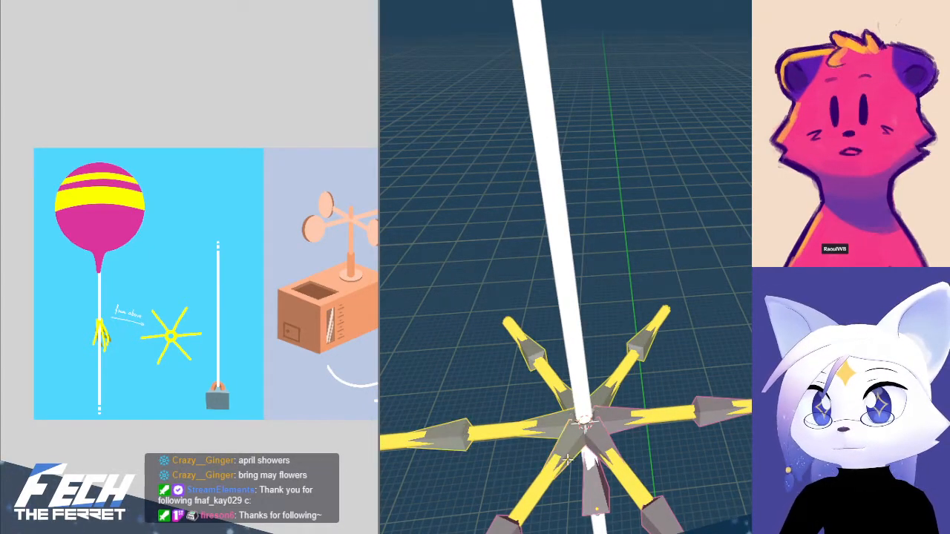
click(691, 419)
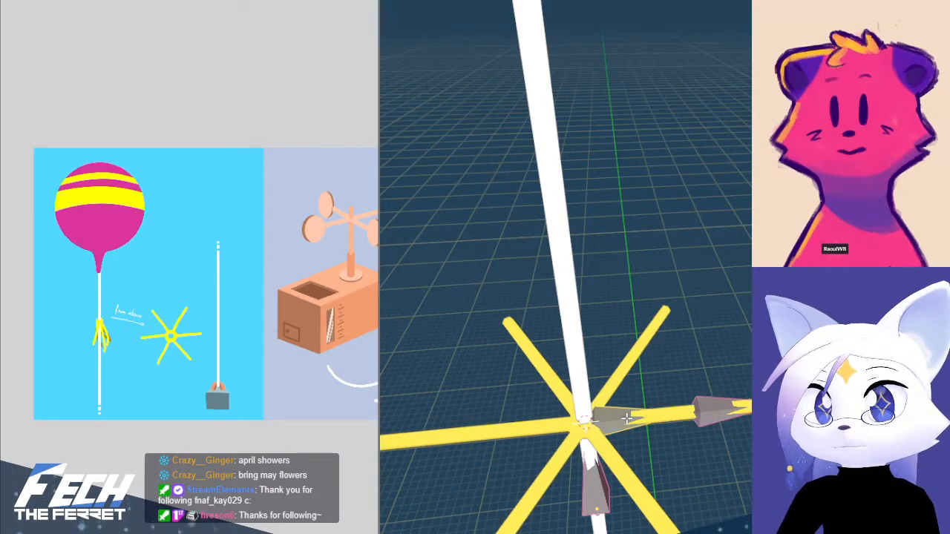
Rename the inner bone of the star's right arm as Rope
key(F2)
text(Bone)
key(BackSpace)
key(BackSpace)
key(BackSpace)
key(BackSpace)
text(Rope Start)
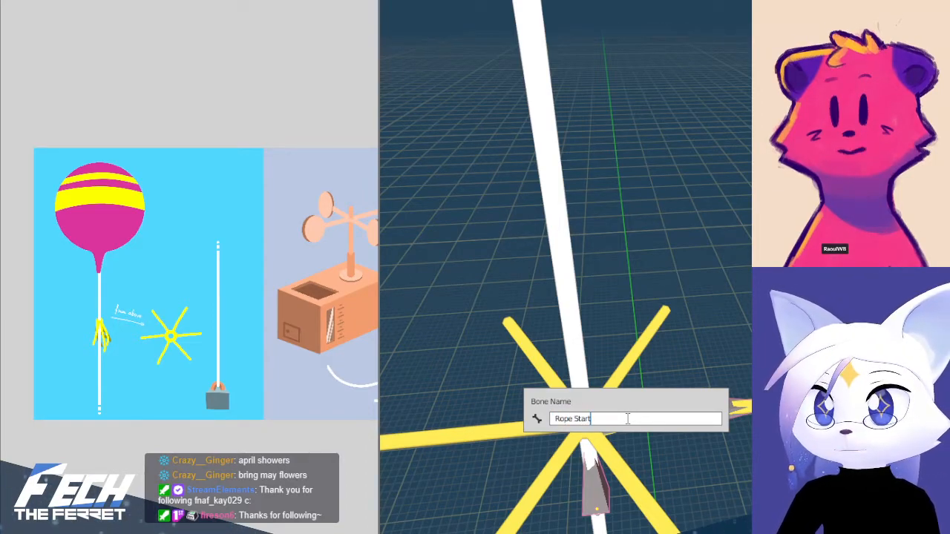
key(Return)
Duplicate the right arm's inner and outer bones in the X-ray top view and rotate the copy onto the upper-right arm
click(719, 401)
click(629, 419)
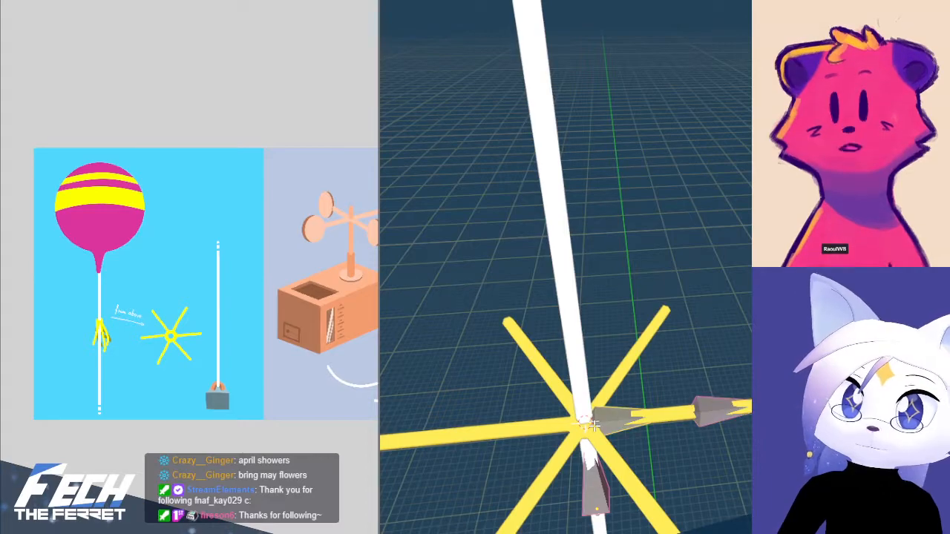
click(703, 424)
click(618, 419)
click(702, 413)
click(627, 417)
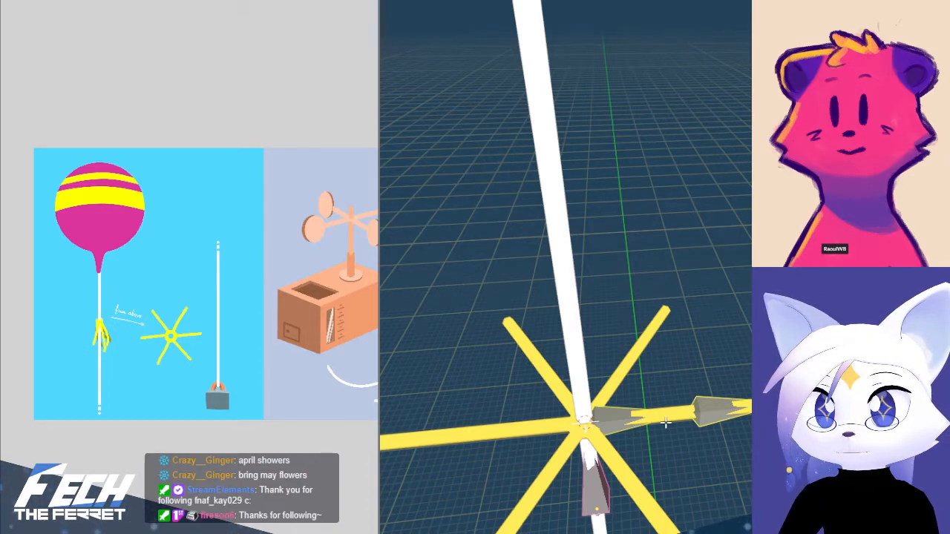
key(KP_7)
key(alt+z)
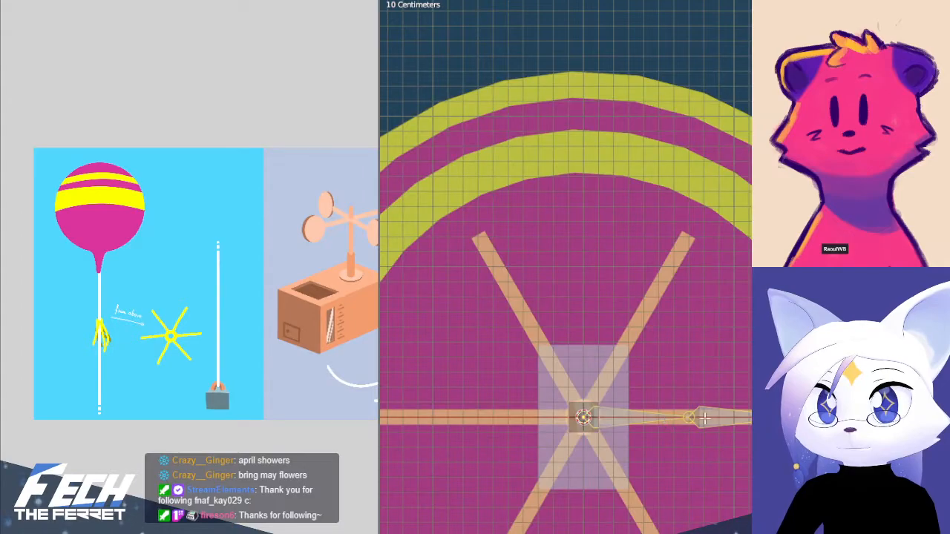
scroll(714, 386, up, 4)
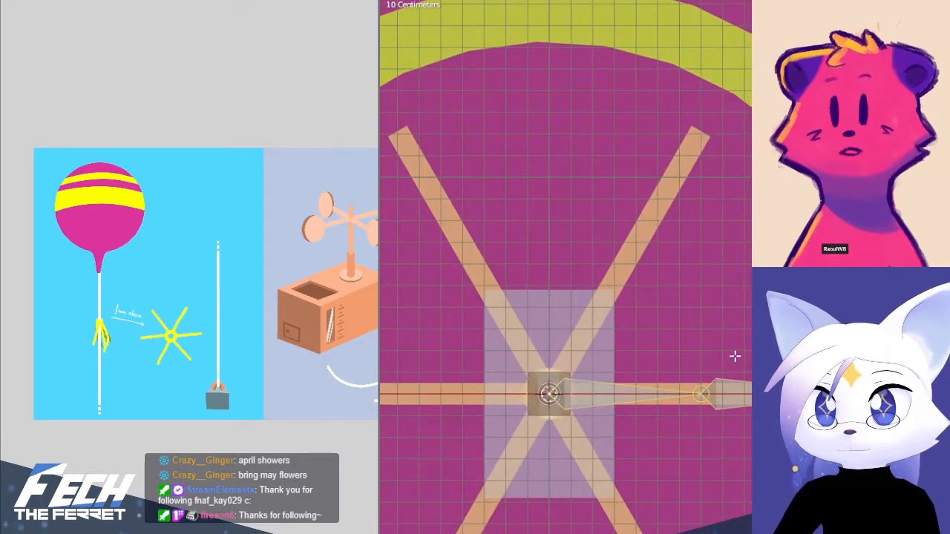
click(799, 378)
key(ctrl+z)
key(shift+d)
right_click(705, 225)
key(r)
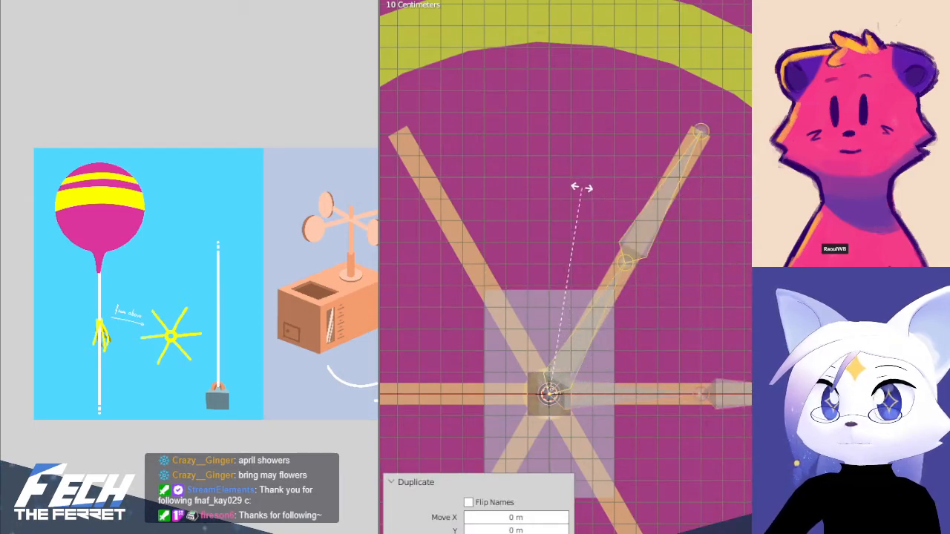
click(653, 261)
shift+middle_drag(653, 262, 737, 264)
key(shift+d)
right_click(735, 311)
key(r)
click(642, 249)
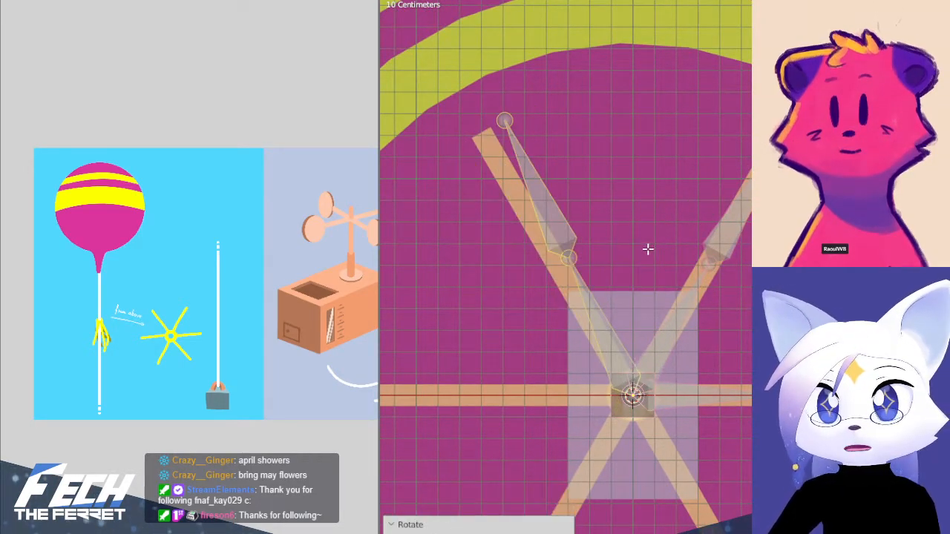
key(ctrl+z)
Duplicate the upper-right bone pair and rotate the copy about the star's centre onto the upper-left arm
key(shift+d)
right_click(632, 393)
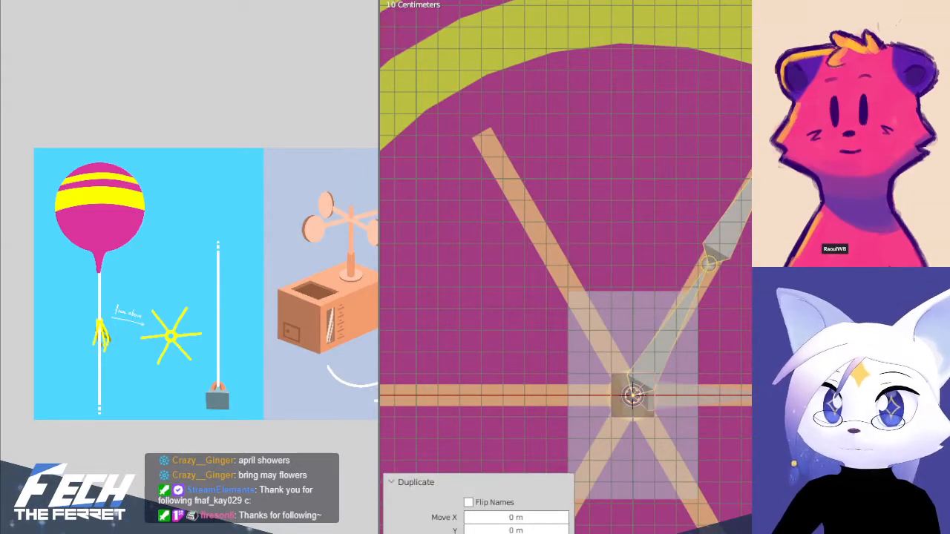
key(r)
click(645, 251)
Duplicate the upper-left bone pair and rotate the copy about the star's centre onto the left arm
scroll(665, 278, down, 3)
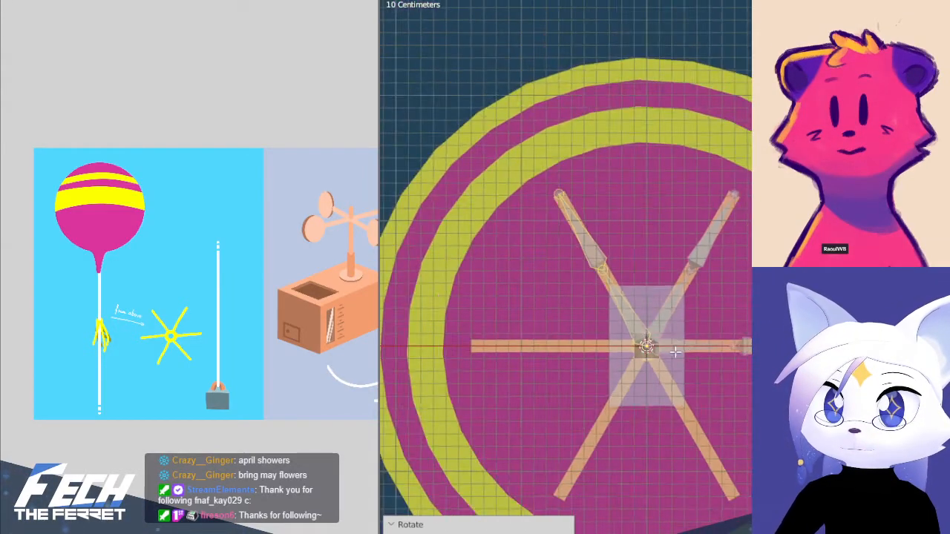
key(shift+d)
right_click(733, 403)
key(r)
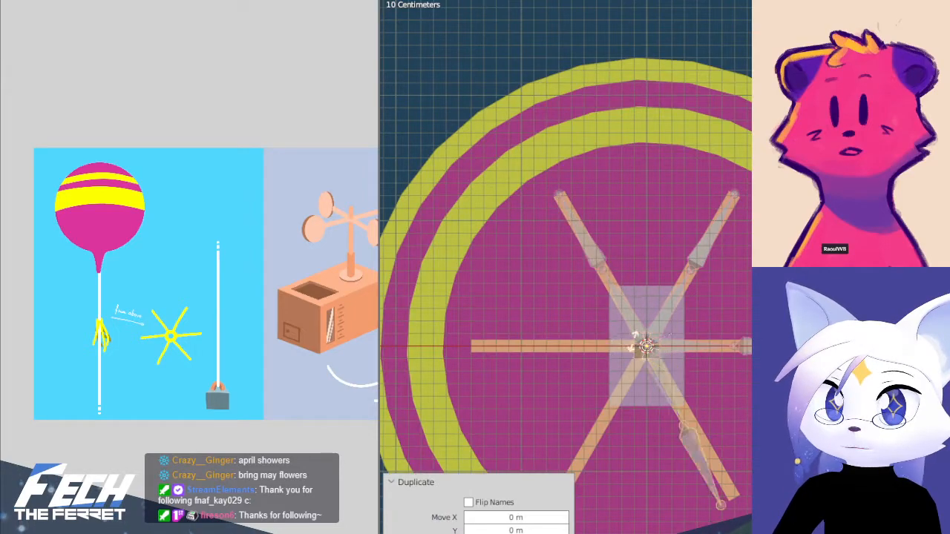
click(718, 277)
Duplicate the bone pair twice more, rotating the copies onto the star's lower-left and lower-right arms
key(shift+d)
key(r)
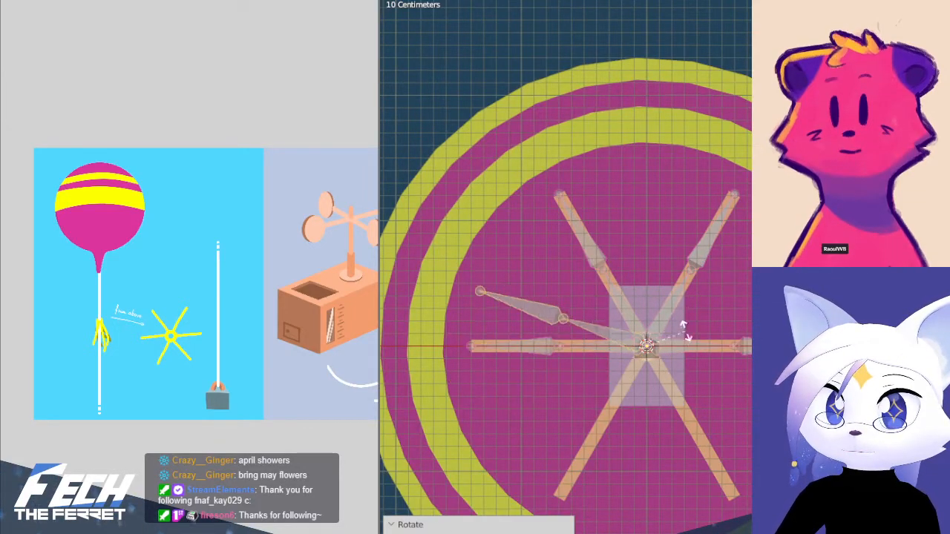
click(649, 302)
key(shift+d)
key(r)
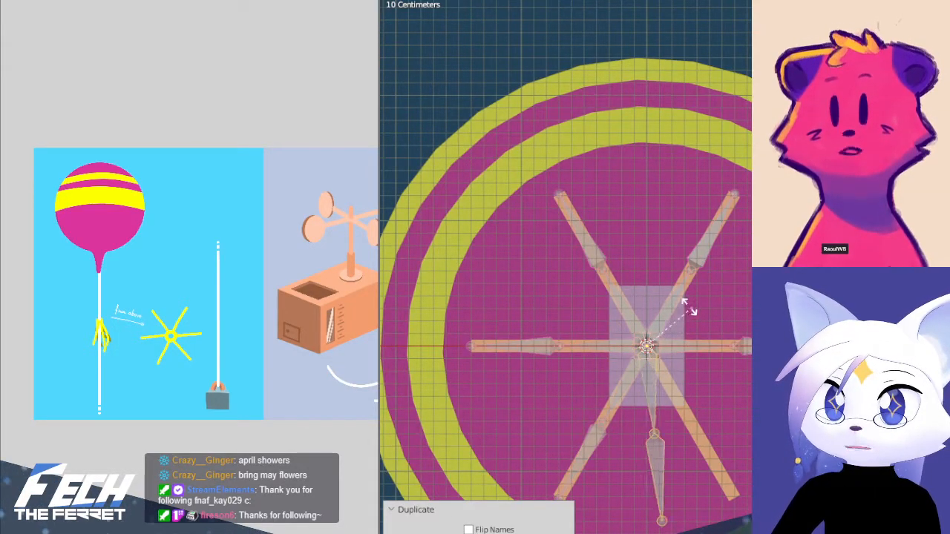
click(665, 306)
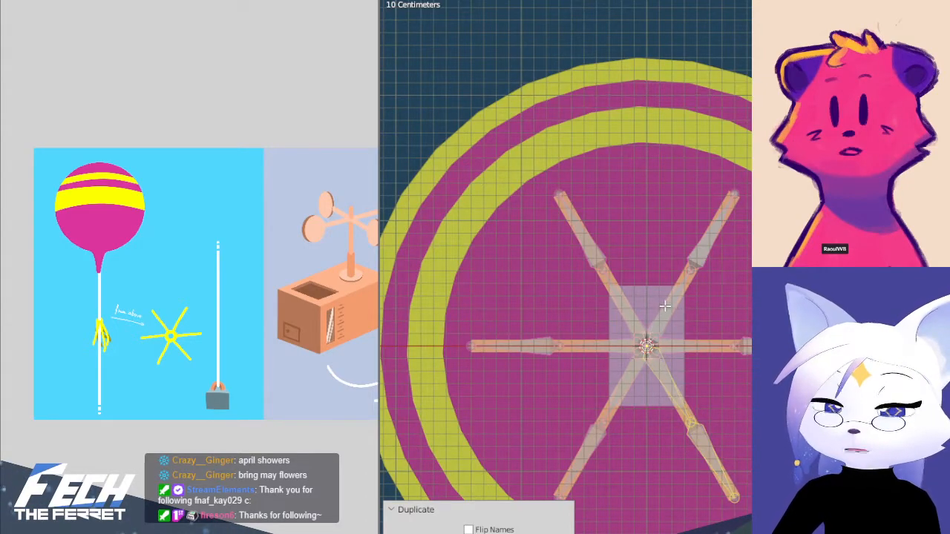
Switch to Object Mode in front view and clear the star mesh's parent
key(KP_1)
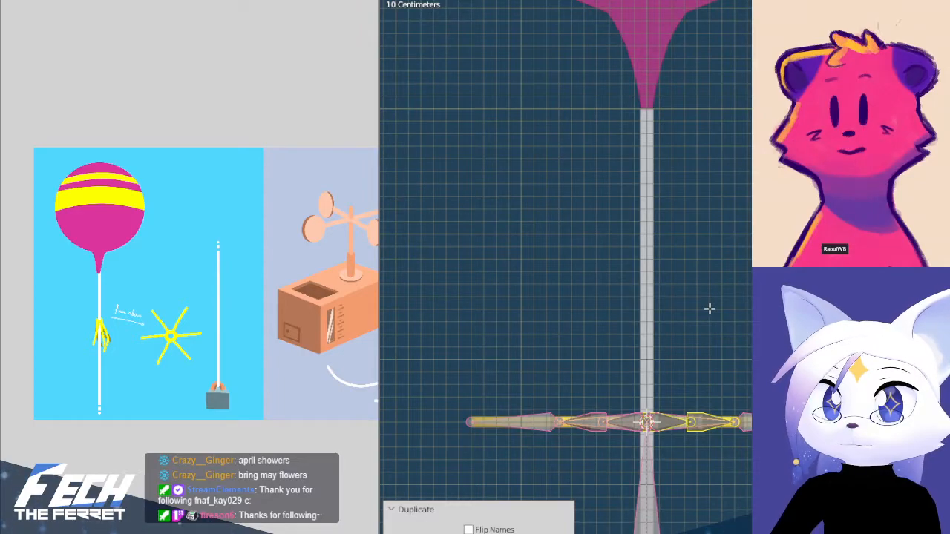
key(z)
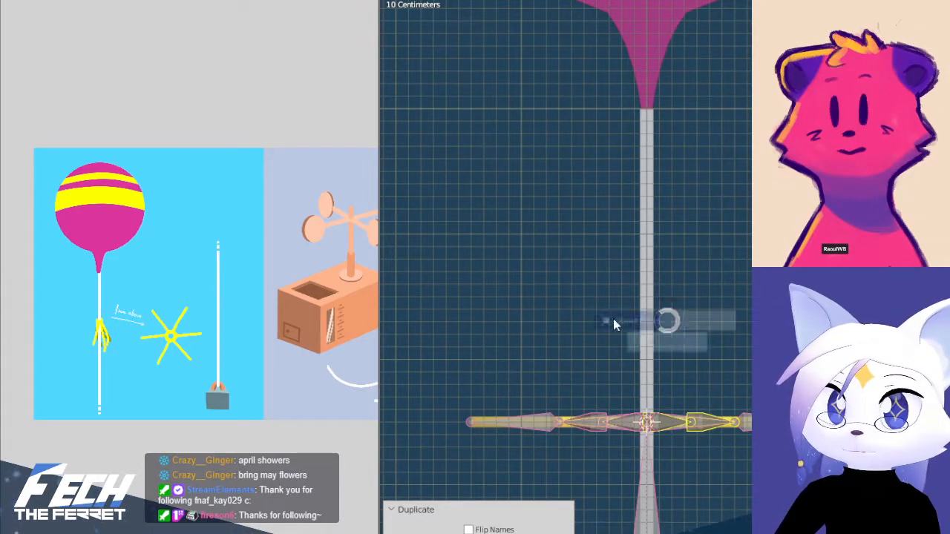
click(564, 319)
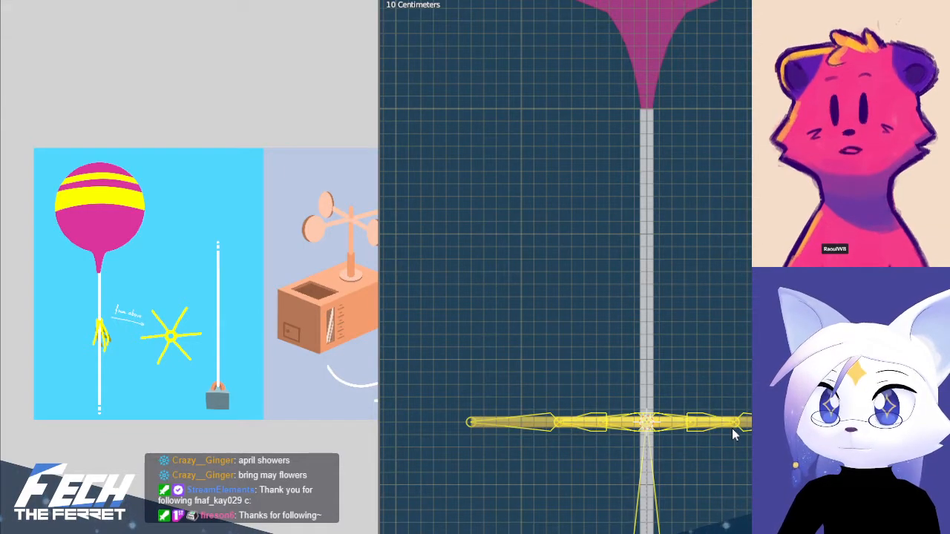
key(alt+p)
click(711, 428)
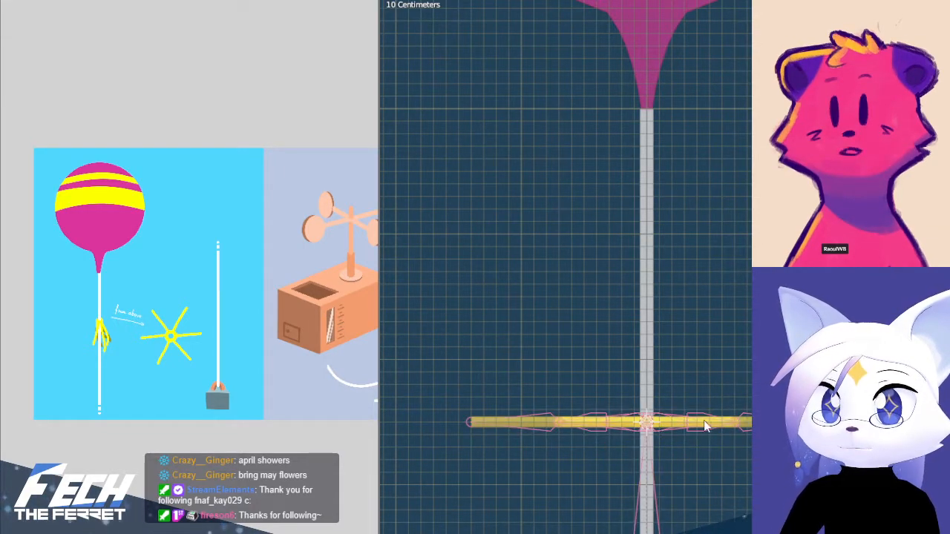
click(729, 430)
key(alt+p)
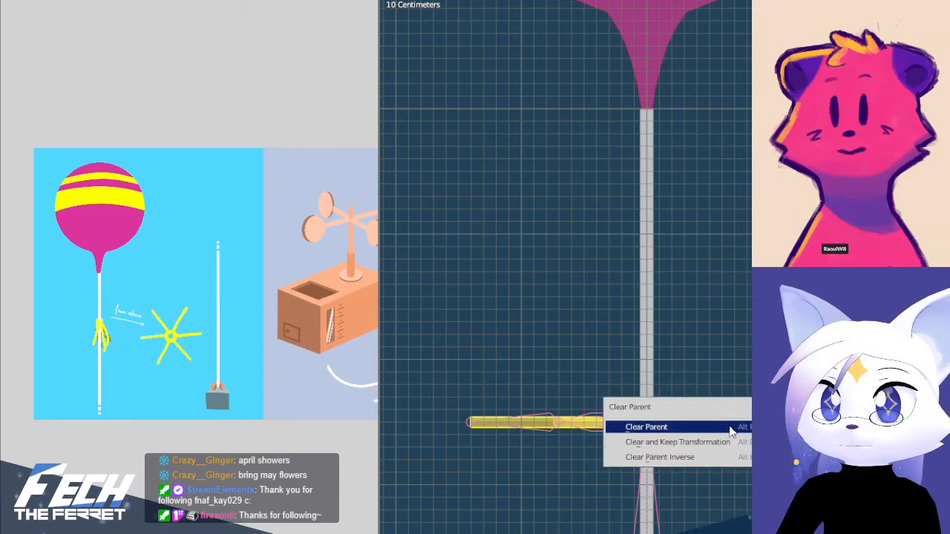
click(724, 428)
click(734, 461)
click(714, 430)
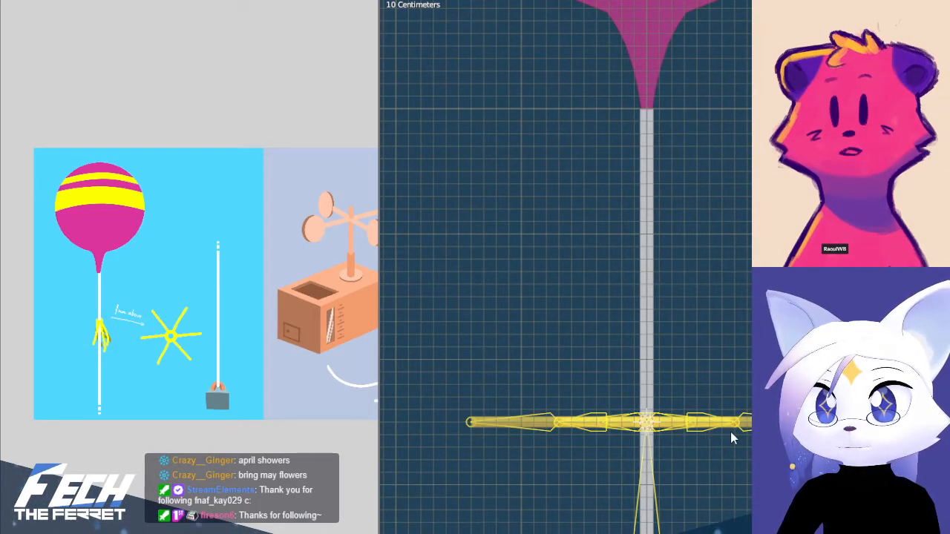
shift+click(730, 432)
key(ctrl+p)
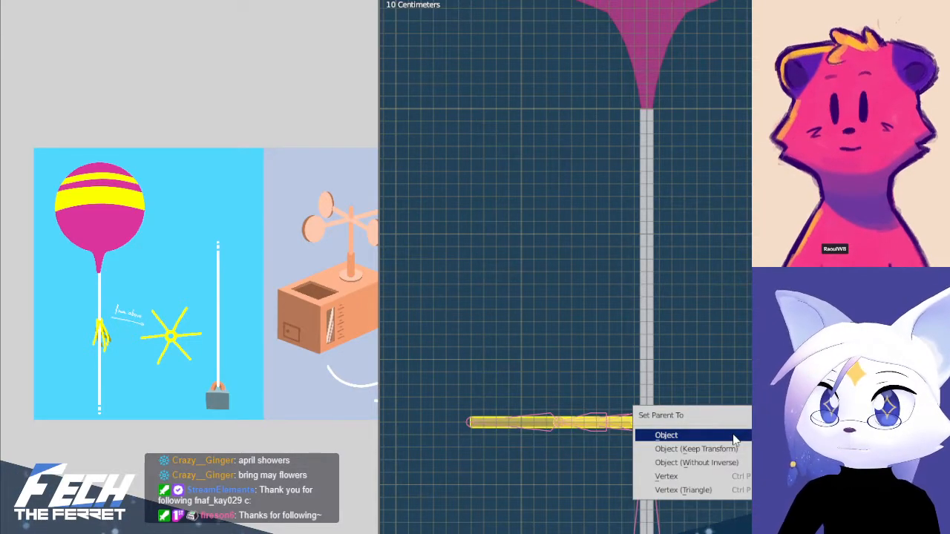
click(734, 438)
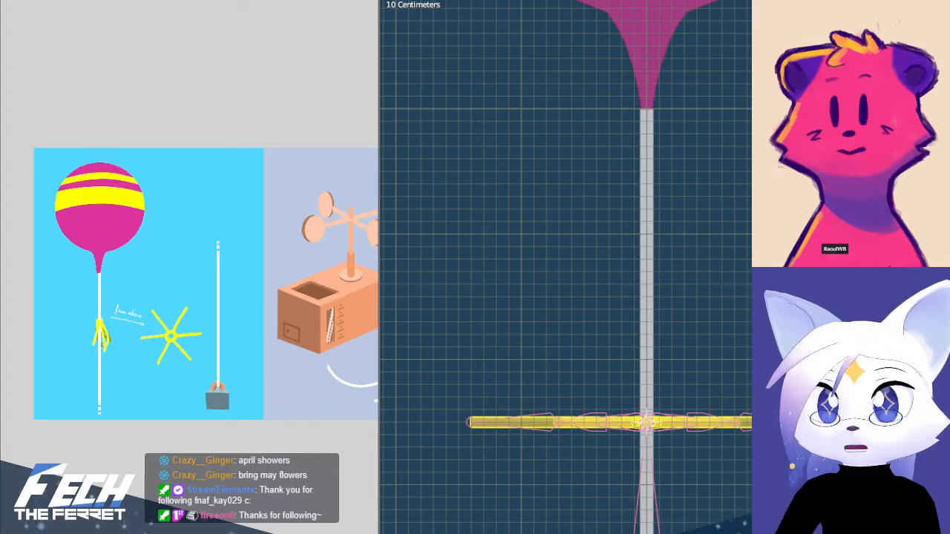
Parent the star mesh to the star armature with automatic weights
shift+click(733, 429)
key(ctrl+p)
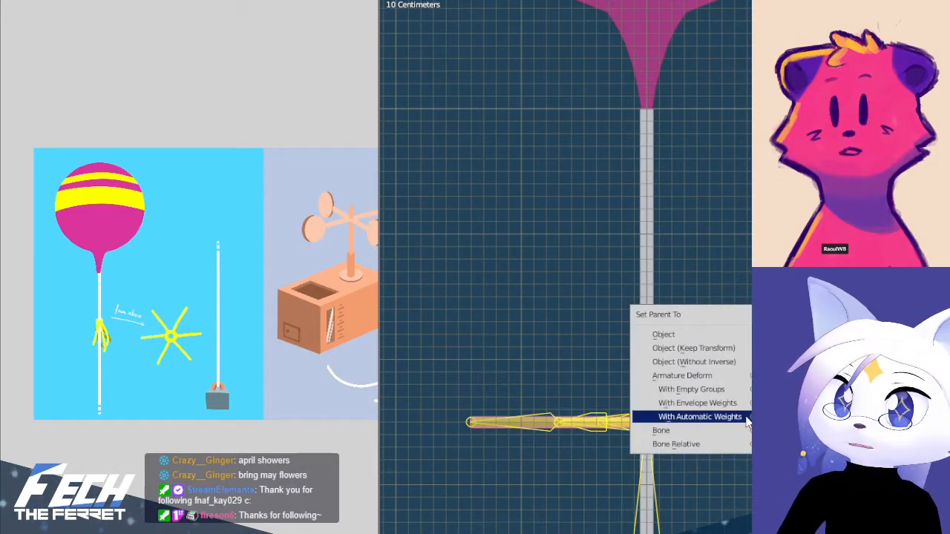
click(747, 417)
Test-rotate the star's arm bones in Pose Mode from the front view, undoing each rotation
key(ctrl+Tab)
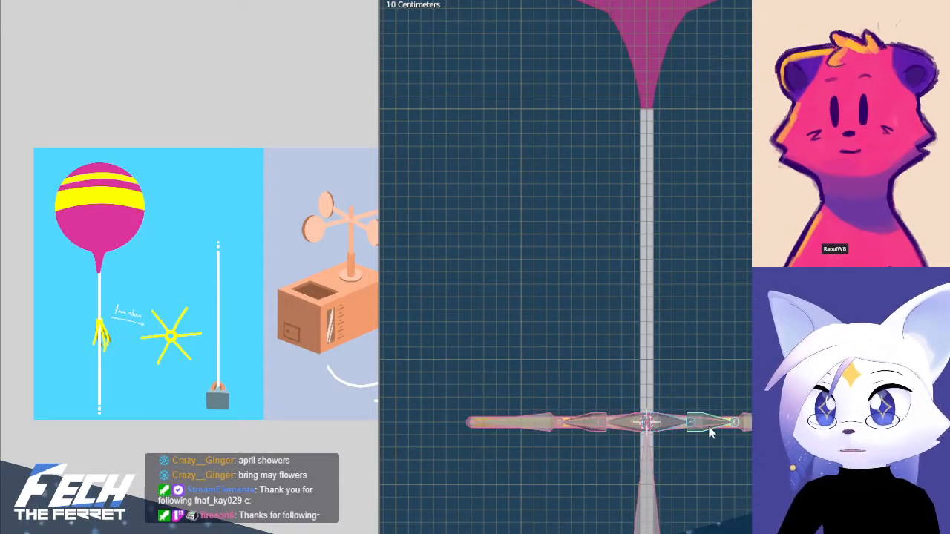
middle_drag(709, 432, 670, 325)
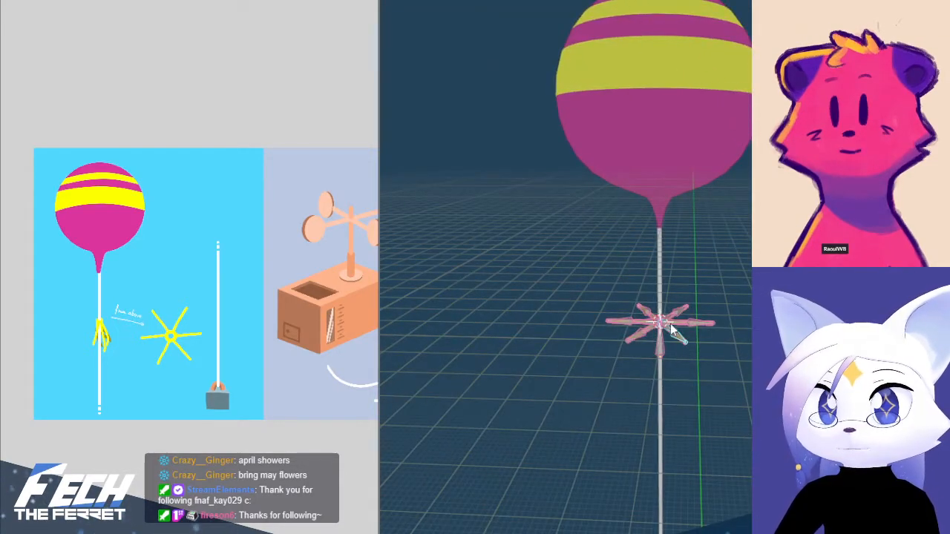
key(KP_1)
scroll(670, 324, up, 4)
shift+middle_drag(750, 349, 689, 57)
key(r)
click(740, 57)
key(ctrl+z)
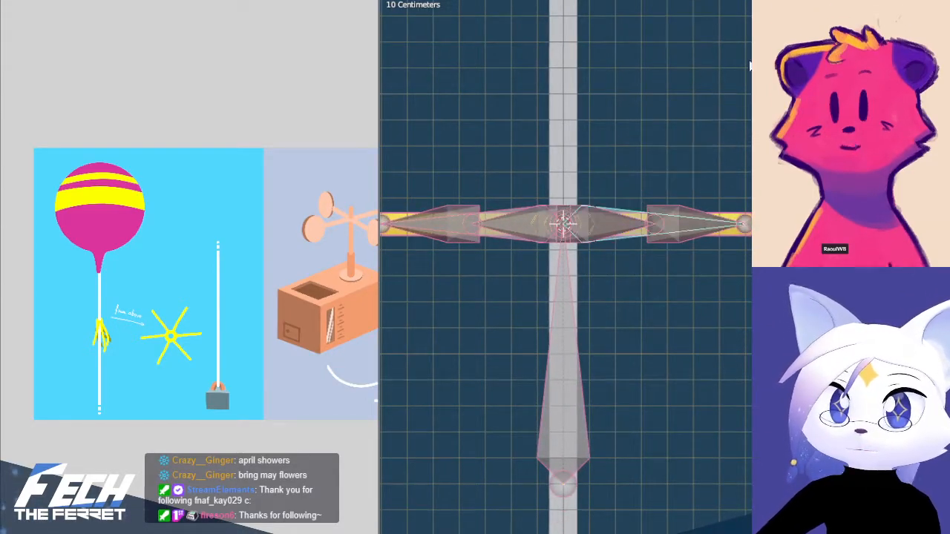
key(r)
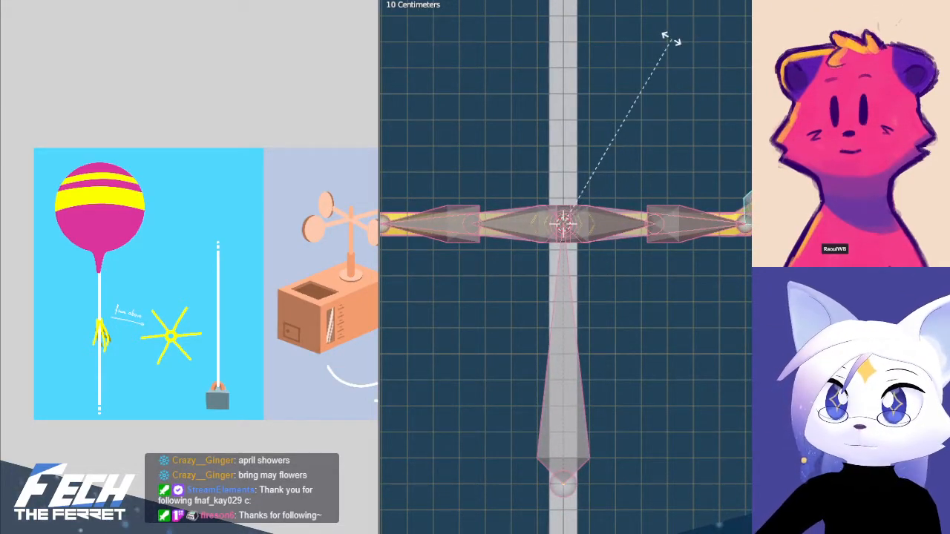
click(672, 38)
key(ctrl+z)
Narrow the reference image area and join it into the 3D viewport
shift+middle_drag(672, 38, 626, 106)
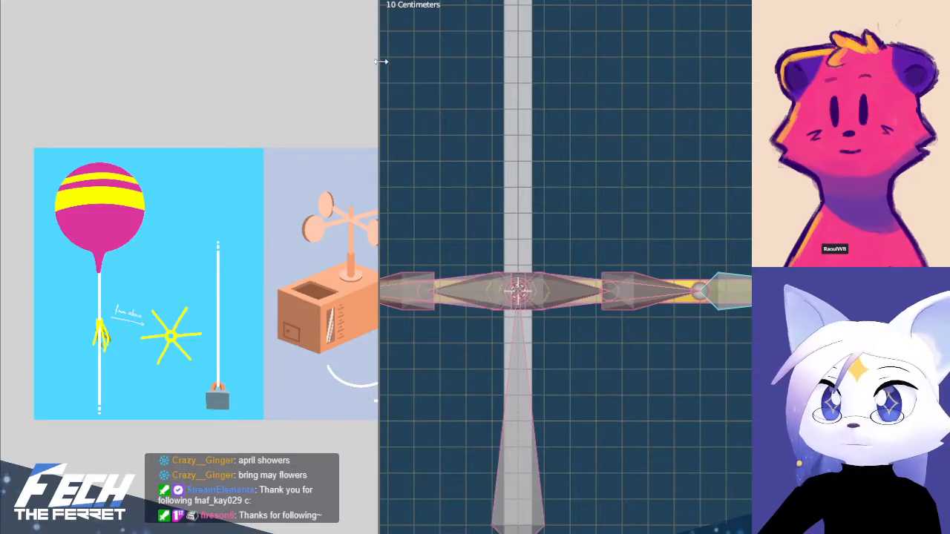
drag(380, 67, 261, 72)
right_click(262, 72)
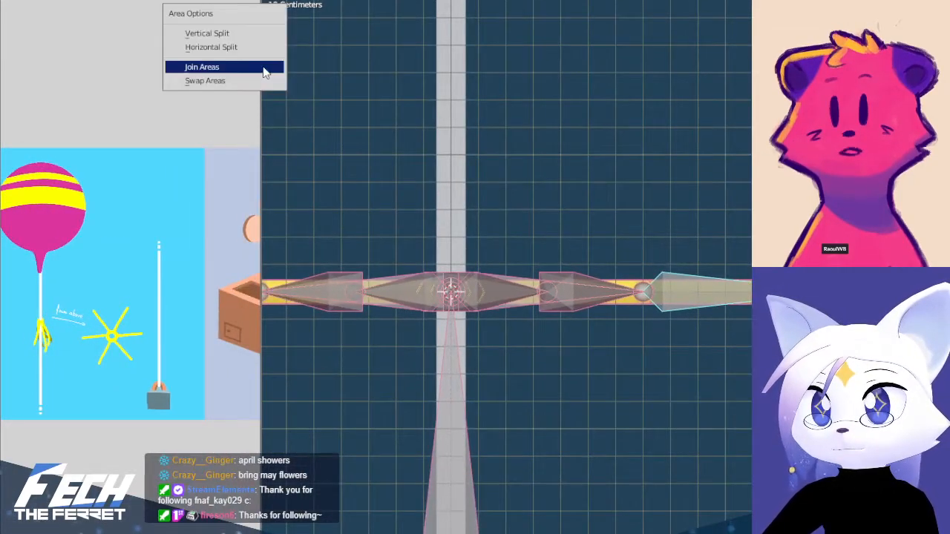
click(255, 68)
click(74, 91)
scroll(595, 254, up, 3)
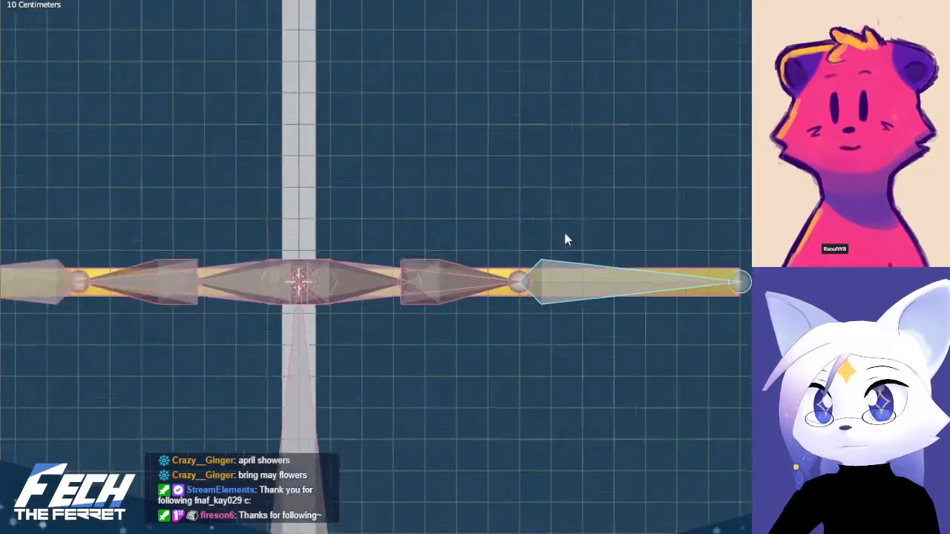
Select the inner bone of the star's front-right arm and return the star armature to Edit Mode
scroll(564, 237, down, 3)
middle_drag(537, 265, 486, 304)
scroll(496, 299, up, 4)
click(496, 300)
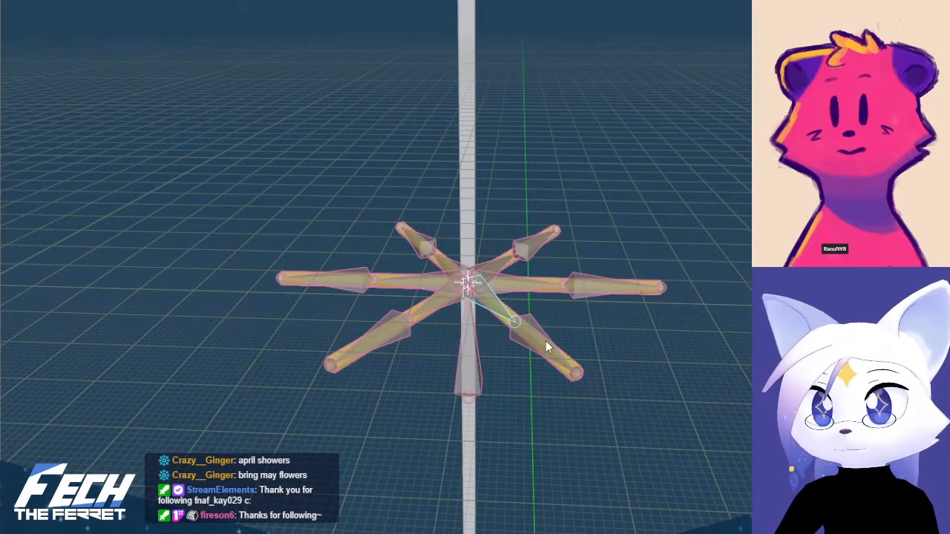
key(a)
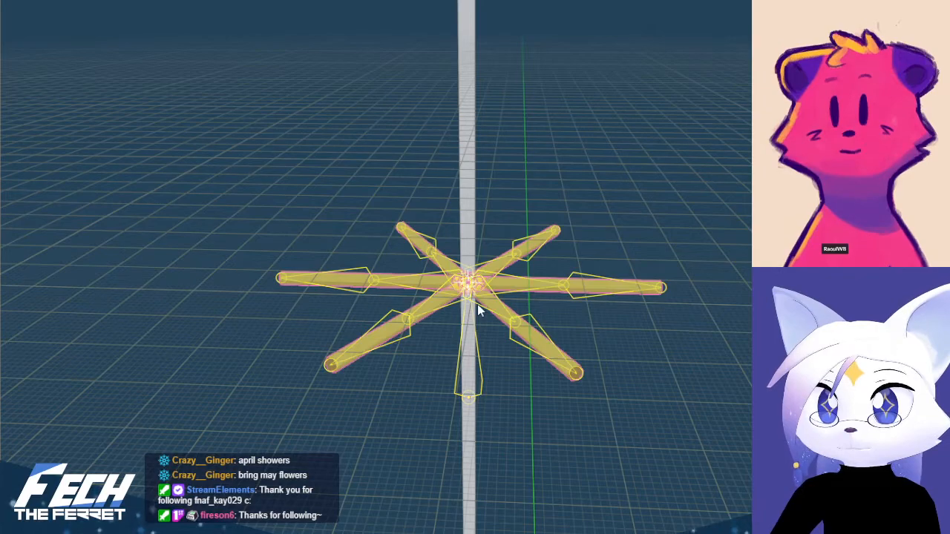
key(ctrl+Tab)
key(ctrl+Tab)
key(Tab)
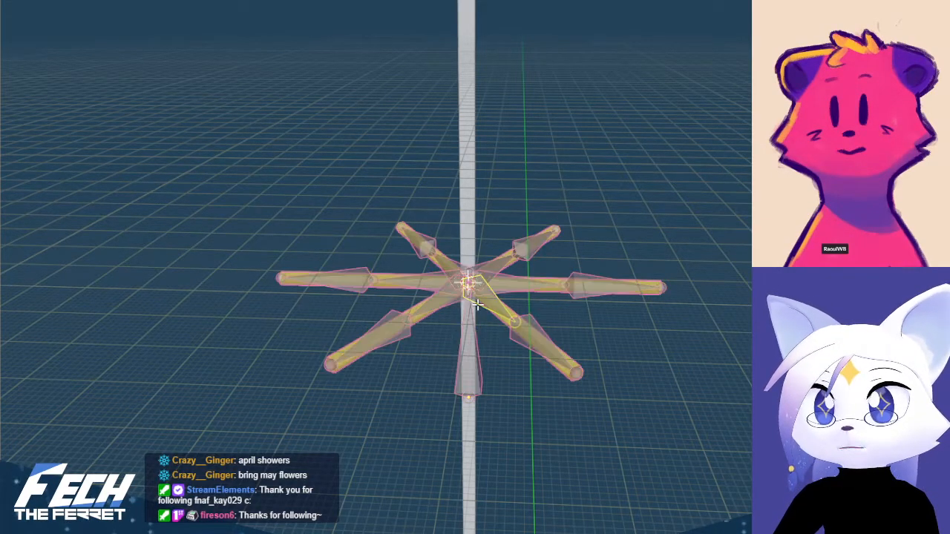
Select the bones of all the star's arms except the one pointing right and delete them
shift+click(540, 332)
shift+click(452, 303)
shift+click(397, 330)
shift+click(424, 278)
shift+click(354, 285)
shift+click(449, 262)
shift+click(426, 234)
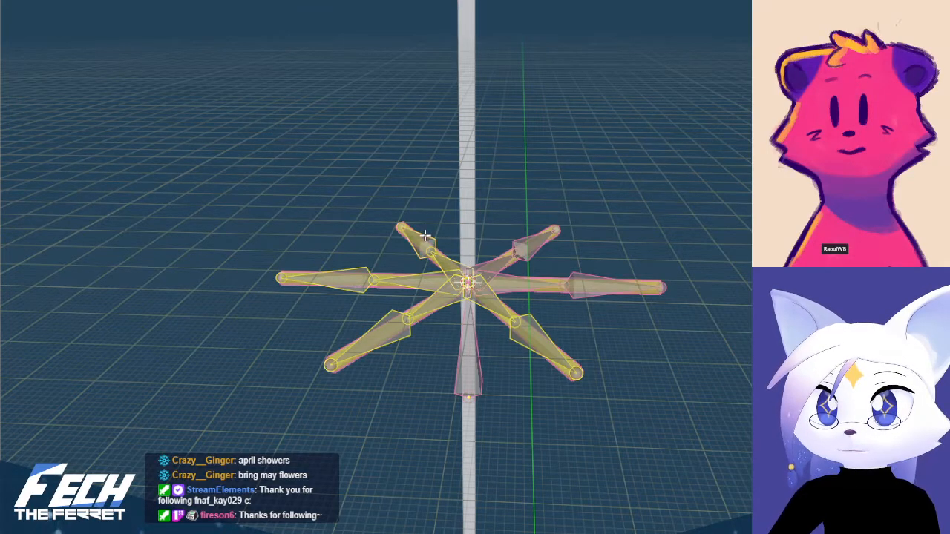
shift+click(521, 243)
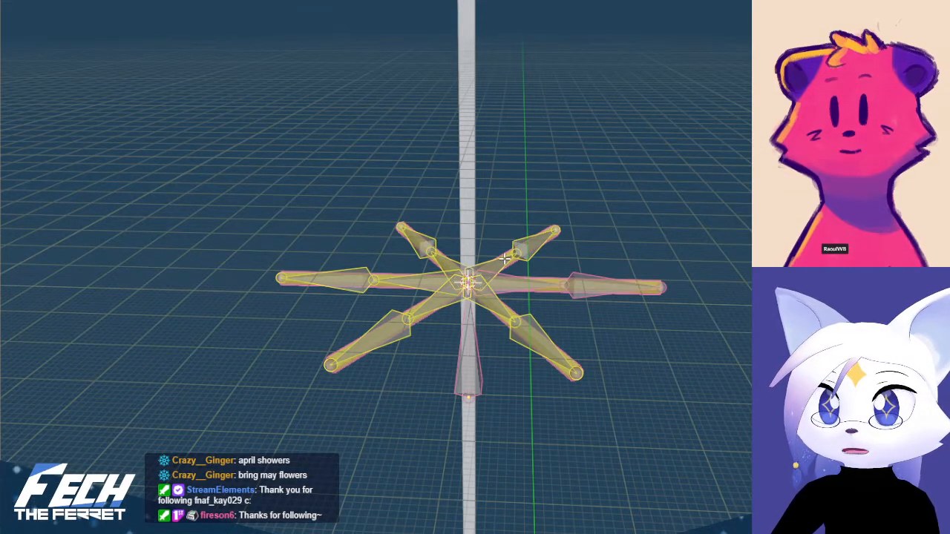
key(Delete)
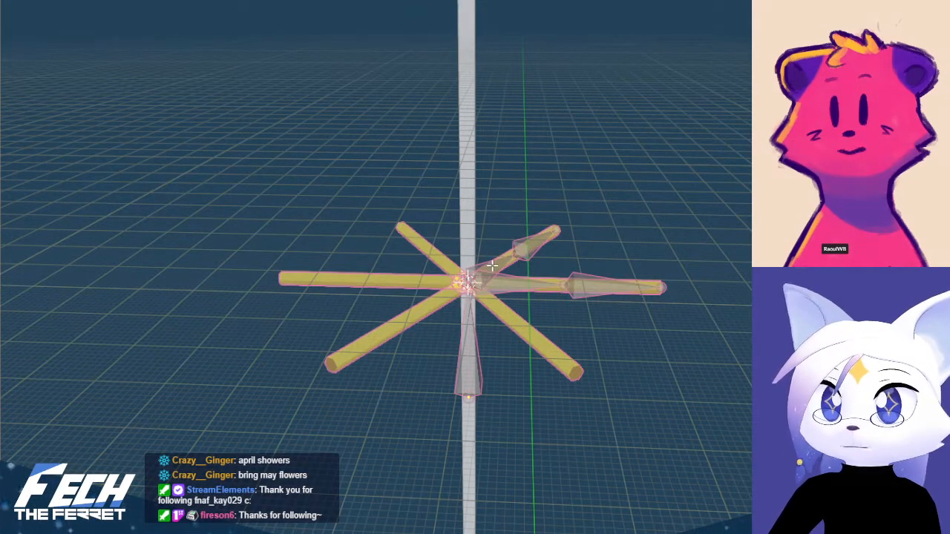
Undo the arm bone deletion, retry it once, and undo back through the bone selections
key(ctrl+z)
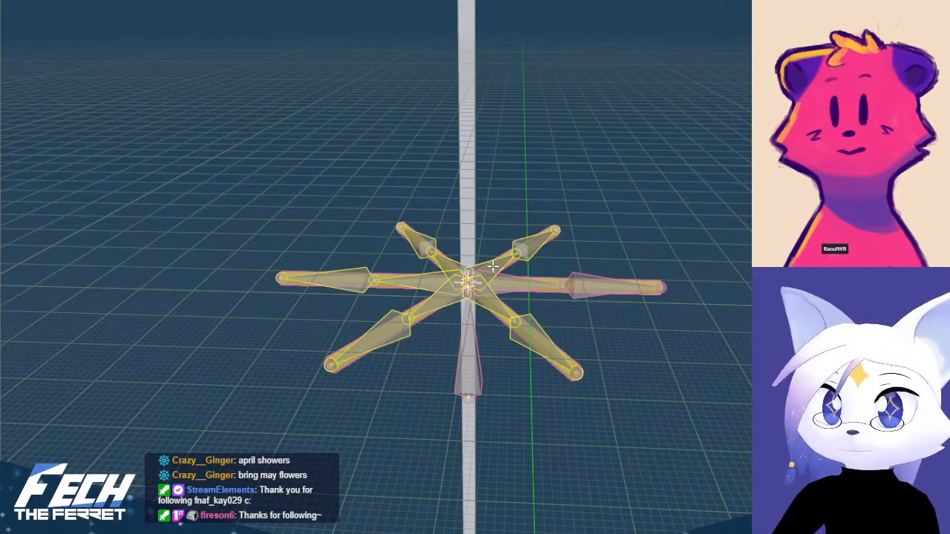
key(Delete)
key(ctrl+z)
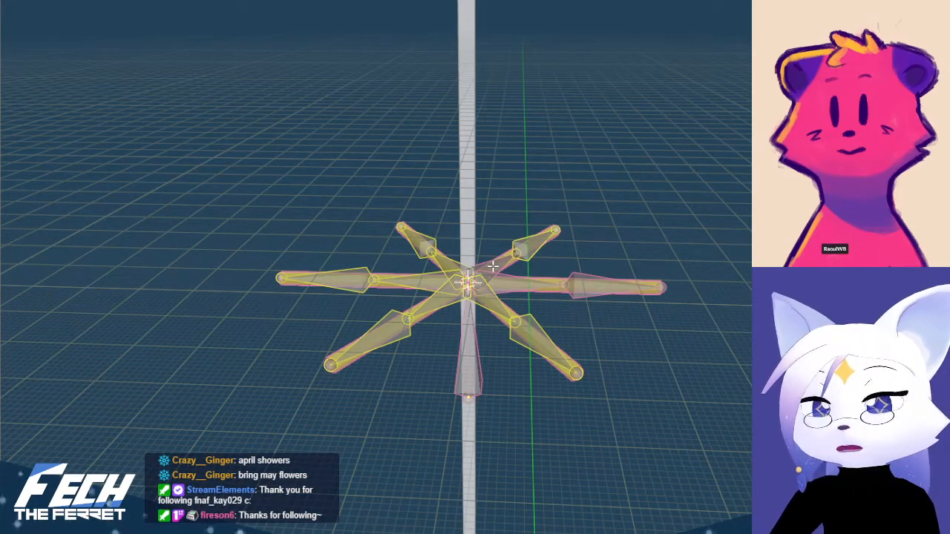
key(ctrl+z)
key(ctrl+z)
key(ctrl+z)
key(ctrl+z)
key(ctrl+z)
key(ctrl+z)
key(ctrl+z)
key(ctrl+z)
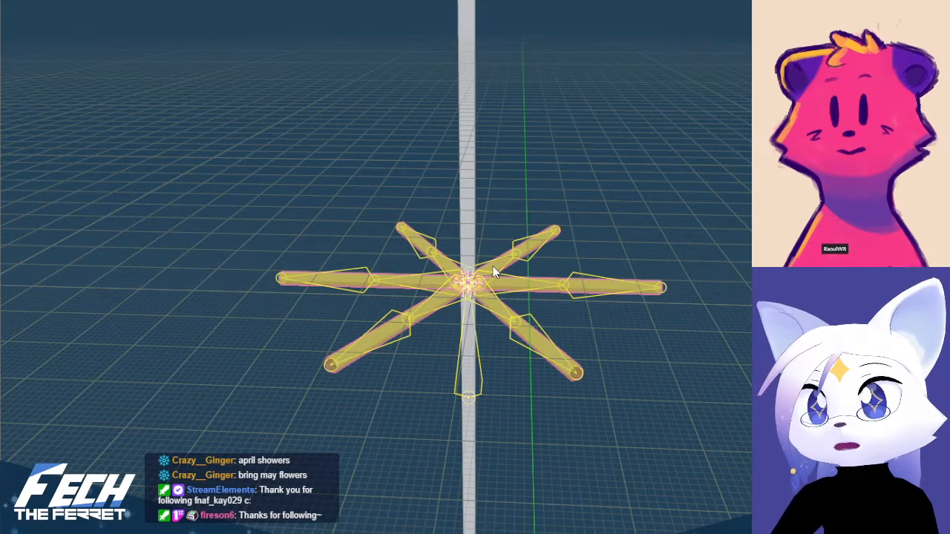
key(ctrl+z)
key(ctrl+z)
key(ctrl+z)
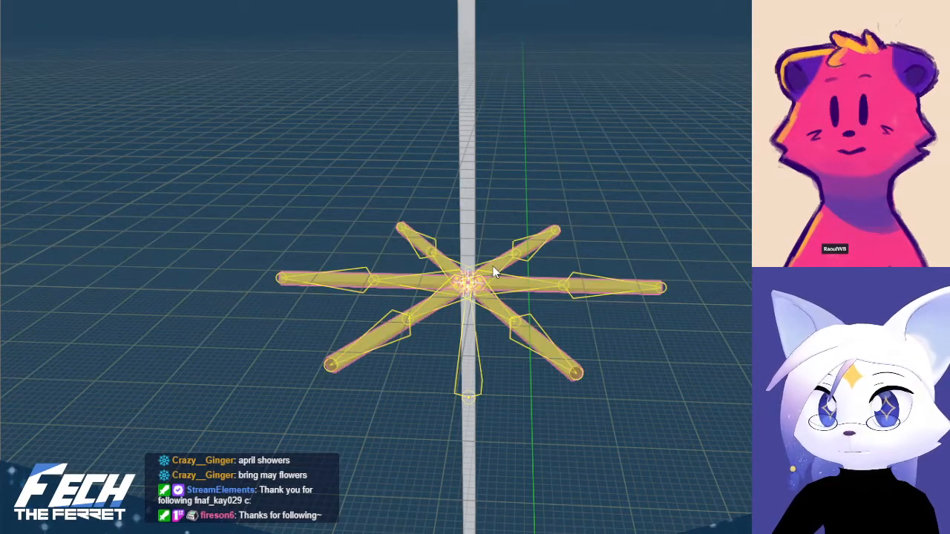
Move the inner bone of the star's back-right arm upward in Edit Mode and undo the move
click(492, 266)
key(g)
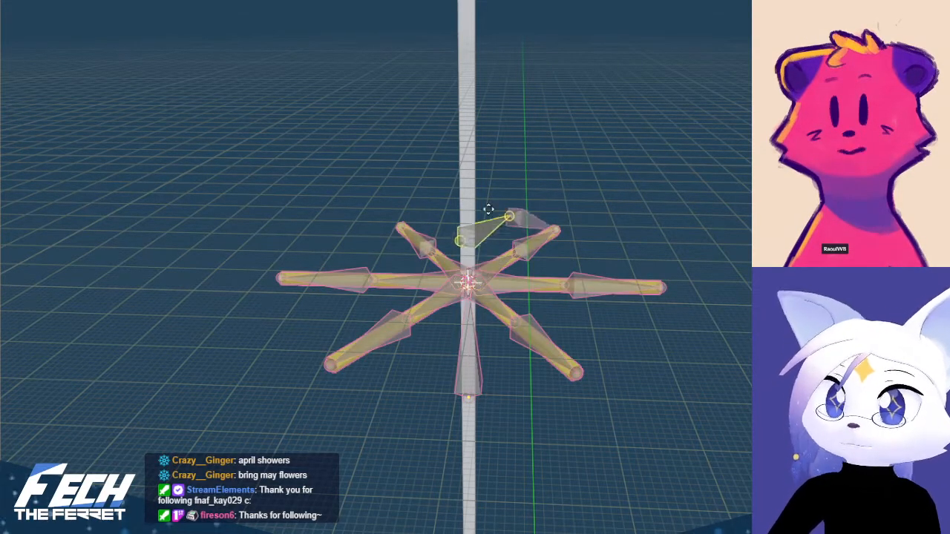
middle_drag(515, 248, 462, 266)
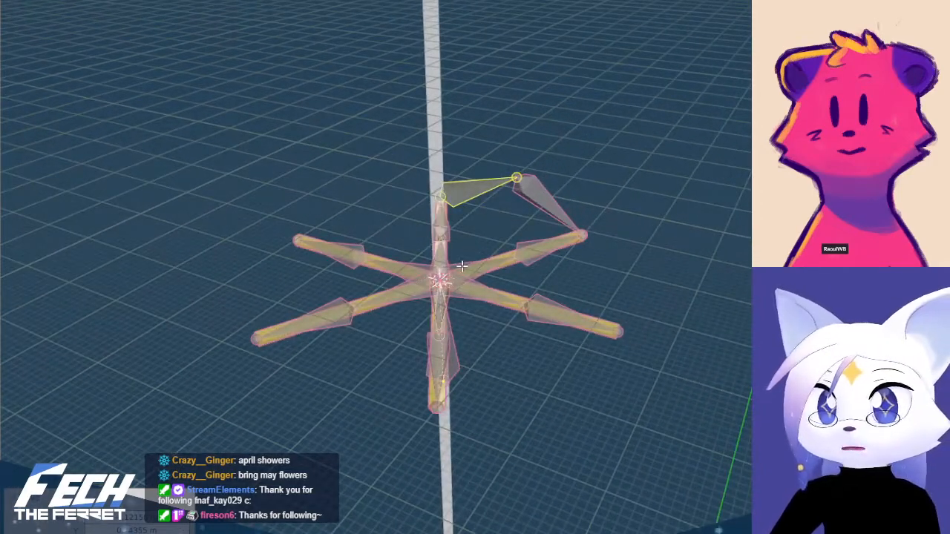
click(461, 266)
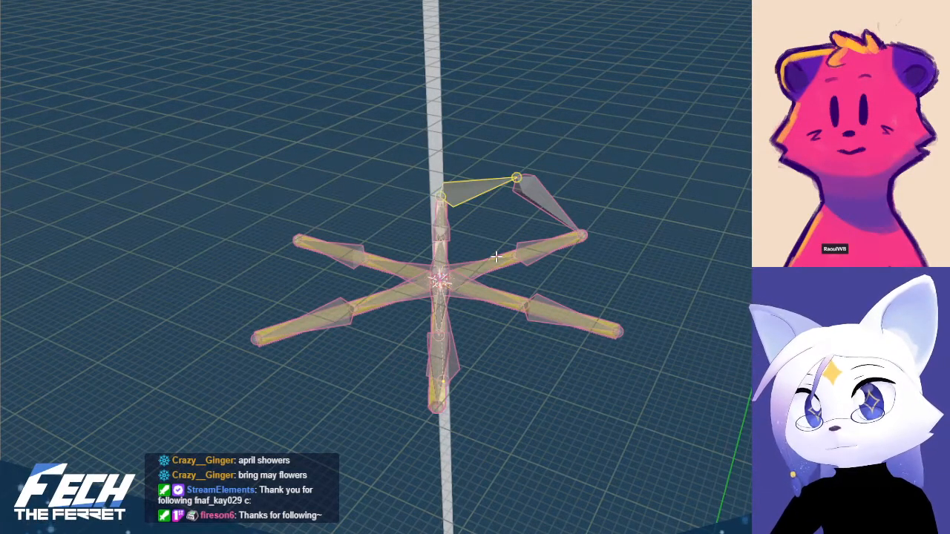
key(ctrl+z)
scroll(493, 256, up, 2)
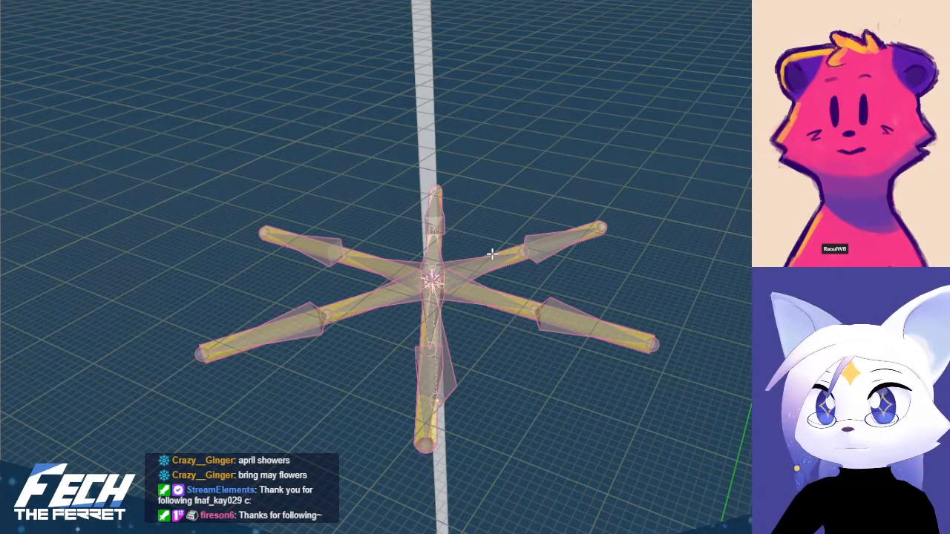
Select the linked duplicate bone chain on the star's back-right arm, move it clear of the arm, and delete it
key(x)
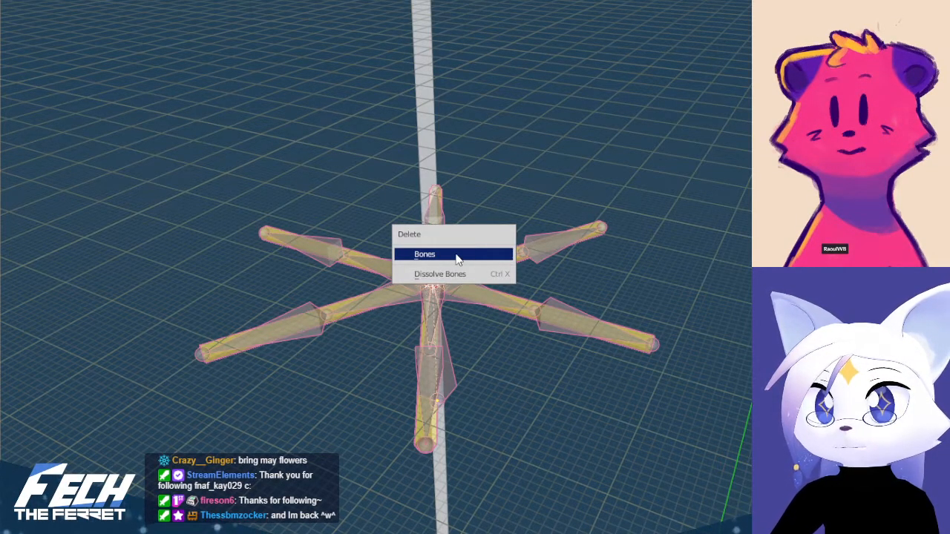
click(456, 260)
key(l)
key(g)
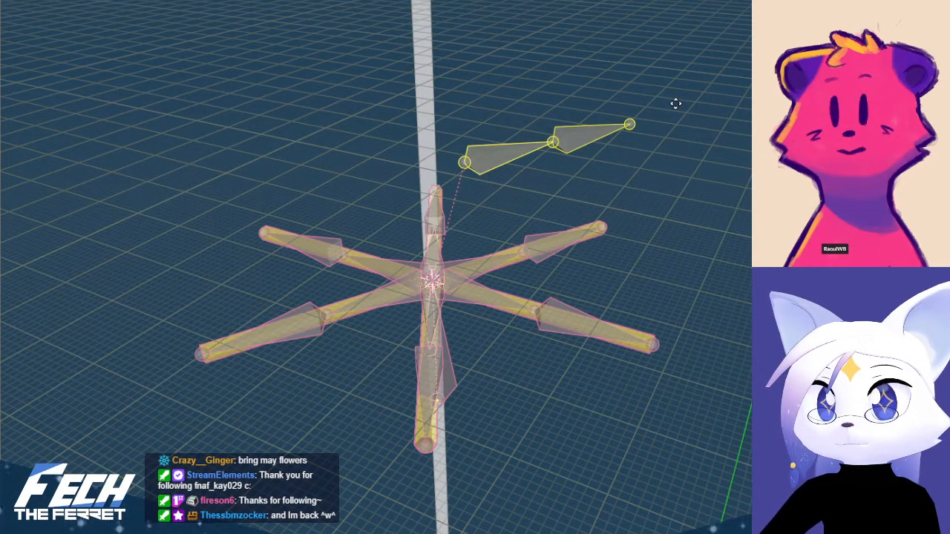
click(654, 150)
key(x)
click(653, 149)
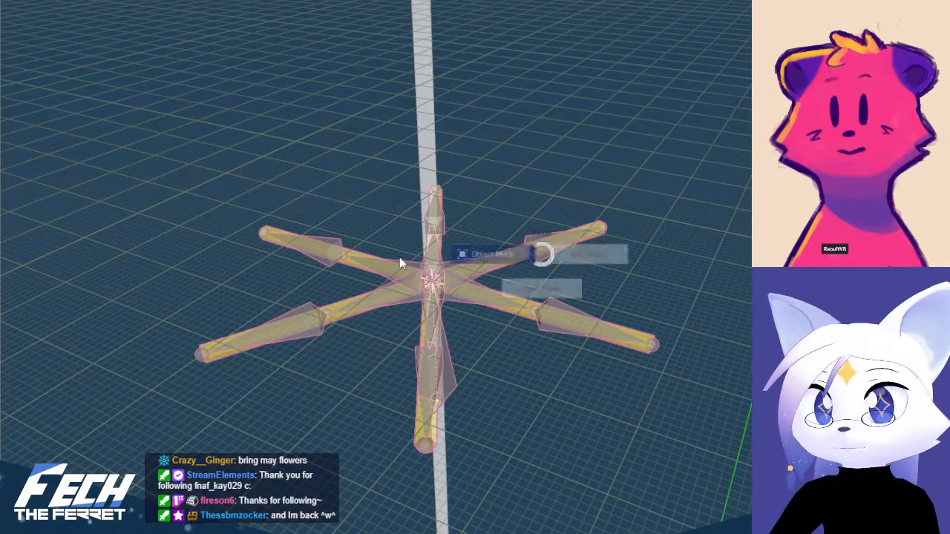
Return the star armature to Object Mode and clear the star mesh's parent
key(a)
shift+click(549, 246)
click(545, 258)
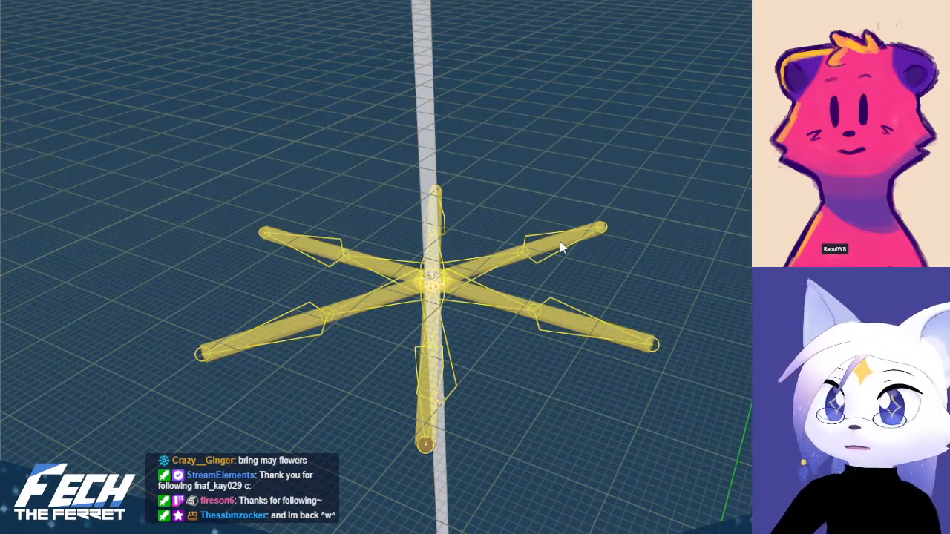
shift+click(508, 267)
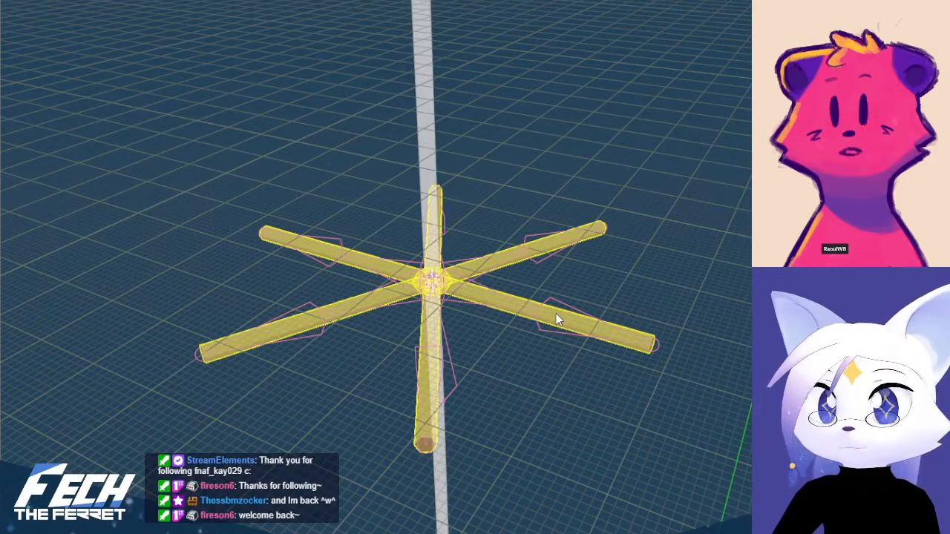
key(alt+p)
click(519, 334)
click(642, 273)
Try to parent the star and its armature with the star mesh as the active object
click(536, 259)
shift+click(535, 259)
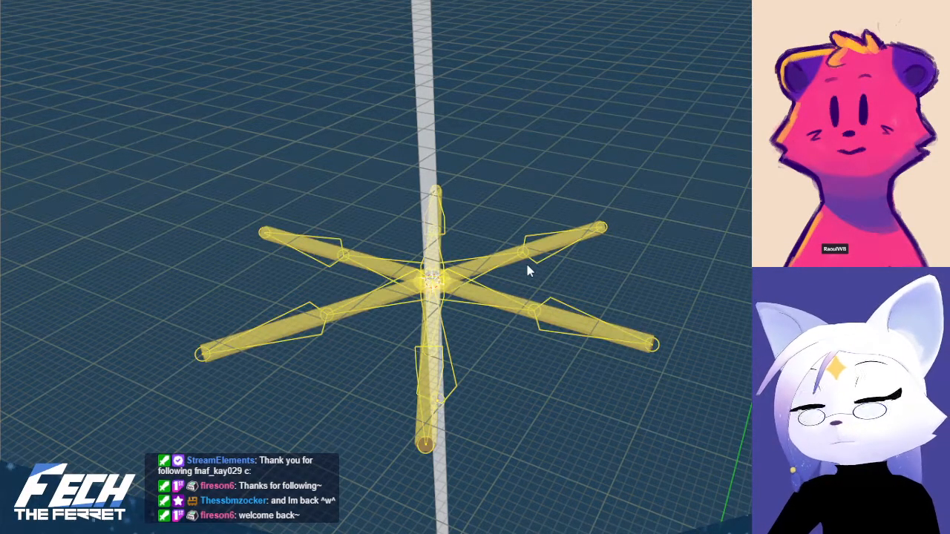
click(522, 271)
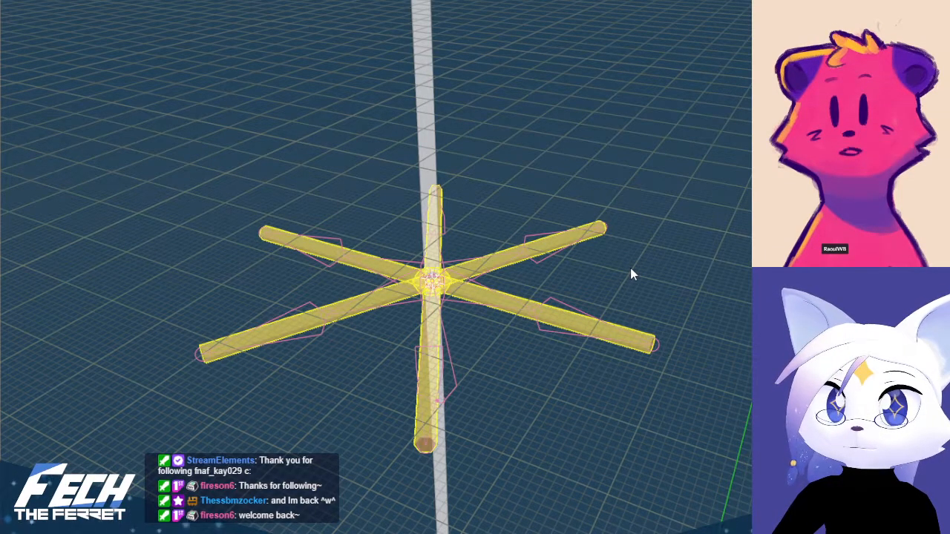
key(ctrl+p)
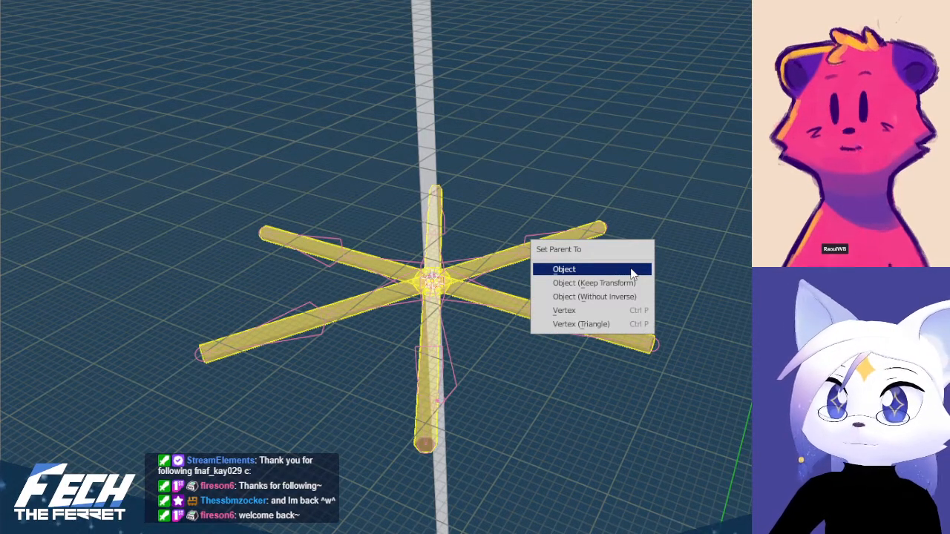
click(632, 272)
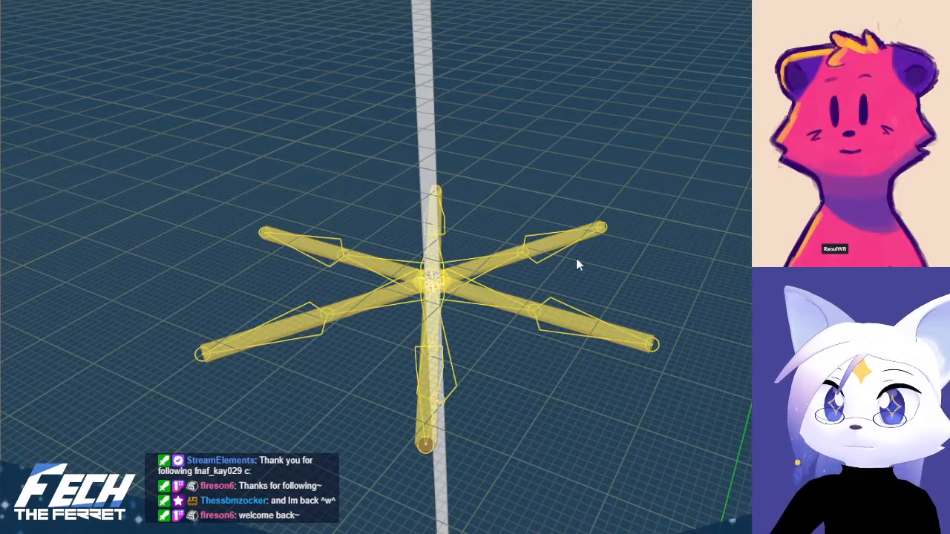
shift+click(601, 240)
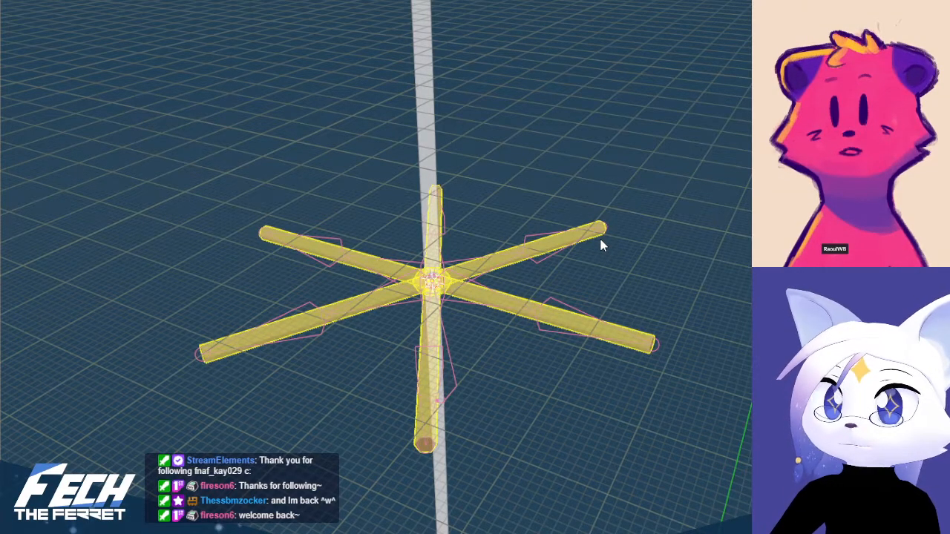
key(ctrl+p)
click(610, 242)
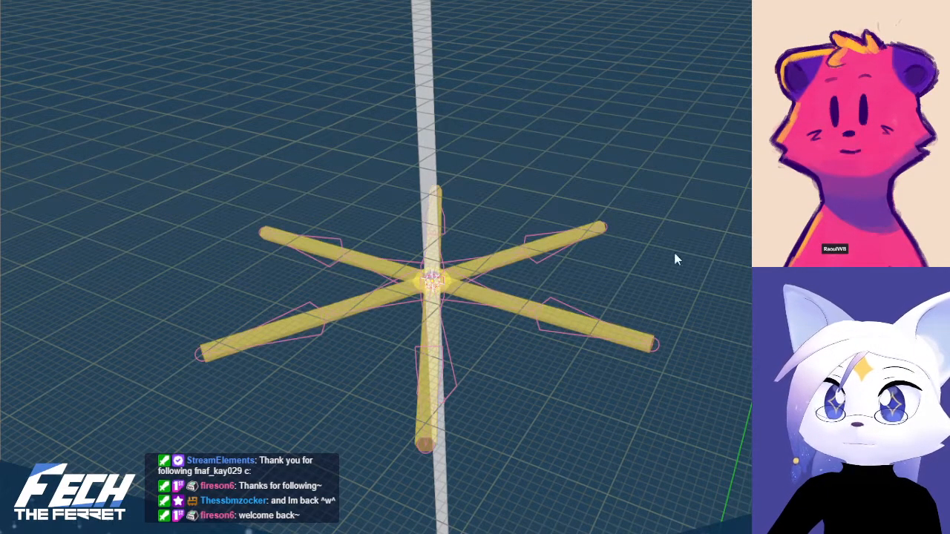
Parent the star mesh to its armature with automatic weights, keeping the armature as the active object
click(562, 246)
shift+click(600, 238)
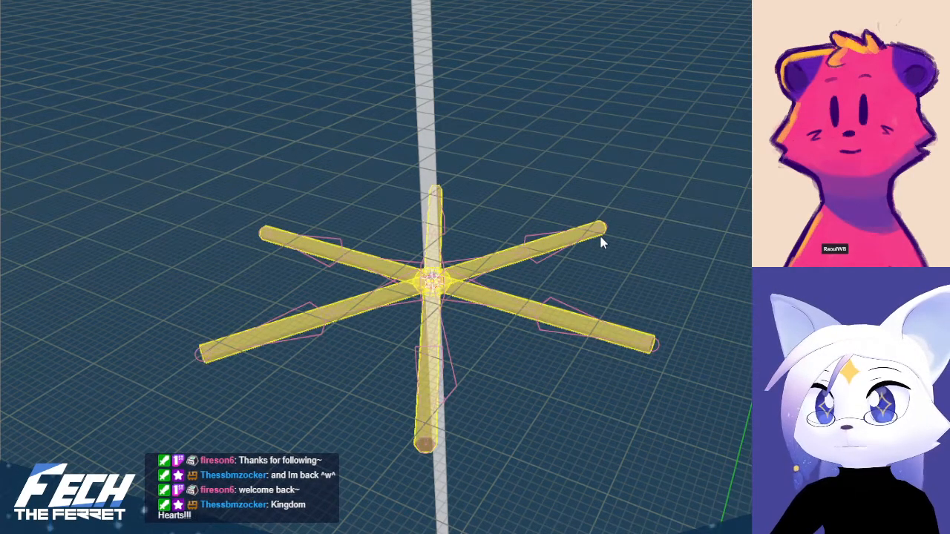
key(ctrl+p)
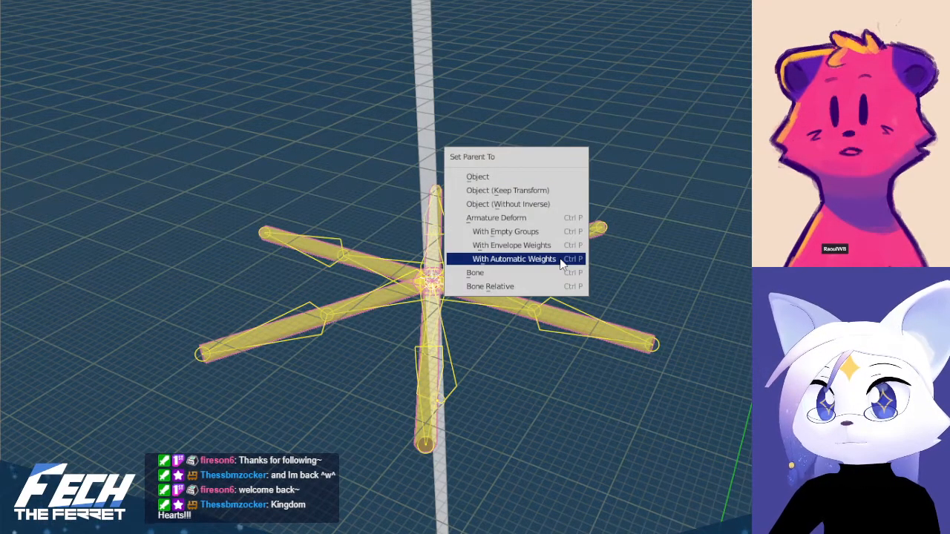
click(513, 258)
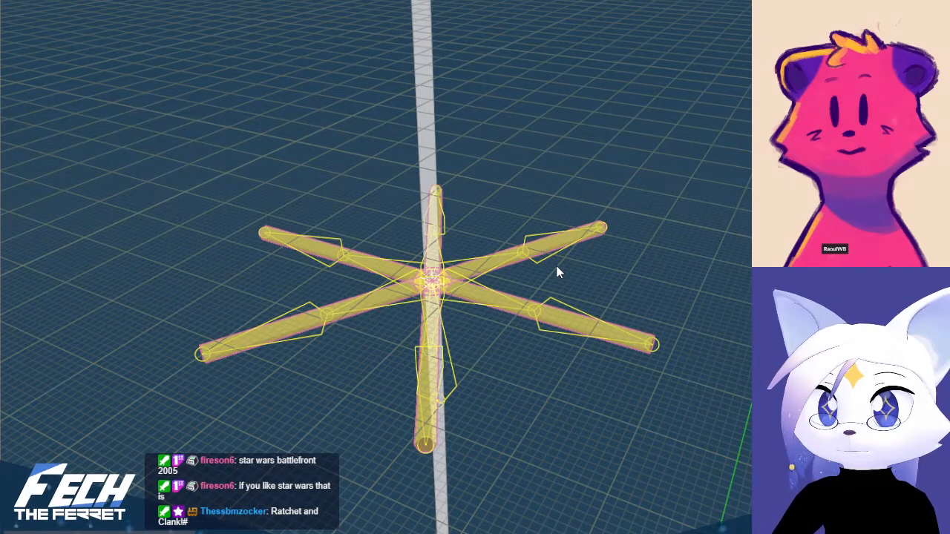
shift+click(521, 263)
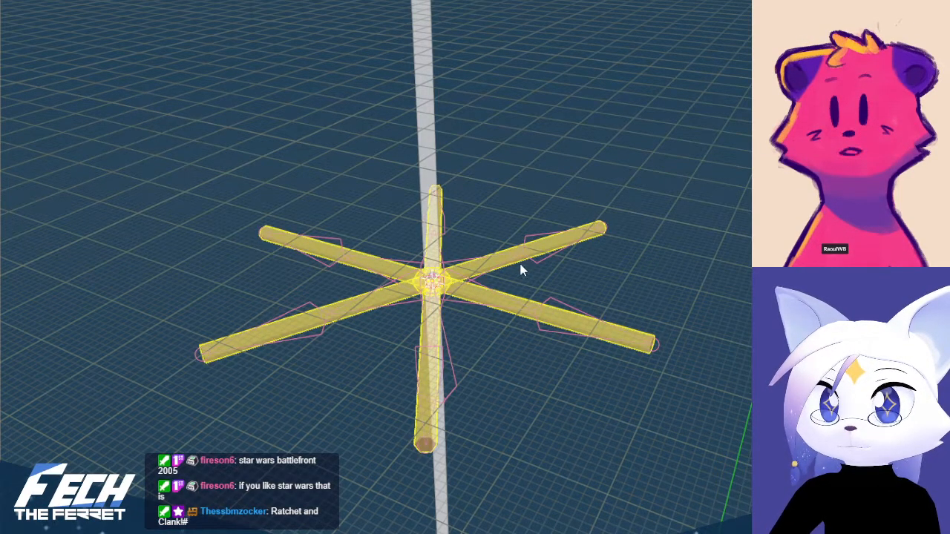
key(alt+z)
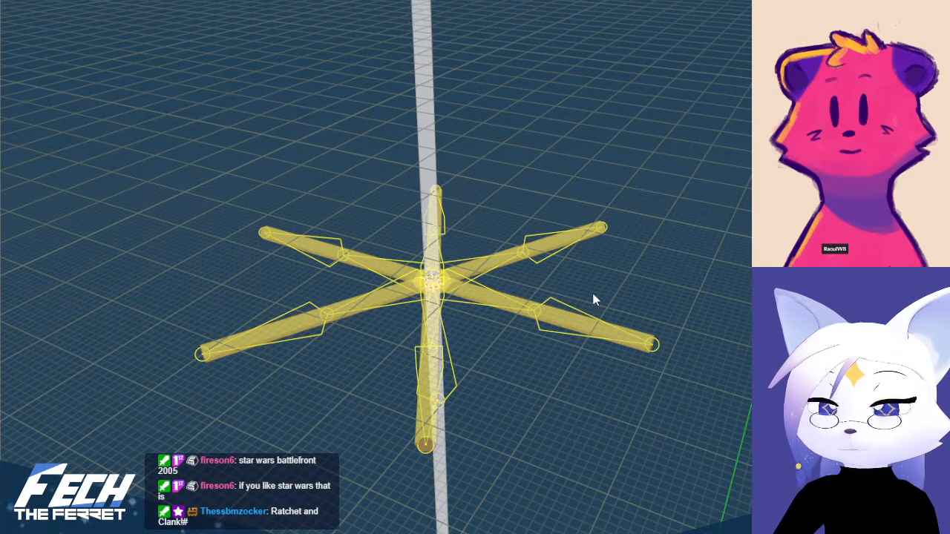
middle_drag(592, 294, 492, 287)
key(KP_1)
key(alt+z)
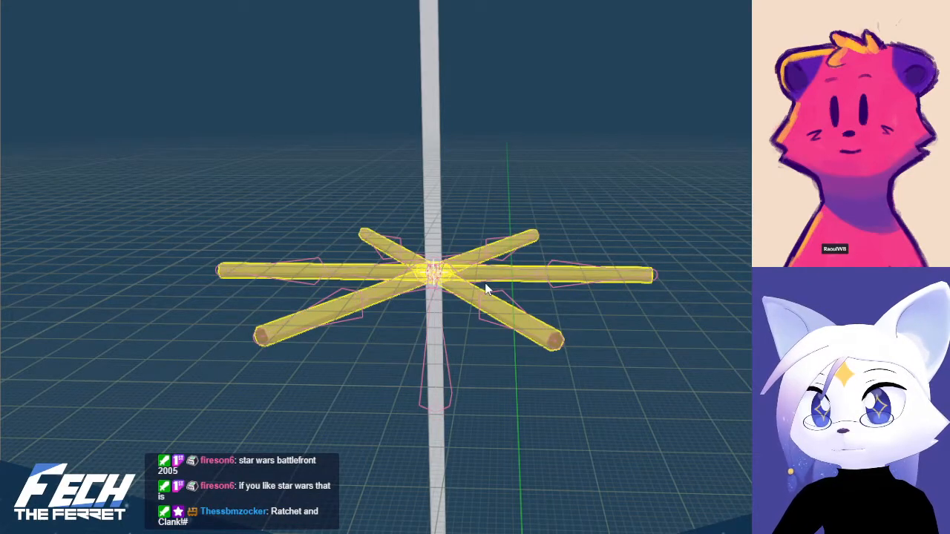
key(alt+z)
key(alt+z)
key(alt+z)
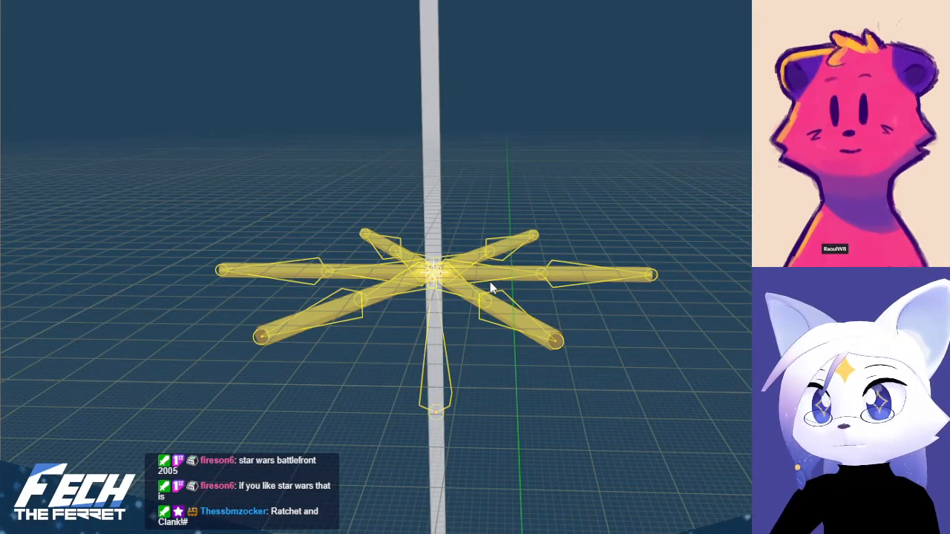
Show the star armature from the front and switch it to Pose Mode
key(KP_7)
key(Tab)
middle_drag(495, 280, 526, 319)
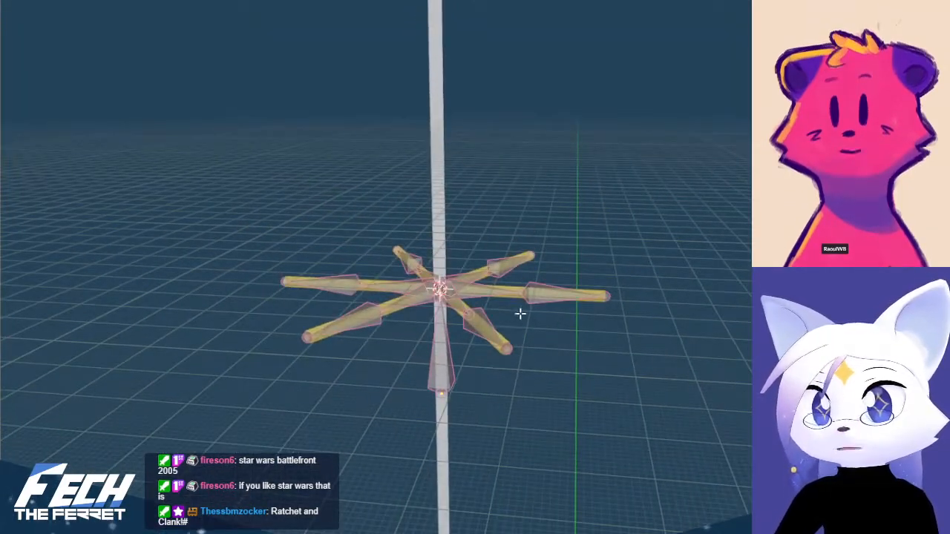
key(KP_1)
scroll(547, 282, up, 5)
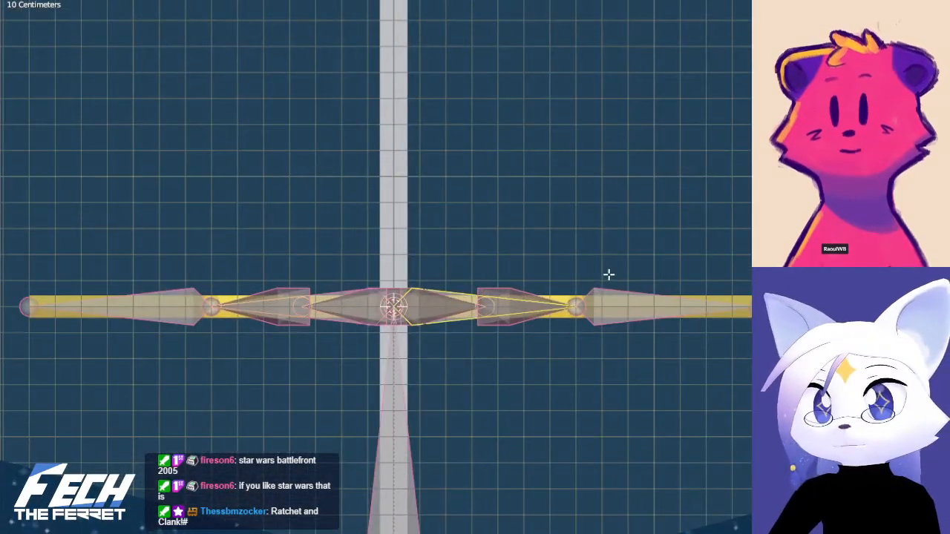
key(ctrl+Tab)
click(608, 354)
Test-rotate the inner and outer bones of the star's right-pointing arm upward to check the mesh deformation
key(r)
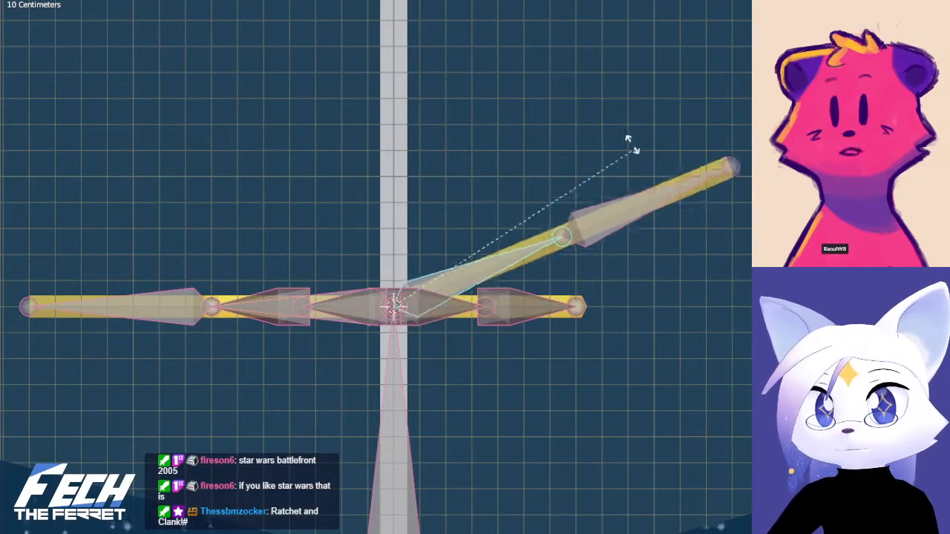
click(592, 129)
click(632, 169)
key(r)
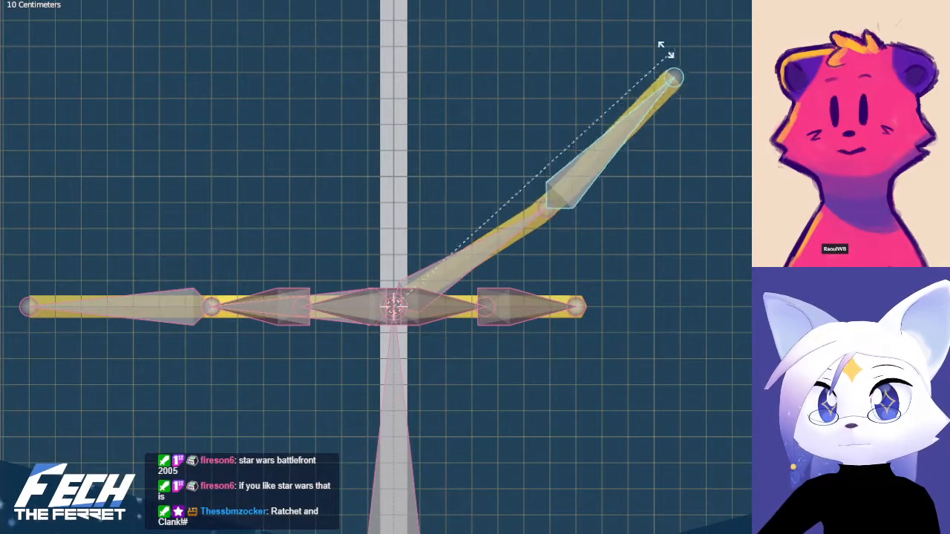
click(422, 47)
Clear the rotation of the outer and inner bones of the star's raised arm and return to front view
key(alt+r)
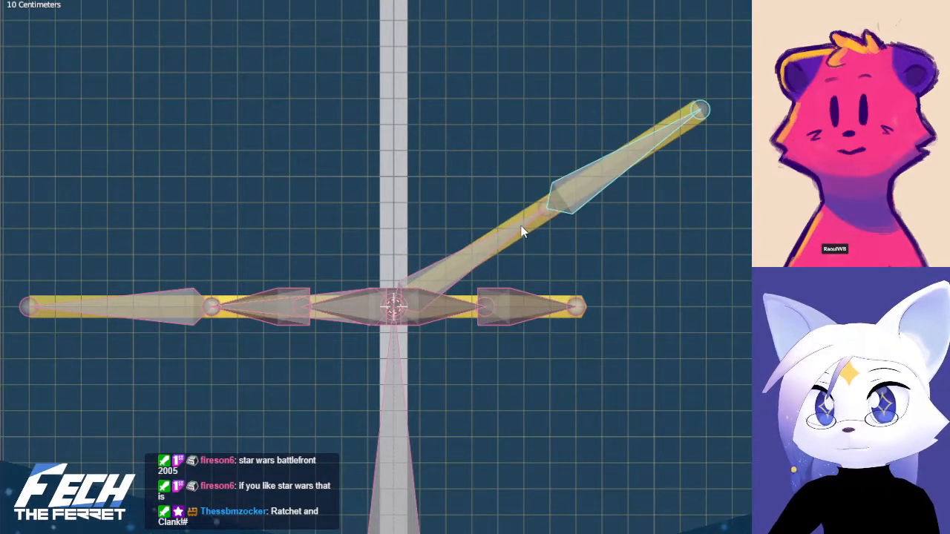
click(525, 220)
key(alt+r)
middle_drag(621, 302, 492, 351)
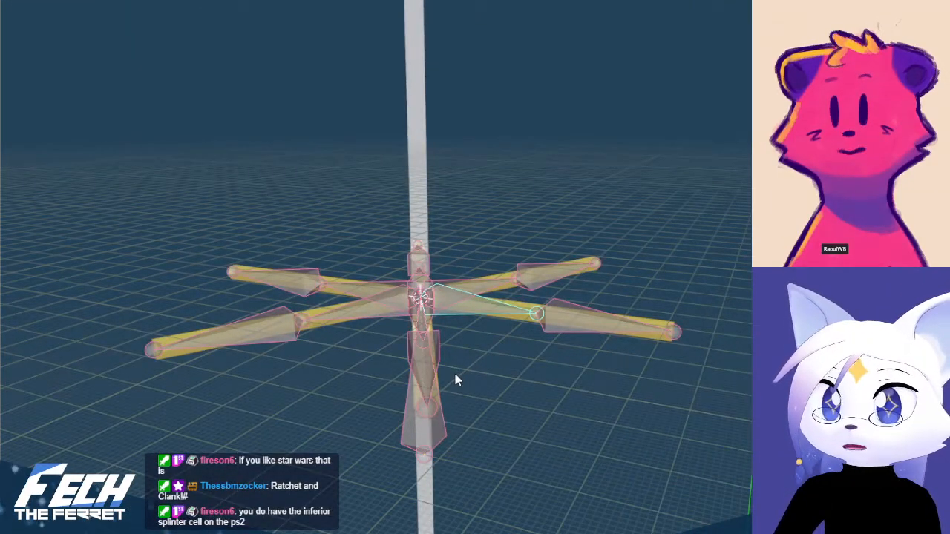
key(KP_1)
middle_drag(504, 383, 517, 405)
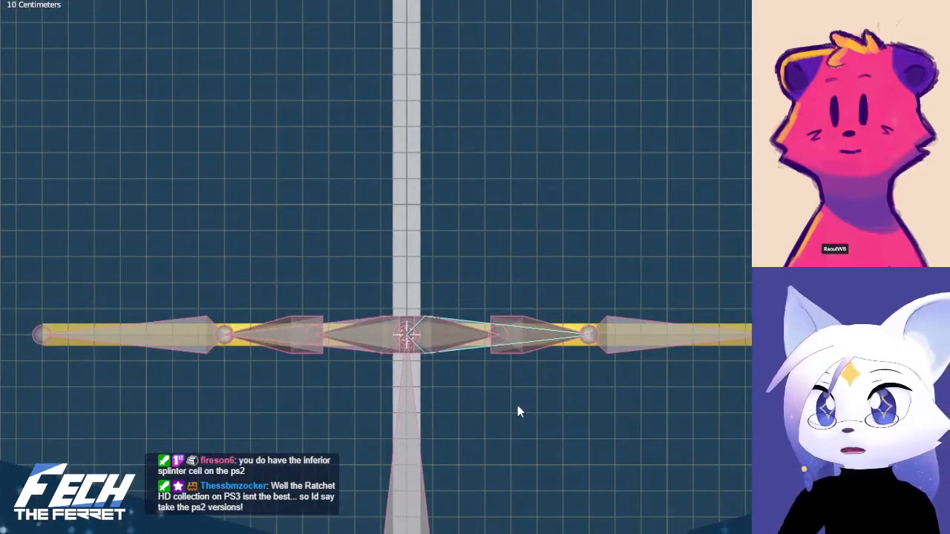
Return the star armature from Pose Mode to Object Mode
middle_drag(501, 367, 545, 365)
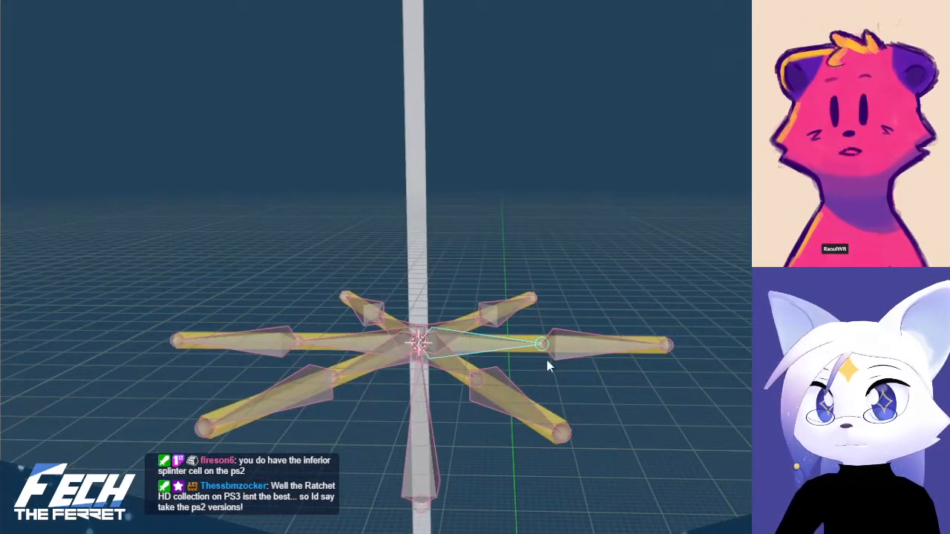
key(KP_1)
click(558, 363)
key(a)
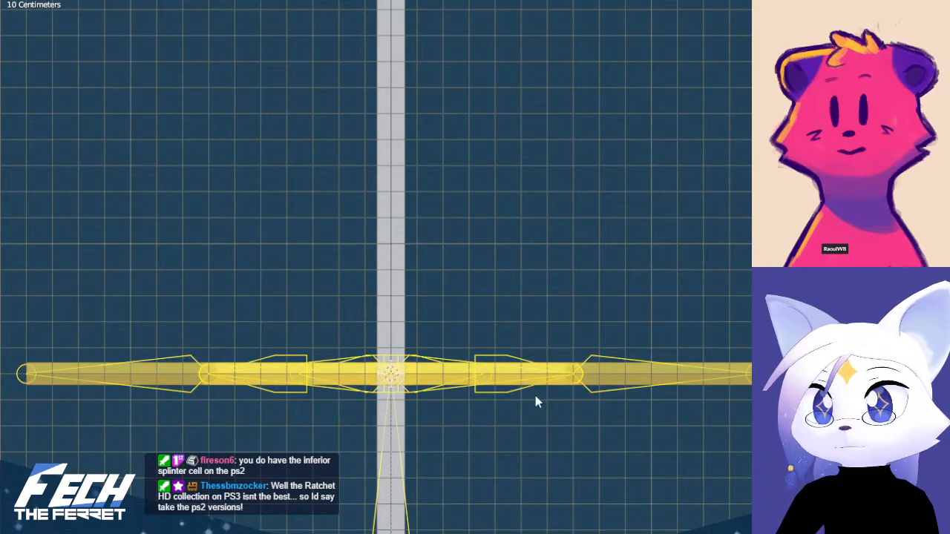
key(a)
shift+middle_drag(536, 409, 520, 457)
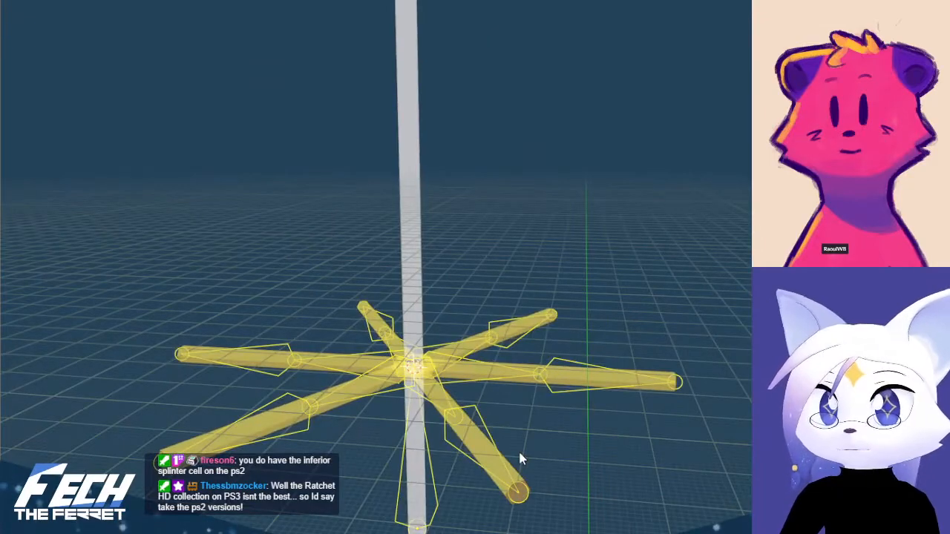
Examine the outer bone's weights on the star's right-pointing arm in Weight Paint, and return the mesh to Object Mode
click(517, 386)
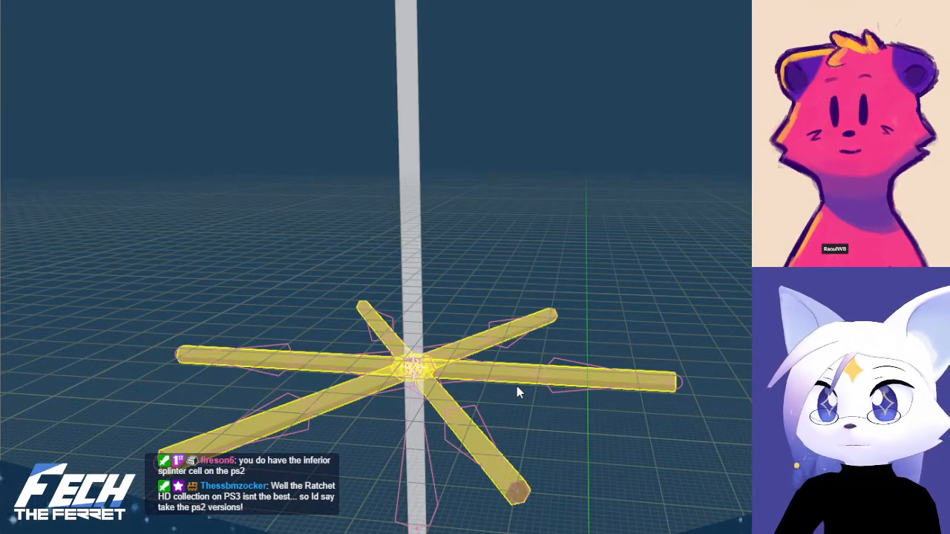
key(ctrl+Tab)
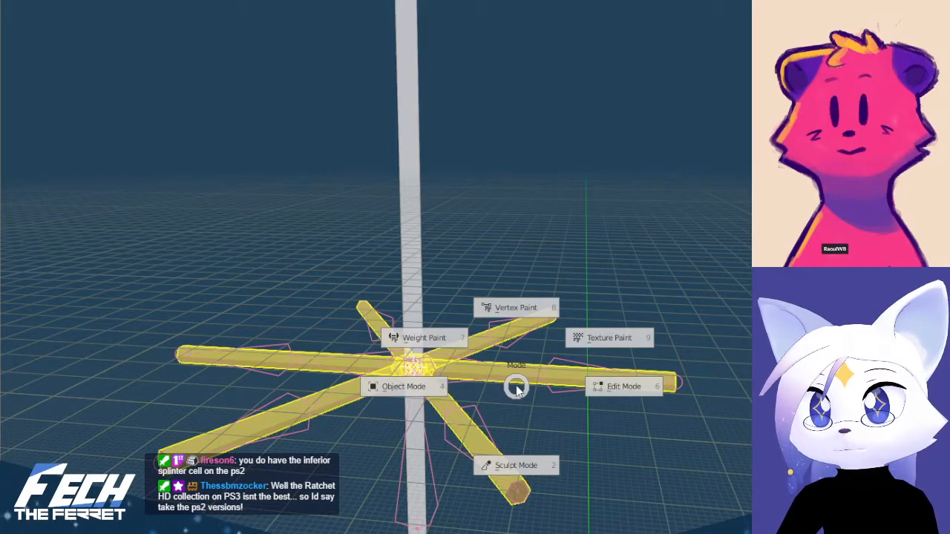
click(453, 339)
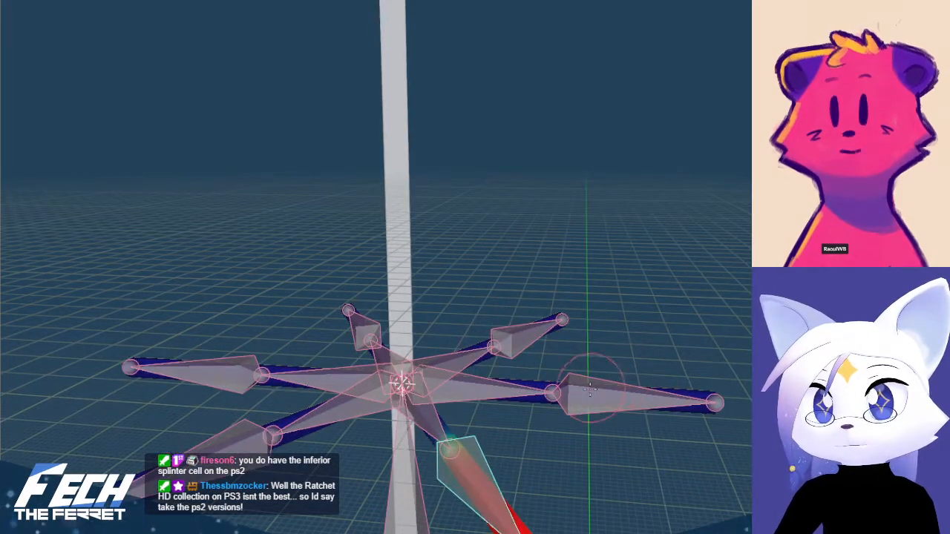
ctrl+click(591, 393)
key(KP_1)
mouse_move(596, 313)
shift+middle_down()
mouse_move(530, 212)
mouse_move(518, 218)
mouse_move(537, 308)
shift+middle_up()
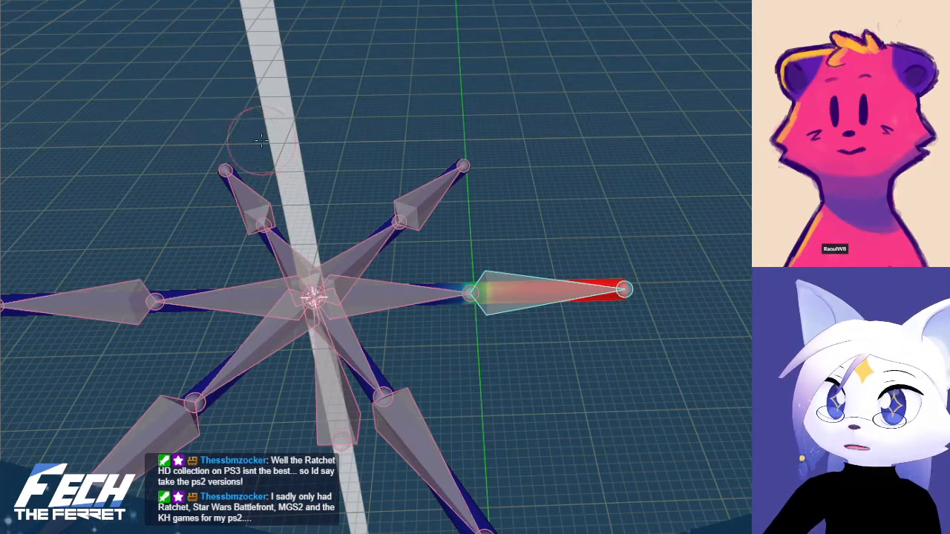
key(ctrl+Tab)
click(178, 146)
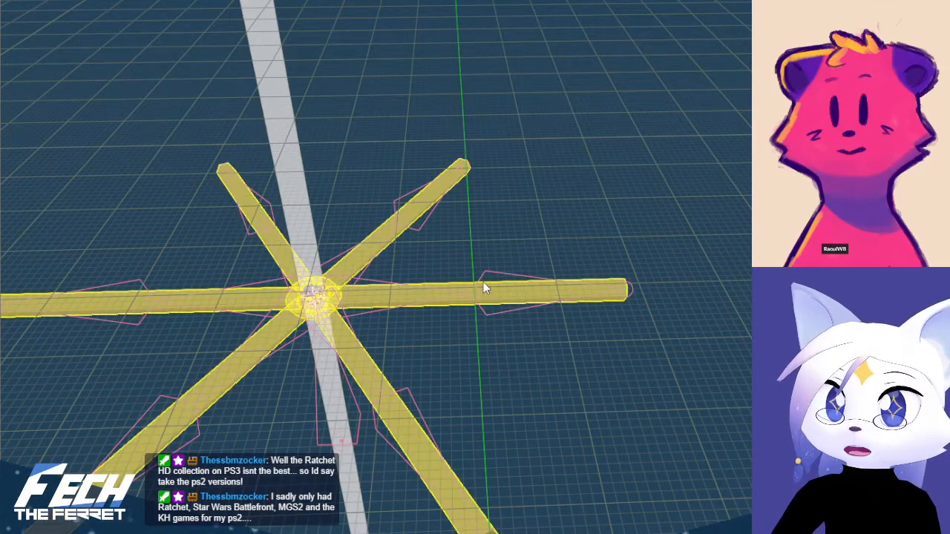
Clear the star mesh's parent to detach it from its armature
click(484, 282)
click(458, 283)
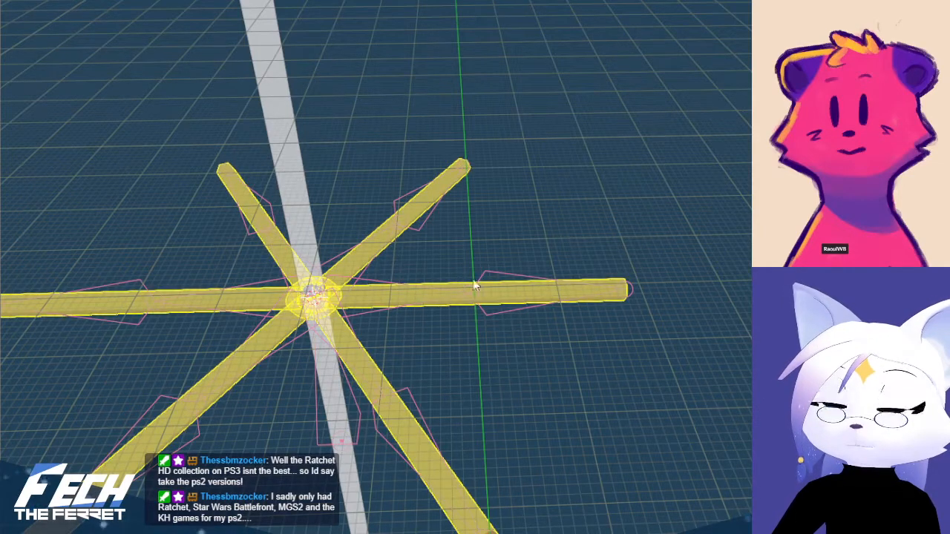
click(602, 296)
click(620, 278)
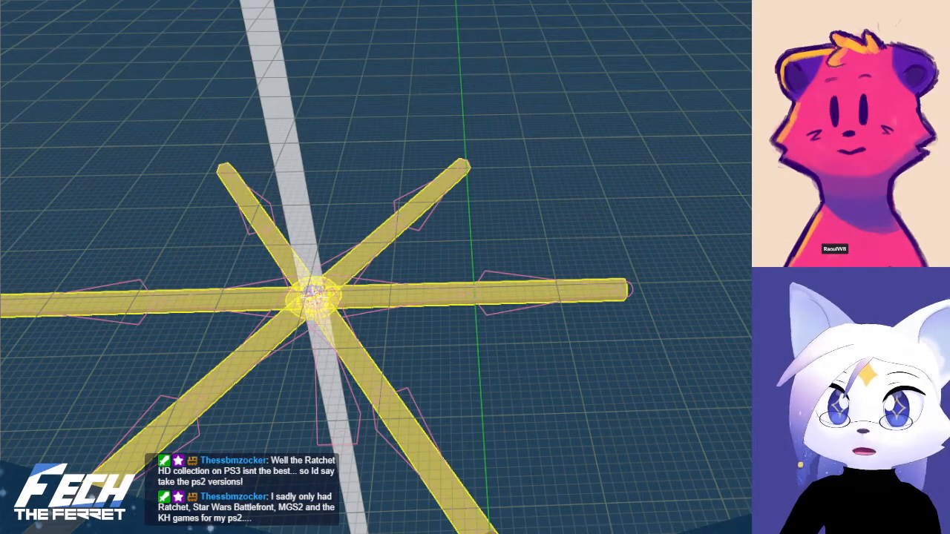
click(583, 401)
click(483, 279)
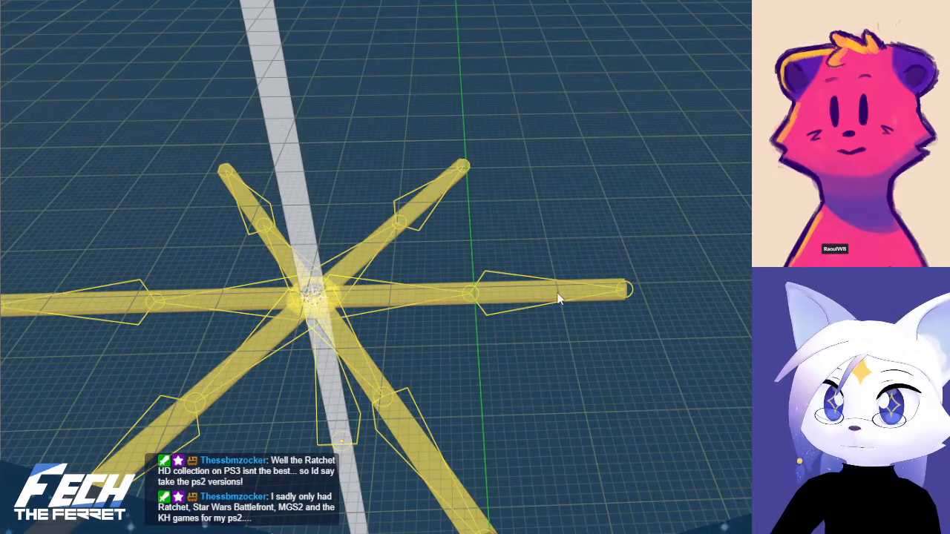
click(623, 290)
key(alt+p)
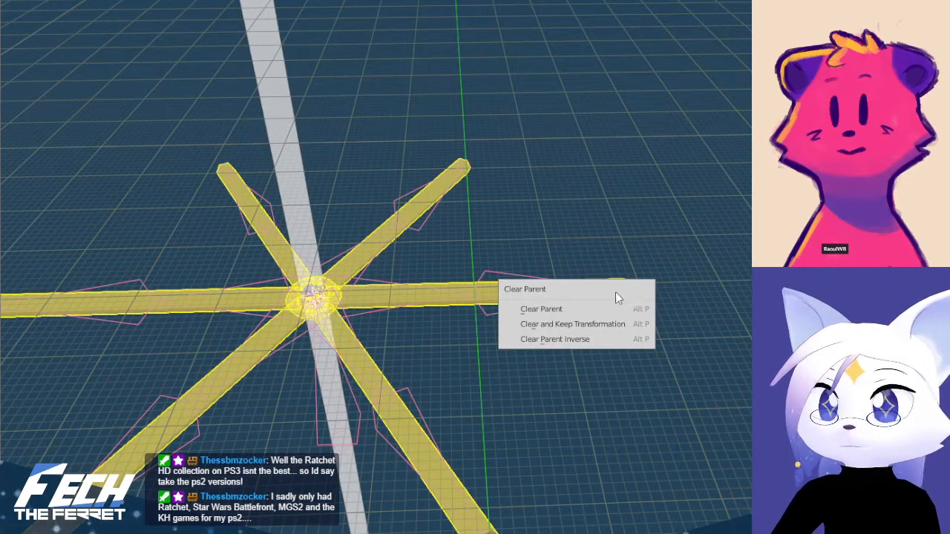
click(582, 308)
Parent the star mesh to its armature again with empty groups, keeping the armature as the active object
shift+click(506, 276)
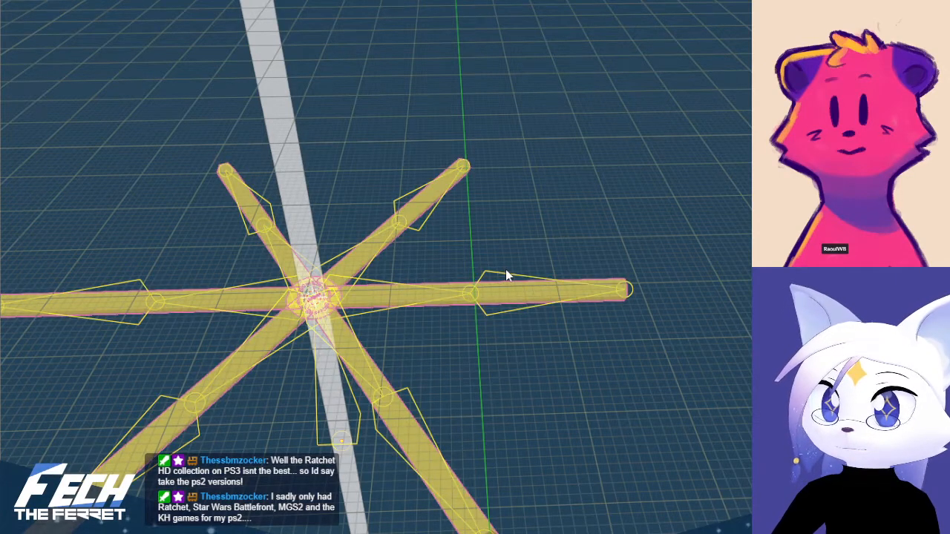
key(ctrl+p)
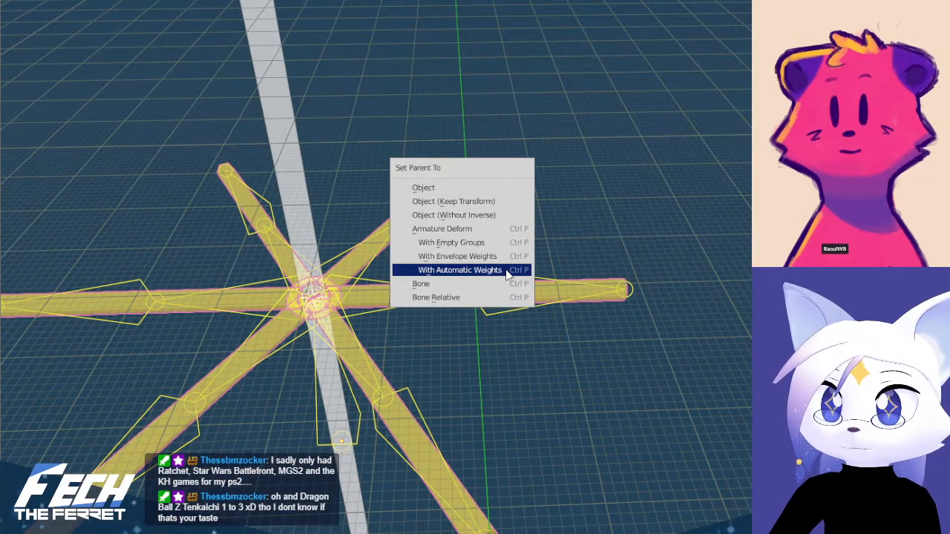
click(496, 254)
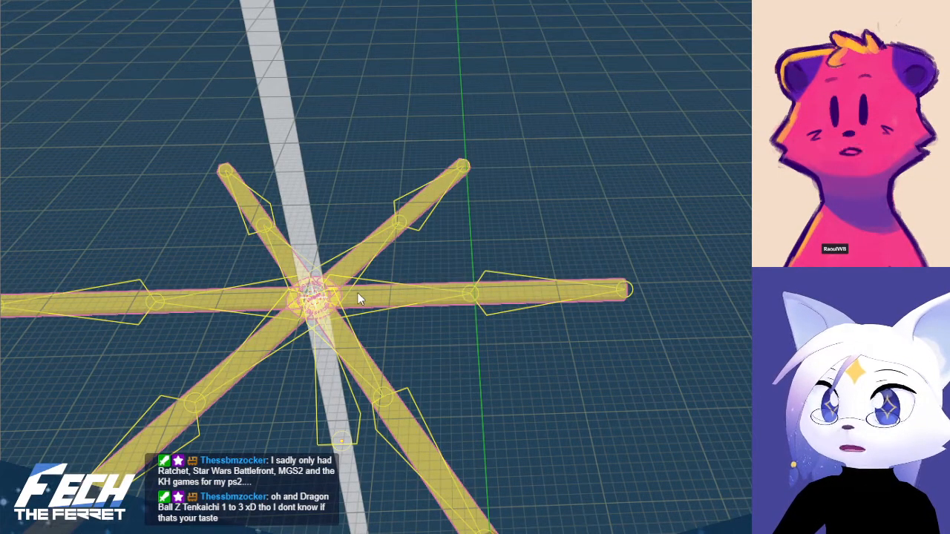
Select the whole central sphere of the star mesh in Edit Mode, hide it and return to Object Mode
key(Tab)
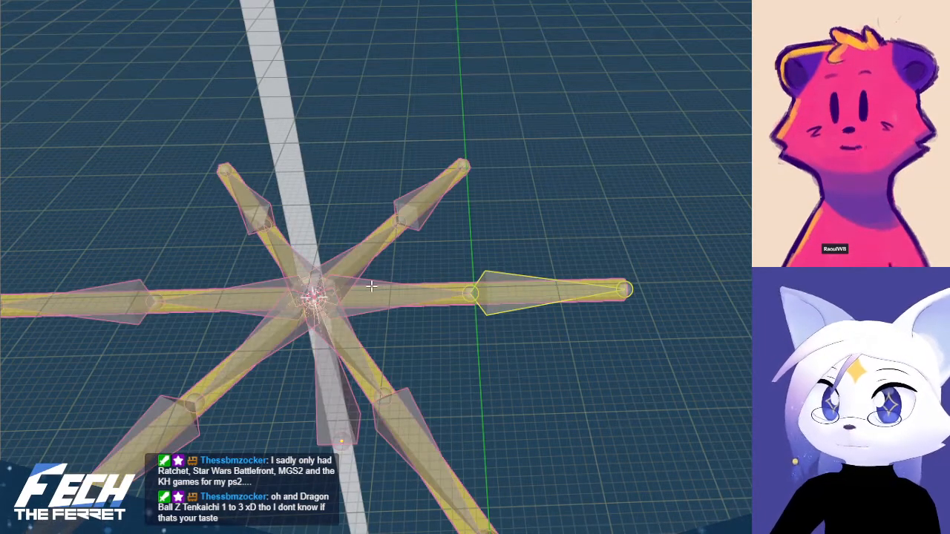
key(Tab)
key(Tab)
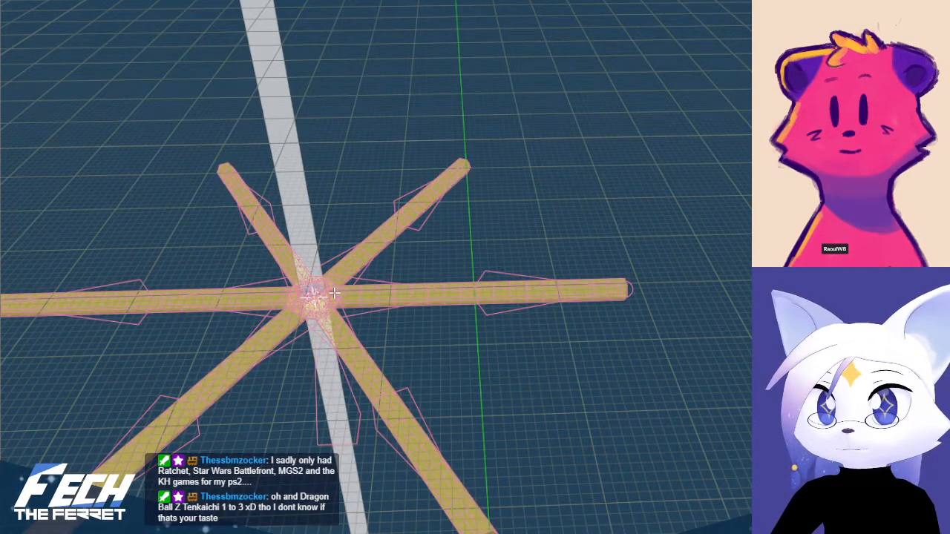
shift+middle_drag(335, 293, 460, 278)
scroll(423, 304, up, 4)
click(385, 281)
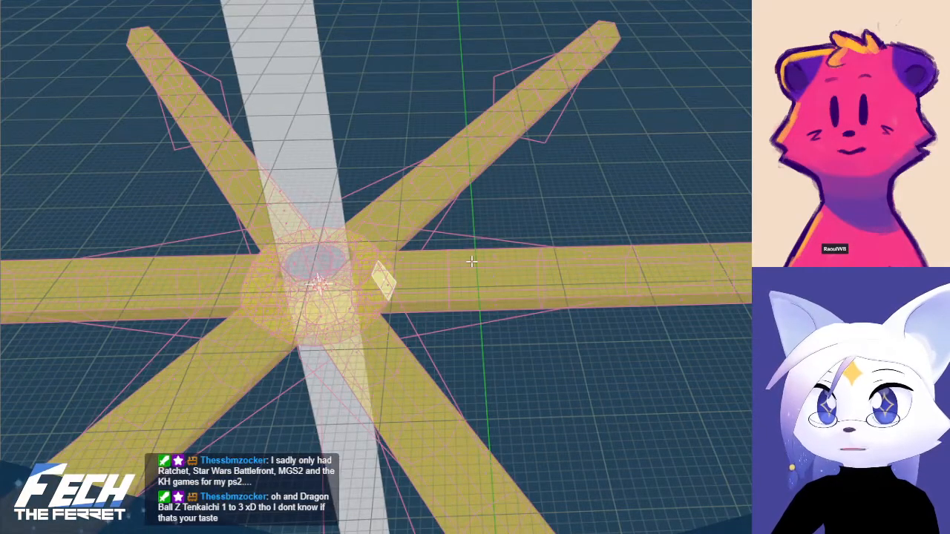
key(ctrl+l)
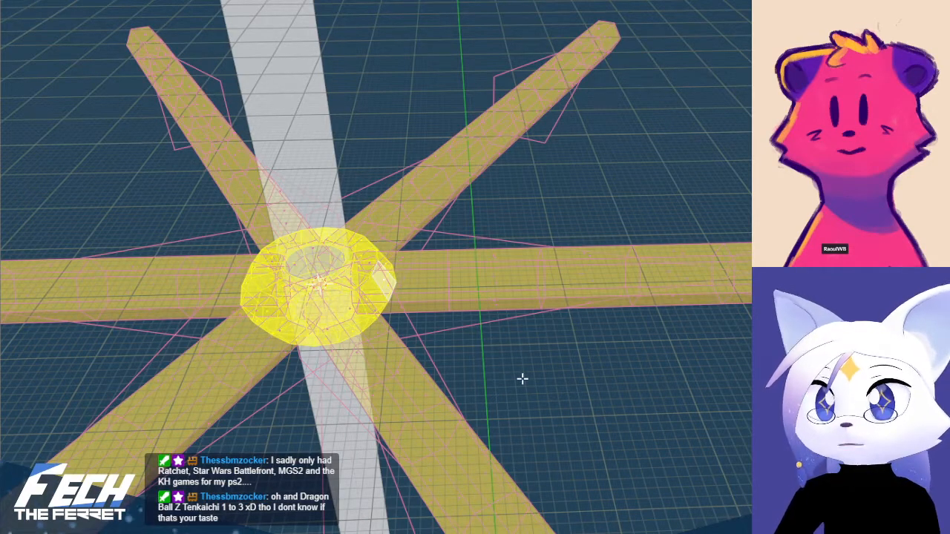
key(h)
key(Tab)
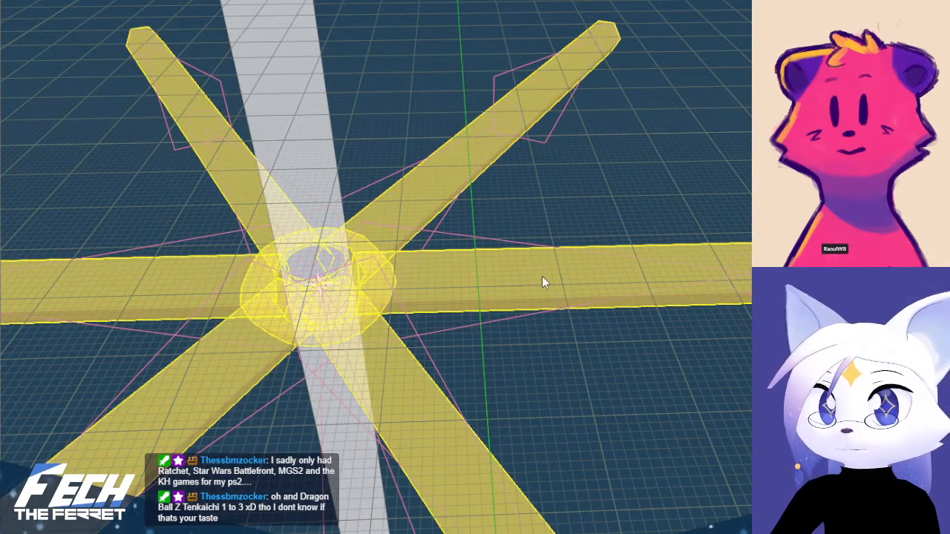
Open the star mesh in Weight Paint with its armature and make the right-pointing arm's inner bone active
click(504, 246)
click(461, 235)
click(706, 248)
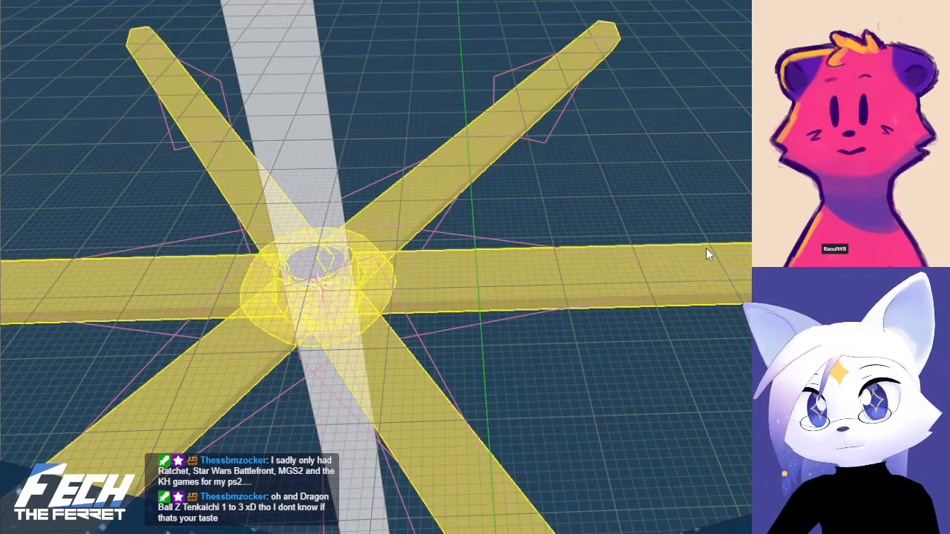
key(ctrl+Tab)
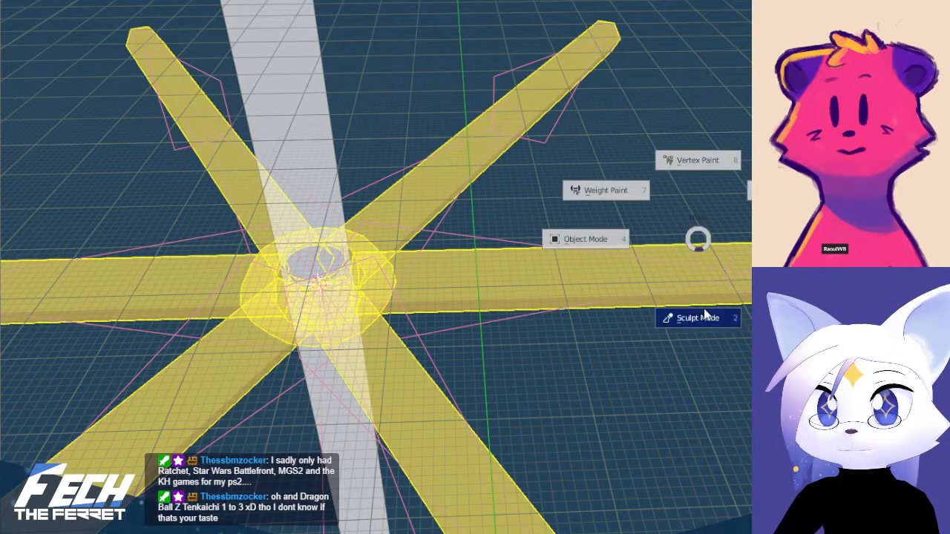
click(640, 190)
shift+middle_drag(685, 223, 374, 221)
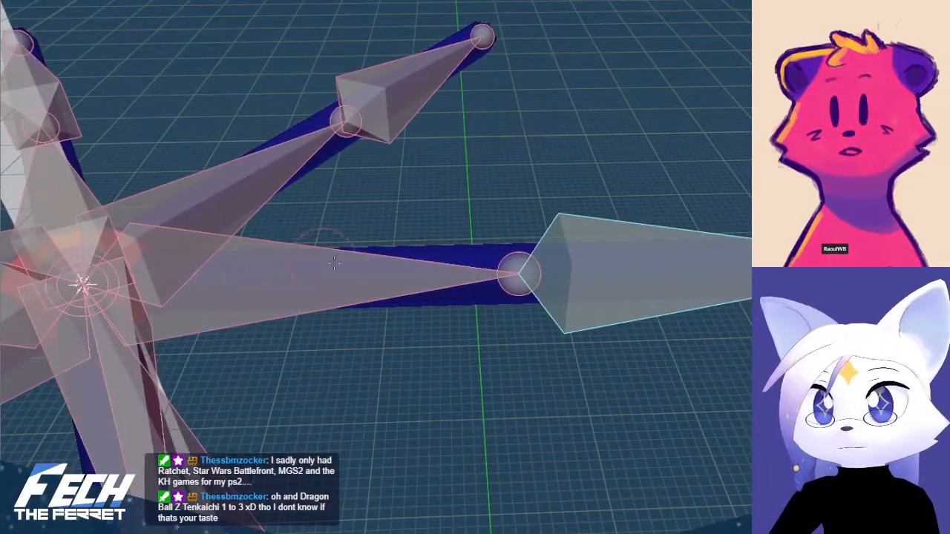
ctrl+click(272, 274)
Show the star from above and activate the Gradient tool for weight painting
scroll(523, 218, down, 8)
scroll(594, 195, up, 4)
key(KP_7)
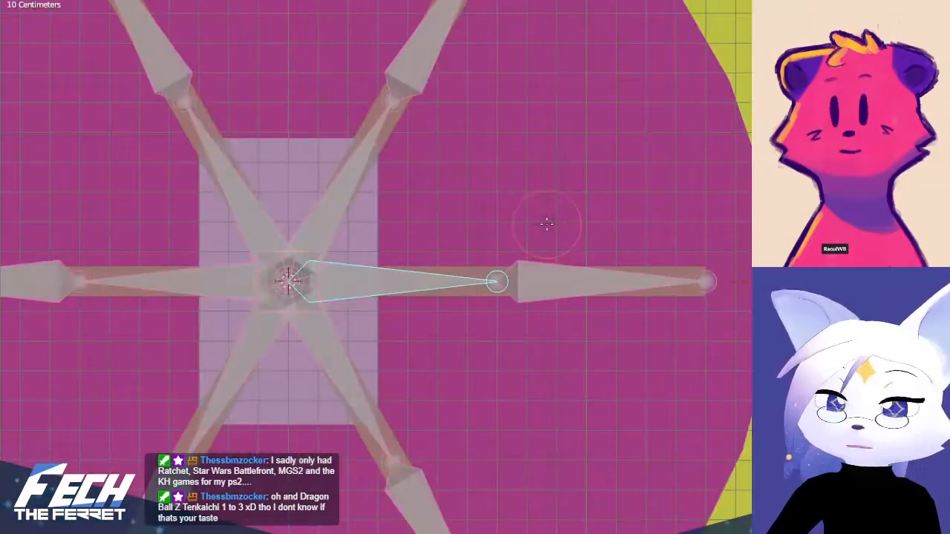
shift+middle_drag(467, 269, 497, 274)
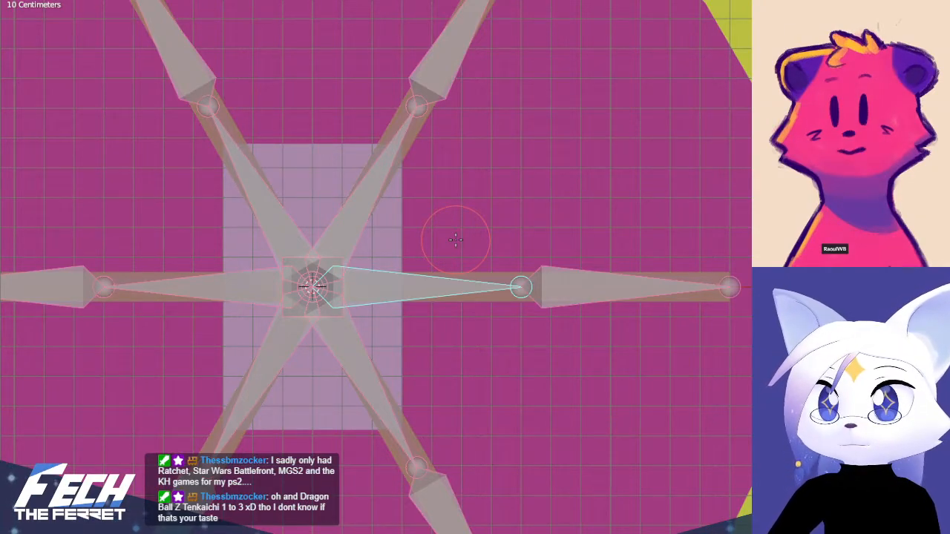
key(t)
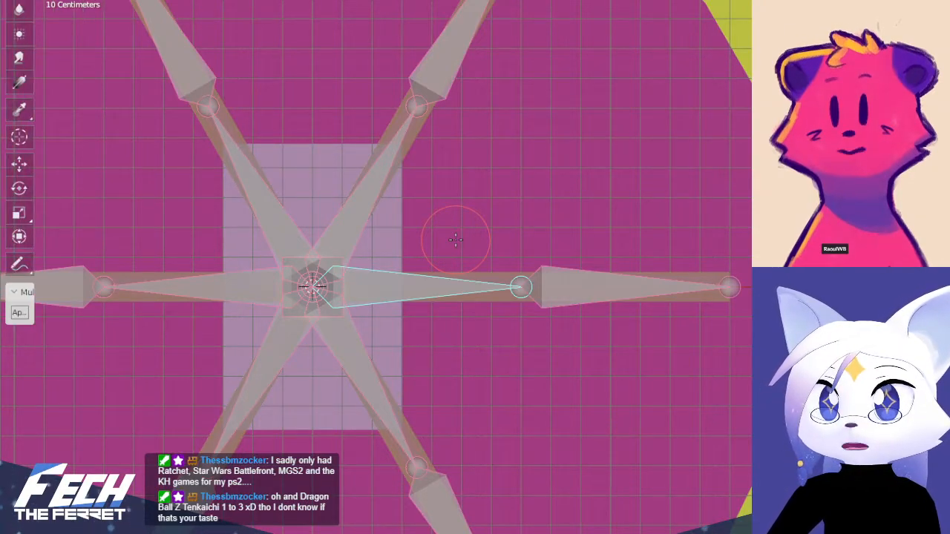
click(19, 83)
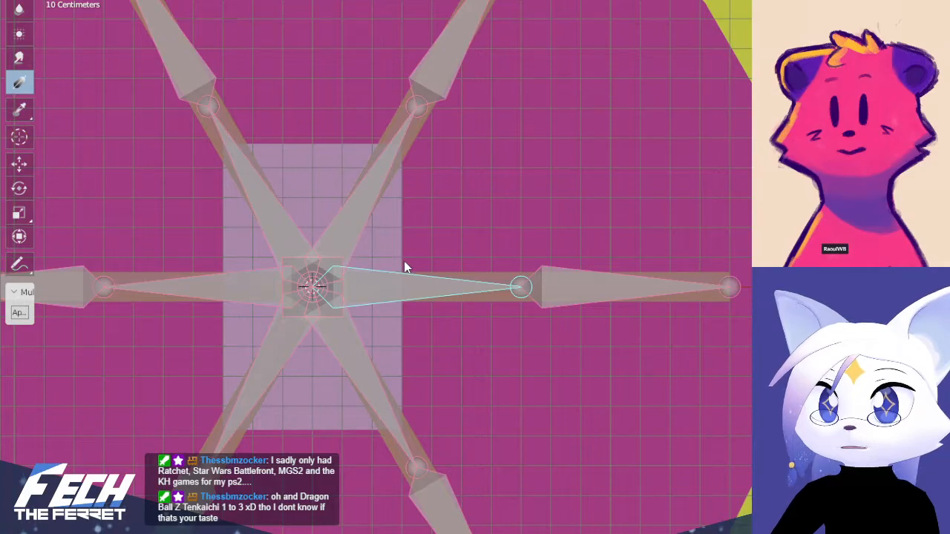
Try weight gradients outward along the star's right-pointing arm for its inner bone, undoing each one
mouse_move(365, 253)
mouse_down()
mouse_move(414, 265)
mouse_move(733, 271)
mouse_up()
key(ctrl+z)
drag(365, 266, 526, 262)
key(ctrl+z)
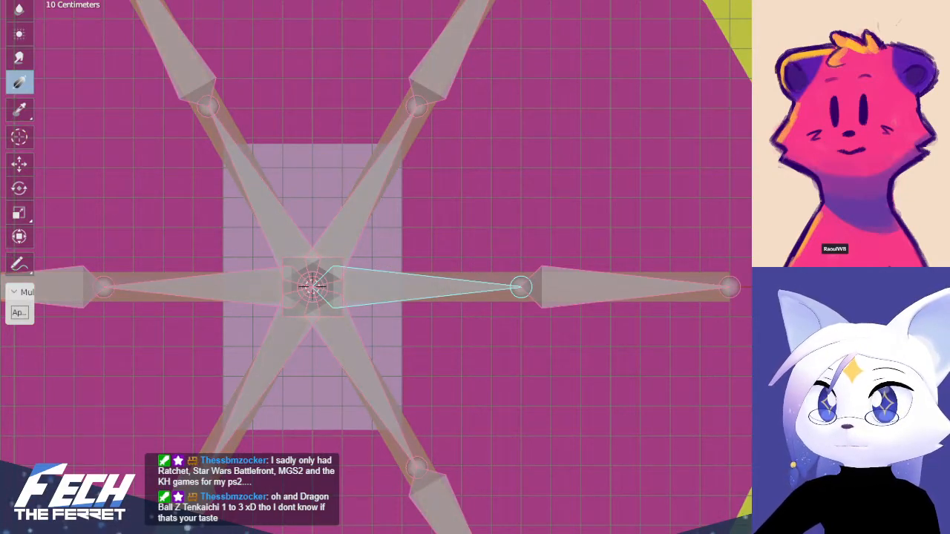
Mask weight painting to the right-pointing arm's faces and apply a gradient outward from the star's centre for the inner bone
key(m)
key(Tab)
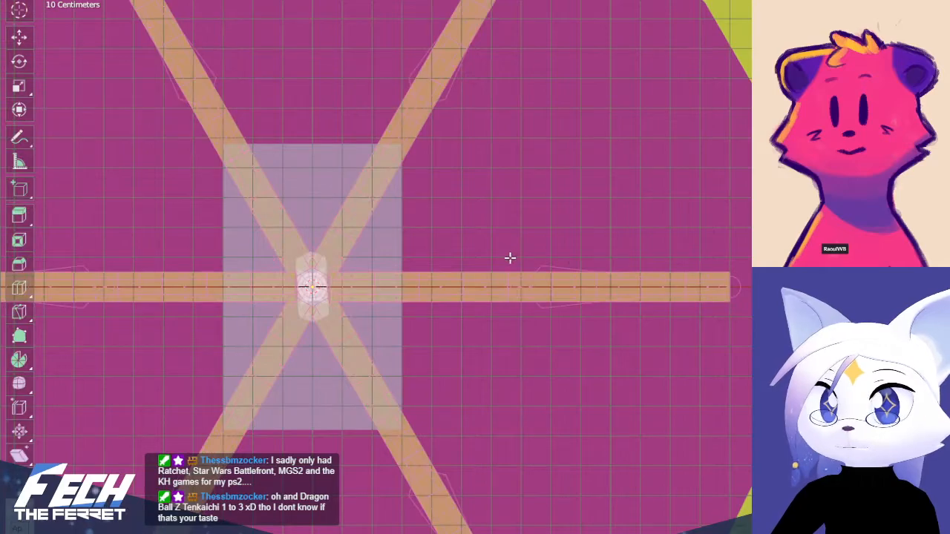
scroll(363, 268, up, 2)
drag(364, 264, 743, 315)
key(Tab)
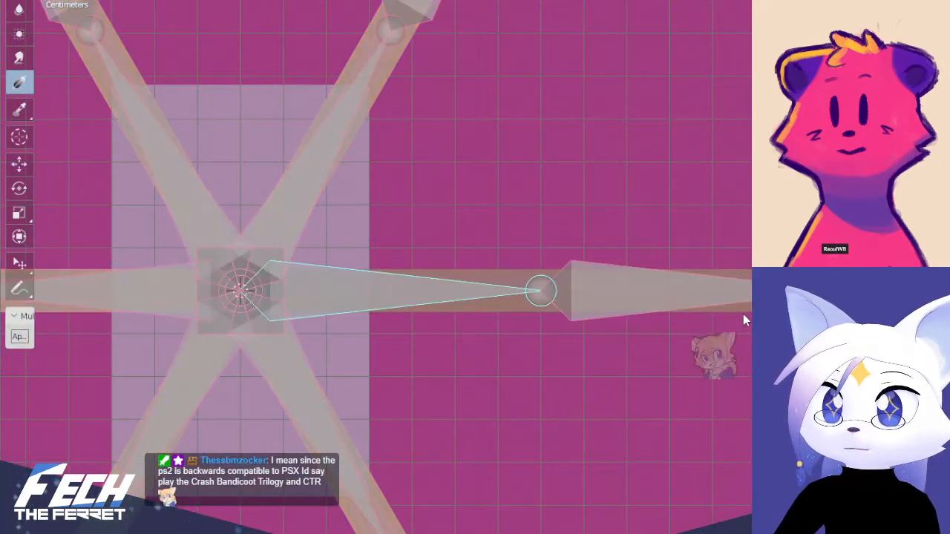
scroll(376, 253, down, 1)
mouse_move(336, 262)
mouse_down()
mouse_move(616, 264)
mouse_move(823, 243)
mouse_move(824, 270)
mouse_move(824, 260)
mouse_up()
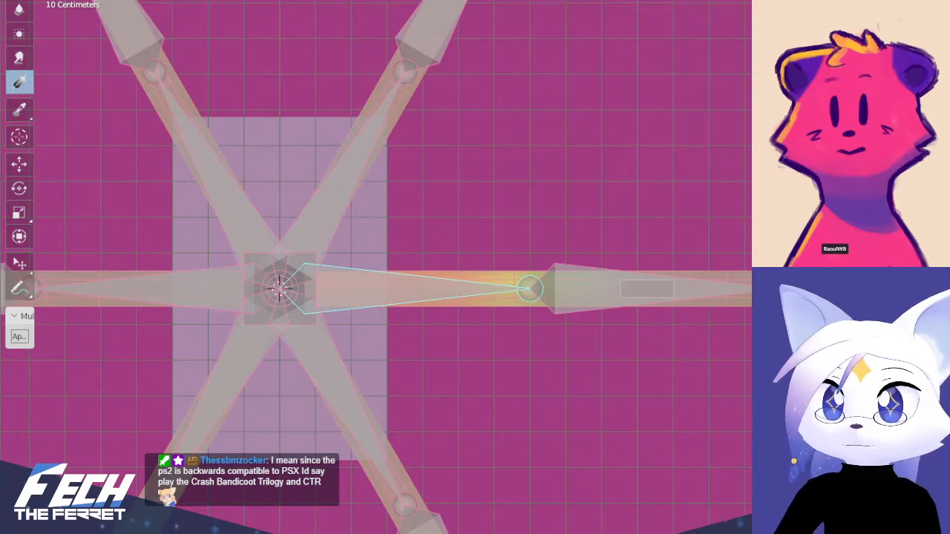
Select the whole right-pointing arm in the star's mesh and return to Weight Paint
key(Tab)
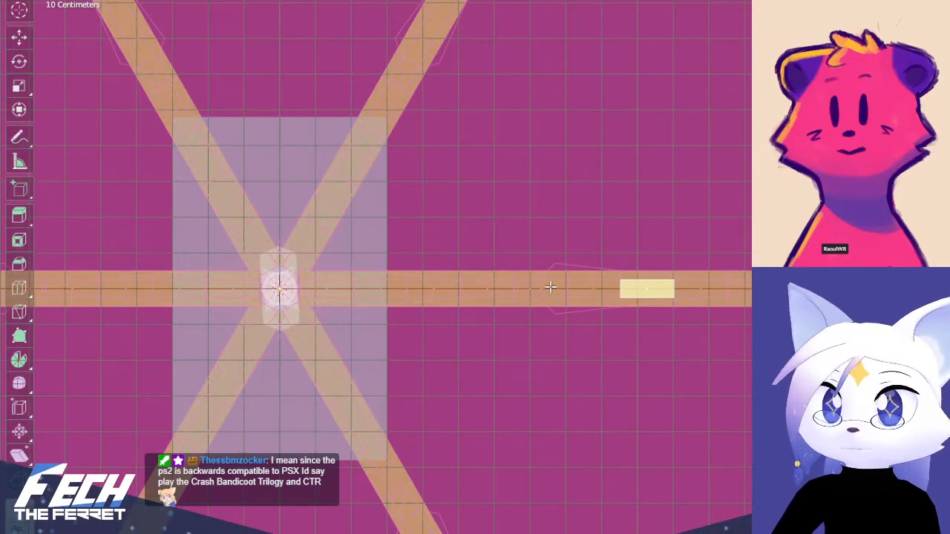
click(550, 287)
key(ctrl+Tab)
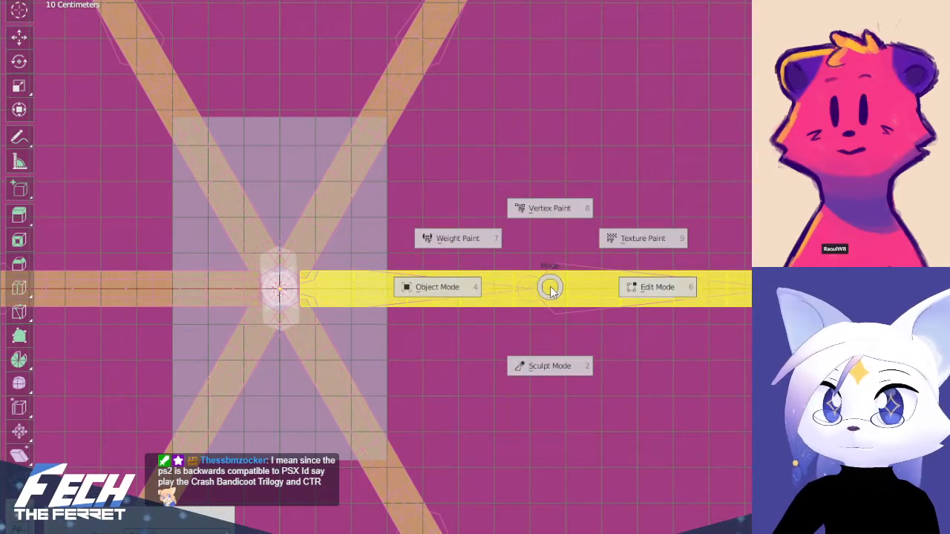
click(449, 236)
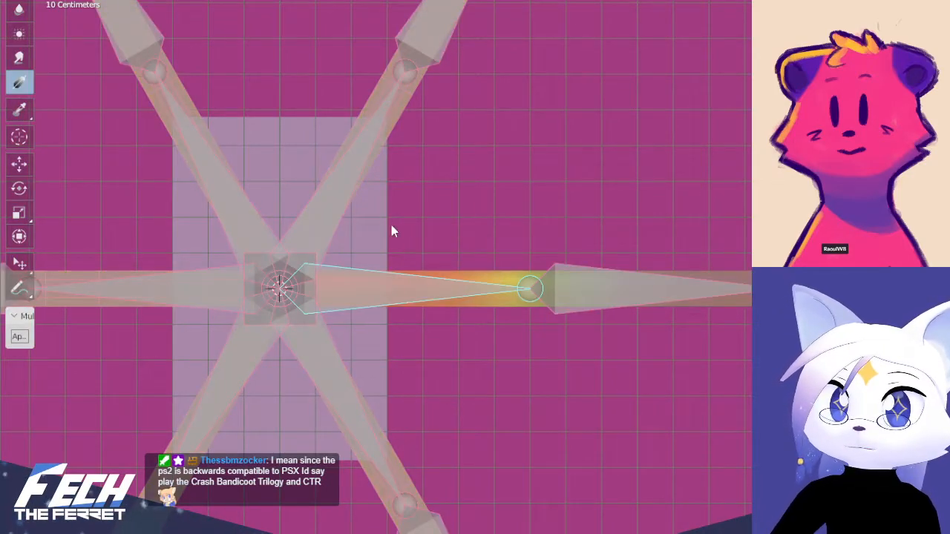
Make the right-pointing arm's outer bone active and paint a weight gradient from the arm's tip inward to the star's centre
ctrl+click(592, 303)
key(m)
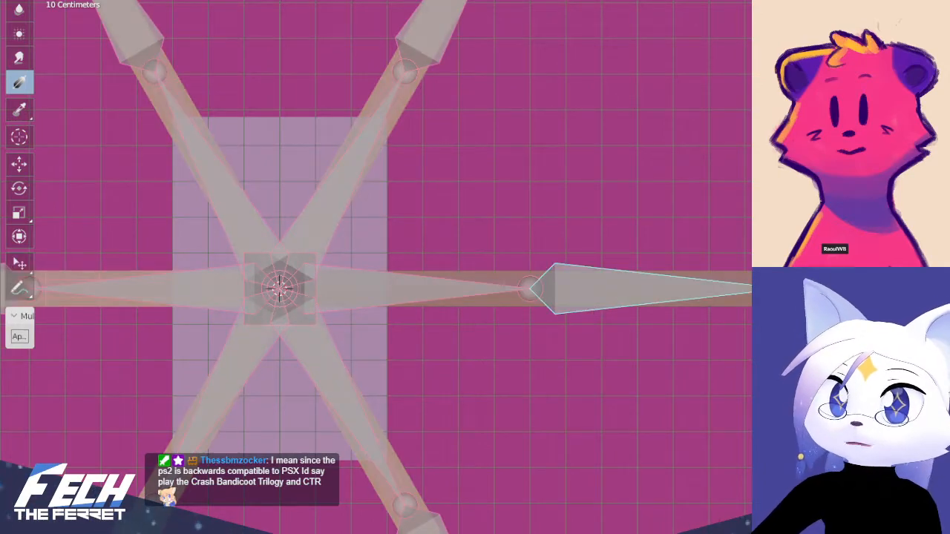
drag(779, 261, 307, 261)
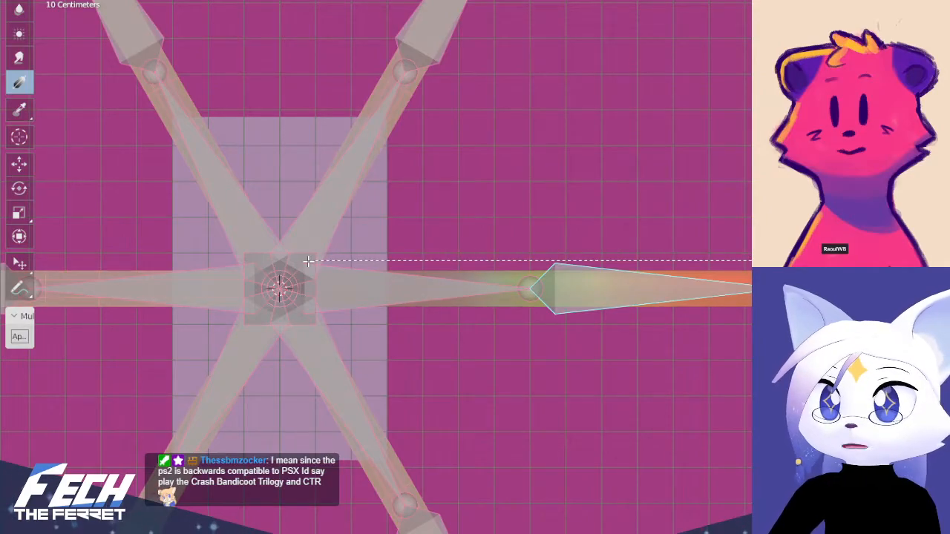
scroll(618, 282, down, 4)
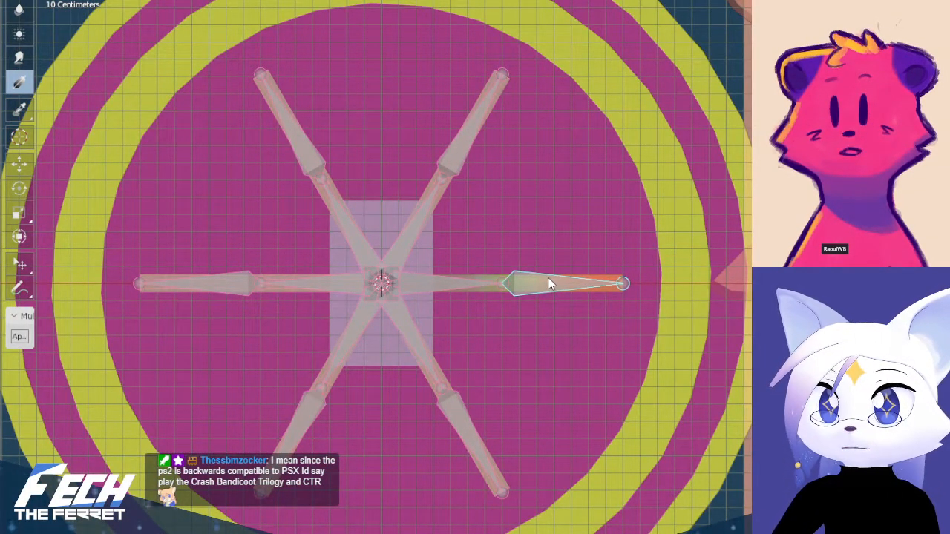
scroll(545, 273, up, 3)
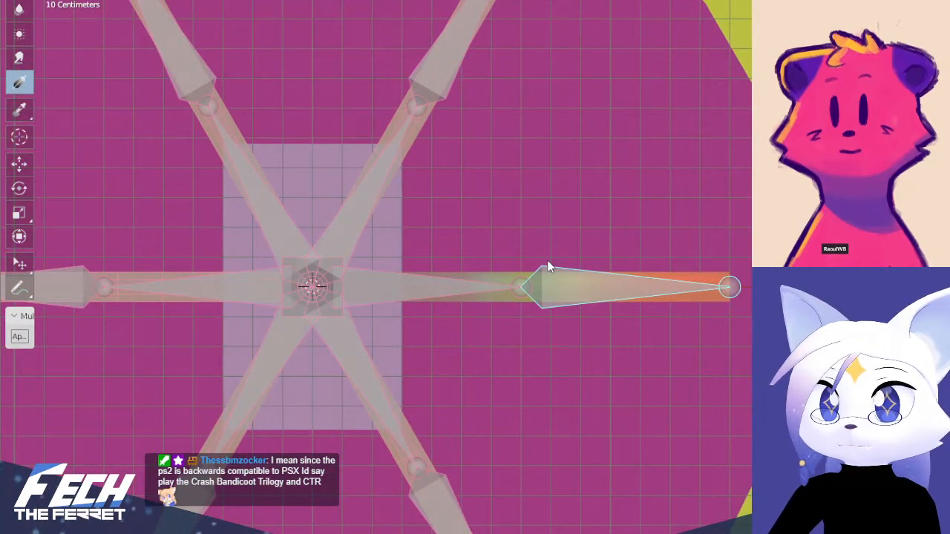
Leave weight painting on the star mesh and open its armature in Pose Mode
key(KP_1)
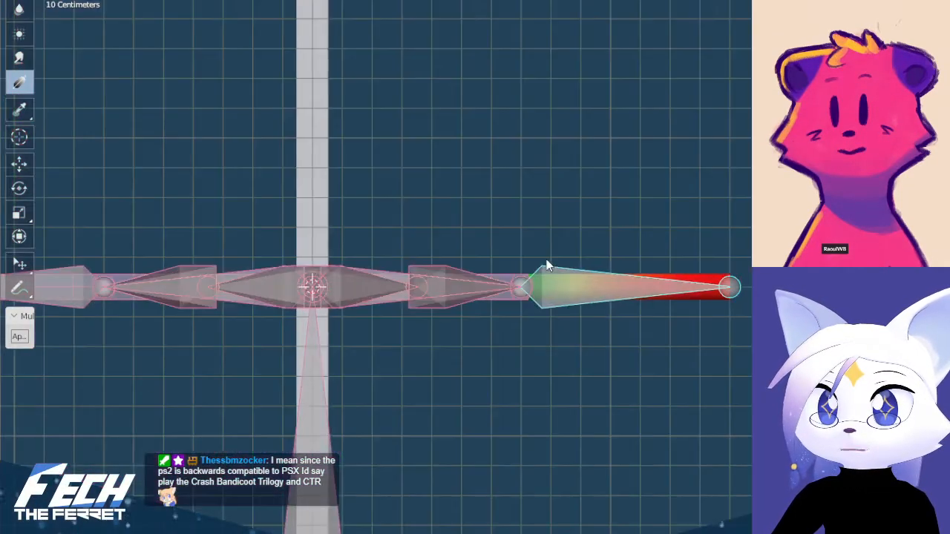
middle_drag(560, 207, 536, 236)
key(KP_1)
scroll(547, 260, up, 3)
middle_drag(571, 307, 562, 331)
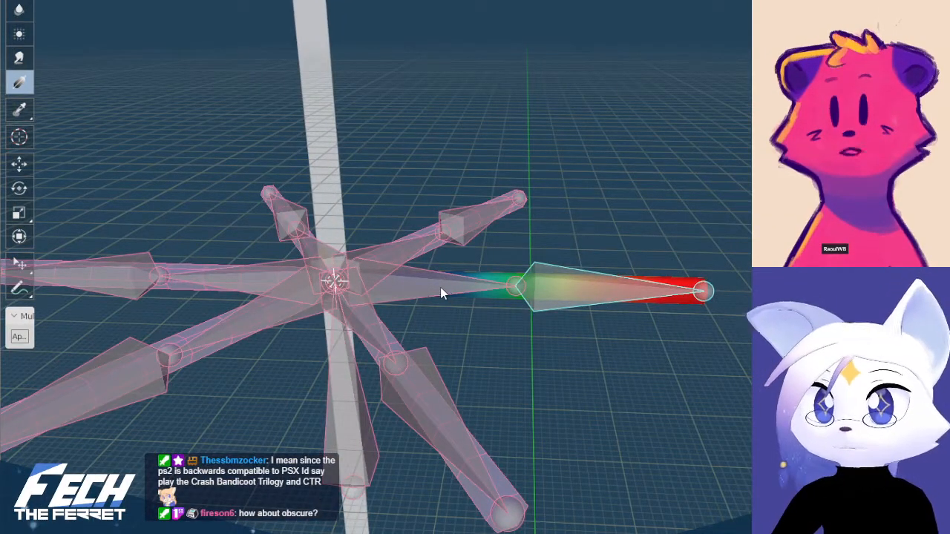
key(ctrl+Tab)
click(351, 292)
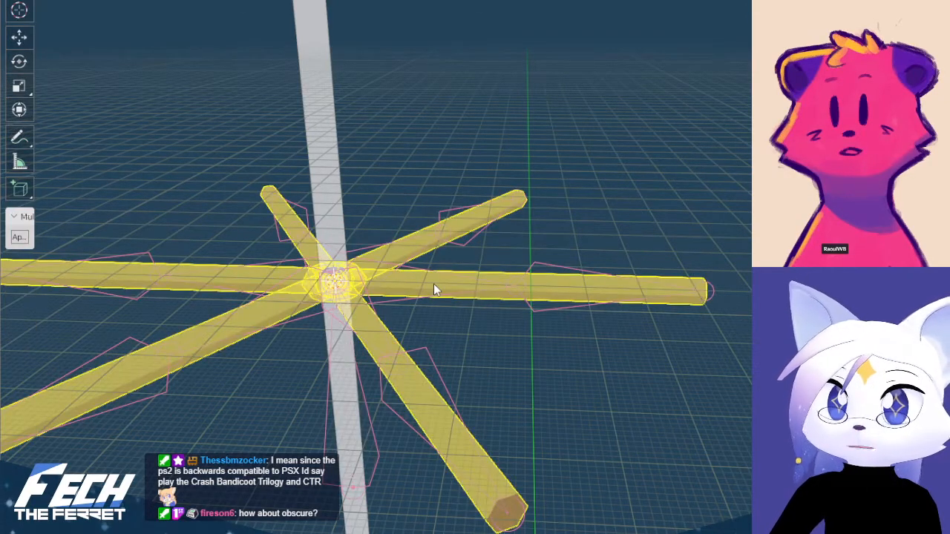
click(426, 269)
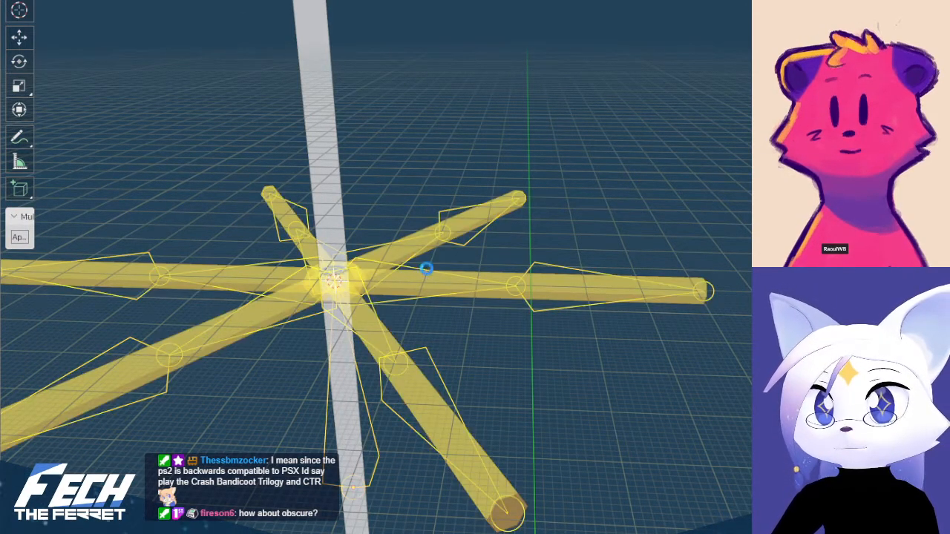
key(ctrl+Tab)
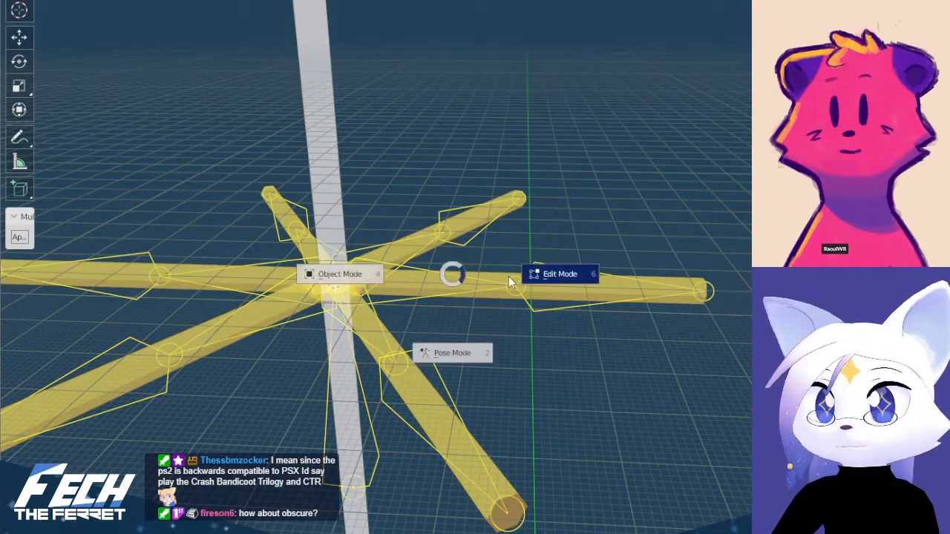
click(462, 340)
Try rotating the right-pointing arm's outer bone upward in front view to test how the painted weights bend
key(KP_1)
key(r)
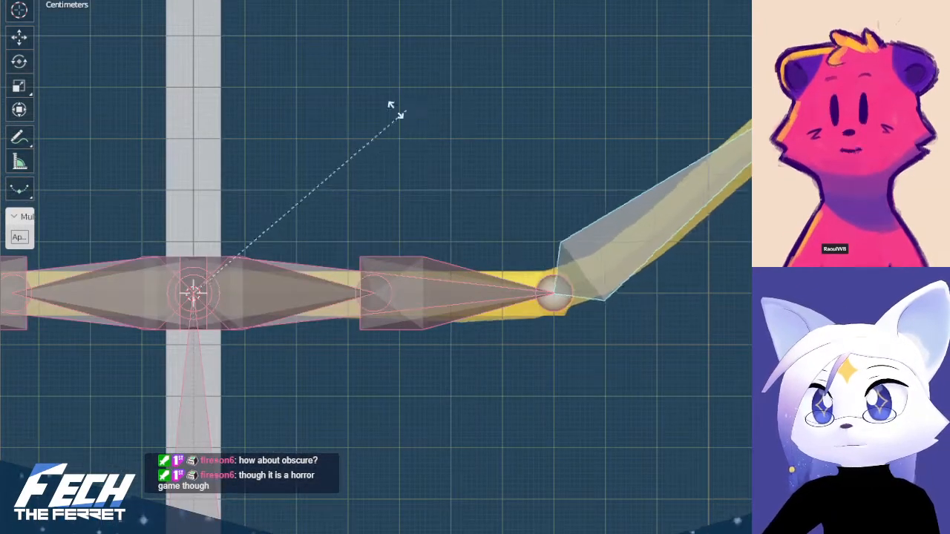
click(344, 157)
scroll(531, 217, down, 2)
key(ctrl+z)
scroll(682, 255, down, 3)
key(r)
key(Escape)
middle_drag(555, 238, 696, 271)
key(KP_1)
key(r)
click(499, 102)
Try swinging the right-pointing arm's inner bone downward, then bend the outer bone downward and undo that last rotation
middle_drag(435, 265, 490, 358)
click(469, 255)
key(KP_1)
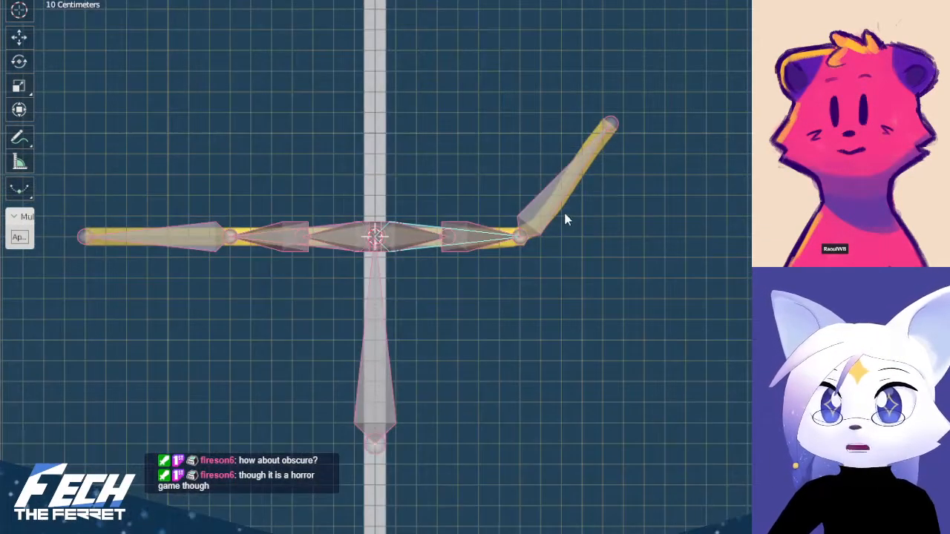
key(r)
click(599, 301)
click(634, 256)
key(r)
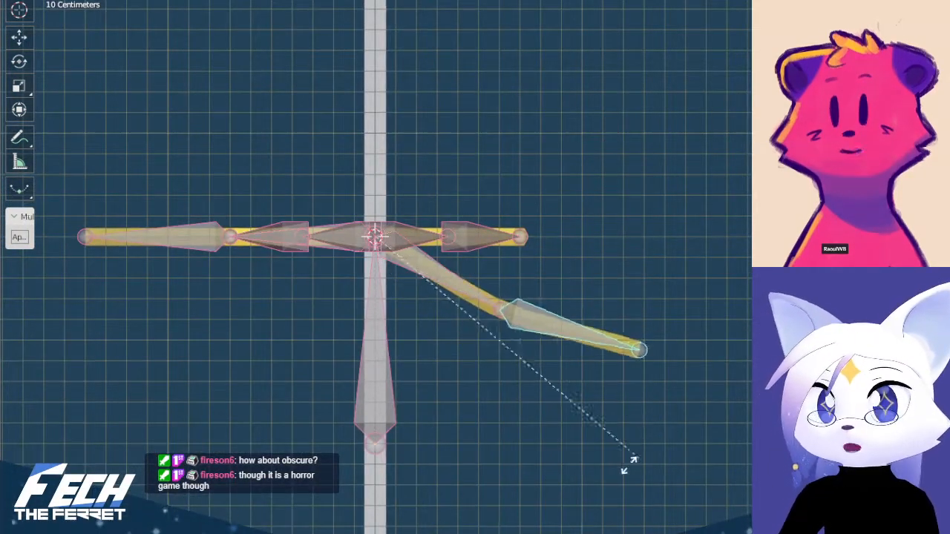
click(422, 490)
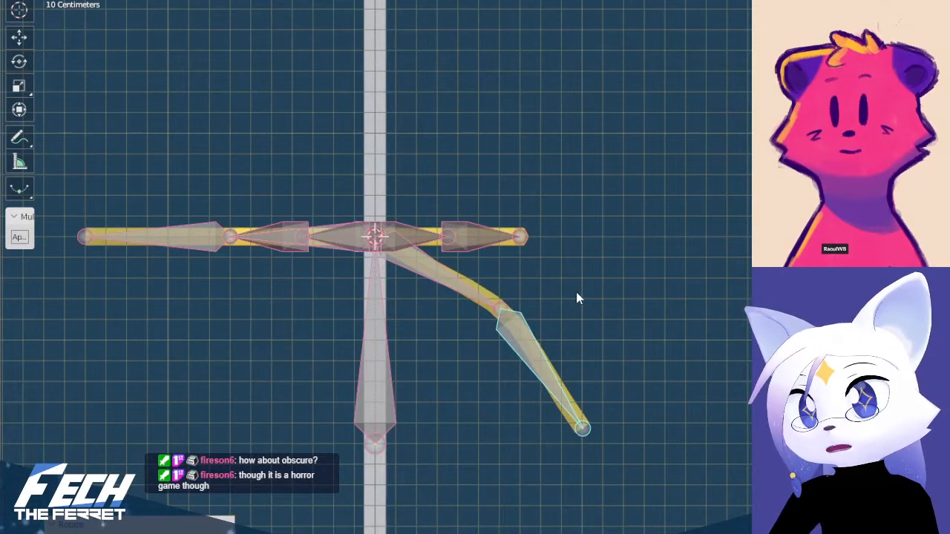
key(ctrl+z)
Clear the test rotations of the right-pointing arm's inner and outer bones
click(458, 282)
key(alt+r)
click(634, 244)
middle_drag(628, 182, 608, 230)
click(589, 246)
key(KP_1)
key(KP_Decimal)
middle_drag(601, 151, 480, 315)
scroll(478, 301, down, 2)
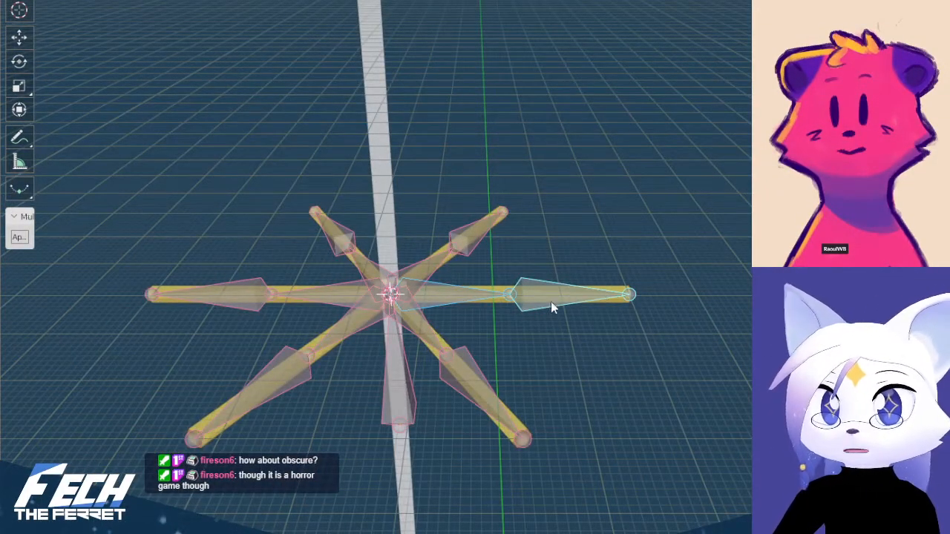
Delete both bones of the other five star arms, keeping the right-pointing arm's bones and the vertical bone
click(426, 325)
shift+click(460, 365)
shift+click(359, 324)
shift+click(286, 377)
shift+click(304, 291)
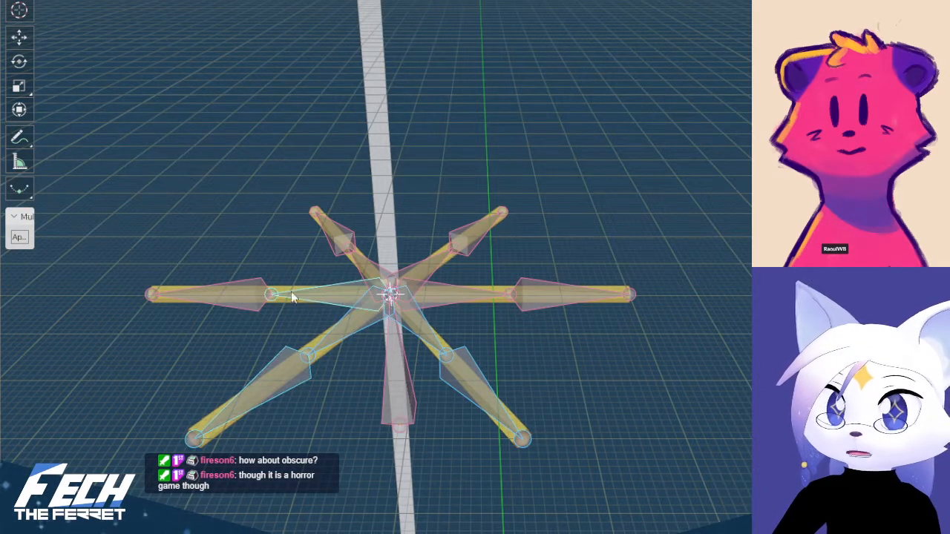
shift+click(237, 288)
shift+click(370, 268)
shift+click(350, 237)
shift+click(436, 271)
shift+click(488, 241)
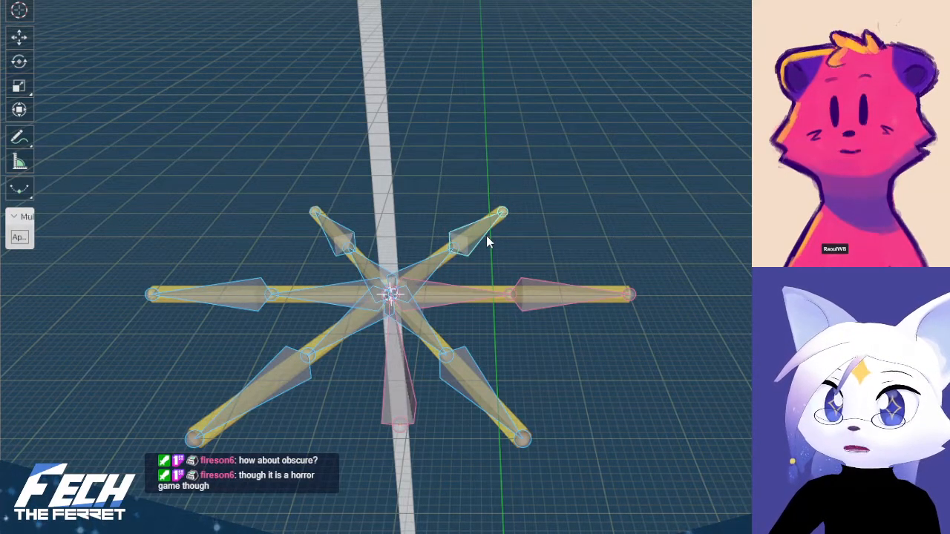
key(ctrl+Tab)
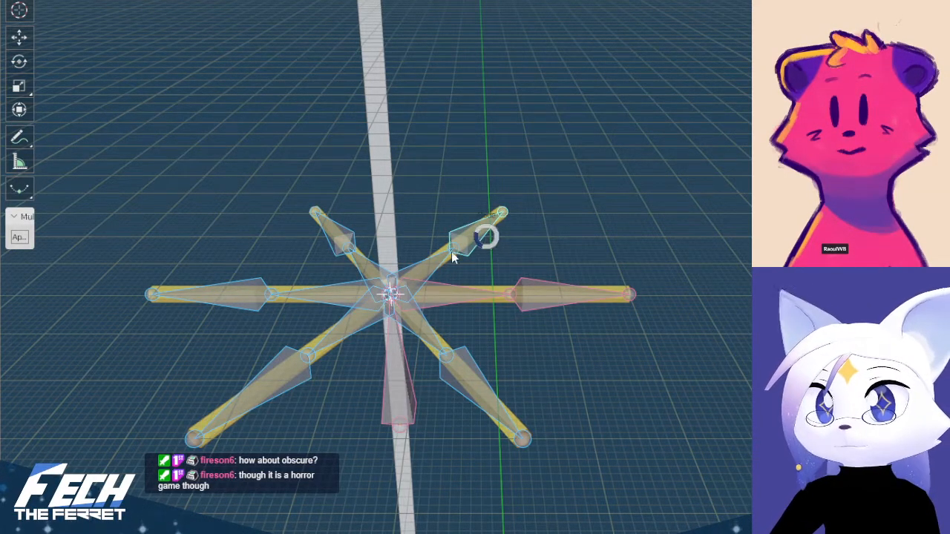
click(595, 245)
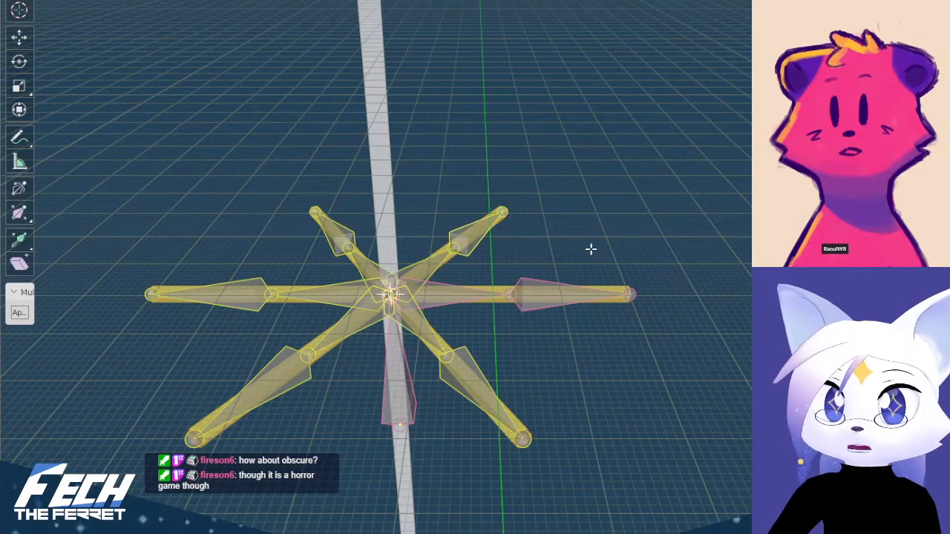
key(x)
click(590, 252)
Delete the vertices of the other five arms from the star mesh, keeping the hub and right-pointing arm, and return to Object Mode
key(ctrl+Tab)
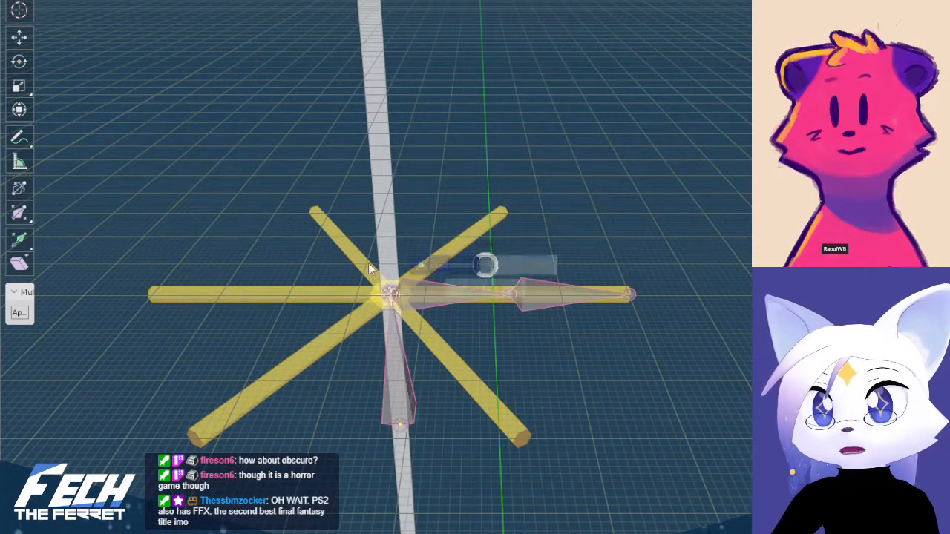
click(416, 262)
click(487, 227)
key(Tab)
shift+middle_drag(293, 287, 352, 296)
click(437, 224)
drag(259, 199, 414, 439)
key(b)
drag(504, 205, 595, 267)
key(b)
drag(507, 371, 681, 431)
key(ctrl+l)
key(x)
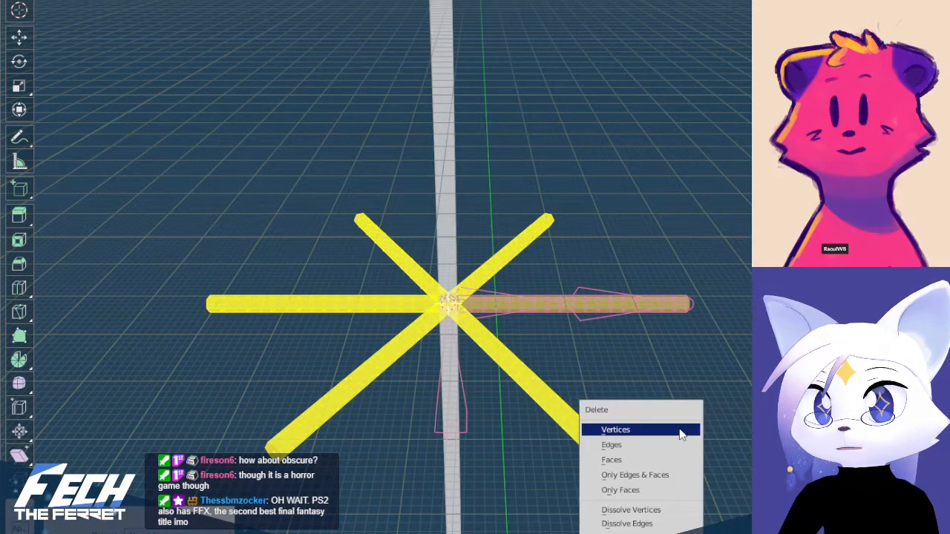
click(681, 429)
key(KP_7)
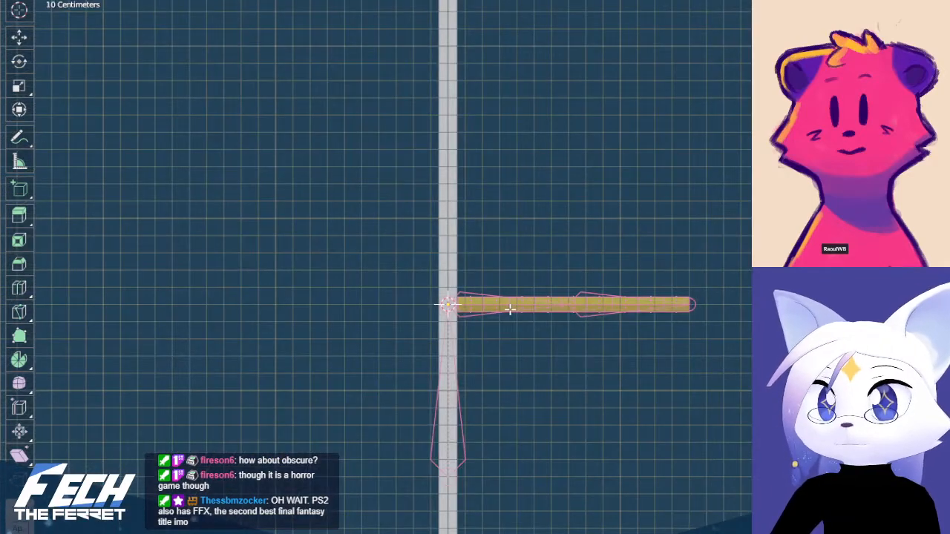
key(Tab)
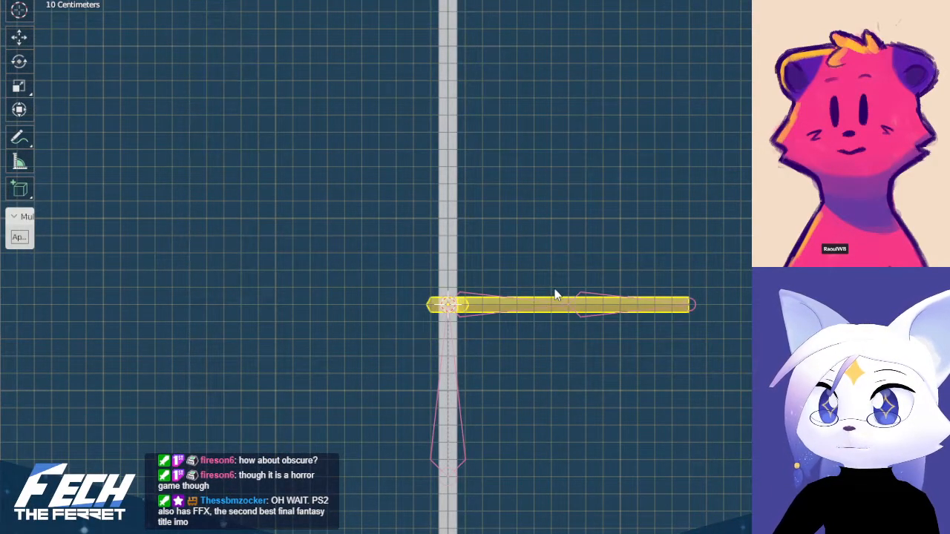
Turn off X-ray and display the armature's bones as sticks
click(494, 315)
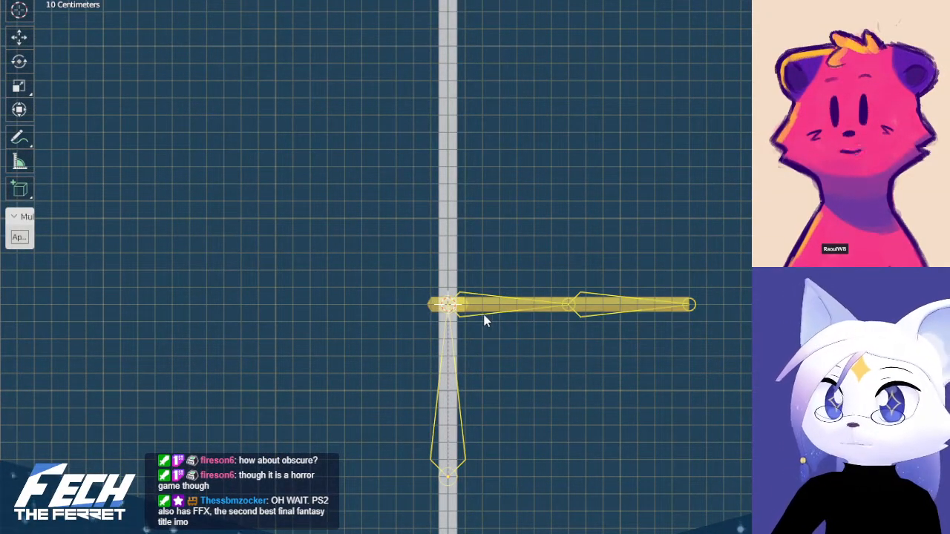
click(430, 305)
shift+middle_drag(505, 324, 557, 377)
key(KP_7)
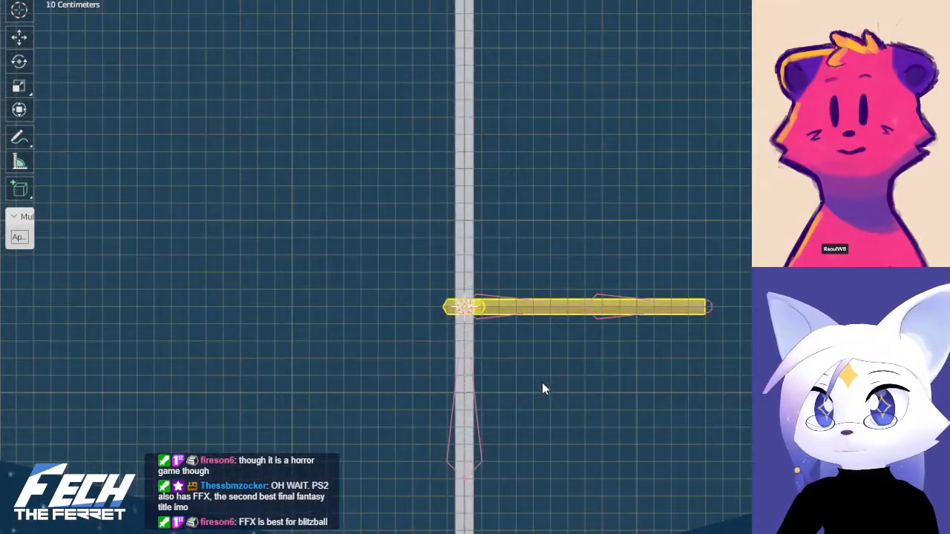
click(482, 398)
scroll(480, 374, up, 4)
shift+middle_drag(480, 371, 429, 305)
key(alt+z)
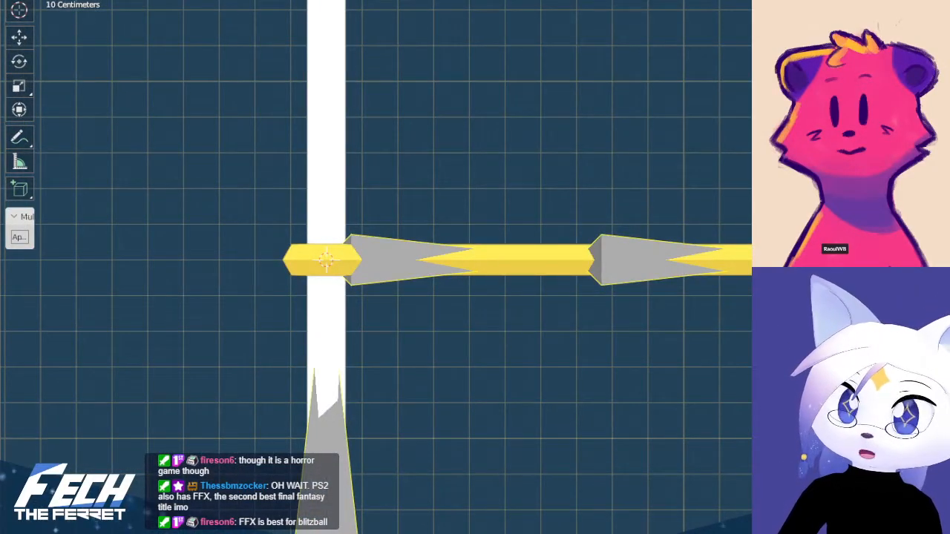
key(h)
click(571, 277)
scroll(550, 296, down, 3)
middle_drag(546, 304, 511, 335)
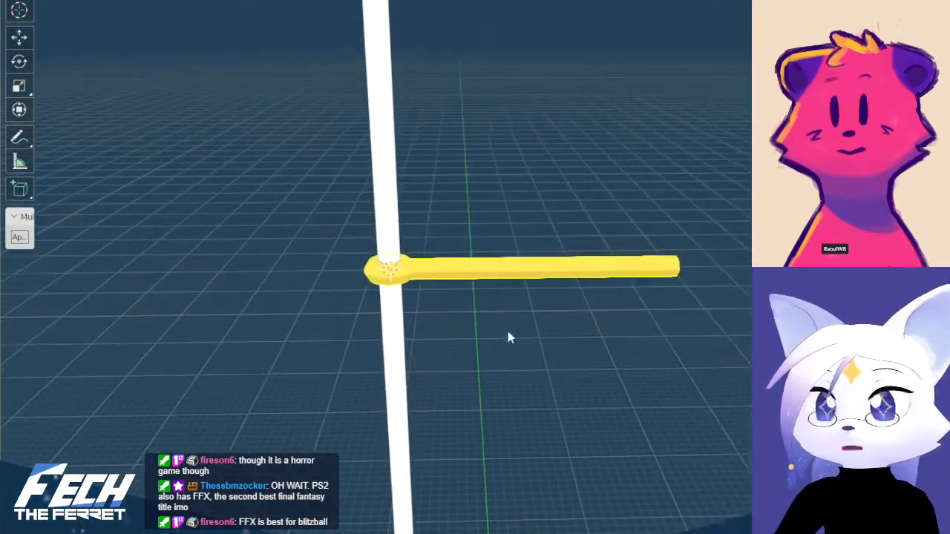
Open the armature in Edit Mode from the front with X-ray turned back on
key(KP_7)
click(547, 268)
key(Tab)
key(Tab)
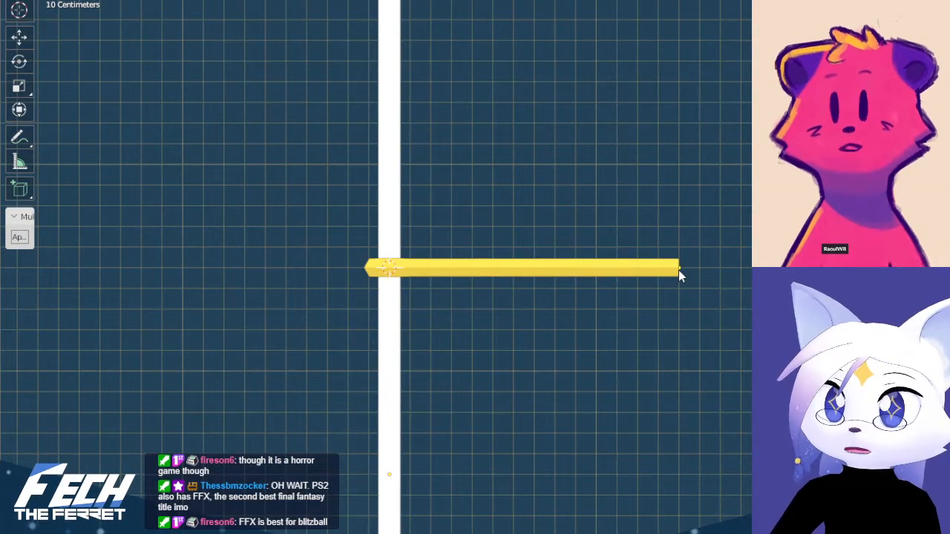
key(Tab)
key(alt+z)
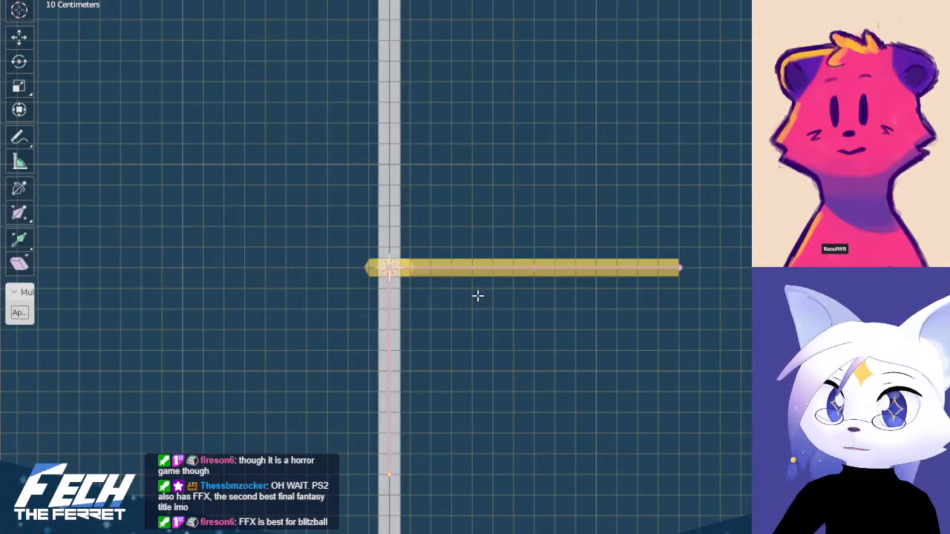
shift+middle_drag(478, 296, 526, 281)
Try to clear the parent of the vertical bone below the star in the armature's Edit Mode, and return to Object Mode
key(Tab)
click(444, 313)
click(437, 313)
key(Tab)
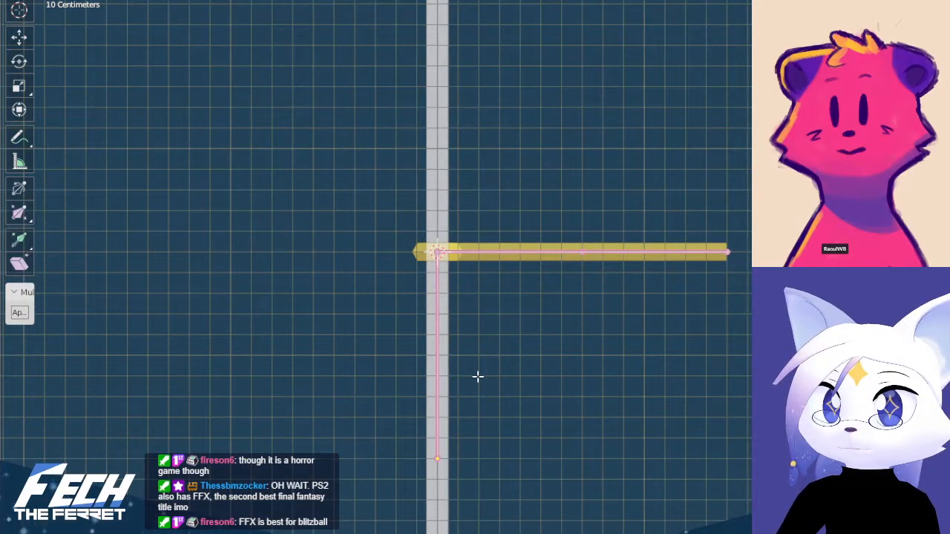
scroll(478, 375, up, 2)
drag(362, 216, 452, 492)
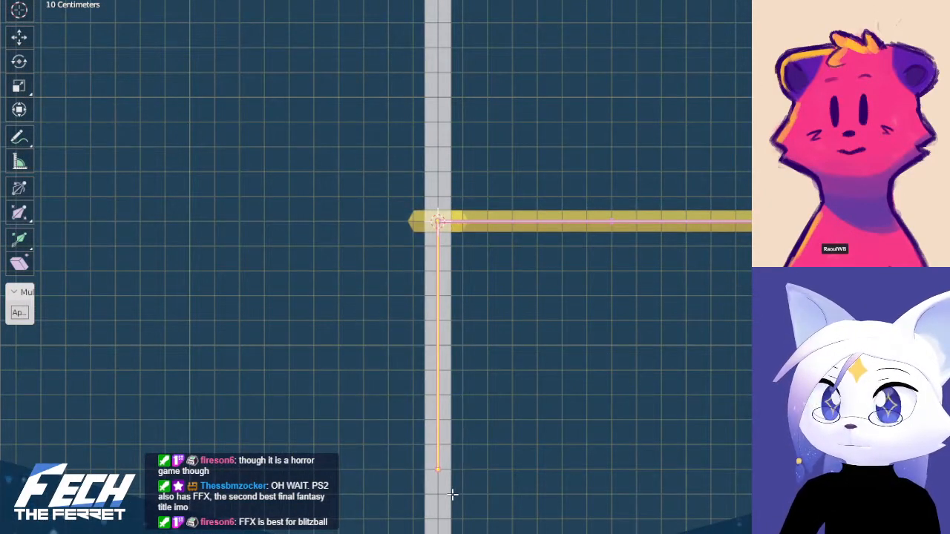
key(alt+p)
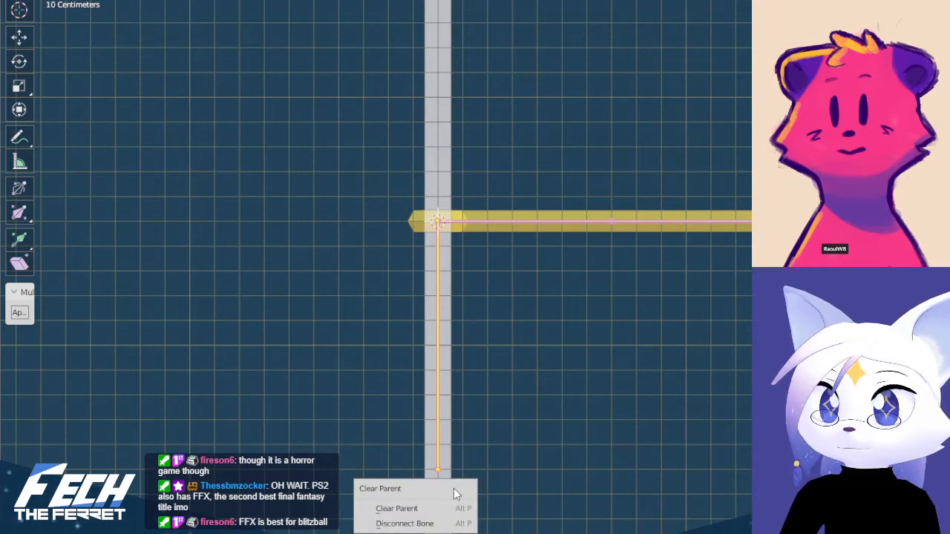
key(Tab)
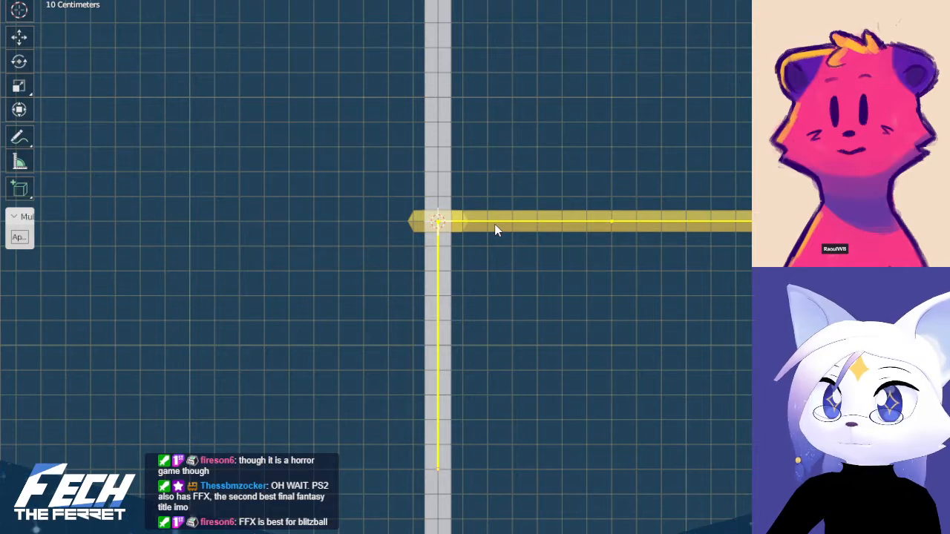
Separate the vertical bone below the star into its own armature and return to Object Mode
key(Tab)
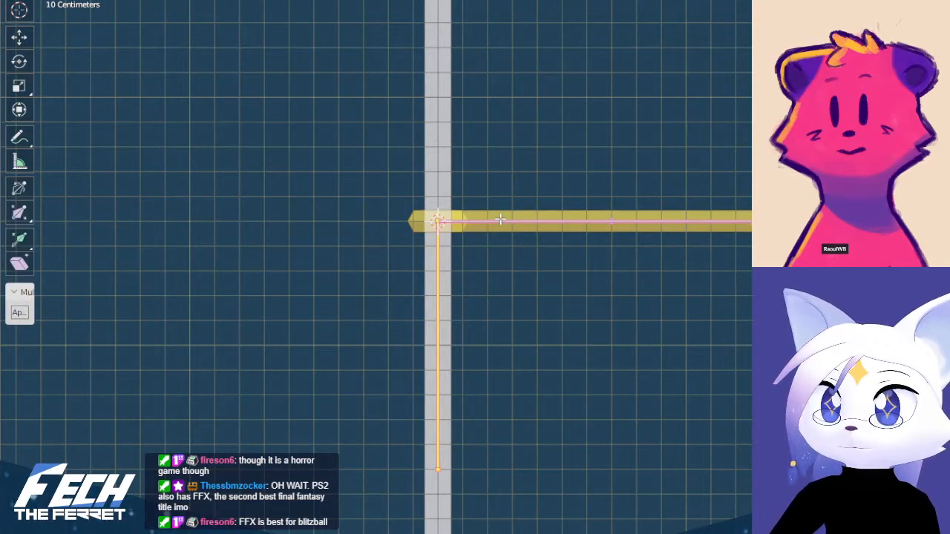
key(p)
click(668, 218)
key(Tab)
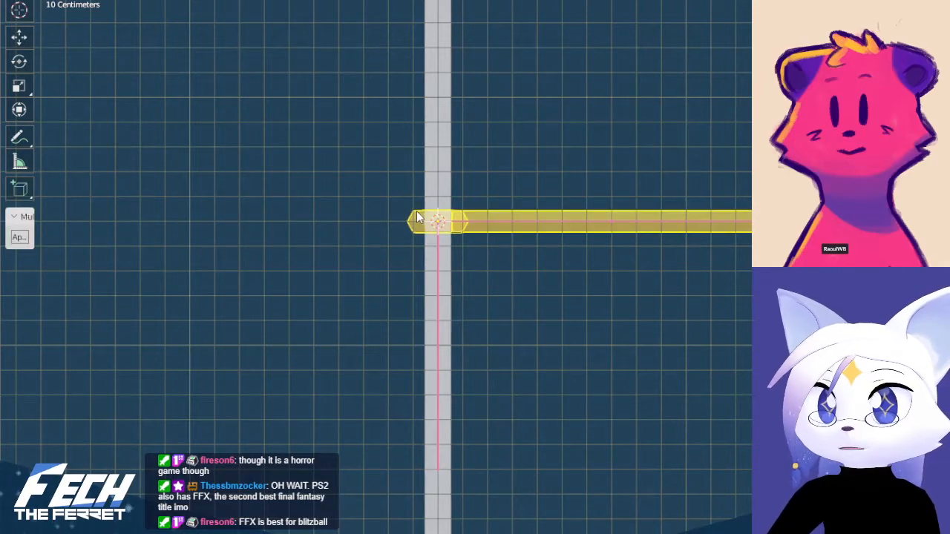
Separate the star mesh's hub and horizontal arm into two objects and return to Object Mode
key(Tab)
scroll(386, 214, up, 3)
key(p)
click(387, 214)
key(Tab)
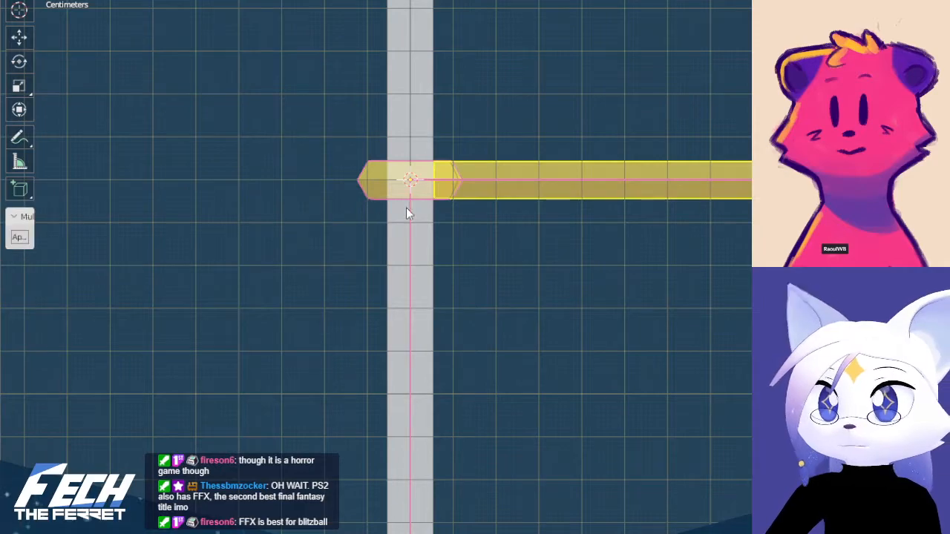
Clear the star arm's existing parent and parent it to the horizontal two-bone armature with Armature Deform
click(417, 200)
click(552, 174)
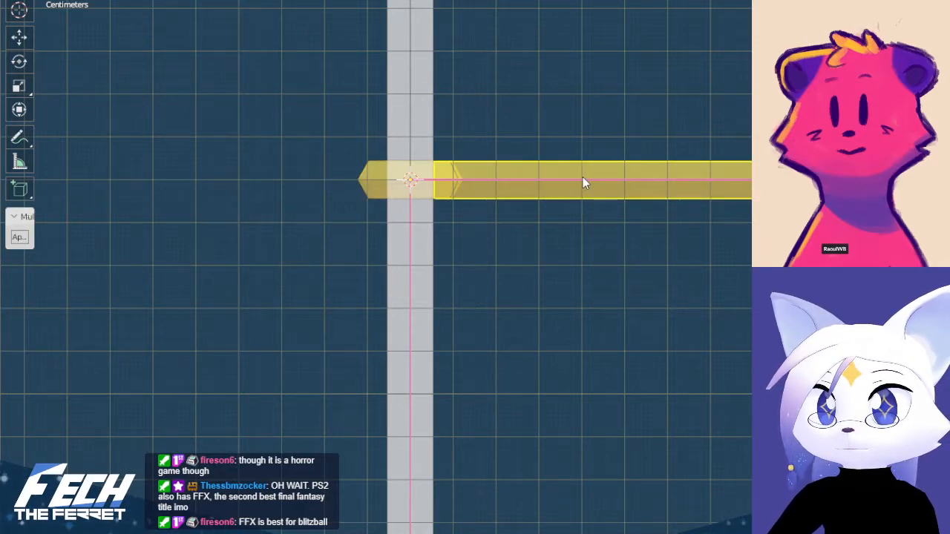
shift+middle_drag(680, 185, 483, 213)
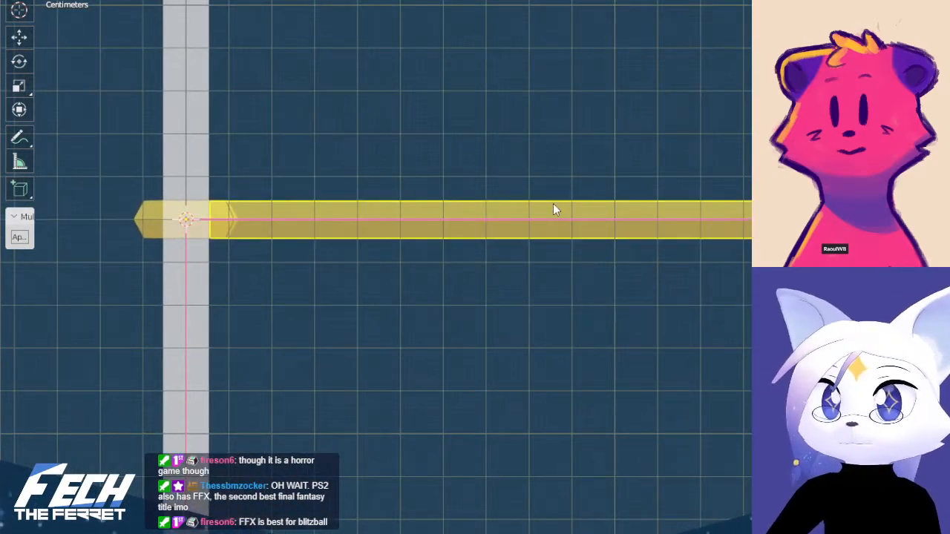
key(alt+p)
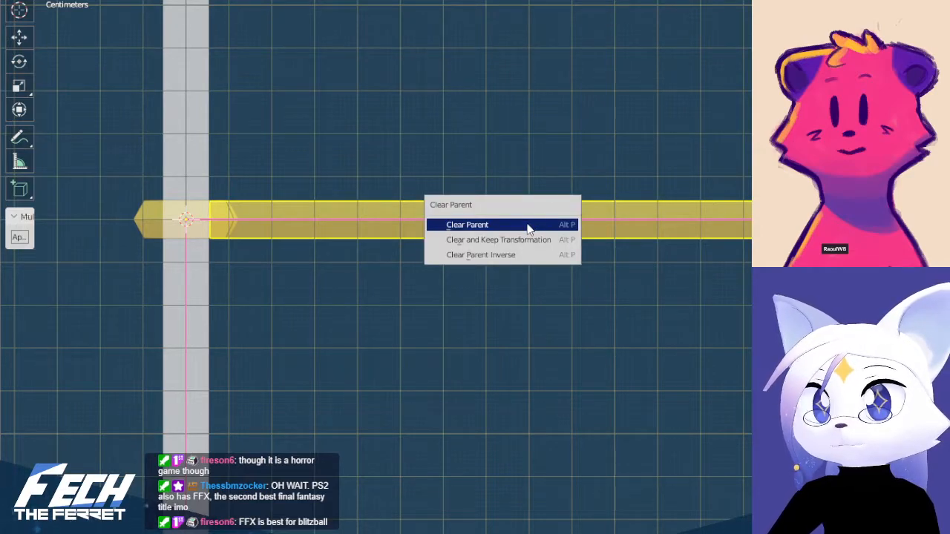
click(524, 224)
click(686, 219)
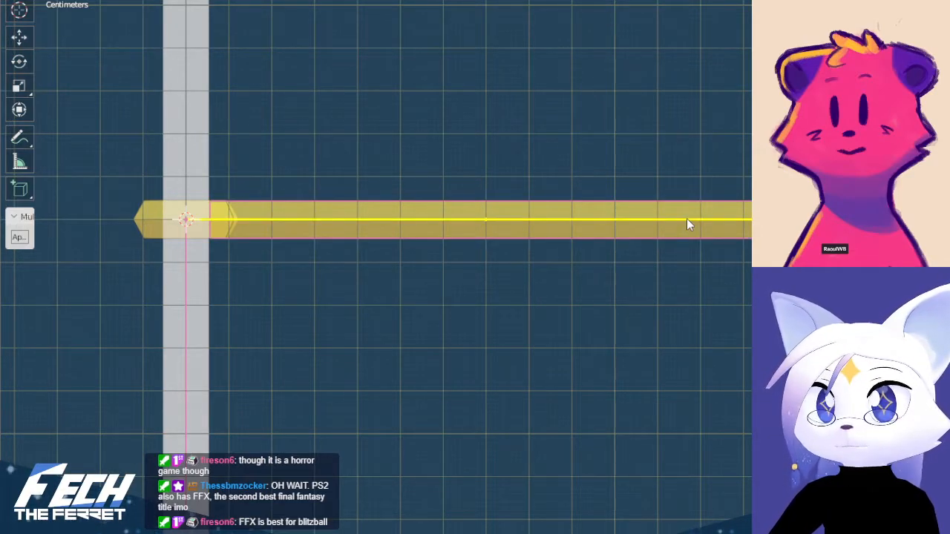
key(ctrl+z)
key(ctrl+z)
key(ctrl+z)
key(alt+p)
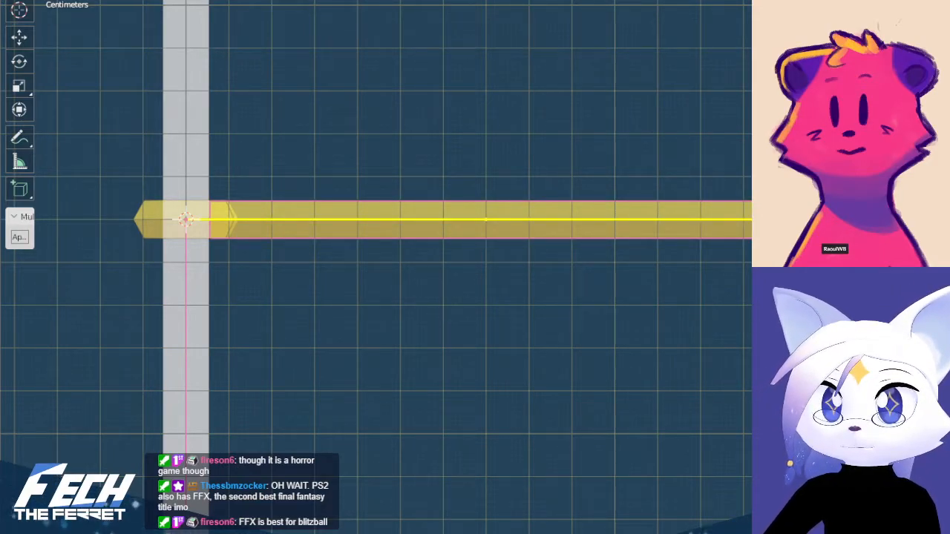
key(ctrl+p)
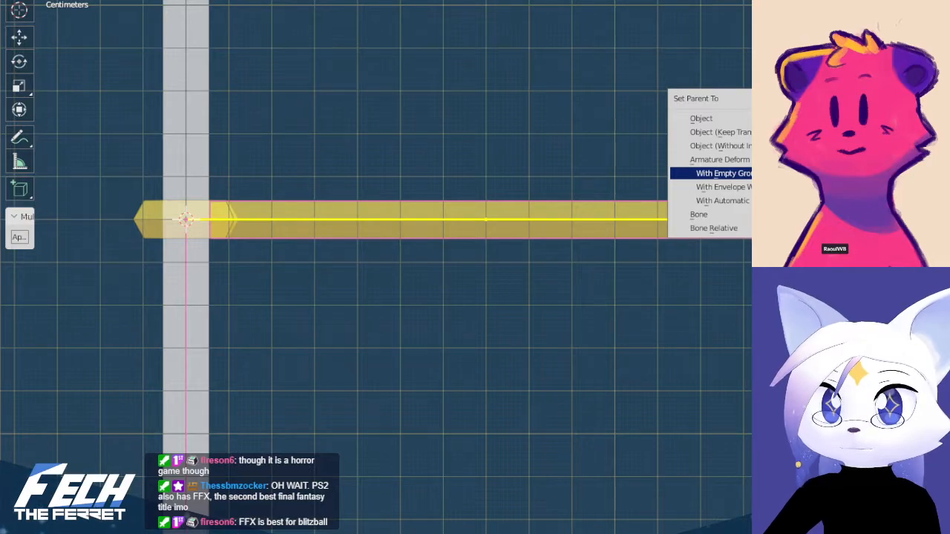
click(735, 159)
Check the separation by selecting the star arm, the hub and the vertical bone's armature in turn
click(254, 277)
shift+middle_drag(464, 197, 542, 197)
click(583, 203)
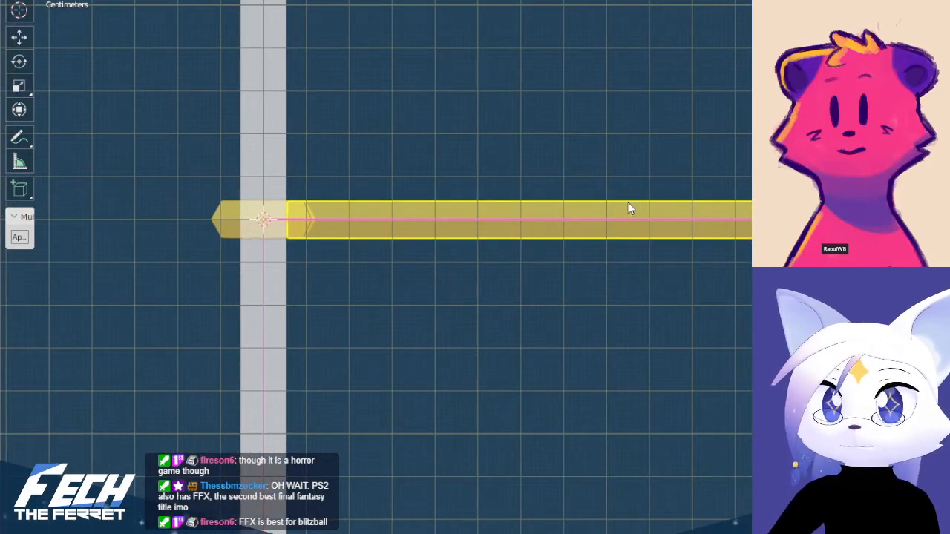
key(alt+a)
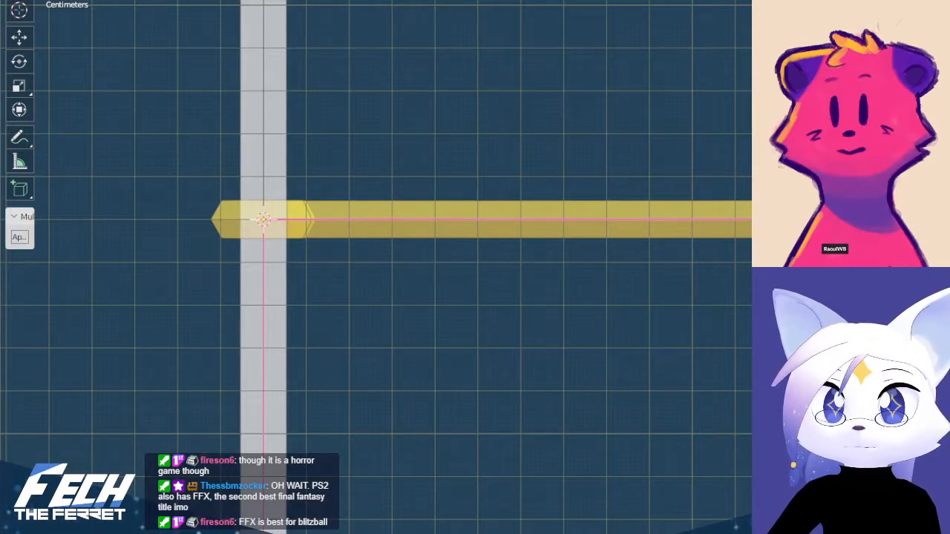
click(261, 213)
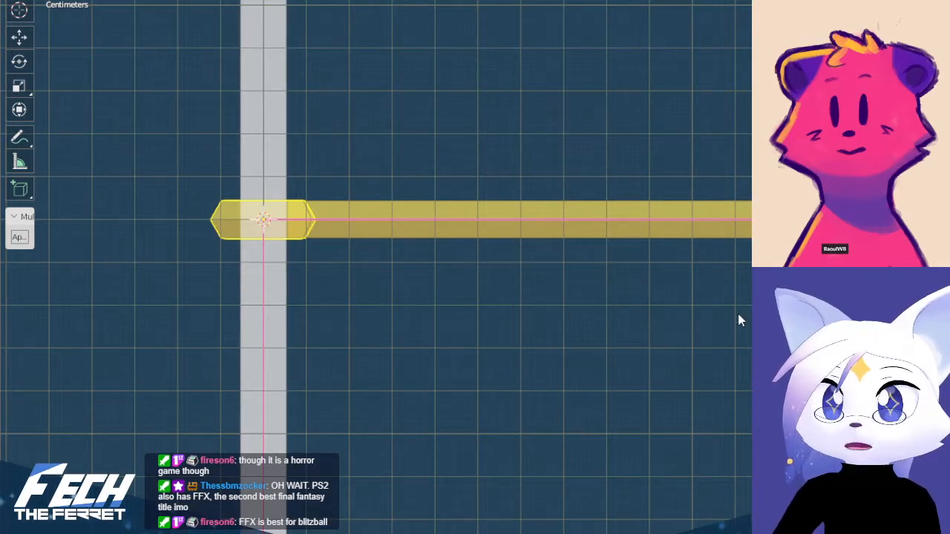
click(315, 261)
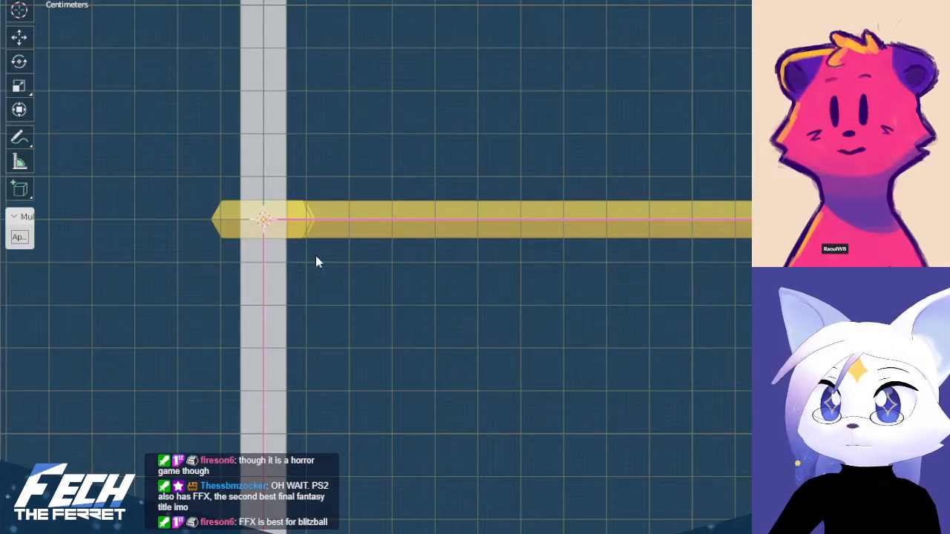
click(262, 254)
shift+middle_drag(494, 259, 524, 261)
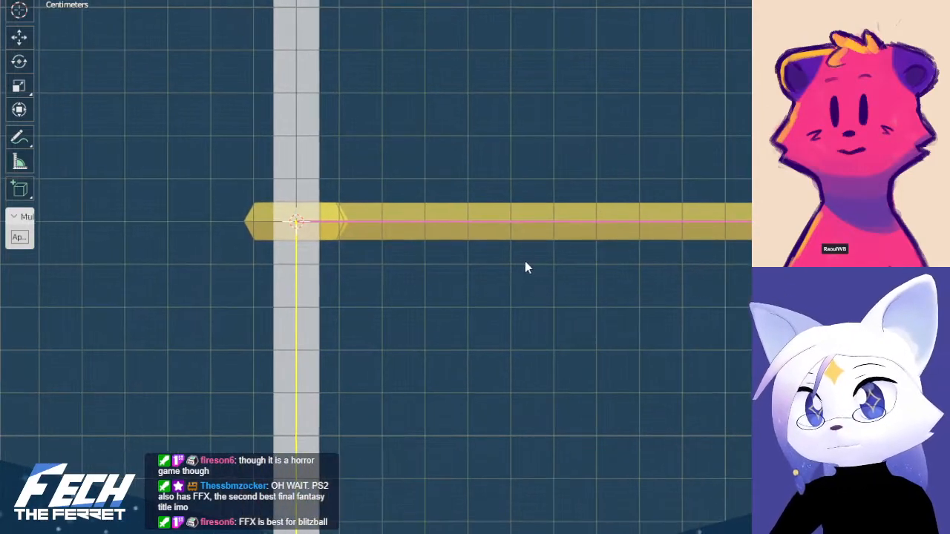
Test the arm's deformation by rotating the horizontal armature's inner bone in Pose Mode, and return to Object Mode
click(476, 221)
middle_drag(476, 220, 529, 244)
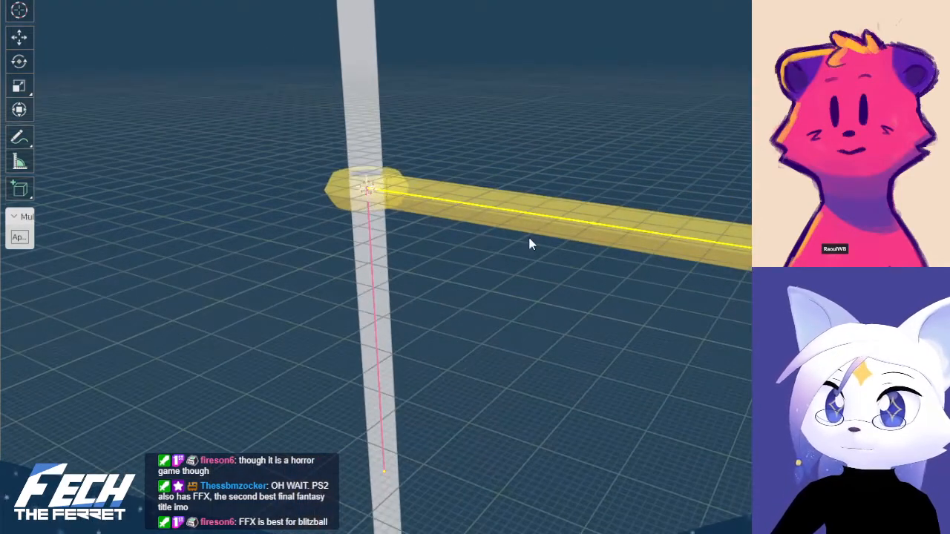
key(r)
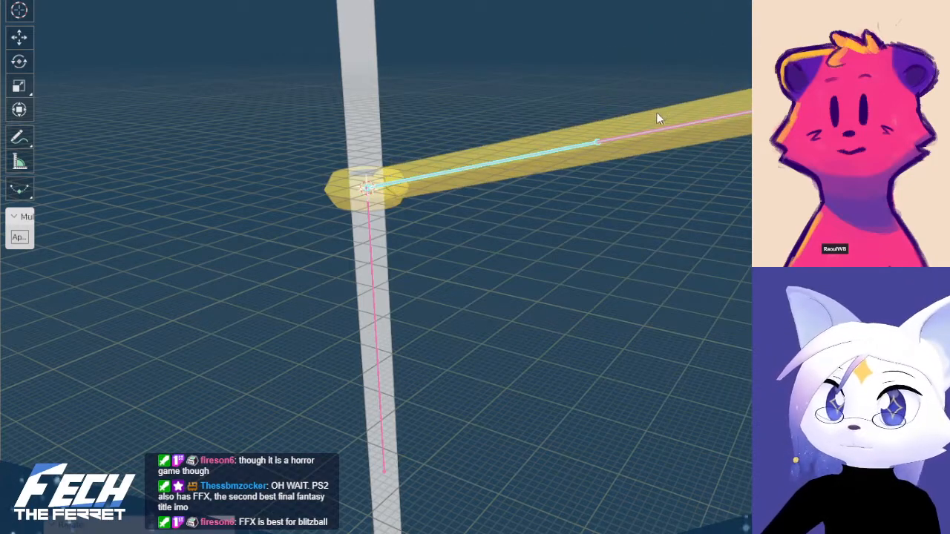
key(KP_7)
key(ctrl+Tab)
click(448, 141)
shift+middle_drag(527, 184, 500, 224)
click(486, 213)
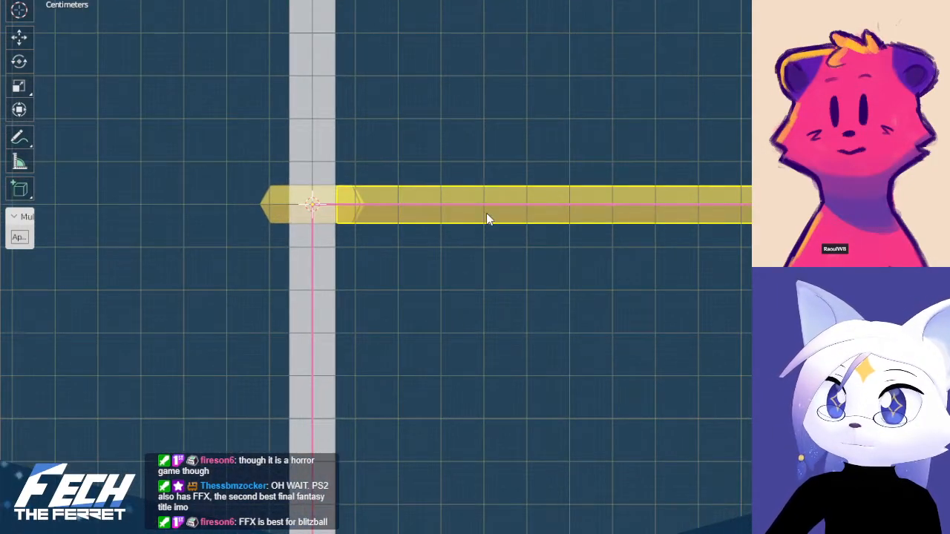
key(Tab)
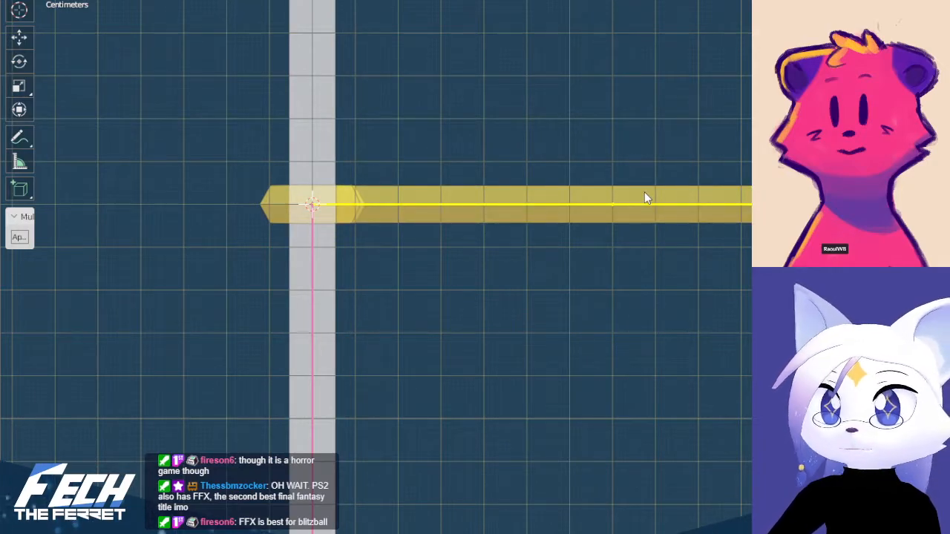
key(ctrl+Tab)
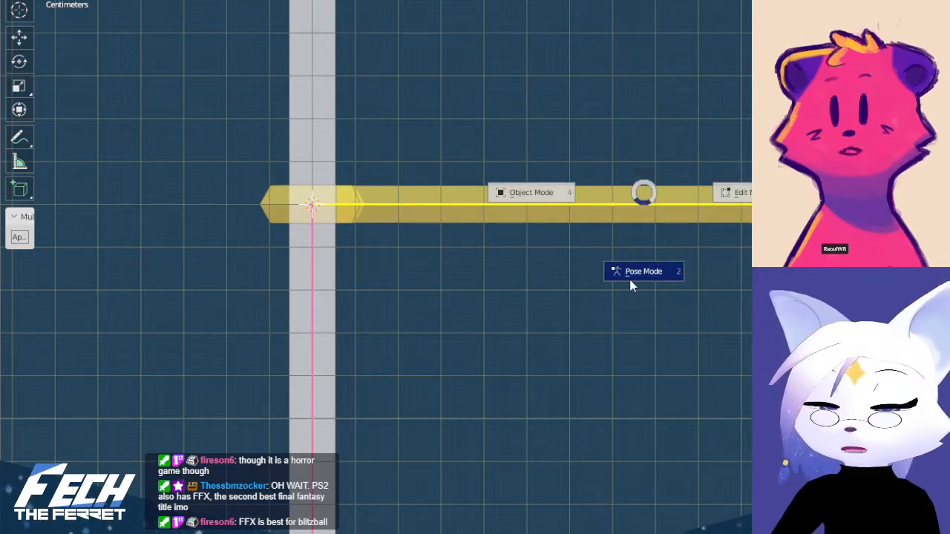
click(748, 197)
key(Tab)
key(Tab)
Select the horizontal armature together with the star arm and put the arm mesh in Weight Paint mode
click(646, 209)
click(674, 187)
click(662, 204)
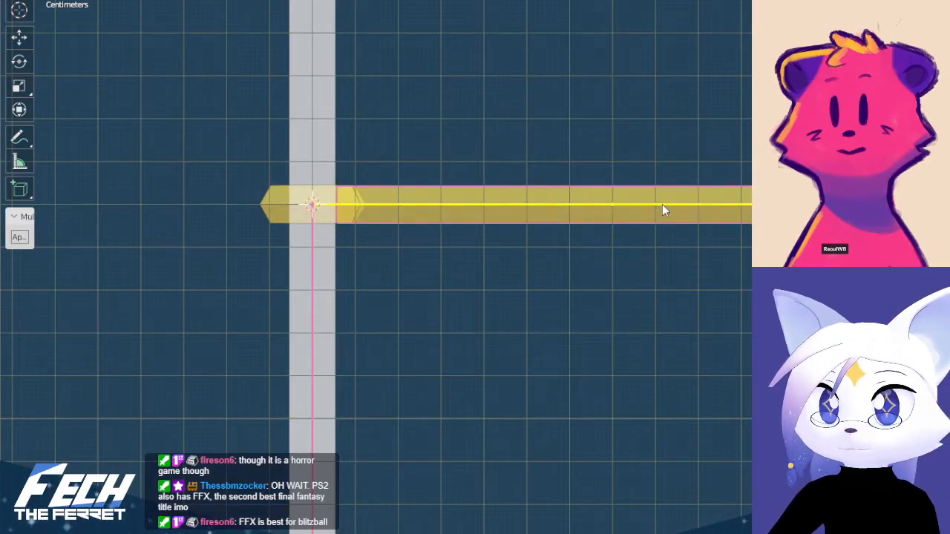
click(698, 146)
click(666, 206)
click(675, 202)
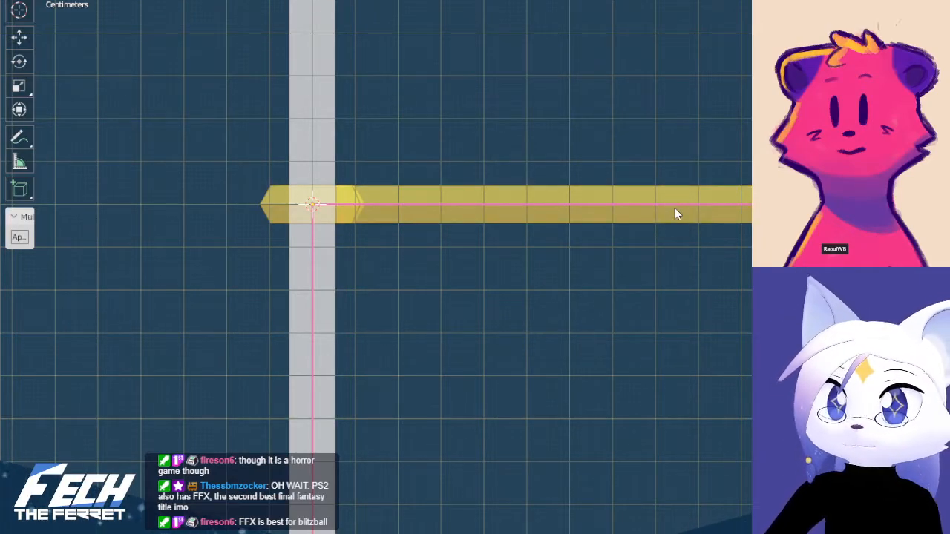
click(676, 206)
click(683, 198)
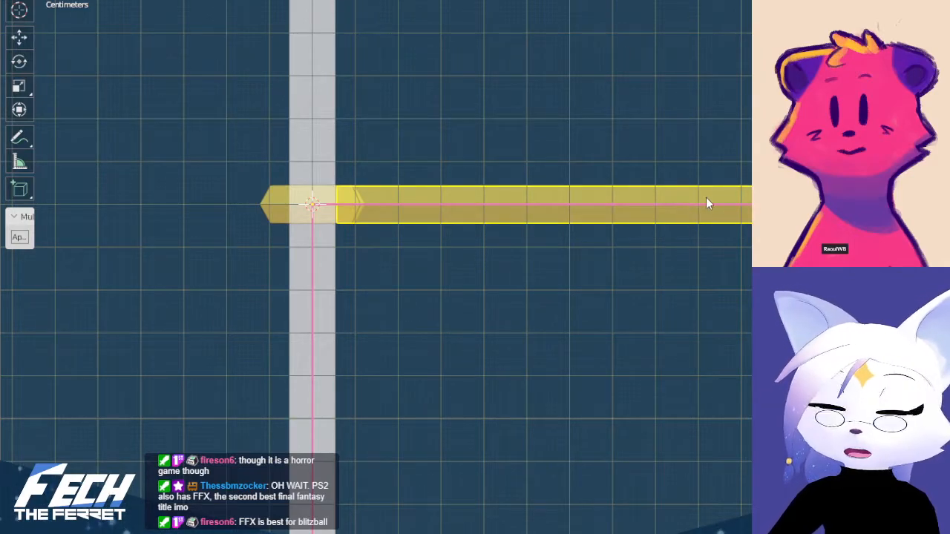
key(ctrl+Tab)
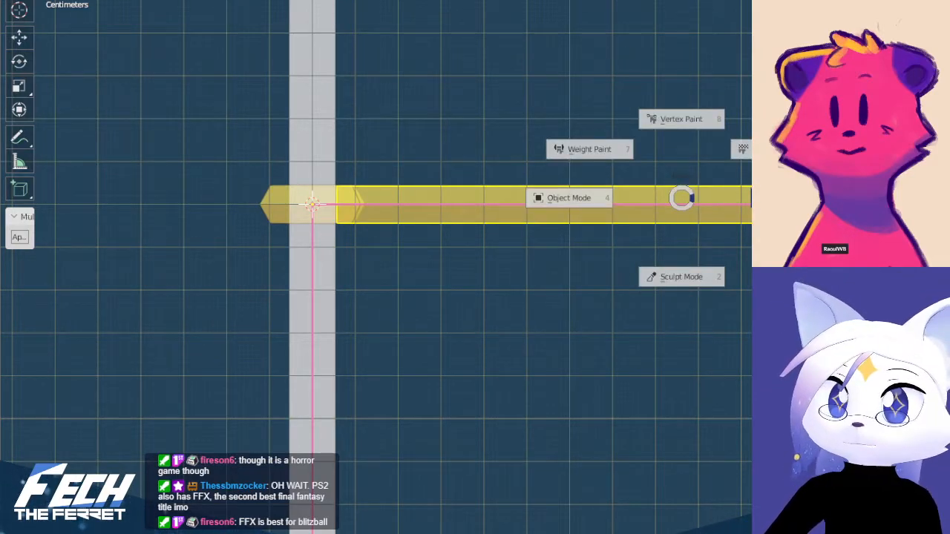
click(780, 198)
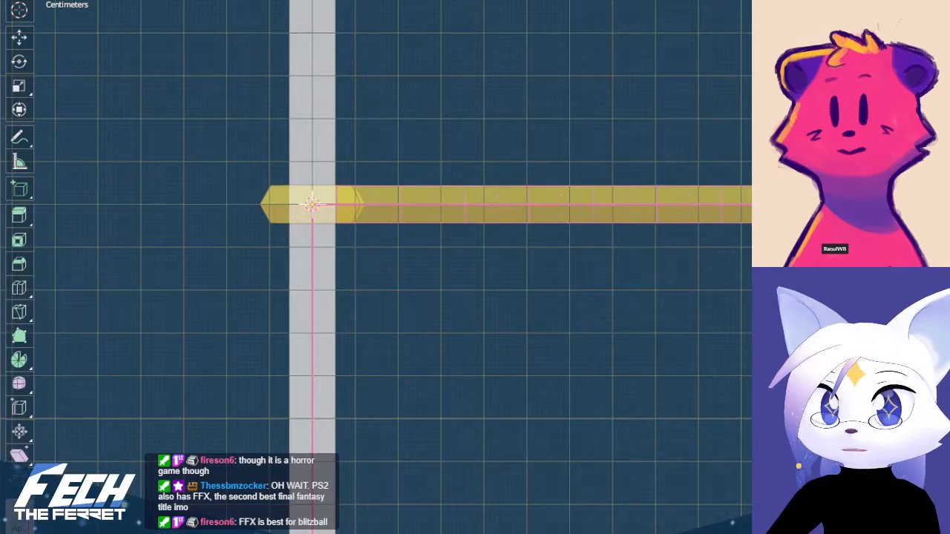
key(ctrl+Tab)
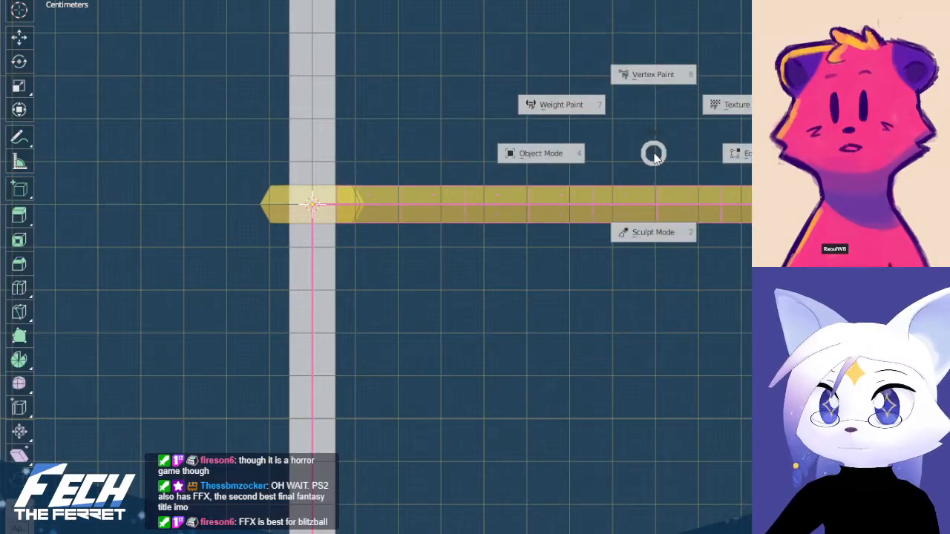
click(565, 105)
scroll(653, 134, up, 3)
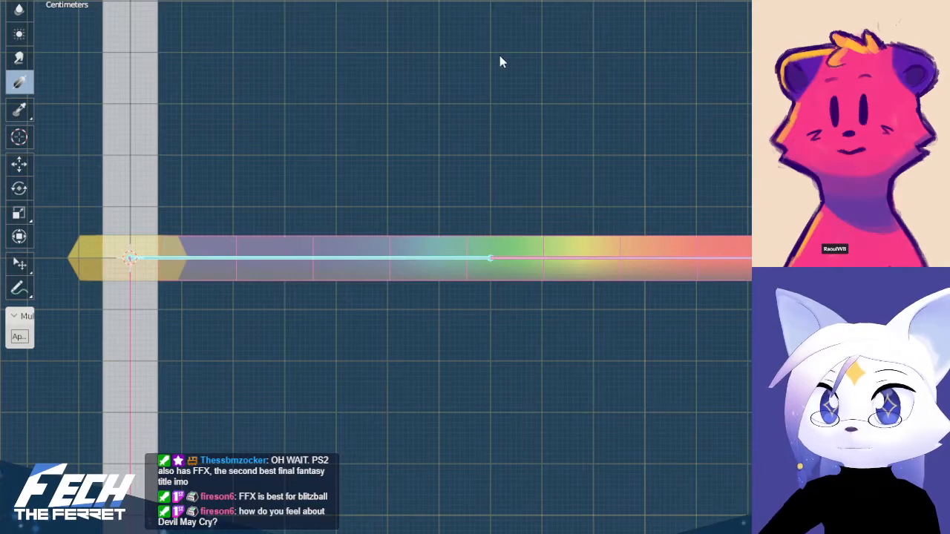
Normalize the star arm's vertex weights and turn off the face selection mask
click(221, 0)
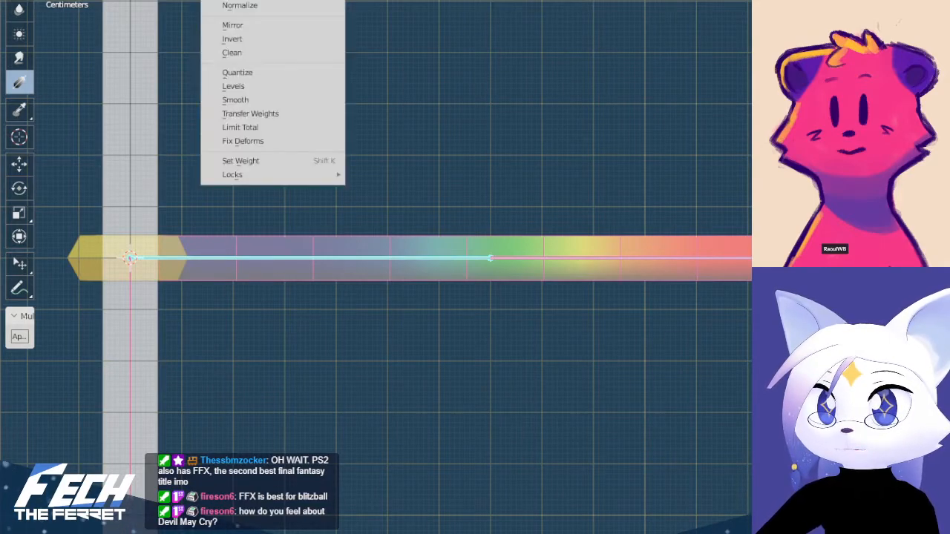
click(295, 0)
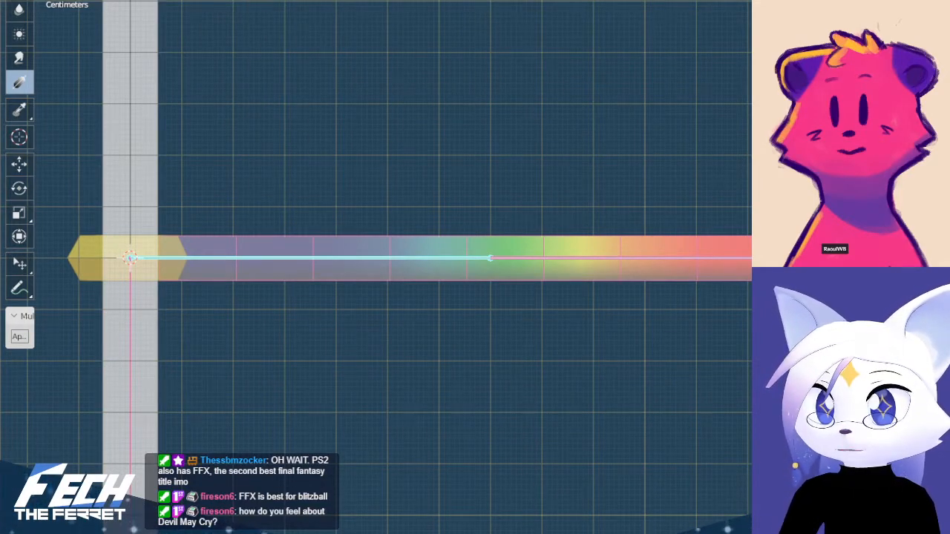
click(401, 260)
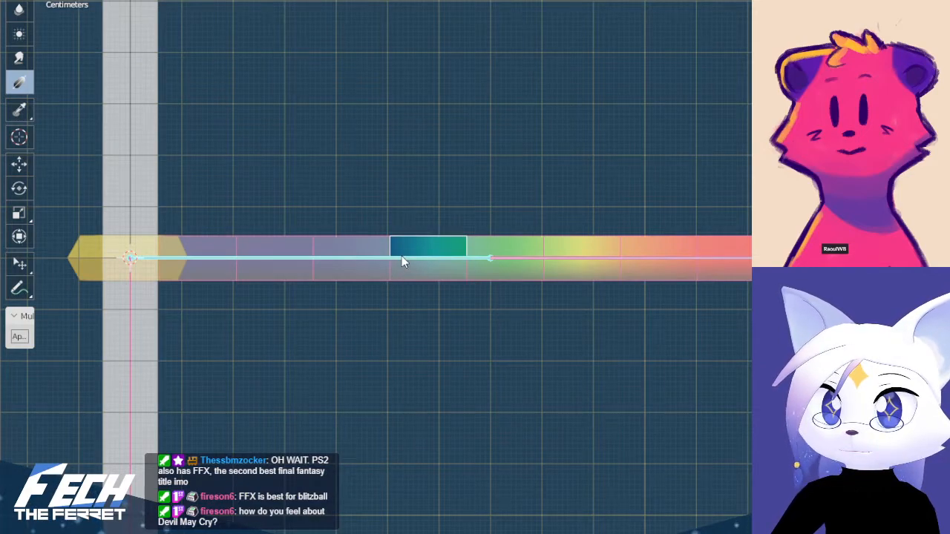
key(m)
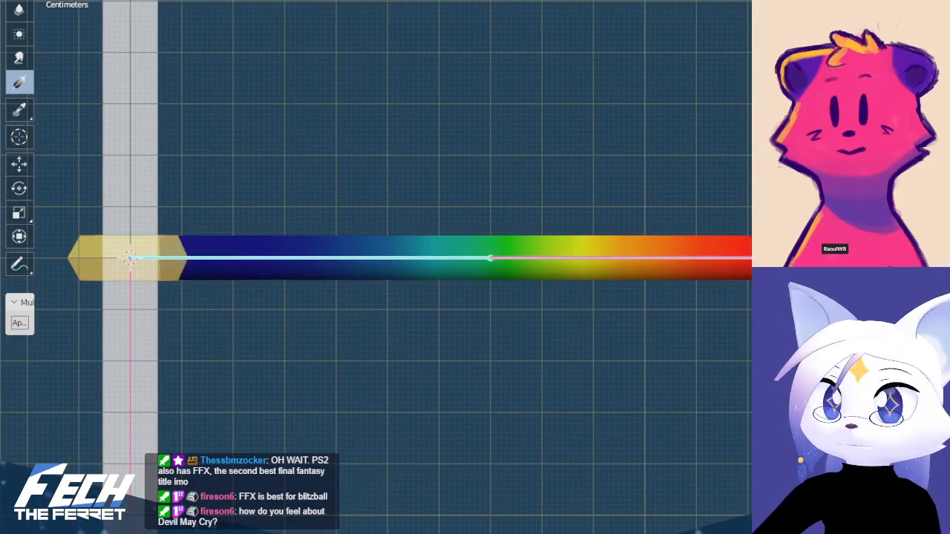
Smooth the vertex weights of the arm's inner bone, repeat the smoothing, and switch to the outer bone's weights
ctrl+click(396, 254)
ctrl+click(587, 262)
ctrl+click(416, 260)
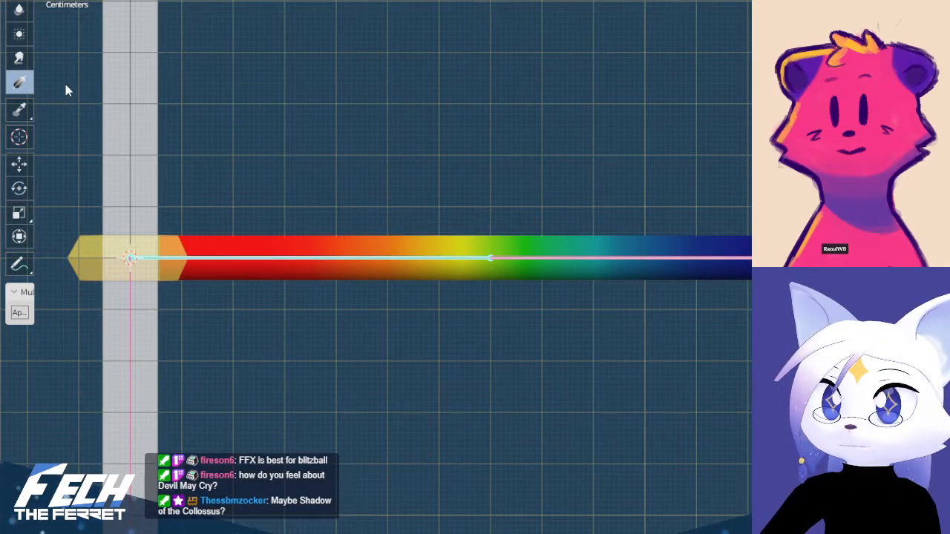
click(190, 1)
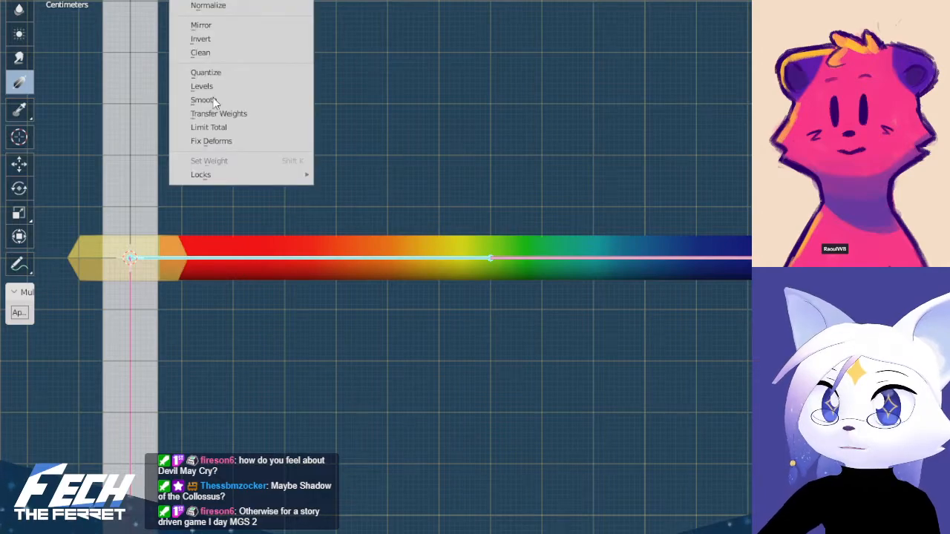
click(251, 101)
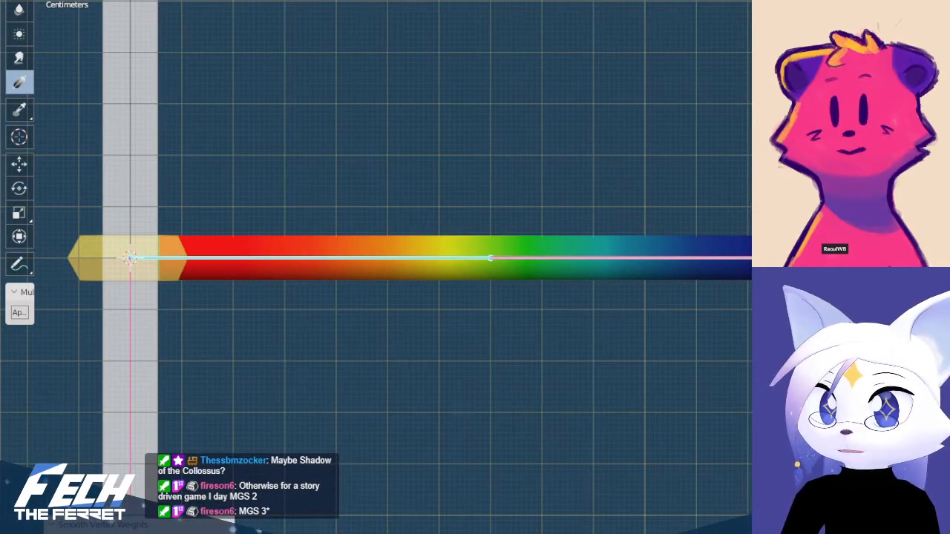
key(shift+r)
key(shift+r)
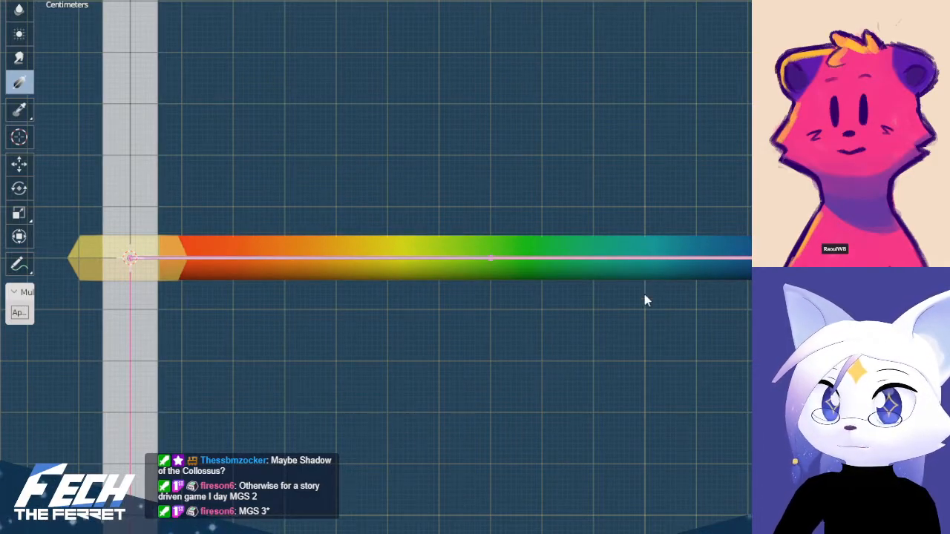
key(ctrl+i)
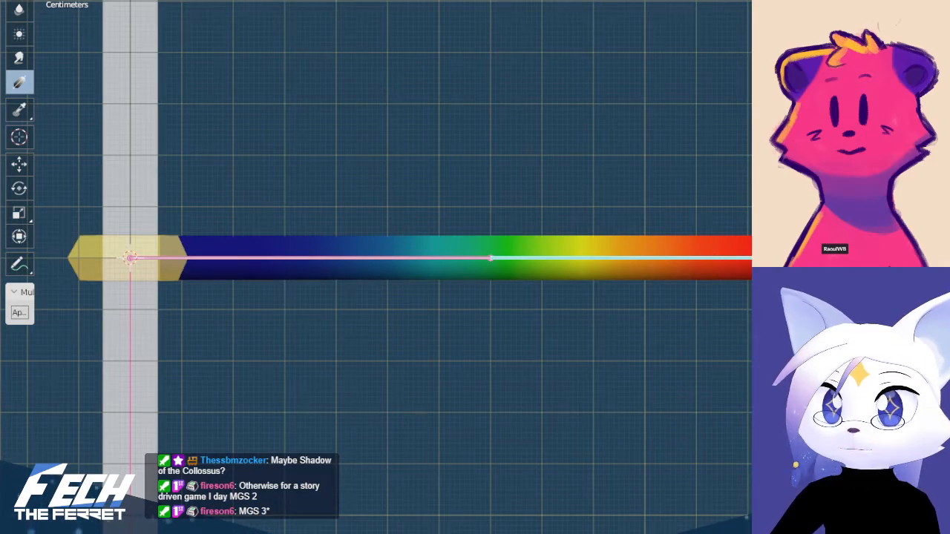
Try smoothing the vertex weights of the star arm's outer bone, and undo back to the inner bone's weights
ctrl+click(394, 263)
ctrl+click(594, 254)
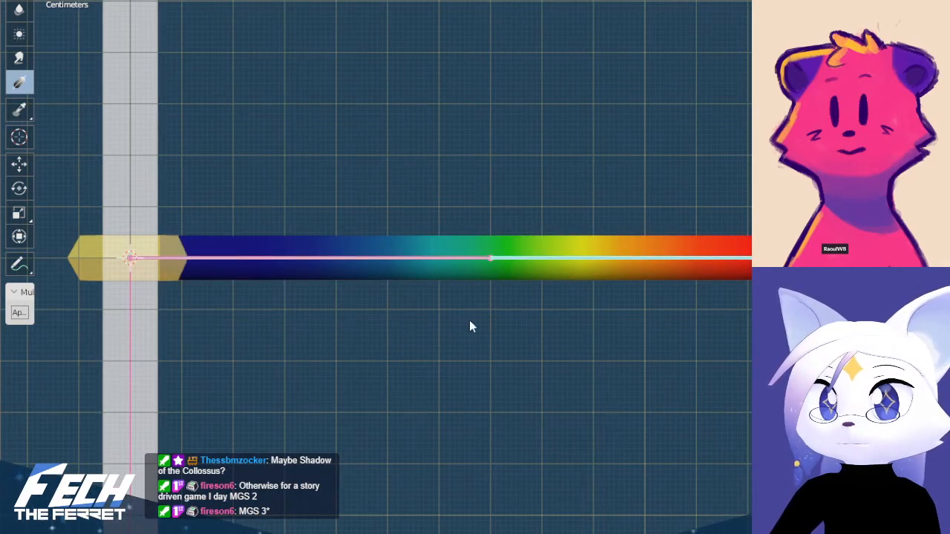
click(223, 2)
click(215, 100)
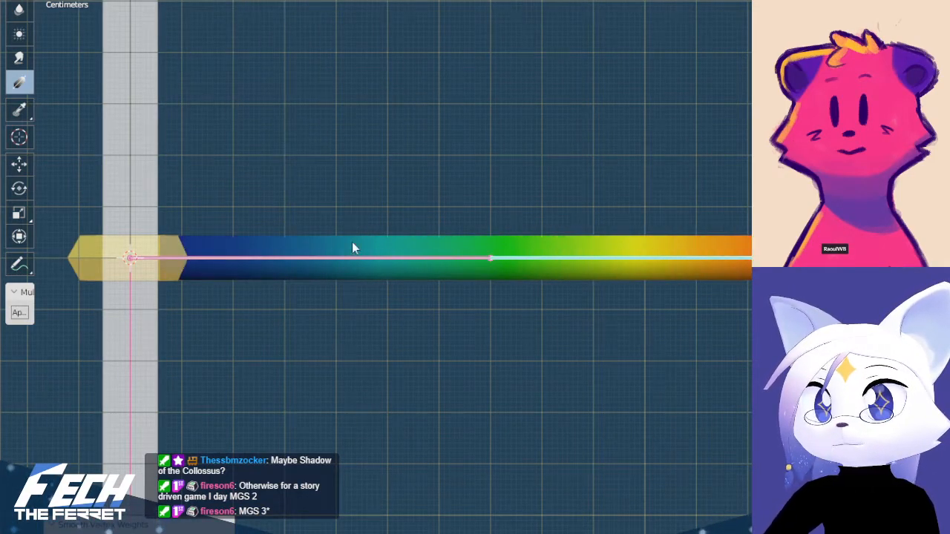
key(alt+a)
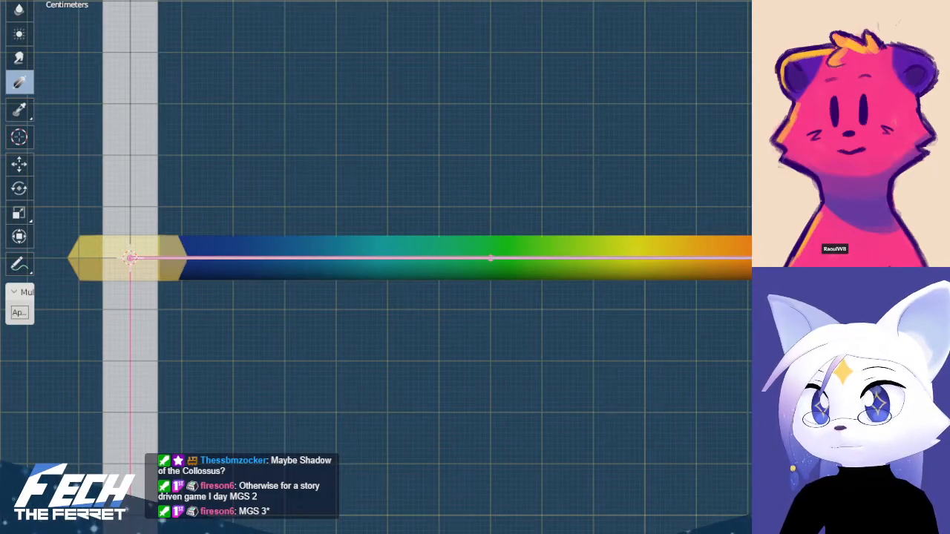
key(ctrl+z)
key(ctrl+z)
key(ctrl+z)
key(ctrl+z)
key(ctrl+z)
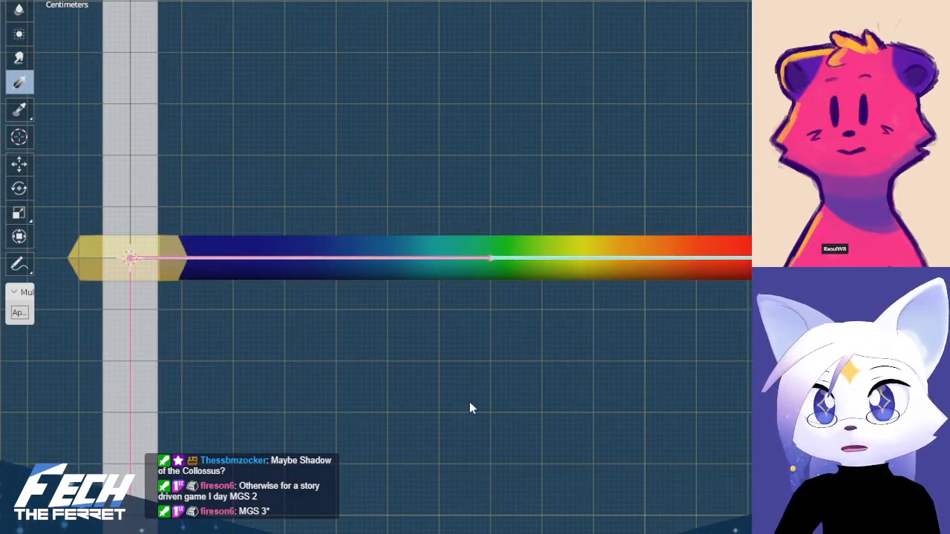
key(ctrl+z)
key(ctrl+z)
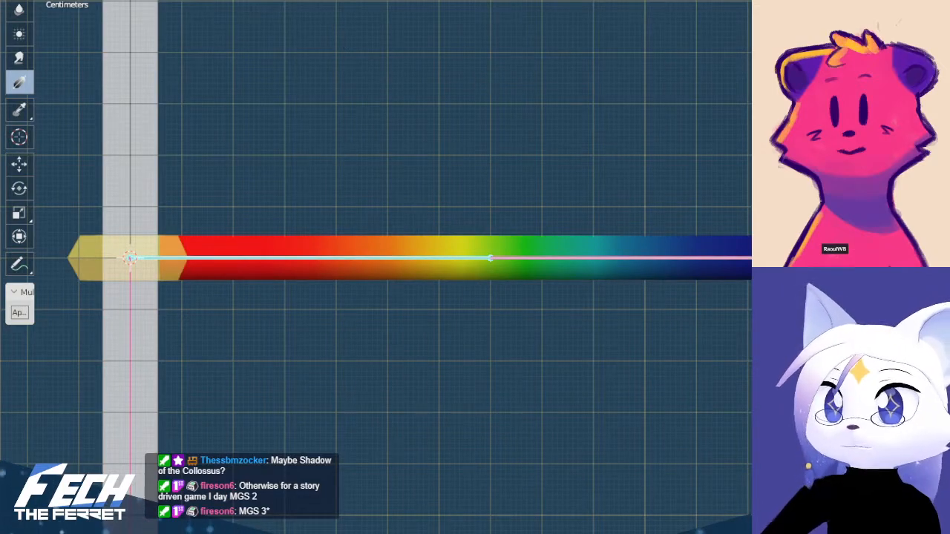
Smooth the star arm's vertex weights for both bones once more, check the outer bone's weights, and return to Object Mode
click(305, 99)
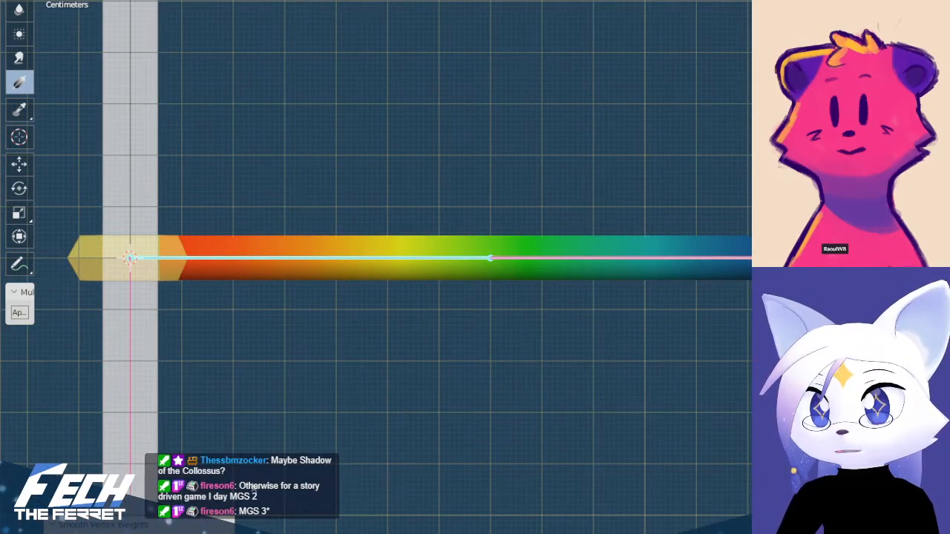
ctrl+click(666, 262)
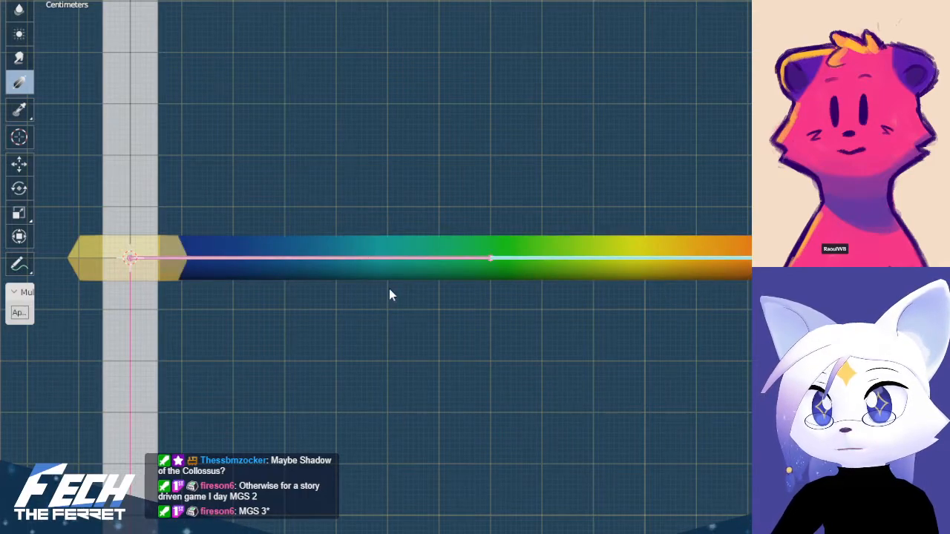
key(ctrl+Tab)
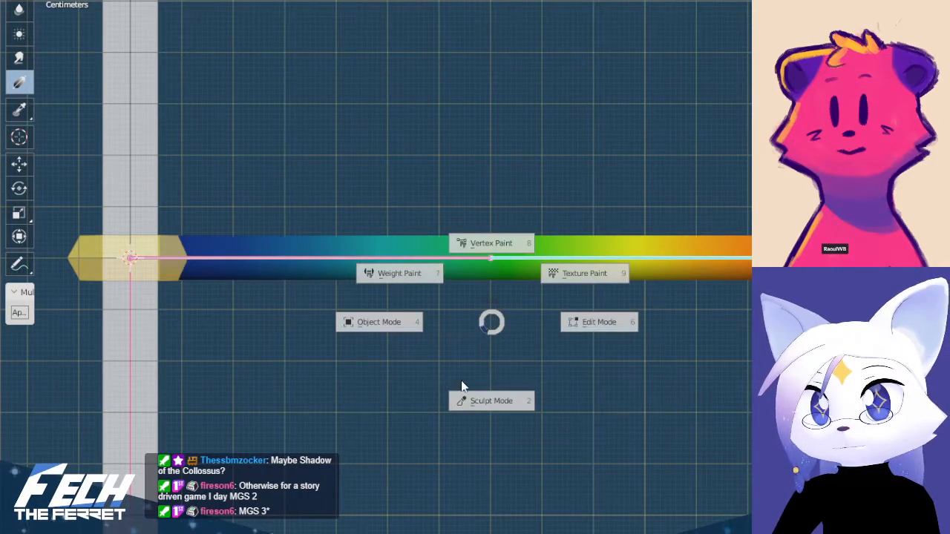
click(392, 331)
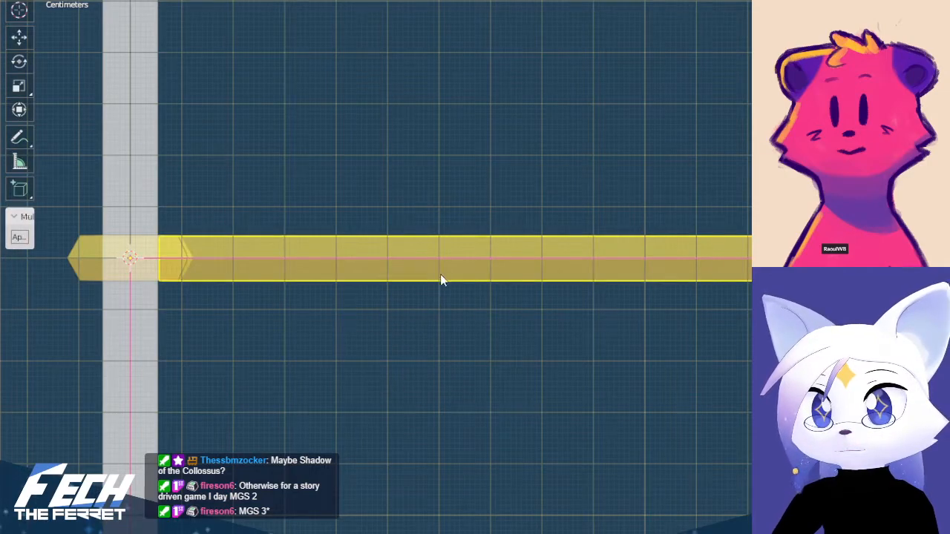
Put the star arm back in Weight Paint mode, test its bend by rotating the outer bone, and undo the rotation
click(648, 251)
key(ctrl+Tab)
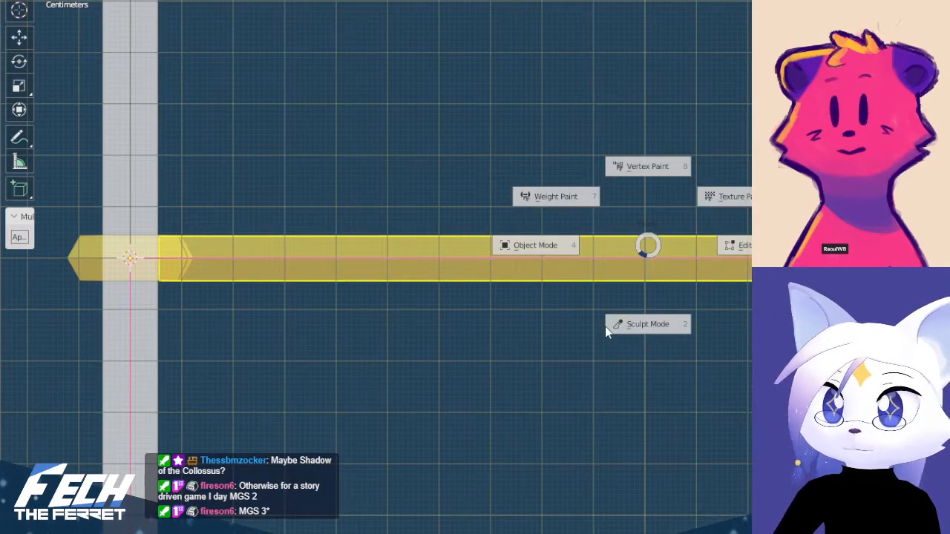
click(580, 208)
key(r)
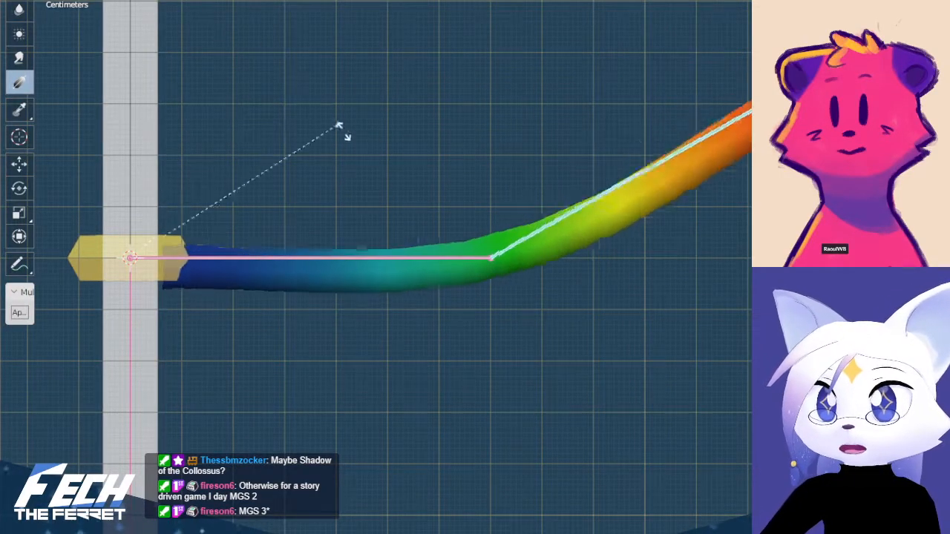
click(320, 384)
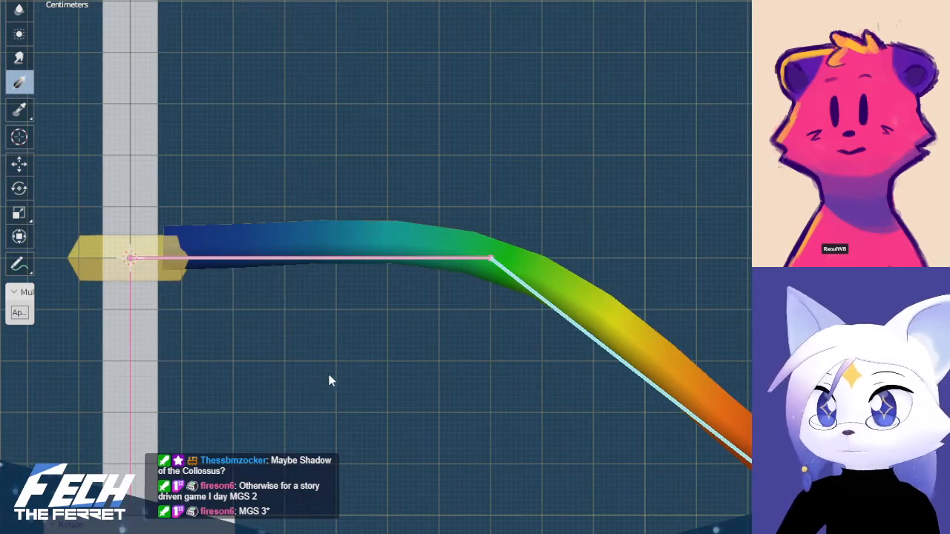
scroll(652, 252, down, 3)
key(ctrl+z)
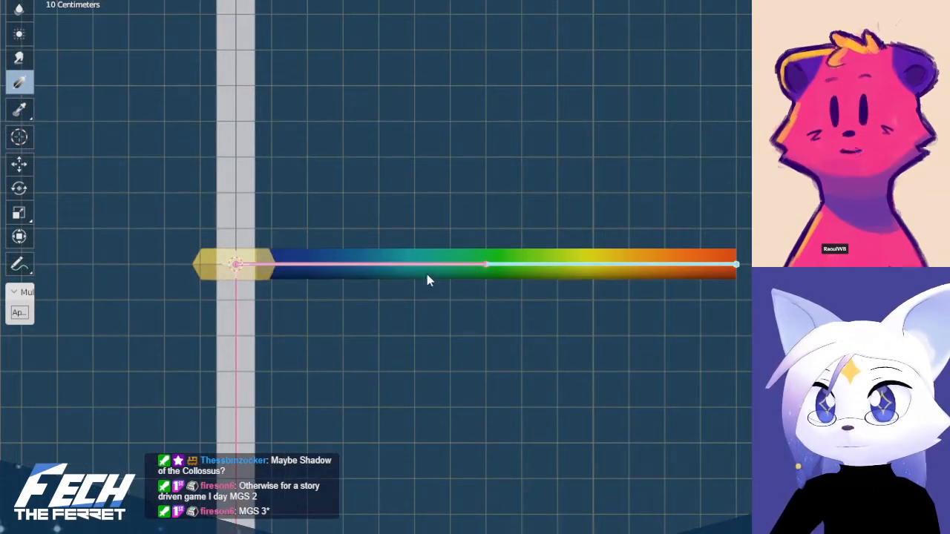
Test the arm's deformation by rotating the inner bone and again the outer bone, restoring the straight pose each time
click(414, 264)
key(r)
click(530, 128)
key(ctrl+z)
click(685, 245)
key(r)
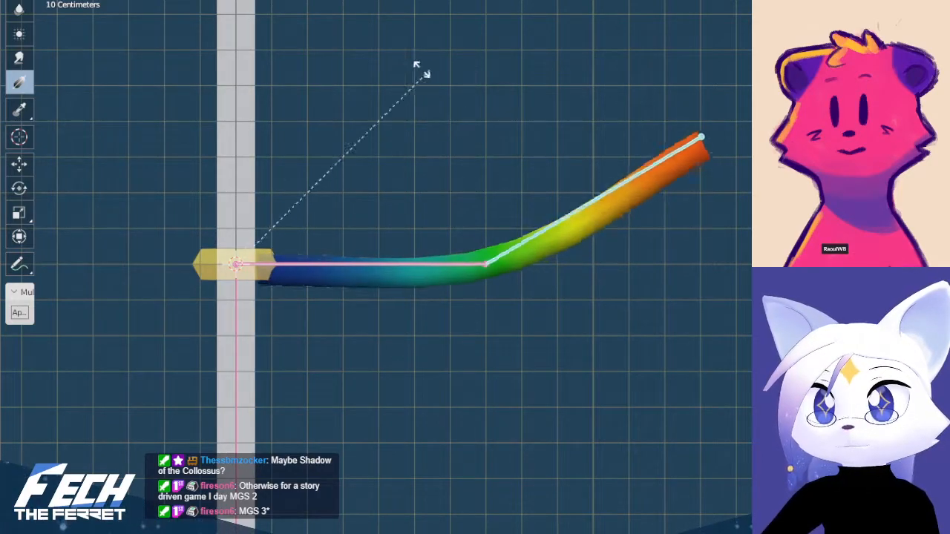
key(Escape)
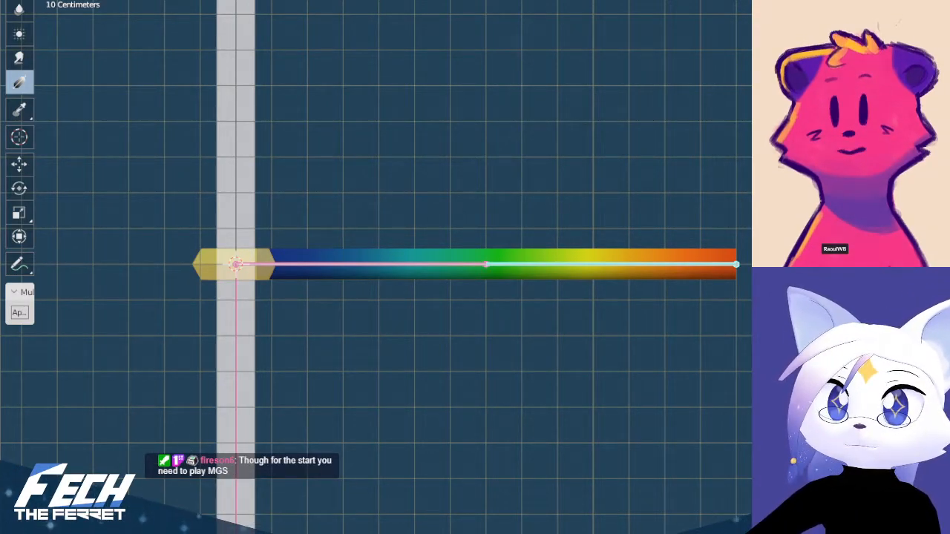
Leave Weight Paint mode and return the star arm to Object Mode
shift+middle_drag(401, 294, 474, 334)
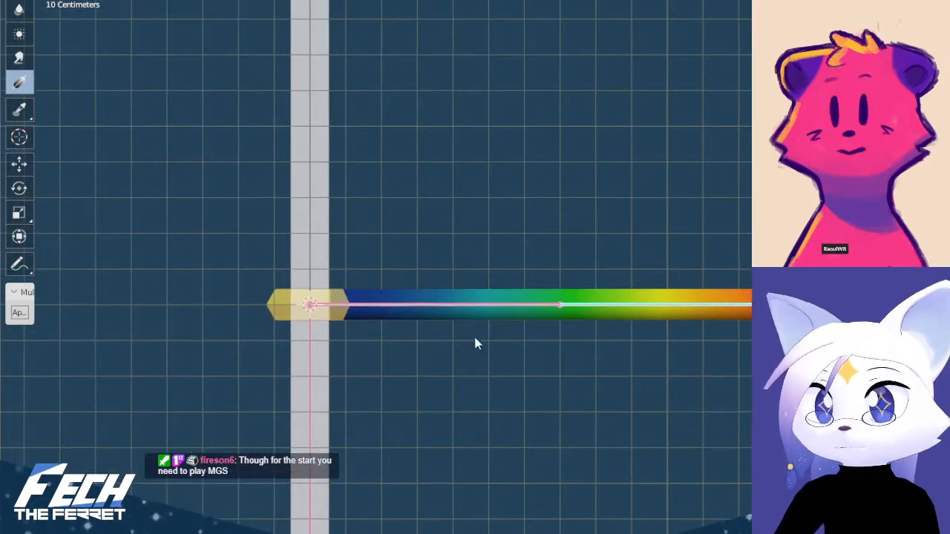
ctrl+click(403, 302)
key(ctrl+Tab)
click(356, 285)
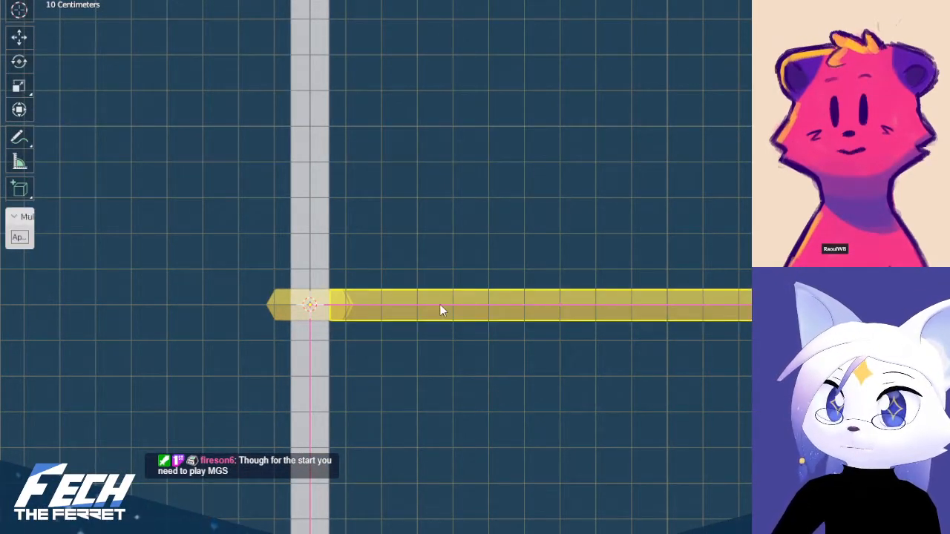
Duplicate the star arm with its armature and rotate the copy around the centre to the opposite side in top view
middle_drag(514, 291, 500, 308)
click(526, 293)
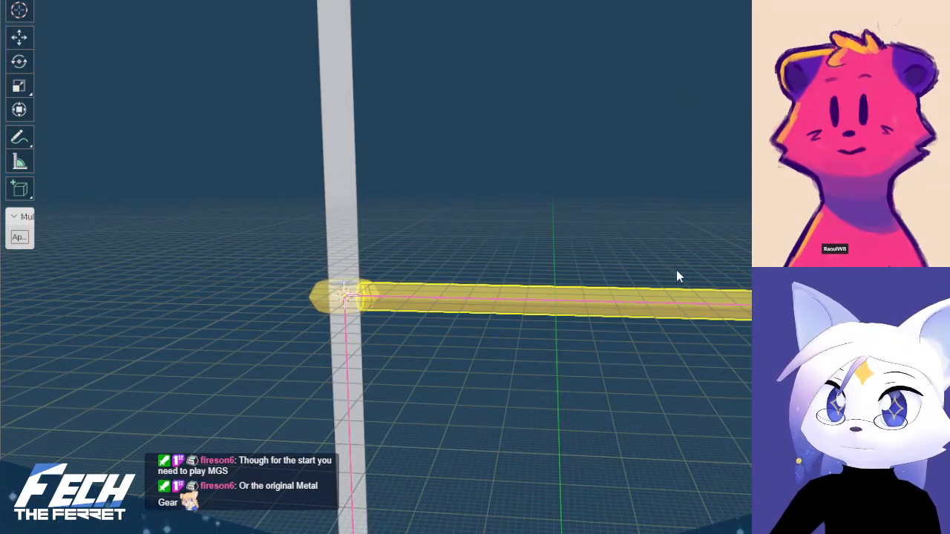
middle_drag(687, 220, 696, 218)
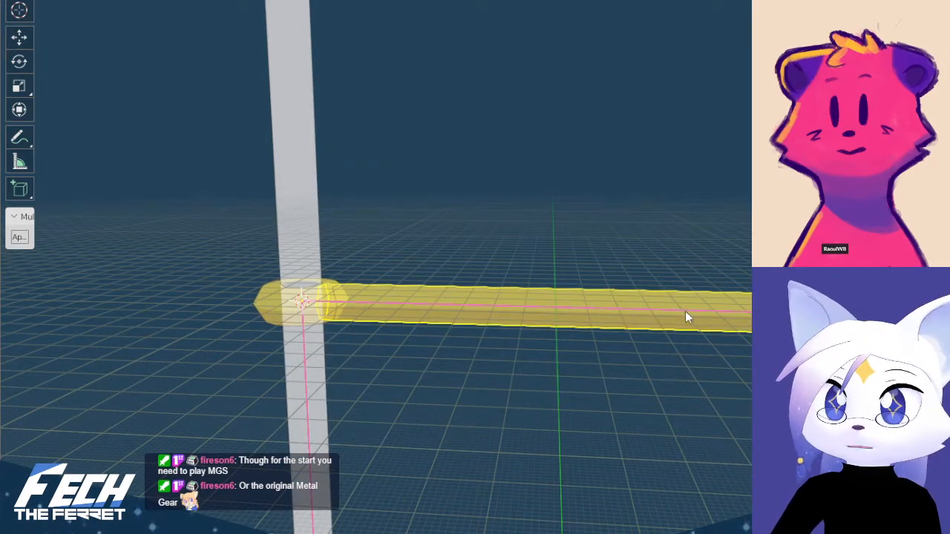
click(703, 297)
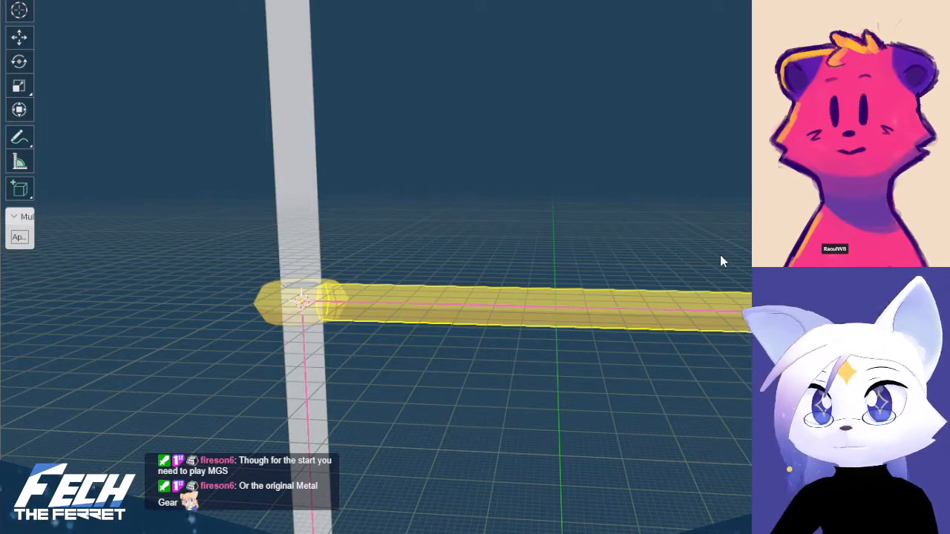
key(KP_1)
scroll(668, 236, down, 5)
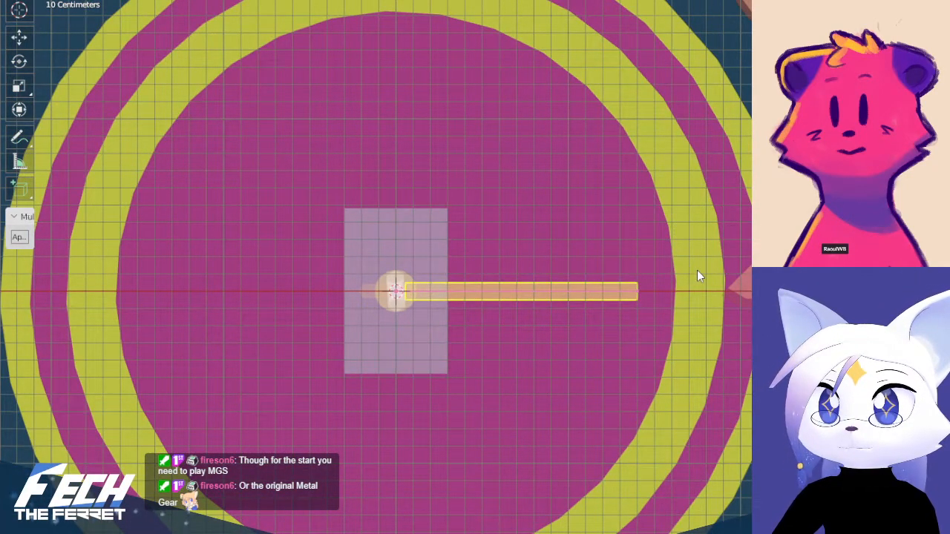
key(shift+d)
key(Escape)
key(r)
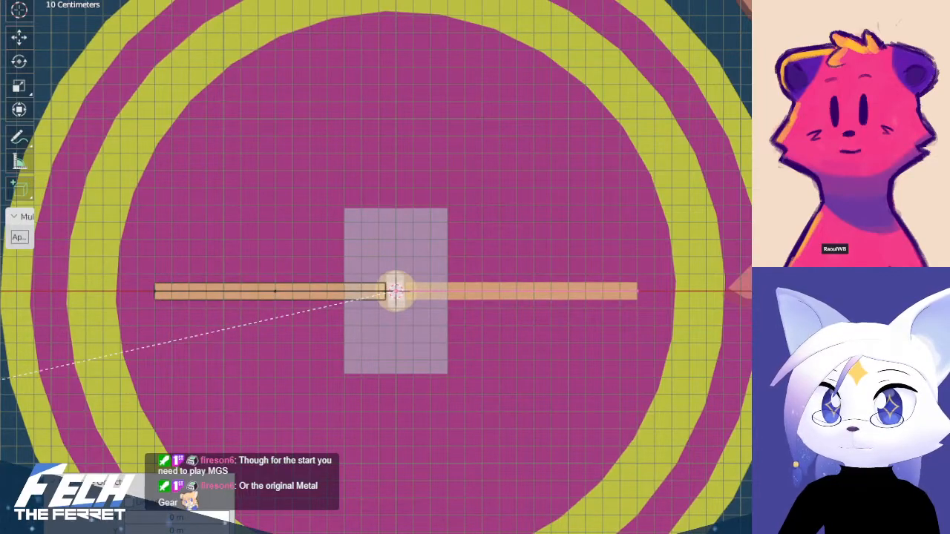
key(Return)
Duplicate the arm with its armature twice more, rotating one copy to the lower right and one to the lower left
key(shift+d)
right_click(478, 302)
key(r)
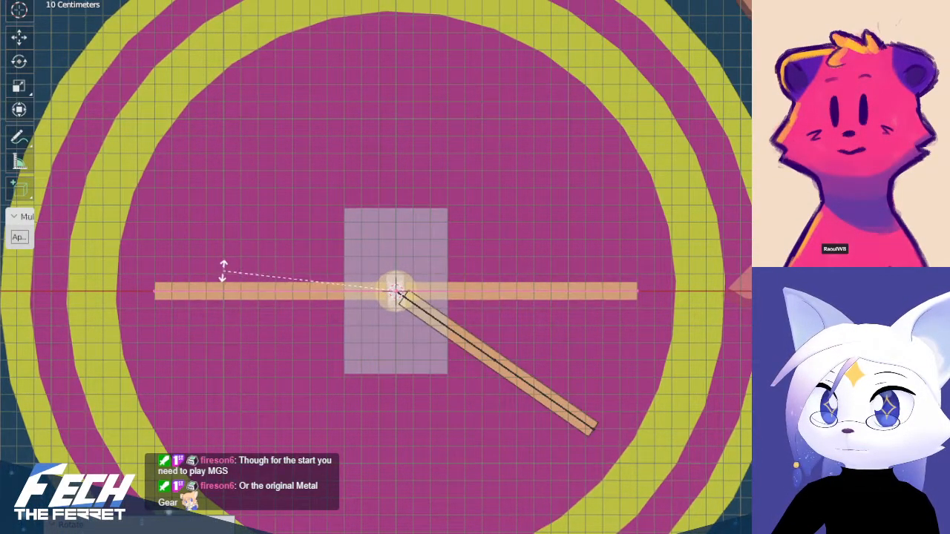
click(242, 271)
key(shift+d)
right_click(426, 254)
key(r)
click(509, 329)
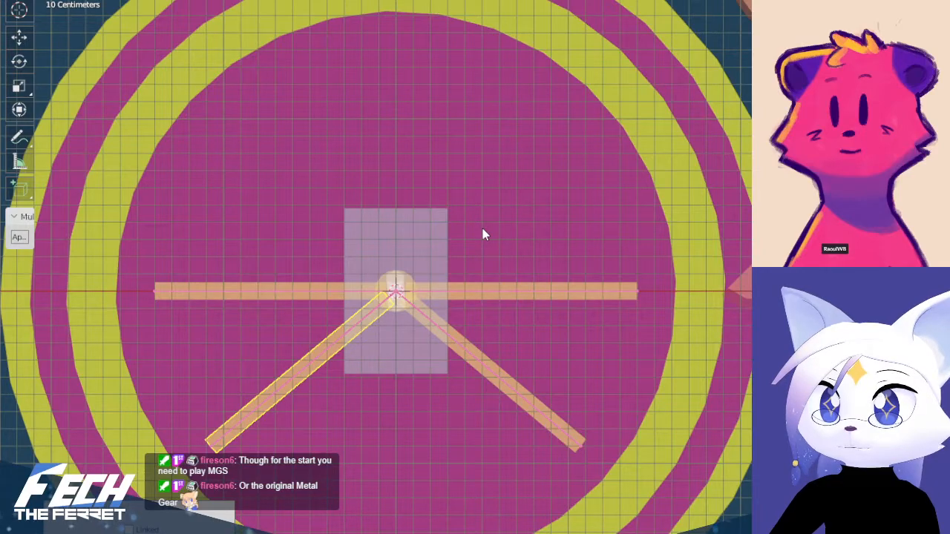
Rotate the two lower diagonal arms slightly closer together so they sit symmetrically at about 45° to the horizontal arms
key(r)
click(480, 216)
click(441, 324)
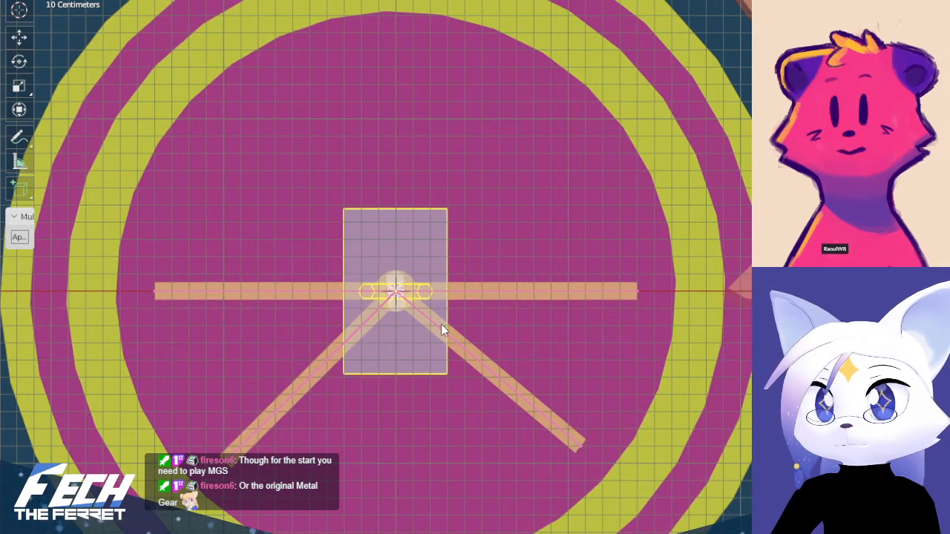
click(448, 332)
key(r)
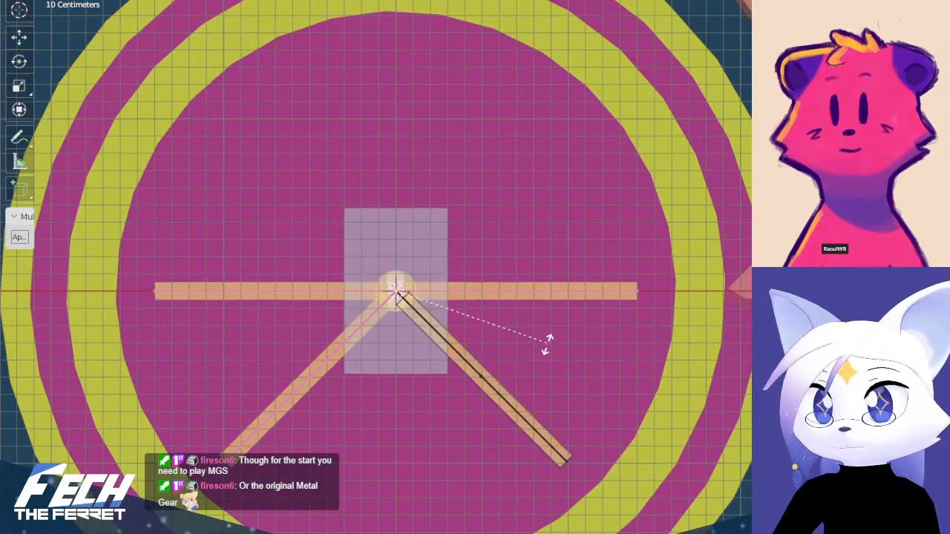
click(547, 344)
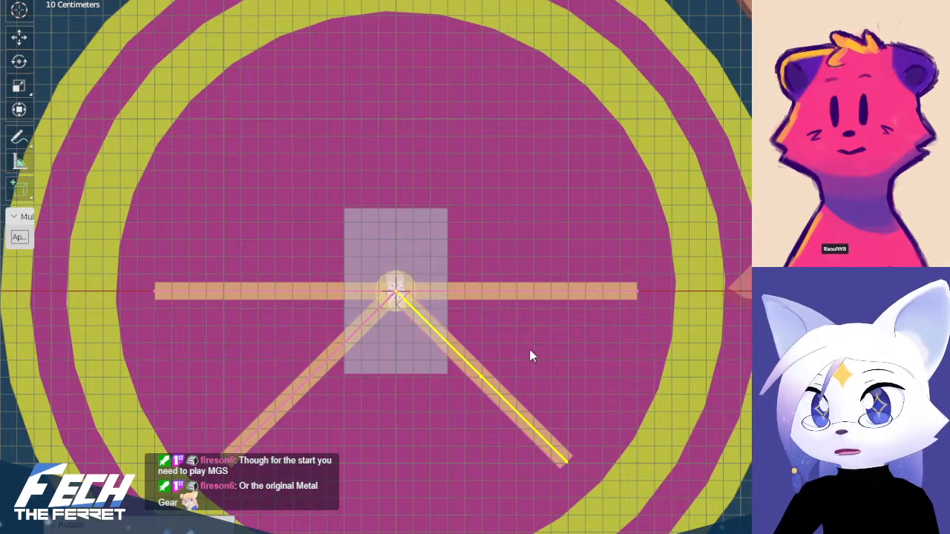
Duplicate the lower-right arm with its armature twice, rotating the copies to the upper-right and upper-left diagonals
click(530, 350)
click(487, 381)
key(shift+d)
key(r)
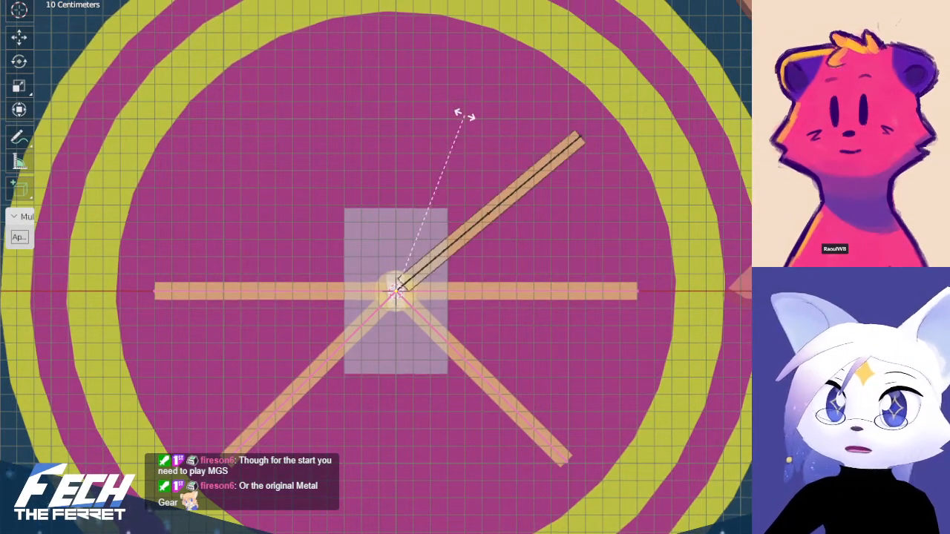
click(458, 110)
key(shift+d)
key(r)
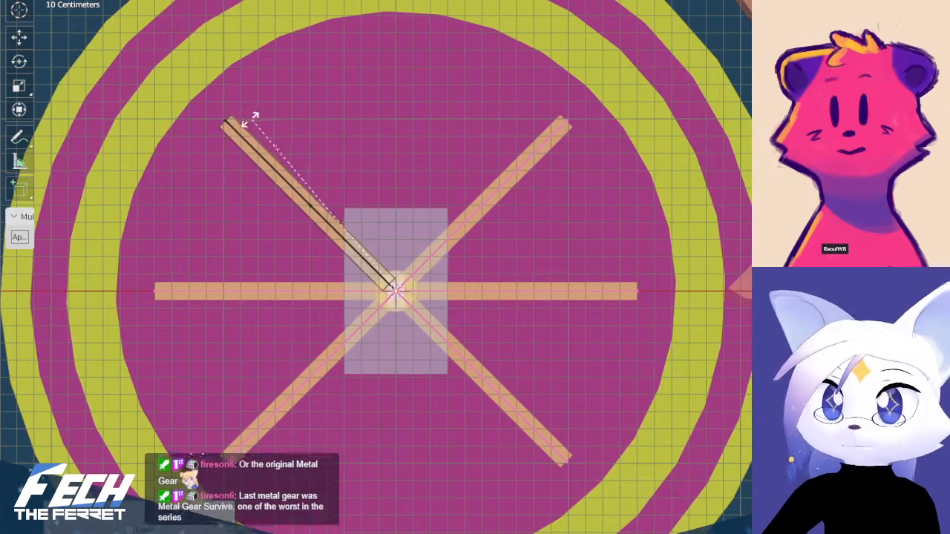
click(250, 121)
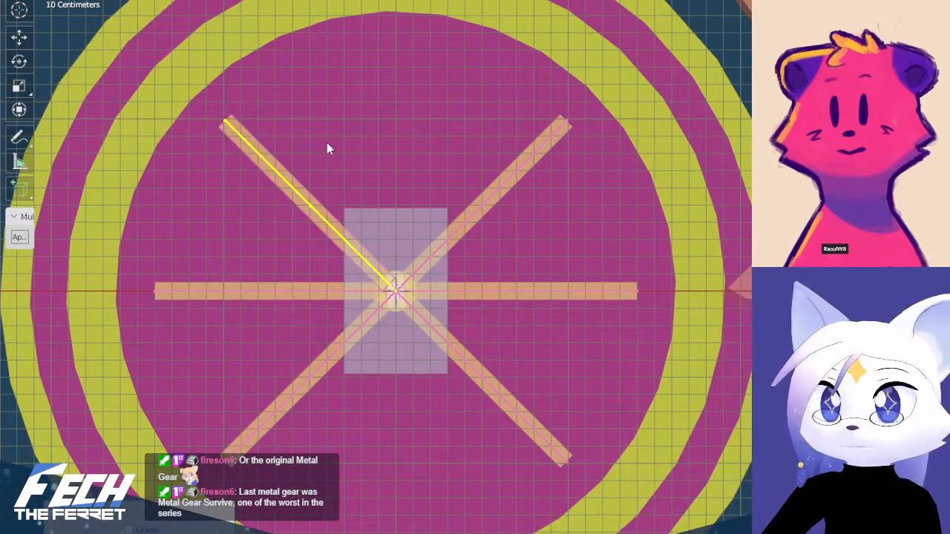
Inspect the six-armed star's arrangement around the string from the front and in perspective
click(334, 233)
click(457, 234)
click(475, 218)
key(KP_1)
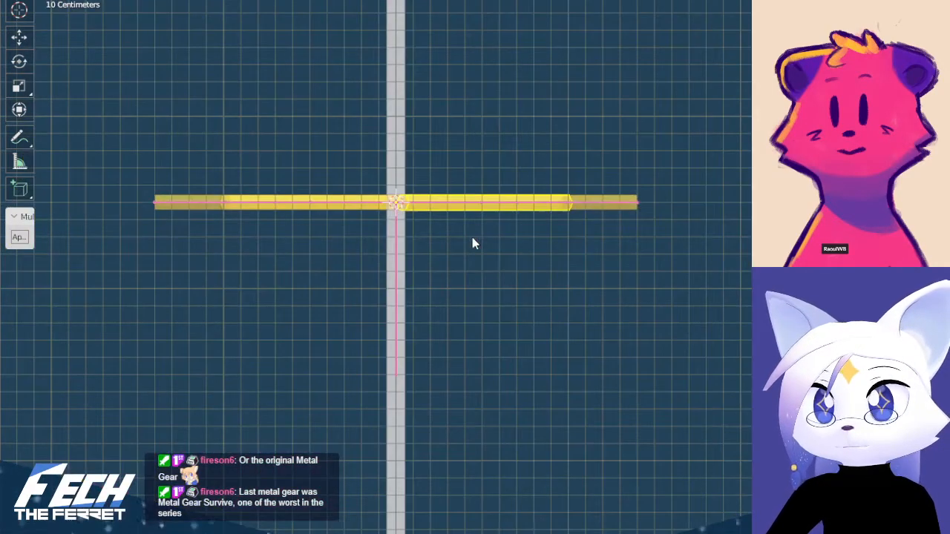
scroll(475, 243, down, 5)
scroll(511, 445, up, 3)
shift+middle_drag(511, 445, 509, 520)
scroll(487, 478, up, 8)
shift+middle_drag(518, 447, 567, 115)
shift+middle_drag(568, 212, 520, 213)
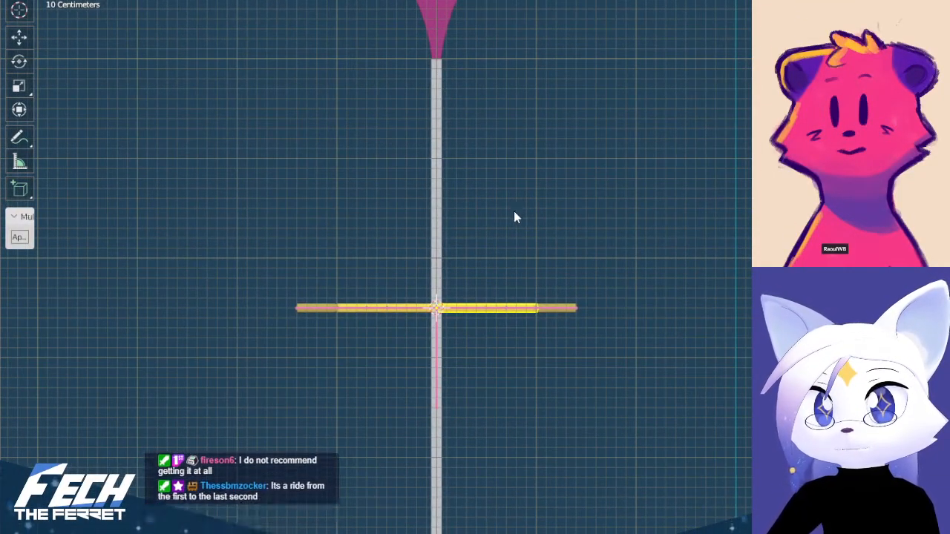
scroll(482, 286, up, 3)
shift+middle_drag(472, 312, 515, 354)
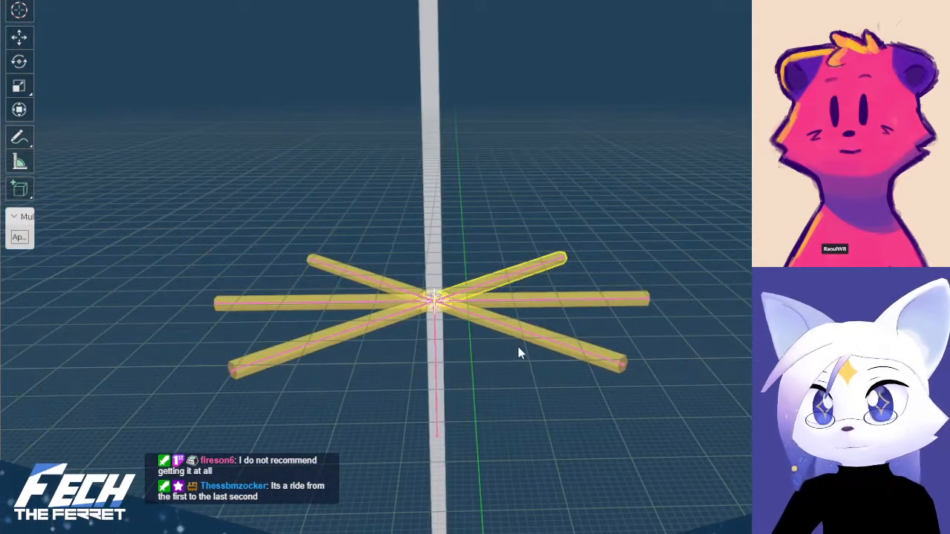
Select the armatures of all six star arms together with the string's armature, making the string's armature active
click(507, 331)
click(510, 327)
click(528, 299)
click(492, 281)
click(406, 290)
click(381, 301)
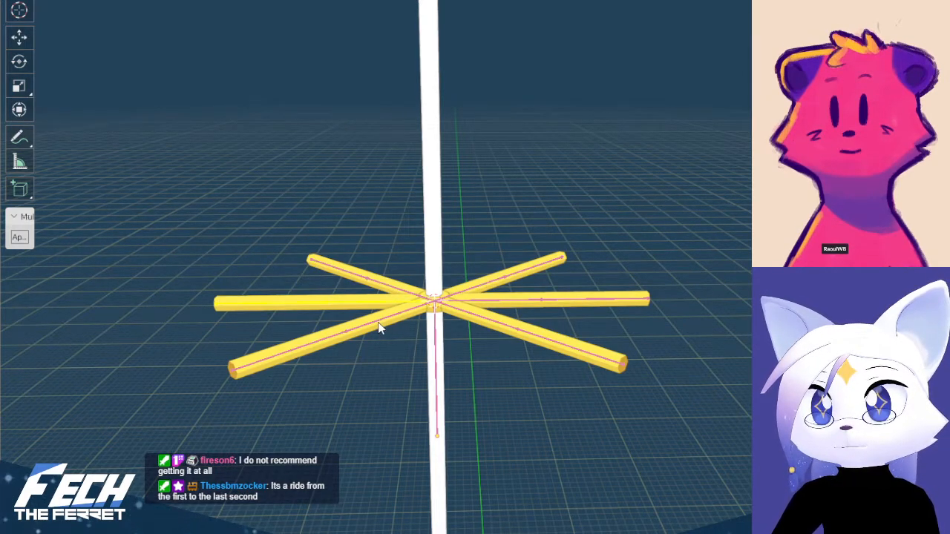
click(376, 322)
click(436, 334)
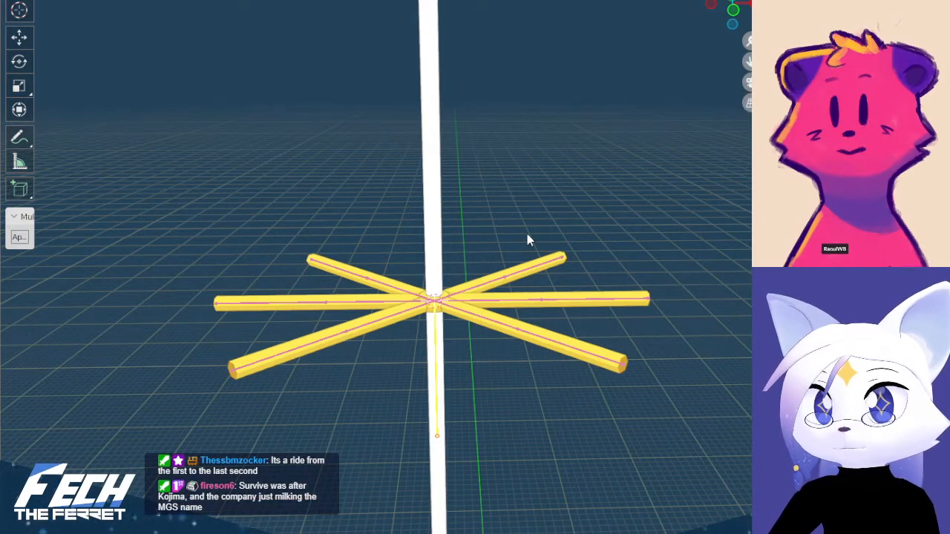
Select the string mesh and the star arms' armatures one at a time to check which rig belongs to which arm
scroll(497, 243, up, 3)
scroll(519, 260, down, 1)
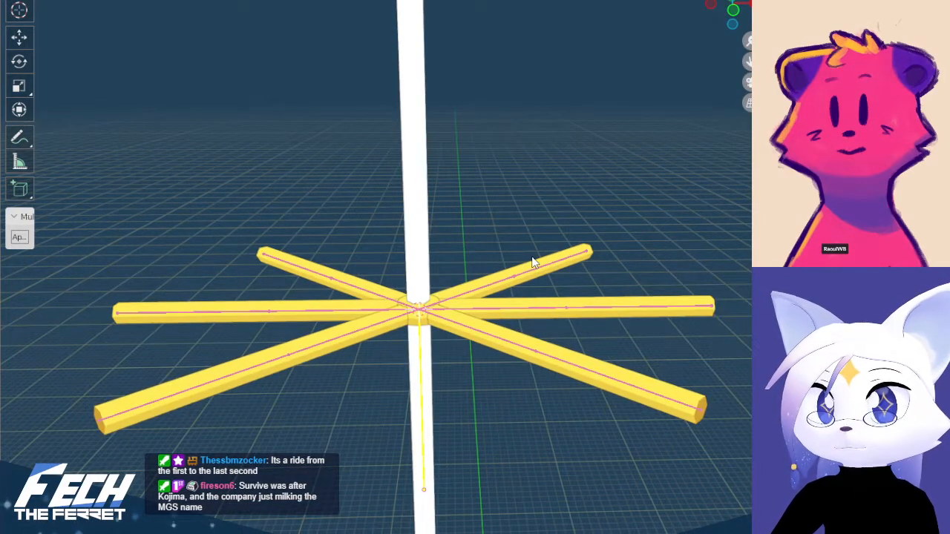
shift+middle_drag(536, 260, 569, 274)
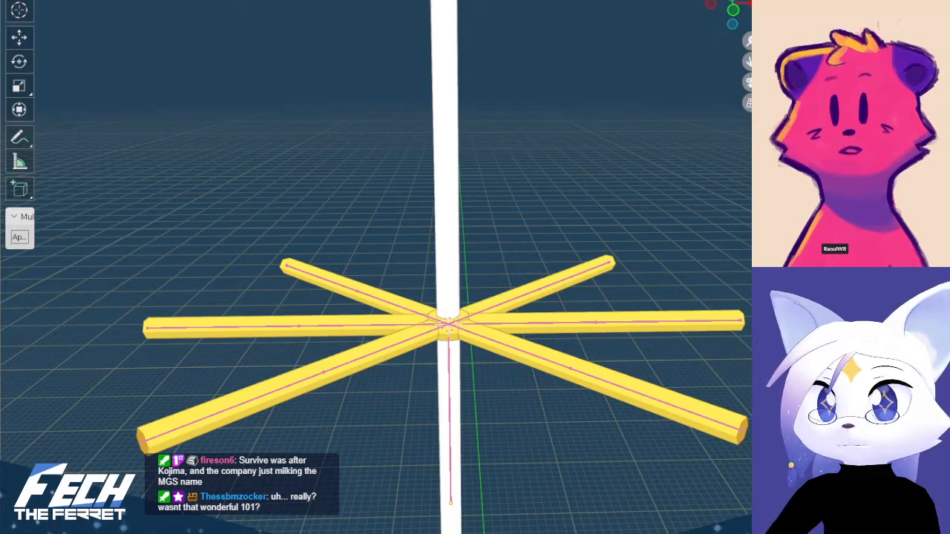
click(447, 185)
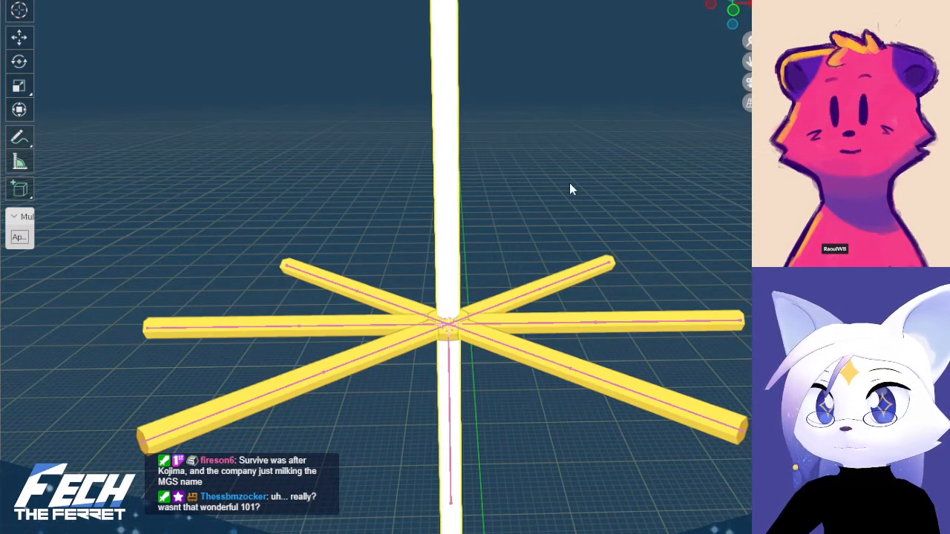
click(610, 200)
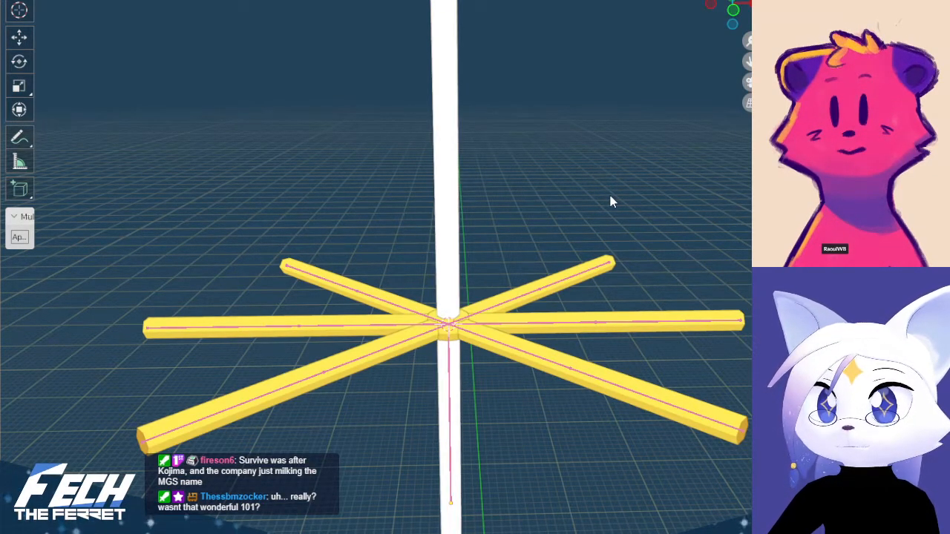
click(538, 279)
click(531, 292)
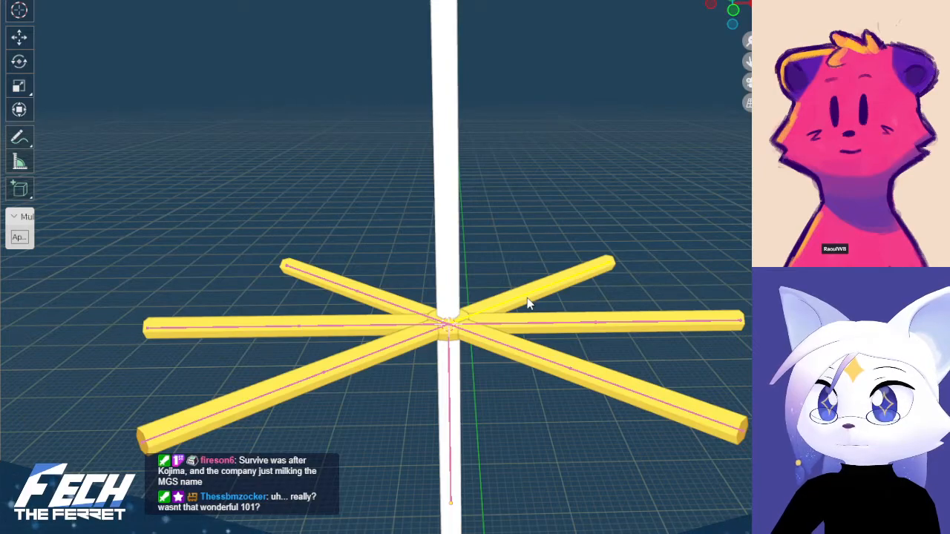
click(526, 320)
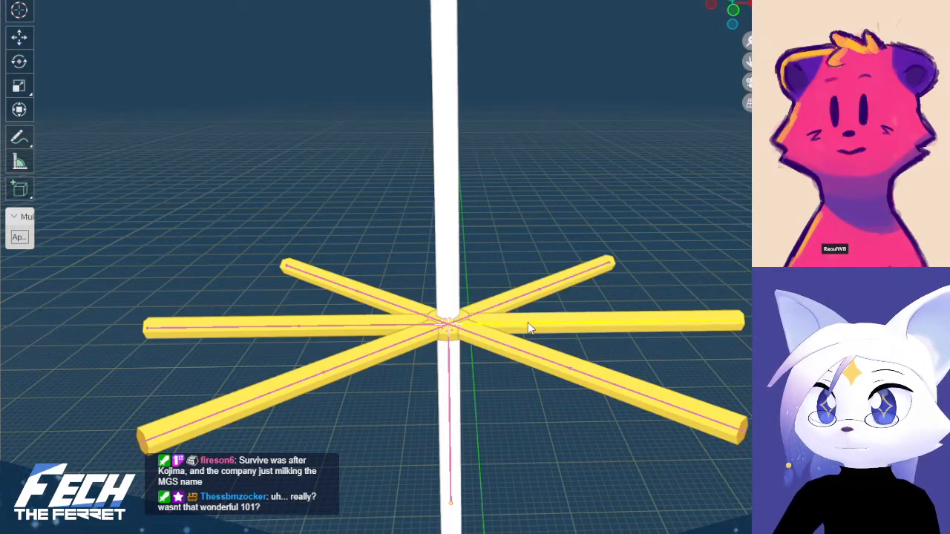
click(492, 355)
click(414, 341)
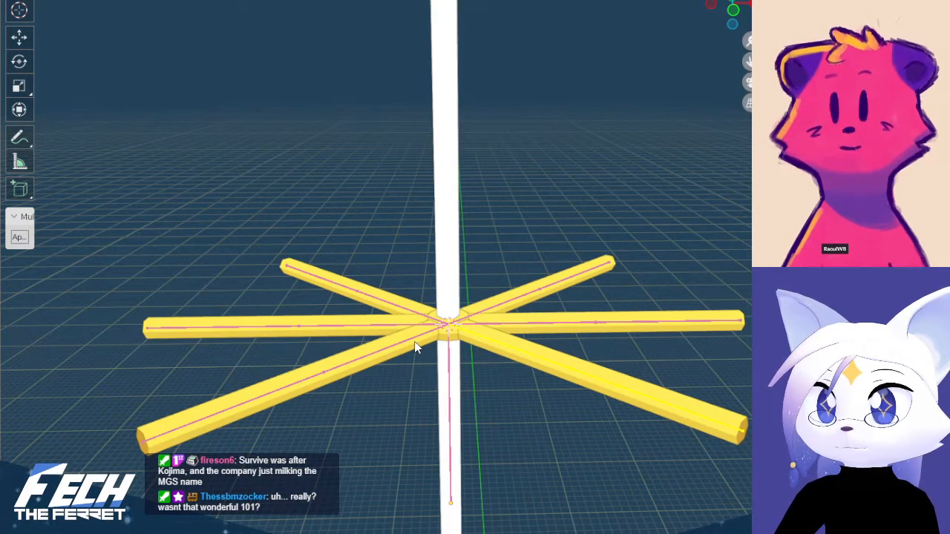
click(416, 323)
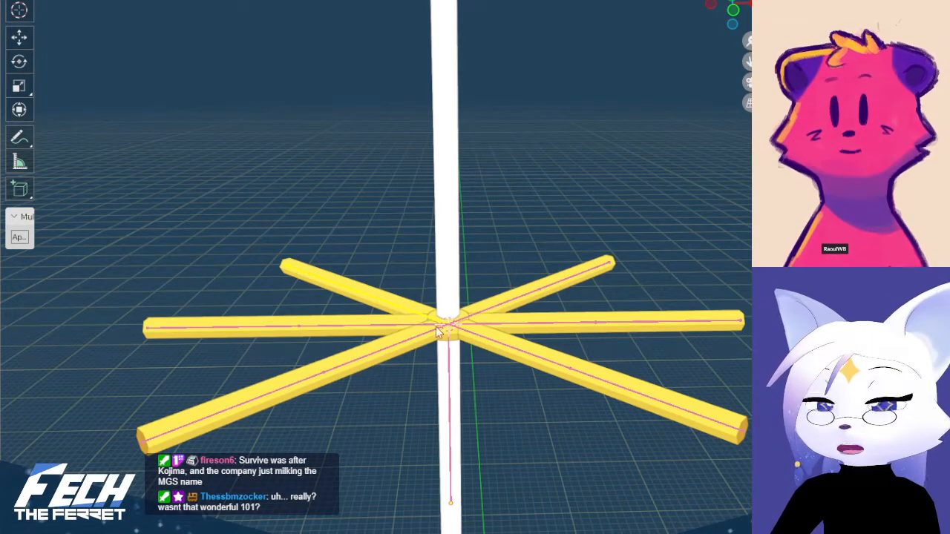
click(450, 369)
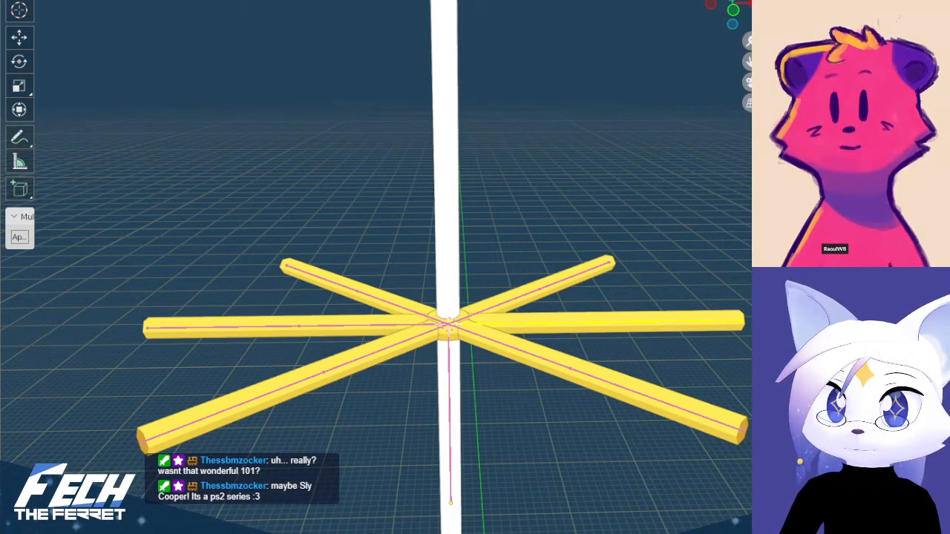
Undo and redo the last rig changes repeatedly to compare the string and the right horizontal arm, also checking them in X-ray view
key(ctrl+z)
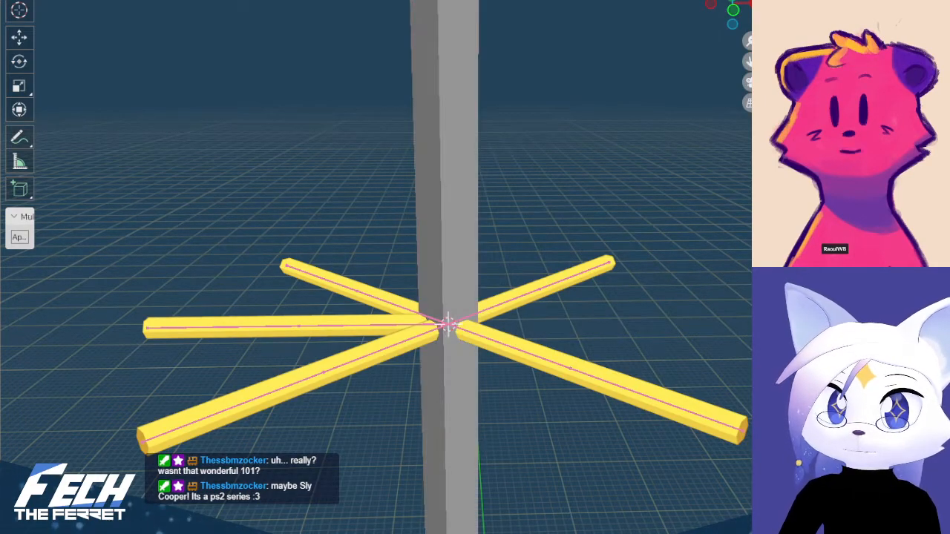
scroll(498, 352, down, 13)
scroll(517, 339, up, 6)
key(ctrl+shift+z)
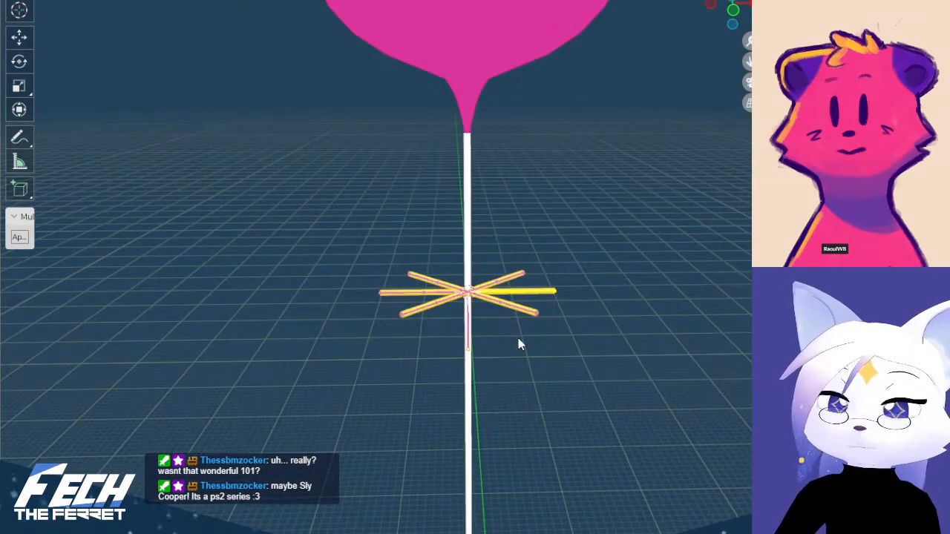
scroll(517, 343, up, 5)
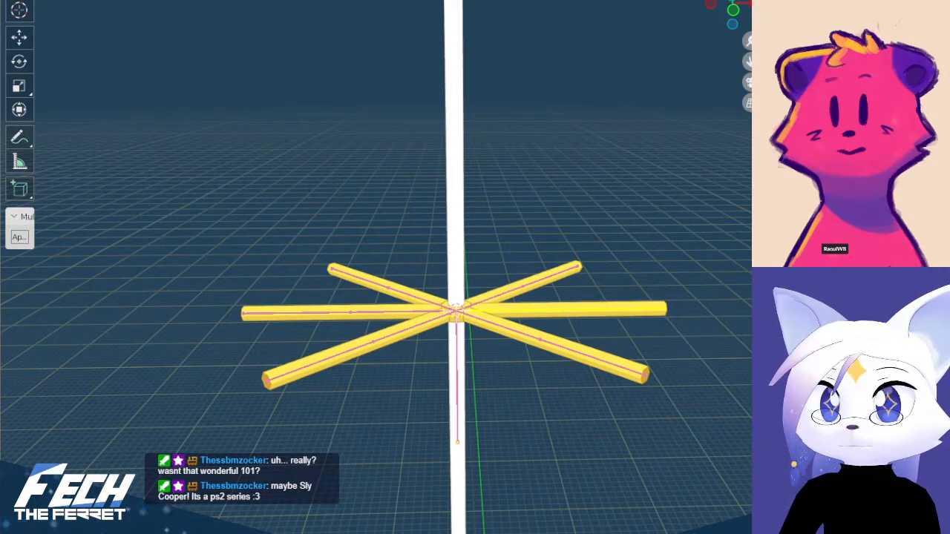
key(ctrl+z)
scroll(553, 389, down, 10)
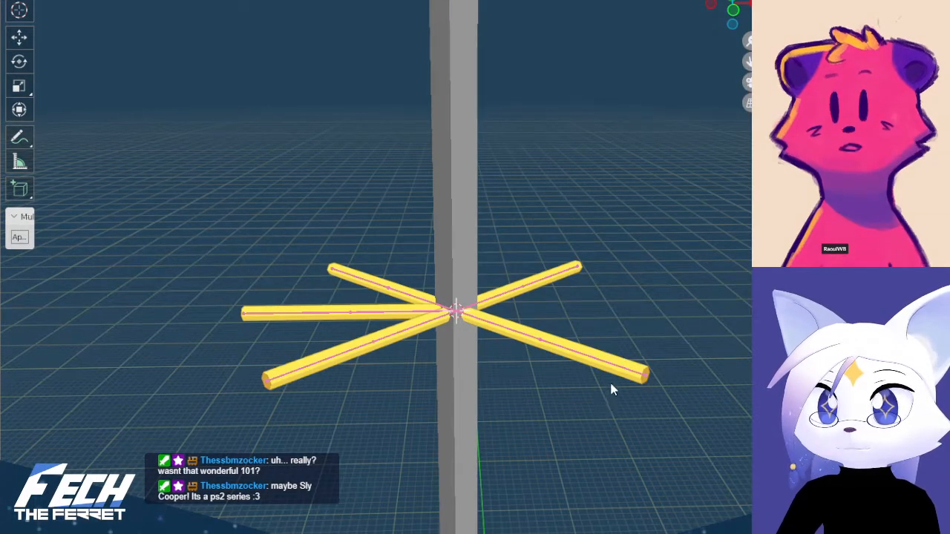
scroll(579, 354, up, 7)
key(ctrl+shift+z)
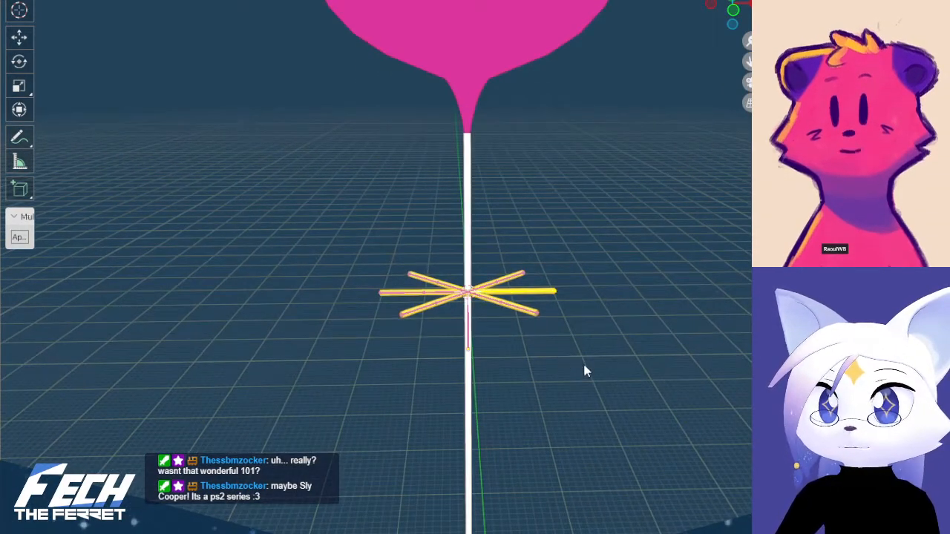
scroll(582, 369, up, 4)
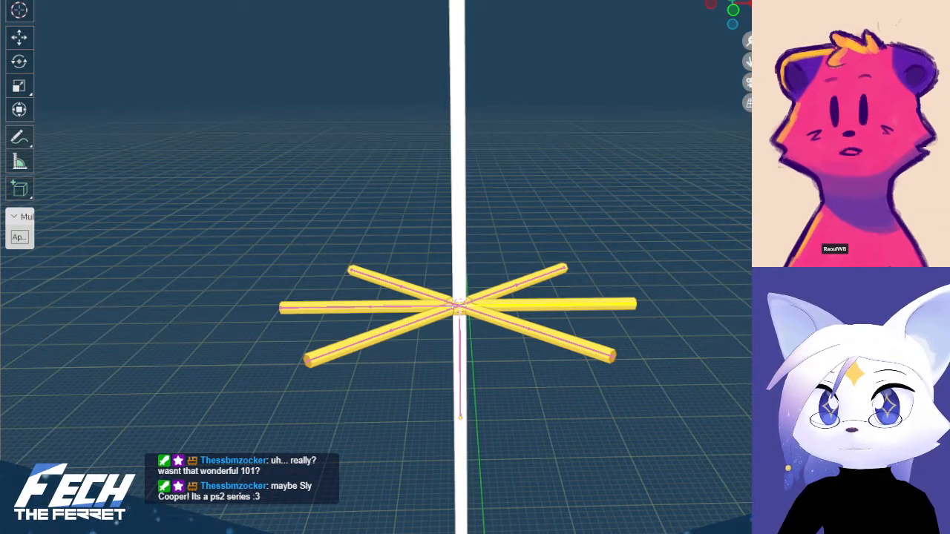
key(ctrl+z)
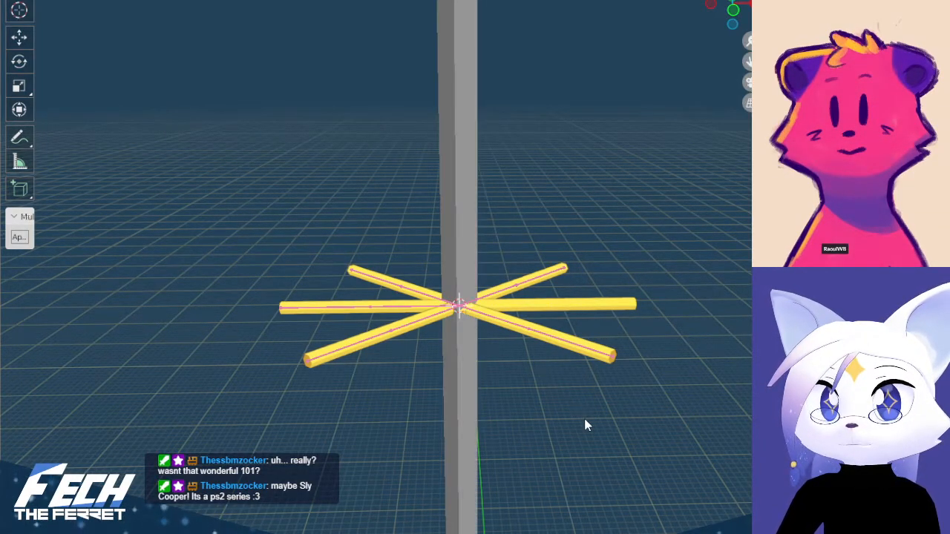
key(ctrl+shift+z)
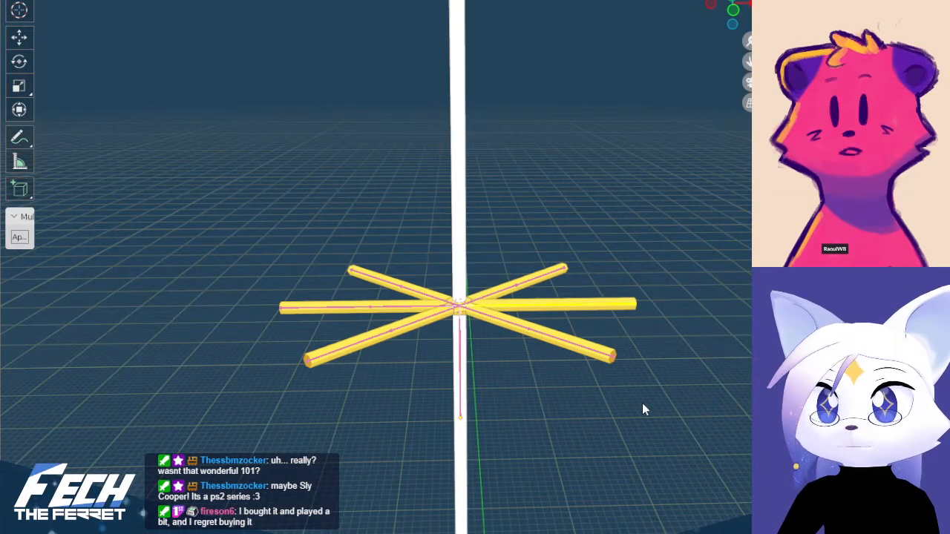
scroll(641, 402, up, 3)
key(ctrl+z)
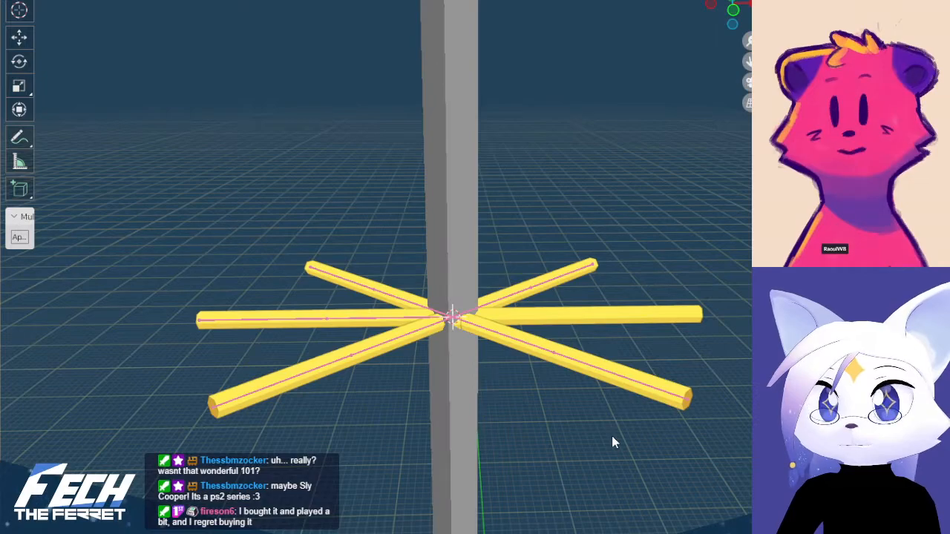
key(alt+z)
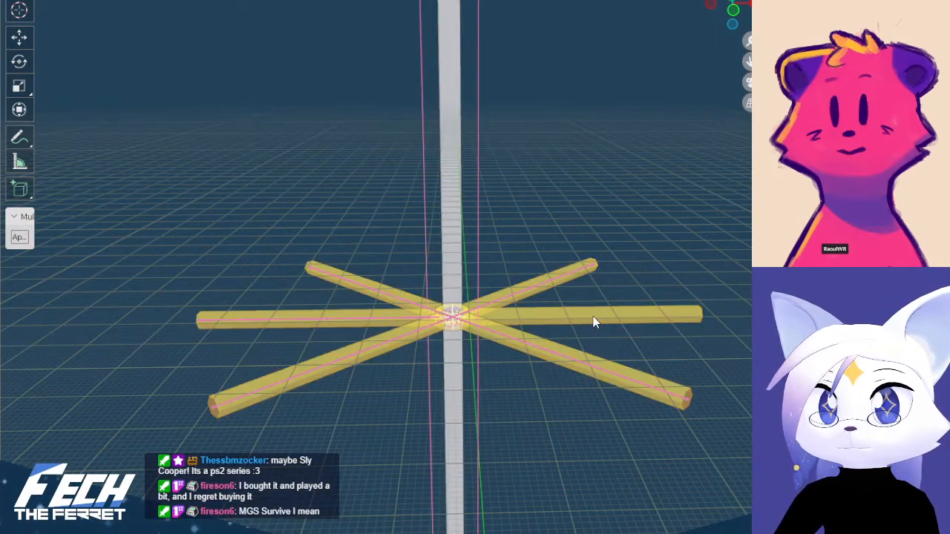
key(alt+z)
key(ctrl+shift+z)
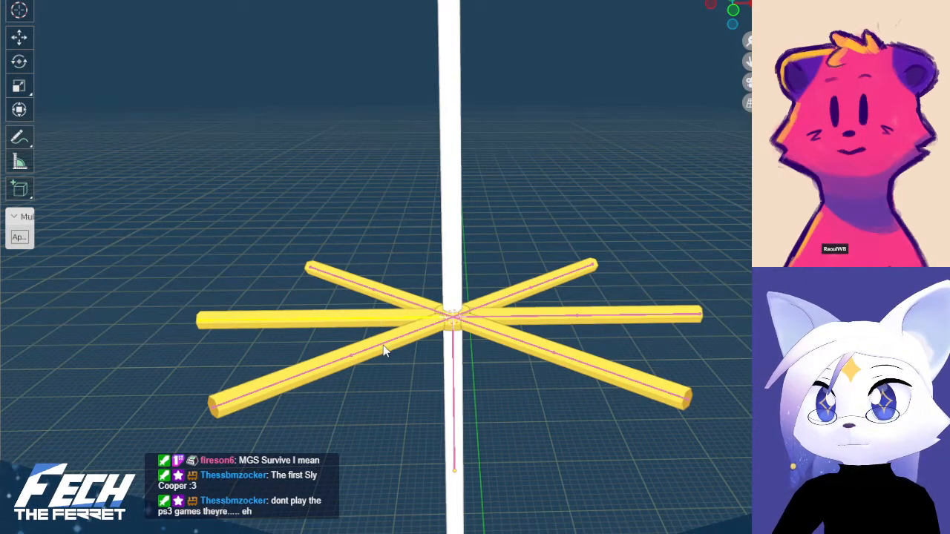
Try to join the armatures of all six star arms into the string's armature
shift+click(454, 379)
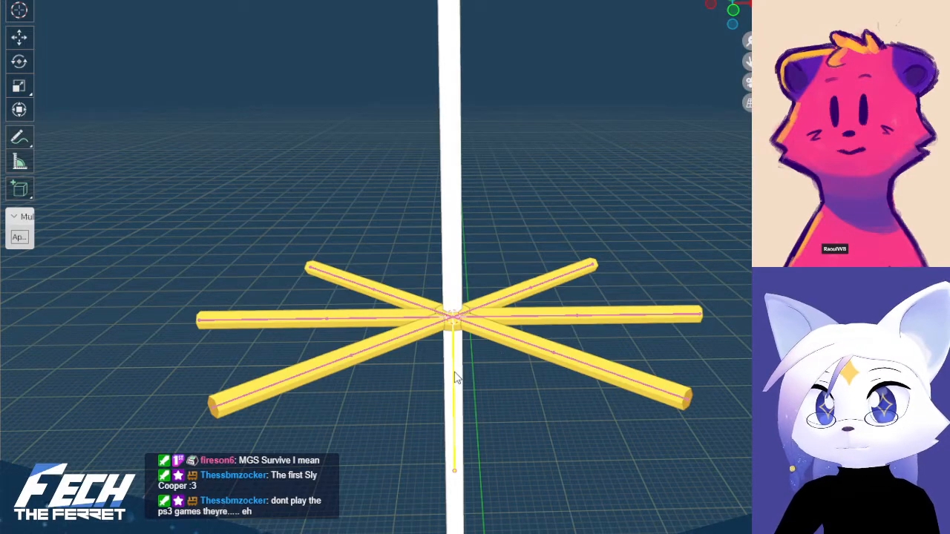
key(ctrl+j)
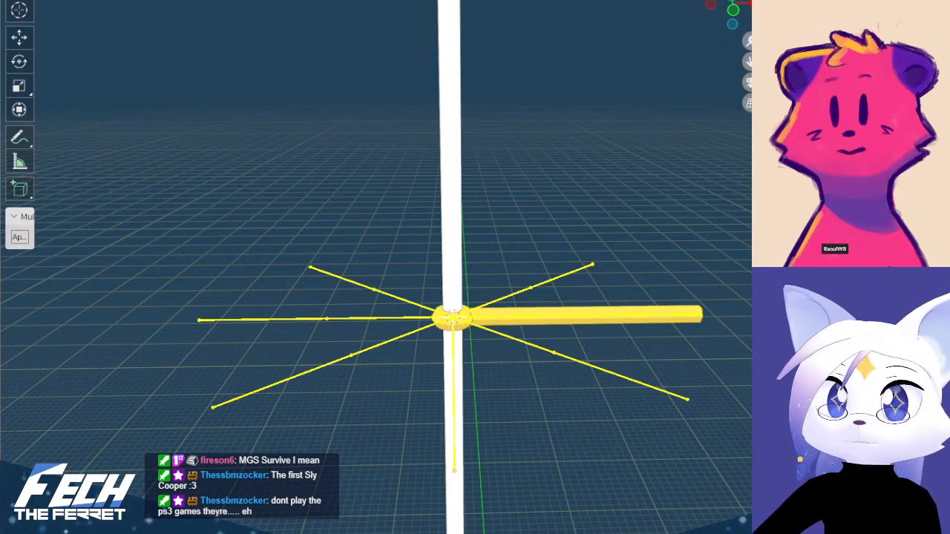
key(Tab)
scroll(562, 191, down, 12)
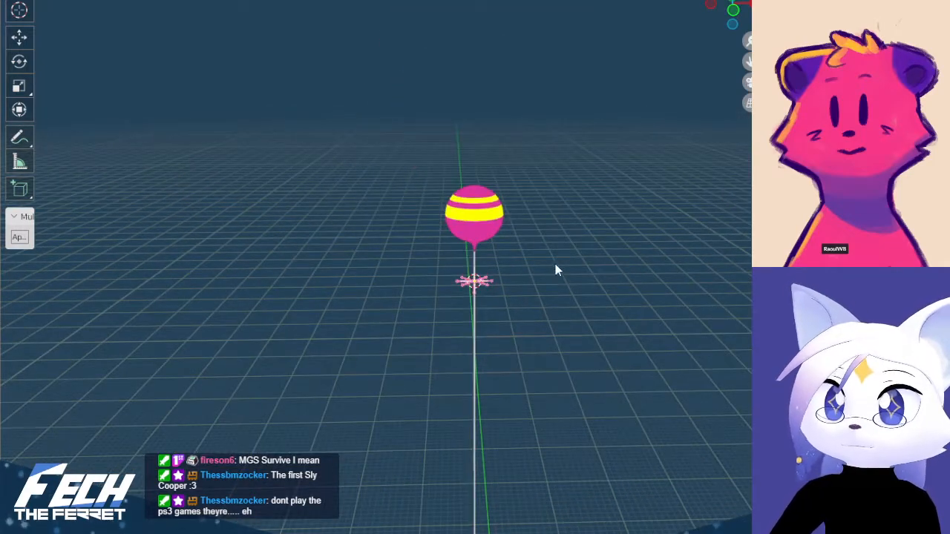
scroll(560, 270, up, 6)
scroll(568, 269, up, 5)
key(ctrl+z)
key(ctrl+z)
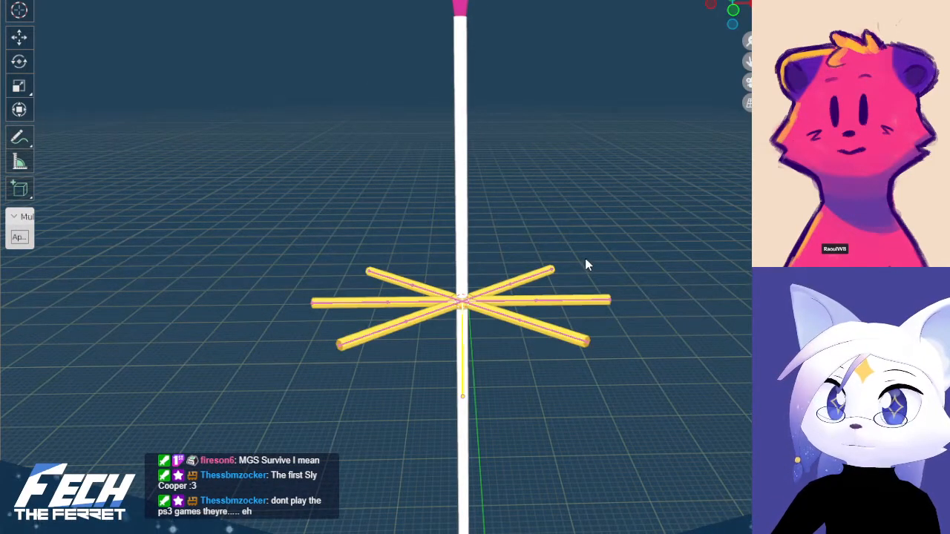
Try to join only the right horizontal arm's armature into the string's armature
click(584, 258)
click(517, 285)
click(510, 299)
scroll(510, 304, up, 3)
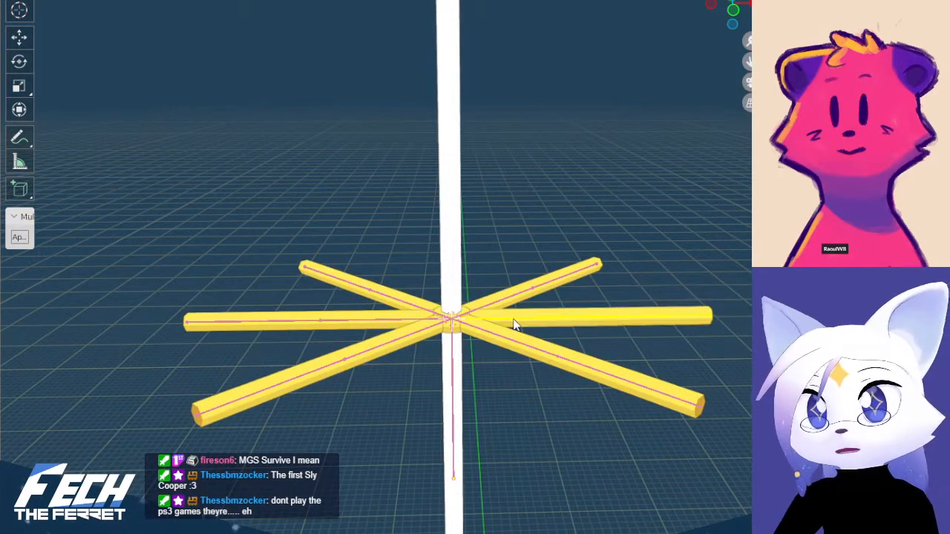
click(452, 370)
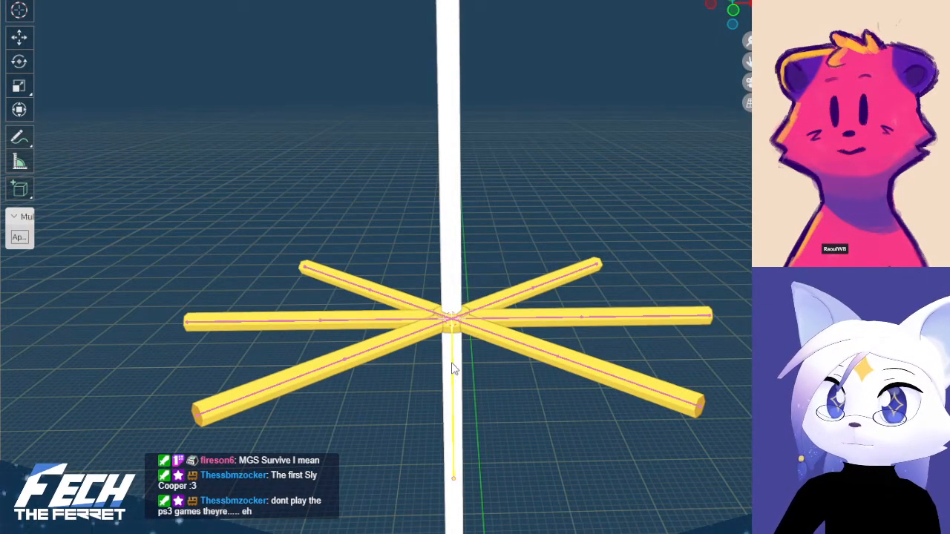
click(530, 298)
click(454, 380)
key(ctrl+j)
key(ctrl+z)
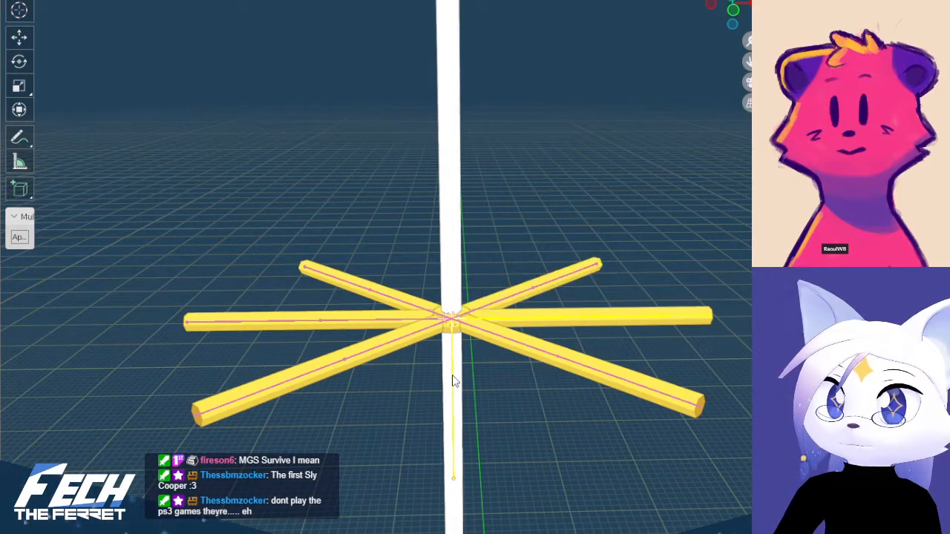
Select the armature of the upper-right diagonal arm
click(541, 278)
click(532, 286)
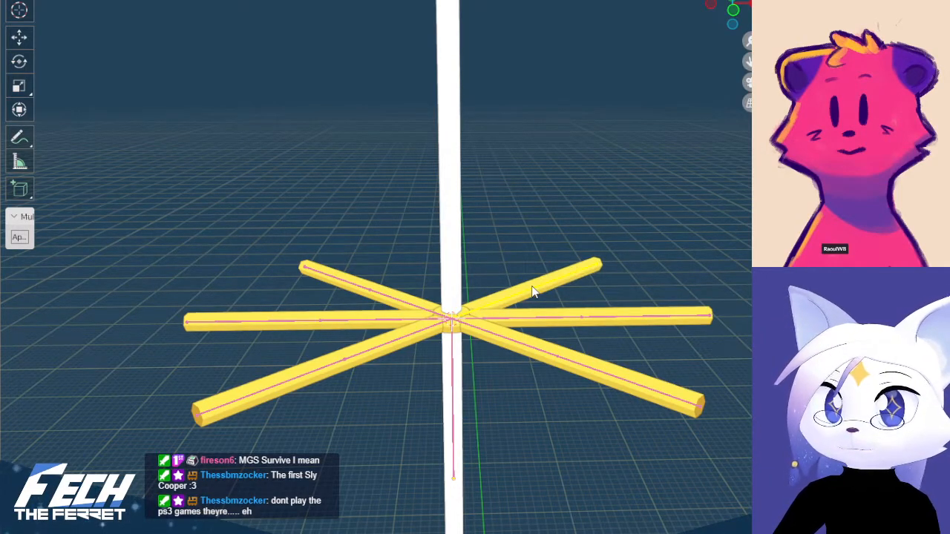
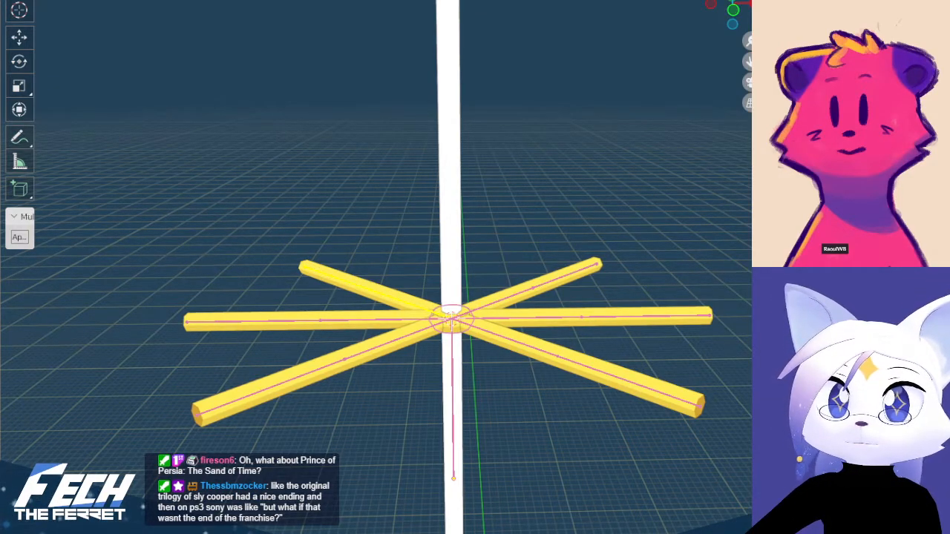
Select the string's armature and inspect the balloon, string and star arms around it
click(452, 369)
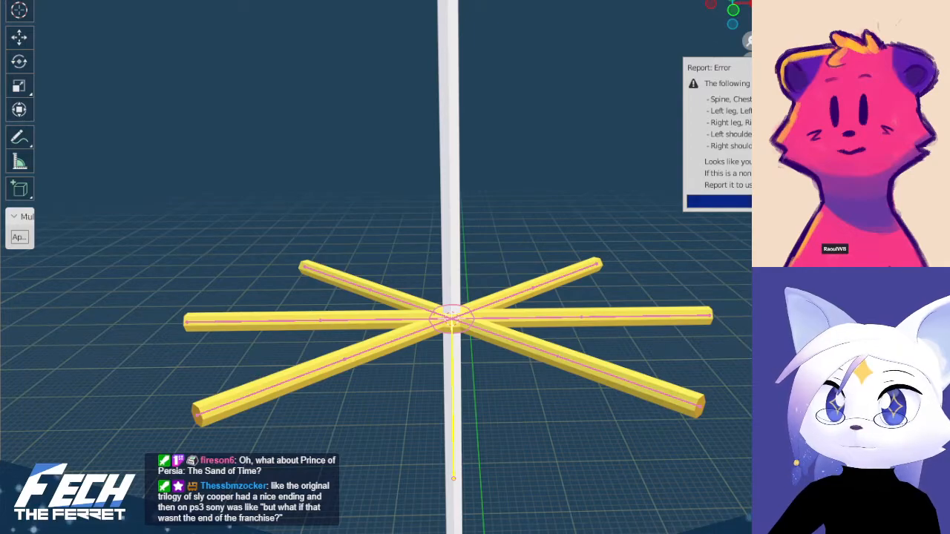
scroll(563, 154, down, 10)
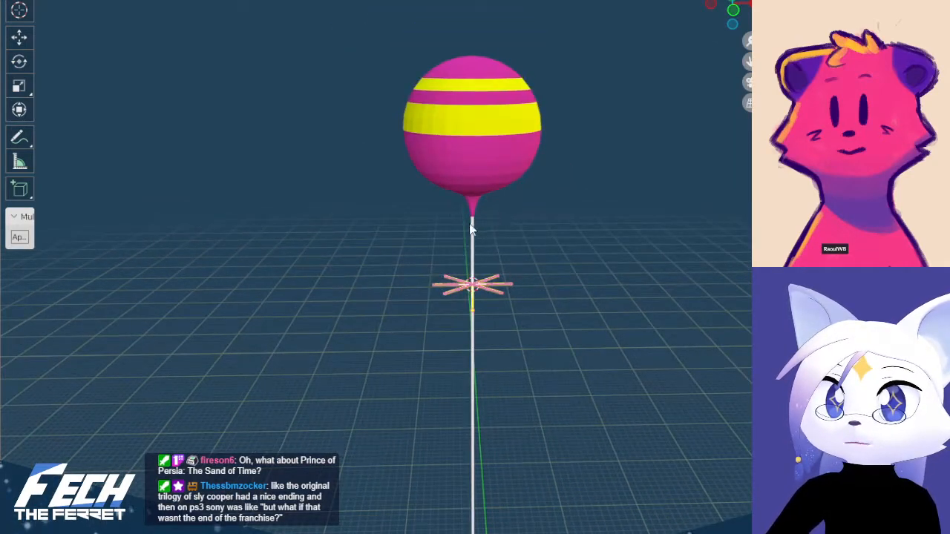
scroll(490, 223, up, 7)
scroll(499, 236, up, 2)
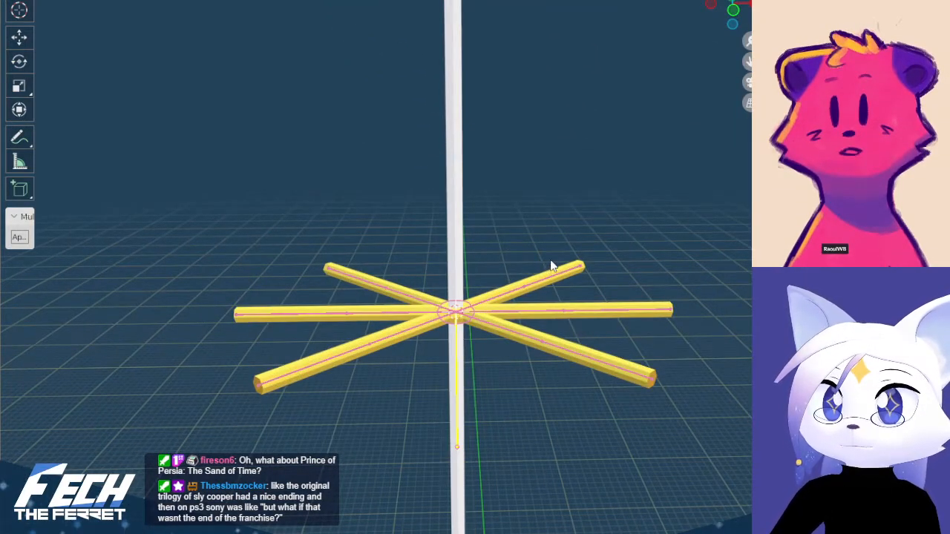
middle_drag(522, 236, 527, 278)
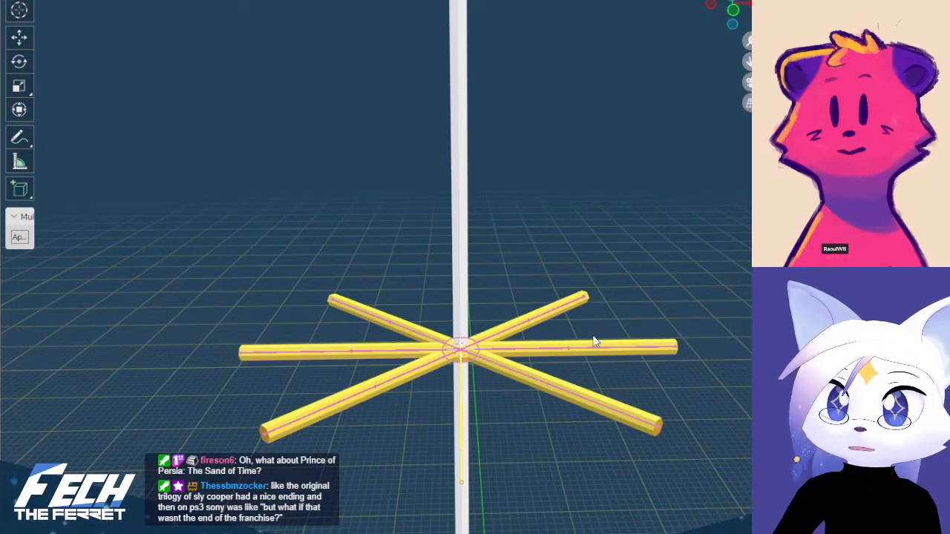
Undo the last selection and rig changes on the star arms' and string's armatures
key(ctrl+z)
key(ctrl+z)
key(ctrl+z)
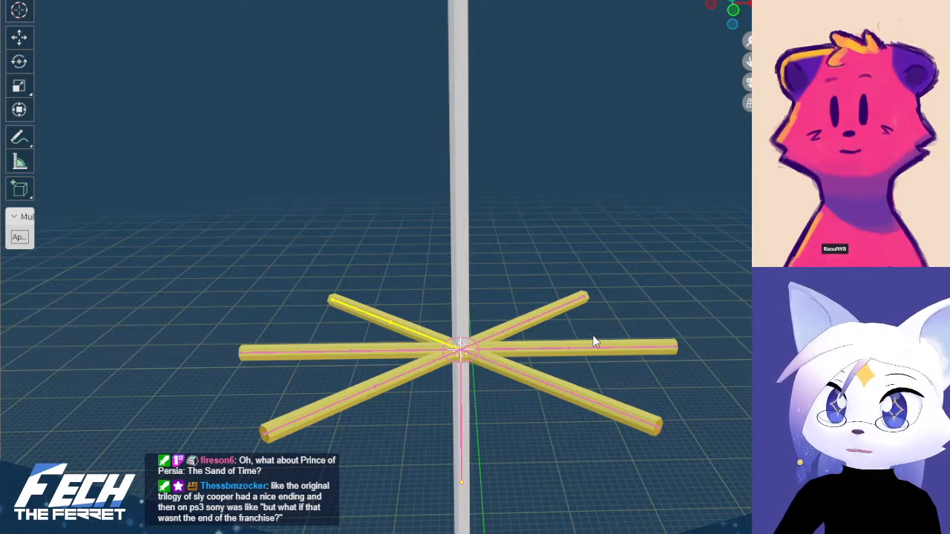
key(ctrl+z)
key(ctrl+z)
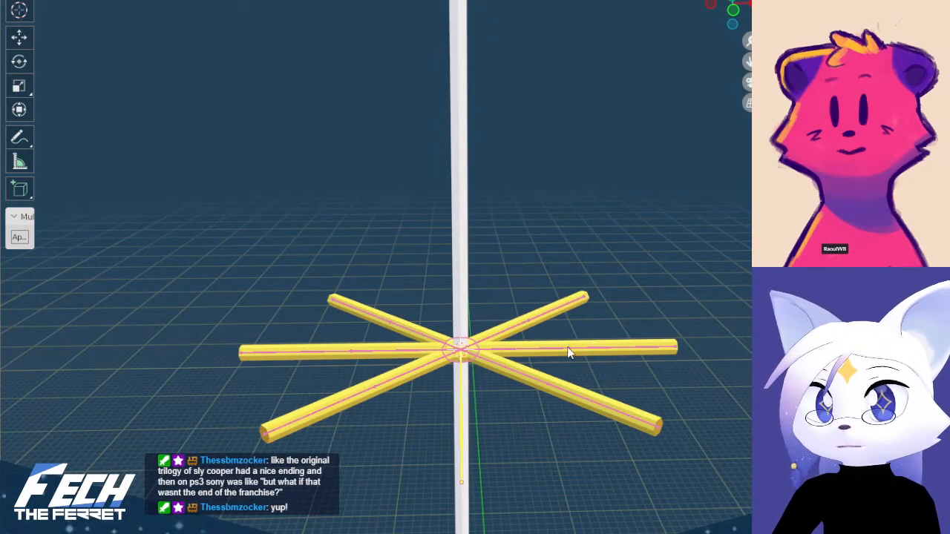
Test the right horizontal arm's rig by rotating its bones, and undo the rotations
click(564, 351)
key(r)
key(ctrl+z)
click(628, 348)
key(r)
click(564, 246)
key(ctrl+z)
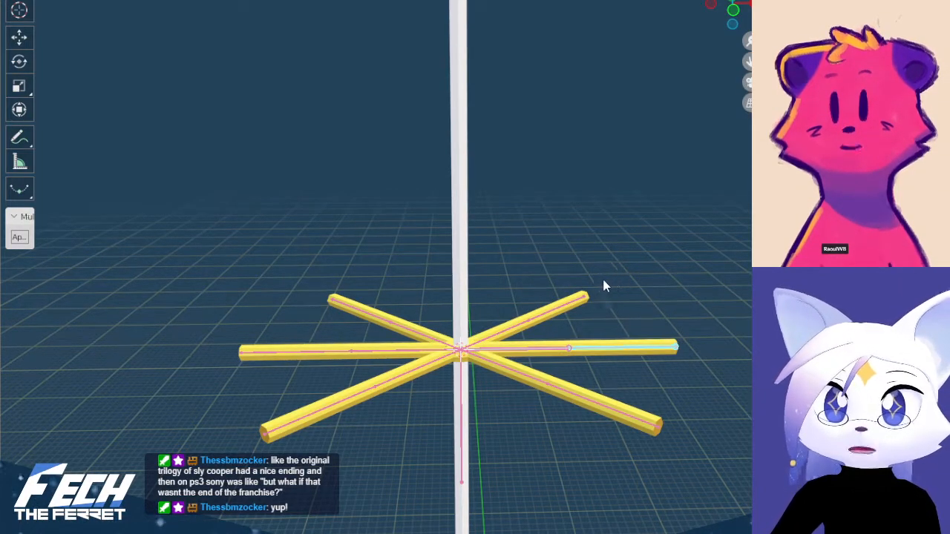
Check the right horizontal arm's bones in Edit Mode and return its armature to Object Mode
key(ctrl+Tab)
click(640, 361)
key(ctrl+Tab)
click(744, 319)
key(ctrl+Tab)
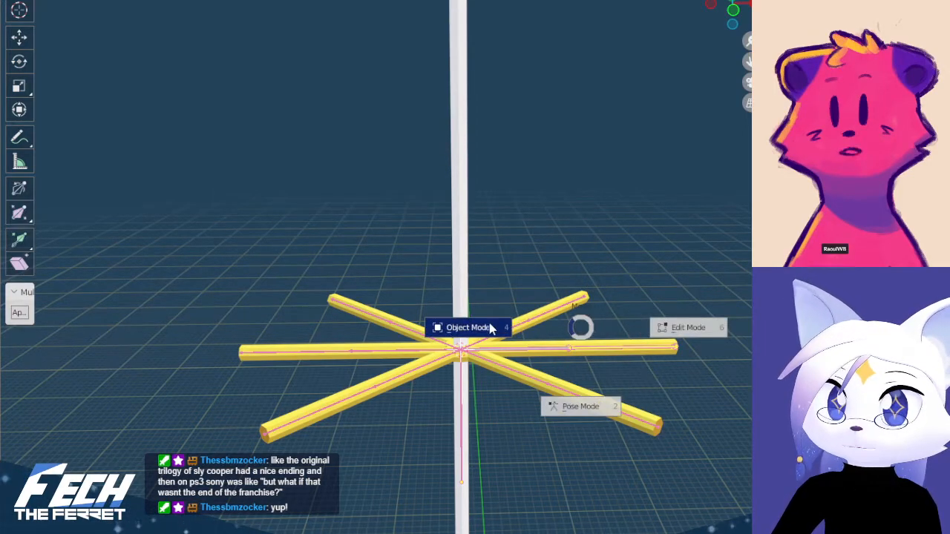
click(544, 312)
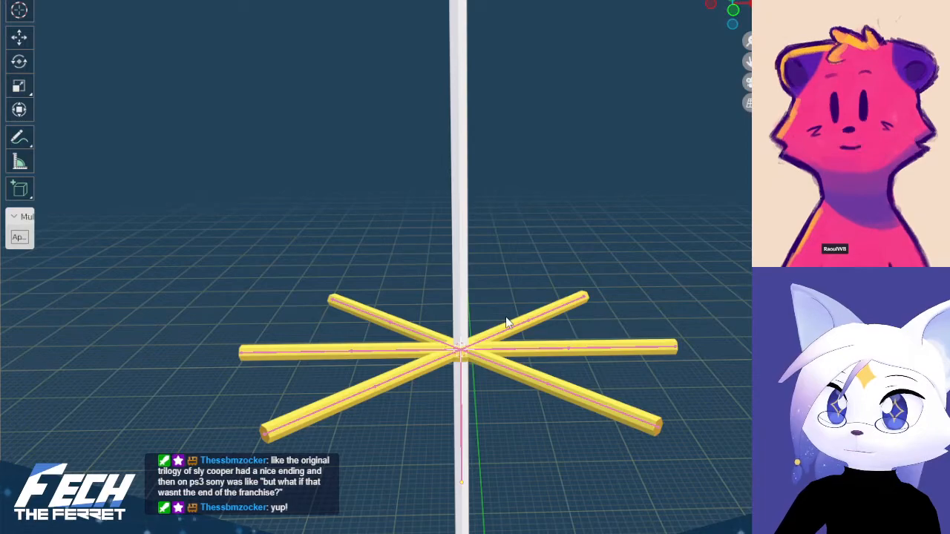
Select the right horizontal arm's armature and open its object name for editing
click(516, 349)
click(517, 351)
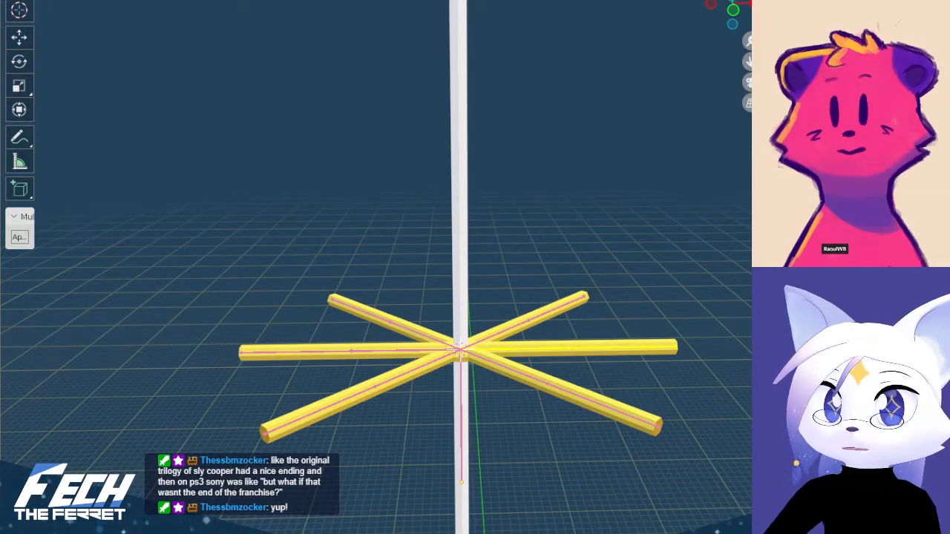
key(alt+a)
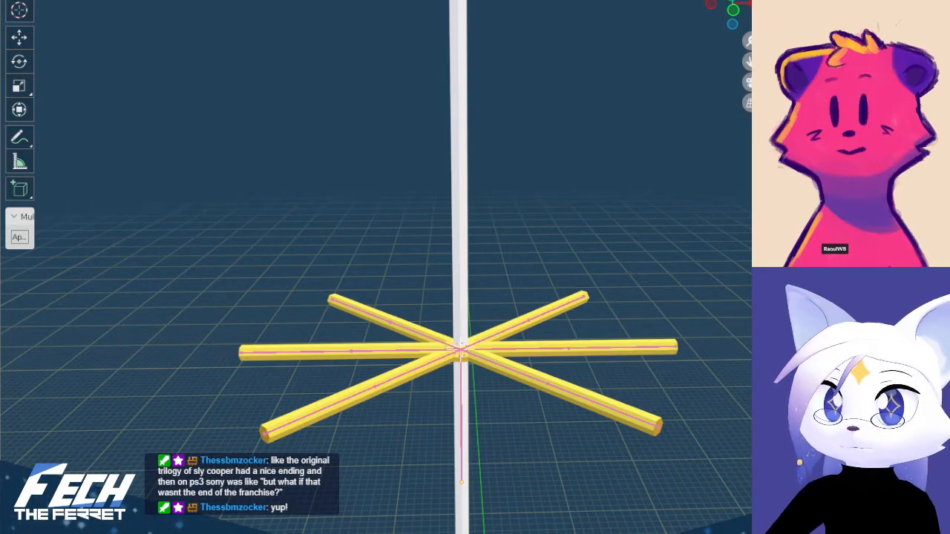
click(516, 350)
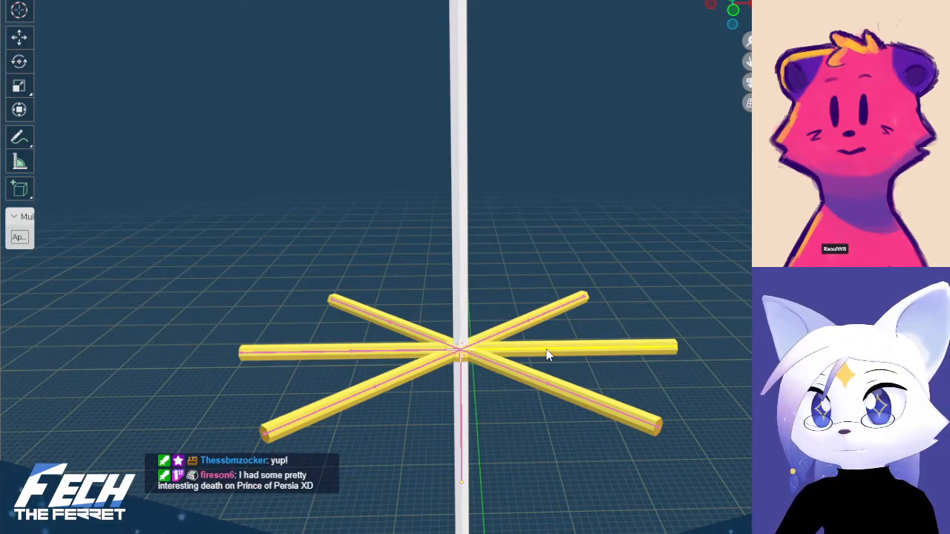
click(460, 375)
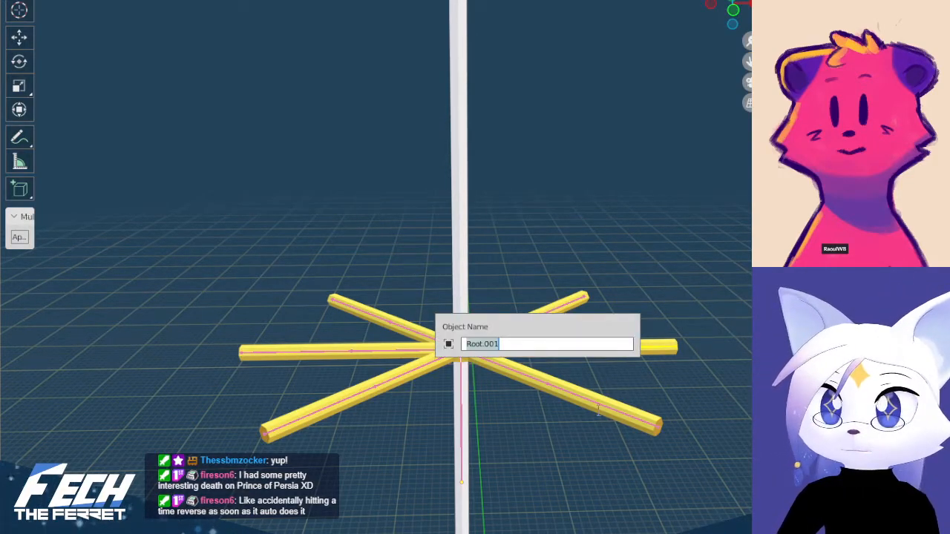
Batch rename the upper-right diagonal arm's armature object with the suffix .001, using the Set Name type
click(506, 331)
key(ctrl+Tab)
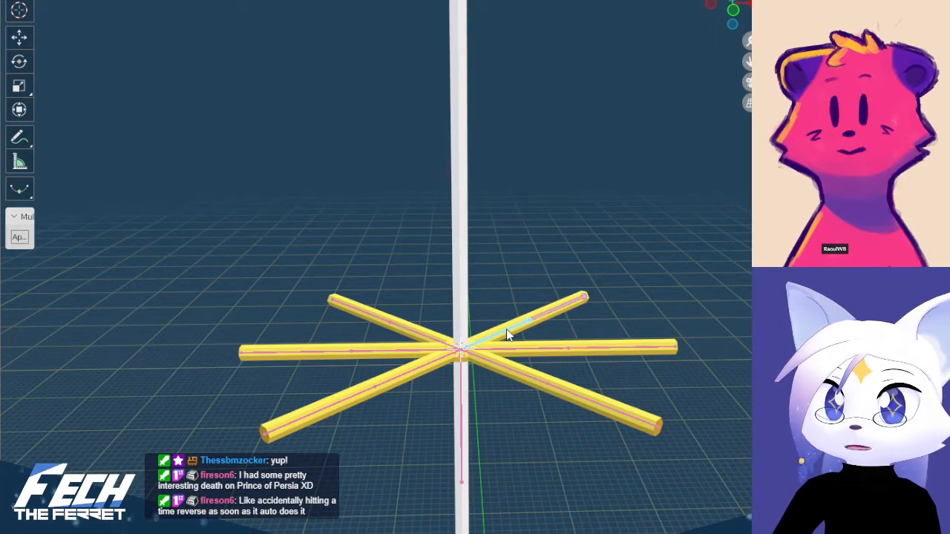
key(ctrl+F2)
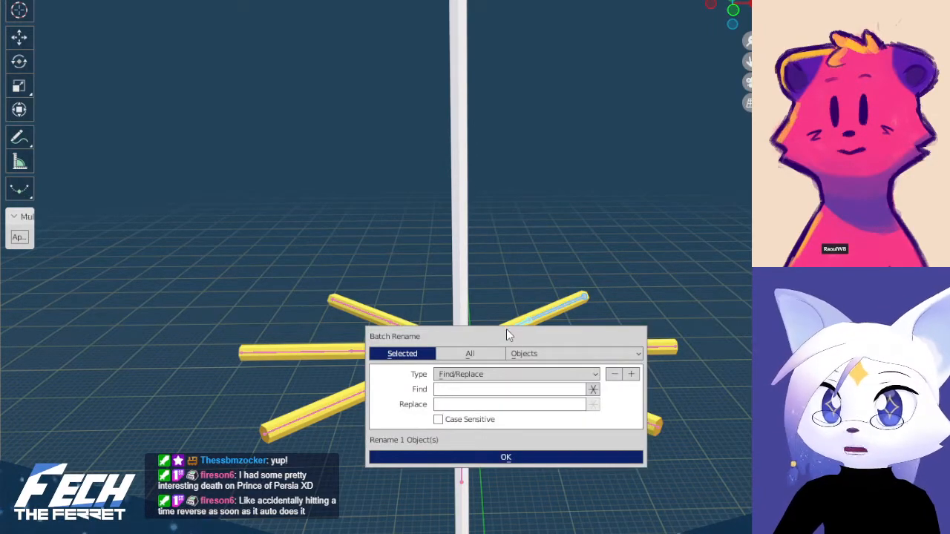
click(519, 375)
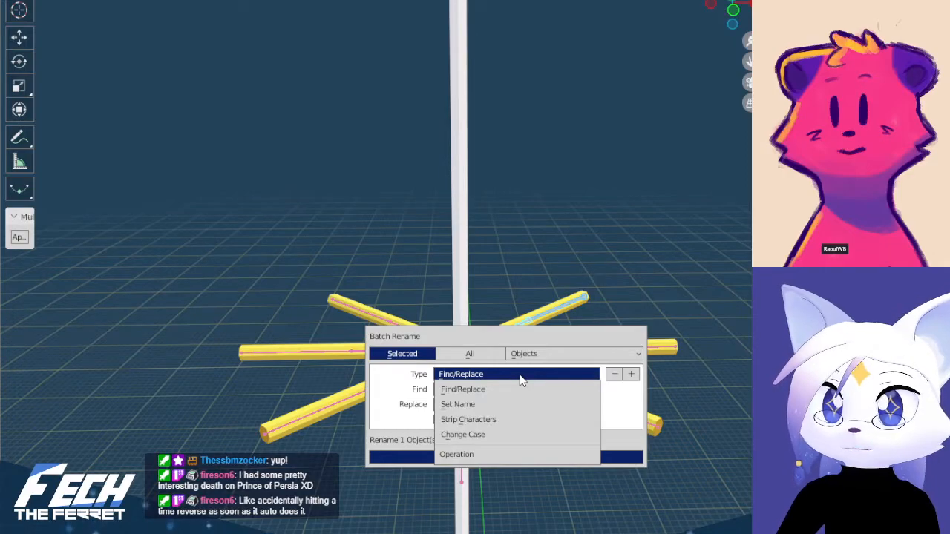
click(509, 405)
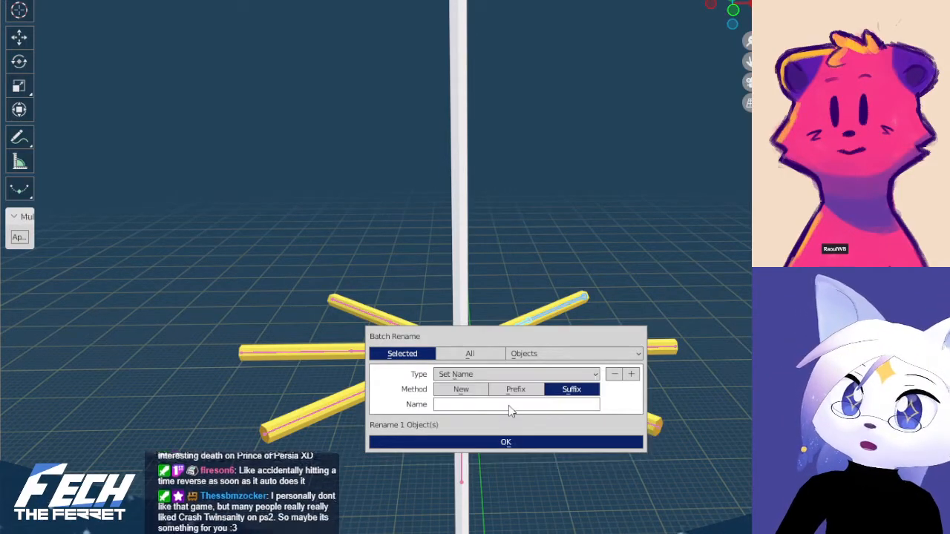
click(496, 407)
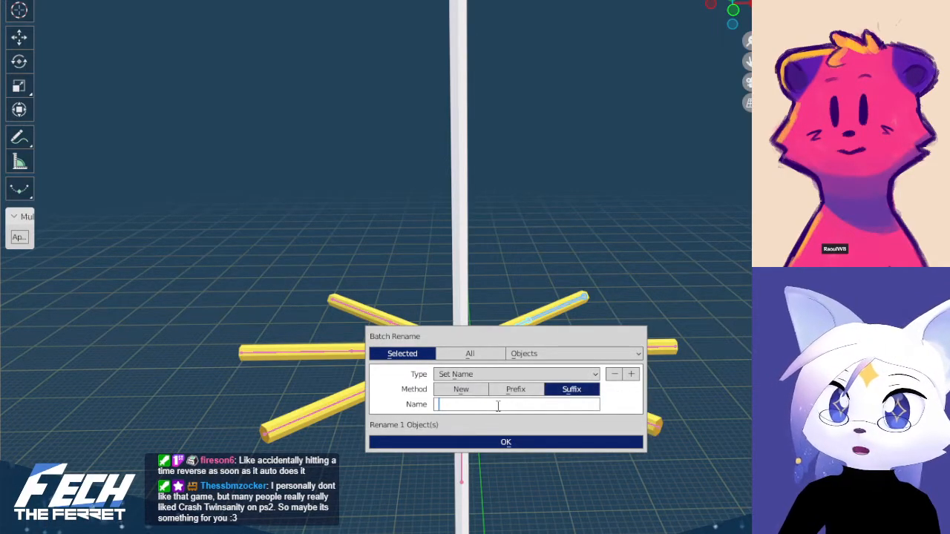
text(.001)
key(ctrl+a)
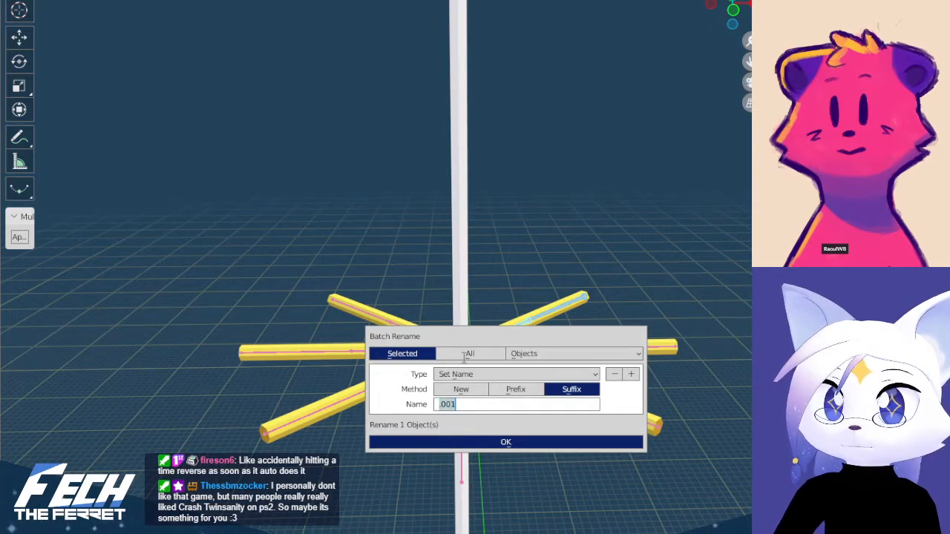
key(ctrl+x)
key(ctrl+v)
click(489, 443)
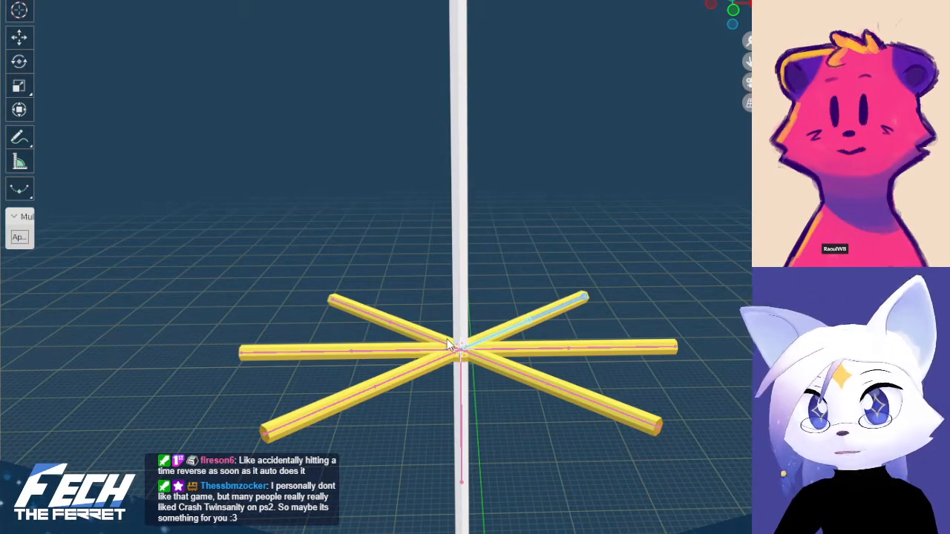
Batch rename the selected bones of the upper-right diagonal arm with the suffix .001
key(ctrl+F2)
click(475, 366)
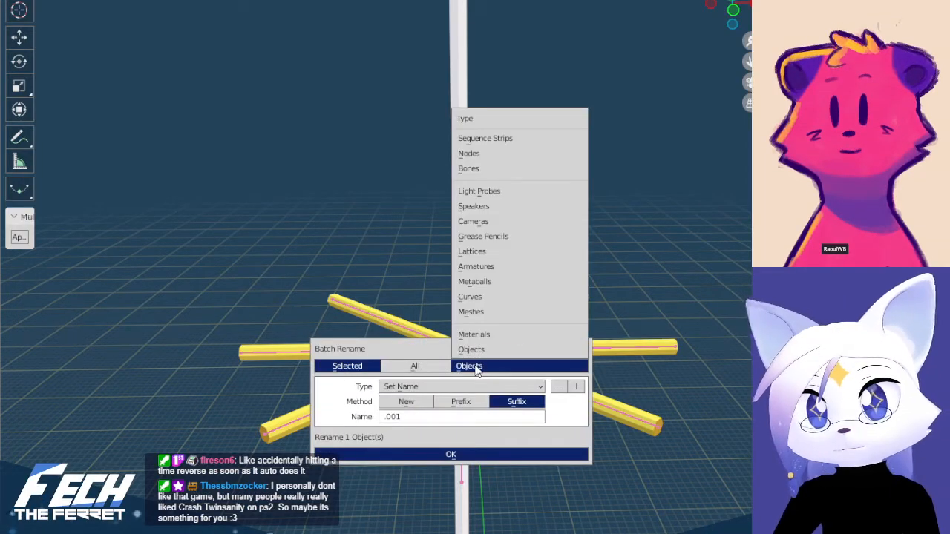
key(Escape)
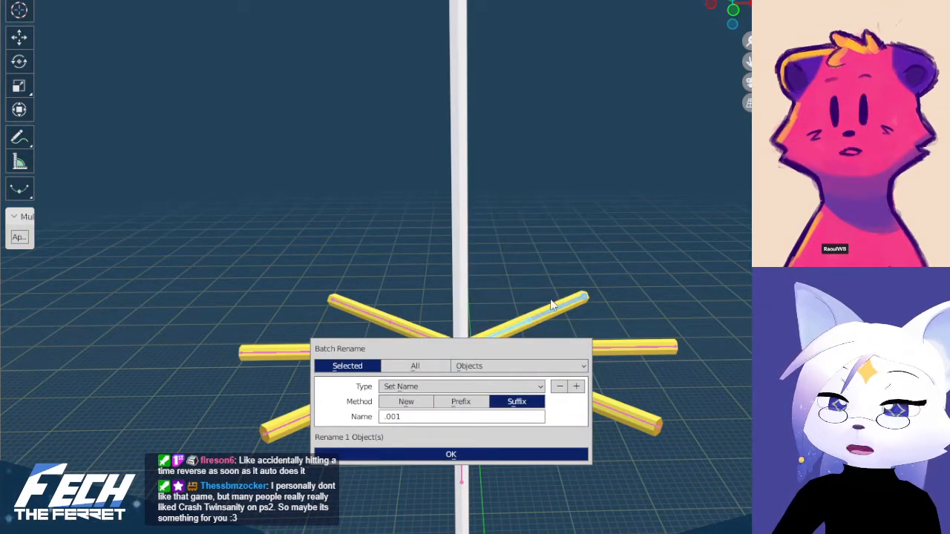
click(469, 366)
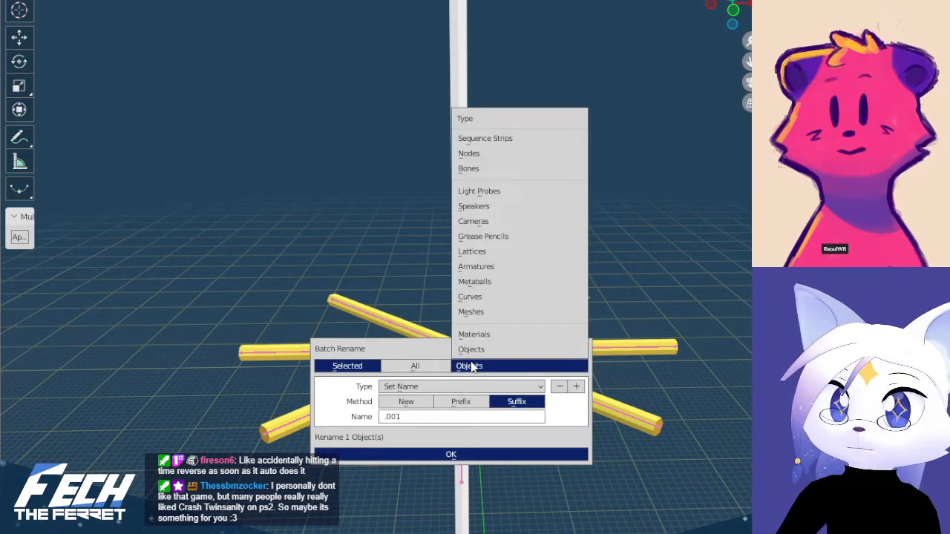
click(530, 172)
click(406, 457)
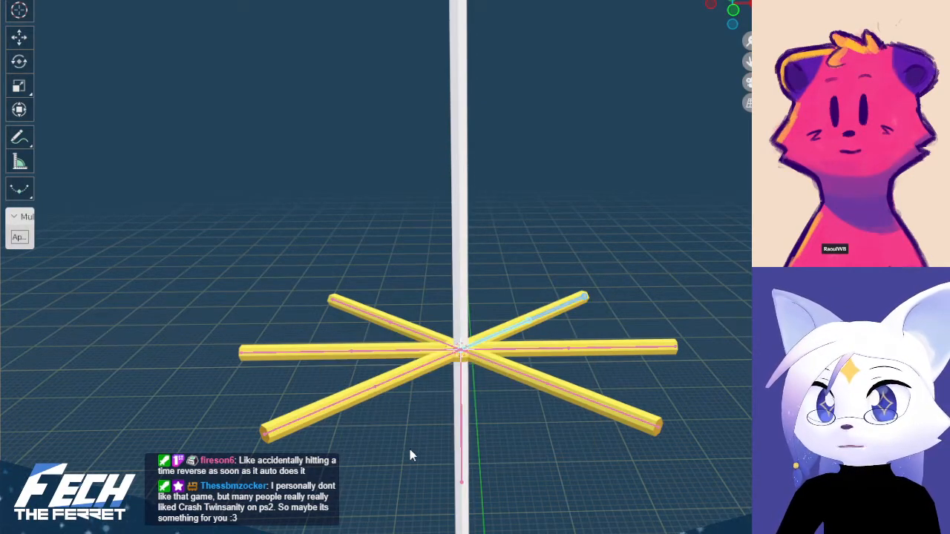
Batch rename both bones of the upper-left diagonal arm's armature with the suffix .002 and return to Object Mode
key(ctrl+Tab)
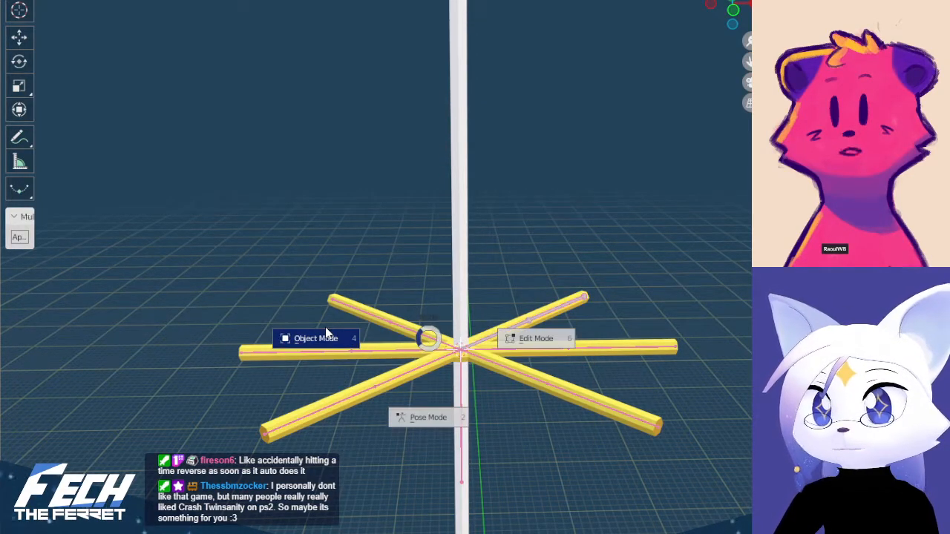
click(398, 326)
key(Tab)
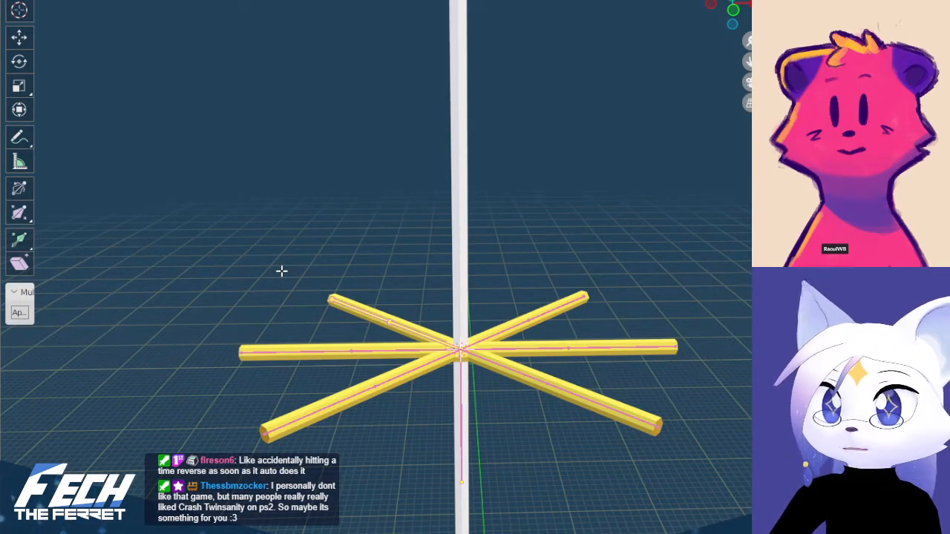
key(ctrl+F2)
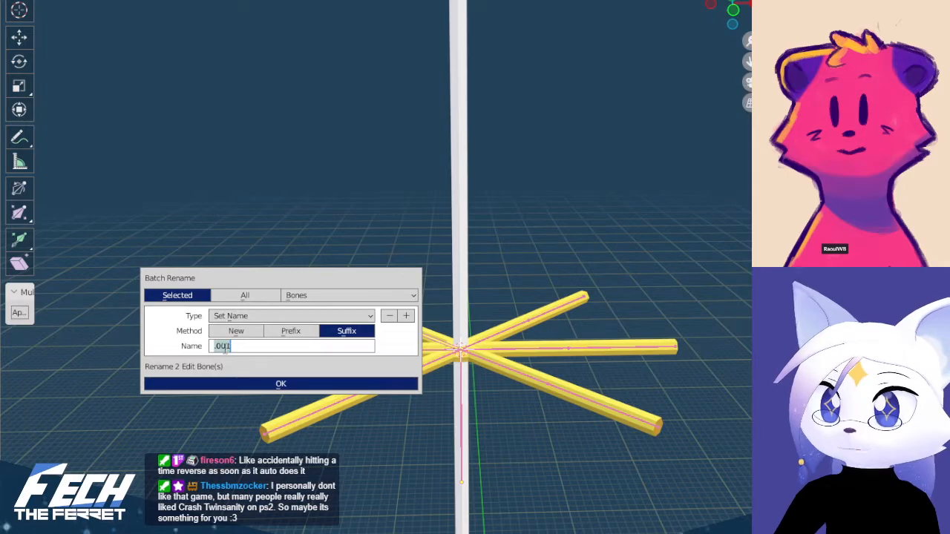
click(280, 384)
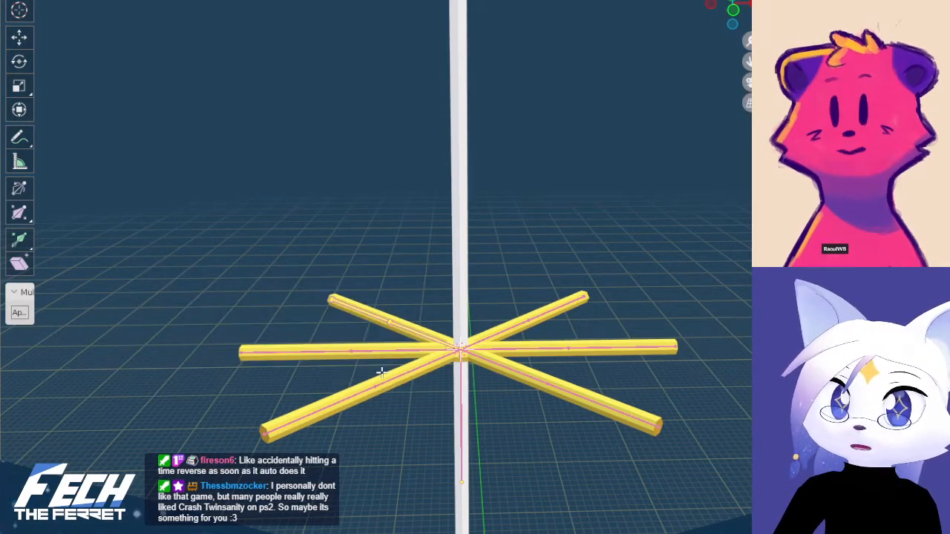
key(Tab)
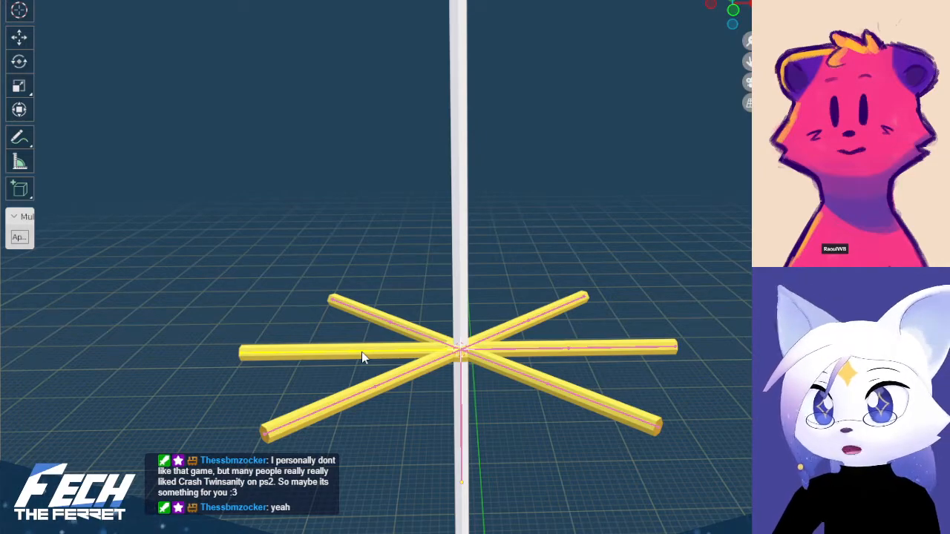
Batch rename both bones of the left horizontal arm's armature with the suffix .003 and return to Object Mode
key(Tab)
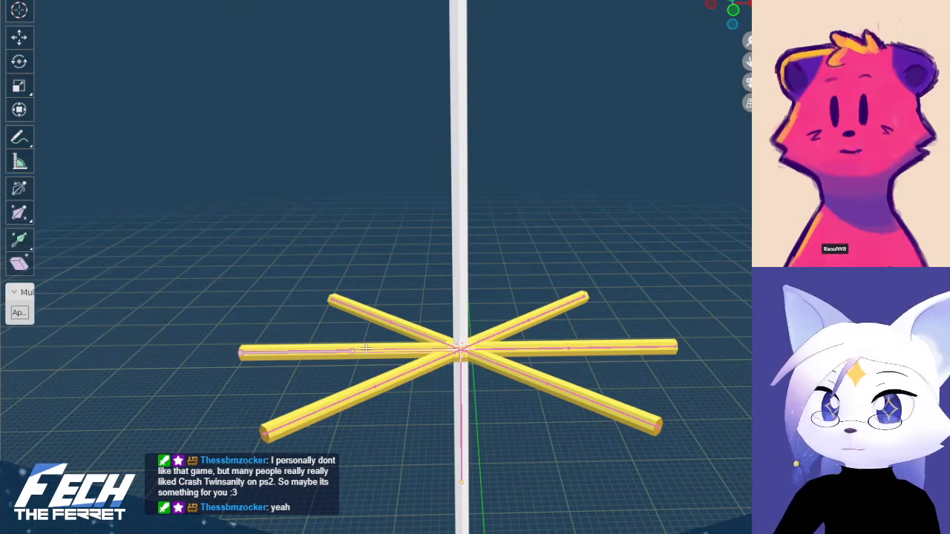
key(ctrl+F2)
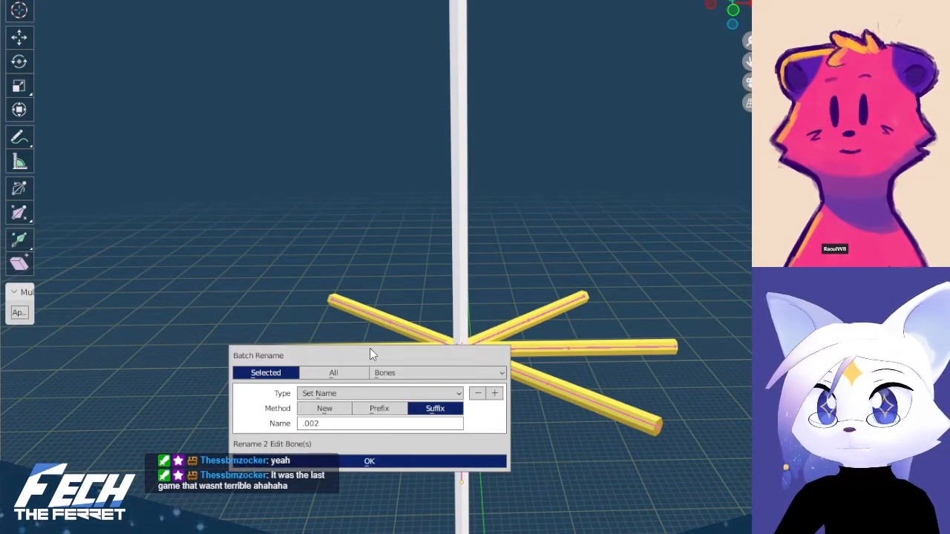
click(334, 424)
click(334, 424)
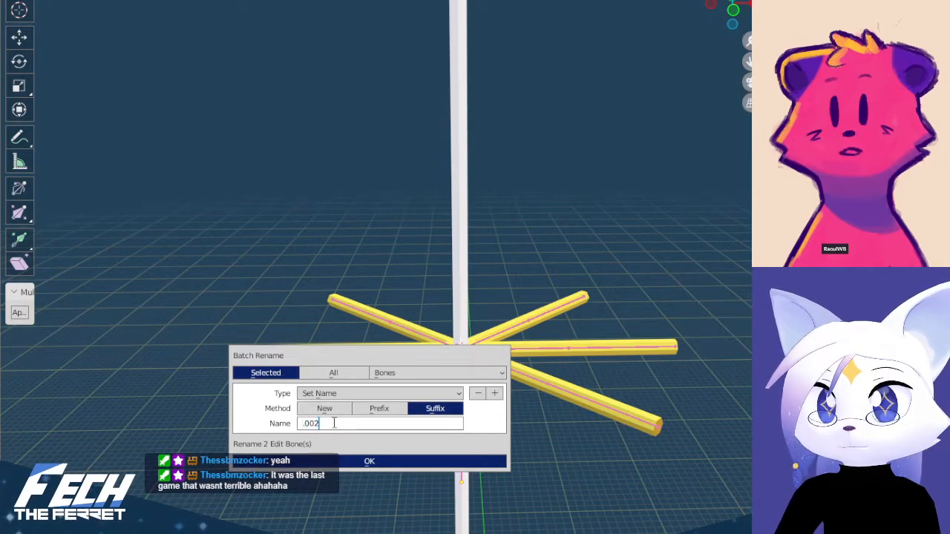
key(BackSpace)
text(3)
key(Return)
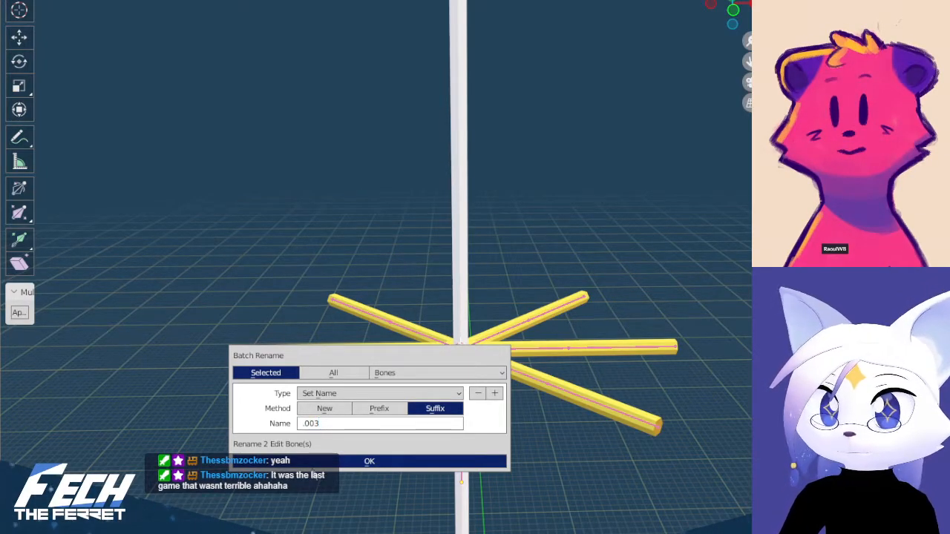
click(332, 461)
key(Tab)
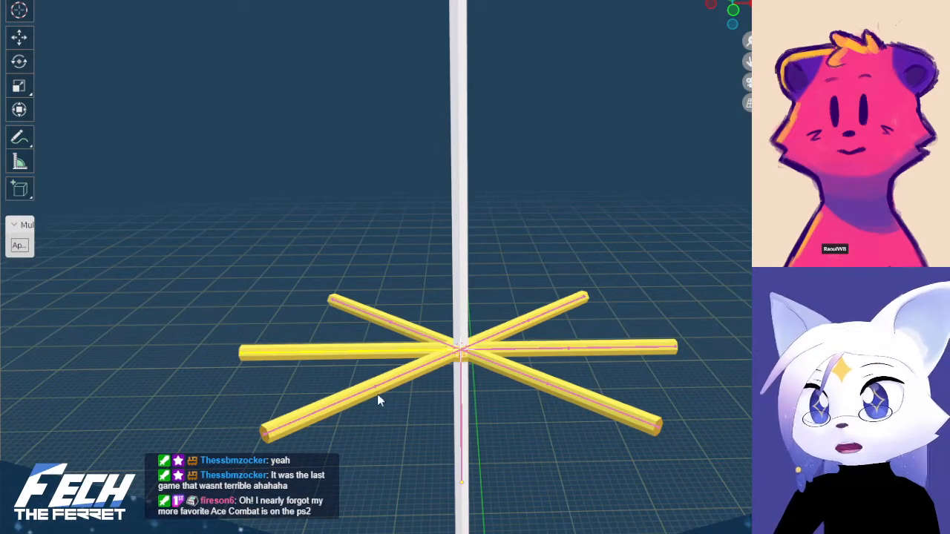
Batch rename both bones of the lower-left diagonal arm's armature with the suffix .004 and leave the armature's bone mode
key(Tab)
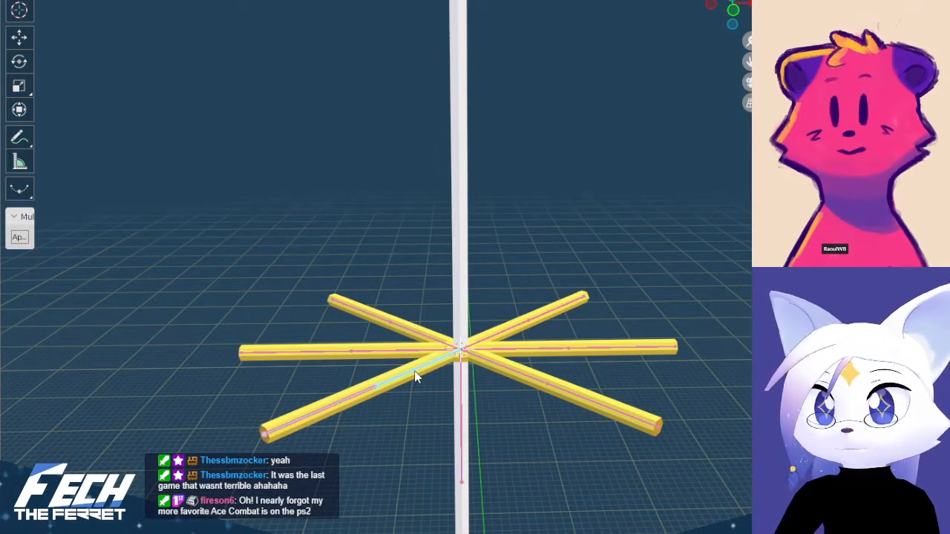
key(l)
key(F2)
key(Escape)
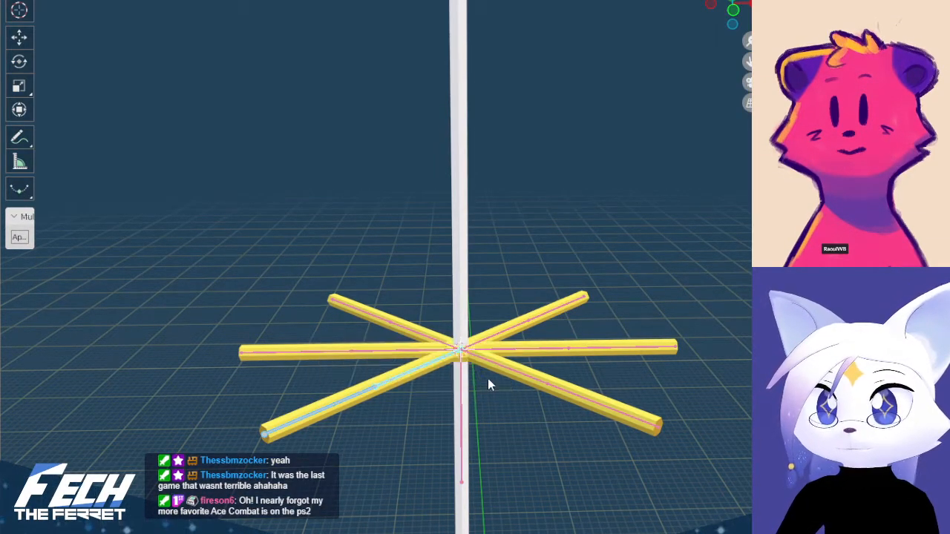
key(ctrl+F2)
click(426, 457)
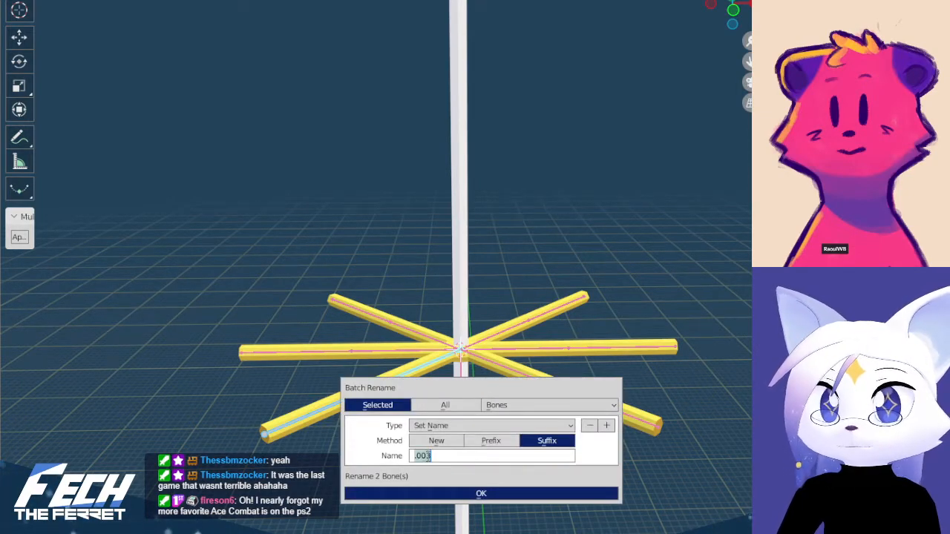
drag(426, 457, 458, 481)
click(459, 493)
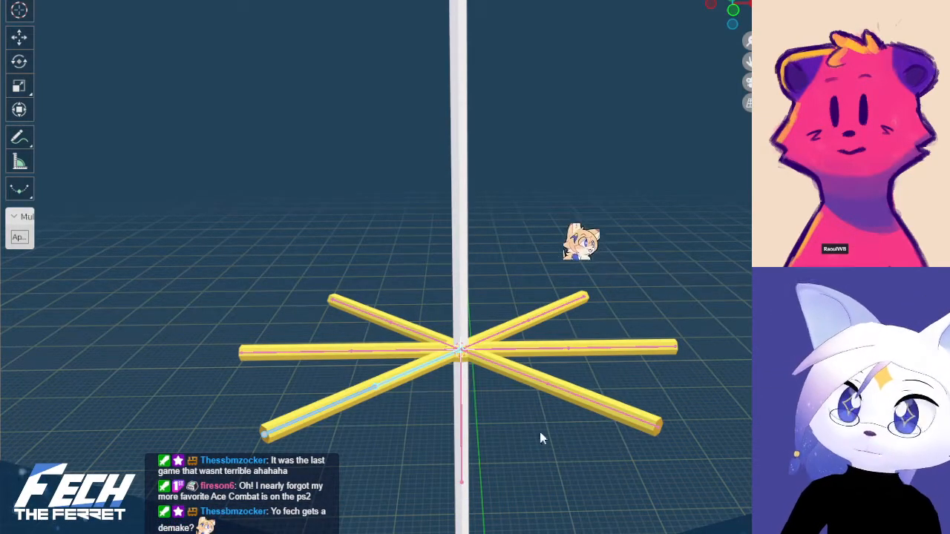
key(Tab)
click(513, 378)
key(Tab)
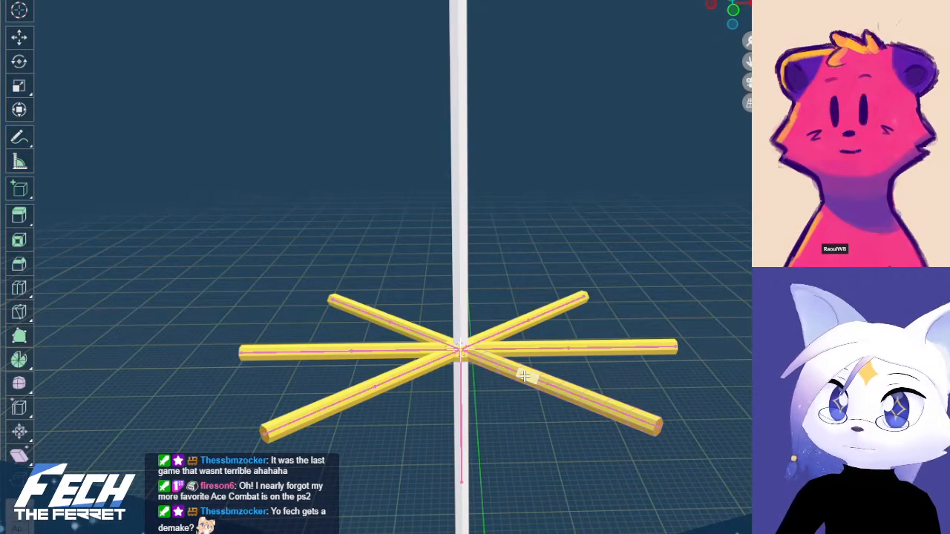
key(Tab)
key(ctrl+Tab)
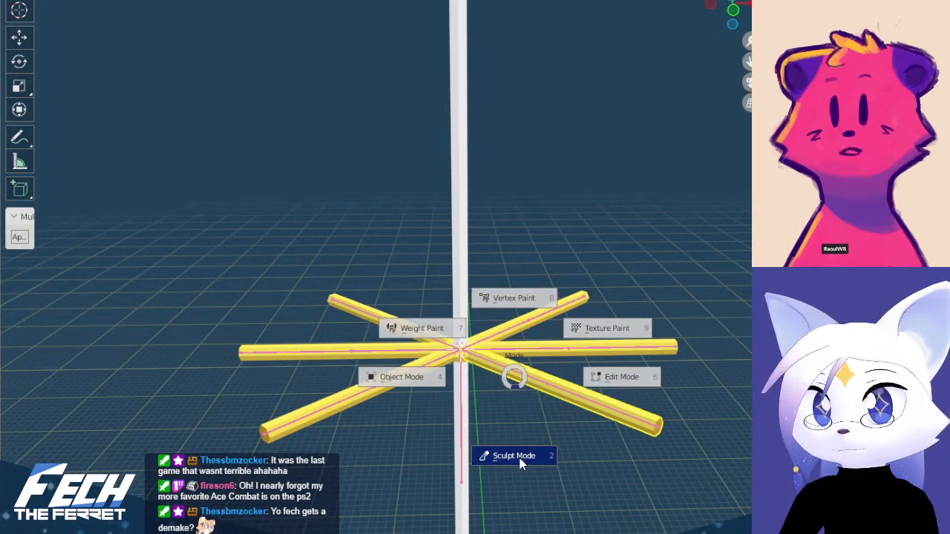
click(407, 374)
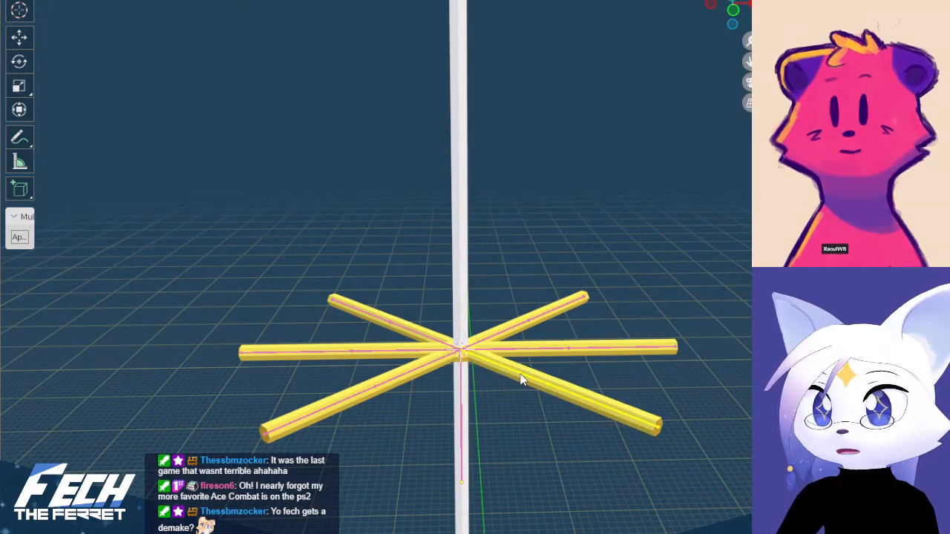
Batch rename both bones of the lower-right diagonal arm's armature with the suffix .005 and return to Object Mode
key(Tab)
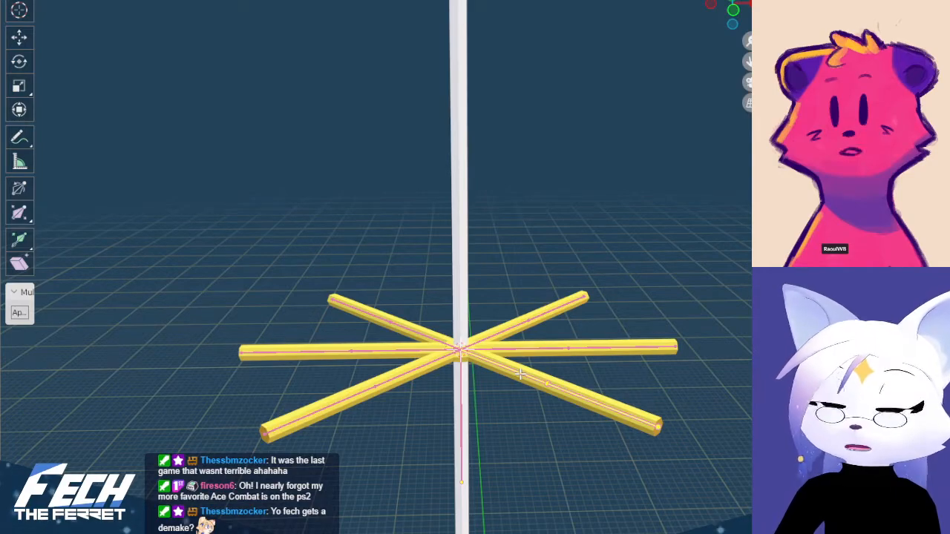
key(ctrl+F2)
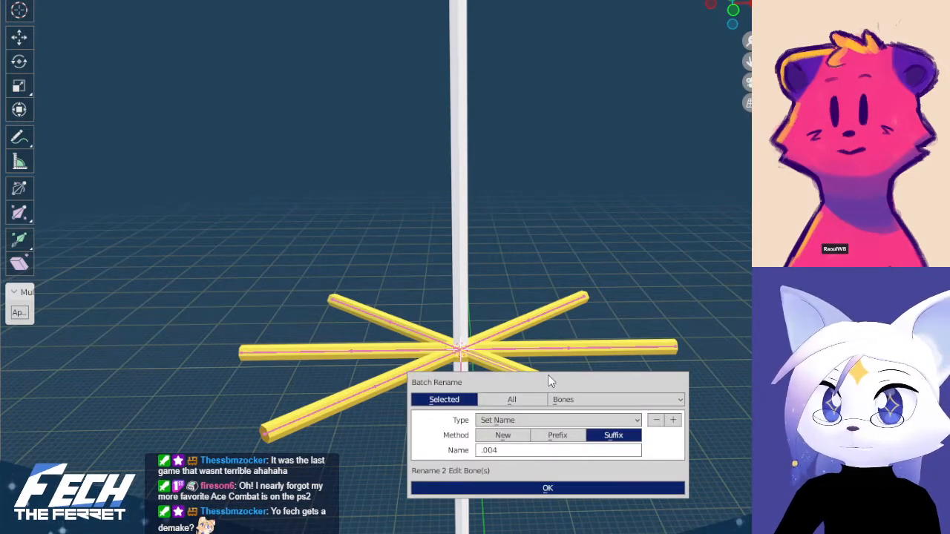
click(510, 452)
drag(503, 448, 495, 449)
text(1)
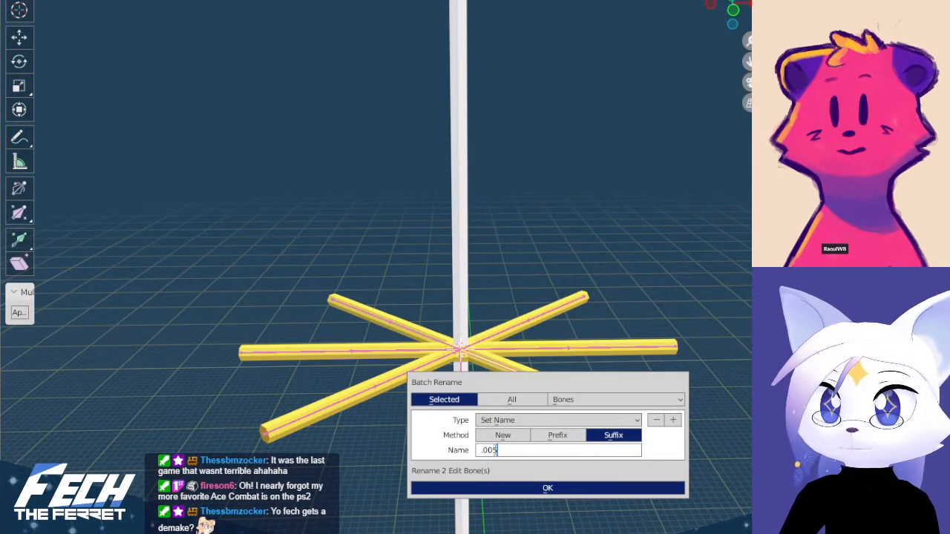
click(508, 484)
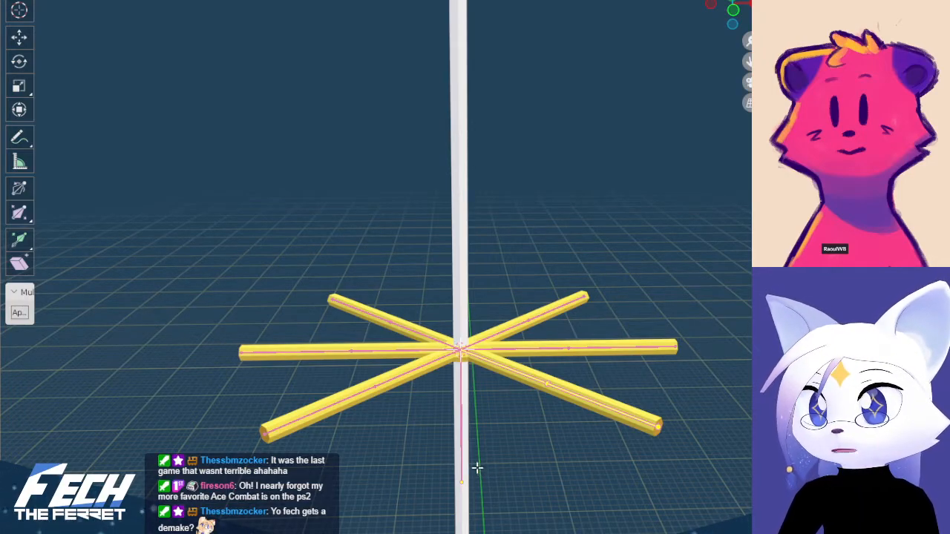
key(ctrl+Tab)
click(352, 409)
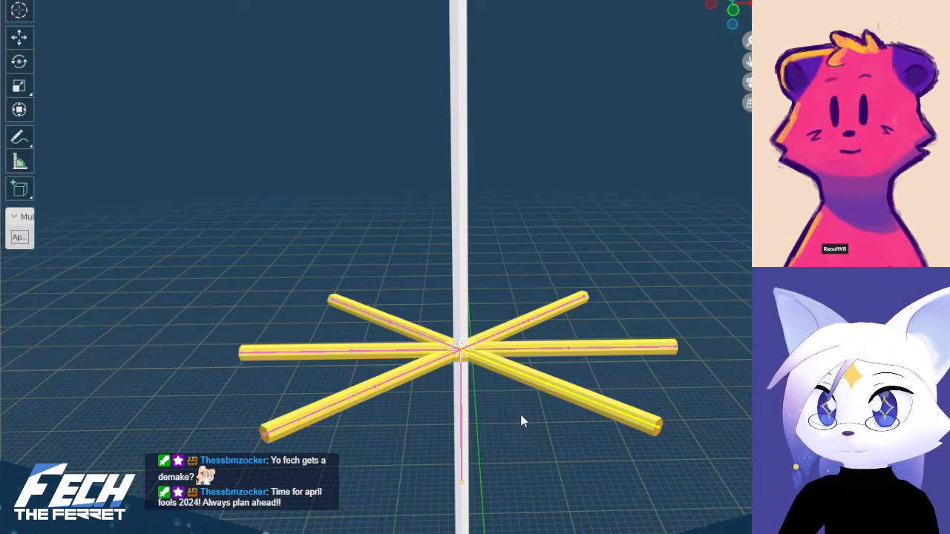
Try moving the right horizontal arm's armature to test the arm
click(570, 349)
click(570, 349)
key(g)
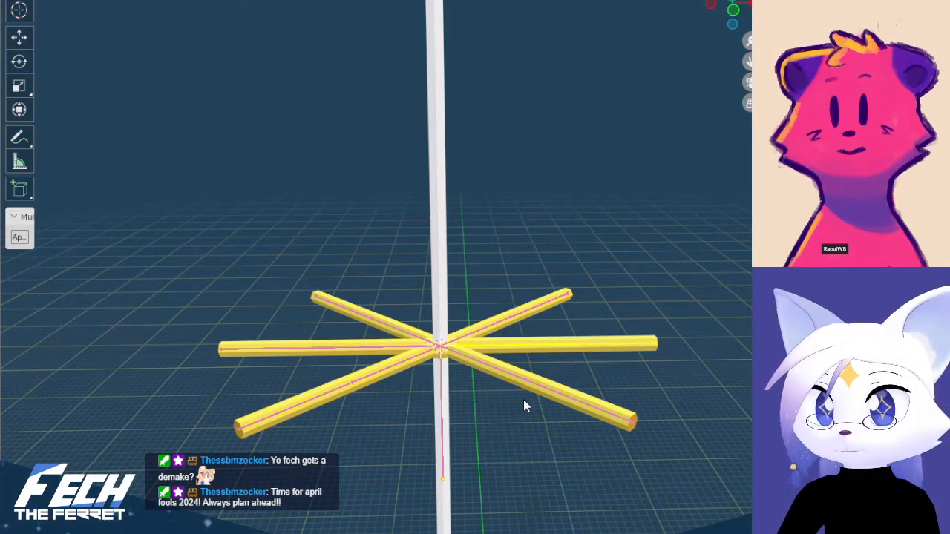
key(ctrl+z)
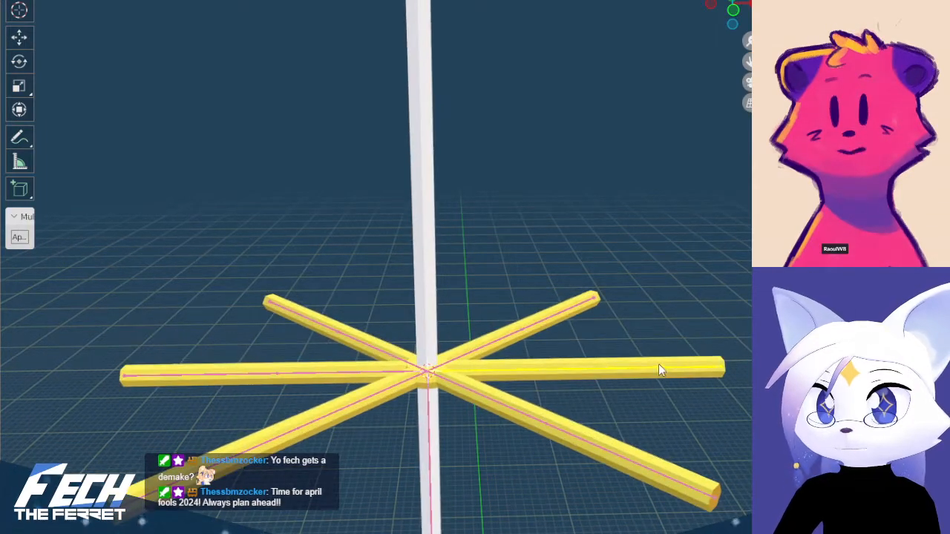
key(g)
click(604, 378)
click(621, 364)
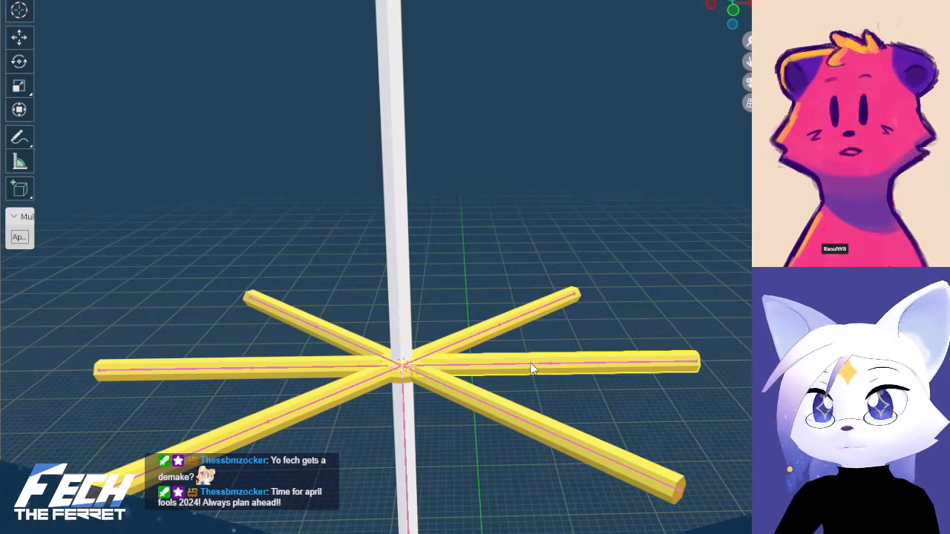
click(405, 416)
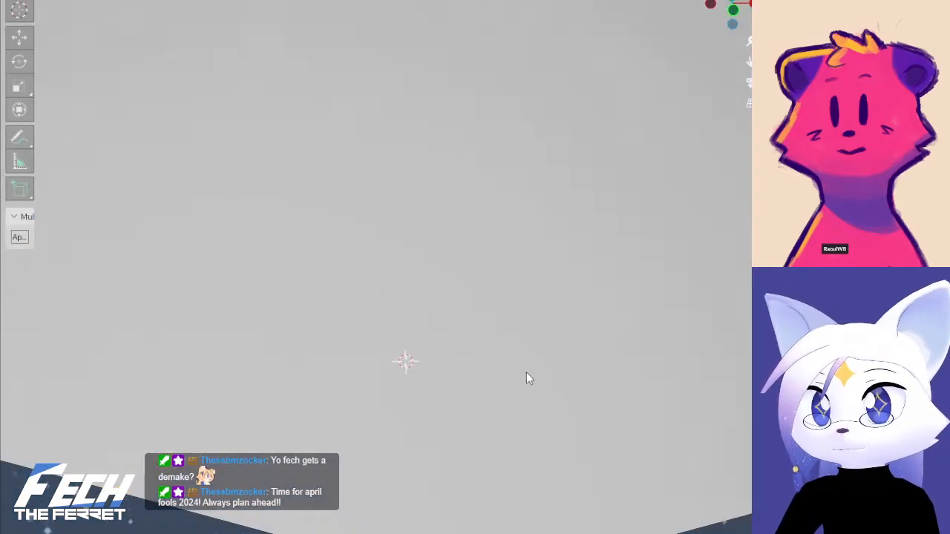
scroll(526, 350, down, 8)
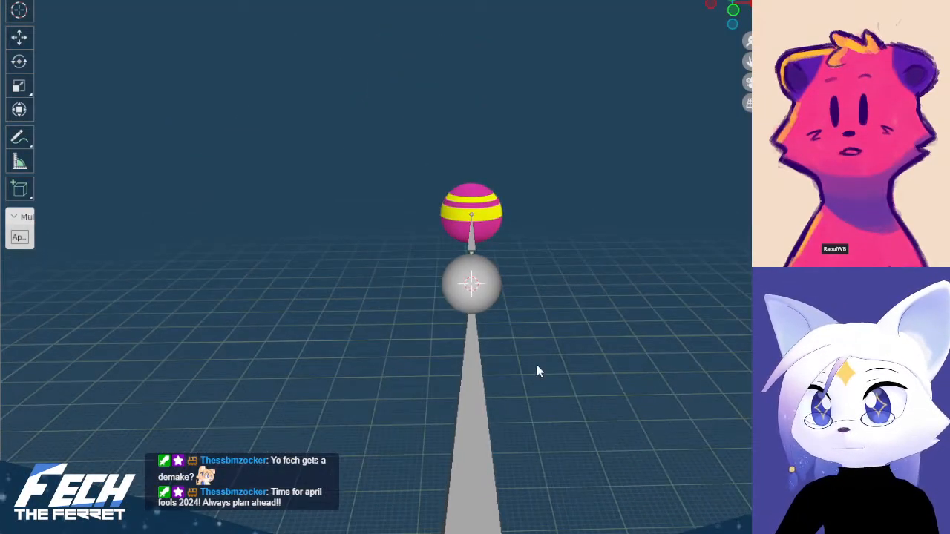
scroll(518, 376, up, 10)
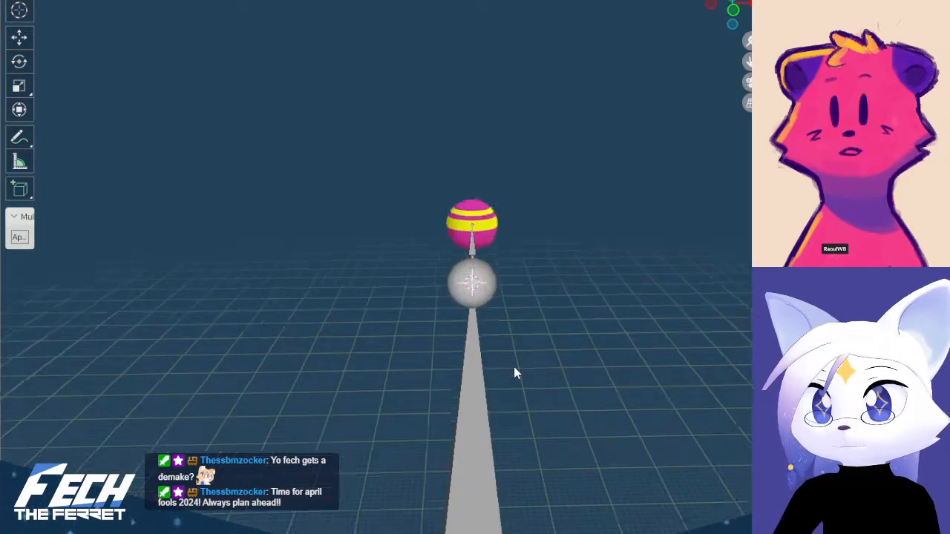
scroll(505, 303, up, 6)
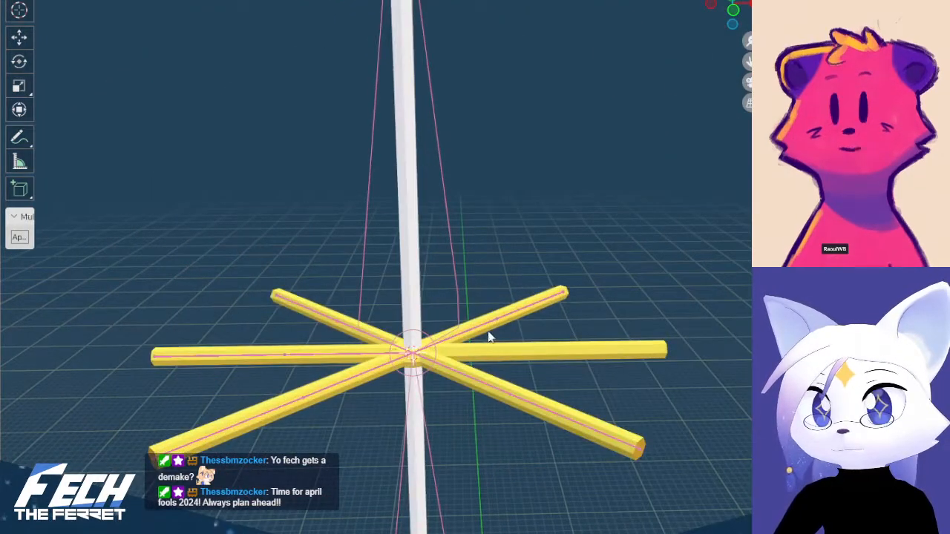
shift+click(472, 352)
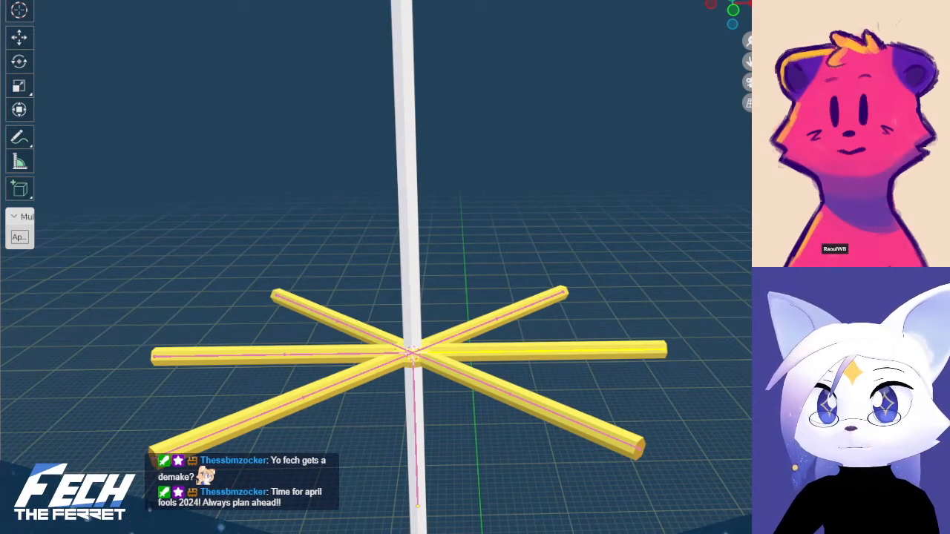
key(ctrl+z)
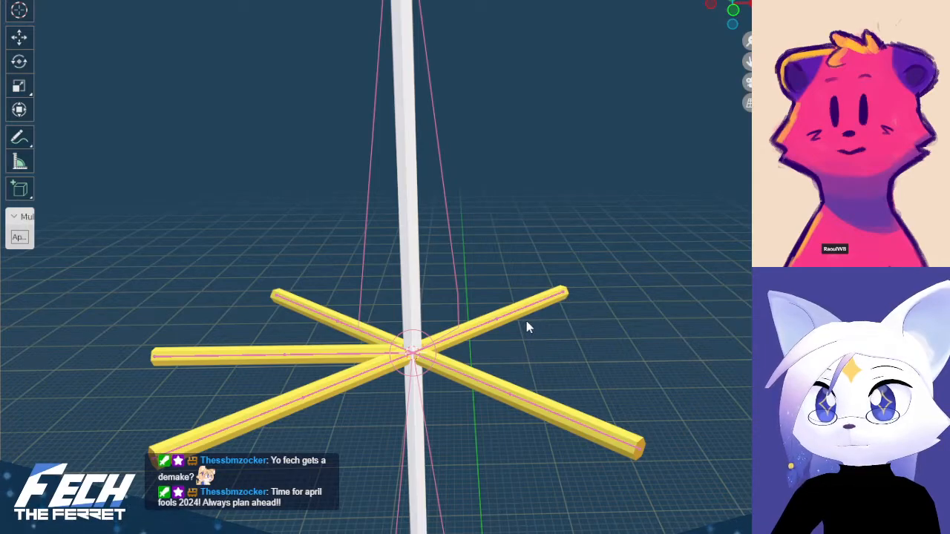
key(ctrl+shift+z)
shift+click(415, 378)
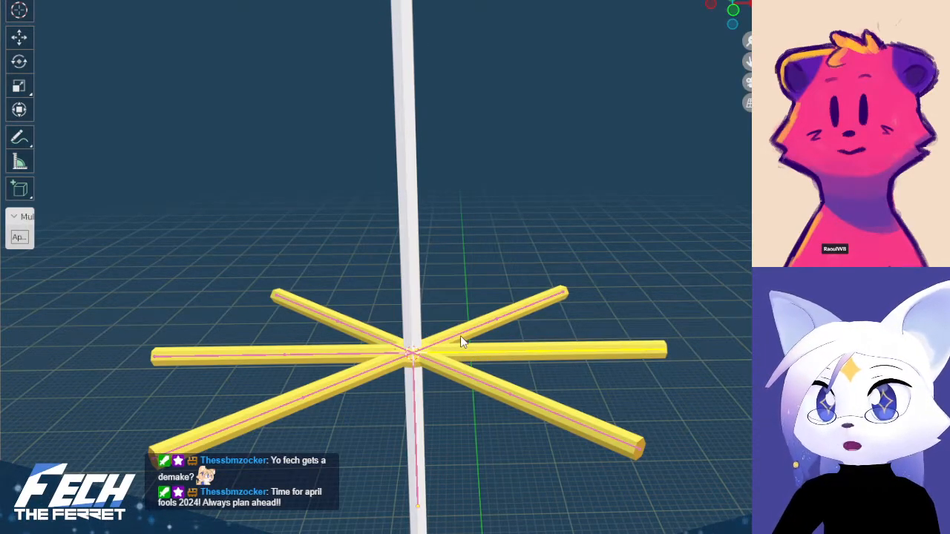
Try to join the arm armatures into the string's armature
shift+click(461, 334)
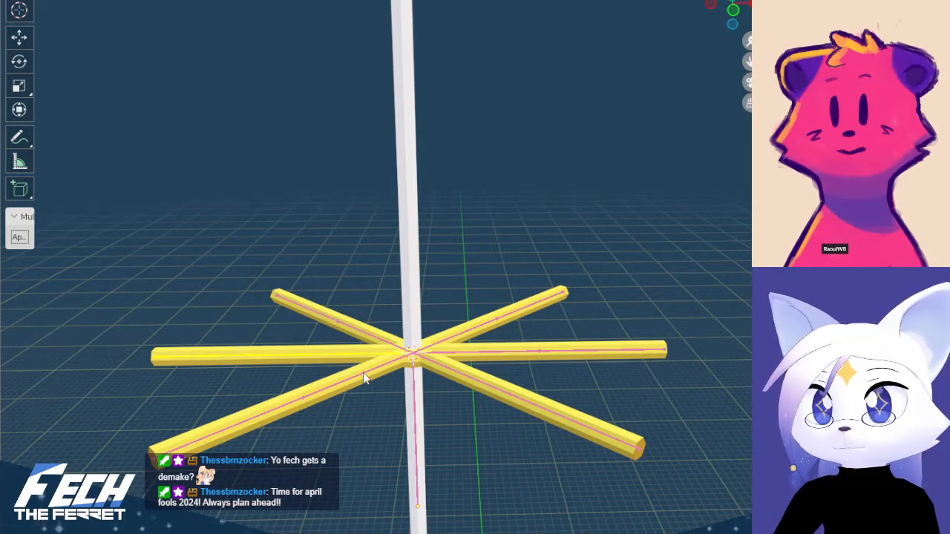
shift+click(446, 365)
shift+click(416, 387)
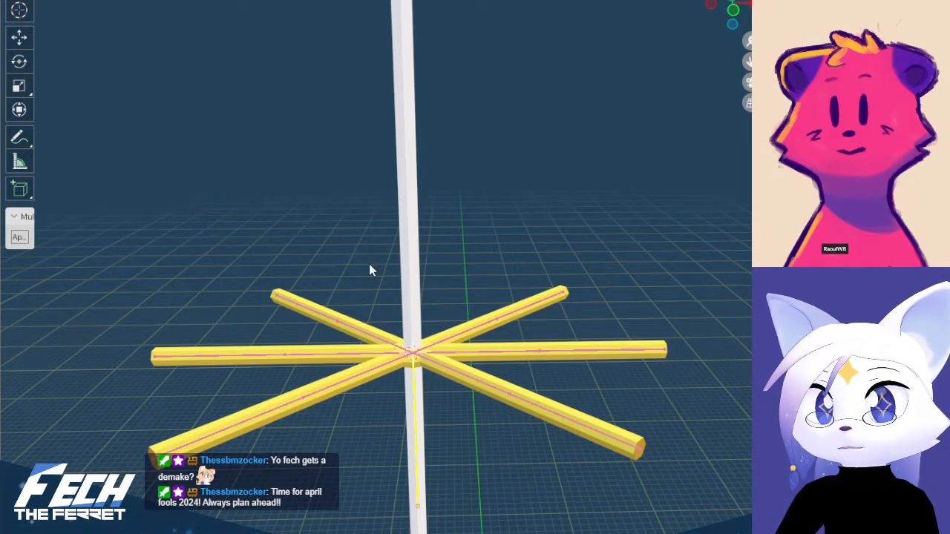
key(ctrl+j)
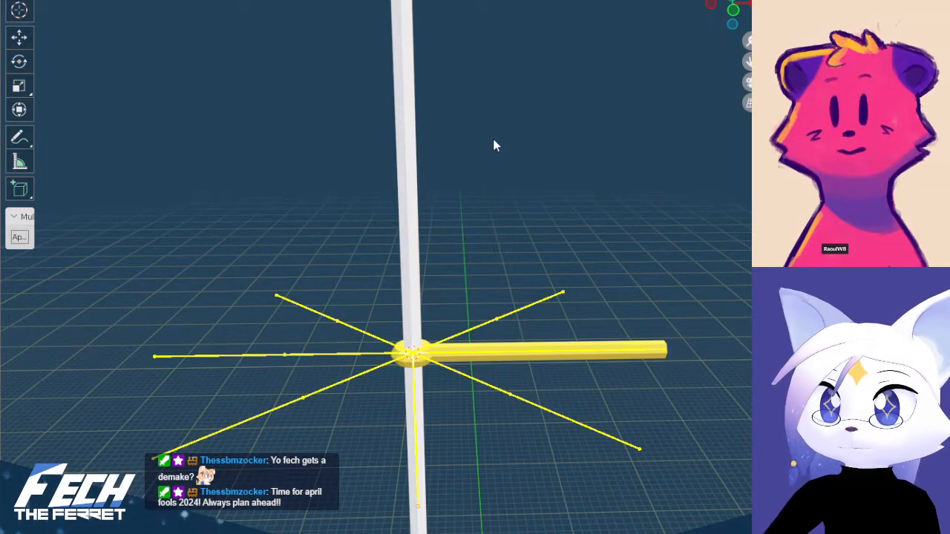
key(ctrl+z)
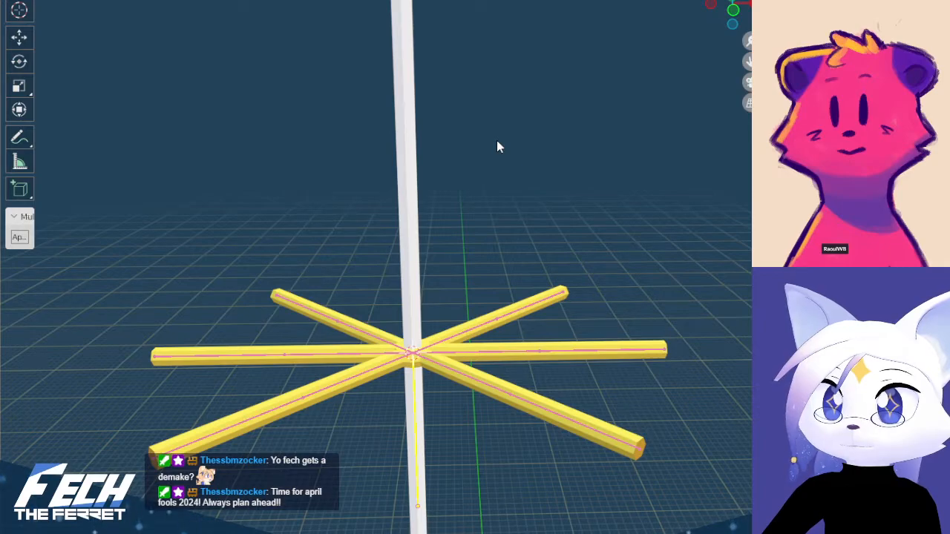
Select all six yellow arm meshes together, with the string's armature as the active object
shift+click(495, 343)
shift+click(482, 321)
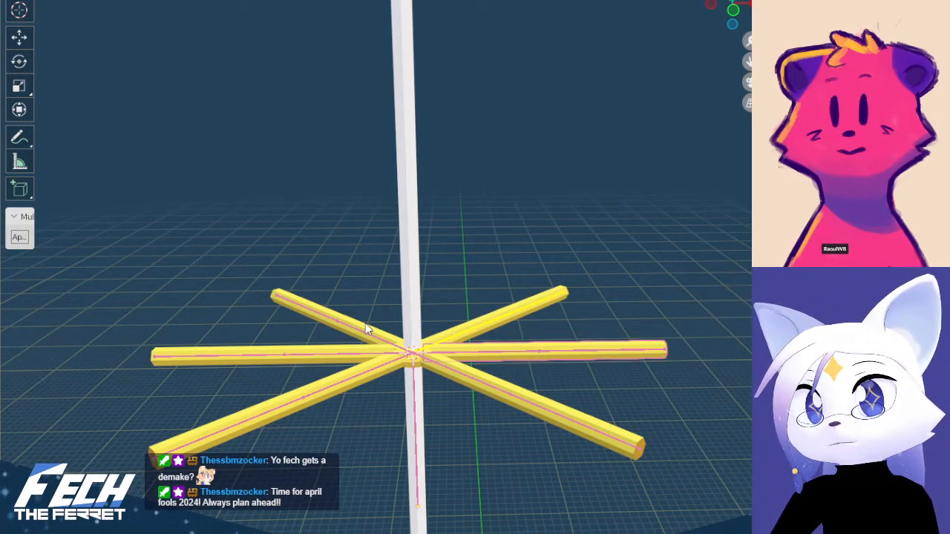
shift+click(365, 324)
shift+click(468, 323)
shift+click(364, 327)
shift+click(332, 352)
shift+click(337, 381)
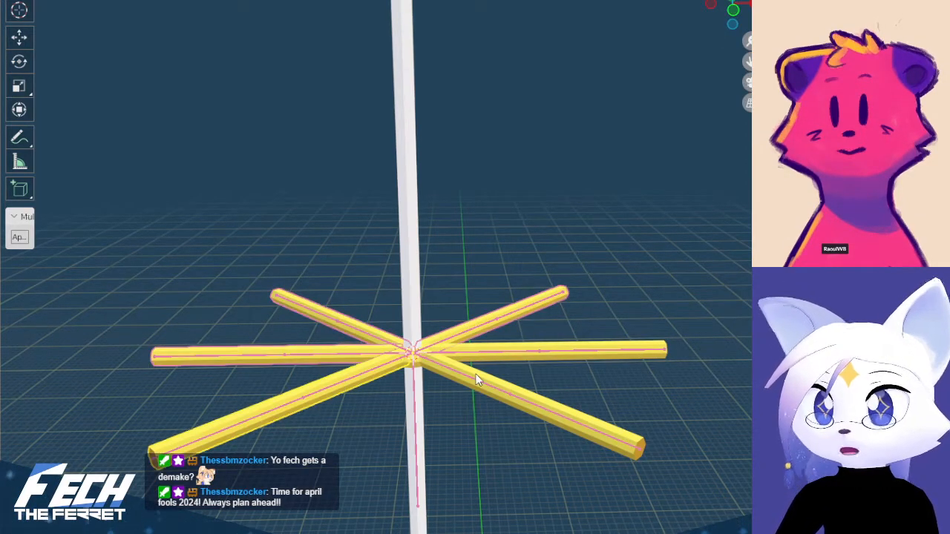
shift+click(476, 375)
shift+click(507, 362)
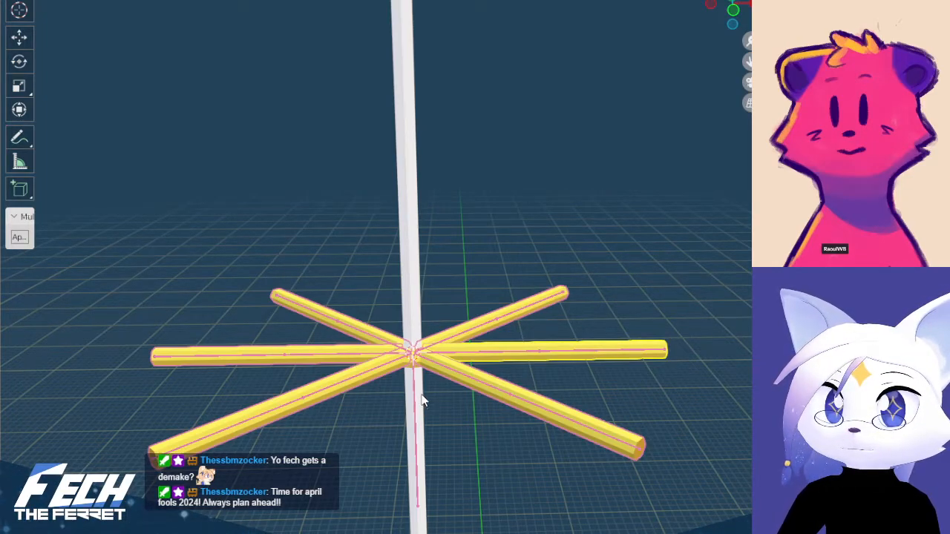
shift+click(416, 371)
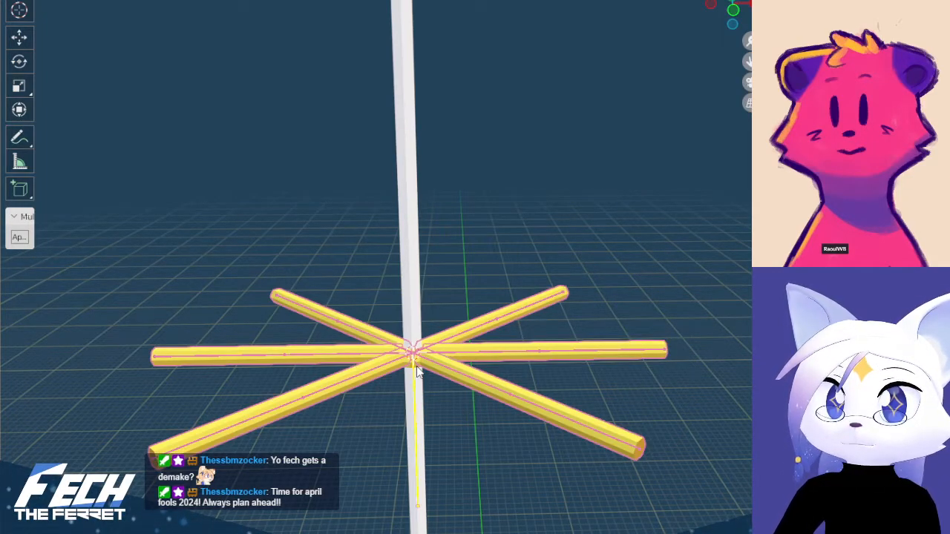
Undo the combined selection of the arm meshes and the string's armature
key(ctrl+z)
scroll(418, 370, up, 3)
shift+middle_drag(421, 401, 481, 190)
shift+click(434, 267)
key(ctrl+z)
shift+click(430, 260)
key(ctrl+z)
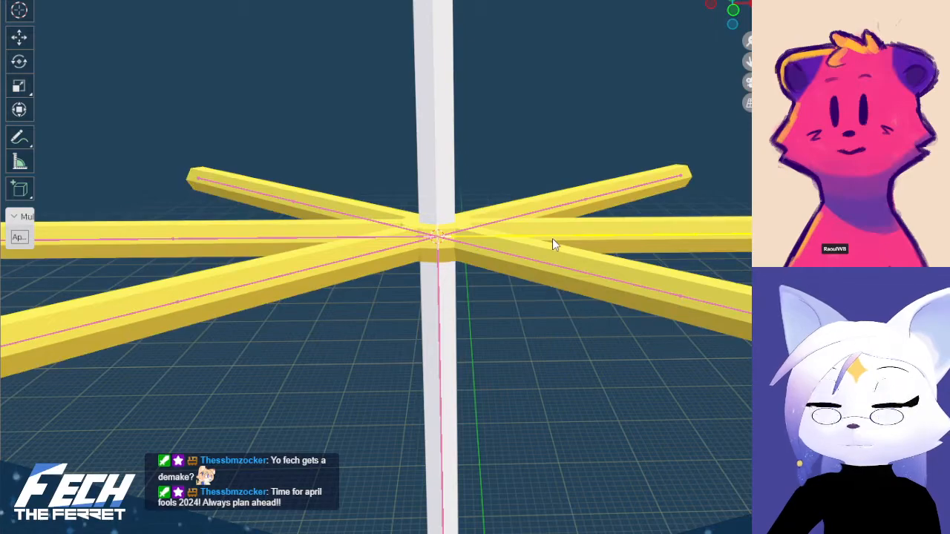
Select the six arm armatures, make the string's armature the active object, and join them into one armature
shift+click(341, 236)
shift+click(343, 260)
shift+click(500, 253)
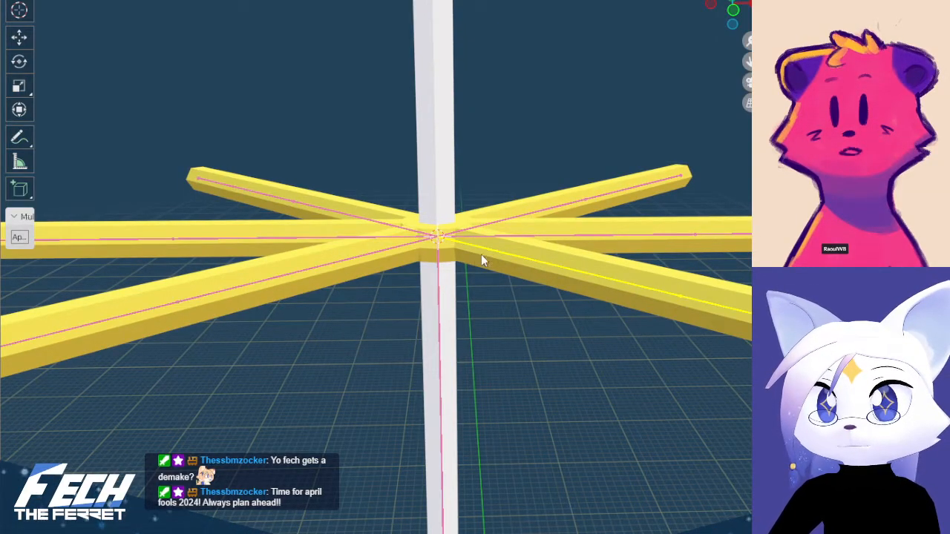
shift+click(438, 287)
key(ctrl+j)
scroll(522, 286, down, 4)
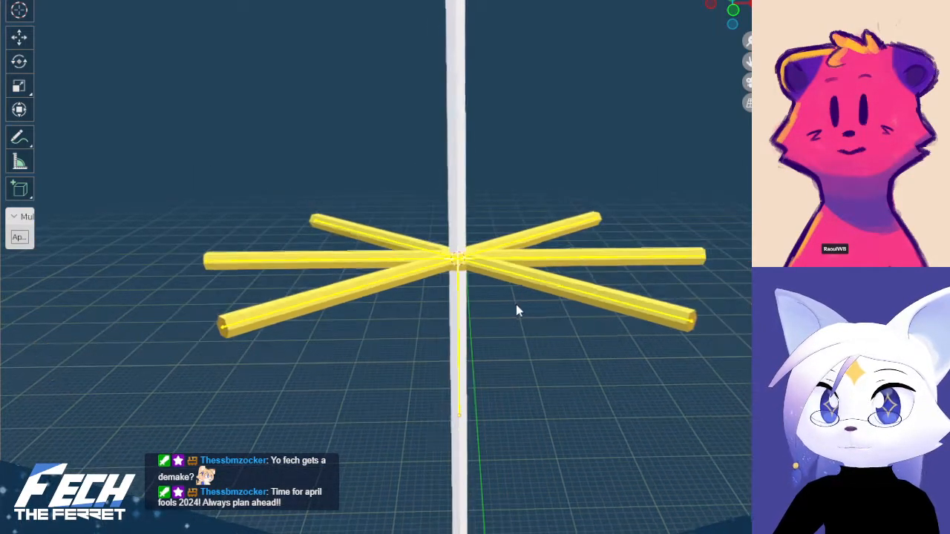
Parent the inner bones of the star's arms to the short vertical centre bone in the joined armature
key(Tab)
scroll(488, 308, up, 3)
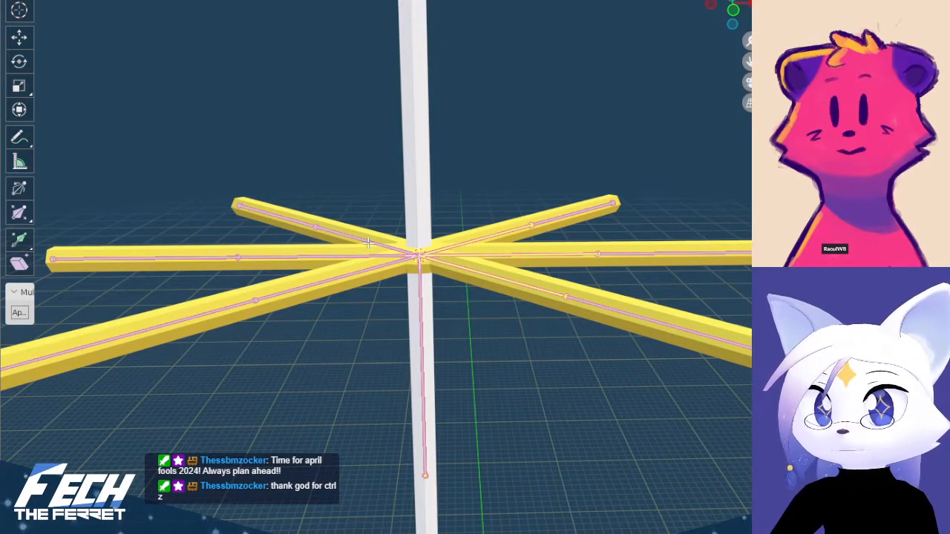
shift+click(420, 286)
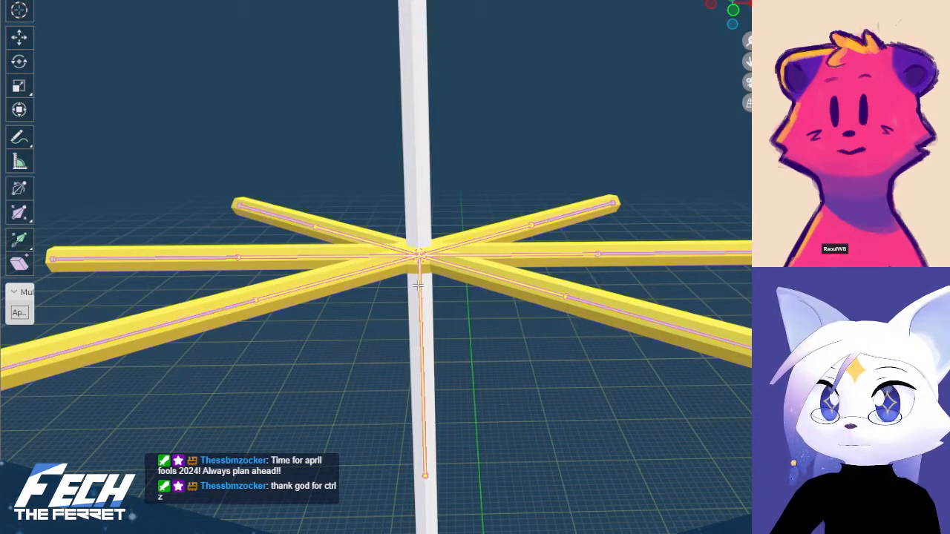
key(ctrl+p)
click(391, 293)
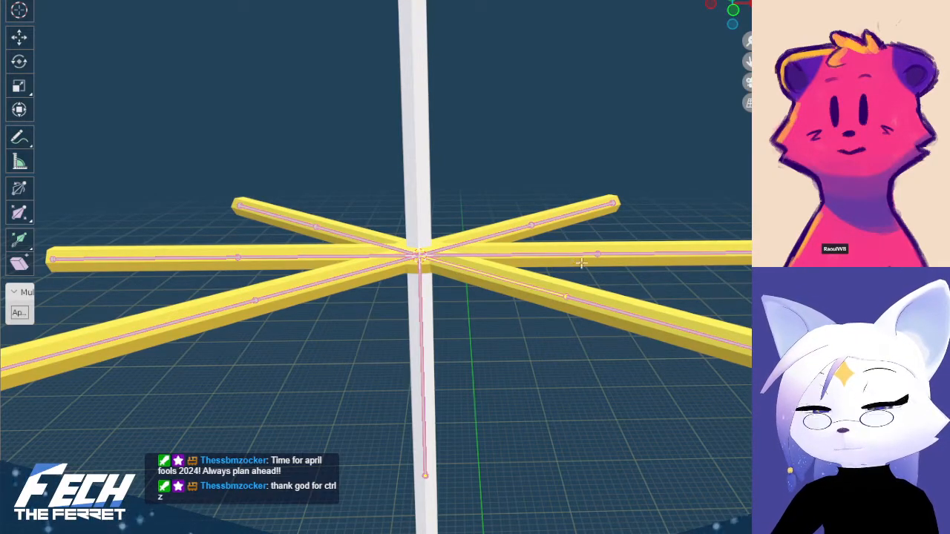
Test the arm bones in pose mode with a trial rotation, cancel it, and return to object mode
key(ctrl+Tab)
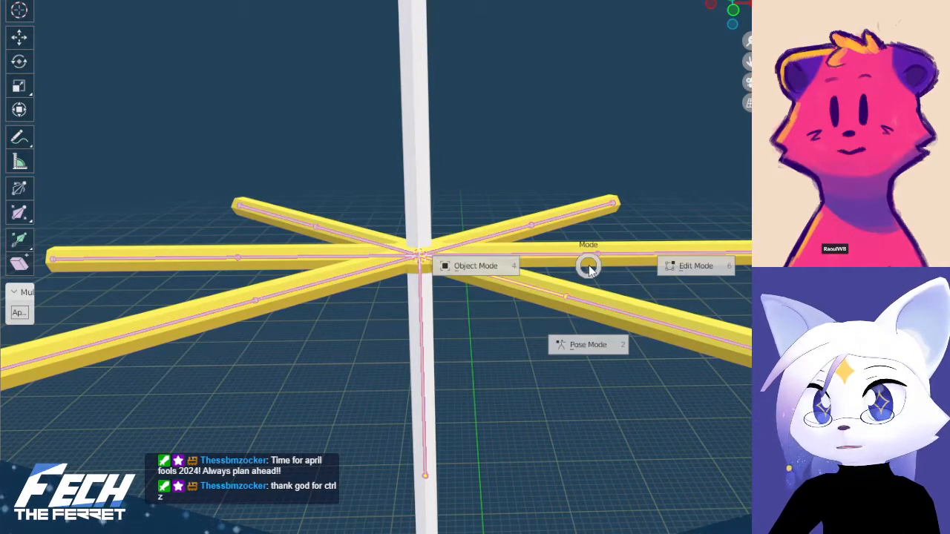
click(599, 359)
key(r)
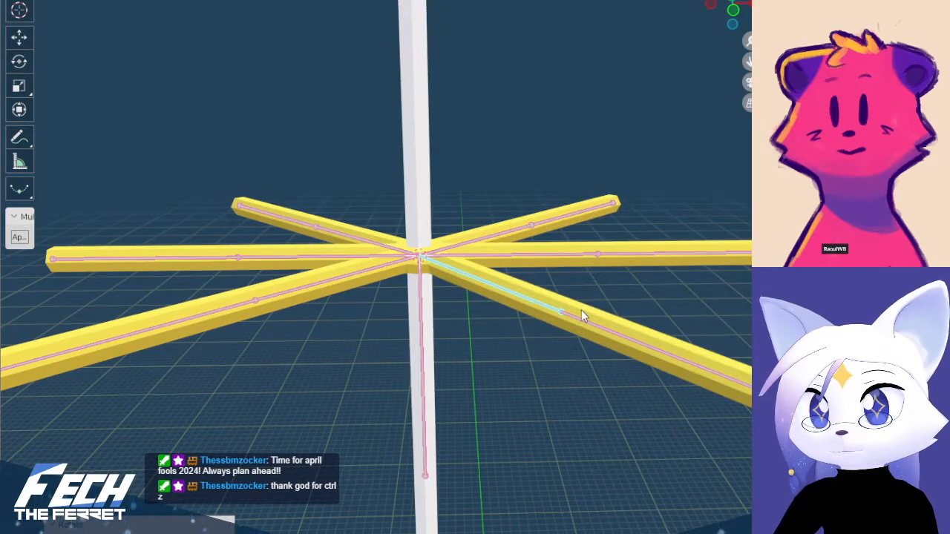
right_click(560, 229)
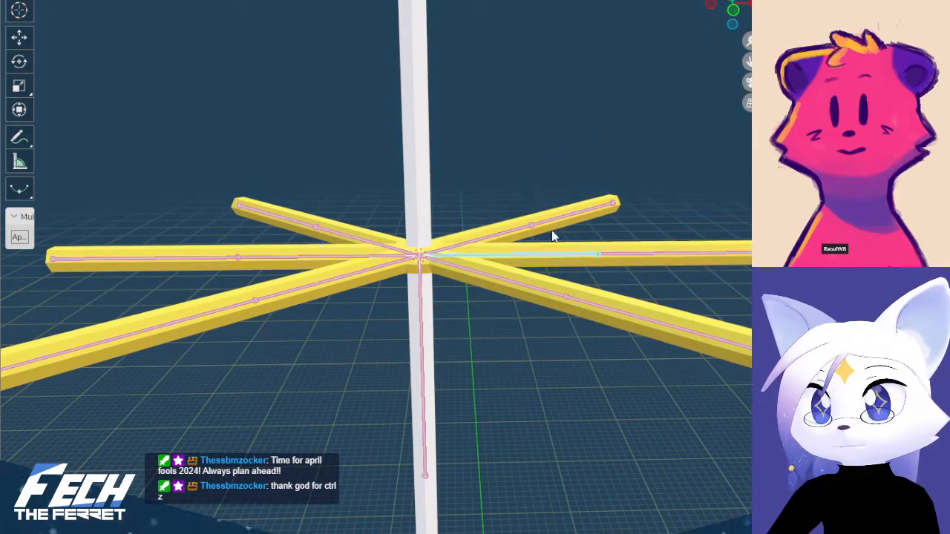
scroll(523, 227, down, 4)
key(ctrl+Tab)
Select the combined balloon and string mesh in the front view
key(KP_1)
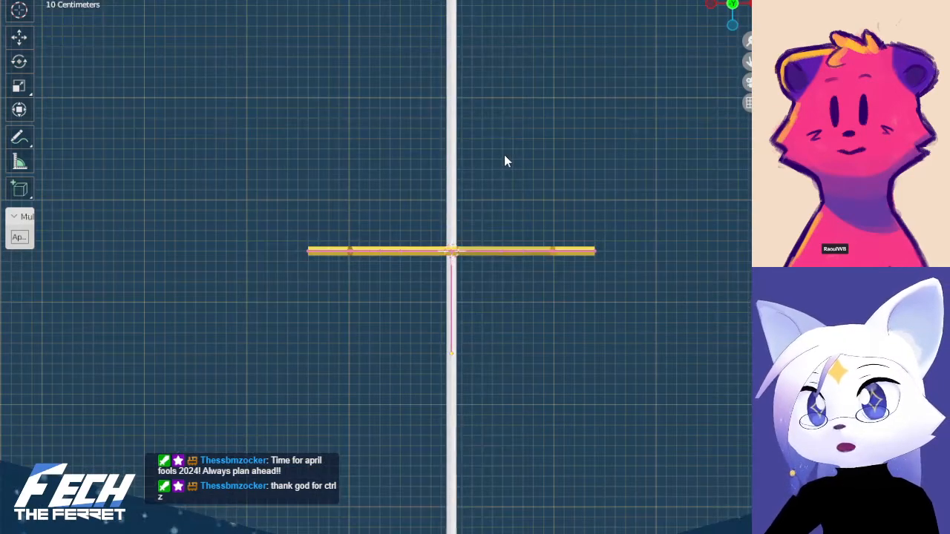
scroll(562, 182, down, 3)
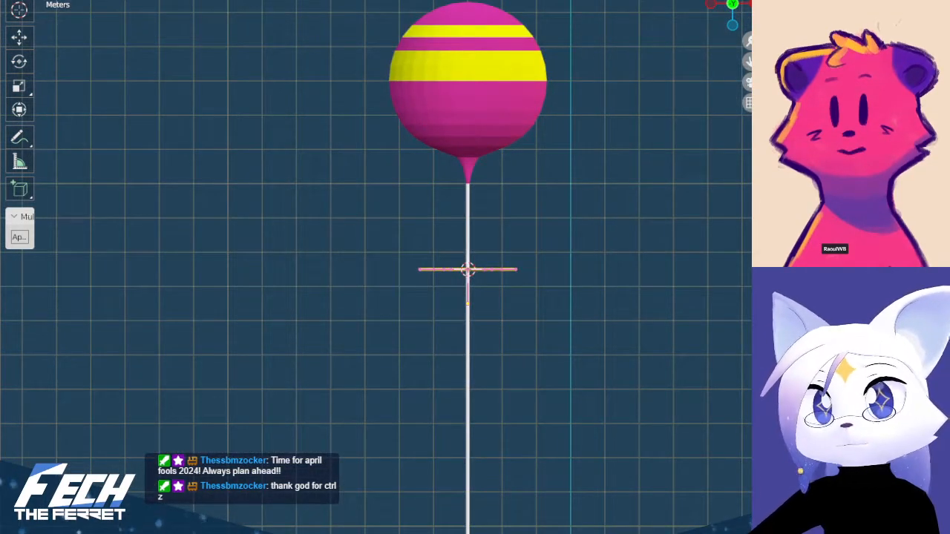
key(alt+z)
key(alt+z)
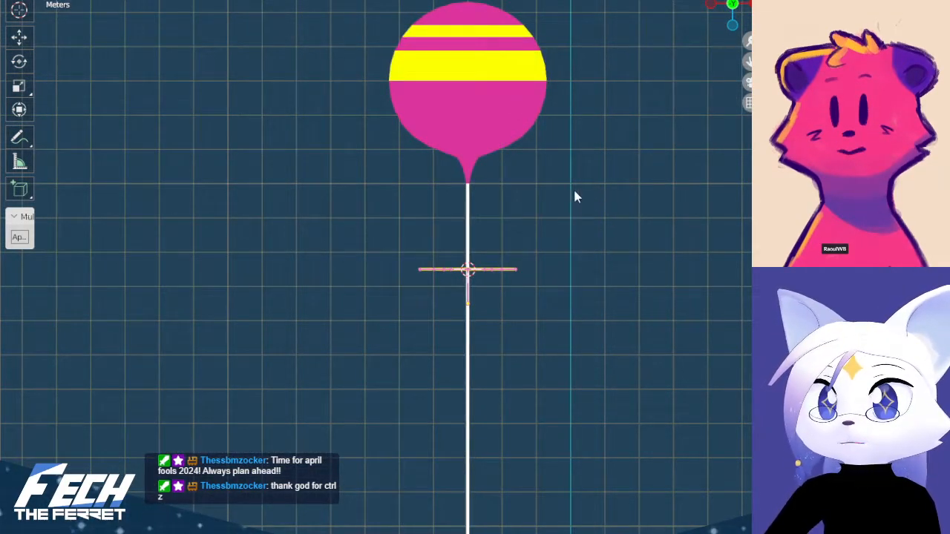
shift+middle_drag(579, 192, 545, 186)
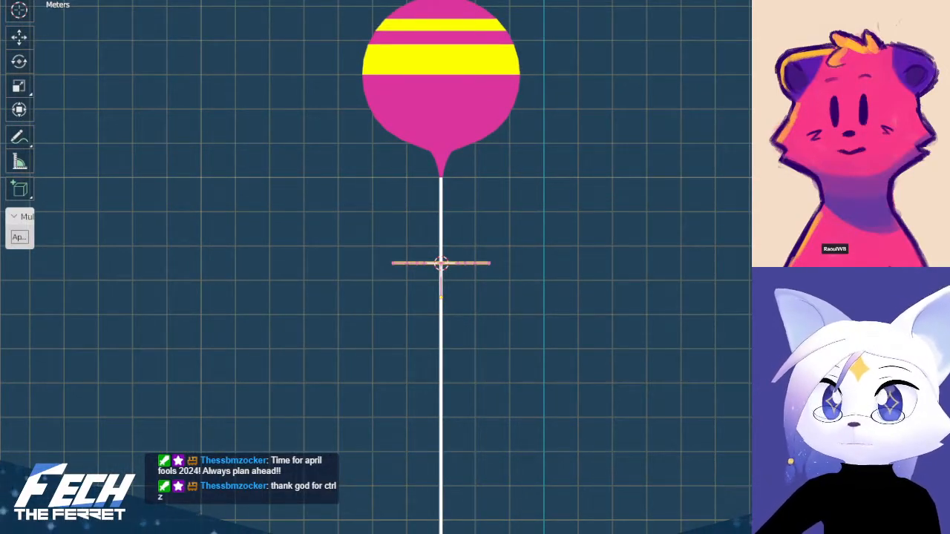
key(ctrl+j)
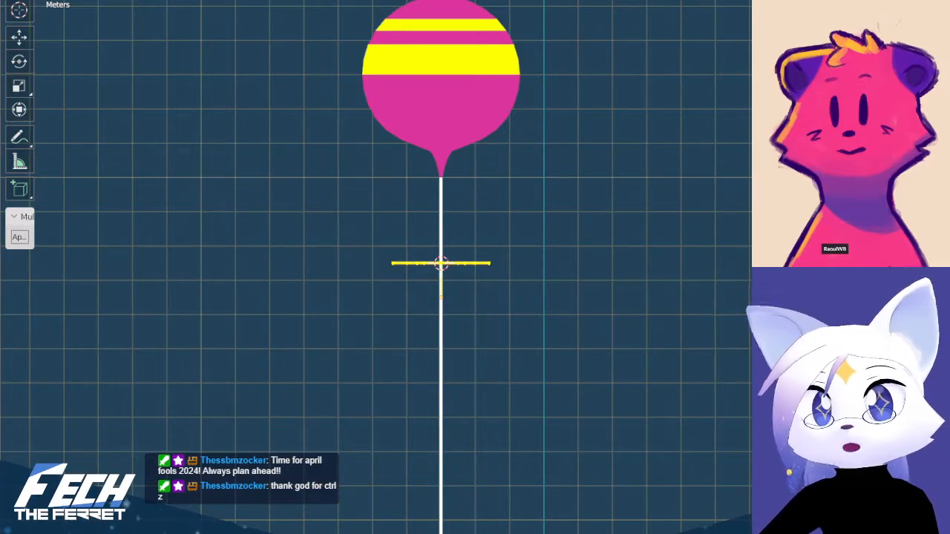
scroll(477, 260, up, 8)
shift+middle_drag(422, 228, 476, 254)
click(398, 173)
click(386, 171)
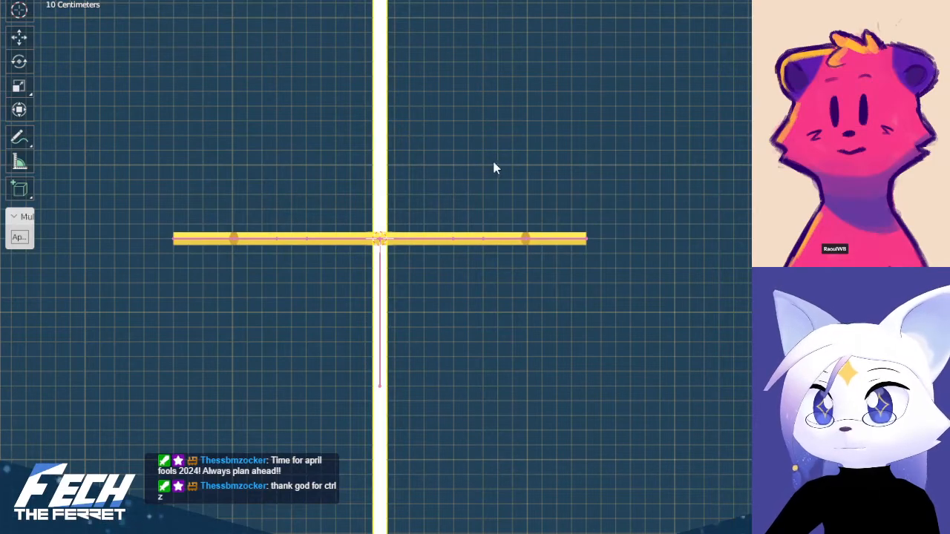
scroll(473, 181, down, 7)
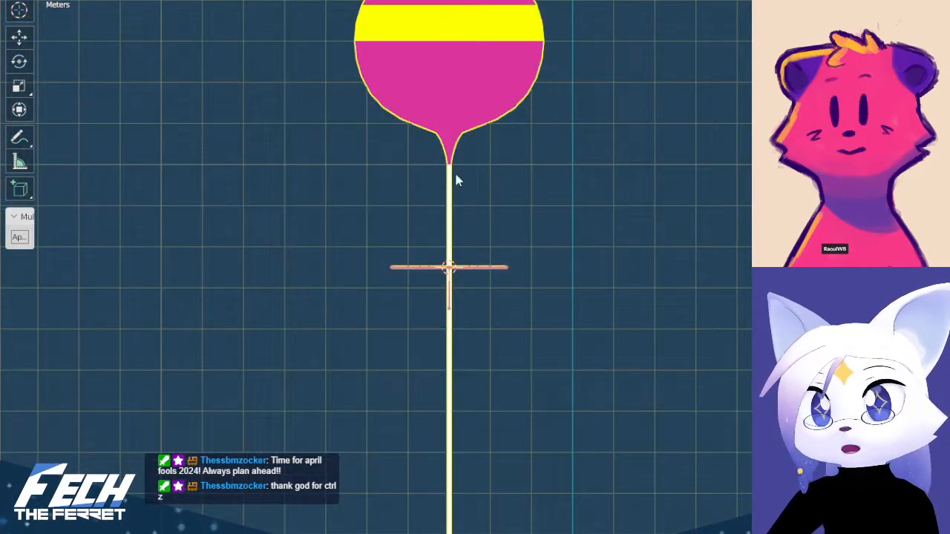
shift+middle_drag(453, 174, 479, 248)
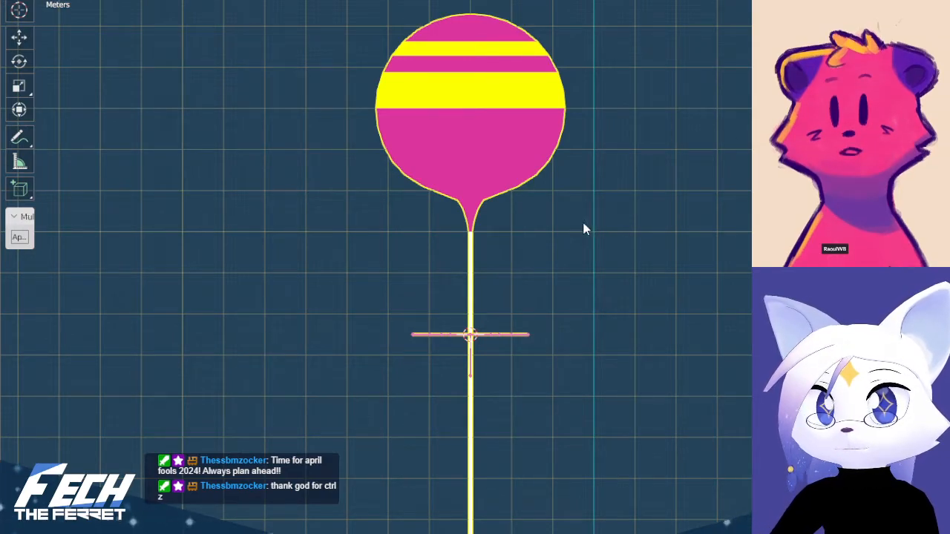
Reveal the balloon string's own armature and display its bones as sticks
scroll(483, 307, up, 4)
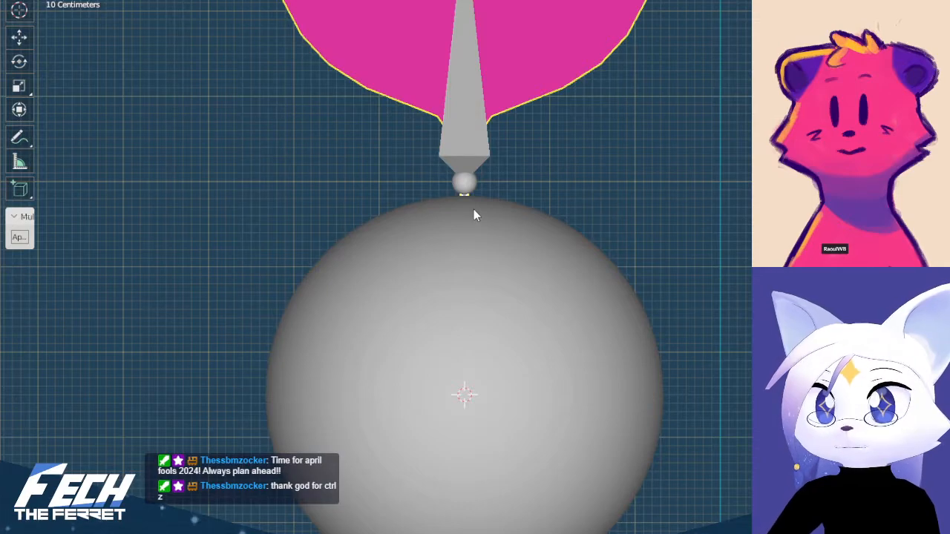
click(474, 215)
scroll(473, 215, down, 4)
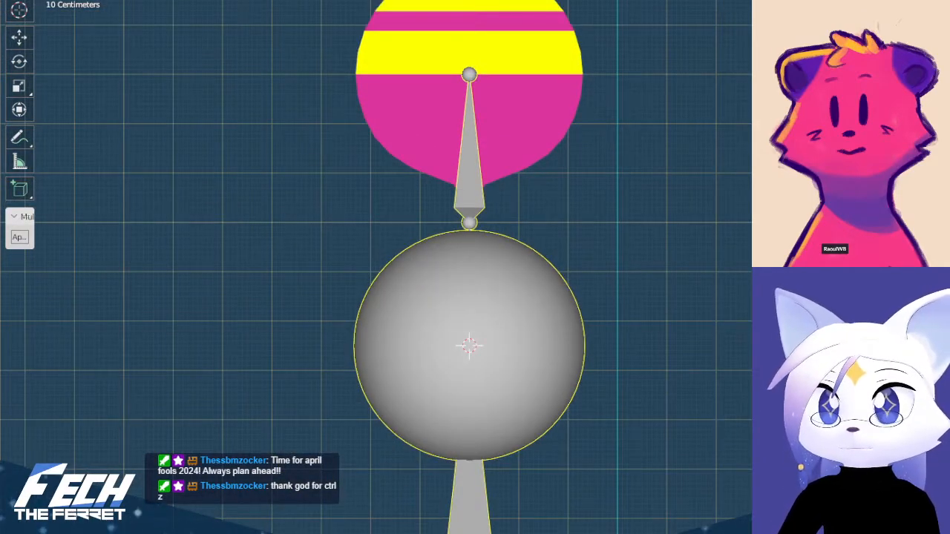
key(ctrl+z)
click(472, 186)
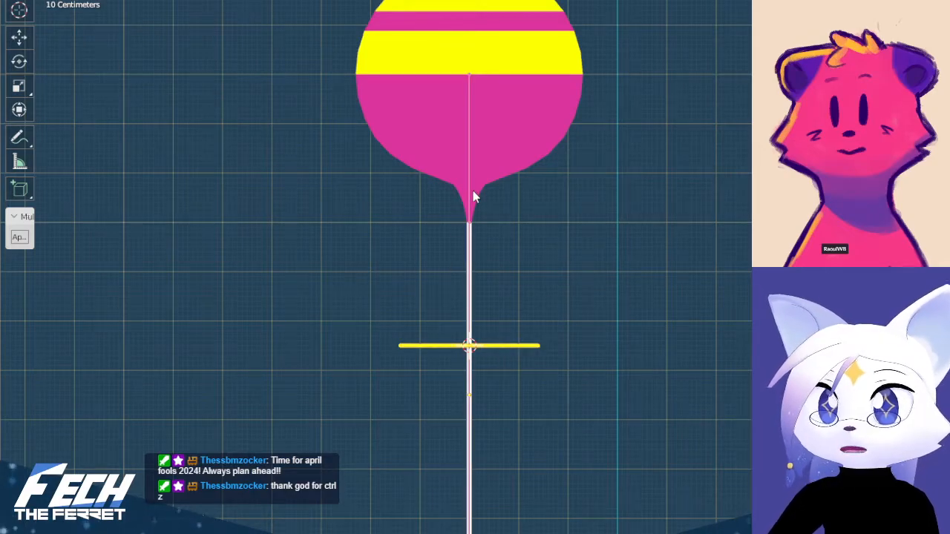
Examine how the balloon string's armature and the star's armature line up from the top and front
middle_drag(630, 287, 516, 398)
shift+middle_drag(484, 356, 470, 256)
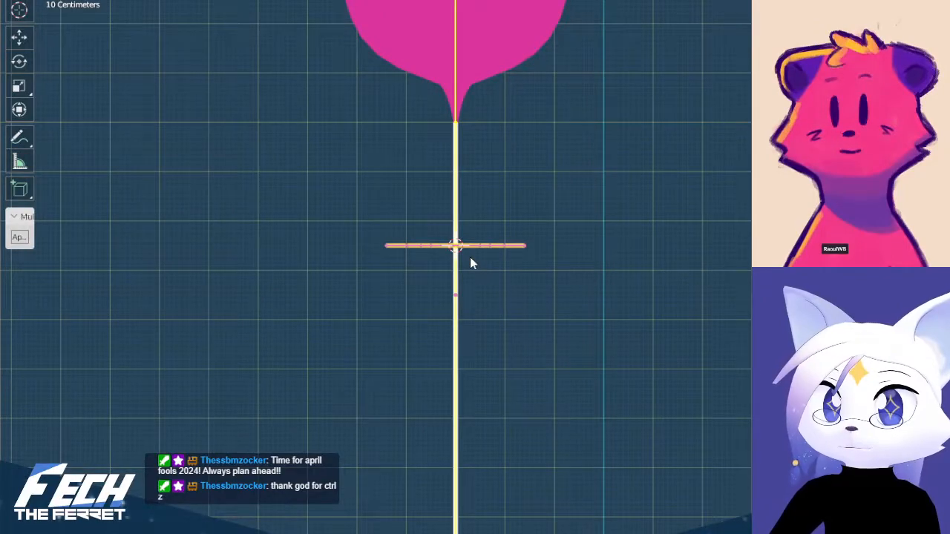
key(KP_7)
scroll(494, 320, down, 7)
scroll(495, 324, down, 1)
shift+middle_drag(512, 299, 493, 294)
key(KP_1)
scroll(490, 300, up, 3)
shift+middle_drag(449, 86, 516, 286)
scroll(516, 282, up, 7)
Test-rotate the balloon string's bone in pose mode, undo the rotation, and return to object mode
click(499, 231)
shift+click(498, 236)
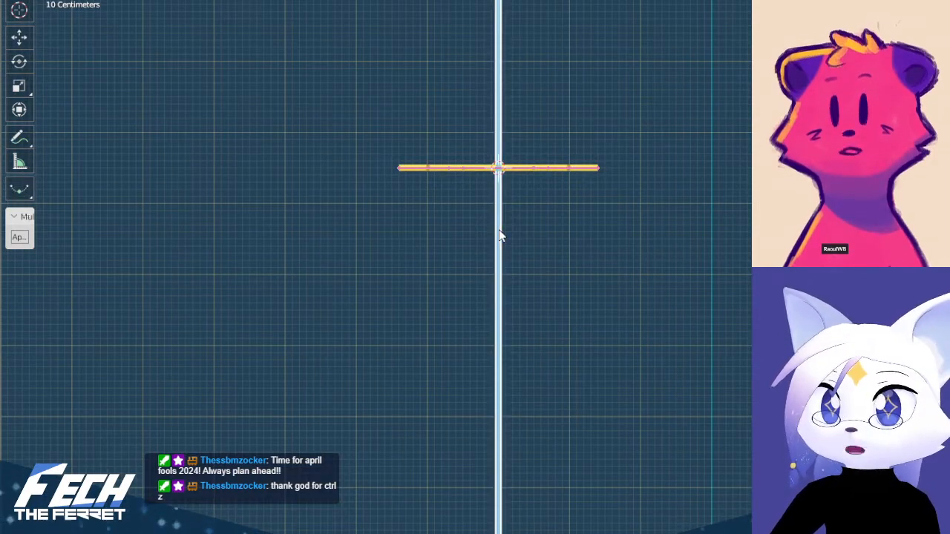
scroll(603, 215, down, 4)
key(r)
click(689, 273)
middle_drag(688, 279, 564, 248)
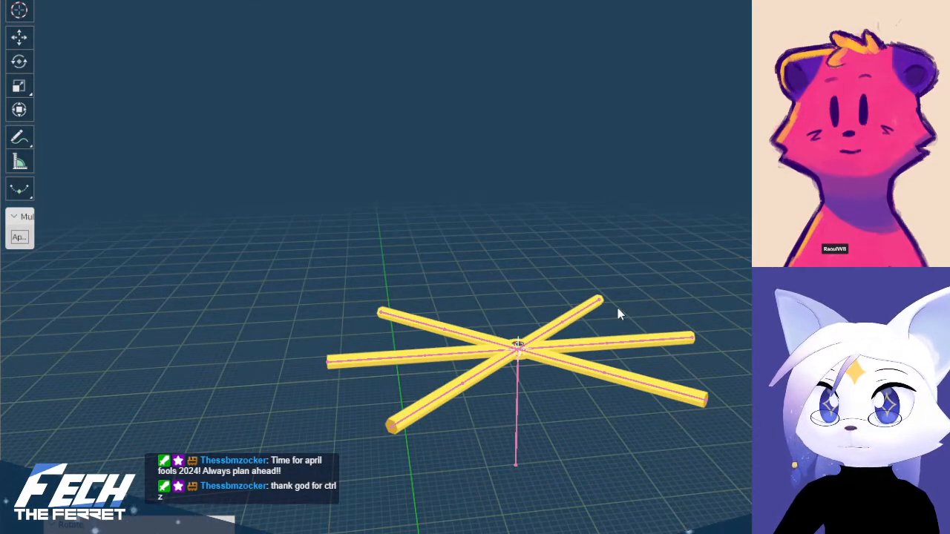
key(ctrl+z)
key(ctrl+Tab)
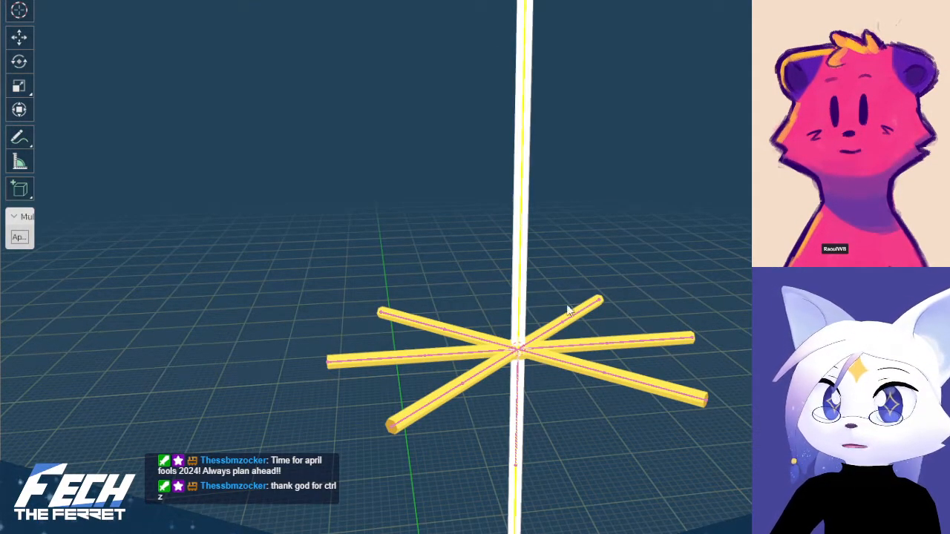
From above, rotate the upper-right diagonal arm's bones in the star armature about the centre, away from the horizontal arm
middle_drag(560, 317, 535, 343)
scroll(535, 342, down, 7)
scroll(540, 345, down, 2)
key(KP_7)
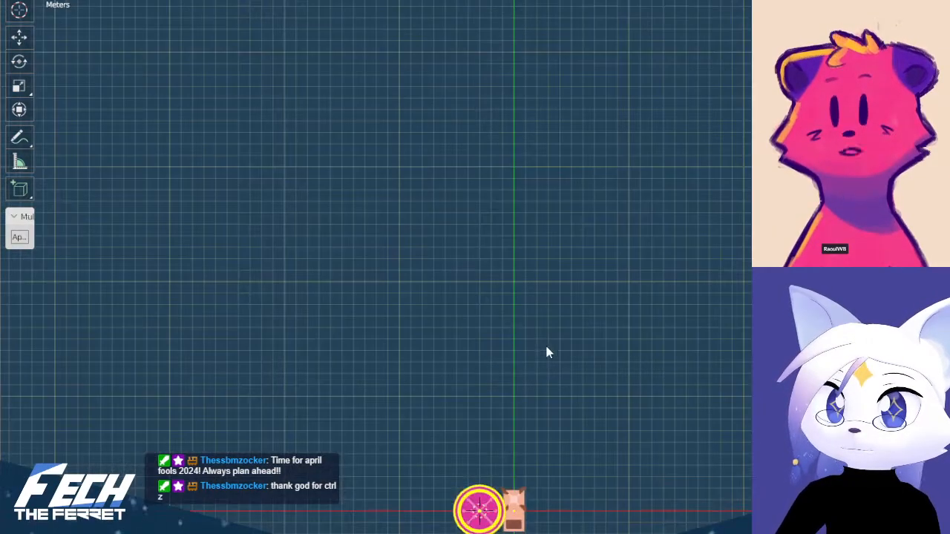
shift+middle_drag(466, 486, 473, 204)
scroll(475, 210, up, 6)
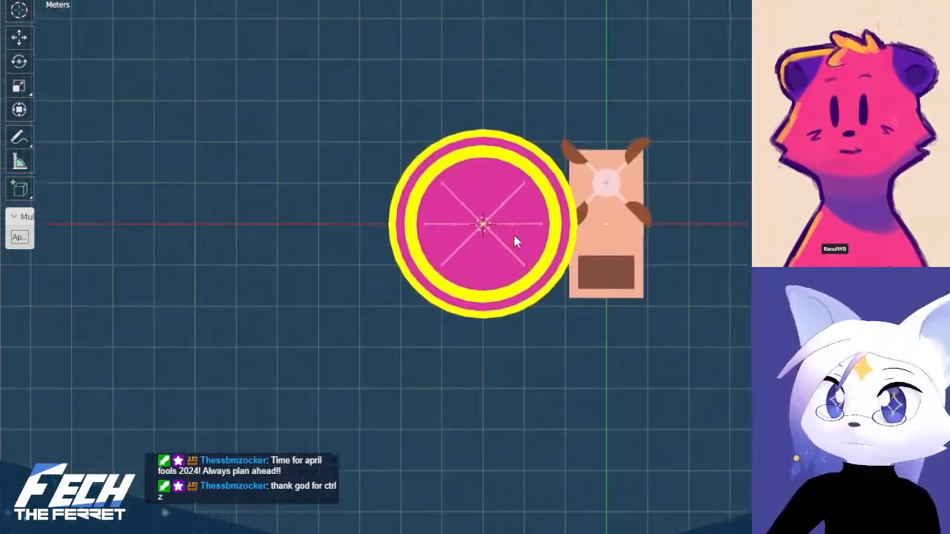
click(509, 184)
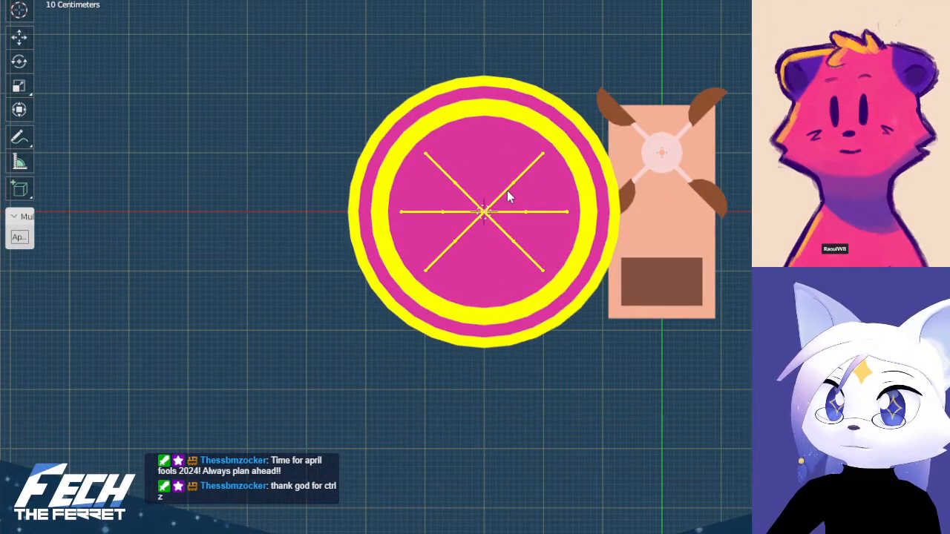
key(Tab)
click(493, 196)
shift+click(534, 166)
scroll(593, 119, up, 3)
shift+middle_drag(596, 85, 581, 186)
key(r)
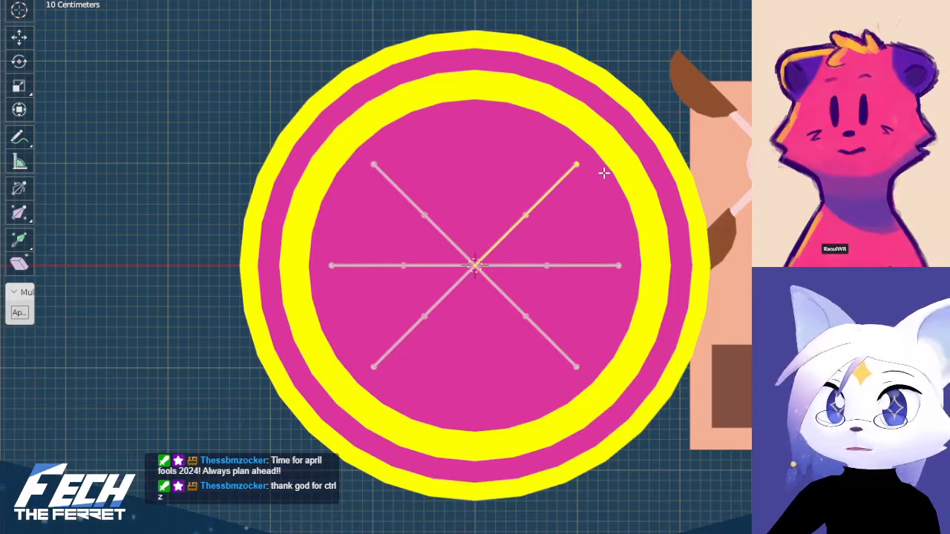
click(586, 149)
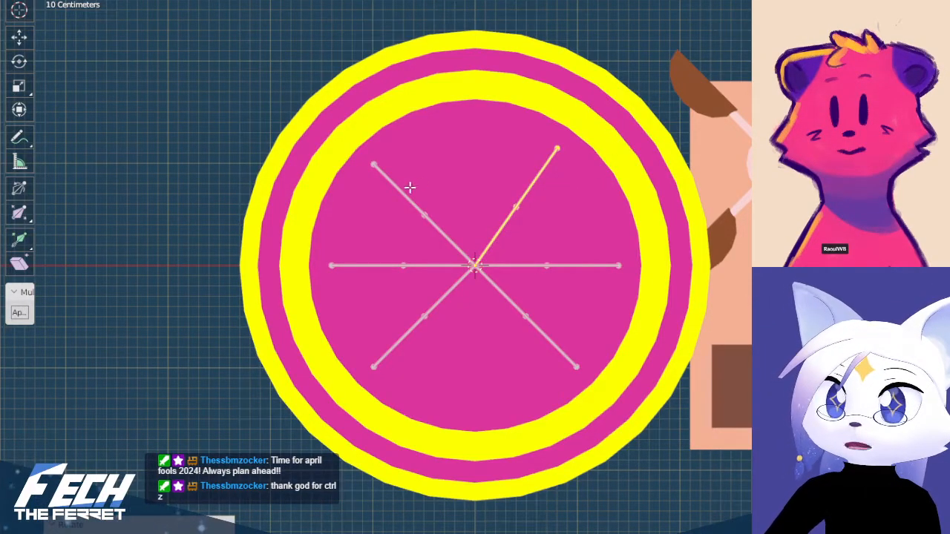
Rotate the bones of the other three diagonal arms about the centre so they mirror the adjusted upper-right arm
click(438, 233)
key(r)
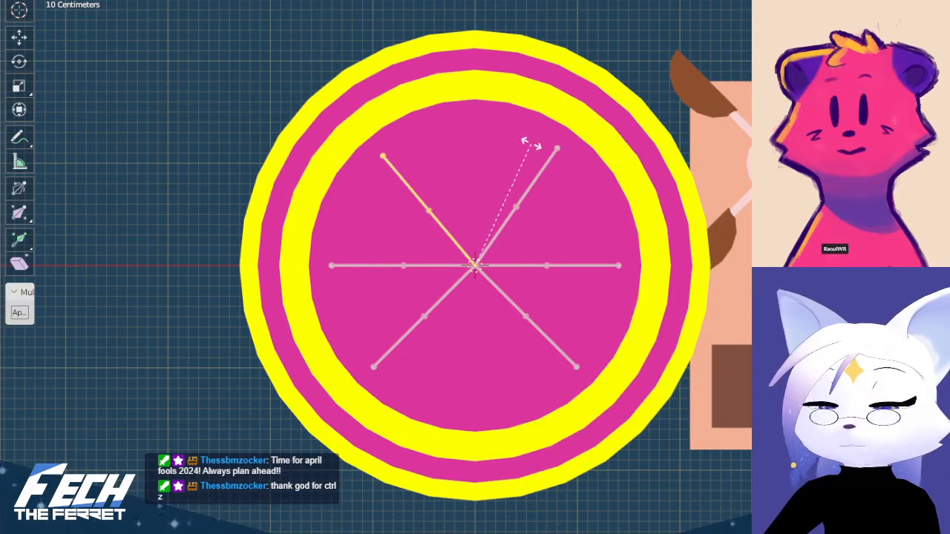
click(542, 146)
click(451, 294)
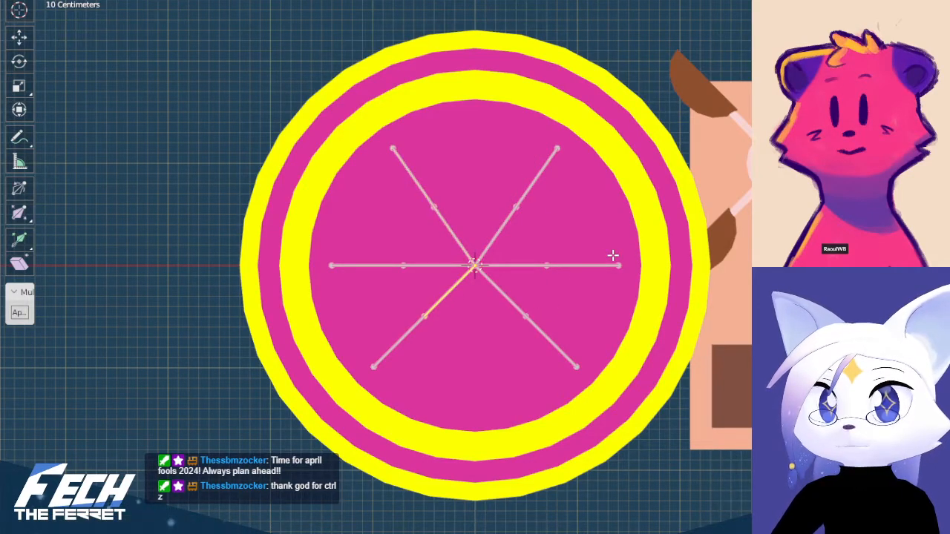
key(r)
right_click(612, 234)
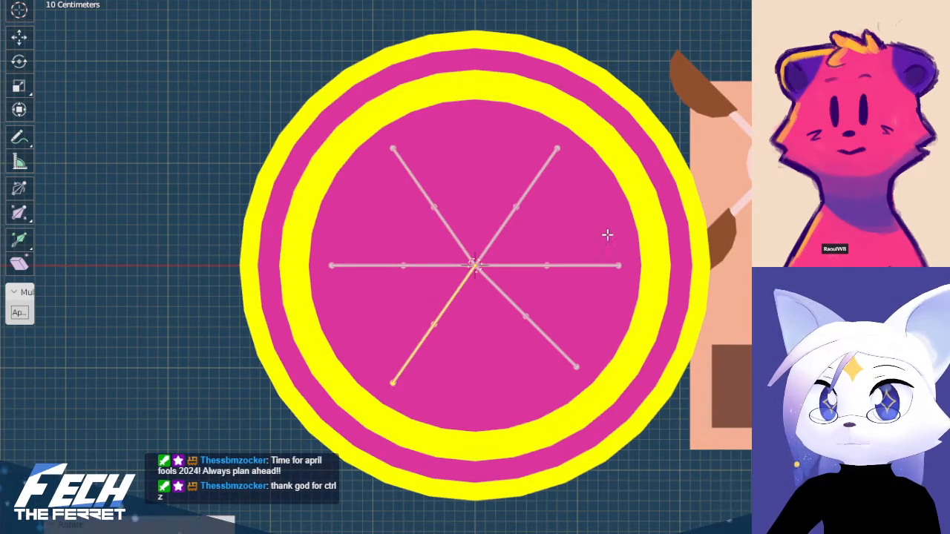
click(487, 278)
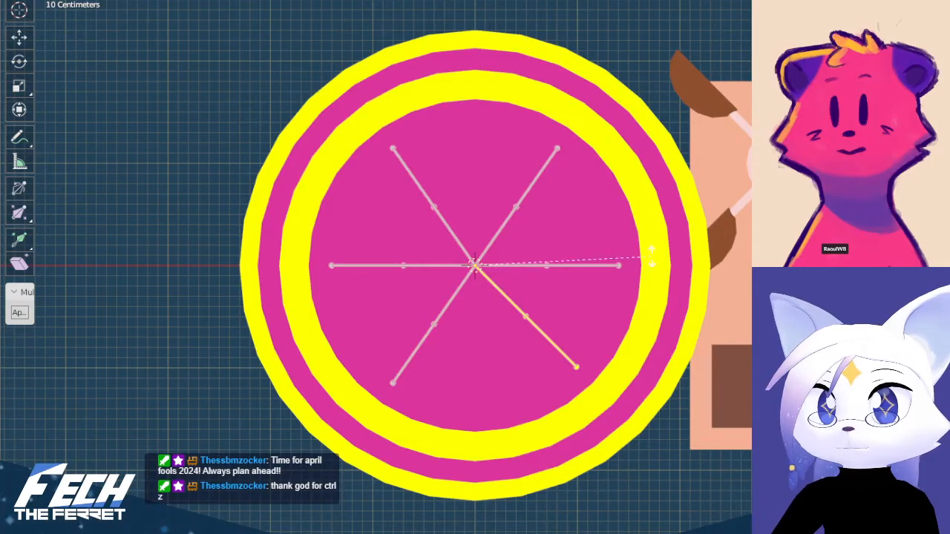
key(r)
middle_drag(532, 231, 534, 165)
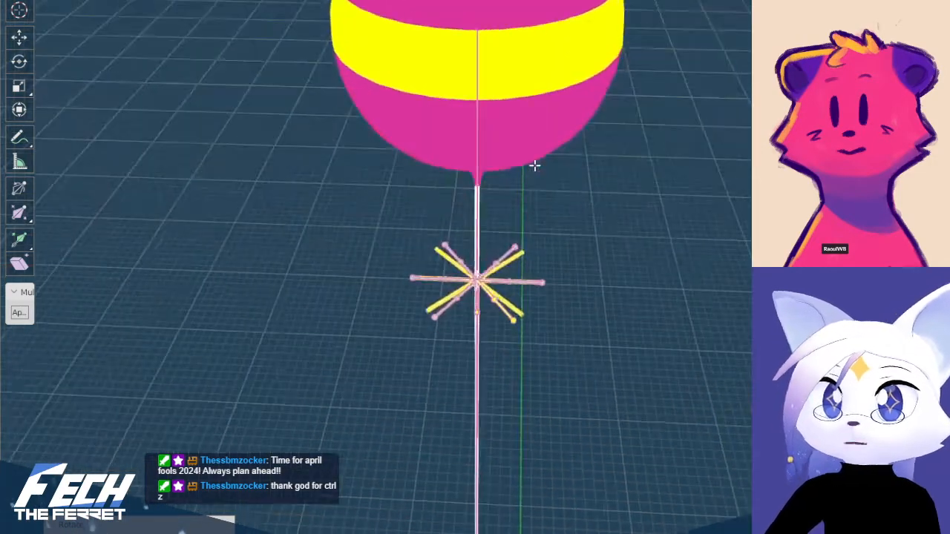
key(KP_1)
middle_drag(613, 263, 600, 334)
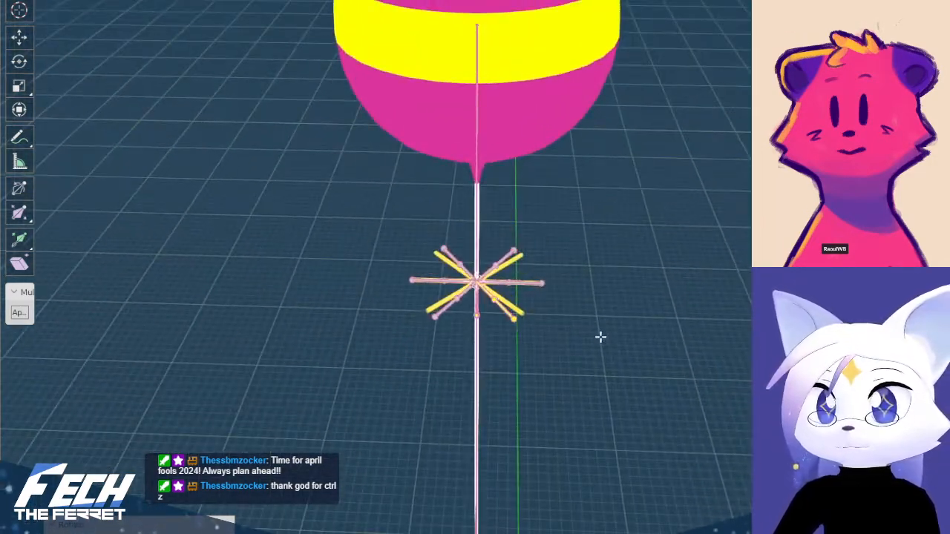
Select the whole linked diagonal arm mesh and rotate it from above to align with its adjusted bones
key(Tab)
scroll(524, 266, up, 2)
key(Tab)
scroll(522, 262, up, 3)
click(509, 264)
key(ctrl+l)
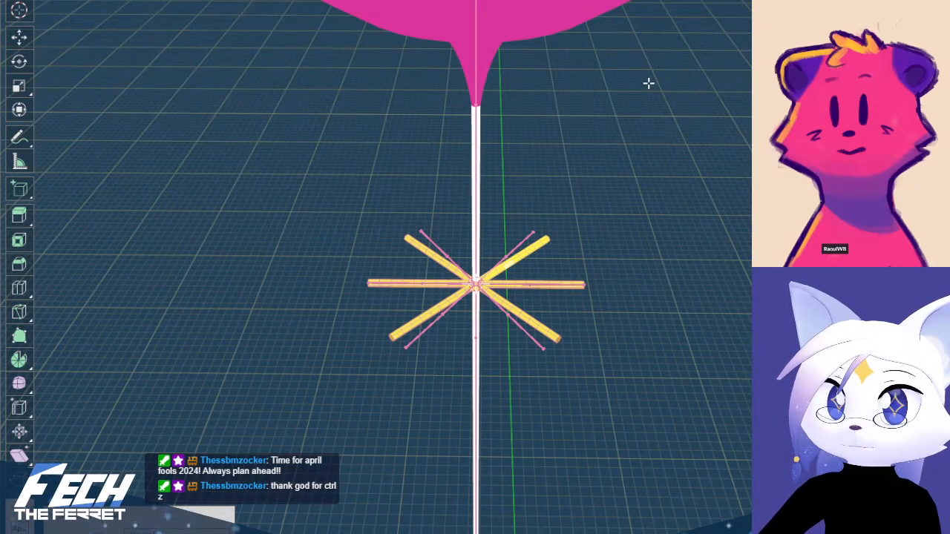
key(KP_7)
key(alt+z)
scroll(622, 119, down, 8)
key(r)
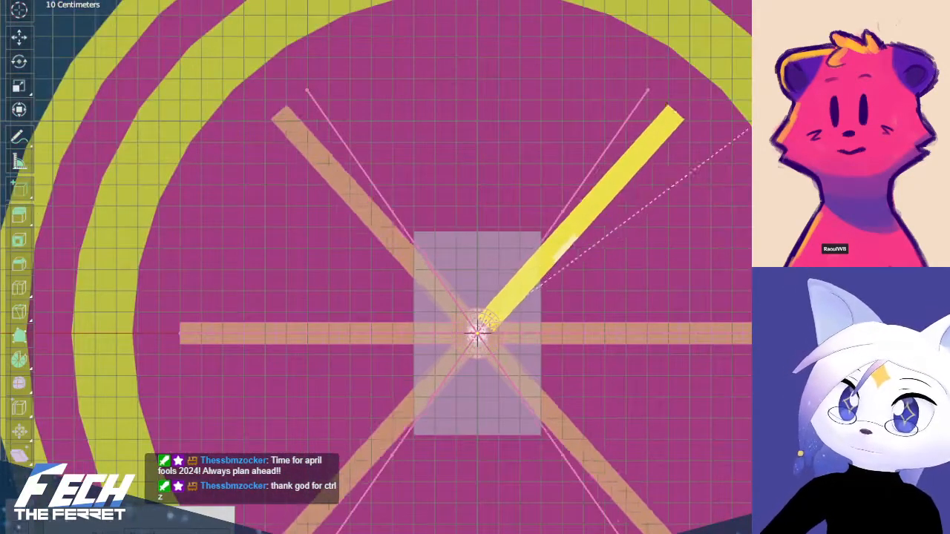
click(751, 71)
key(ctrl+Tab)
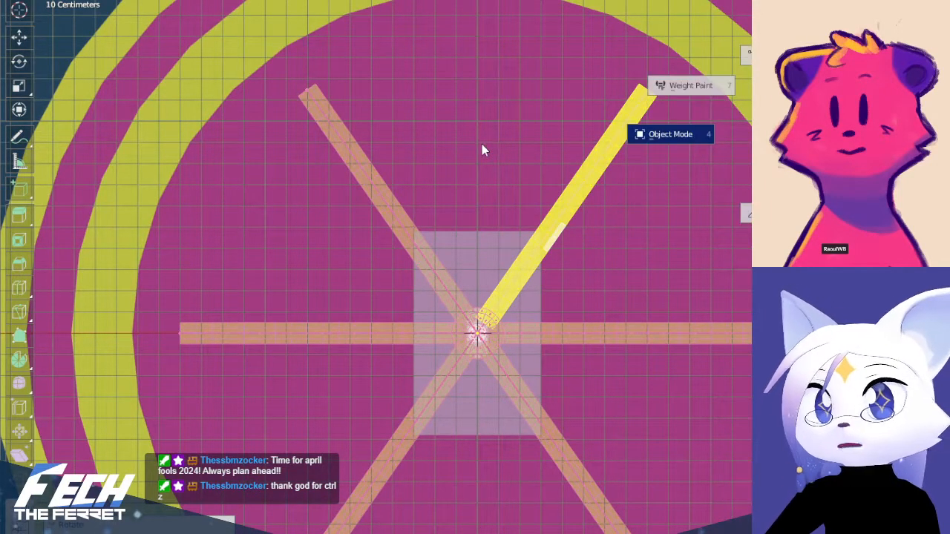
Leave the arm mesh's edit mode for object mode and turn off the X-ray display
click(482, 150)
scroll(643, 168, down, 5)
key(KP_1)
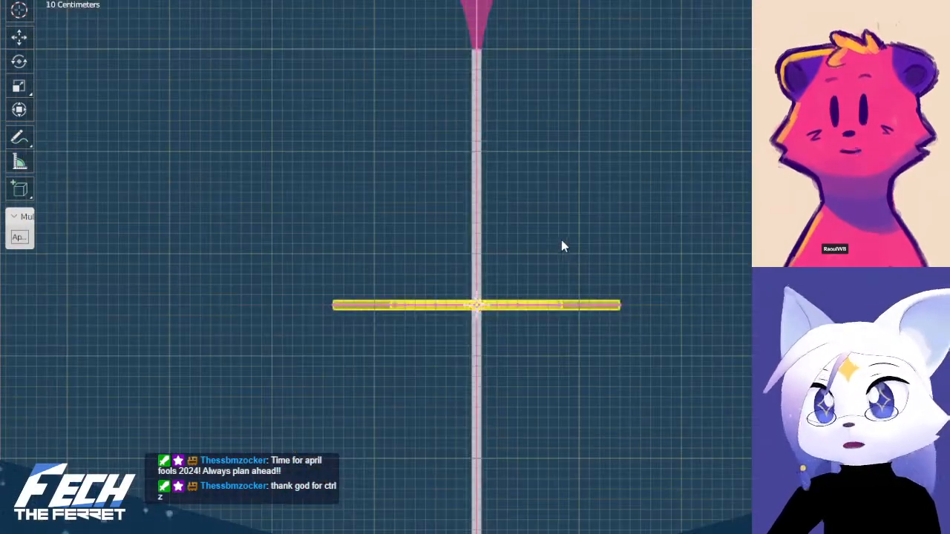
key(alt+z)
mouse_move(570, 247)
middle_down()
mouse_move(552, 255)
mouse_move(579, 257)
middle_up()
key(KP_1)
shift+middle_drag(662, 267, 600, 220)
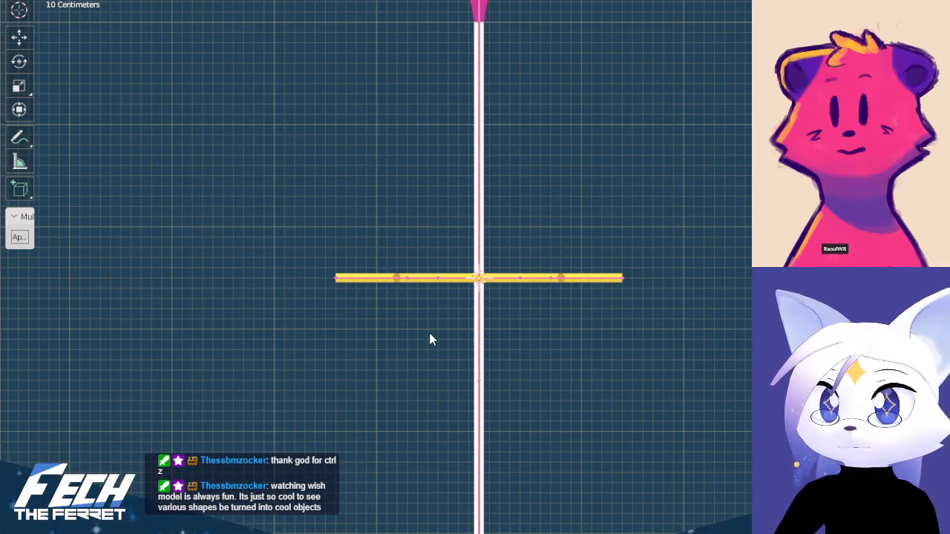
shift+middle_drag(433, 339, 460, 360)
scroll(560, 356, up, 2)
shift+middle_drag(560, 355, 545, 330)
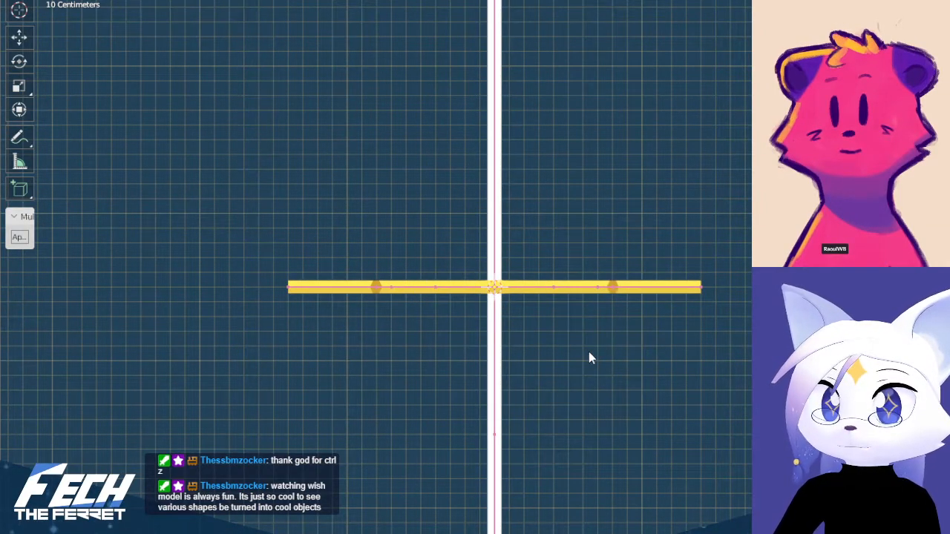
scroll(598, 355, down, 3)
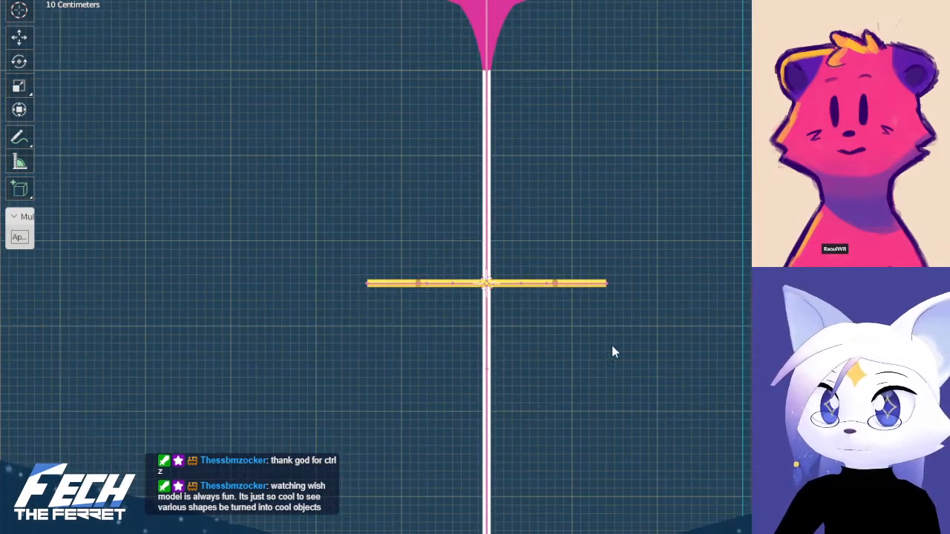
Examine the balloon, string and six-armed star from different distances and angles
key(shift+grave)
key(s)
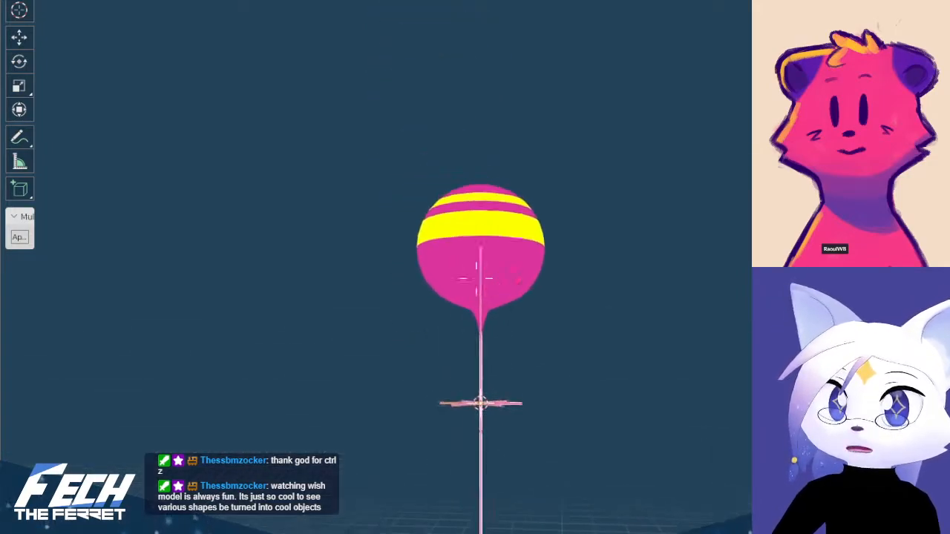
key(w)
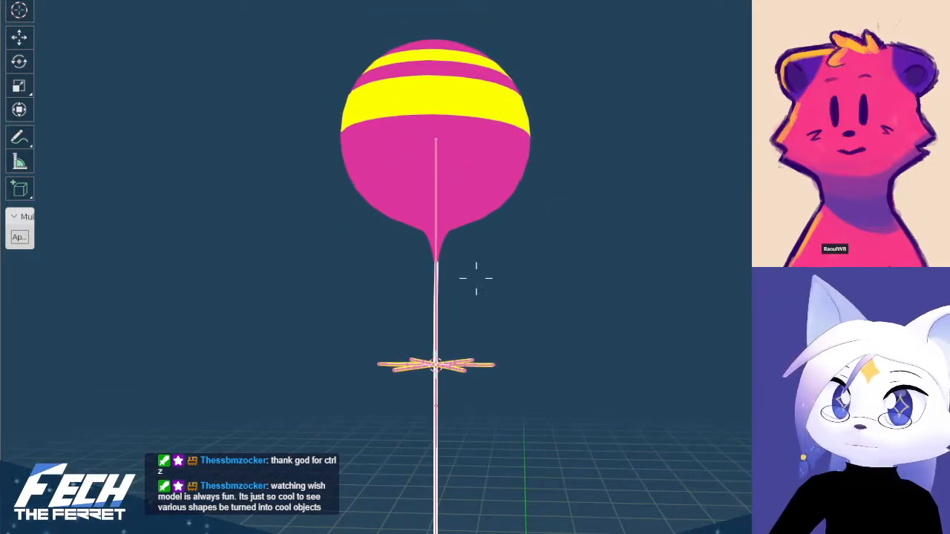
key(d)
key(w)
key(w)
key(a)
click(477, 279)
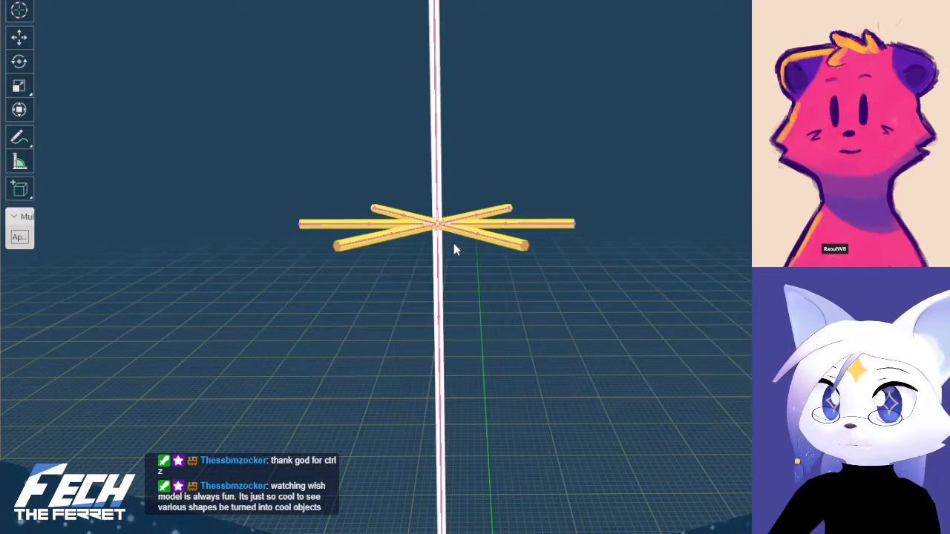
middle_drag(529, 164, 528, 228)
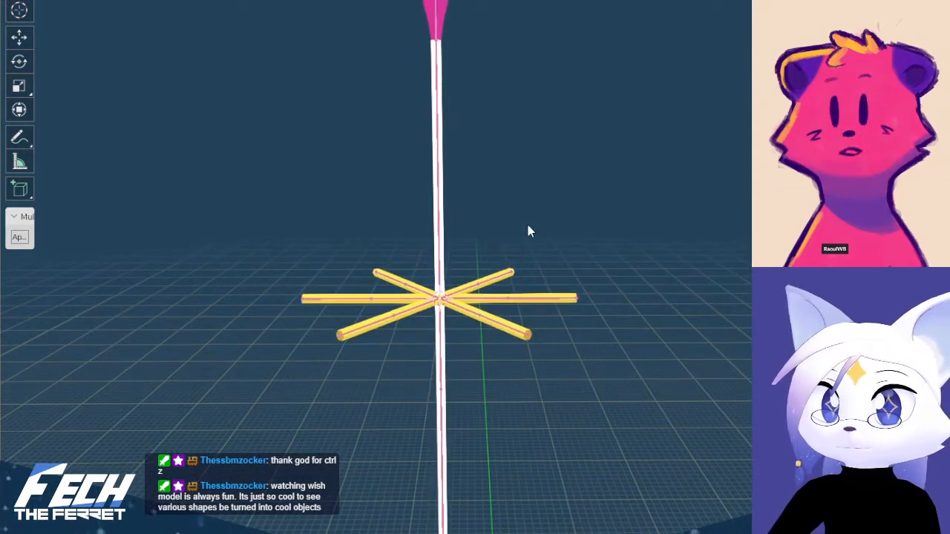
scroll(429, 269, up, 5)
Select the star's arm mesh together with the string mesh and join them into one object
key(l)
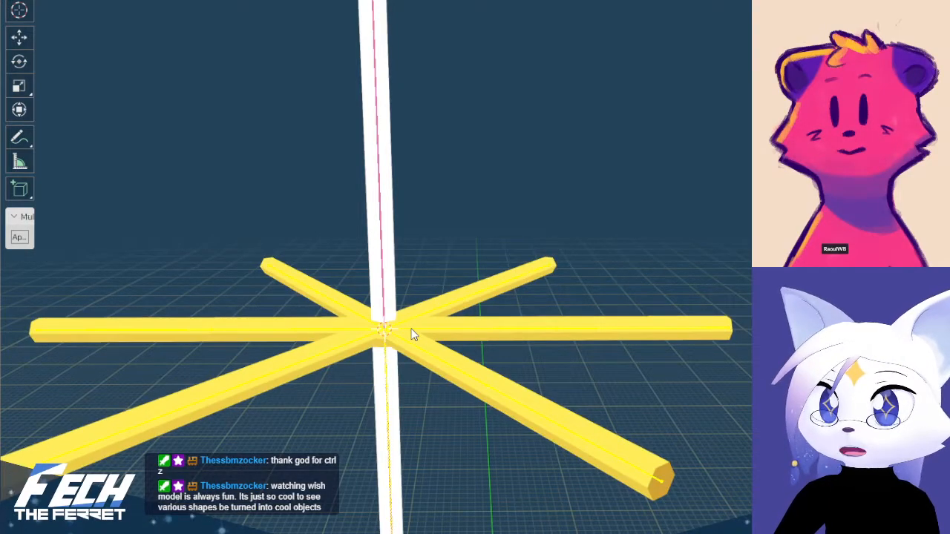
shift+middle_drag(388, 311, 425, 275)
scroll(432, 321, up, 4)
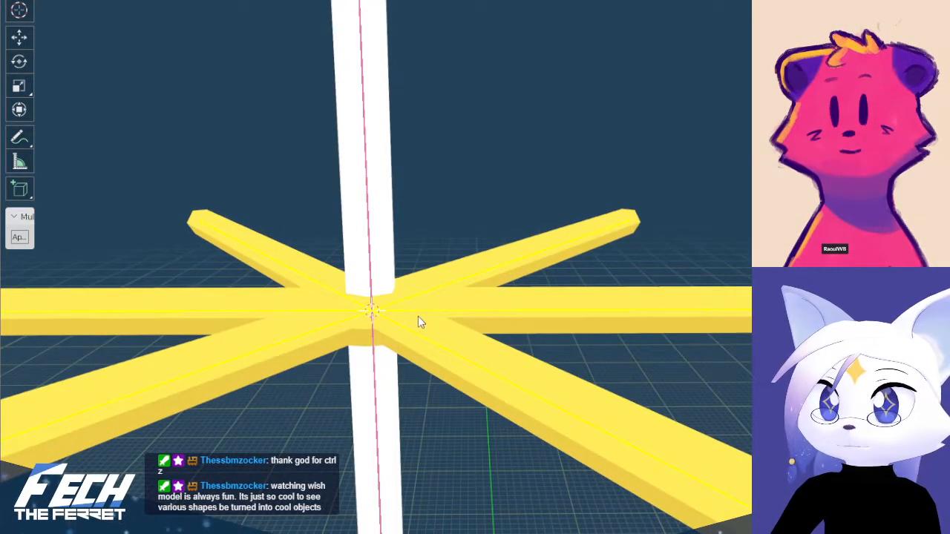
key(Tab)
key(Tab)
shift+click(415, 308)
key(ctrl+z)
shift+click(428, 281)
shift+click(385, 264)
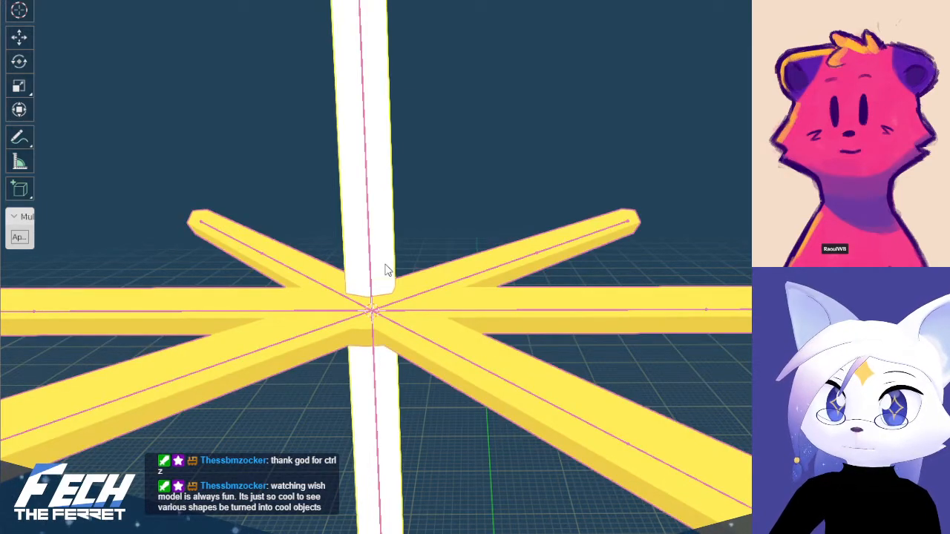
click(386, 270)
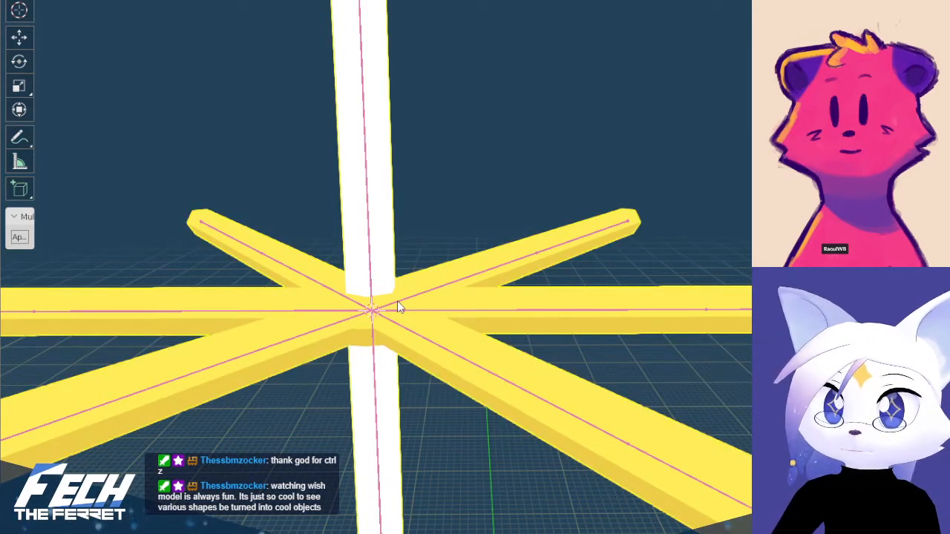
Join the star's armature and the balloon string's armature into a single armature
shift+click(372, 280)
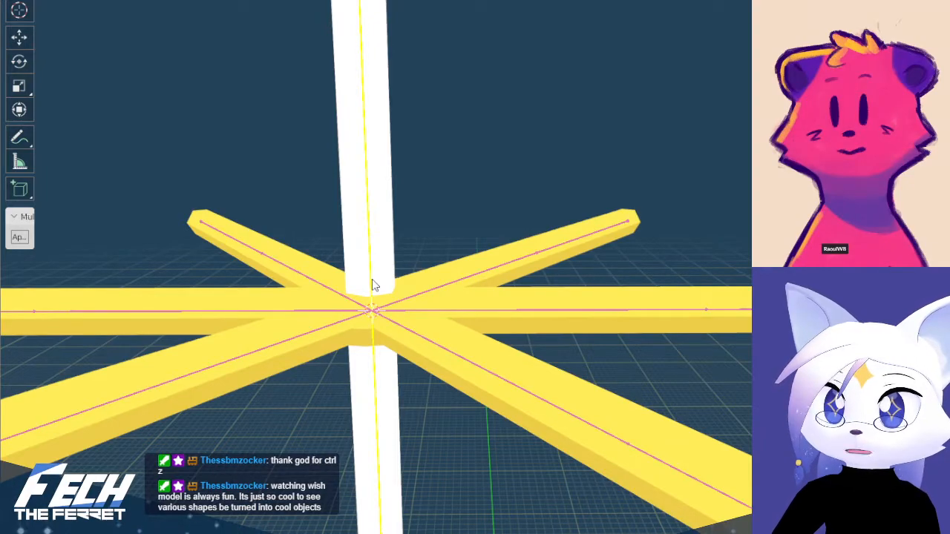
key(ctrl+j)
shift+middle_drag(377, 280, 435, 271)
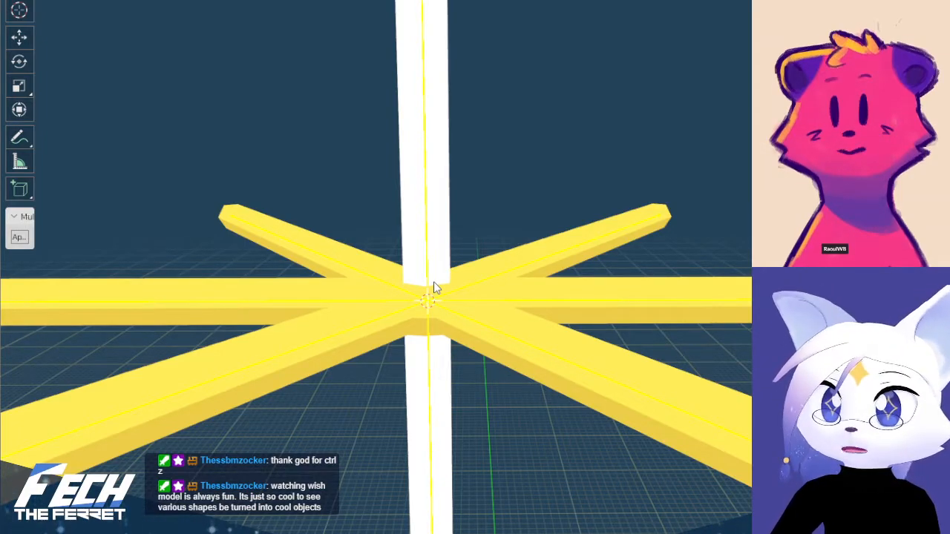
In the armature's edit mode, pull the duplicate bone below the star's centre away from the string and delete it
key(ctrl+Tab)
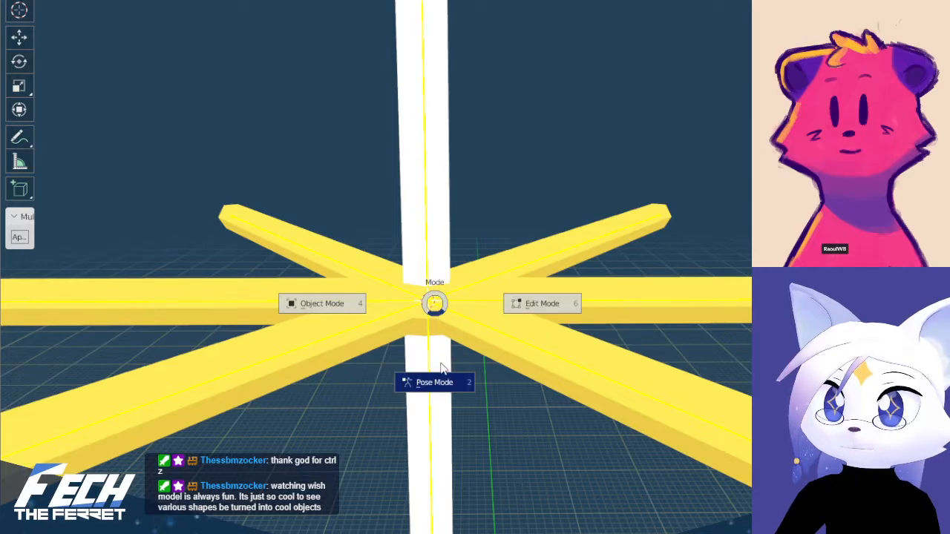
click(519, 303)
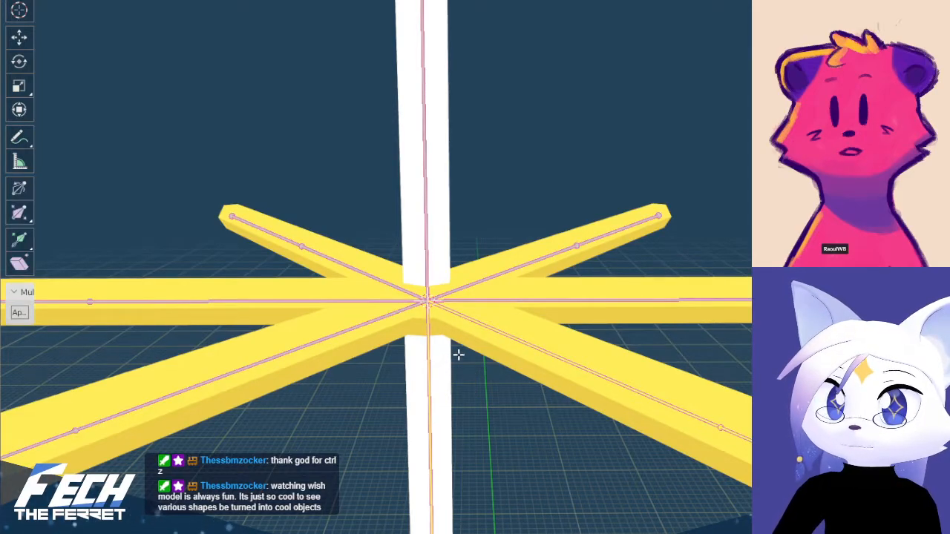
scroll(458, 352, down, 2)
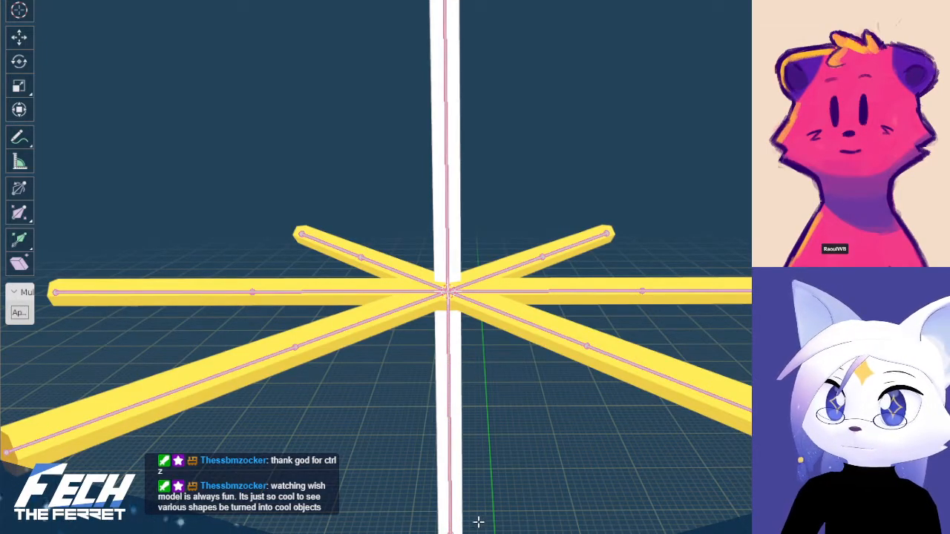
key(g)
click(547, 513)
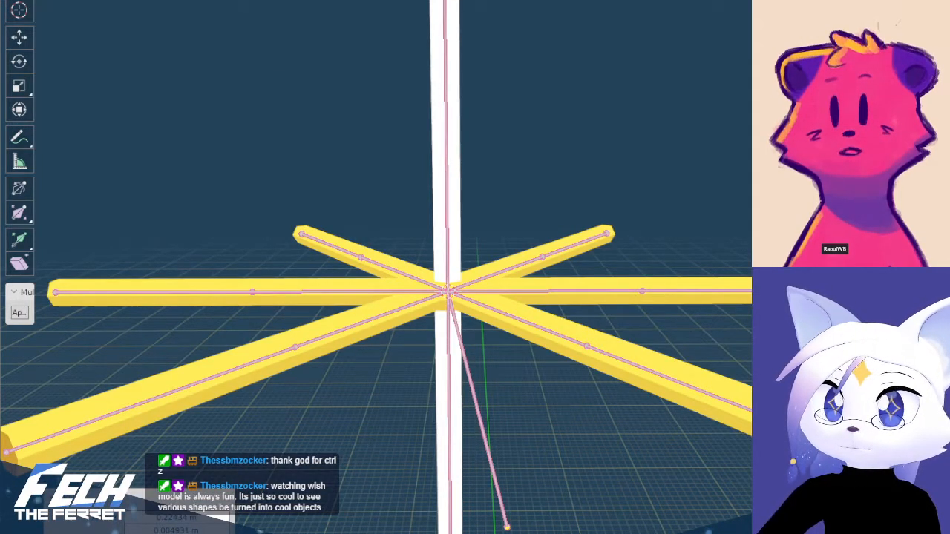
click(475, 386)
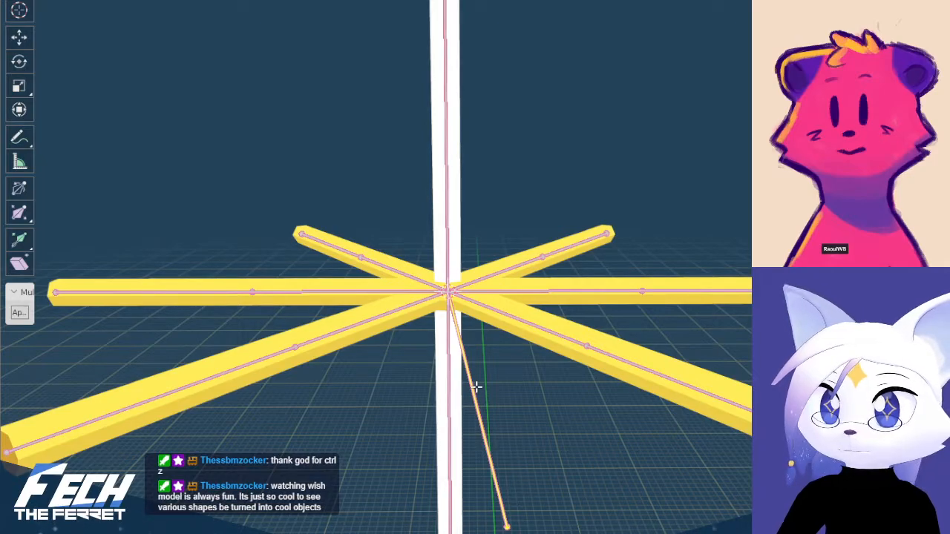
key(x)
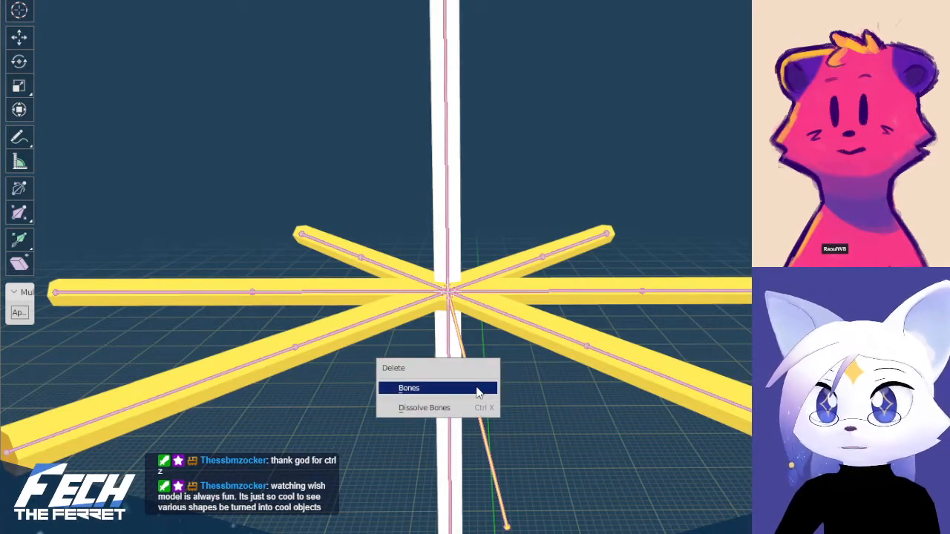
click(476, 392)
Parent the inner arm bones to the string bone below the star's centre with Keep Offset, then return to object mode
scroll(472, 280, up, 1)
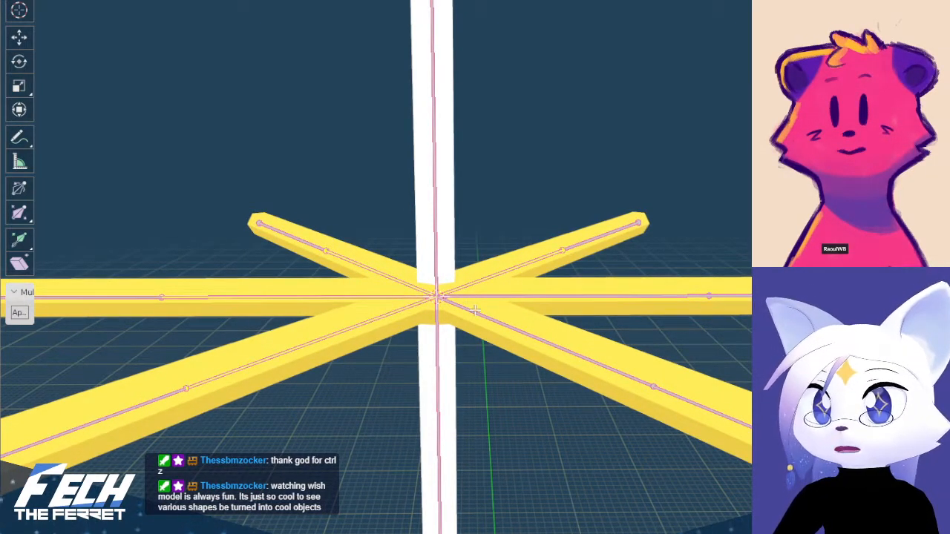
scroll(433, 318, up, 3)
shift+click(404, 401)
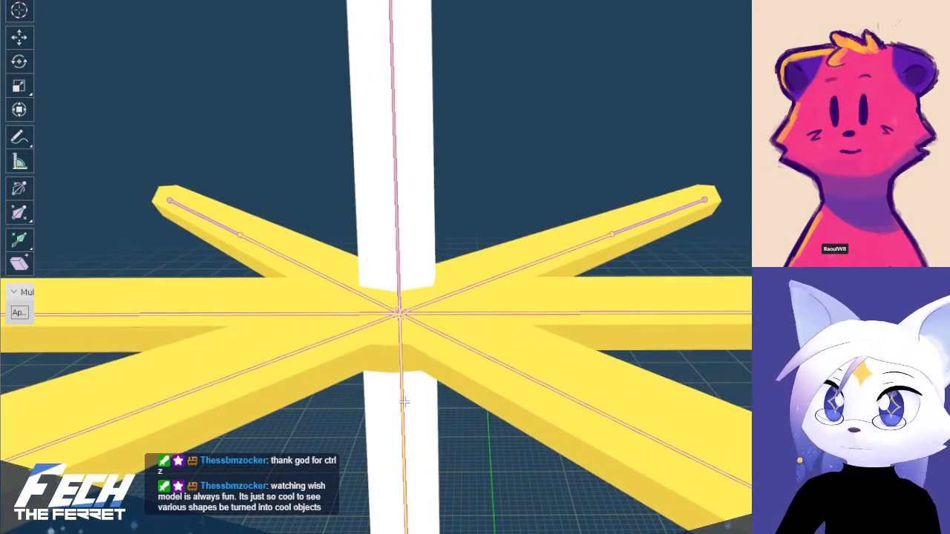
key(ctrl+p)
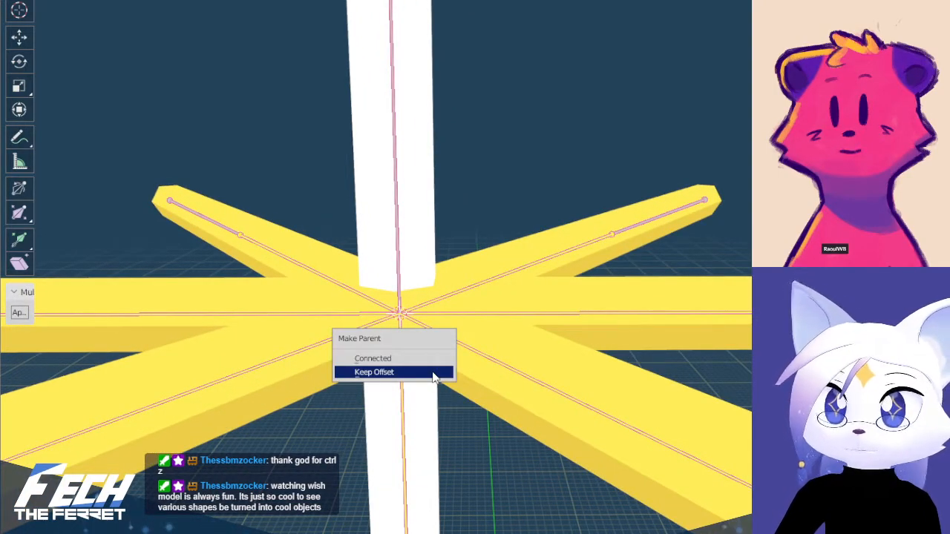
click(434, 373)
scroll(460, 356, down, 8)
key(Tab)
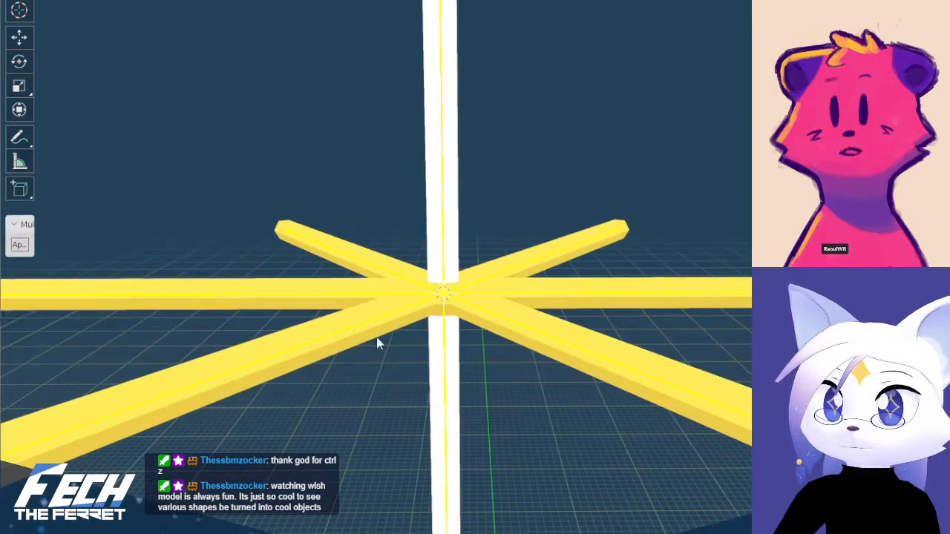
Test-rotate the string bone below the star in pose mode from the front and undo the rotation
key(KP_1)
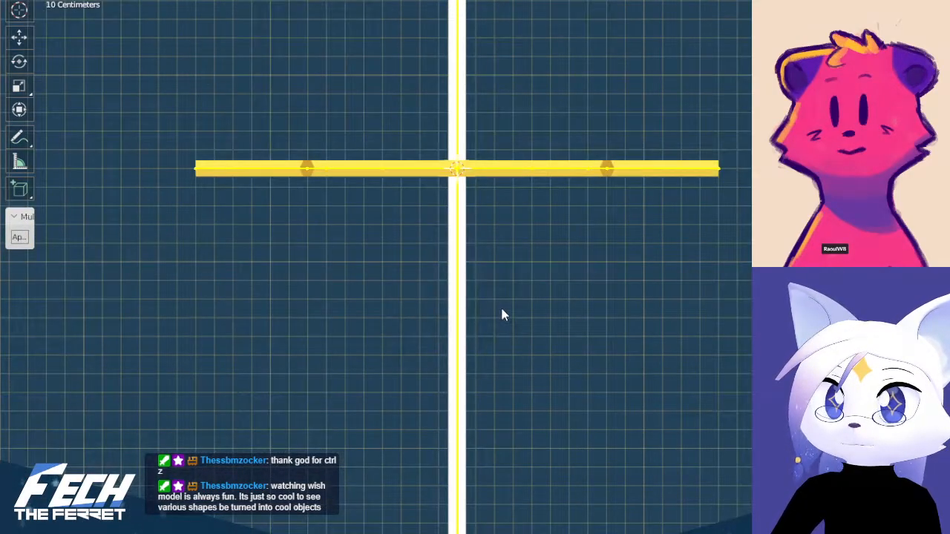
middle_drag(501, 312, 496, 361)
key(KP_1)
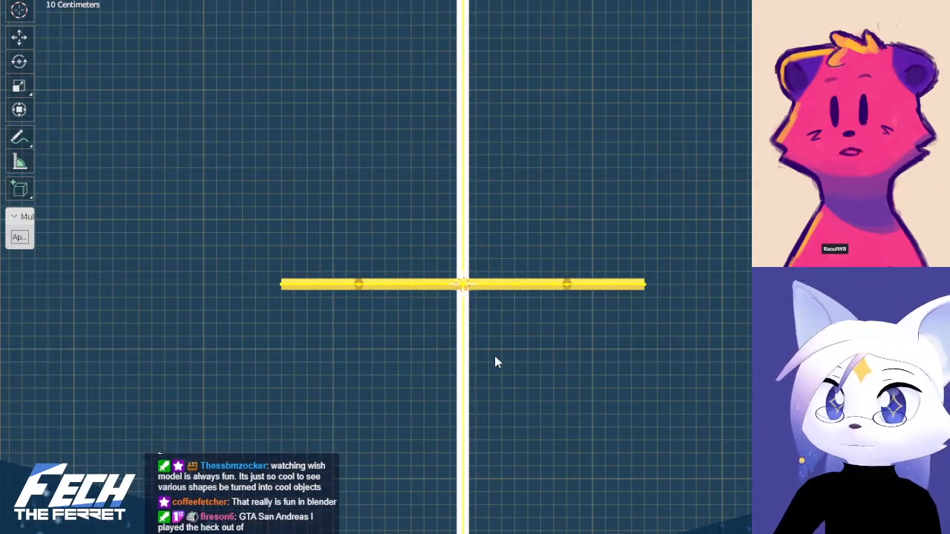
scroll(495, 357, down, 3)
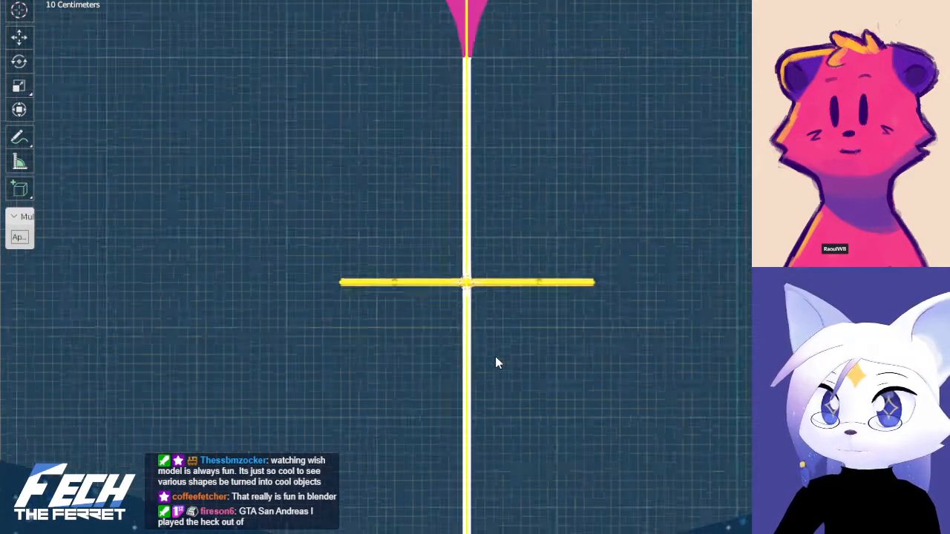
shift+middle_drag(506, 350, 492, 338)
key(Tab)
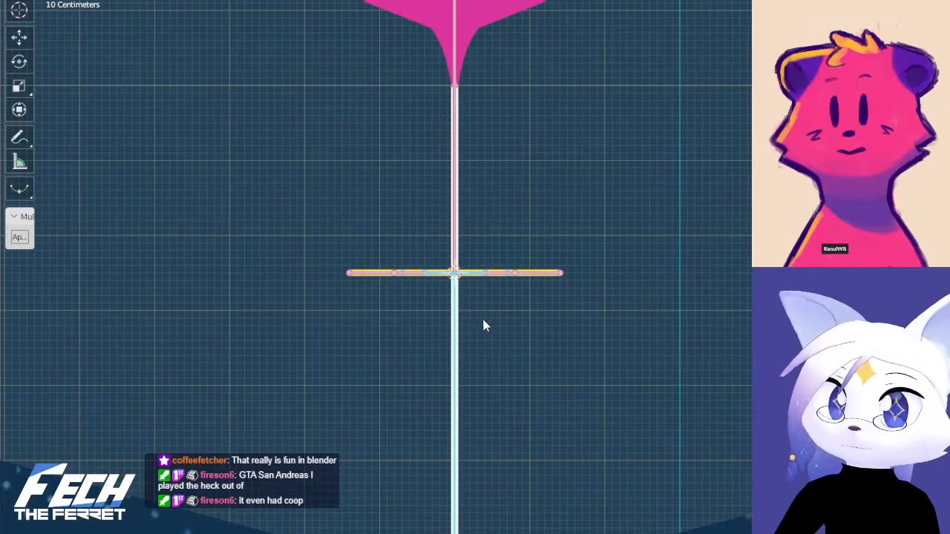
click(456, 303)
key(r)
click(479, 273)
key(ctrl+z)
Inspect the joined mesh around the star's centre in edit mode and return to object mode
scroll(479, 272, up, 7)
shift+middle_drag(403, 175, 470, 262)
scroll(469, 261, up, 3)
scroll(469, 263, down, 8)
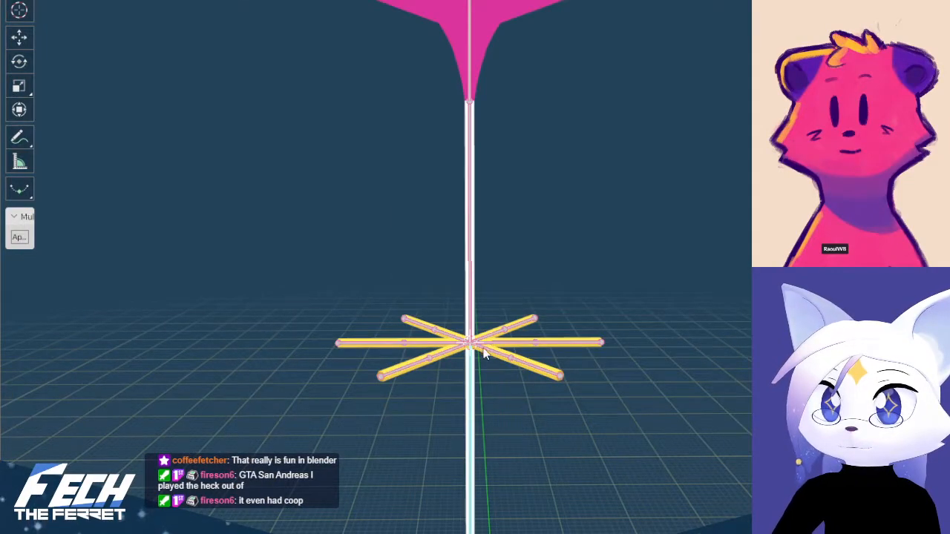
scroll(478, 364, up, 2)
shift+middle_drag(475, 371, 503, 295)
scroll(503, 297, up, 6)
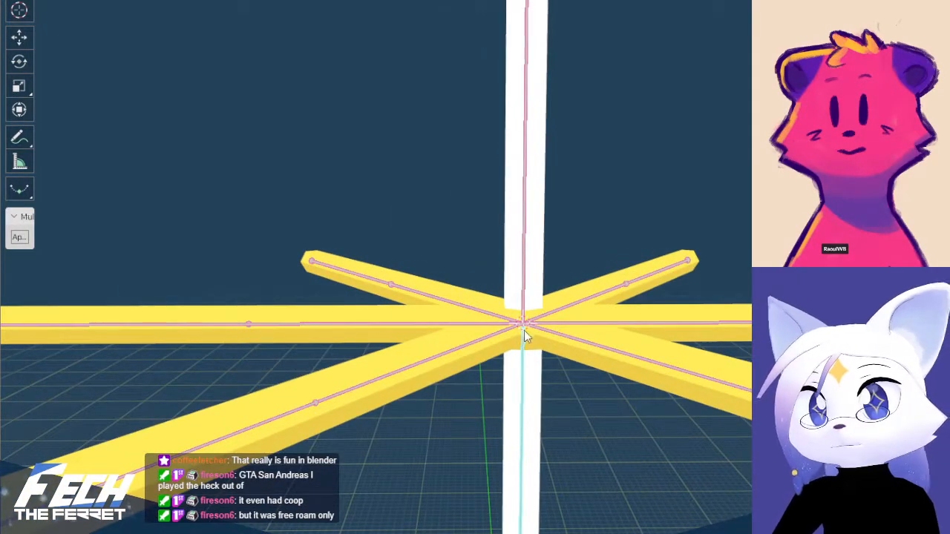
key(Tab)
click(417, 338)
click(538, 349)
key(Tab)
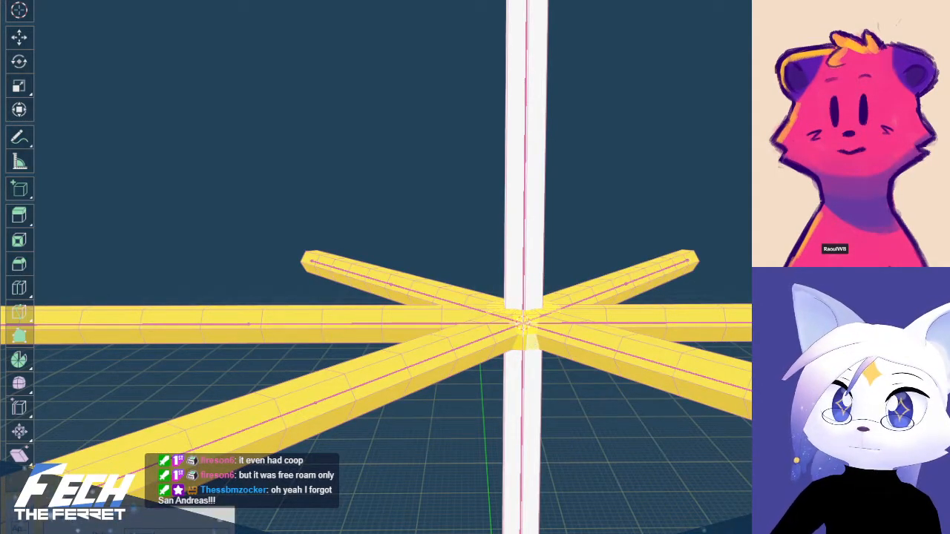
key(Tab)
click(502, 259)
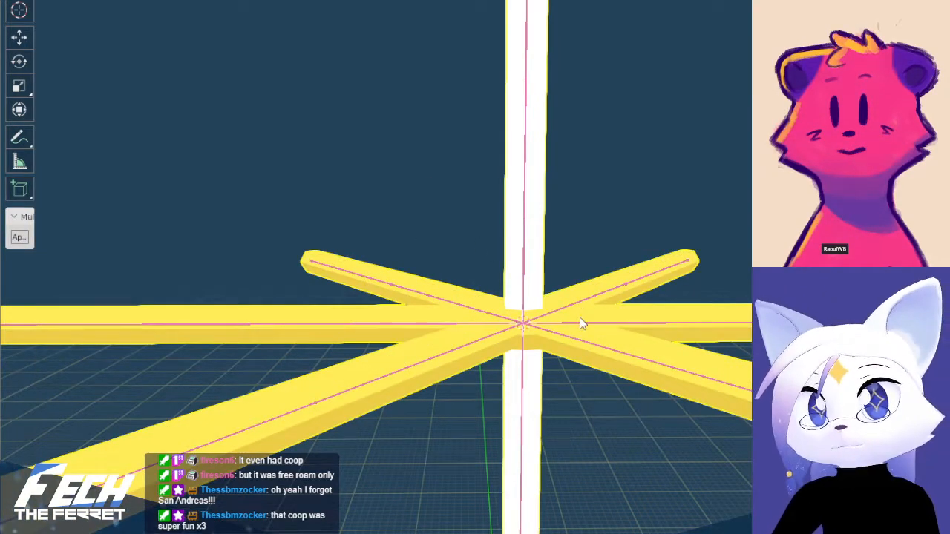
In the armature's edit mode, clear the inner arm bones' parents and reparent them to the string bone above the star's centre with Keep Offset
key(KP_1)
shift+middle_drag(558, 265, 531, 329)
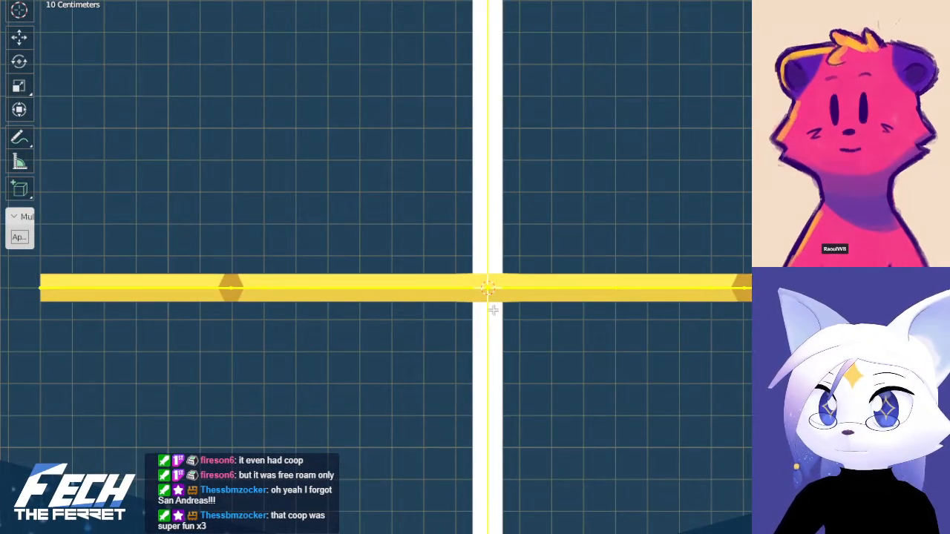
key(Tab)
middle_drag(539, 299, 521, 319)
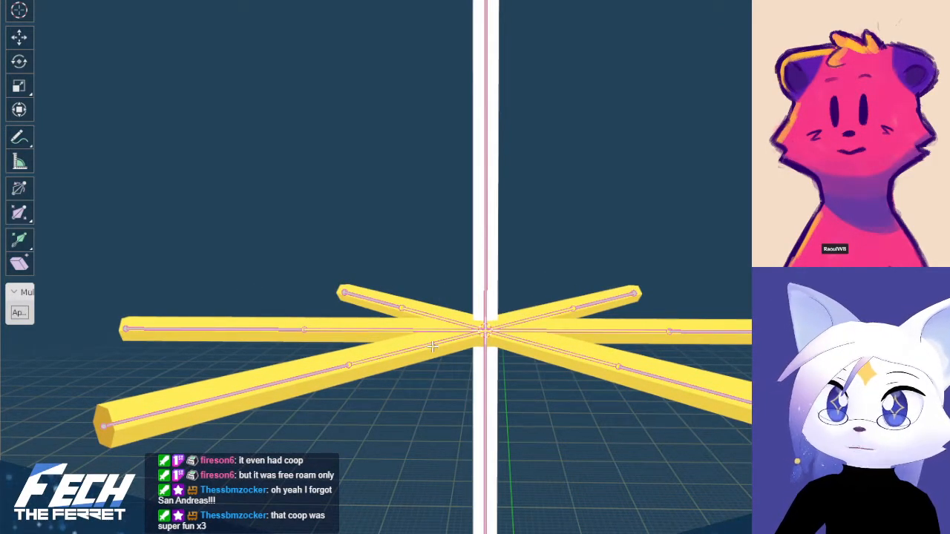
key(alt+p)
click(399, 366)
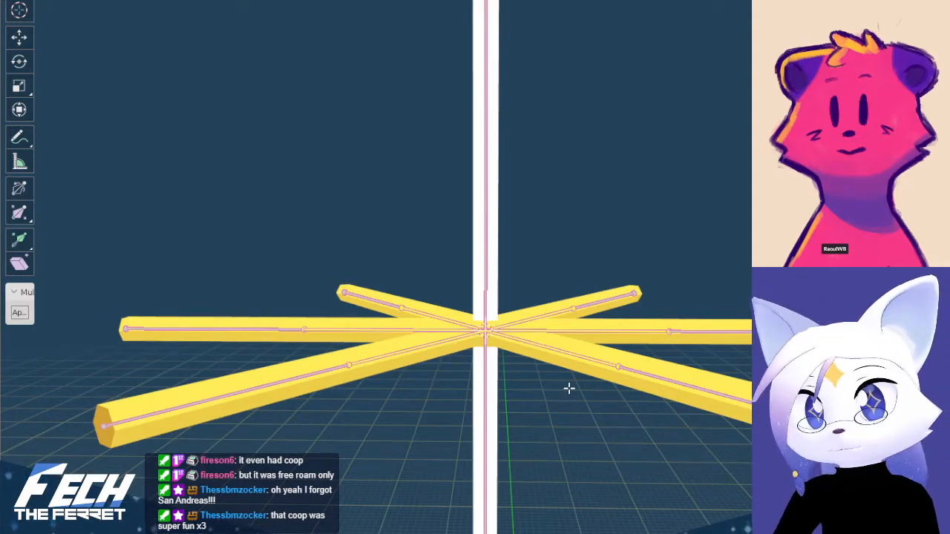
click(487, 291)
key(ctrl+p)
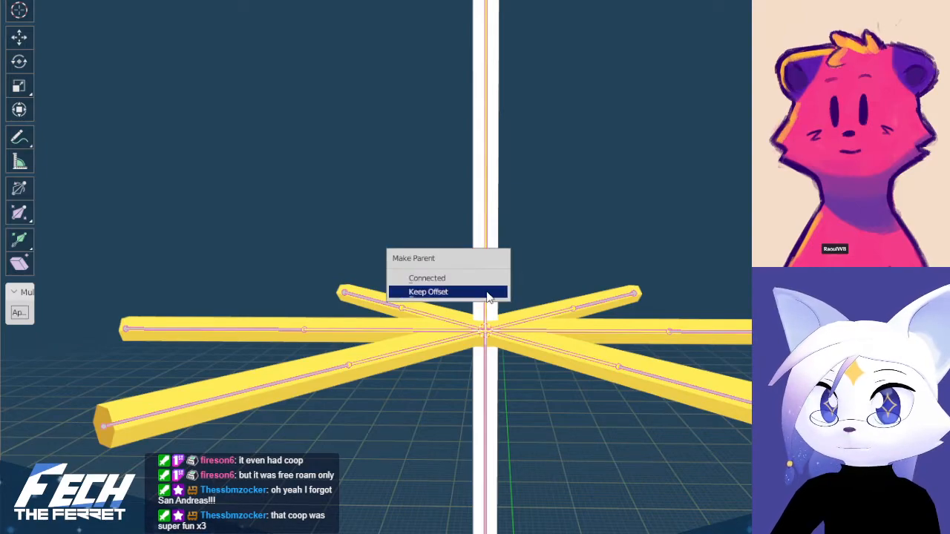
click(488, 293)
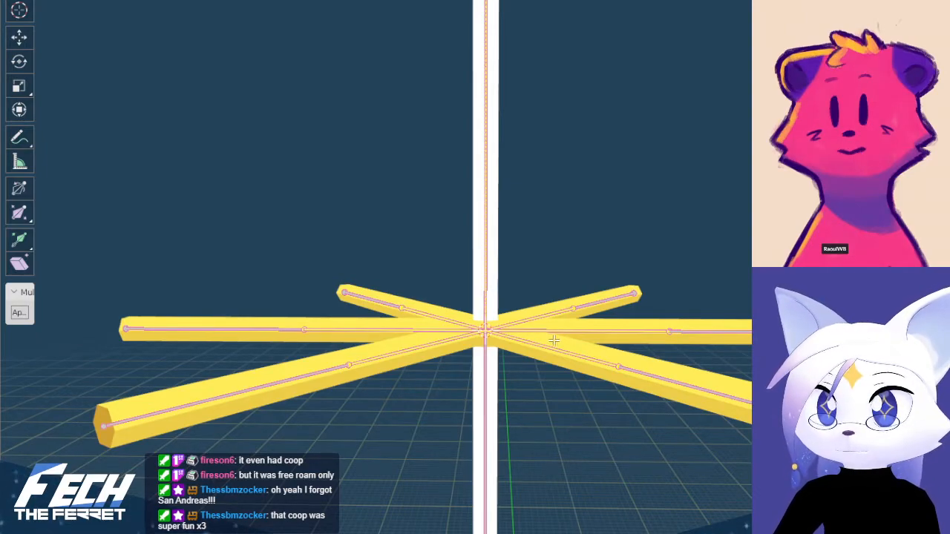
key(g)
right_click(595, 302)
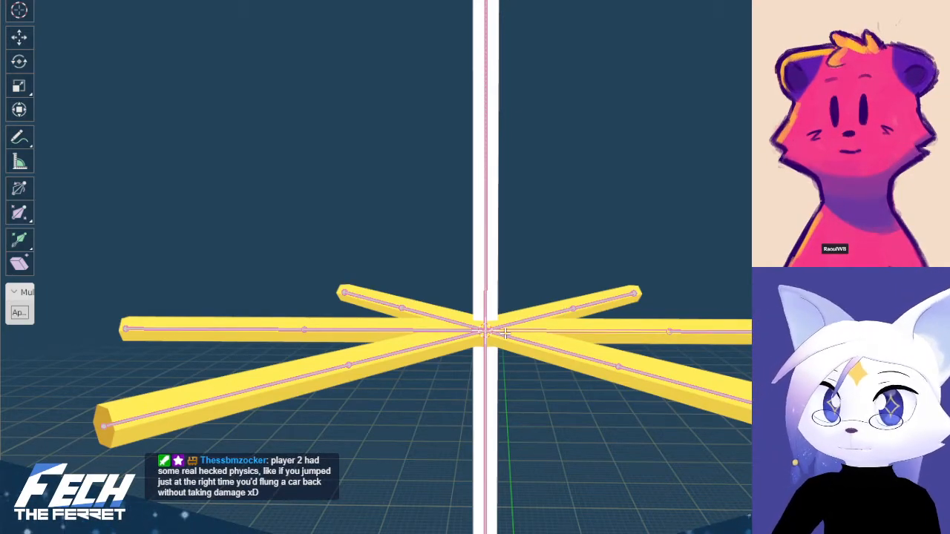
key(Tab)
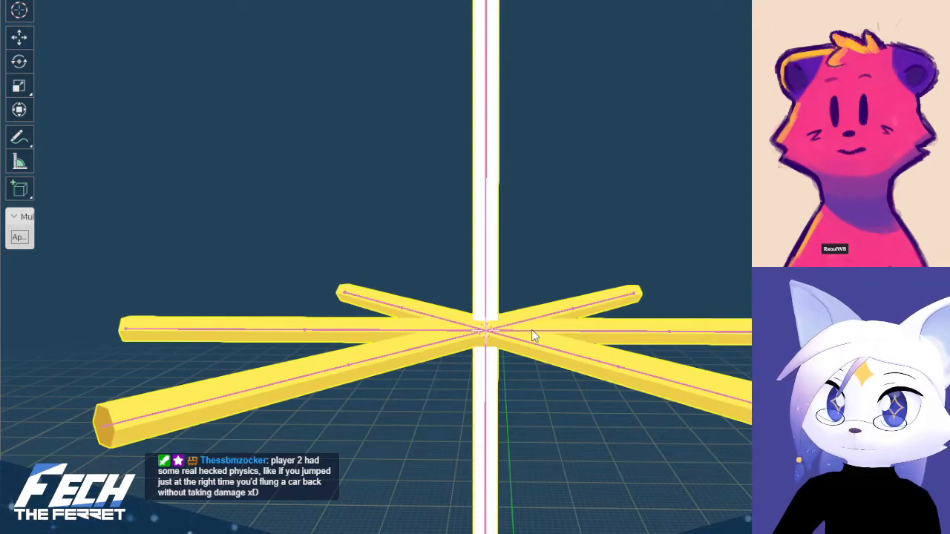
Test-rotate one of the star's inner arm bones in pose mode and undo the rotation
click(527, 332)
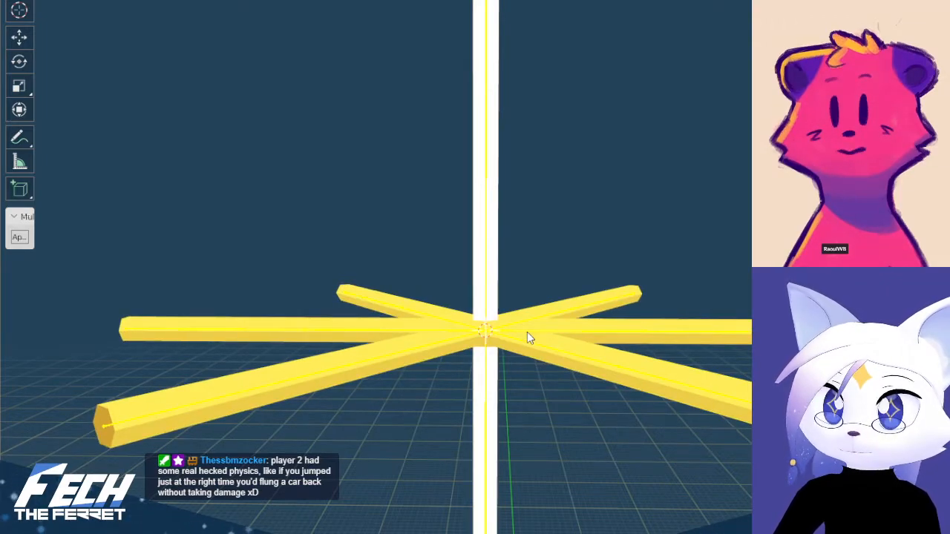
key(ctrl+Tab)
click(554, 383)
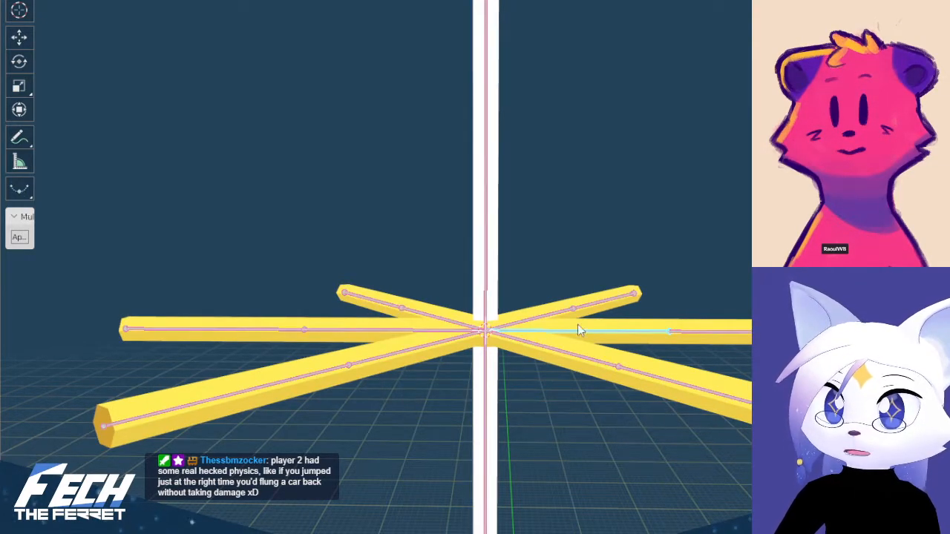
key(r)
click(651, 282)
key(ctrl+z)
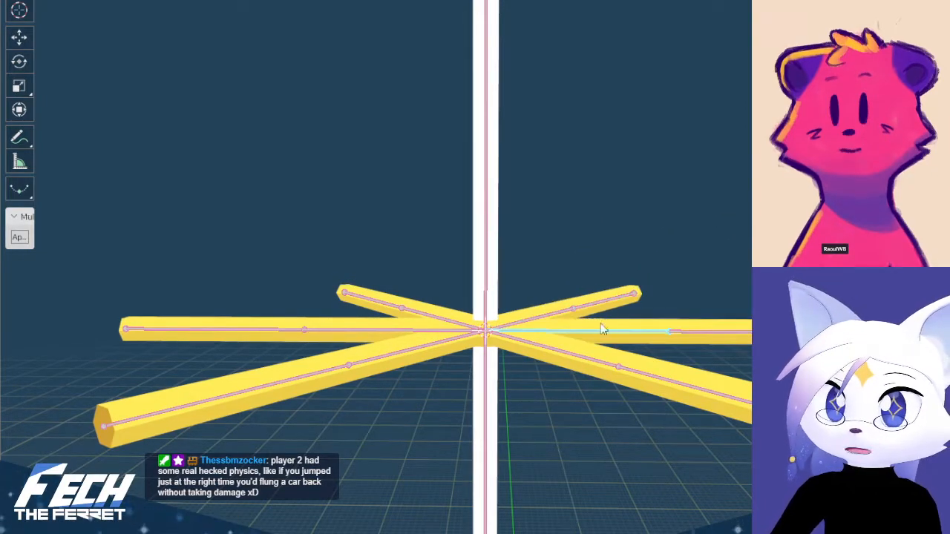
Test-rotate the string bone below the star's centre and undo the rotation
click(502, 380)
click(495, 377)
key(r)
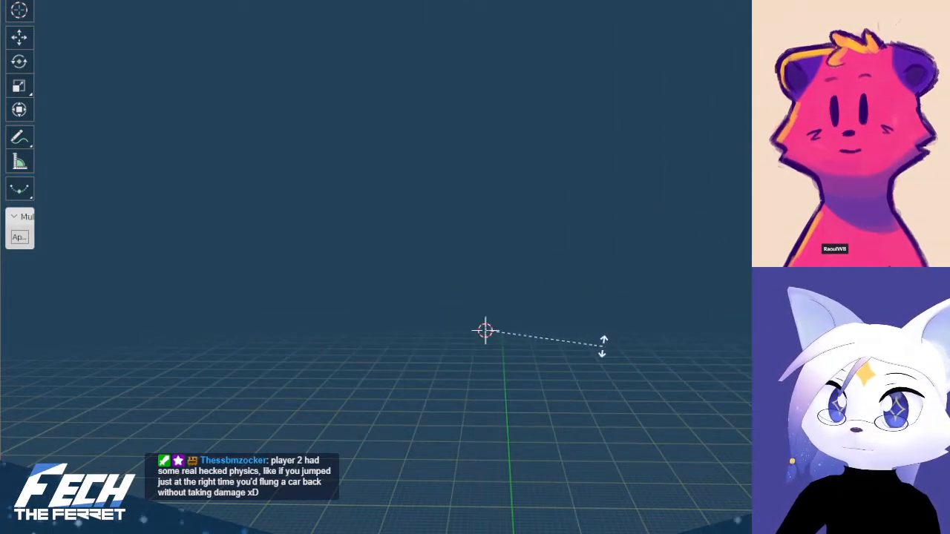
click(604, 347)
scroll(608, 352, down, 6)
key(ctrl+z)
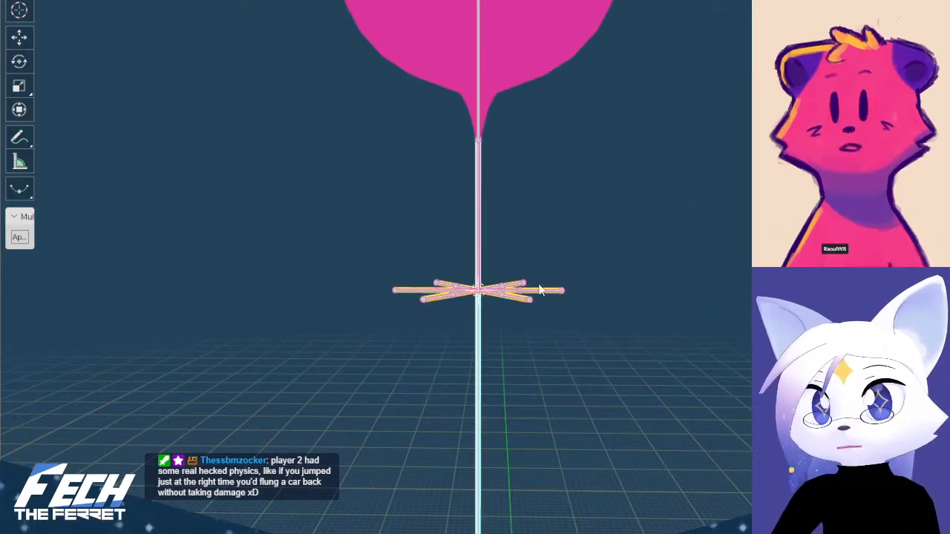
Test-move the string bone above the star's centre together with the star and undo the move
click(482, 247)
key(g)
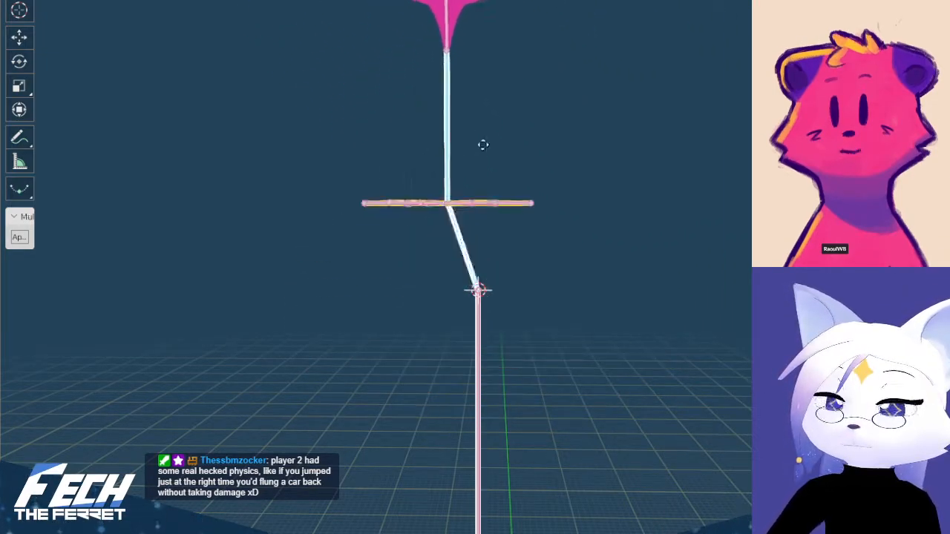
click(447, 189)
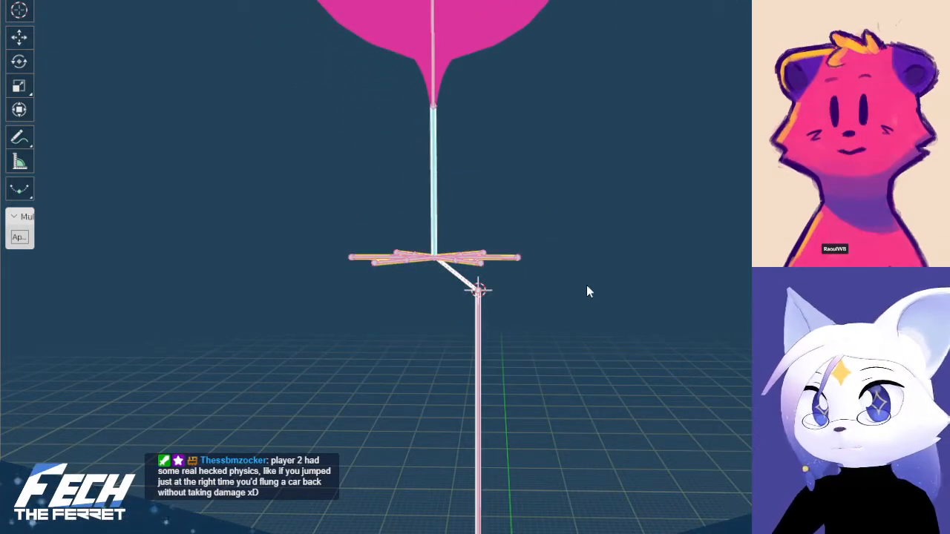
key(ctrl+z)
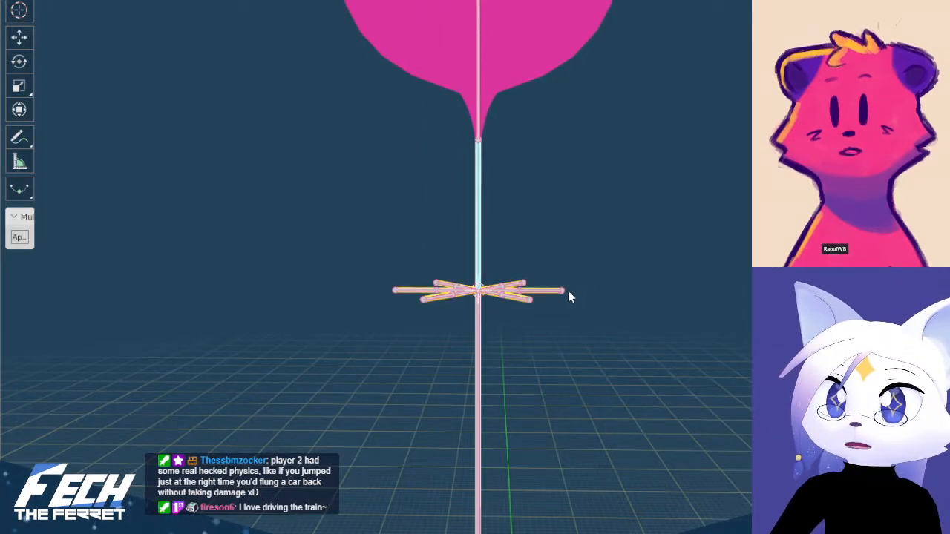
Return to object mode in front view and turn off X-ray display
key(ctrl+Tab)
click(372, 271)
key(KP_1)
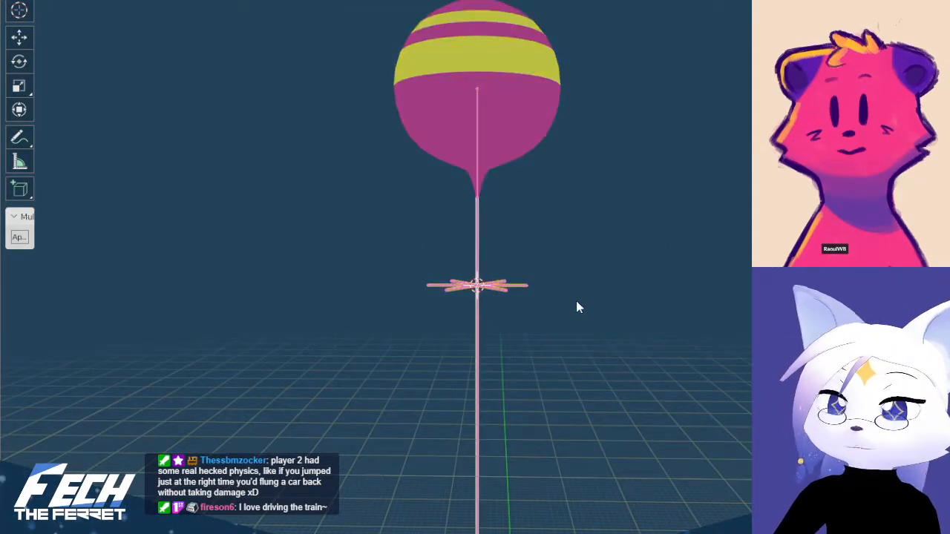
scroll(576, 300, up, 3)
click(705, 141)
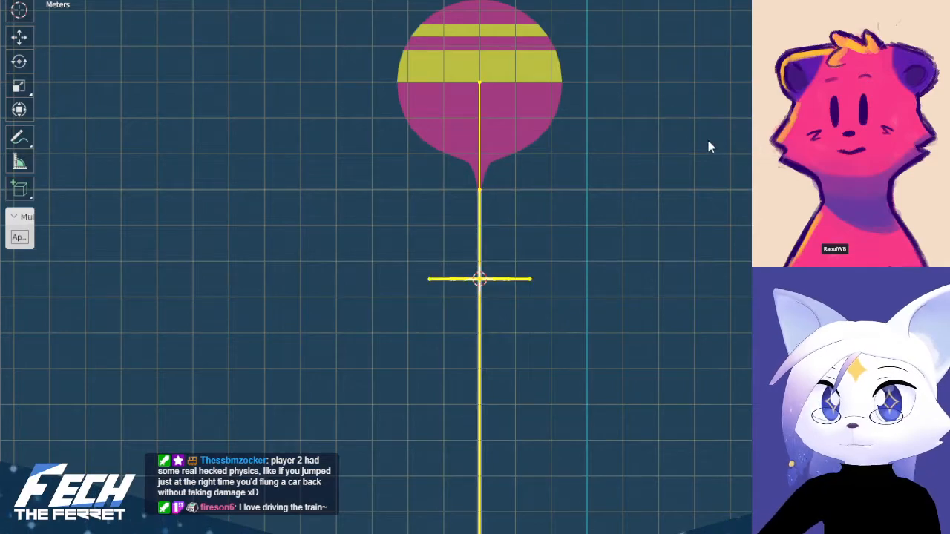
key(alt+z)
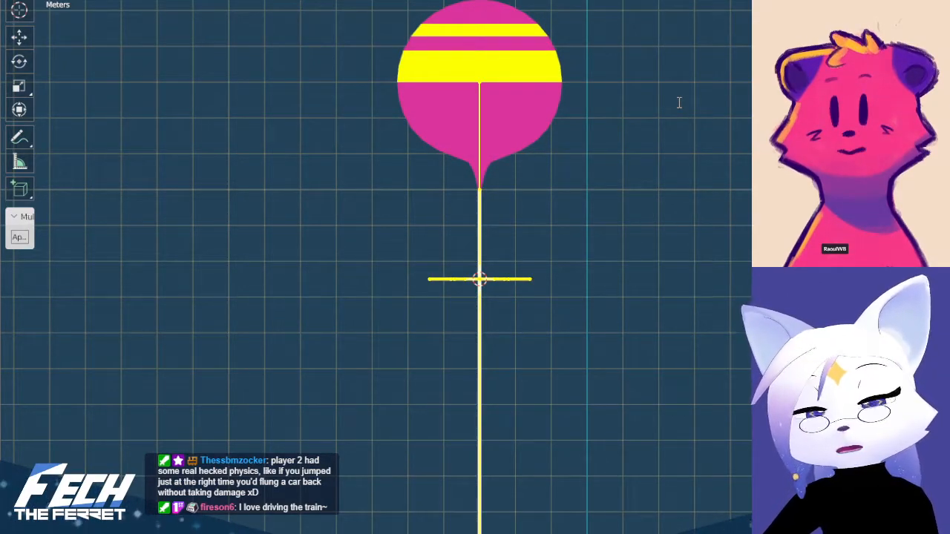
Try to parent the weight at the string's lower end with the Object option
scroll(635, 116, down, 6)
shift+middle_drag(507, 512, 519, 208)
scroll(508, 351, up, 2)
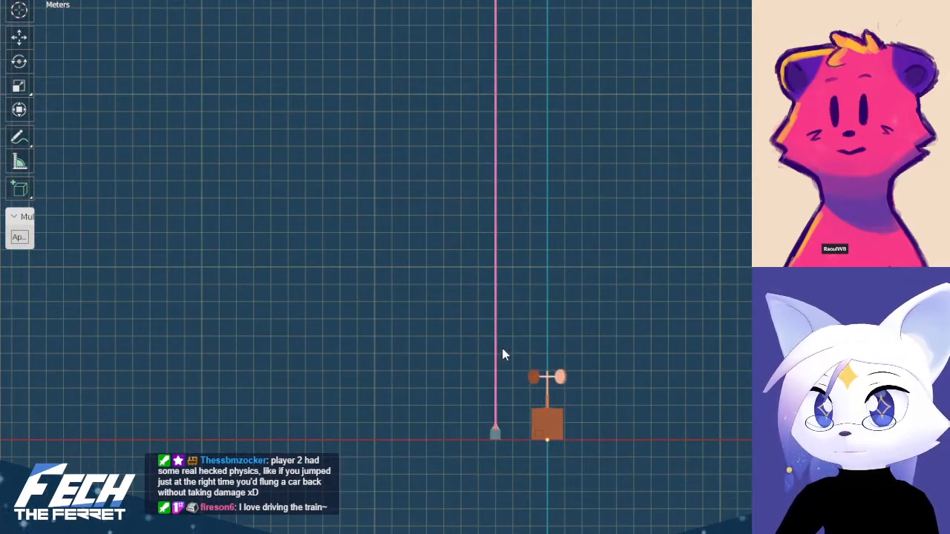
click(494, 436)
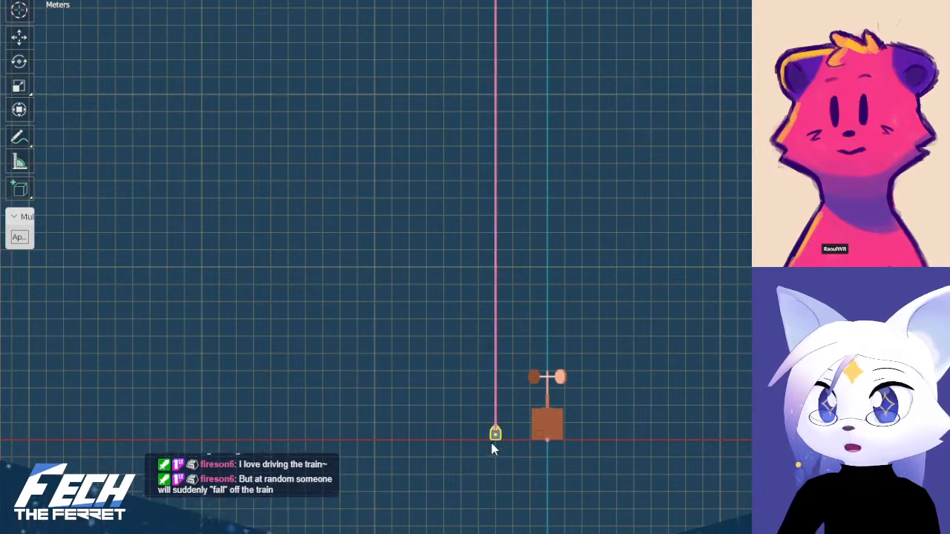
key(ctrl+p)
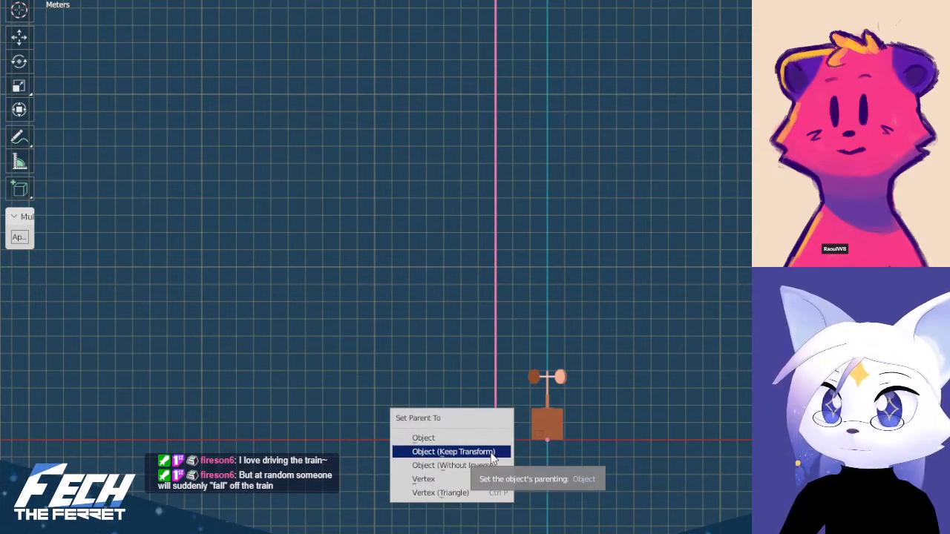
click(490, 439)
Examine how the string mesh and its armature meet the weight's ring at the string's lower end
shift+middle_drag(552, 469, 522, 345)
click(462, 271)
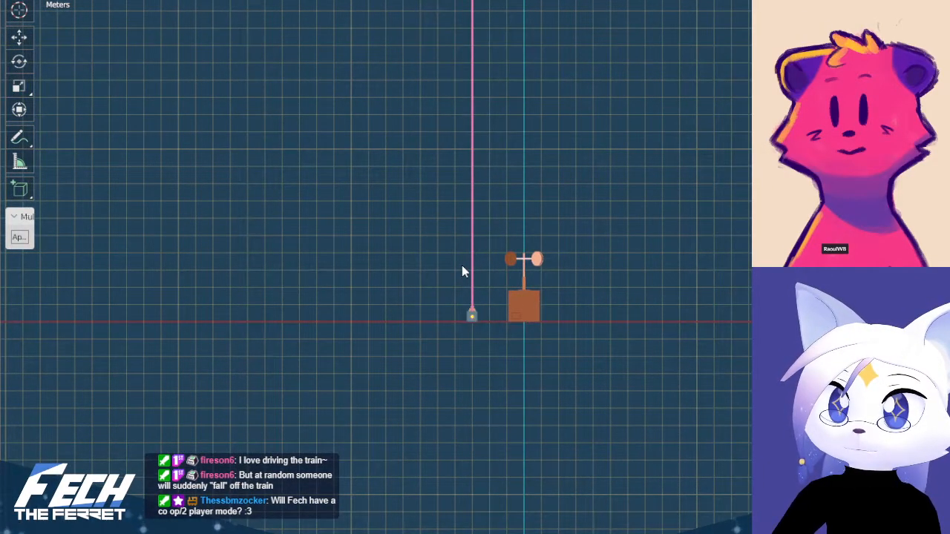
click(478, 264)
shift+middle_drag(542, 347, 534, 362)
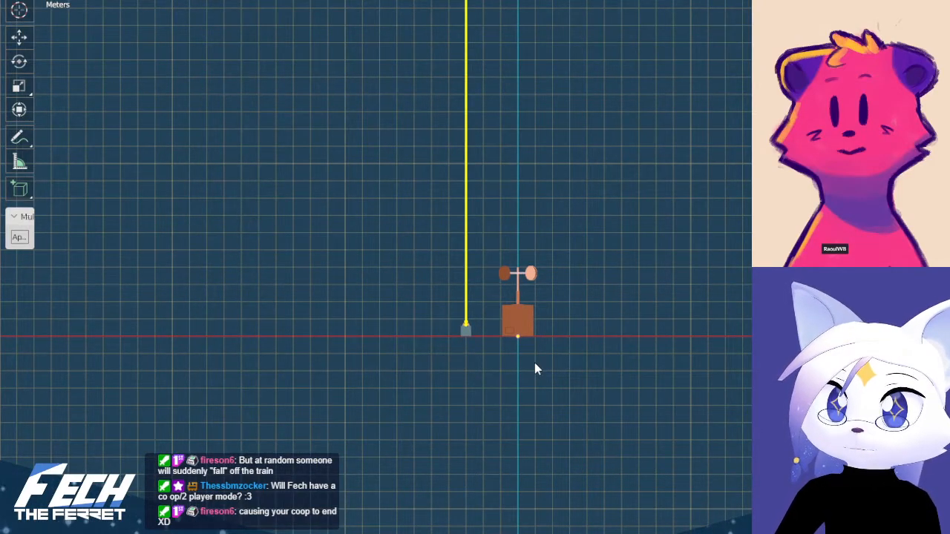
scroll(531, 379, up, 2)
scroll(475, 416, up, 6)
shift+middle_drag(462, 453, 455, 255)
scroll(481, 213, up, 7)
click(448, 255)
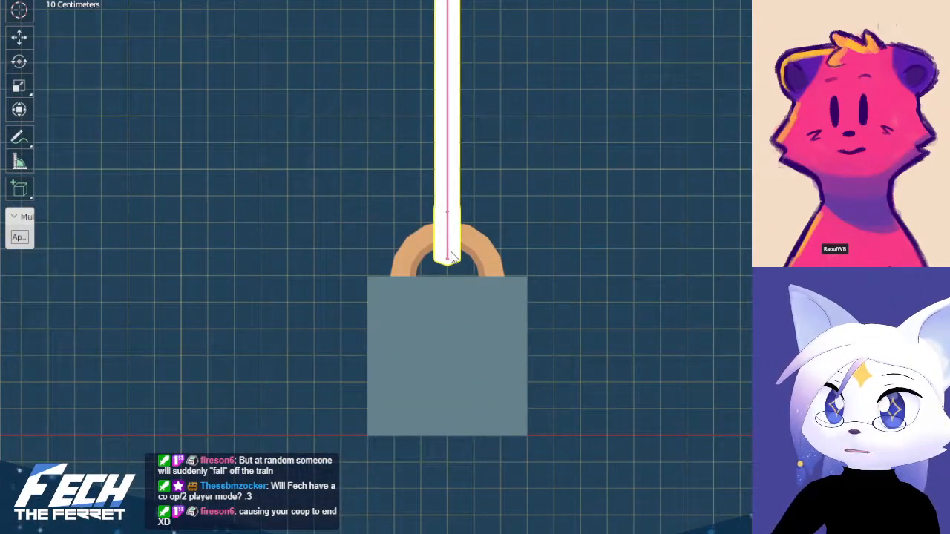
scroll(450, 256, down, 3)
scroll(454, 261, down, 2)
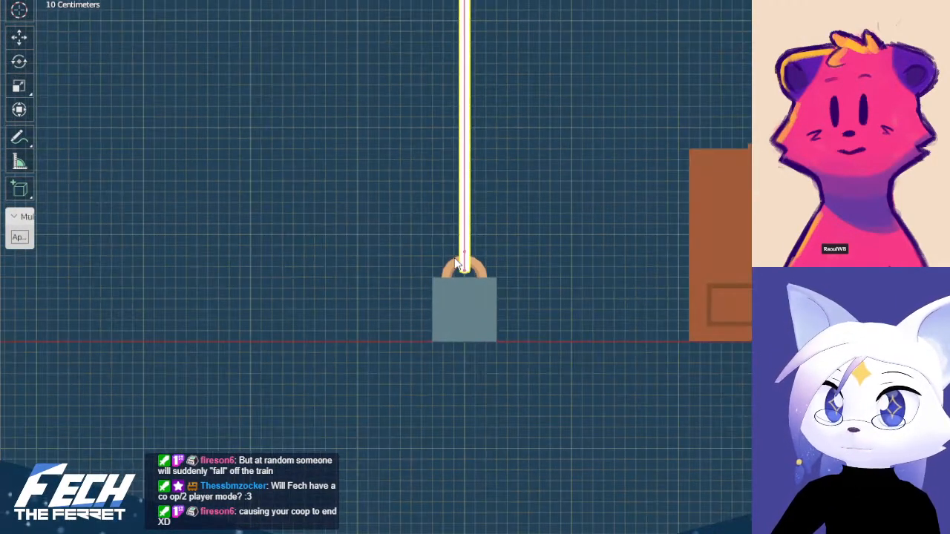
click(472, 294)
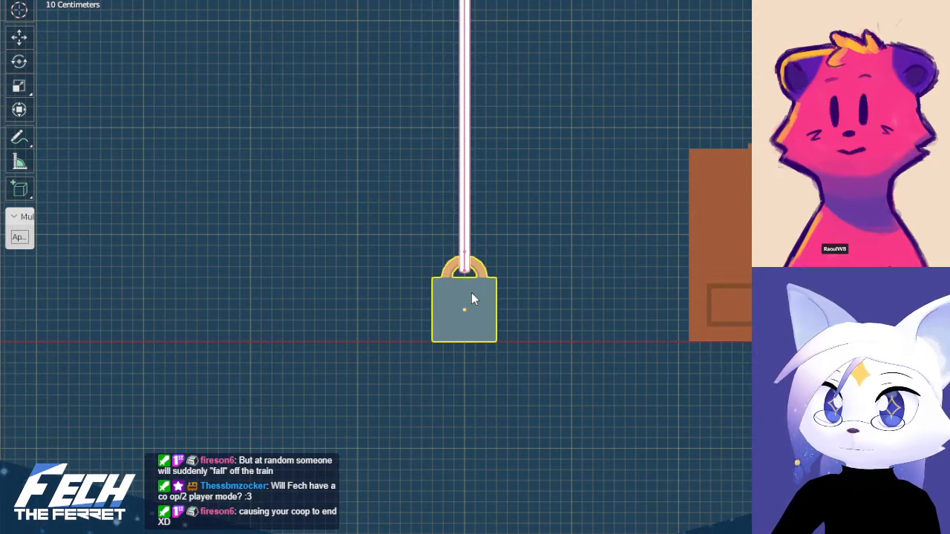
click(464, 267)
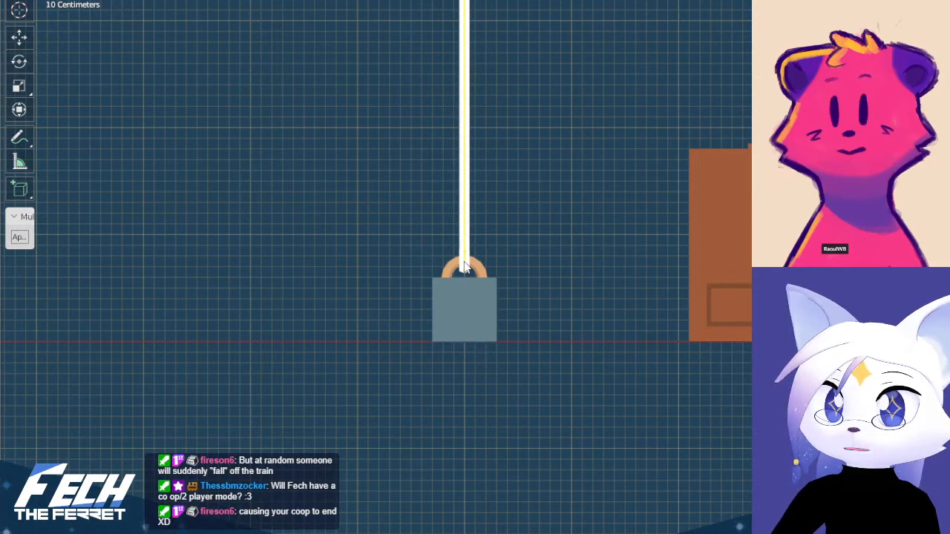
In the weight's edit mode, snap the 3D cursor to its bottom face, then return to object mode
click(464, 300)
key(Tab)
scroll(465, 334, up, 3)
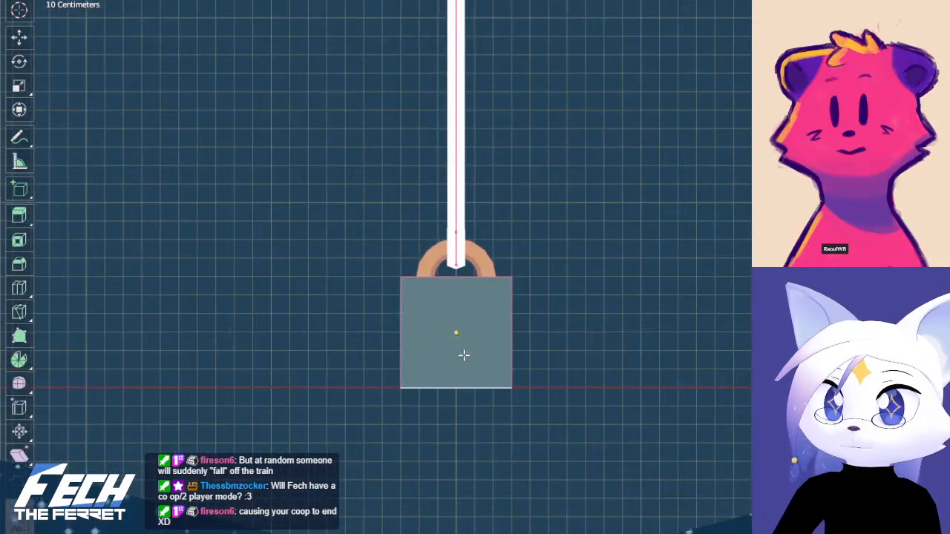
middle_drag(473, 396, 475, 359)
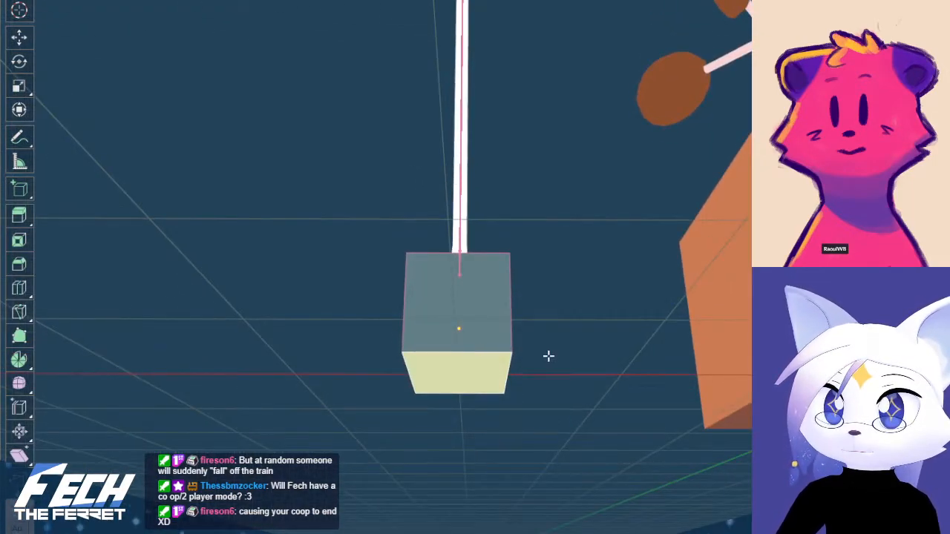
key(shift+s)
click(509, 439)
key(KP_1)
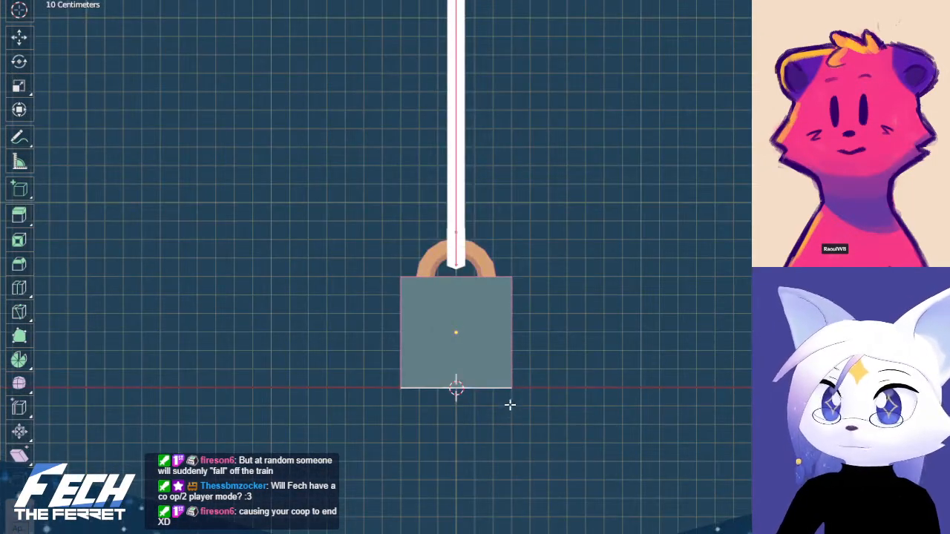
key(Tab)
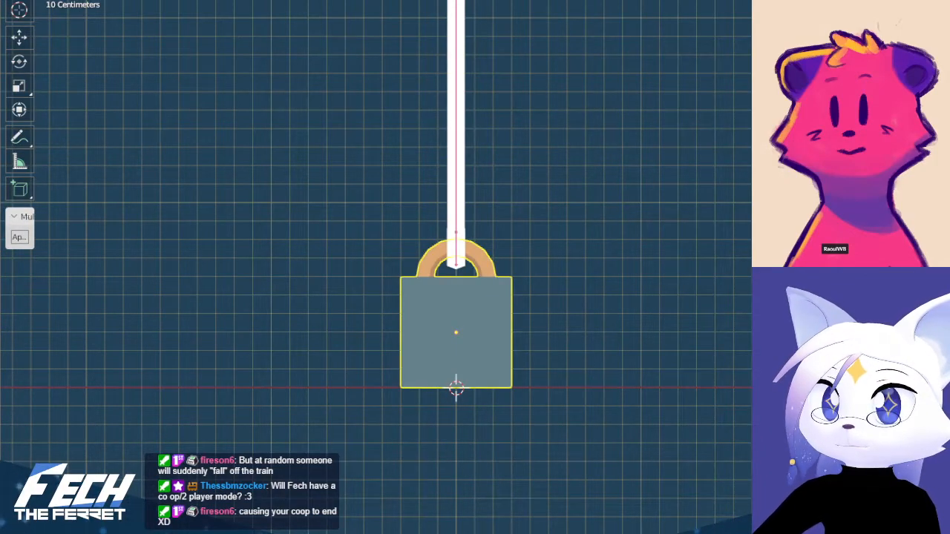
Set the origins of the weight, the string mesh and the armature to the 3D cursor at the weight's base
click(211, 0)
mouse_move(237, 0)
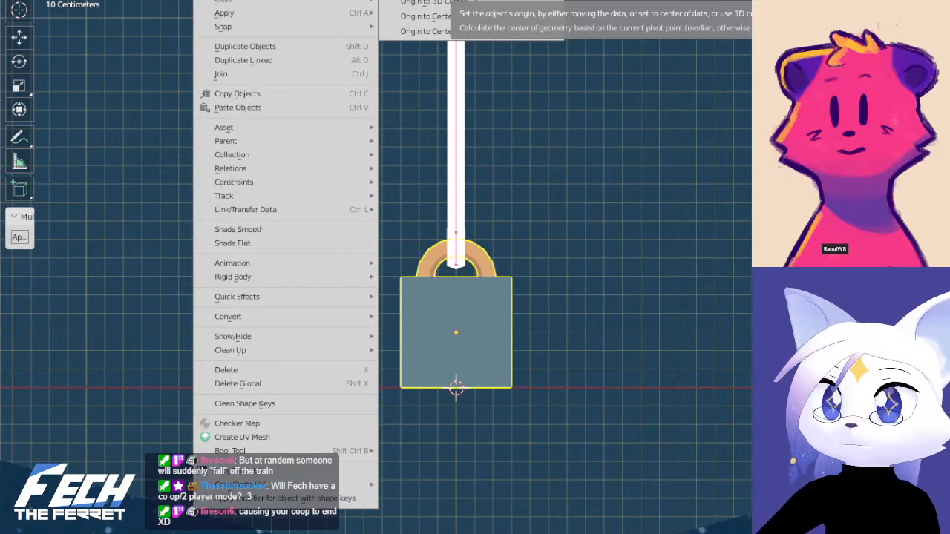
click(437, 3)
click(450, 104)
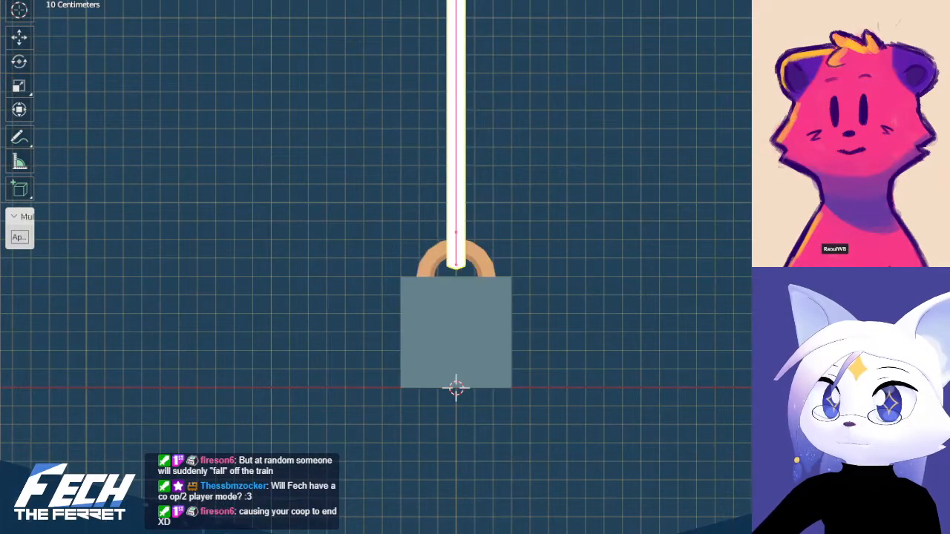
click(211, 0)
mouse_move(238, 0)
click(450, 3)
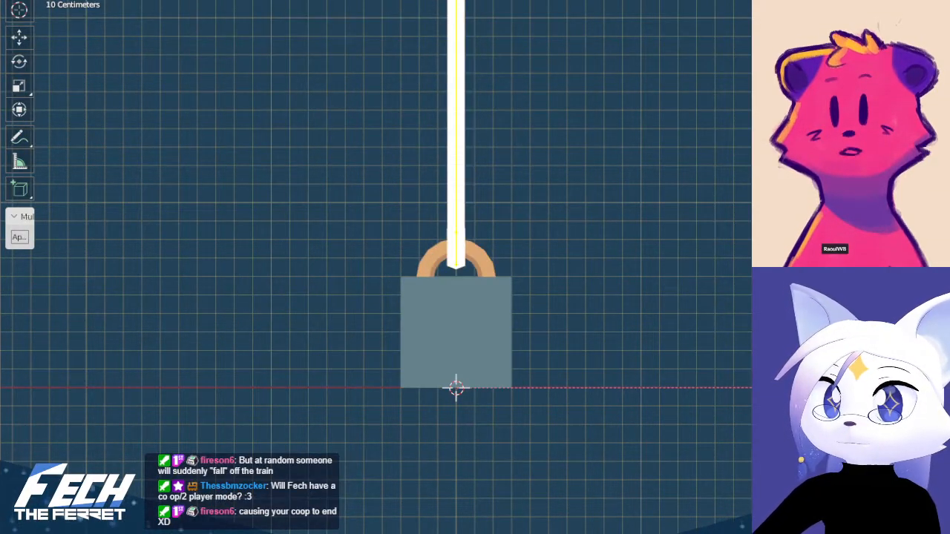
click(211, 0)
mouse_move(237, 0)
click(454, 4)
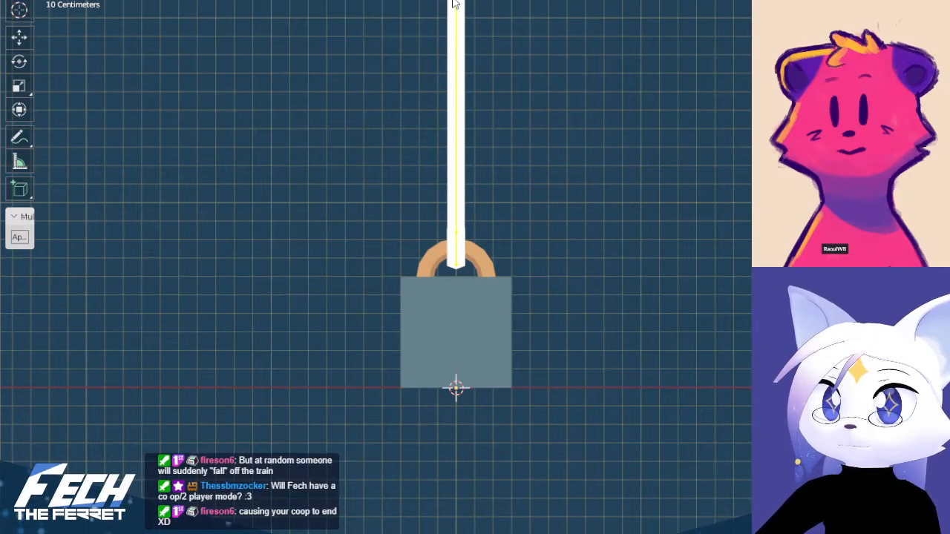
Parent the string's armature to the weight as an object parent
click(460, 216)
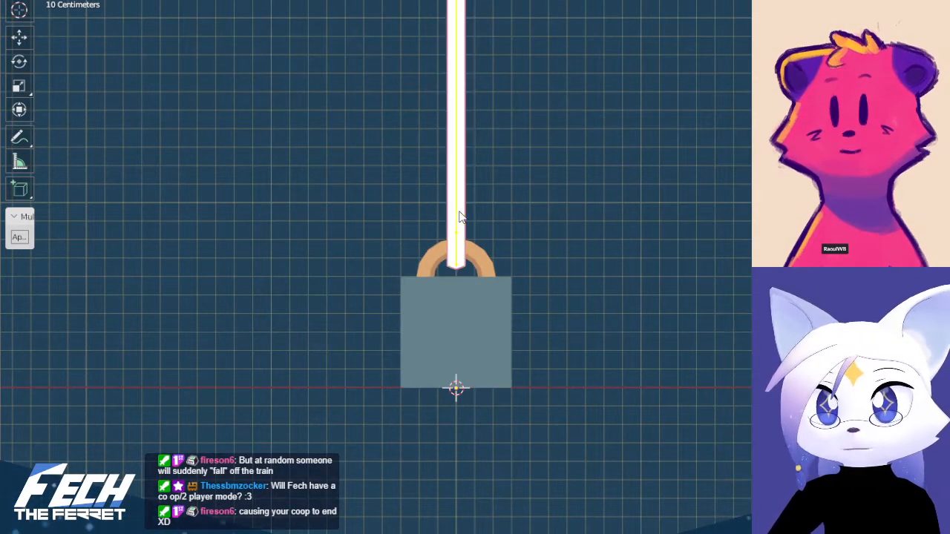
click(493, 256)
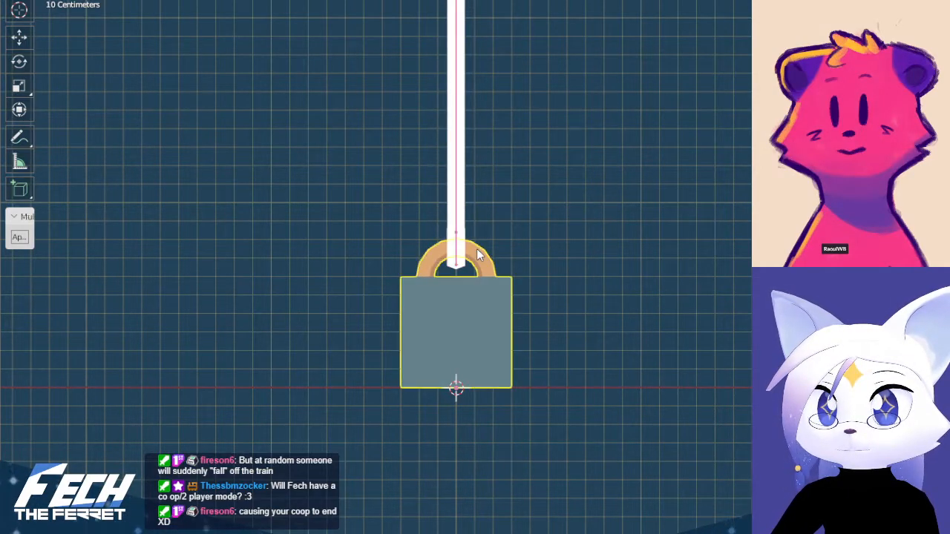
key(ctrl+p)
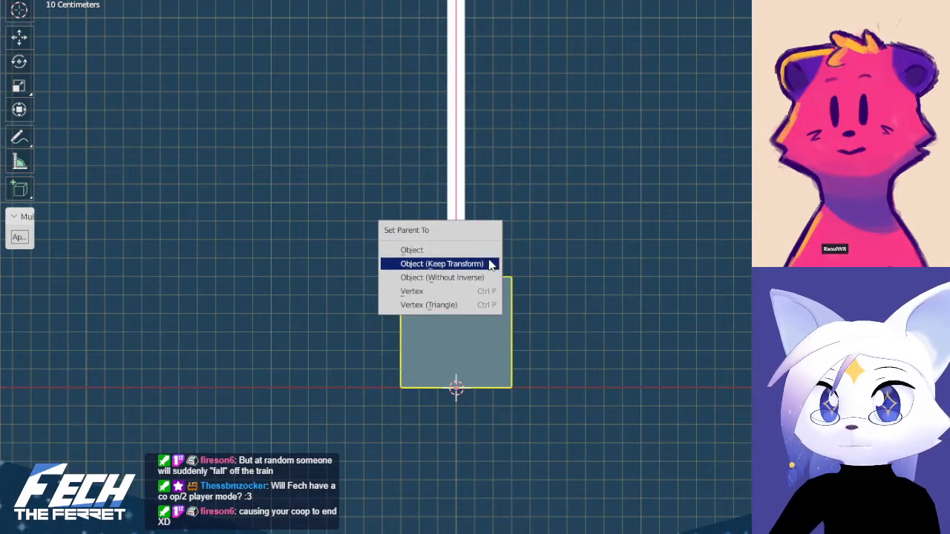
click(490, 256)
Test moving and rotating the weight to check whether the string follows it, cancelling both transforms
scroll(612, 272, down, 2)
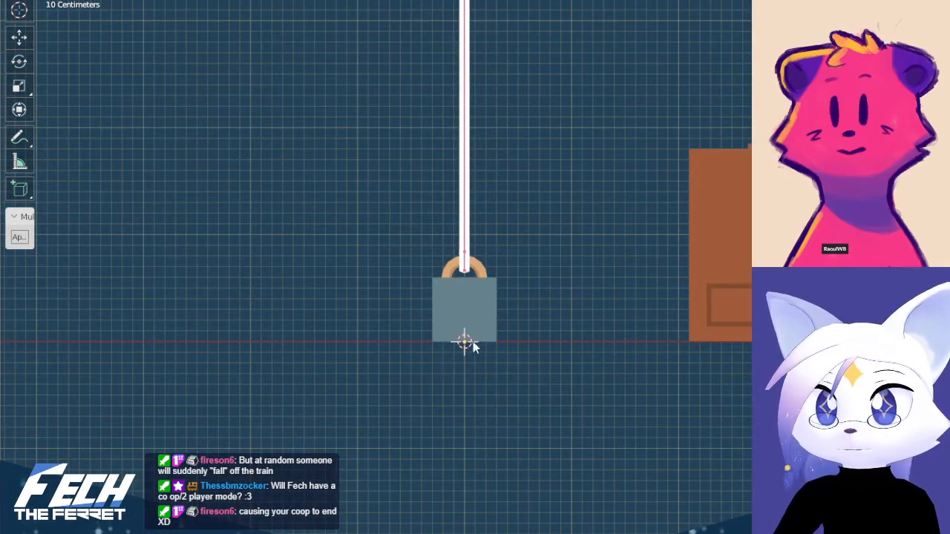
key(g)
right_click(498, 313)
scroll(575, 256, down, 8)
key(r)
right_click(614, 197)
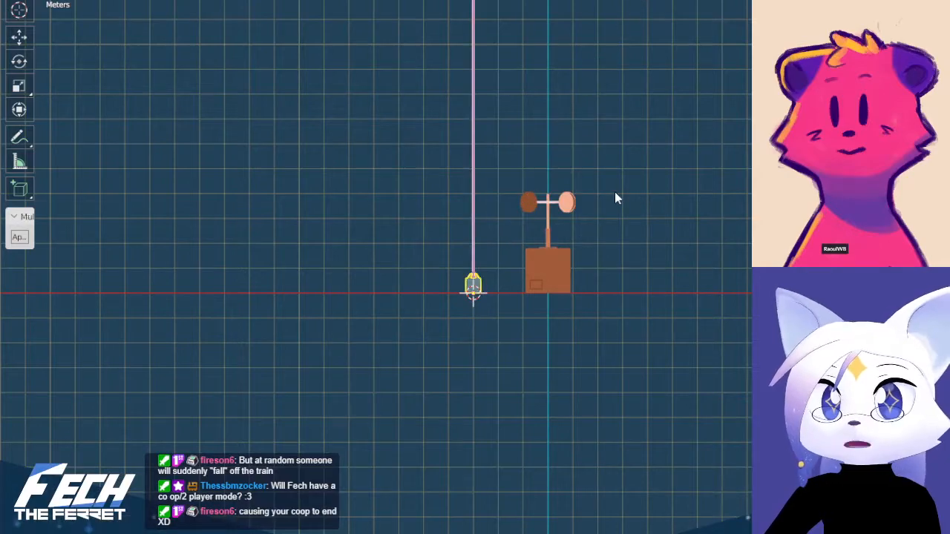
Examine closely how the string's lower end sits in the weight's ring
scroll(498, 282, up, 1)
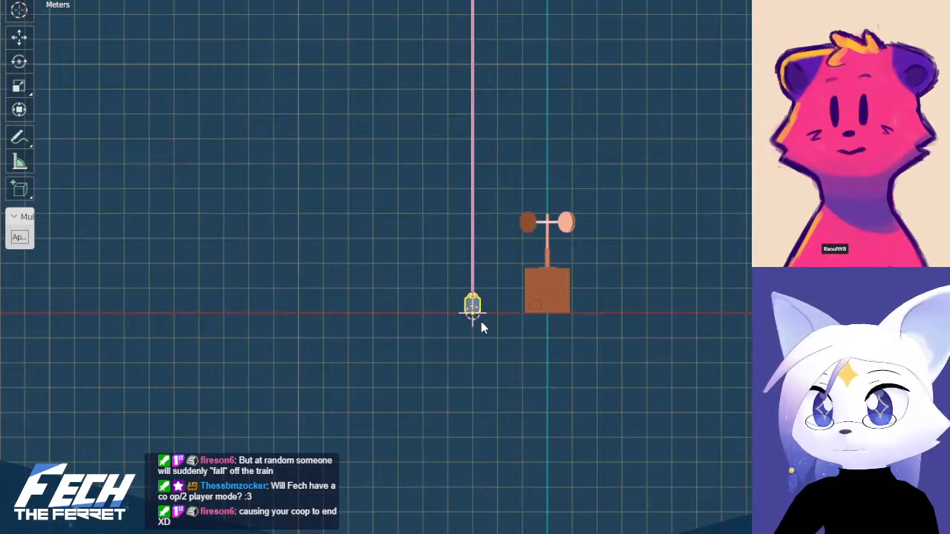
scroll(489, 356, up, 4)
scroll(519, 334, up, 2)
scroll(539, 282, up, 4)
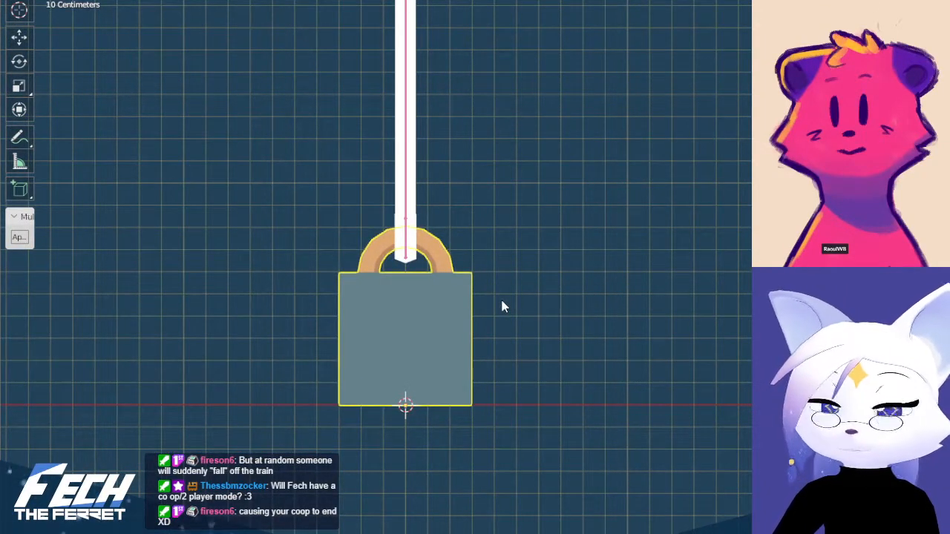
scroll(500, 305, up, 2)
shift+middle_drag(405, 280, 468, 326)
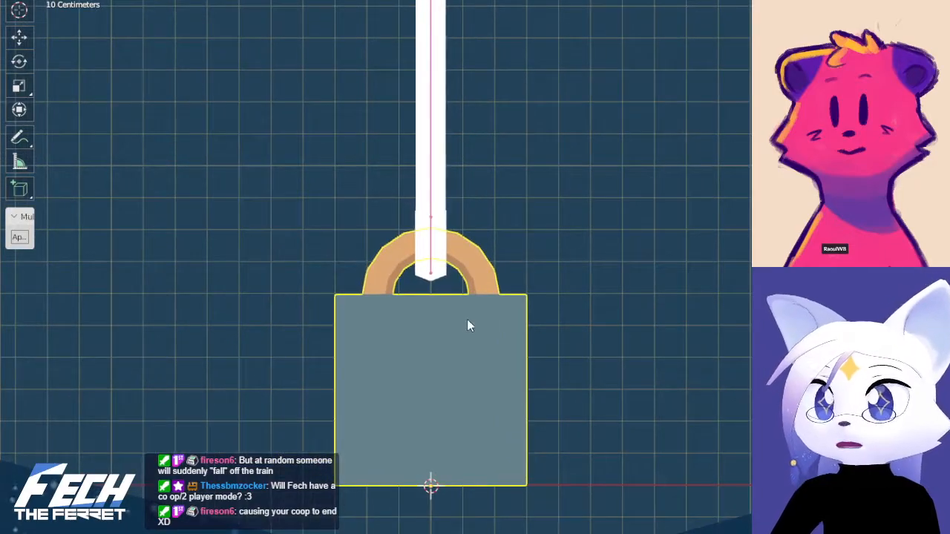
scroll(474, 284, up, 3)
shift+middle_drag(468, 290, 474, 325)
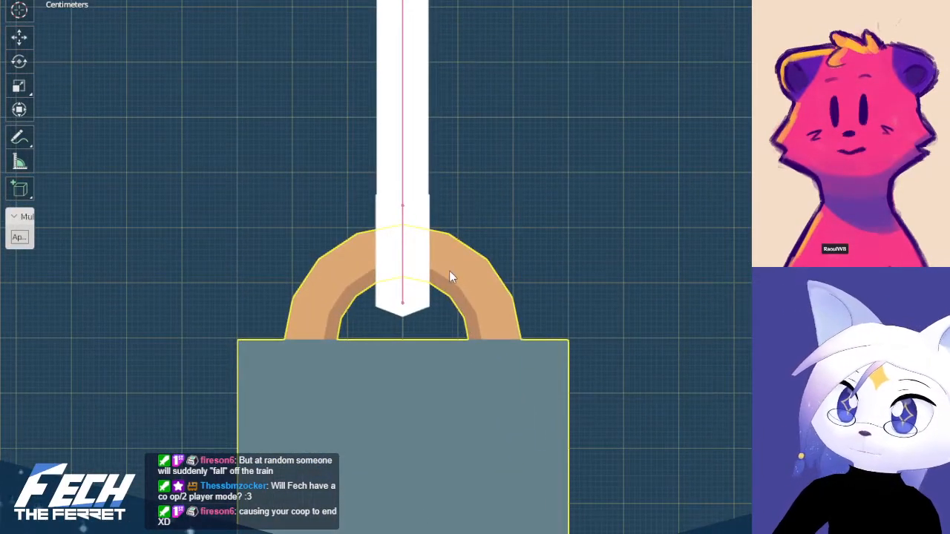
key(Tab)
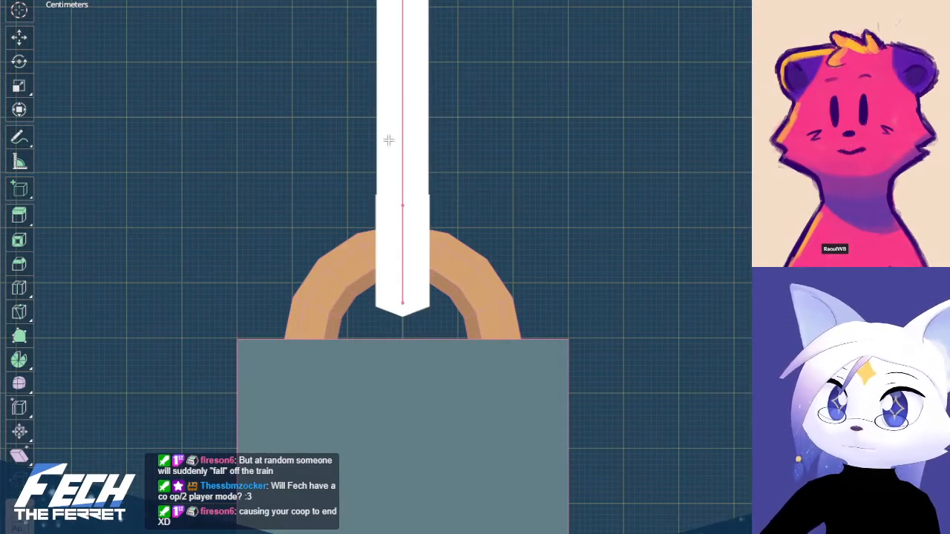
click(462, 300)
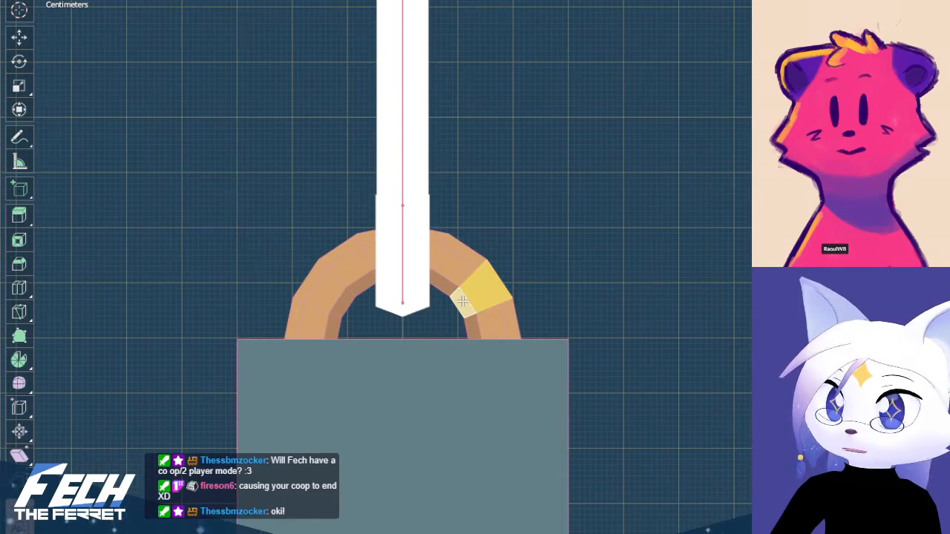
click(389, 262)
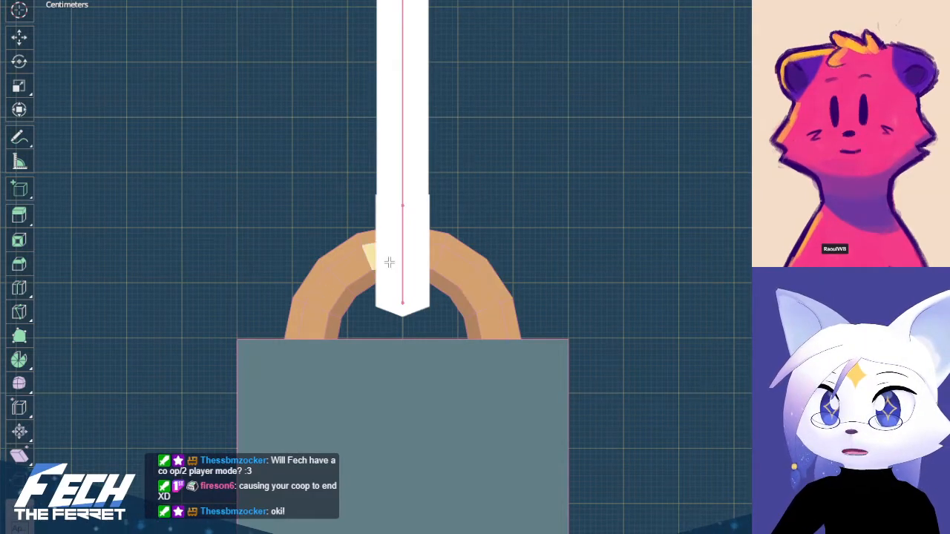
In the string mesh's edit mode, select the whole linked sleeve at its lower end, snap the 3D cursor to it, and return to object mode
click(413, 248)
click(412, 245)
mouse_move(437, 250)
middle_down()
mouse_move(356, 271)
mouse_move(436, 246)
middle_up()
key(KP_1)
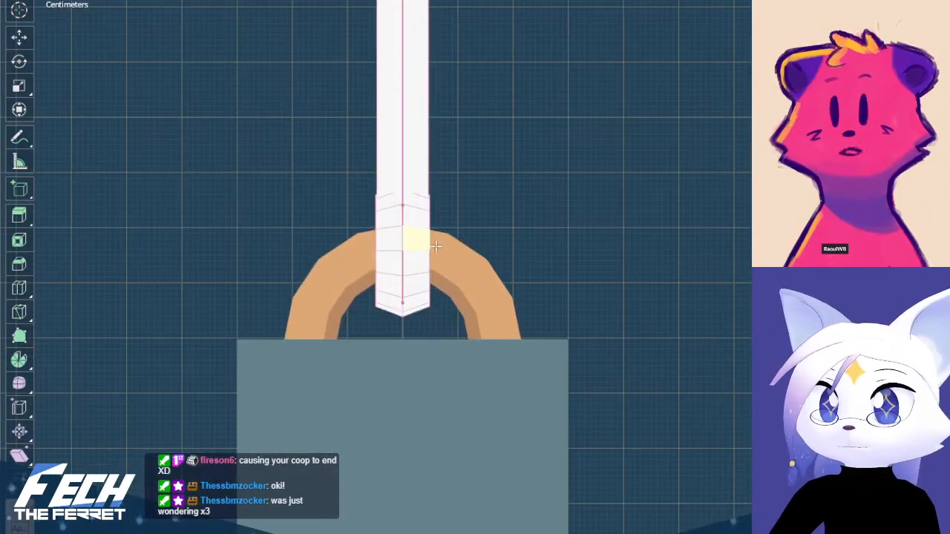
key(ctrl+l)
key(shift+s)
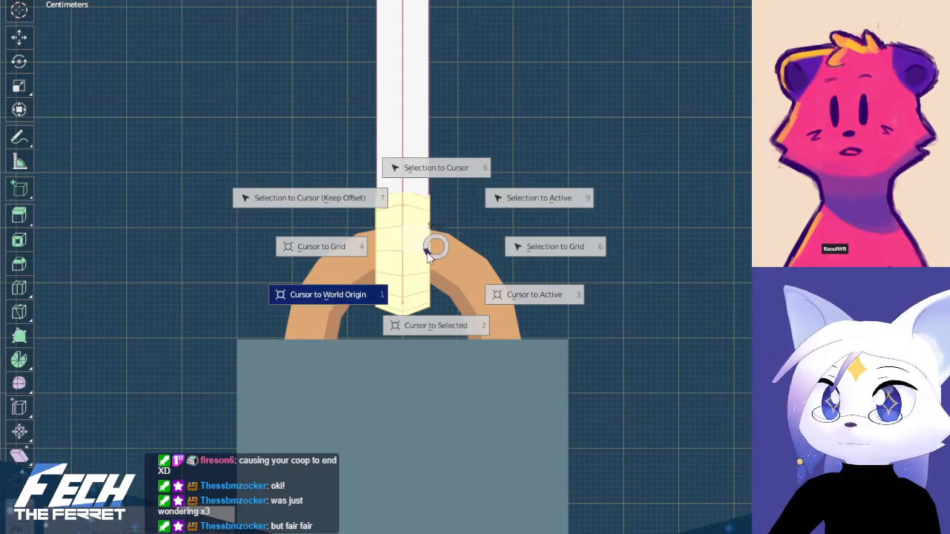
click(444, 323)
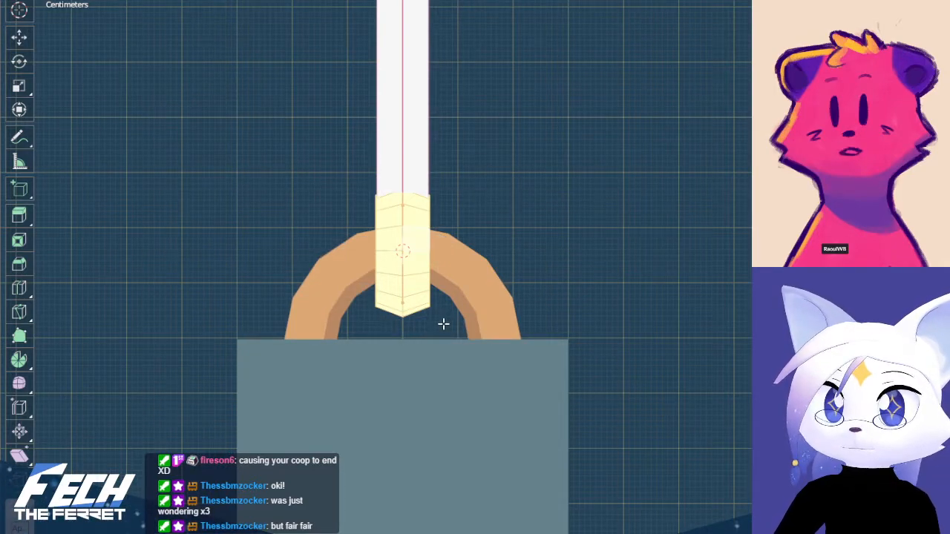
key(shift+s)
key(Escape)
key(ctrl+Tab)
click(316, 325)
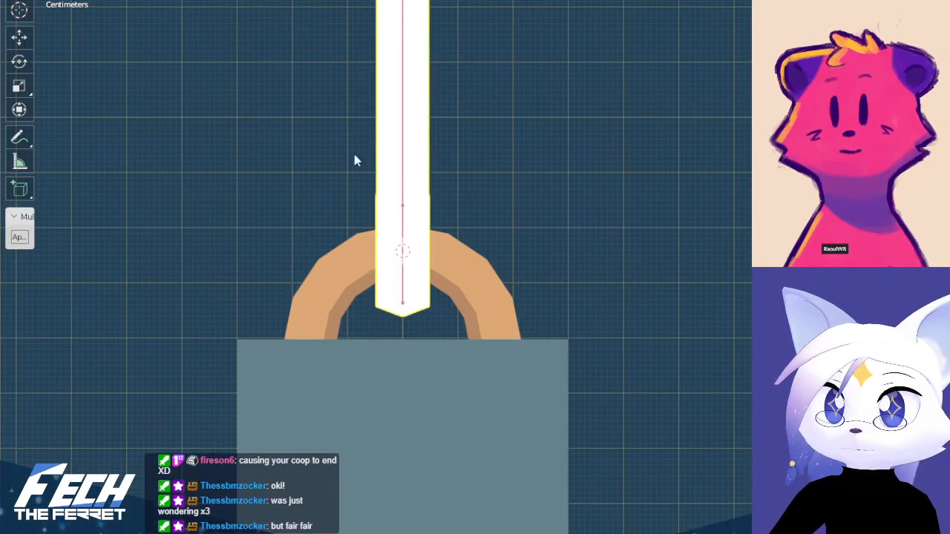
Set the origins of the string mesh and its armature to the 3D cursor inside the weight's ring
right_click(369, 182)
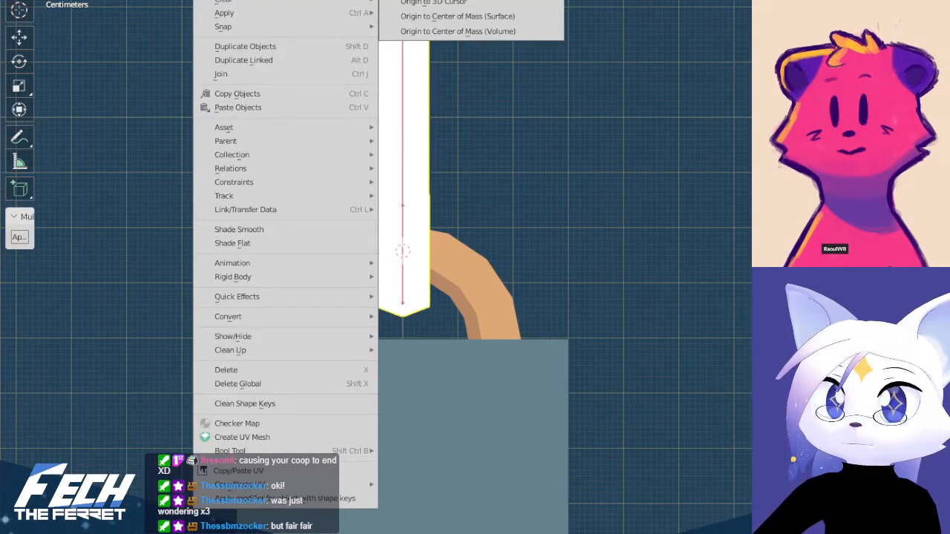
click(545, 4)
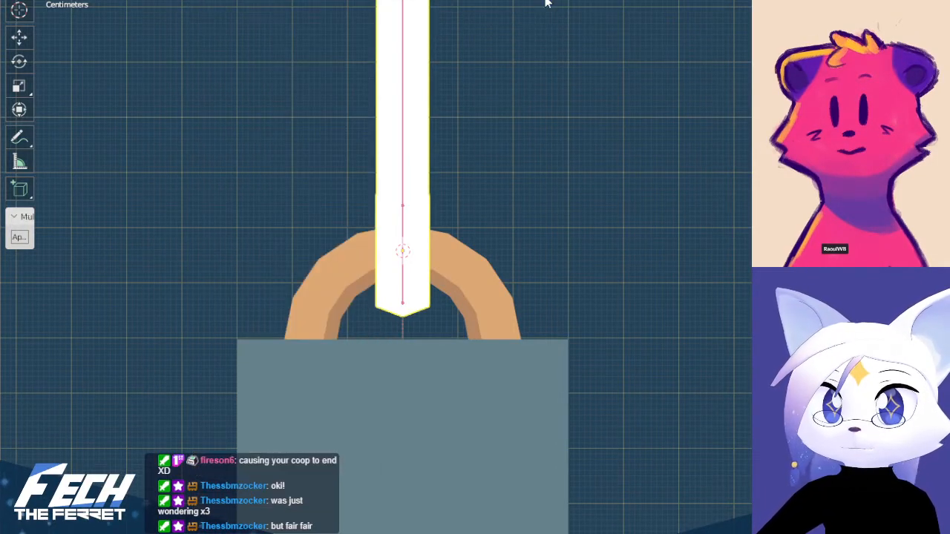
right_click(406, 273)
mouse_move(252, 0)
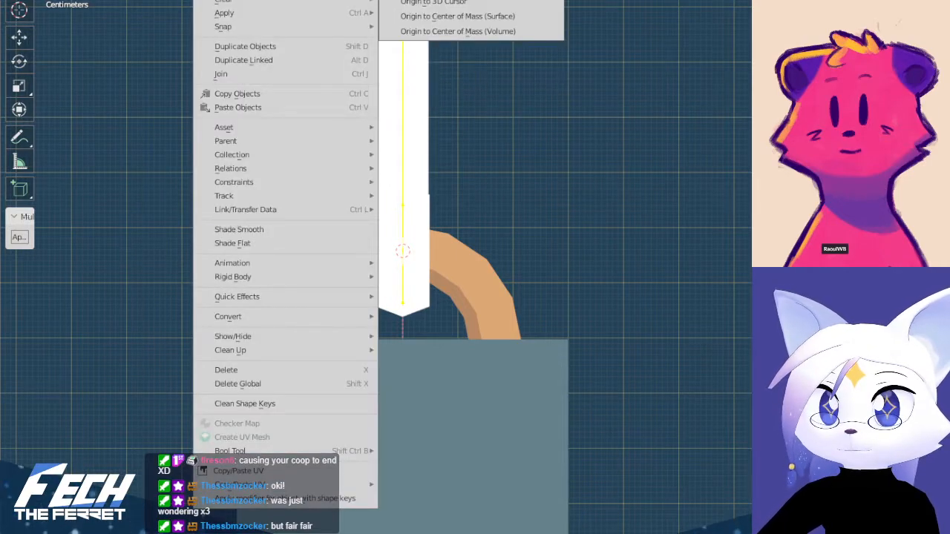
click(476, 6)
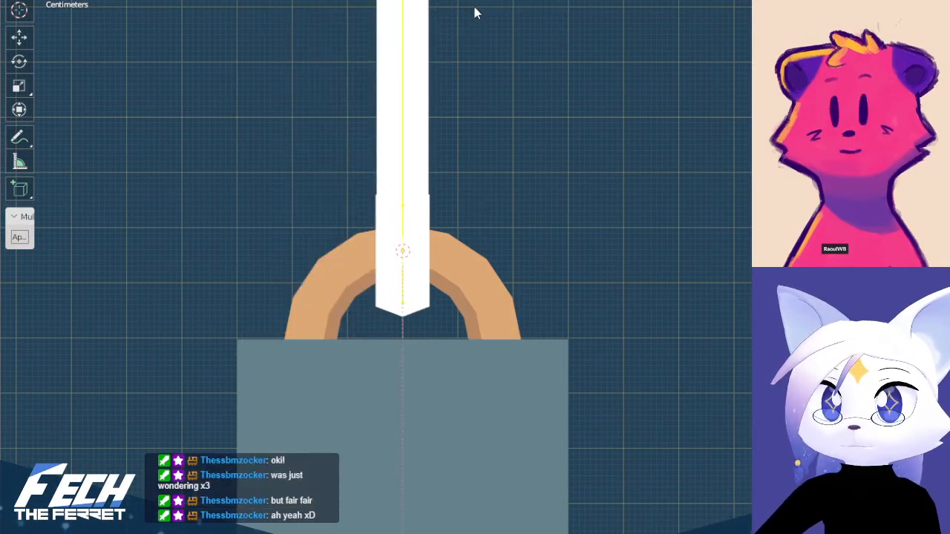
Test rotating the string mesh and its armature about the ring, discarding both rotations
click(428, 198)
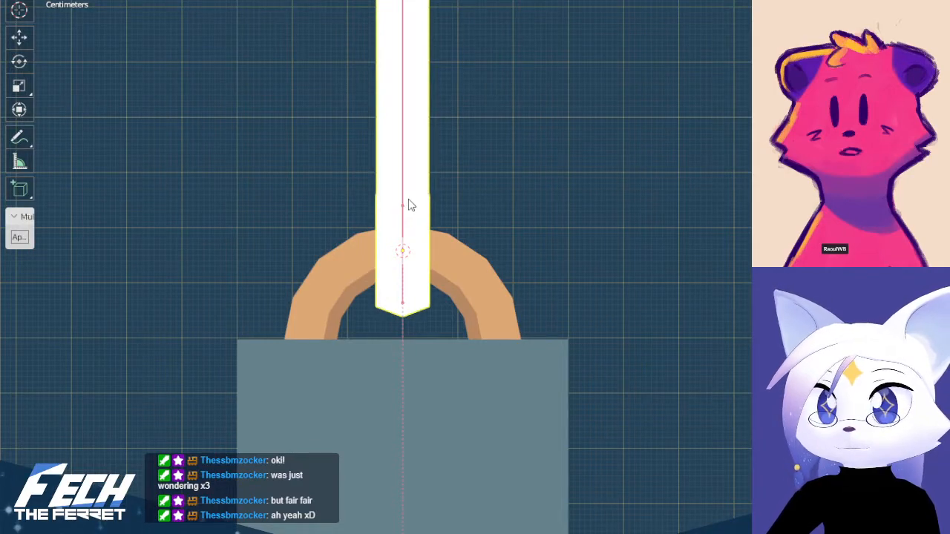
scroll(445, 297, down, 5)
key(r)
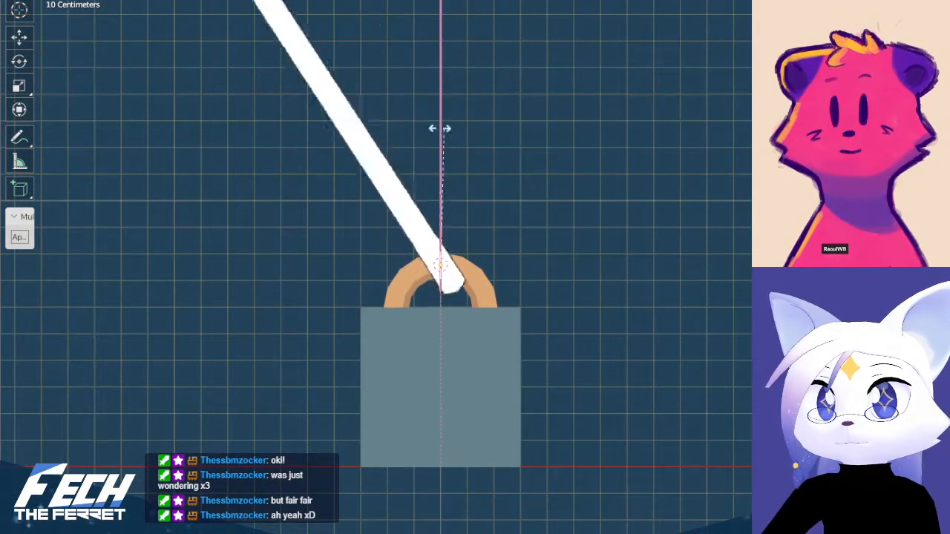
click(579, 196)
key(ctrl+z)
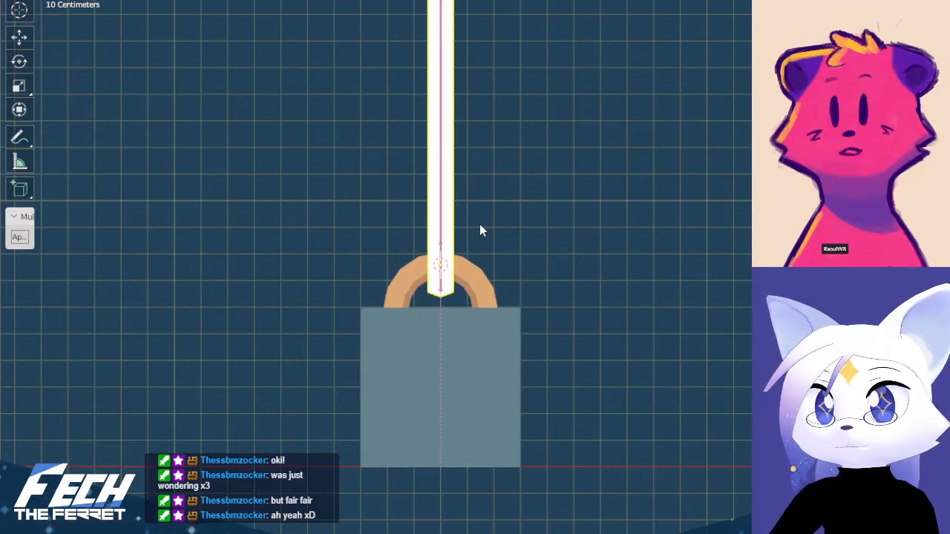
key(r)
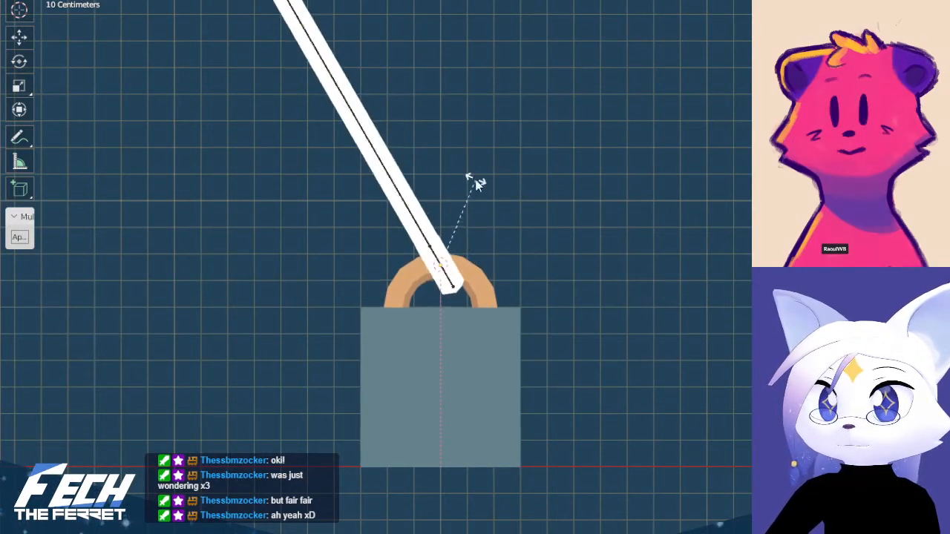
key(Escape)
Test rotating the weight with its parented string, cancelling the rotation
click(449, 325)
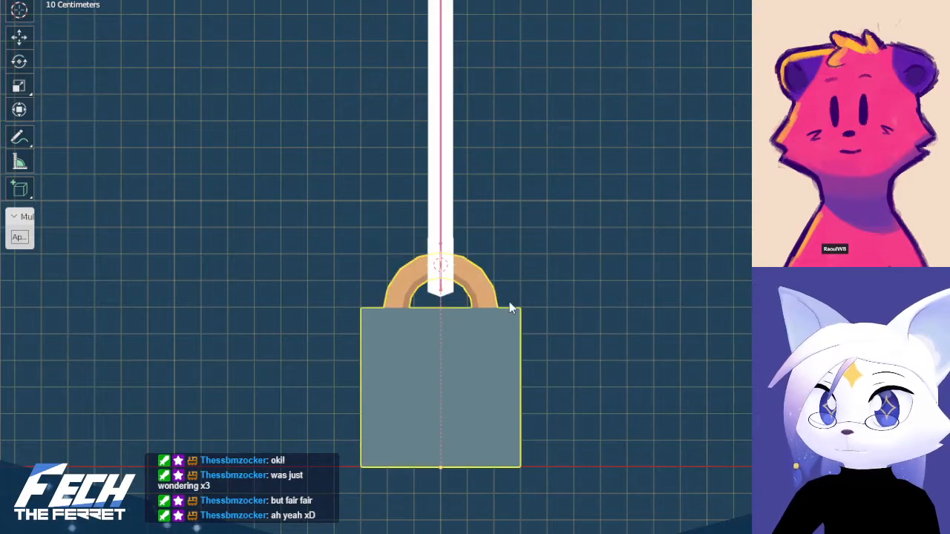
key(r)
key(Escape)
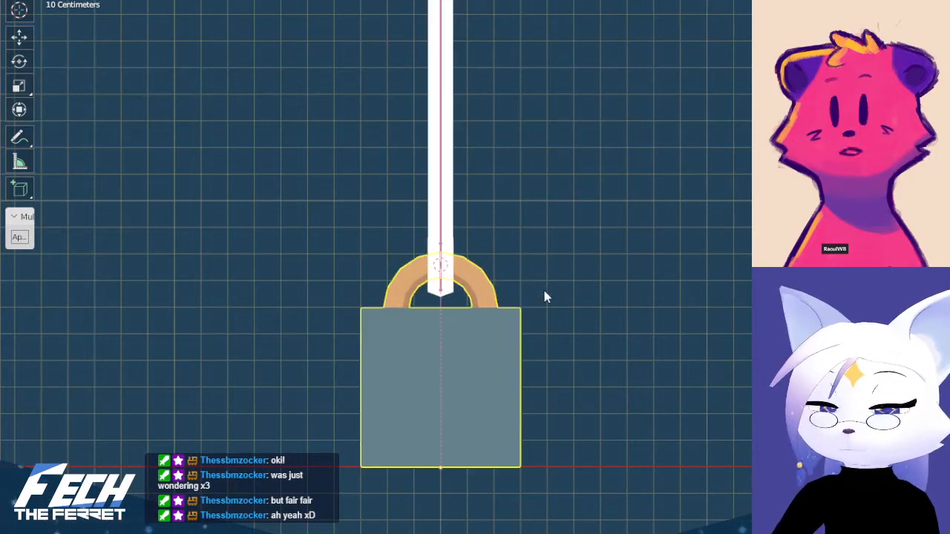
key(shift+s)
key(Escape)
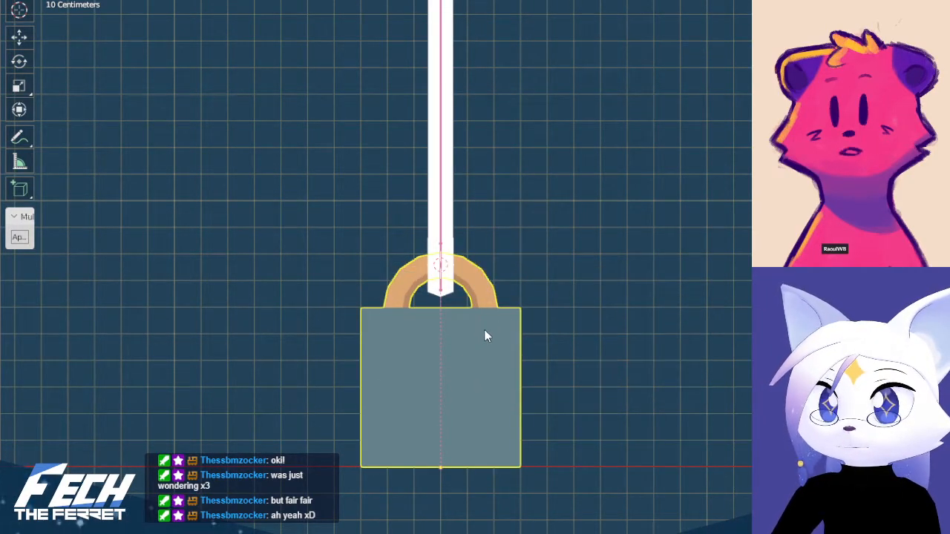
scroll(607, 296, down, 5)
shift+scroll(465, 317, up, 2)
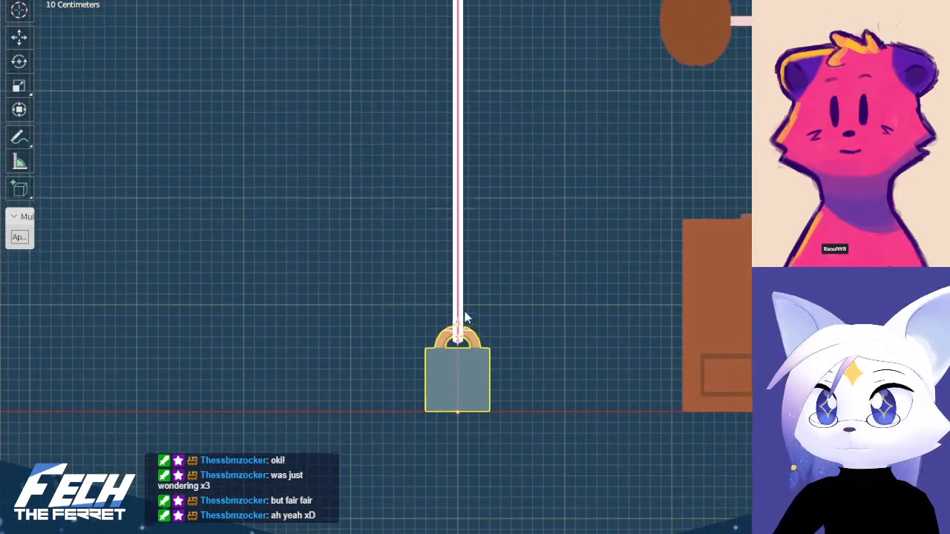
Set the transform pivot point to Median Point and test rotating the weight about its own origin, cancelling the rotation
key(ctrl+Tab)
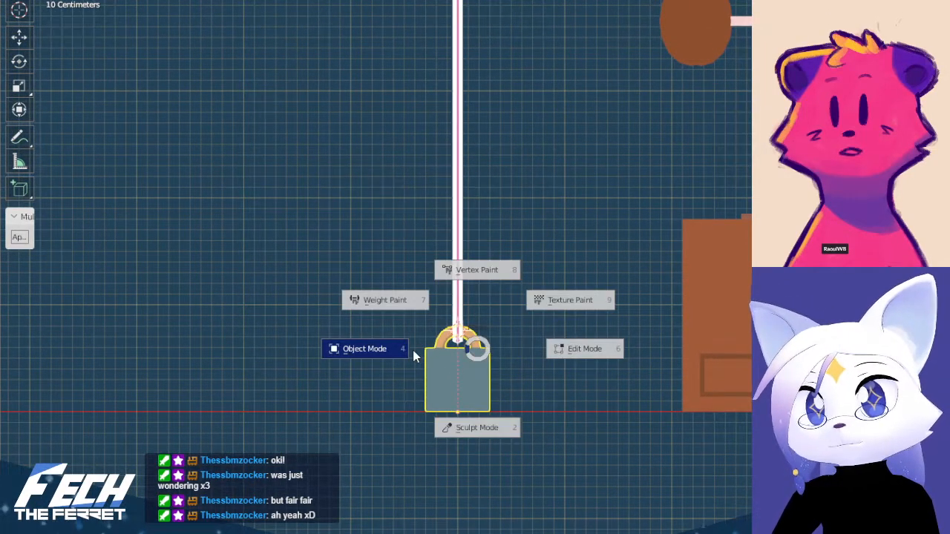
click(460, 0)
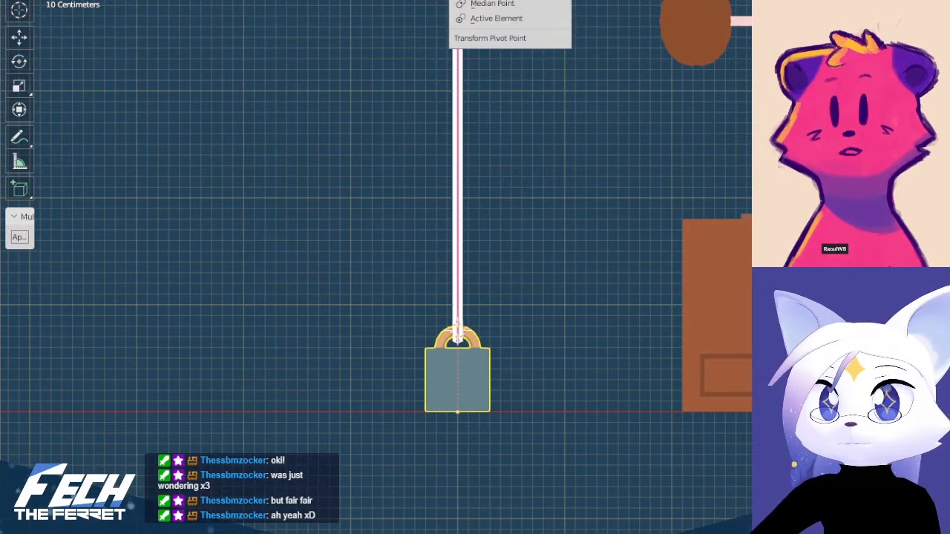
click(486, 3)
key(r)
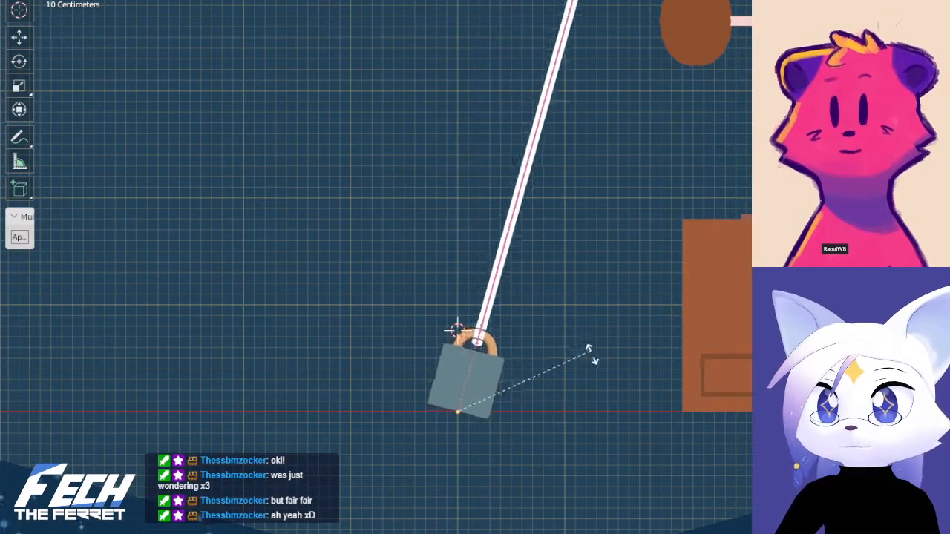
right_click(606, 405)
Examine the striped balloon and the star arms along the upper part of the string
scroll(547, 335, down, 4)
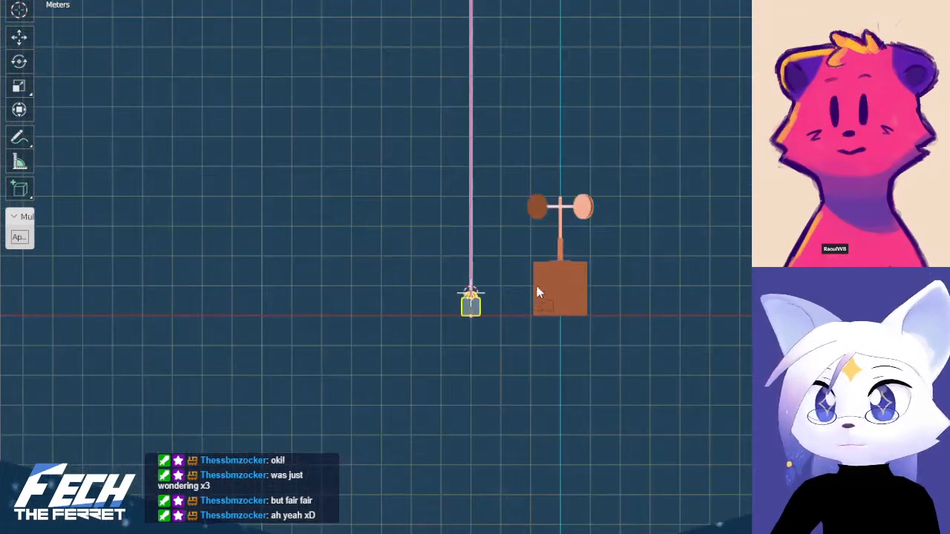
shift+middle_drag(494, 293, 504, 469)
mouse_move(518, 104)
shift+middle_down()
mouse_move(526, 234)
mouse_move(493, 431)
shift+middle_up()
shift+middle_drag(524, 159, 546, 389)
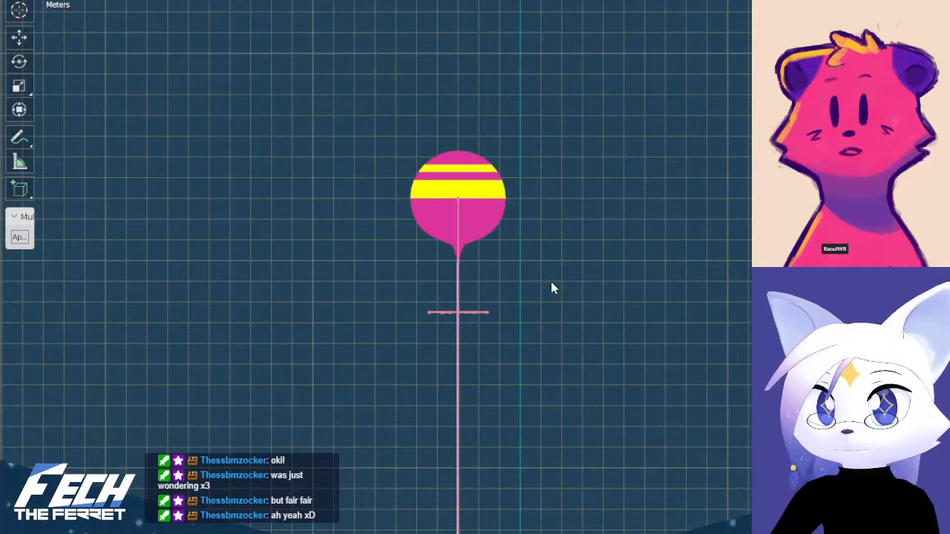
shift+middle_drag(532, 454, 503, 401)
scroll(513, 445, up, 6)
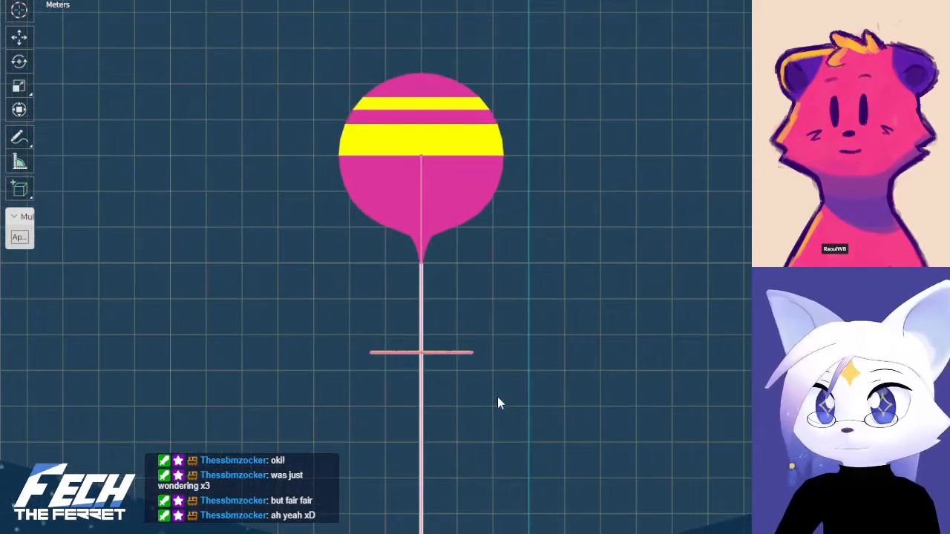
scroll(494, 423, down, 6)
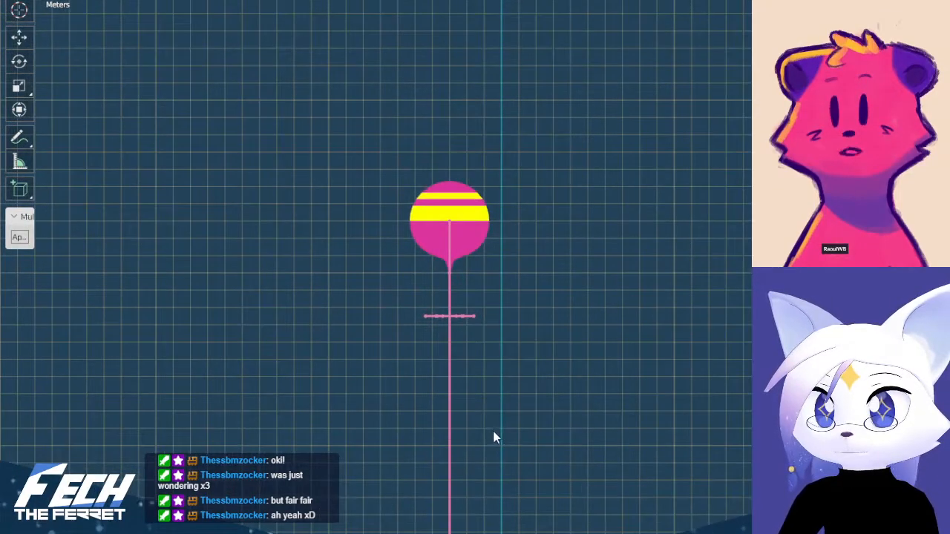
Examine the string from the star arms down to the weight and the neighbouring anemometer box in front view
shift+middle_drag(505, 468, 481, 348)
scroll(482, 348, down, 5)
shift+middle_drag(522, 452, 518, 396)
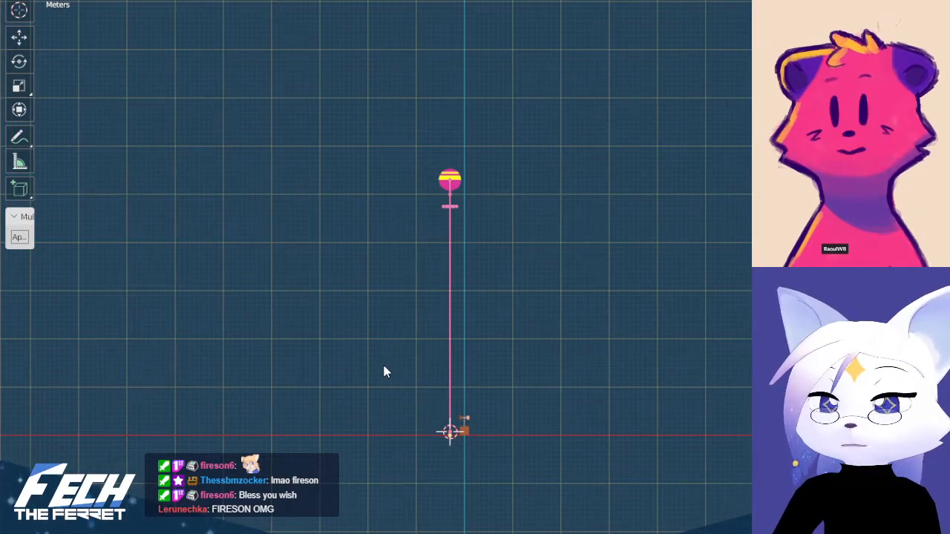
key(ctrl+Tab)
click(332, 360)
scroll(453, 411, up, 3)
shift+middle_drag(472, 354, 490, 202)
shift+middle_drag(537, 232, 533, 273)
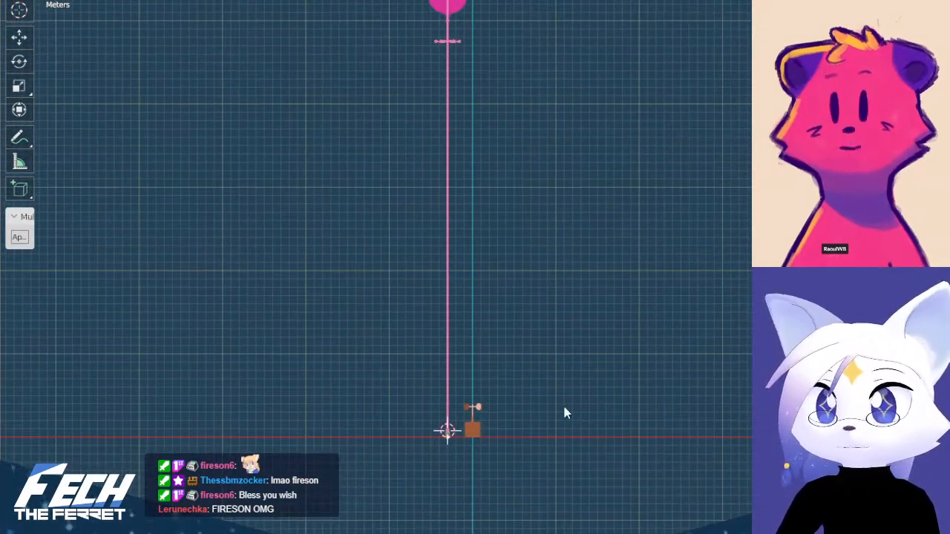
scroll(562, 410, up, 3)
shift+middle_drag(562, 417, 563, 289)
scroll(567, 338, up, 7)
shift+middle_drag(572, 362, 577, 79)
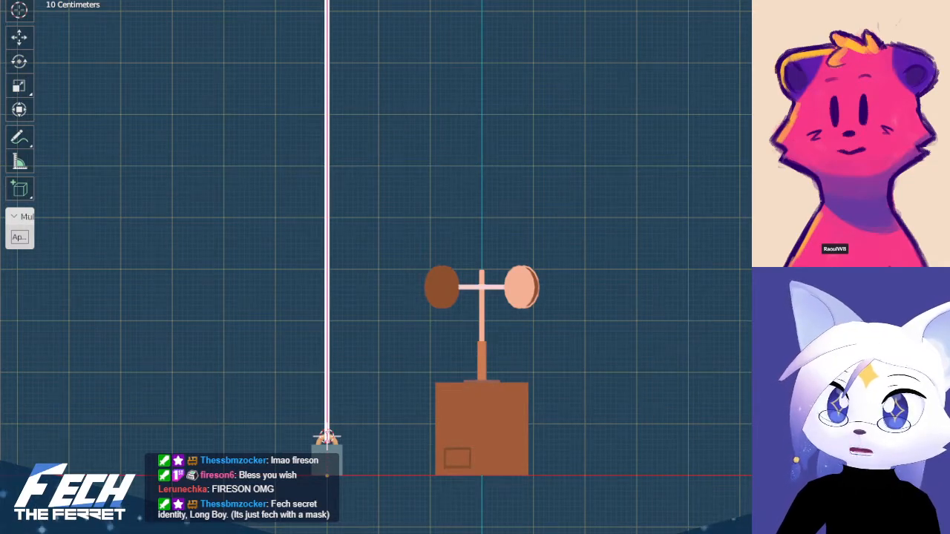
shift+middle_drag(387, 439, 412, 463)
shift+middle_drag(413, 418, 398, 331)
scroll(427, 432, up, 4)
scroll(410, 280, down, 3)
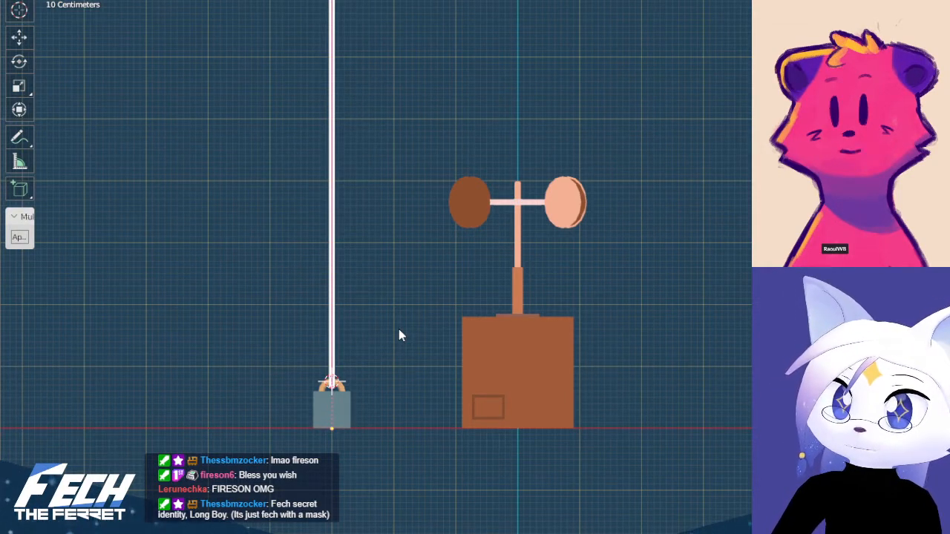
Test rotating the anemometer's four-cup rotor about its axis in top view and undo the rotation
click(516, 211)
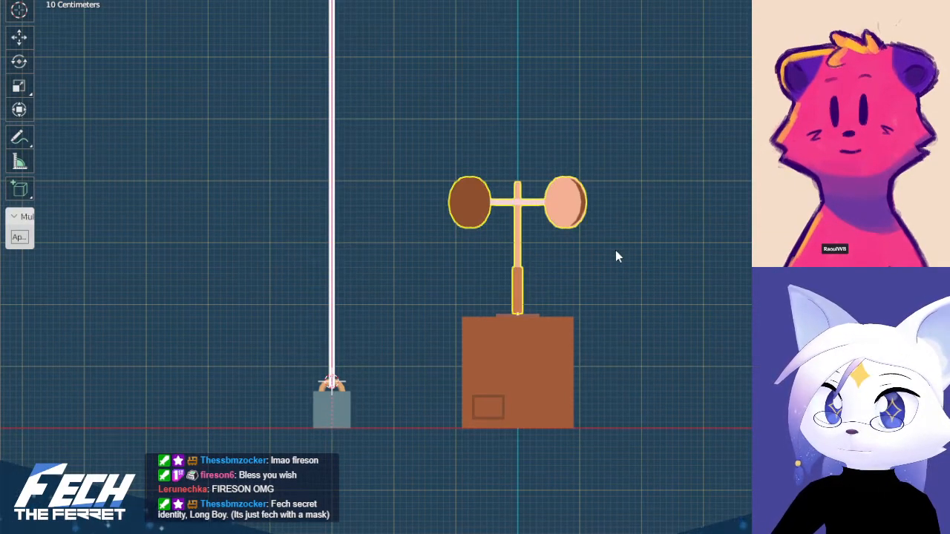
key(KP_7)
key(r)
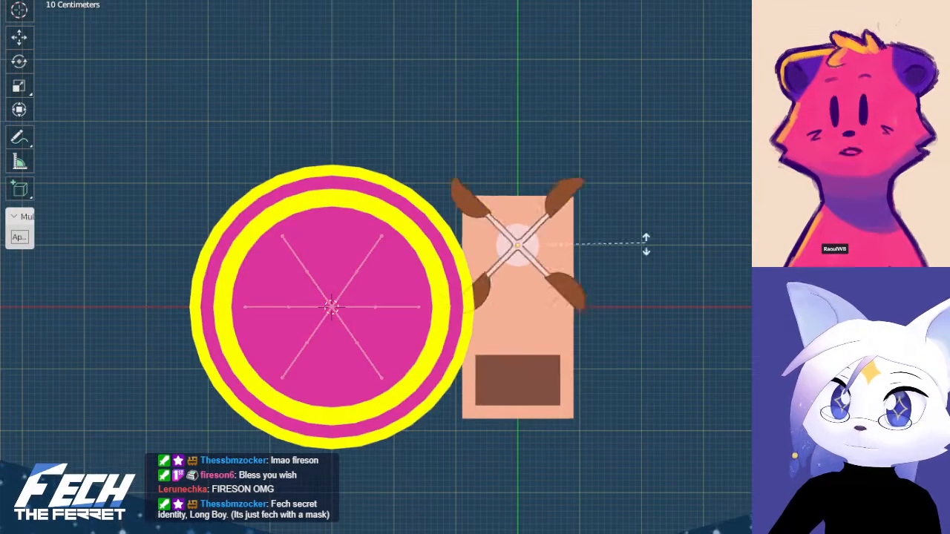
click(148, 104)
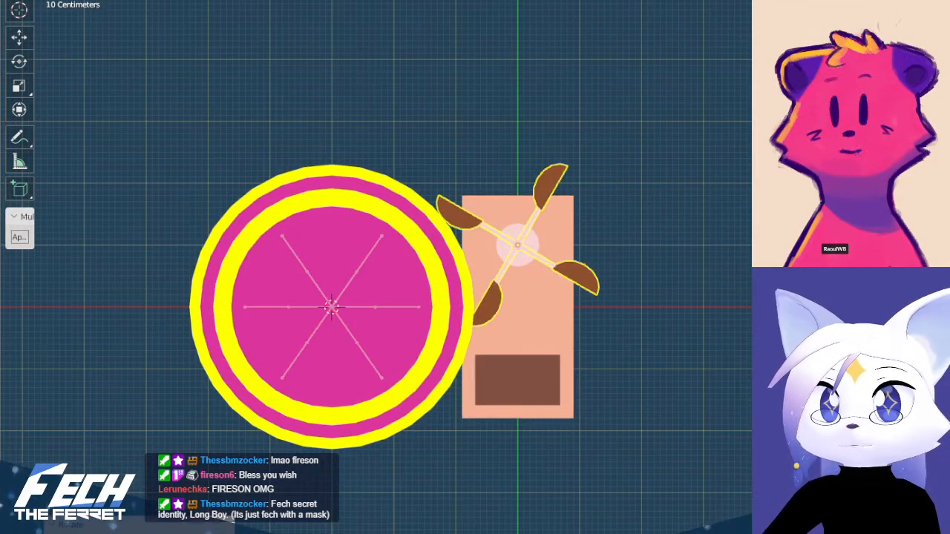
key(ctrl+z)
key(KP_1)
Inspect the anemometer box and the neighbouring weight in perspective from several angles, leaving nothing selected
middle_drag(589, 306, 501, 363)
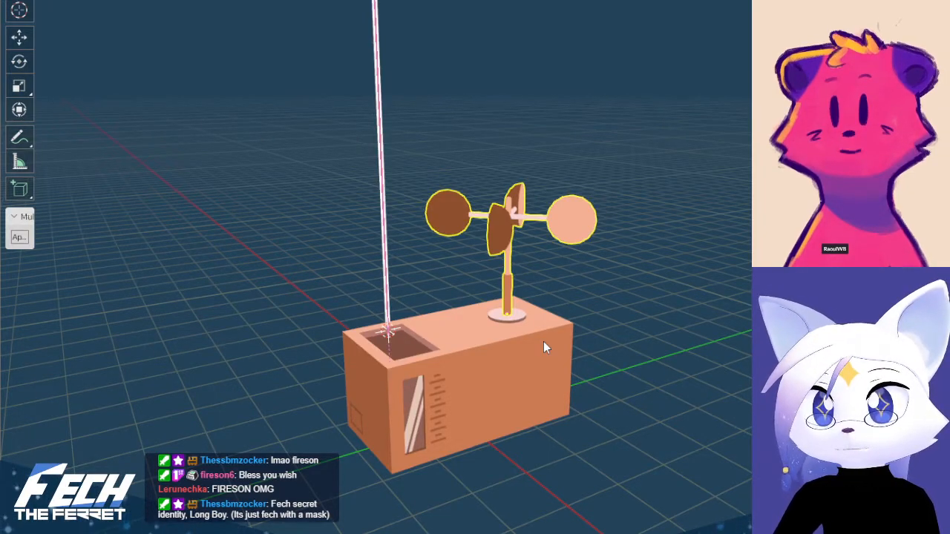
click(497, 354)
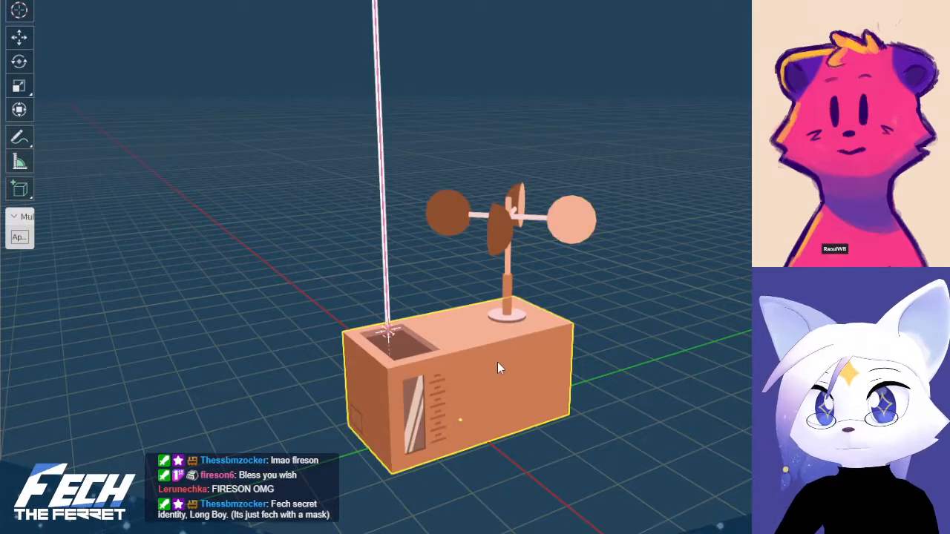
middle_drag(458, 360, 561, 353)
click(291, 363)
shift+middle_drag(371, 325, 452, 343)
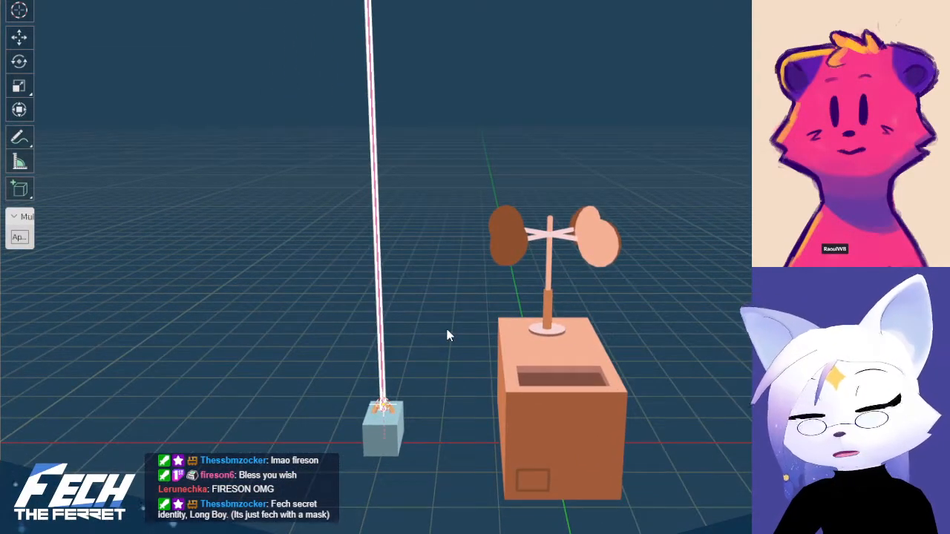
mouse_move(463, 355)
shift+middle_down()
mouse_move(471, 354)
mouse_move(458, 367)
shift+middle_up()
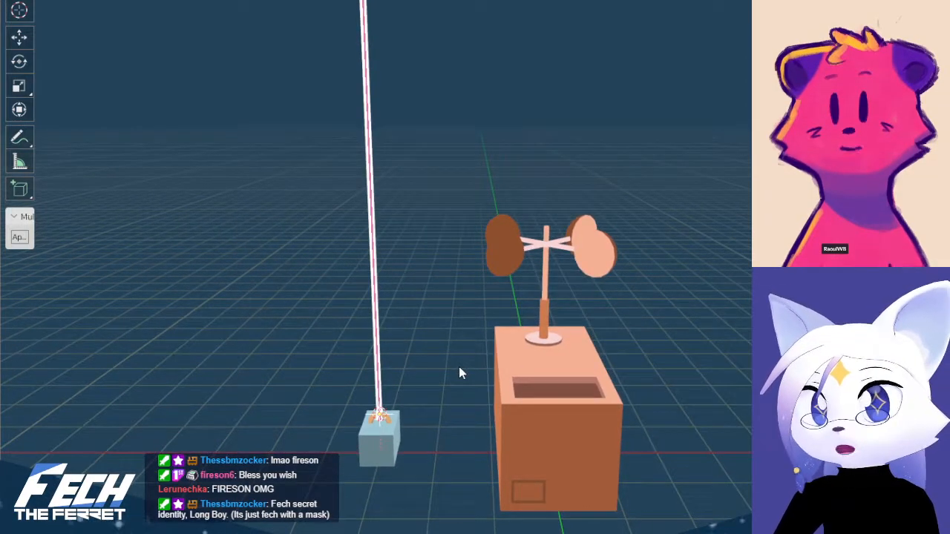
Examine the string in front view from the weight up to the balloon's neck, checking the balloon's selection outline
key(KP_1)
shift+middle_drag(466, 280, 453, 386)
scroll(455, 380, down, 6)
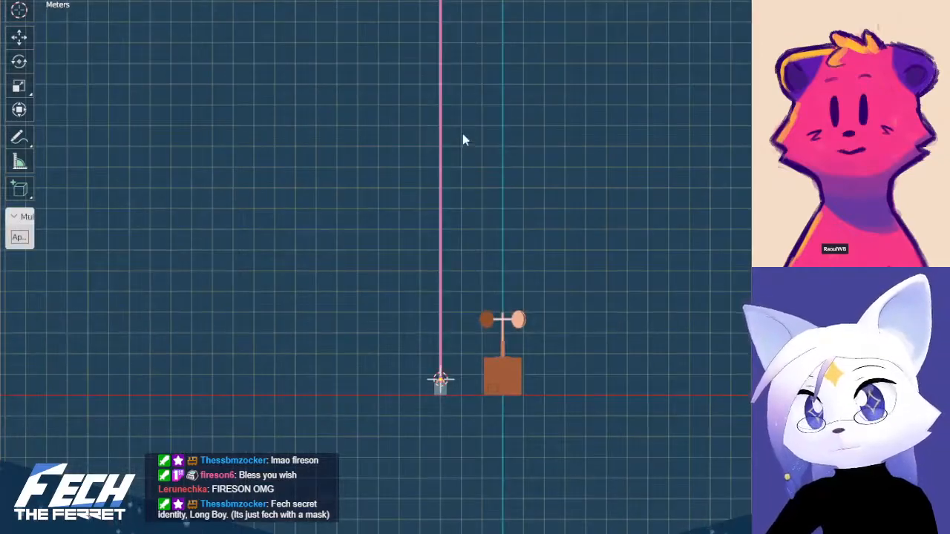
shift+middle_drag(462, 135, 471, 371)
shift+middle_drag(486, 160, 522, 381)
shift+middle_drag(509, 145, 478, 312)
scroll(536, 239, up, 4)
shift+middle_drag(501, 168, 528, 423)
scroll(555, 199, up, 3)
shift+middle_drag(562, 189, 535, 297)
scroll(484, 268, up, 1)
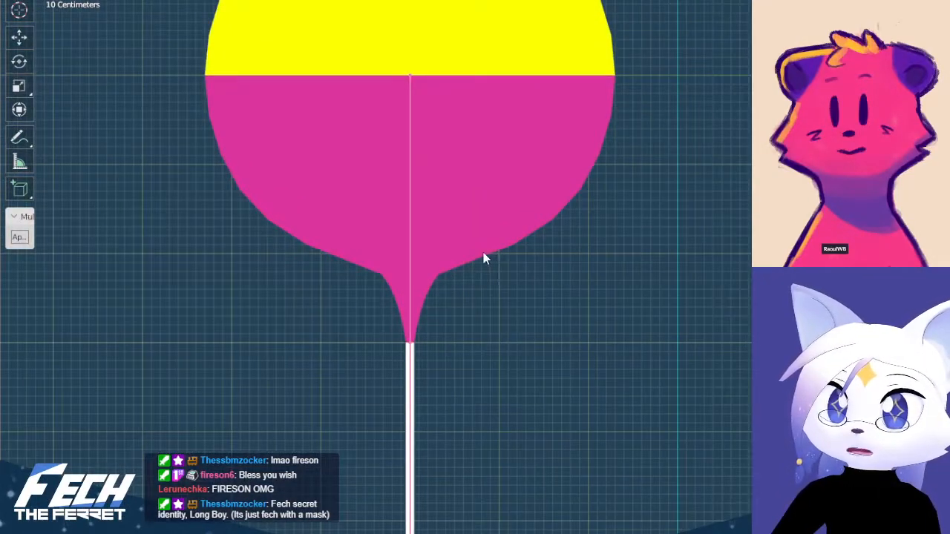
shift+middle_drag(472, 164, 463, 194)
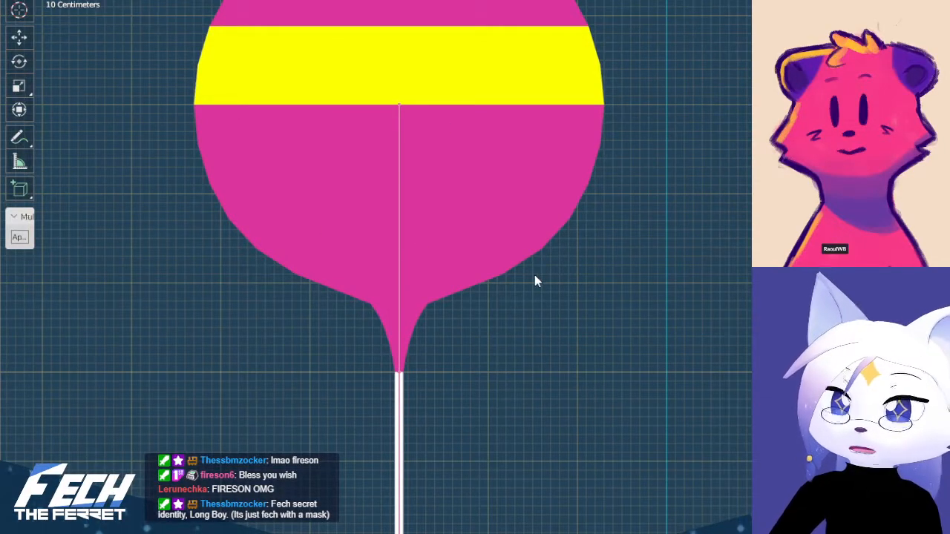
click(422, 259)
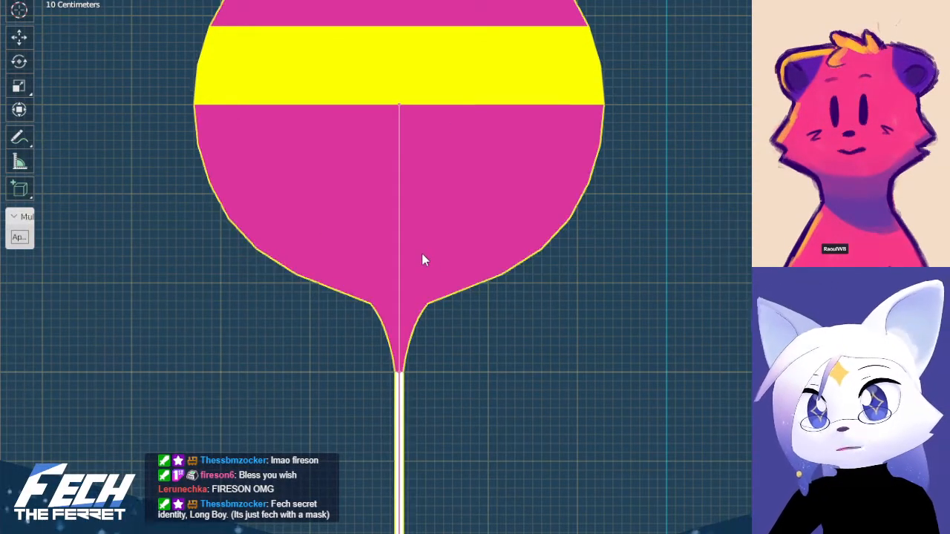
click(537, 342)
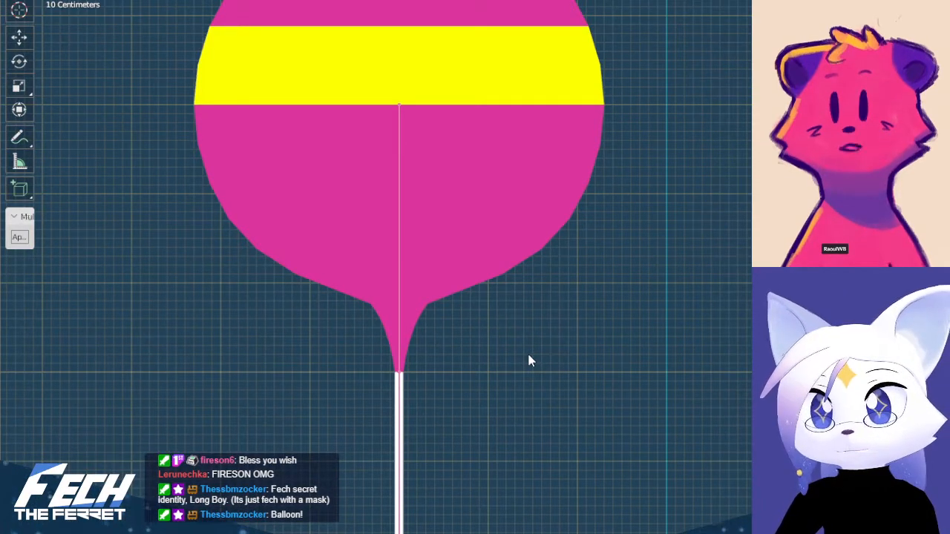
Examine the star arms below the balloon and the long string down to the weight
scroll(528, 357, down, 1)
shift+middle_drag(517, 395, 512, 329)
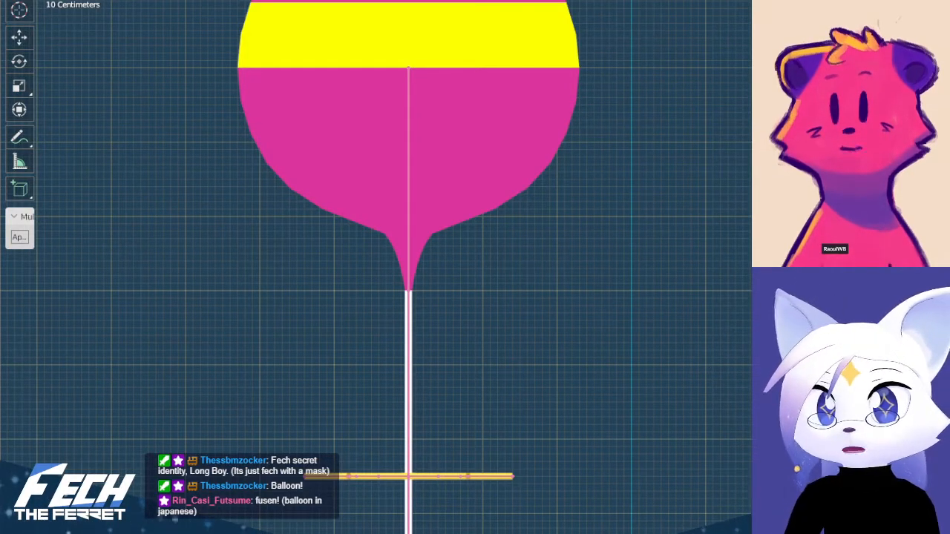
scroll(702, 333, down, 2)
scroll(710, 457, down, 6)
shift+middle_drag(543, 402, 538, 196)
shift+middle_drag(595, 369, 561, 186)
shift+middle_drag(566, 369, 545, 253)
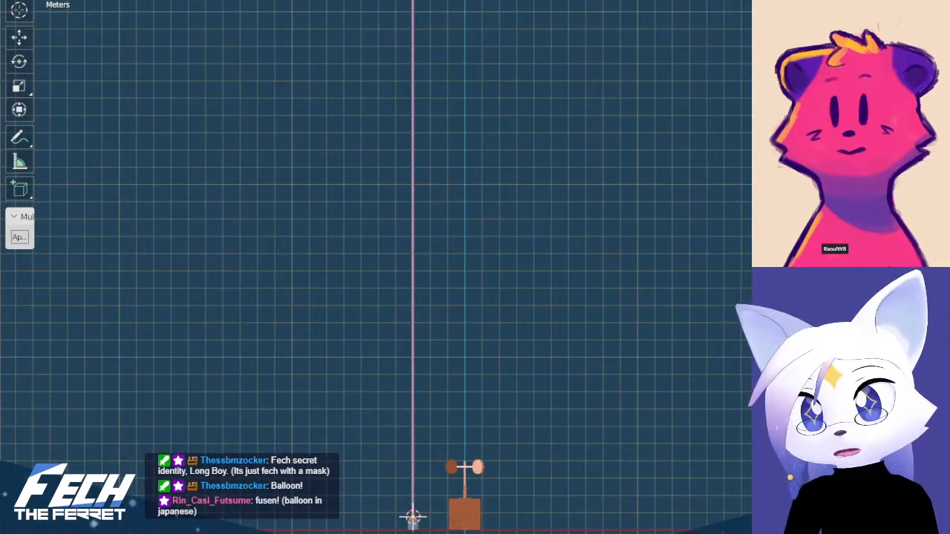
shift+middle_drag(616, 421, 595, 423)
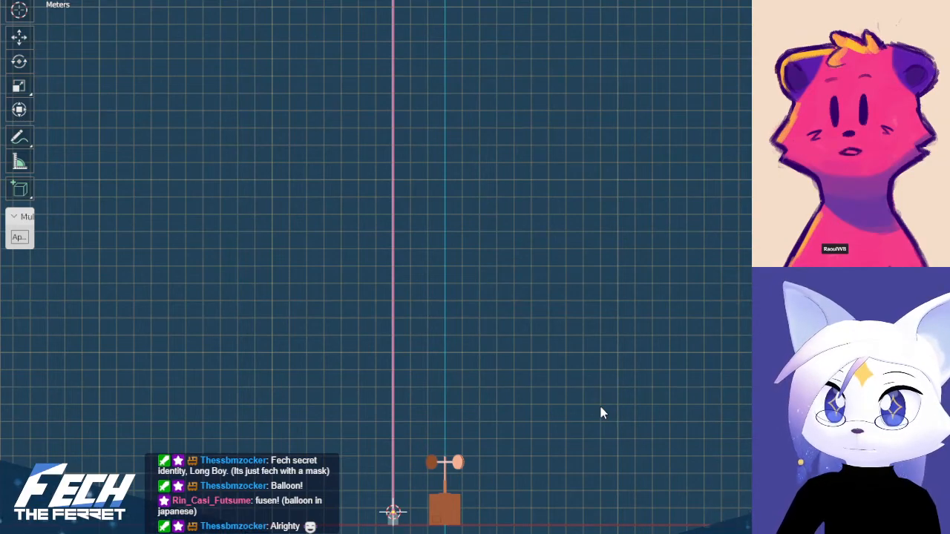
Examine the weight, the lower string and the anemometer box together in perspective
middle_drag(568, 407, 479, 272)
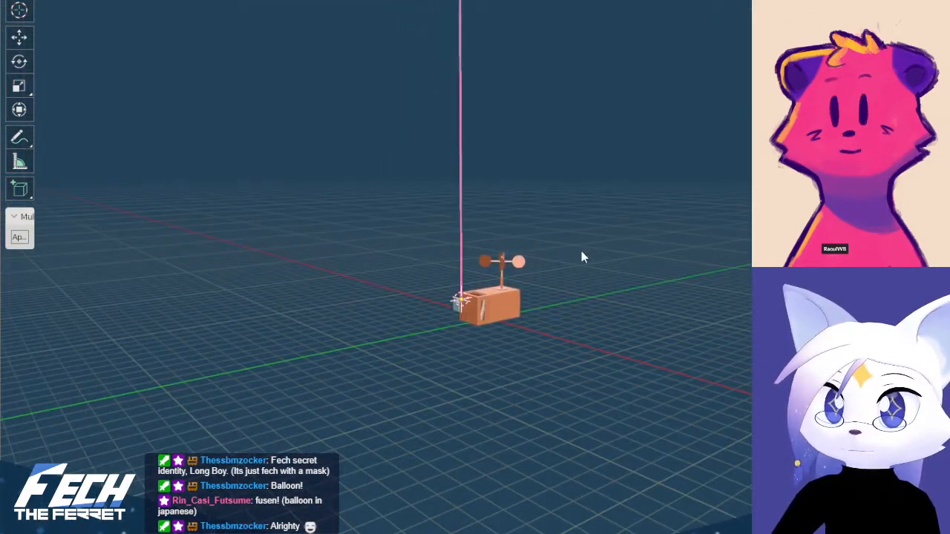
scroll(568, 264, up, 3)
scroll(567, 269, up, 2)
middle_drag(661, 305, 676, 354)
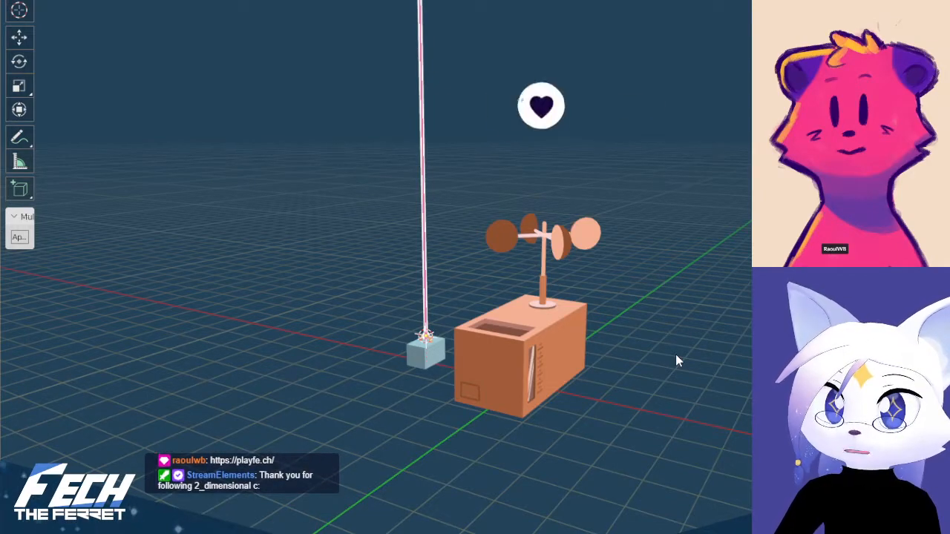
middle_drag(675, 361, 676, 401)
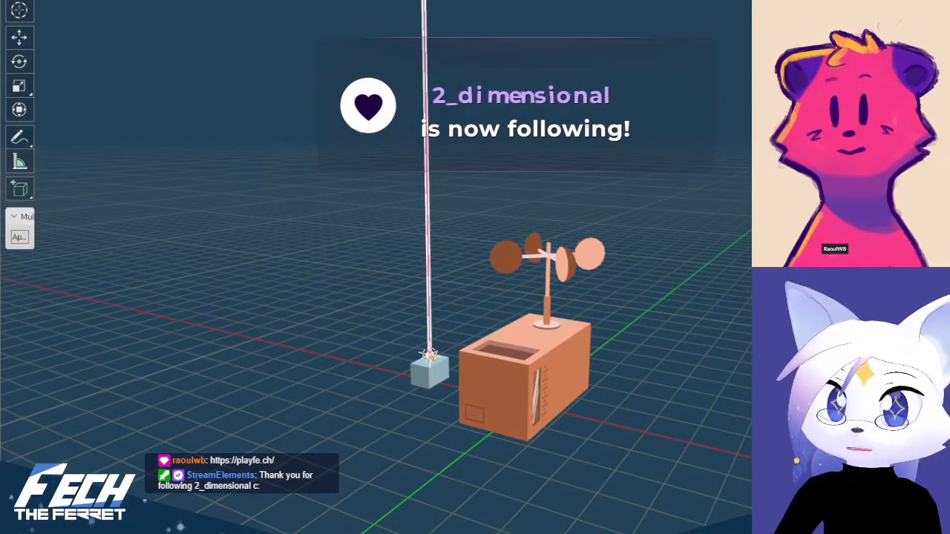
scroll(708, 377, up, 1)
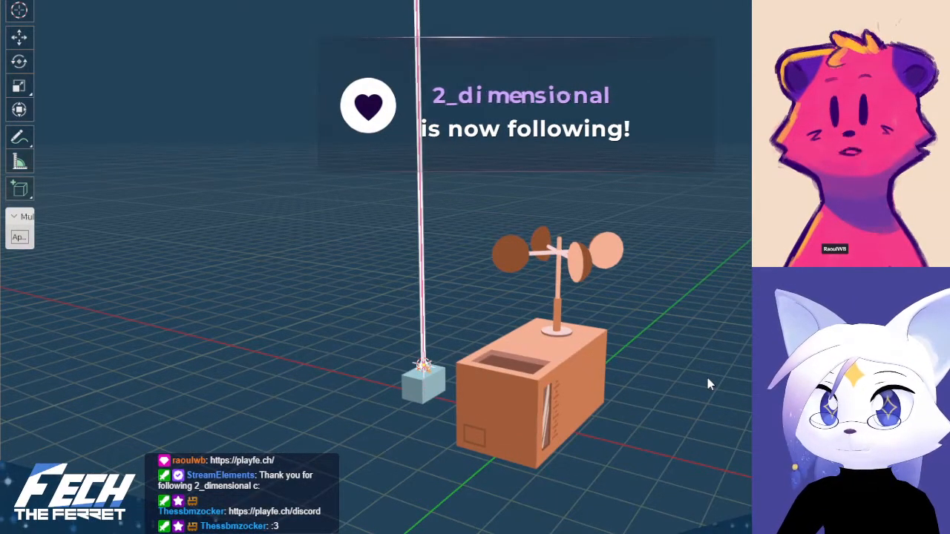
middle_drag(707, 378, 706, 410)
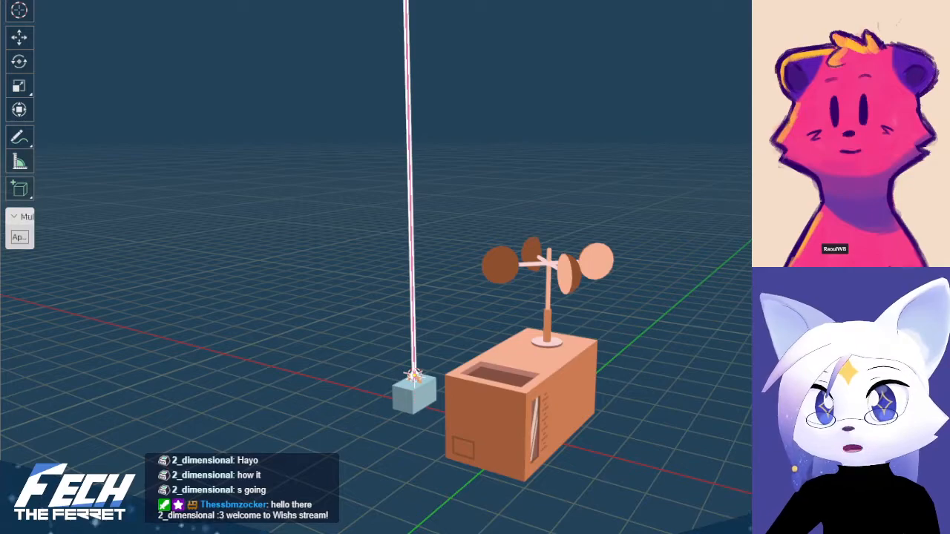
shift+middle_drag(496, 247, 530, 299)
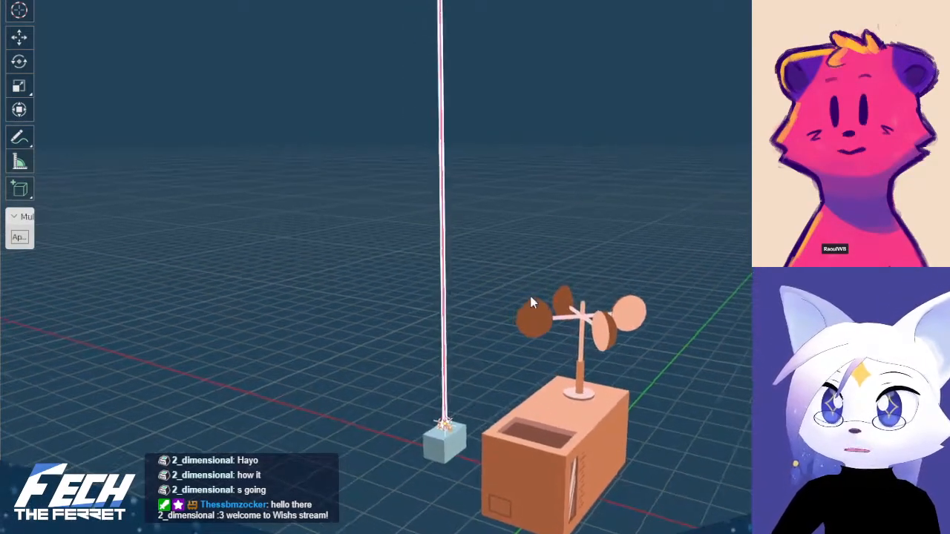
Check the string armature in front view, up to the striped balloon and back down to the weight
click(441, 186)
key(KP_1)
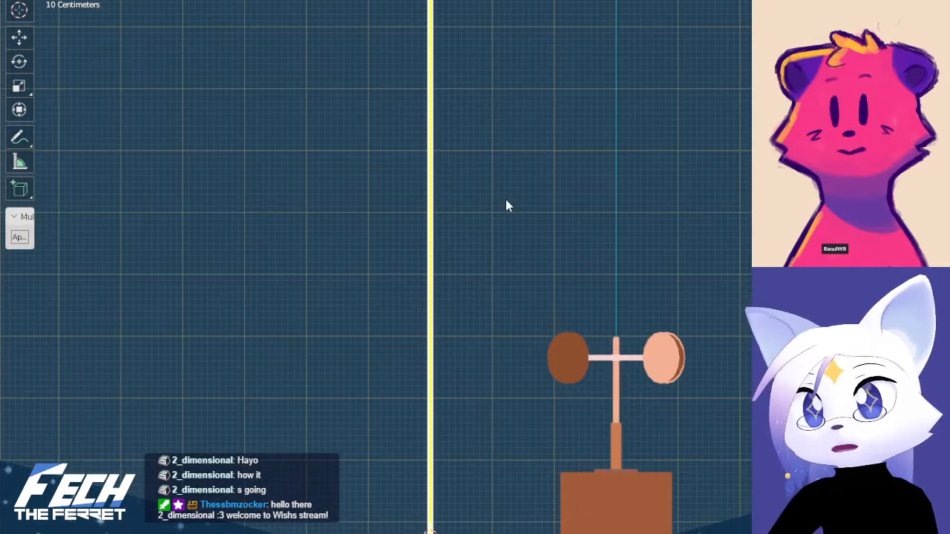
scroll(503, 201, down, 5)
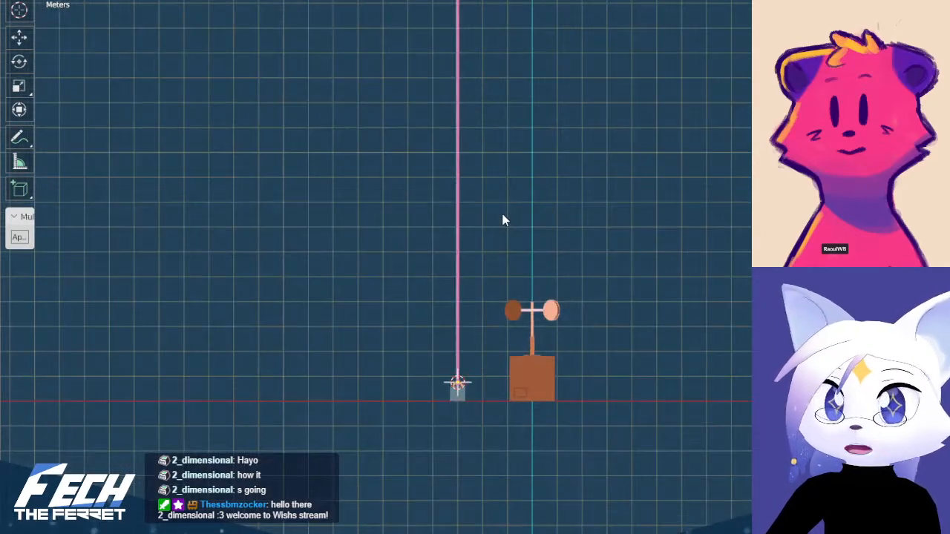
scroll(482, 238, down, 4)
shift+middle_drag(486, 181, 448, 395)
scroll(448, 399, up, 3)
shift+middle_drag(445, 223, 445, 333)
scroll(448, 335, up, 2)
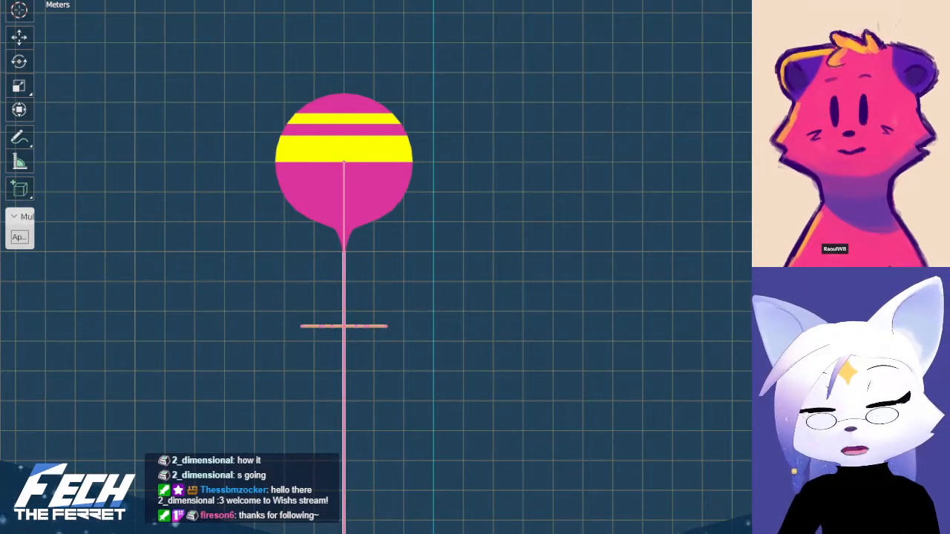
shift+middle_drag(469, 291, 471, 278)
scroll(472, 278, down, 1)
shift+middle_drag(753, 453, 709, 389)
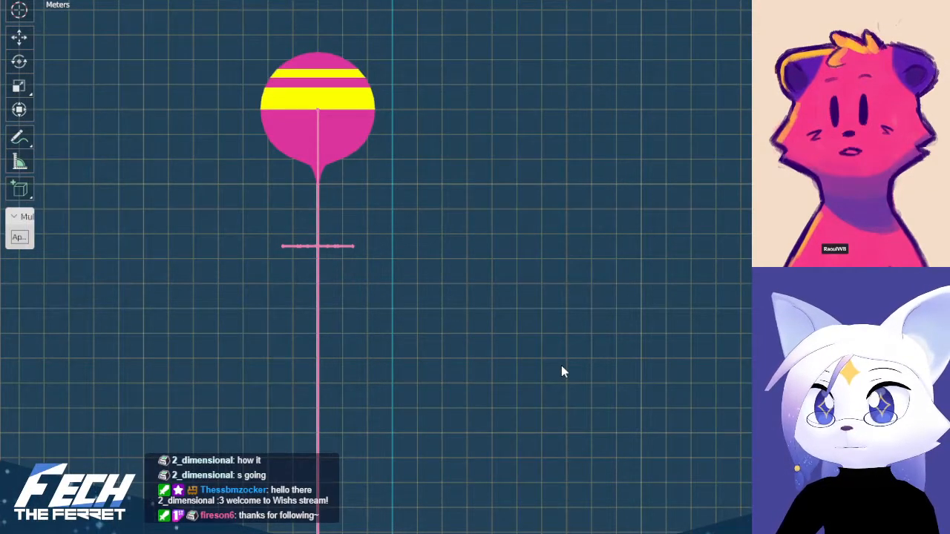
shift+middle_drag(557, 409, 549, 69)
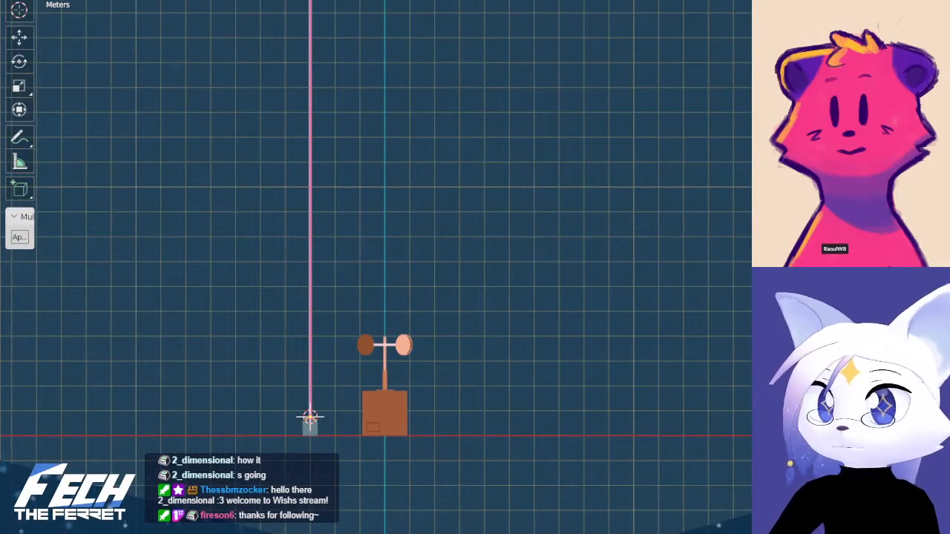
Switch to the colour palette image and the reference drawing, and examine the drawn balloon, anemometer box, and mouse with parasol
key(shift+F10)
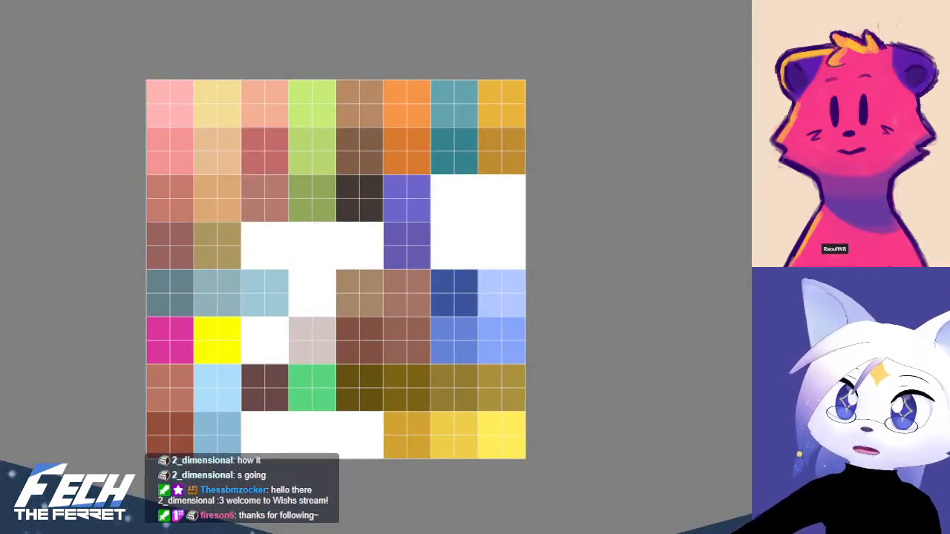
key(ctrl+w)
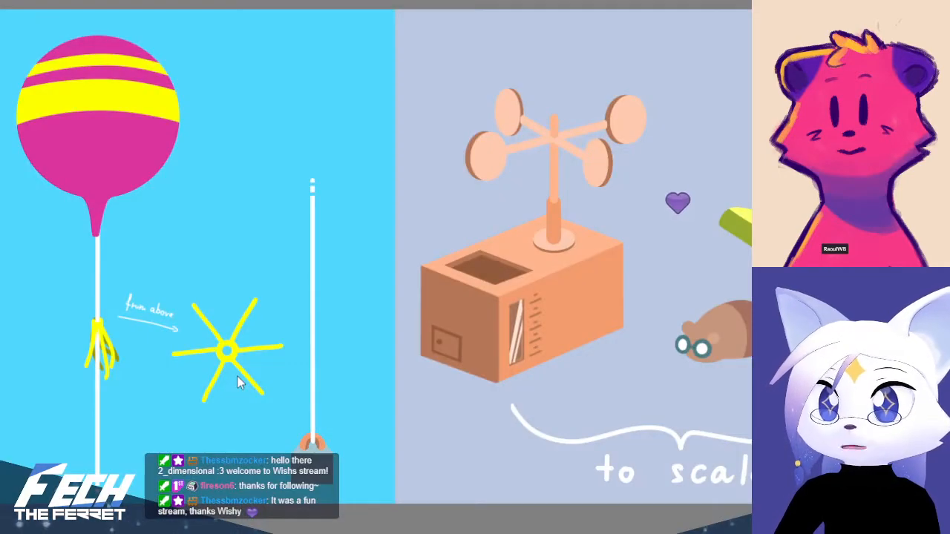
scroll(415, 382, down, 2)
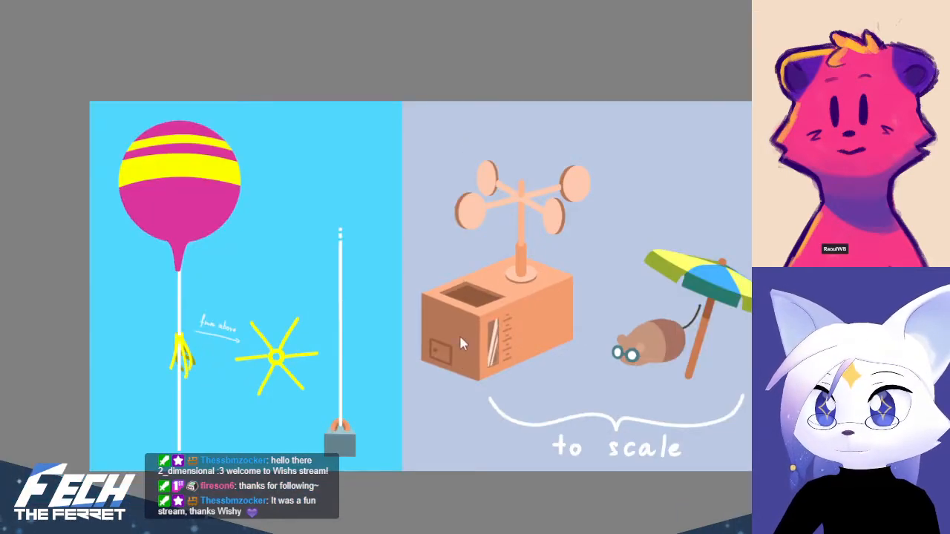
shift+middle_drag(563, 329, 530, 330)
key(5)
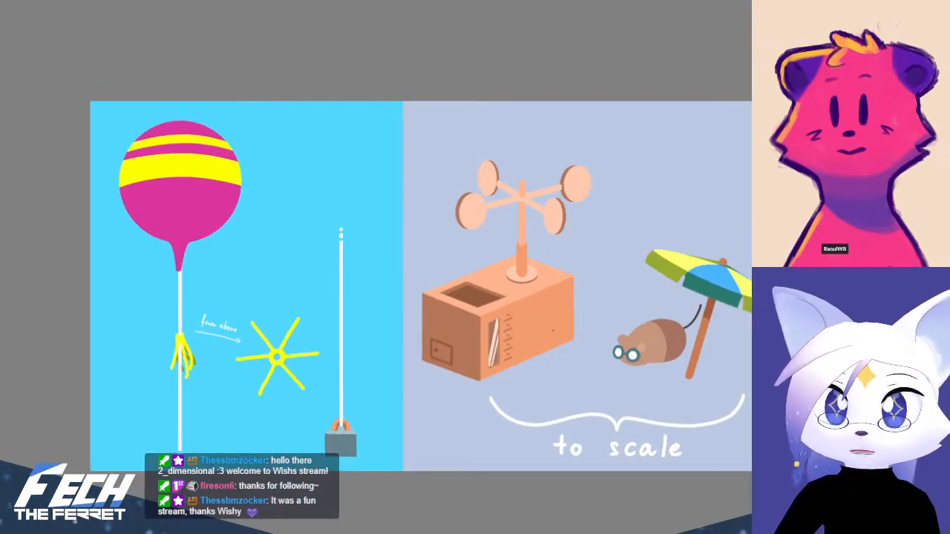
middle_drag(613, 321, 574, 326)
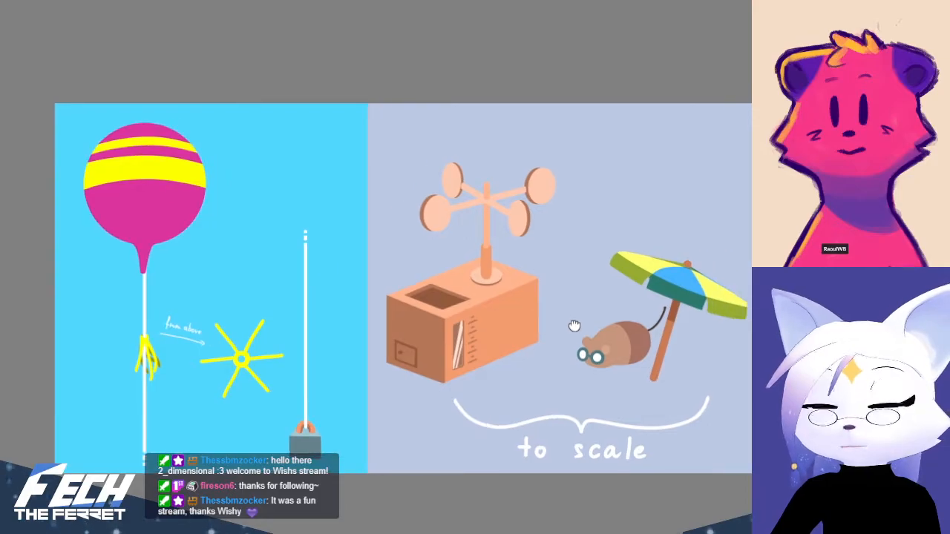
Return to the Blender scene, examine the anemometer box, string, star arms and striped balloon, and compare them with the reference drawing
key(alt+Tab)
shift+middle_drag(490, 349, 418, 312)
scroll(418, 311, up, 4)
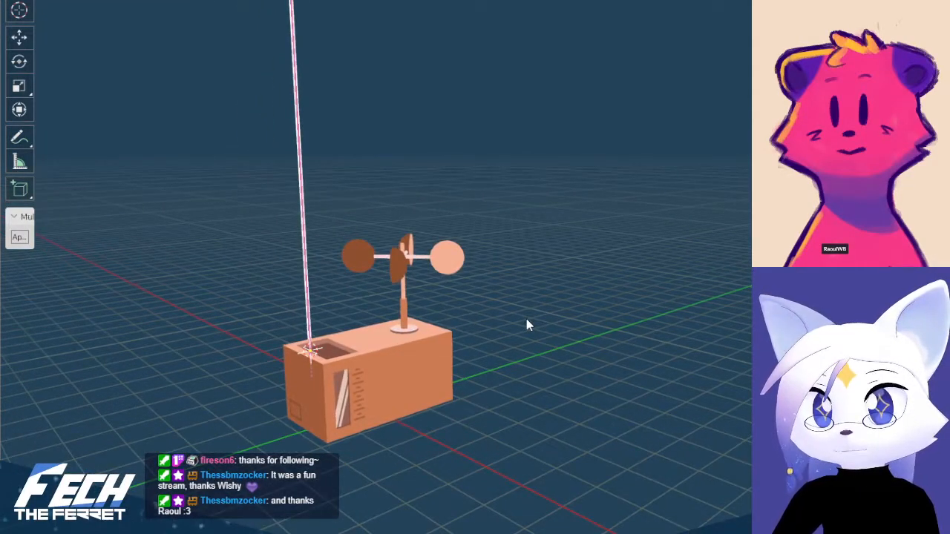
key(w)
key(a)
key(e)
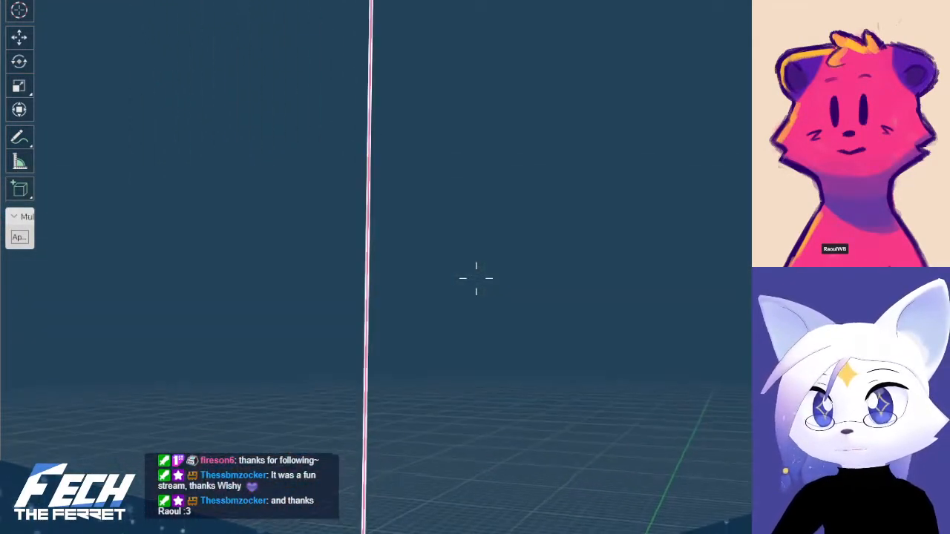
key(e)
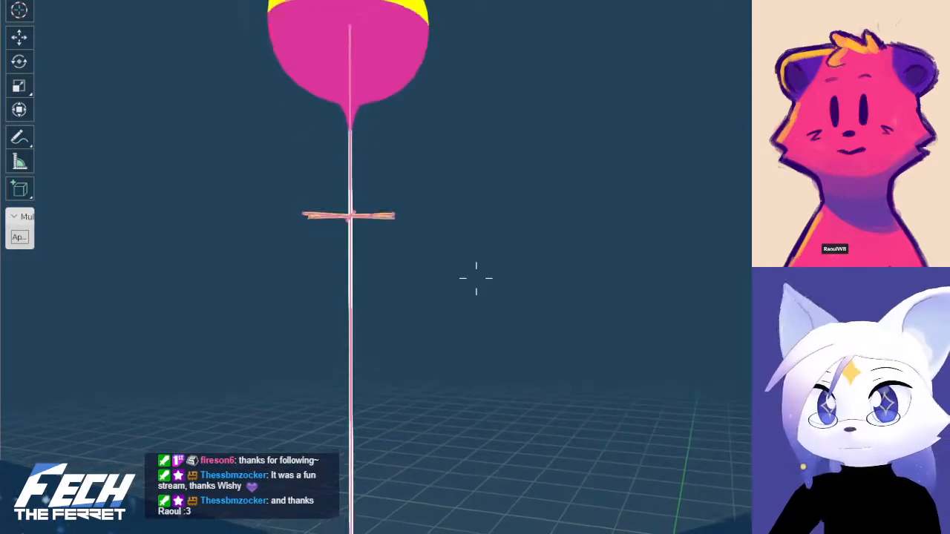
click(470, 305)
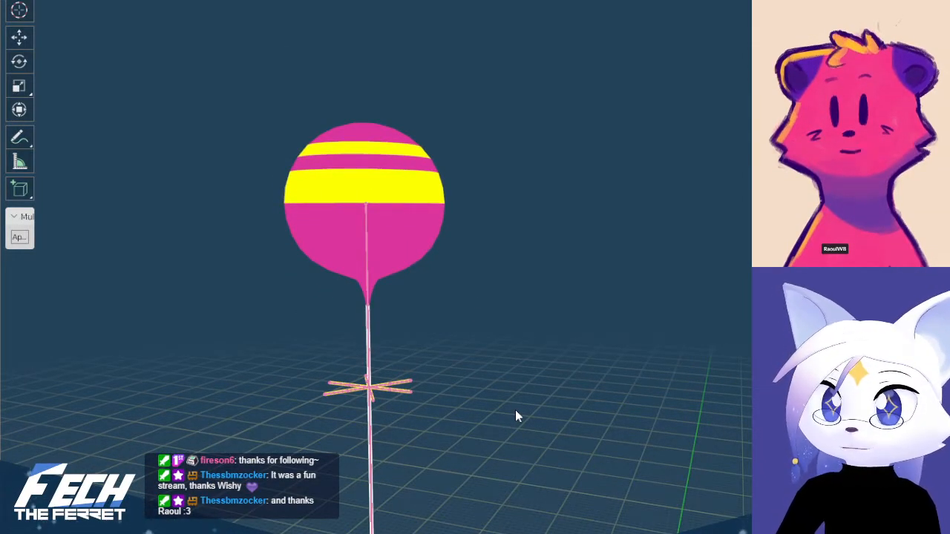
key(alt+Tab)
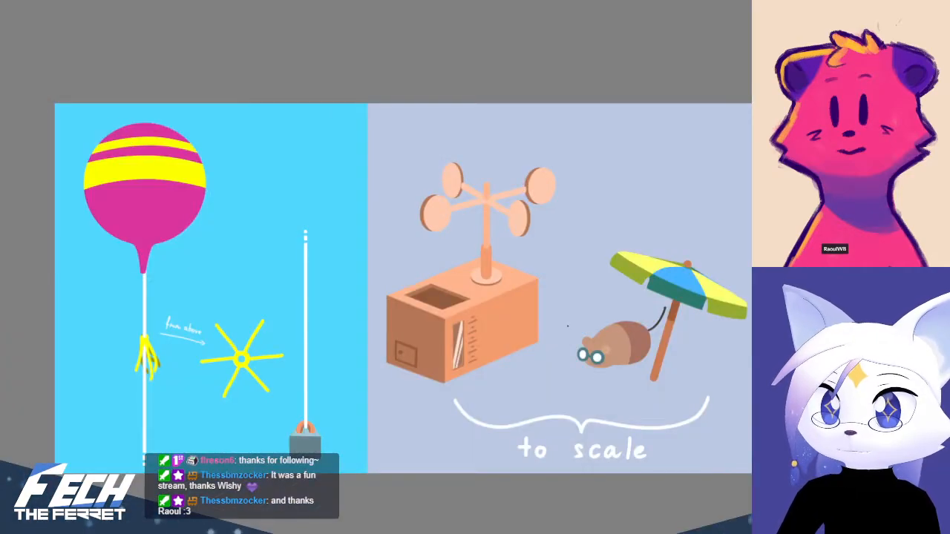
shift+middle_drag(346, 364, 329, 361)
key(5)
middle_drag(408, 359, 358, 333)
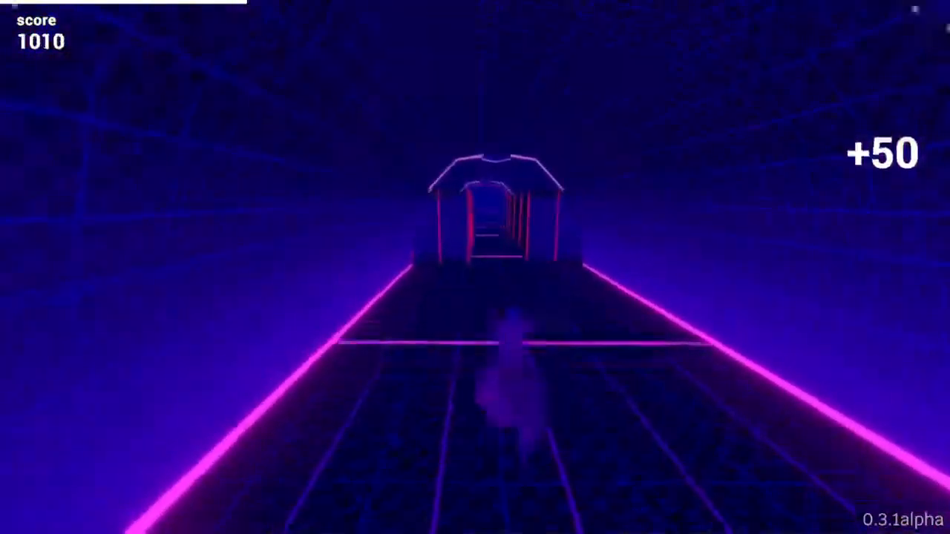
key(a)
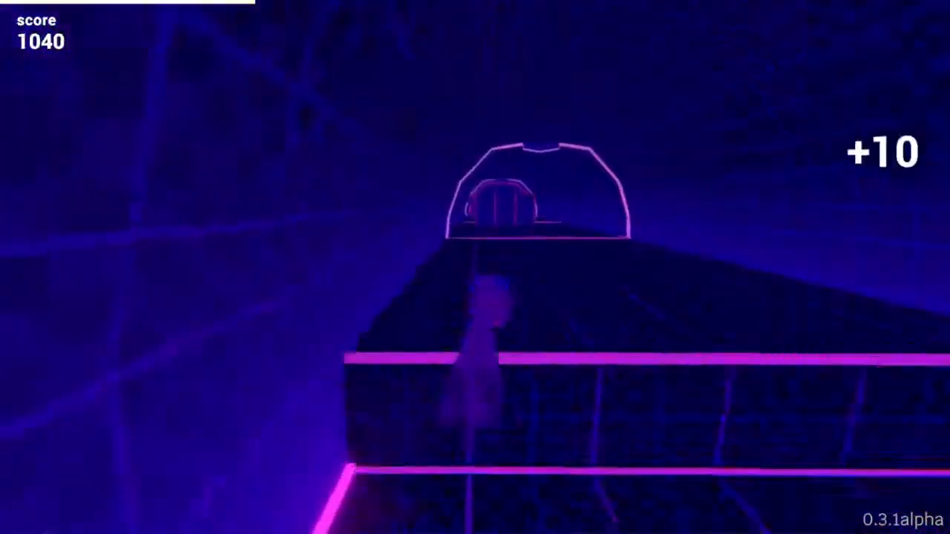